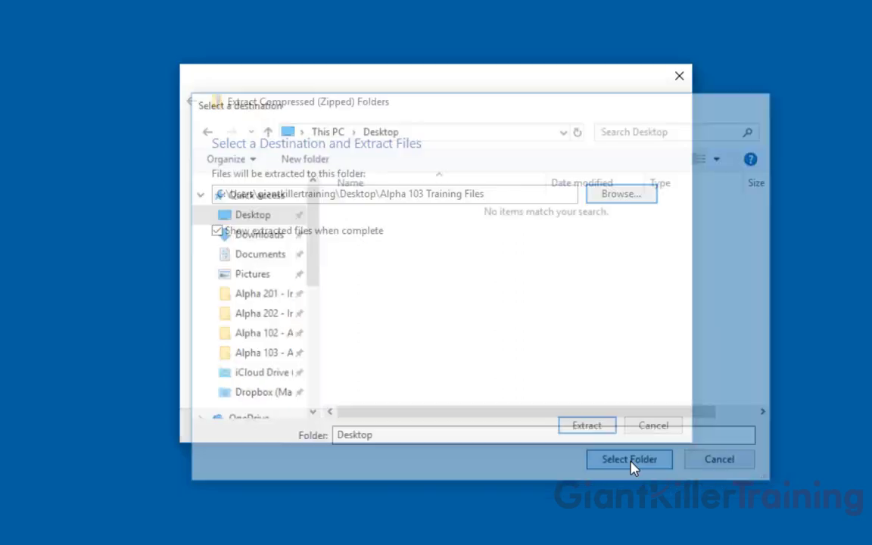
Extract the Alpha 103 Training Files archive to the desktop, and open the extracted folder to review its contents.
left_click(583, 427)
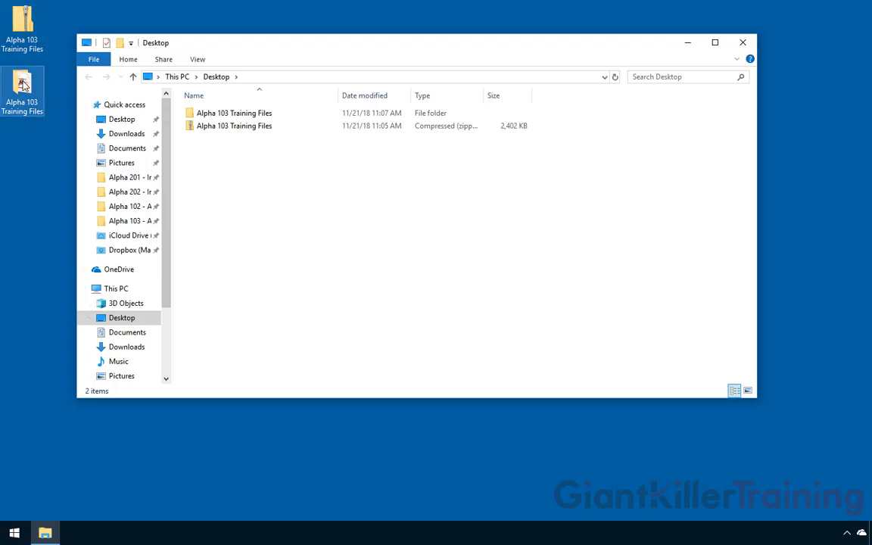
left_click(23, 85)
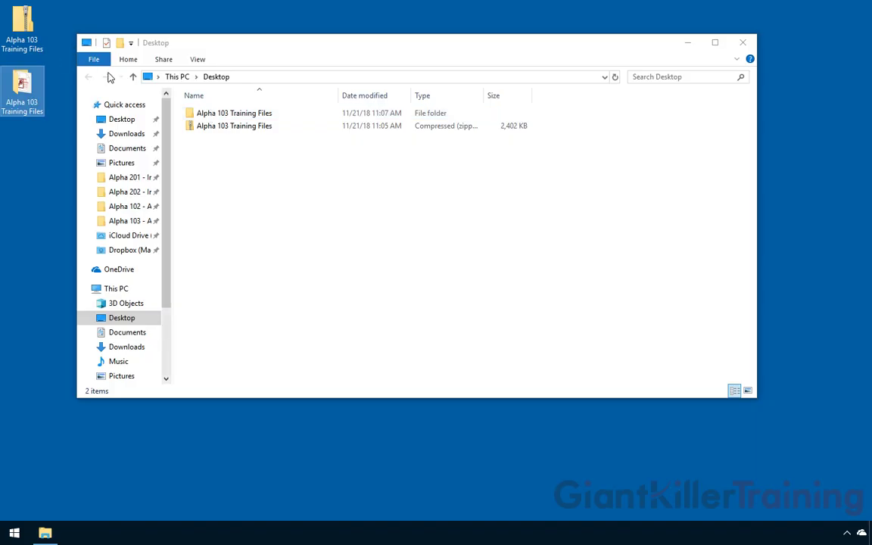
double_click(218, 115)
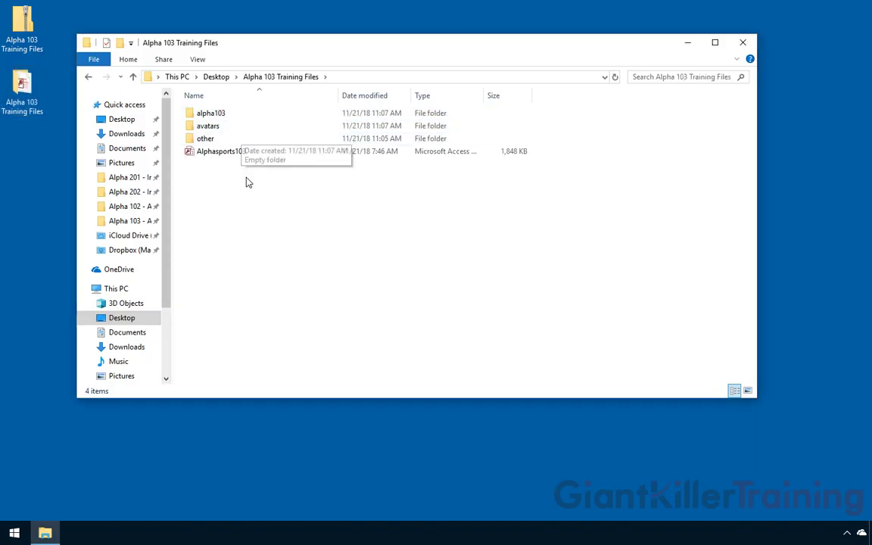
left_click(219, 116)
mouse_move(239, 119)
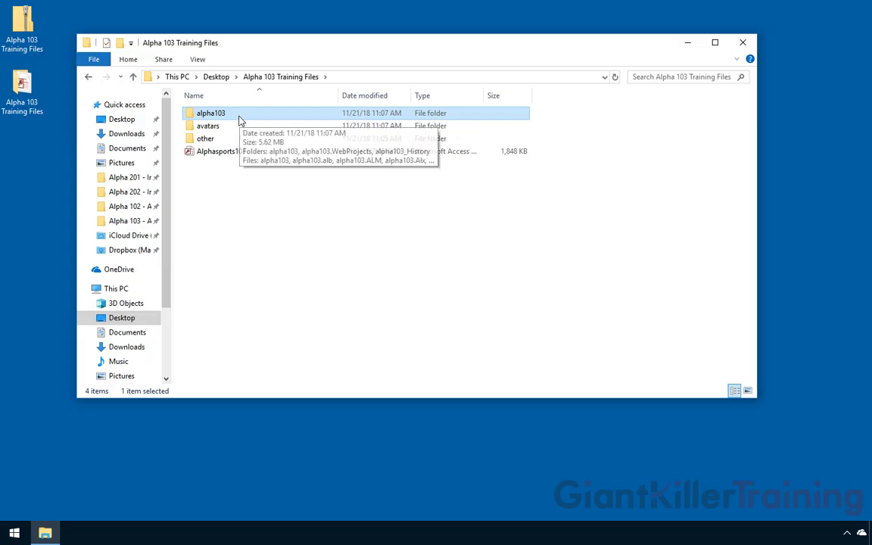
left_click(228, 132)
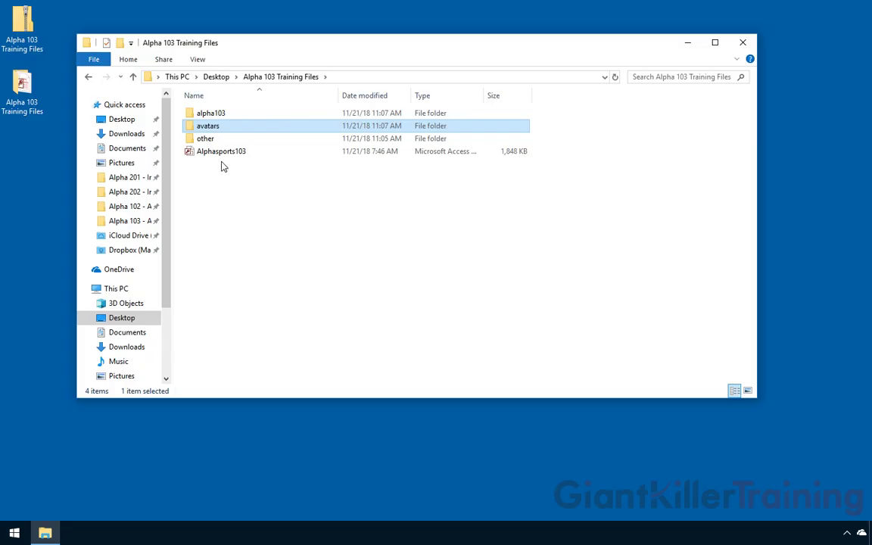
Copy the alpha103 folder from the training files into the AlphaAnywhere V12 folder in Documents.
left_click(222, 115)
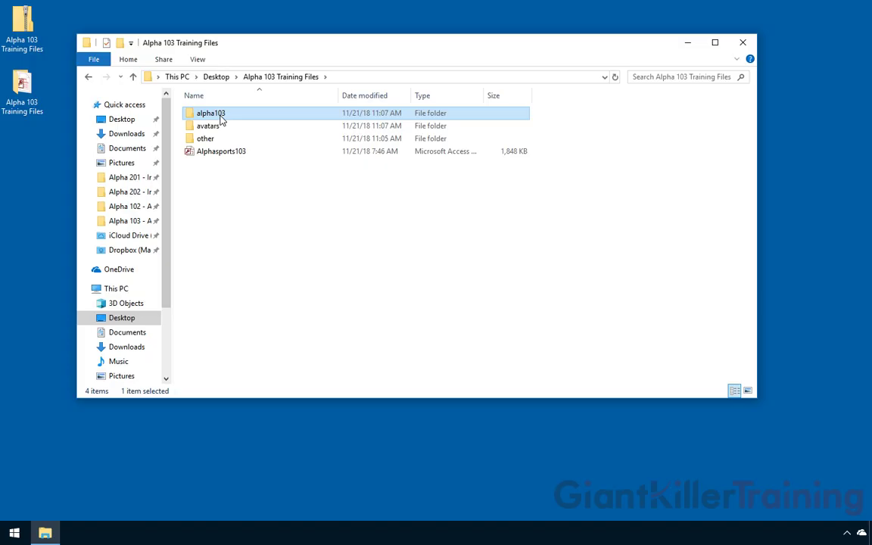
mouse_move(229, 119)
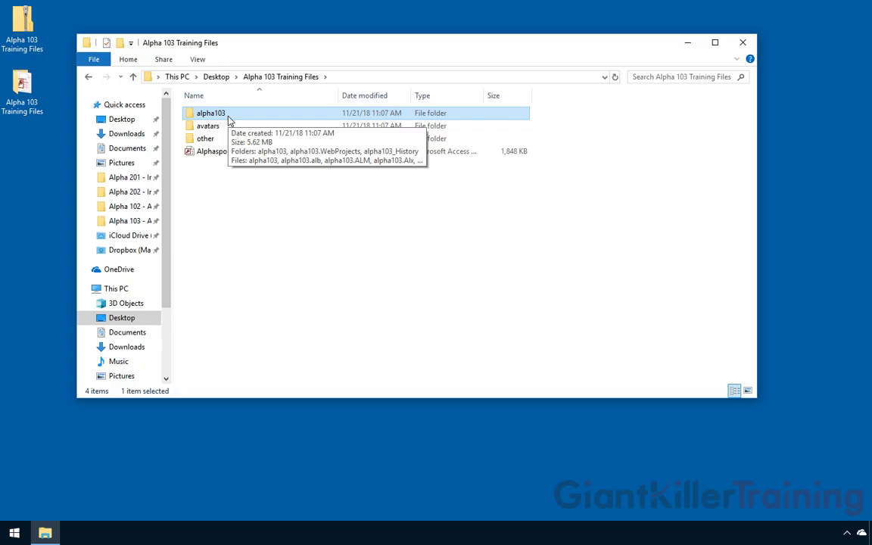
right_click(230, 119)
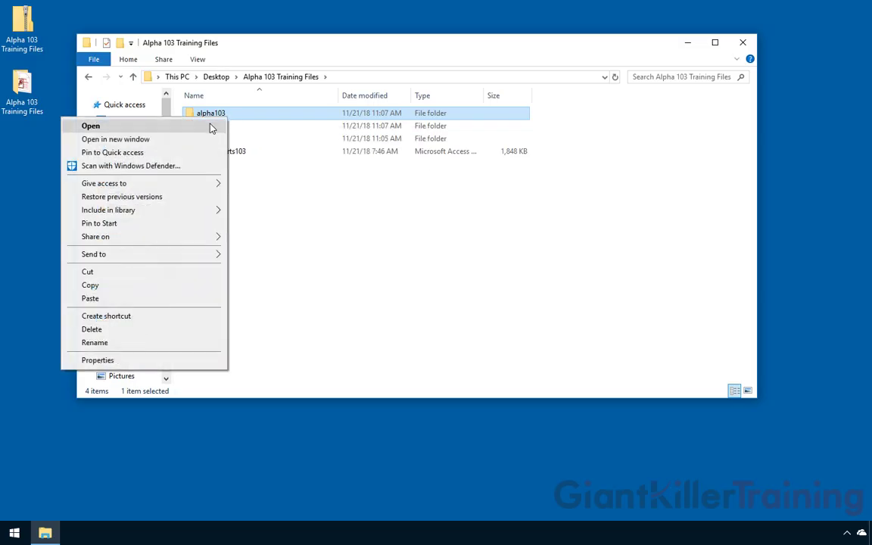
left_click(131, 293)
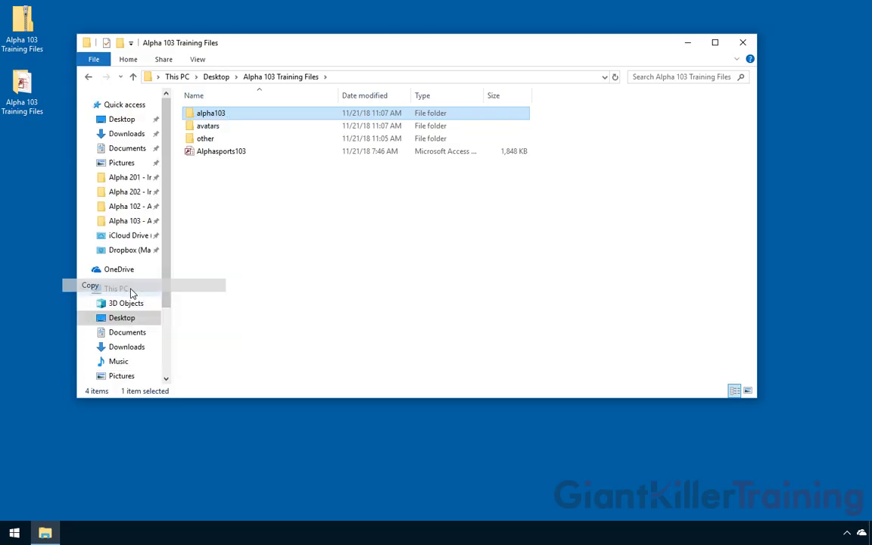
left_click(129, 148)
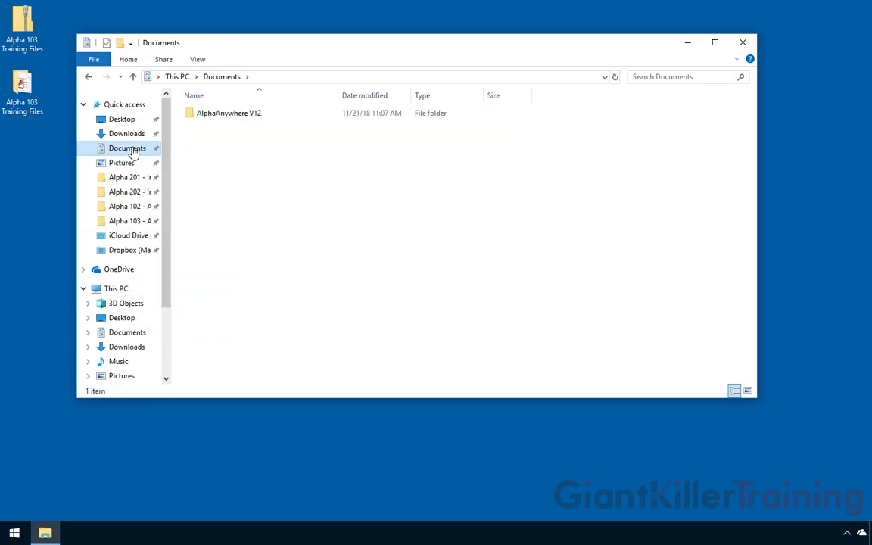
double_click(224, 116)
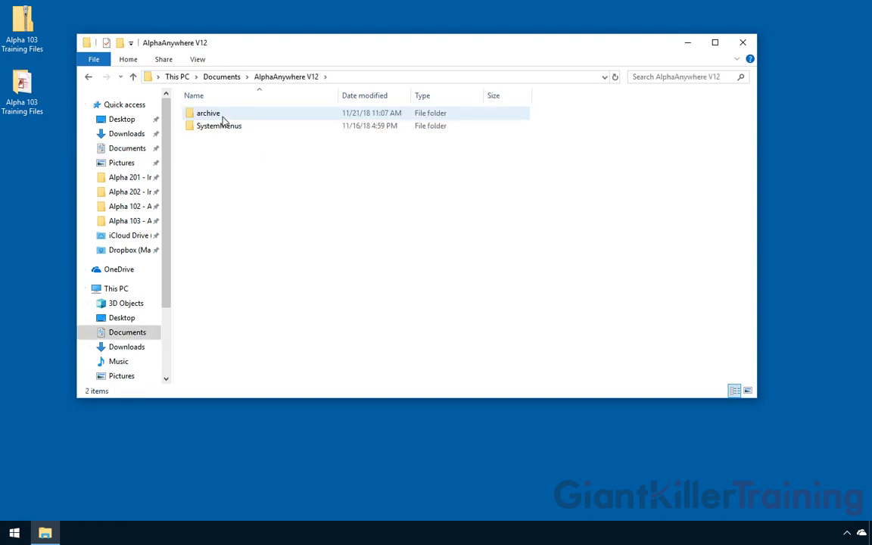
right_click(218, 165)
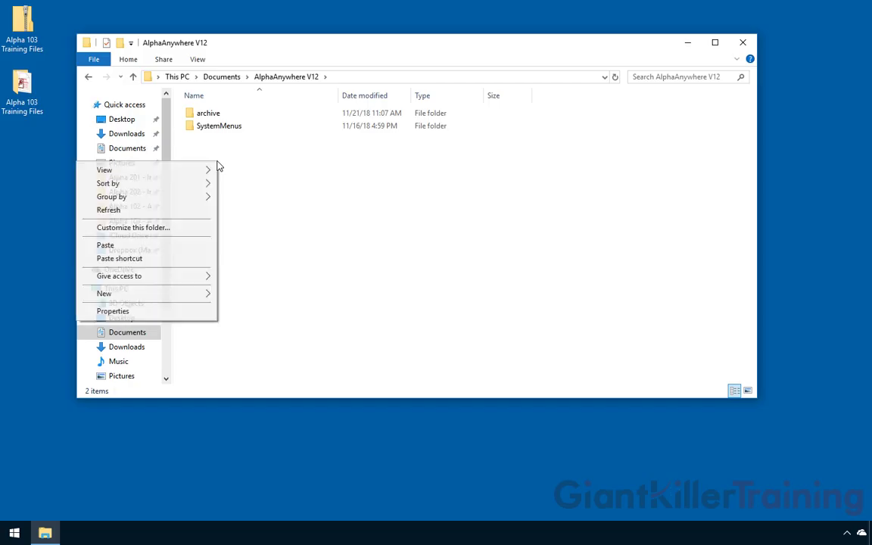
left_click(175, 252)
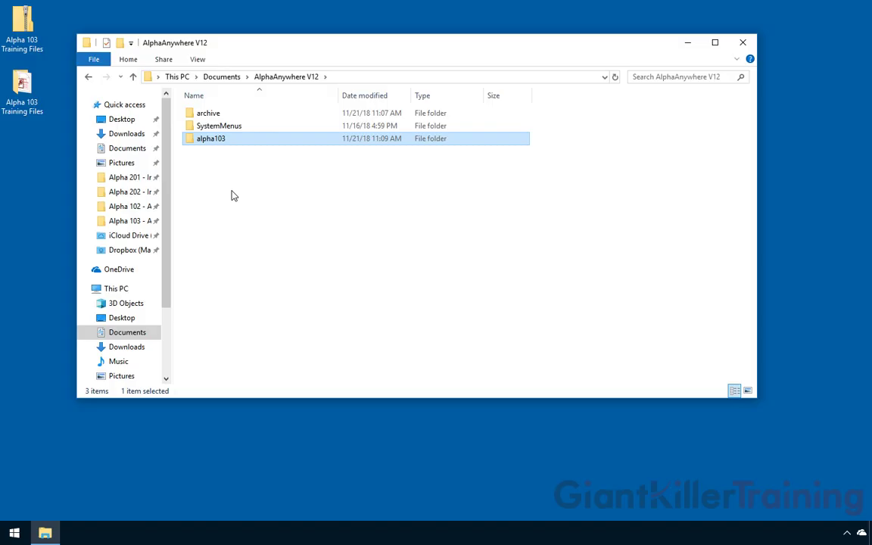
Launch Alpha Anywhere with permission to make changes to the device, and view its news and updates.
left_click(10, 532)
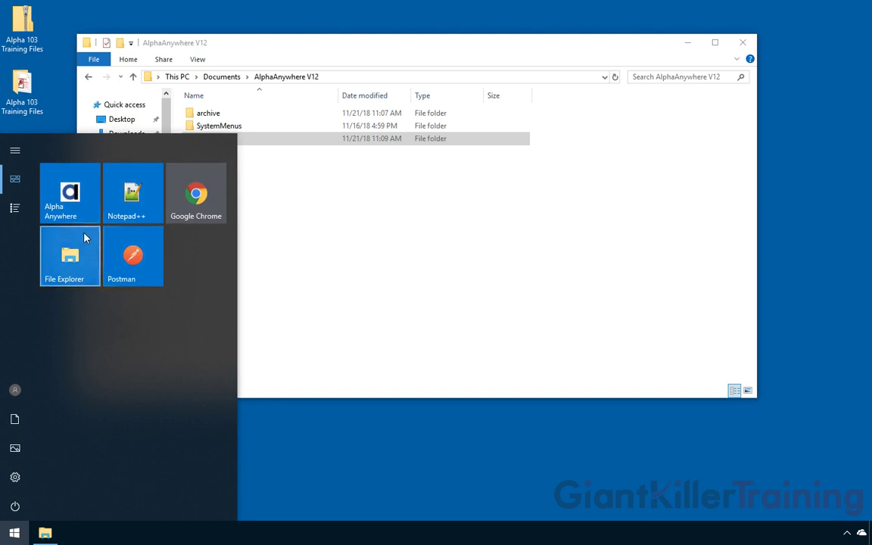
left_click(72, 190)
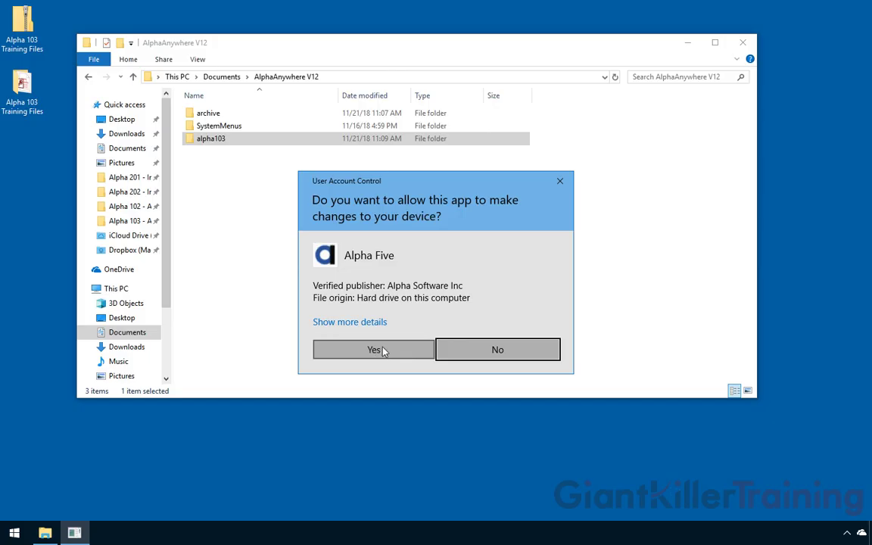
left_click(374, 350)
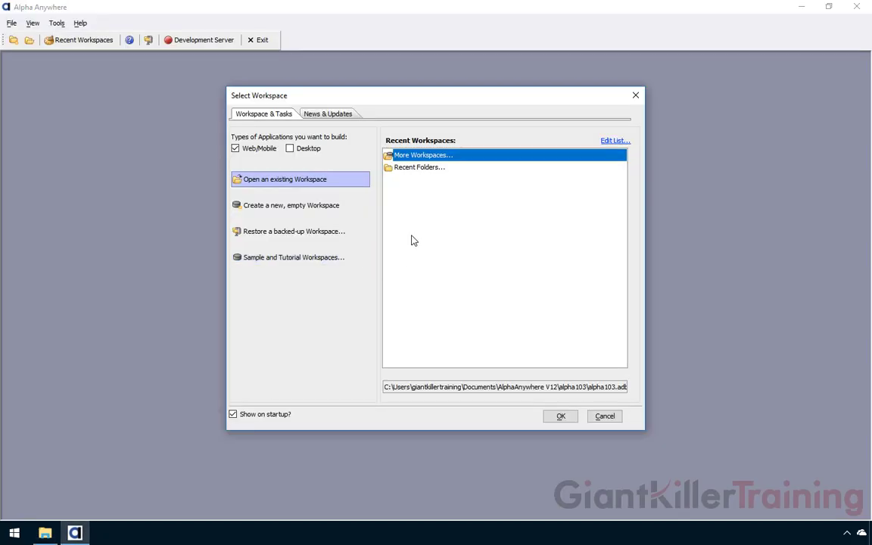
left_click(328, 115)
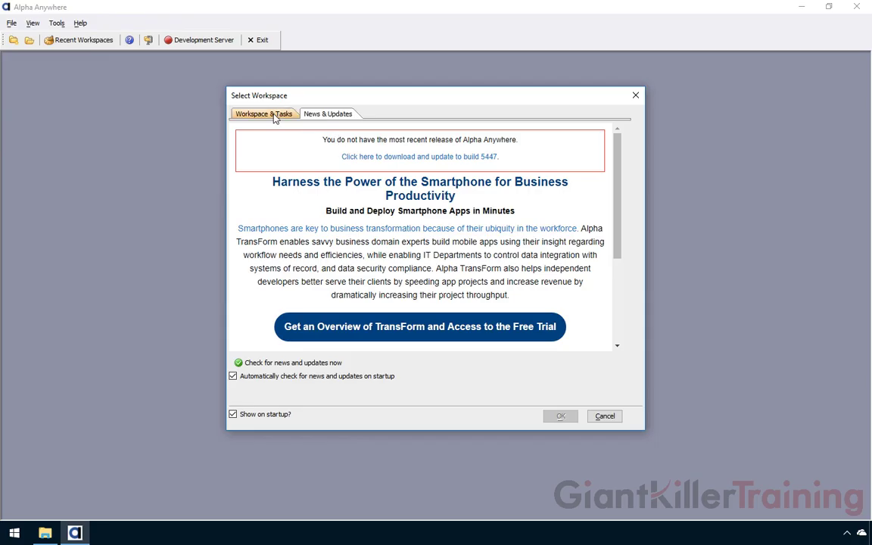
left_click(275, 118)
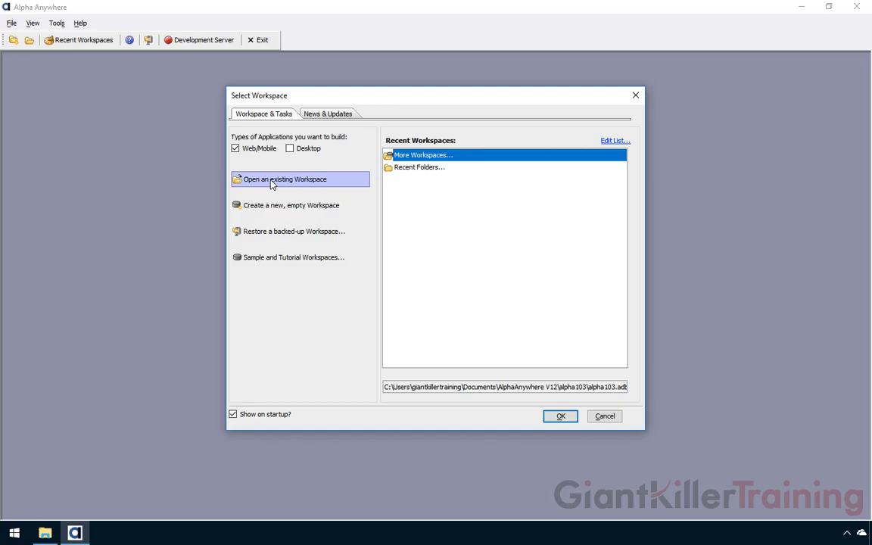
Open the existing alpha103 workspace from the alpha103 folder in Documents\AlphaAnywhere V12.
left_click(561, 420)
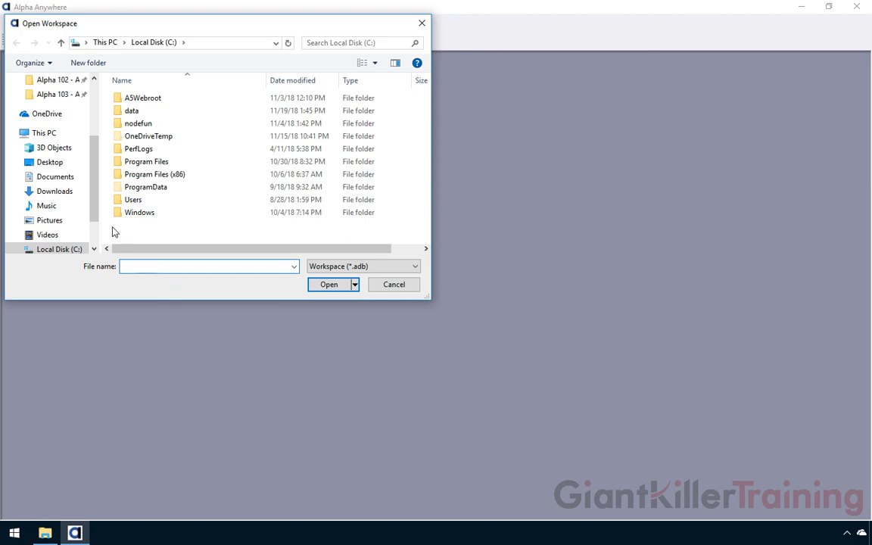
left_click_drag(94, 173, 94, 119)
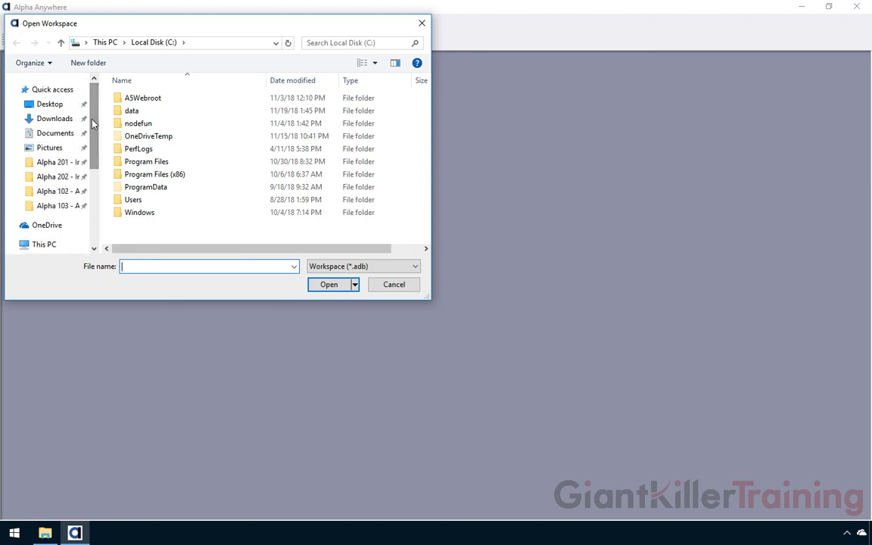
left_click(49, 137)
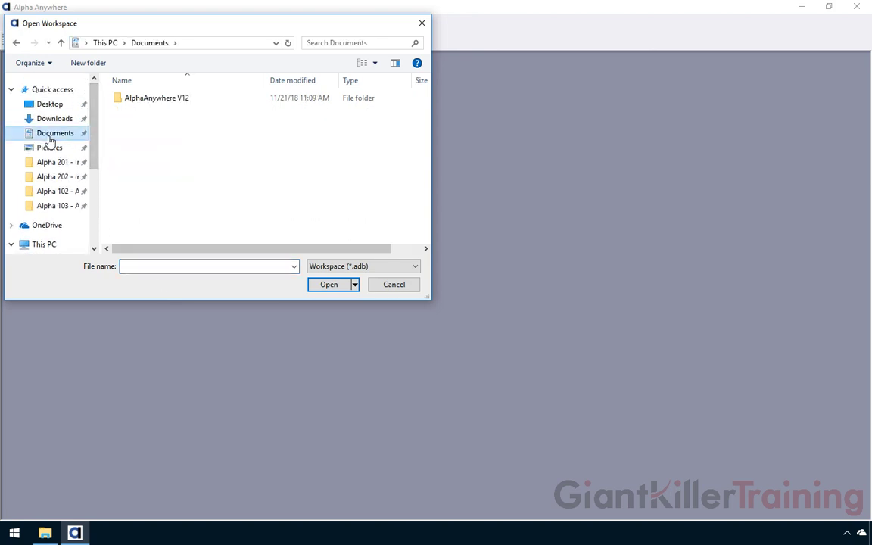
double_click(157, 99)
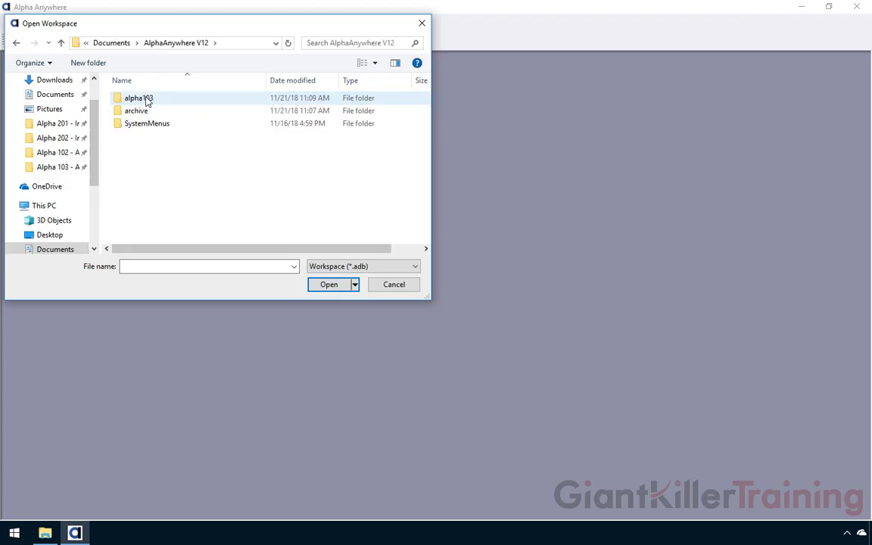
left_click(152, 102)
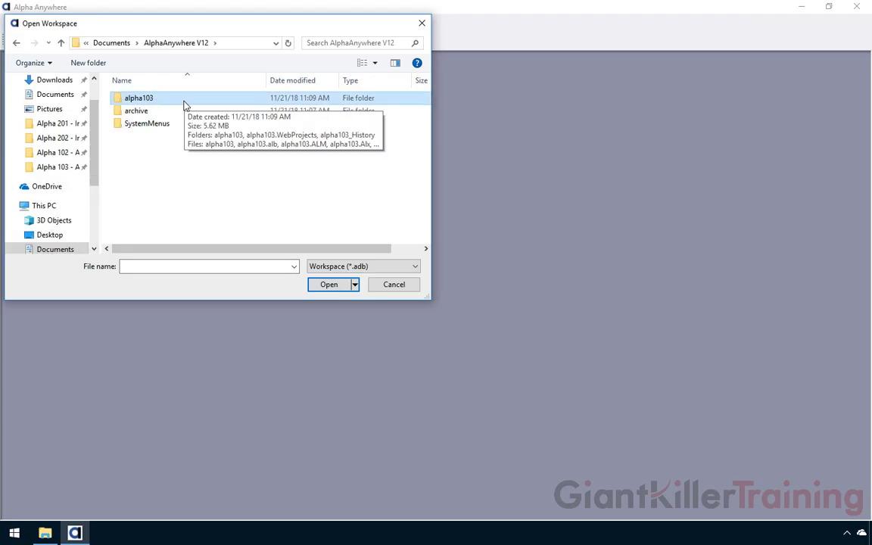
double_click(146, 102)
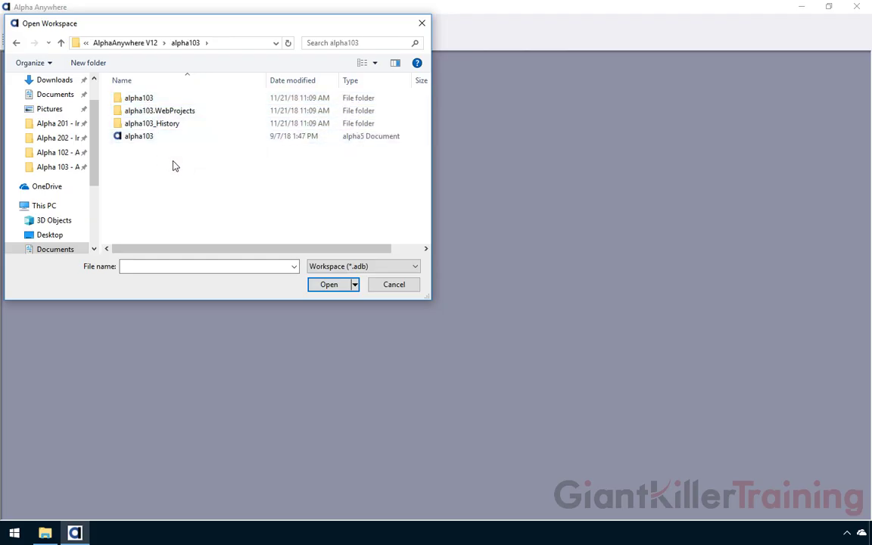
left_click(157, 138)
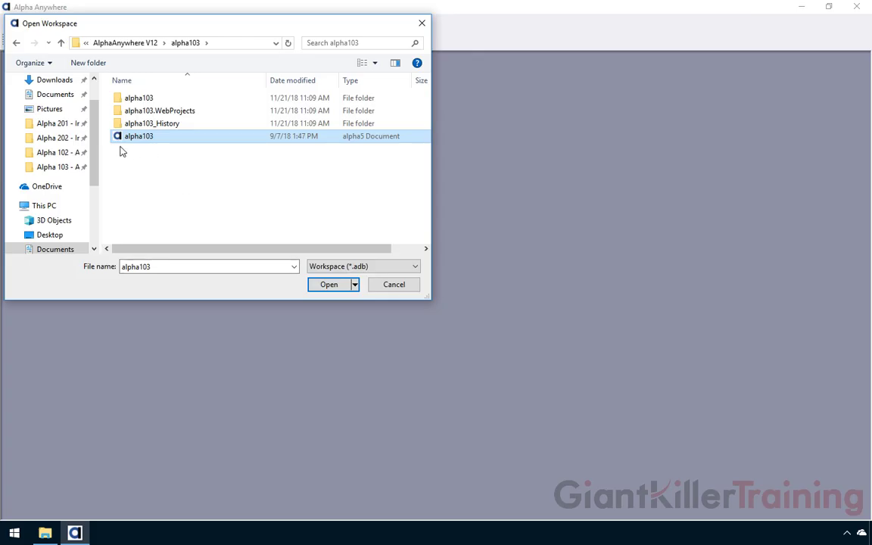
left_click(330, 287)
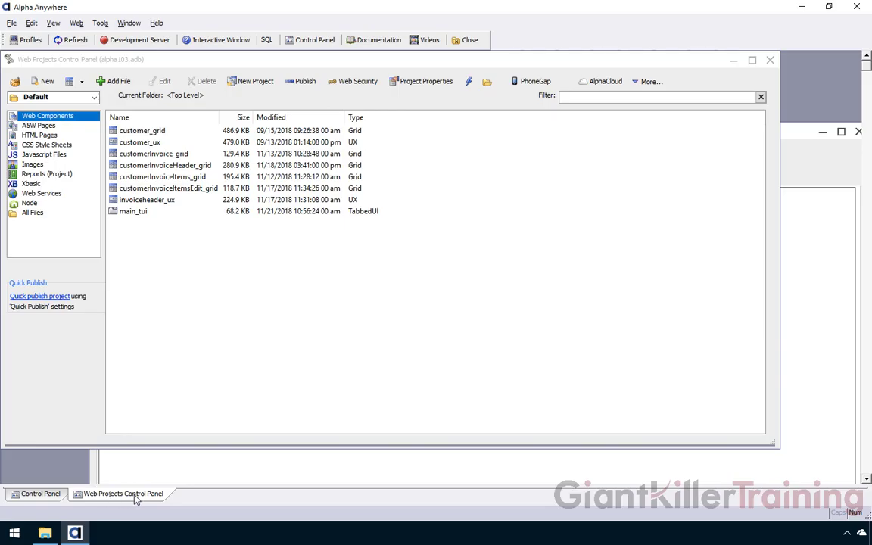
Maximize the Web Projects Control Panel and open the list of AlphaDAO connection strings.
left_click(752, 60)
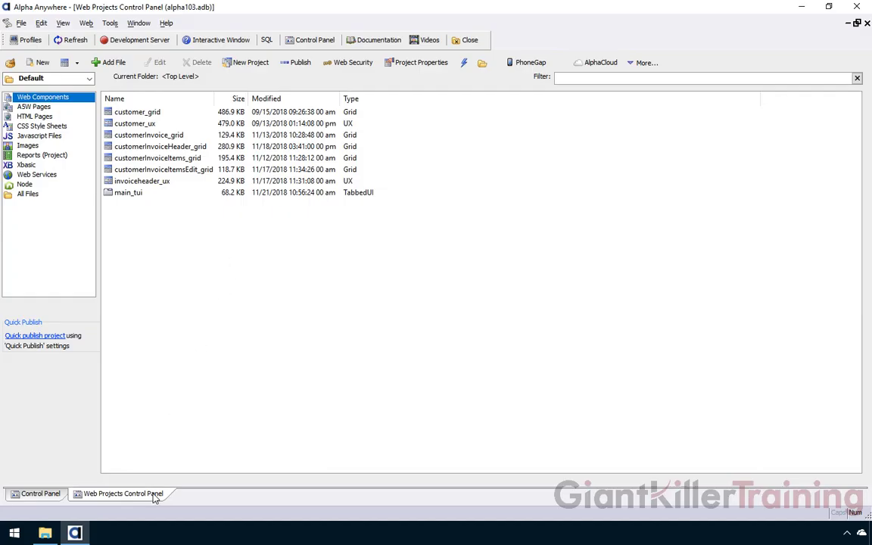
left_click(109, 24)
mouse_move(139, 23)
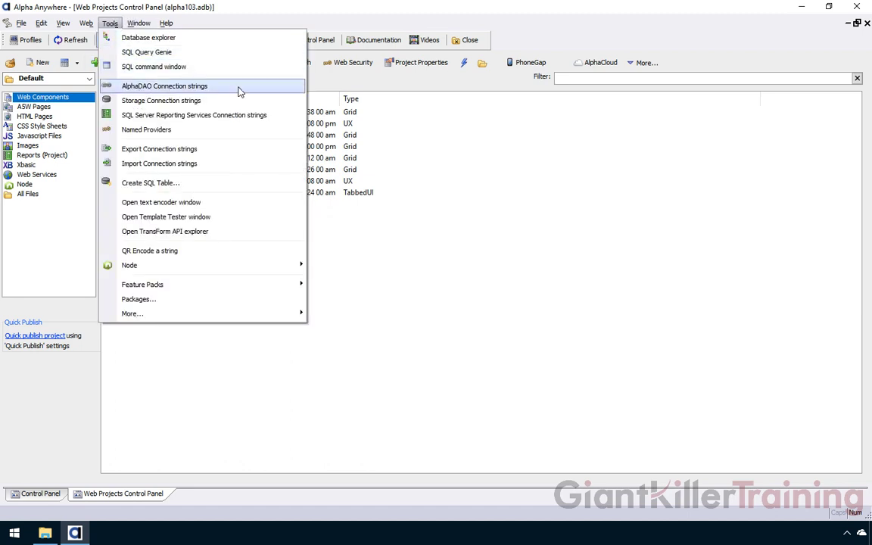
left_click(239, 90)
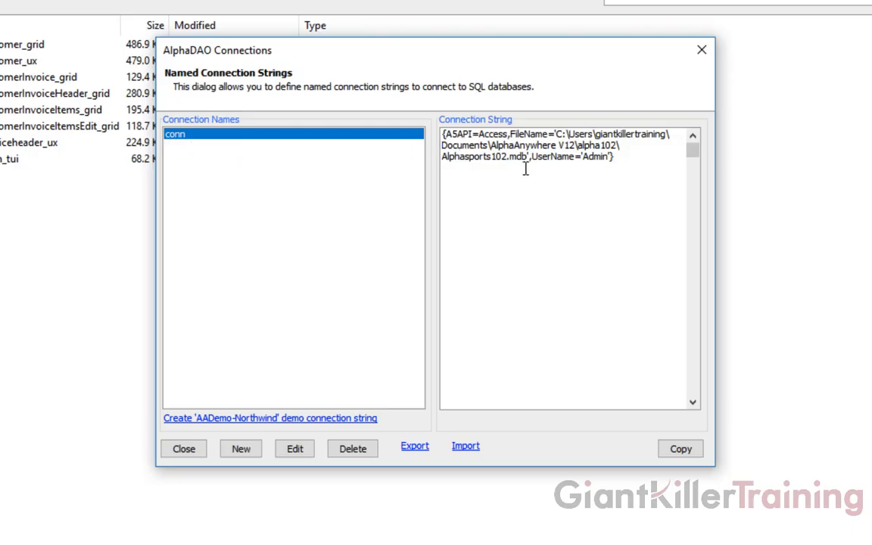
Edit the conn connection to use the Alphasports103 Access database from the alpha103 folder in Documents\AlphaAnywhere V12.
left_click(296, 450)
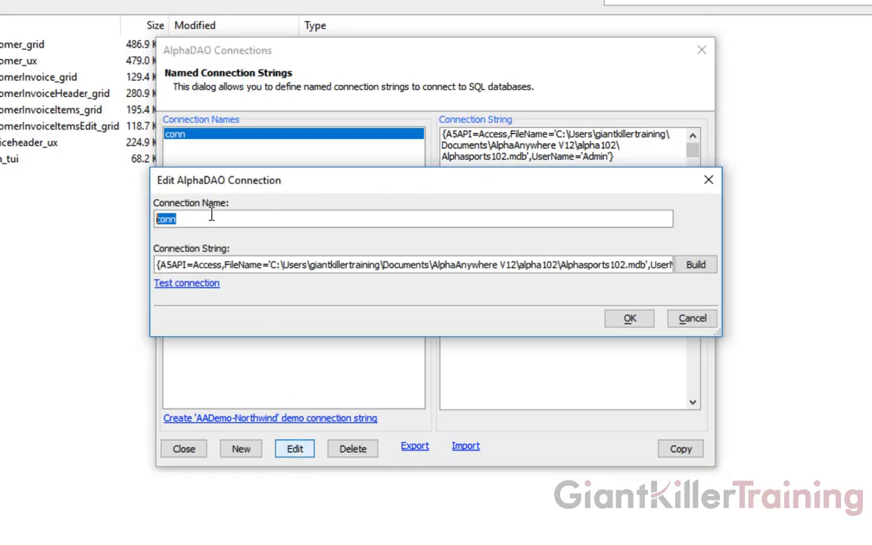
left_click(695, 265)
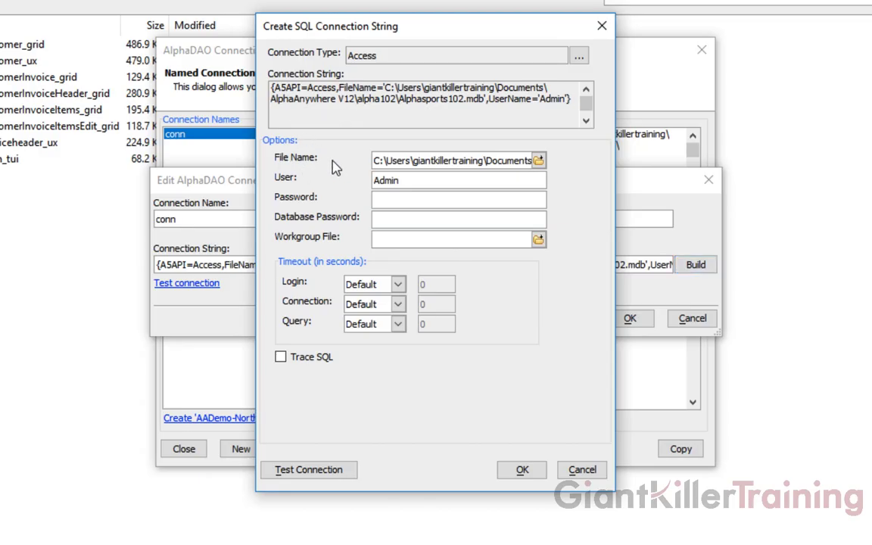
left_click(538, 161)
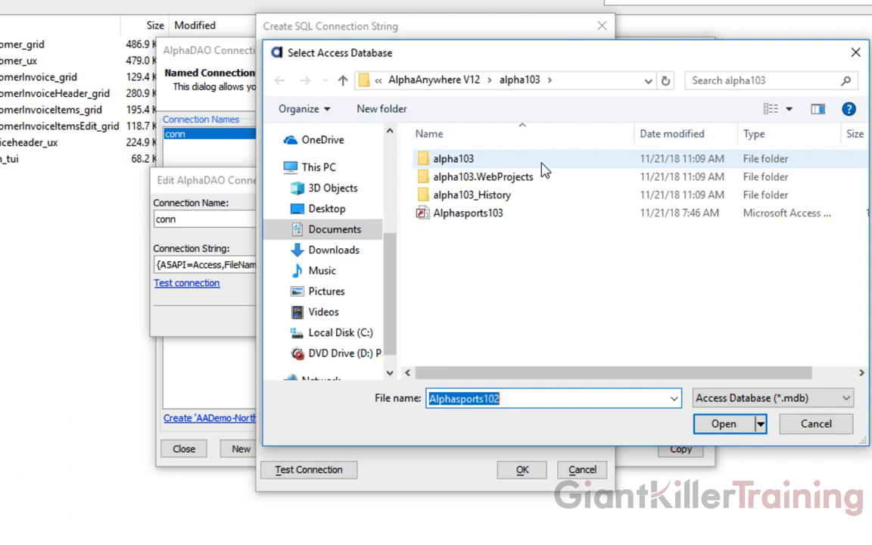
left_click(327, 231)
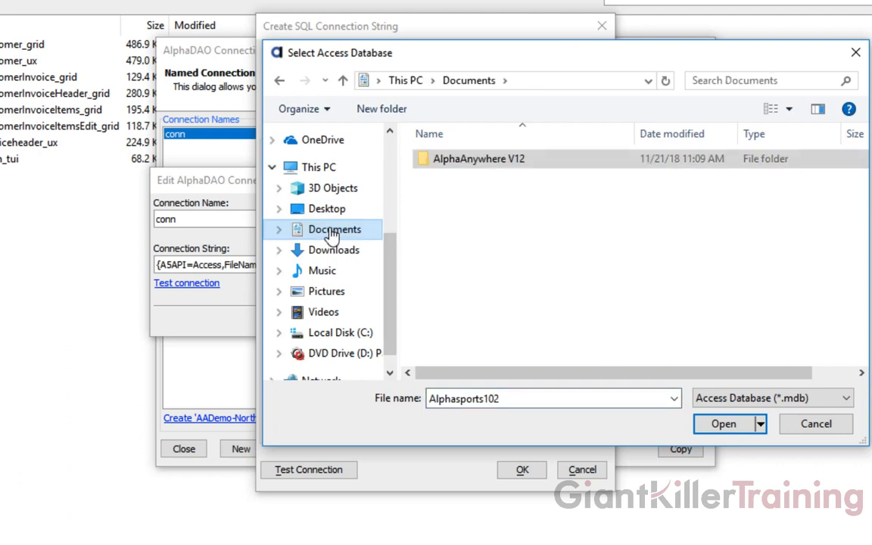
double_click(511, 163)
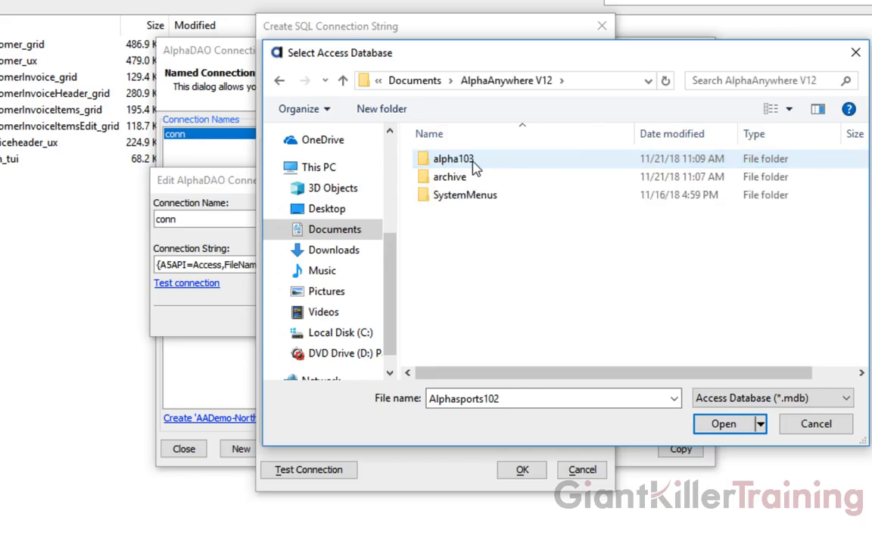
double_click(458, 161)
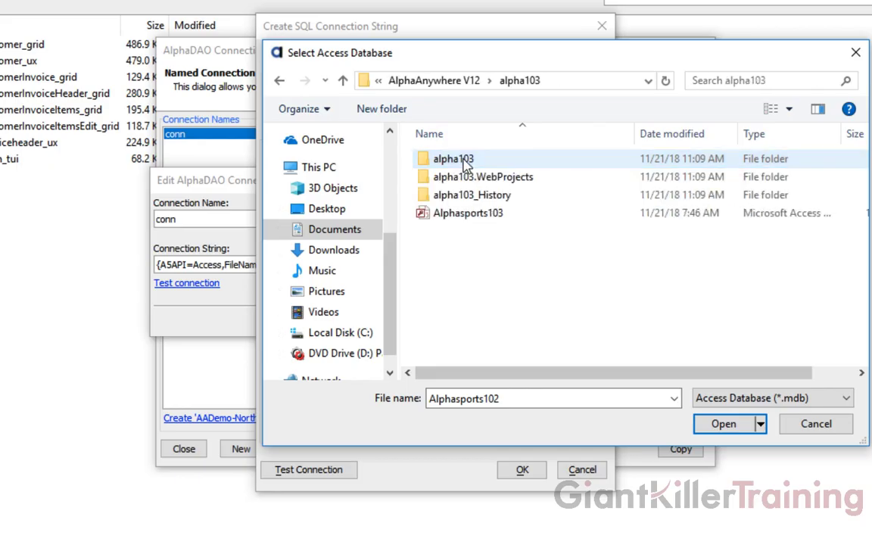
left_click(476, 214)
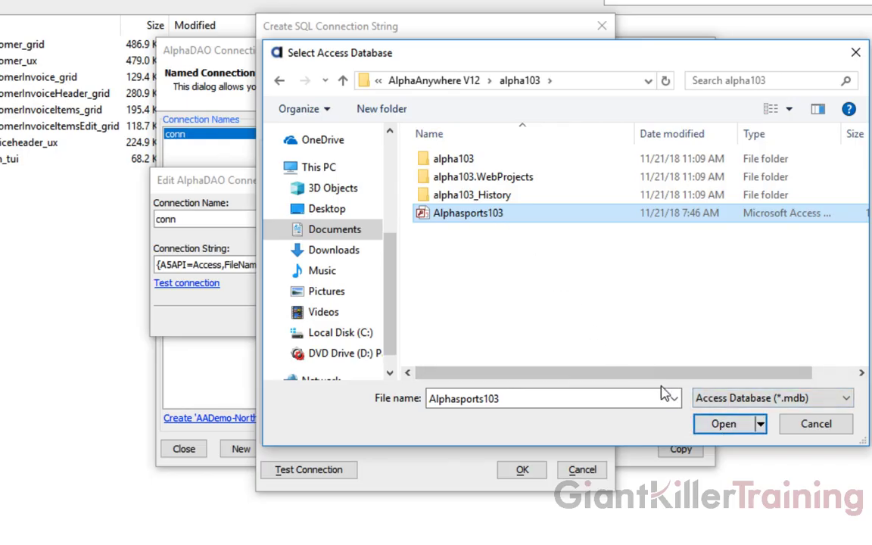
left_click(720, 424)
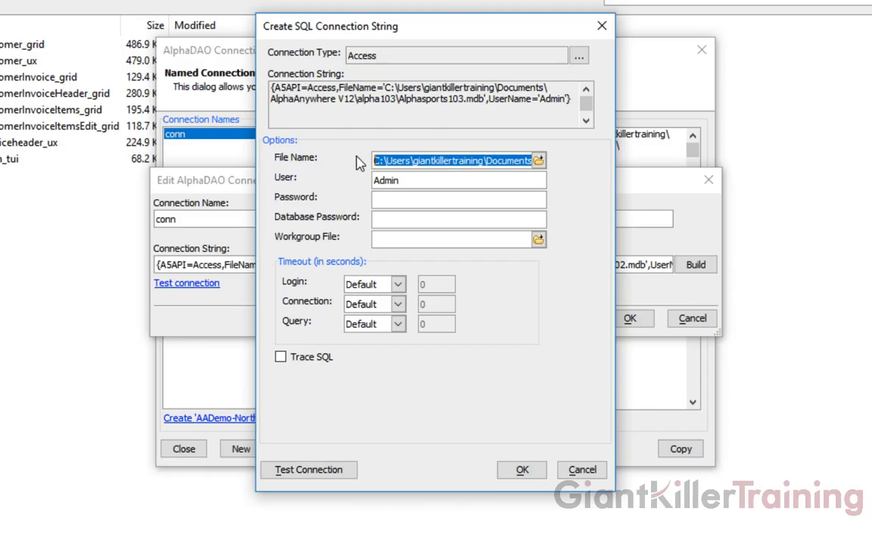
Test the database connection, save the updated conn connection string and close the AlphaDAO connections list.
left_click(333, 474)
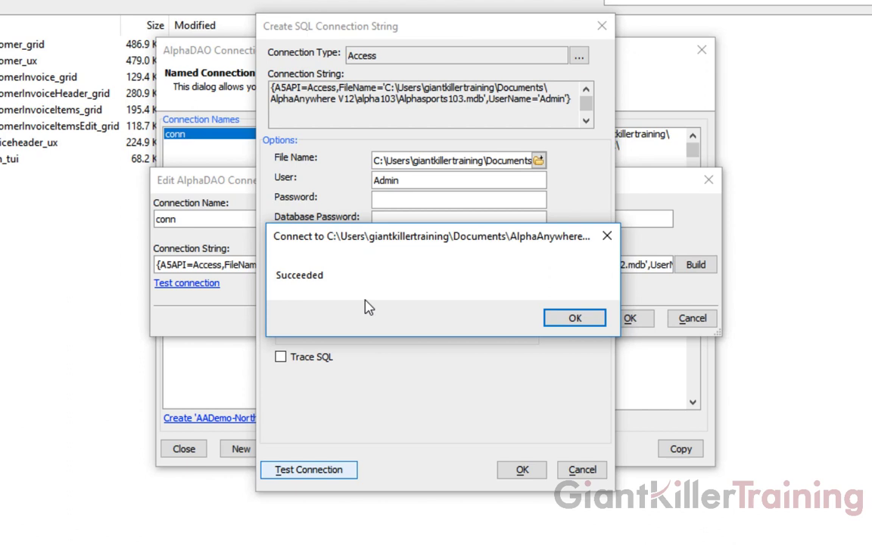
left_click(561, 319)
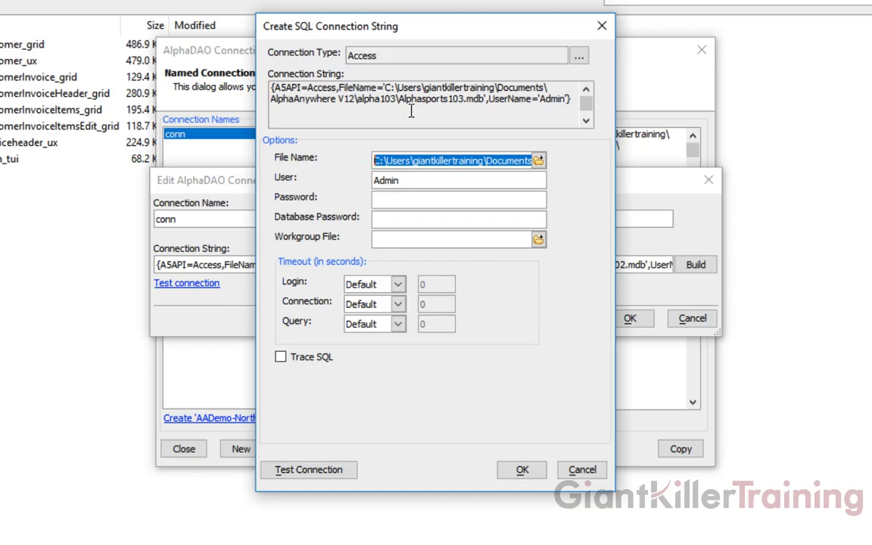
left_click(524, 470)
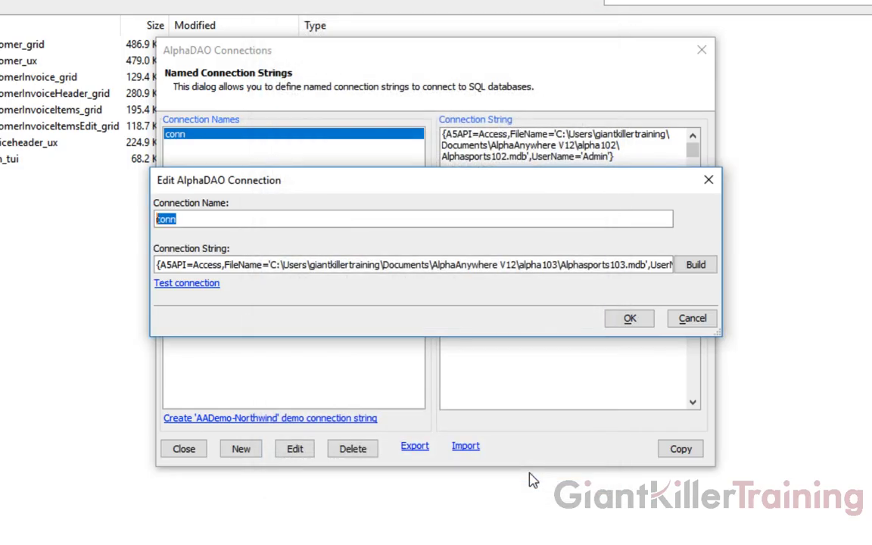
left_click(628, 319)
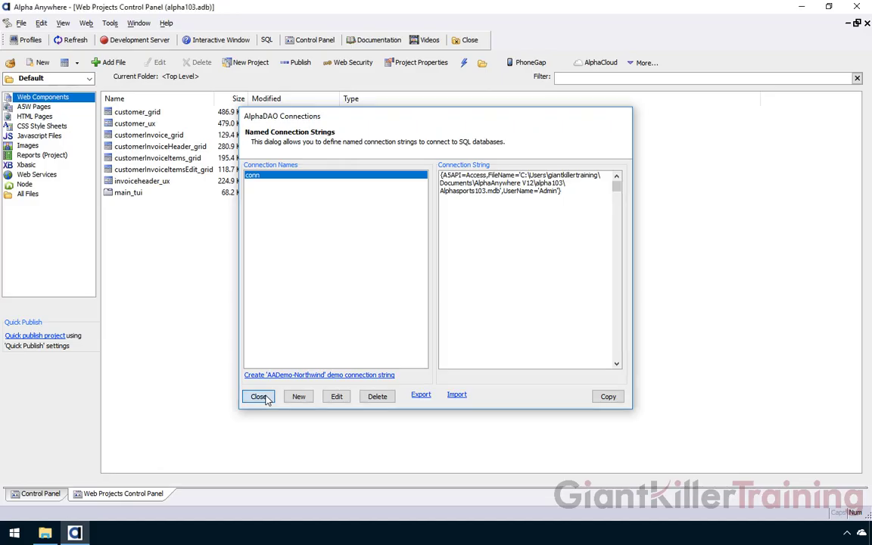
left_click(261, 398)
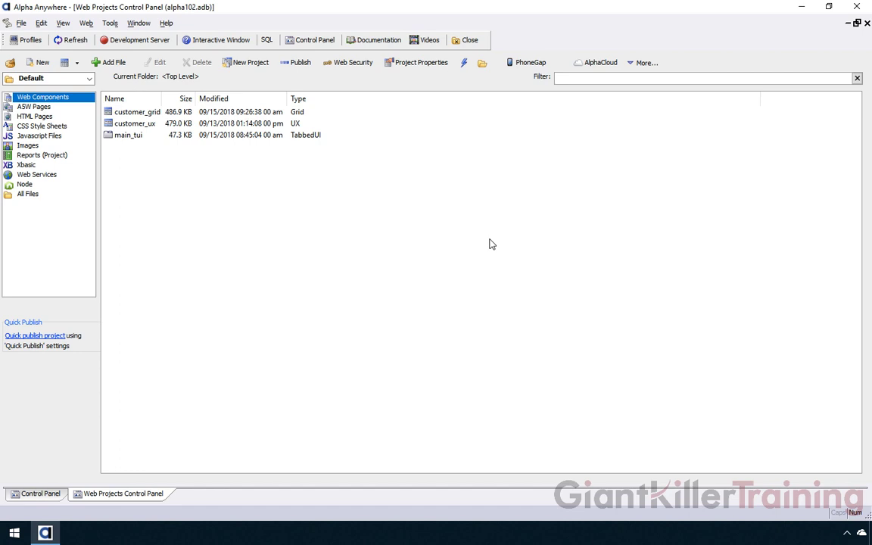
View the installed Alpha Anywhere version and build information, and check whether a newer version is available.
left_click(168, 23)
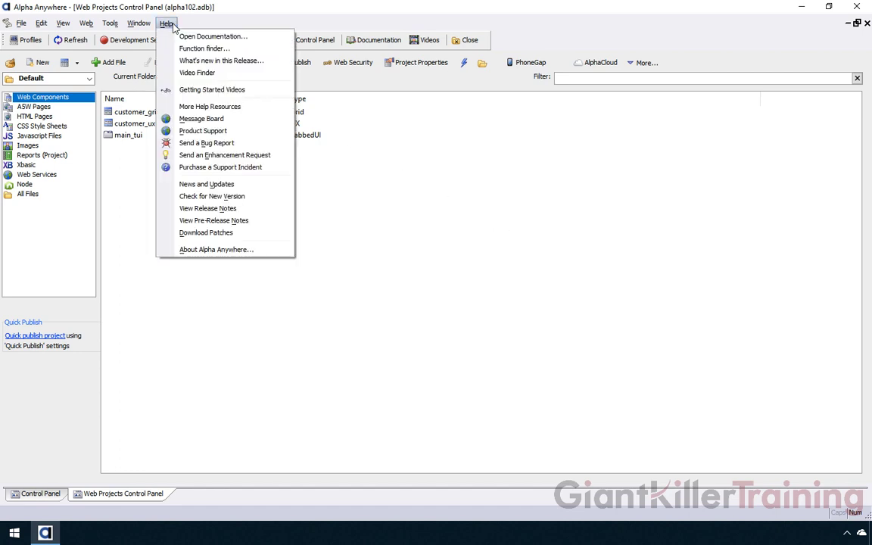
left_click(271, 254)
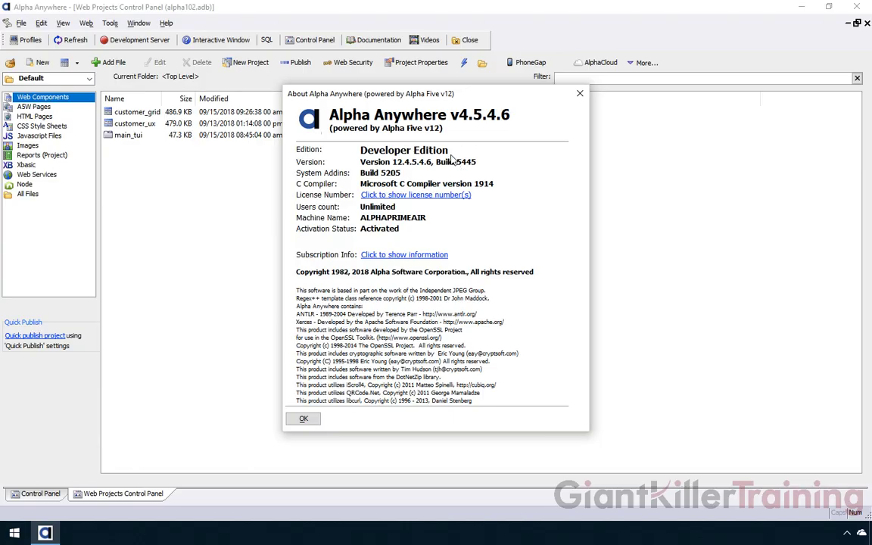
left_click(304, 419)
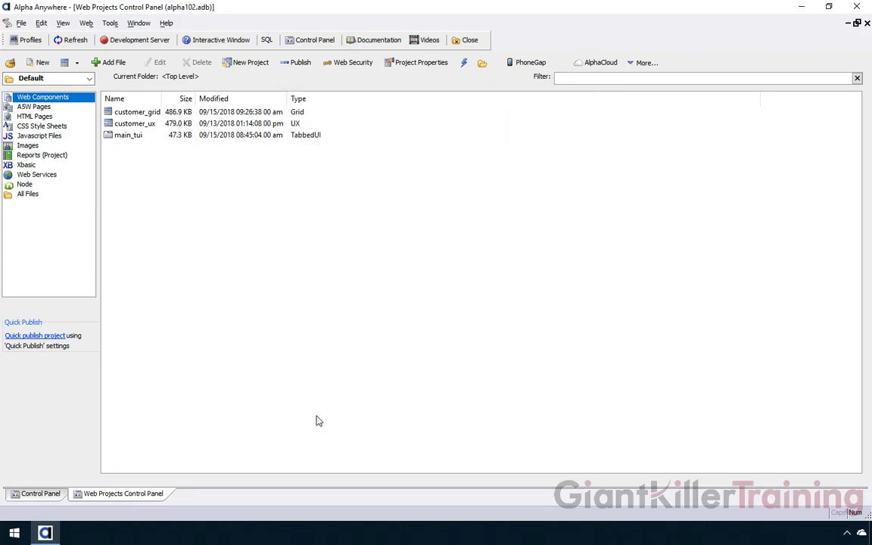
left_click(168, 24)
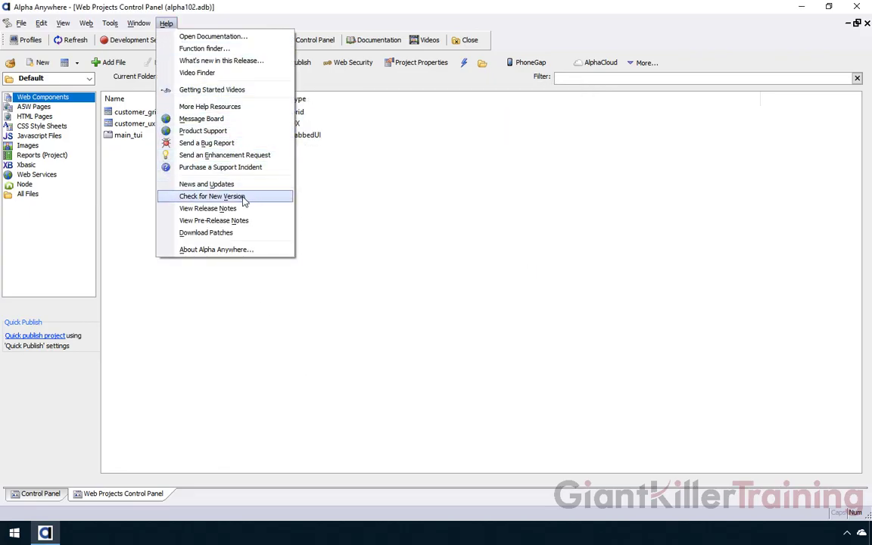
key("Escape")
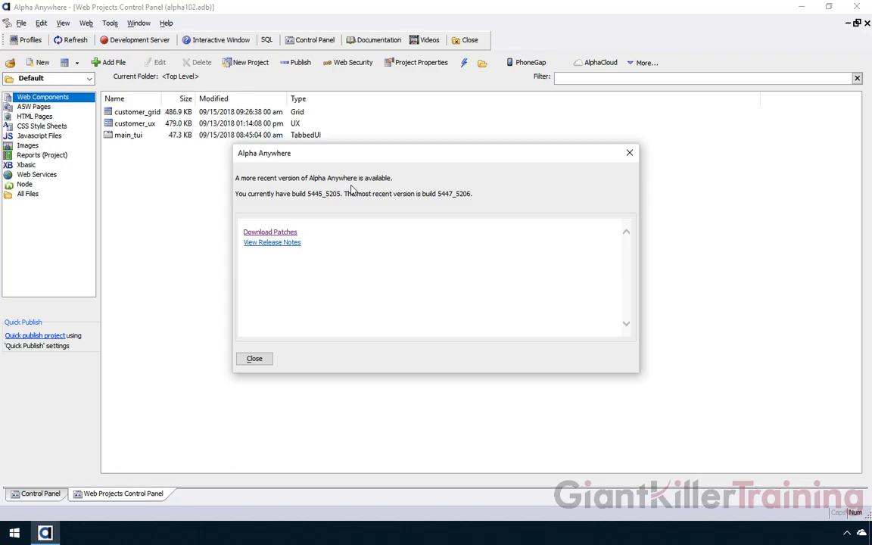
left_click(255, 359)
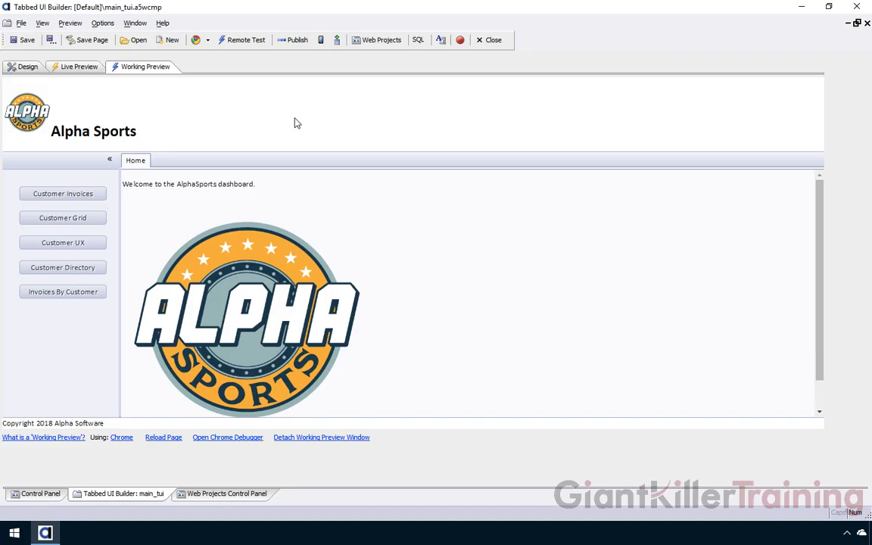
In the main_tui working preview, view the Customer Invoices page and the details of SportSmith Goods' first invoice.
left_click(89, 194)
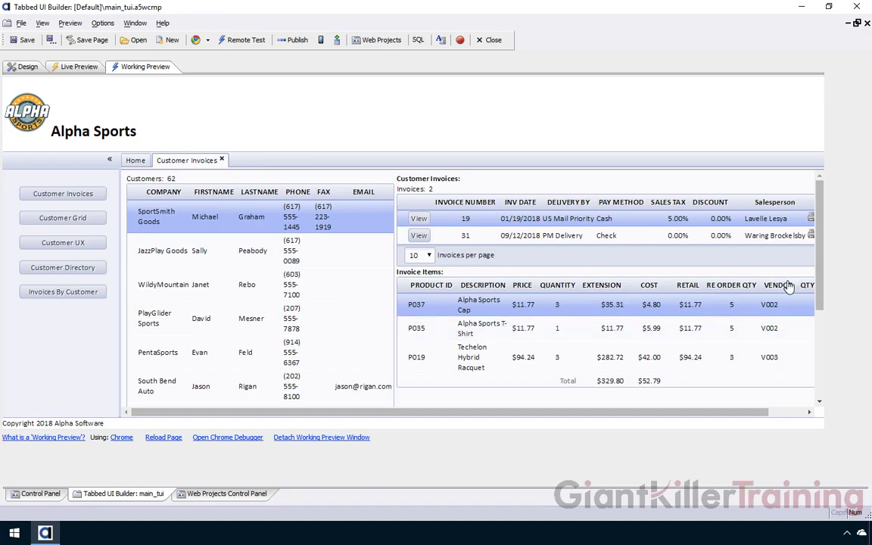
left_click_drag(734, 413, 772, 413)
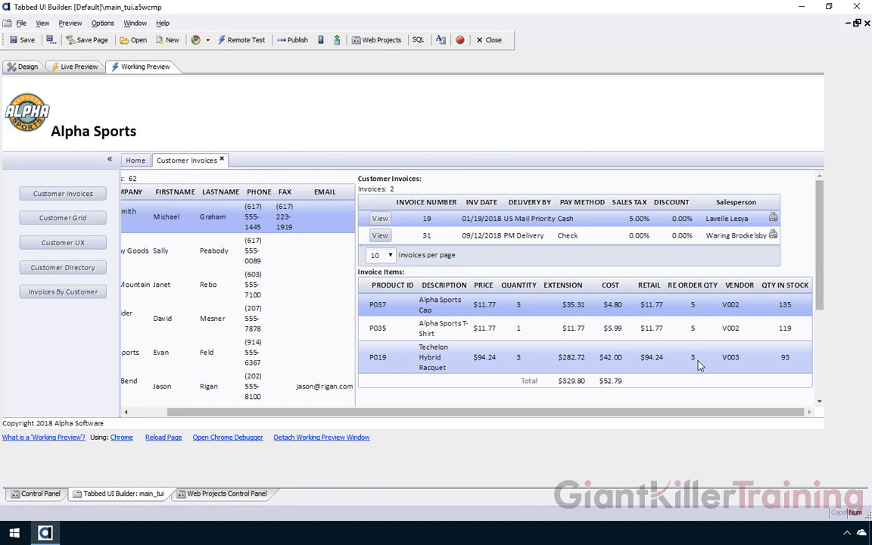
left_click(380, 219)
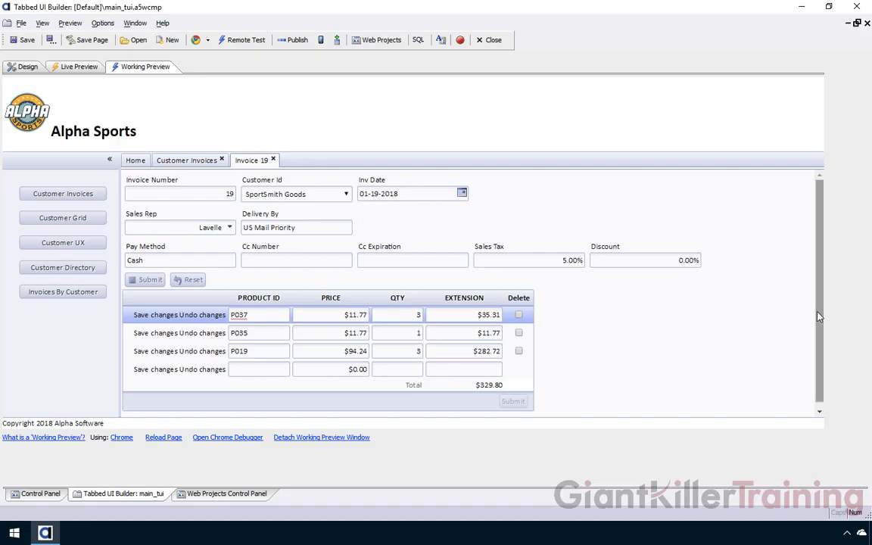
scroll(818, 316, "down", 1)
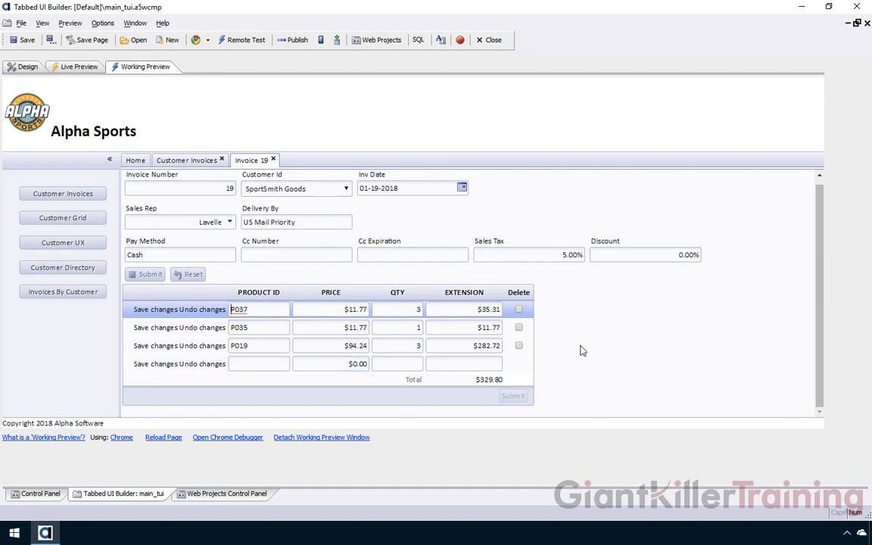
left_click(206, 162)
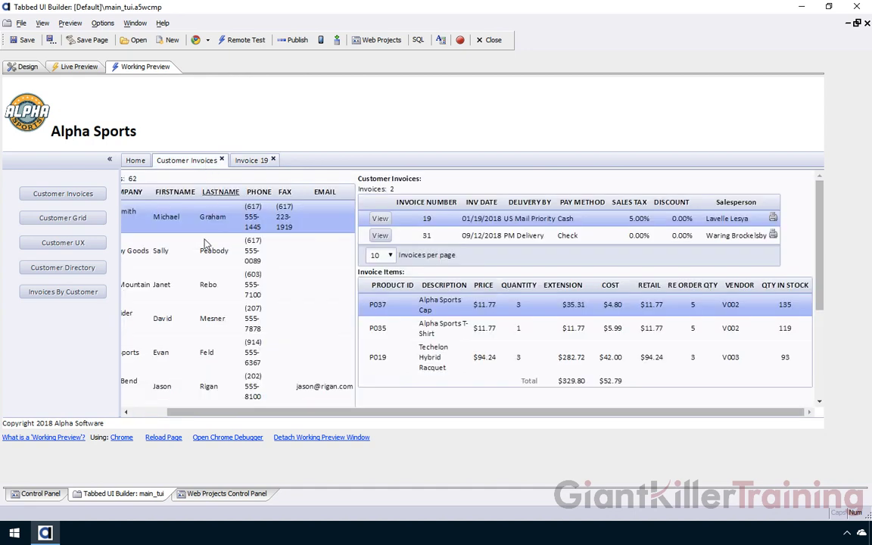
left_click_drag(185, 413, 142, 413)
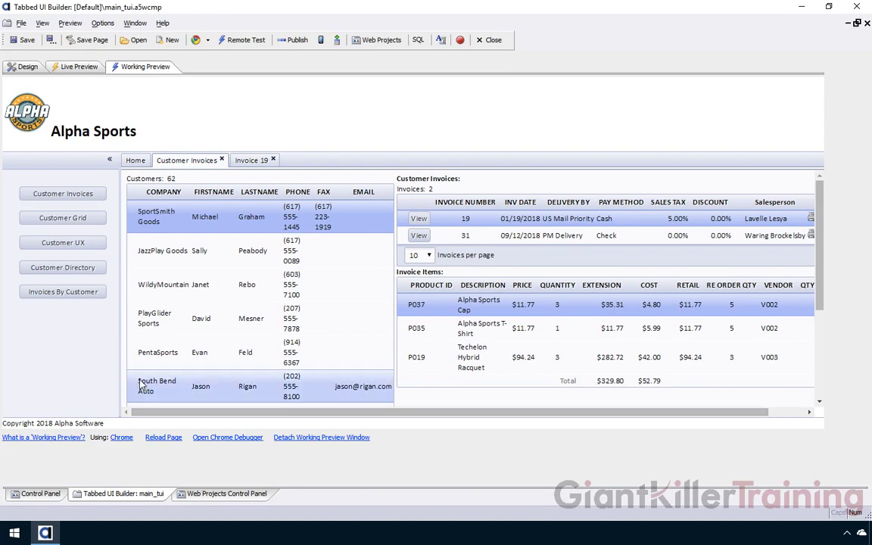
View the Invoices By Customer report alongside the Customer Invoices page, and look over the project's web components.
left_click(88, 295)
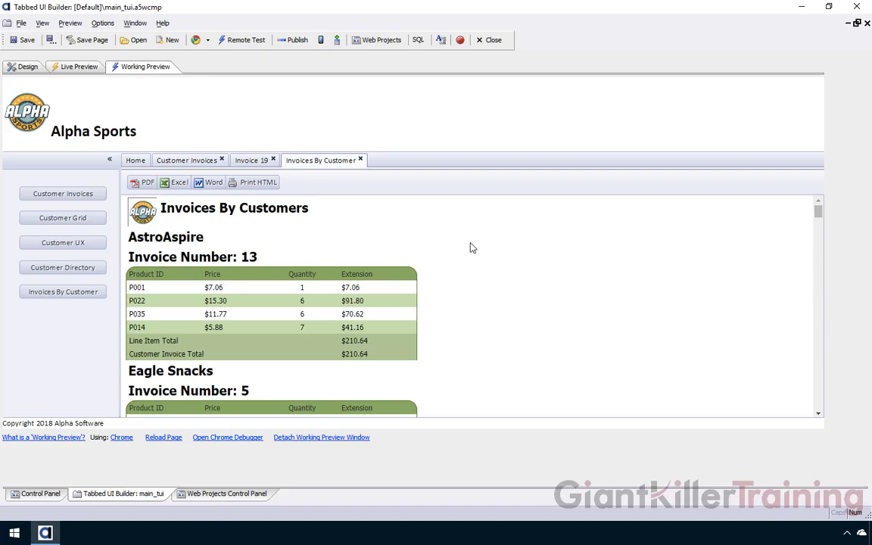
left_click(182, 162)
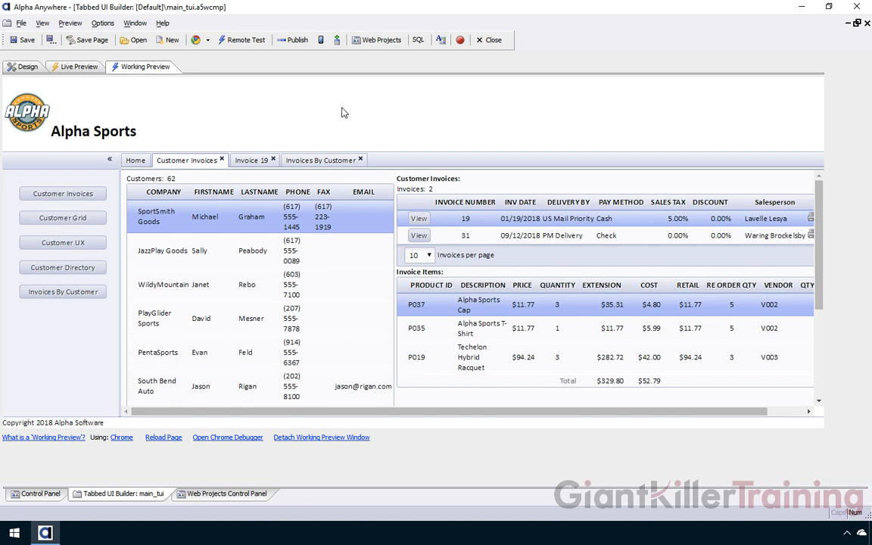
left_click(324, 161)
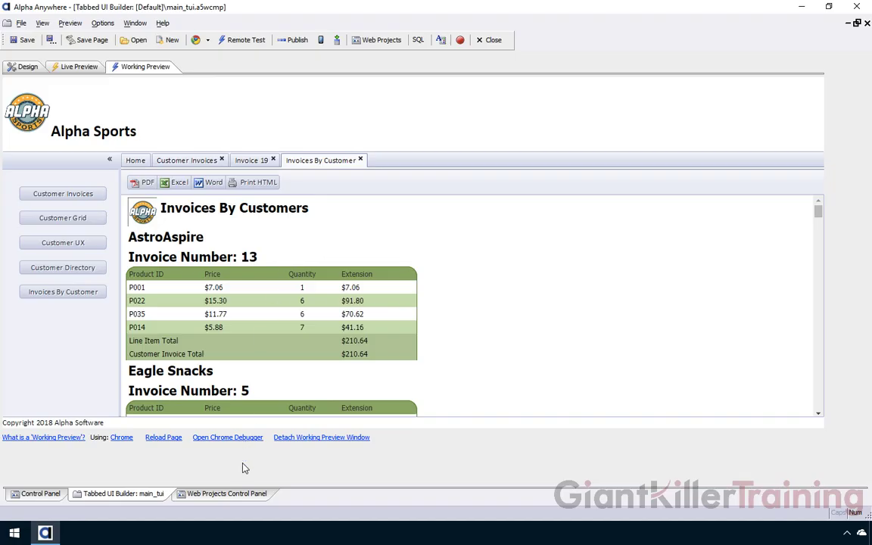
left_click(227, 494)
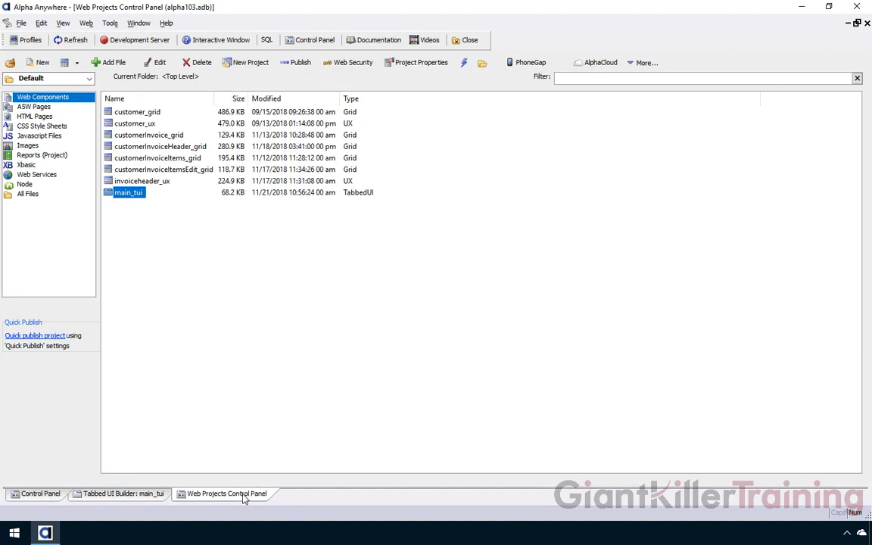
left_click(145, 496)
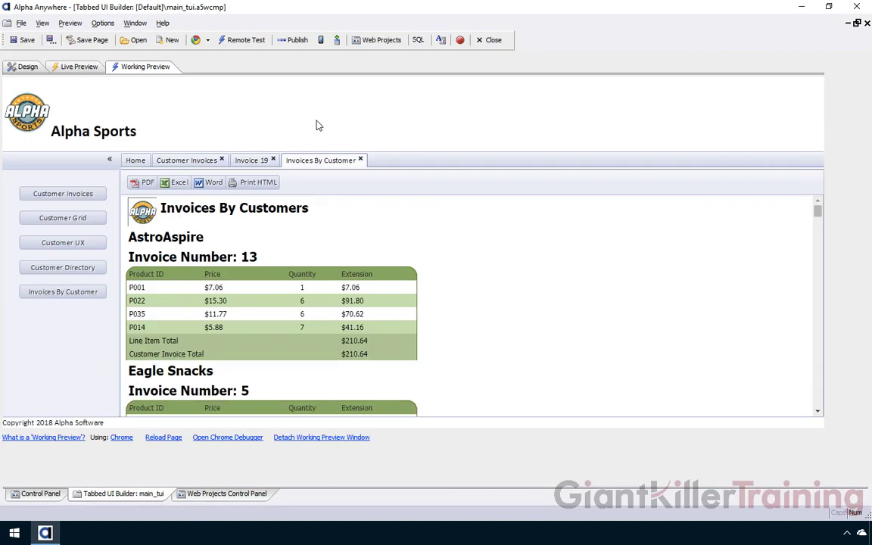
Create a new blank Grid component in the web project and open its AlphaDAO query settings.
left_click(378, 44)
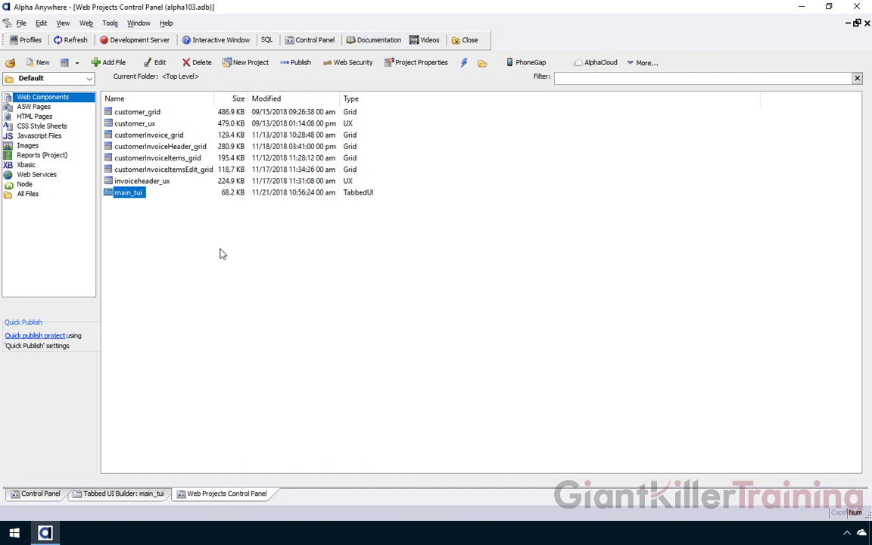
left_click(77, 65)
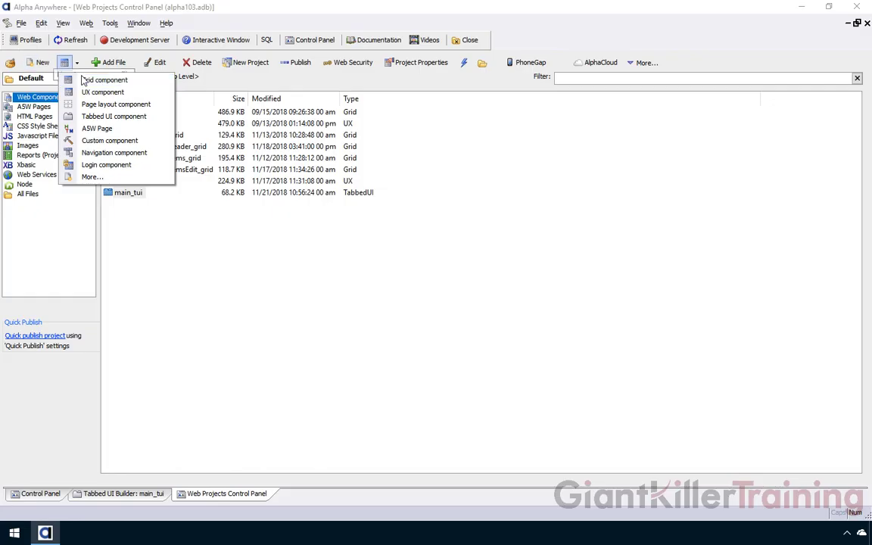
left_click(138, 84)
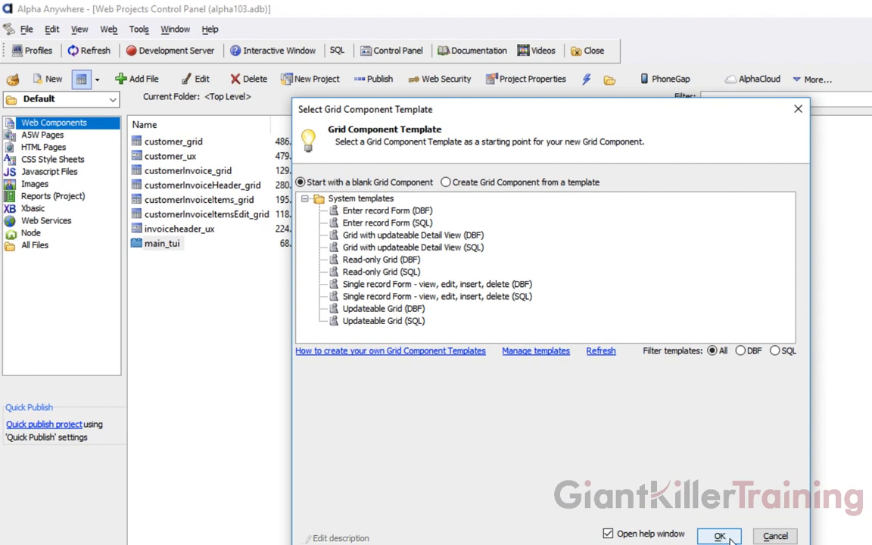
left_click(718, 536)
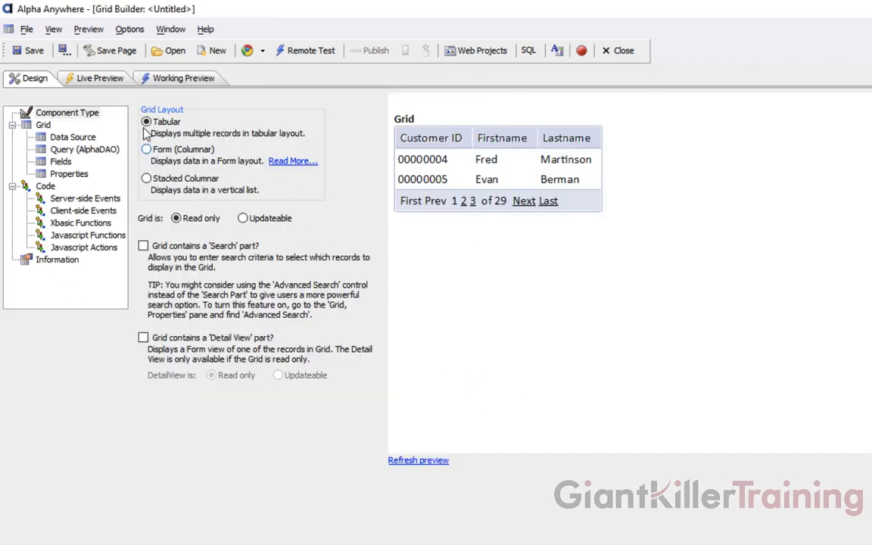
left_click(70, 151)
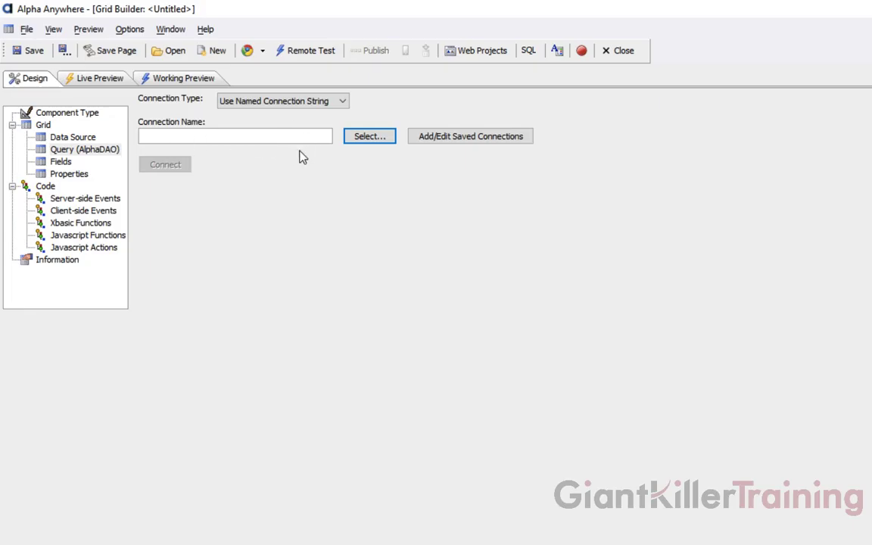
Select the named connection conn for the grid's query and connect to it.
left_click(373, 139)
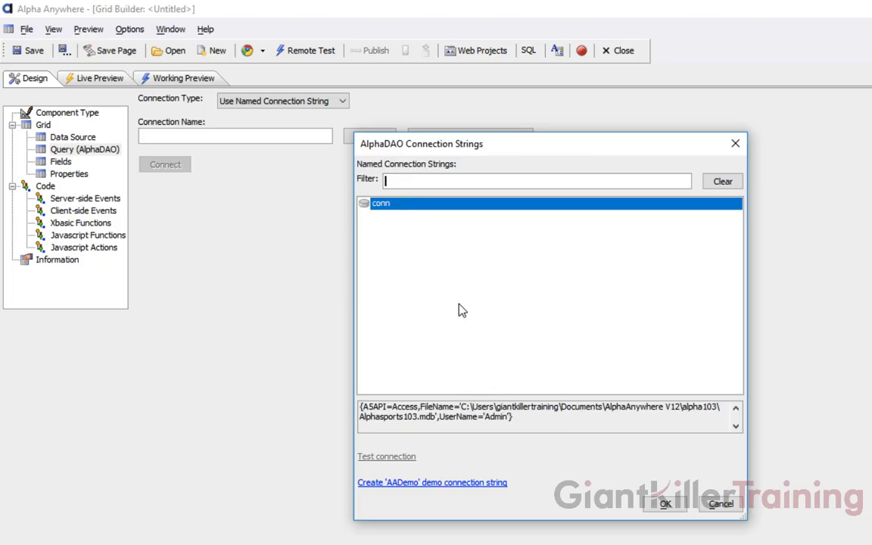
left_click(663, 504)
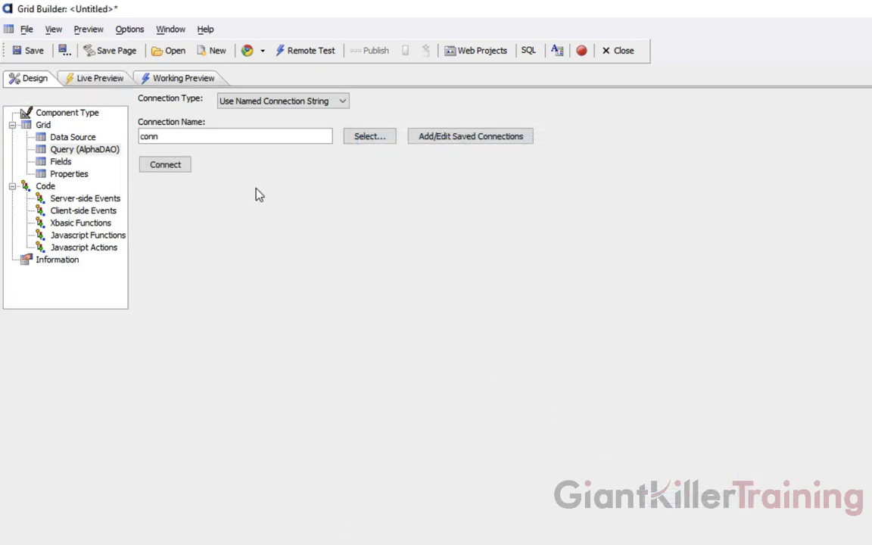
left_click(171, 168)
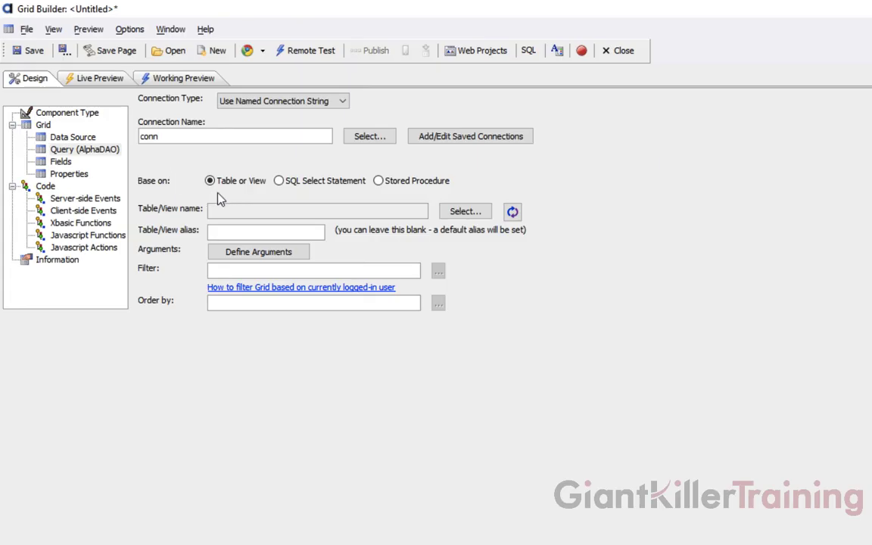
Compare the available database objects with views and with tables excluded, and base the grid on the Invoice_Customer_Totals view.
left_click(472, 211)
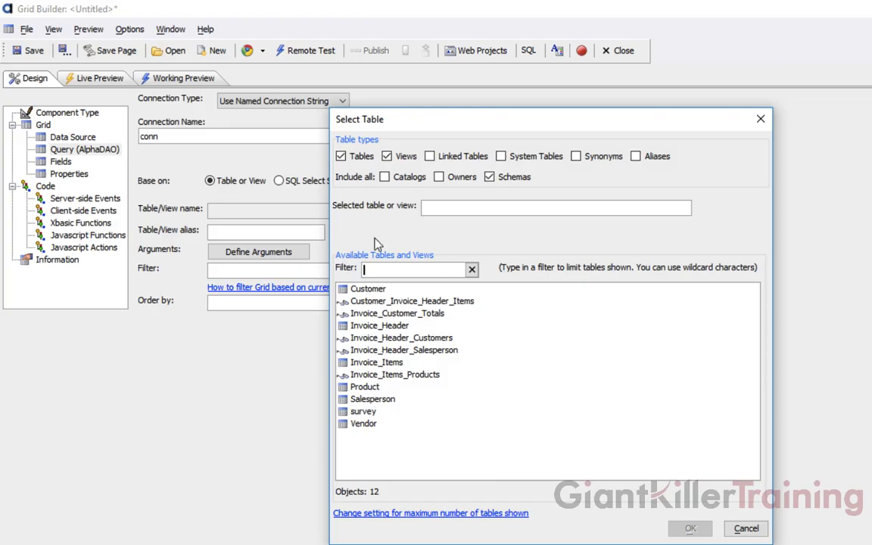
left_click(387, 157)
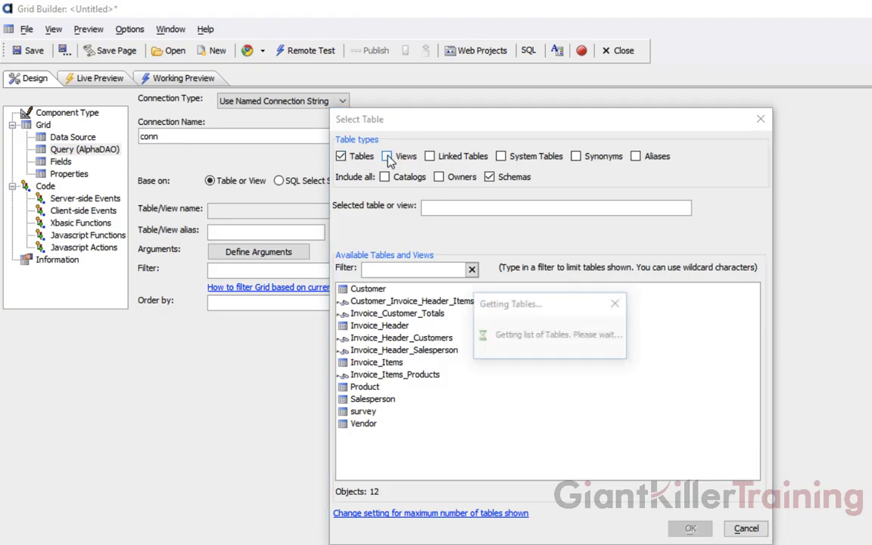
left_click(388, 157)
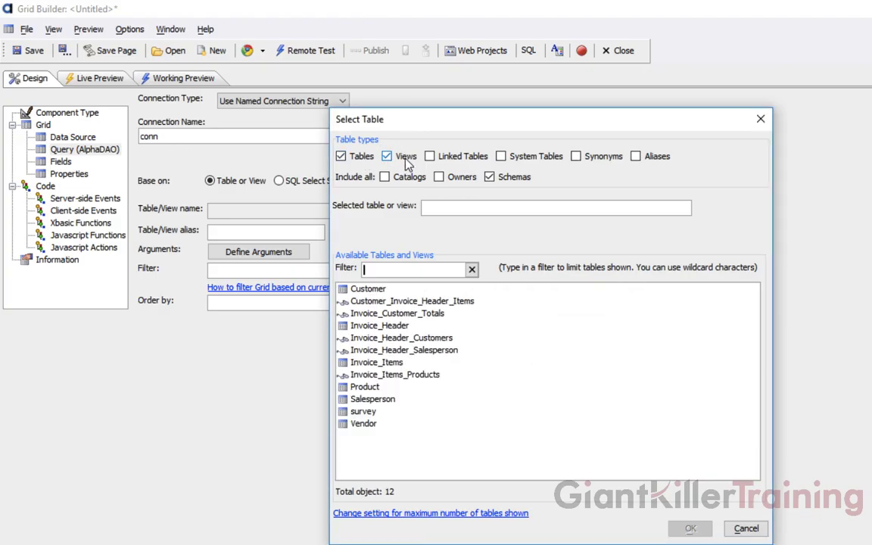
left_click(341, 157)
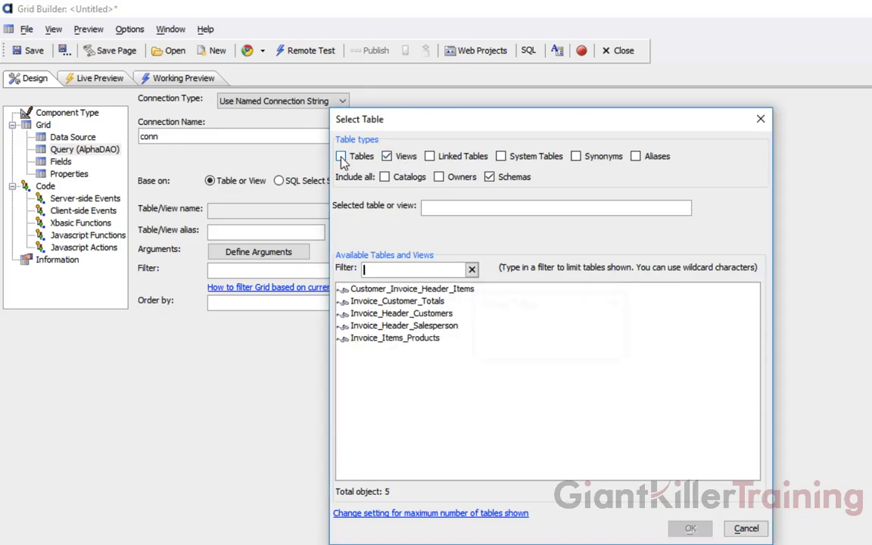
left_click(342, 157)
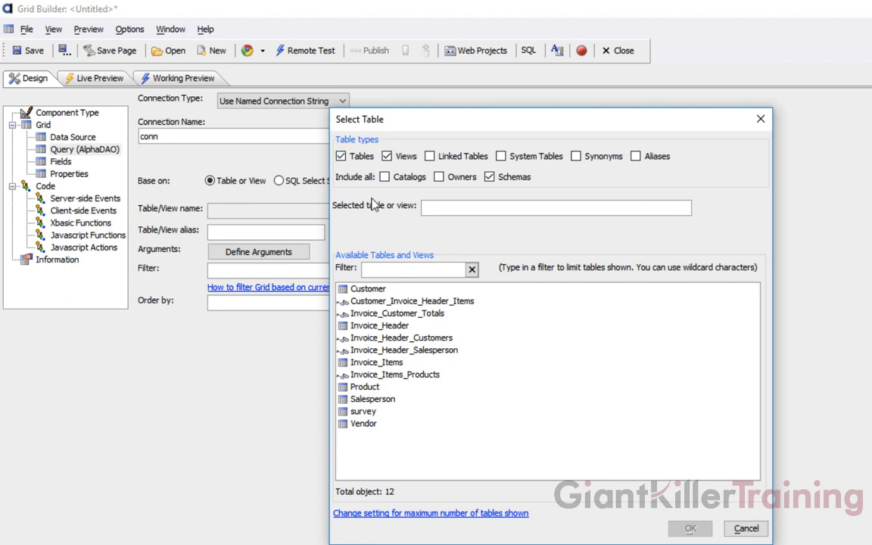
left_click(454, 314)
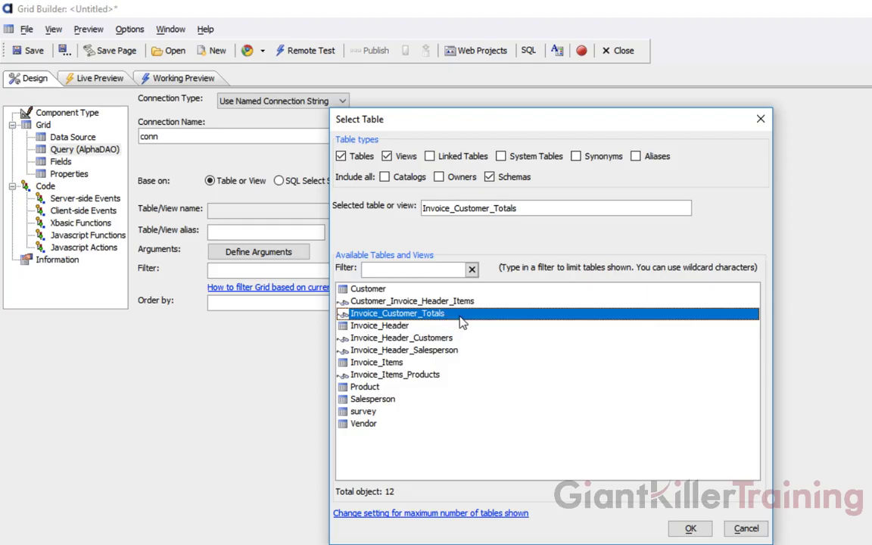
left_click(691, 526)
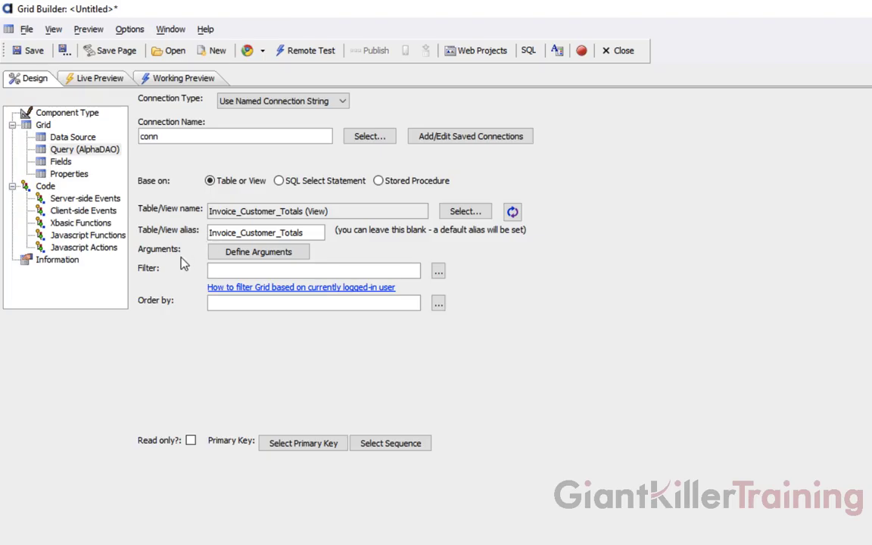
Add the COMPANY, INVOICE_NUMBER, STATUS and invoice_total fields to the grid.
left_click(62, 164)
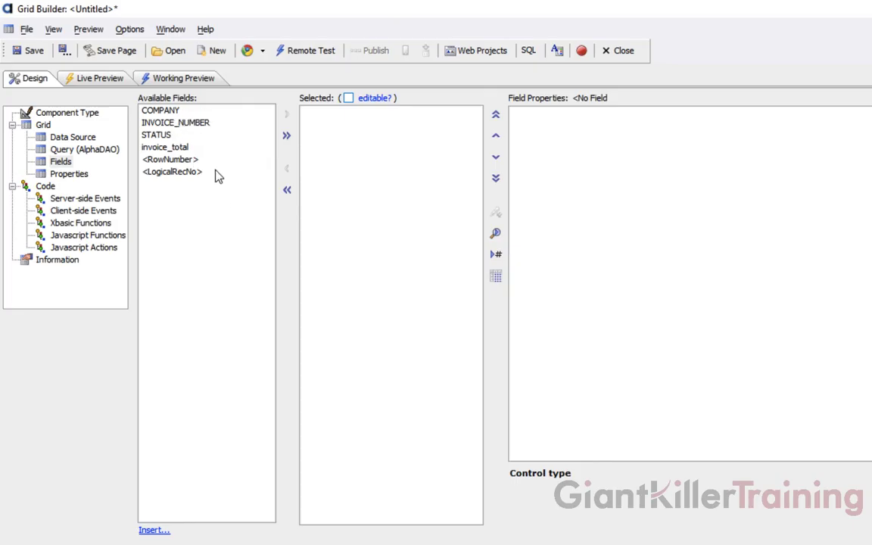
left_click_drag(196, 111, 195, 149)
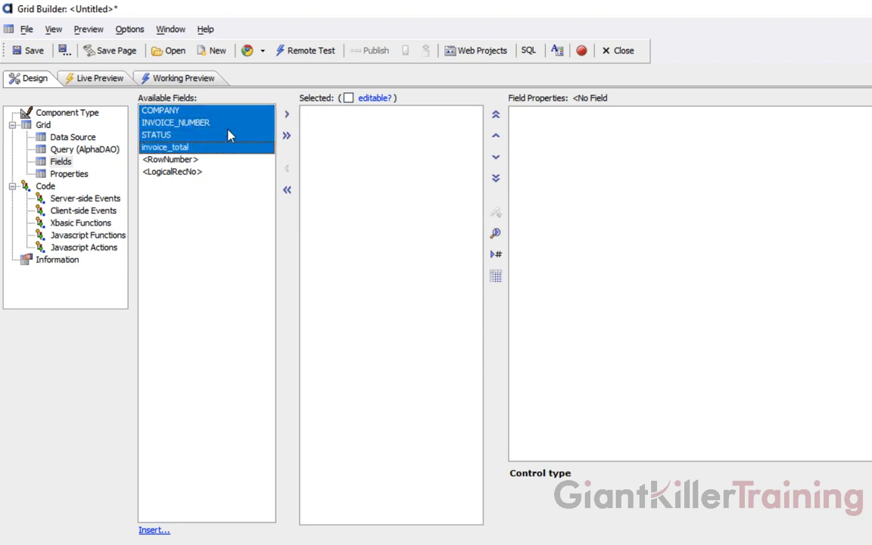
left_click(292, 119)
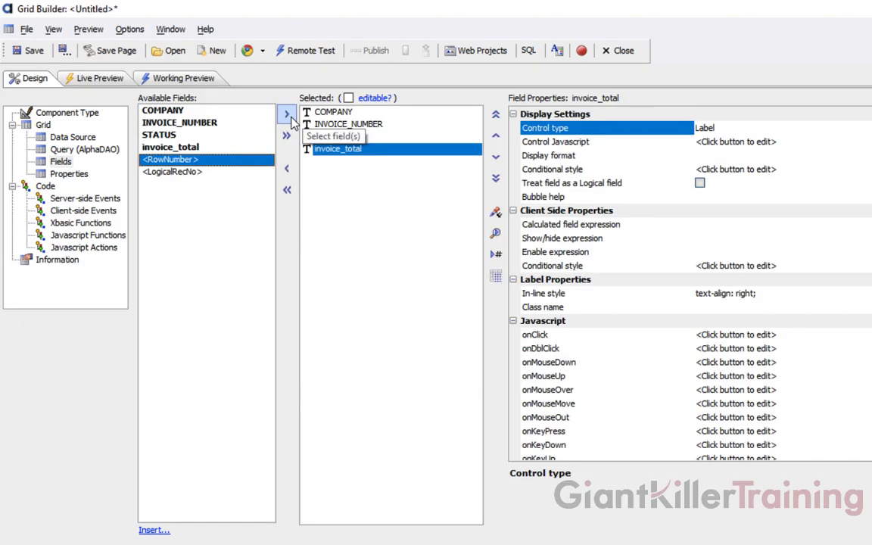
Add the <RowNumber> and <LogicalRecNo> fields to the grid, and remove both again.
double_click(195, 161)
double_click(179, 171)
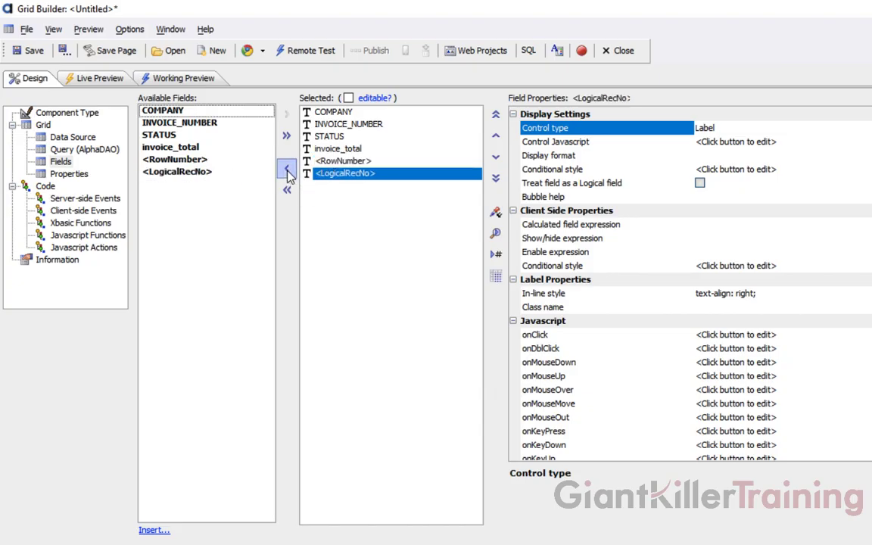
left_click(287, 174)
left_click(287, 174)
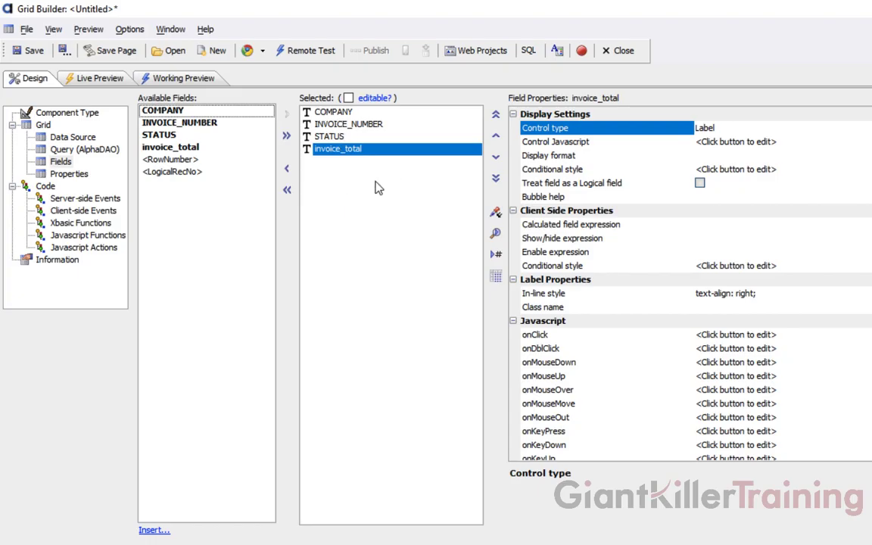
Save the component as customerInvoiceTotals_grid and view the grid in its working preview.
left_click(33, 53)
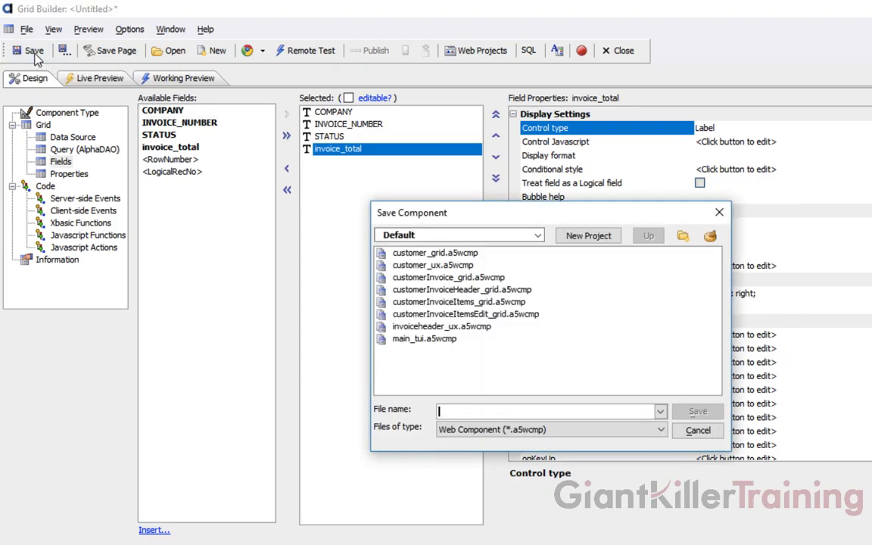
type("customerInvoiceTotals")
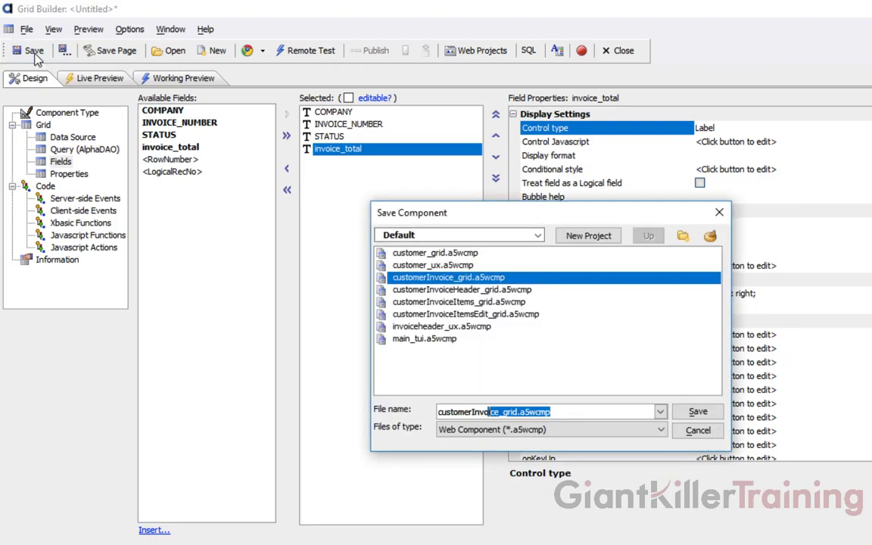
type("_grid")
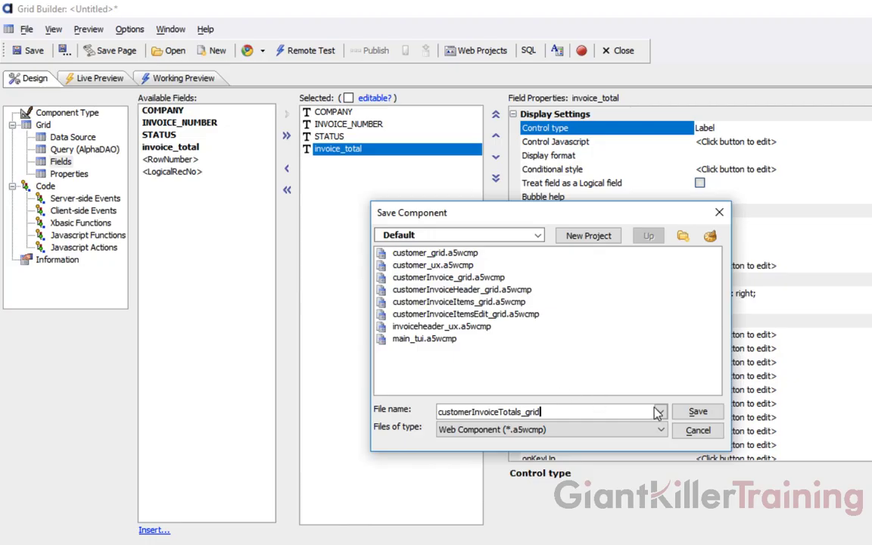
left_click(697, 412)
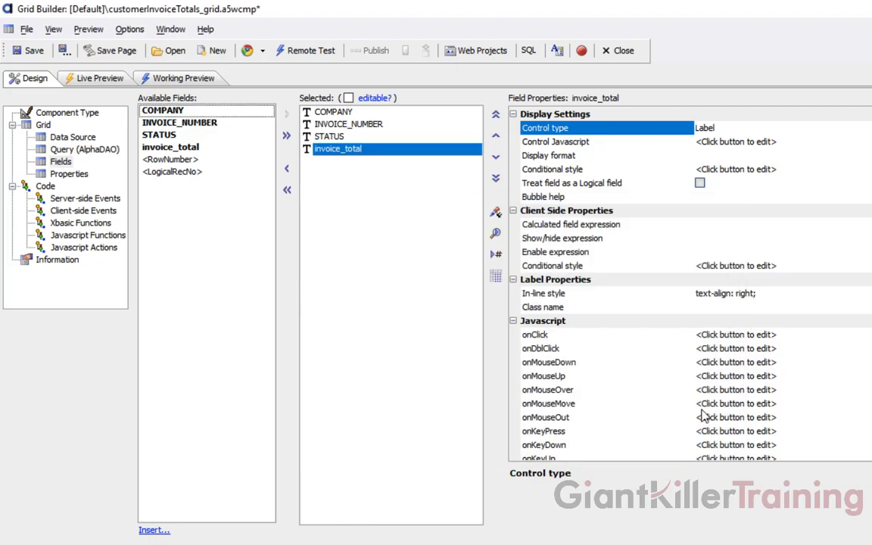
left_click(195, 80)
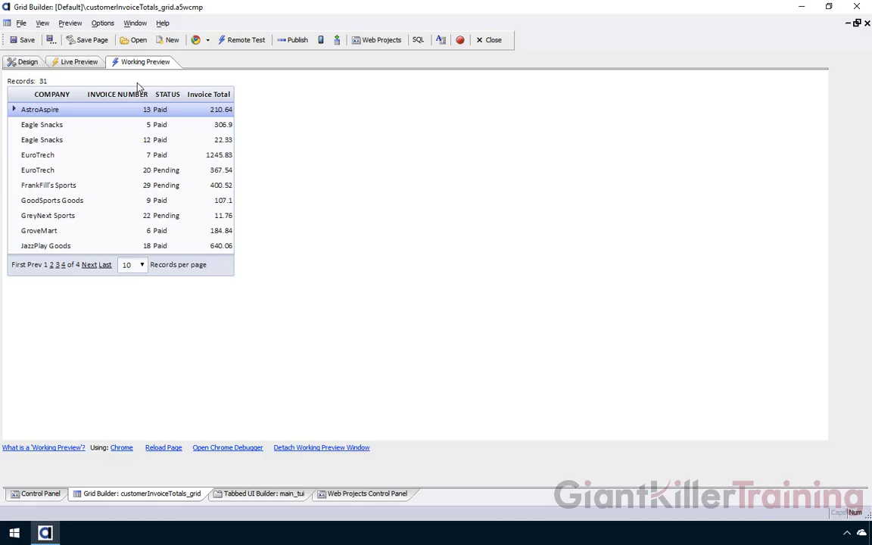
Give the invoice_total field's display format the pre-defined $123,456.78 format with 2 decimals.
left_click(23, 64)
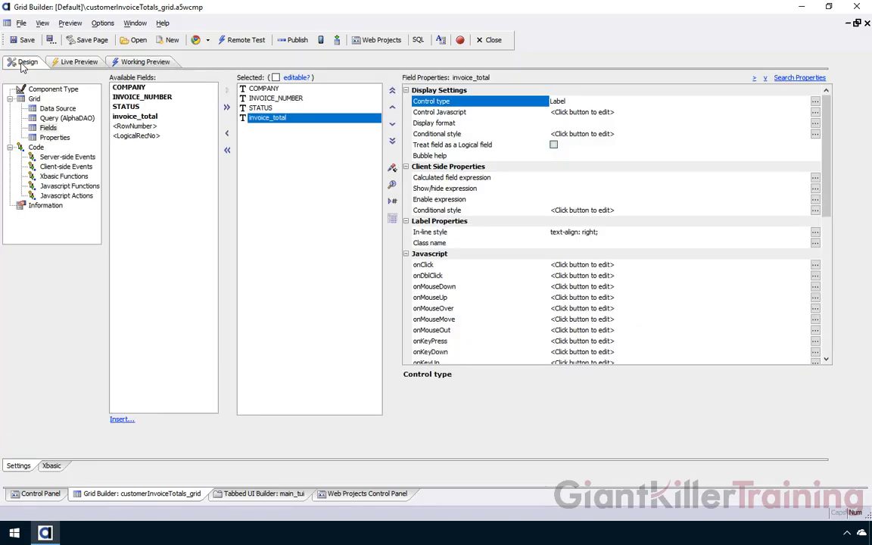
left_click(50, 128)
left_click(270, 119)
left_click(474, 124)
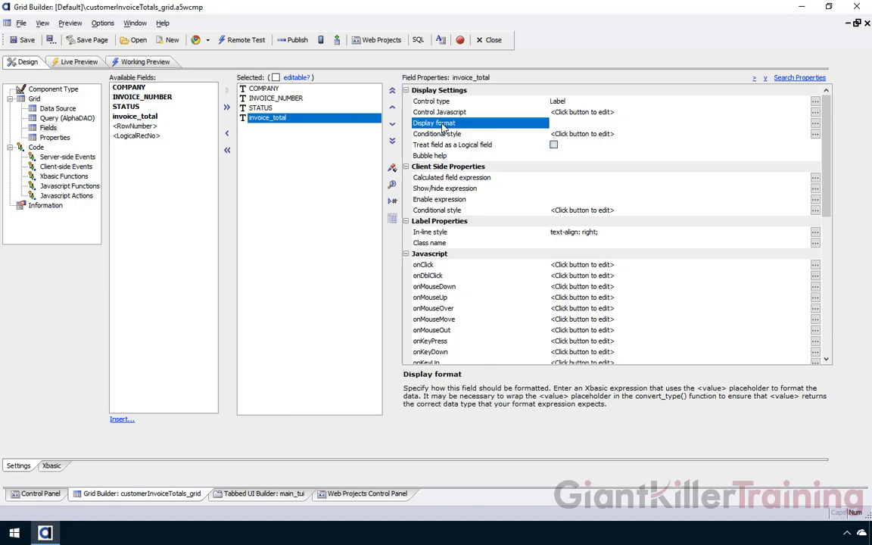
left_click(815, 123)
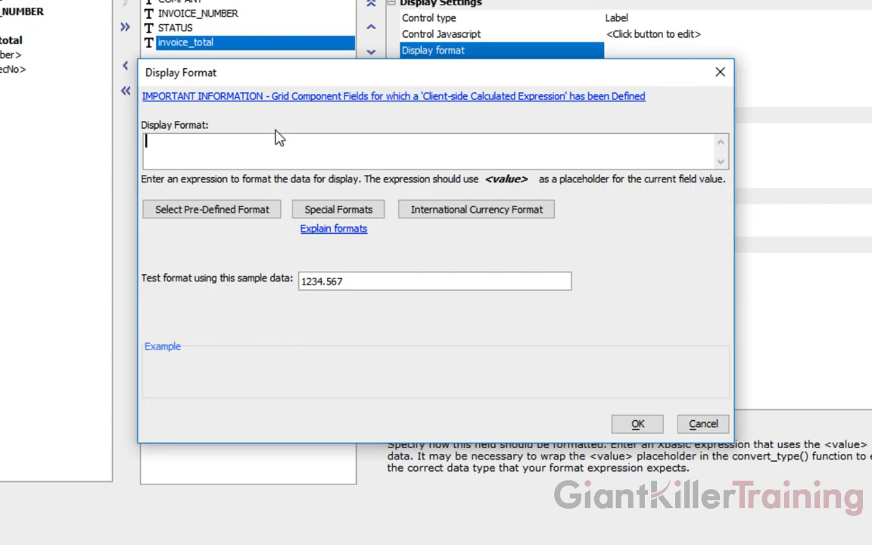
left_click(266, 215)
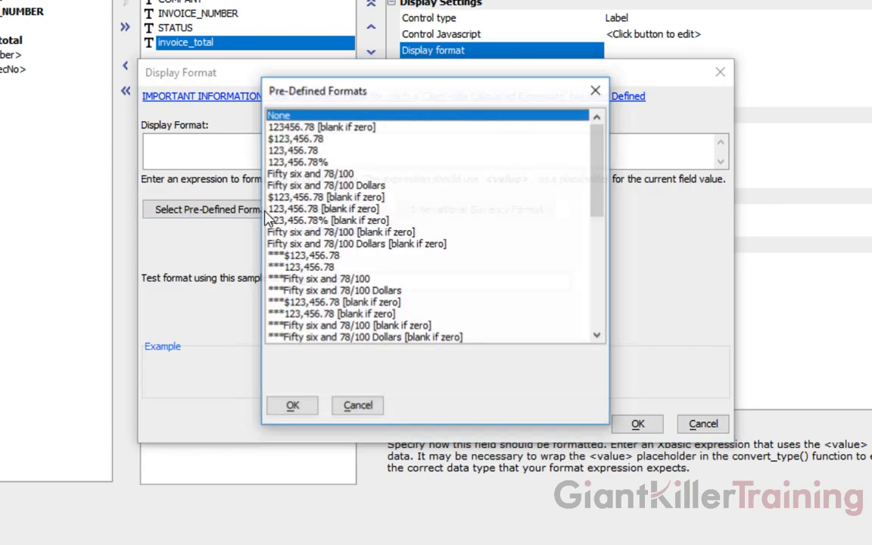
left_click(384, 140)
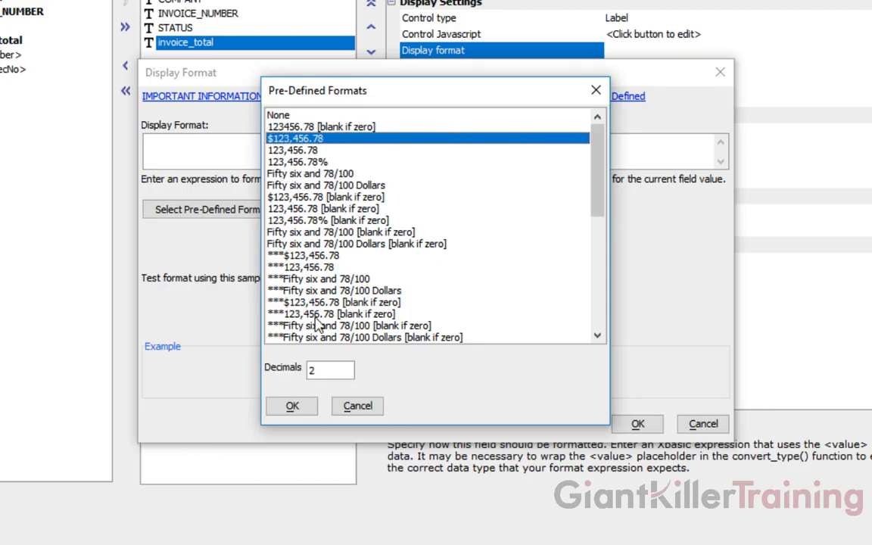
left_click(301, 405)
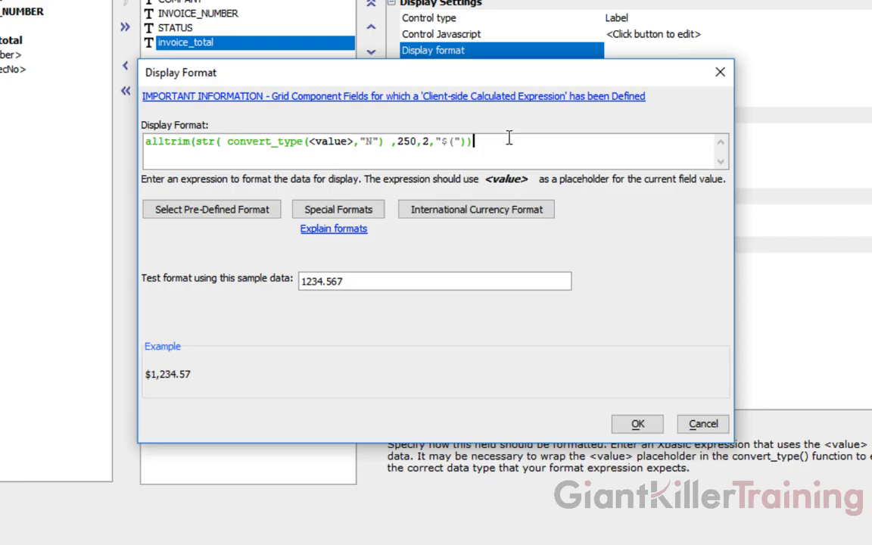
Examine the format expression's <value> placeholder and the help on special formats, and accept the display format for invoice_total.
left_click_drag(308, 142, 352, 142)
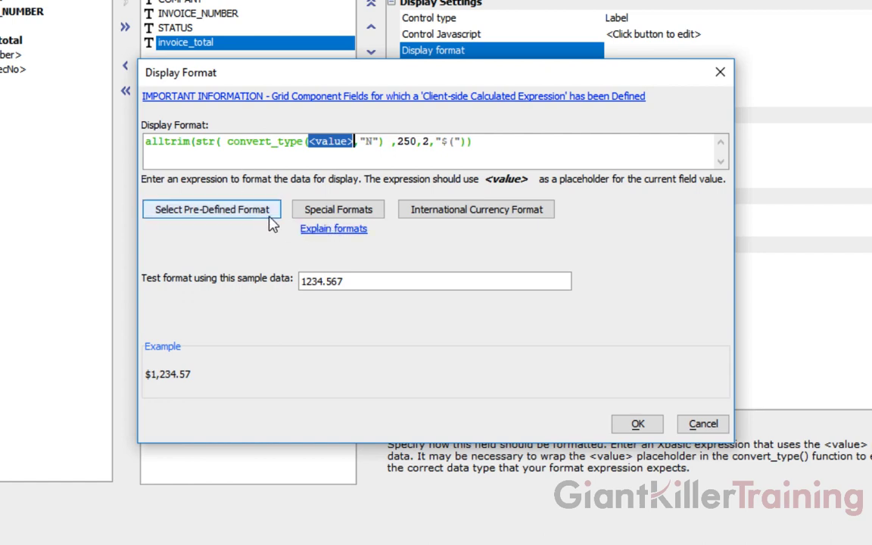
left_click(331, 231)
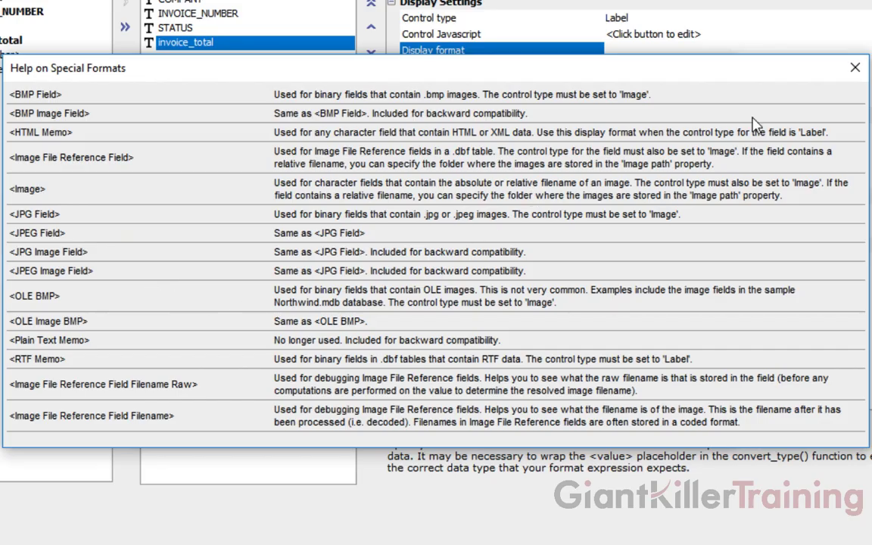
left_click(855, 68)
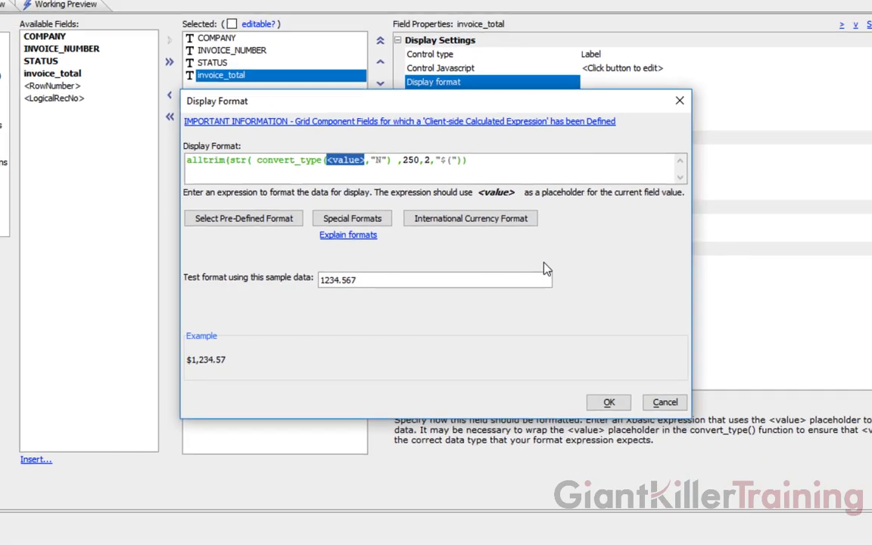
left_click(609, 402)
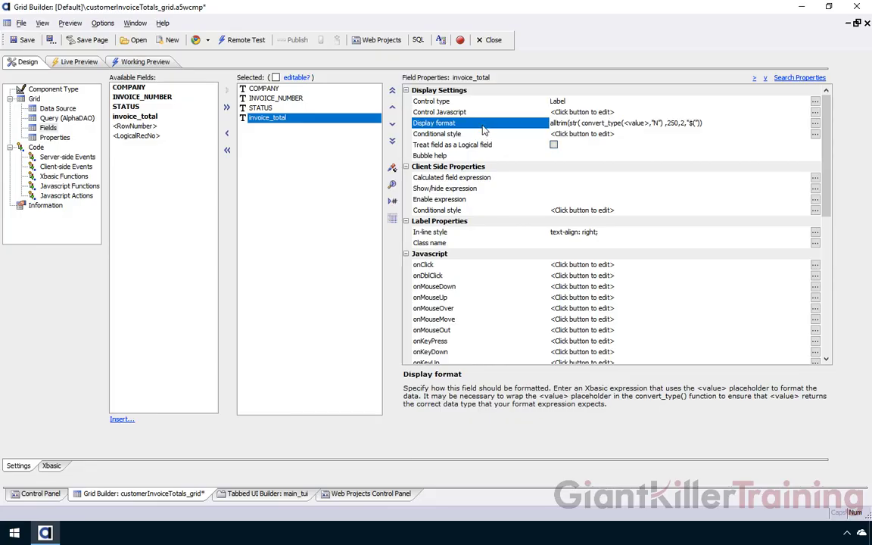
Set the text alignment in the INVOICE_NUMBER field's in-line style to center, and check the style's code.
left_click(285, 105)
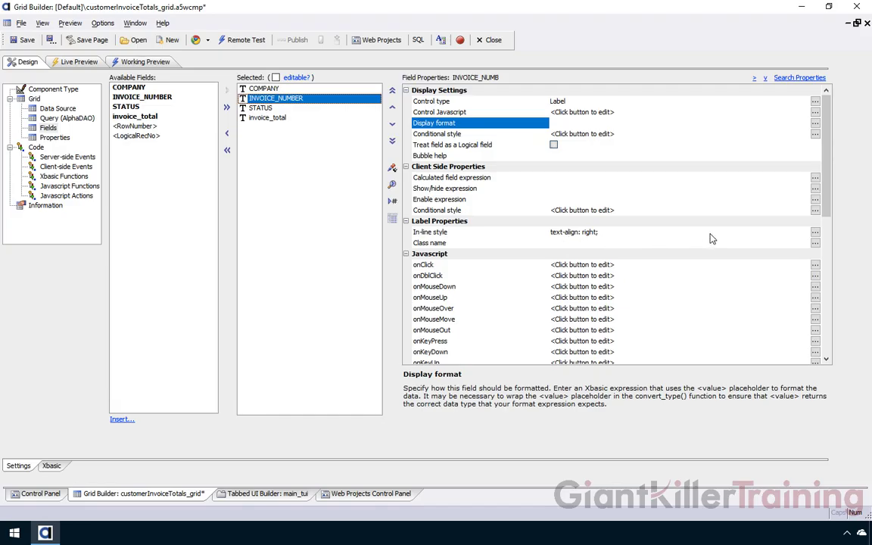
left_click(818, 232)
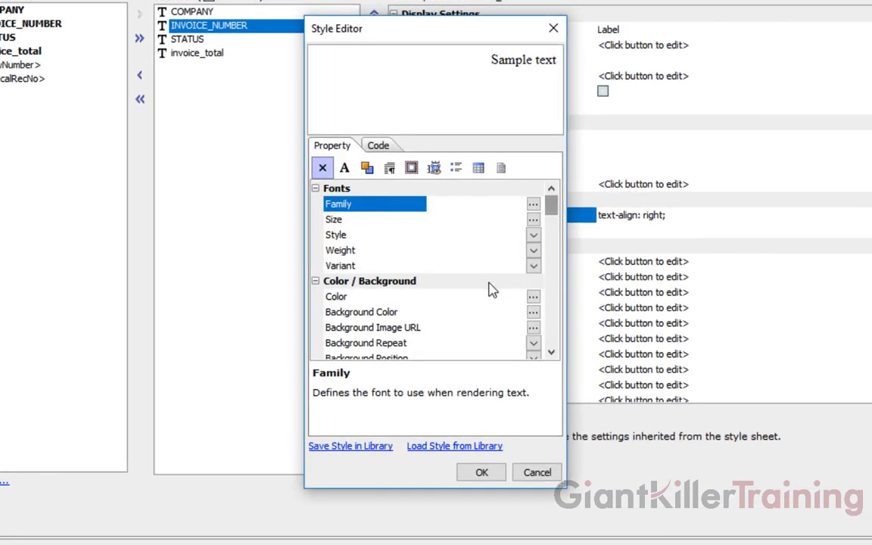
scroll(475, 312, "down", 4)
scroll(475, 311, "down", 1)
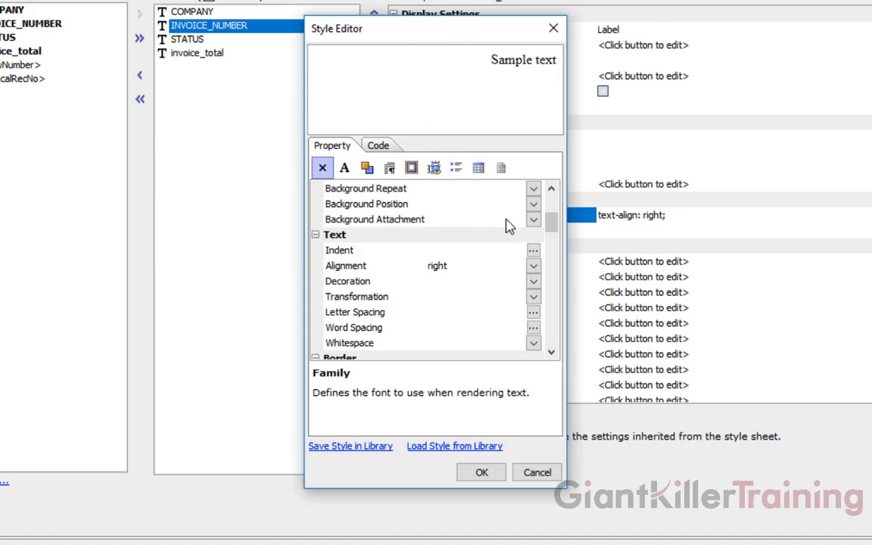
left_click(534, 265)
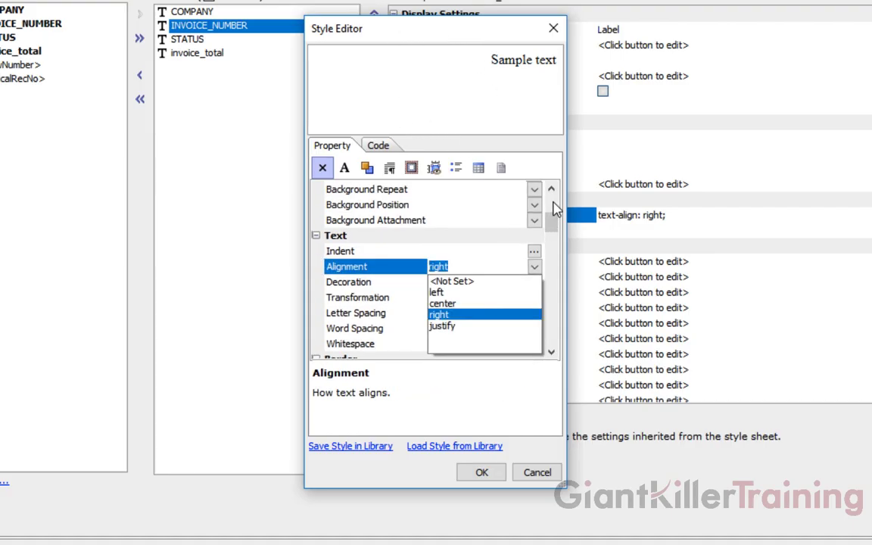
key("Down")
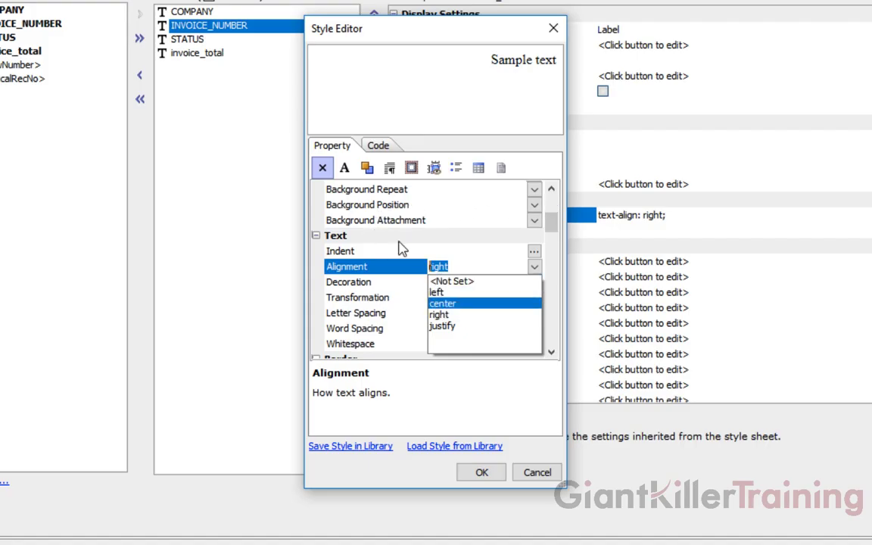
key("Return")
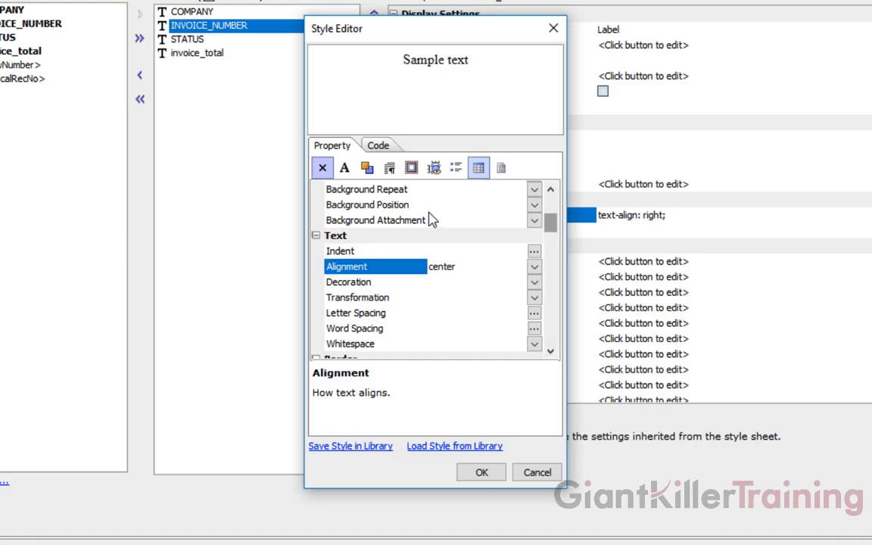
scroll(428, 219, "up", 4)
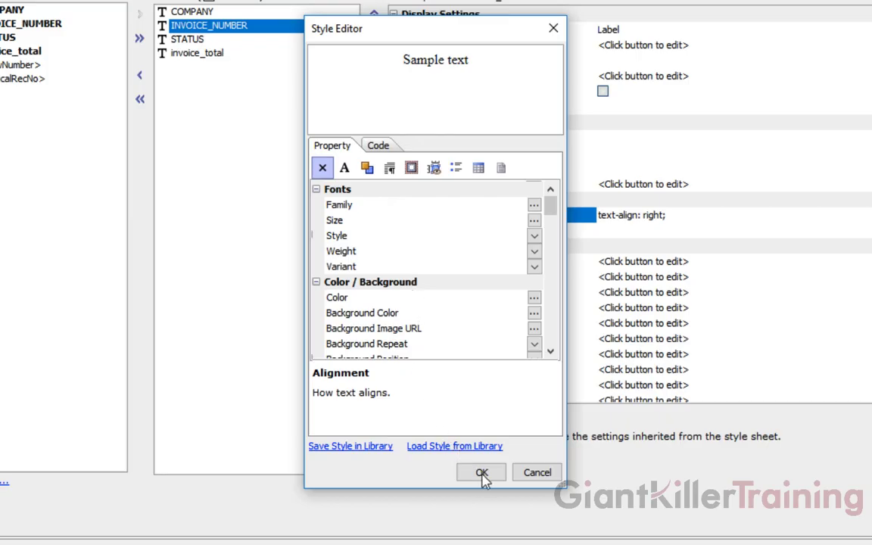
left_click(379, 145)
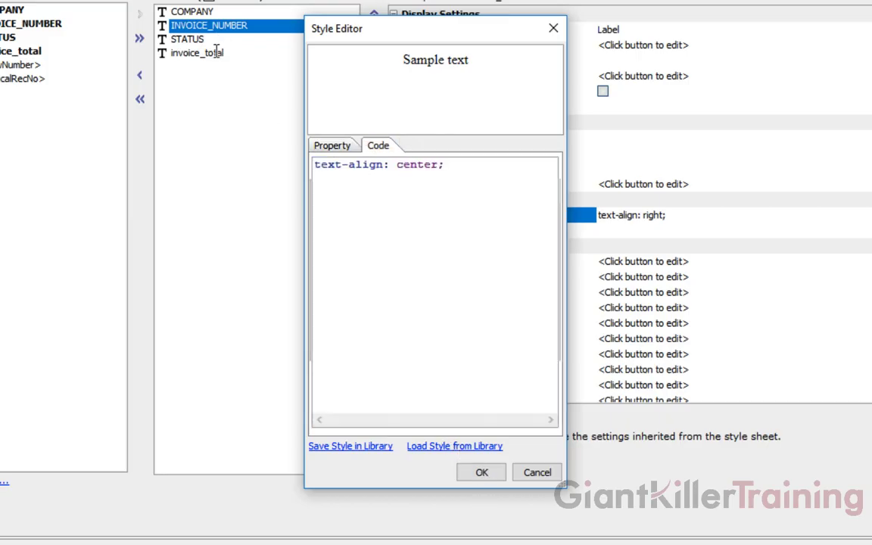
left_click(332, 145)
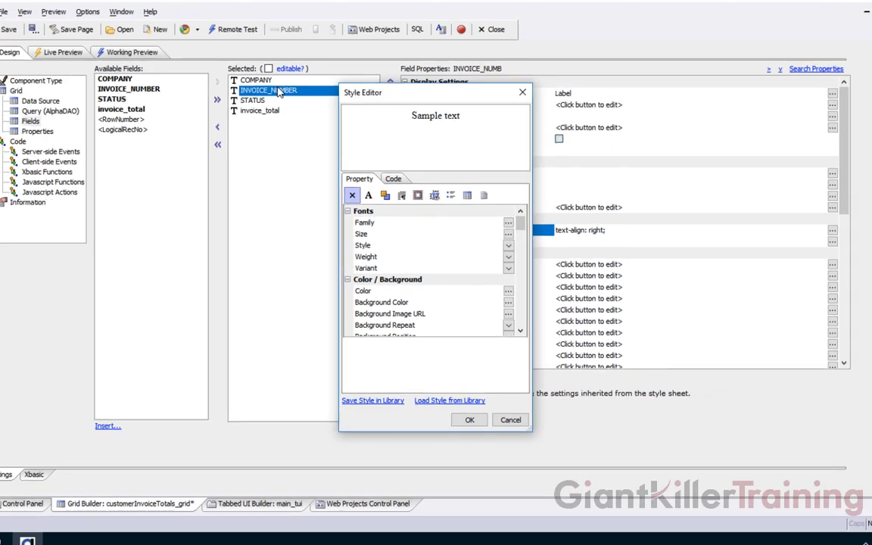
key("Return")
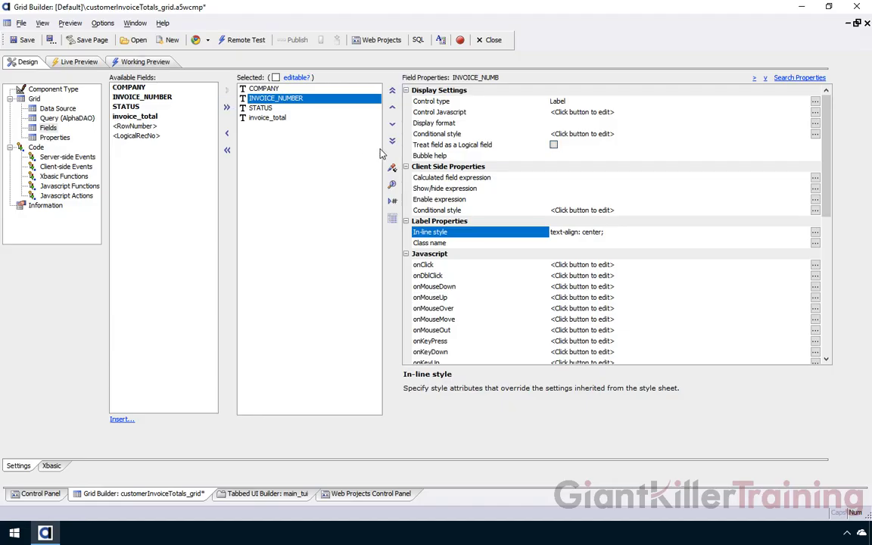
Set the grid's Rows of data property to 20.
key("Down")
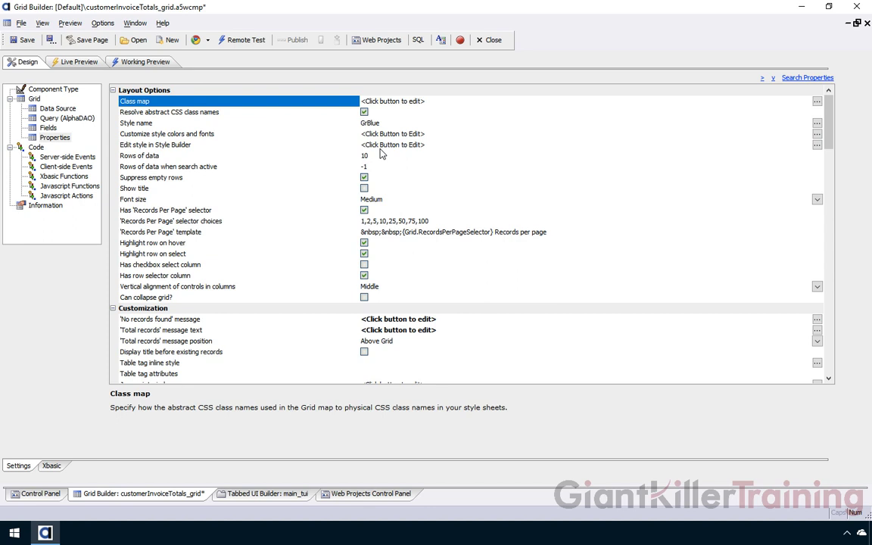
left_click(382, 153)
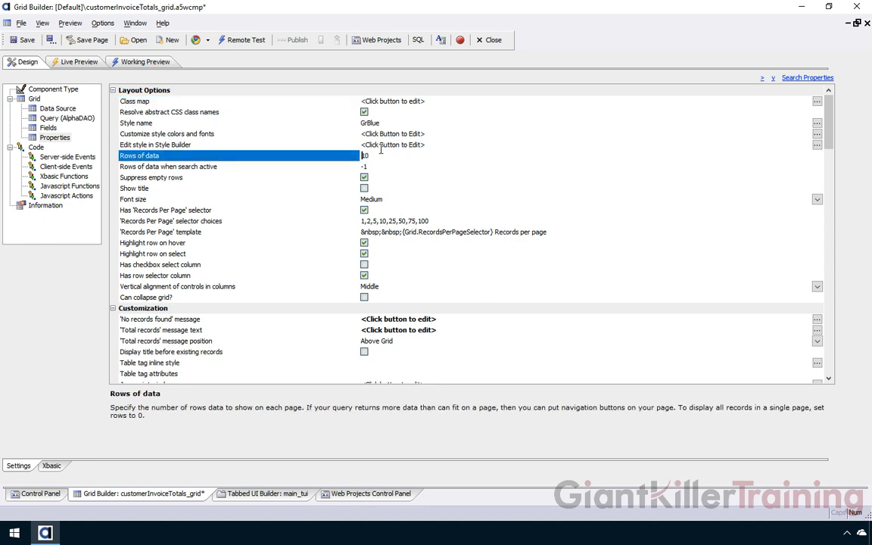
left_click(382, 151)
type("20")
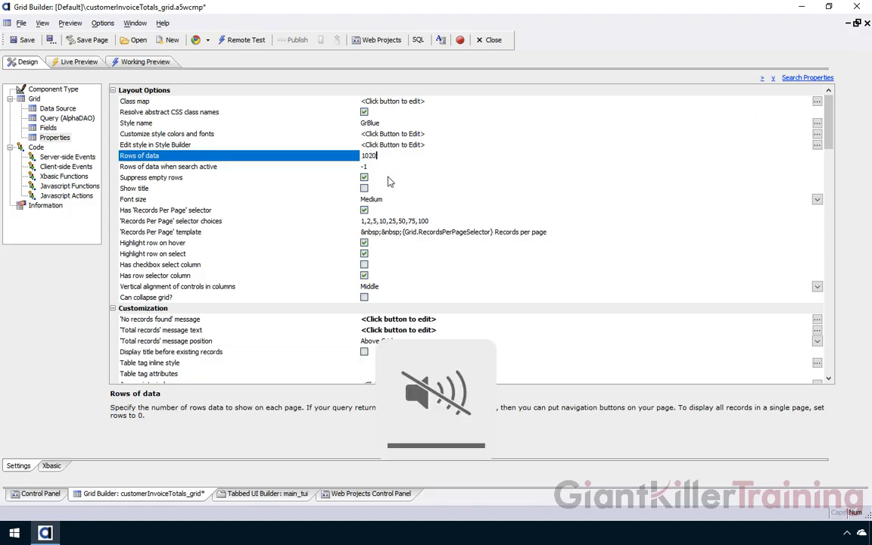
key("BackSpace")
key("BackSpace")
key("BackSpace")
key("BackSpace")
type("20")
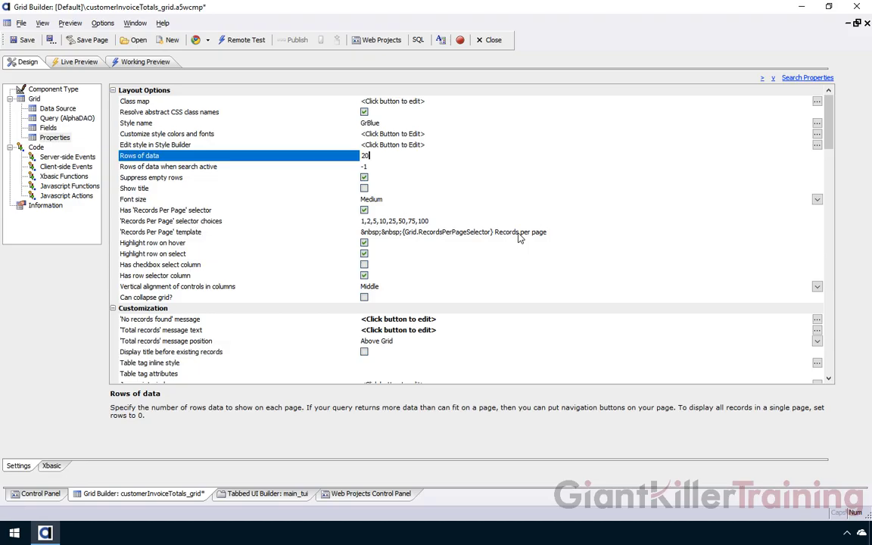
Replace the word Records with Invoices in the grid's 'Records Per Page' template.
left_click(340, 233)
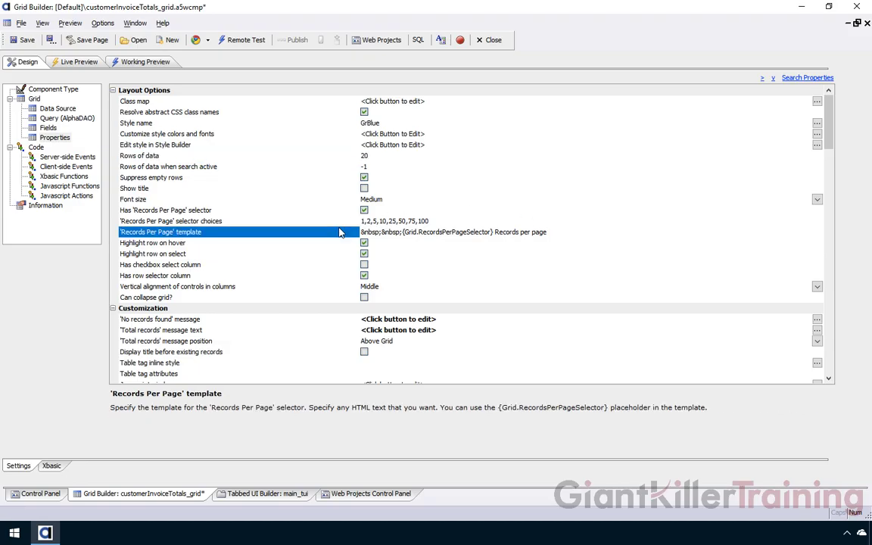
left_click(339, 228)
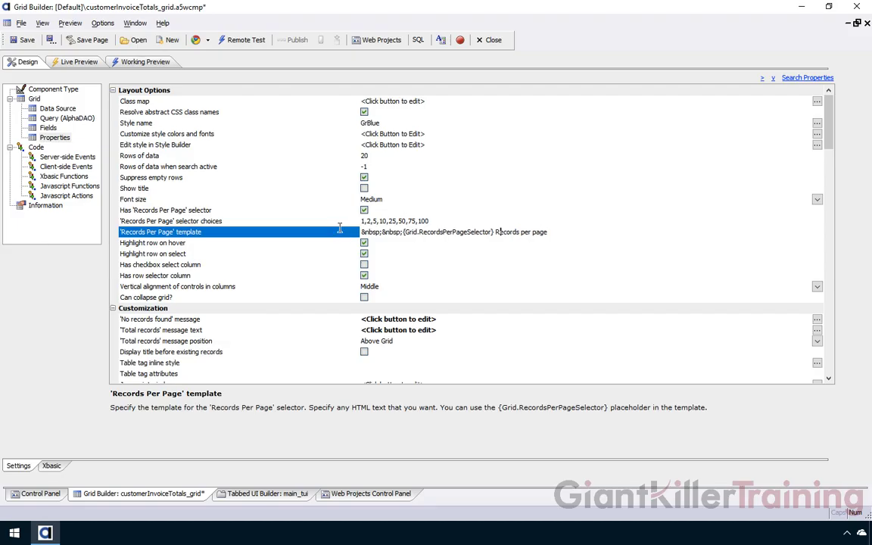
key("End")
key("ctrl+Left")
key("ctrl+Left")
key("ctrl+Left")
key("ctrl+shift+Right")
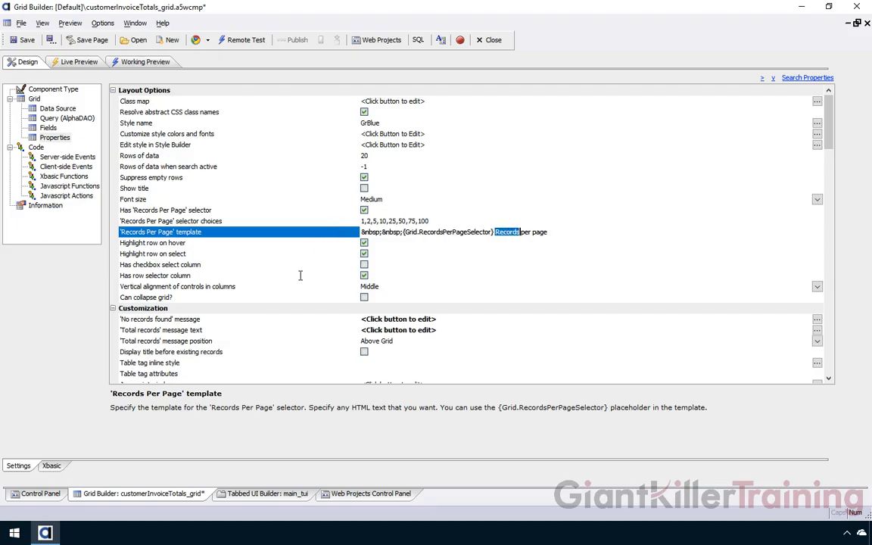
type("Invoices")
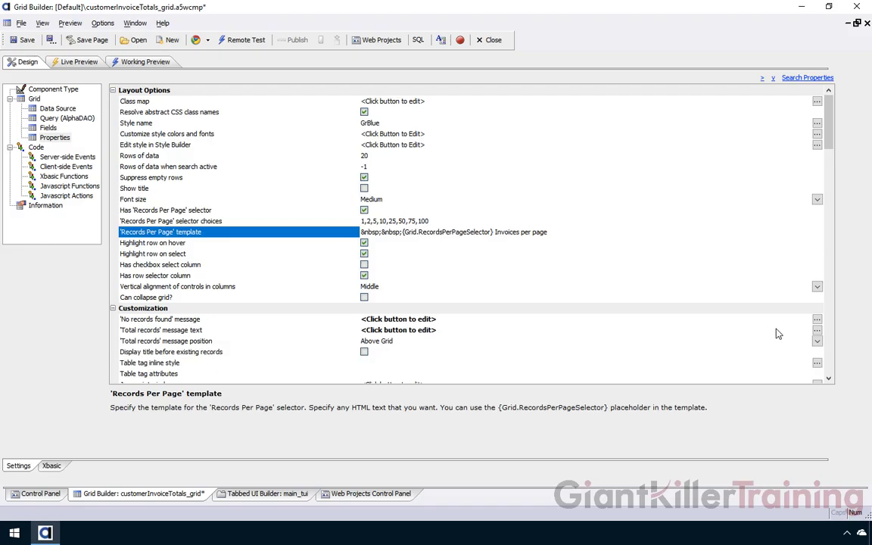
Change the Records label to Invoices in the 'Total records' message text, and view the grid in its working preview.
left_click(818, 332)
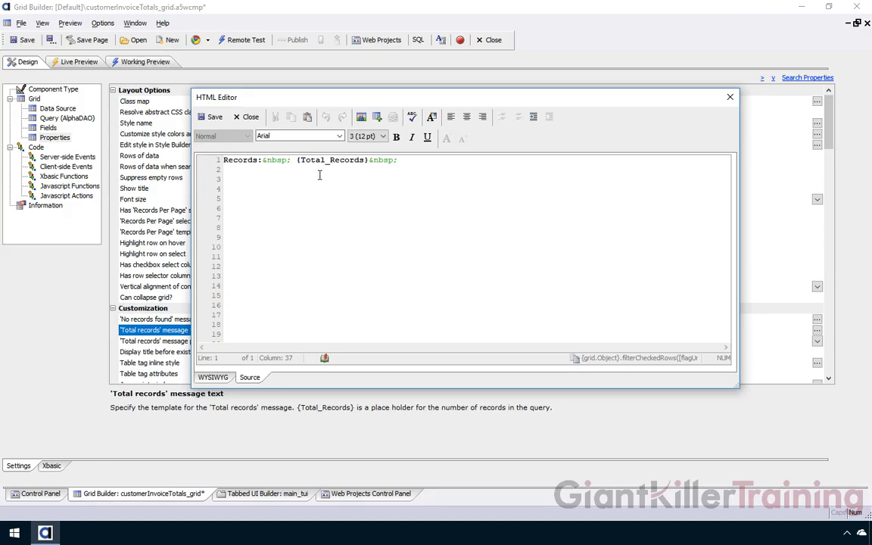
double_click(239, 159)
type("Invoices:&nb")
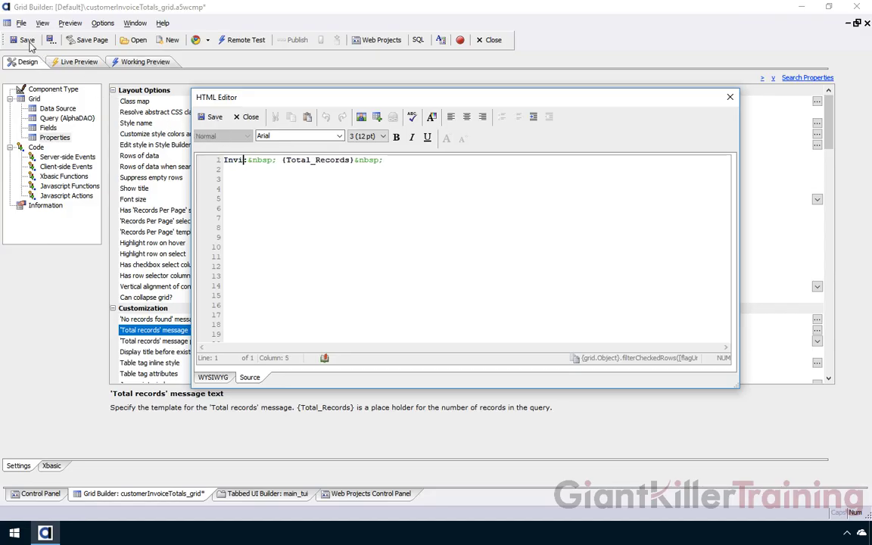
type("s")
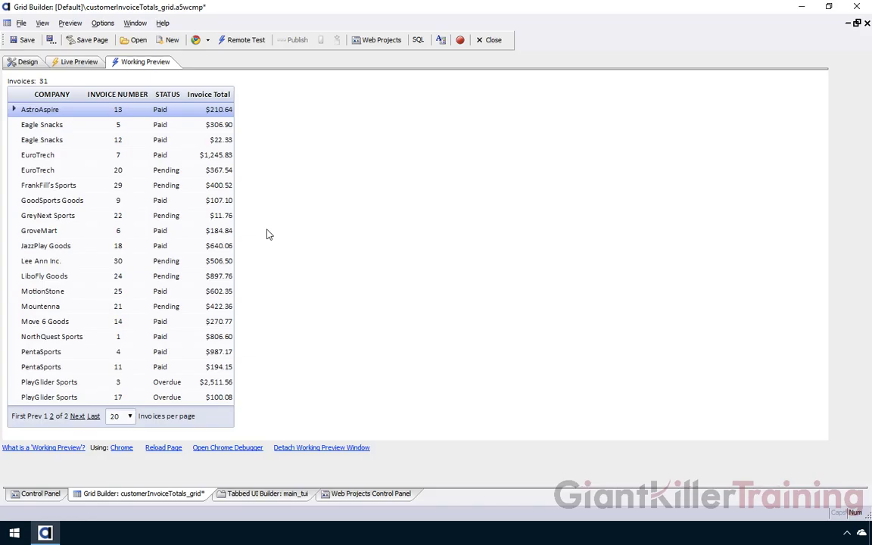
Search the grid's design properties for "group" and enable Has group breaks.
left_click(22, 63)
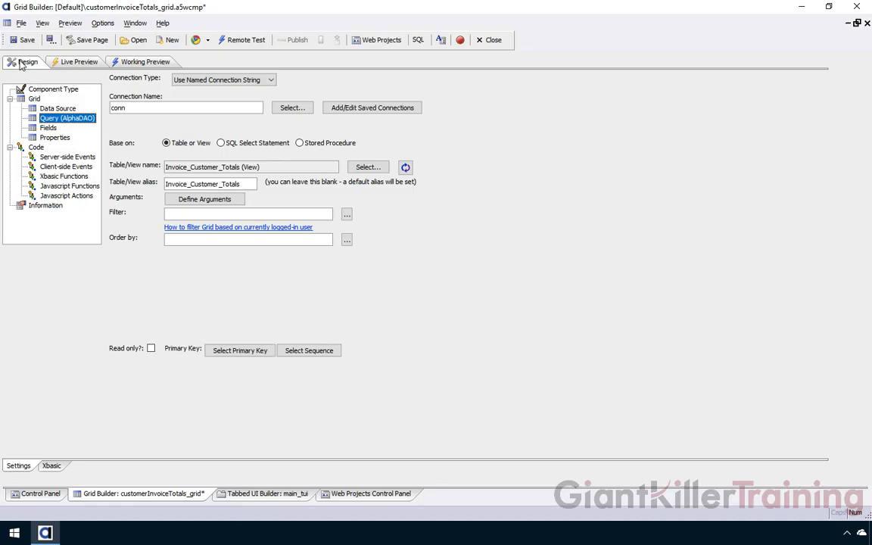
left_click(56, 137)
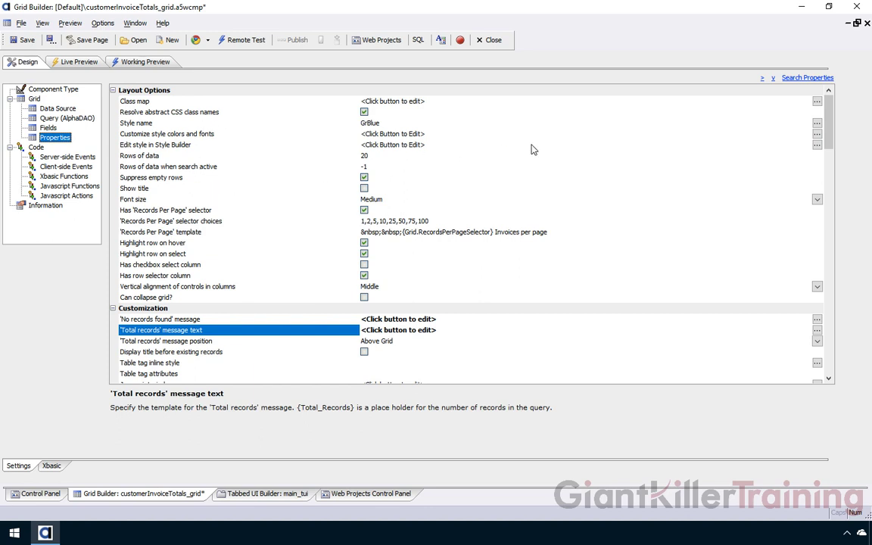
left_click(804, 82)
type("group")
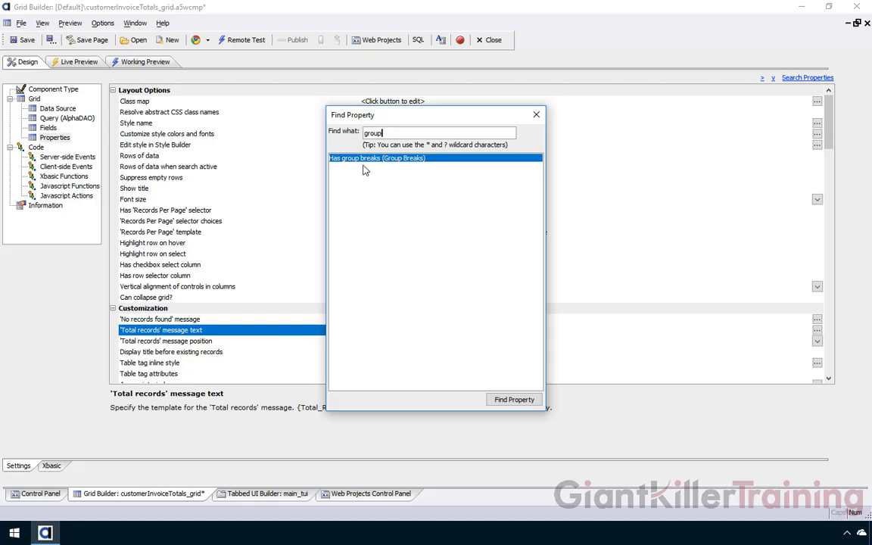
left_click(511, 401)
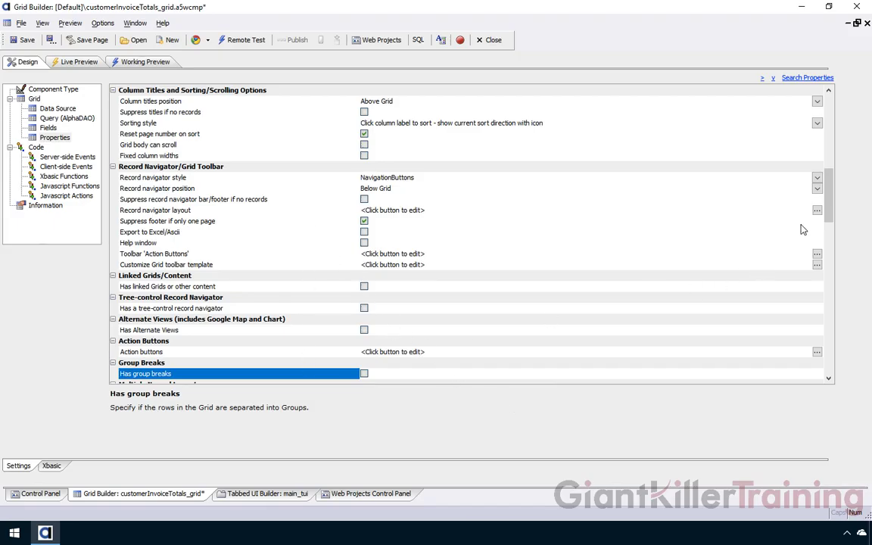
left_click_drag(831, 209, 833, 246)
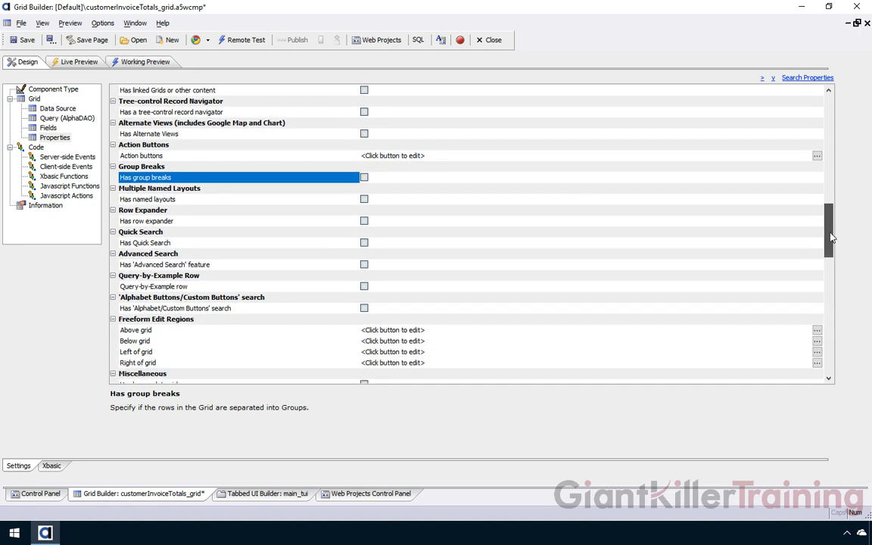
left_click(364, 178)
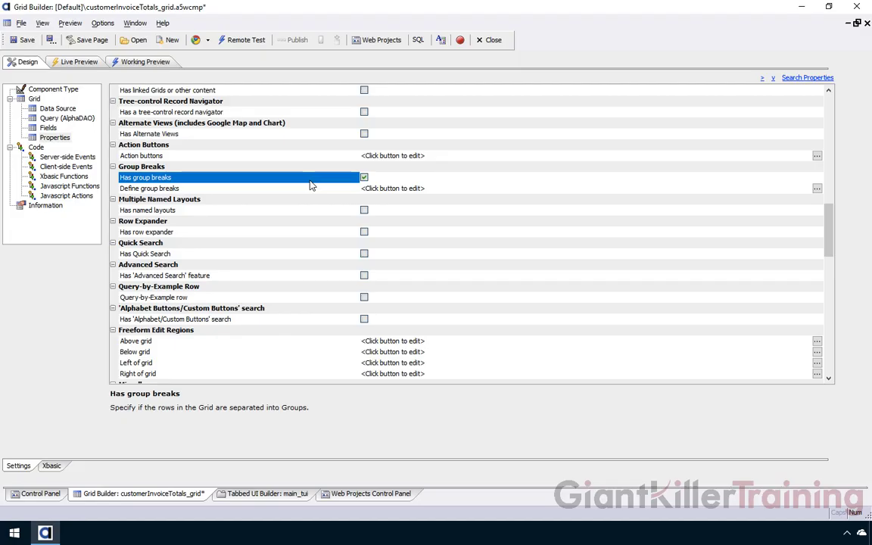
Open the group break definition and choose STATUS as the break field.
left_click(175, 190)
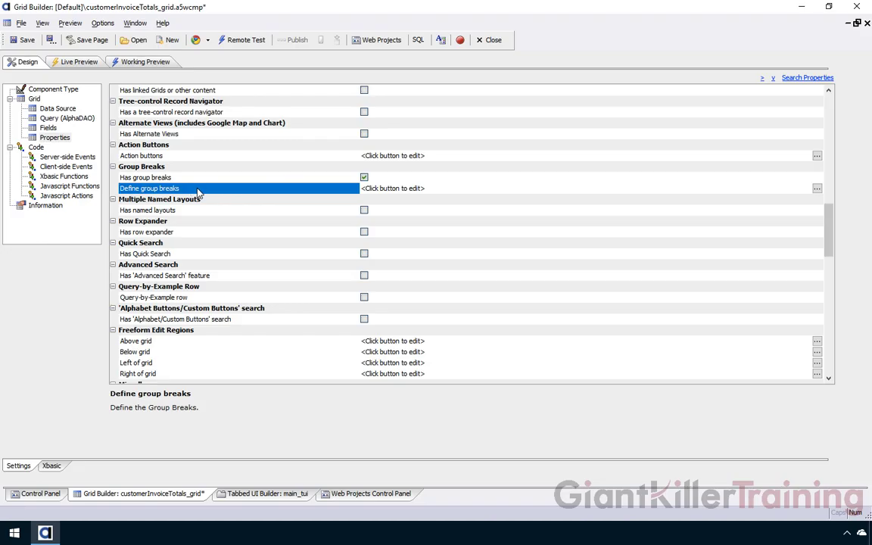
double_click(286, 190)
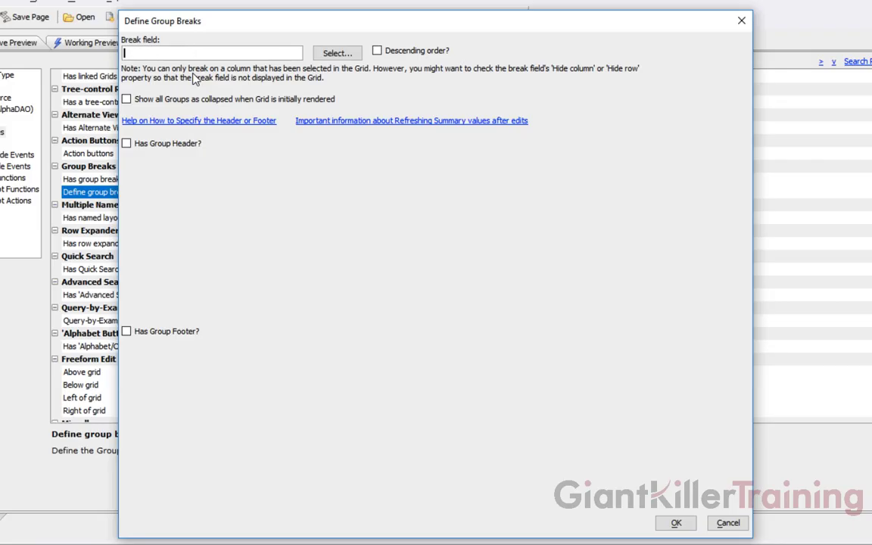
left_click(330, 55)
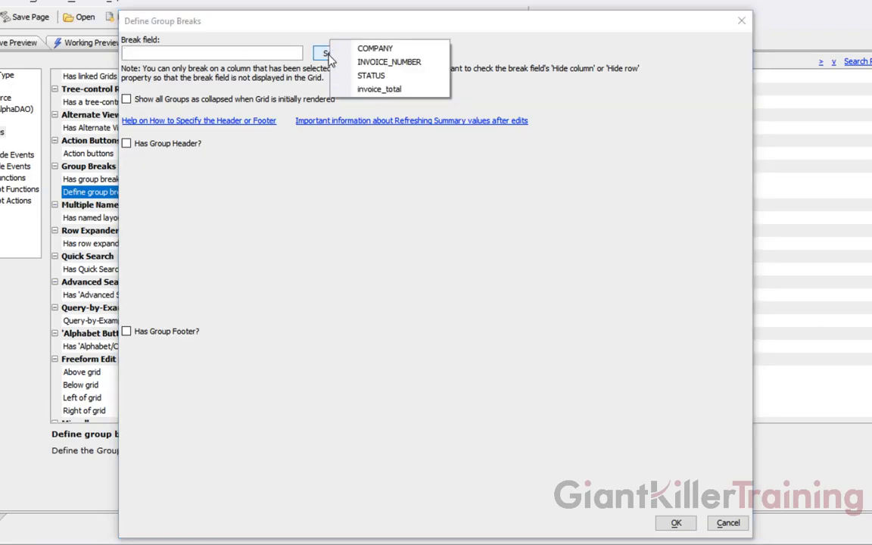
left_click(403, 77)
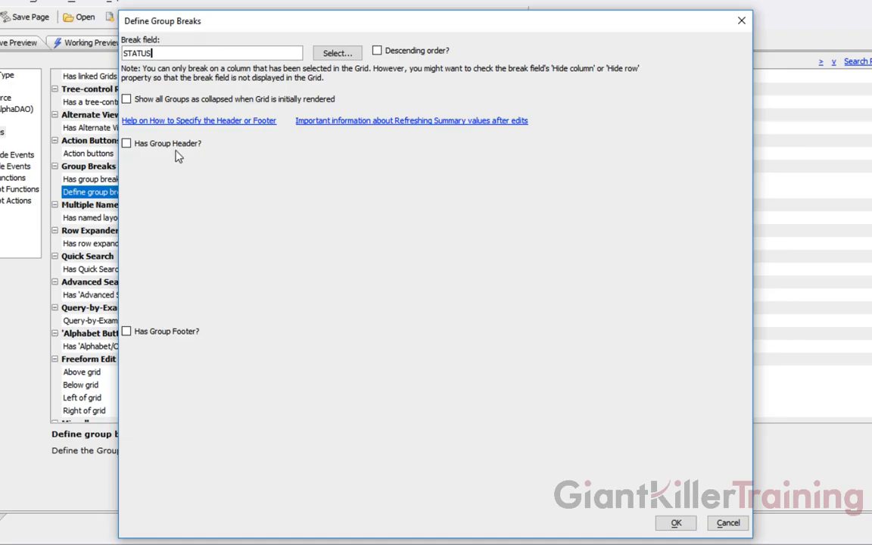
Add a group header to the STATUS break with the header text Status, and accept the group break definition.
left_click(128, 146)
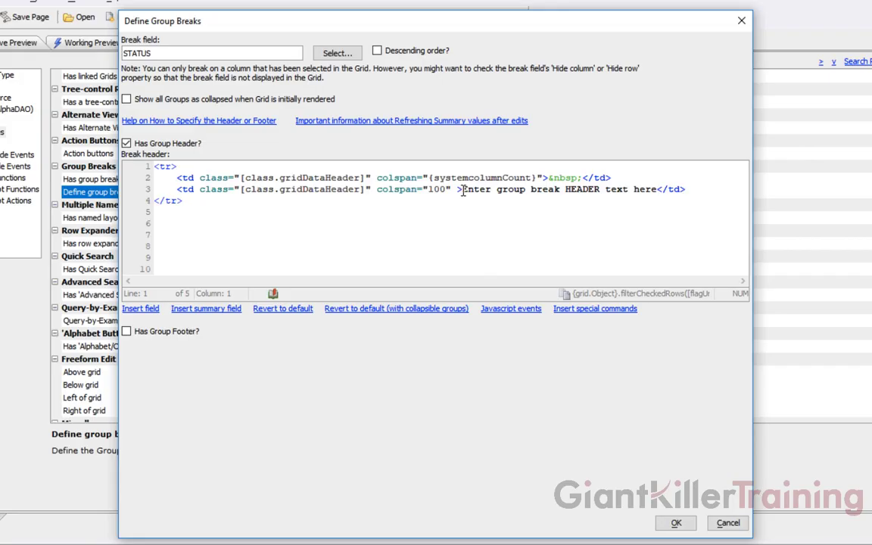
left_click_drag(463, 190, 656, 189)
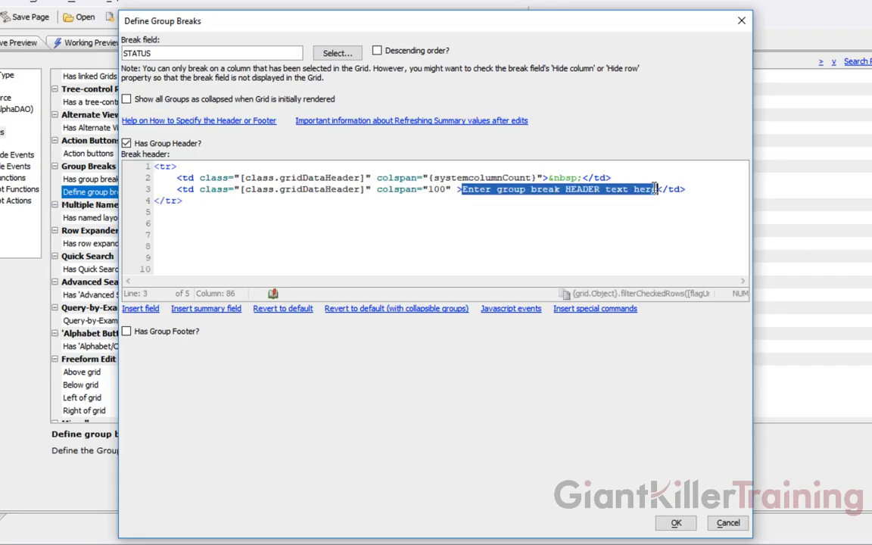
type("Status")
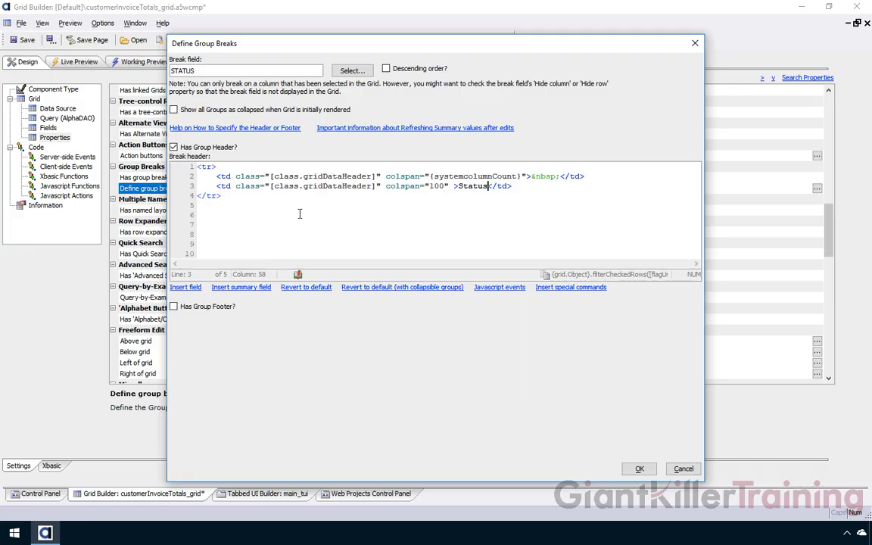
left_click(640, 469)
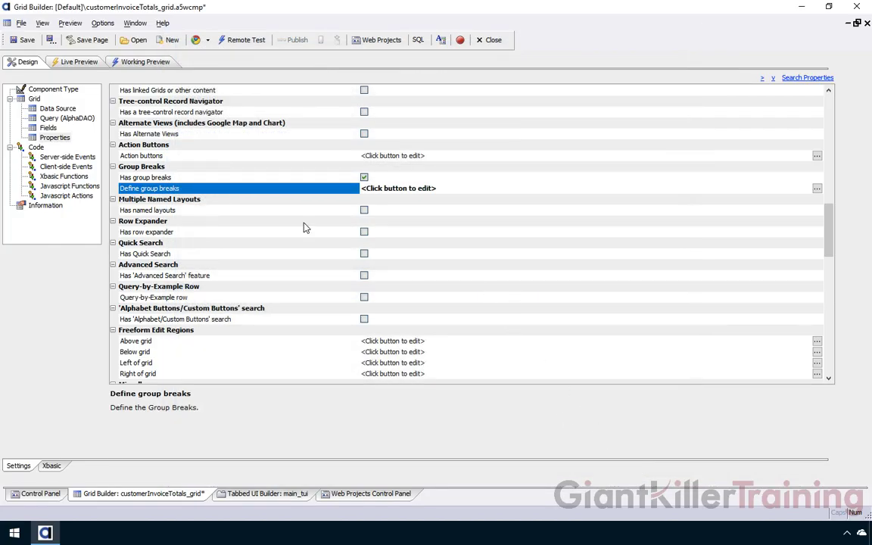
Save the grid and check the status groups on both pages of its working preview.
left_click(20, 43)
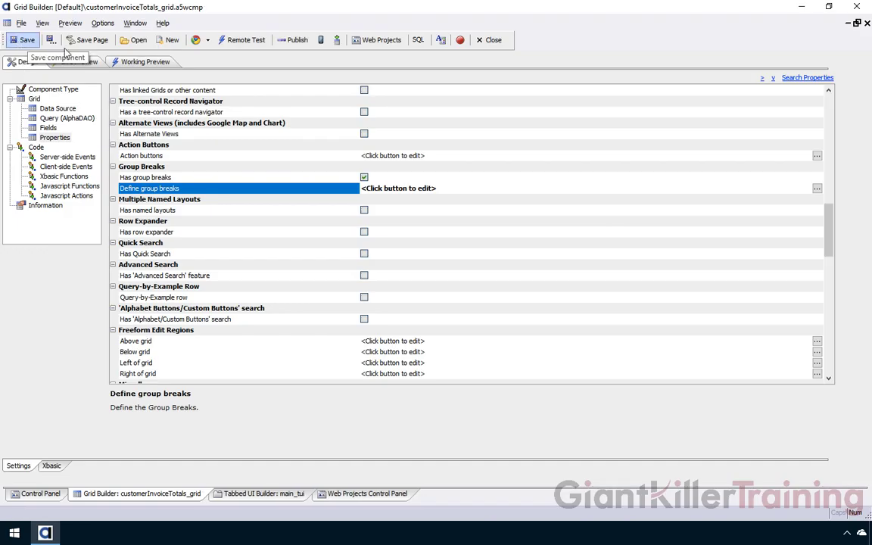
left_click(147, 64)
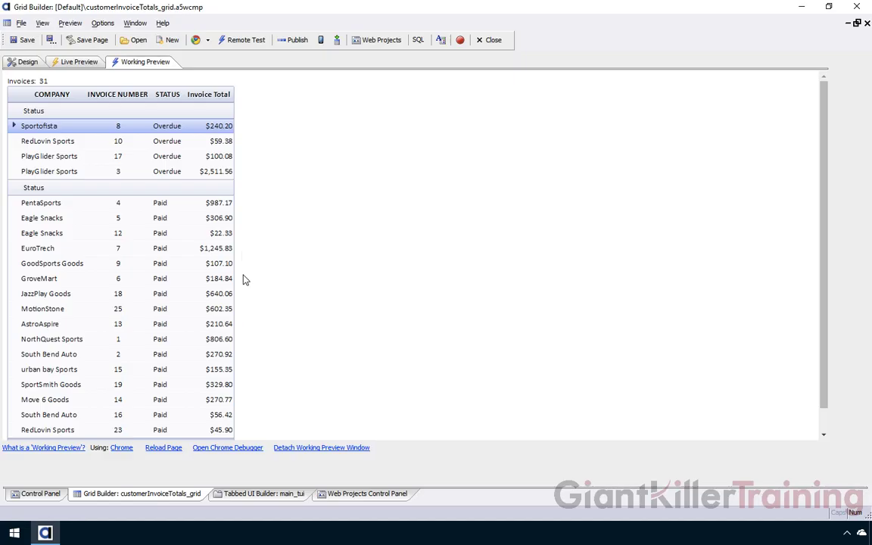
left_click_drag(826, 130, 827, 156)
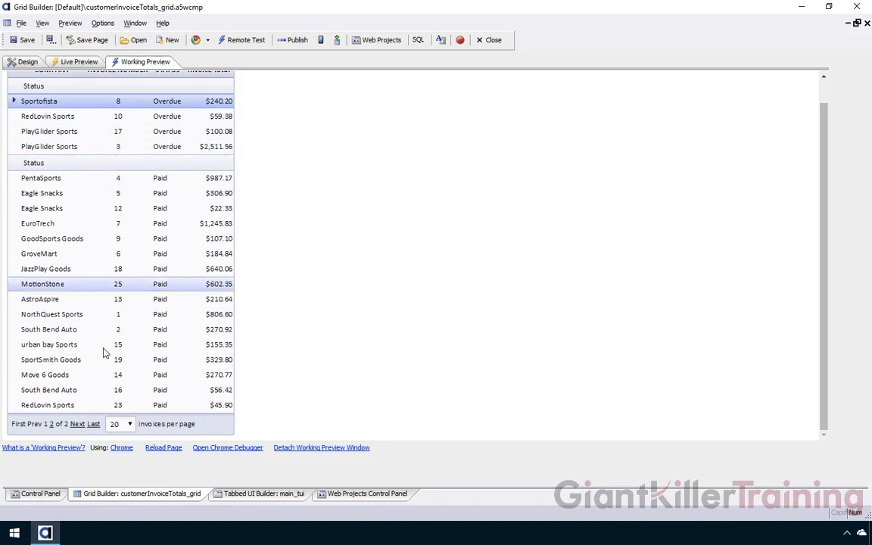
left_click(81, 424)
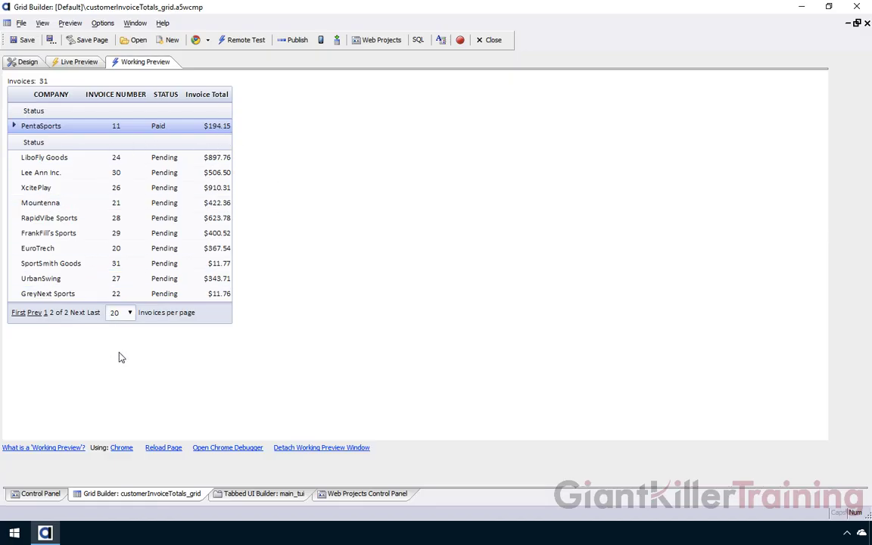
left_click(18, 313)
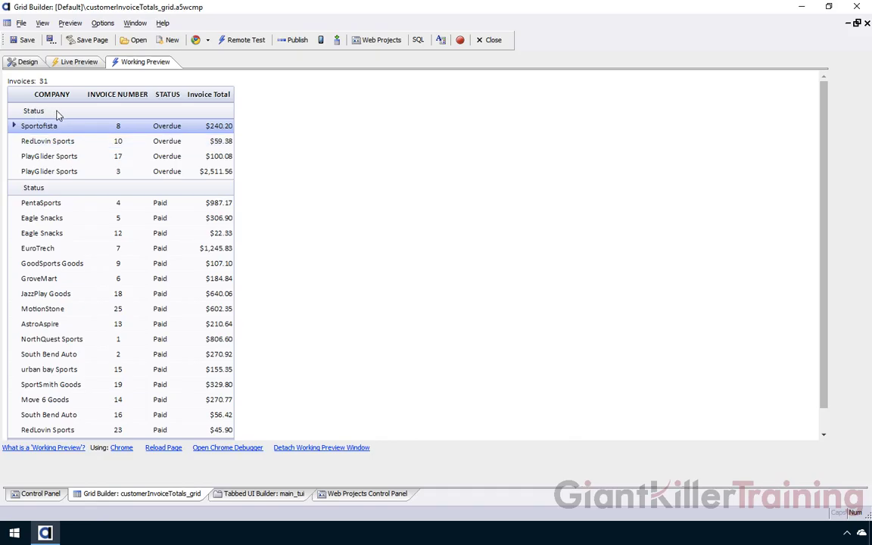
Reopen the group break definition in the design properties and replace the header text Status with "Invoice Status: ".
left_click(27, 61)
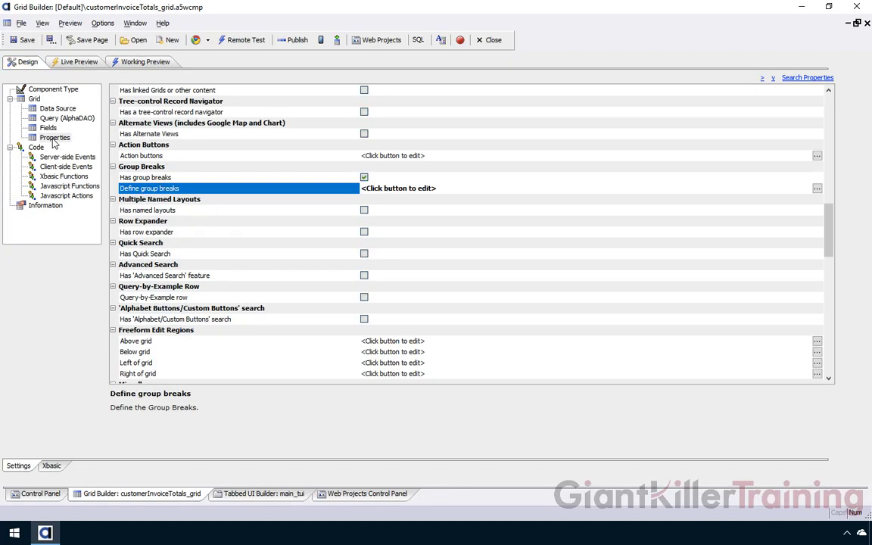
double_click(180, 189)
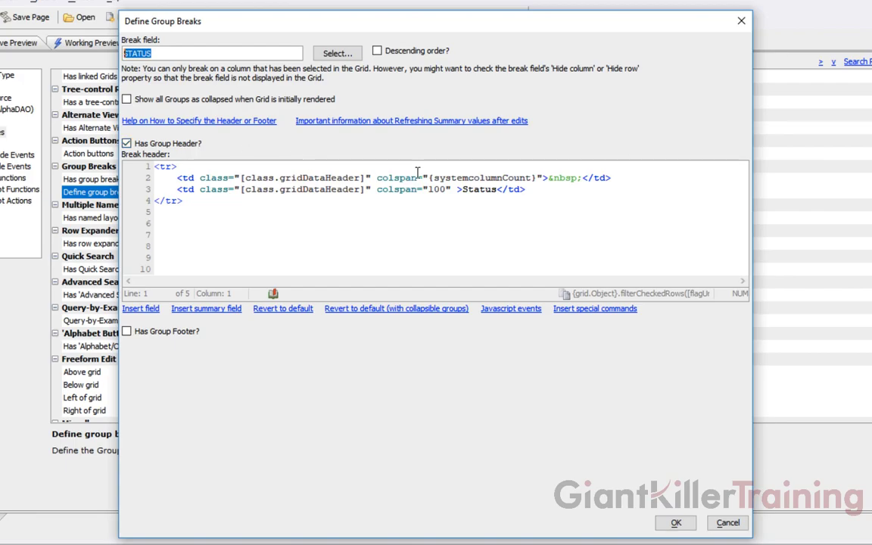
double_click(464, 189)
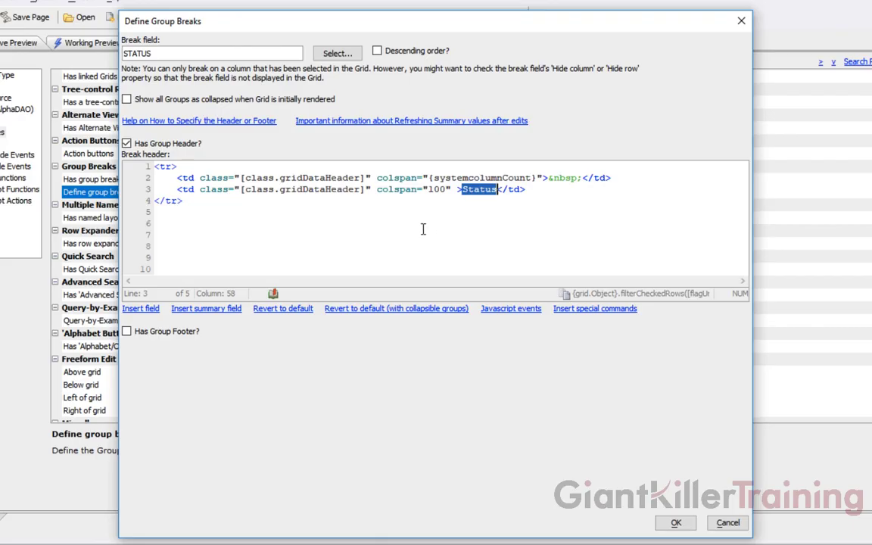
type("In")
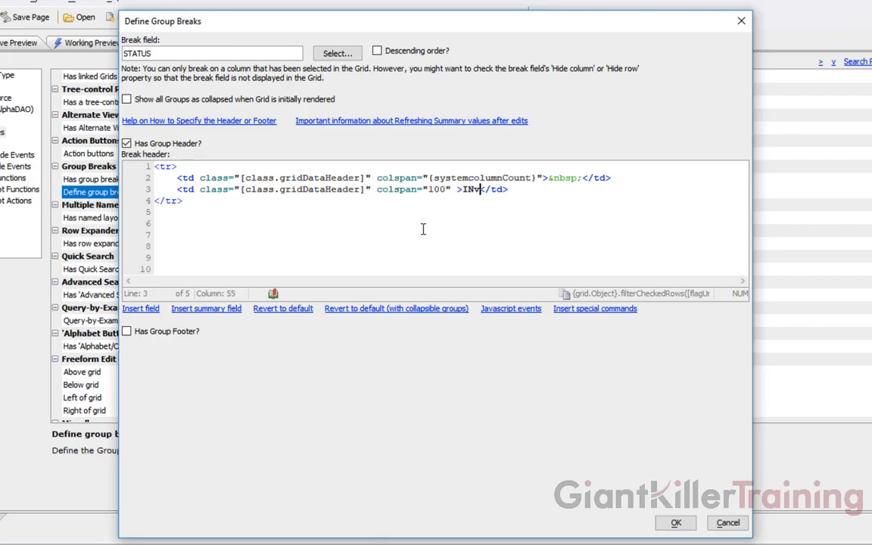
type("voice Status:")
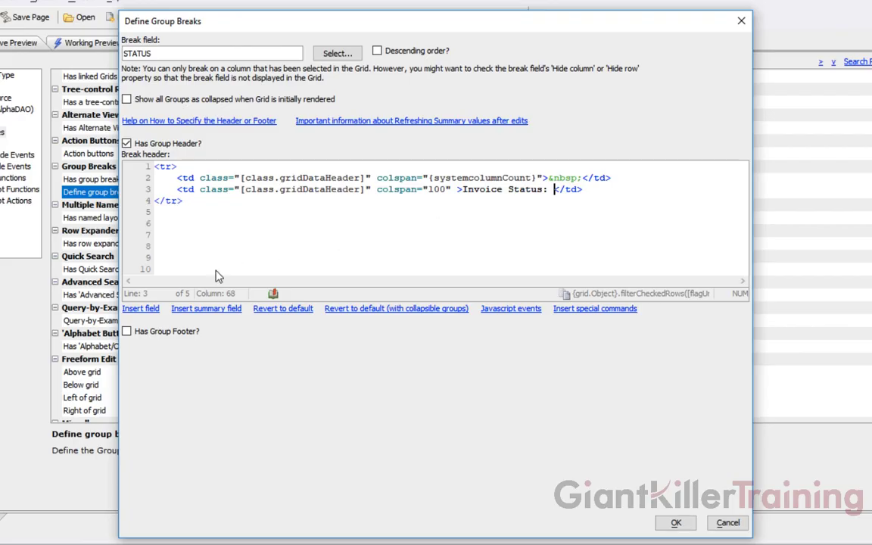
Insert the STATUS field after the "Invoice Status: " text in the break header.
left_click(140, 309)
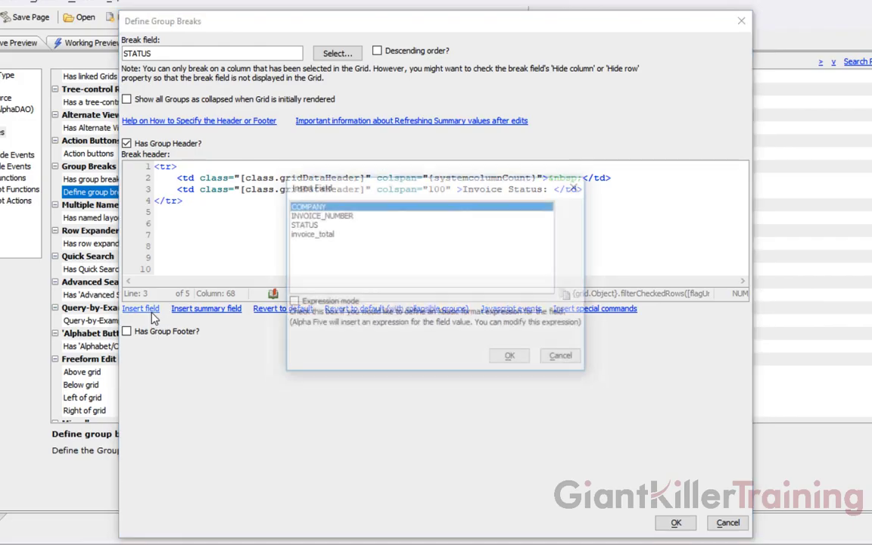
left_click_drag(401, 189, 400, 217)
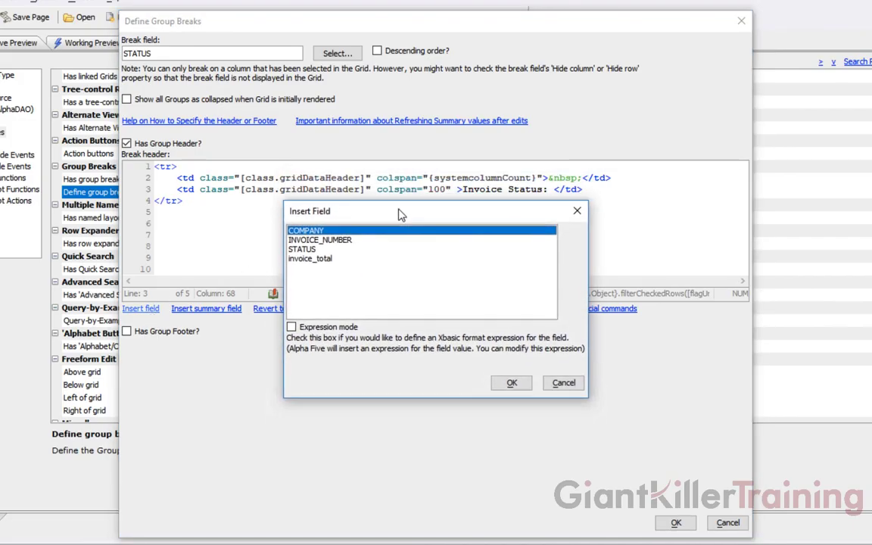
left_click(329, 252)
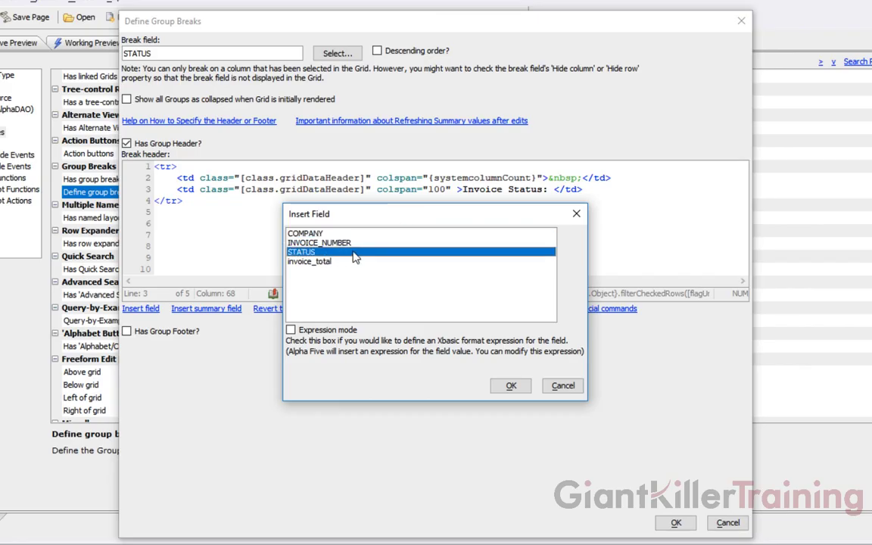
left_click(515, 386)
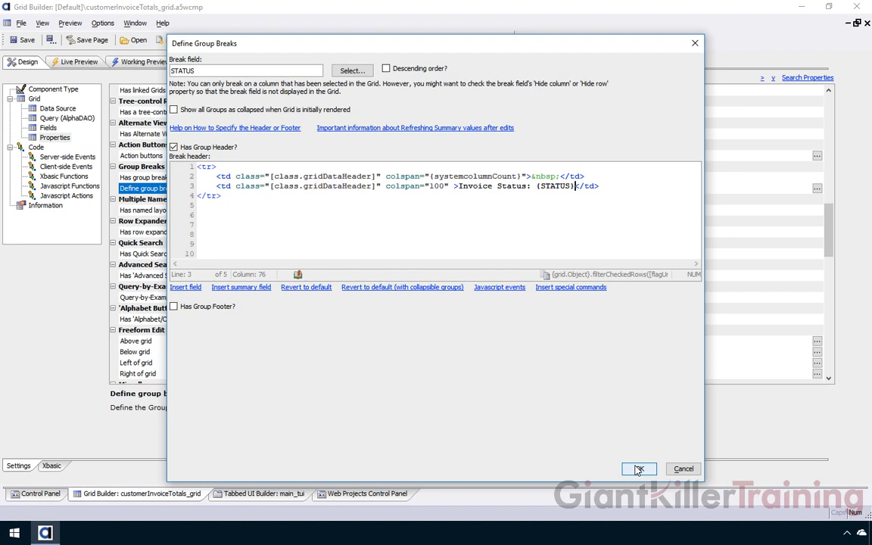
Accept and save the header with the STATUS field, and view the group headings in the working preview.
left_click(653, 488)
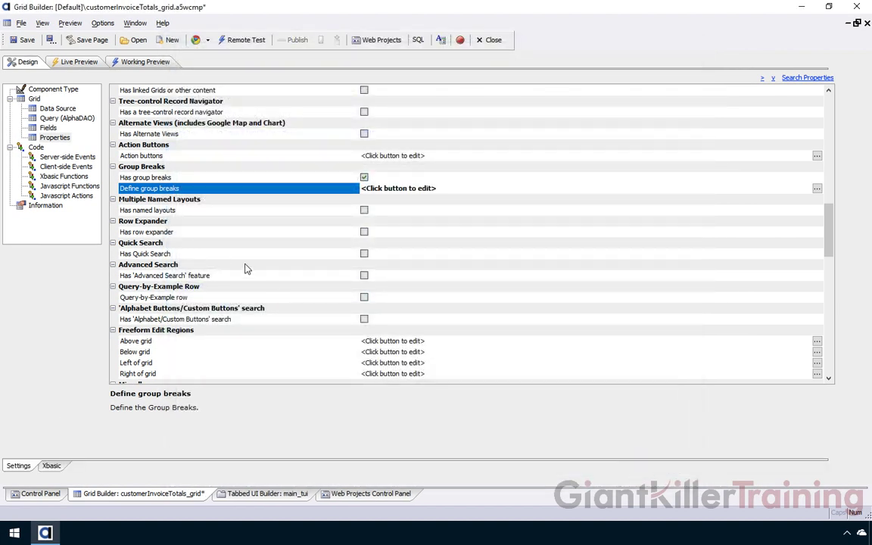
left_click(34, 47)
left_click(141, 62)
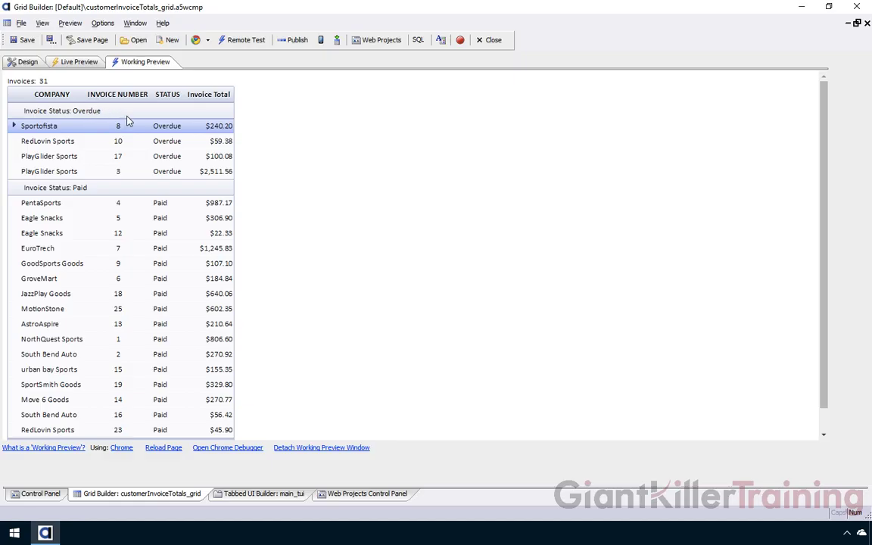
Reopen the group break definition and insert a <b></b> tag pair before {STATUS} in the break header.
left_click(22, 65)
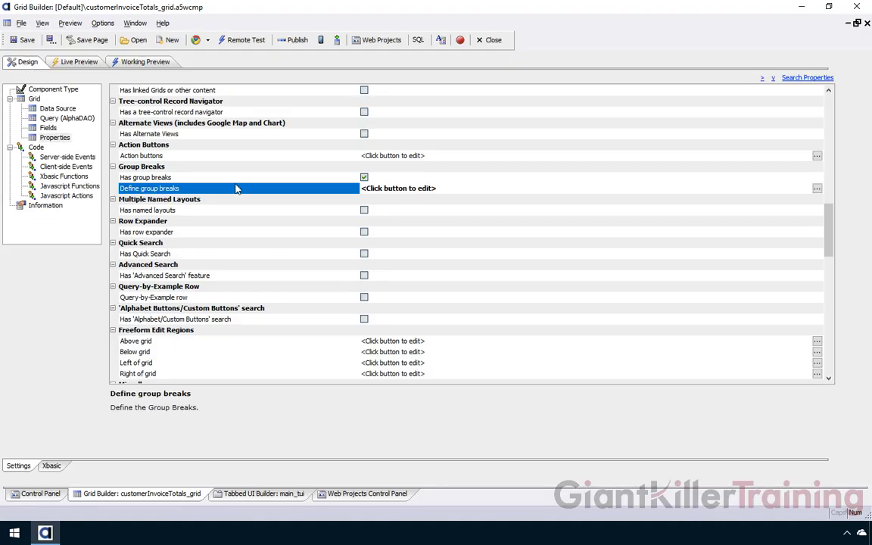
double_click(195, 189)
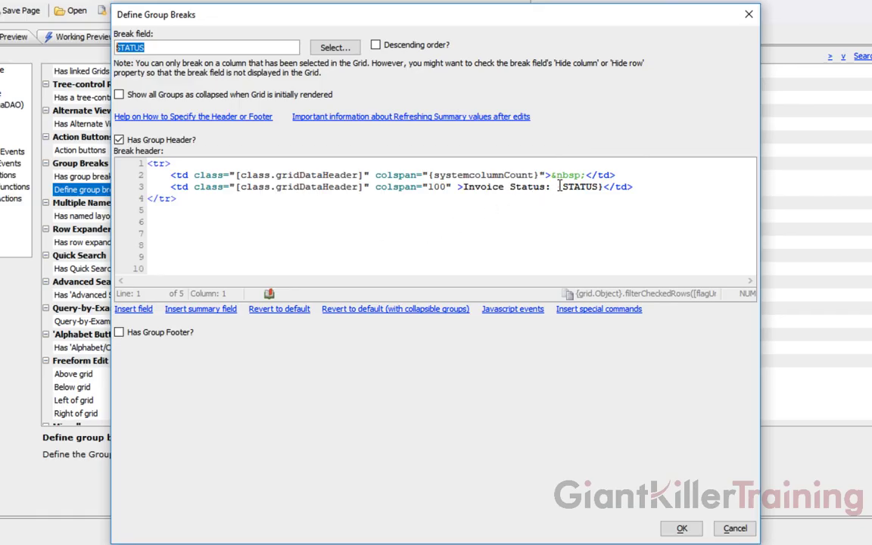
left_click(560, 186)
type("<b")
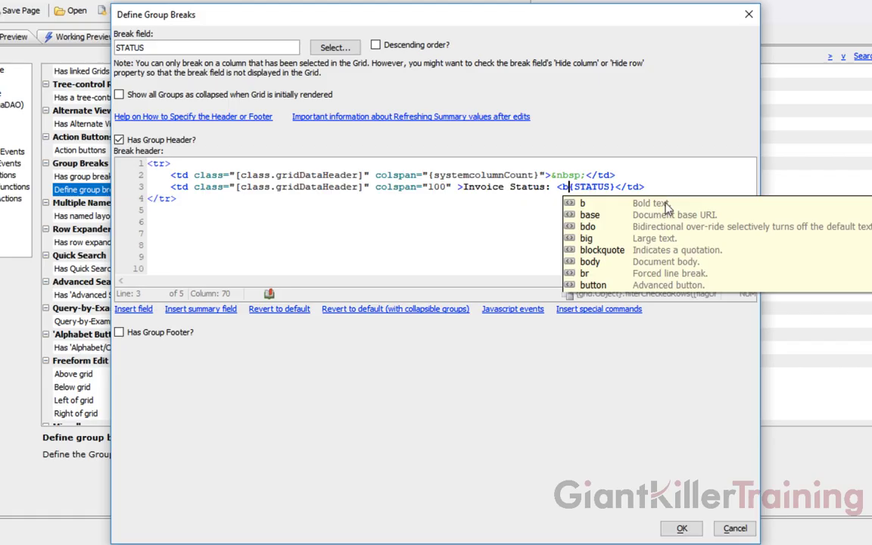
double_click(596, 205)
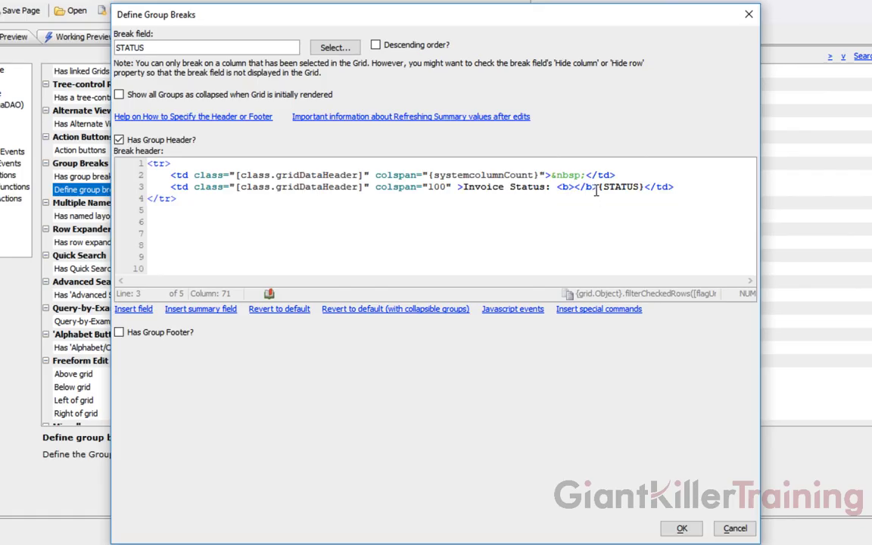
Move the {STATUS} placeholder between the <b> and </b> tags in the break header.
left_click_drag(575, 187, 597, 186)
left_click(695, 187)
left_click_drag(599, 187, 644, 189)
right_click(618, 191)
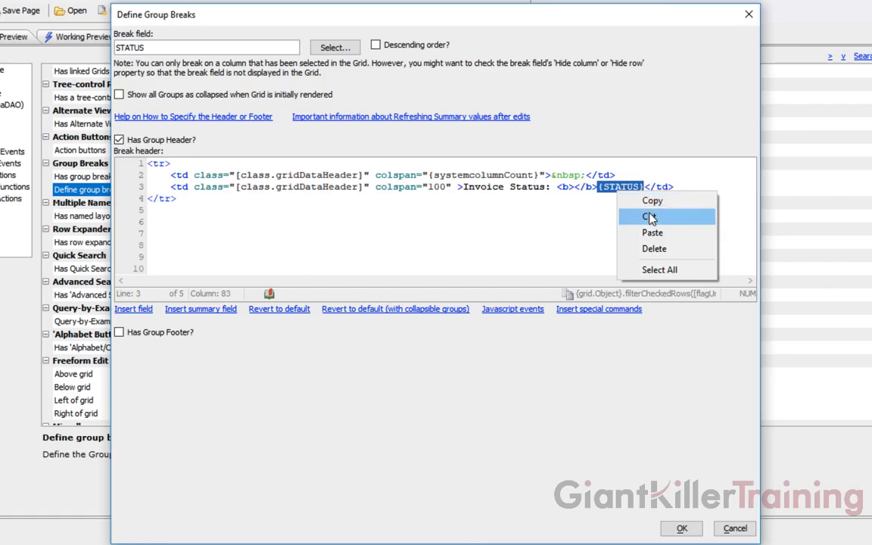
left_click(650, 217)
left_click(574, 188)
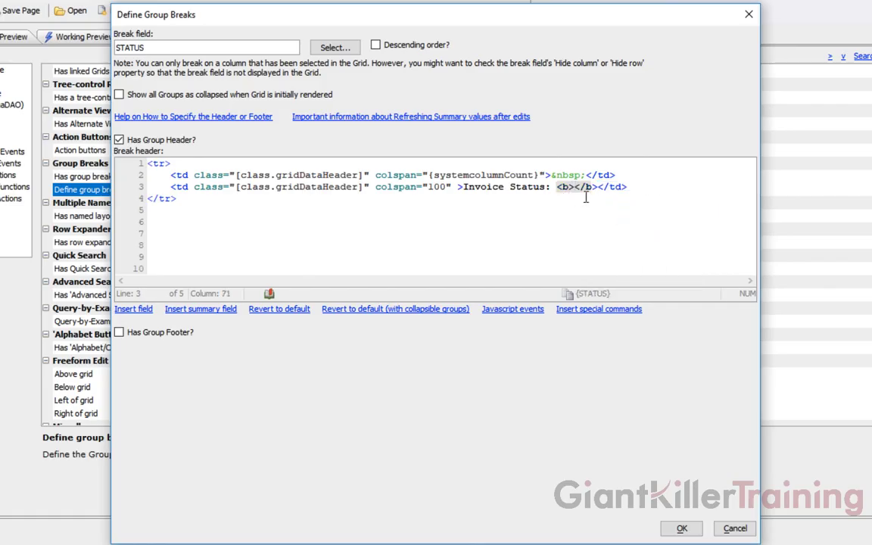
right_click(575, 189)
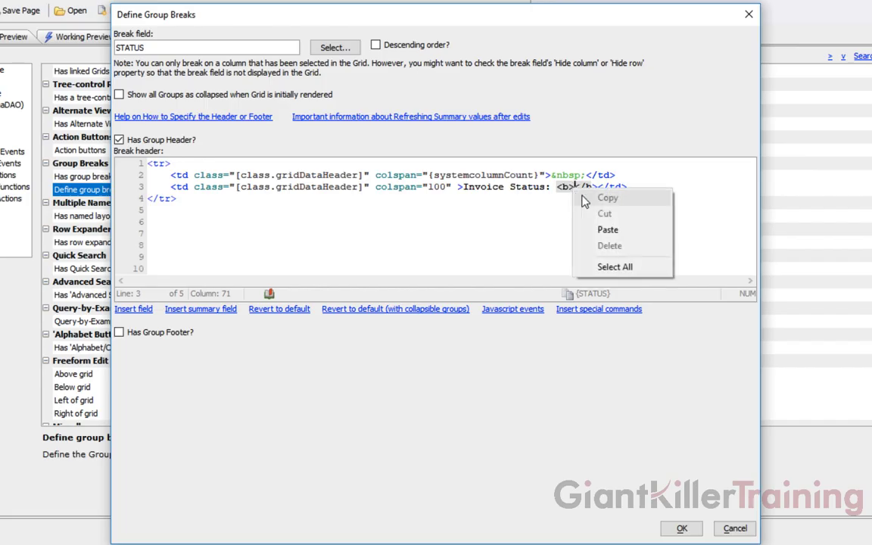
left_click(586, 229)
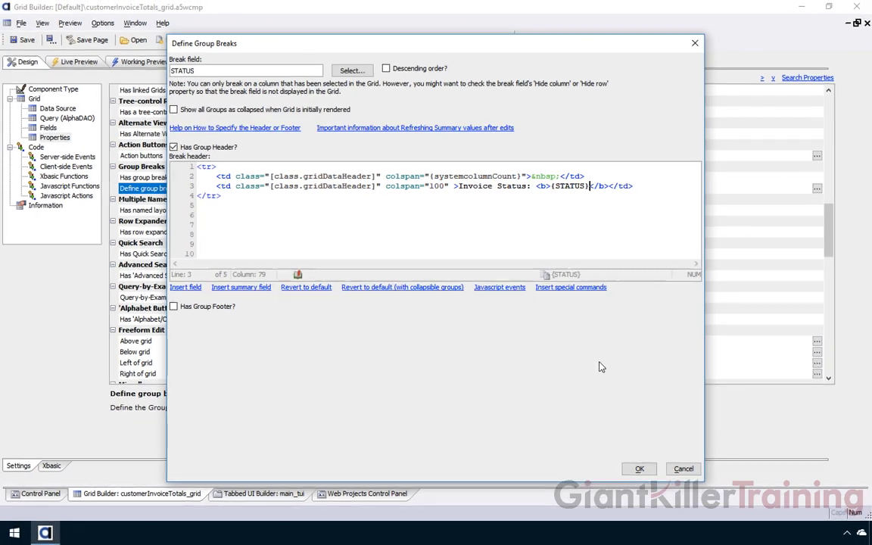
Accept and save the bold status header, and check it in the grid's working preview.
left_click(640, 468)
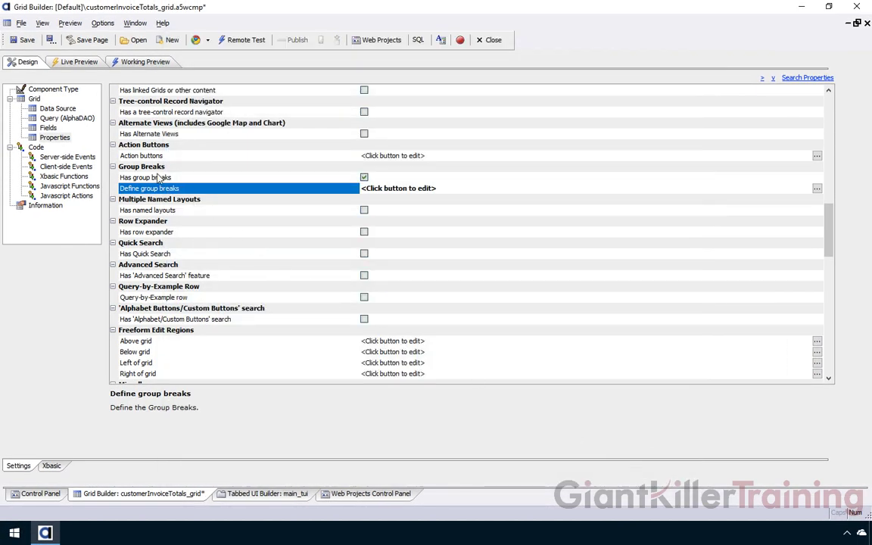
left_click(26, 41)
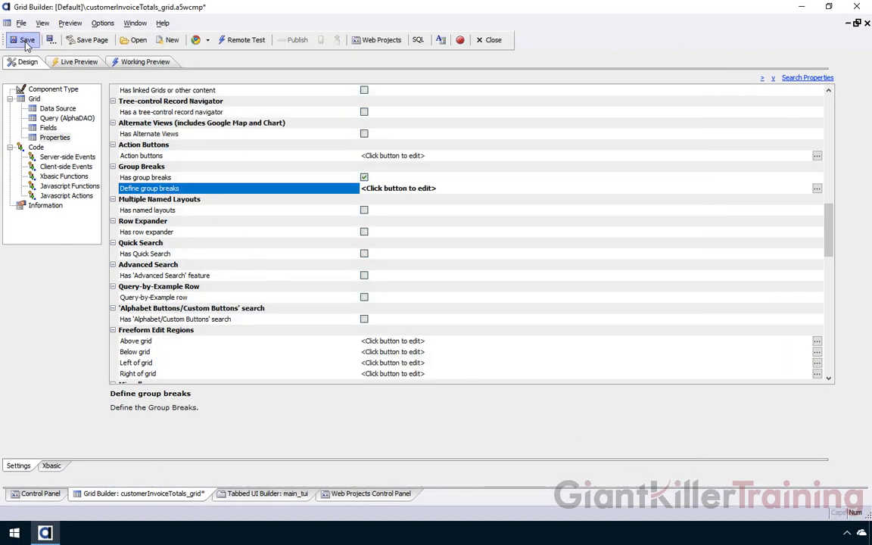
left_click(123, 64)
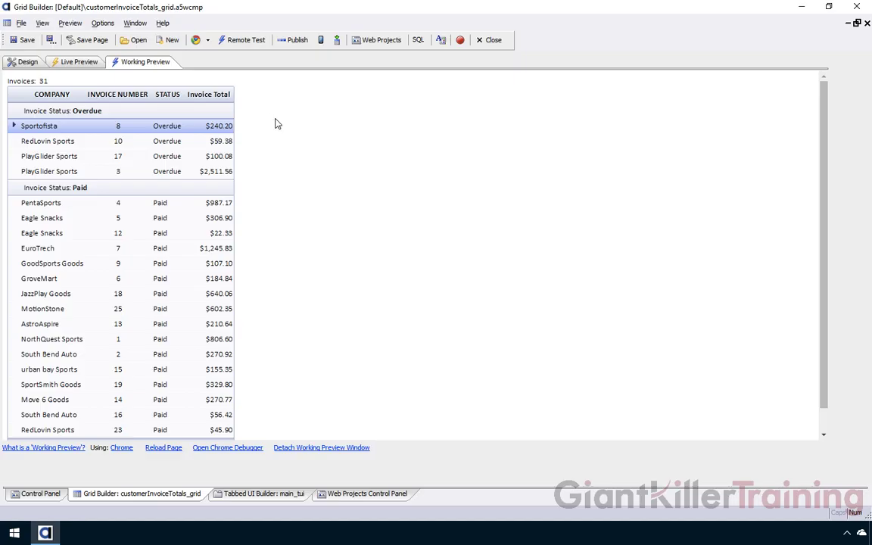
Reopen the group break definition and add the text "Total: " after the closing </b> tag in the break header.
left_click(27, 64)
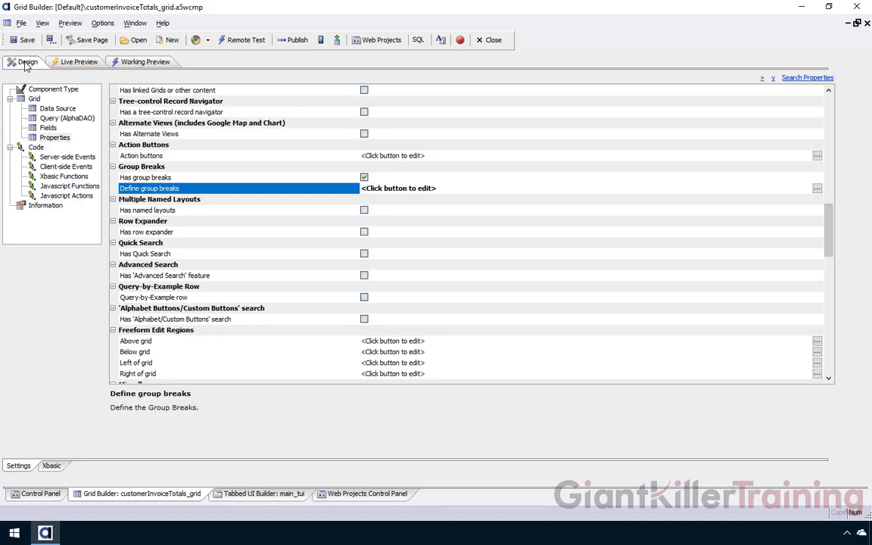
left_click(64, 138)
double_click(197, 192)
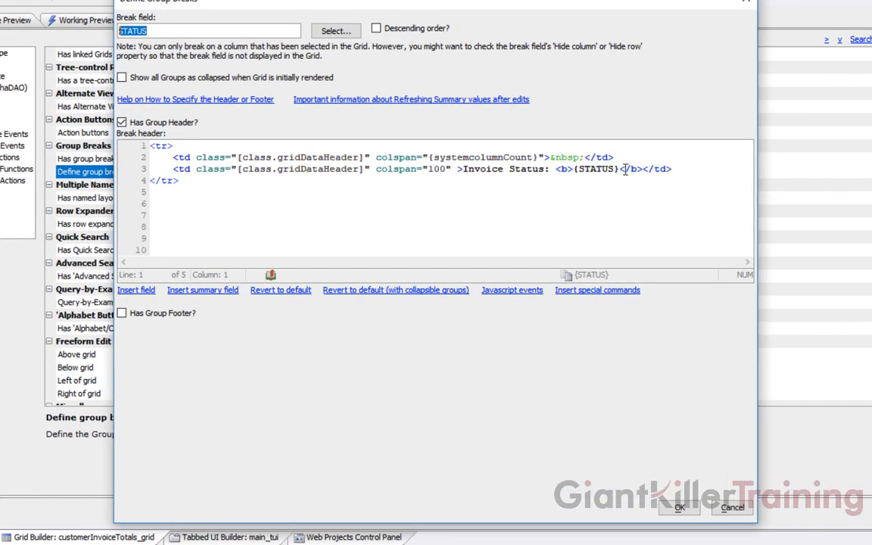
left_click(642, 169)
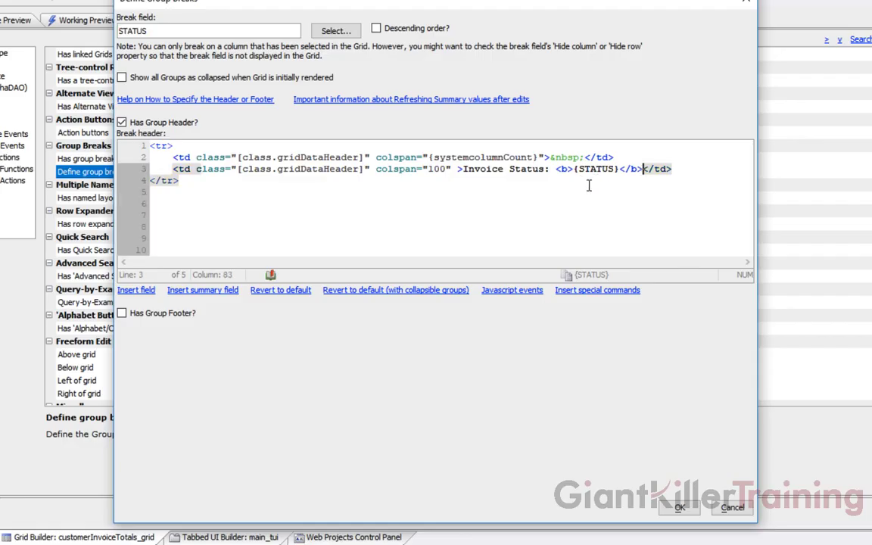
type("Tota")
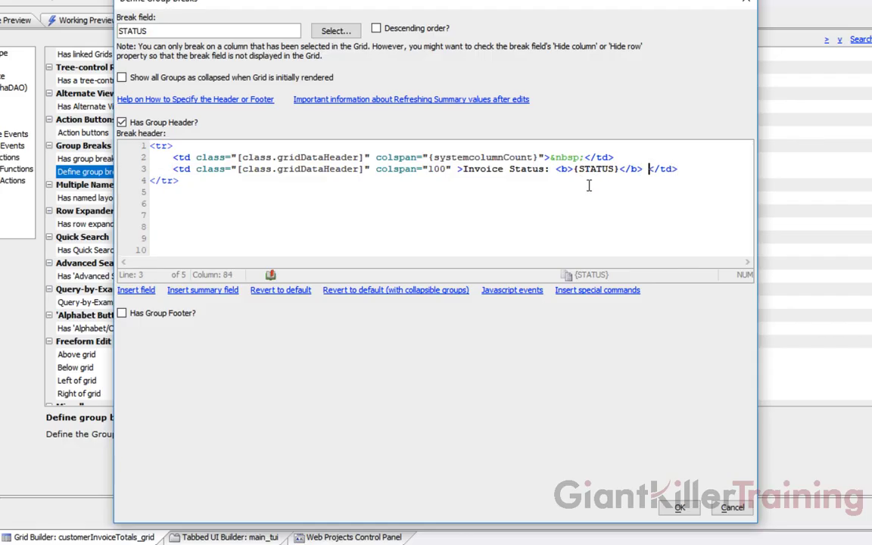
type("l:")
Set up a summary field after "Total: " in the break header, using invoice_total with the summary type total.
left_click(140, 292)
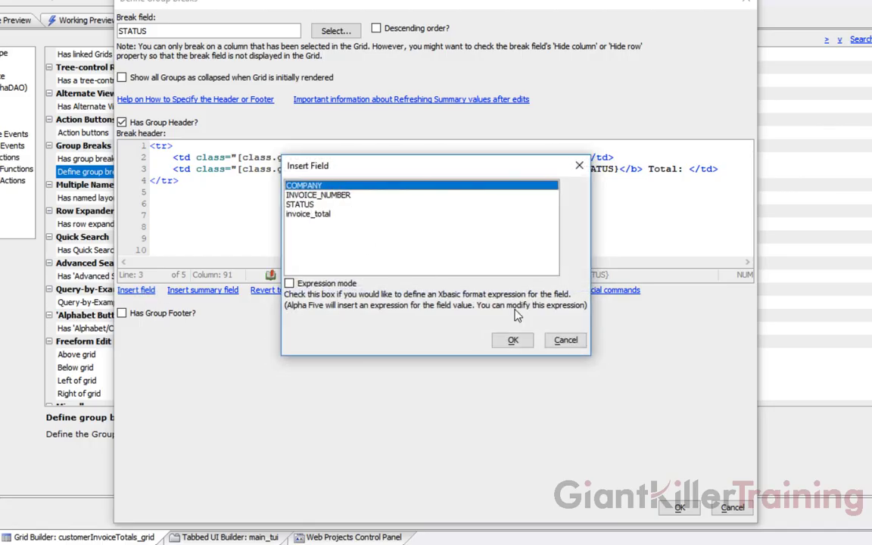
left_click(564, 342)
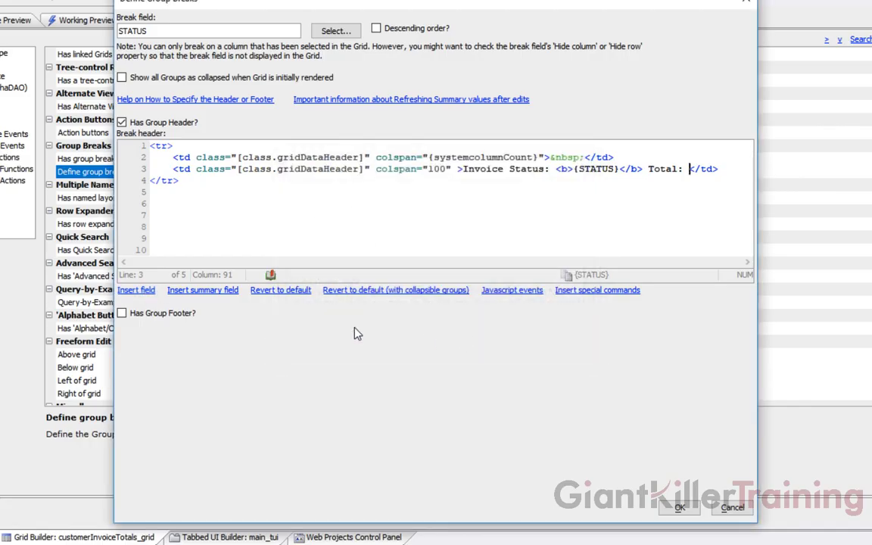
left_click(226, 295)
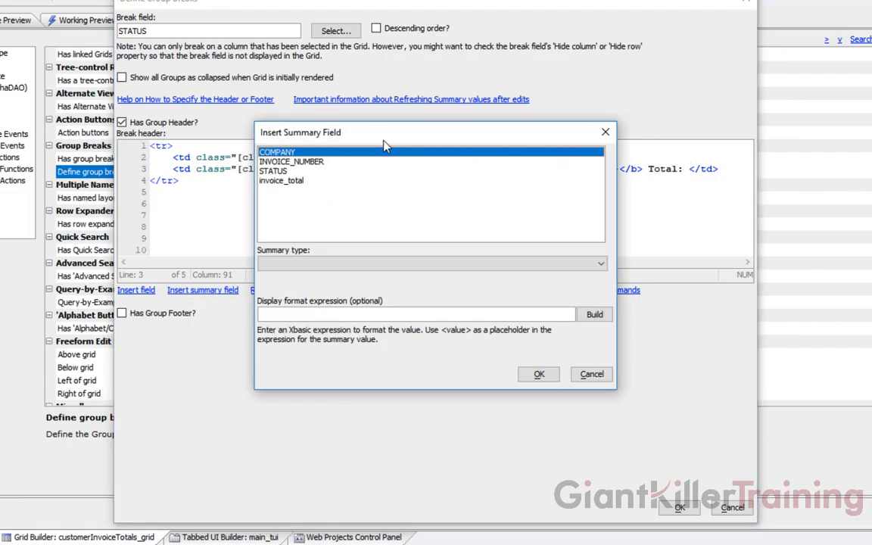
left_click_drag(382, 132, 384, 194)
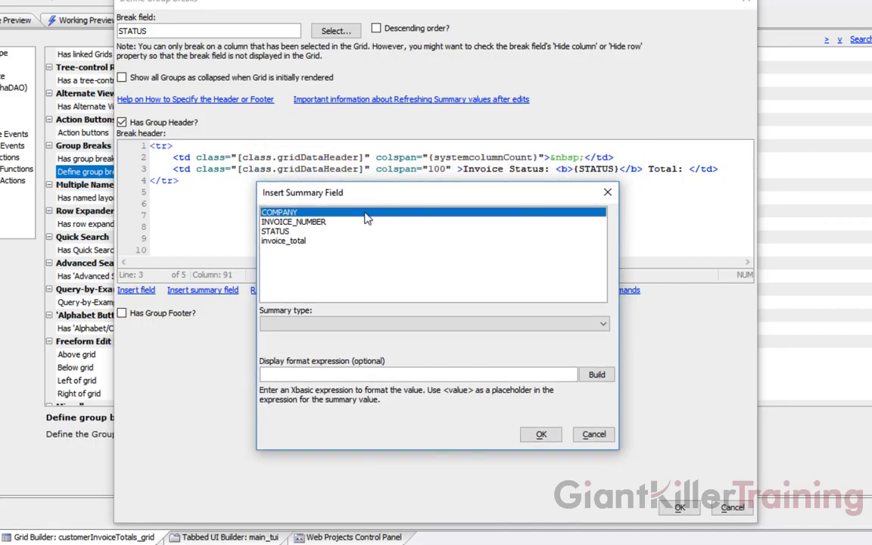
left_click(294, 244)
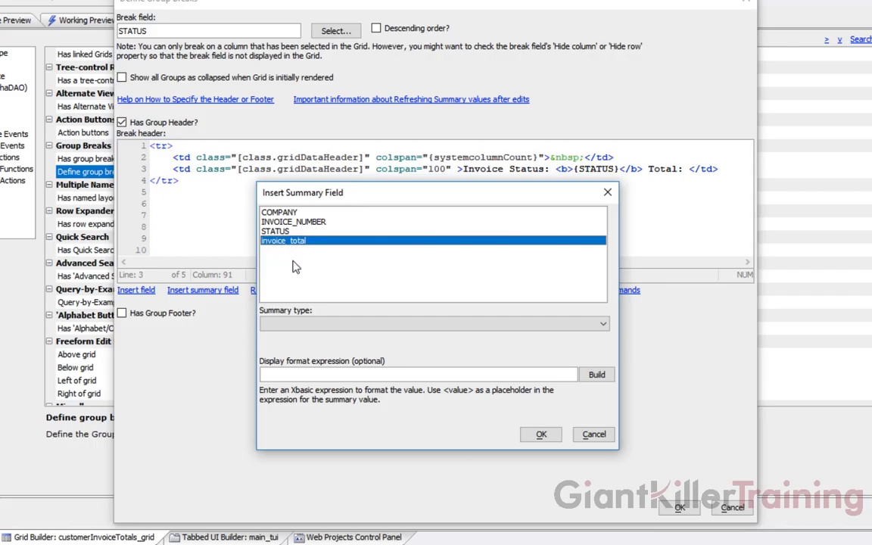
left_click(305, 324)
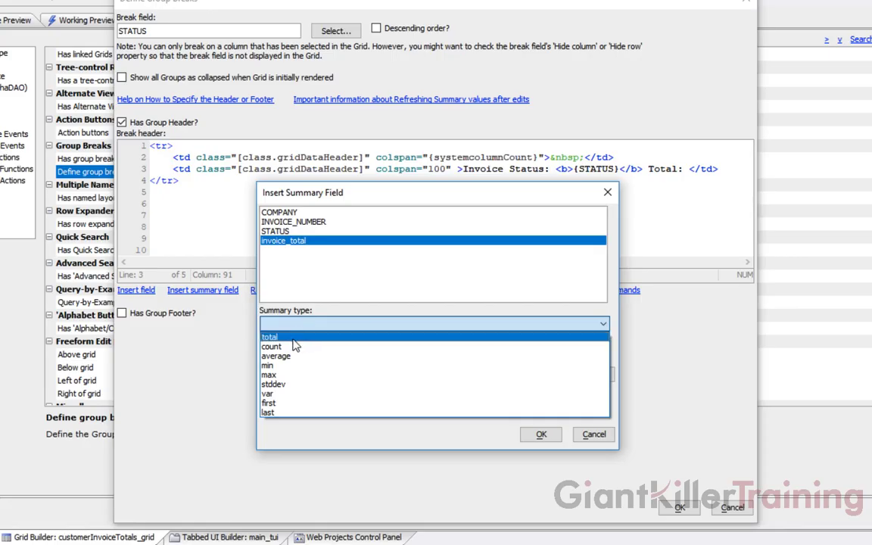
left_click(295, 341)
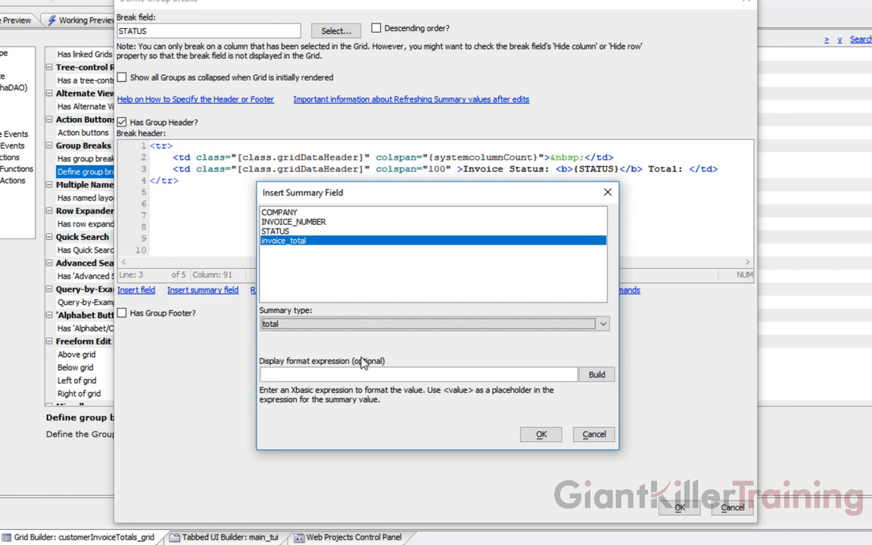
Give the summary field the pre-defined $123,456.78 display format with 2 decimals and insert it into the break header.
left_click(598, 376)
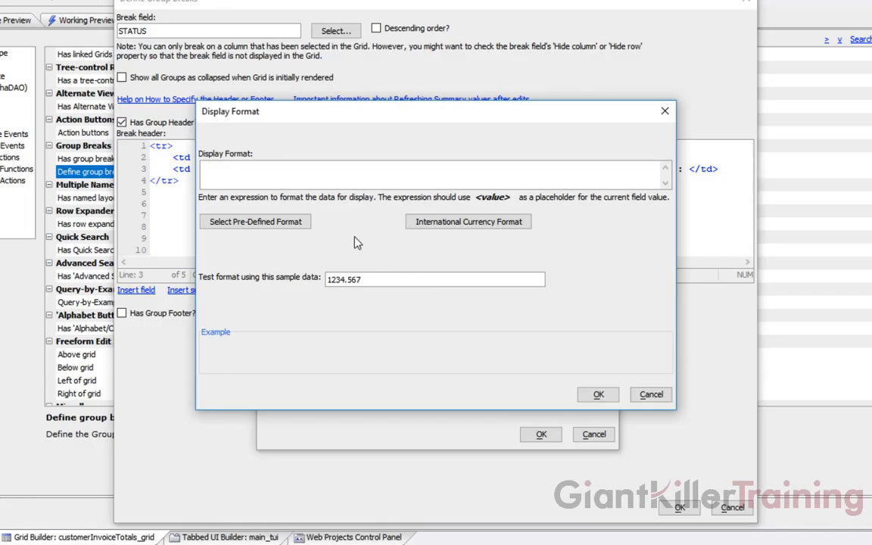
left_click(262, 223)
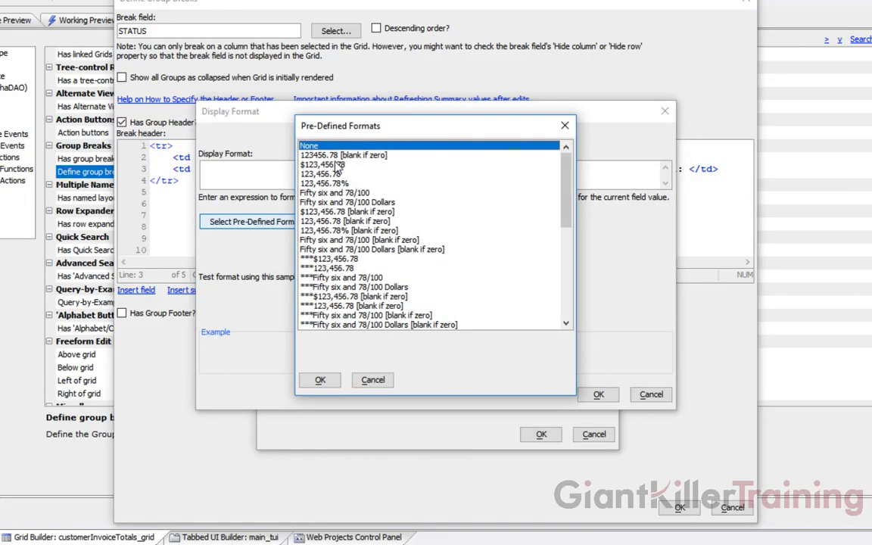
left_click(339, 165)
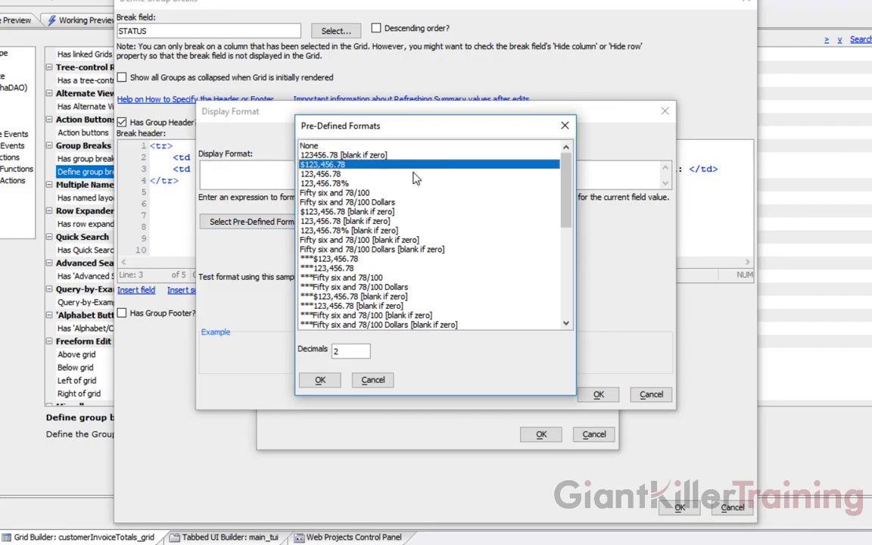
left_click(320, 380)
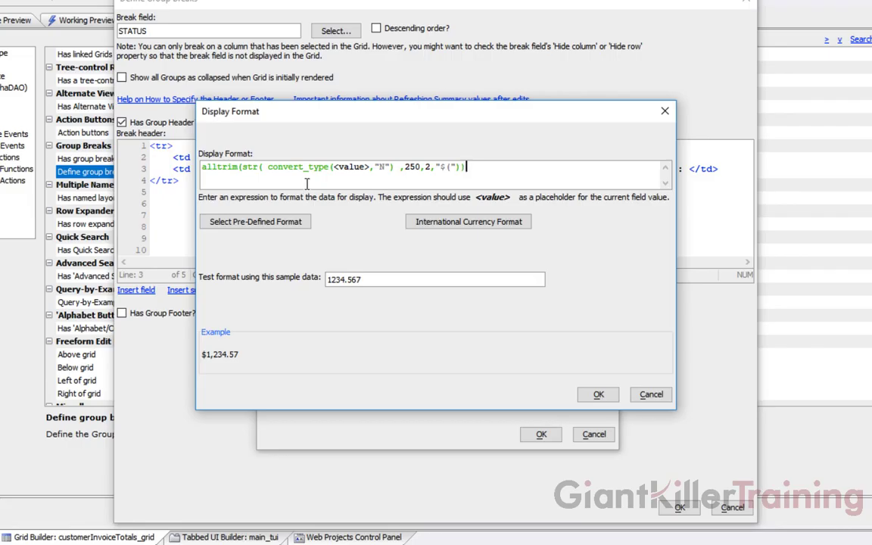
left_click(598, 395)
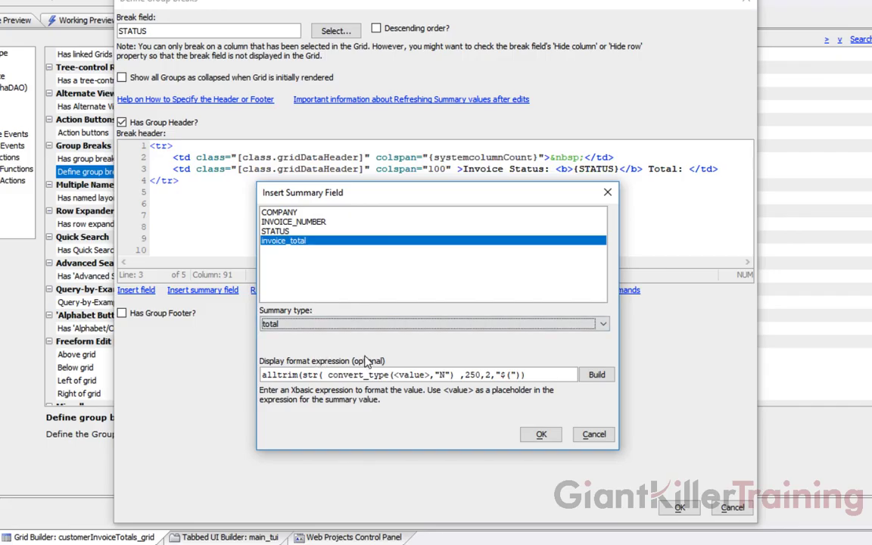
left_click(540, 435)
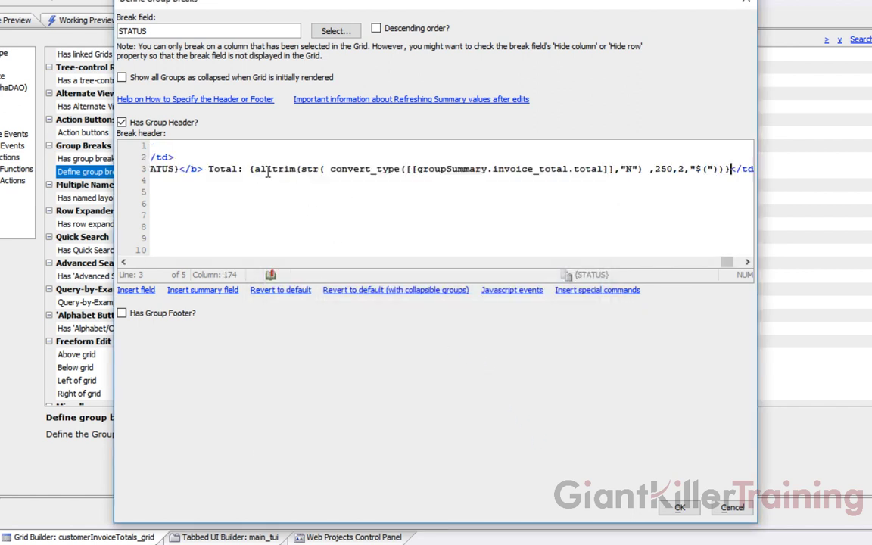
Accept and save the header with the invoice total expression, and check the group totals on both pages of the working preview.
left_click_drag(250, 168, 729, 170)
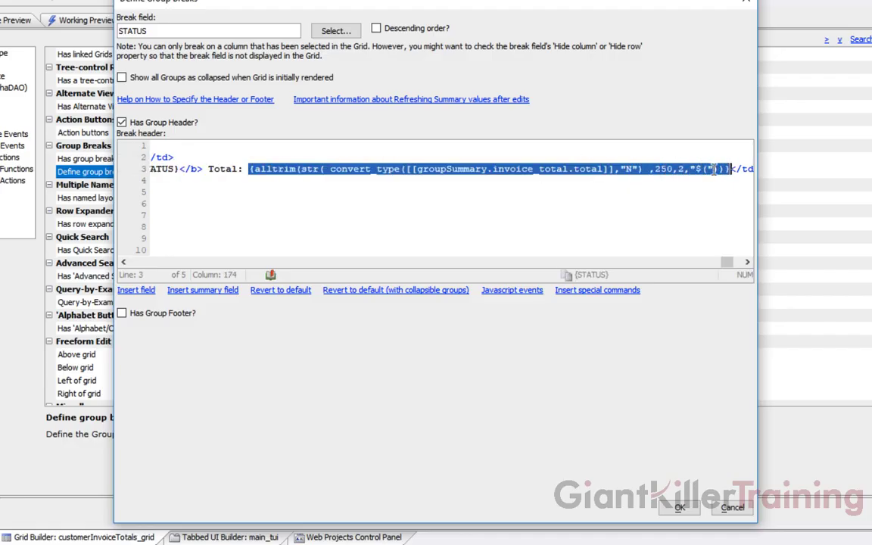
left_click(407, 156)
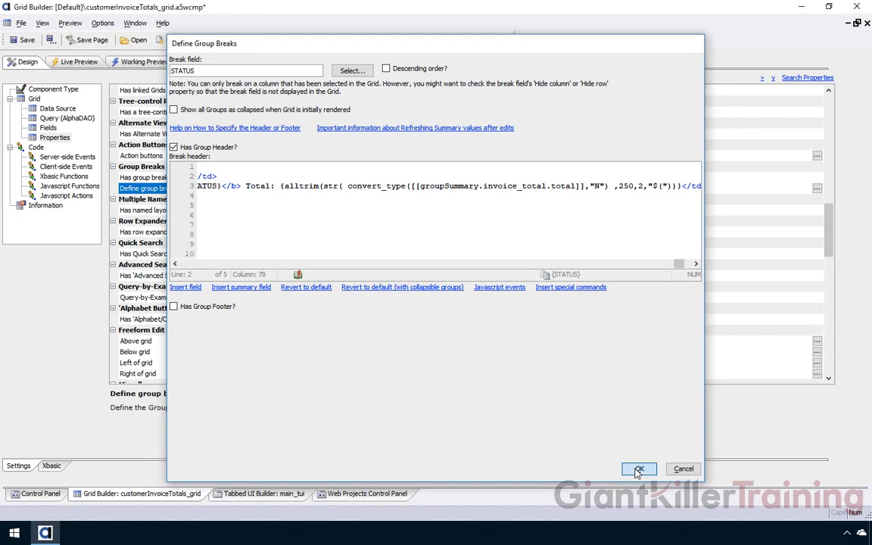
left_click(657, 486)
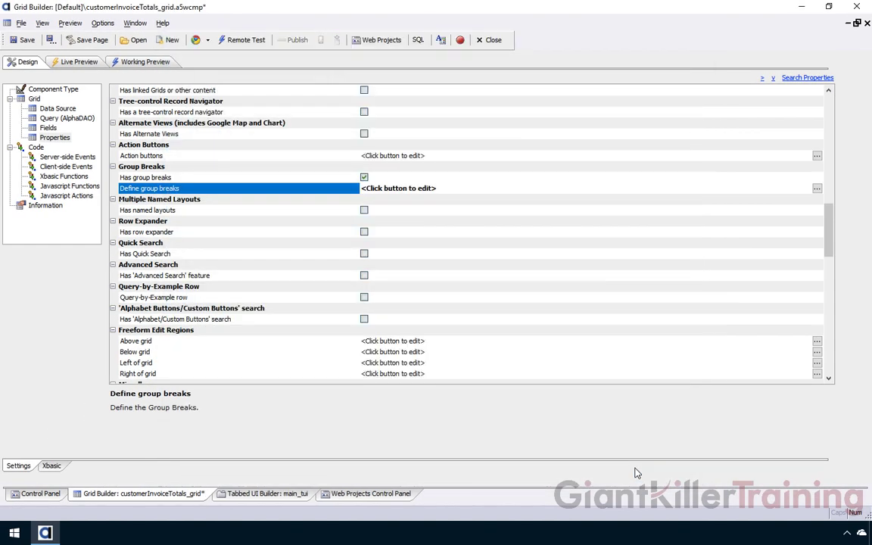
left_click(23, 41)
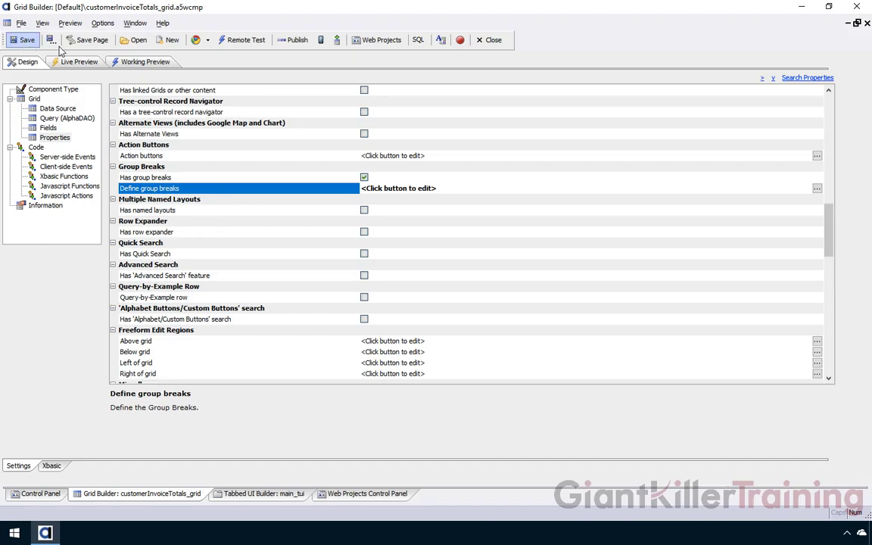
left_click(119, 58)
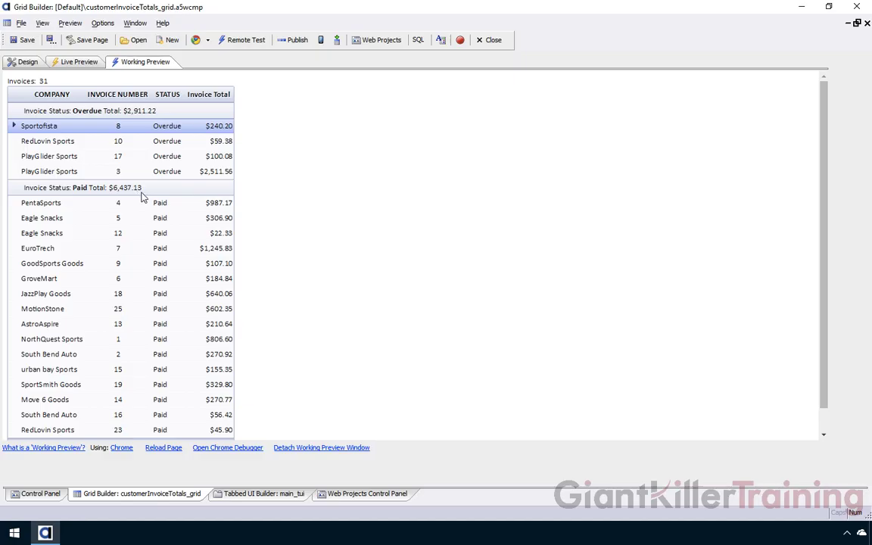
scroll(828, 237, "down", 1)
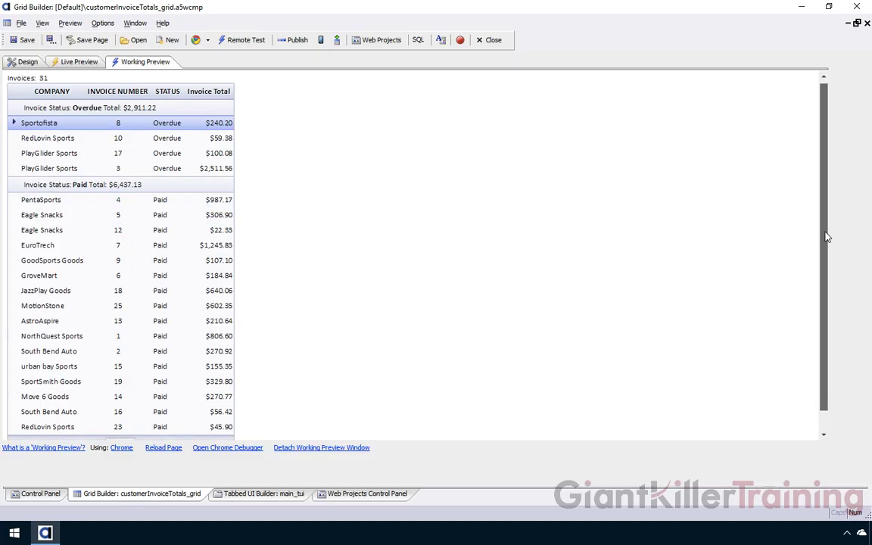
scroll(828, 237, "down", 1)
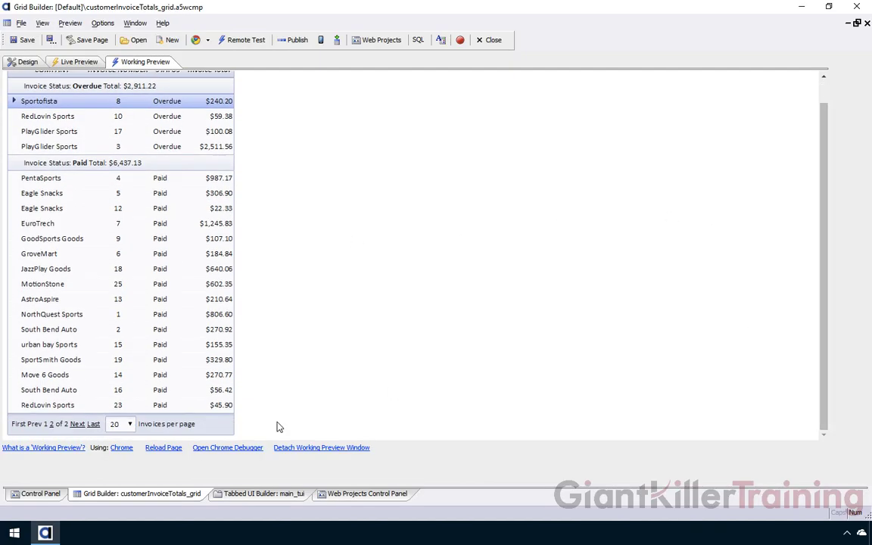
left_click(77, 424)
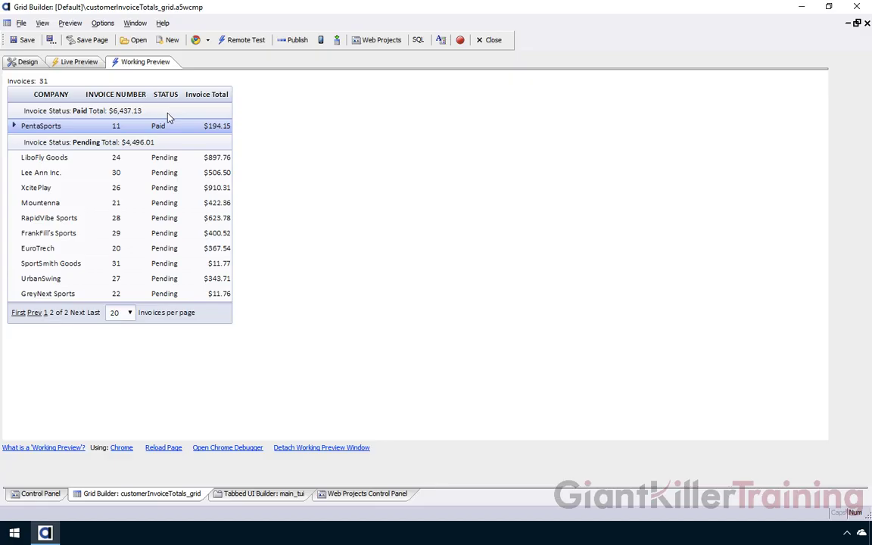
Reopen the group break definition and add the text "Count: " after the invoice total expression in the break header.
left_click(28, 62)
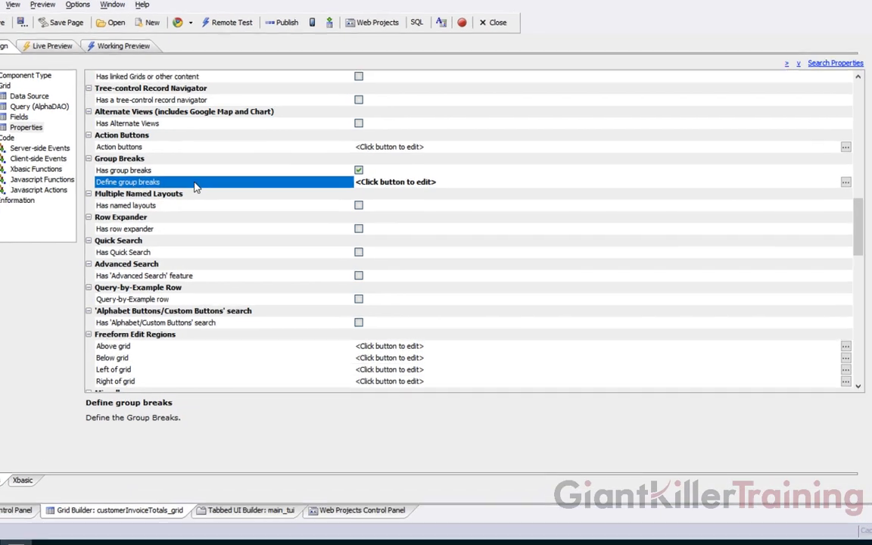
double_click(211, 189)
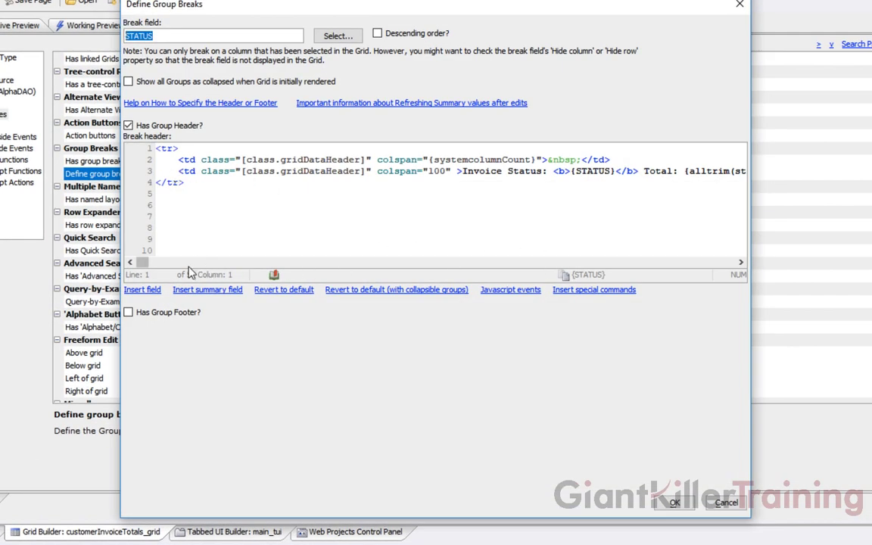
left_click_drag(147, 265, 742, 278)
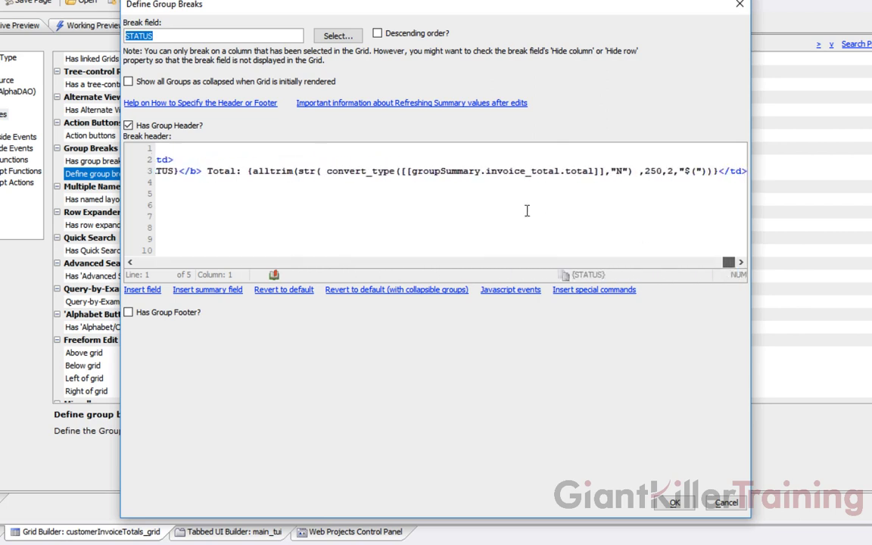
left_click_drag(249, 171, 717, 169)
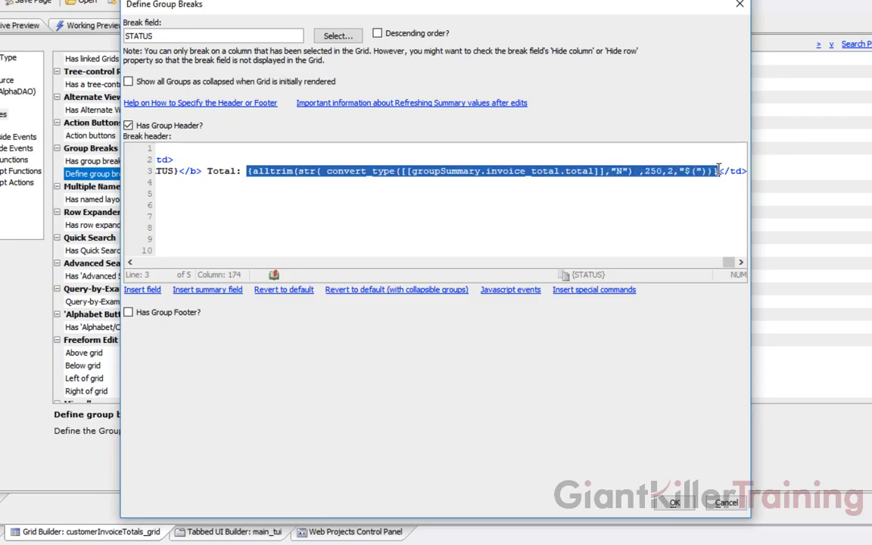
left_click(442, 171)
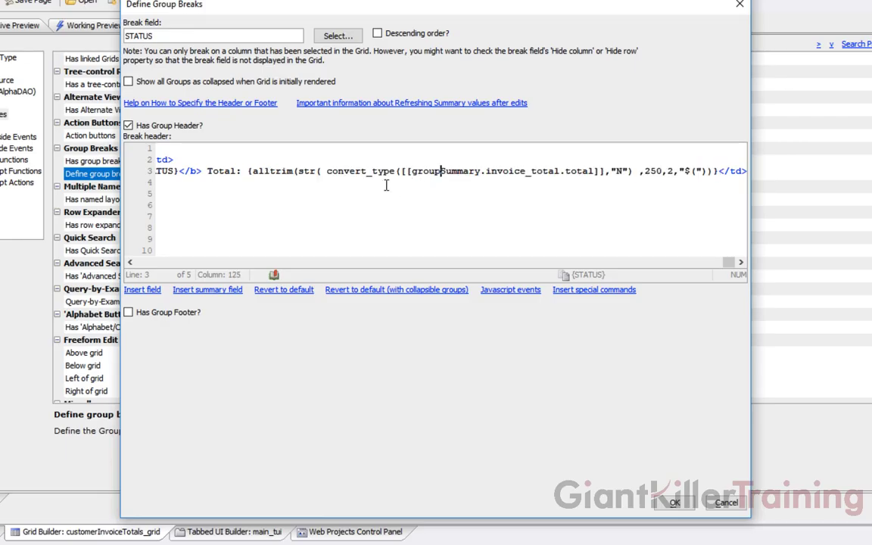
left_click(399, 171, "shift")
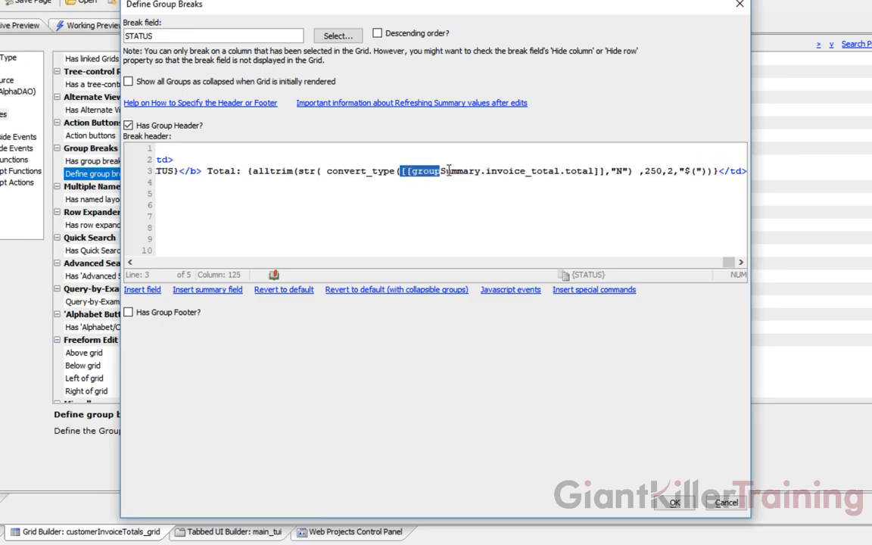
left_click_drag(449, 171, 605, 171)
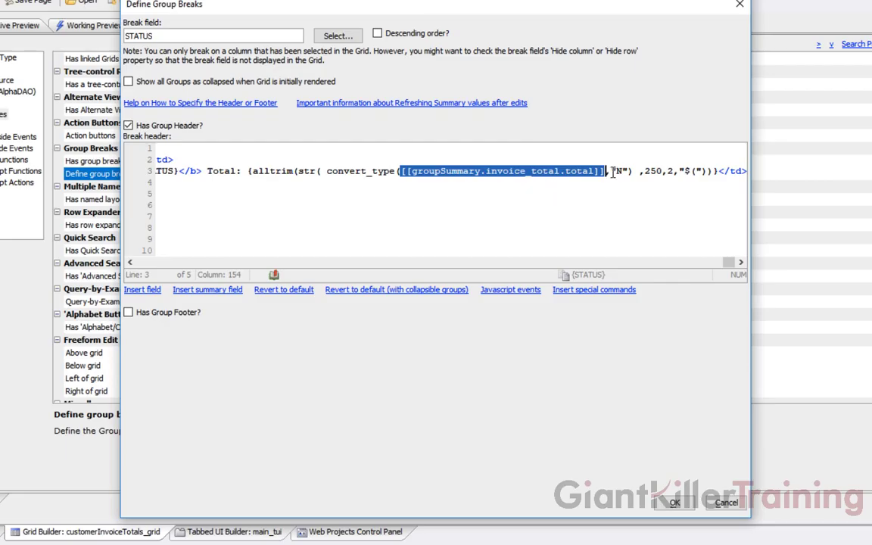
key("Right")
key("Right")
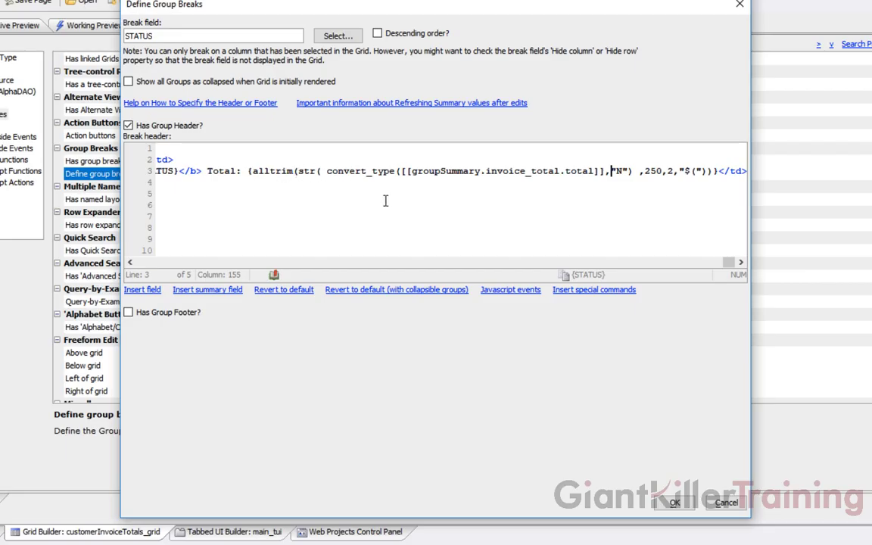
left_click(719, 171)
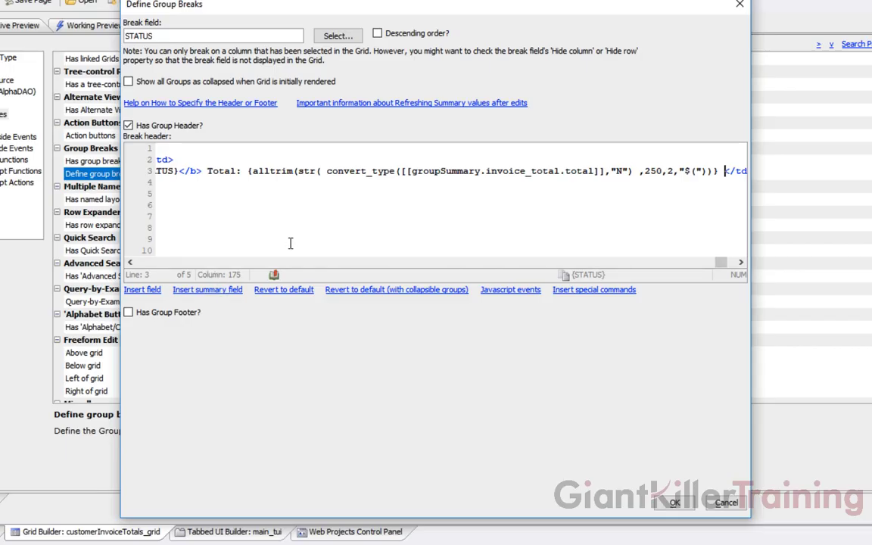
type("Count:")
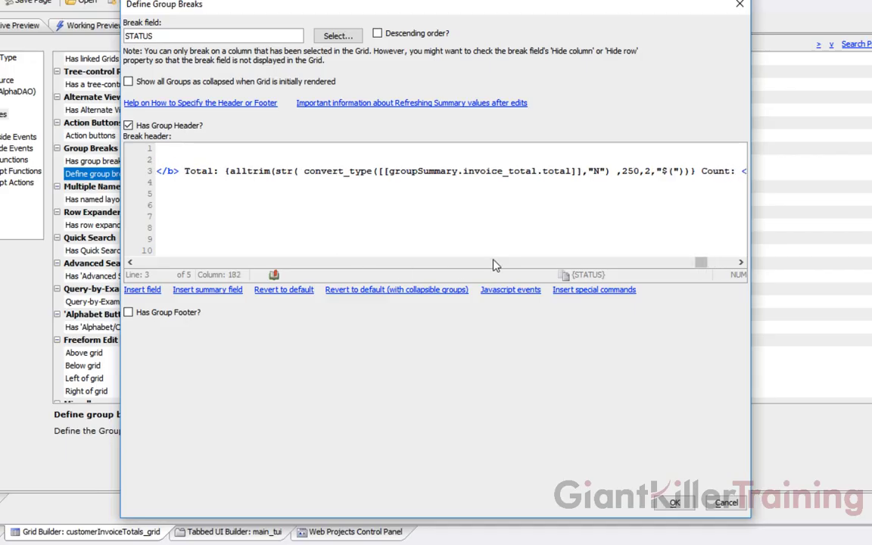
Insert a summary field for INVOICE_NUMBER with the summary type count after "Count: " in the break header.
left_click_drag(701, 267, 720, 265)
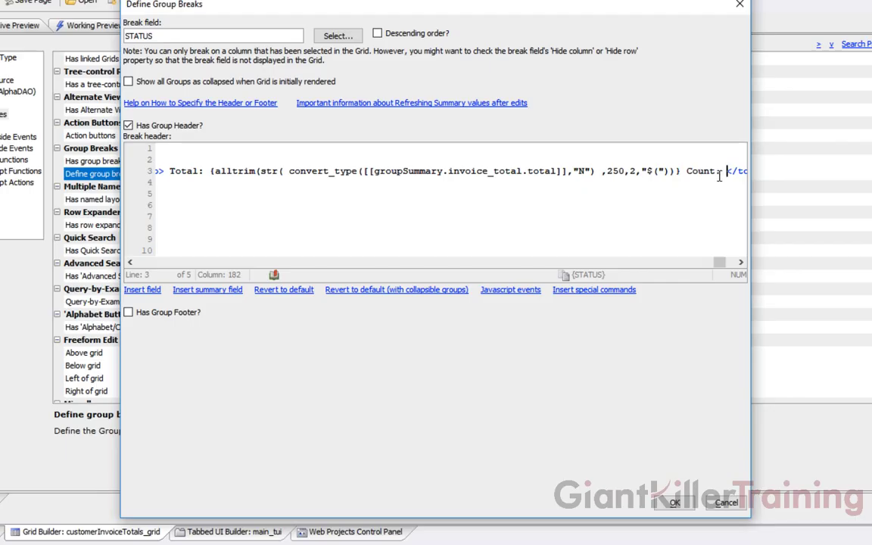
left_click(209, 290)
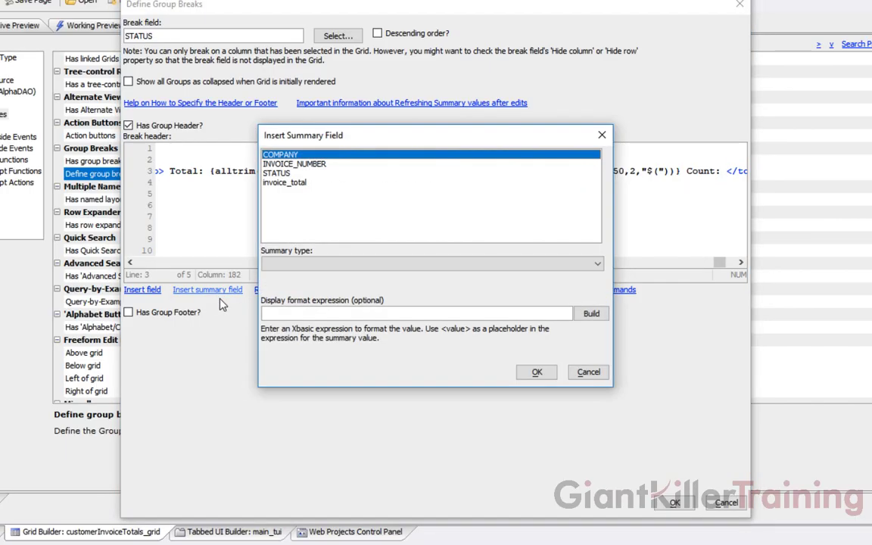
left_click(294, 165)
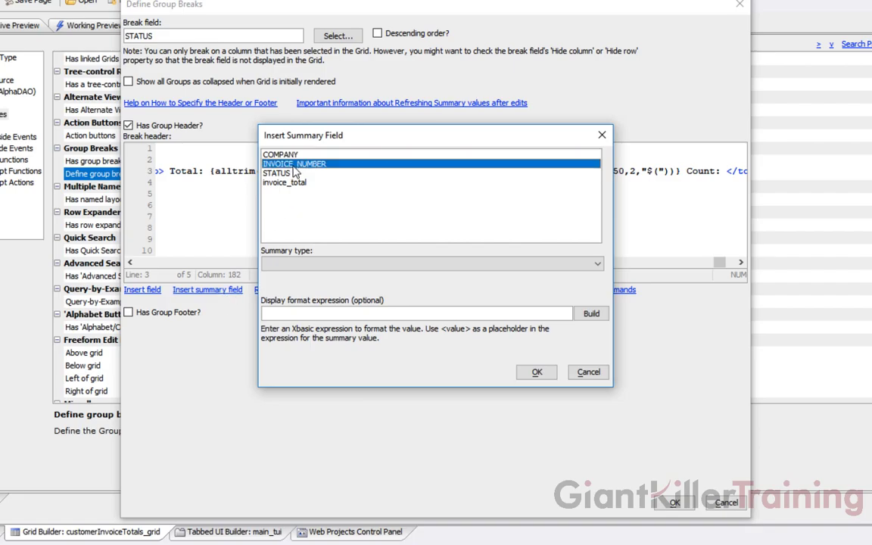
left_click(301, 263)
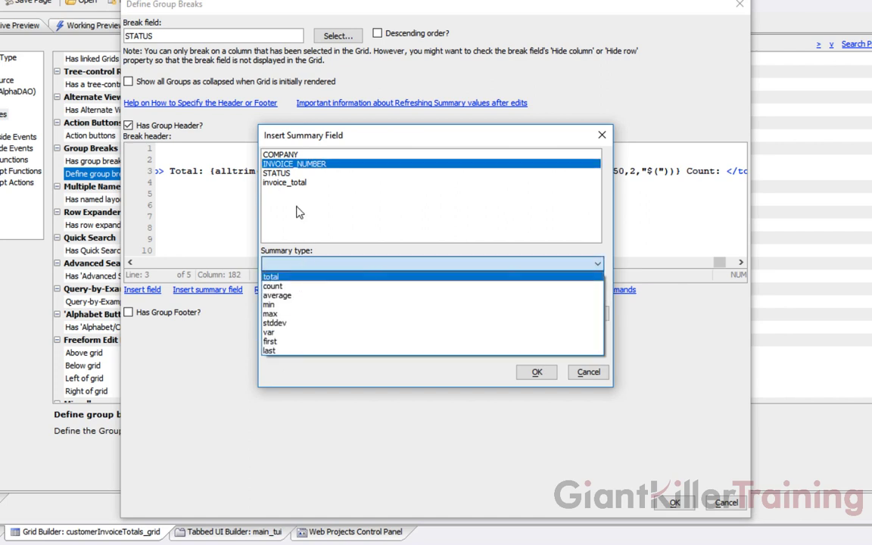
left_click(284, 288)
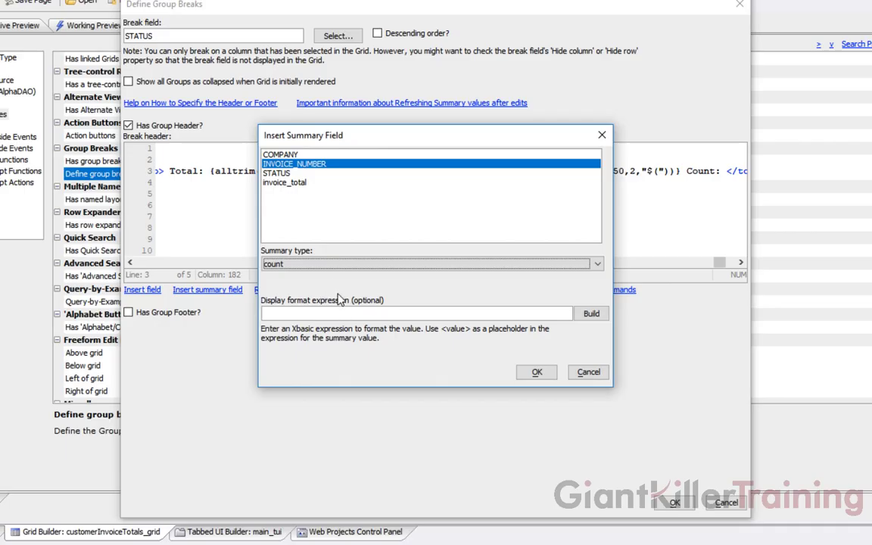
left_click(537, 372)
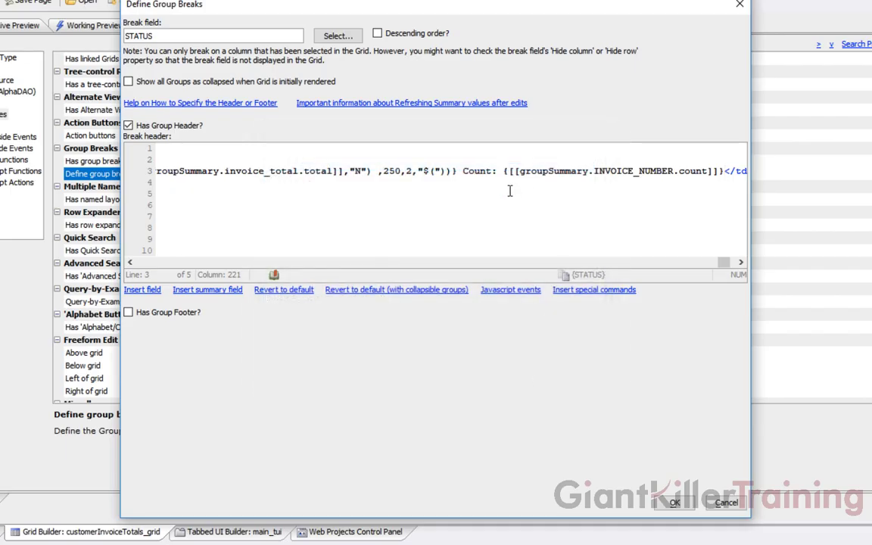
left_click(721, 171)
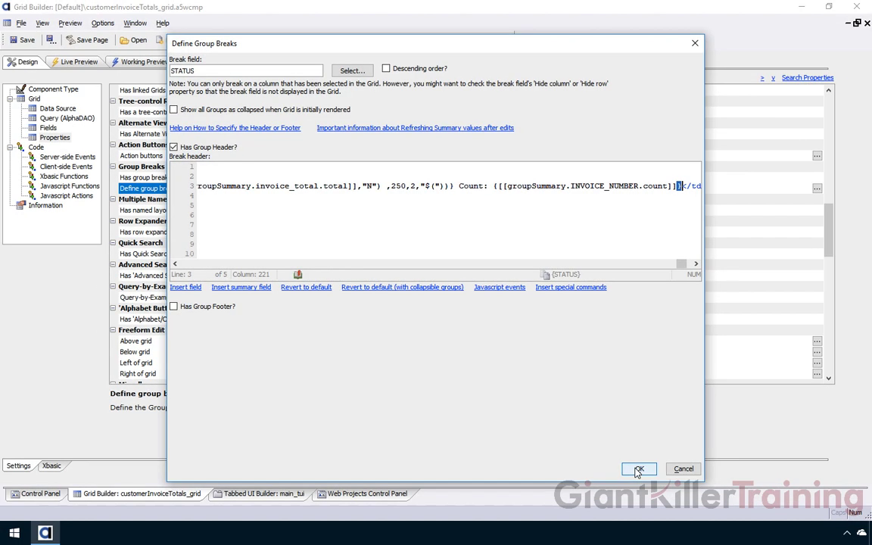
Accept the group break definition, save the grid, and check the group headers' invoice counts in the working preview.
left_click(662, 505)
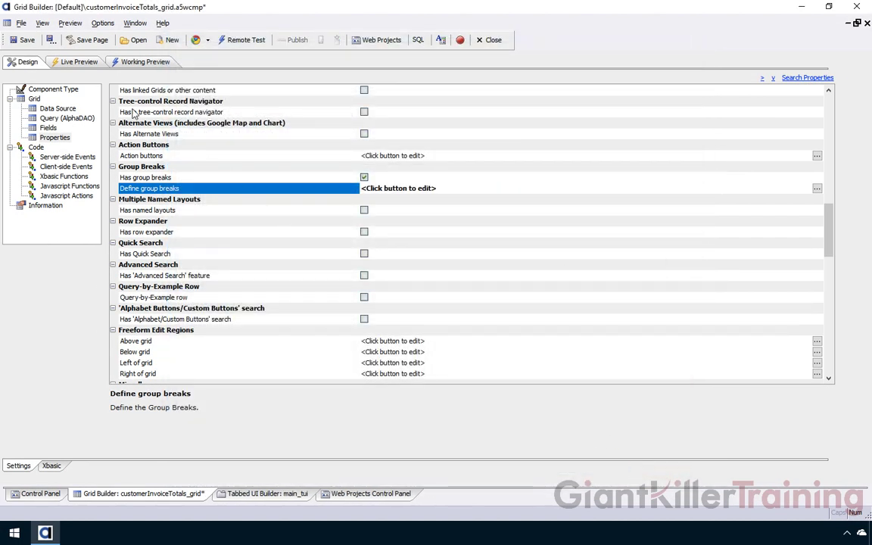
left_click(25, 41)
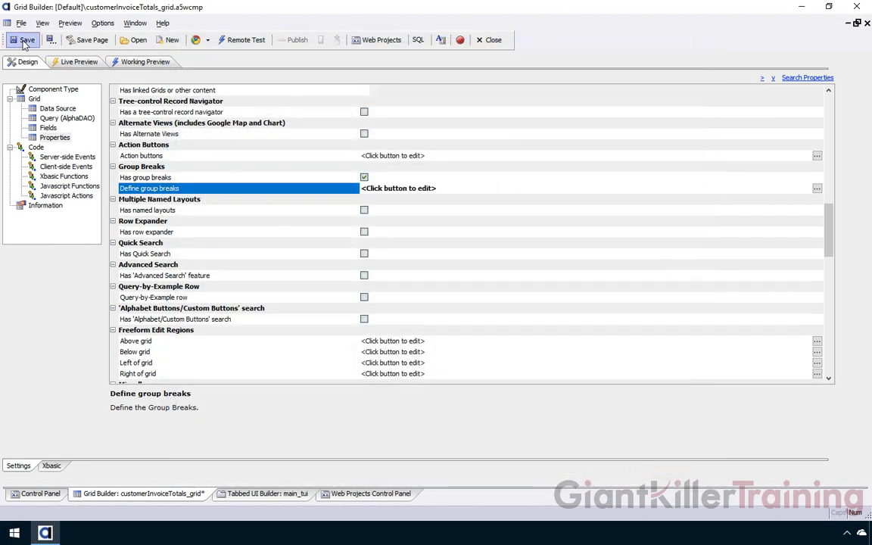
left_click(142, 63)
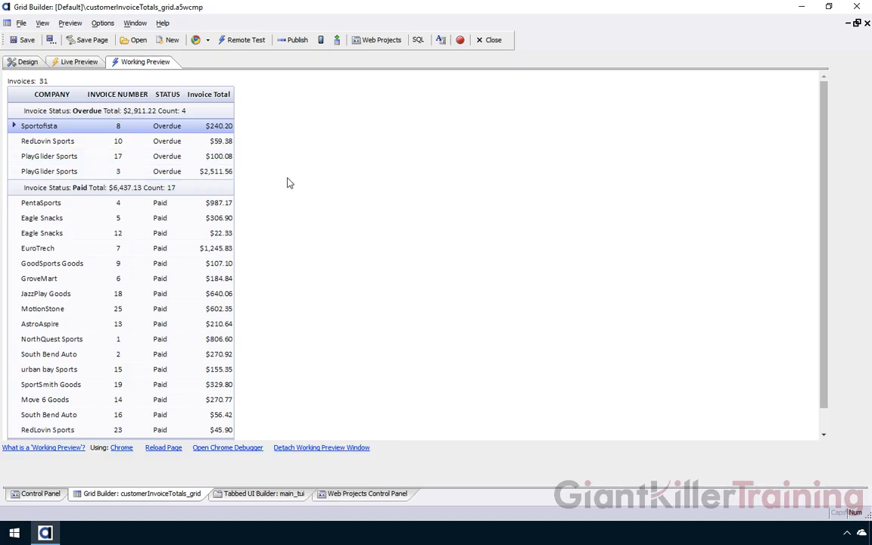
Reopen the group break definition in the grid's design properties and enable the group footer.
left_click(27, 62)
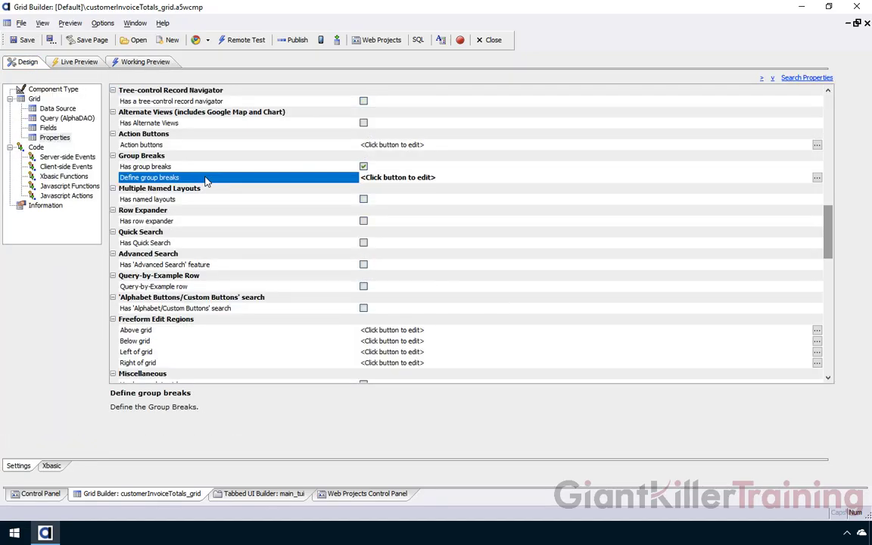
double_click(253, 182)
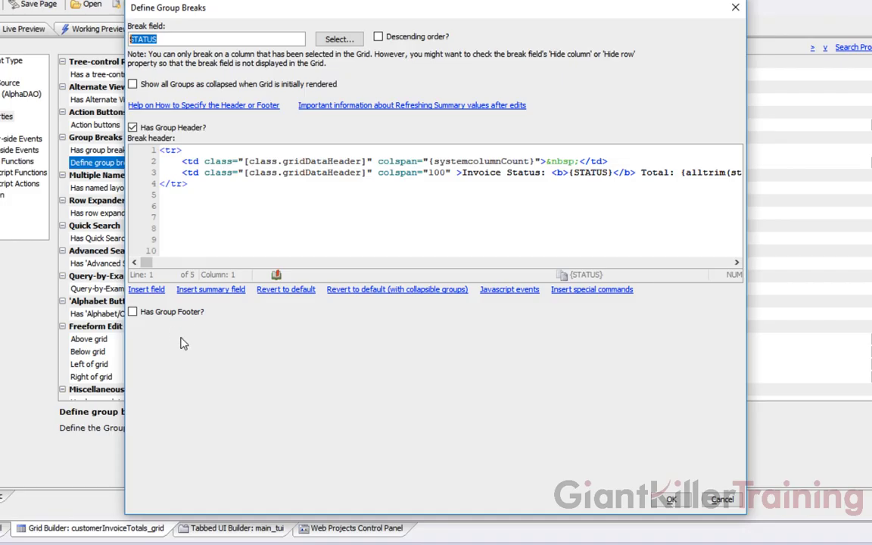
left_click(133, 313)
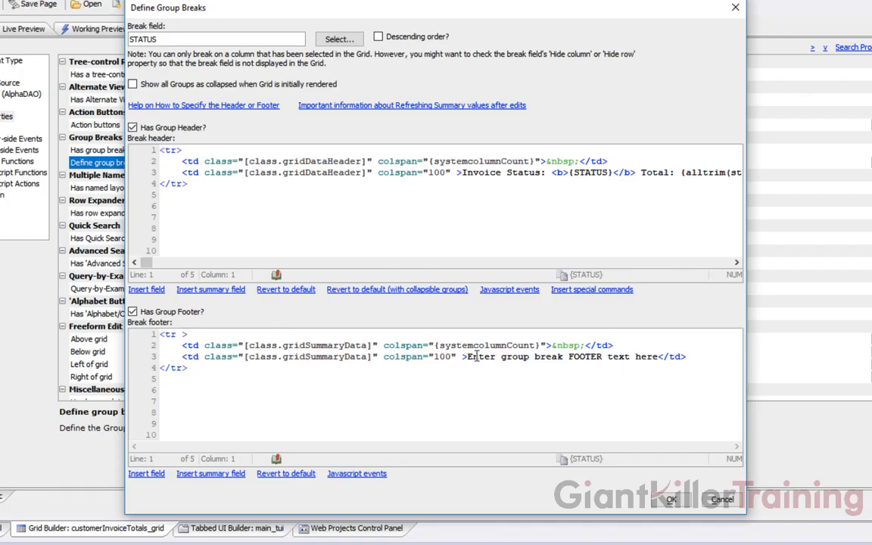
Replace the placeholder text in the break footer's second cell with "Invoice Summary: ".
left_click_drag(467, 357, 661, 357)
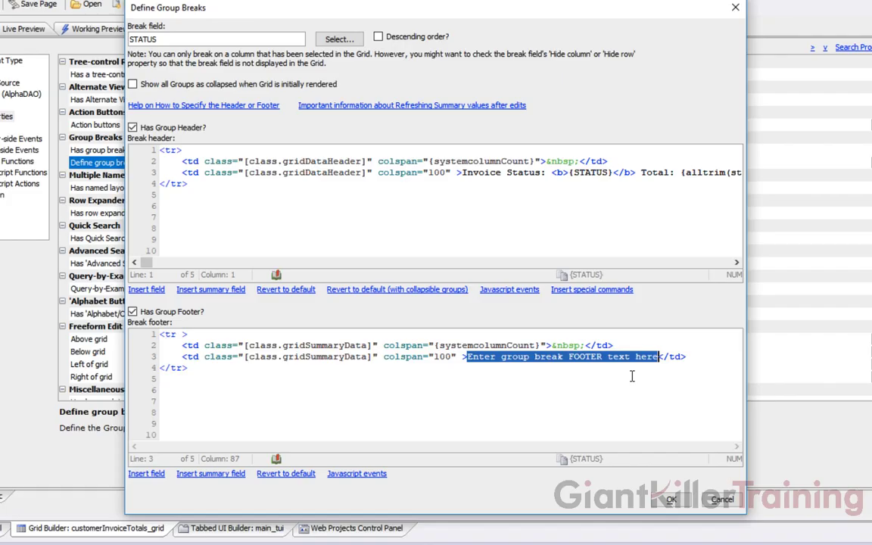
type("Invoic")
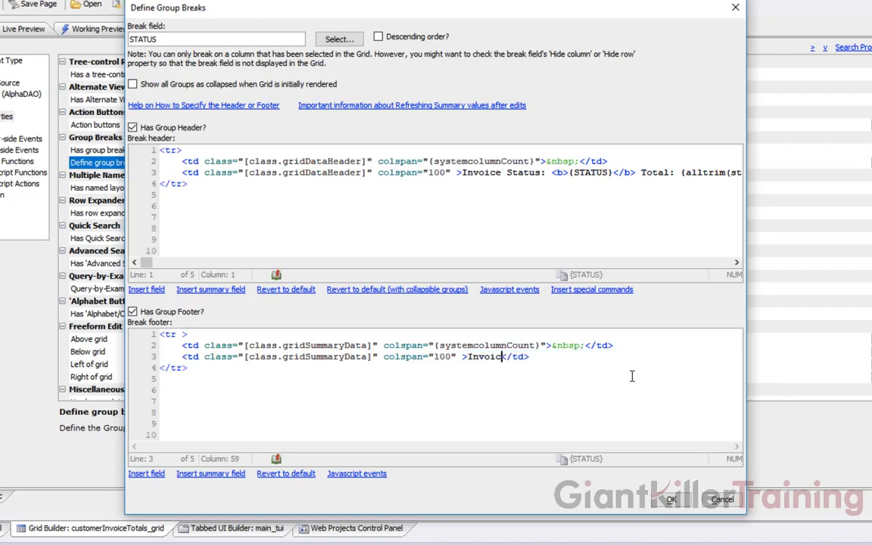
type("e Status:")
left_click_drag(513, 358, 546, 358)
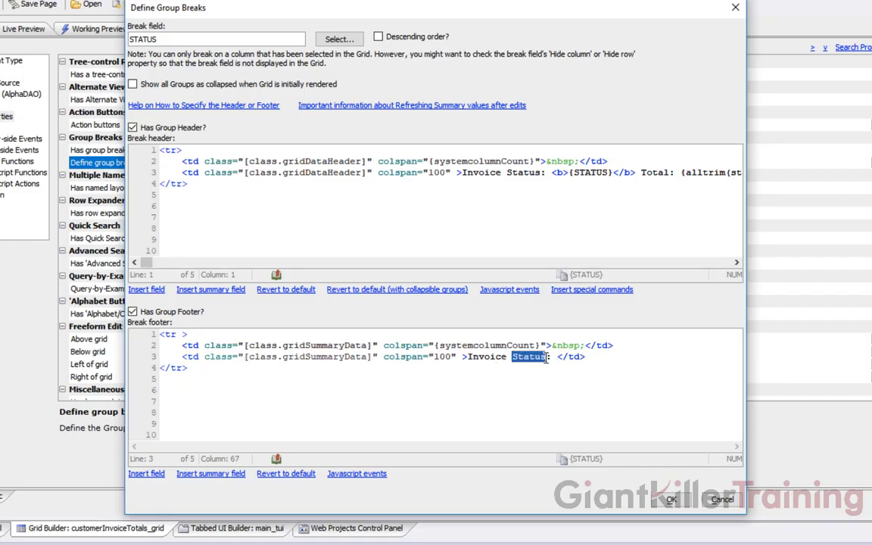
type("Summary")
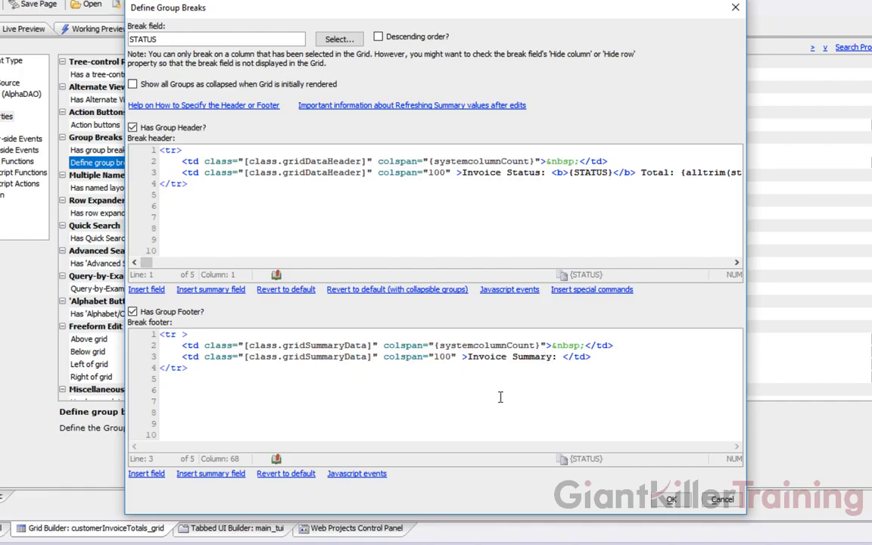
type(":")
left_click(563, 357)
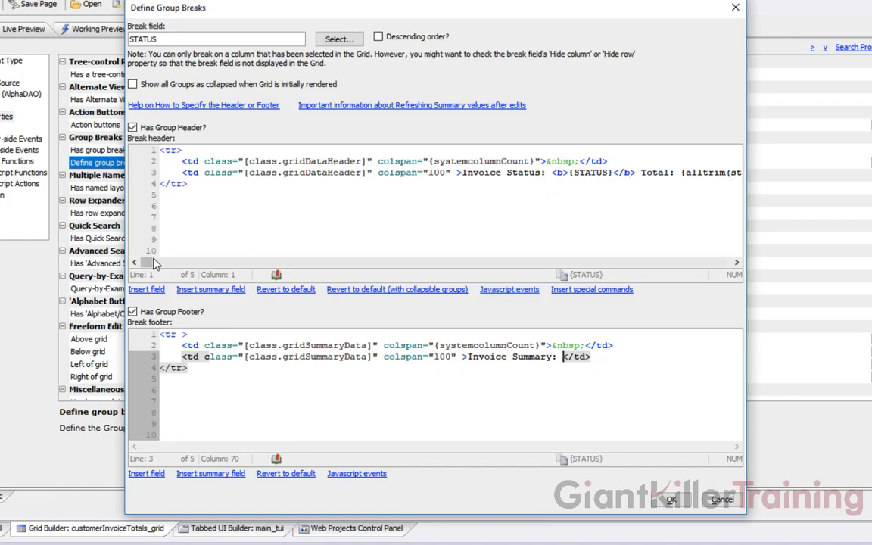
left_click_drag(144, 262, 406, 263)
left_click_drag(346, 173, 475, 174)
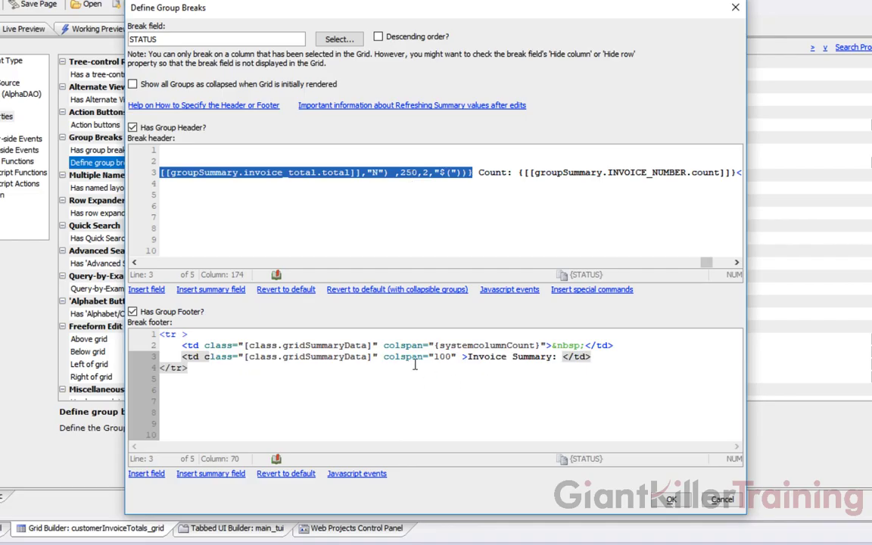
left_click(151, 263)
left_click(151, 263)
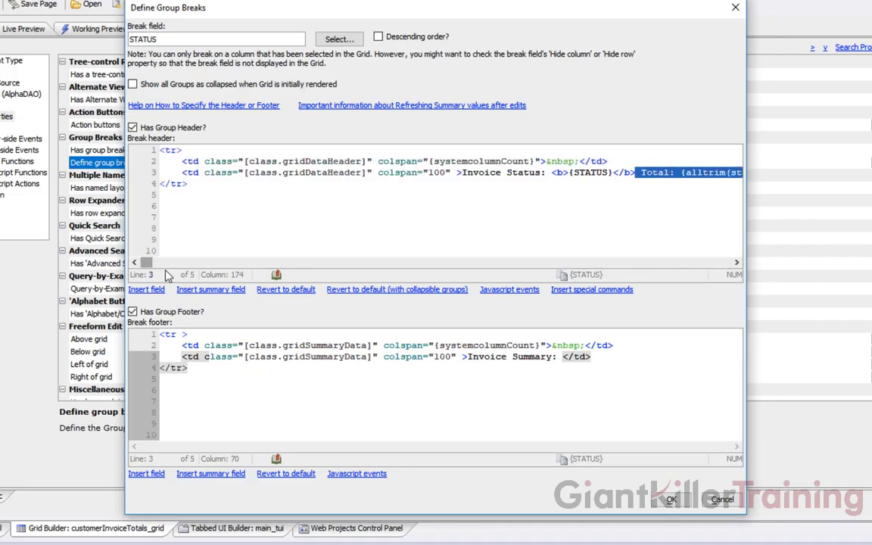
Set up a summary field after "Invoice Summary: " in the break footer, using invoice_total with the summary type total.
left_click(562, 357)
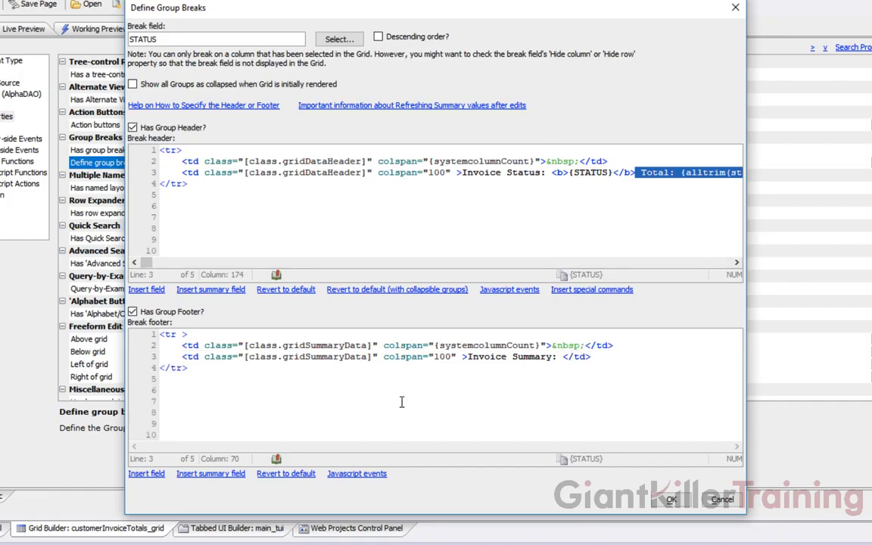
left_click(223, 477)
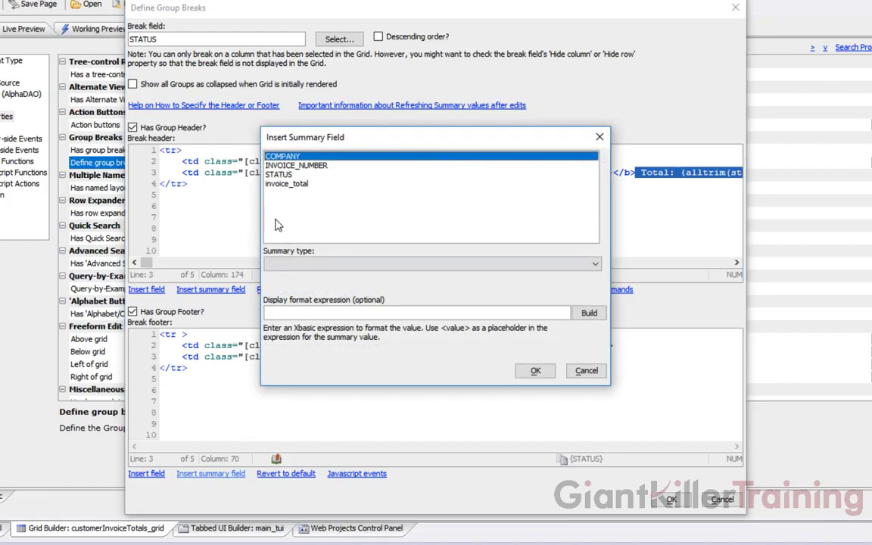
left_click(294, 185)
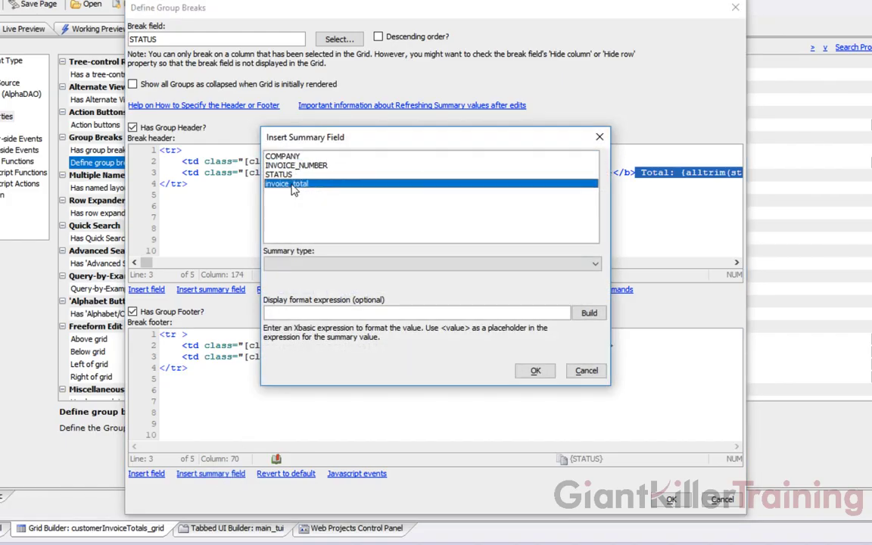
left_click(325, 265)
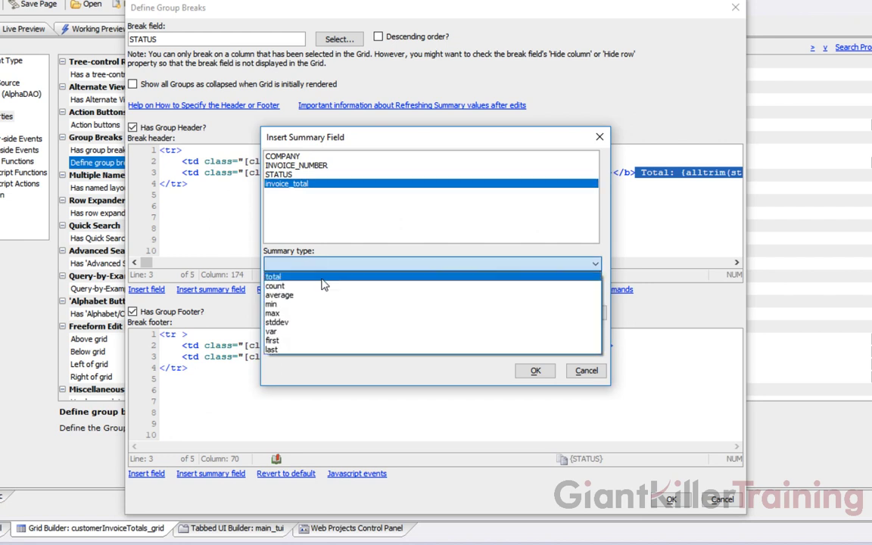
left_click(322, 278)
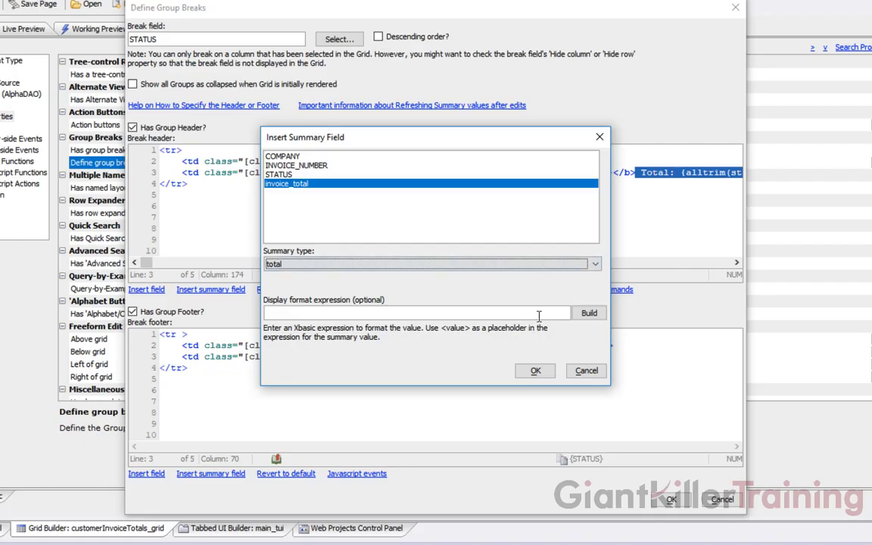
Give the footer's summary field the pre-defined $123,456.78 display format with 2 decimals and insert it into the break footer.
left_click(588, 313)
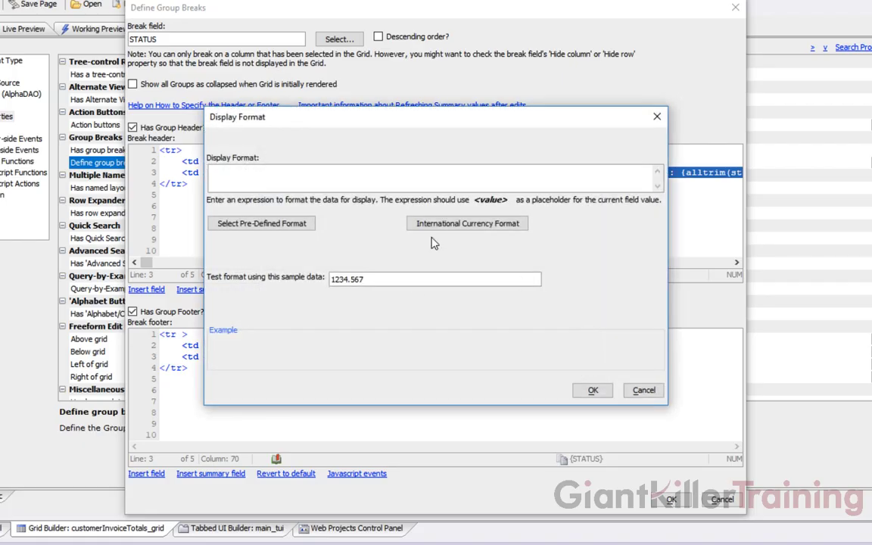
left_click(264, 225)
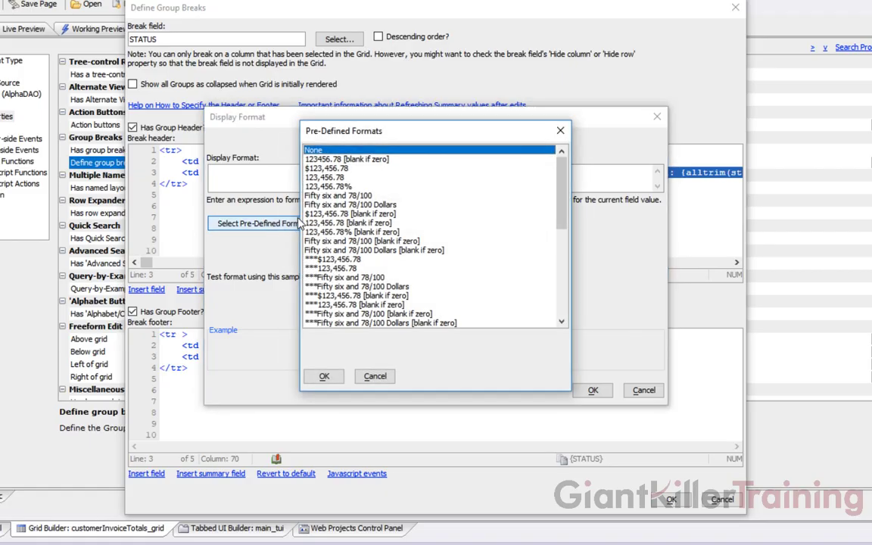
left_click(338, 170)
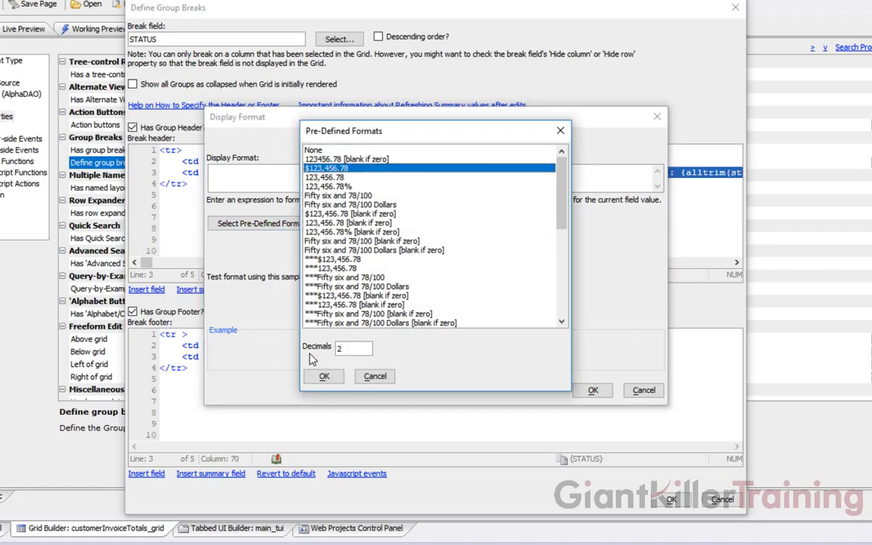
left_click(324, 377)
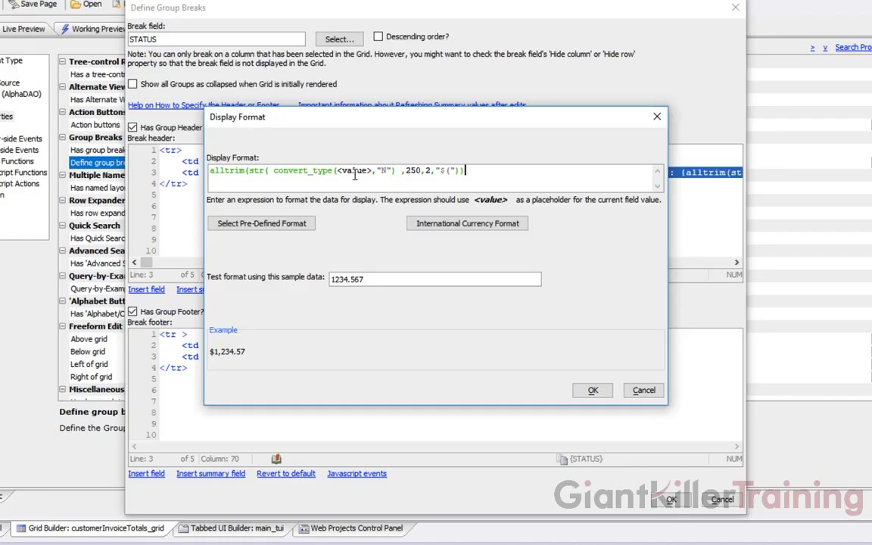
left_click(592, 391)
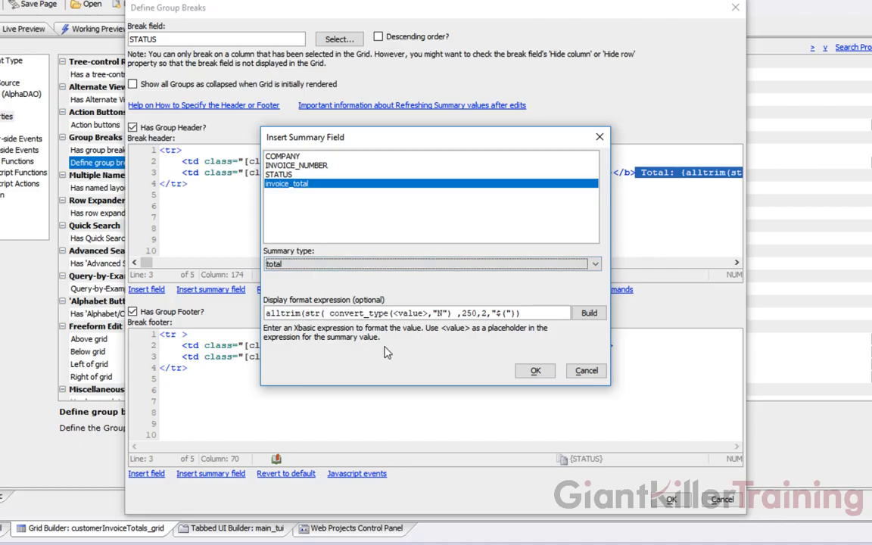
left_click(534, 371)
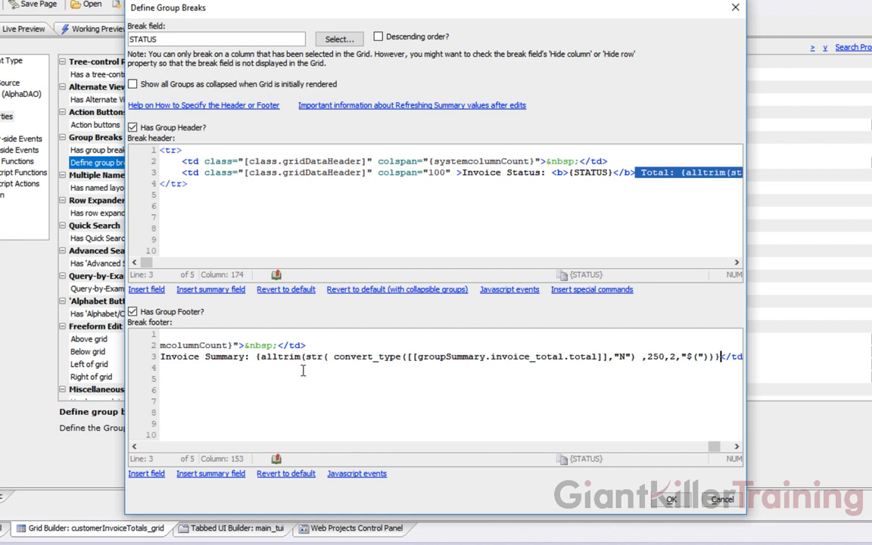
Add the text "Average: " after the invoice total expression in the break footer.
scroll(681, 400, "right", 3)
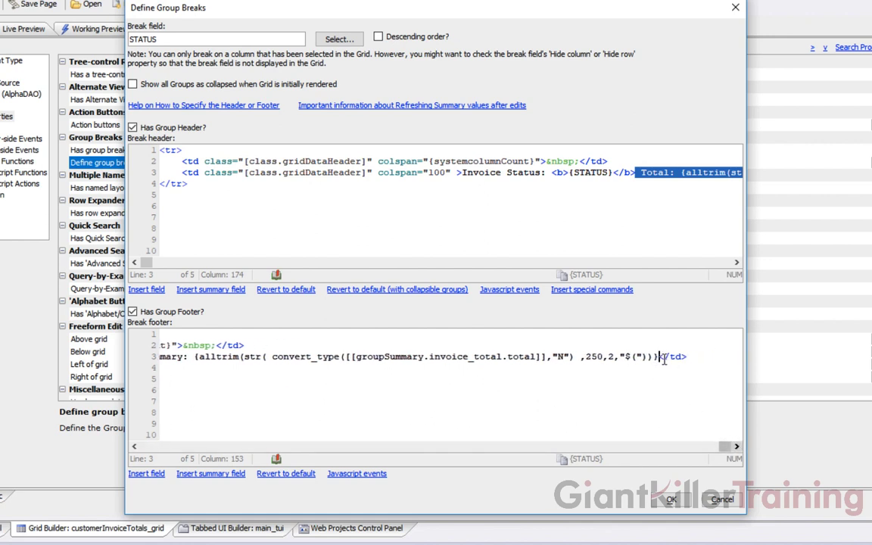
type("&n")
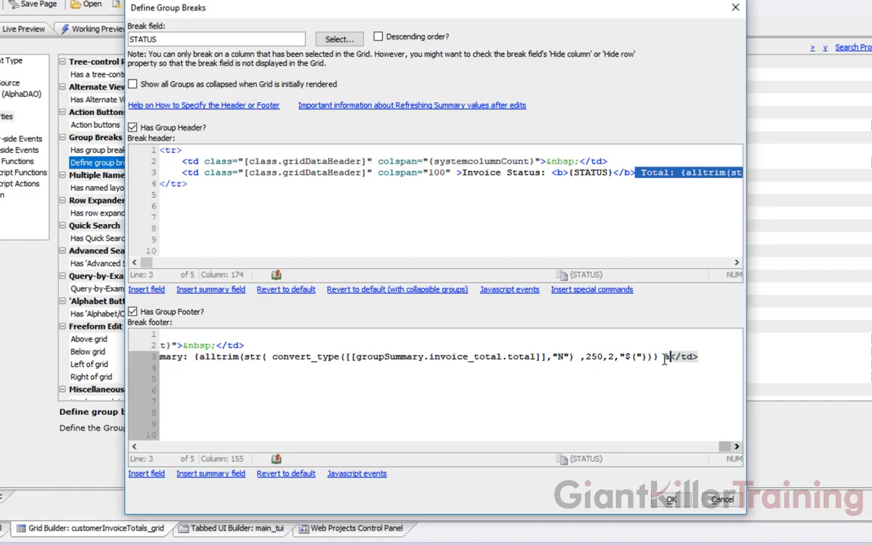
type("erage:")
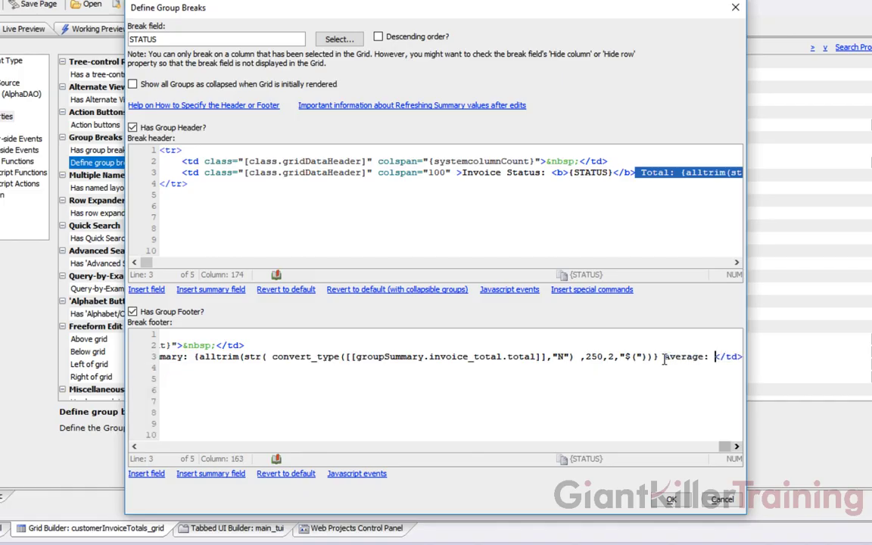
left_click(738, 448)
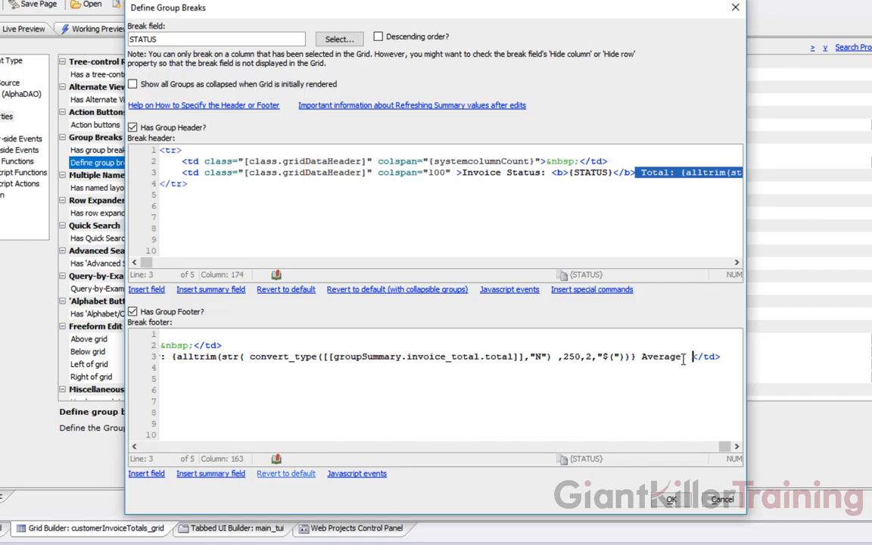
Set up a summary field after "Average: " in the break footer, using invoice_total with the summary type average.
left_click(211, 474)
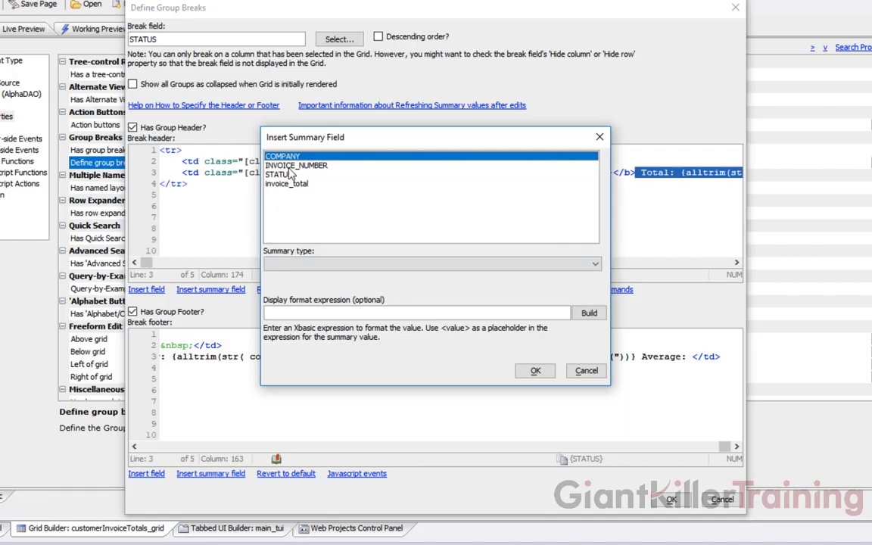
left_click(294, 184)
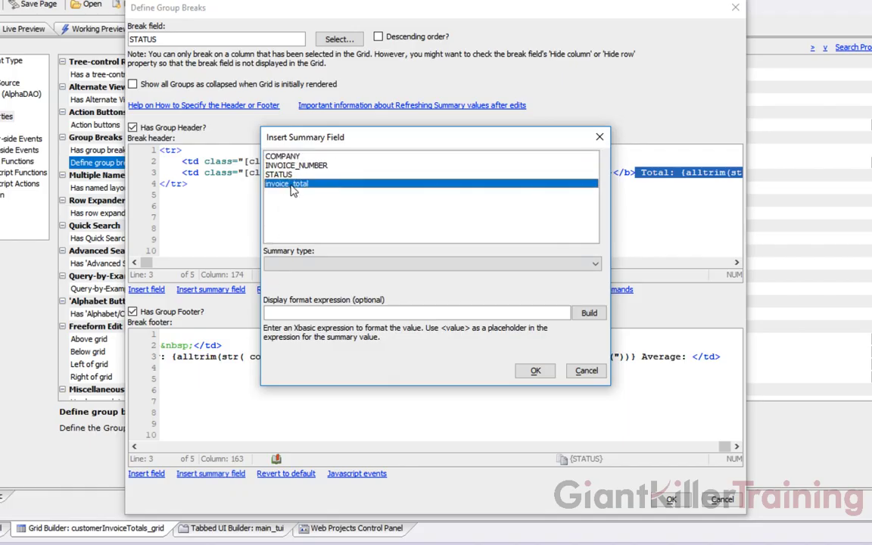
left_click(376, 265)
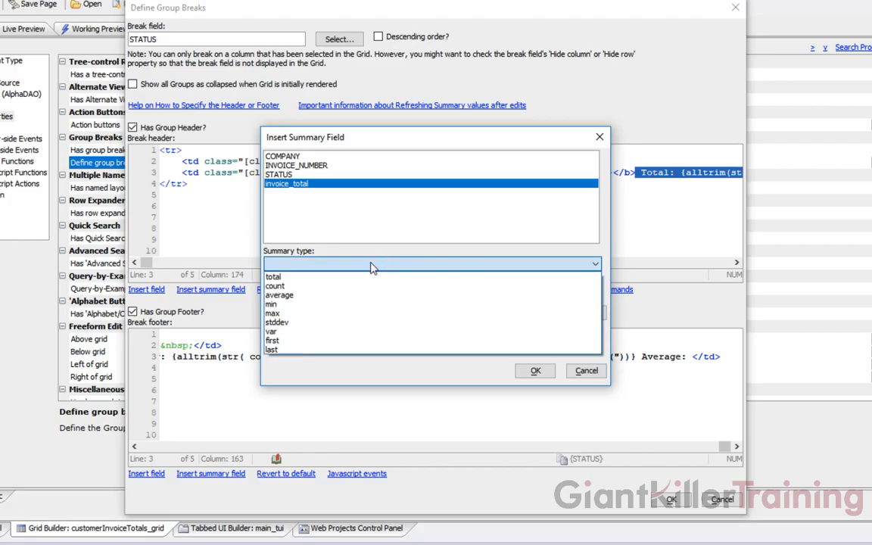
left_click(331, 296)
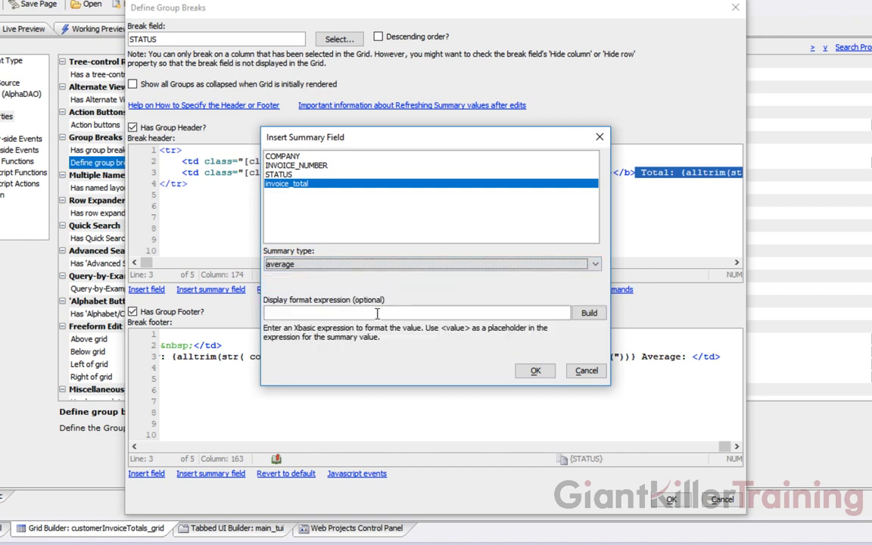
Give the average summary field the pre-defined $123,456.78 display format with 2 decimals and insert it into the break footer.
left_click(589, 316)
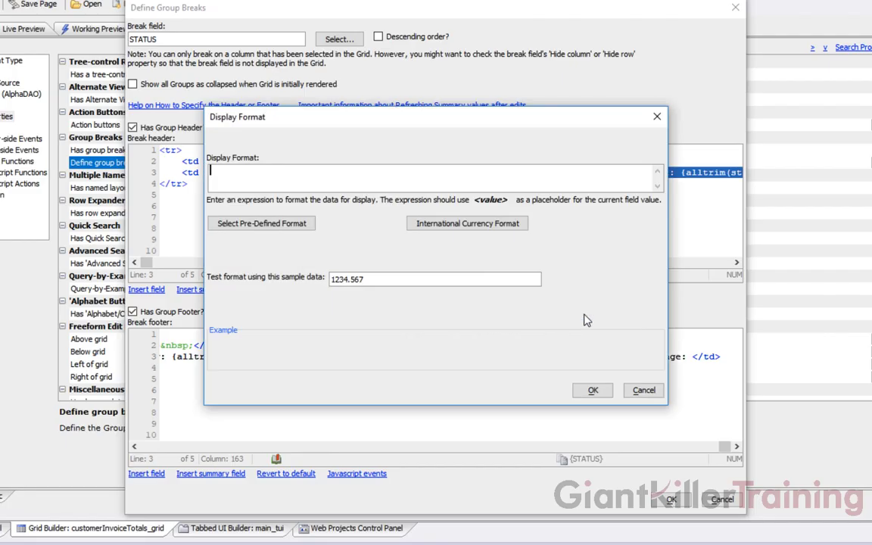
left_click(301, 226)
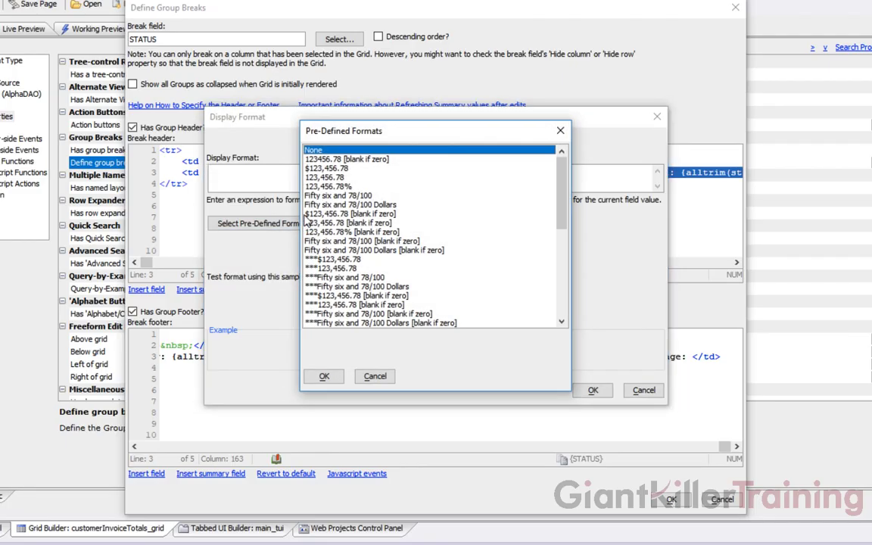
left_click(335, 168)
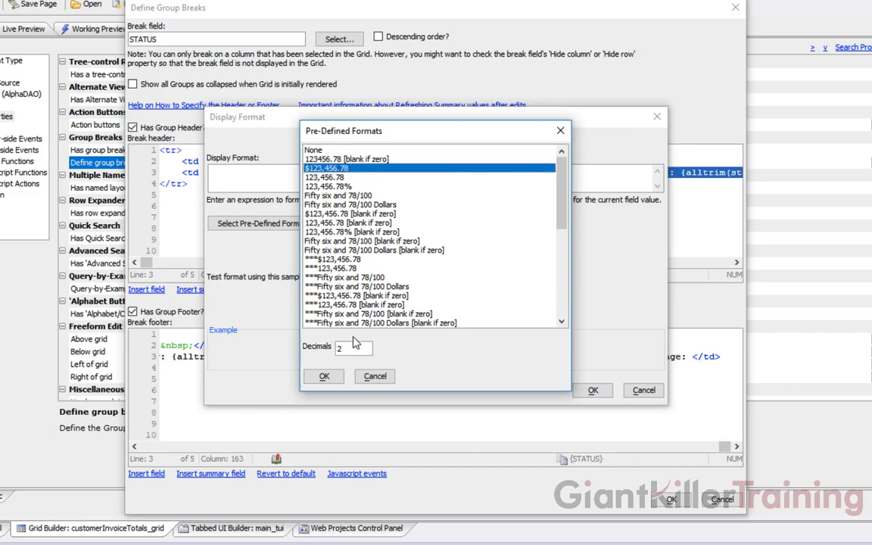
left_click(326, 377)
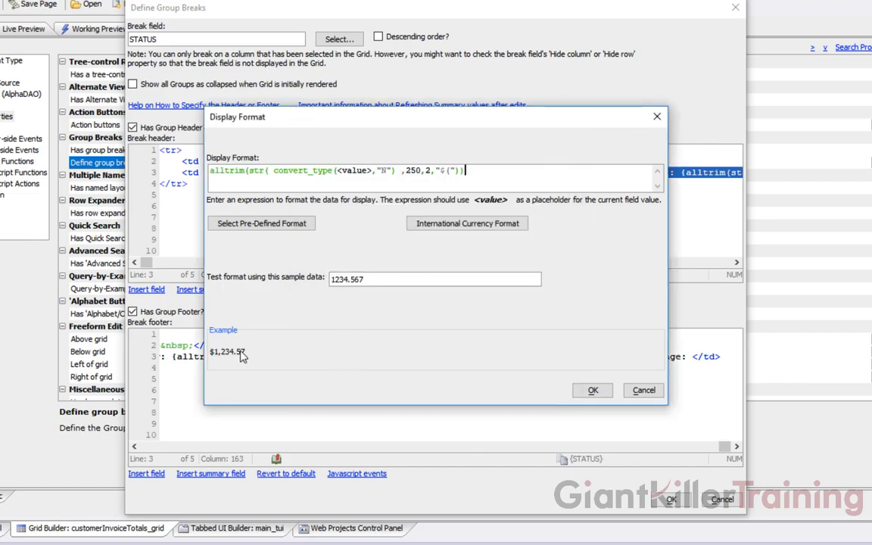
left_click(593, 390)
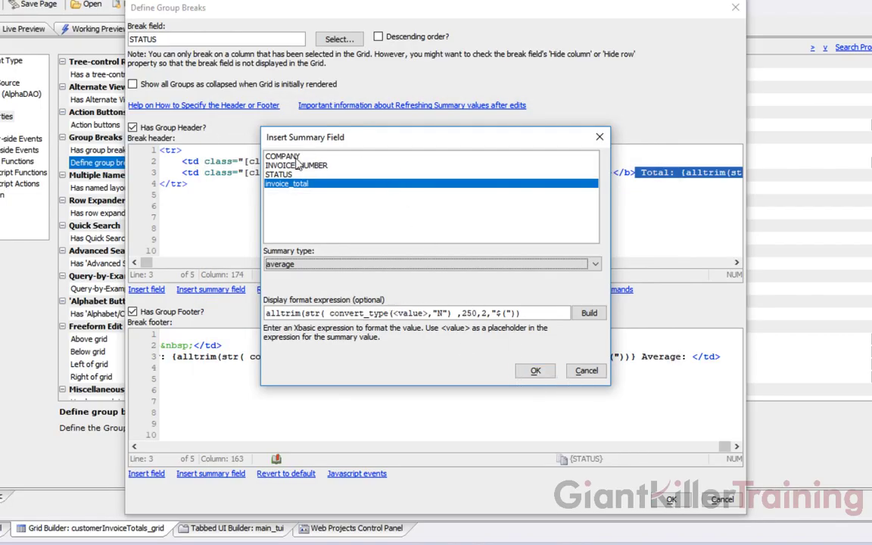
left_click(534, 370)
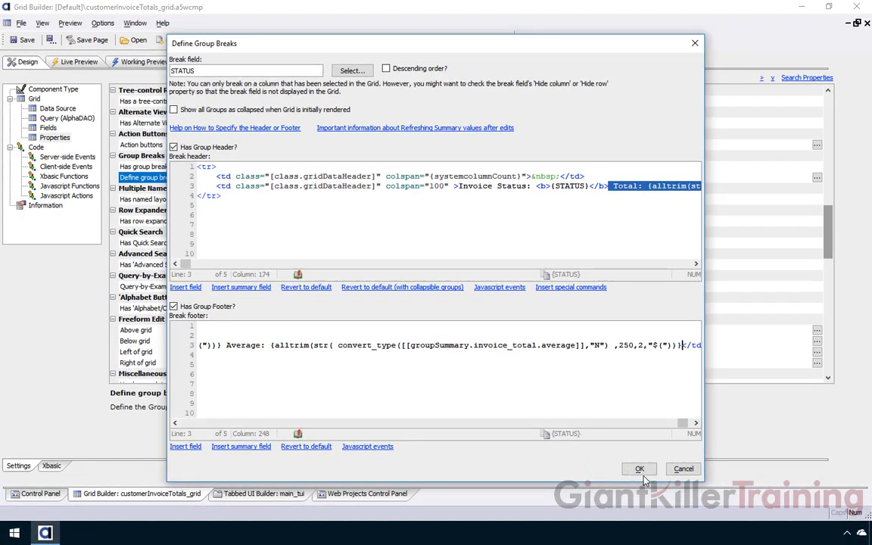
Accept the group break definition, save the grid, and check the group footers on both pages of the working preview.
left_click(640, 469)
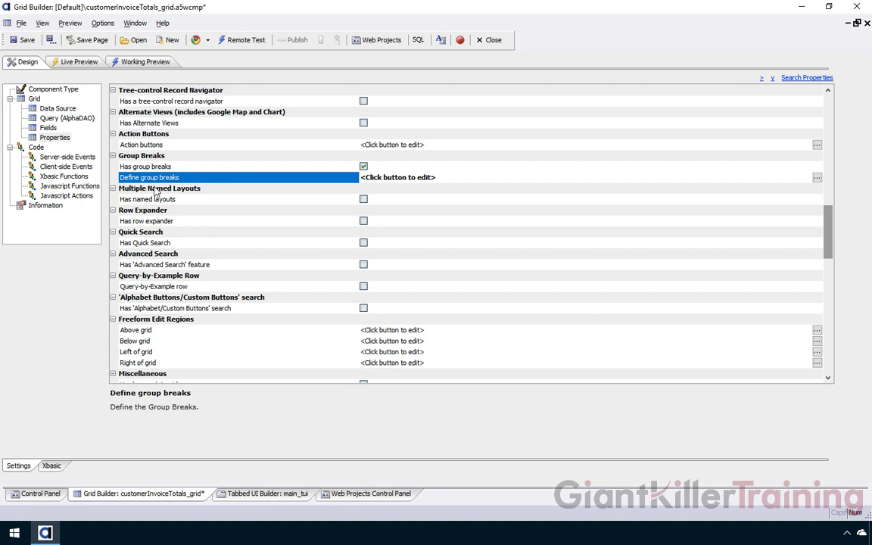
left_click(23, 41)
left_click(133, 61)
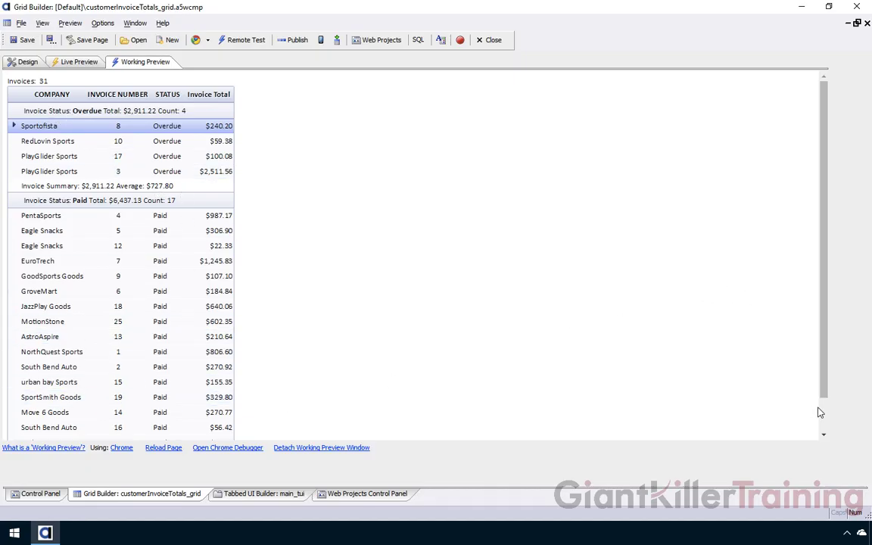
scroll(818, 412, "down", 2)
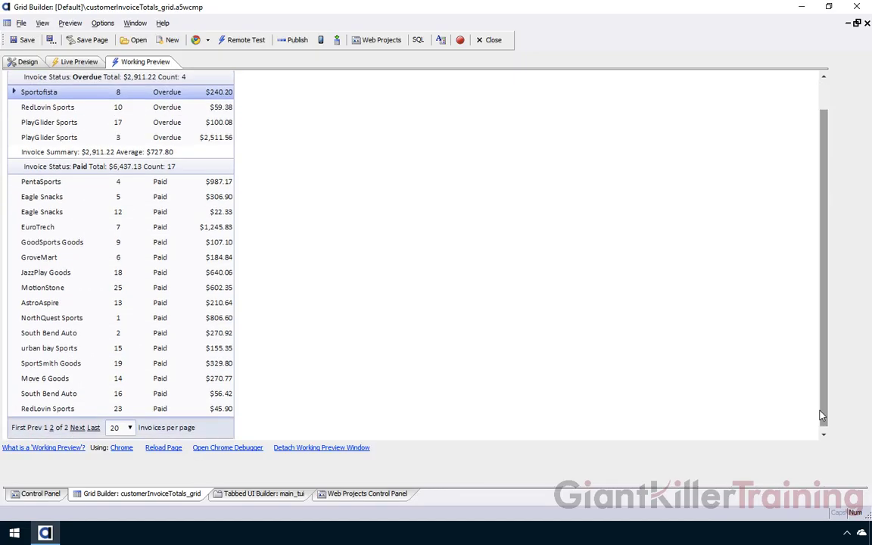
left_click(74, 424)
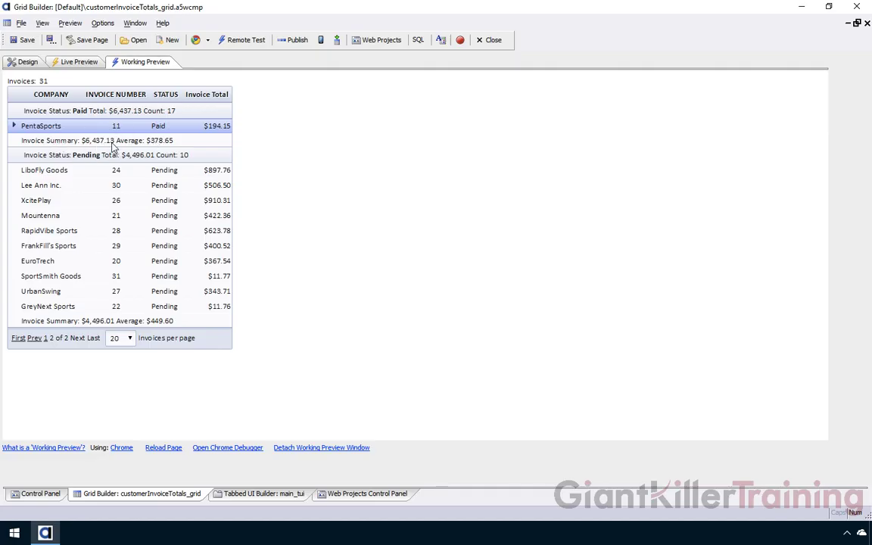
Reopen the group break definition to review the footer's row and cell tags and the syntax rules for headers and footers.
left_click(26, 63)
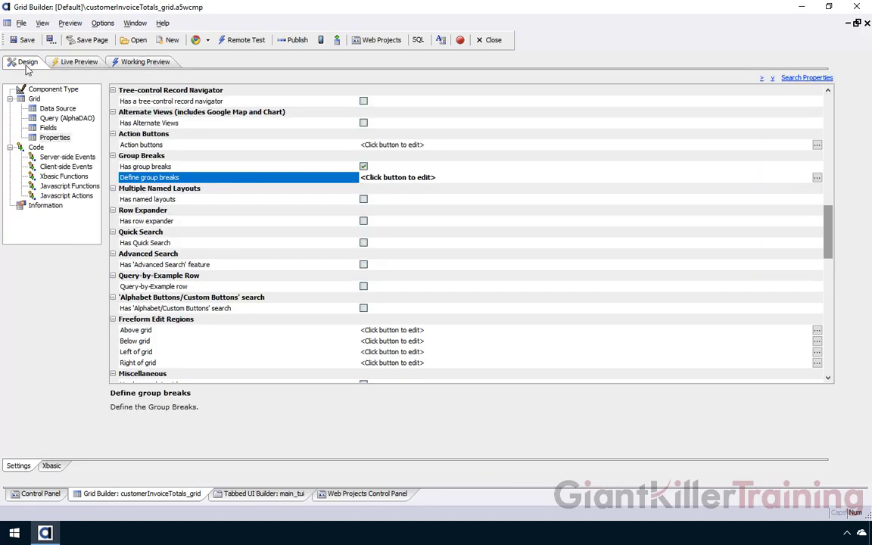
double_click(171, 179)
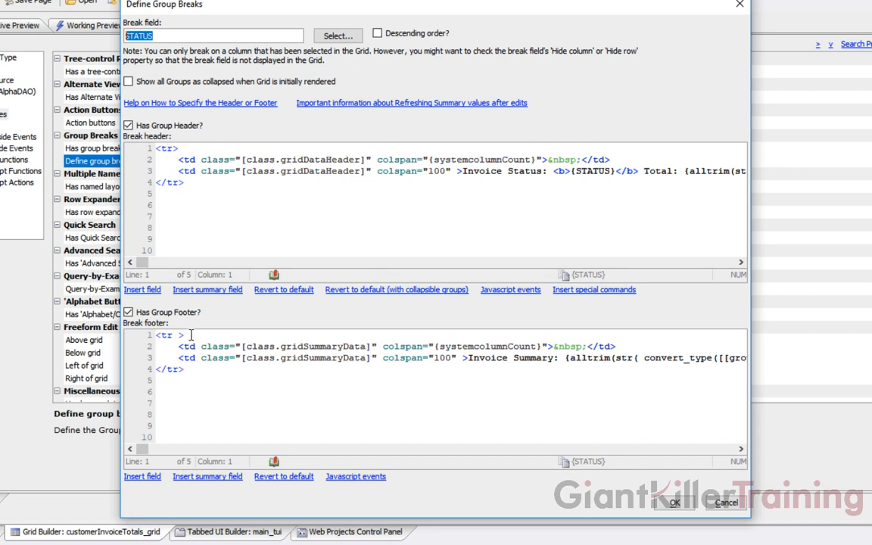
left_click_drag(191, 335, 146, 335)
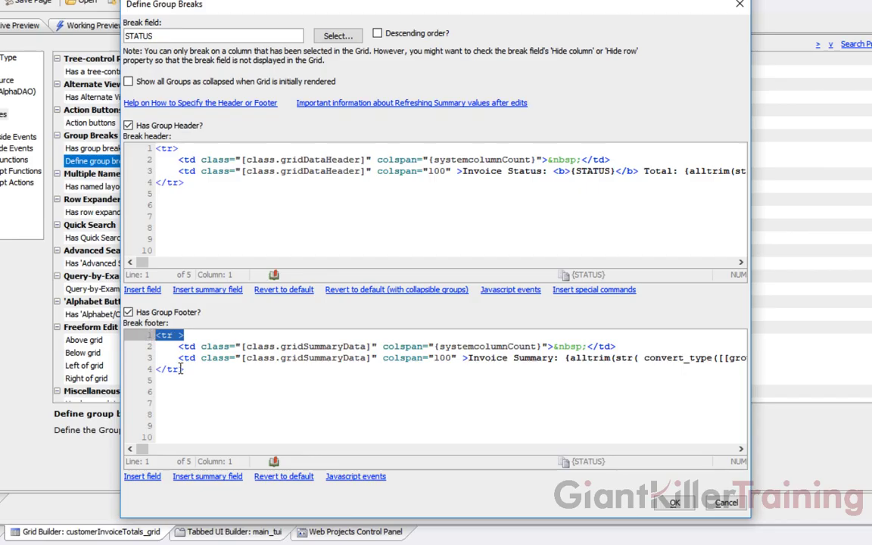
mouse_move(184, 369)
left_mouse_down()
mouse_move(150, 370)
mouse_move(180, 358)
left_mouse_up()
left_click(181, 346)
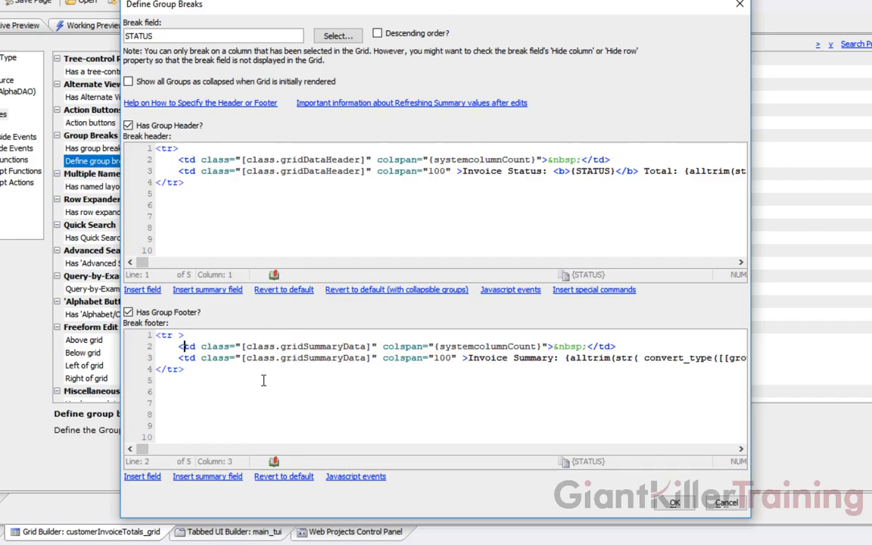
left_click(171, 102)
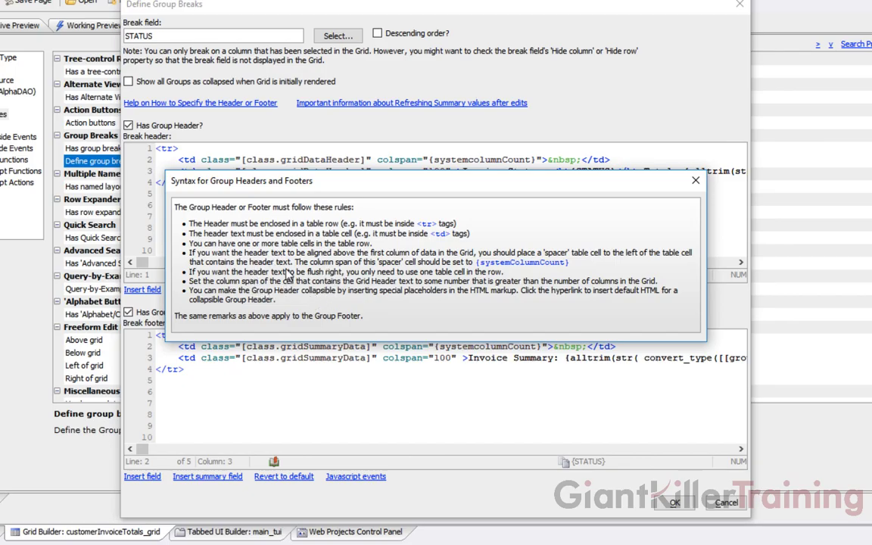
left_click(694, 181)
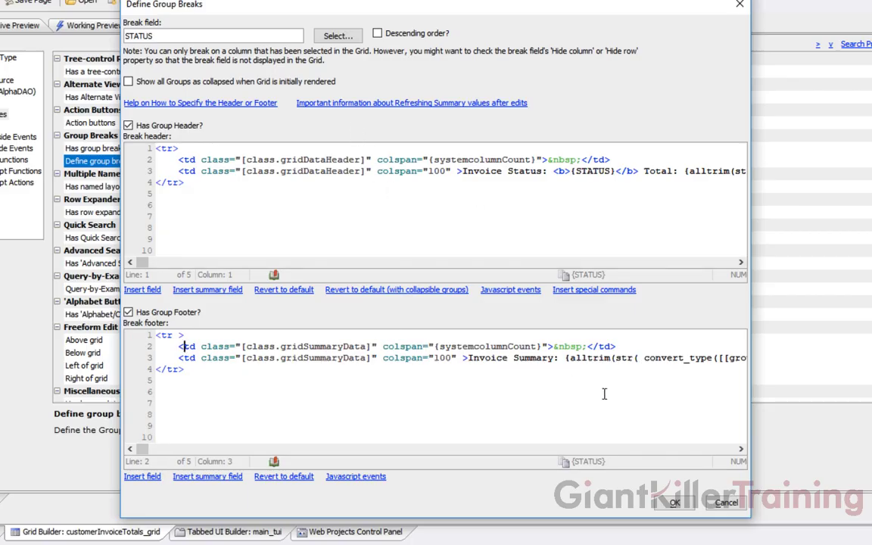
Examine the group summary placeholder for the invoice total in the break footer and read the information about refreshing summary values after edits.
left_click(604, 450)
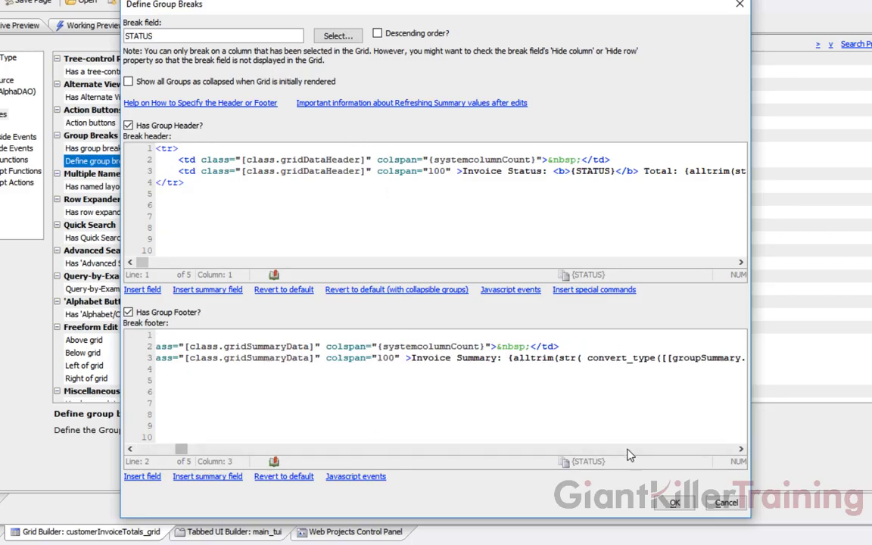
left_click(720, 451)
left_click(721, 451)
left_click(720, 451)
left_click(720, 451)
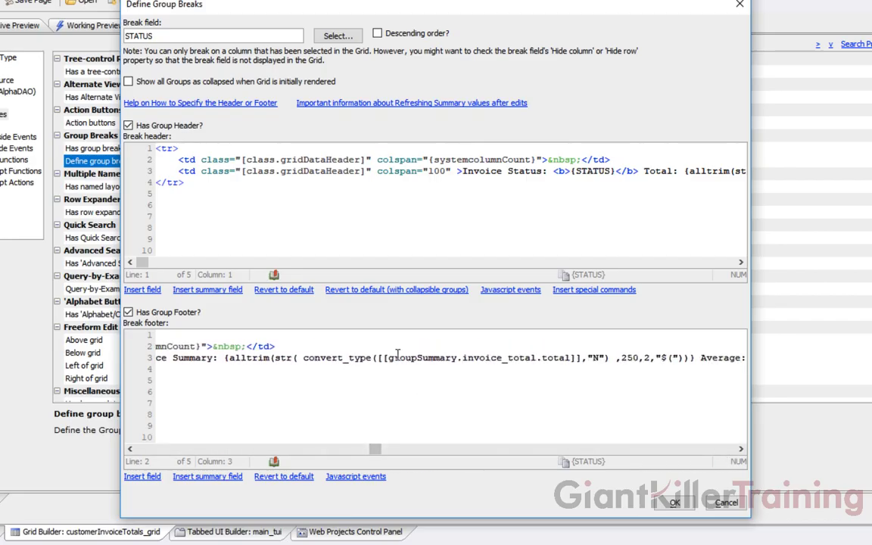
left_click_drag(380, 358, 577, 357)
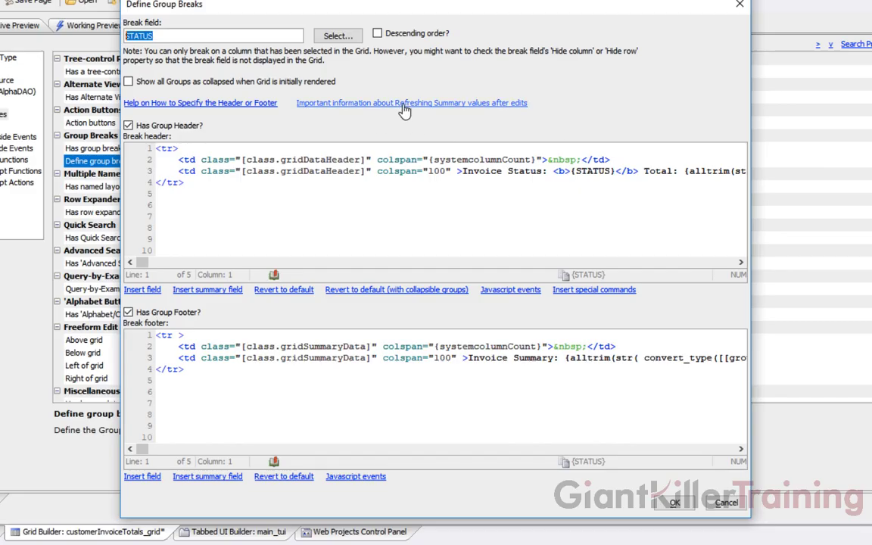
left_click(402, 105)
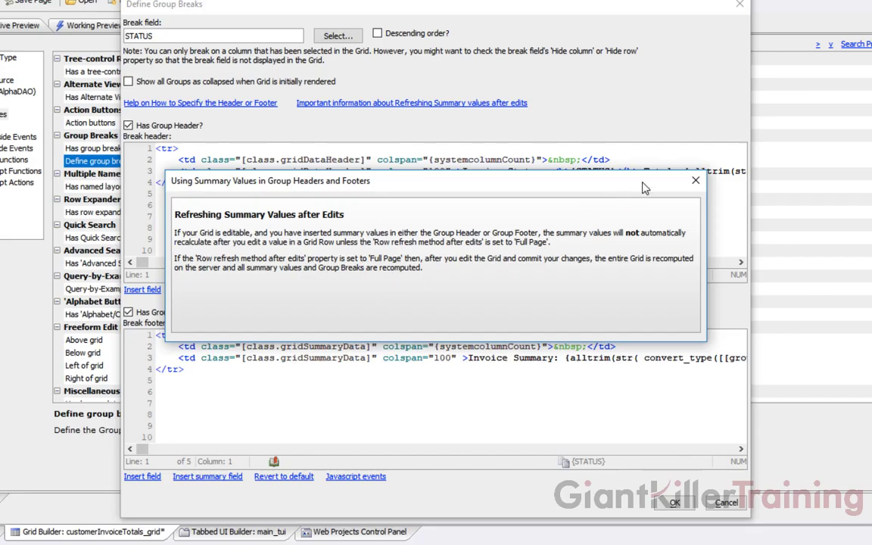
left_click(696, 182)
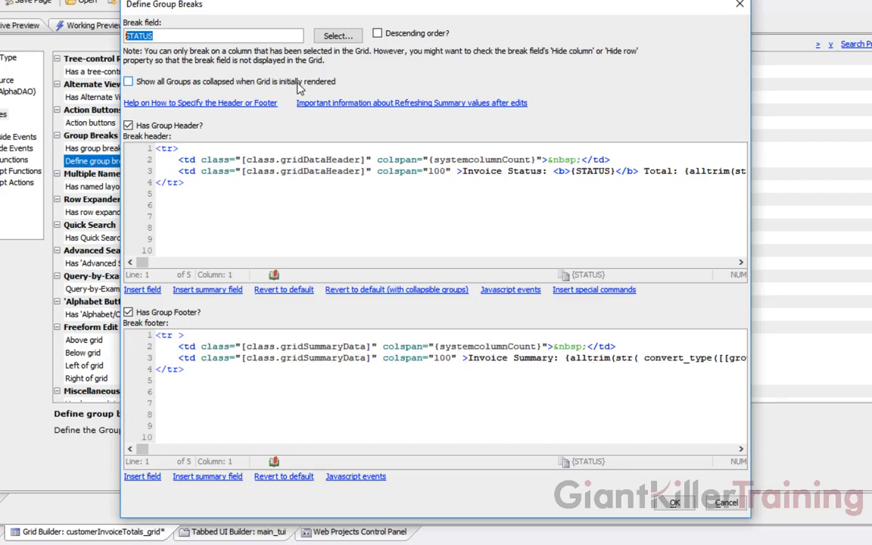
Set all groups to show collapsed when the grid first renders and insert {group.toggleVisibilityOnClick} into the opening tag of the break header's second cell.
left_click(136, 84)
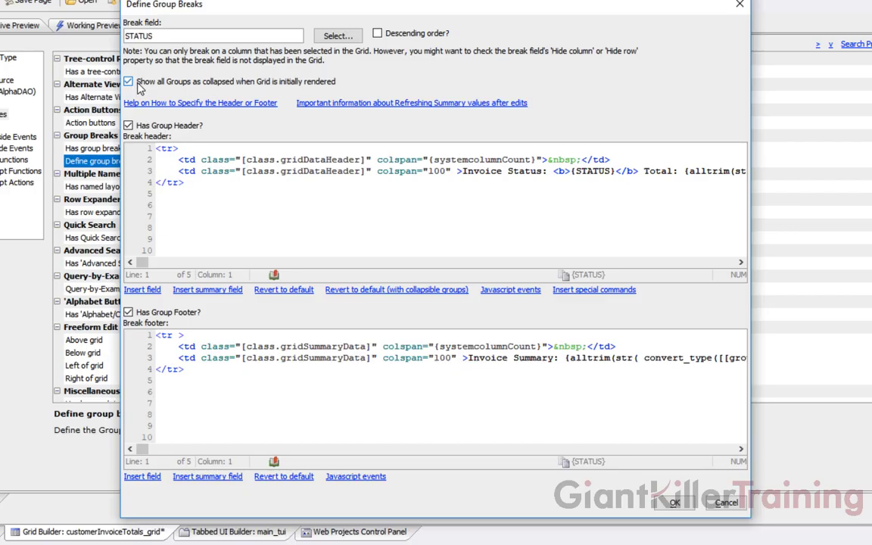
left_click(463, 171)
left_click_drag(180, 171, 459, 172)
left_click(429, 171)
left_click(457, 171)
left_click(572, 299)
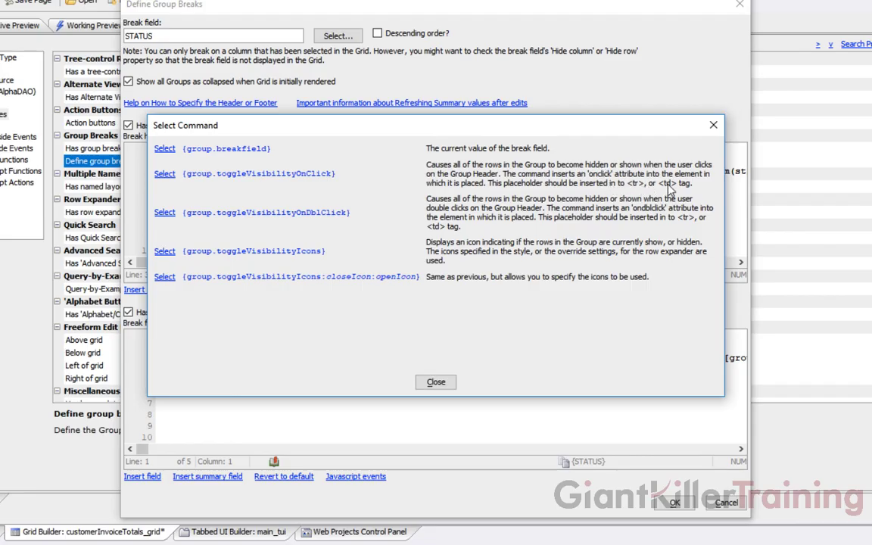
left_click(165, 175)
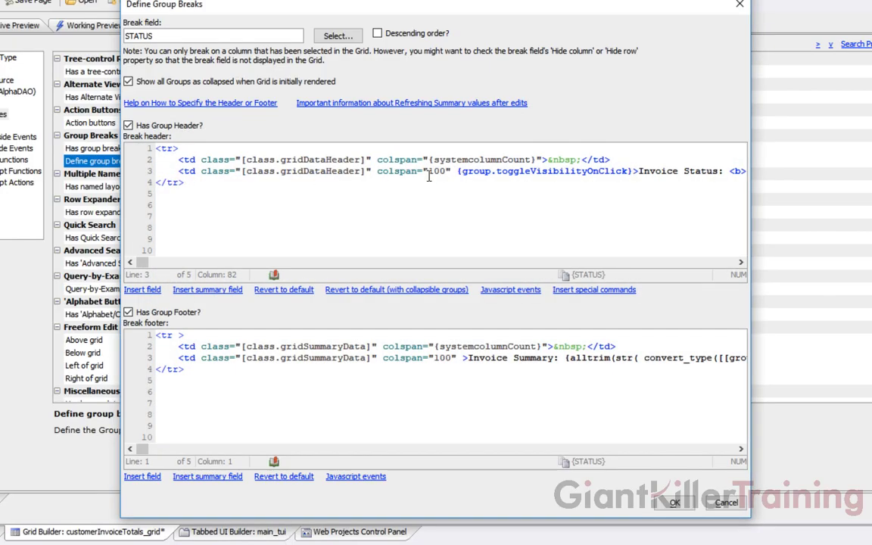
left_click(473, 171)
left_click_drag(459, 171, 632, 173)
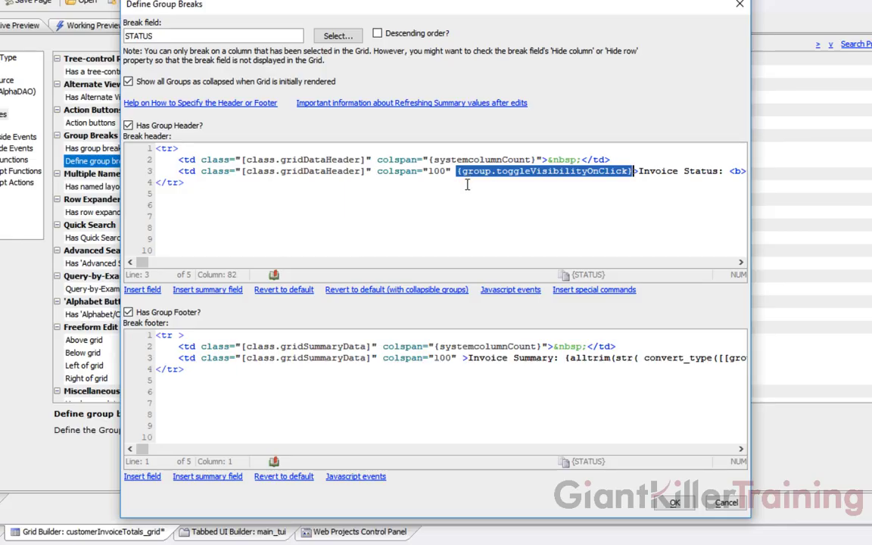
left_click(580, 185)
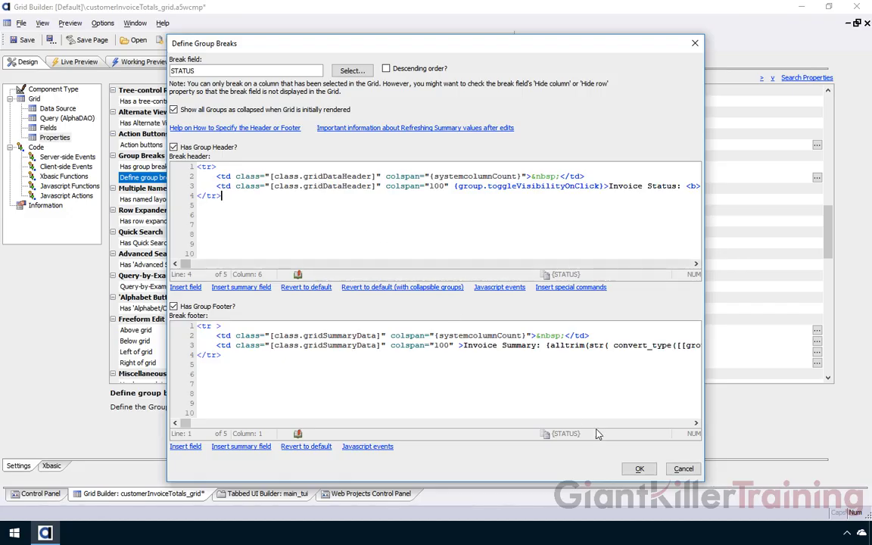
Accept the group break changes, save the grid, and test expanding and collapsing the Overdue group in the working preview.
left_click(636, 469)
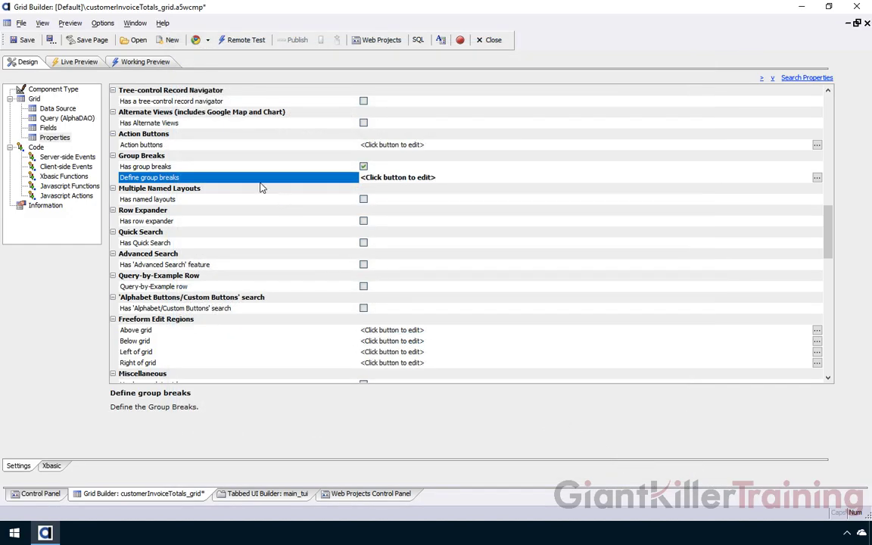
left_click(17, 38)
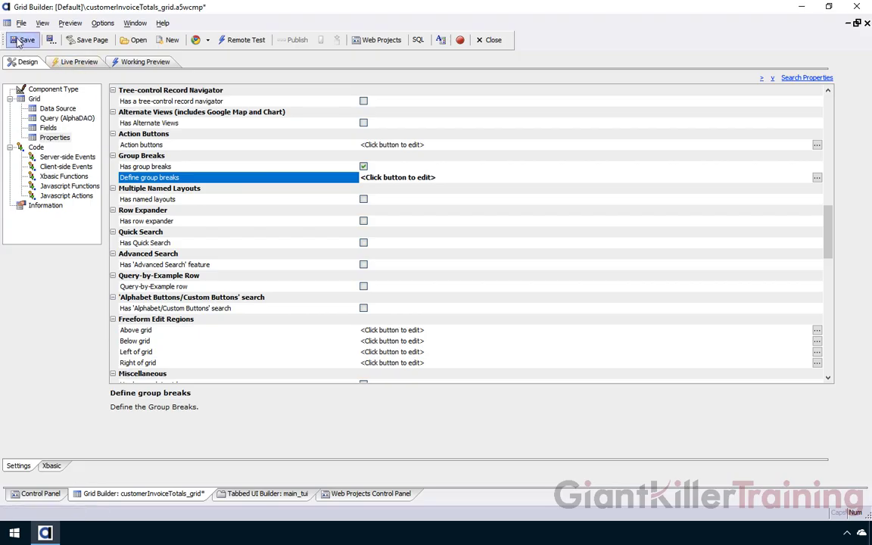
left_click(145, 62)
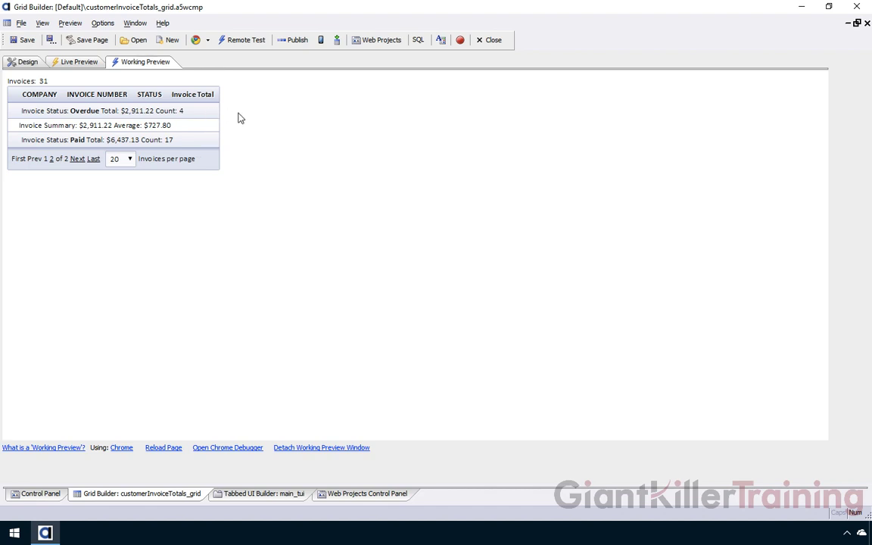
left_click(95, 111)
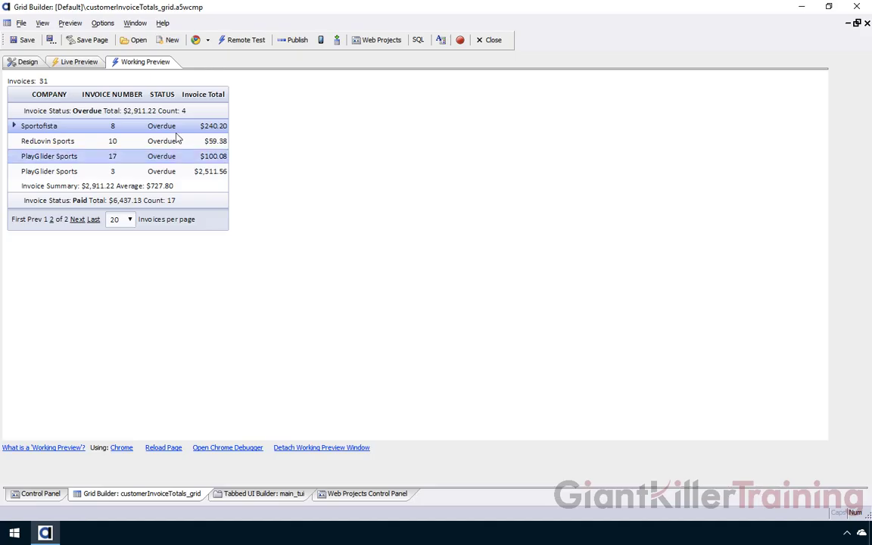
left_click(151, 112)
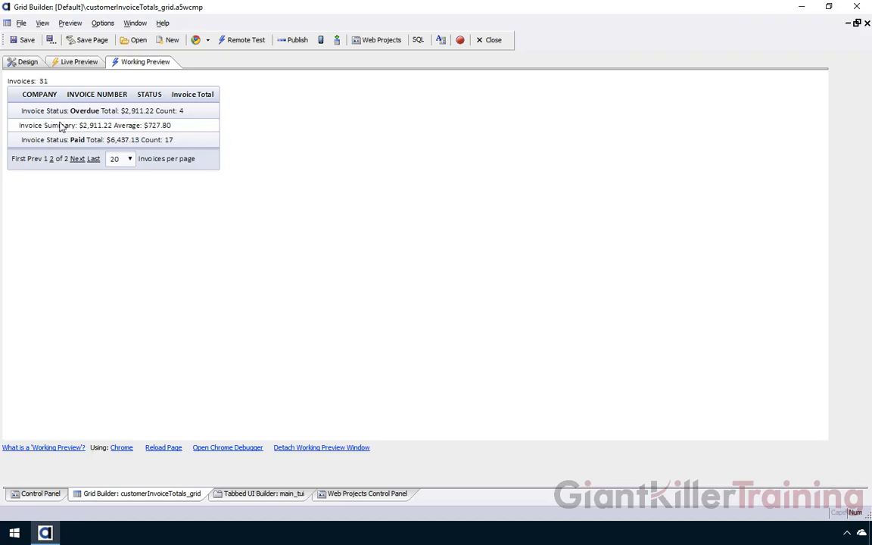
Test expanding and collapsing the Paid group, and expand the Overdue group in the working preview.
left_click(167, 144)
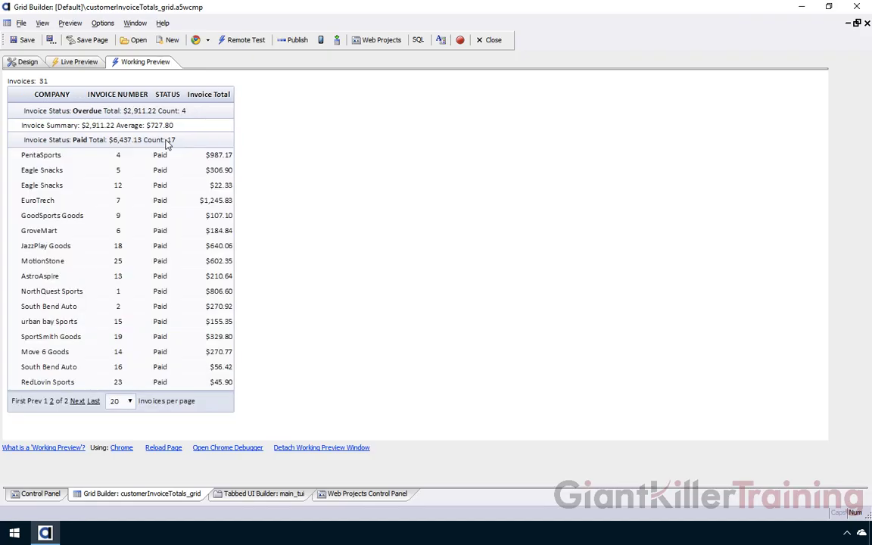
left_click(166, 142)
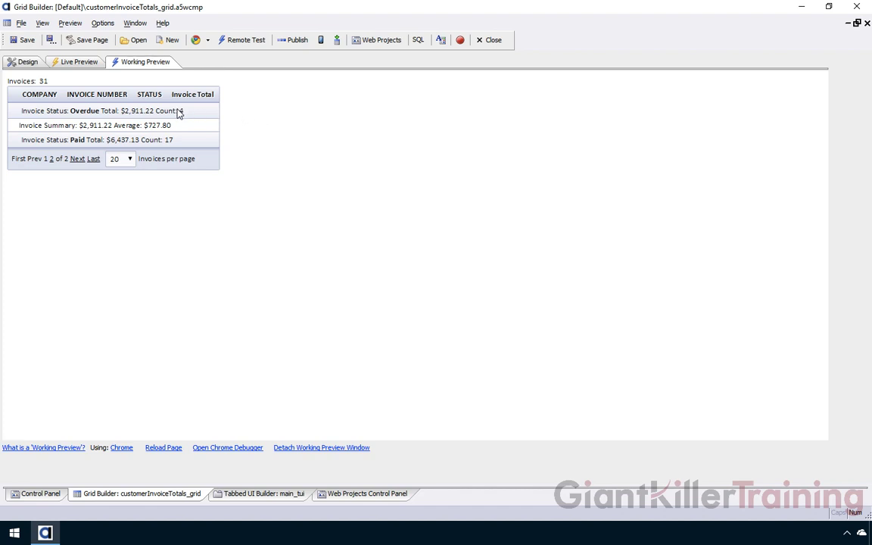
left_click(178, 113)
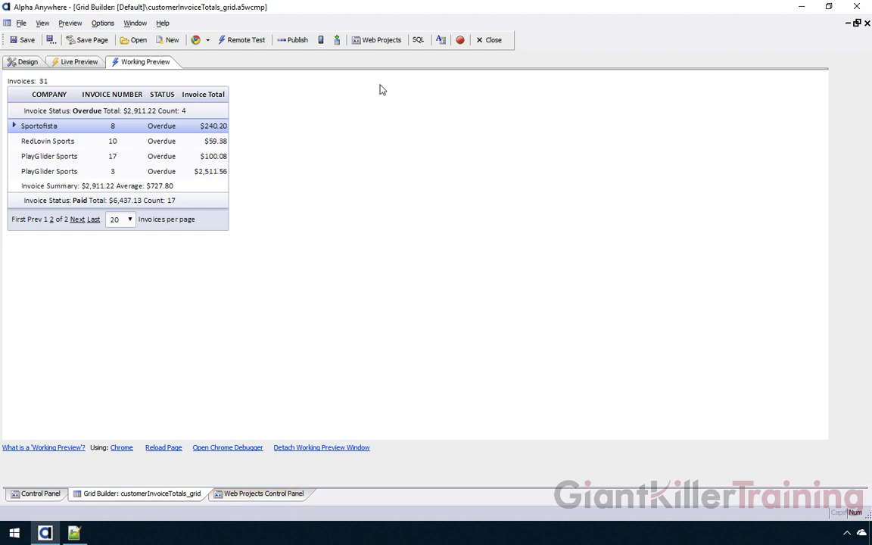
Open the customer_grid component from the web projects and view it in the working preview.
left_click(383, 40)
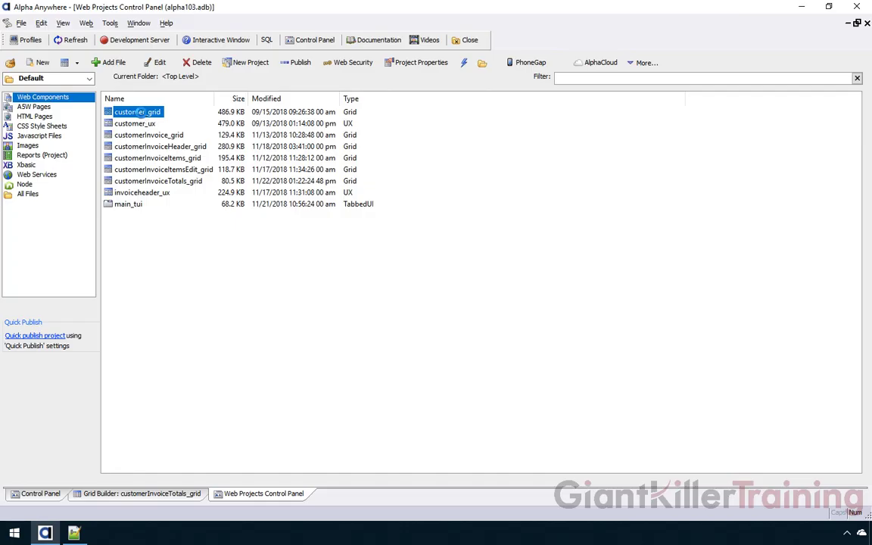
double_click(127, 111)
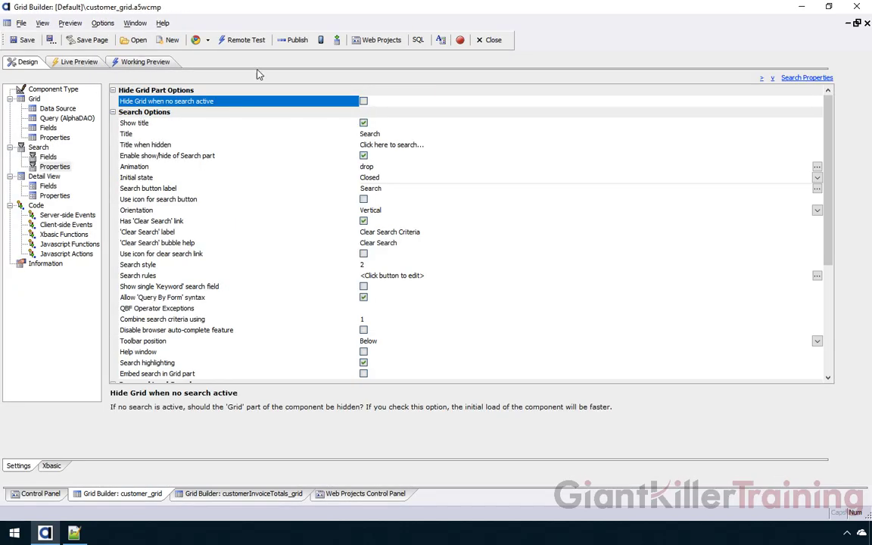
left_click(154, 65)
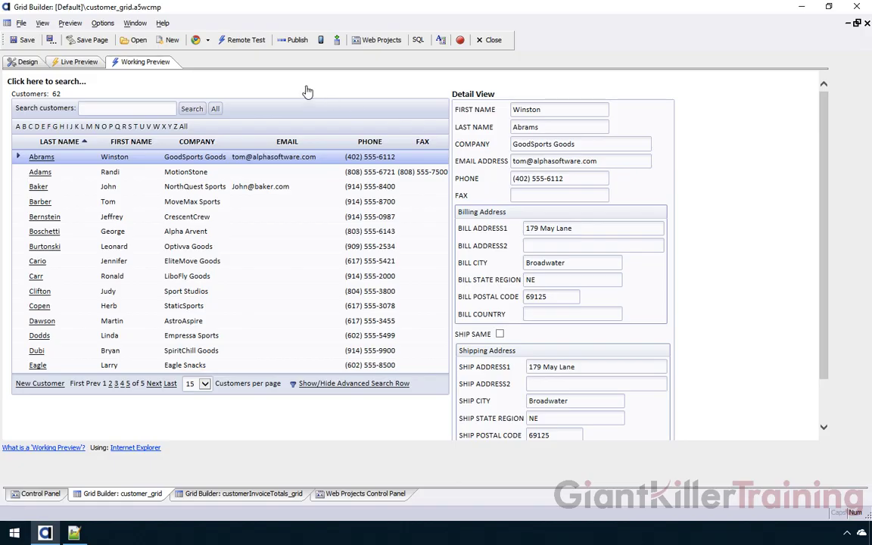
Set the Detail View window position of customer_grid to PopupWindow-Modal.
left_click(28, 62)
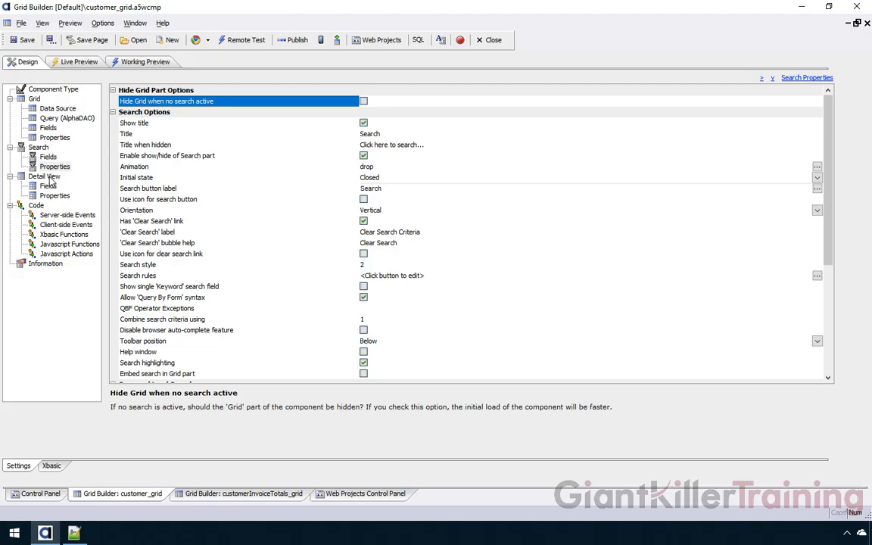
left_click(59, 196)
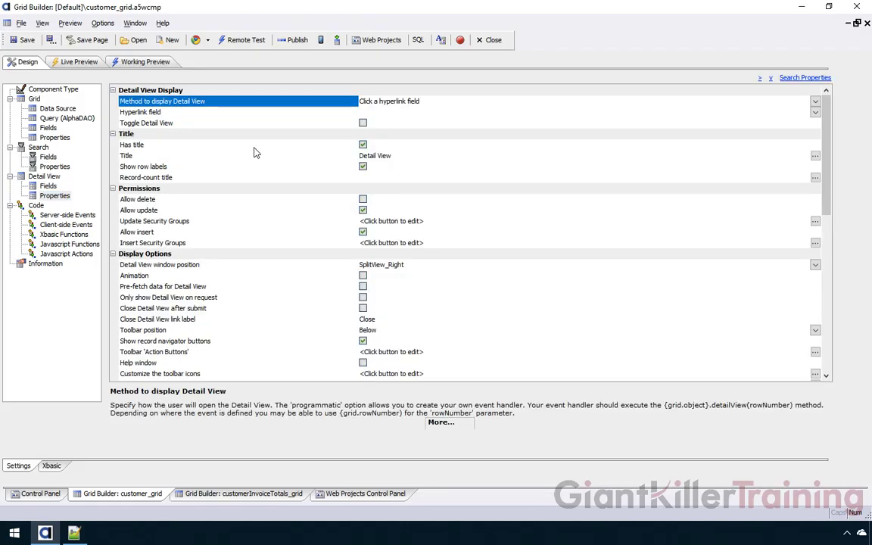
left_click(211, 269)
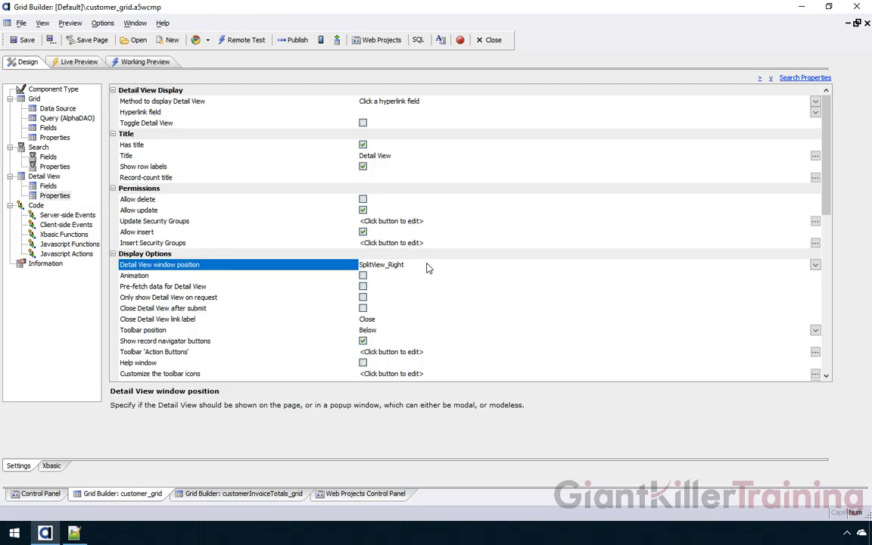
left_click(815, 265)
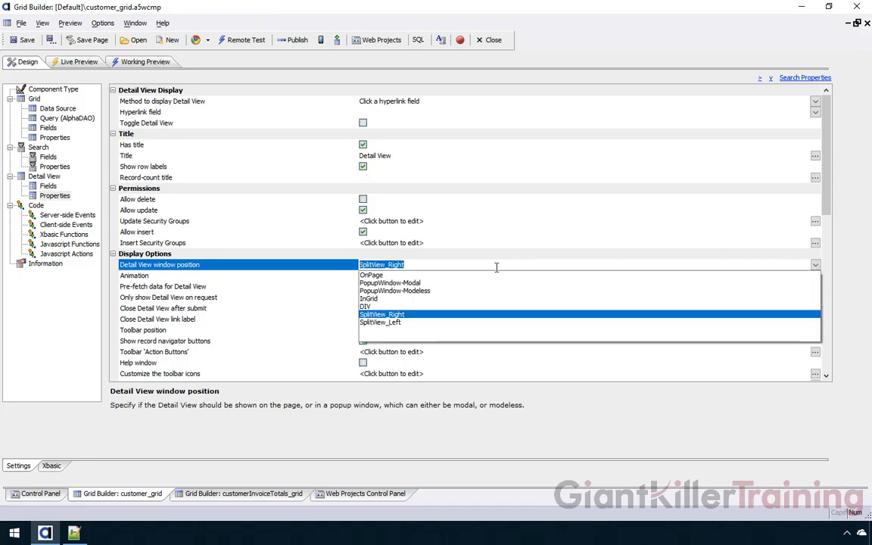
left_click(394, 284)
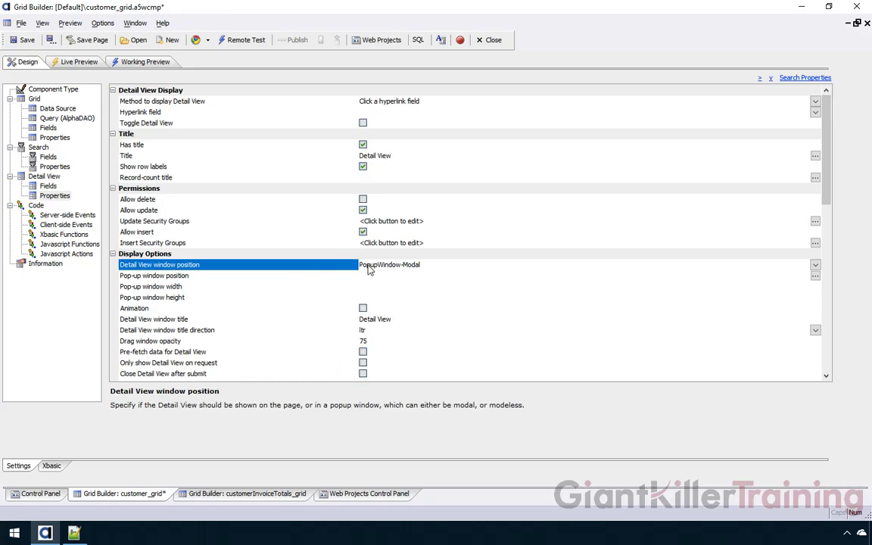
Enable showing the Detail View only on request and closing it after submit.
left_click(244, 362)
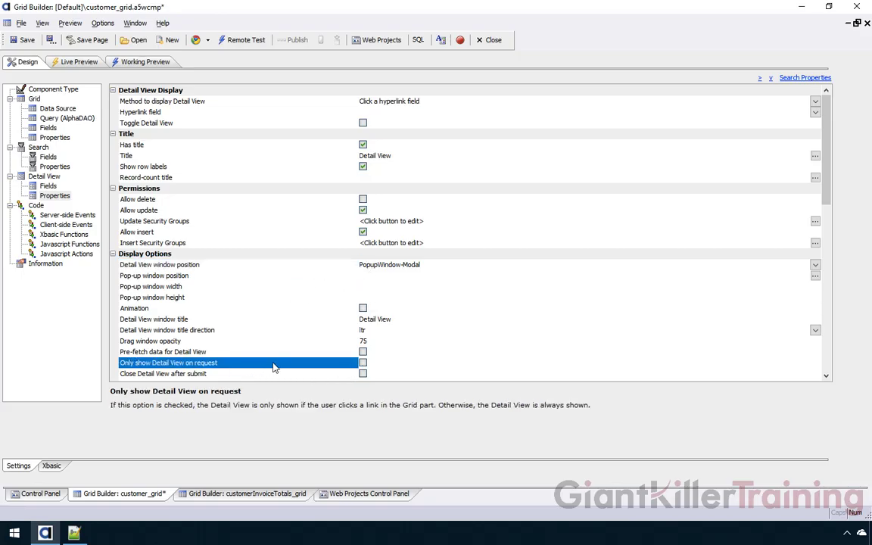
left_click(363, 363)
left_click(274, 374)
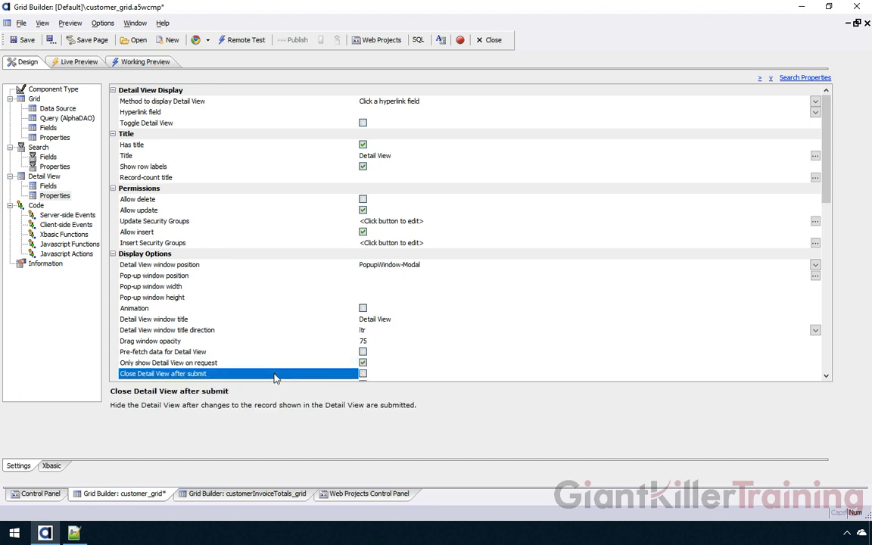
left_click(363, 374)
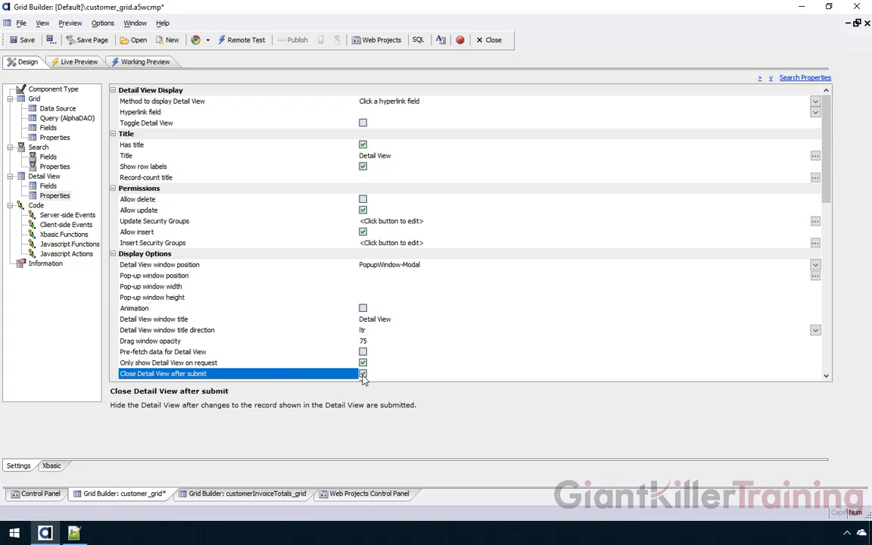
Save customer_grid and test opening and closing a customer's Detail View pop-up in the working preview.
left_click(28, 42)
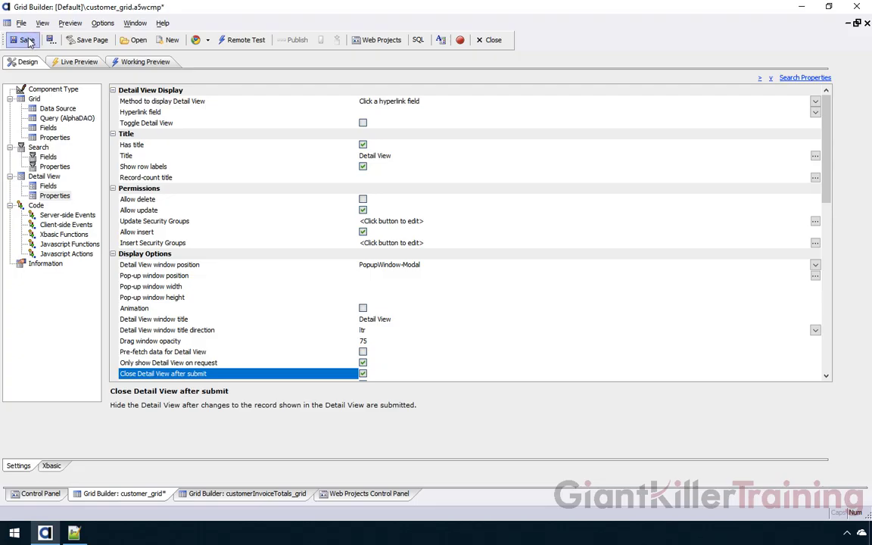
left_click(136, 62)
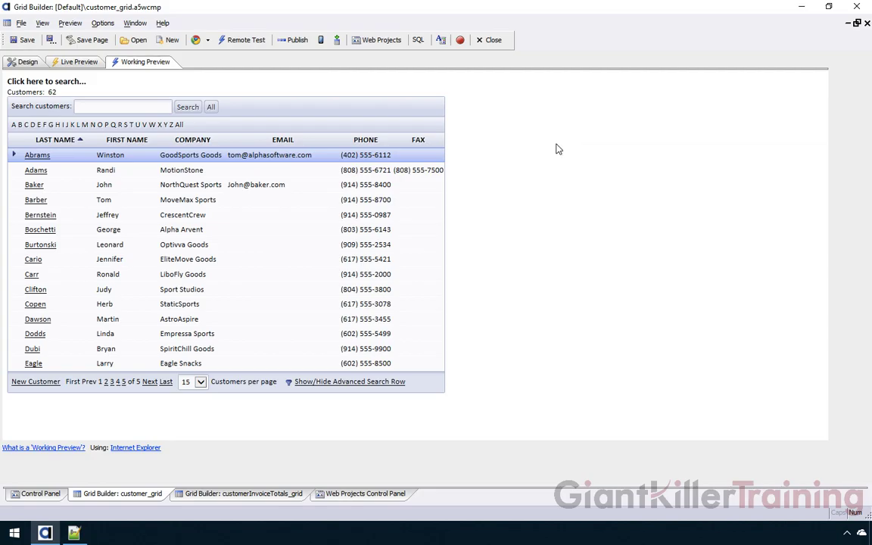
left_click(35, 170)
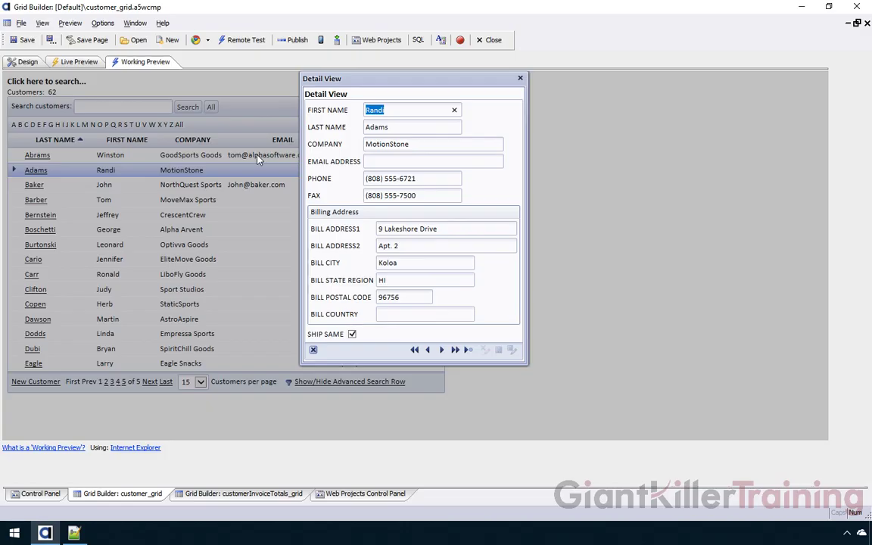
left_click(520, 79)
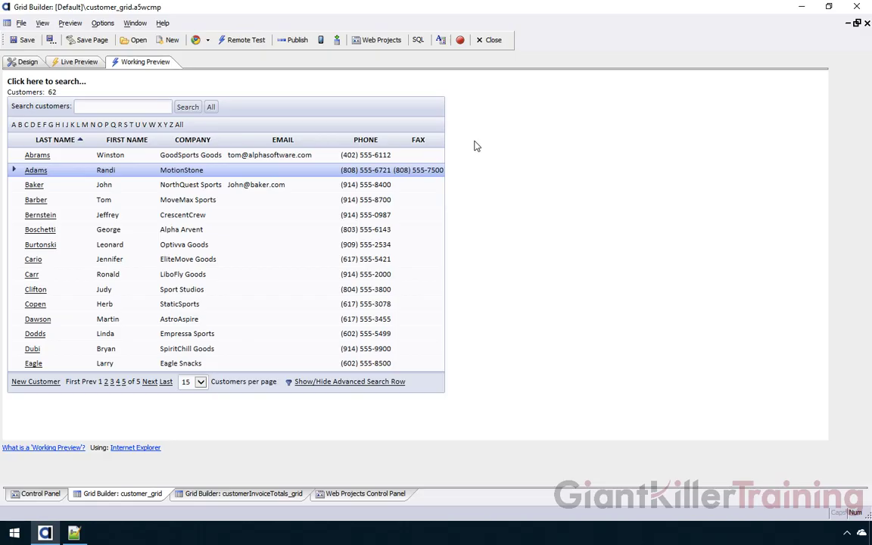
Check the grid's available fields, connect the query to its database, and refresh the field list for the Customer table.
left_click(23, 66)
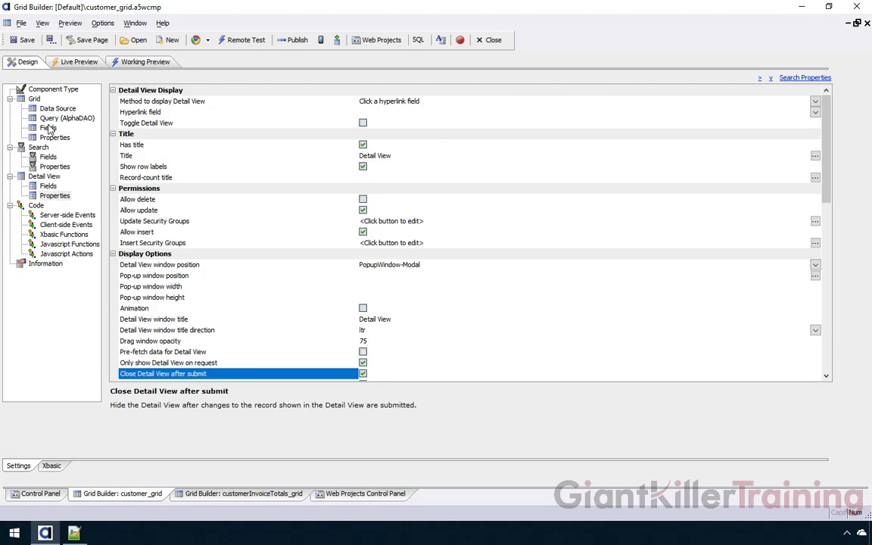
left_click(47, 128)
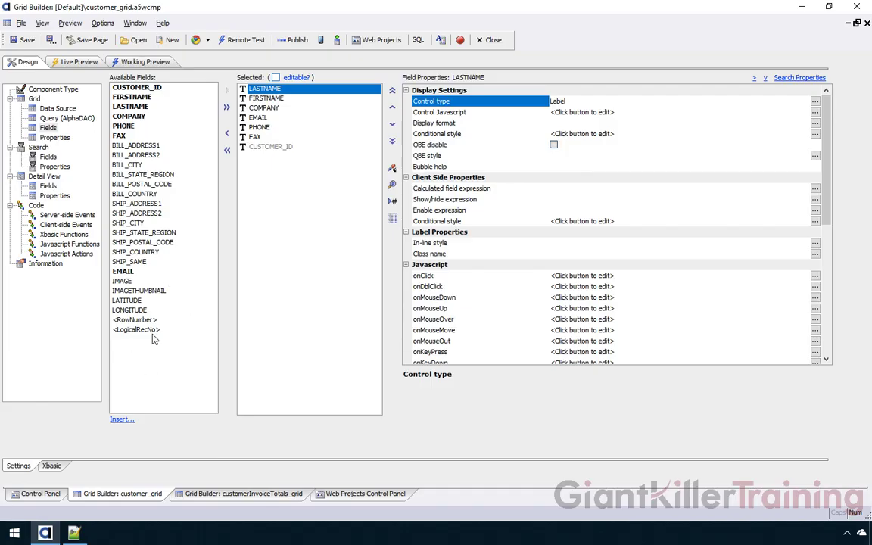
left_click(67, 119)
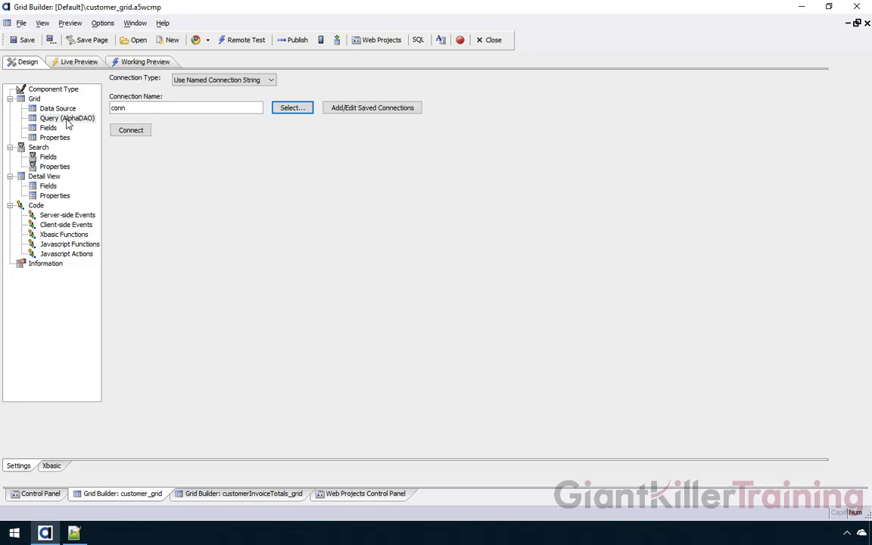
left_click(141, 129)
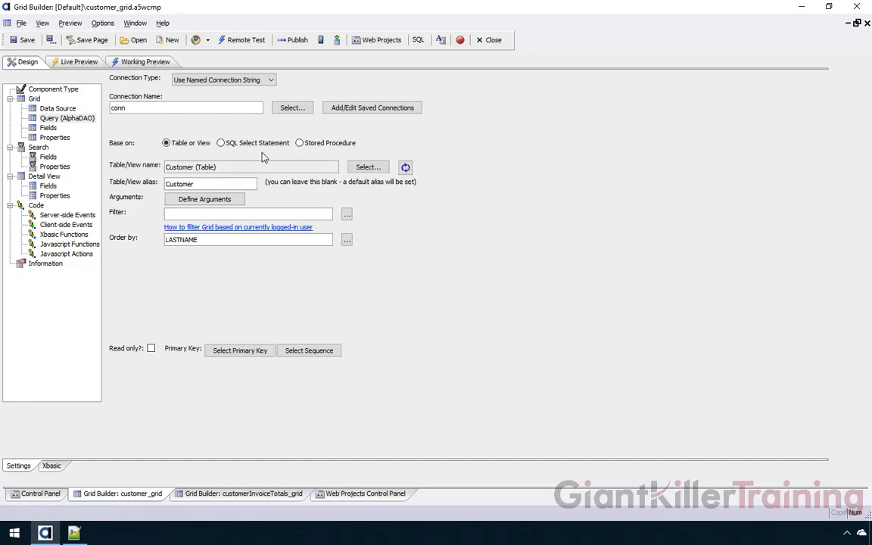
left_click(406, 168)
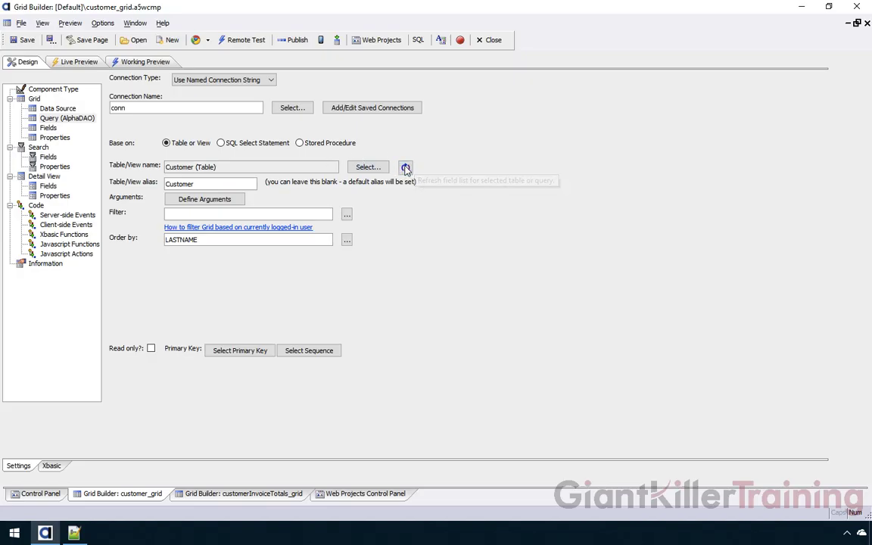
left_click(406, 168)
Add salesMTD, salesYTD, overallKPI, purchasingKPI and reorderKPI after CUSTOMER_ID in the grid's selected fields, and preview the saved grid.
left_click(48, 128)
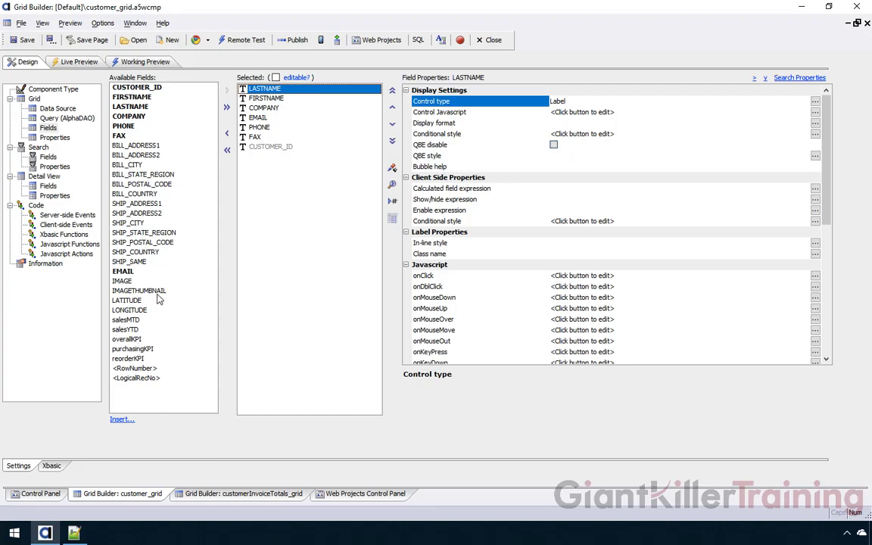
left_click(259, 149)
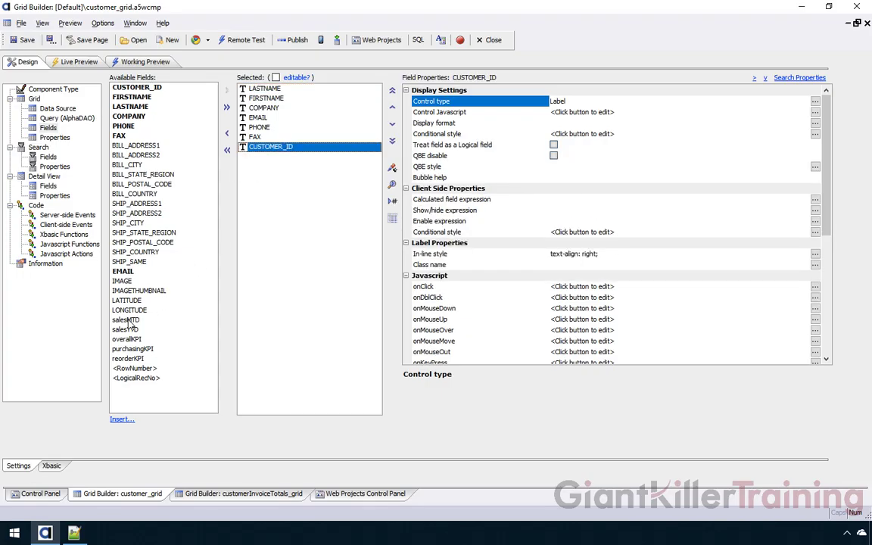
left_click_drag(129, 324, 131, 364)
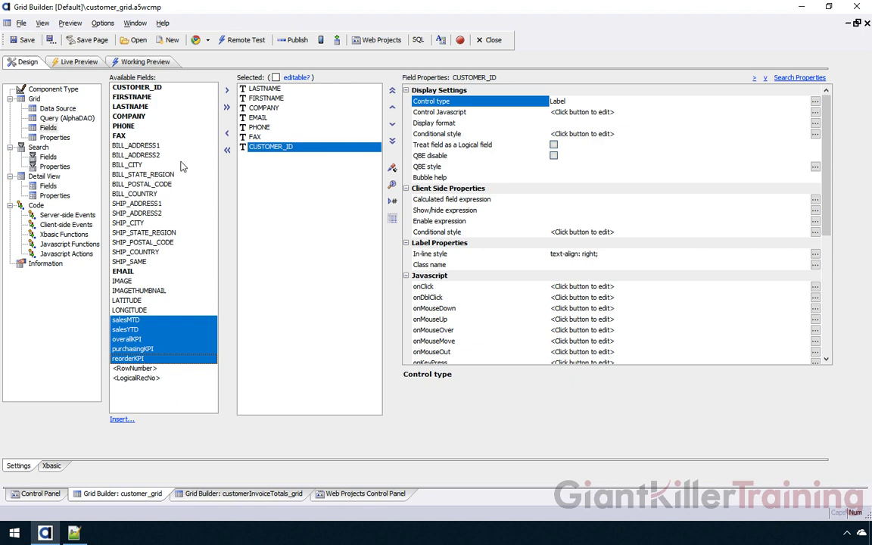
left_click(227, 92)
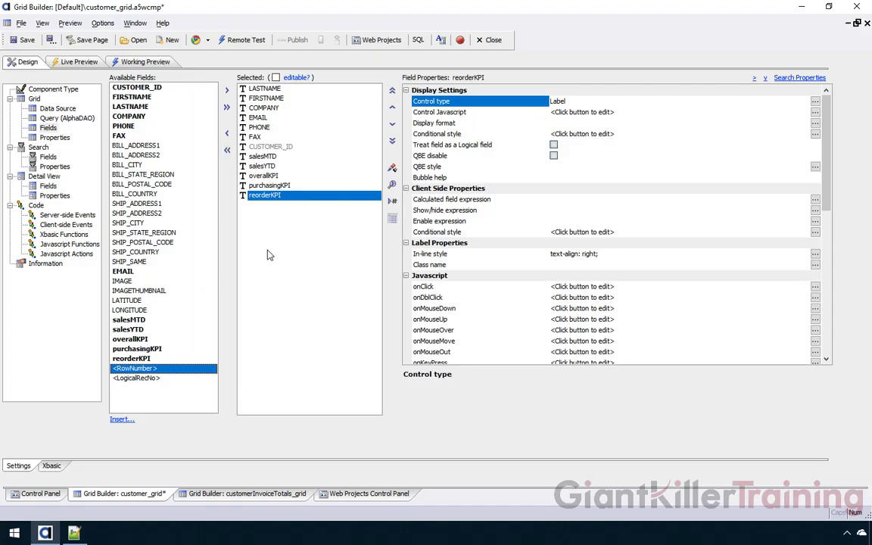
left_click(25, 41)
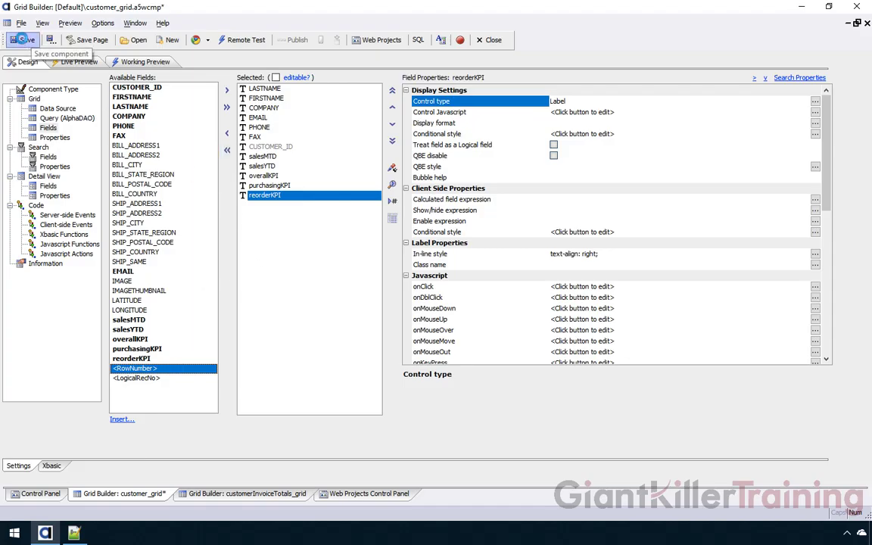
left_click(144, 65)
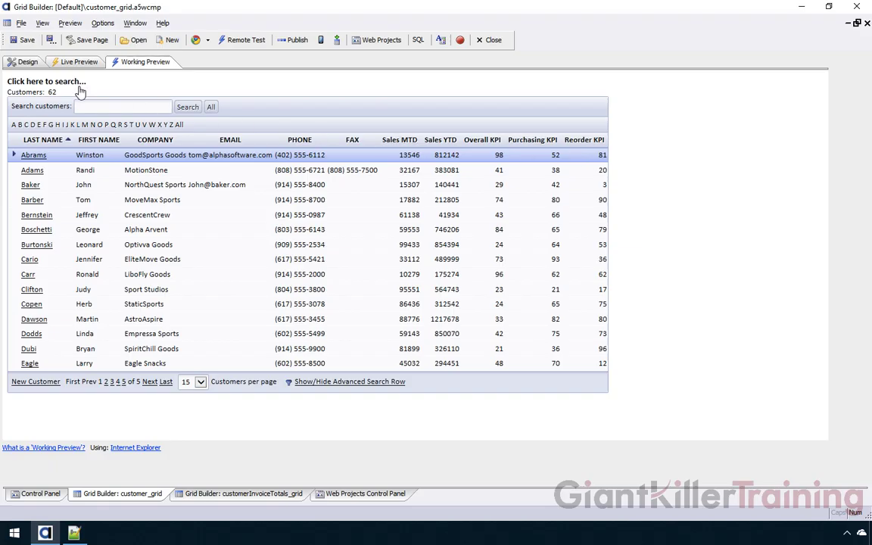
Set the salesMTD field's display format to the pre-defined $123,456.78 format with 2 decimals.
left_click(33, 64)
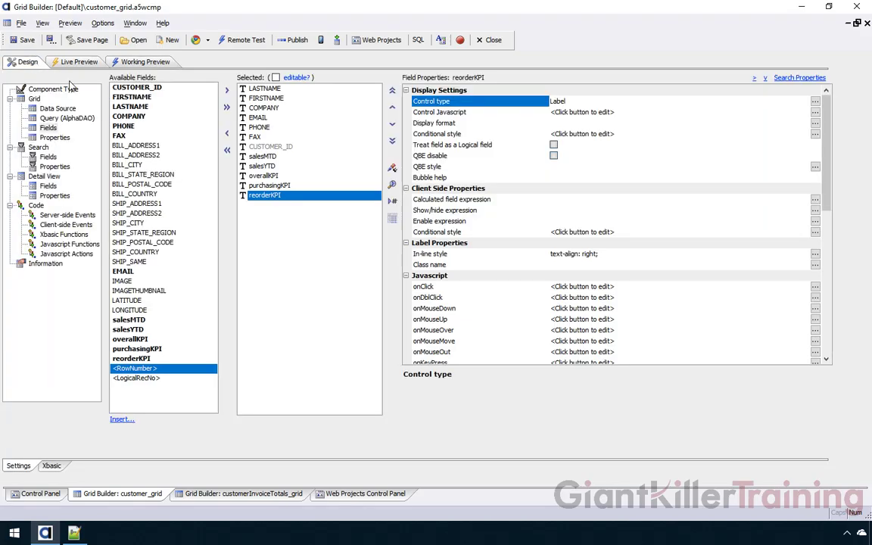
left_click(261, 156)
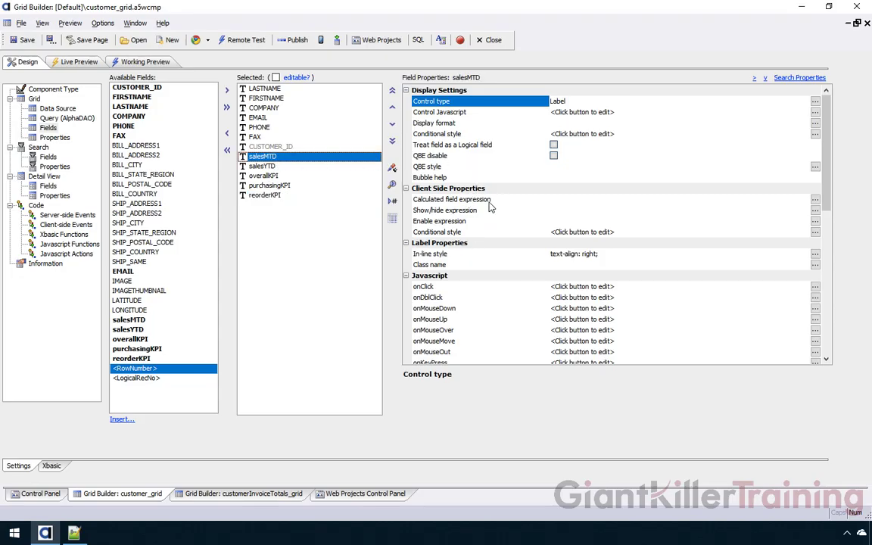
left_click(470, 123)
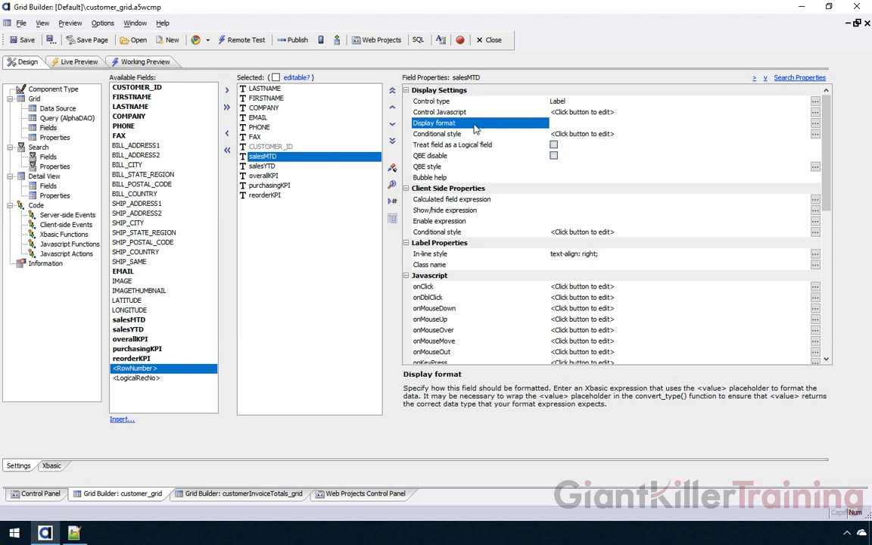
left_click(816, 123)
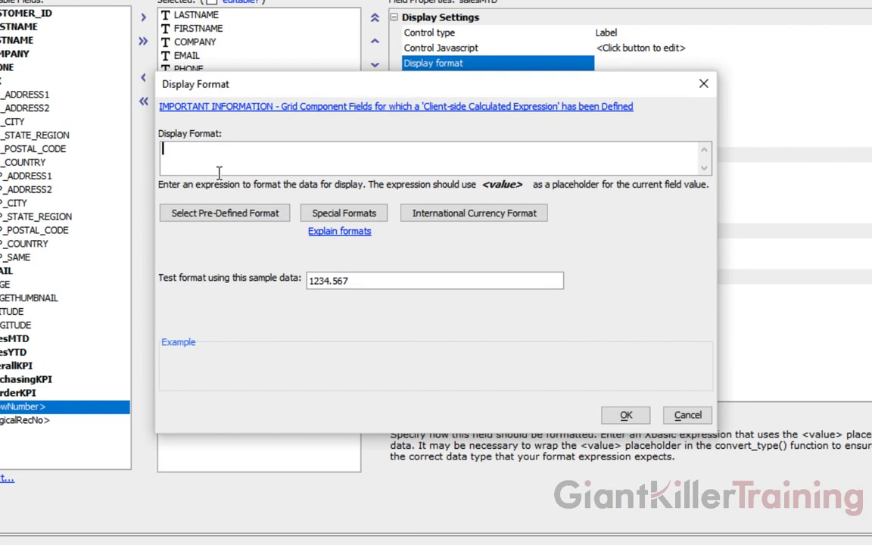
left_click(244, 215)
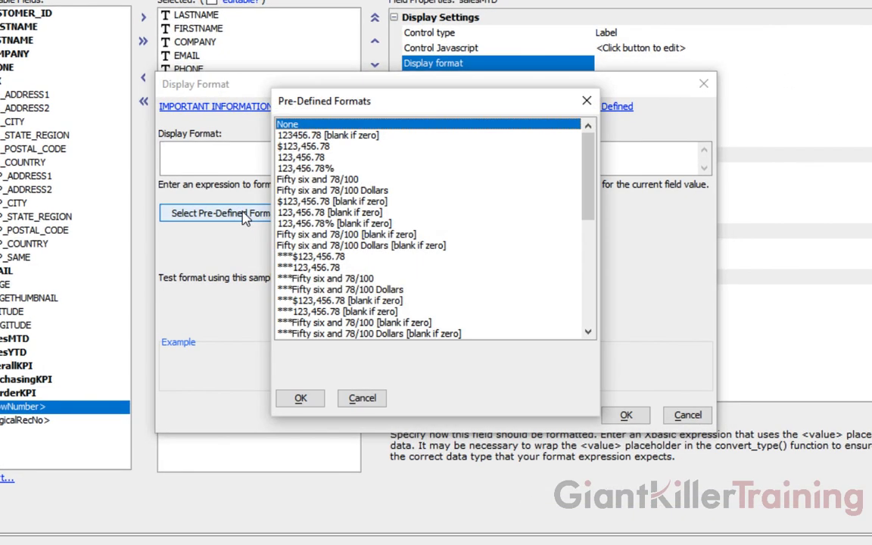
left_click(313, 148)
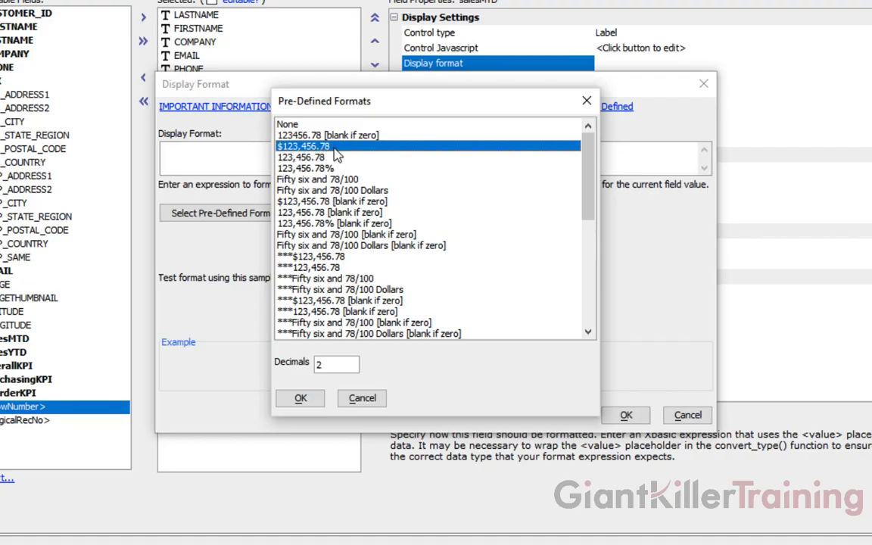
left_click(301, 399)
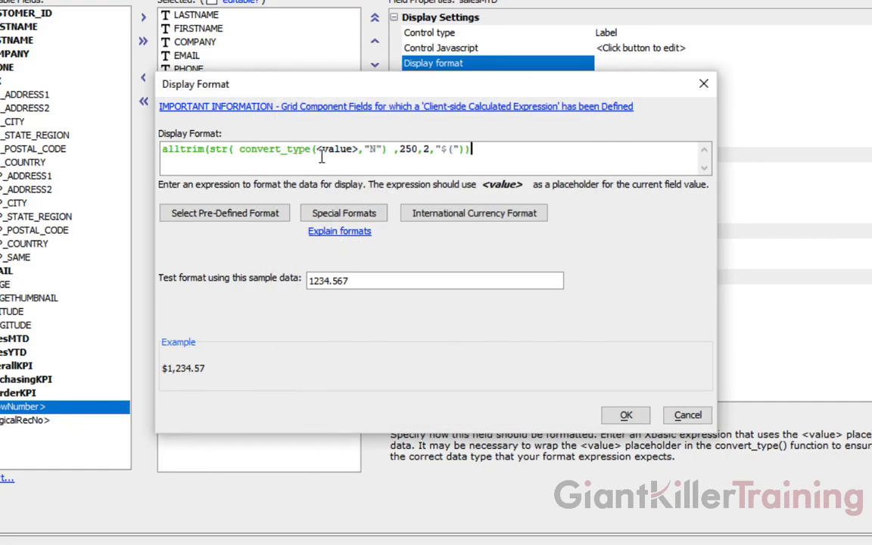
left_click(626, 415)
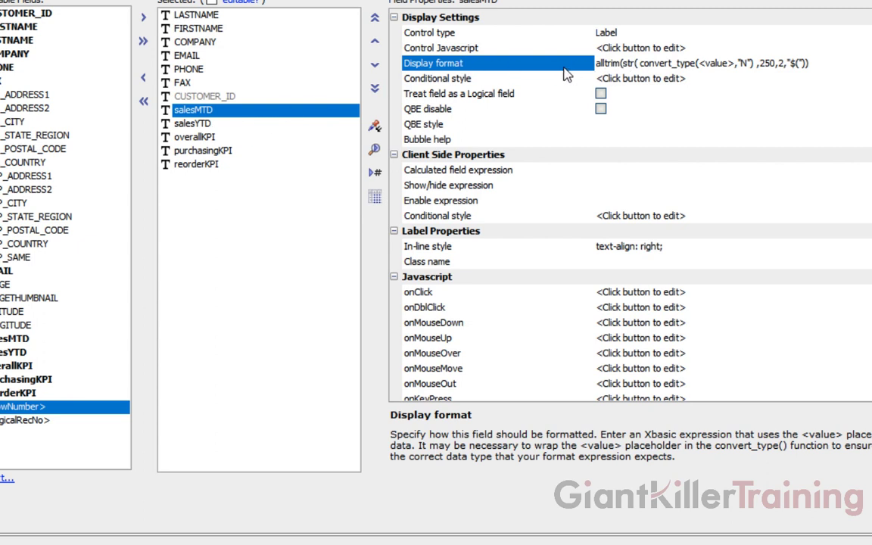
Copy the salesMTD display format to salesYTD using Set Multiple Properties, and check the salesYTD field's properties.
left_click(375, 126)
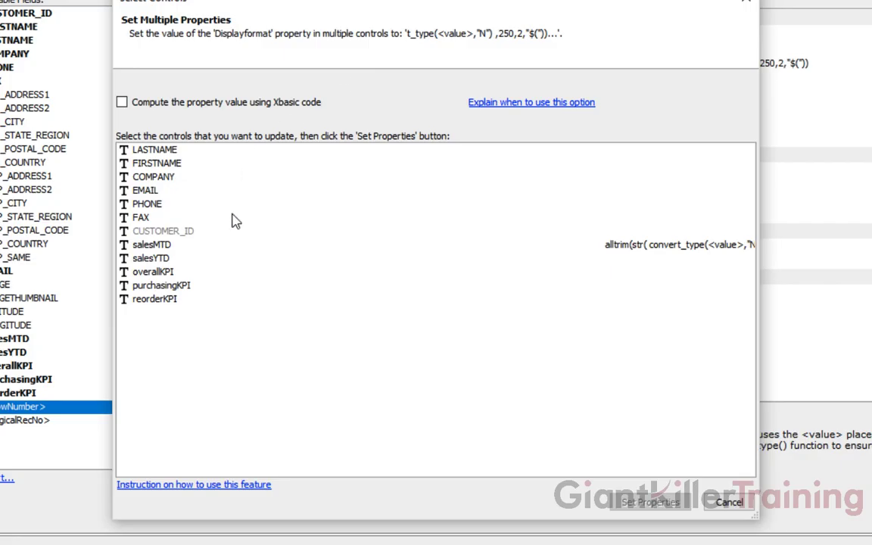
left_click(159, 261)
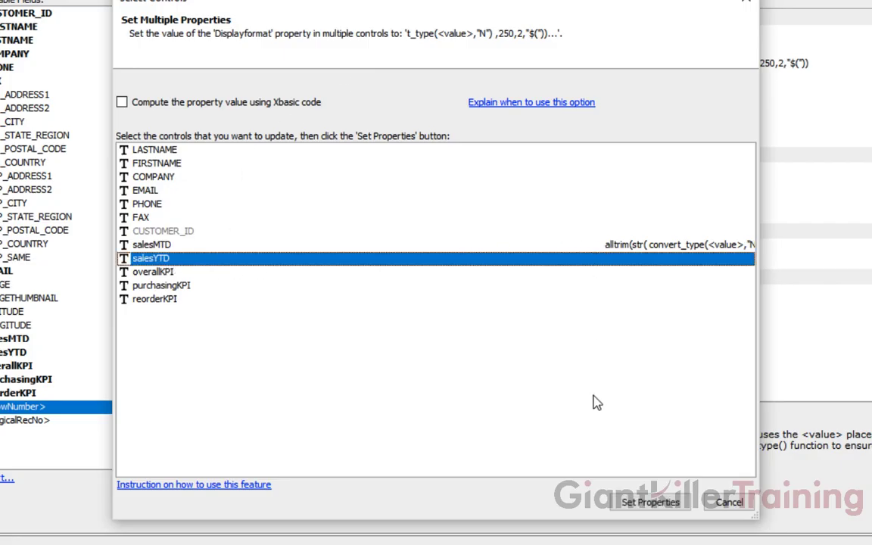
left_click(653, 503)
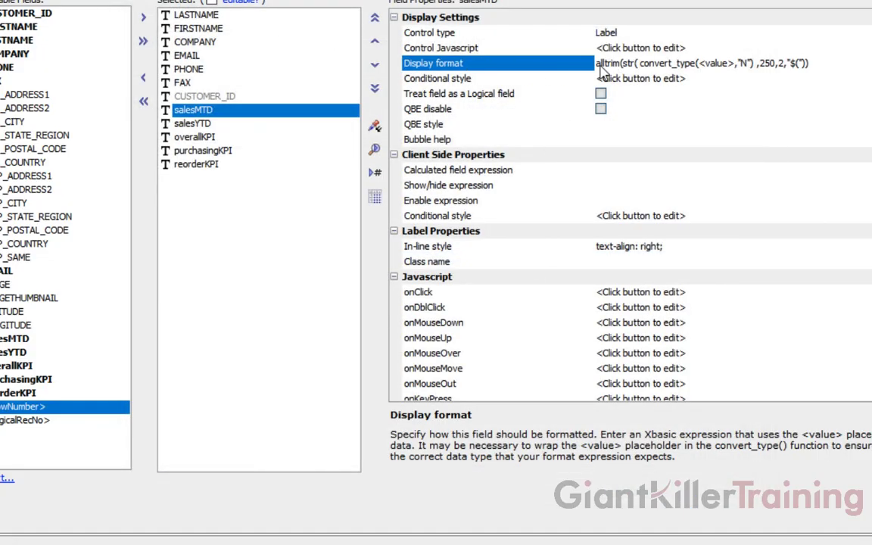
left_click(234, 126)
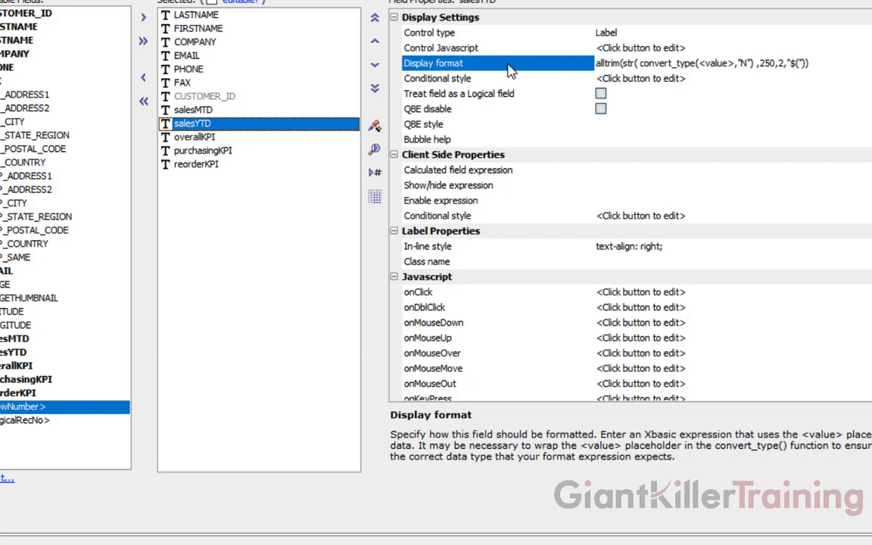
Set the text alignment in the overallKPI field's label in-line style to center.
left_click(256, 138)
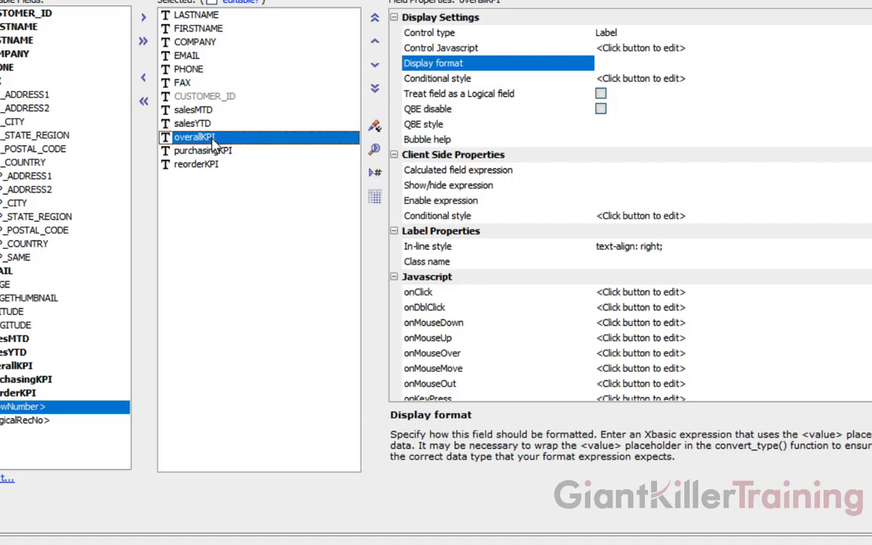
left_click(485, 248)
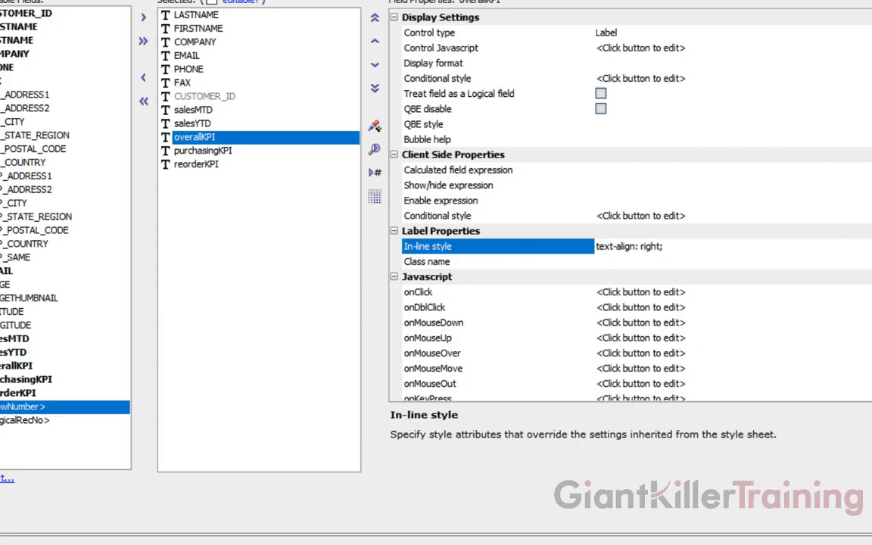
left_click(791, 242)
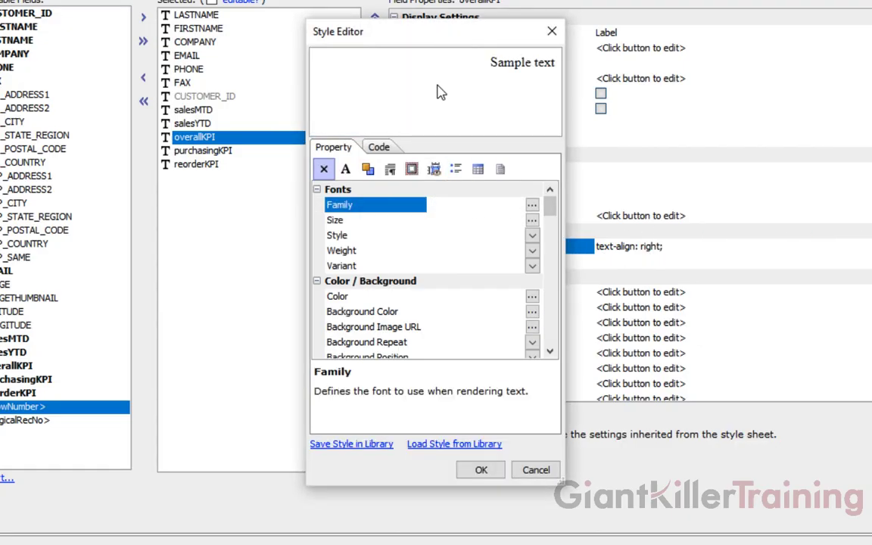
left_click_drag(552, 206, 556, 224)
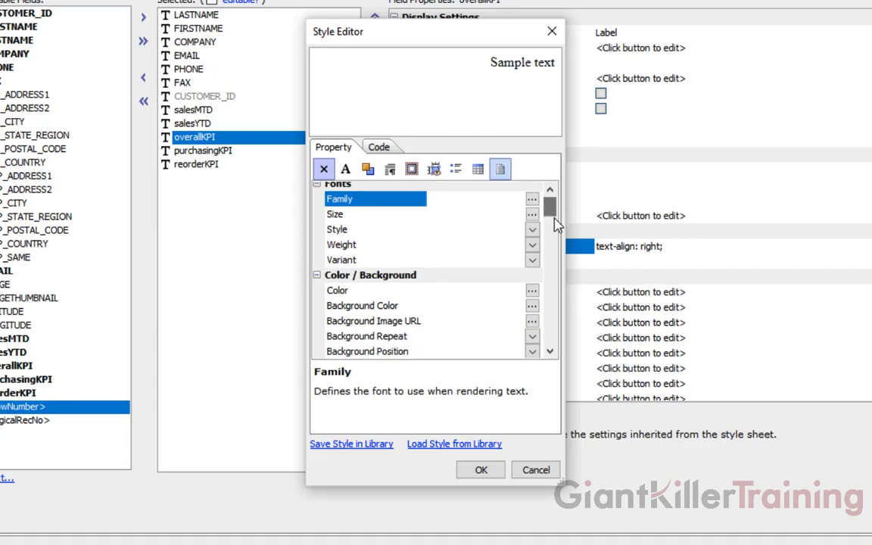
left_click(557, 224)
left_click(424, 266)
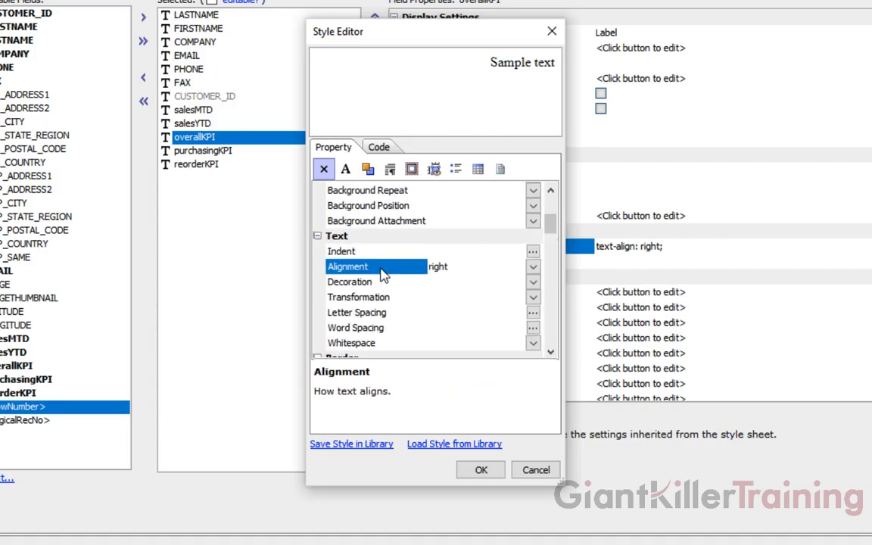
left_click(534, 268)
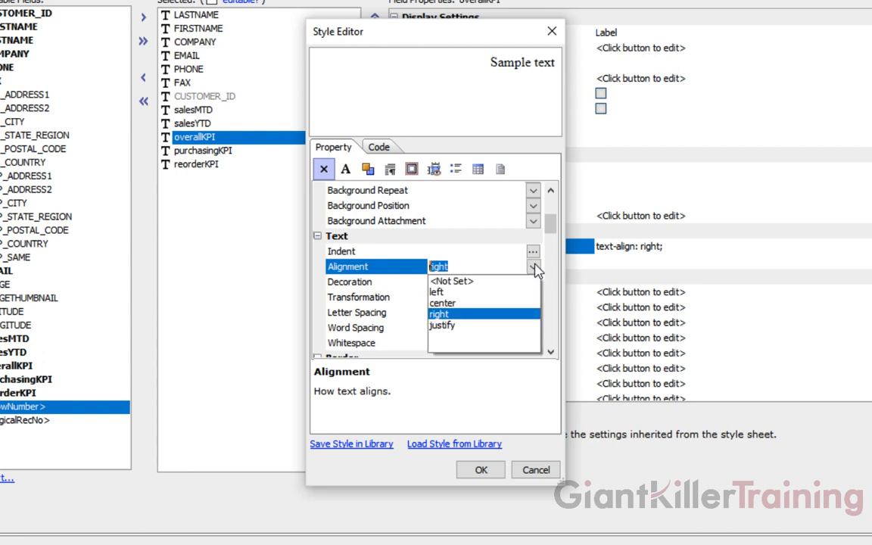
left_click(470, 304)
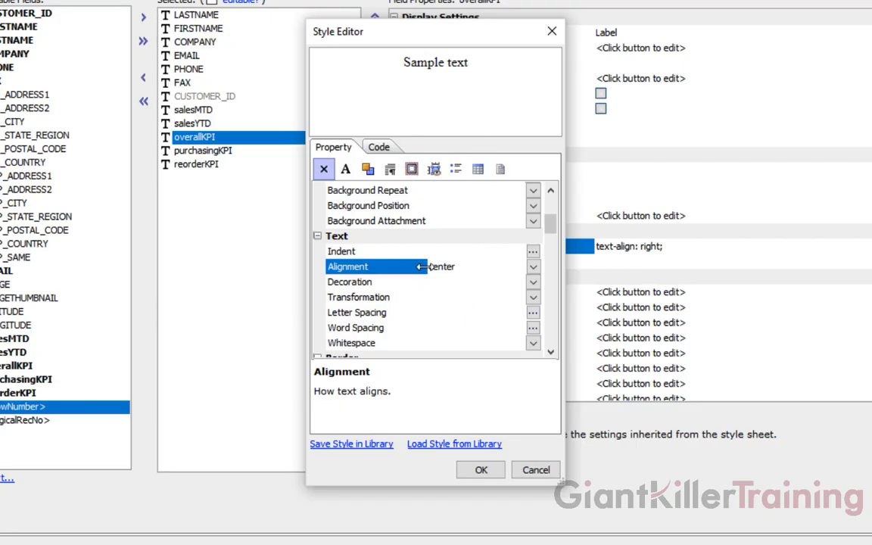
left_click(481, 470)
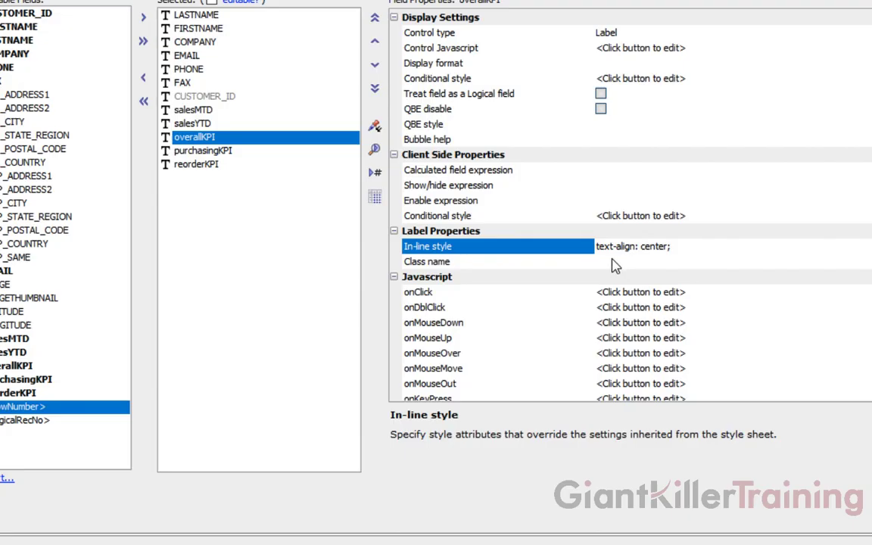
Apply the centered in-line style to purchasingKPI and reorderKPI as well, and view the grid in the working preview.
left_click(376, 126)
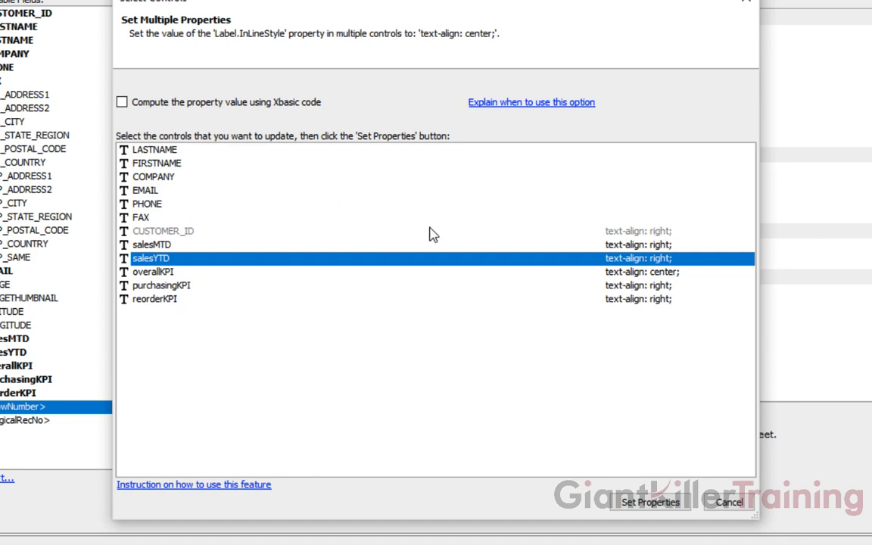
key("Down")
key("Down")
key("shift+Down")
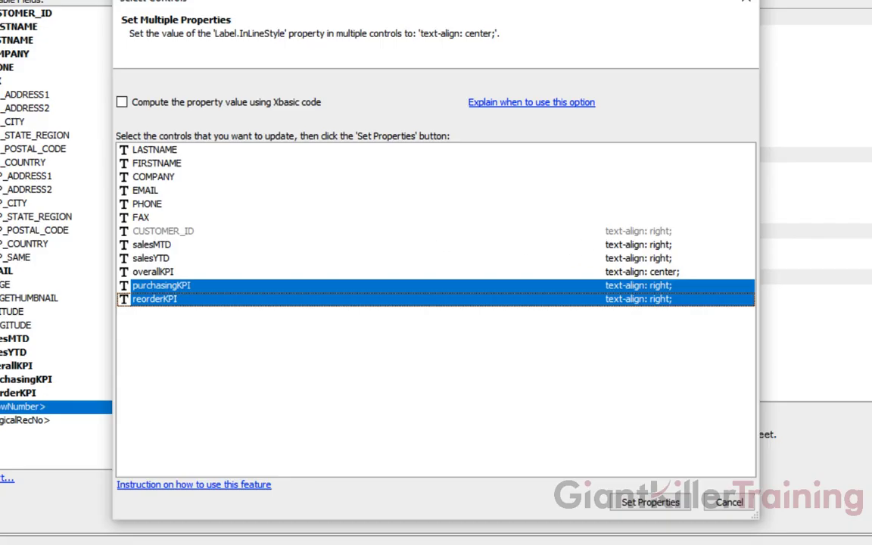
key("Return")
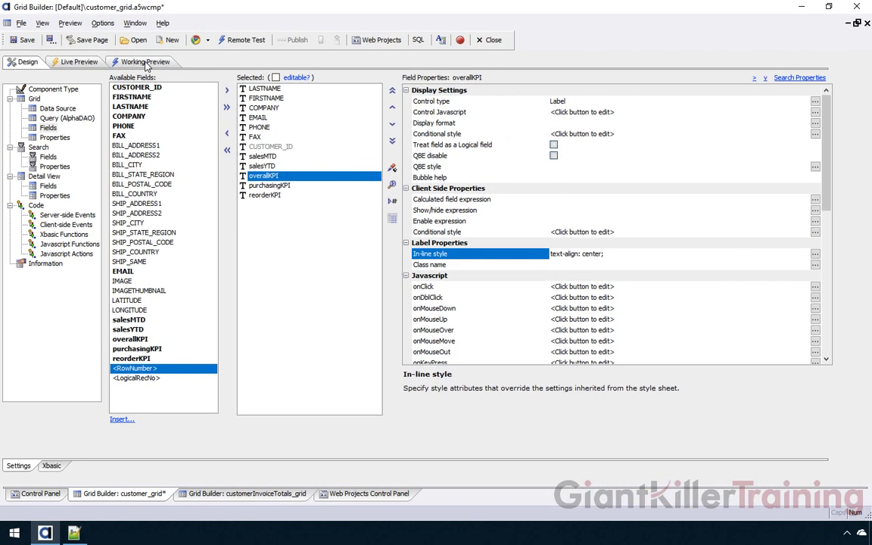
key("Down")
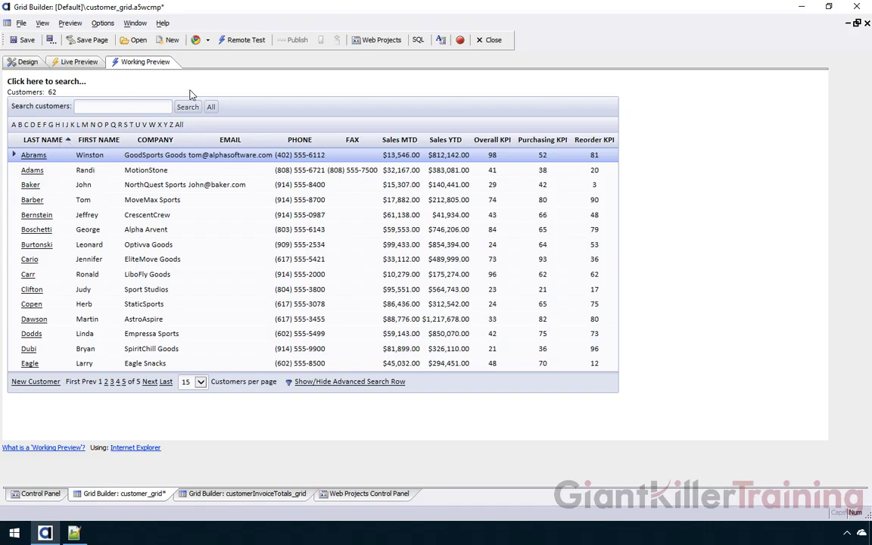
Return to the design and find the grid's server-side Conditional style property by searching the grid properties for "condit".
left_click(27, 62)
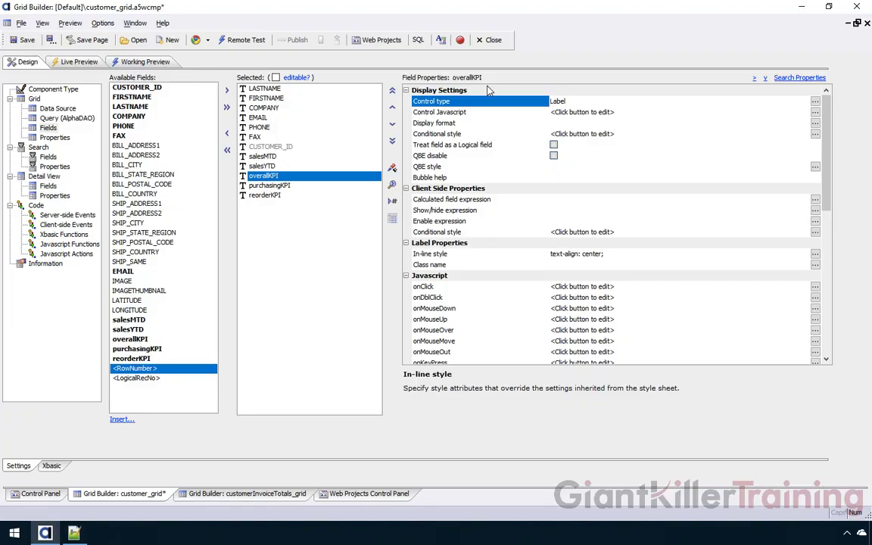
left_click(54, 138)
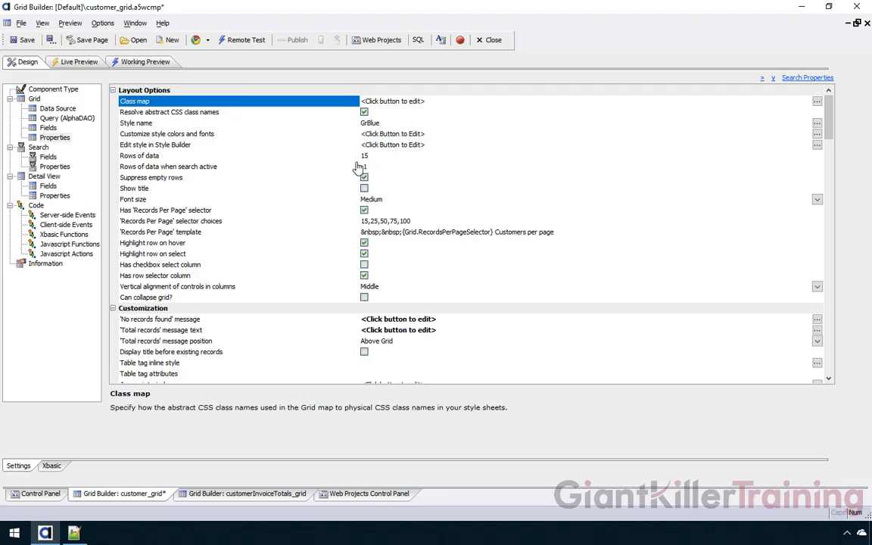
key("ctrl+f")
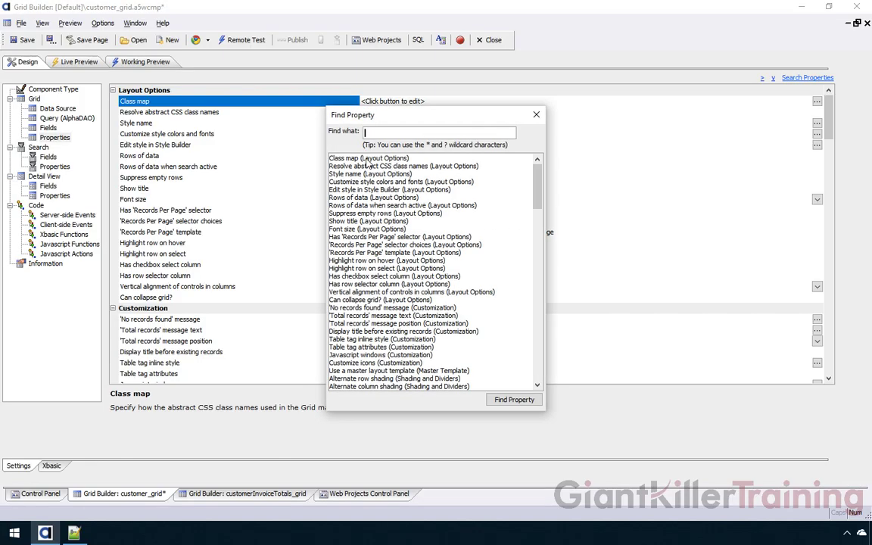
type("cond")
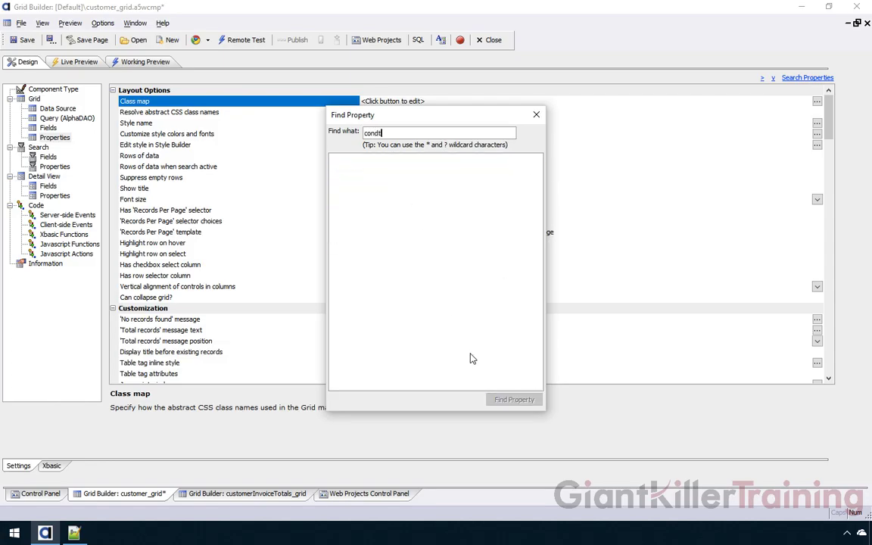
type("it")
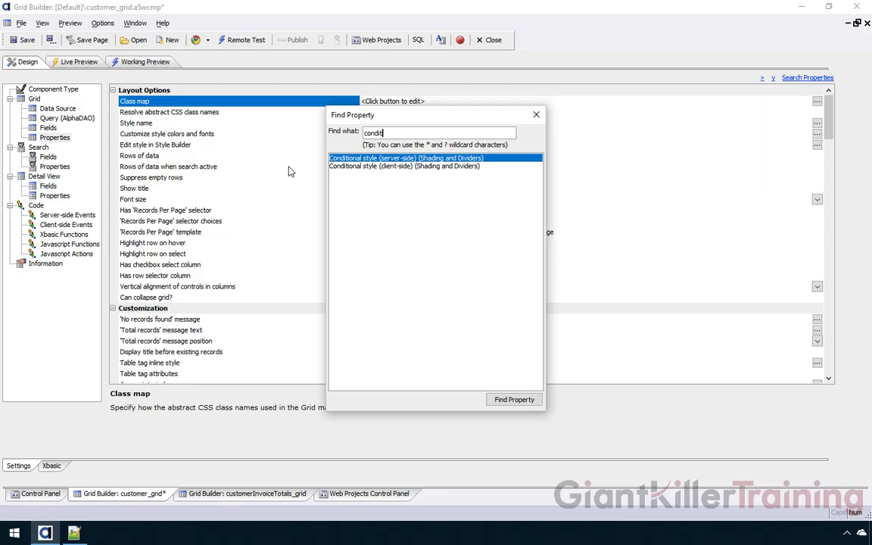
key("Return")
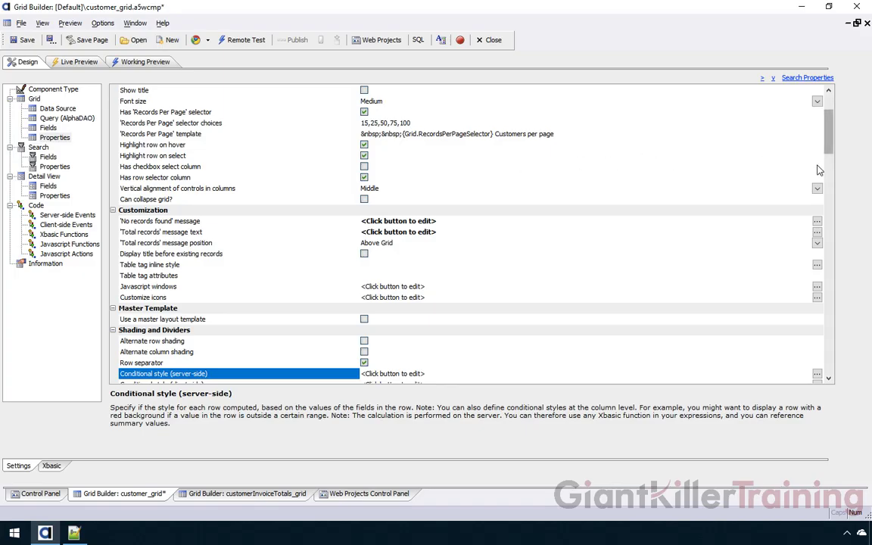
Add a server-side conditional row style rule with the logical expression salesYTD > 500000.
scroll(339, 135, "down", 6)
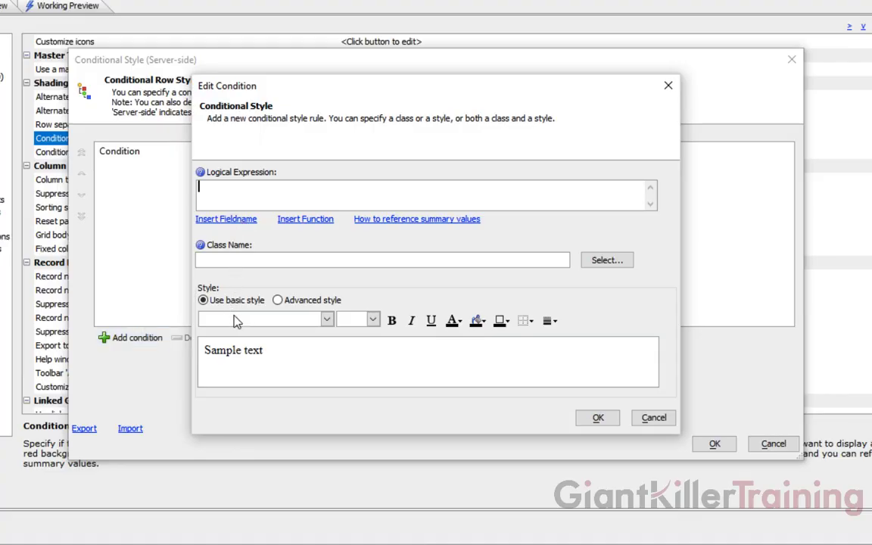
left_click(259, 198)
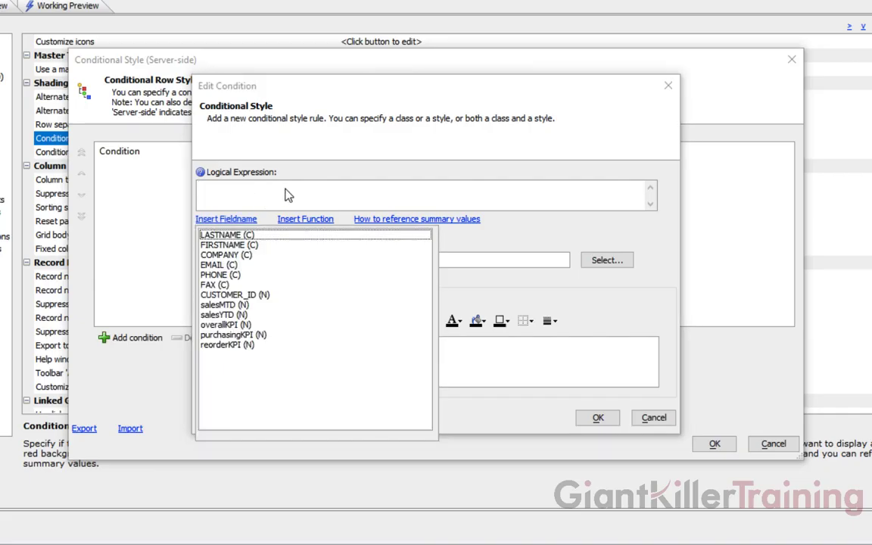
left_click(317, 187)
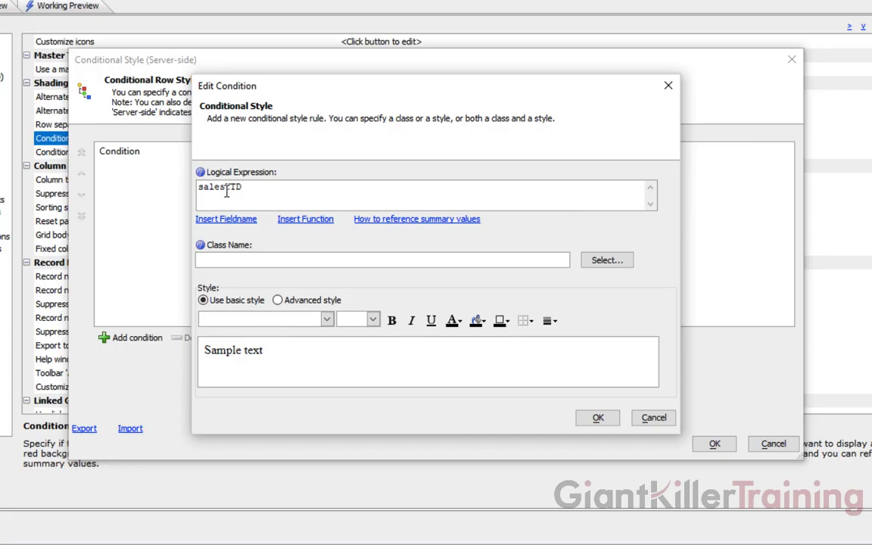
type("> 500000")
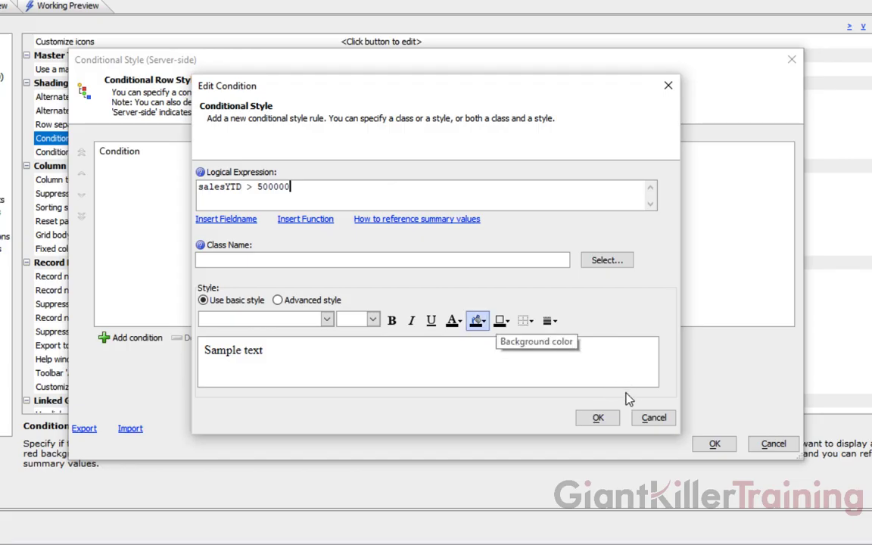
Set the background color of the salesYTD > 500000 rule to Dark Green.
left_click(478, 321)
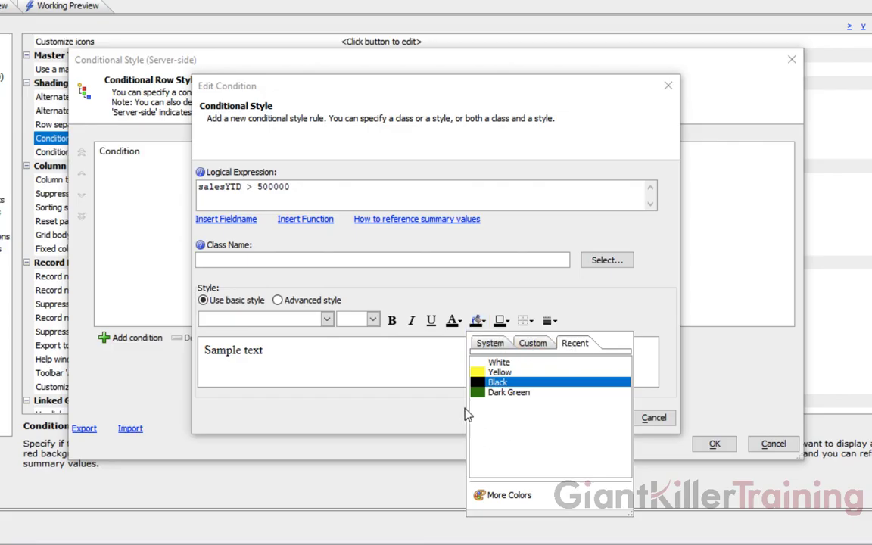
left_click(490, 343)
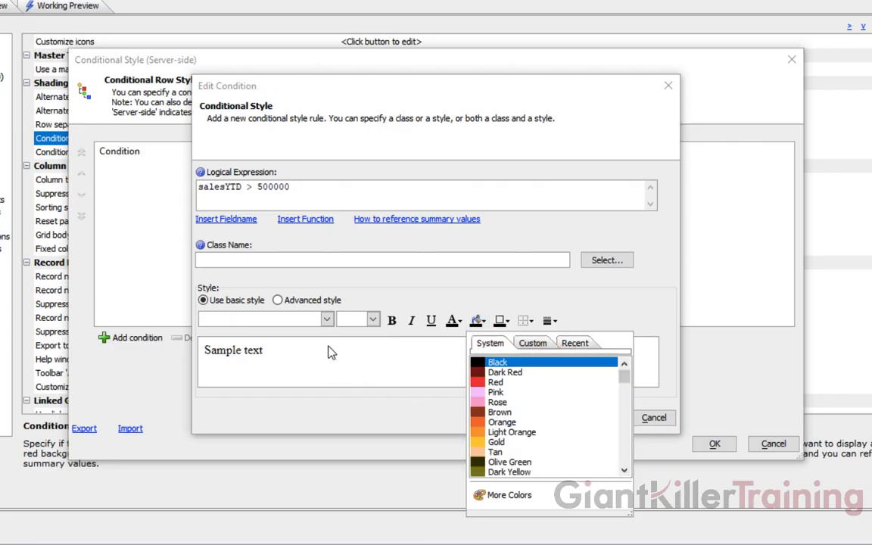
scroll(371, 357, "down", 3)
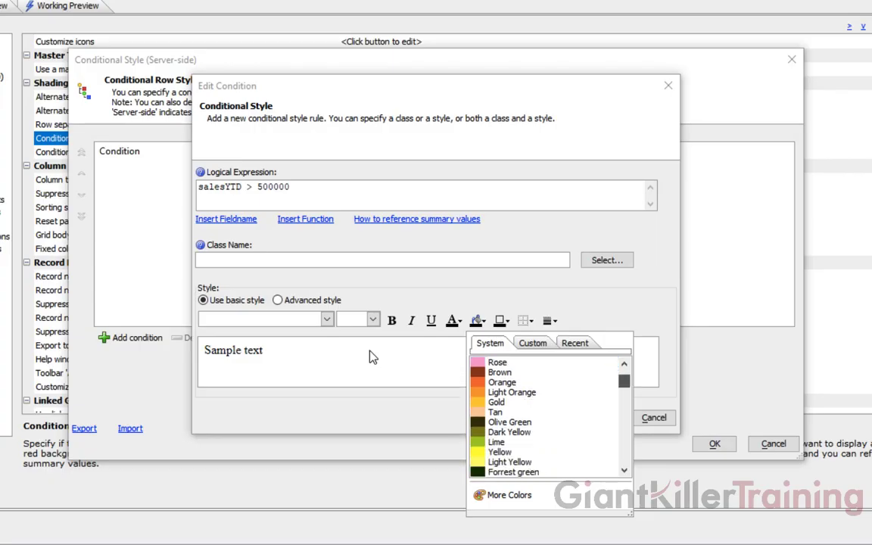
scroll(371, 357, "down", 3)
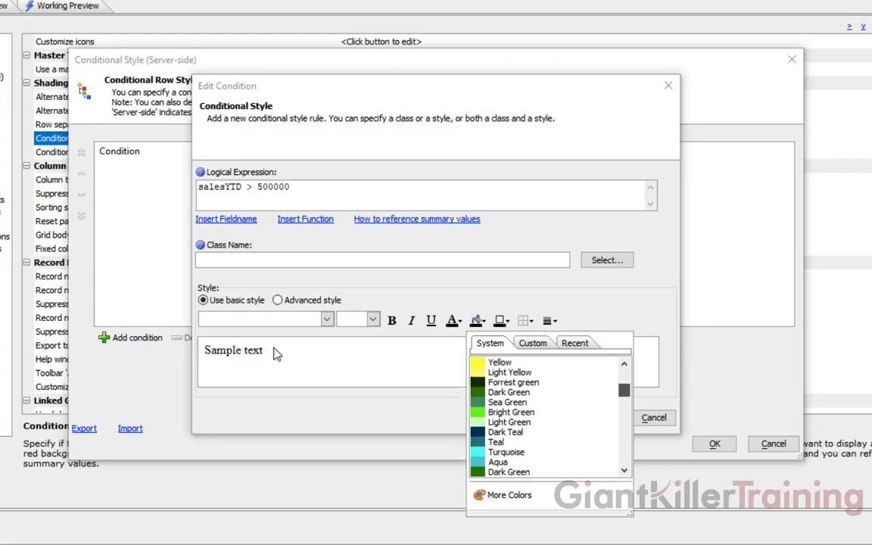
scroll(276, 355, "down", 1)
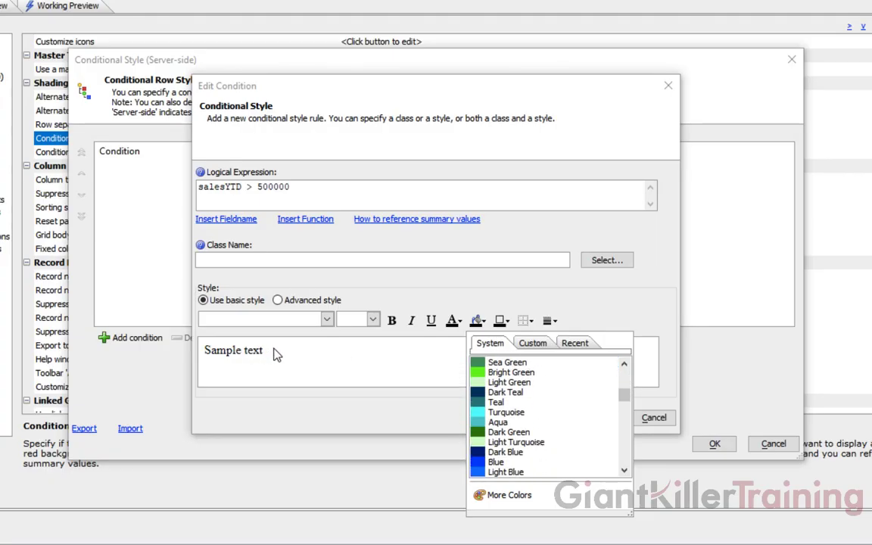
key("Return")
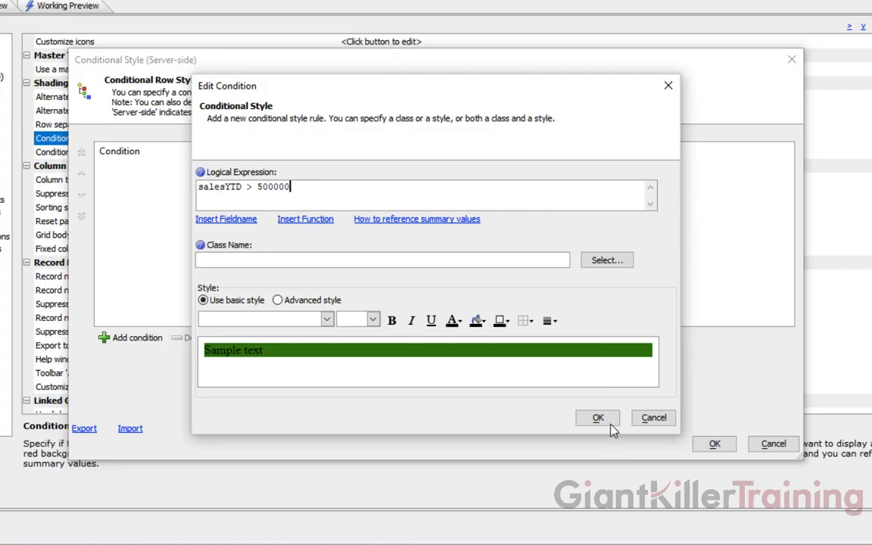
Set the text color of the salesYTD > 500000 rule to White.
left_click(459, 321)
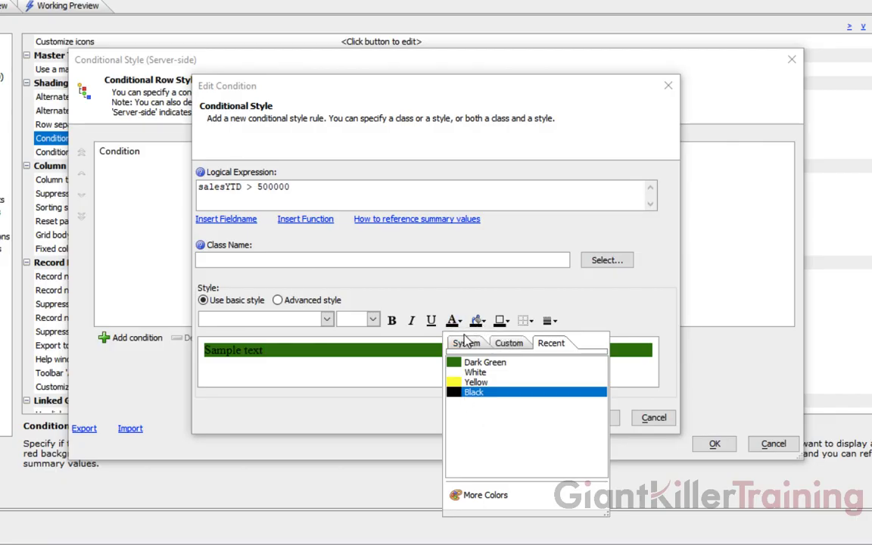
left_click(467, 343)
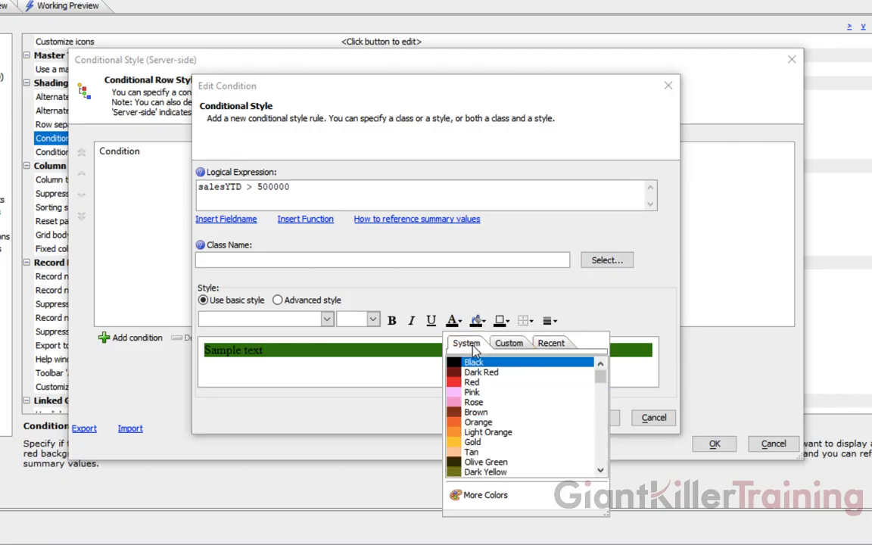
scroll(530, 310, "down", 10)
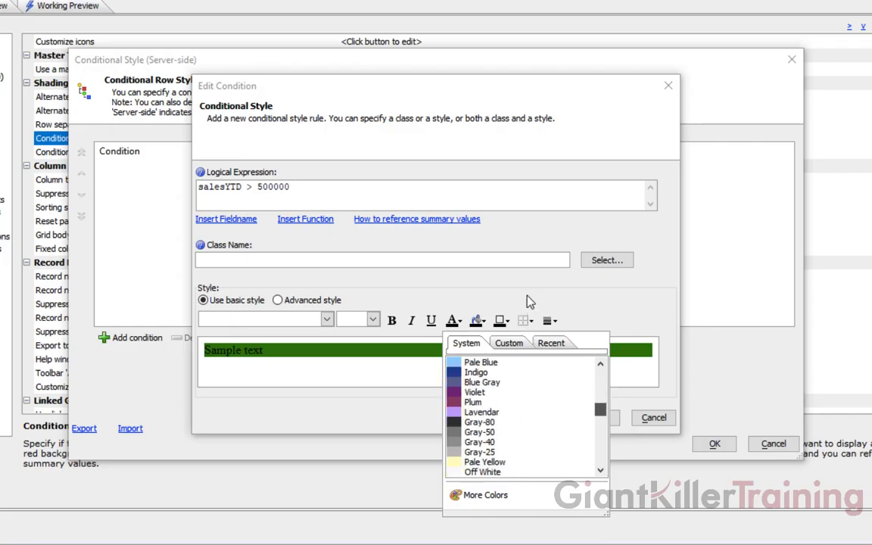
scroll(530, 302, "down", 8)
scroll(227, 194, "up", 5)
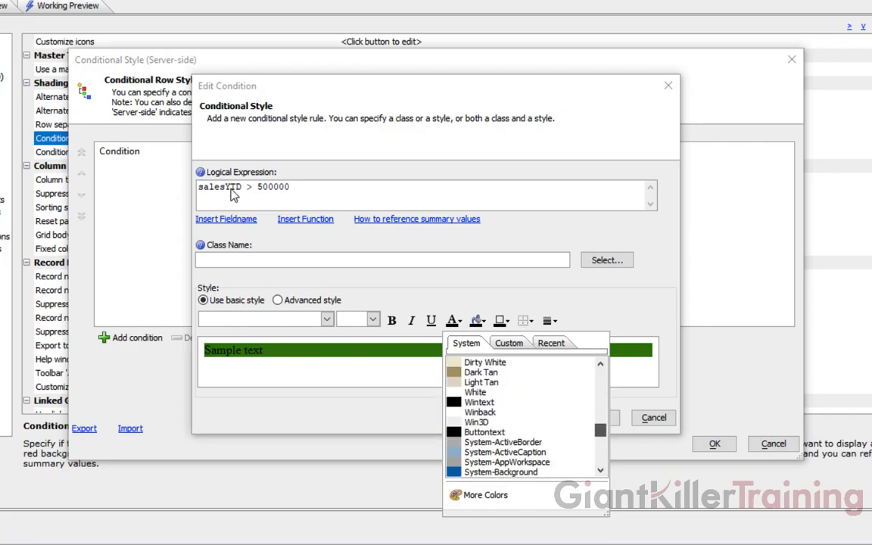
scroll(234, 194, "up", 1)
left_click(288, 198)
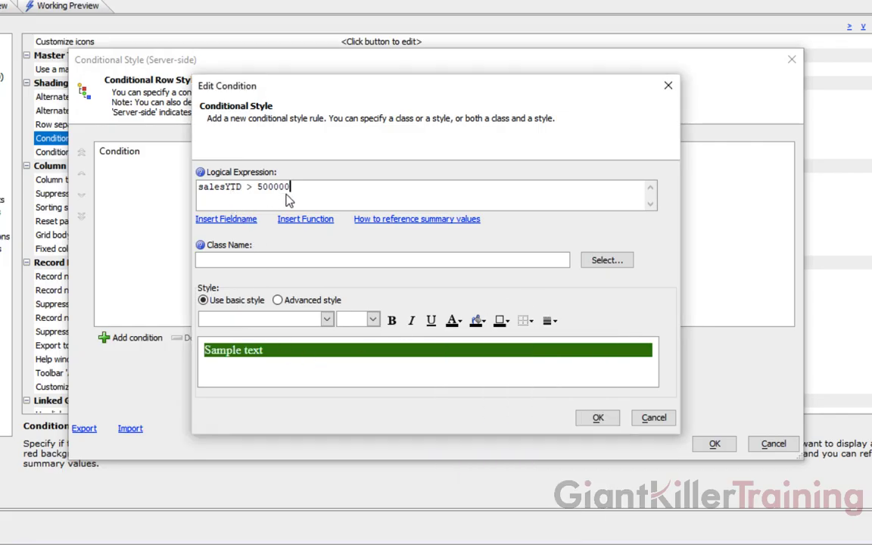
left_click(454, 321)
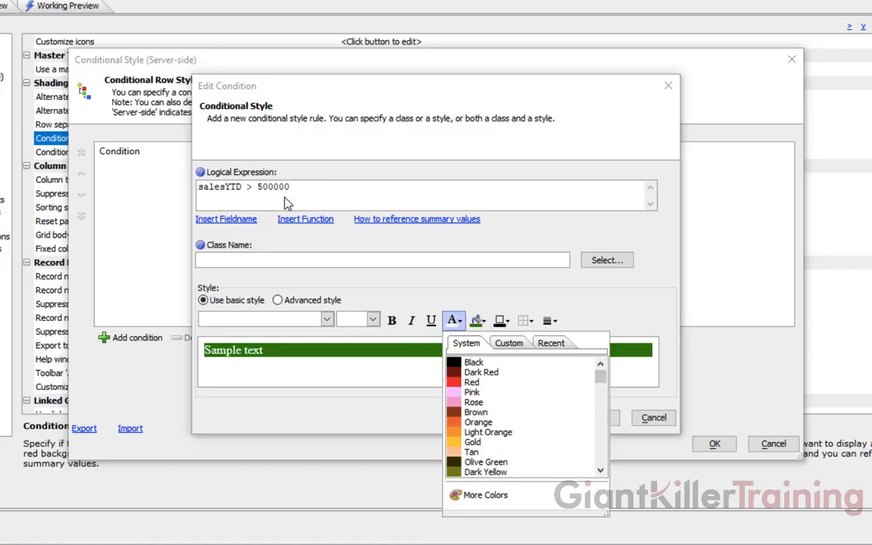
left_click(552, 343)
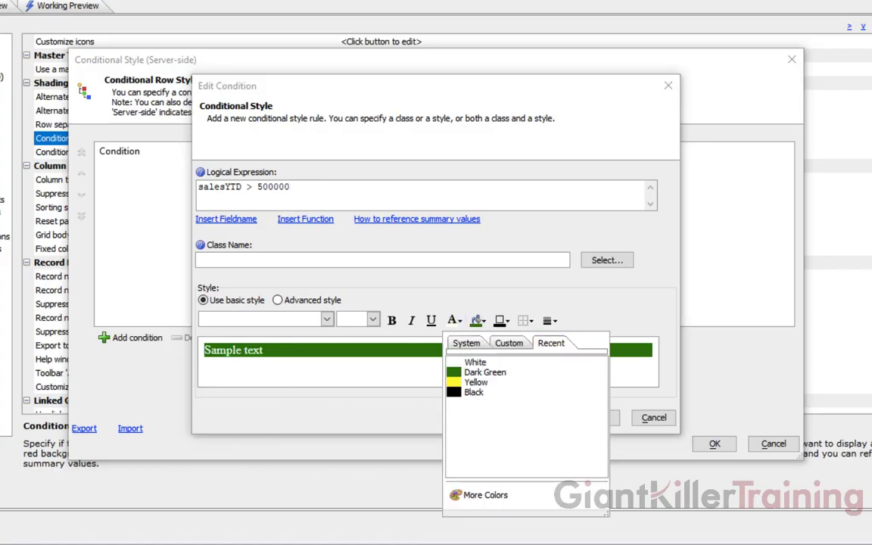
left_click(467, 343)
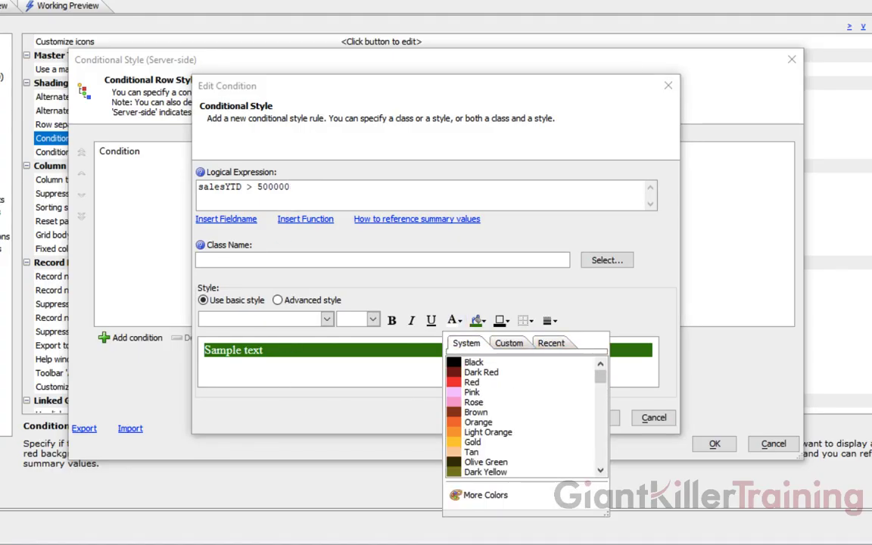
key("Escape")
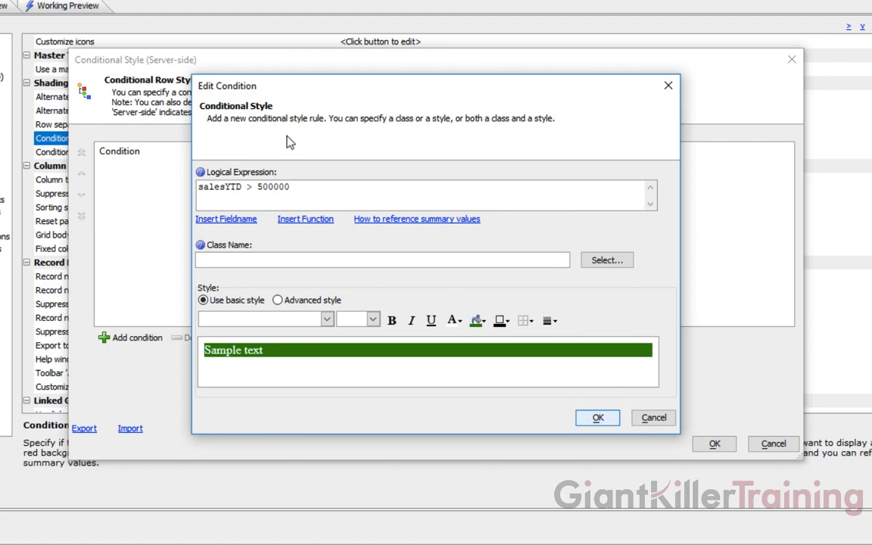
Accept the new rule and the conditional row style, and check the grid rows in the working preview.
left_click(598, 417)
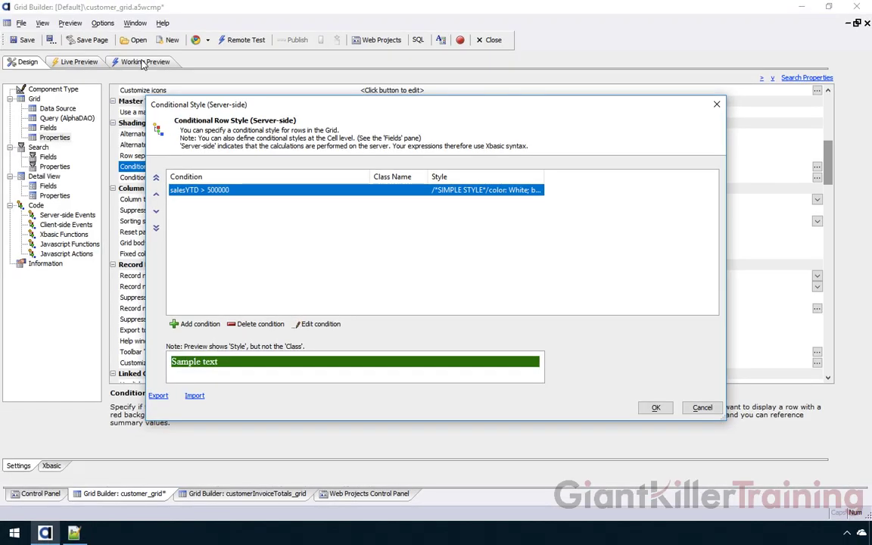
key("Return")
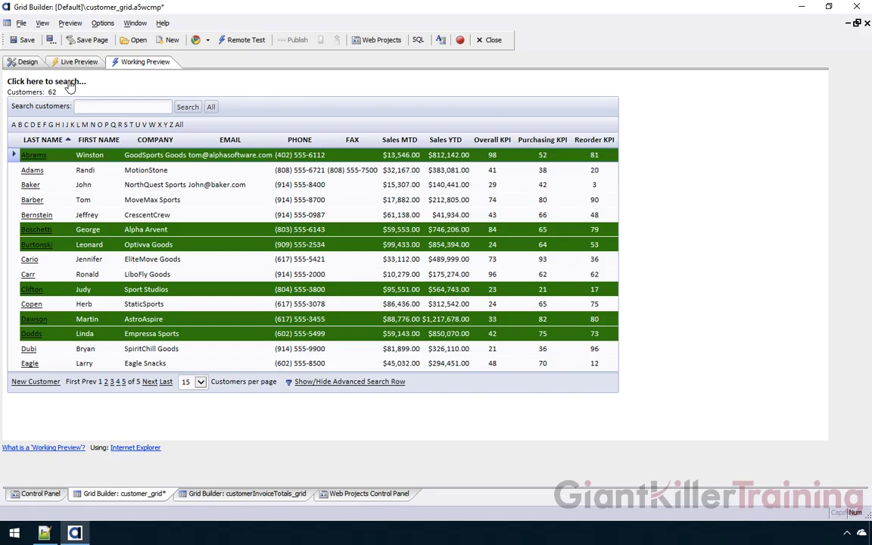
left_click(26, 62)
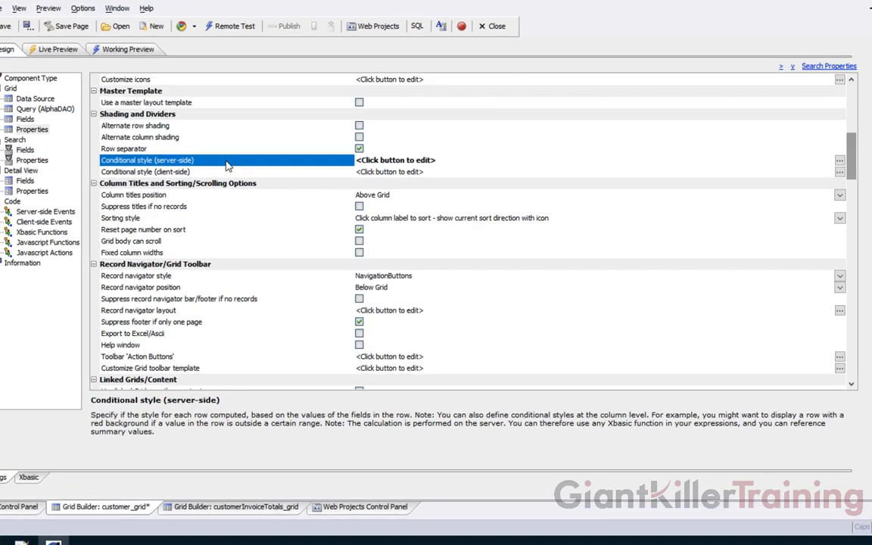
Add a second server-side conditional row style rule and insert the salesYTD field into its logical expression.
double_click(239, 168)
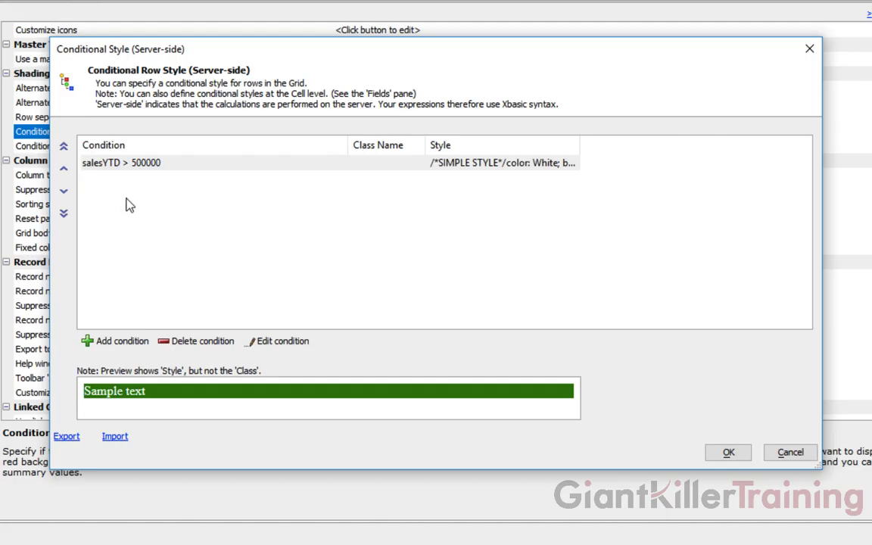
left_click(126, 344)
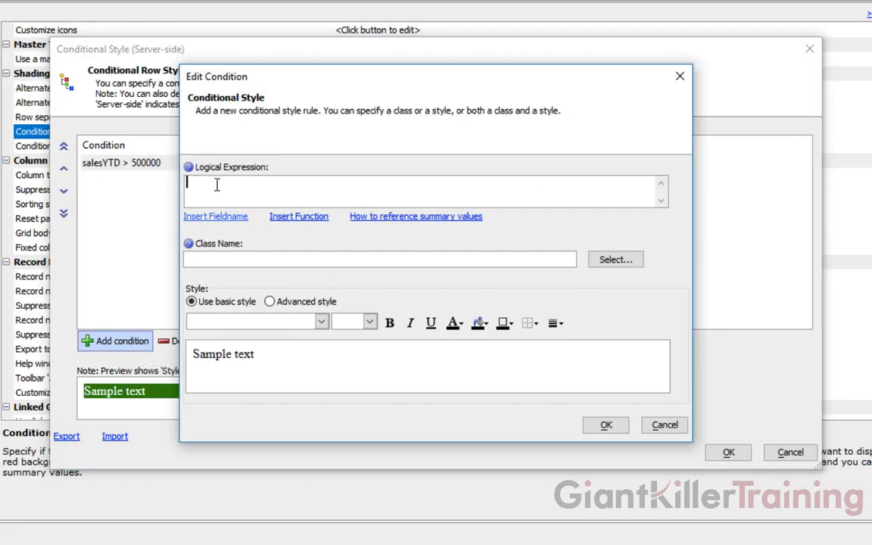
left_click(235, 219)
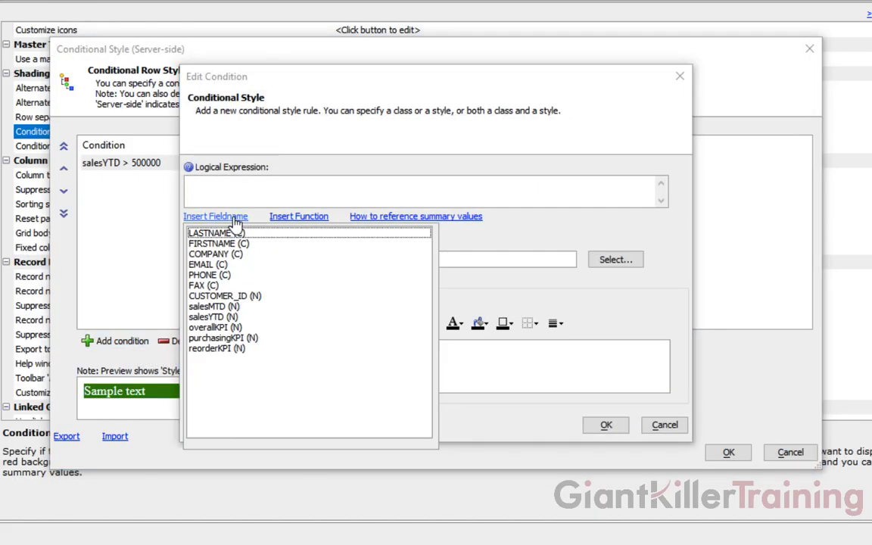
left_click(220, 318)
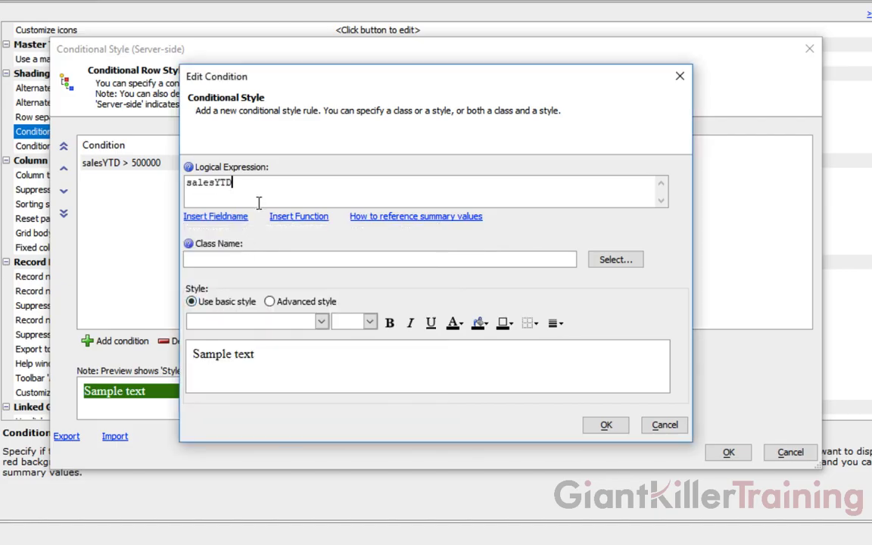
Complete the new row condition's logical expression as salesYTD > 200000 .and. salesYTD < 500000.
type("> 200000 .and salesYTD")
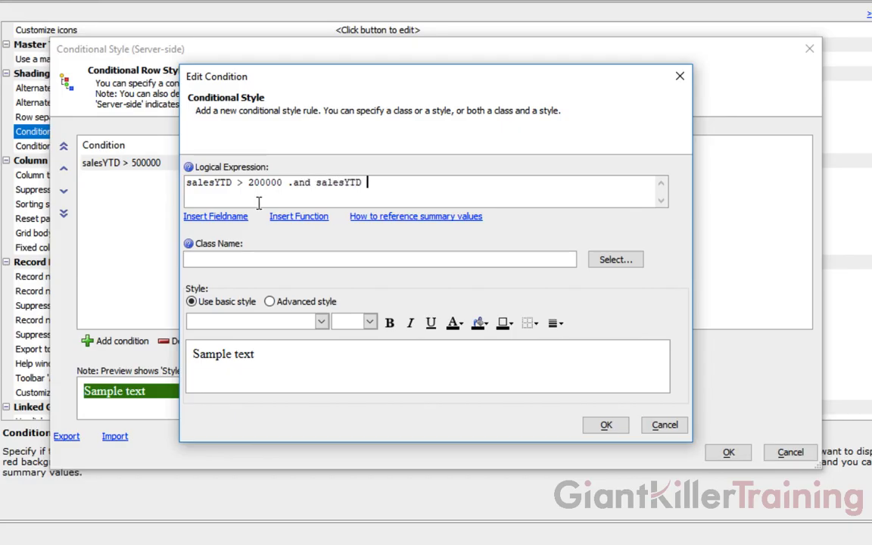
type(" < 500000")
left_click(312, 184)
type(".")
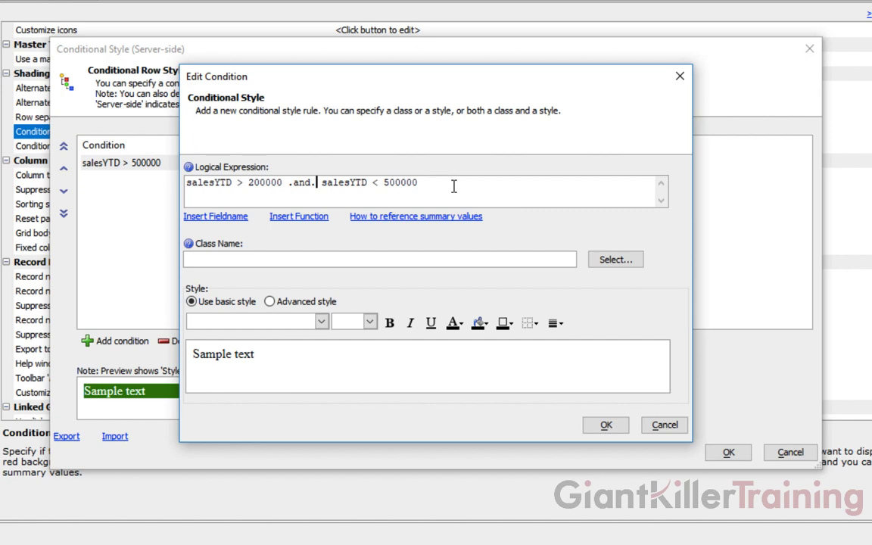
Read the logical expression help and look through the Function Finder's All category without inserting a function.
left_click(189, 167)
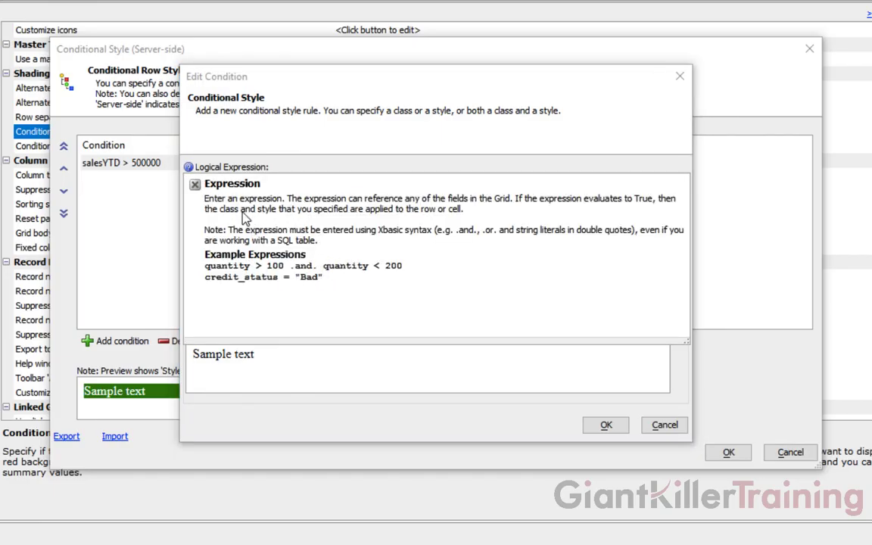
left_click(195, 184)
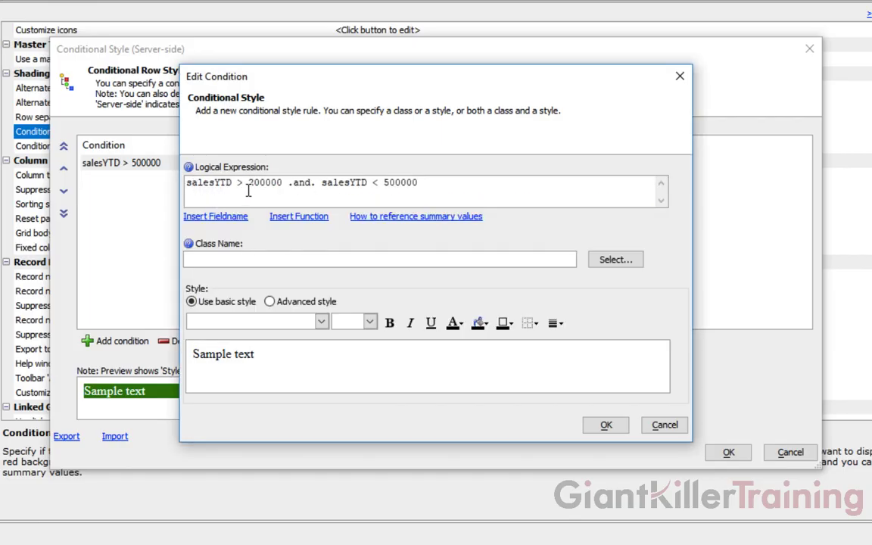
left_click(316, 218)
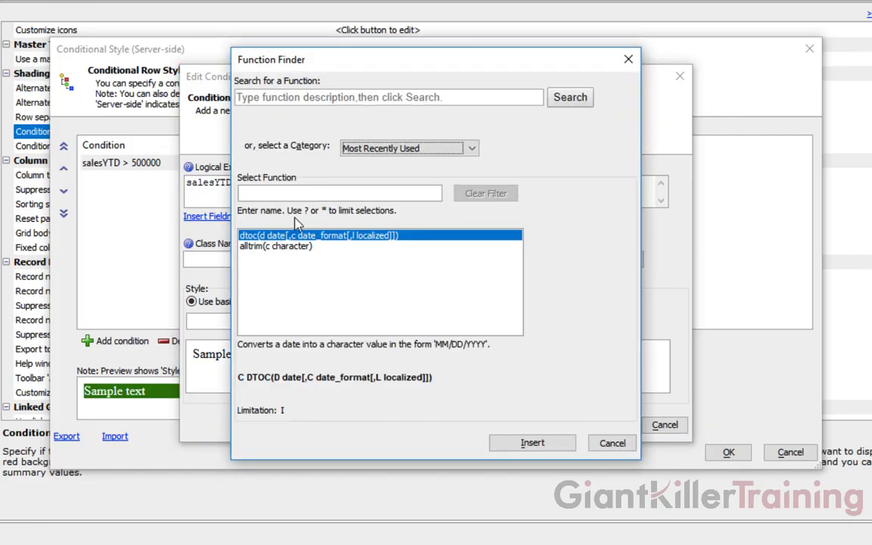
left_click(394, 149)
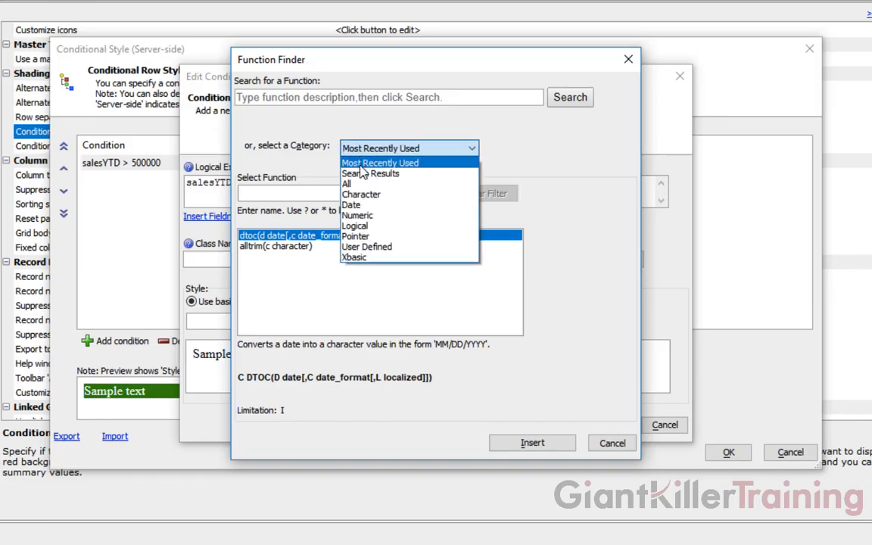
left_click(358, 178)
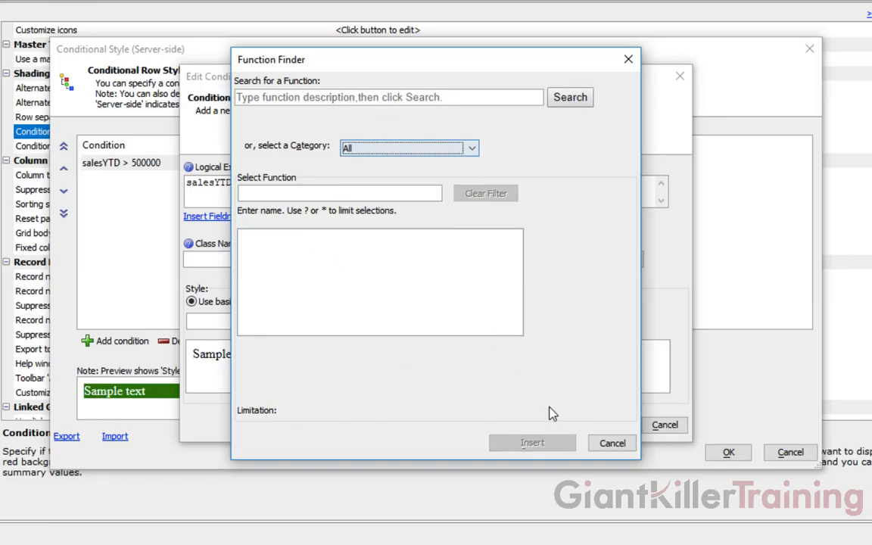
left_click(610, 443)
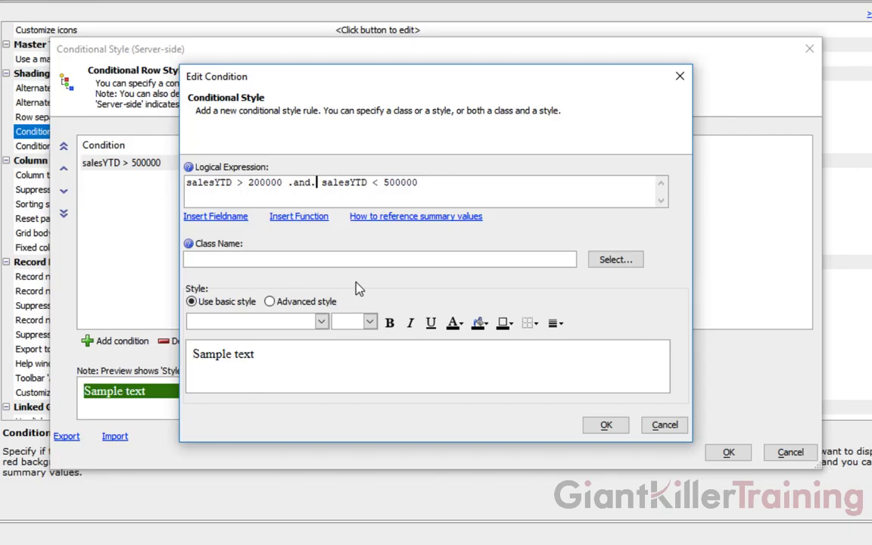
Set the condition's background colour to Yellow, confirm the rule and review both conditions in the list.
left_click(484, 326)
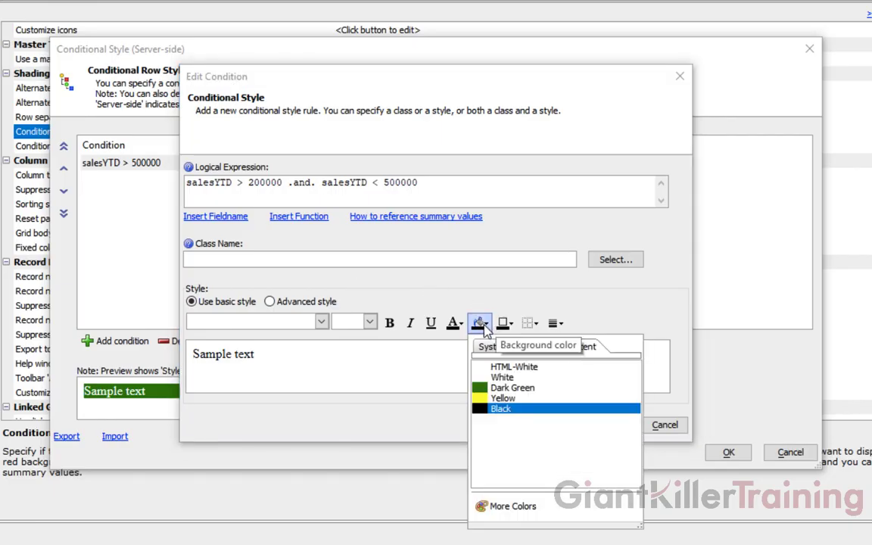
left_click(485, 346)
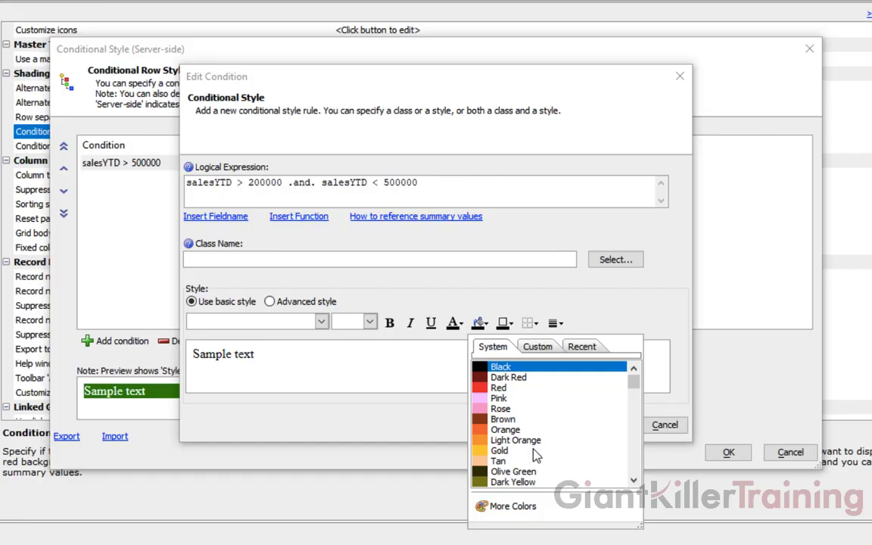
left_click(633, 480)
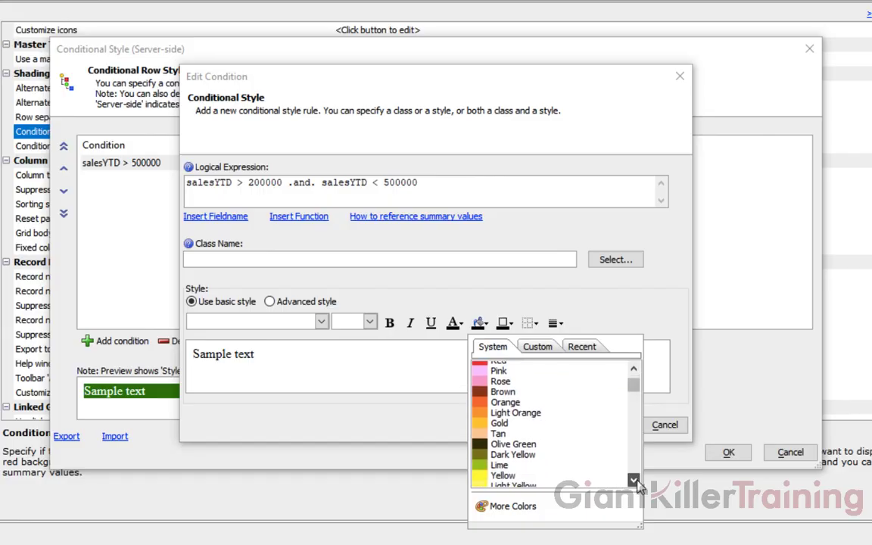
left_click(634, 480)
left_click(507, 436)
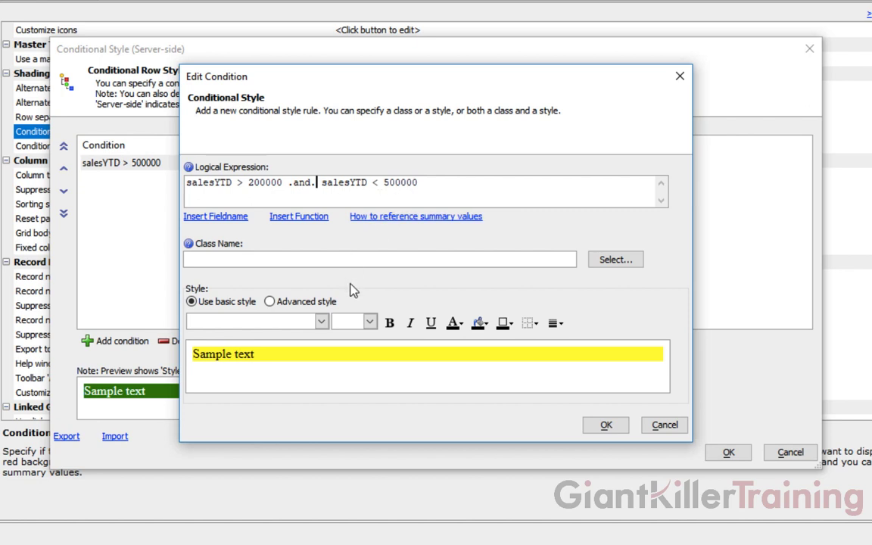
left_click(617, 427)
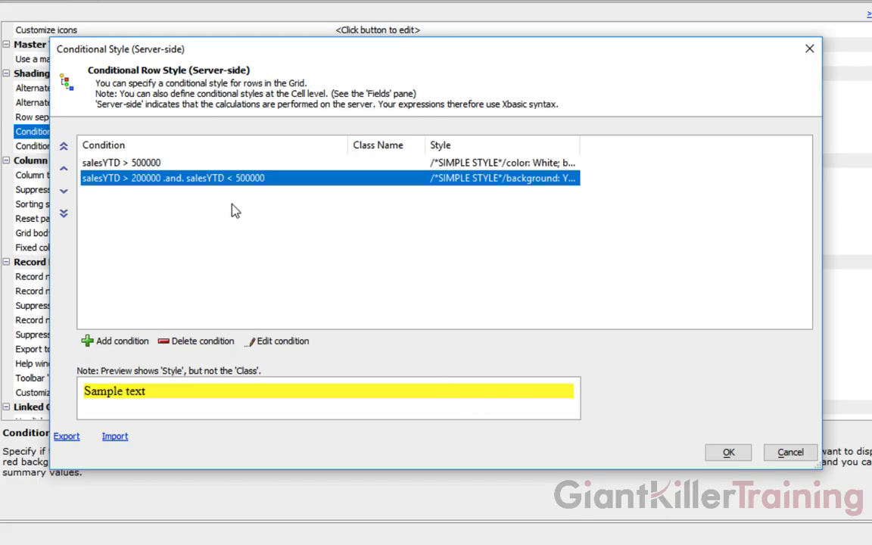
left_click(158, 165)
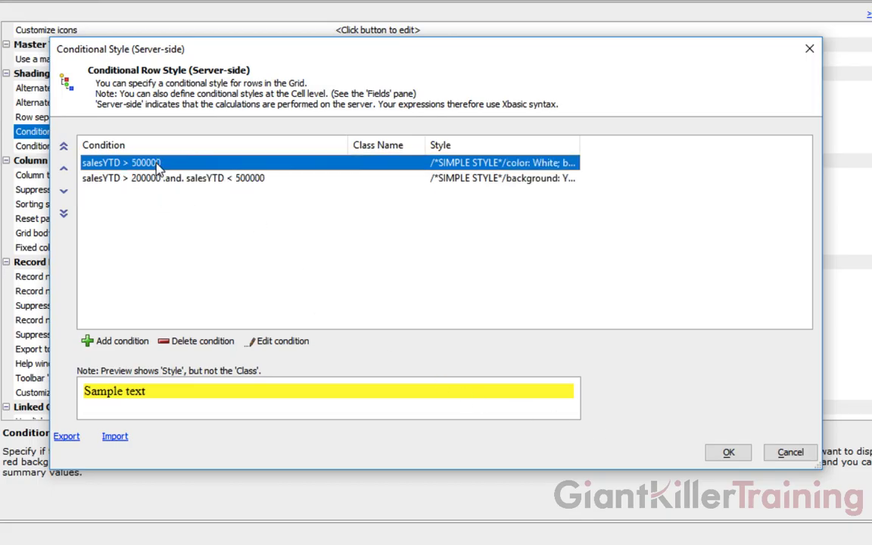
left_click(159, 181)
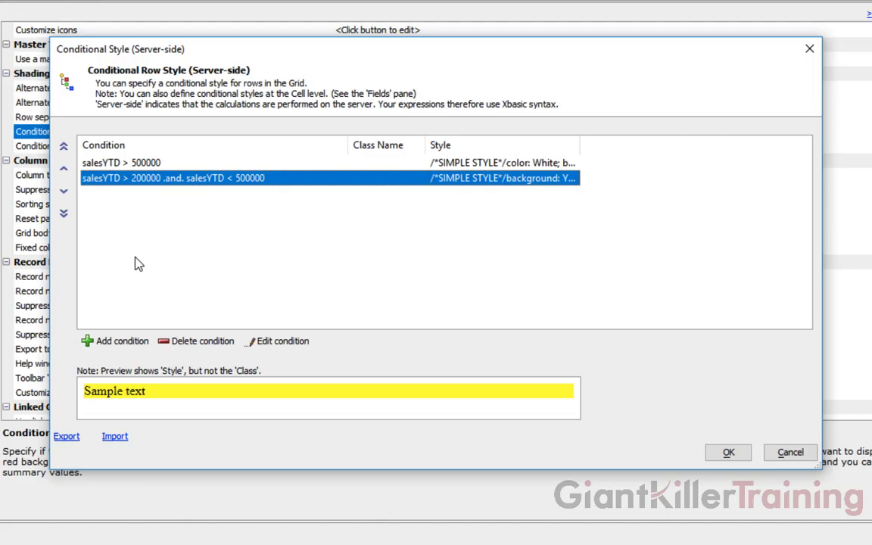
Add another row condition with the salesYTD field and the logical expression salesYTD < 200000.
left_click(118, 347)
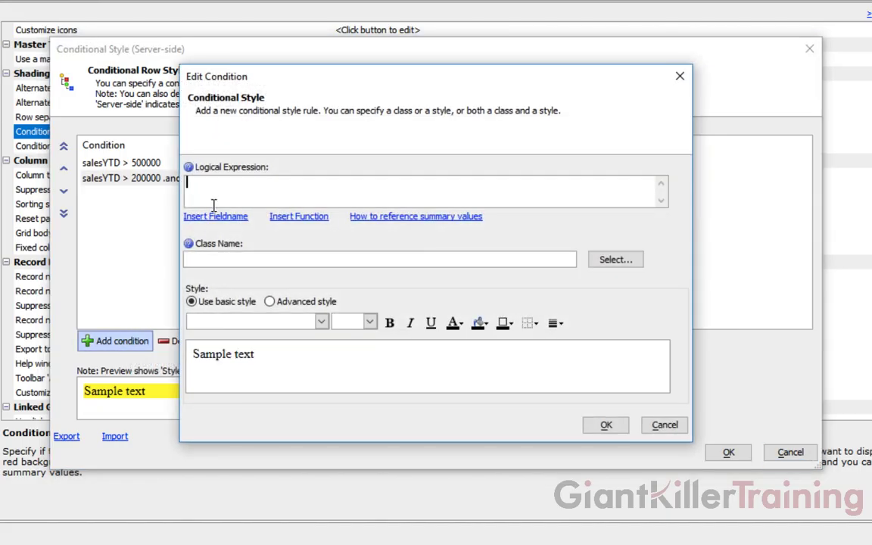
left_click(197, 216)
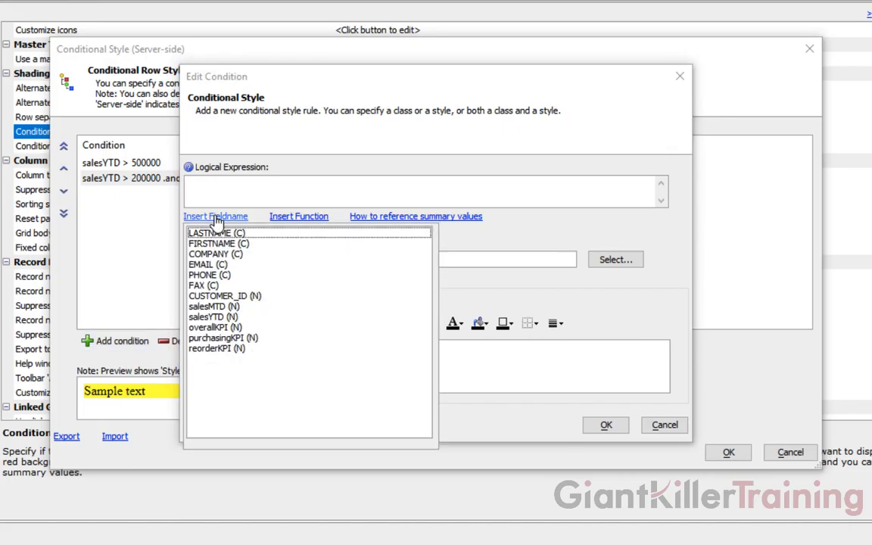
left_click(214, 317)
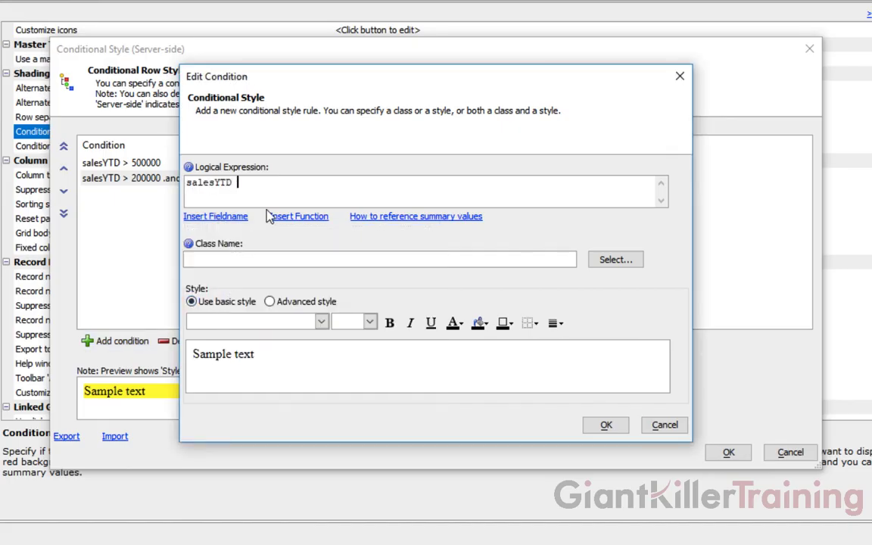
type("< 2000000")
key("BackSpace")
Give the salesYTD < 200000 condition a Dark Red background with White text and confirm the rule.
left_click(486, 325)
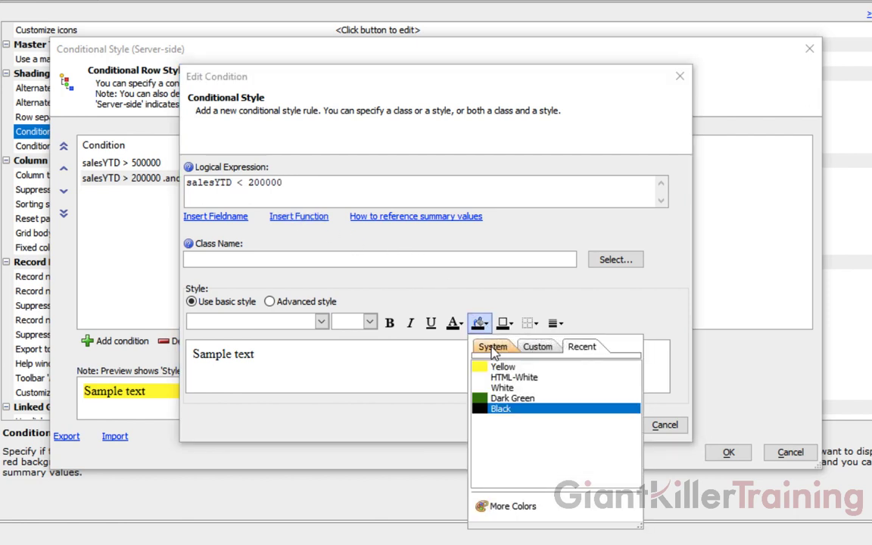
left_click(484, 346)
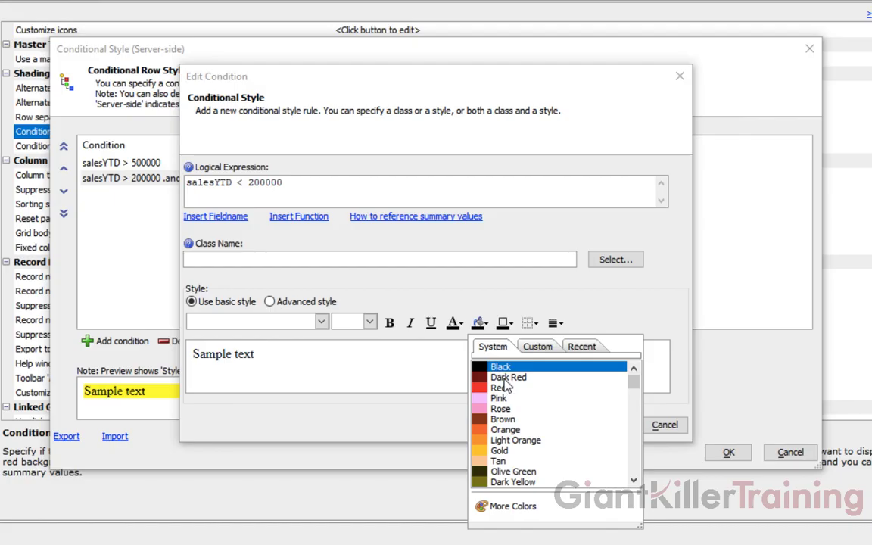
left_click(505, 379)
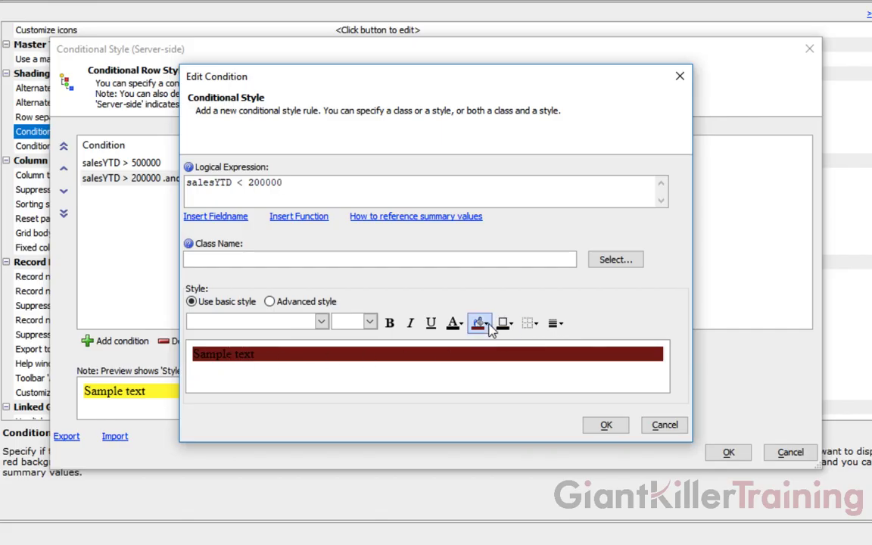
left_click(453, 324)
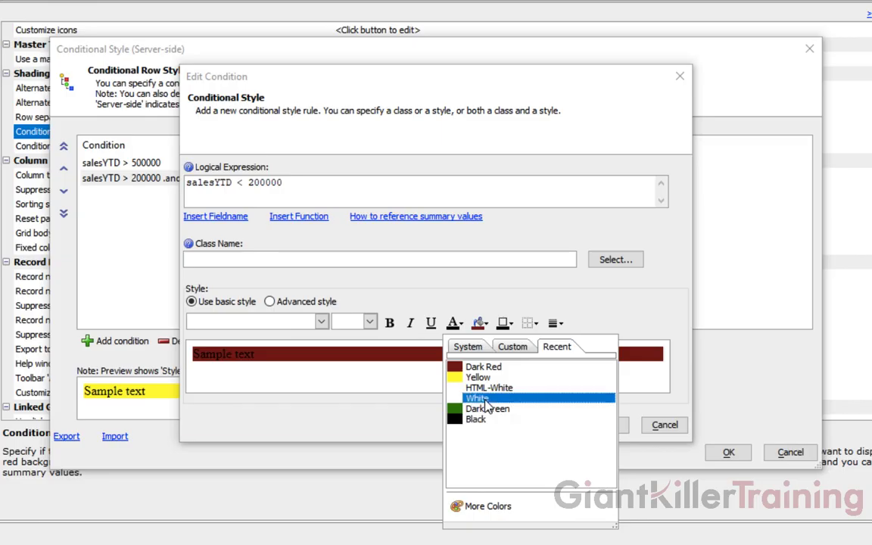
left_click(483, 398)
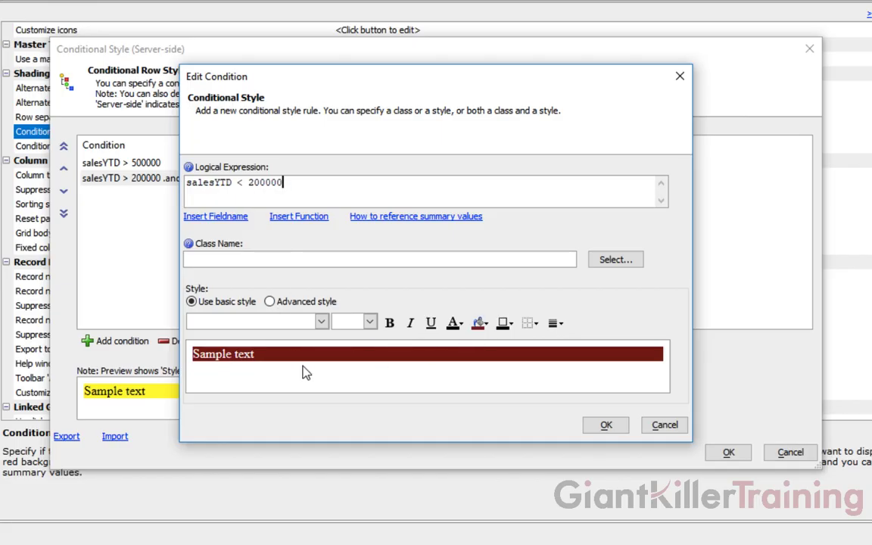
left_click(609, 427)
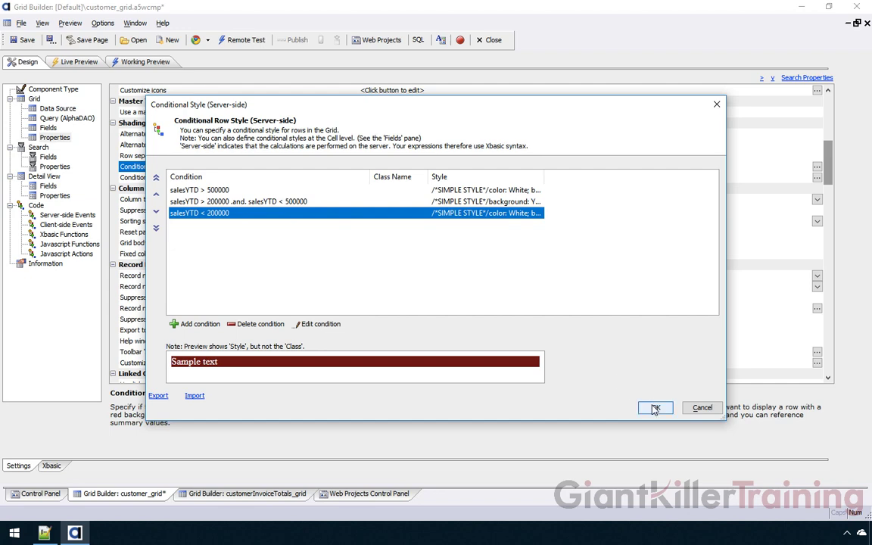
Accept the server-side conditional row styles, save the customer grid and show it in Working Preview.
left_click(659, 410)
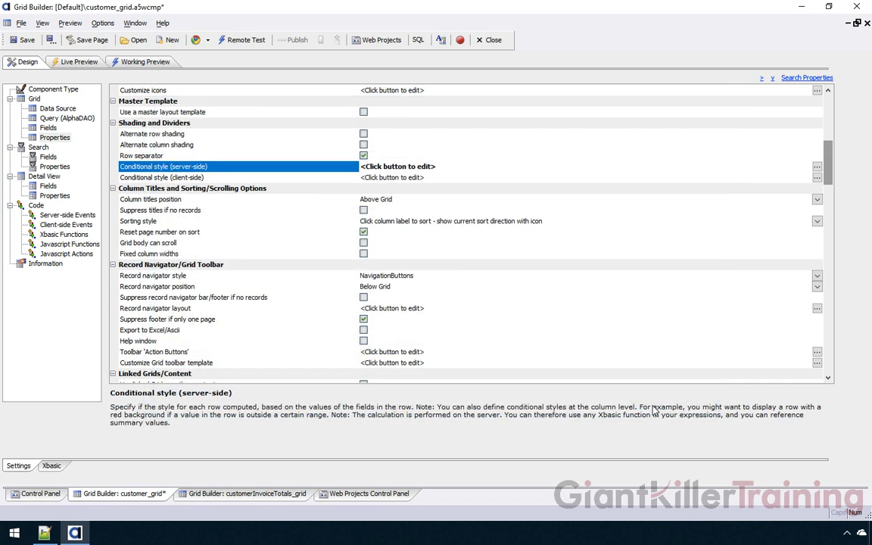
left_click(25, 40)
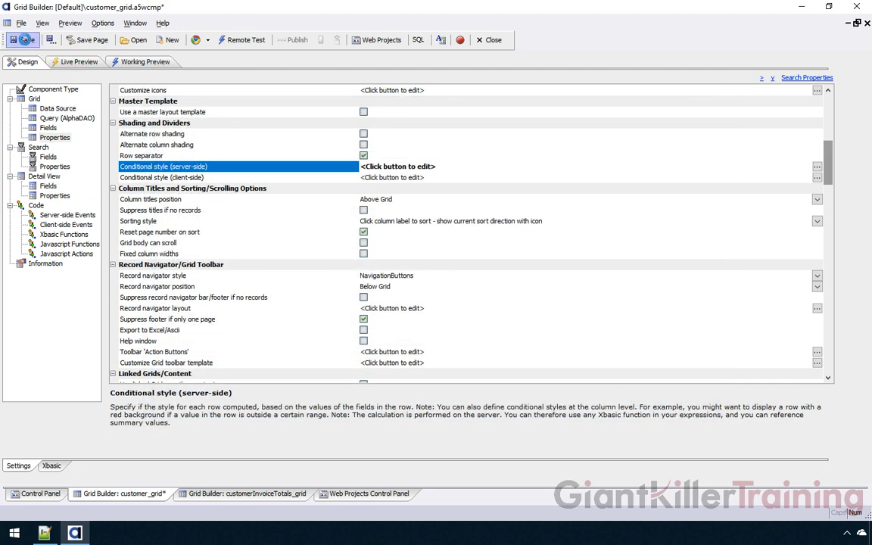
left_click(154, 61)
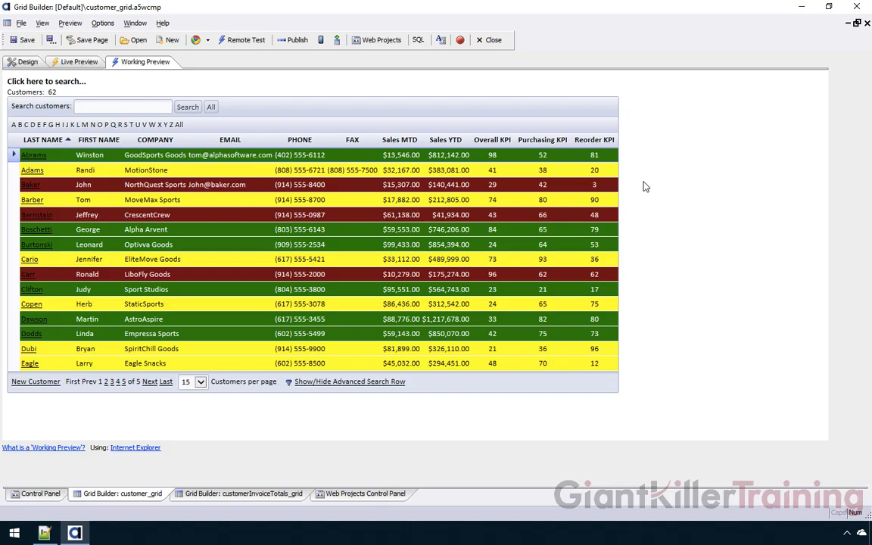
Return to the grid design and open the salesYTD > 500000 rule of the server-side conditional style for editing.
left_click(23, 61)
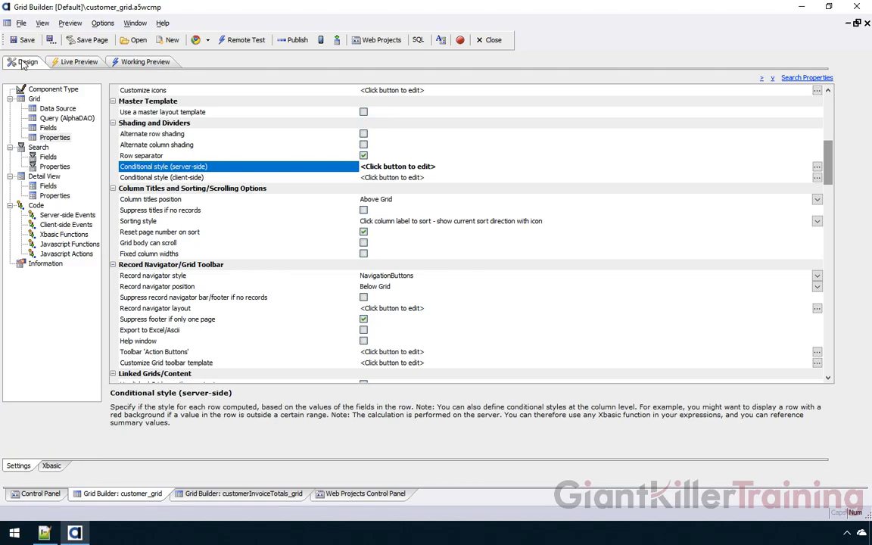
double_click(194, 169)
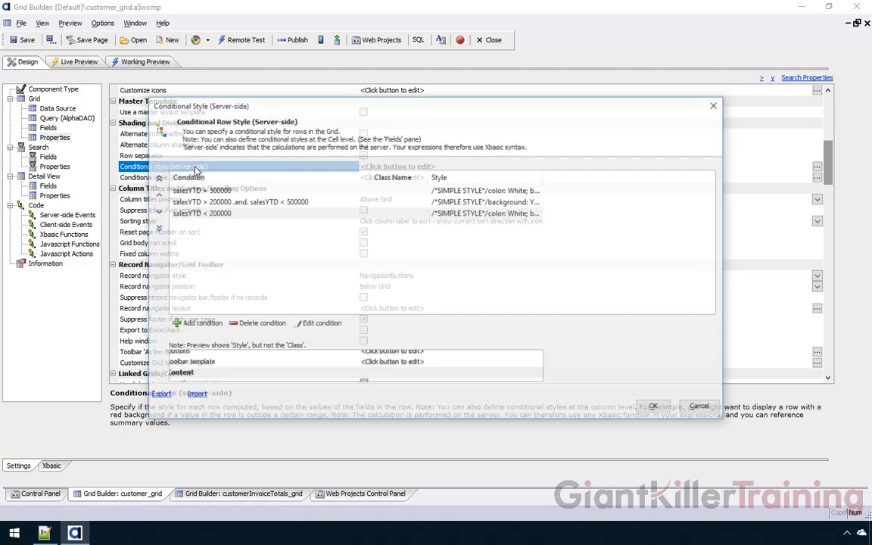
left_click(193, 189)
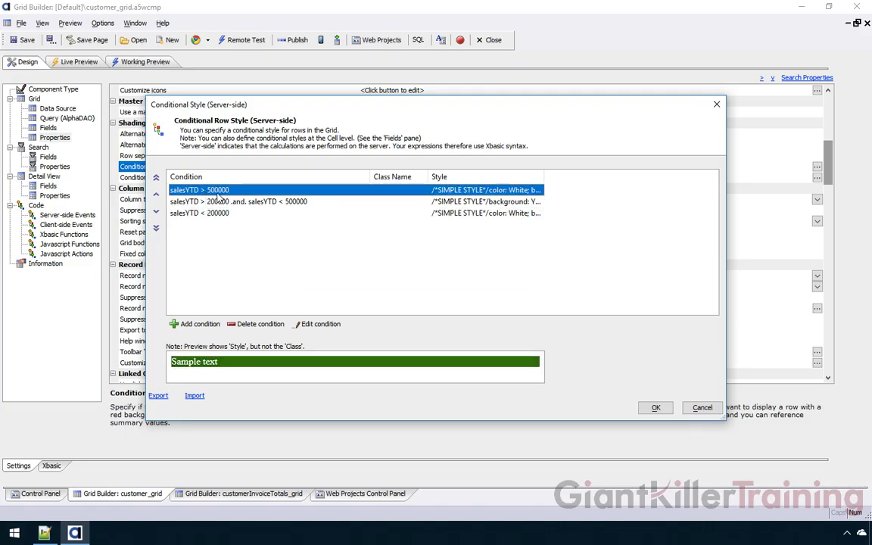
double_click(216, 190)
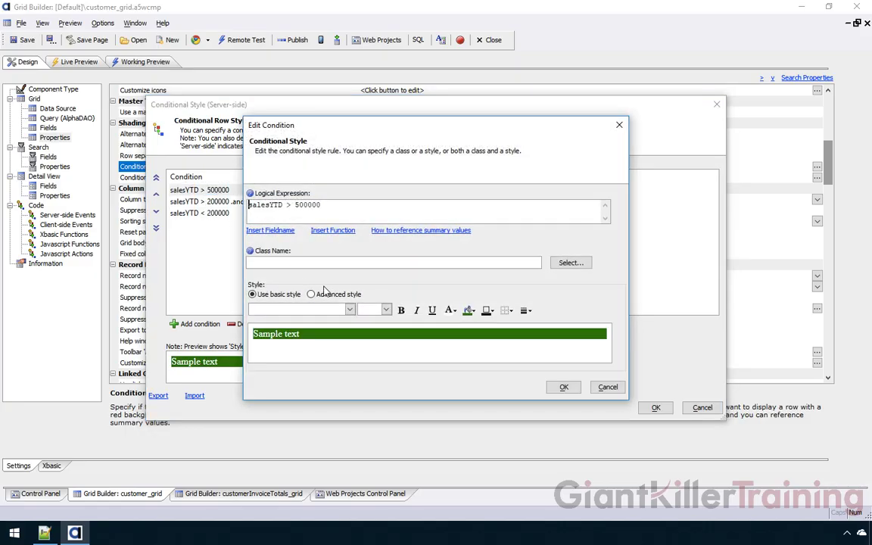
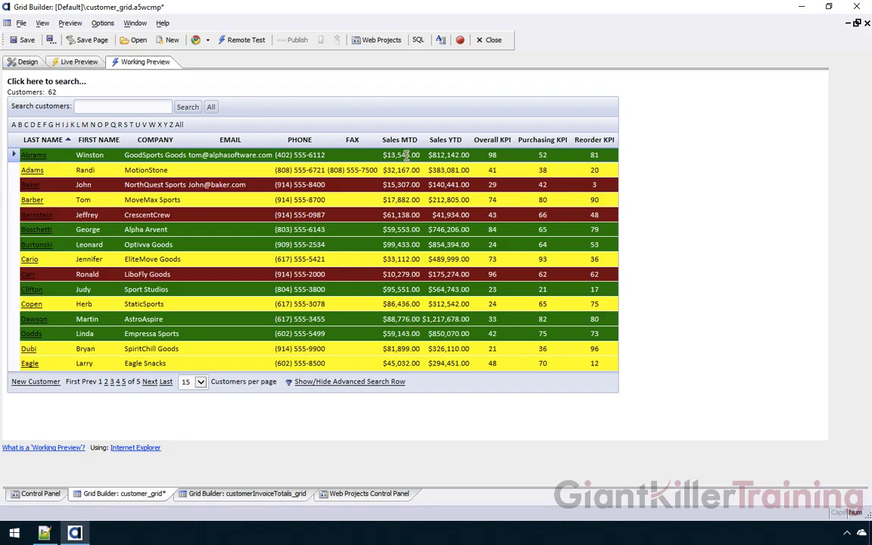
Delete every condition from the grid's server-side conditional row style, accept the empty list and show the grid in Working Preview.
left_click(27, 62)
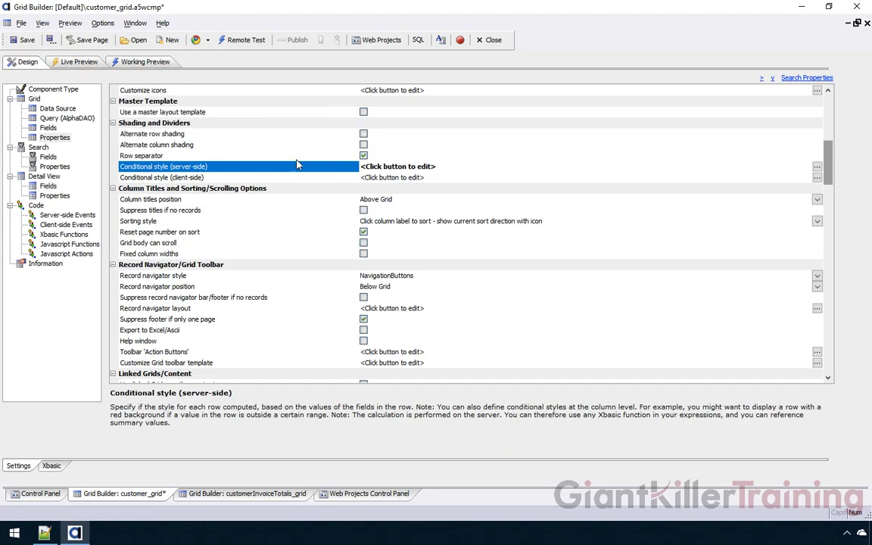
left_click(817, 167)
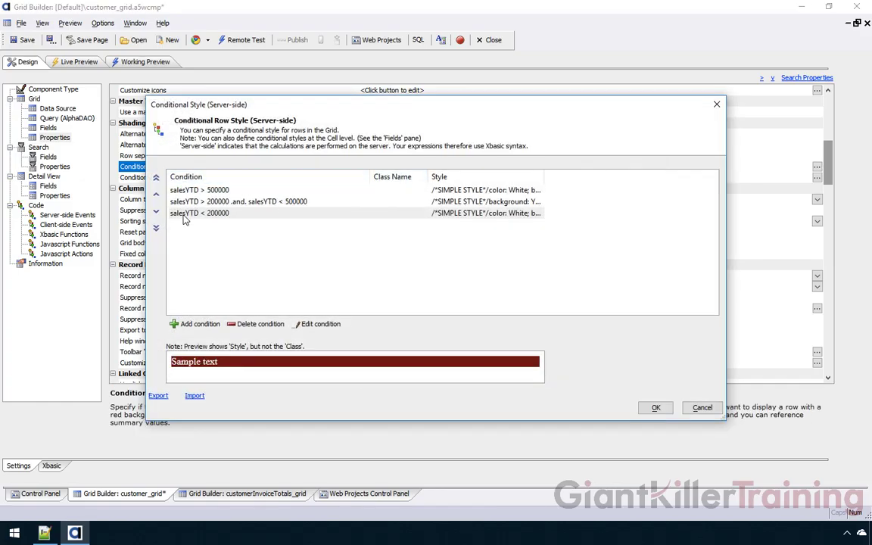
left_click(203, 190)
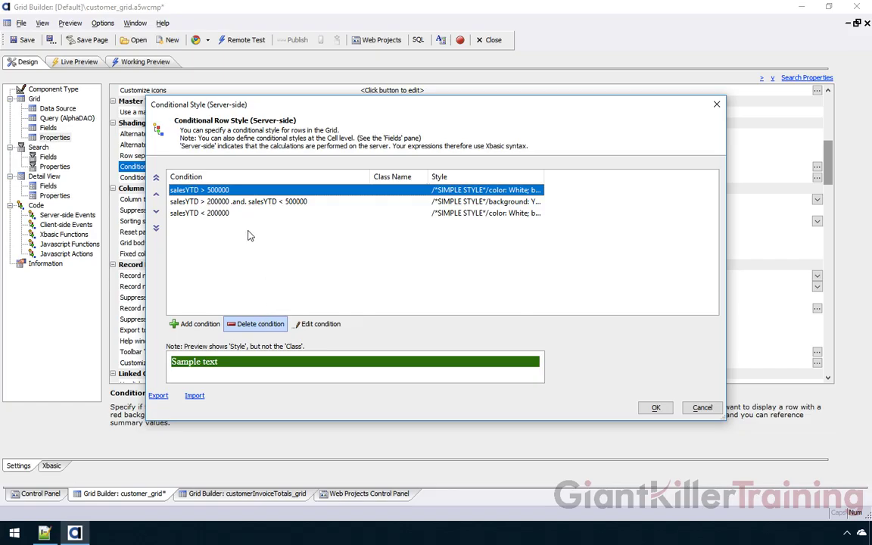
left_click(260, 326)
left_click(260, 325)
left_click(260, 325)
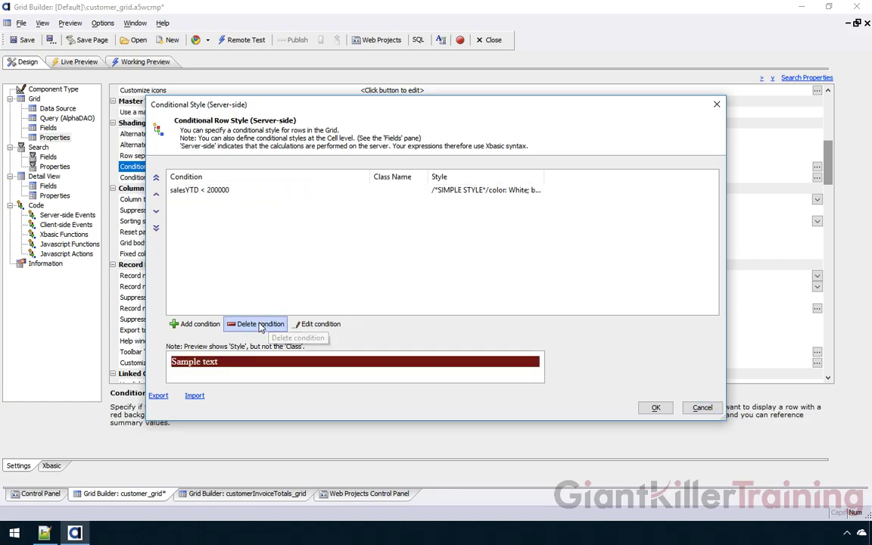
left_click(260, 326)
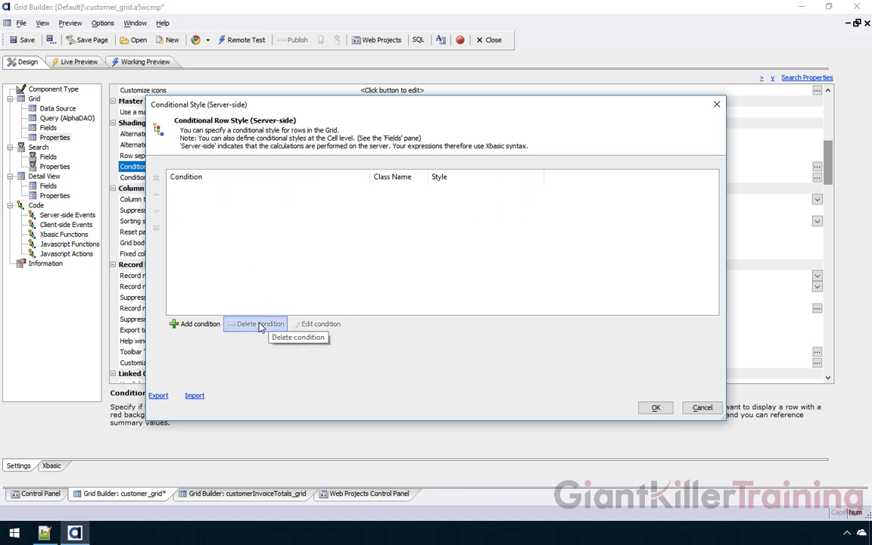
left_click(656, 407)
left_click(144, 63)
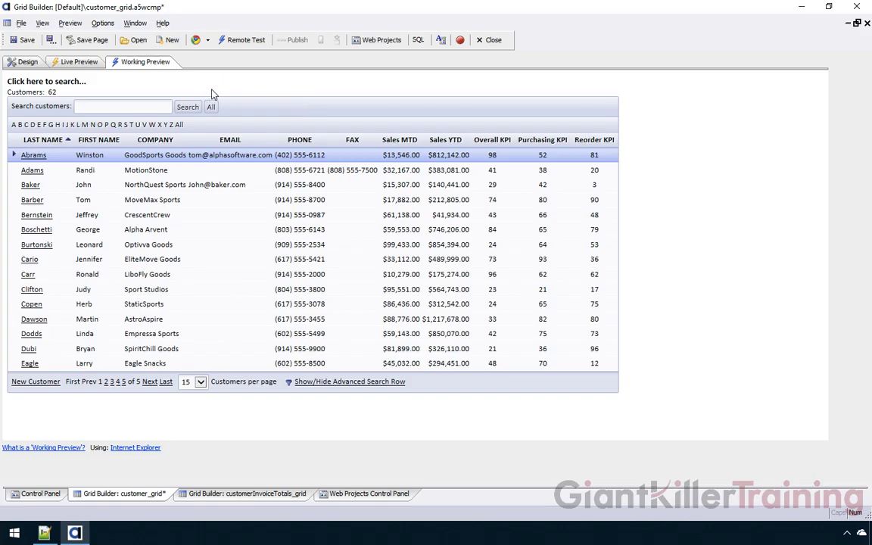
Return to the grid design and open the server-side conditional cell style of the salesYTD field.
left_click(27, 63)
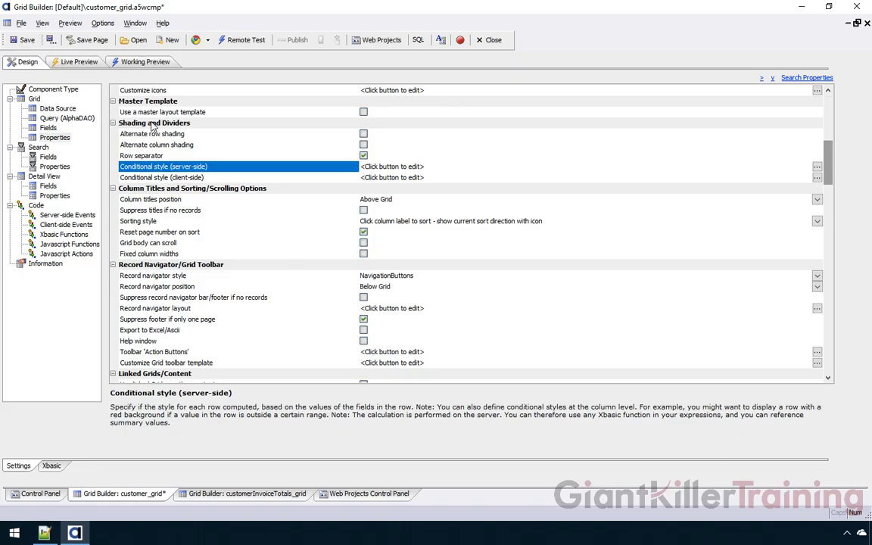
left_click(47, 128)
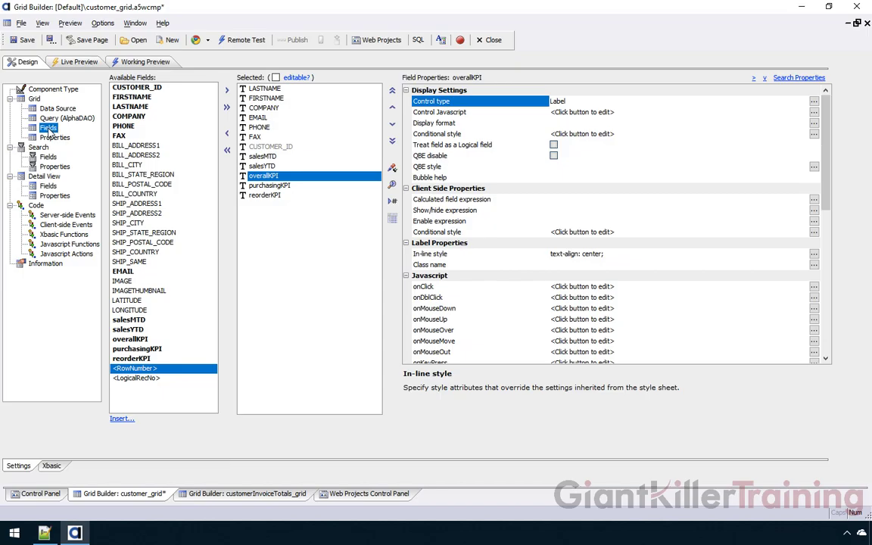
left_click(262, 167)
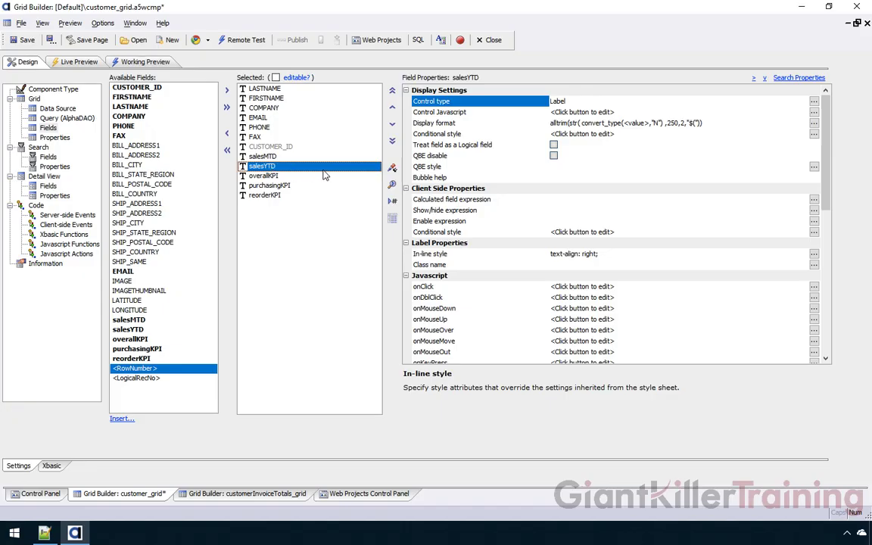
left_click(445, 135)
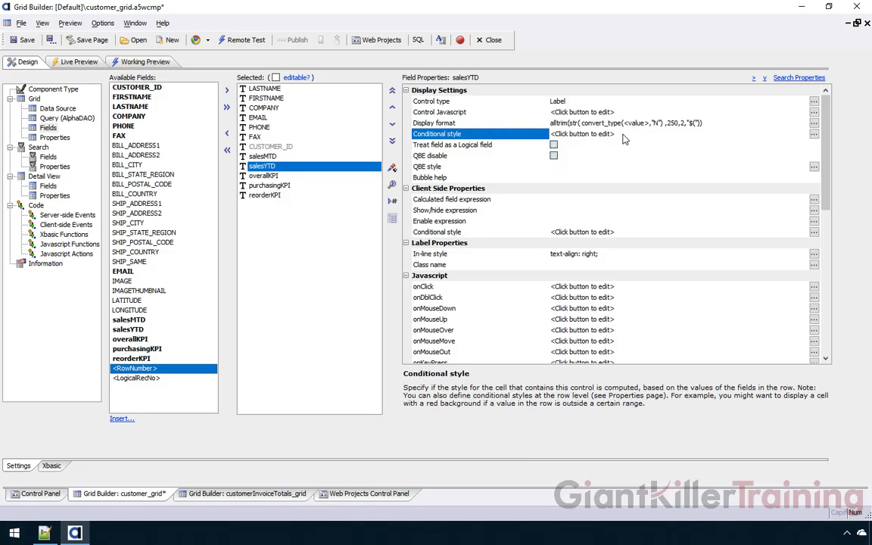
left_click(814, 134)
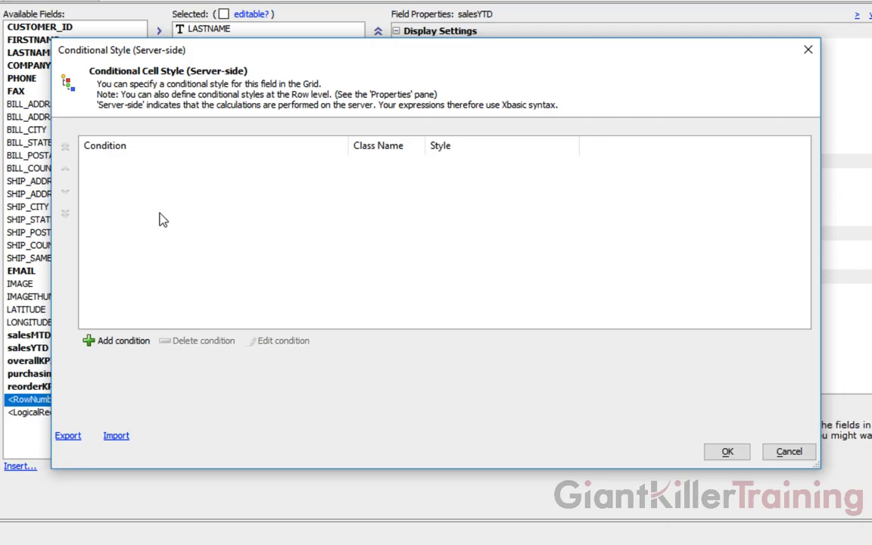
left_click_drag(188, 57, 193, 36)
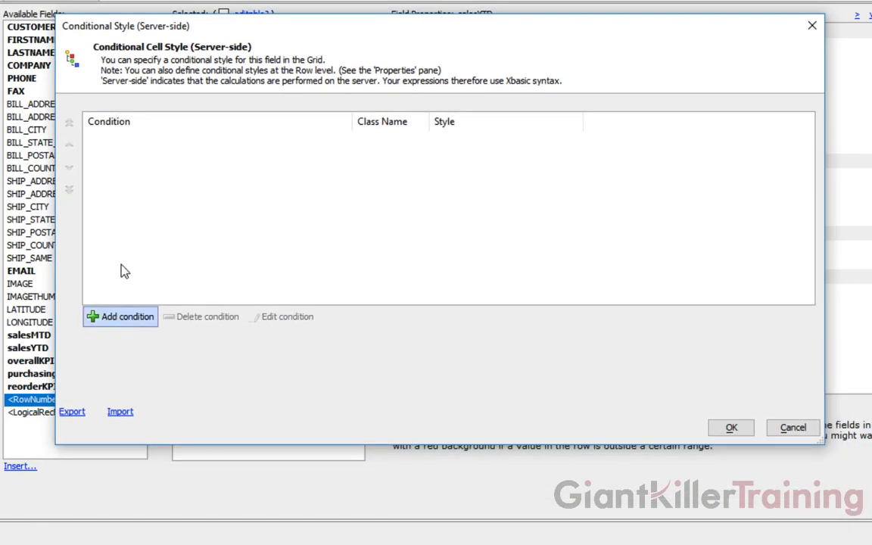
Add a cell condition using the salesYTD field with the logical expression salesYTD > 500000.
left_click(128, 317)
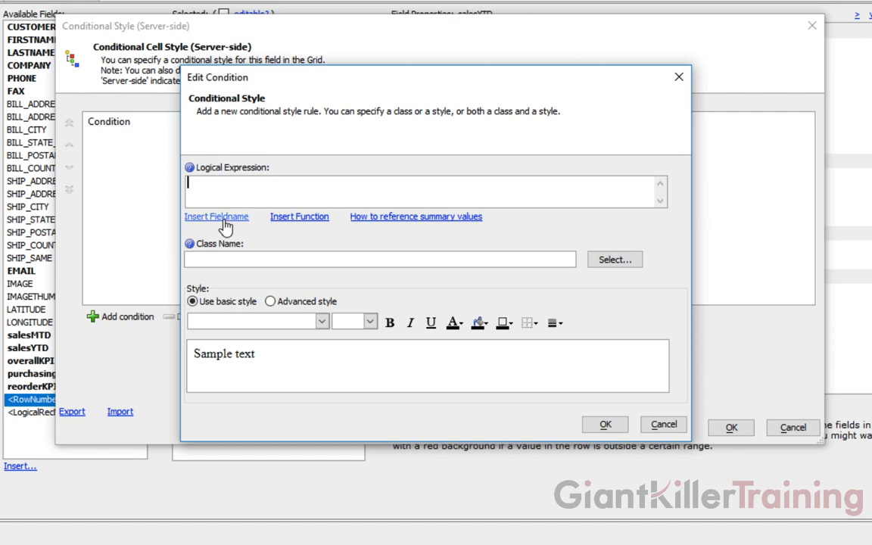
left_click(225, 226)
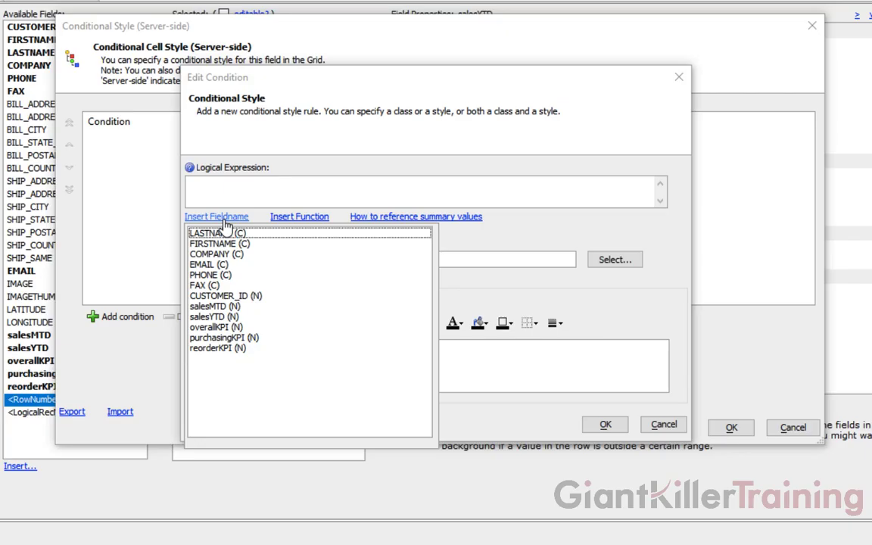
left_click(216, 317)
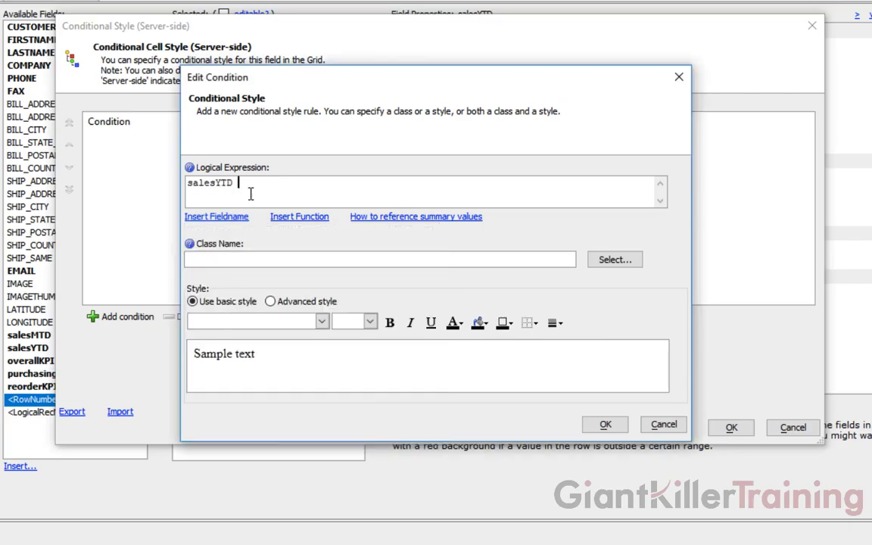
type("> 500000")
Give the salesYTD > 500000 cell condition a Dark Green background with White text and confirm the rule.
left_click(481, 327)
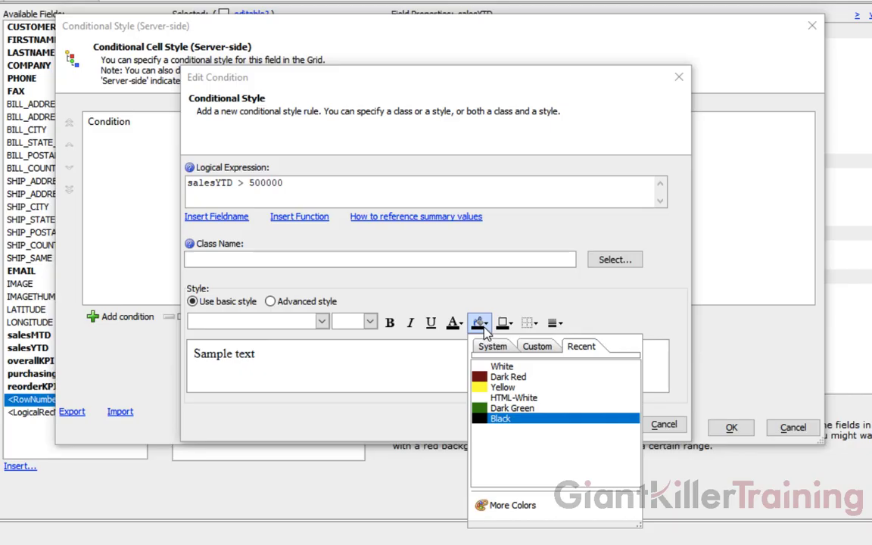
left_click(502, 411)
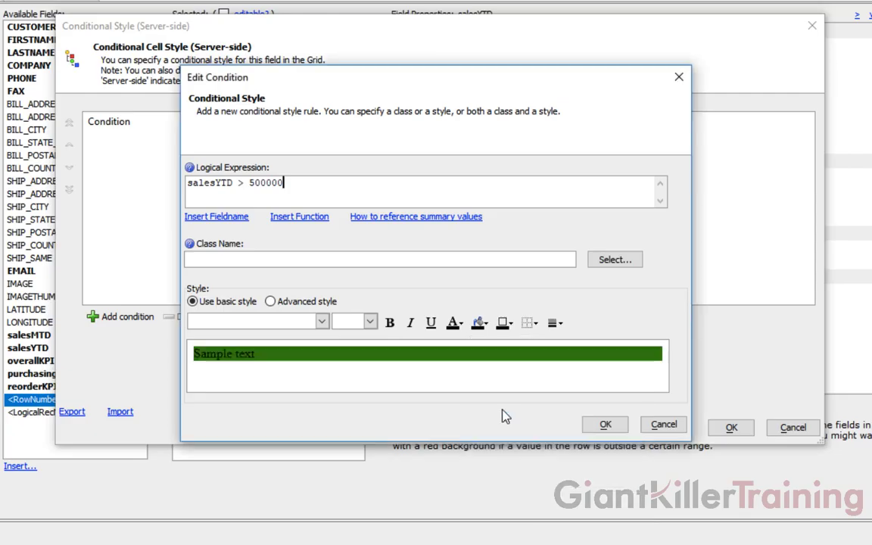
left_click(459, 325)
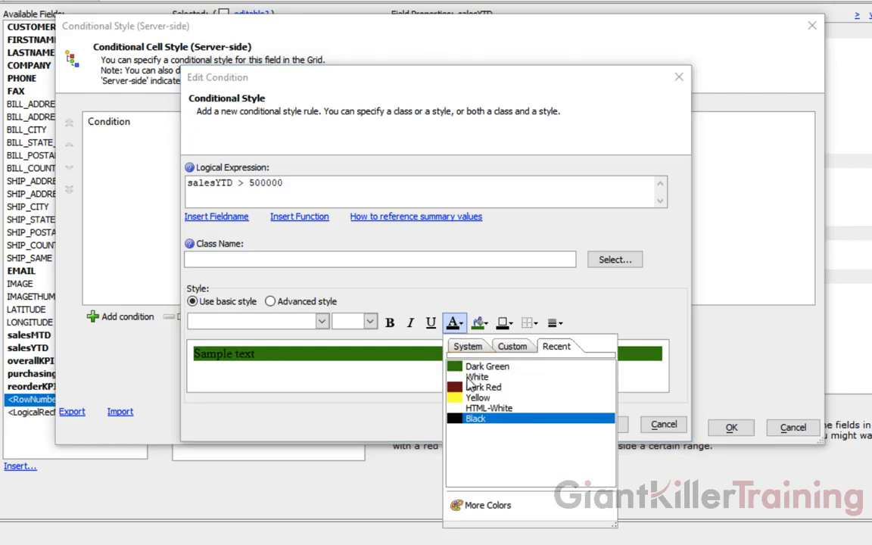
left_click(458, 378)
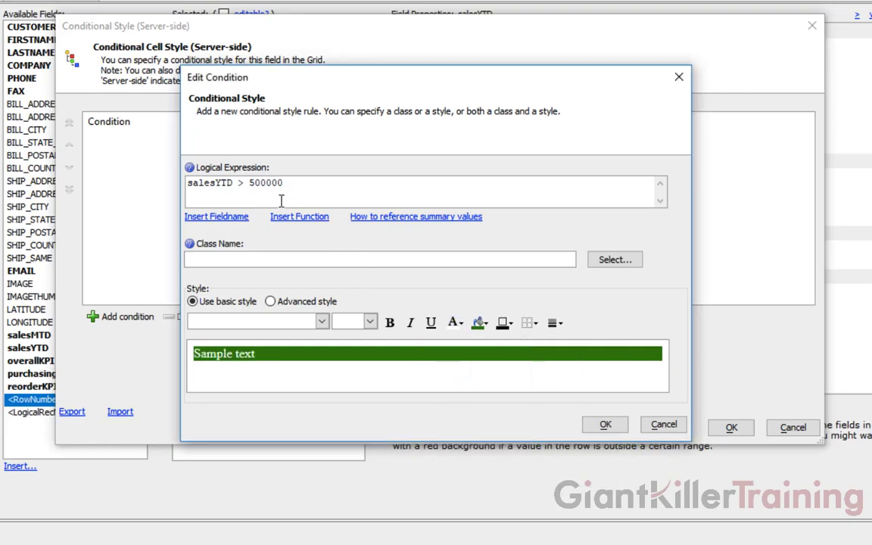
left_click(606, 427)
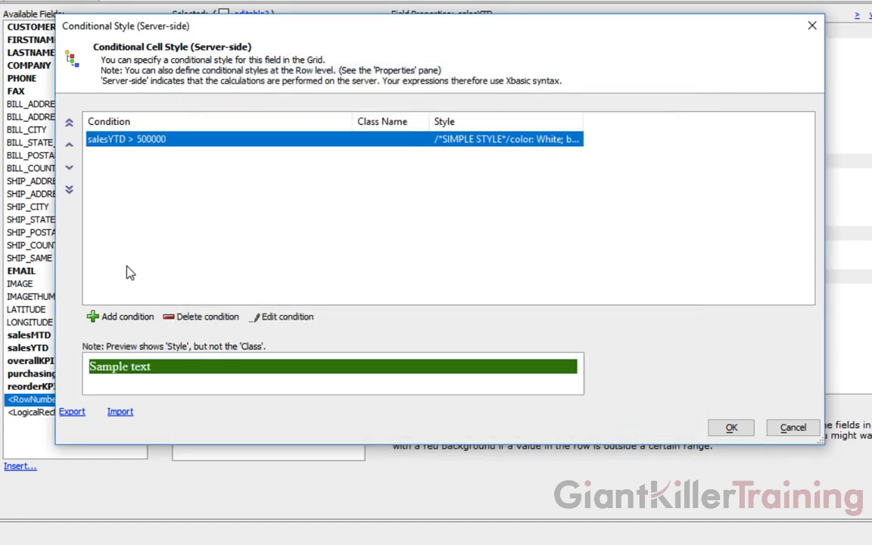
Add a second cell condition with the logical expression salesYTD > 200000 .and. salesYTD < 500000.
left_click(137, 321)
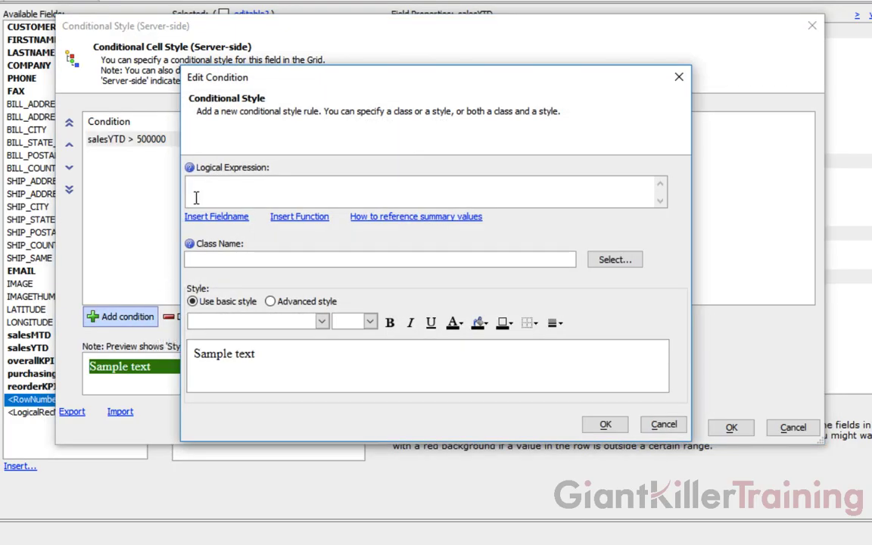
left_click(218, 218)
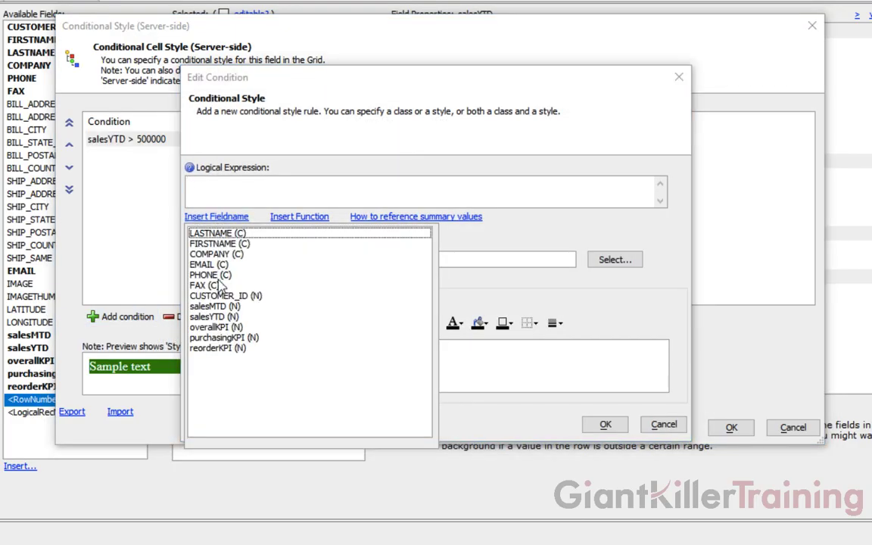
left_click(203, 316)
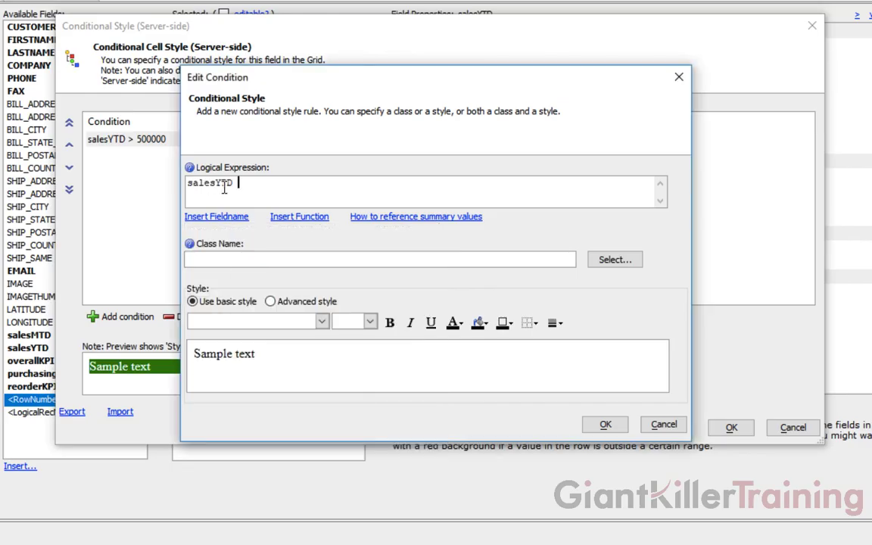
type("> 200000 .and .ana.and.")
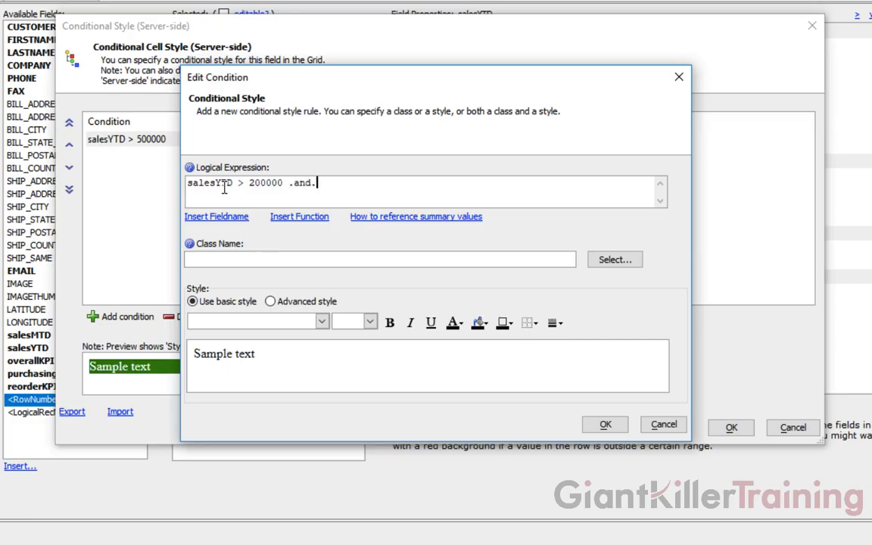
type(" salesYTD < 500000")
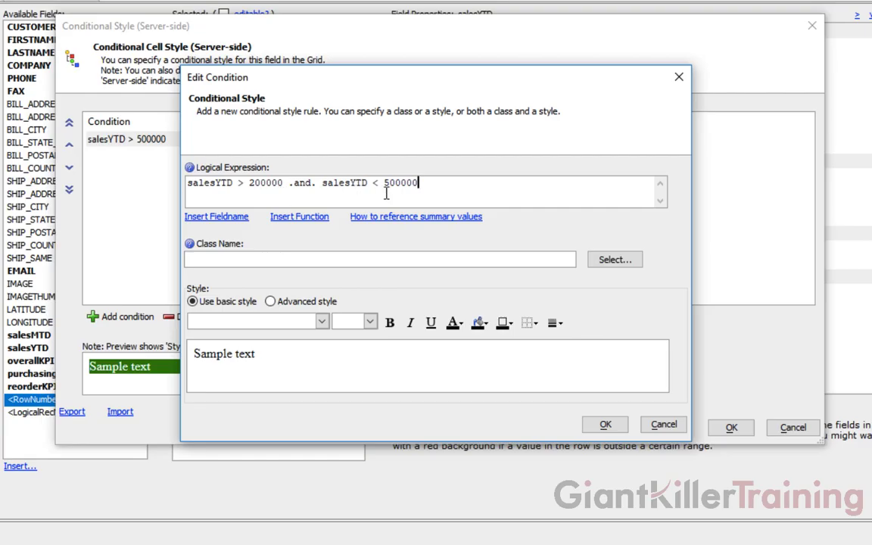
Give the cell condition for salesYTD between 200000 and 500000 a Yellow background and confirm the rule.
left_click(487, 324)
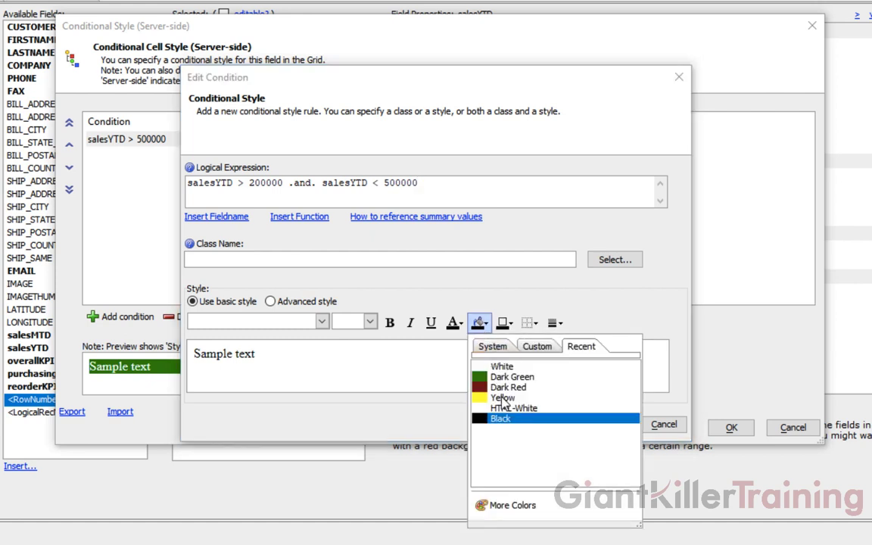
left_click(493, 396)
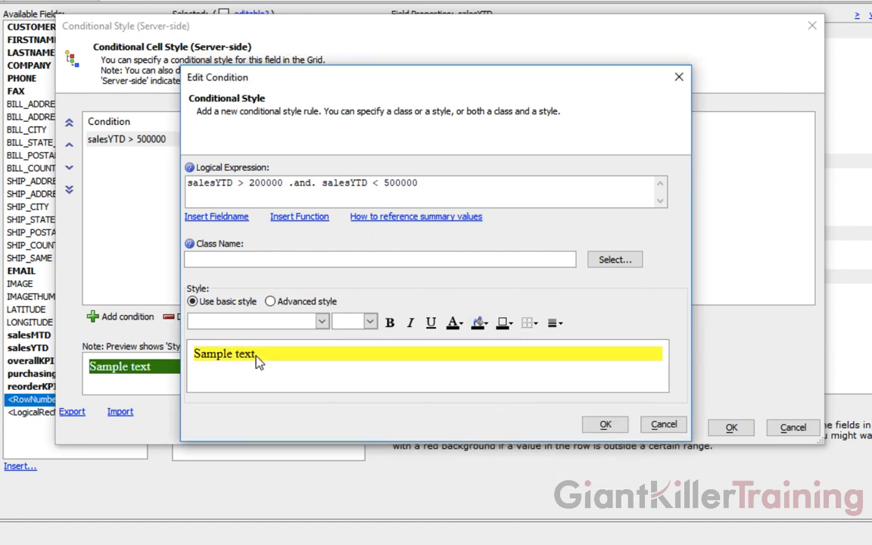
left_click(606, 425)
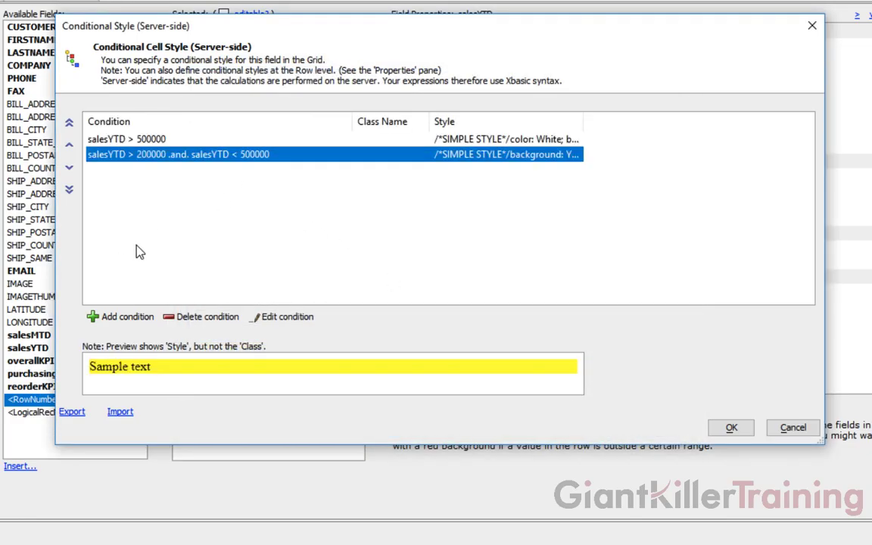
Add a third cell condition using the salesYTD field with the logical expression salesYTD < 200000.
left_click(134, 327)
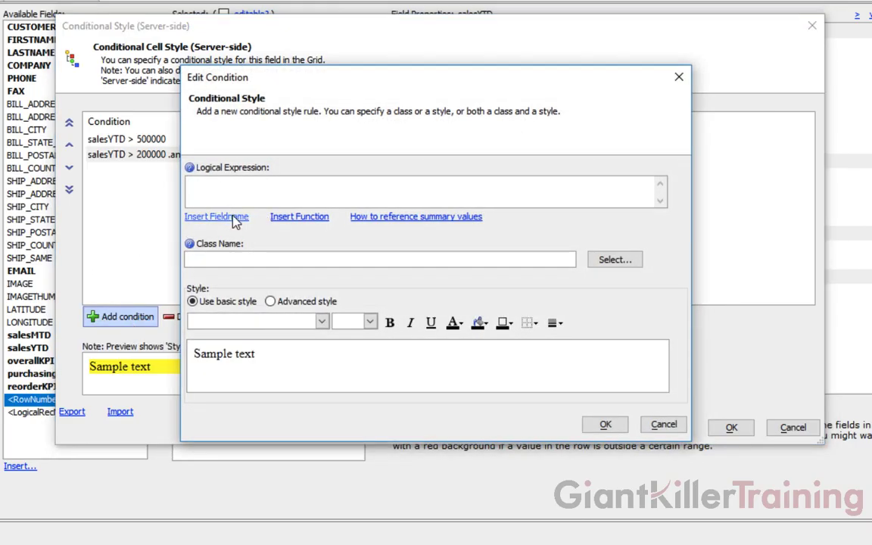
left_click(231, 218)
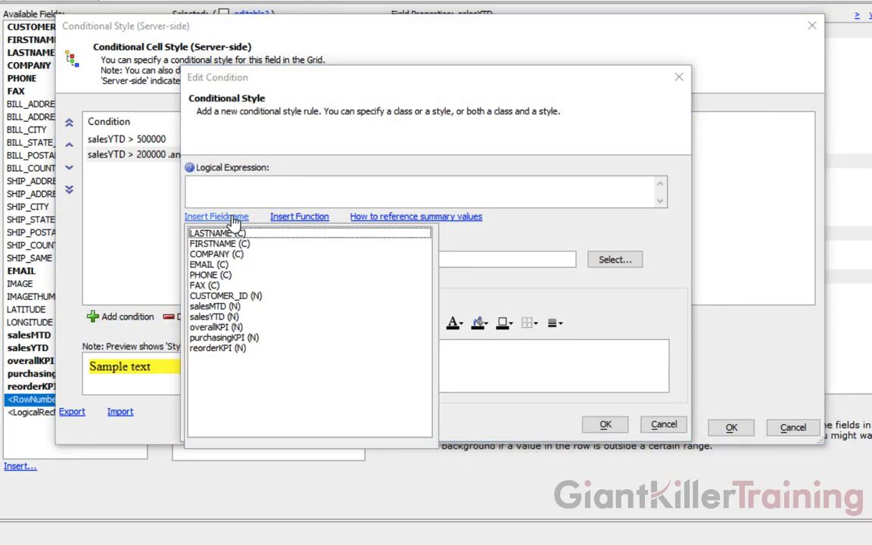
double_click(215, 316)
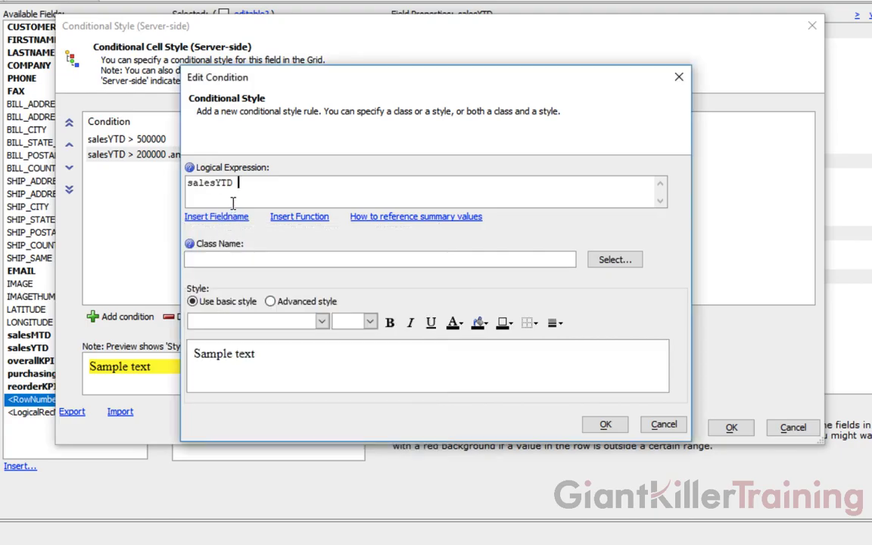
type("< 200000")
Give the salesYTD < 200000 cell condition a Dark Red background with White text and confirm the rule.
left_click(479, 325)
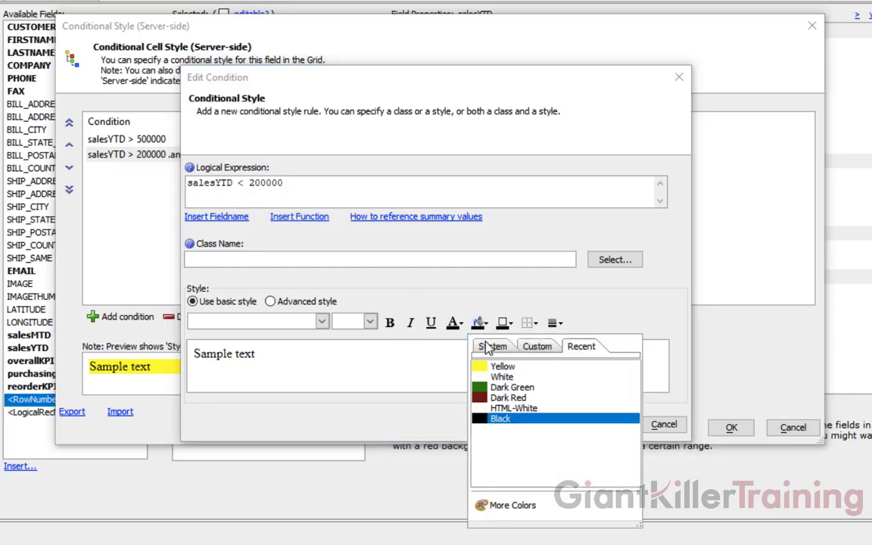
left_click(500, 397)
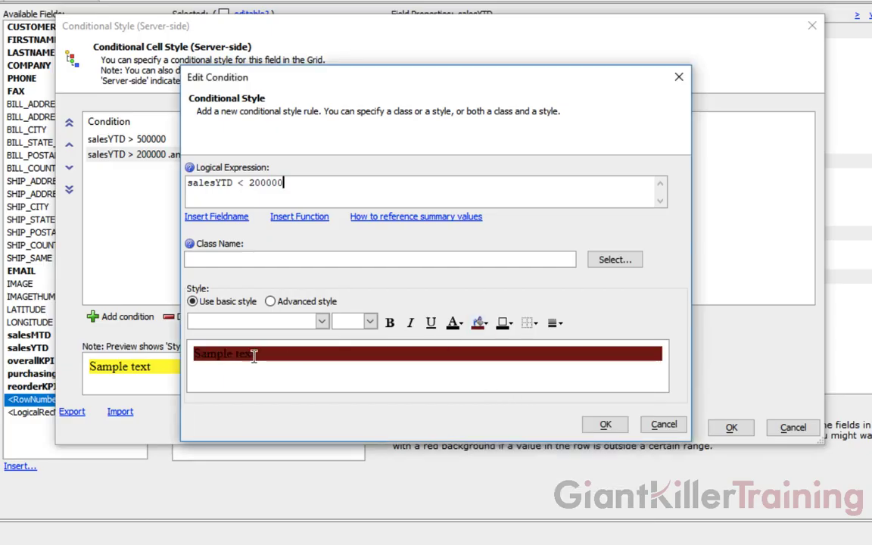
left_click(455, 325)
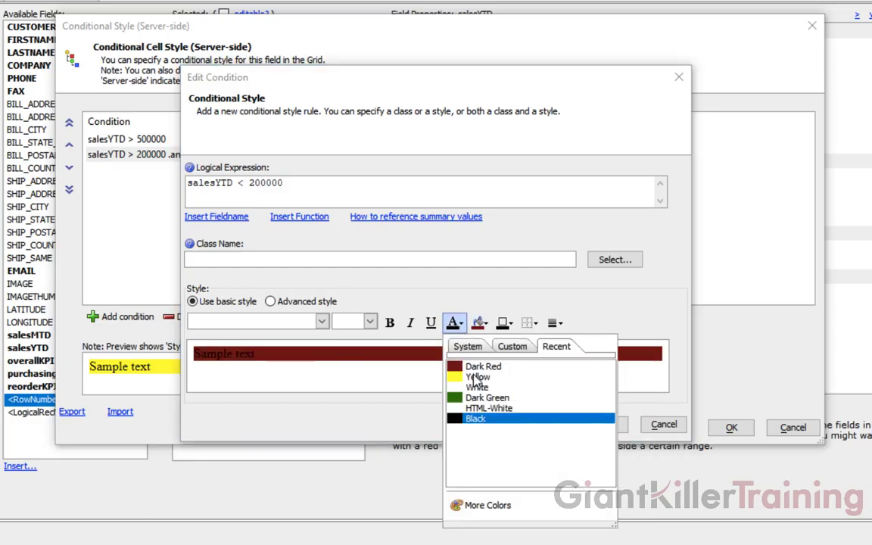
left_click(462, 386)
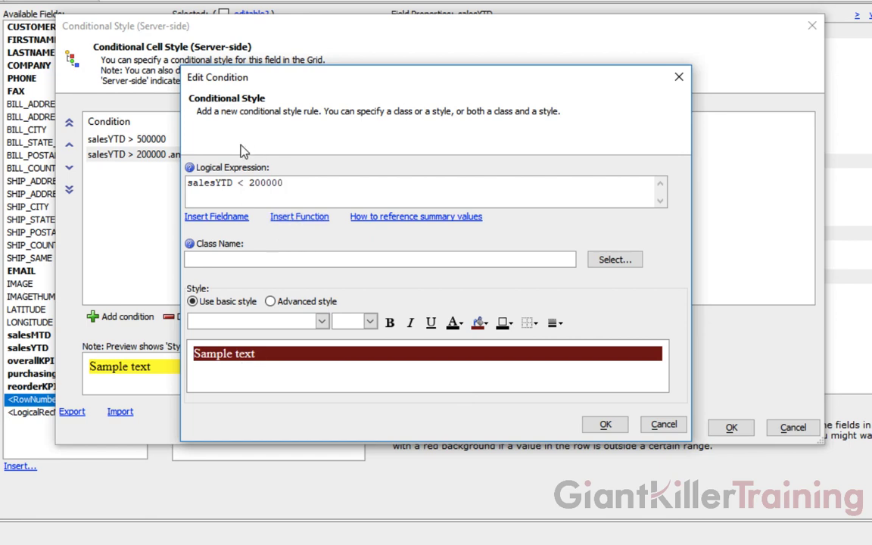
left_click(605, 424)
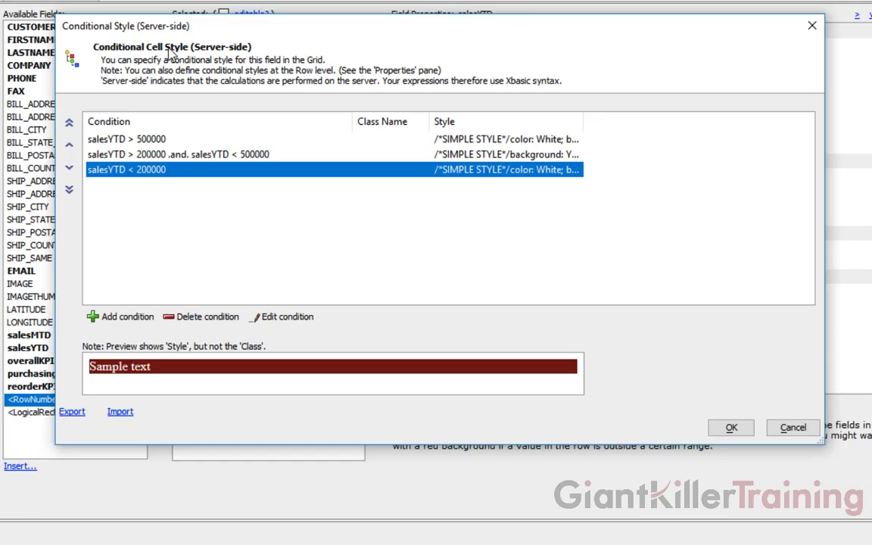
Save the customer grid with the salesYTD conditional cell styles applied and check the result in the working preview.
left_click_drag(174, 33, 454, 68)
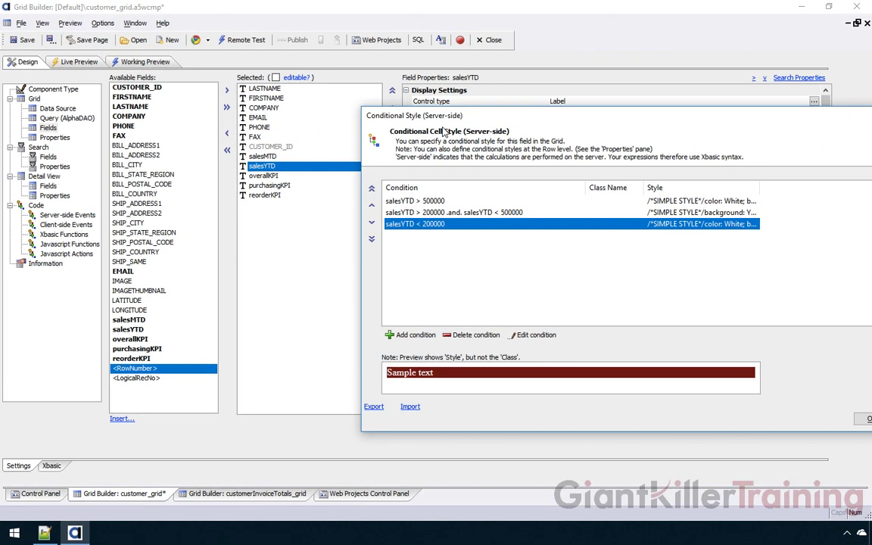
left_click_drag(445, 115, 181, 80)
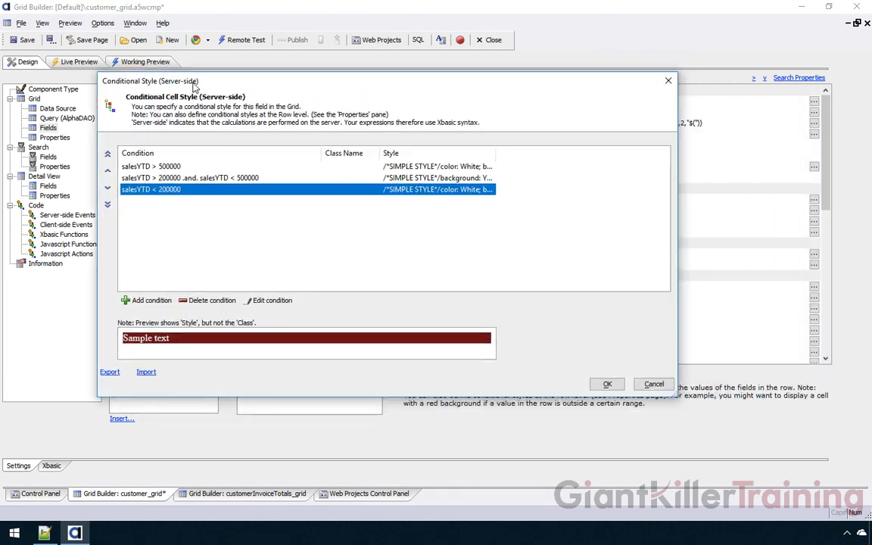
left_click(607, 383)
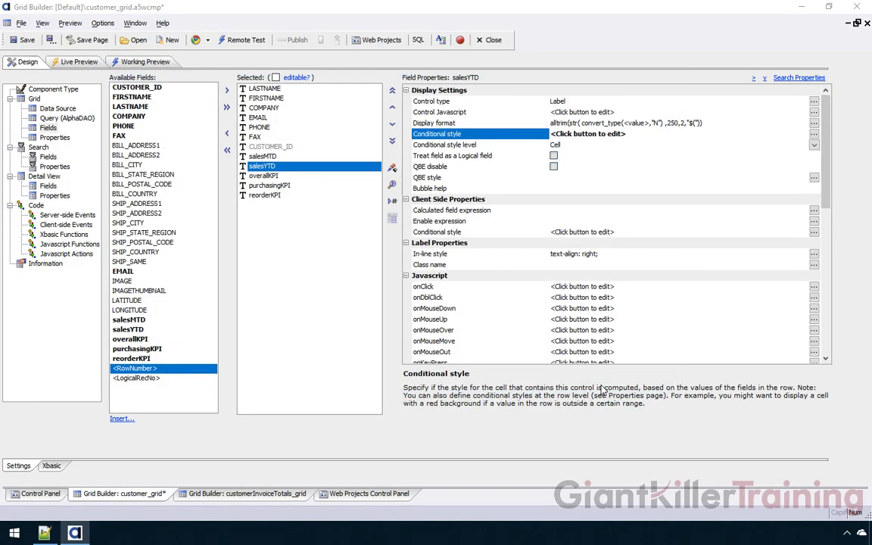
left_click(26, 41)
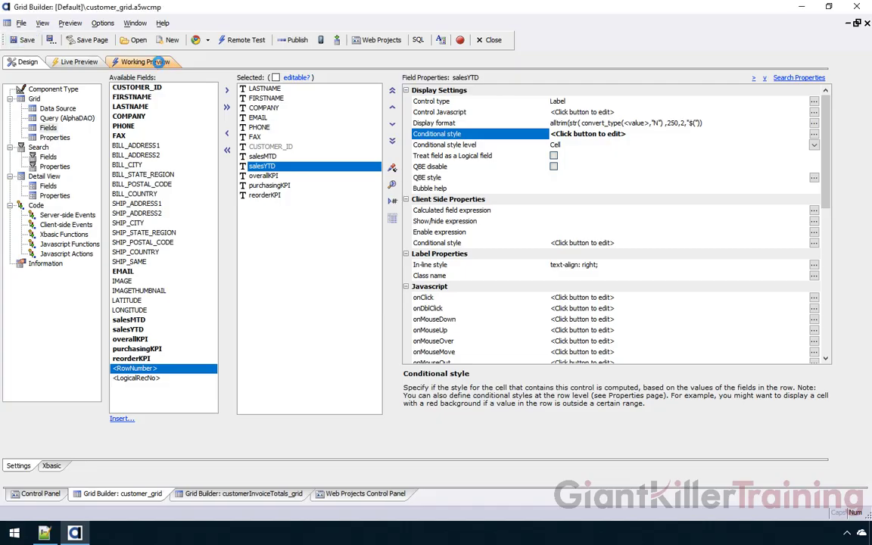
left_click(158, 62)
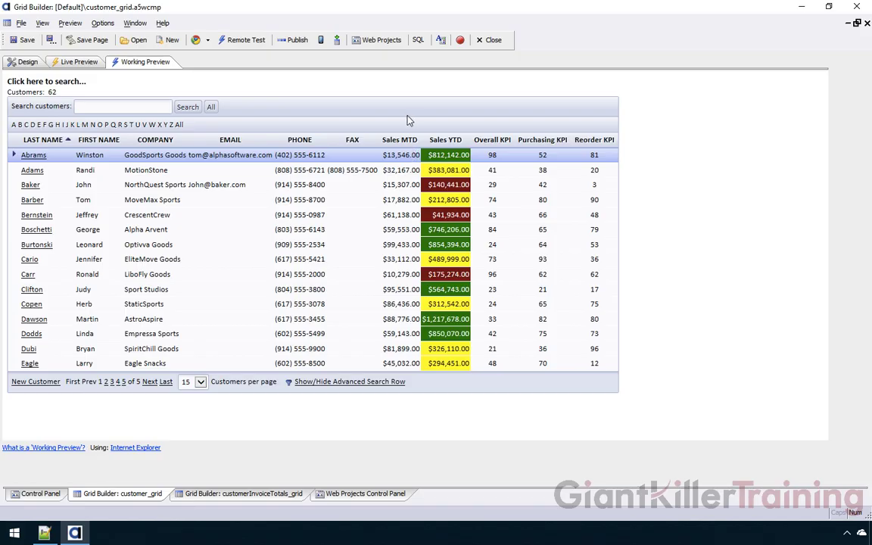
Export the salesYTD field's server-side conditional style rules from the grid design and copy all the exported rule text.
left_click(36, 65)
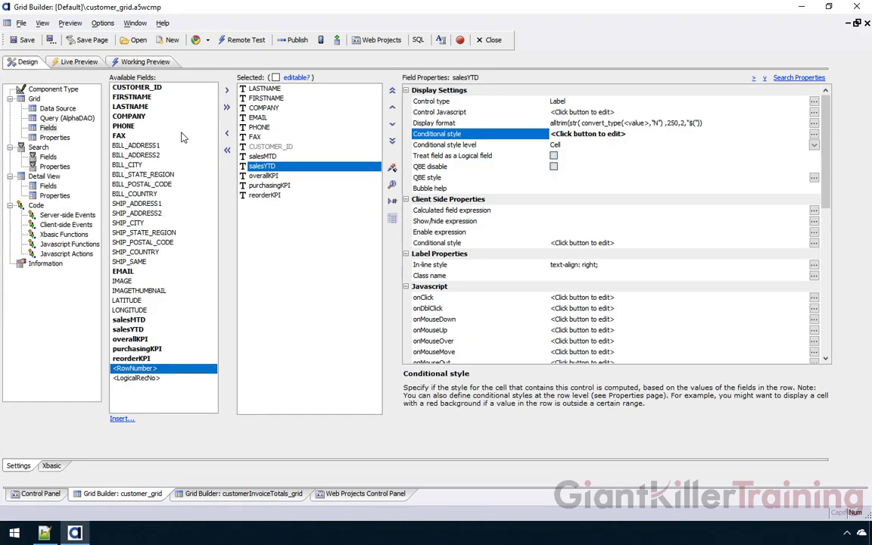
left_click(276, 158)
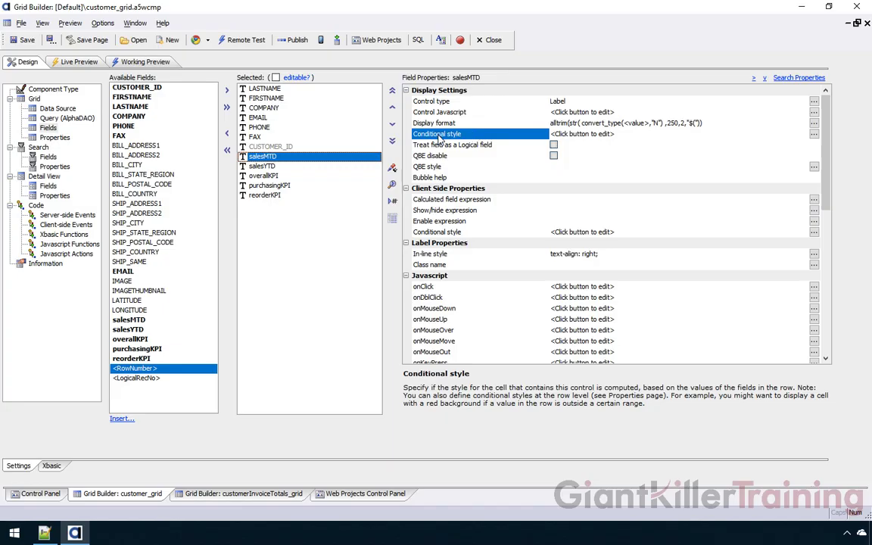
left_click(269, 171)
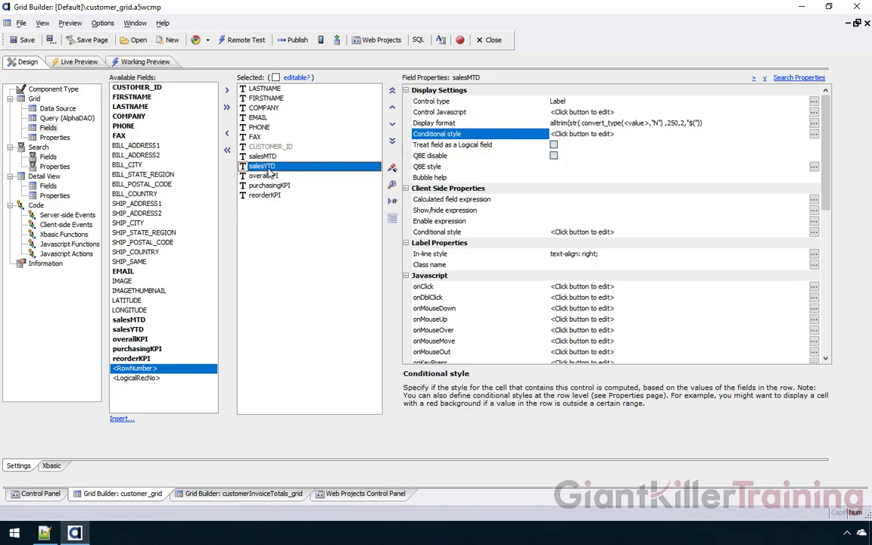
double_click(479, 137)
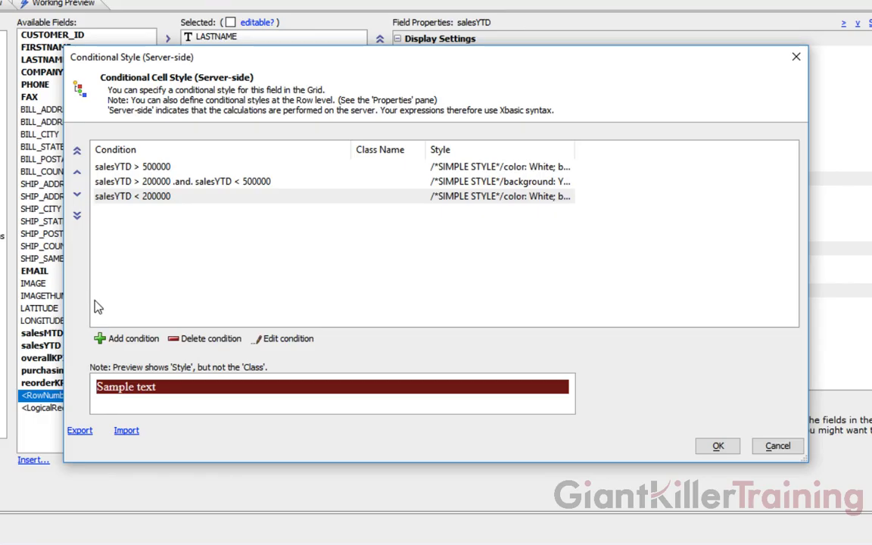
left_click(81, 432)
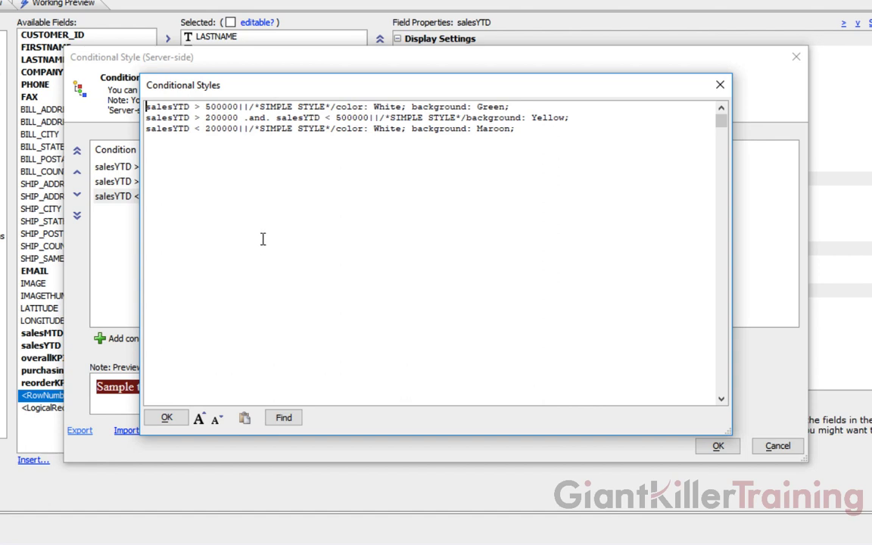
left_click_drag(315, 92, 314, 132)
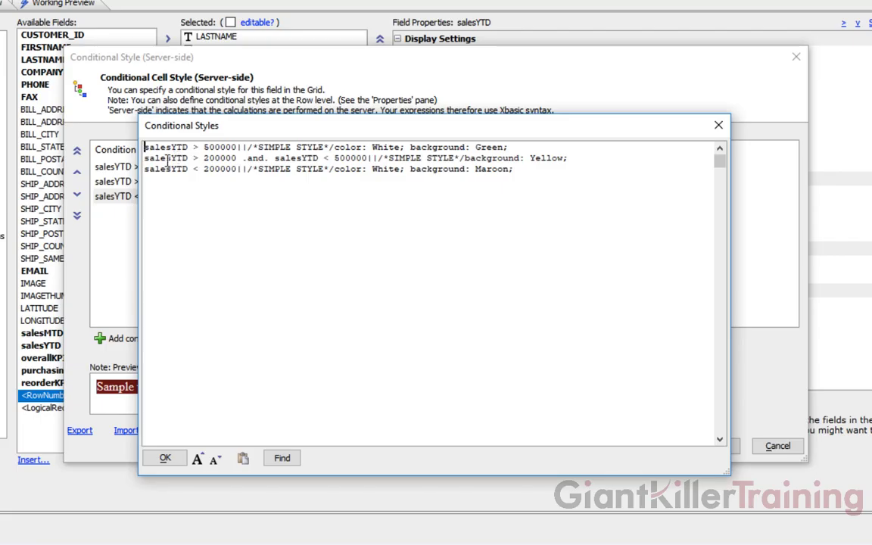
left_click_drag(208, 122, 210, 145)
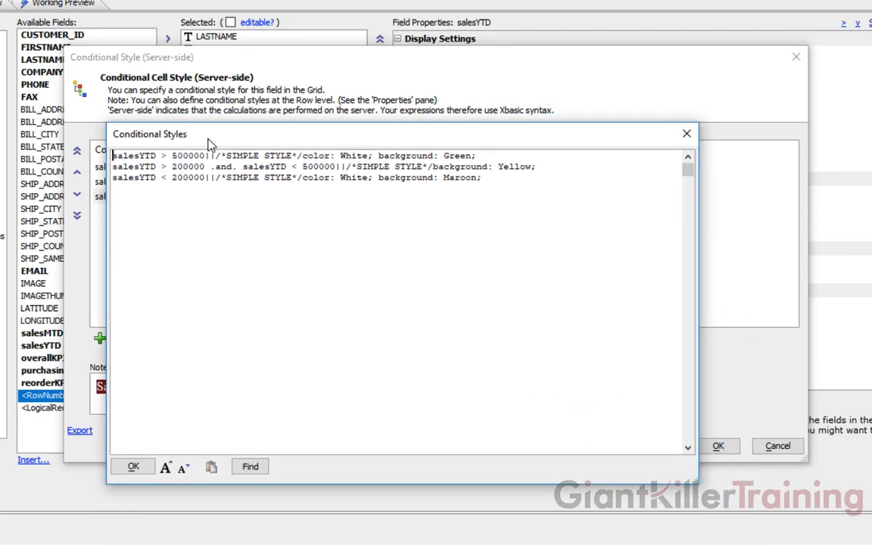
left_click_drag(483, 178, 67, 129)
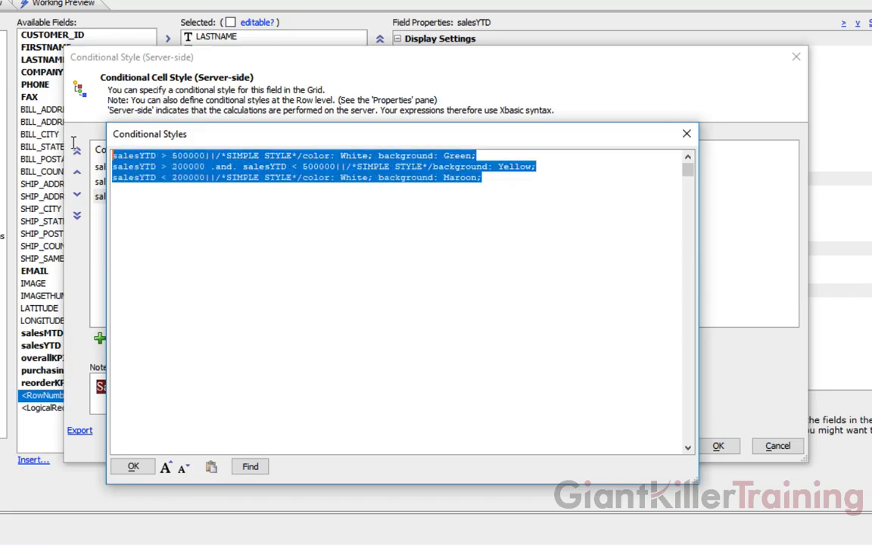
right_click(148, 157)
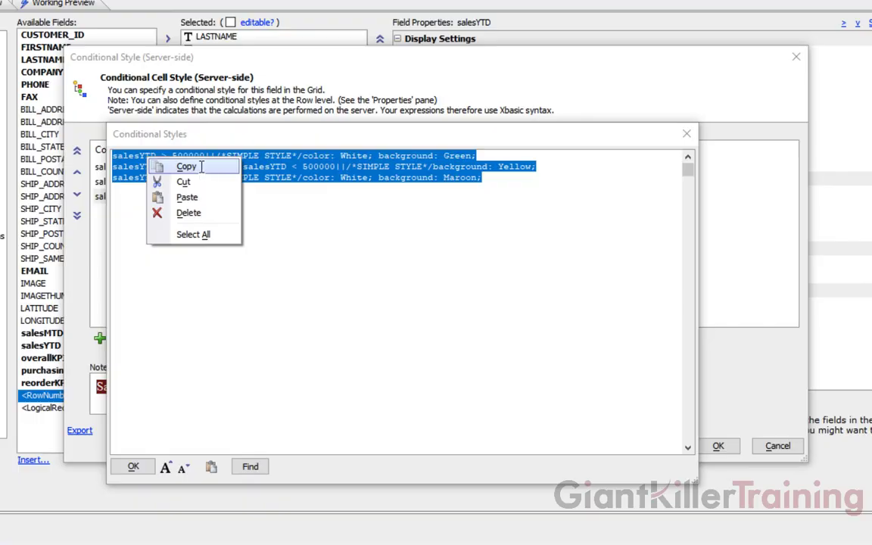
left_click(186, 167)
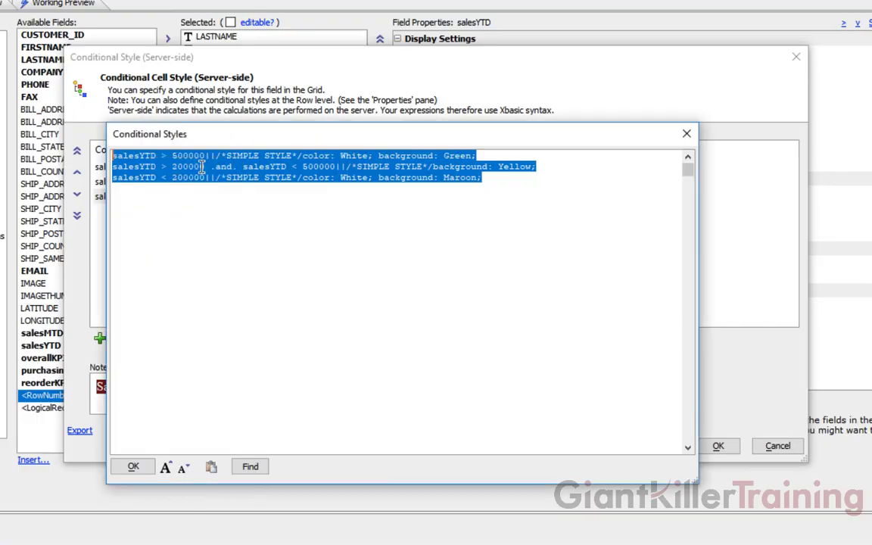
left_click(134, 467)
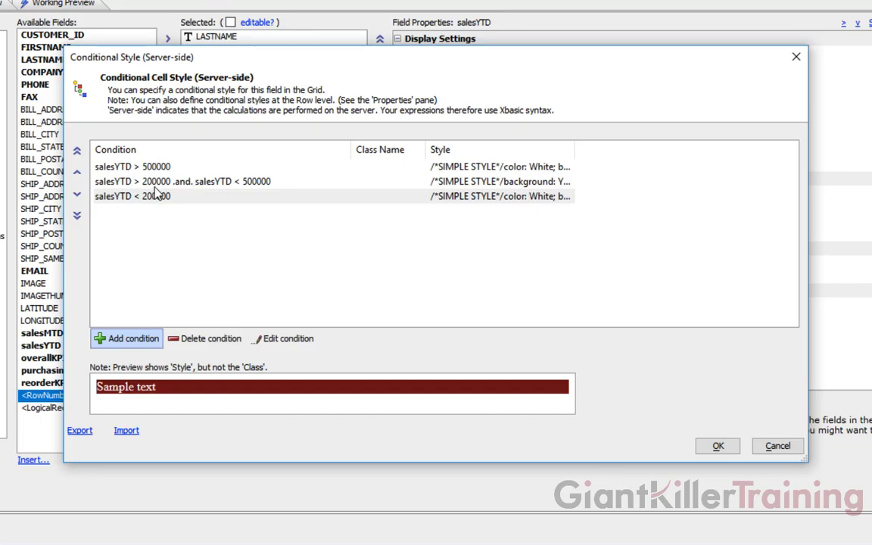
left_click(777, 446)
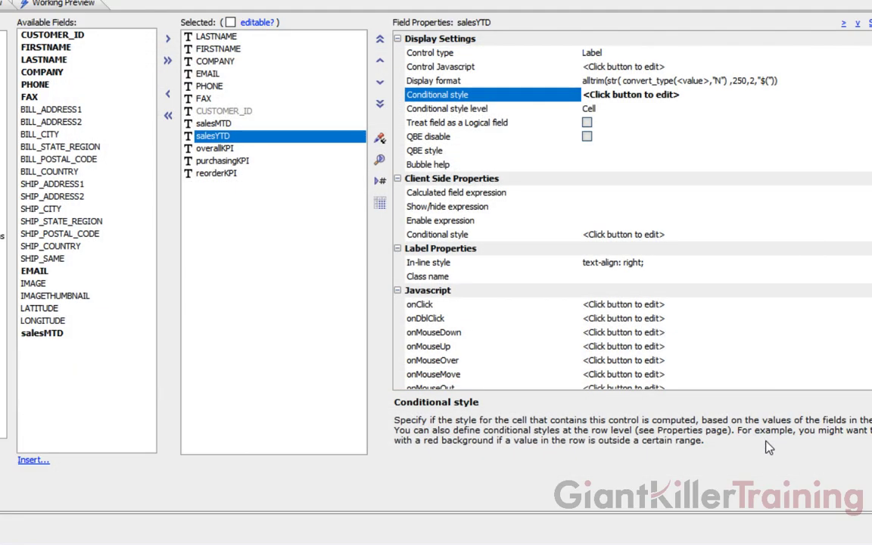
Import the copied salesYTD rule text into the salesMTD field's server-side conditional style.
left_click(196, 121)
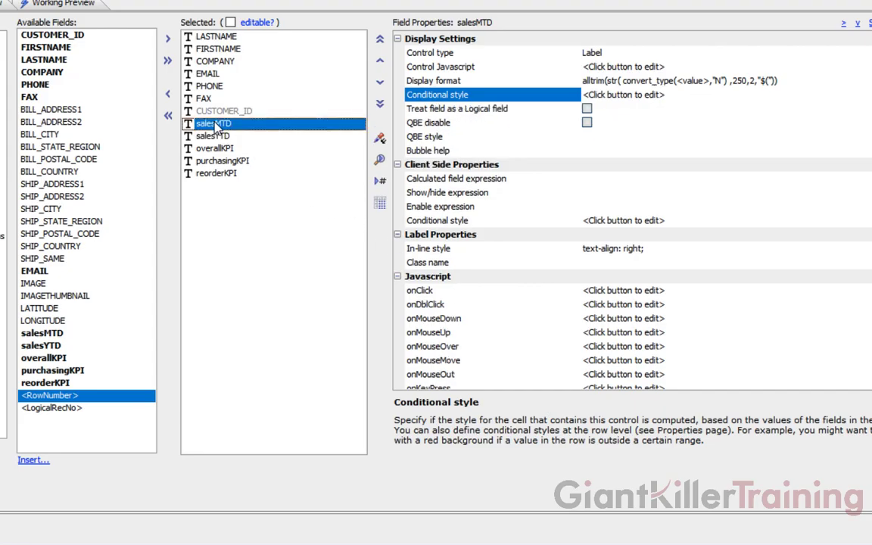
double_click(490, 96)
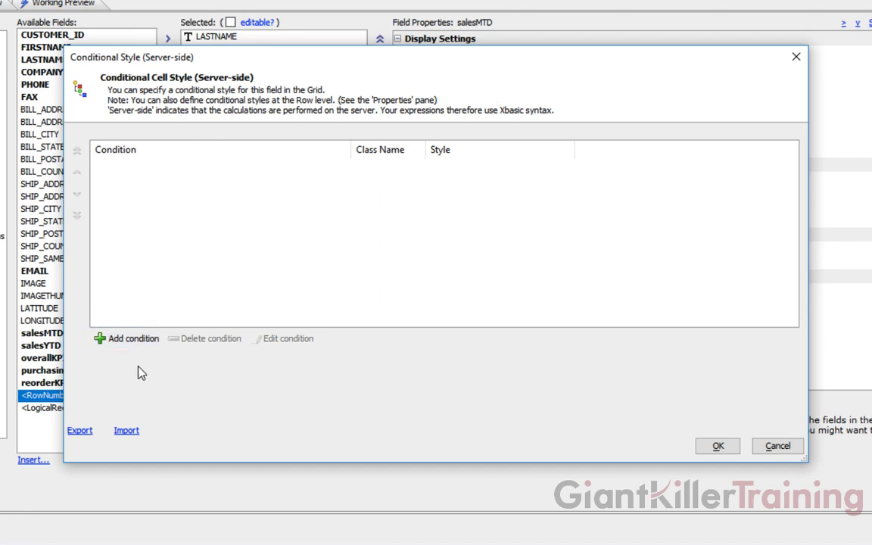
left_click(126, 430)
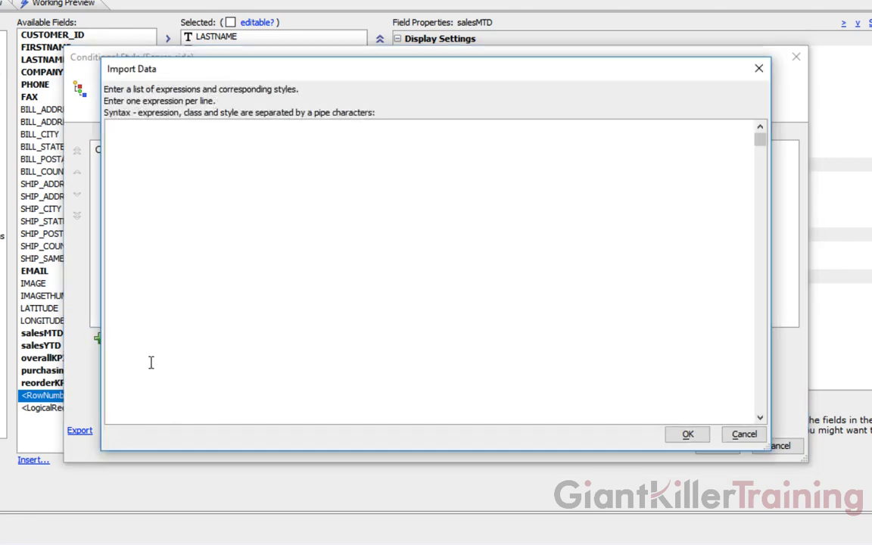
right_click(139, 156)
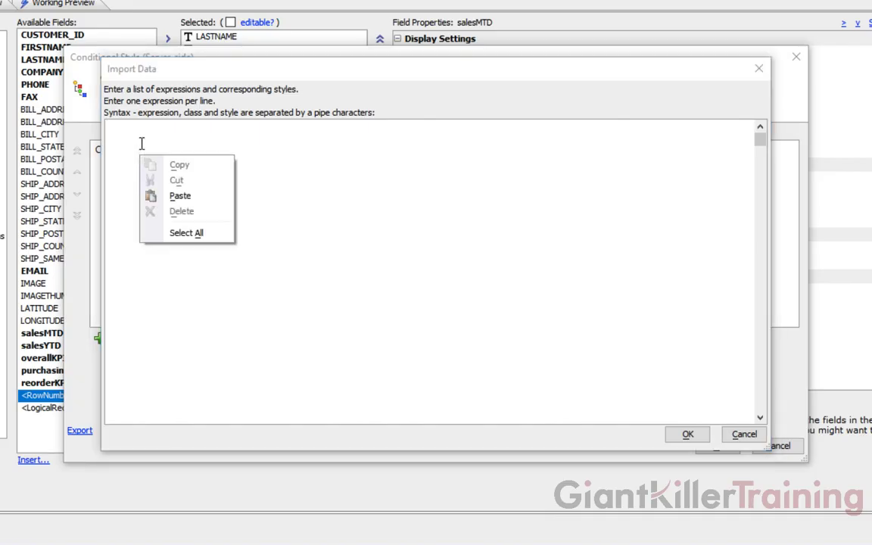
left_click(175, 195)
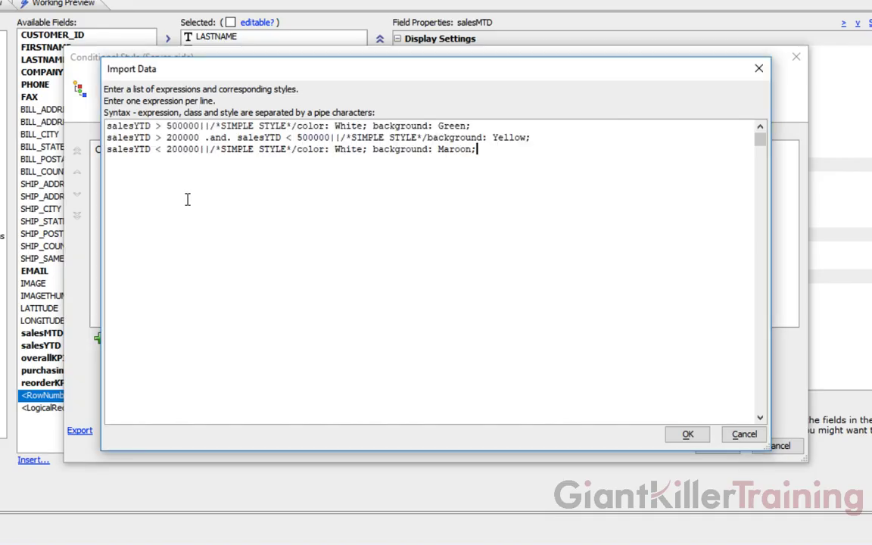
left_click(688, 435)
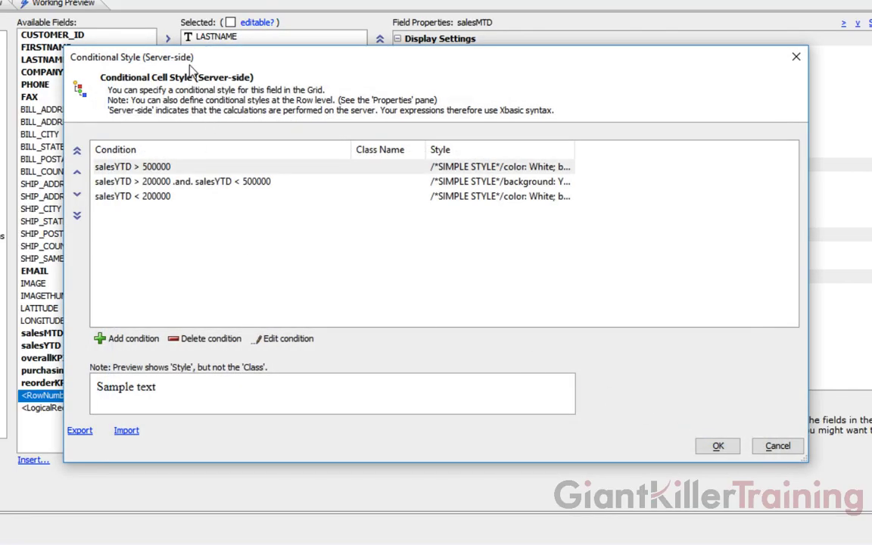
Replace salesYTD with the salesMTD field in the logical expression of the imported > 500000 condition.
left_click_drag(199, 61, 369, 45)
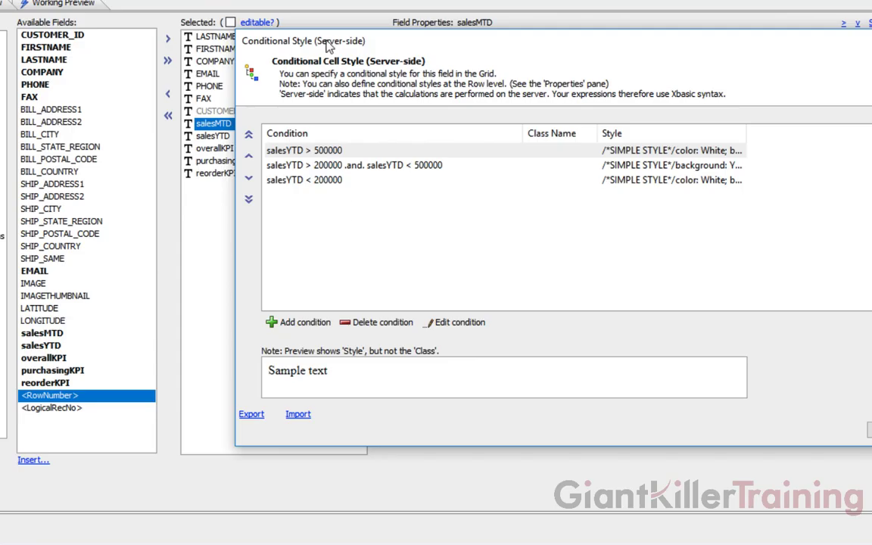
left_click_drag(296, 39, 274, 211)
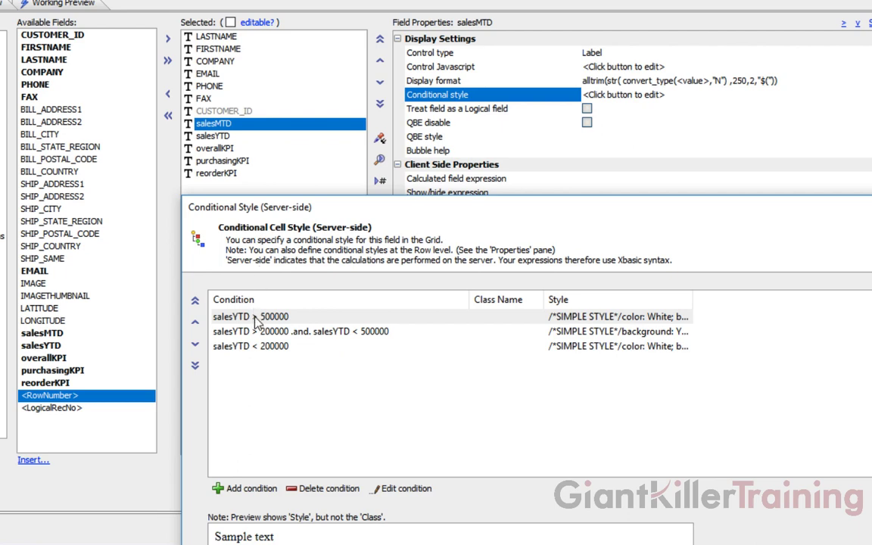
left_click_drag(276, 216, 174, 37)
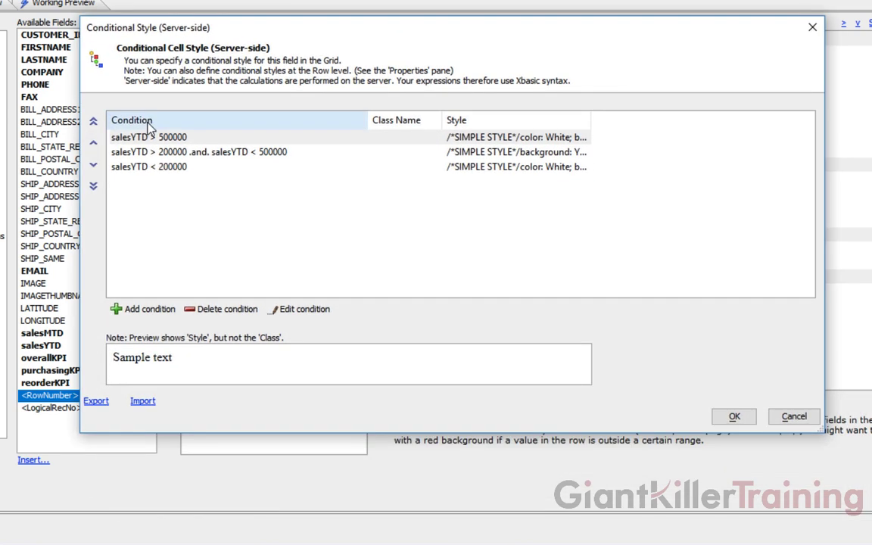
double_click(143, 144)
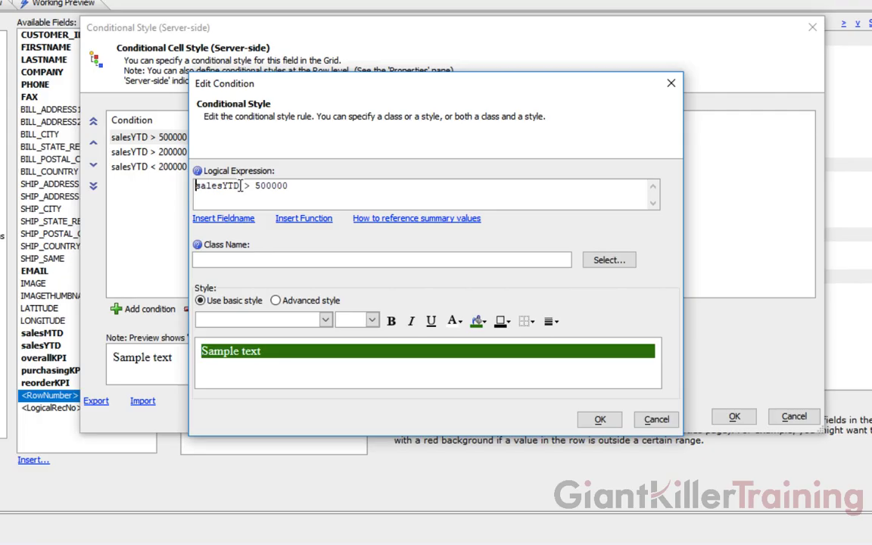
left_click_drag(241, 186, 194, 186)
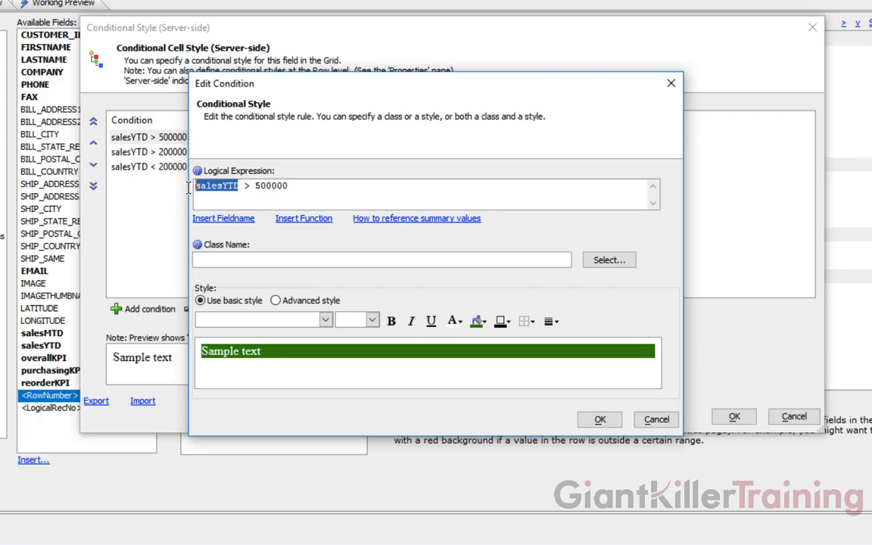
left_click(219, 218)
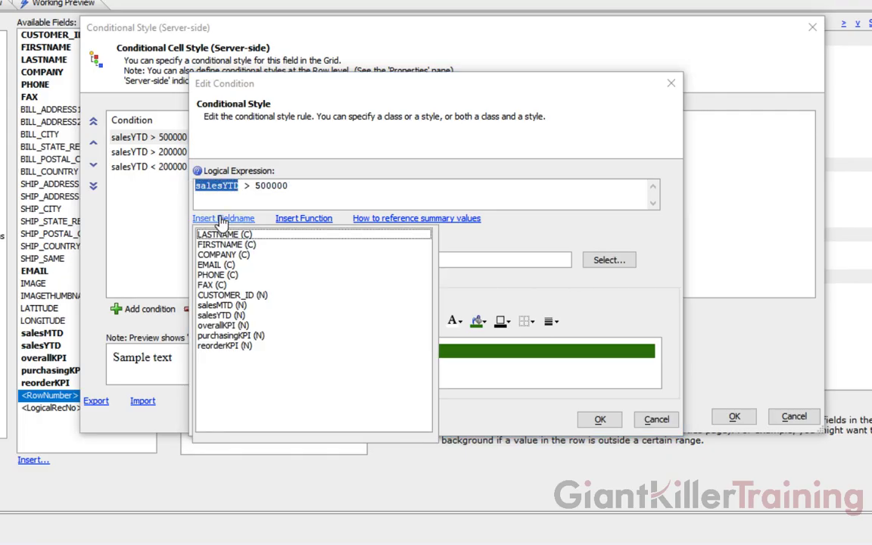
left_click(231, 305)
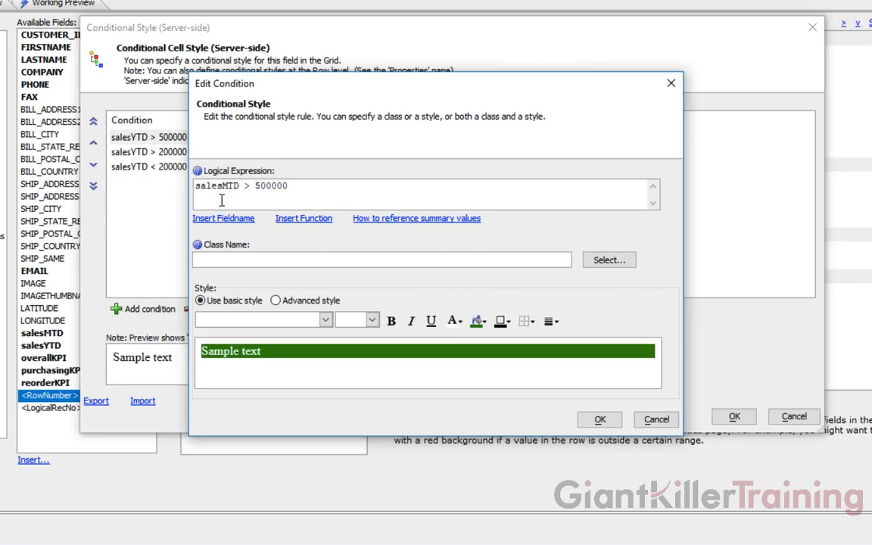
Set the threshold of the first salesMTD condition to 50000 so its expression reads salesMTD > 50000.
left_click_drag(240, 185, 289, 185)
left_click(296, 187)
left_click(599, 419)
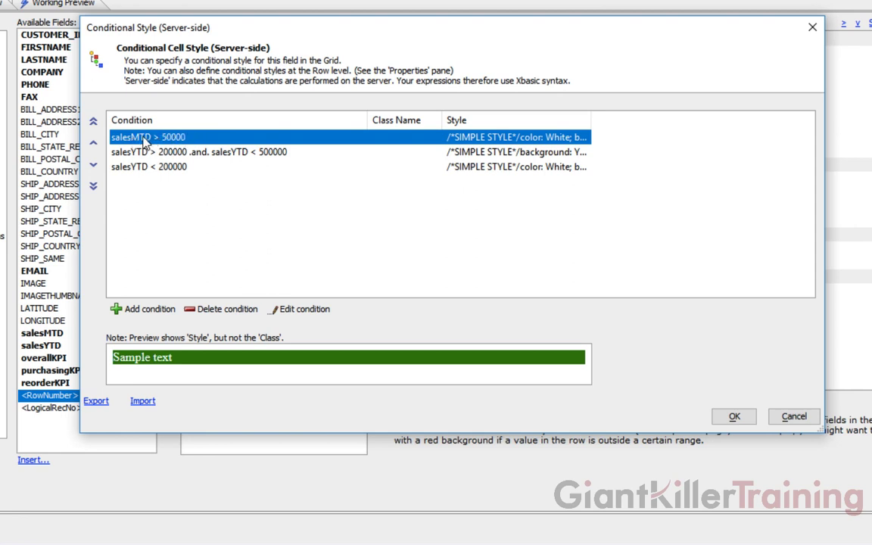
Change the yellow condition's logical expression to salesMTD > 20000 .and. salesMTD < 50000.
double_click(180, 154)
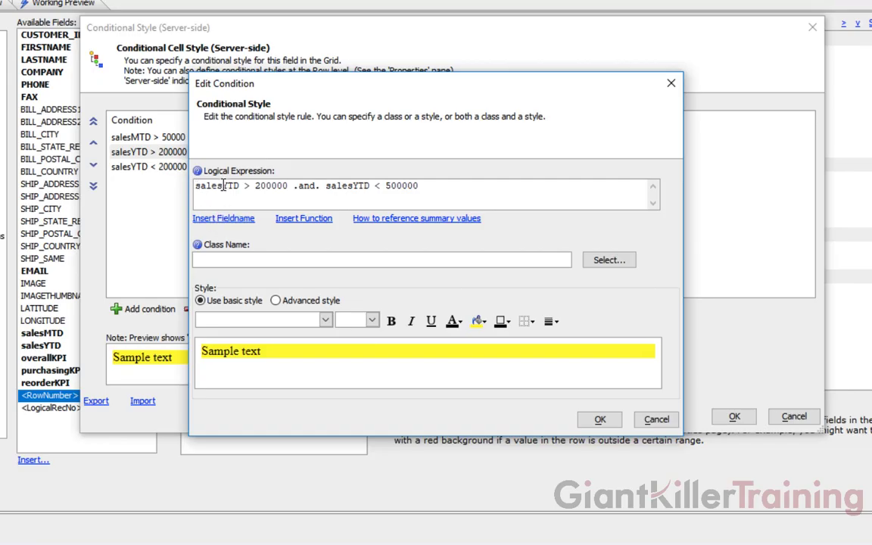
left_click_drag(223, 187, 229, 187)
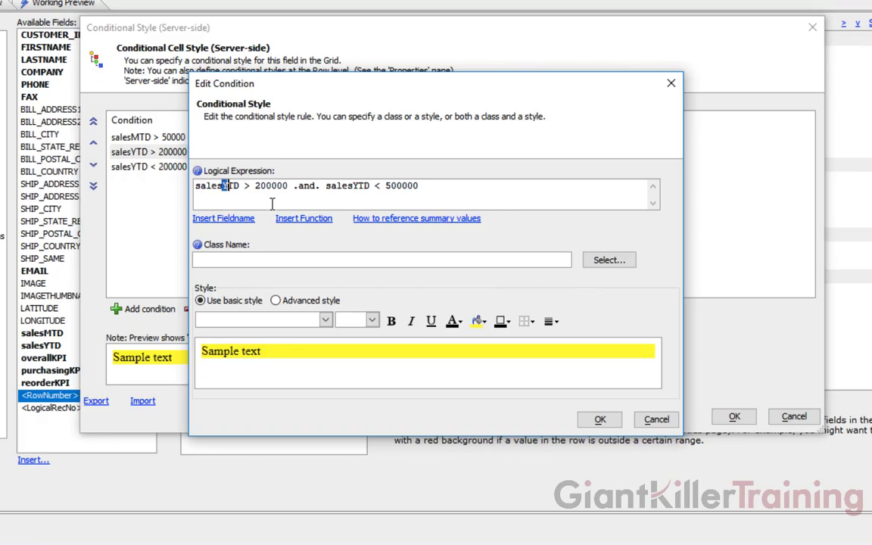
type("M")
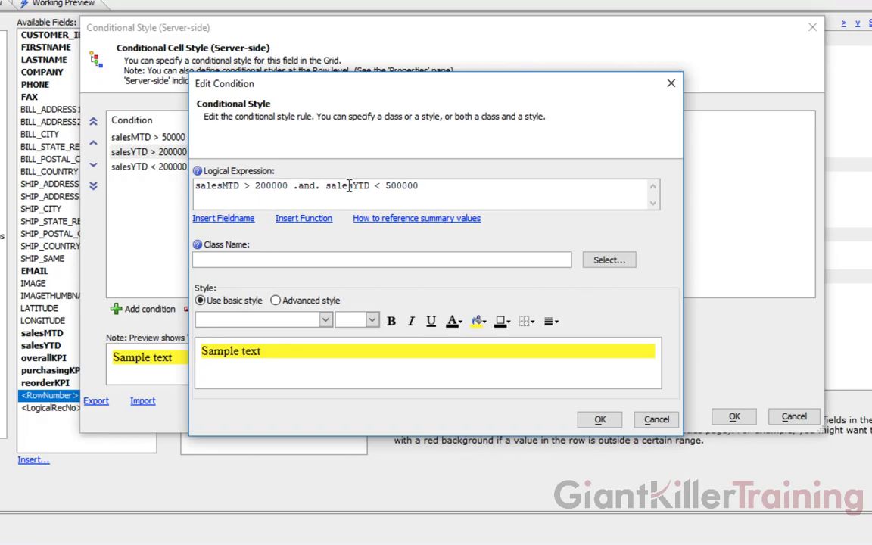
left_click_drag(357, 187, 365, 187)
type("M")
left_click(289, 187)
key("BackSpace")
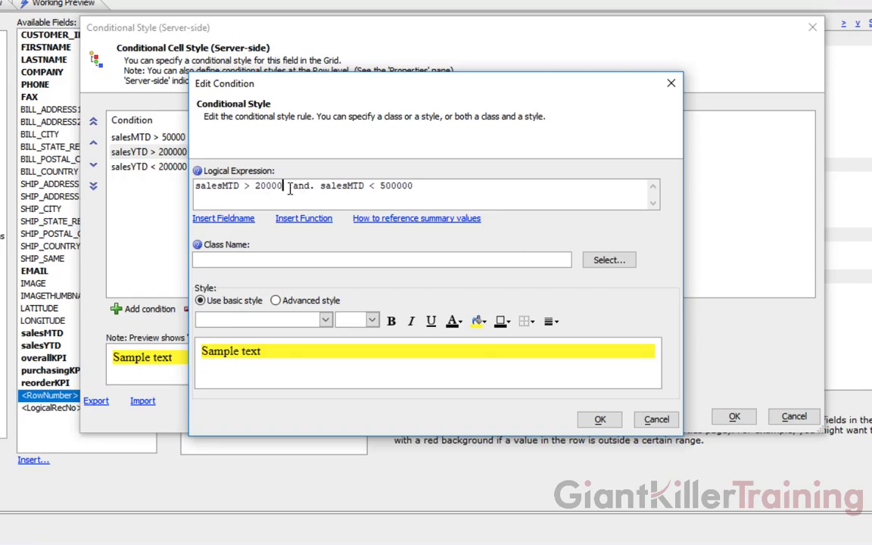
left_click(432, 187)
key("BackSpace")
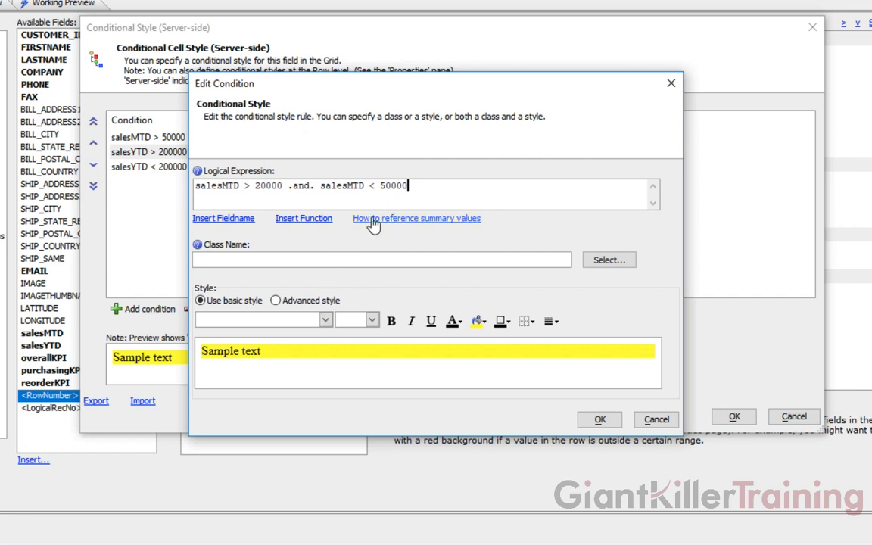
left_click(600, 419)
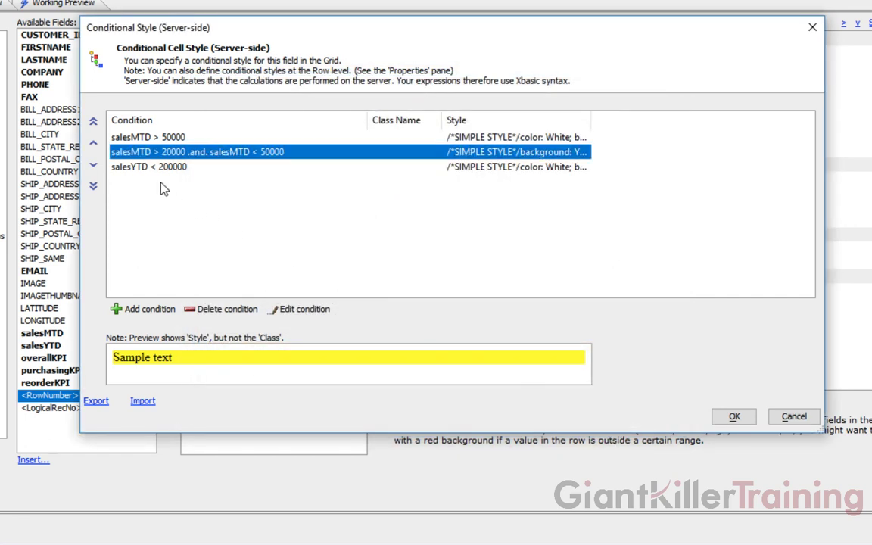
Change the maroon condition's logical expression to salesMTD < 20000.
double_click(144, 167)
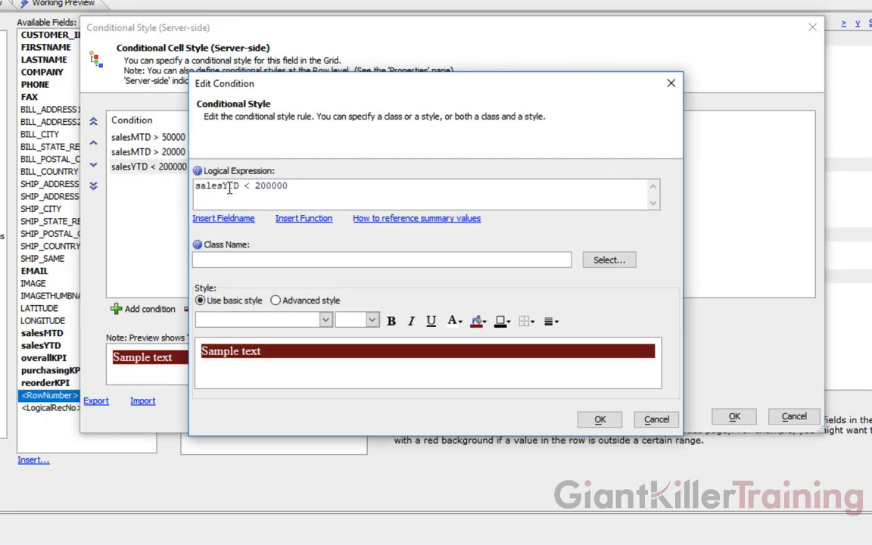
left_click_drag(222, 185, 227, 186)
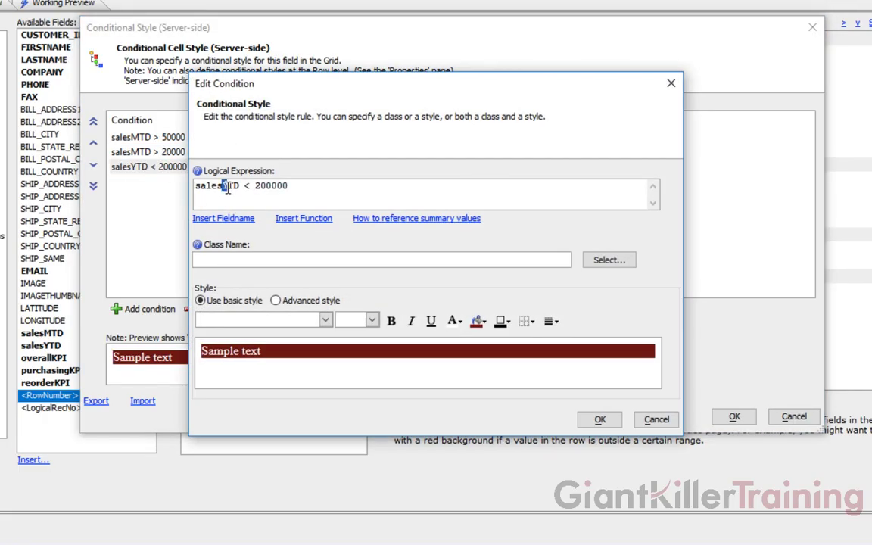
type("M")
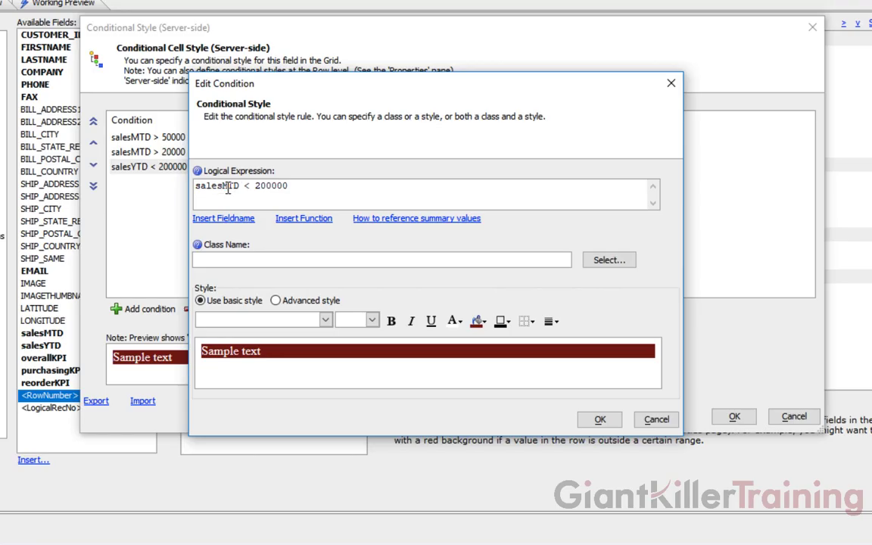
left_click(291, 186)
key("BackSpace")
left_click(601, 419)
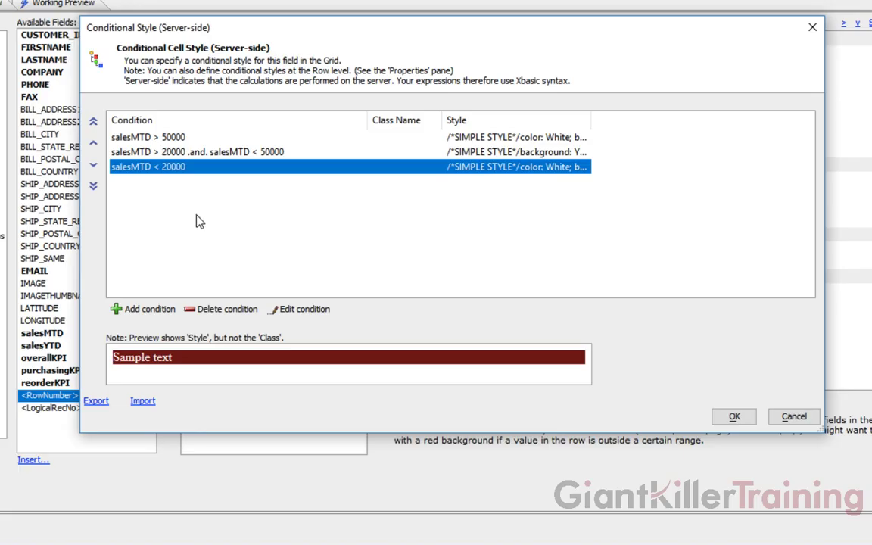
left_click(142, 401)
type("salesYTD > 500000||/*SIMPLE STYLE*/color: White; background: Green; salesYTD > 200000 .and. salesYTD < 500000||/*SIMPLE STYLE*/background: Yellow; salesYTD < 200000||/*SIMPLE STYLE*/color: White; background: Maroon;")
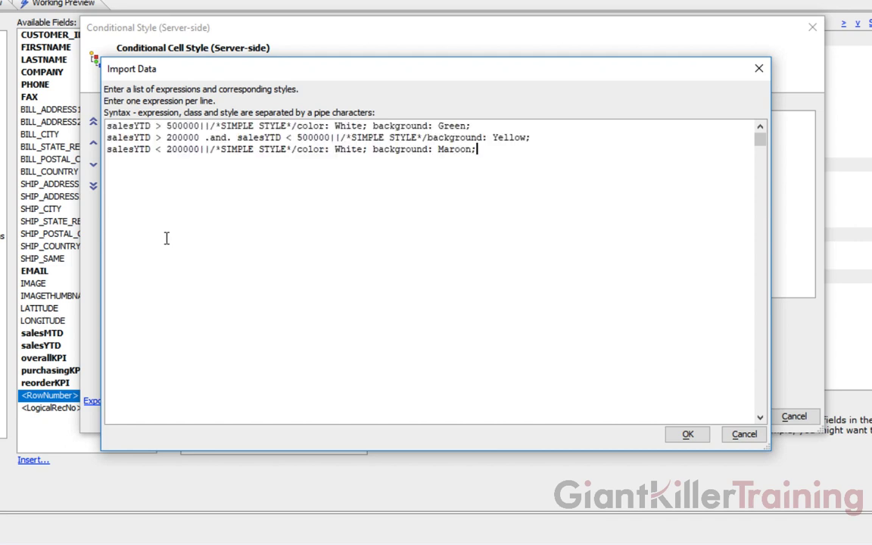
left_click_drag(133, 126, 139, 149)
type("M")
type("M")
type("M")
left_click(743, 434)
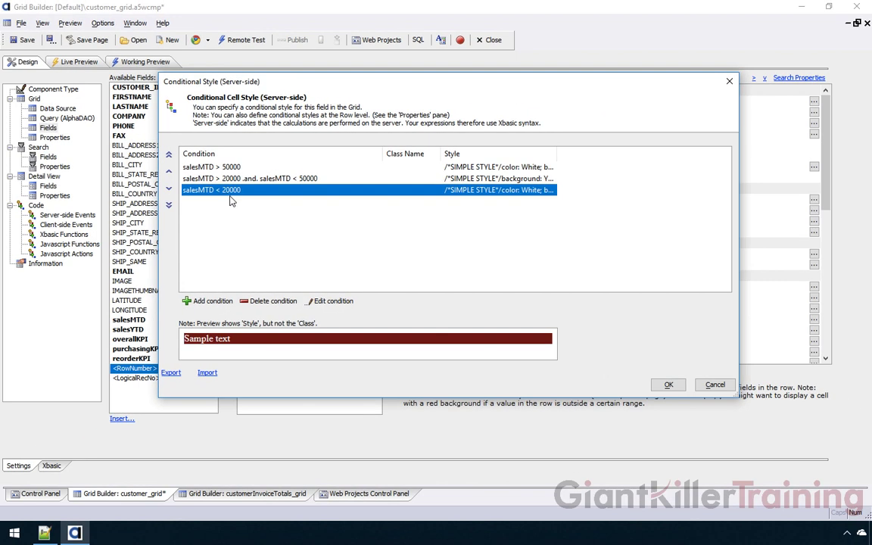
Accept the salesMTD conditional style rules, save the customer grid and check it in the working preview.
left_click(665, 384)
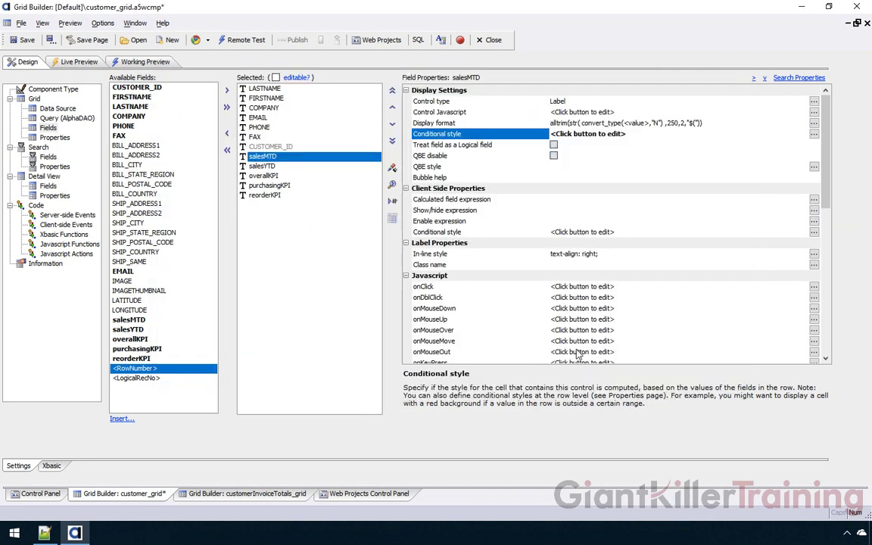
left_click(23, 43)
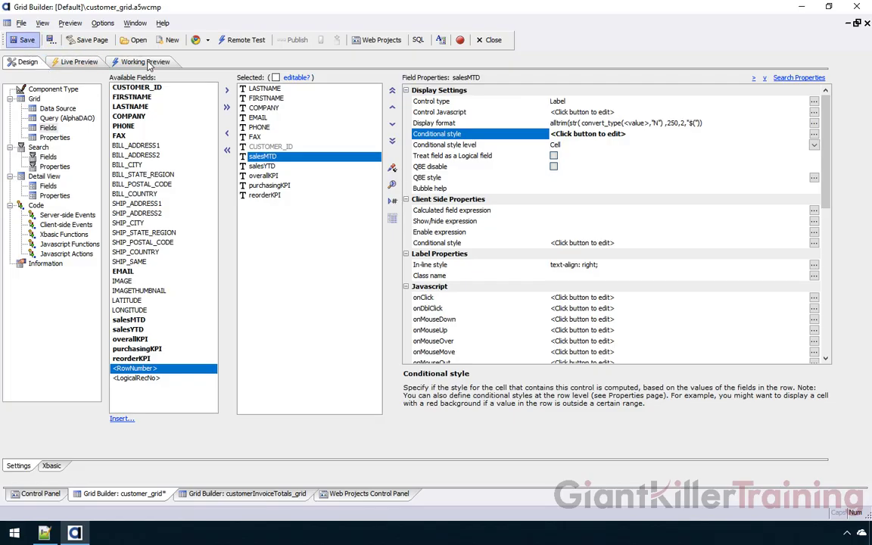
left_click(149, 63)
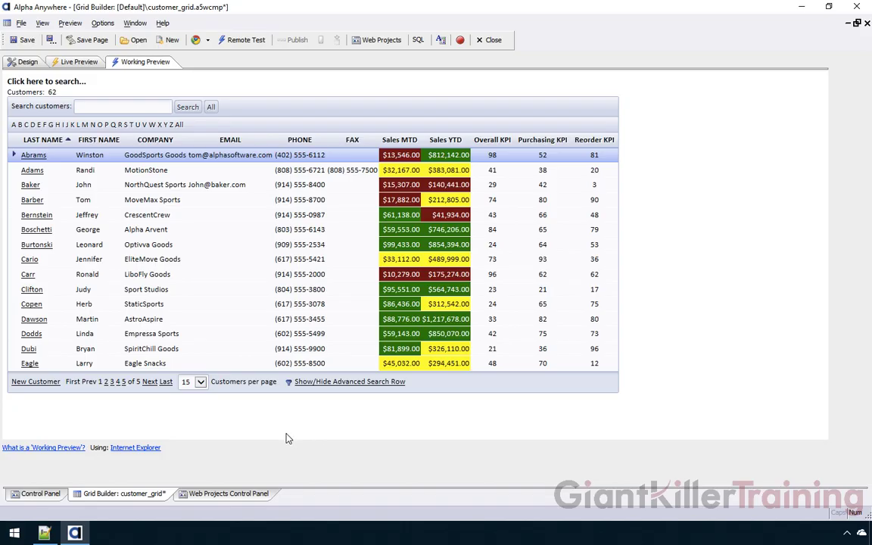
Open the customerInvoiceItemsEdit_grid component from the web projects list and show its working preview.
left_click(237, 496)
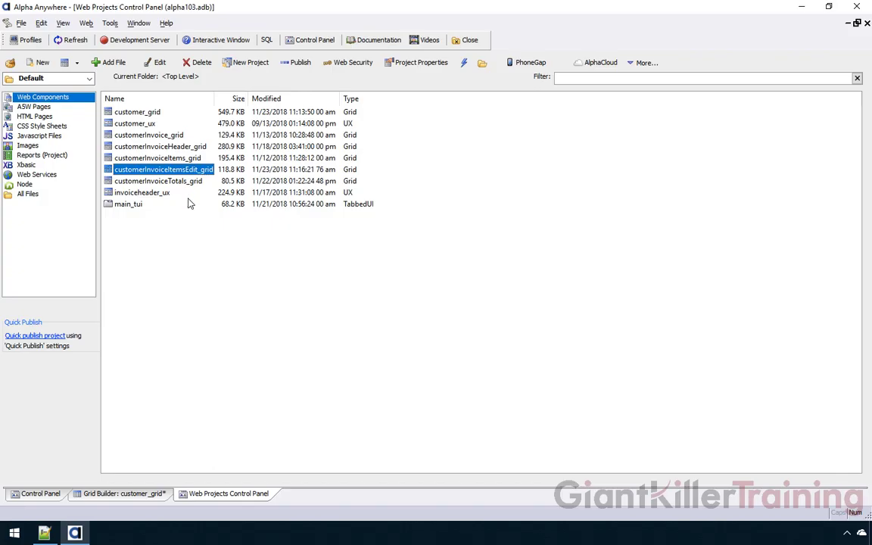
double_click(162, 170)
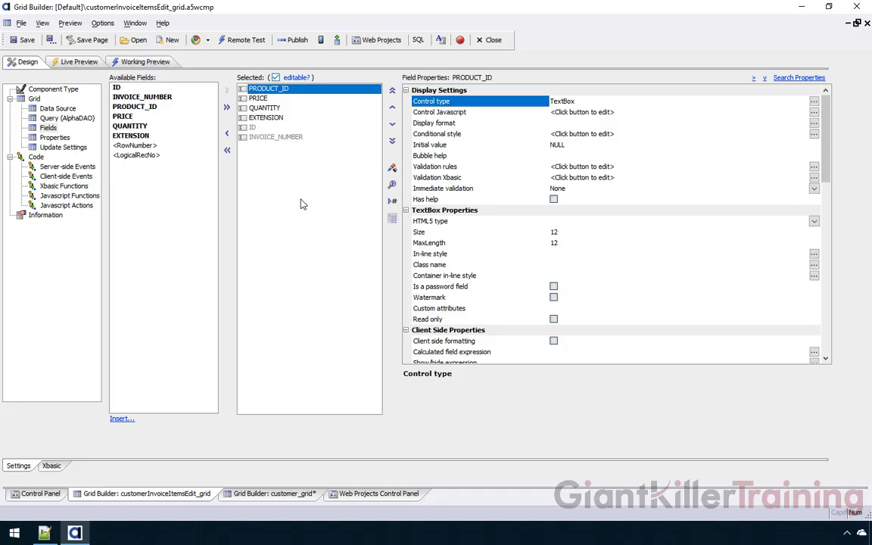
left_click(160, 65)
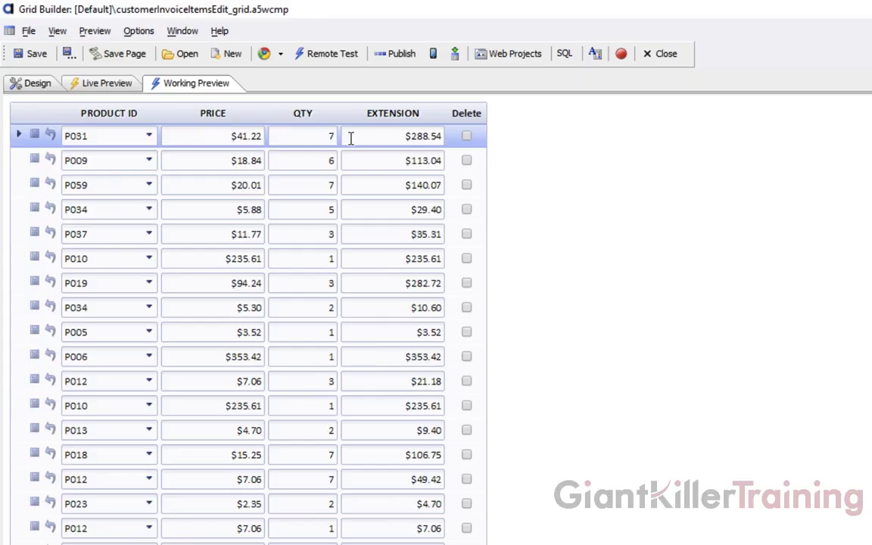
Test the extension calculation by setting the quantity of the first item row, product P031, to 8.
double_click(307, 135)
type("8")
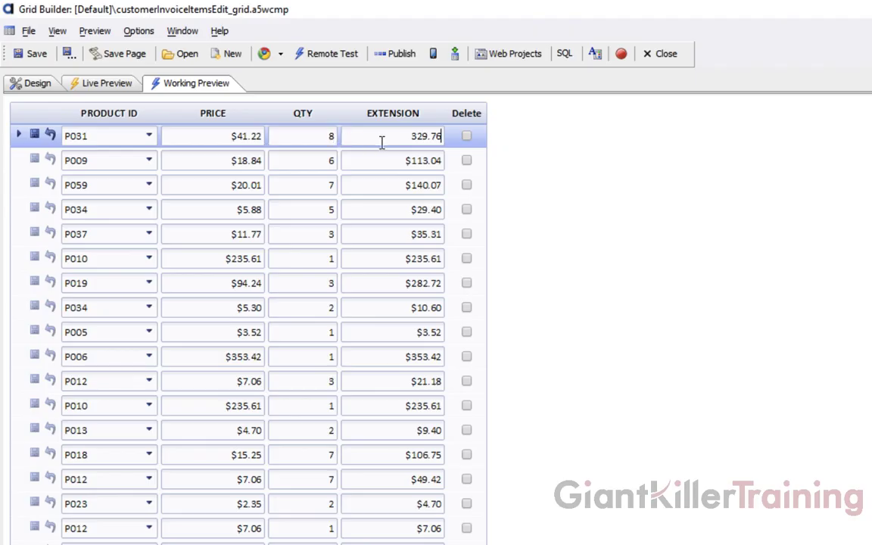
left_click(371, 138)
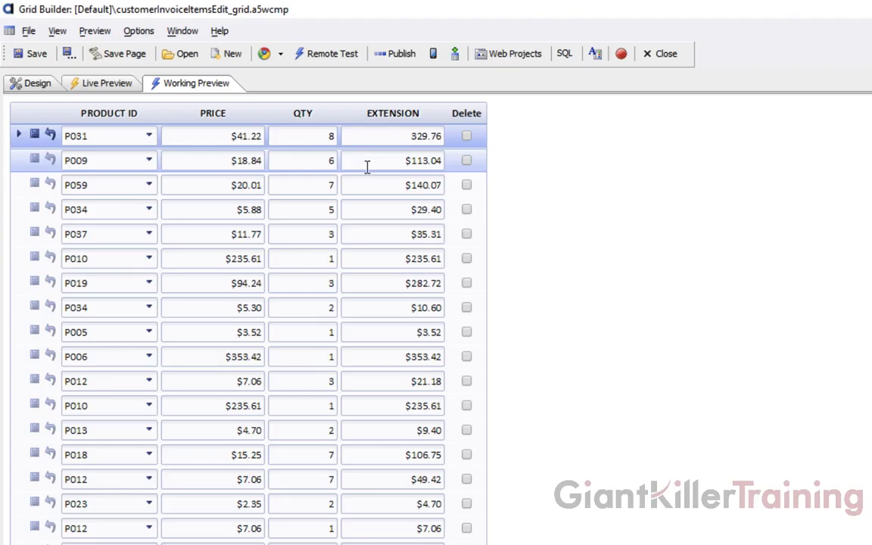
Open the client-side conditional style settings of the QUANTITY field in the invoice items grid design.
left_click(37, 85)
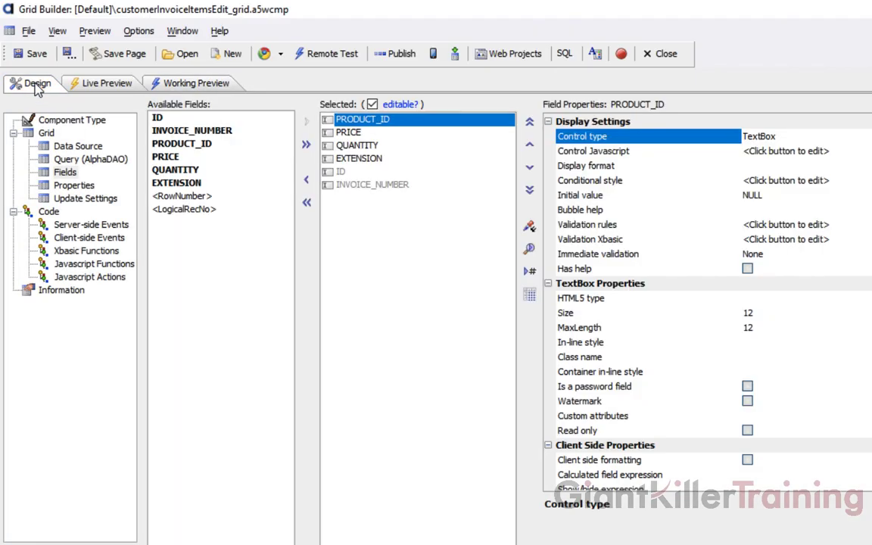
left_click(340, 146)
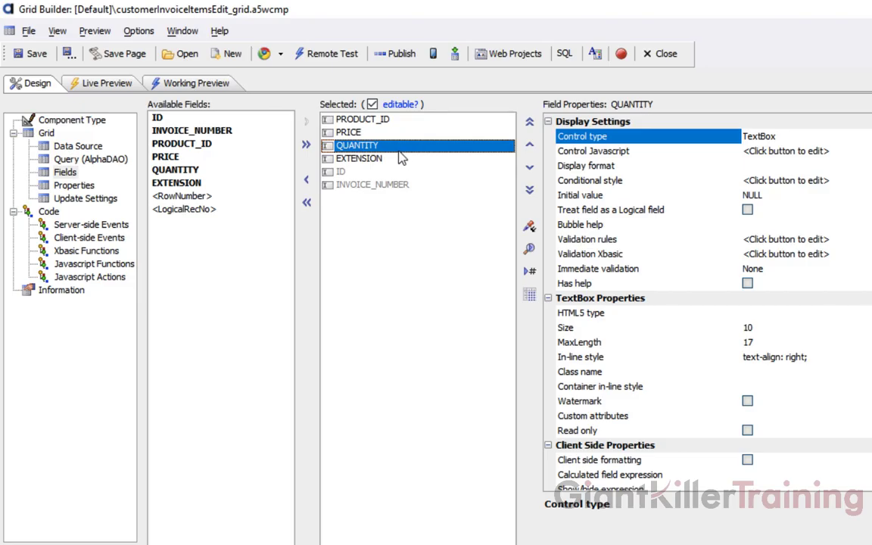
left_click(625, 186)
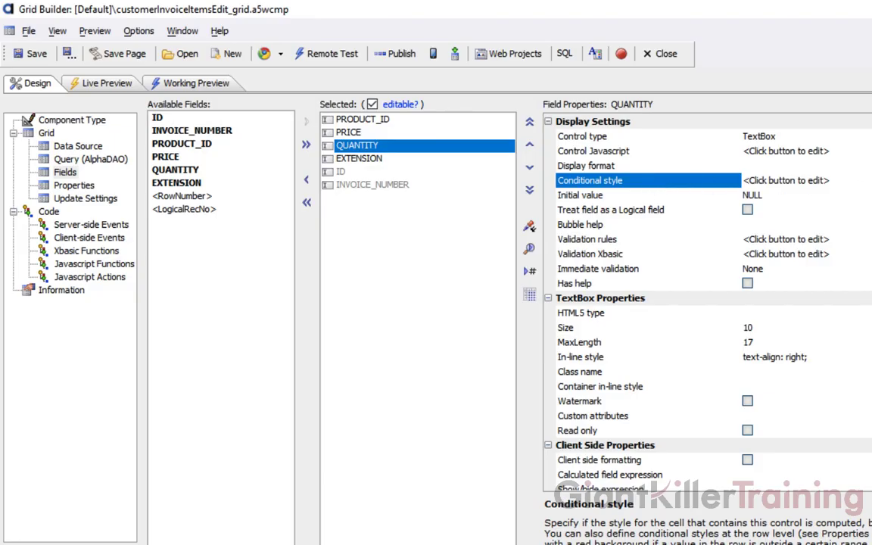
scroll(708, 303, "down", 5)
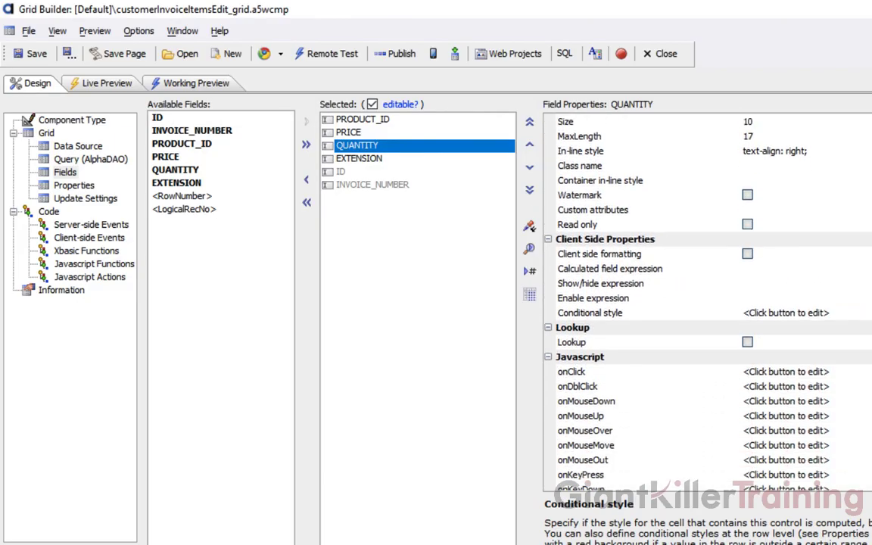
scroll(591, 249, "down", 1)
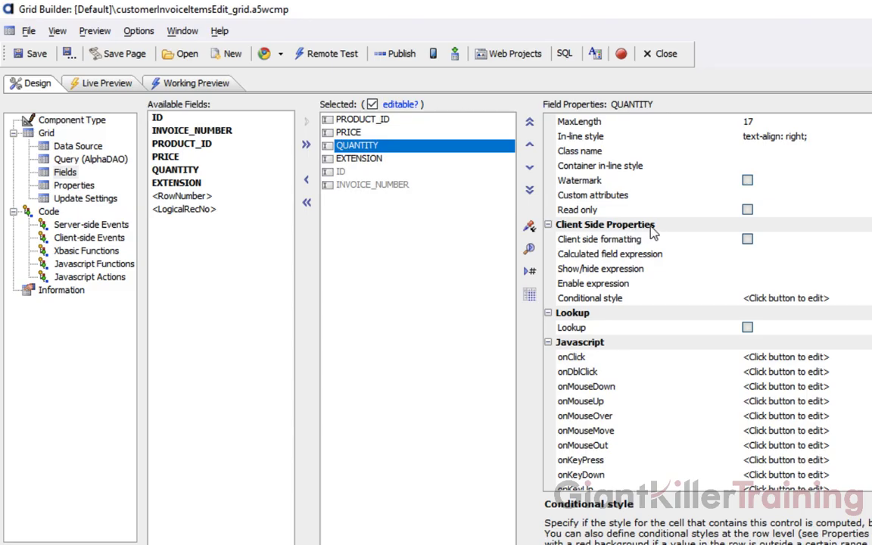
left_click(659, 299)
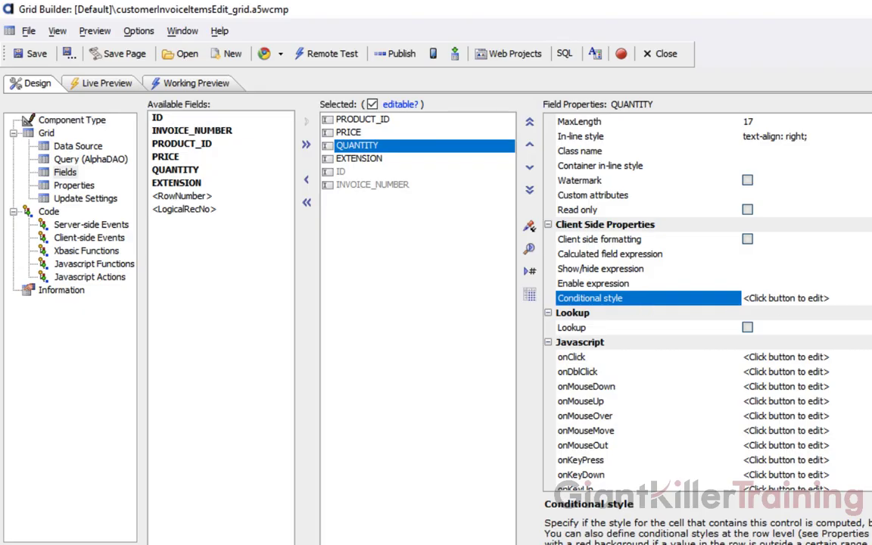
double_click(674, 299)
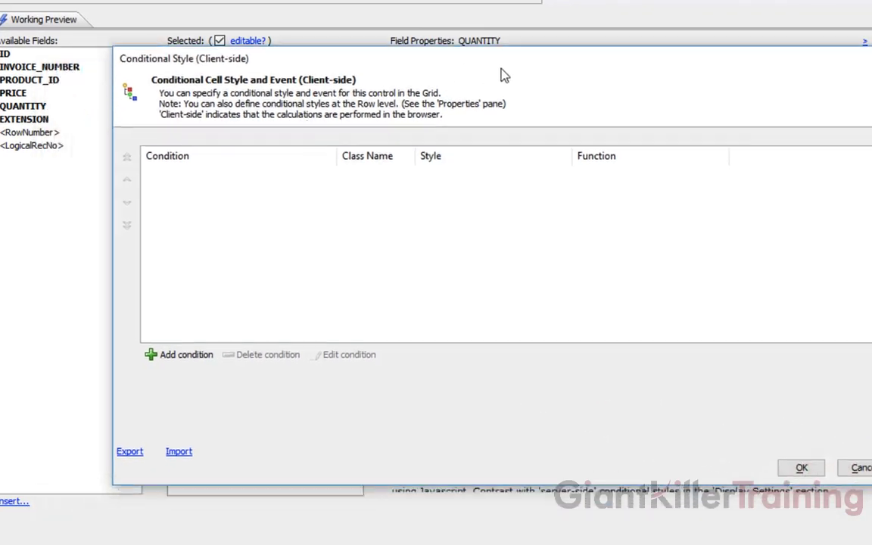
left_click_drag(500, 76, 508, 44)
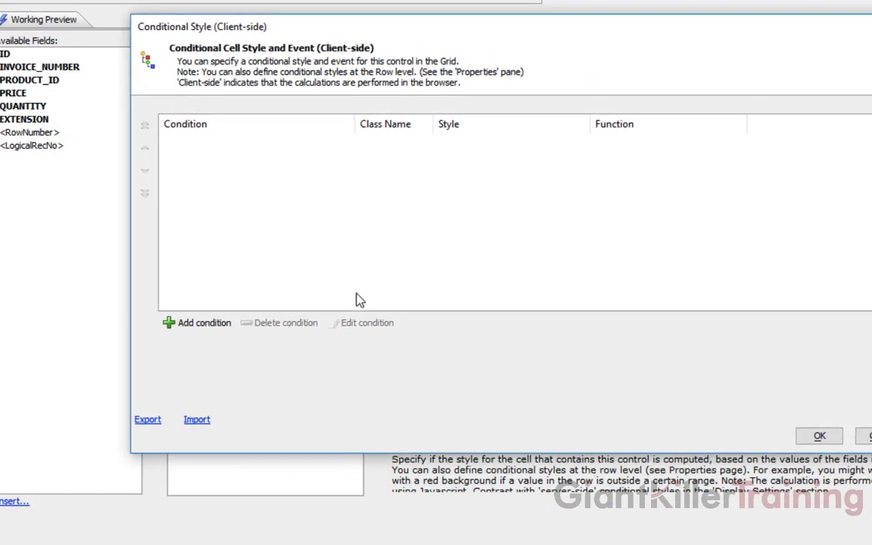
Add a client-side condition with the logical expression QUANTITY > 2, inserting the field name from the list.
left_click(214, 328)
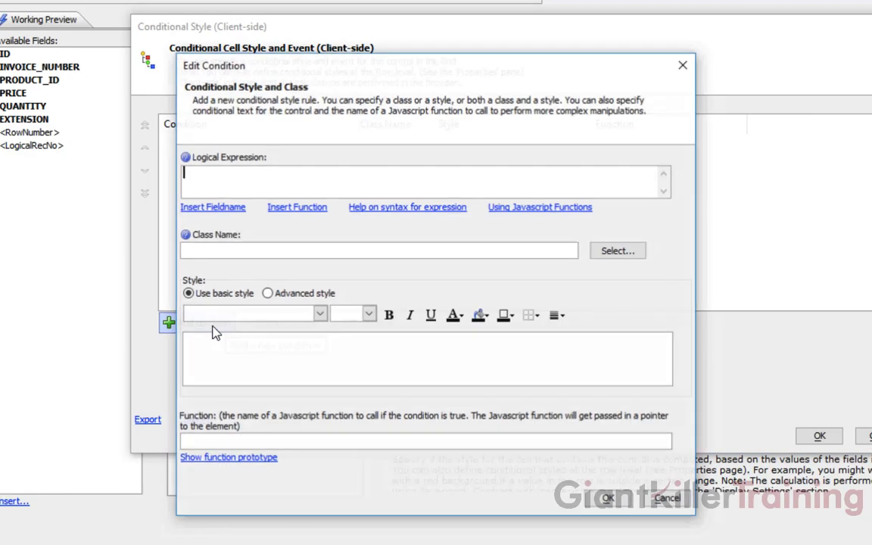
left_click(227, 209)
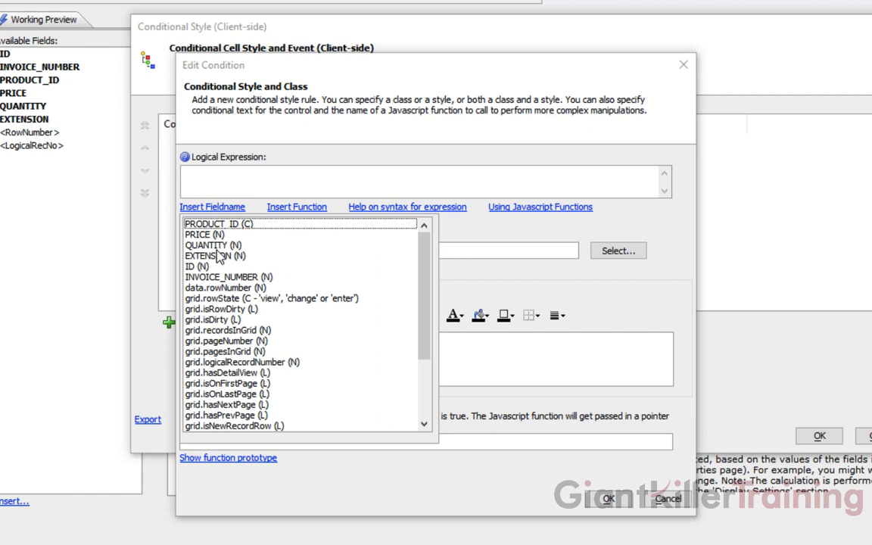
left_click(218, 247)
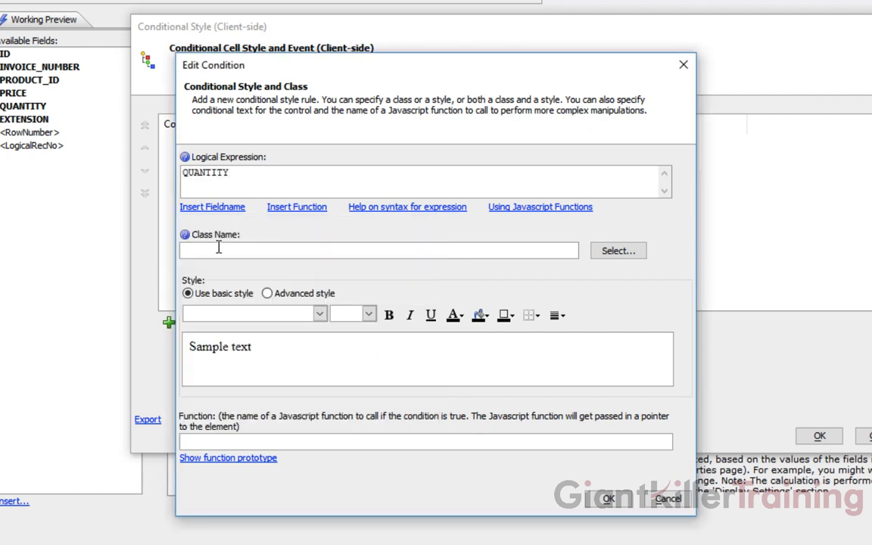
type("> 2")
Give the QUANTITY > 2 condition a dark green background with white text and accept it.
left_click(486, 318)
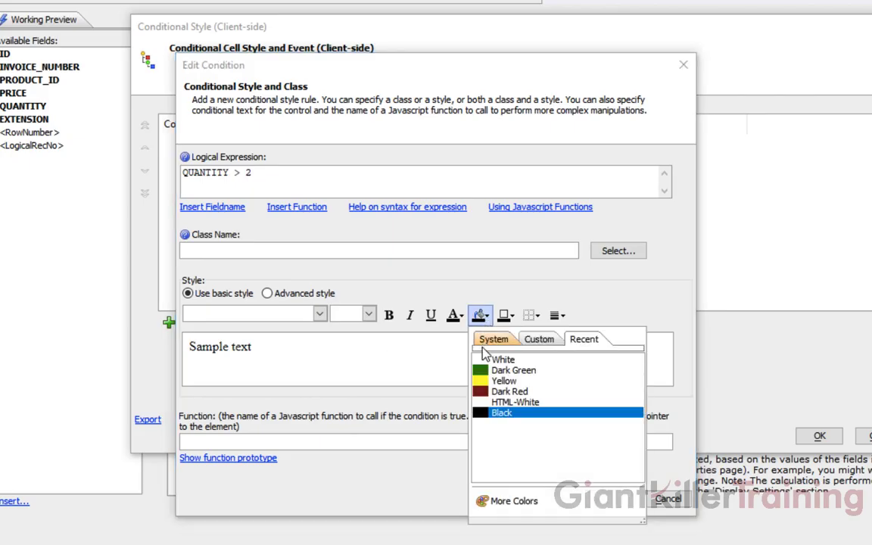
left_click(533, 371)
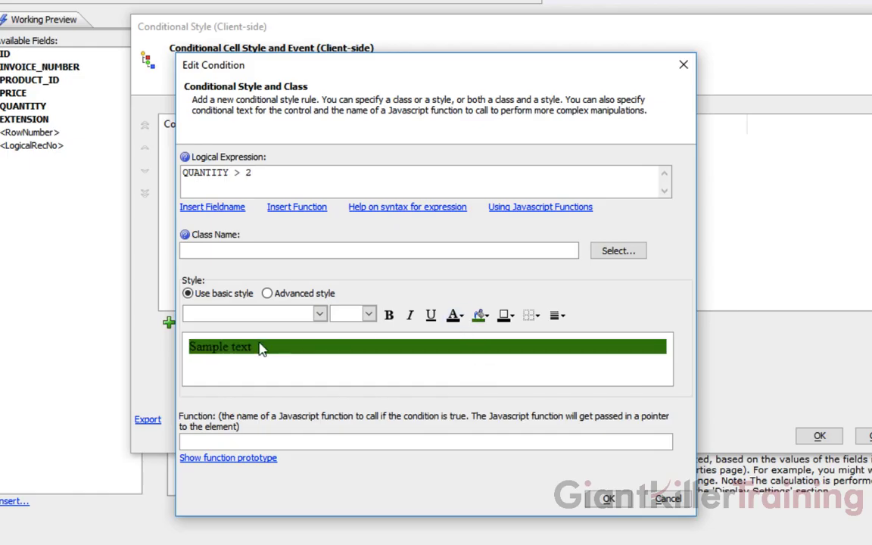
left_click(454, 316)
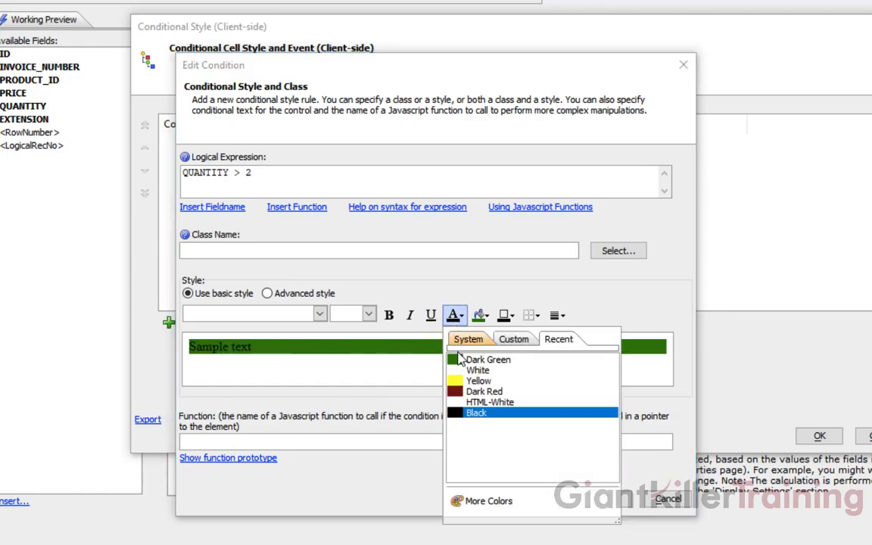
left_click(463, 371)
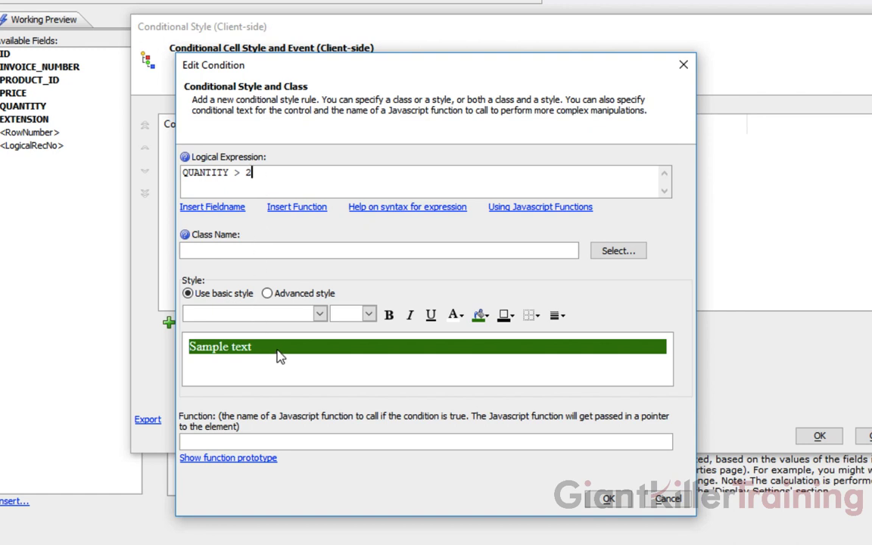
left_click(610, 499)
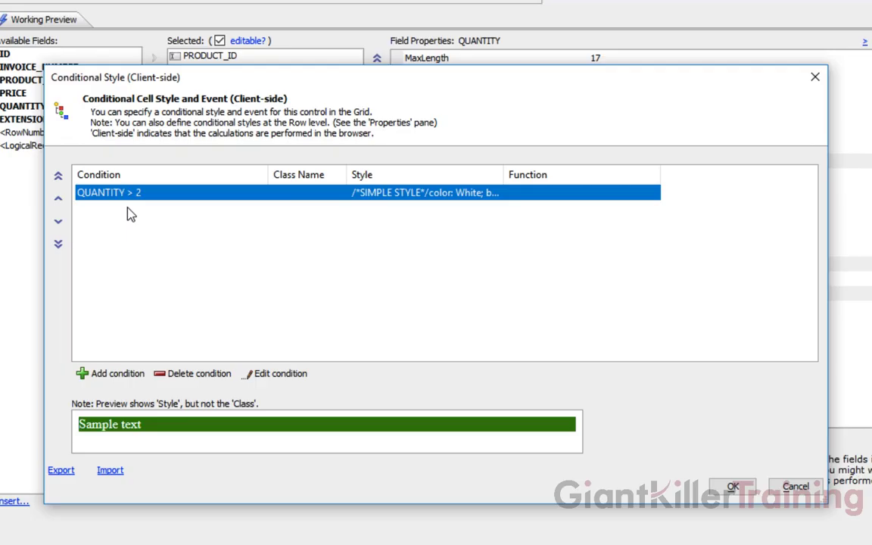
Add a second client-side condition with the logical expression QUANTITY <= 2, inserting the field name from the list.
left_click(125, 376)
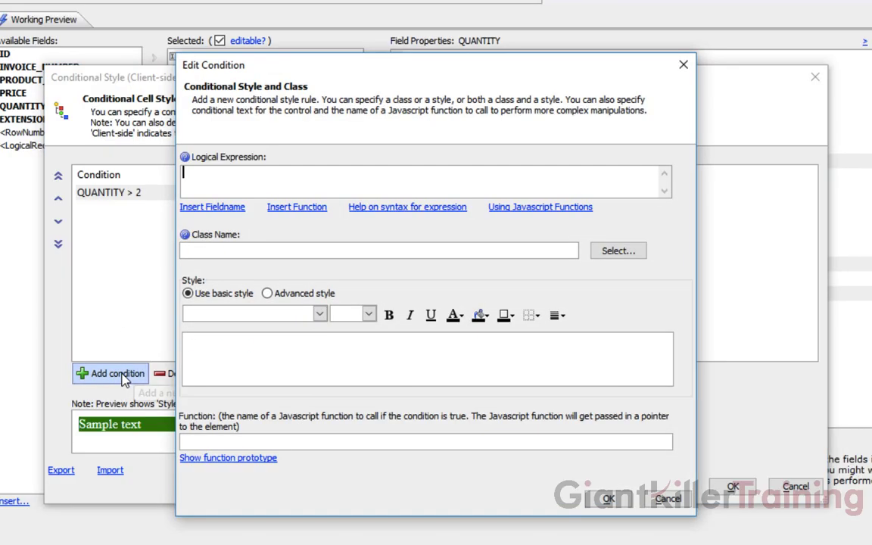
left_click(224, 218)
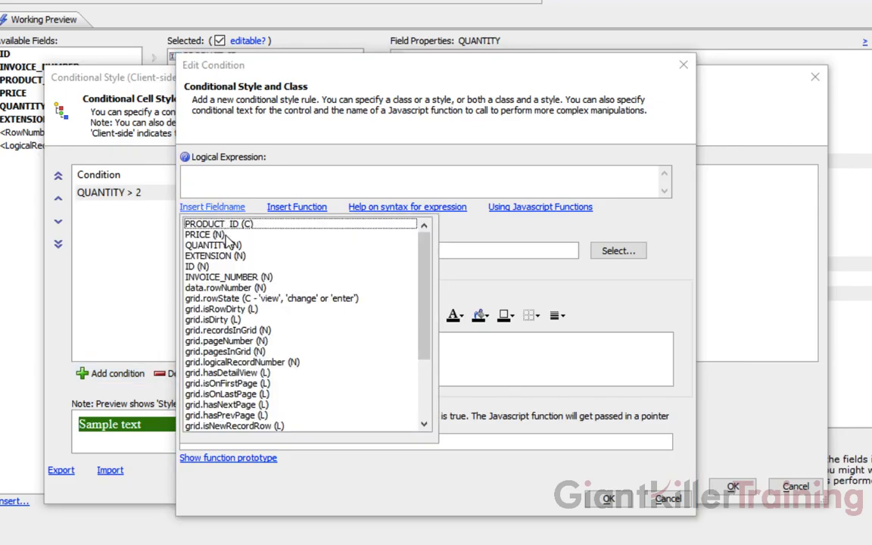
left_click(226, 246)
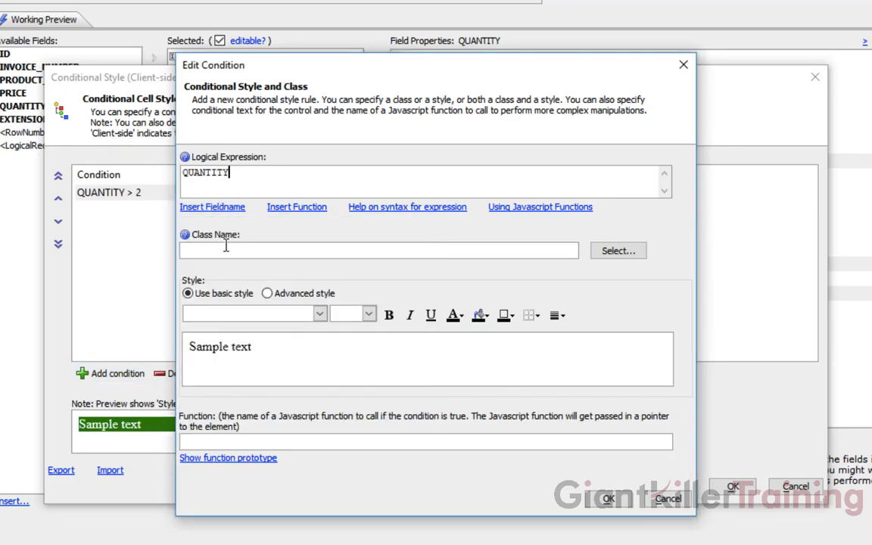
type("< 2")
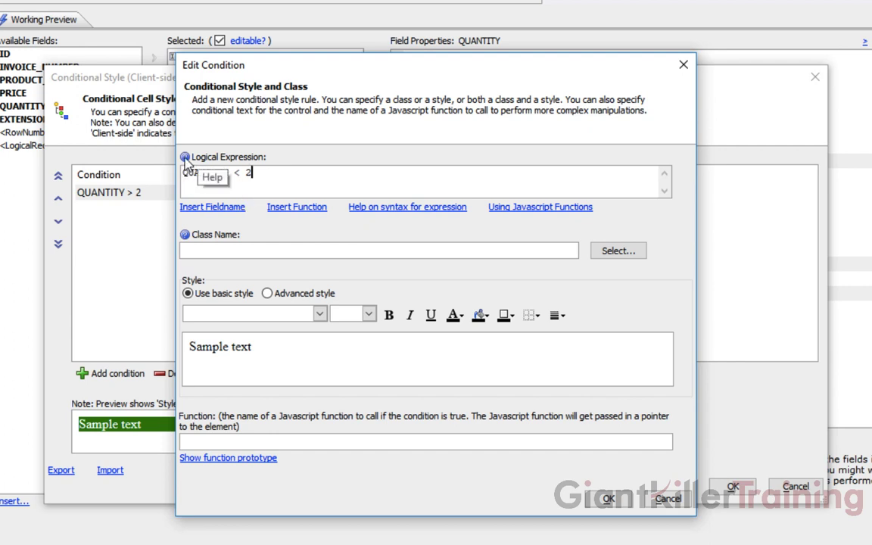
left_click(185, 158)
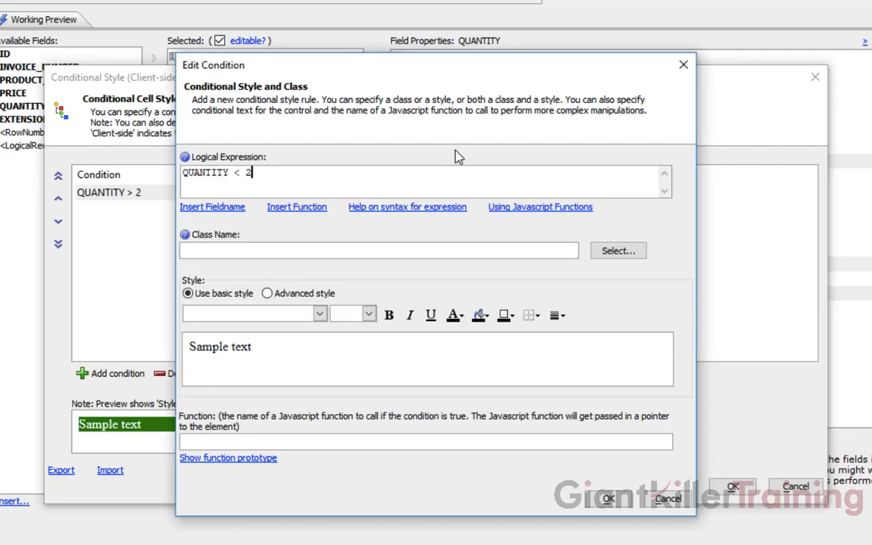
left_click_drag(365, 68, 458, 67)
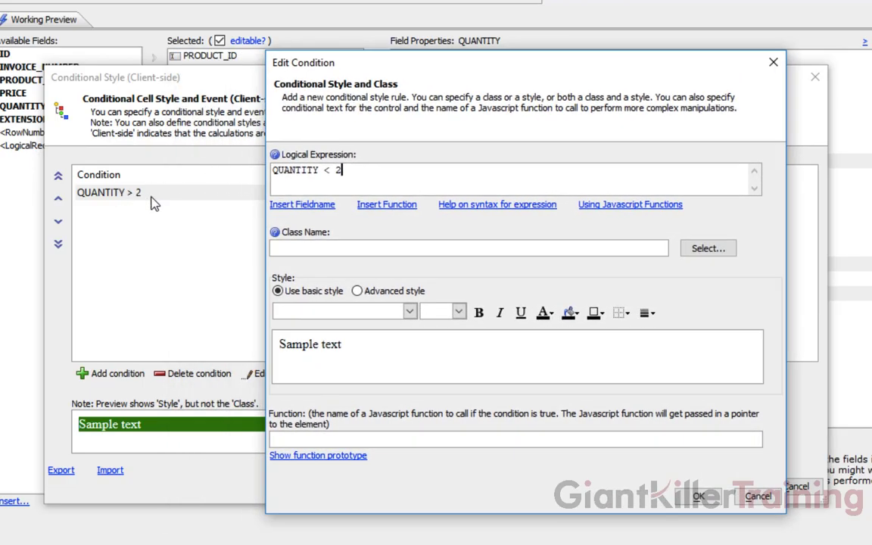
left_click(336, 173)
type("=")
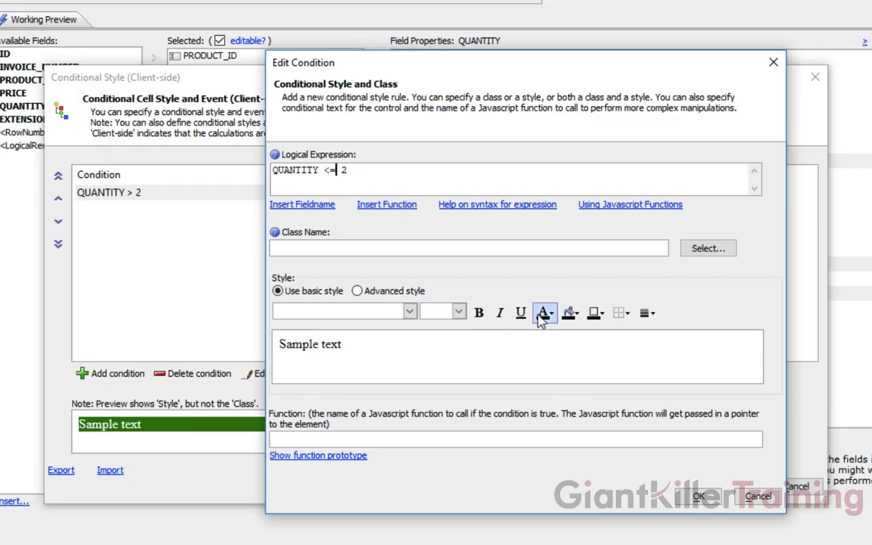
Give the QUANTITY <= 2 condition a yellow background and accept it.
left_click(573, 316)
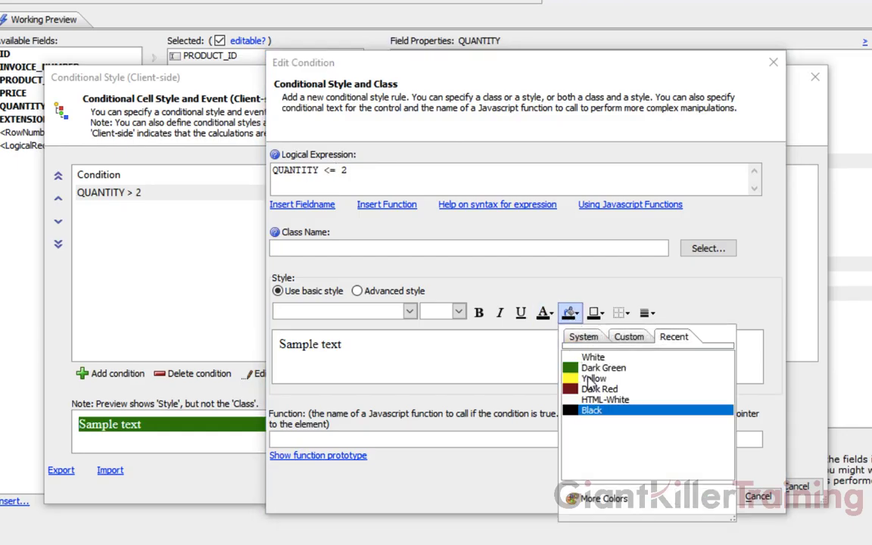
left_click(598, 377)
left_click(572, 315)
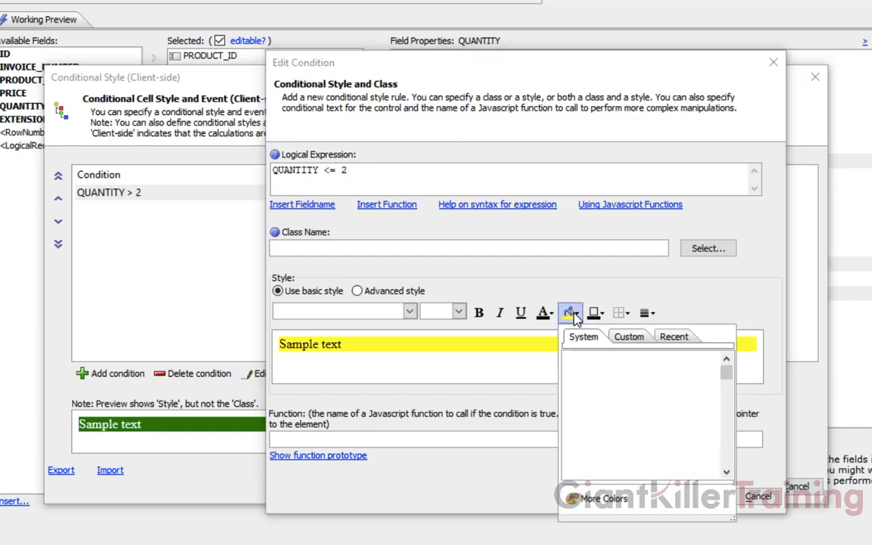
left_click(675, 338)
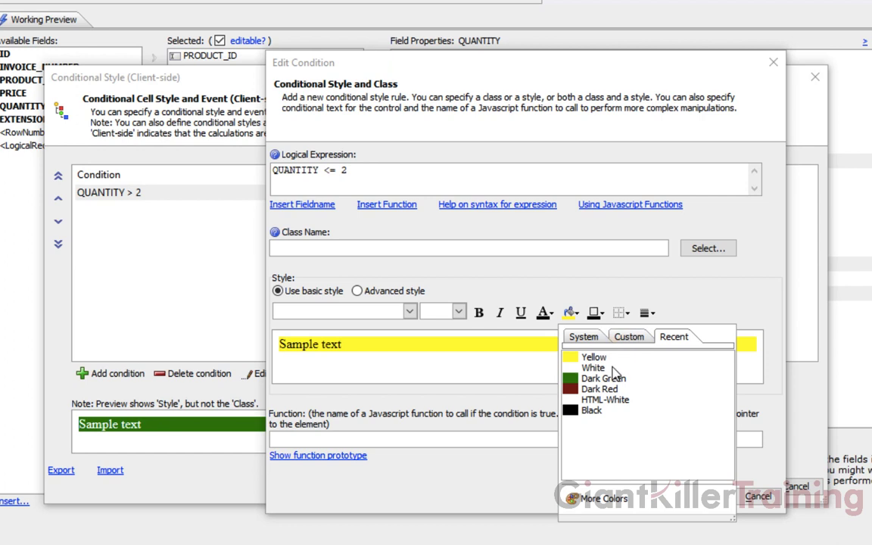
left_click(507, 248)
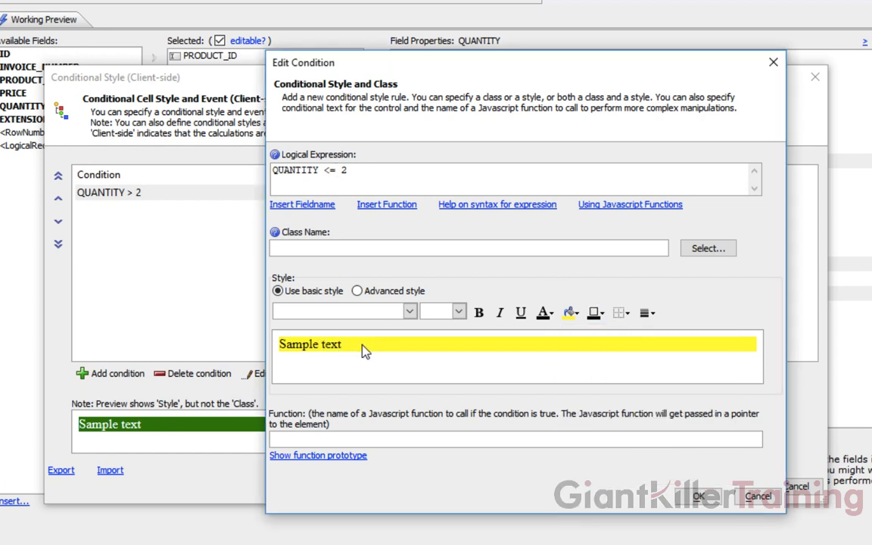
left_click(696, 496)
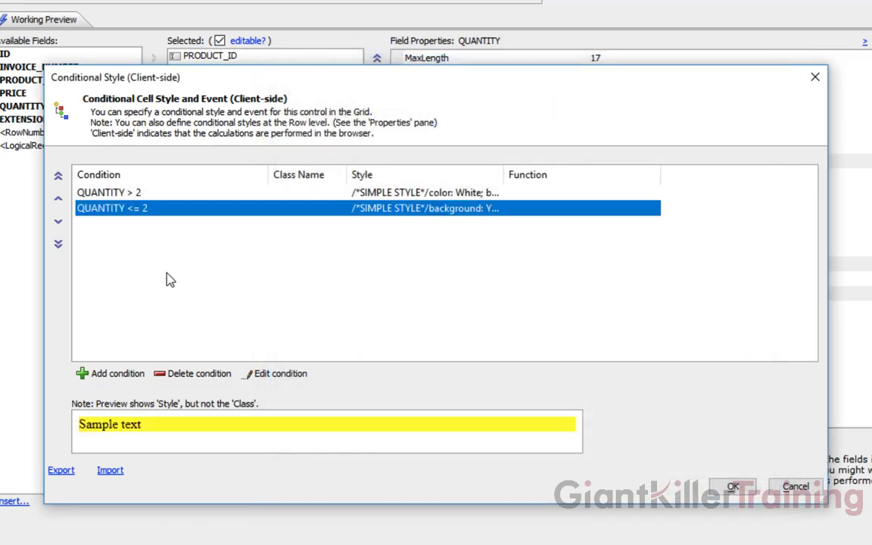
Save the grid with both QUANTITY conditions applied and show its working preview.
left_click(151, 193)
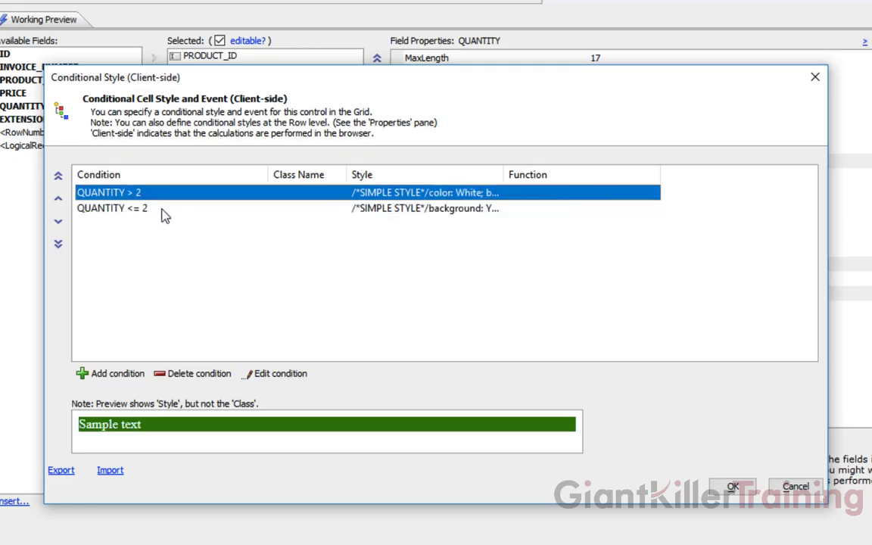
left_click(161, 210)
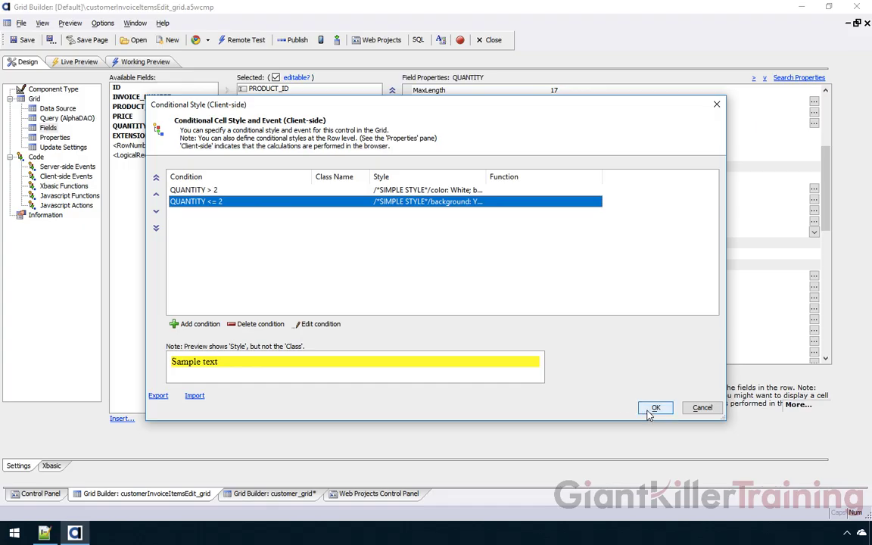
left_click(656, 409)
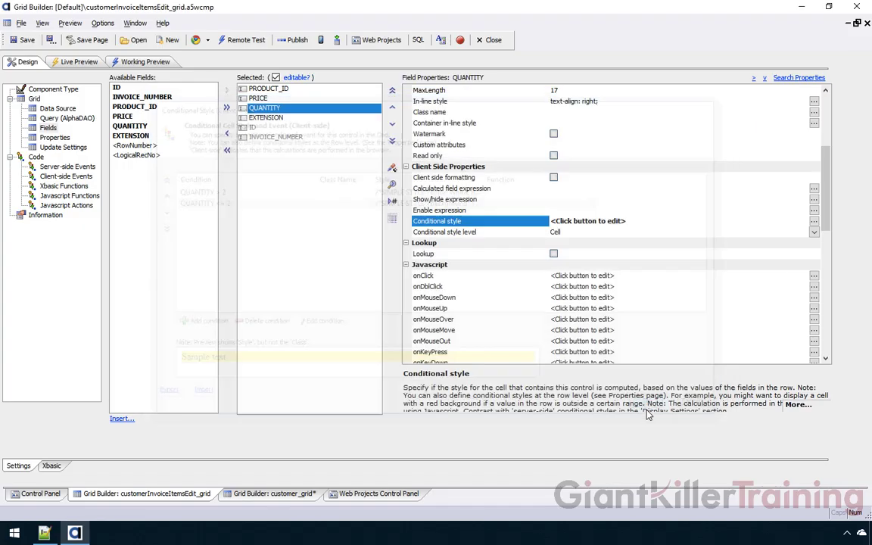
left_click(13, 43)
left_click(147, 62)
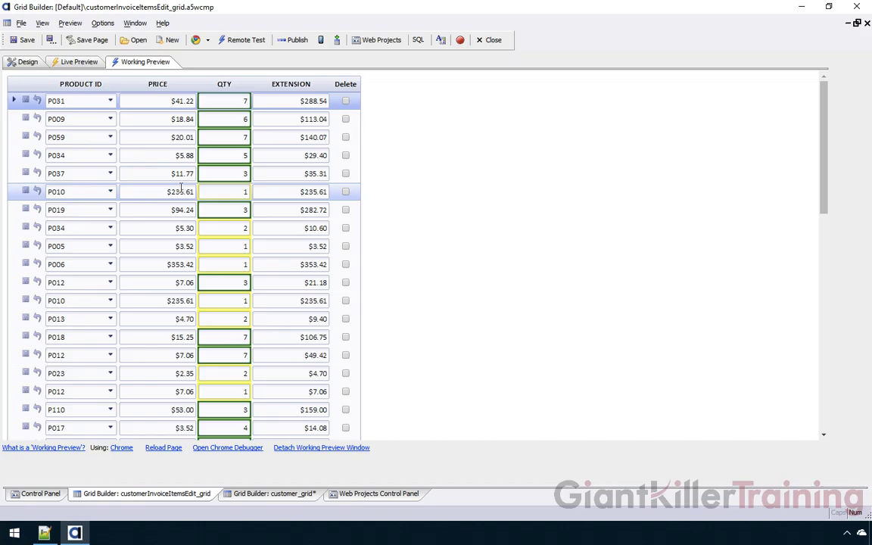
Test the cell-level styling by changing the quantity of the sixth item row, product P010, to 3 and back to 1.
left_click(216, 191)
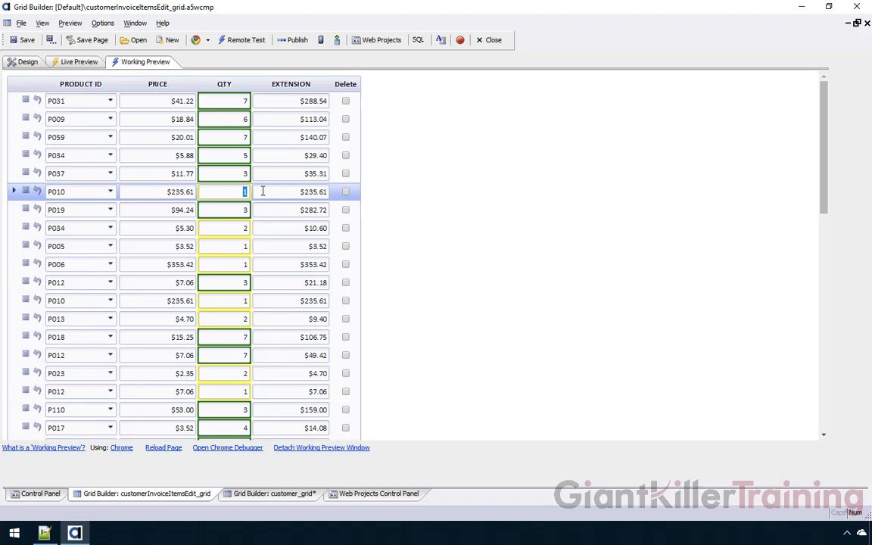
type("3")
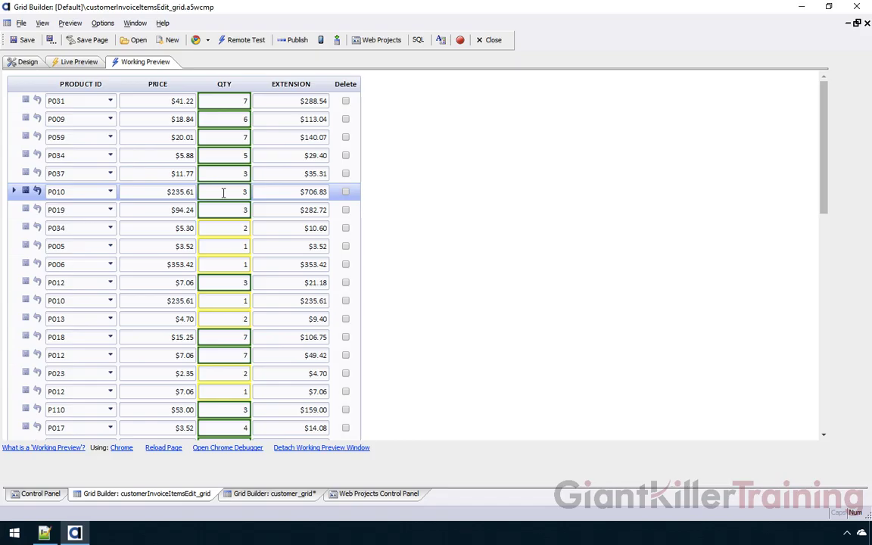
key("BackSpace")
type("1")
key("Tab")
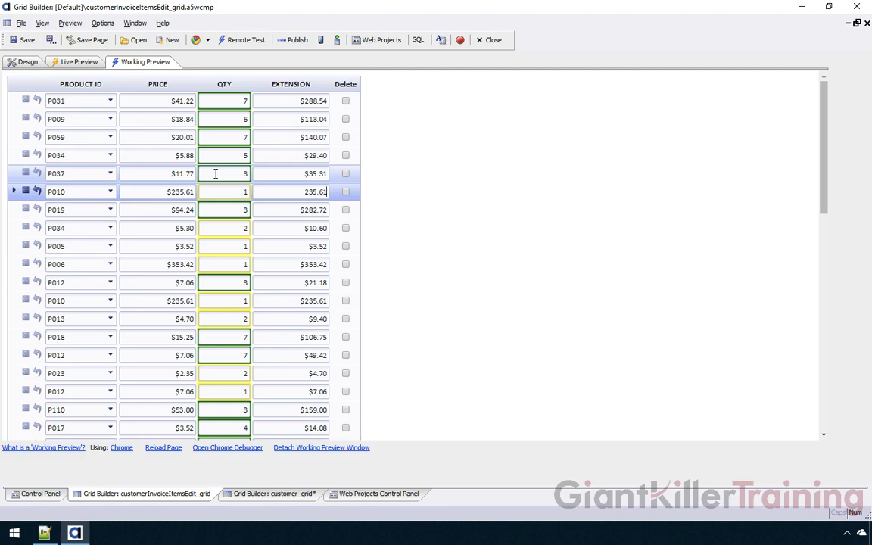
Set the QUANTITY field's conditional style level to Control and show the working preview again.
left_click(28, 63)
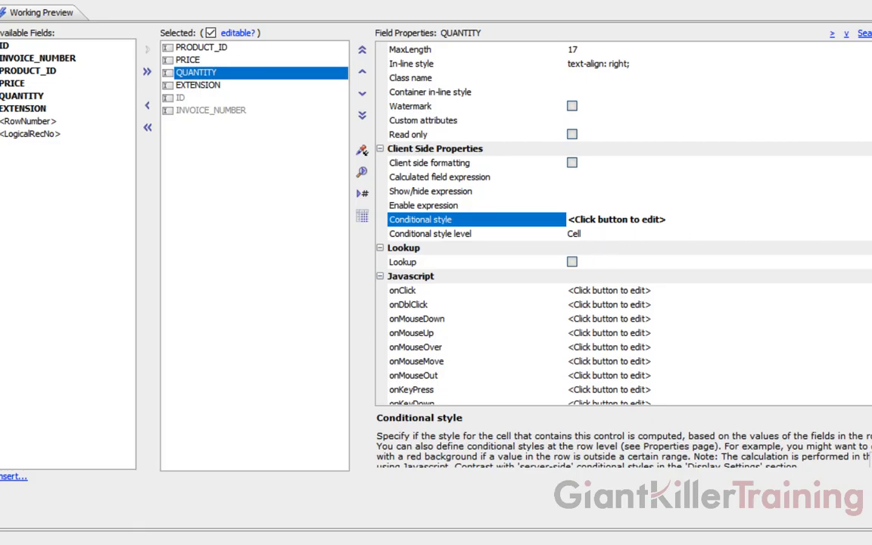
left_click(576, 233)
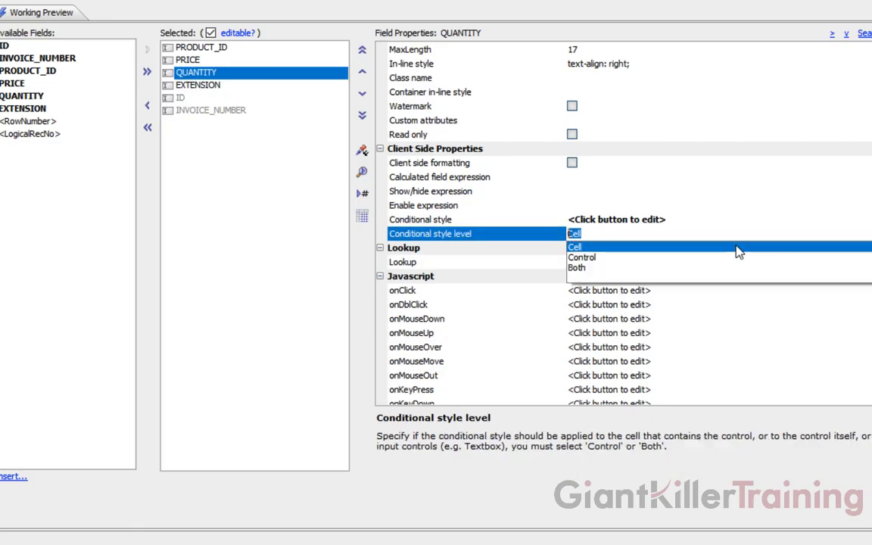
left_click(619, 262)
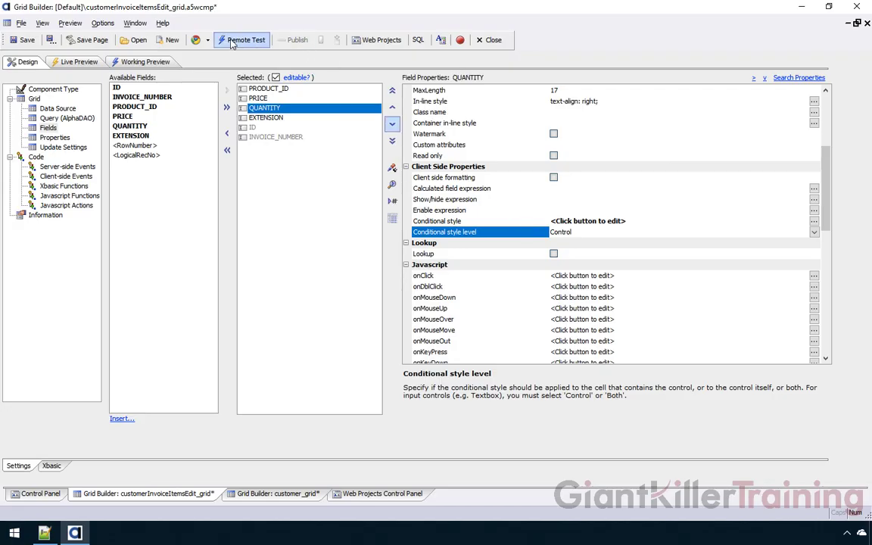
left_click(145, 62)
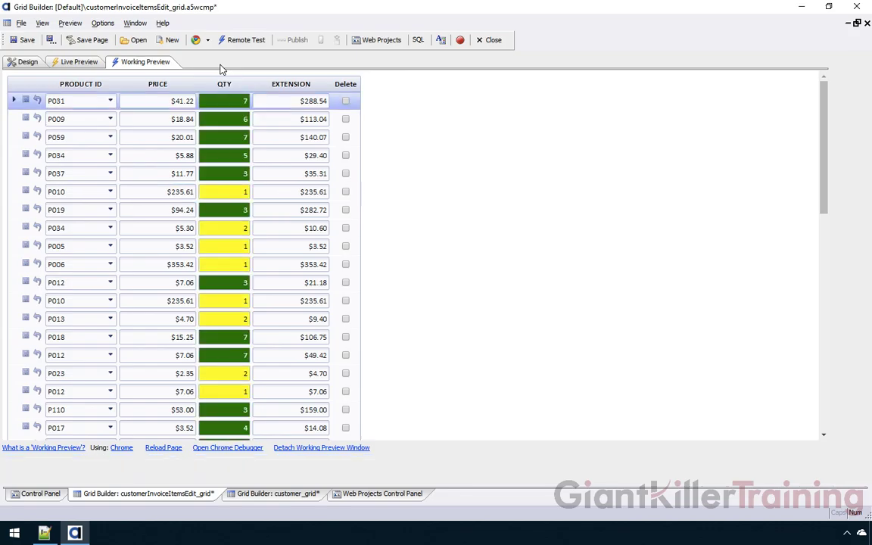
Test the control-level styling by switching the quantity of the sixth item row, product P010, repeatedly between 3 and 1.
left_click(242, 192)
type("3")
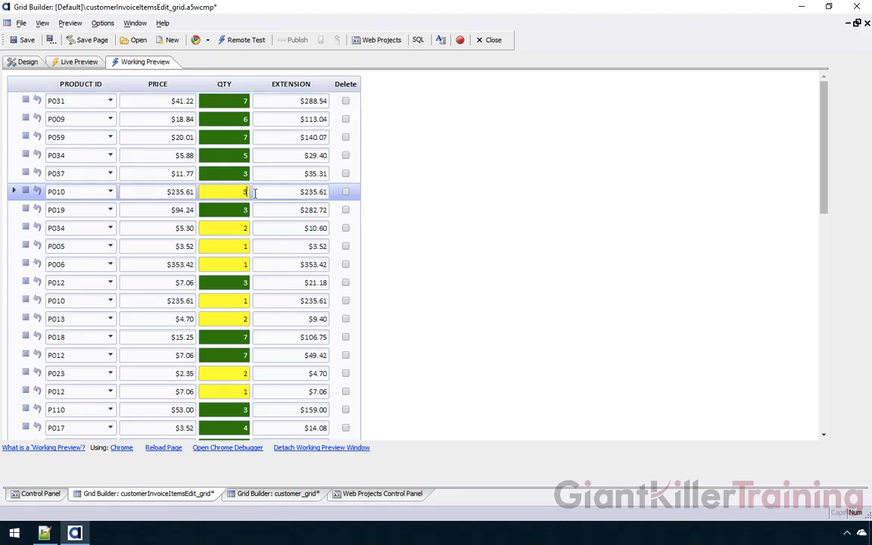
key("Tab")
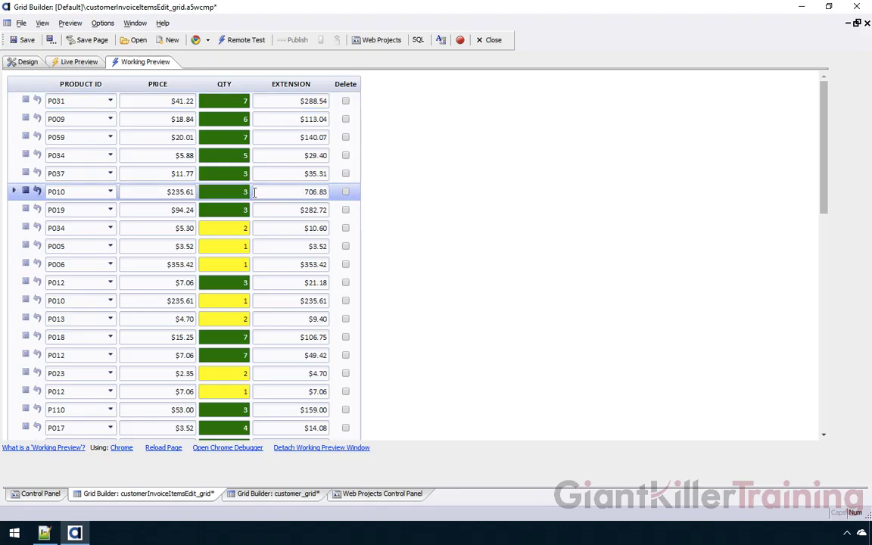
key("shift+Tab")
key("Tab")
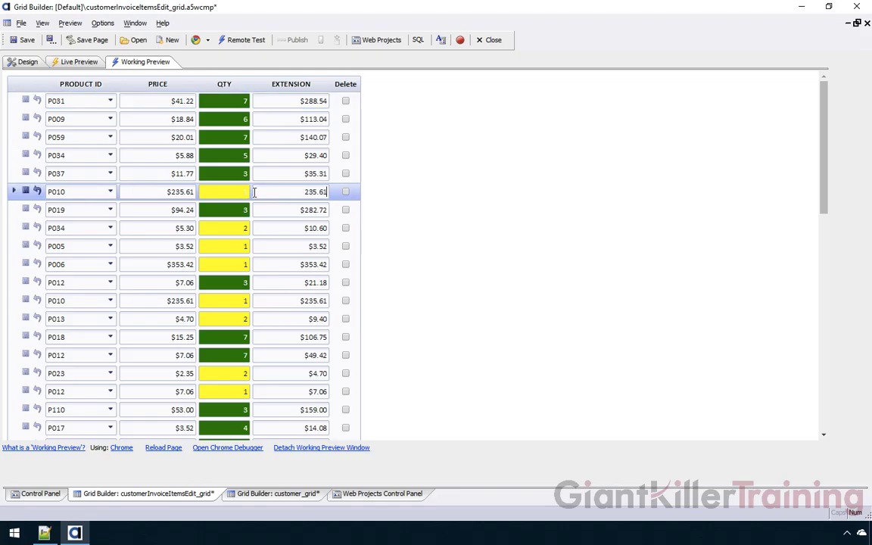
key("shift+Tab")
type("3")
key("Tab")
key("shift+Tab")
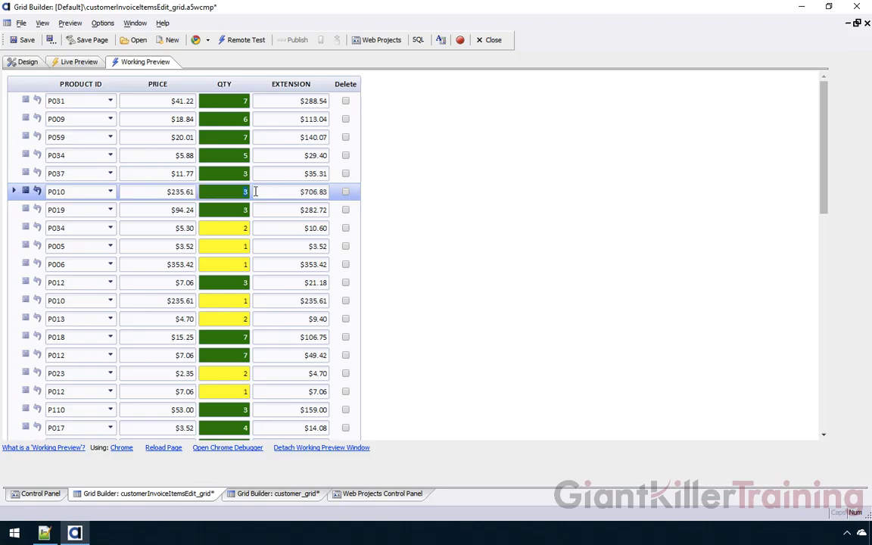
key("Delete")
key("Tab")
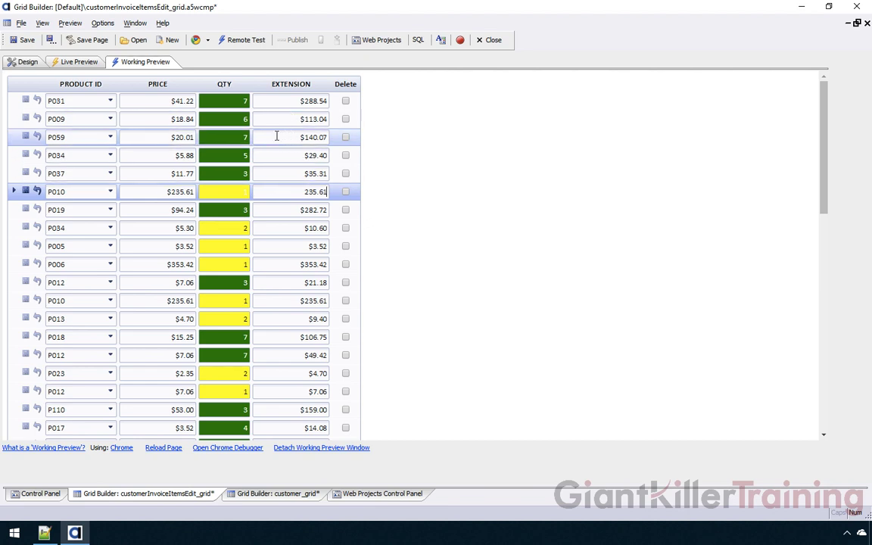
Open the QUANTITY field's client-side condition QUANTITY <= 2 and read the help on using Javascript functions in expressions.
left_click(33, 61)
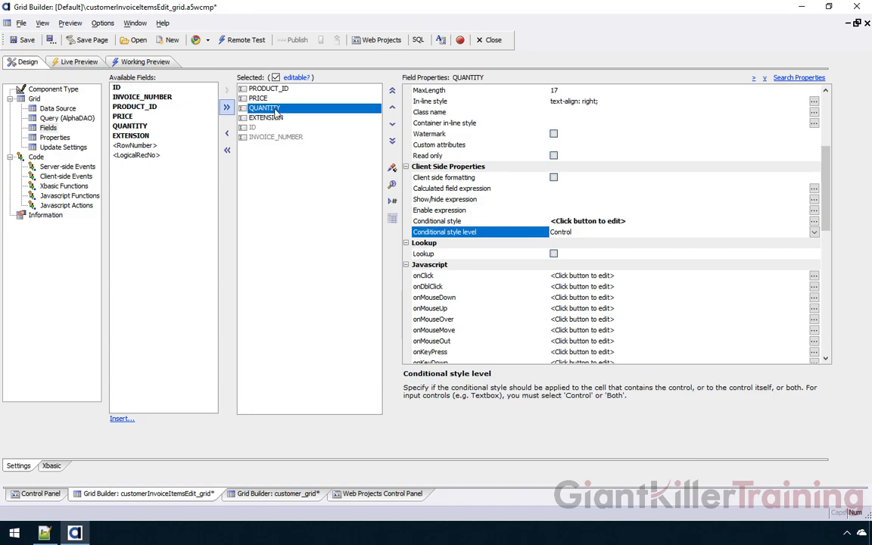
left_click(482, 221)
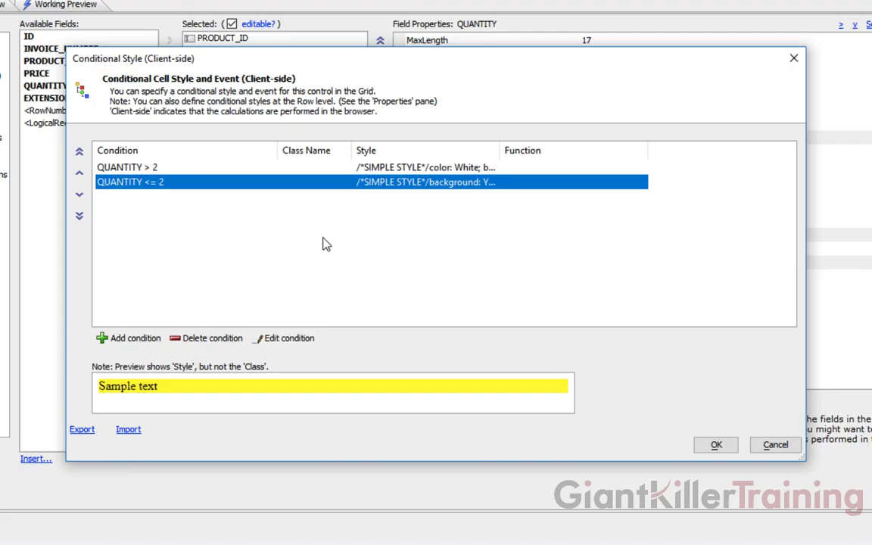
double_click(187, 184)
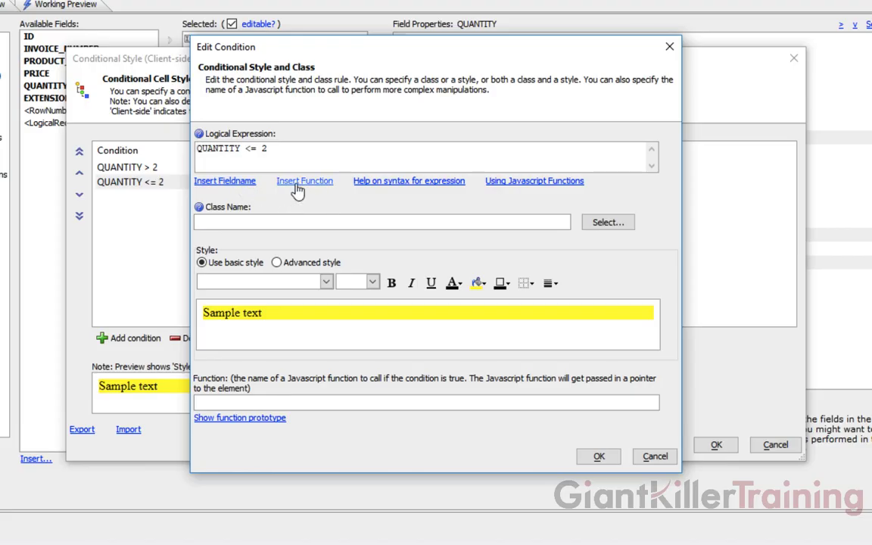
left_click(531, 186)
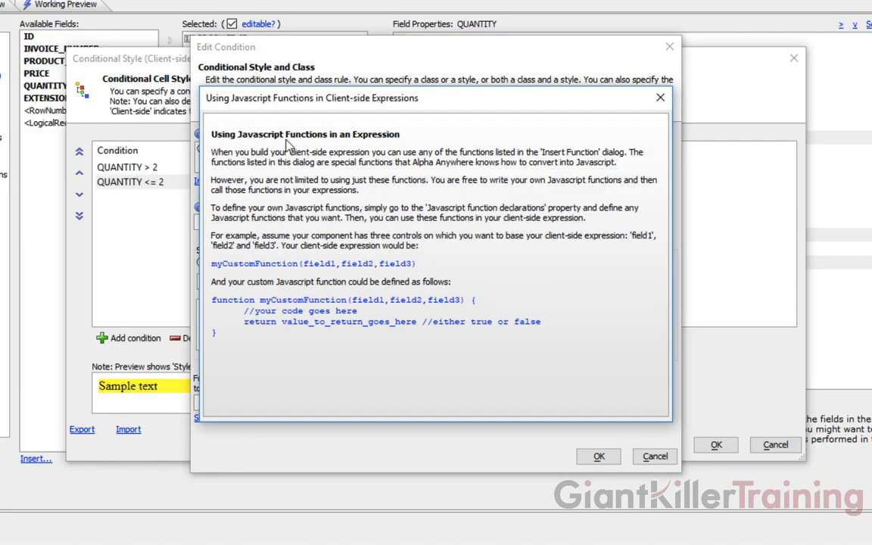
left_click_drag(273, 98, 504, 175)
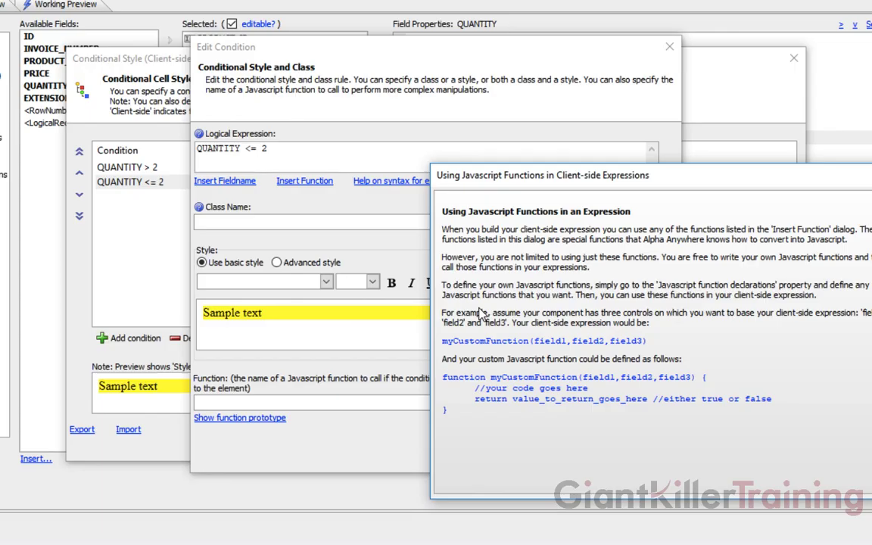
left_click(858, 176)
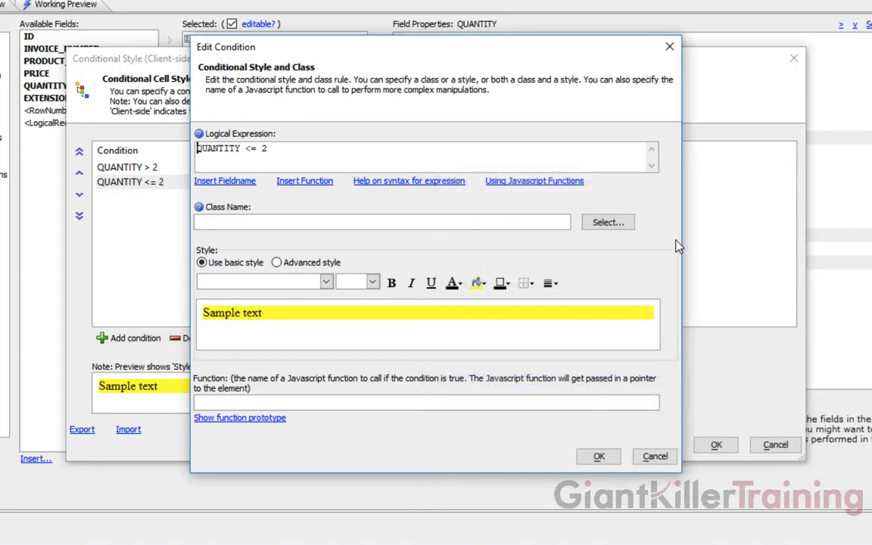
Show the Javascript function prototype for a function named myevaluation, review its code and close it.
left_click(258, 420)
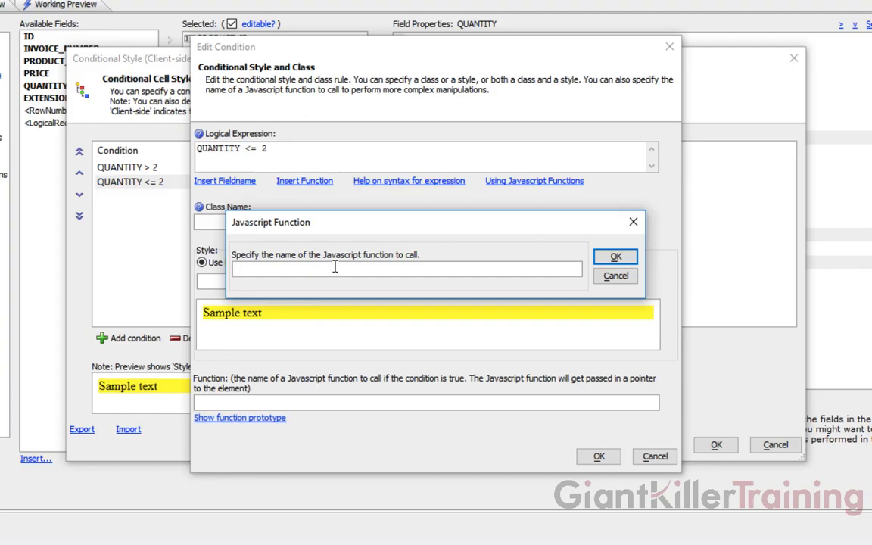
type("nte")
key("BackSpace")
key("BackSpace")
key("BackSpace")
type("myevaluation")
left_click(614, 256)
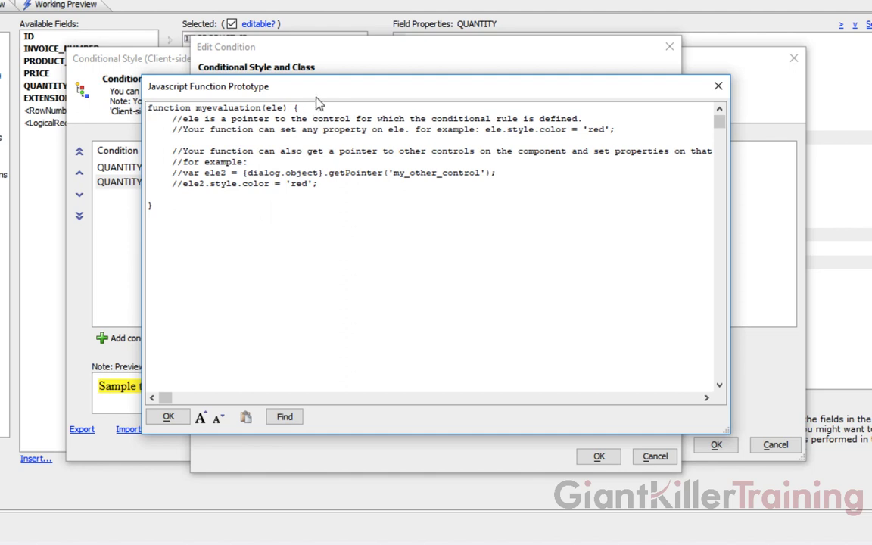
left_click_drag(318, 90, 422, 164)
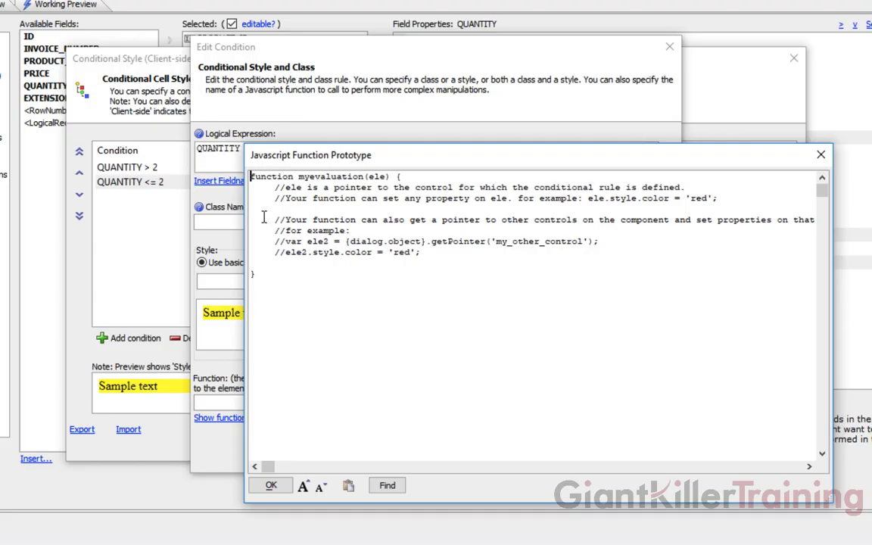
left_click_drag(297, 155, 319, 186)
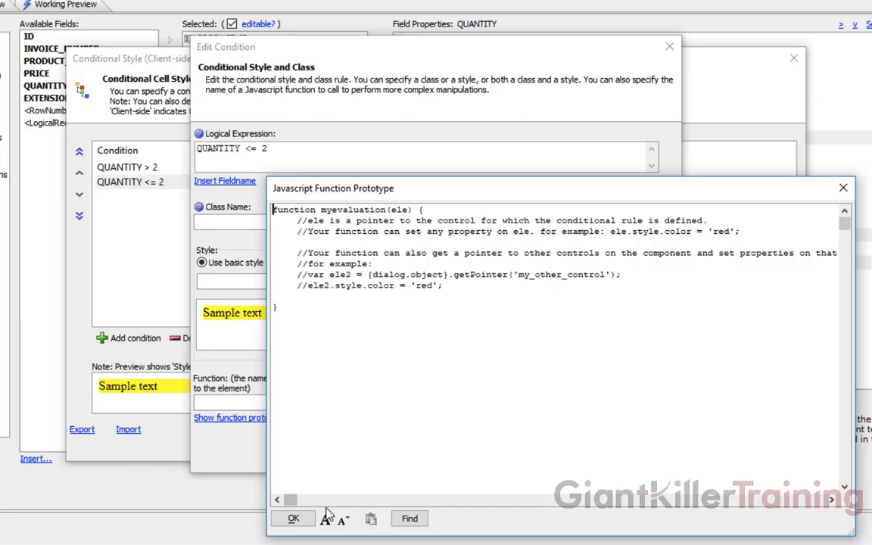
left_click(293, 519)
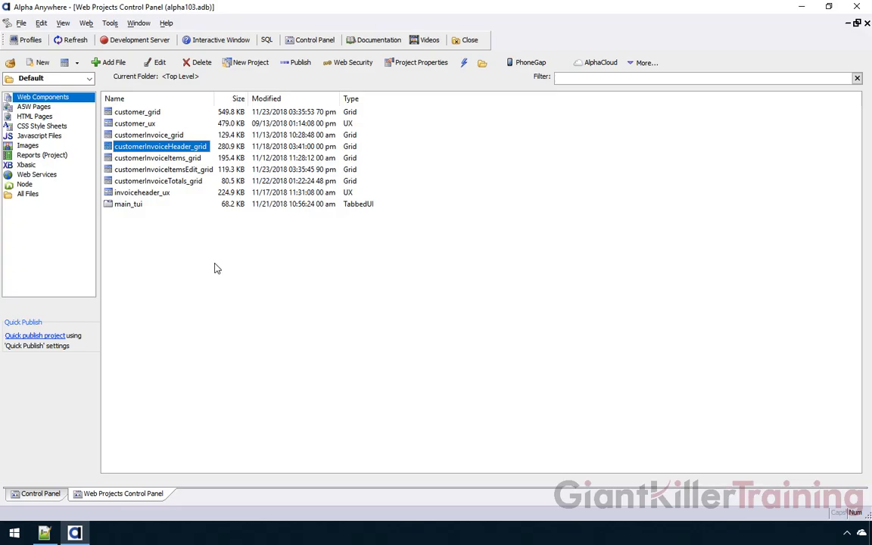
Open customerInvoiceHeader_grid, check the quantity colours of invoice 1 in its working preview, and close the grid.
double_click(155, 145)
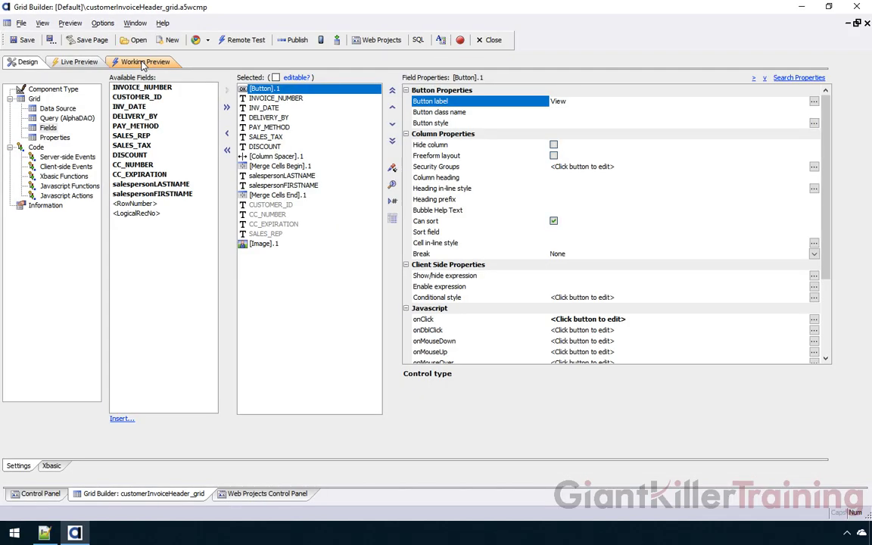
left_click(143, 62)
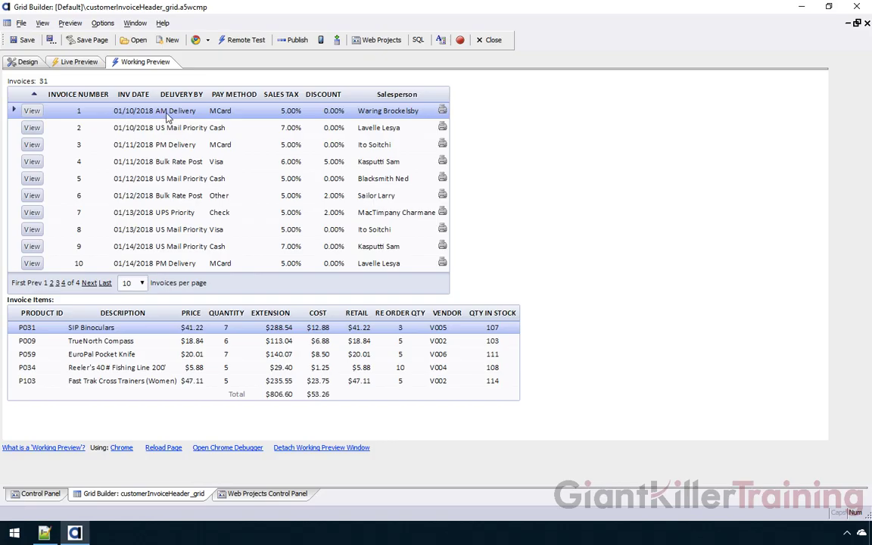
left_click(38, 115)
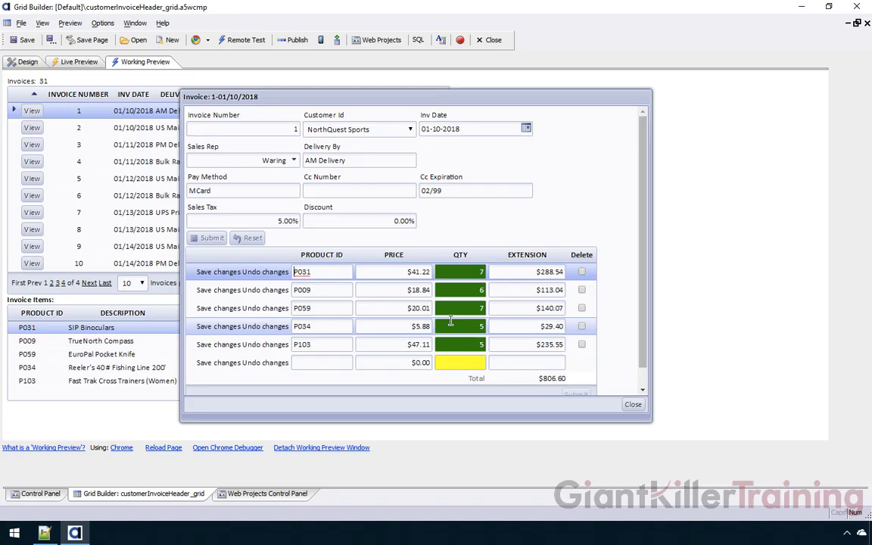
left_click(633, 406)
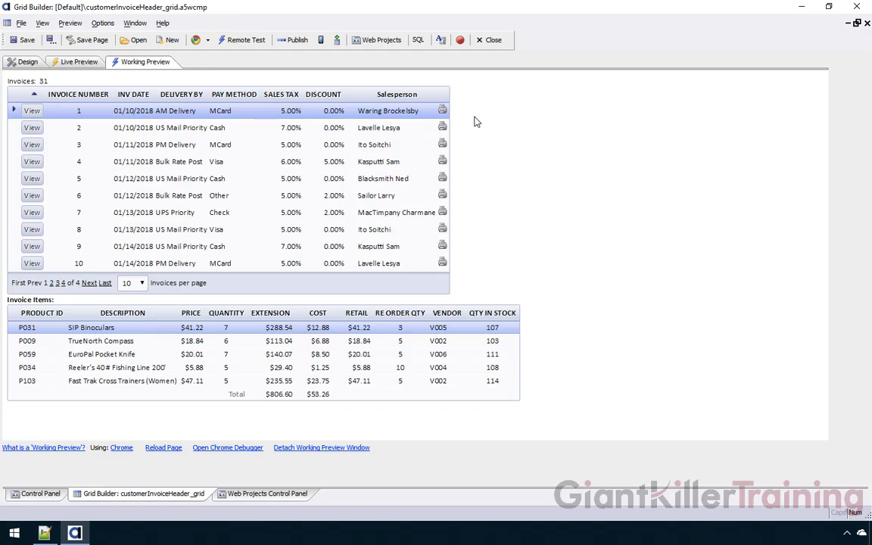
left_click(493, 42)
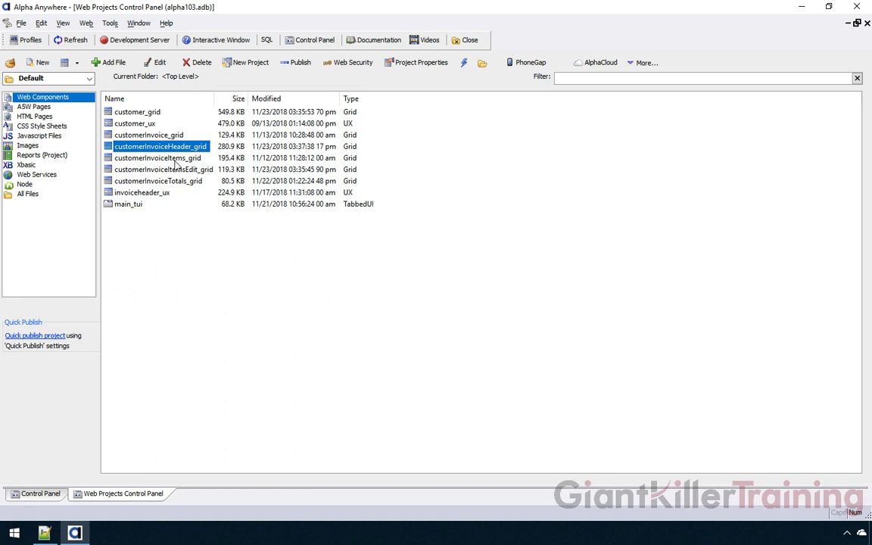
Open customer_grid, check its sales cell colours in the working preview and return to its design.
double_click(139, 114)
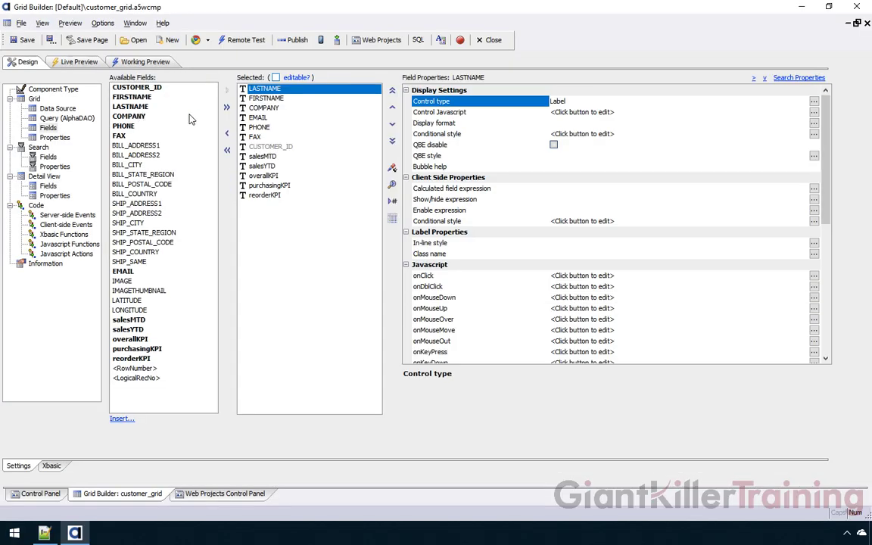
left_click(141, 60)
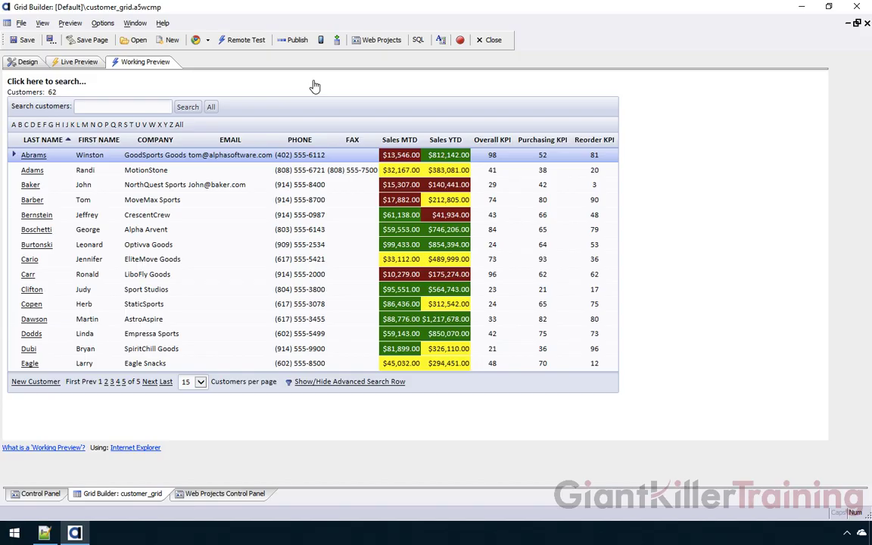
left_click(26, 64)
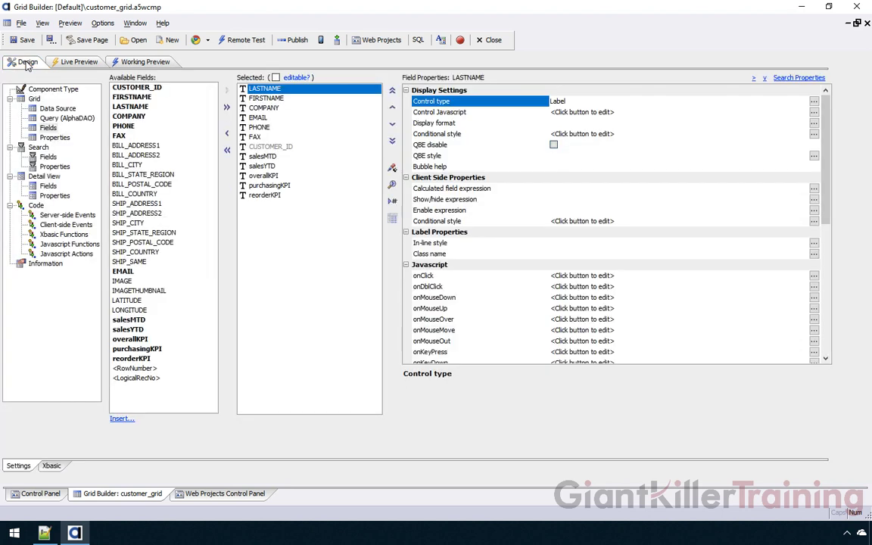
Search the grid's properties for "action", go to the Action buttons property and open its editor.
left_click(56, 137)
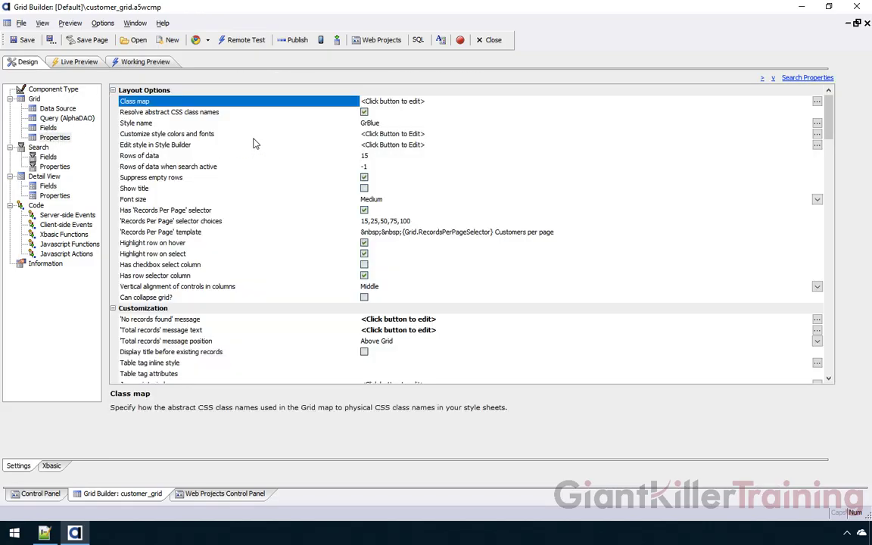
left_click(795, 78)
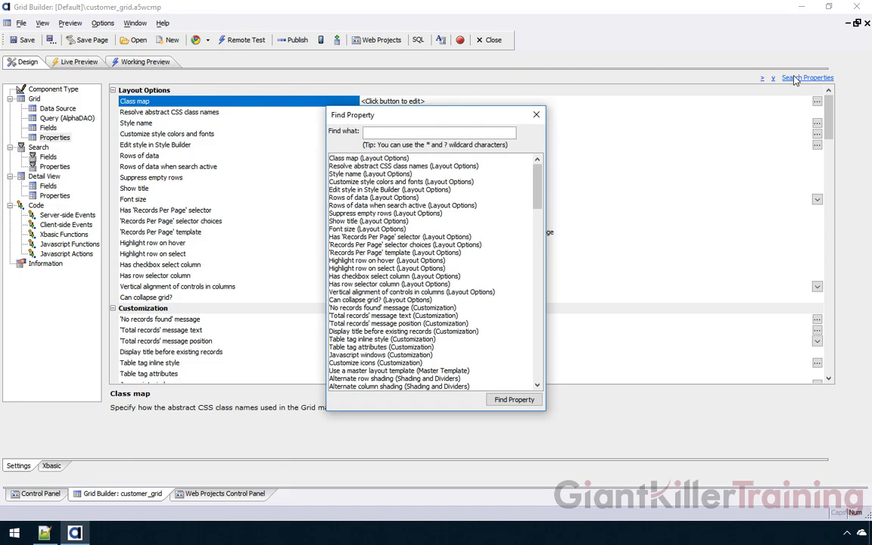
type("action")
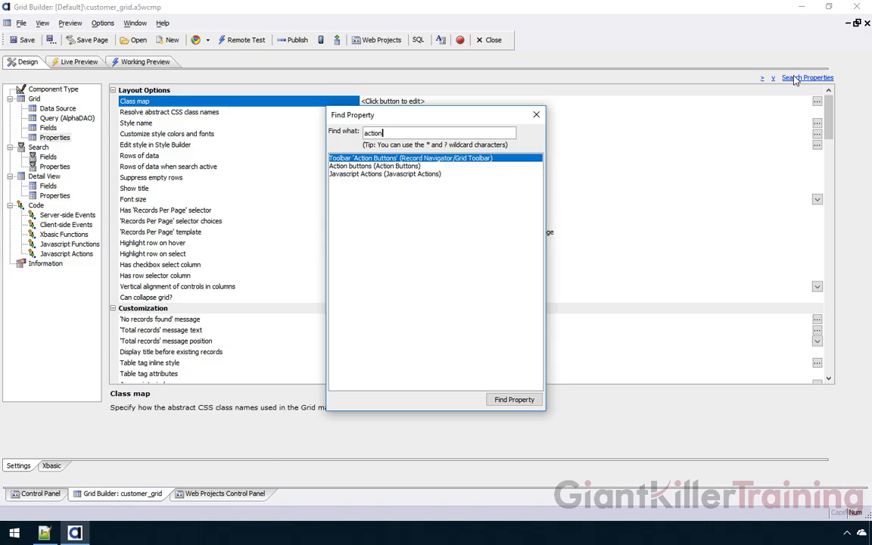
left_click(433, 166)
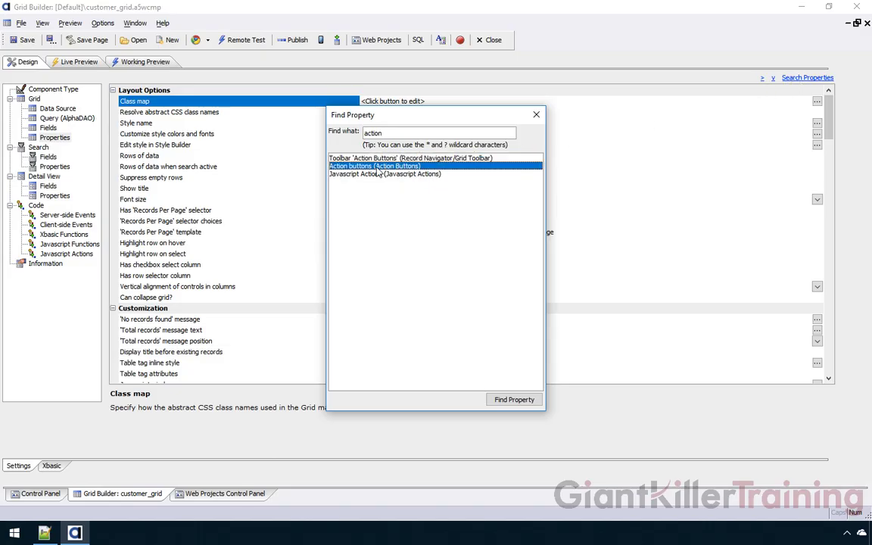
left_click(507, 399)
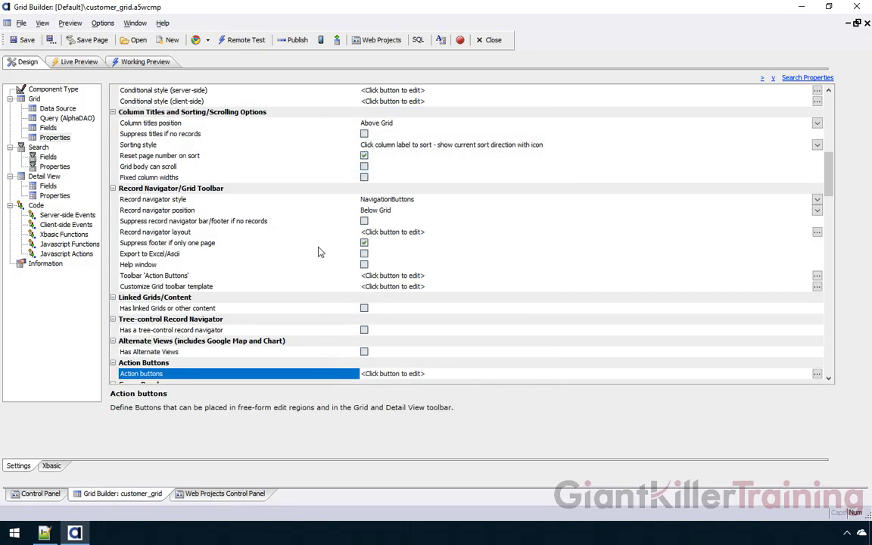
left_click(829, 378)
left_click(830, 379)
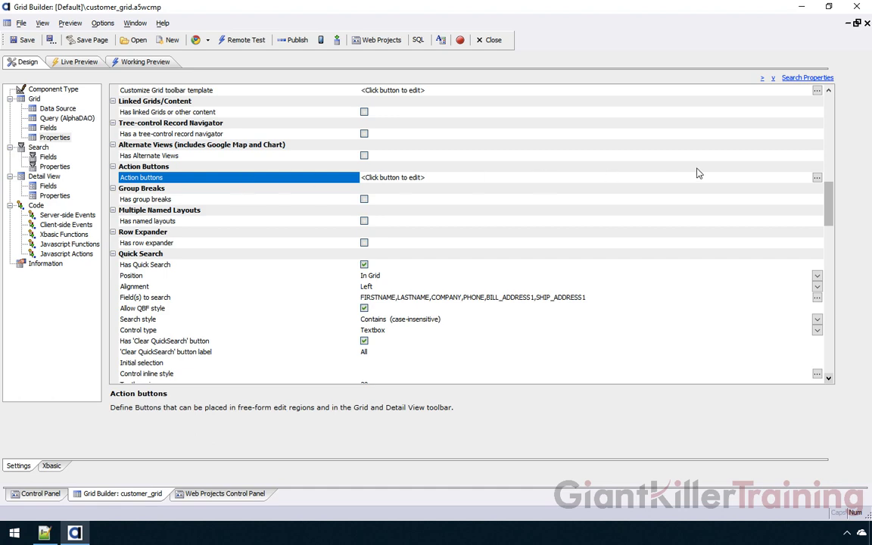
left_click(817, 178)
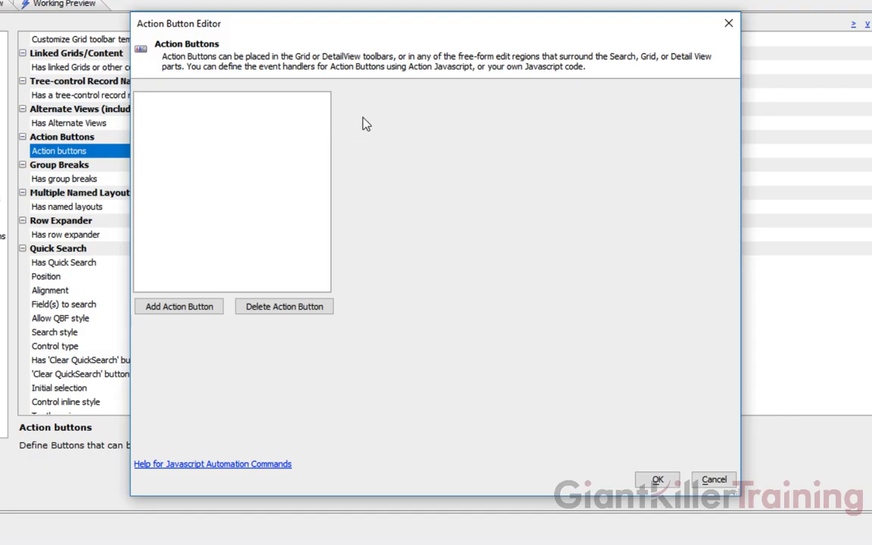
Add an action button named Message, with the Button style and the text Message.
left_click(194, 313)
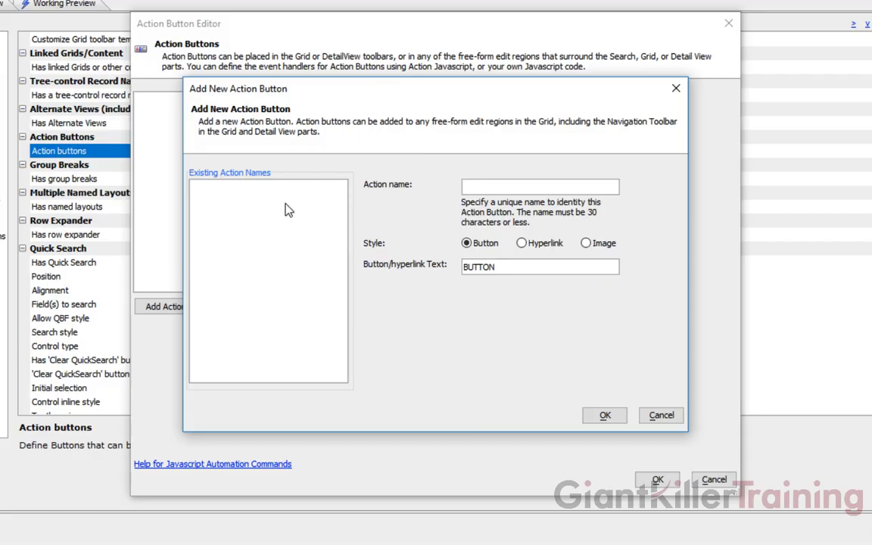
type("Message")
left_click_drag(501, 266, 443, 264)
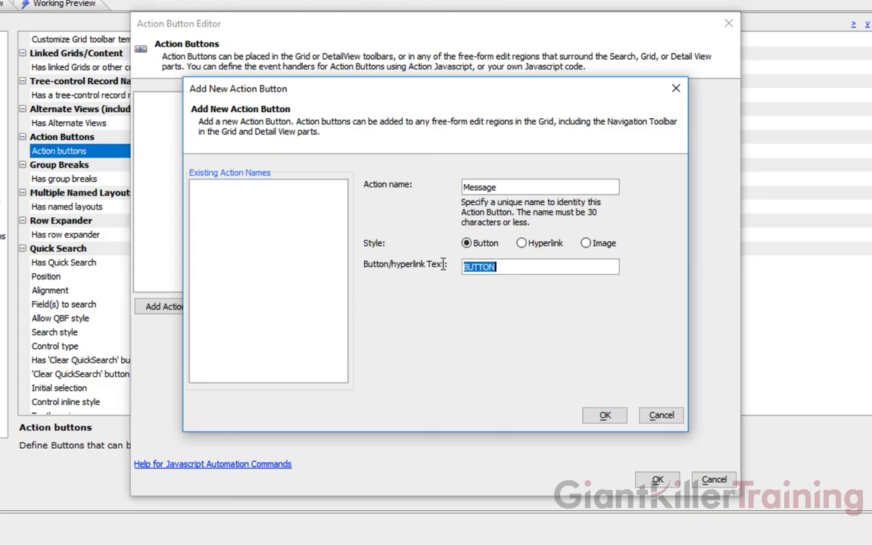
type("Message")
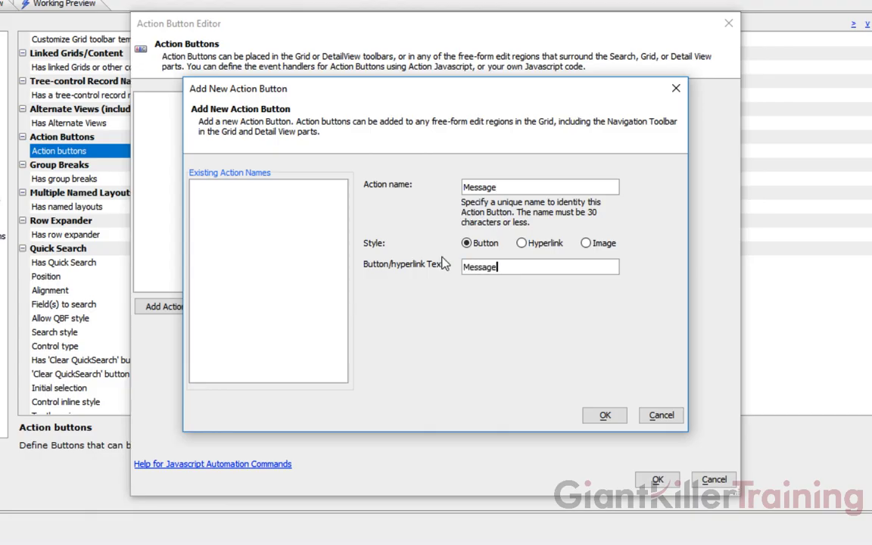
key("Tab")
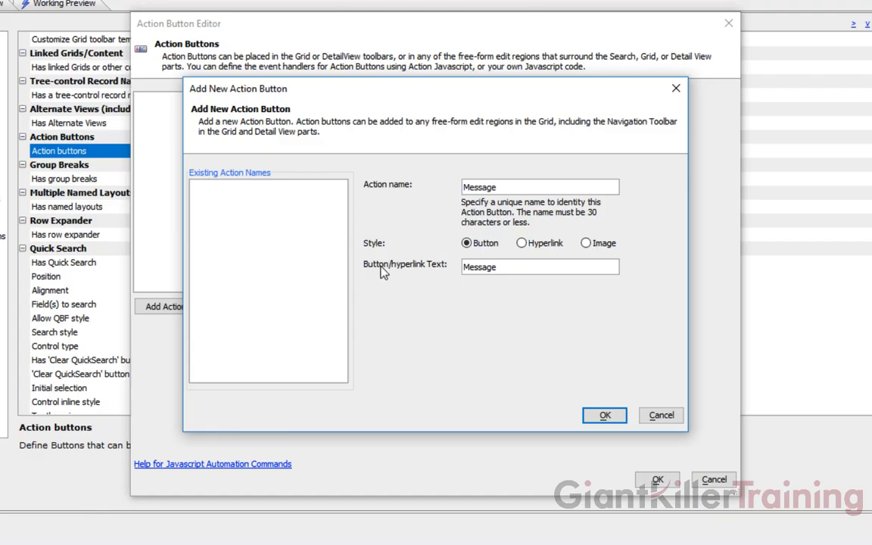
left_click(604, 417)
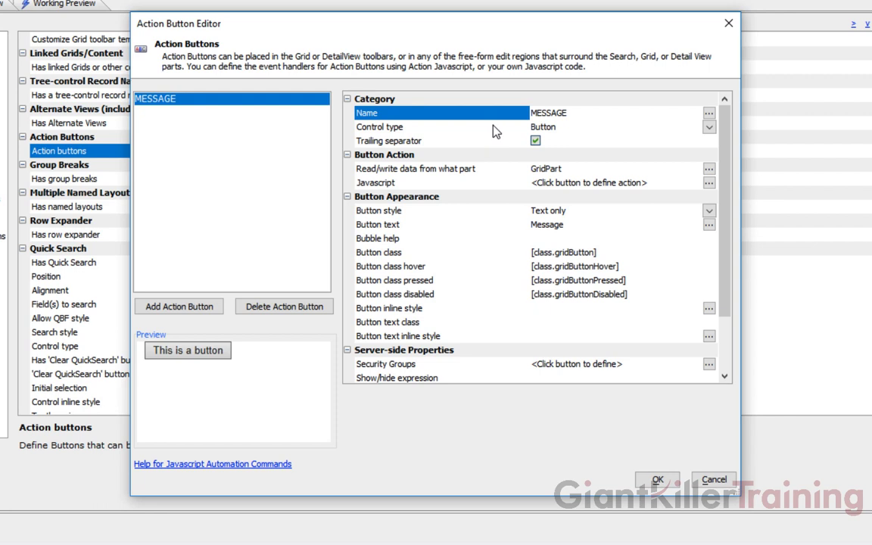
Examine the Message button's control type choices, Javascript action, appearance, and server-side and client-side properties.
left_click(654, 129)
left_click(656, 130)
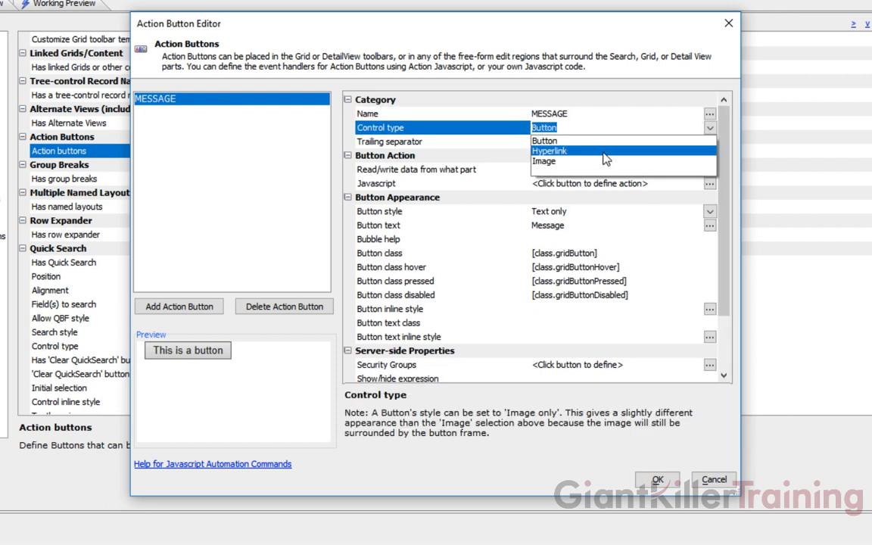
left_click(484, 128)
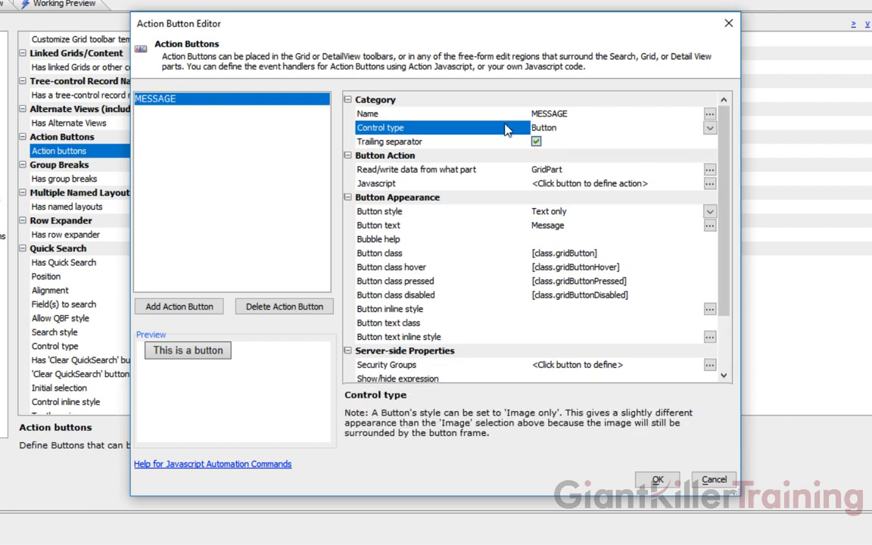
left_click(463, 184)
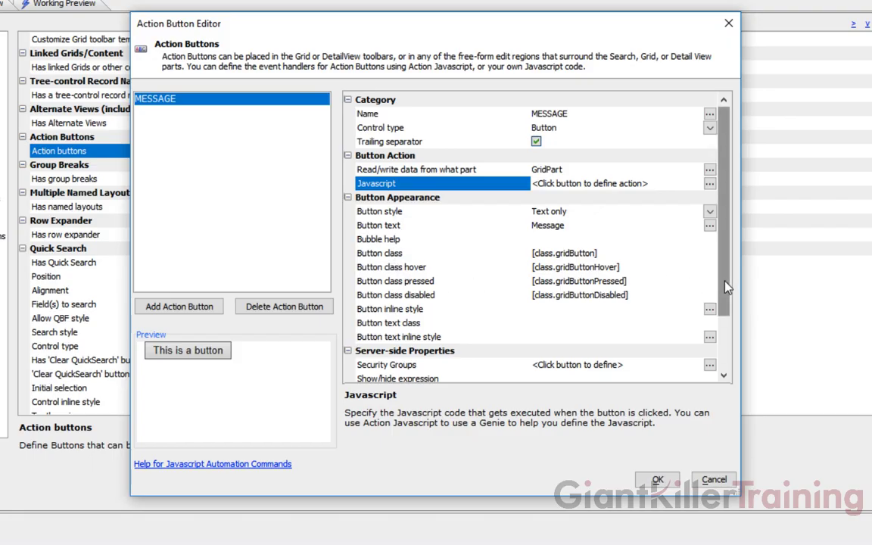
scroll(725, 286, "down", 2)
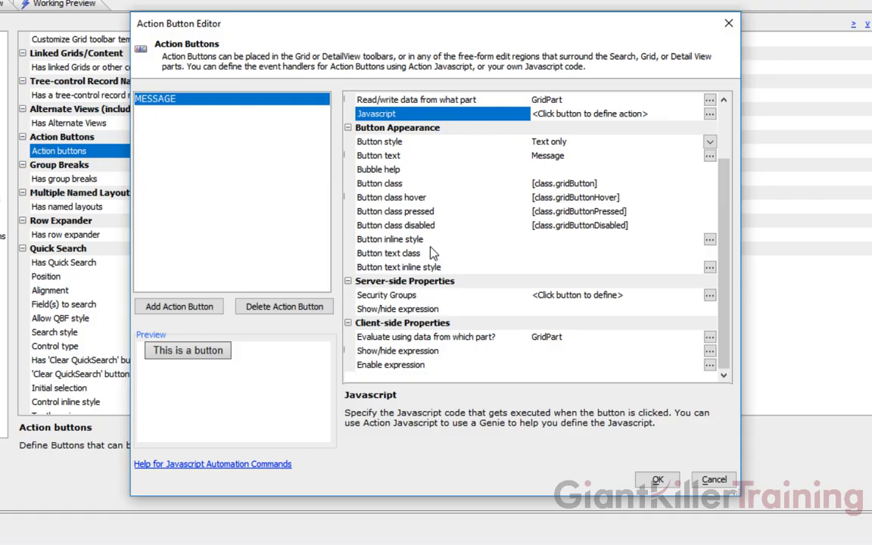
Open the Message action button's Javascript definition for editing.
scroll(731, 235, "up", 2)
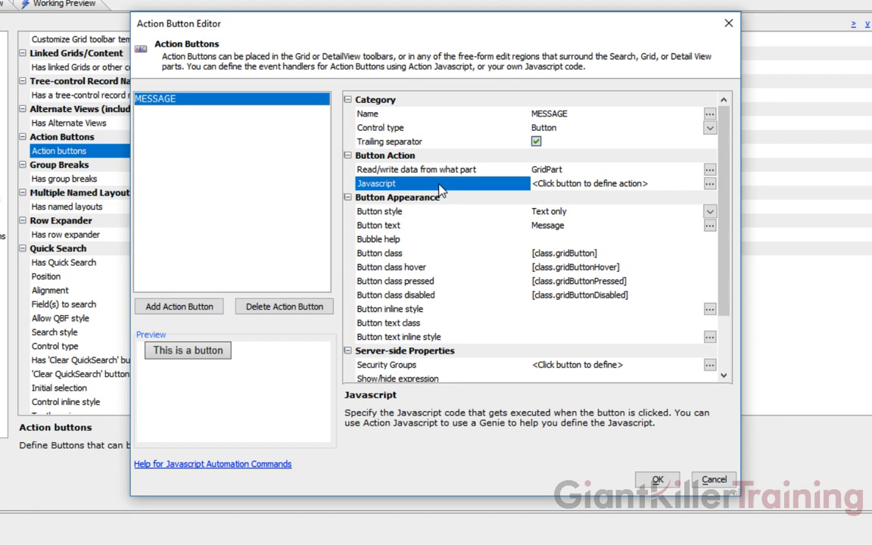
left_click(709, 185)
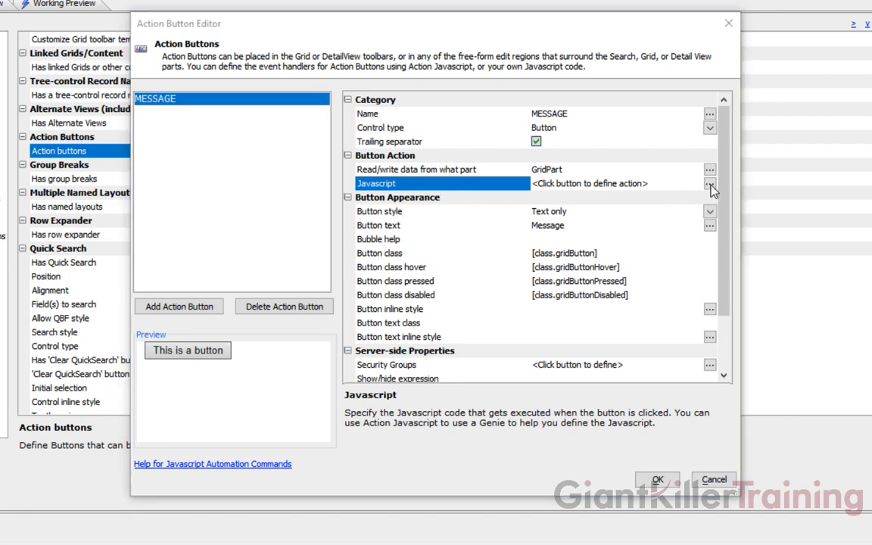
left_click_drag(477, 73, 448, 88)
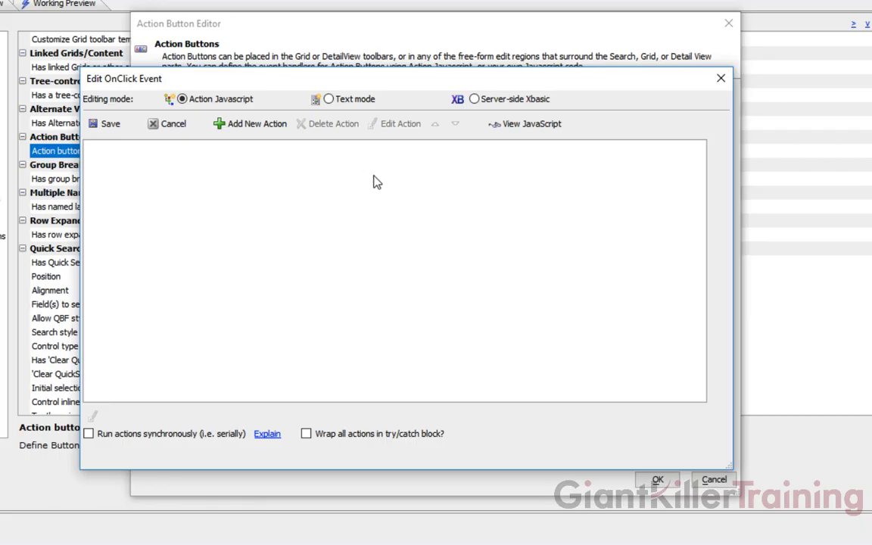
left_click(328, 99)
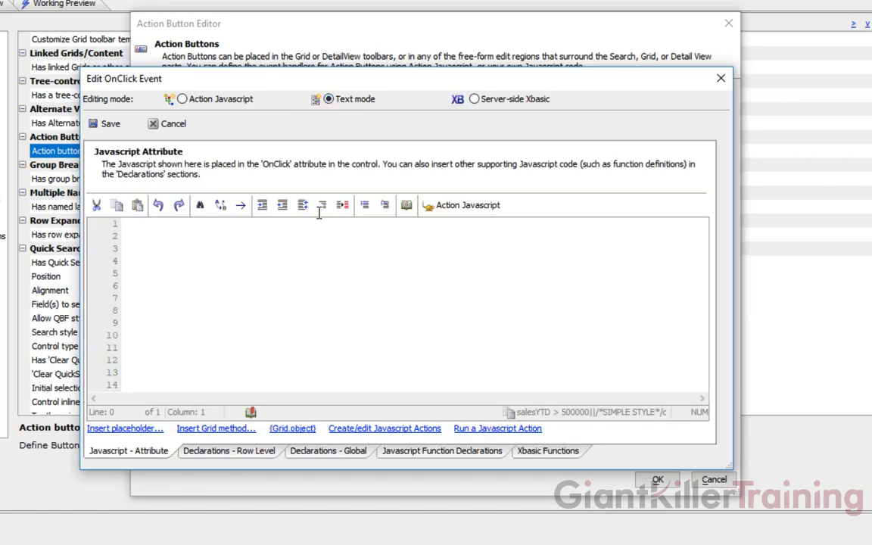
type("alert('hello'")
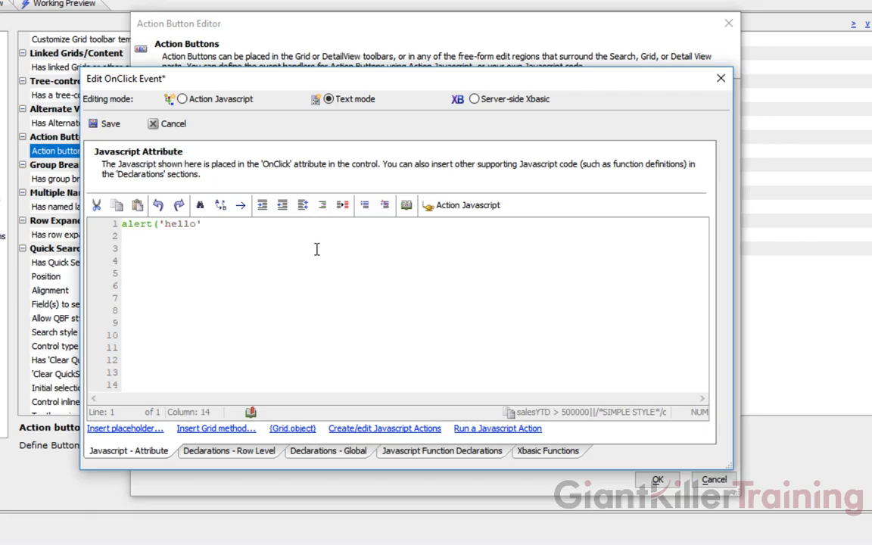
left_click_drag(317, 249, 115, 194)
key("Delete")
left_click(201, 105)
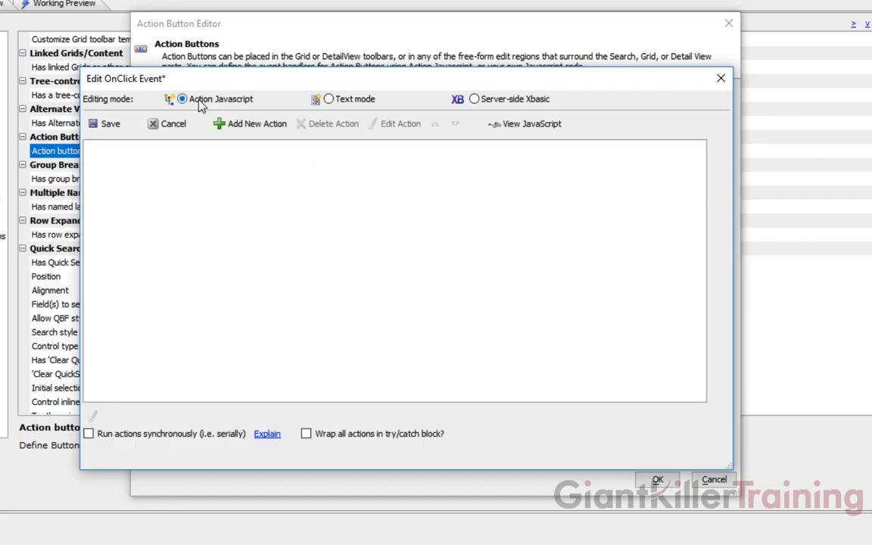
Add a Message box action to the button's OnClick event with the message text 'Hello Class'.
left_click(256, 131)
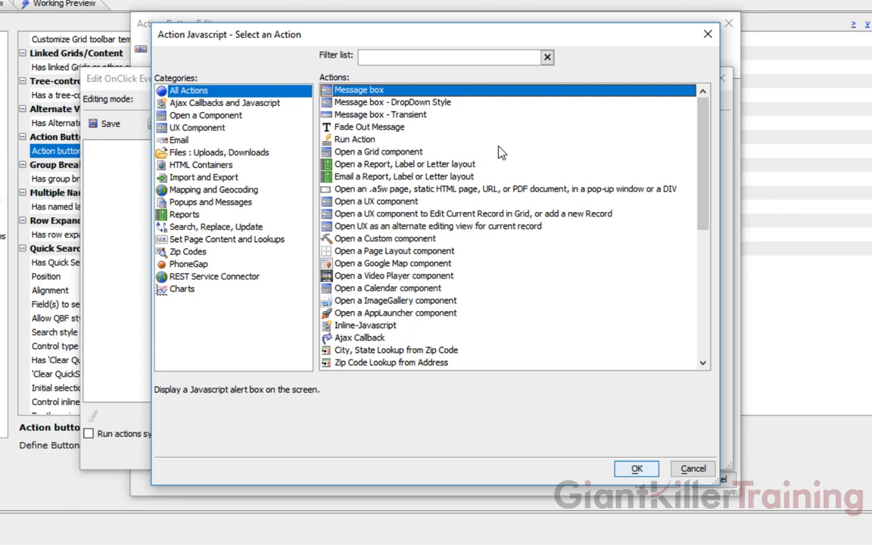
key("Return")
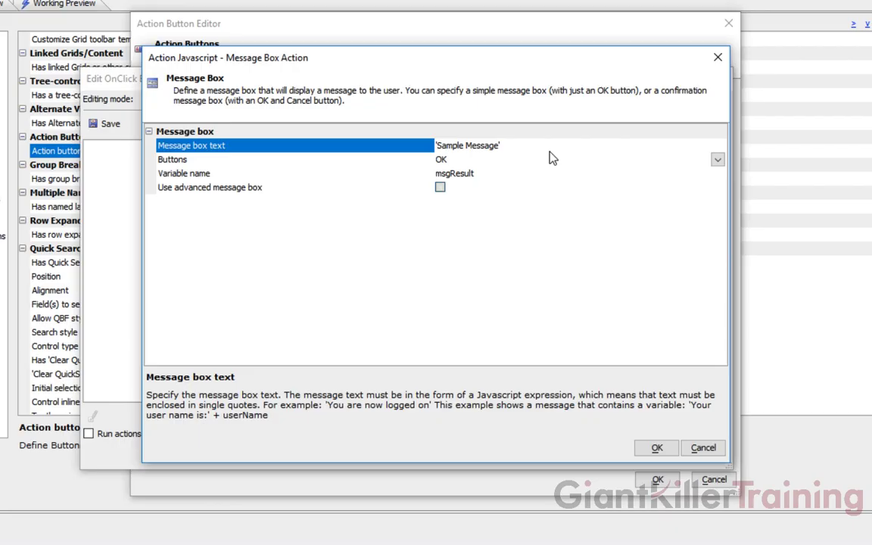
key("Tab")
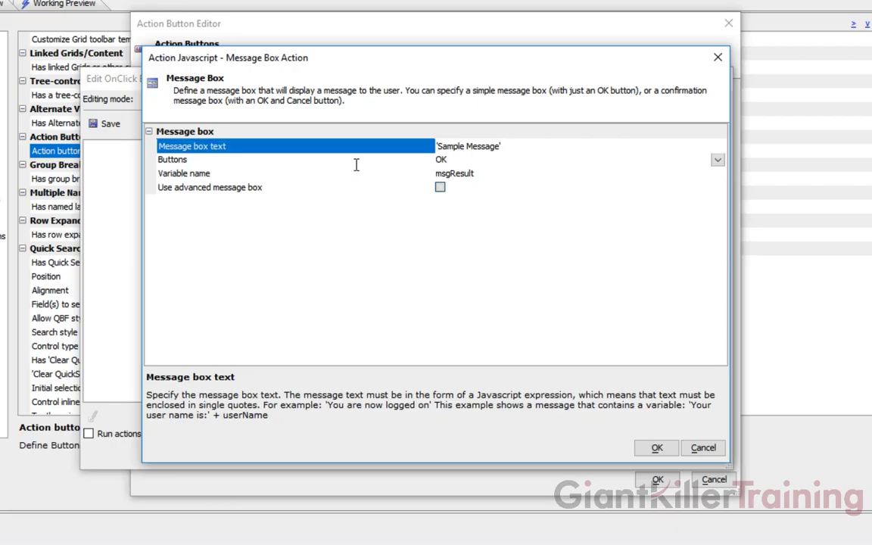
key("Home")
key("Right")
key("shift+Right")
key("shift+Right")
key("shift+Right")
key("shift+Right")
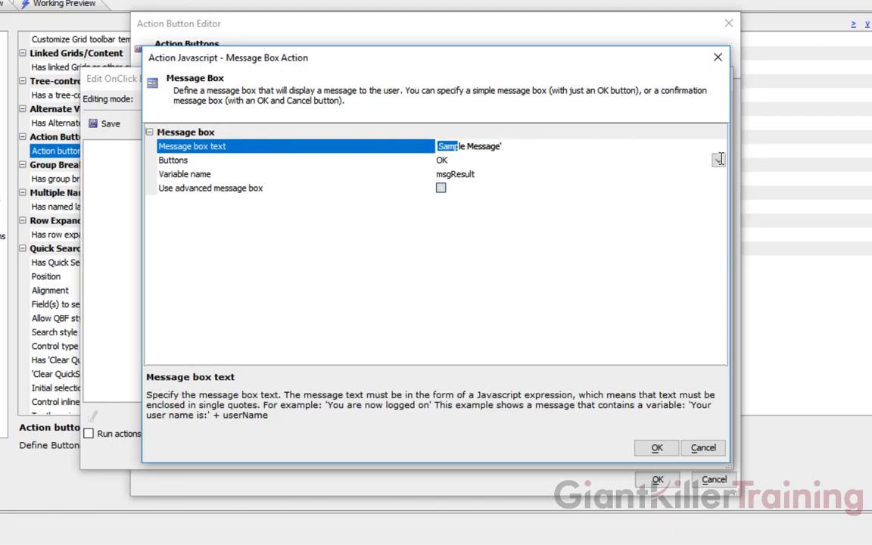
key("Right")
key("Right")
key("Right")
key("Right")
key("Right")
key("Right")
key("Right")
key("Right")
key("Right")
key("Right")
key("End")
key("BackSpace")
key("BackSpace")
key("BackSpace")
key("BackSpace")
key("BackSpace")
key("BackSpace")
key("BackSpace")
key("BackSpace")
key("BackSpace")
key("BackSpace")
key("BackSpace")
key("BackSpace")
key("BackSpace")
key("BackSpace")
key("BackSpace")
type("Hello Class'")
Review the message box's Buttons choices, keep OK selected and accept the Message box action.
left_click(333, 162)
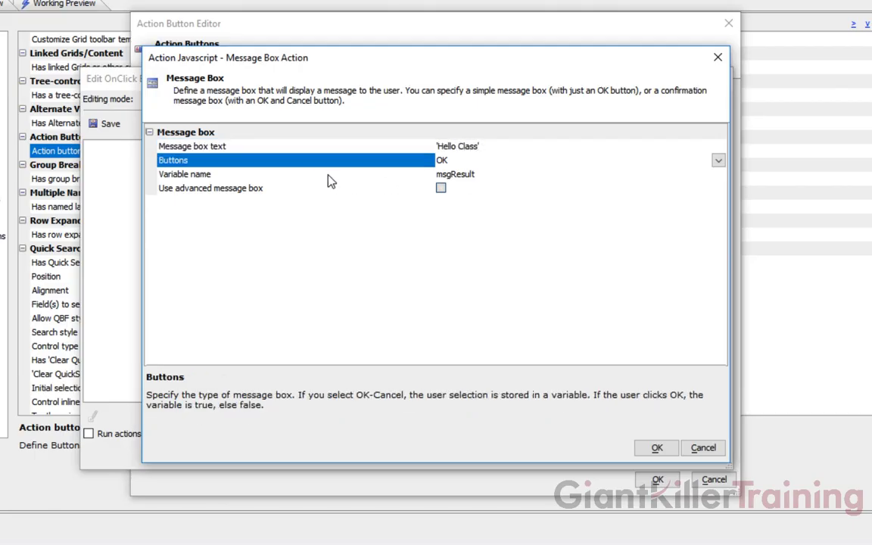
key("alt+Down")
key("Down")
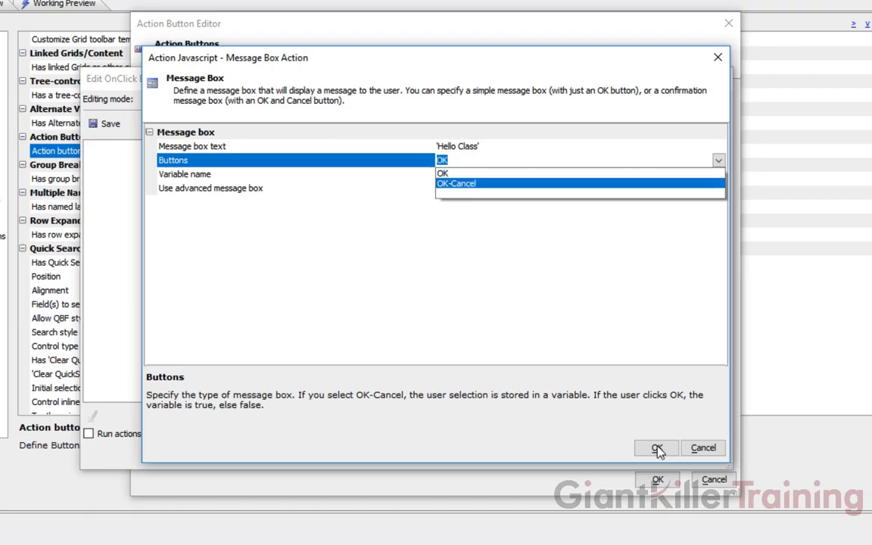
key("Up")
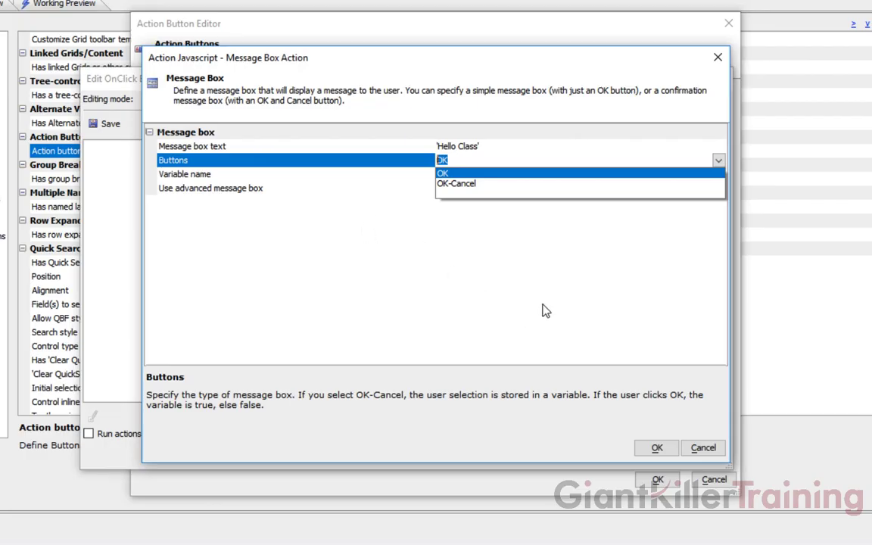
key("Return")
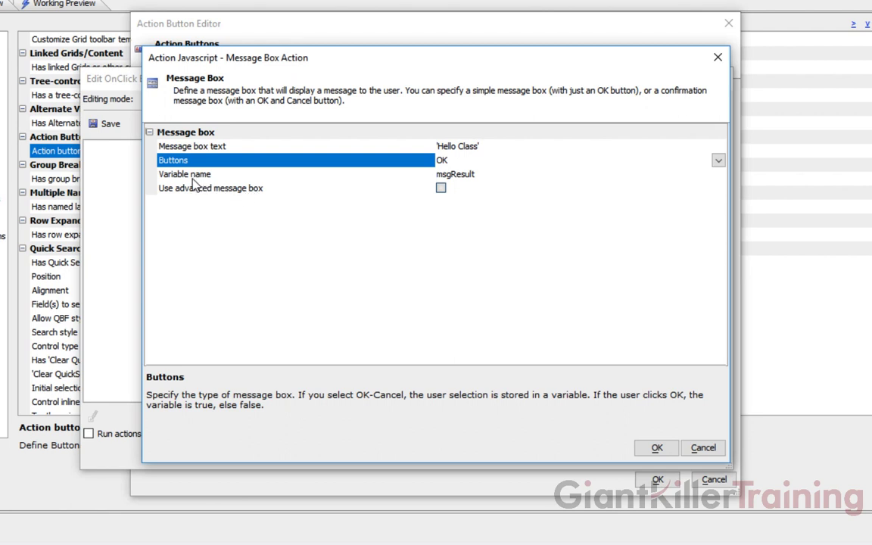
key("Return")
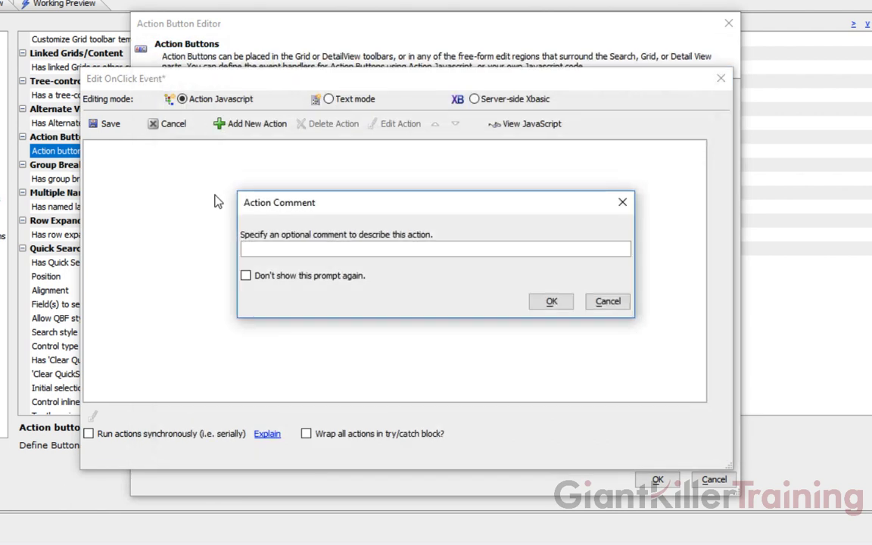
Give the action the comment Show Message and save the button's OnClick event.
type("Show ")
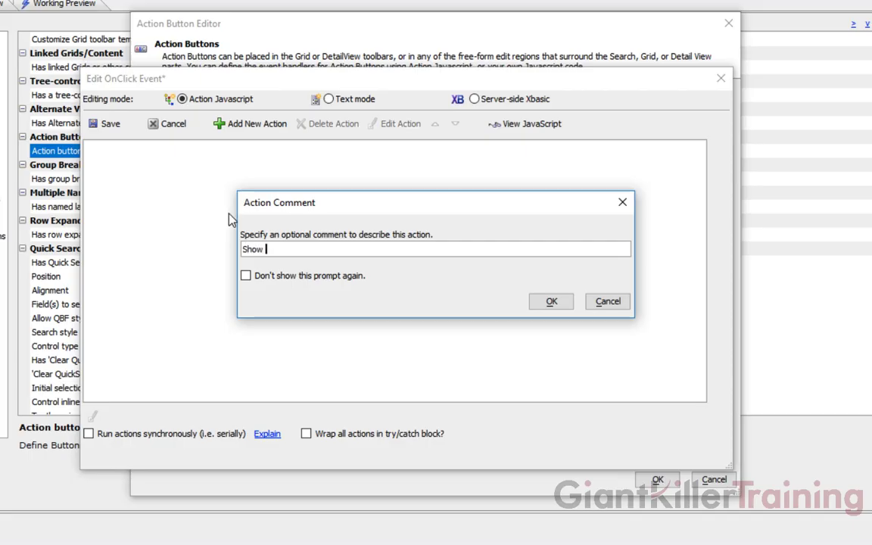
type("Message")
key("Return")
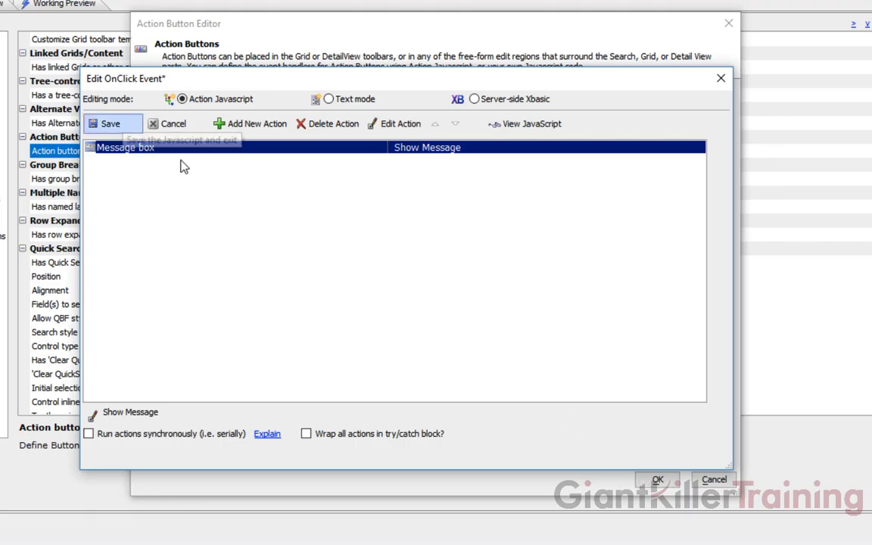
left_click(110, 124)
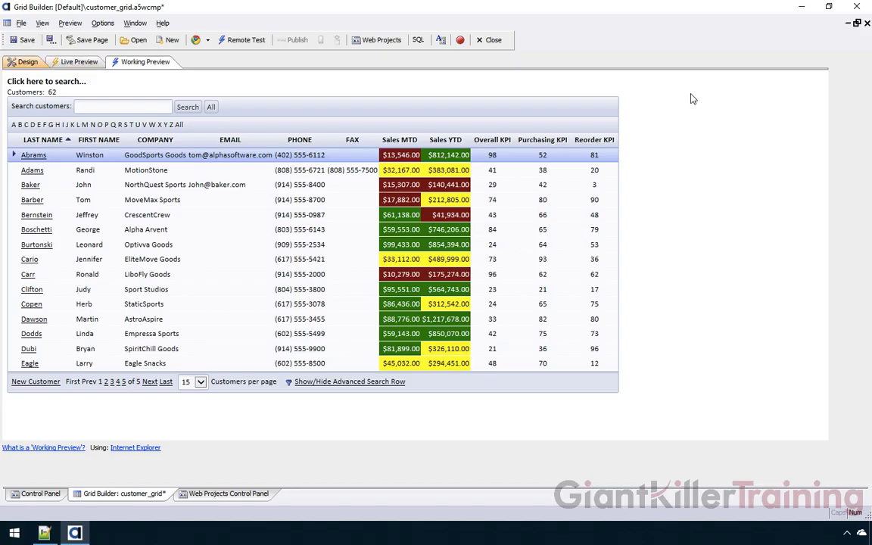
Return to the grid's design, locate the Freeform Edit Regions properties and search the property list for "free".
left_click(23, 61)
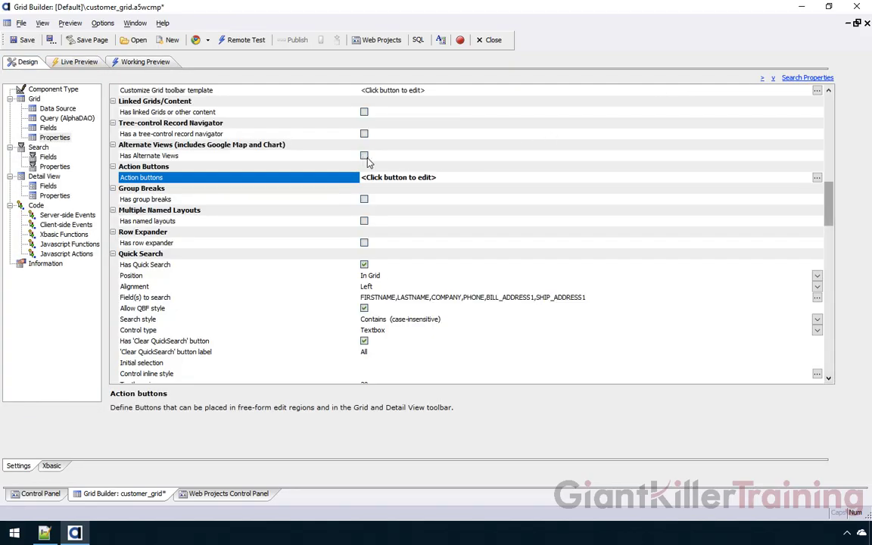
scroll(506, 375, "down", 7)
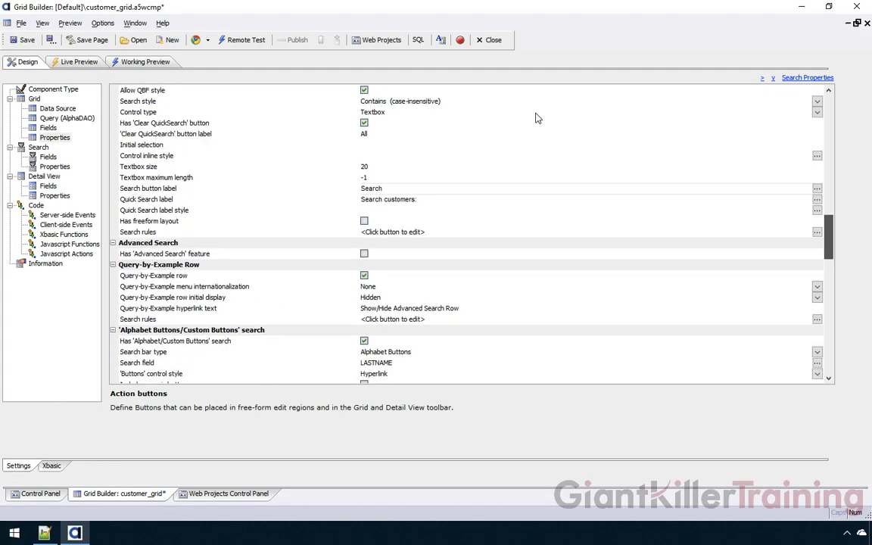
scroll(278, 200, "down", 8)
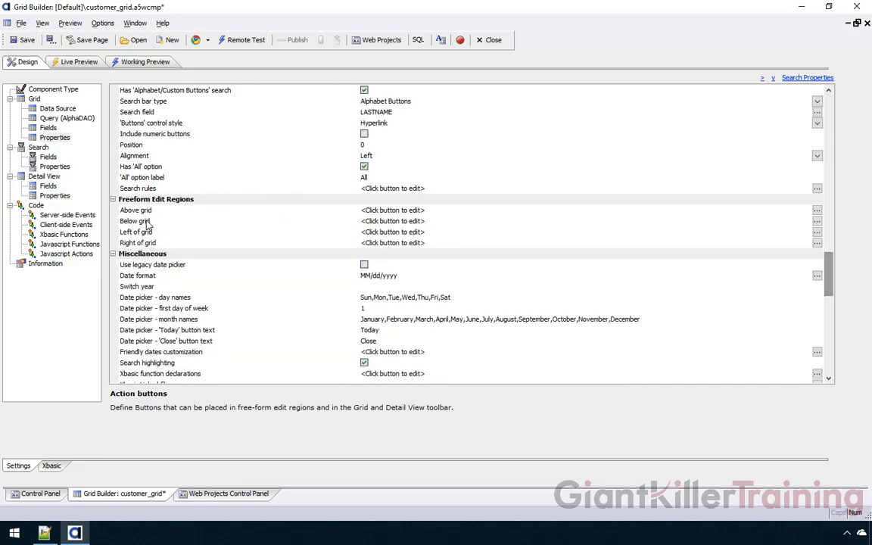
key("ctrl+f")
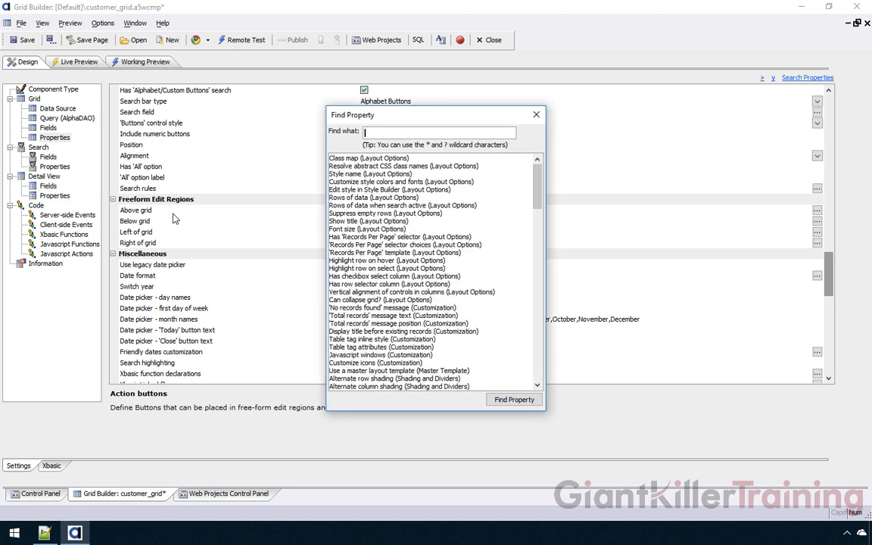
type("free")
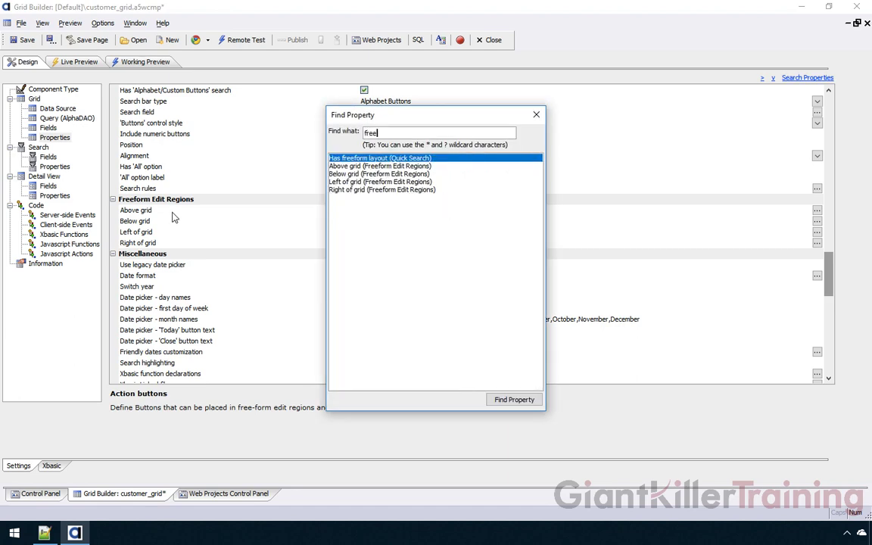
key("Escape")
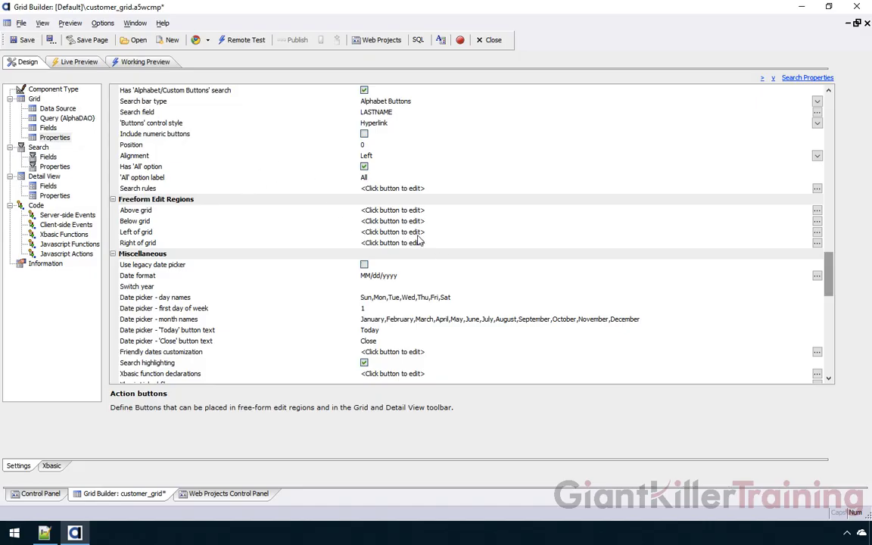
Place the {ActionButton:MESSAGE} placeholder in the Above grid freeform edit region.
left_click(222, 211)
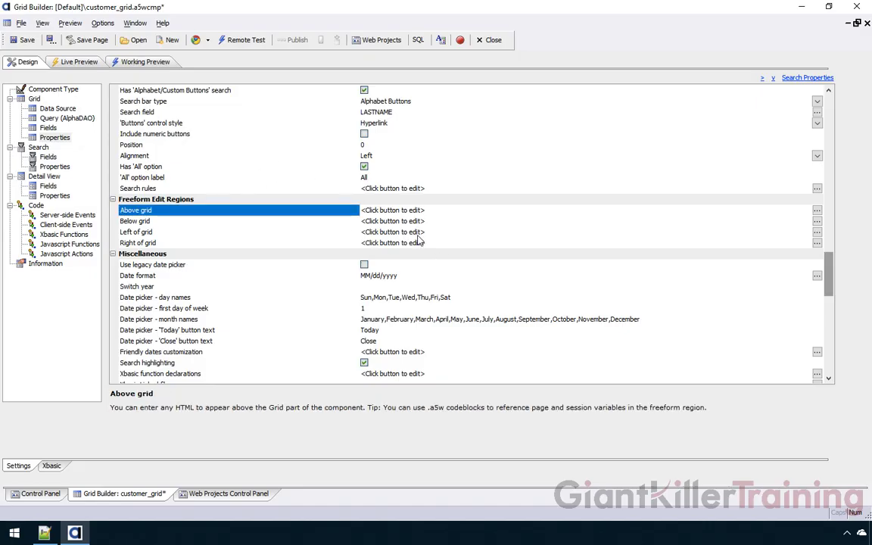
double_click(209, 215)
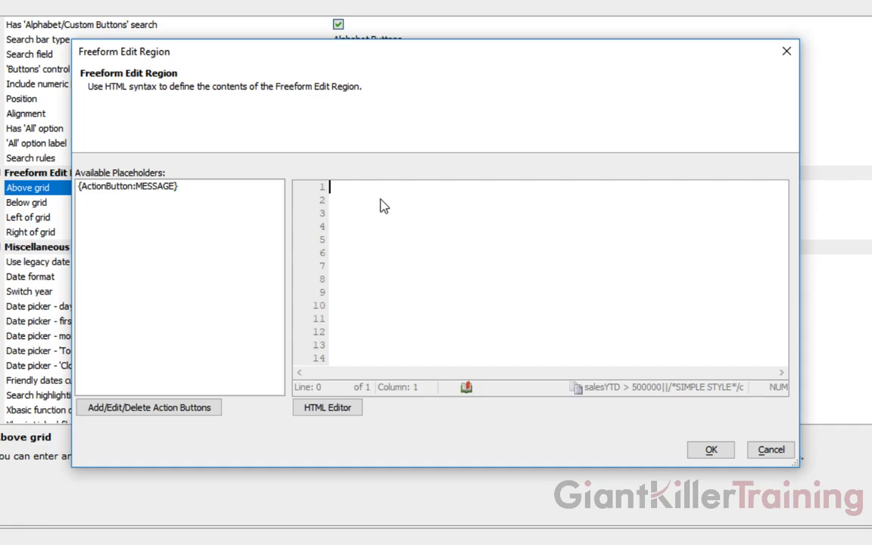
left_click_drag(128, 186, 382, 204)
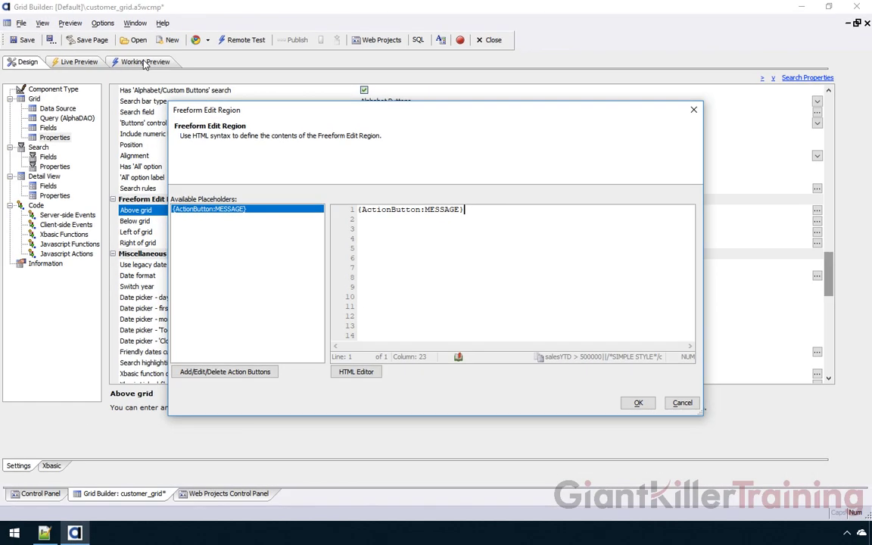
key("Escape")
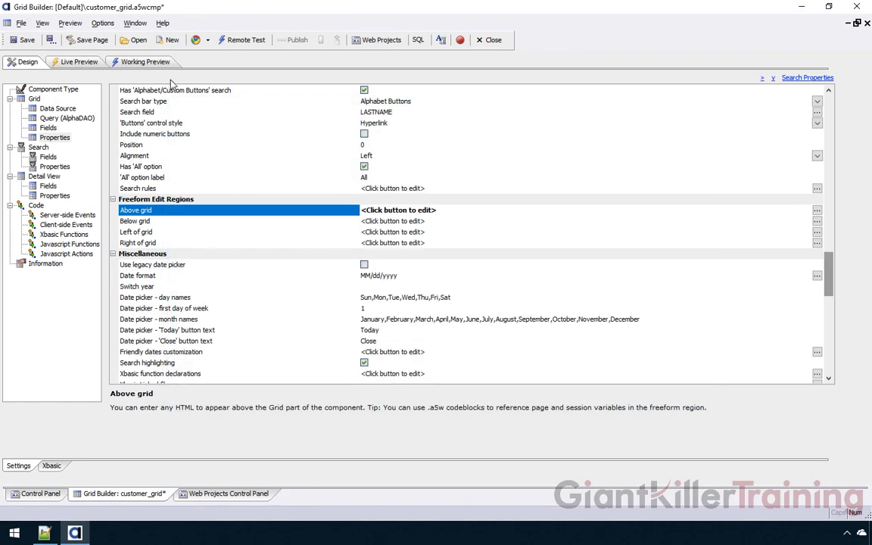
Save customer_grid and test its Message button in the working preview.
left_click(23, 40)
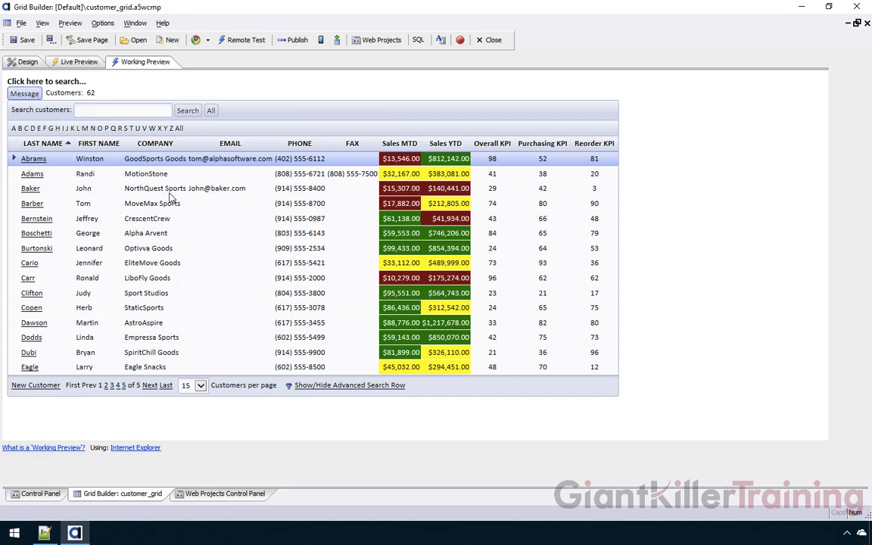
key("Return")
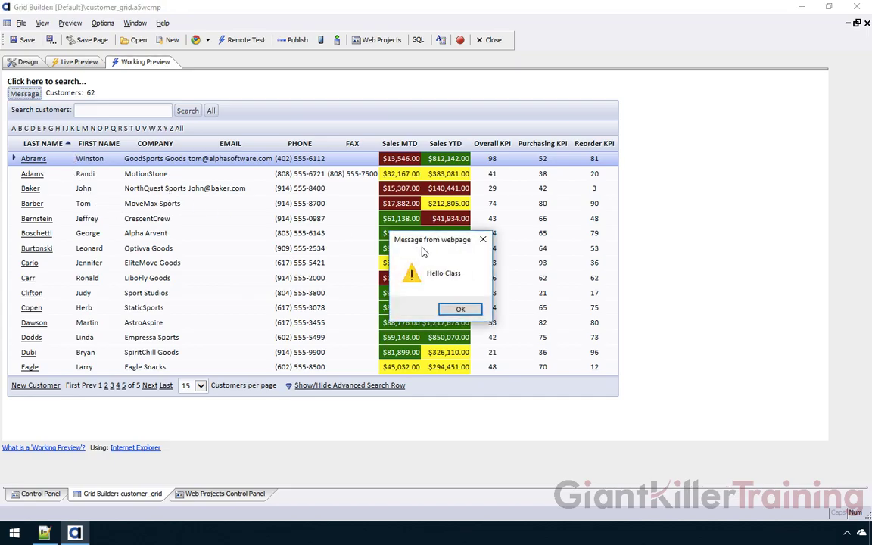
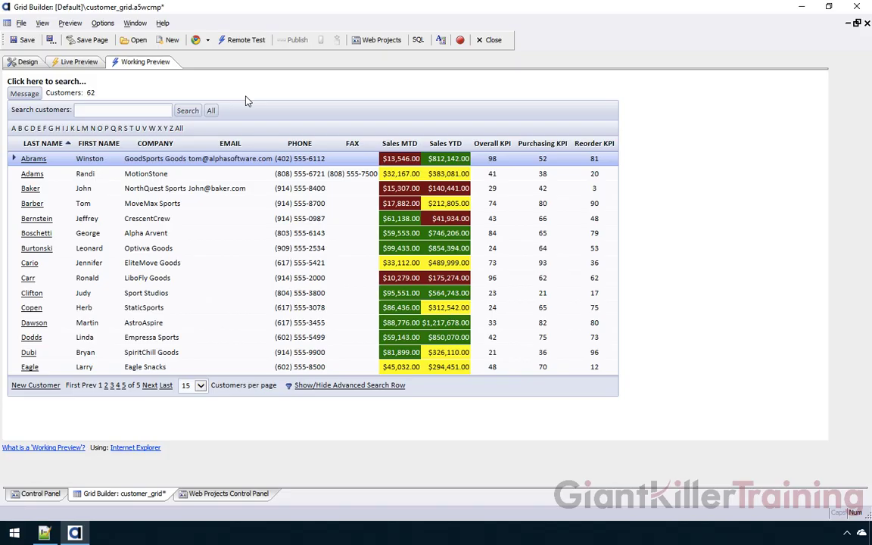
Return to the grid's design and open the Action buttons property for editing.
left_click(26, 64)
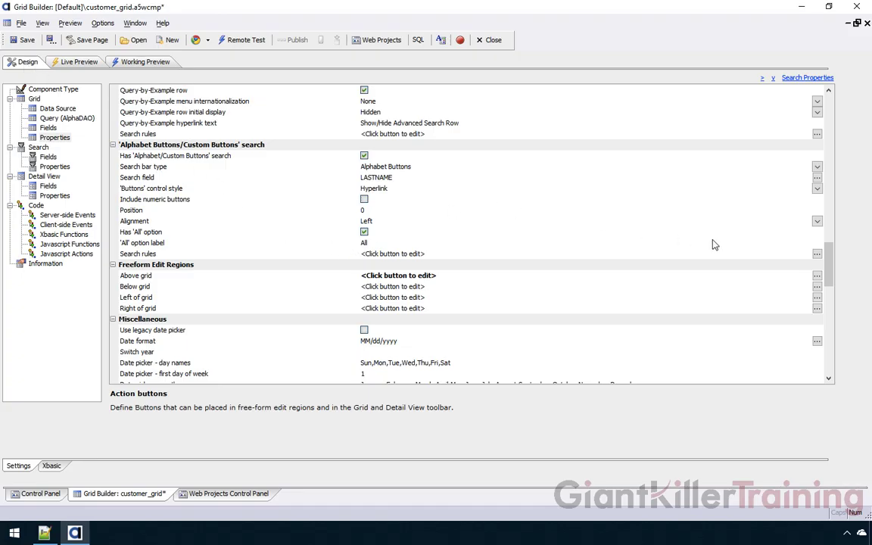
left_click_drag(829, 276, 833, 213)
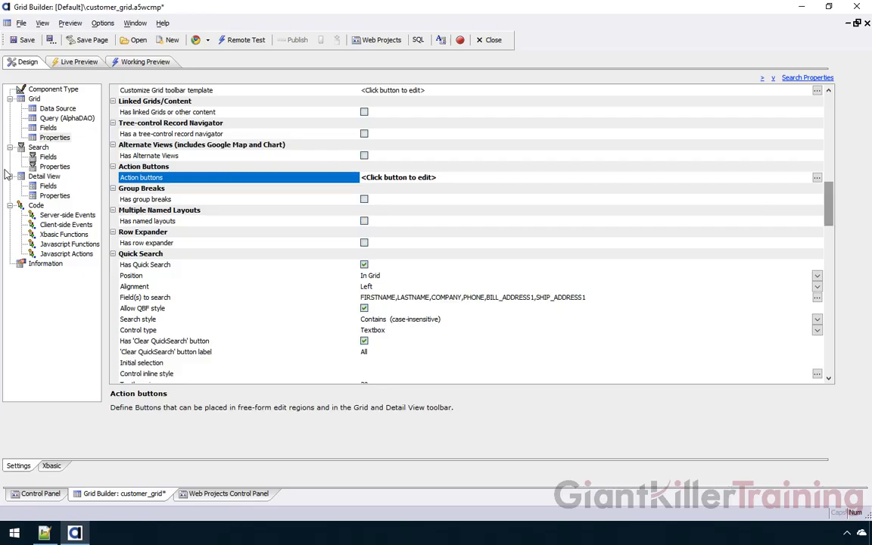
double_click(171, 182)
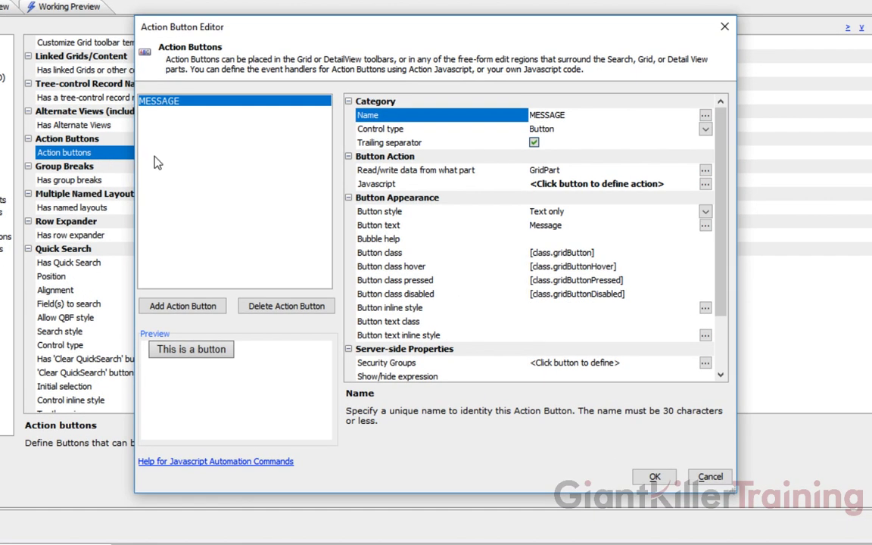
Add a button-style action button named Directory with the button text Customer Directory.
left_click(202, 313)
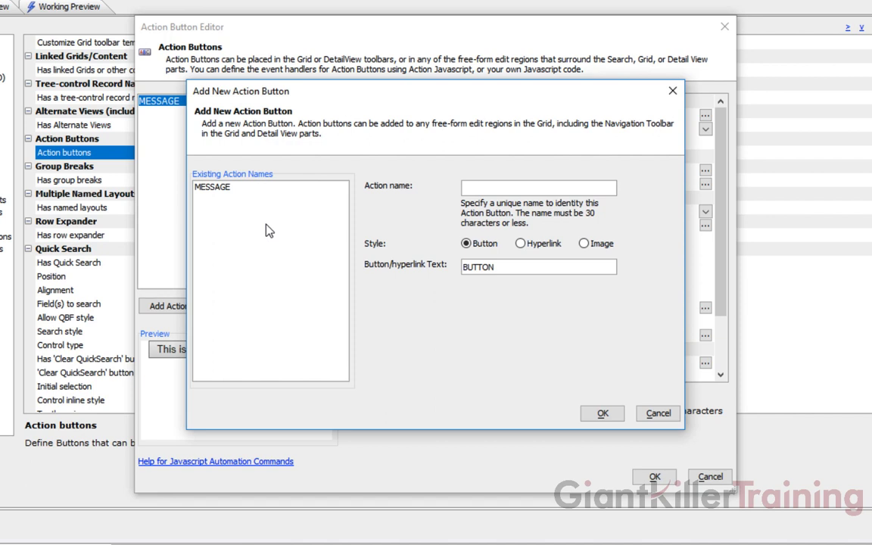
type("Directory")
key("Tab")
left_click_drag(497, 266, 462, 266)
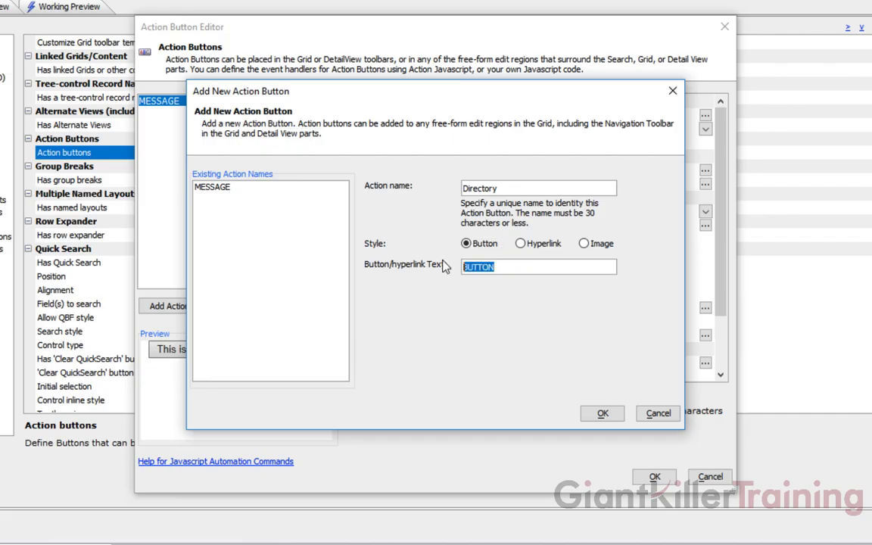
type("Custome")
type("r Direcotry")
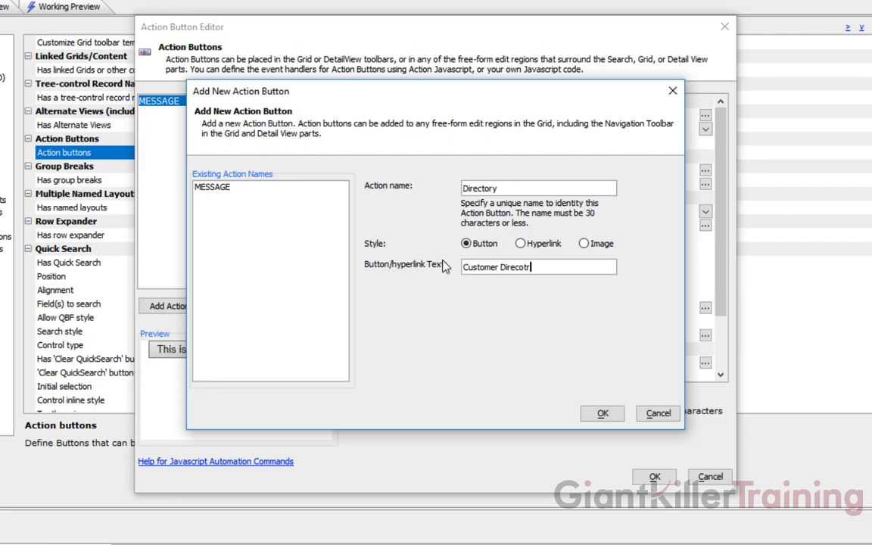
key("BackSpace")
key("BackSpace")
key("BackSpace")
key("BackSpace")
type("tory")
left_click(604, 416)
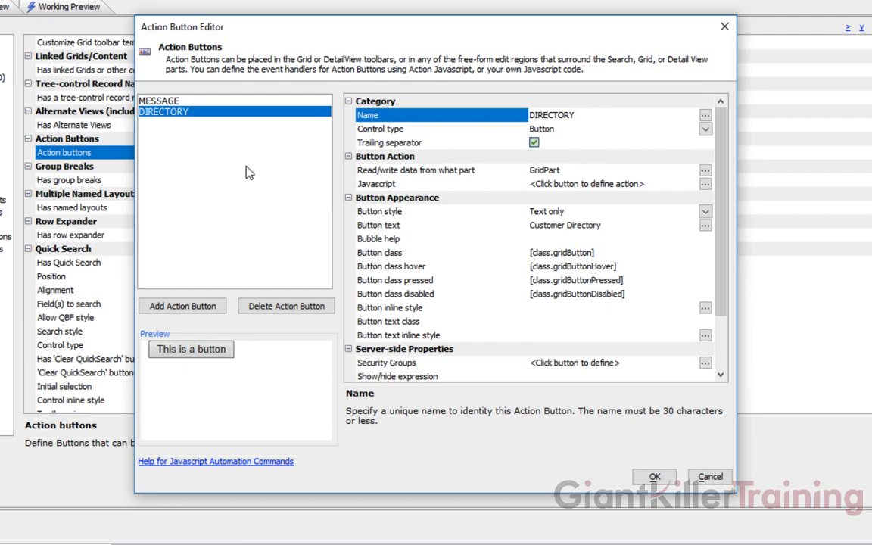
Add an Open a Report, Label or Letter layout action to the DIRECTORY button's Javascript OnClick event.
left_click(397, 186)
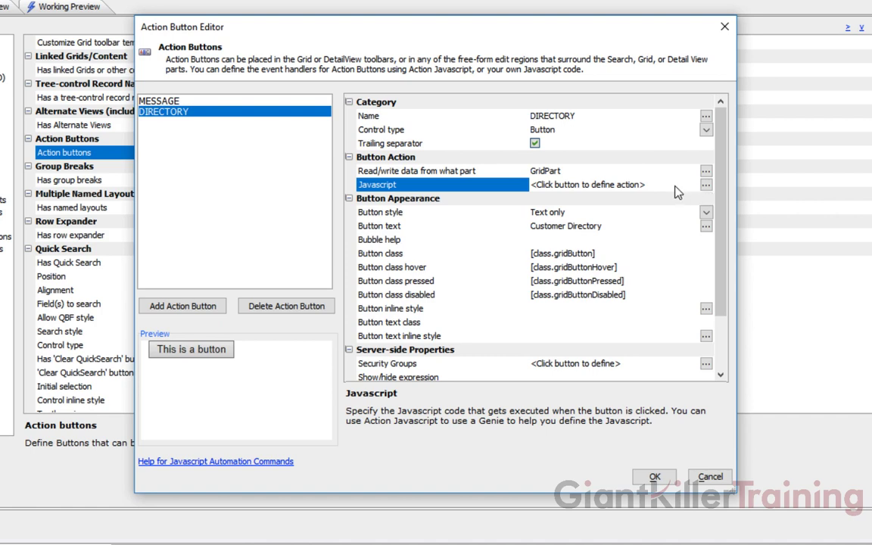
left_click(705, 186)
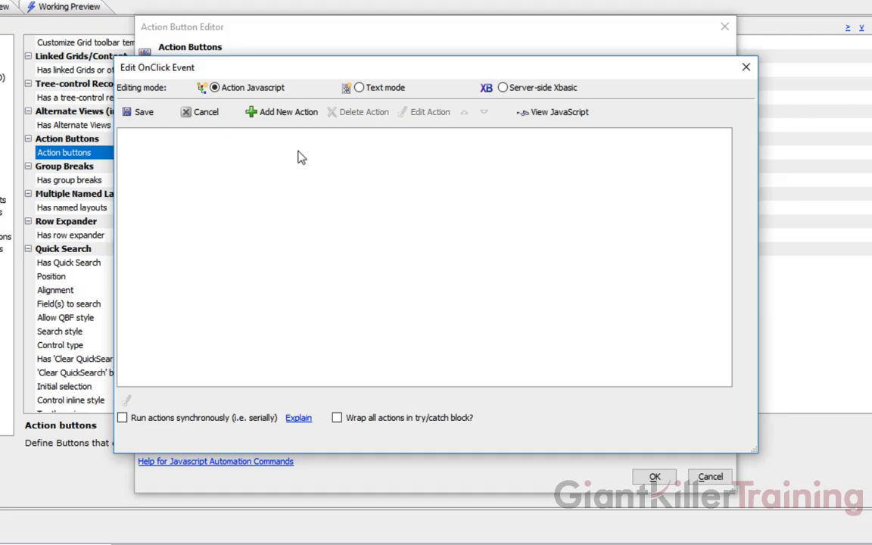
left_click(286, 121)
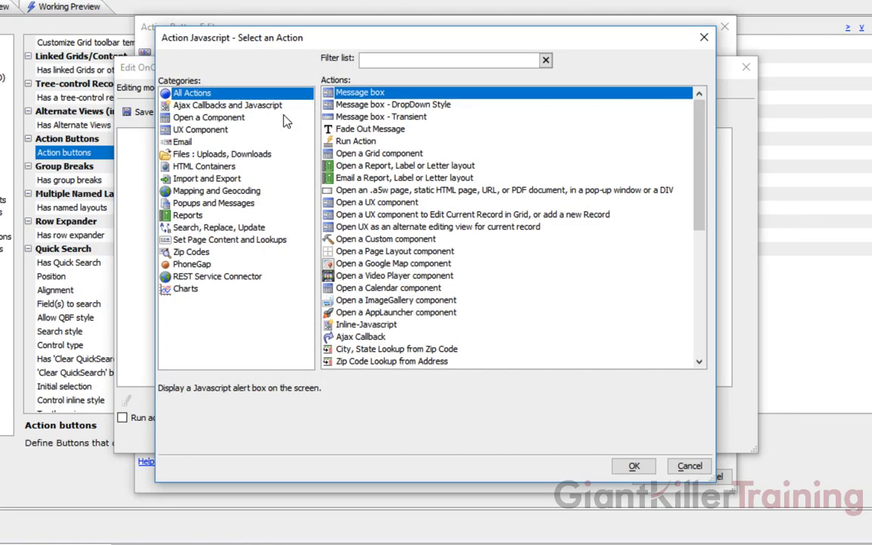
type("repo")
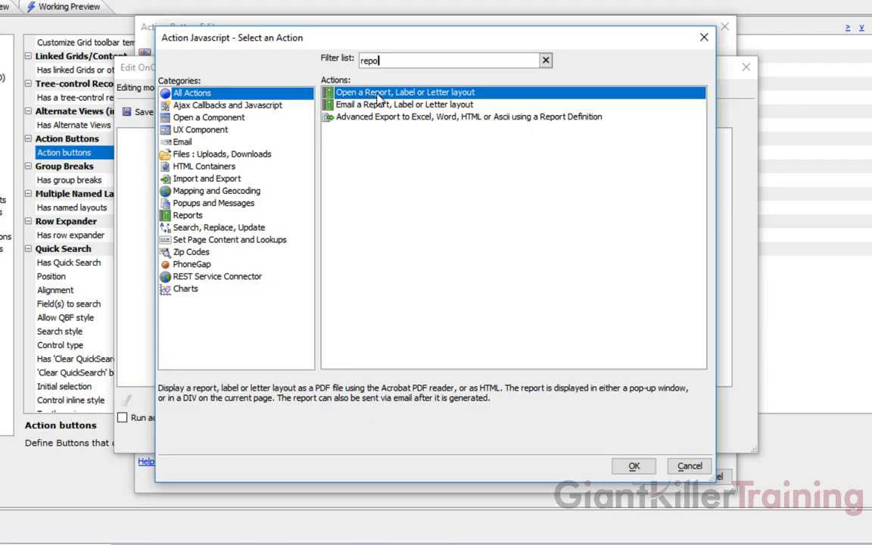
left_click(635, 467)
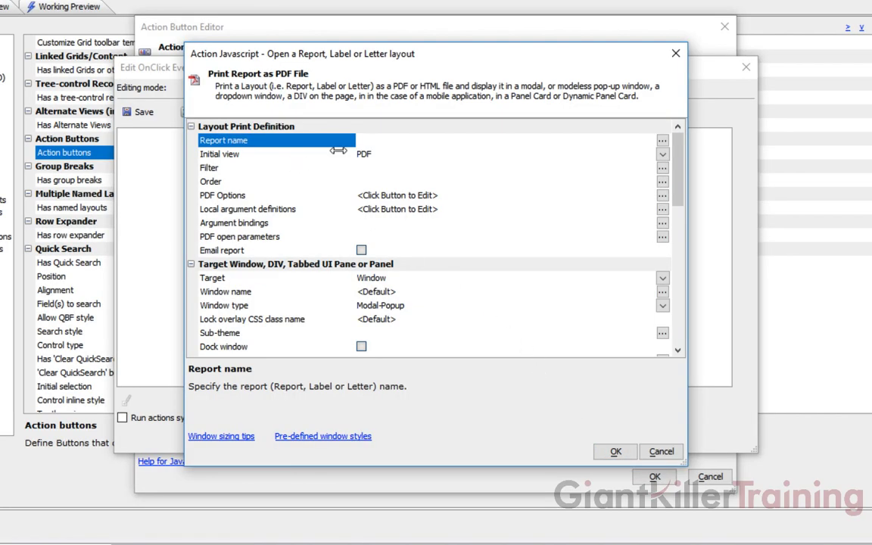
Choose the customerdirectory report layout as the action's report name.
left_click(664, 142)
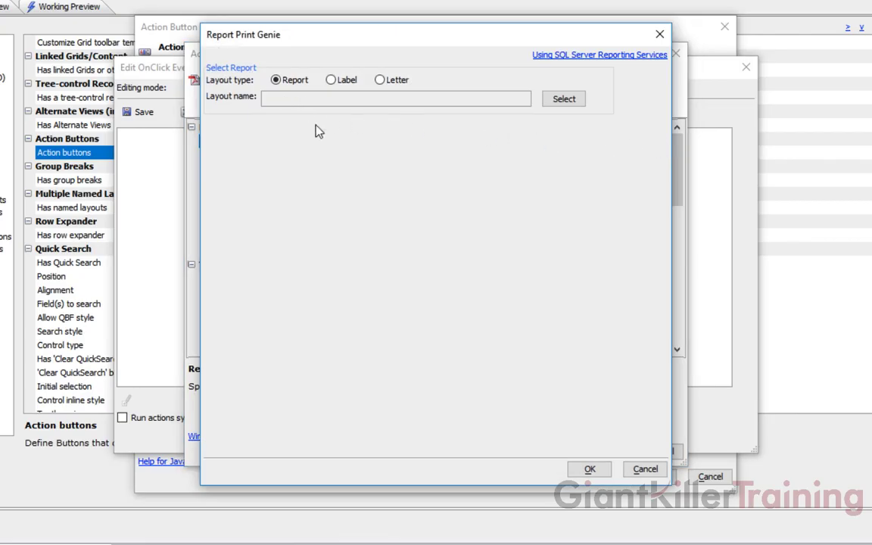
left_click(561, 103)
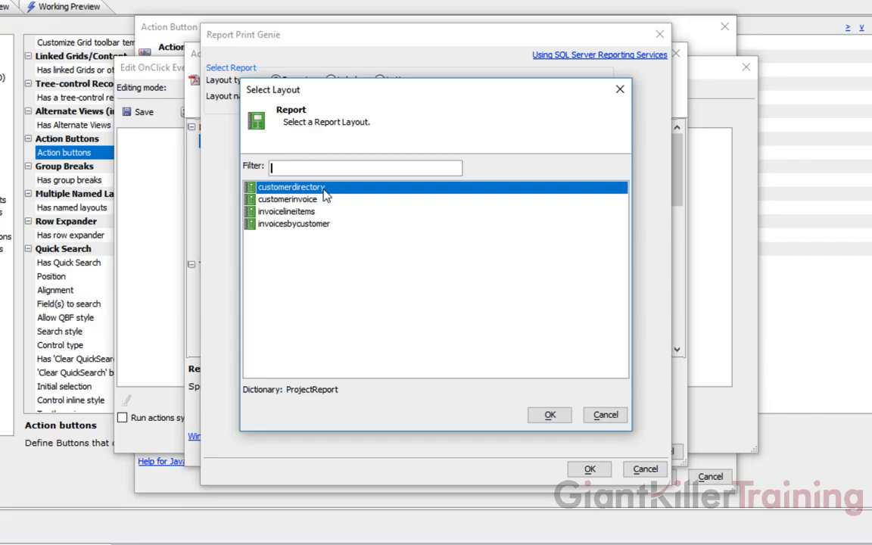
left_click(547, 416)
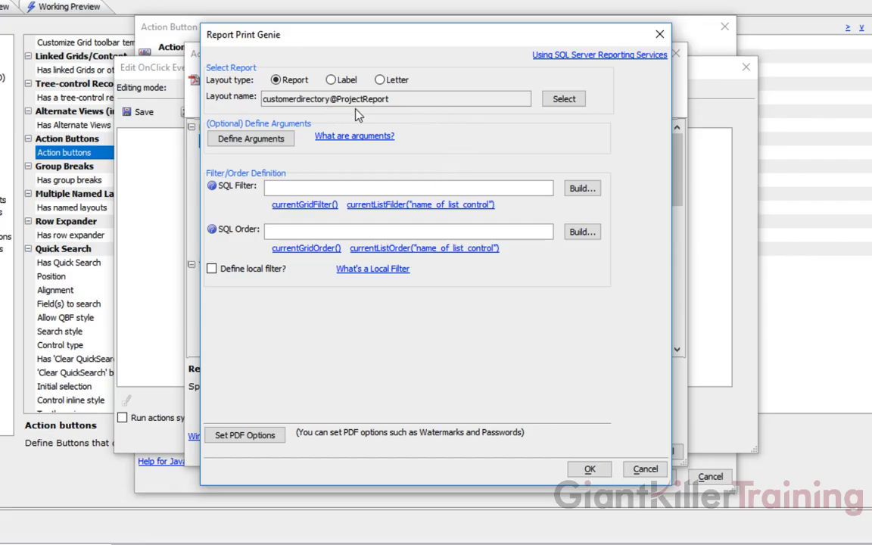
left_click(588, 469)
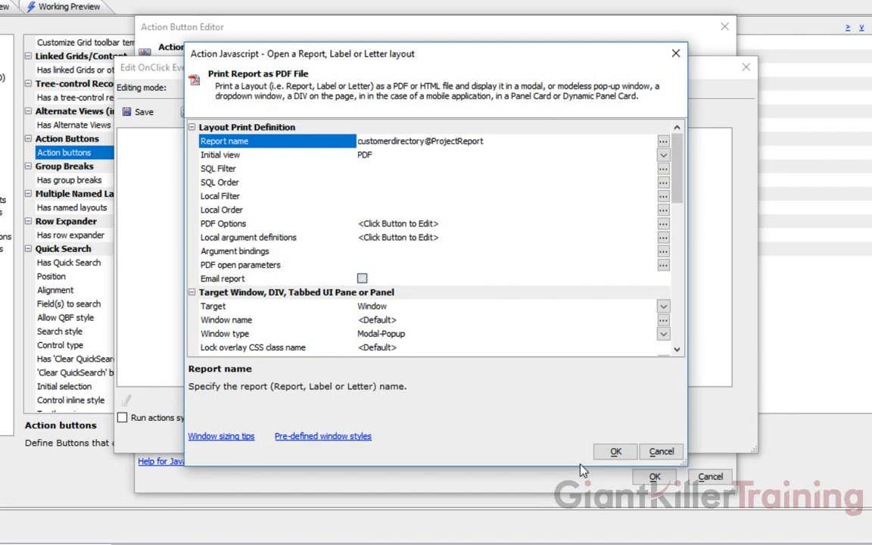
Set the report's initial view to HTML, keep Window as its target, and accept the action's settings.
left_click(327, 158)
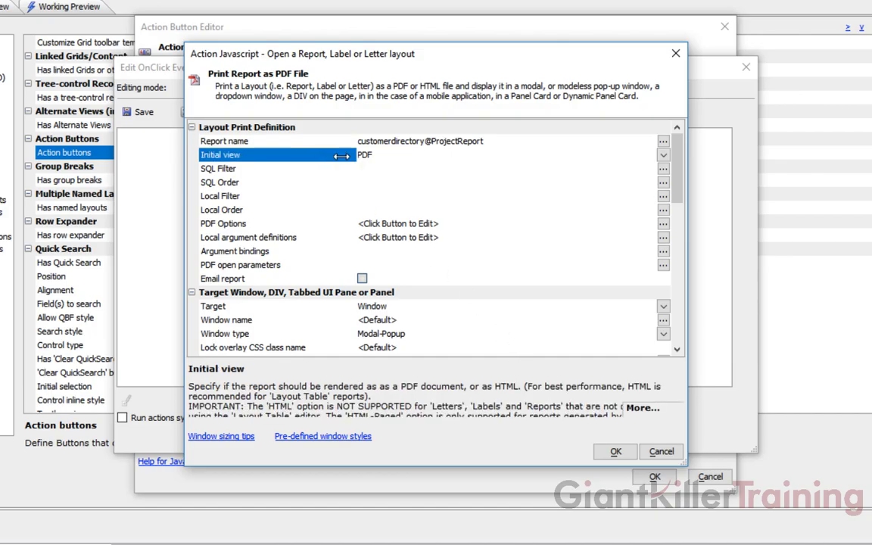
left_click(663, 155)
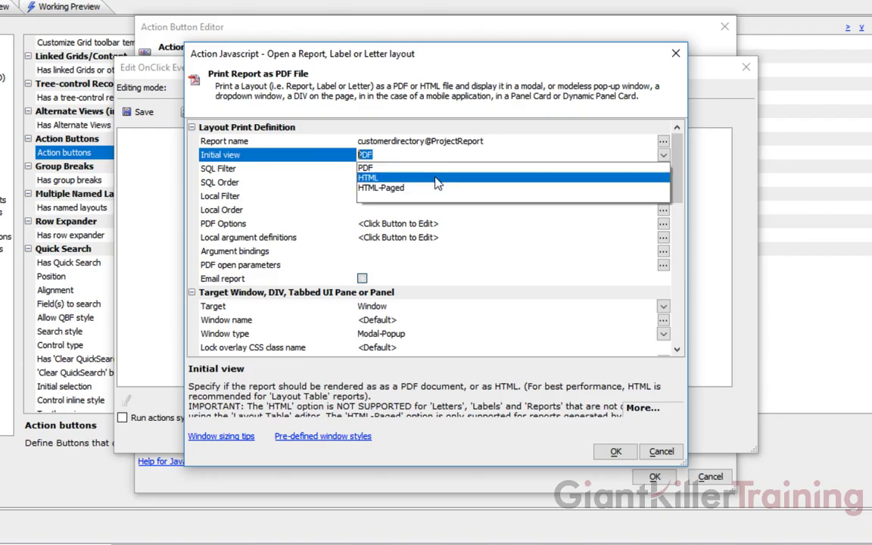
left_click(396, 169)
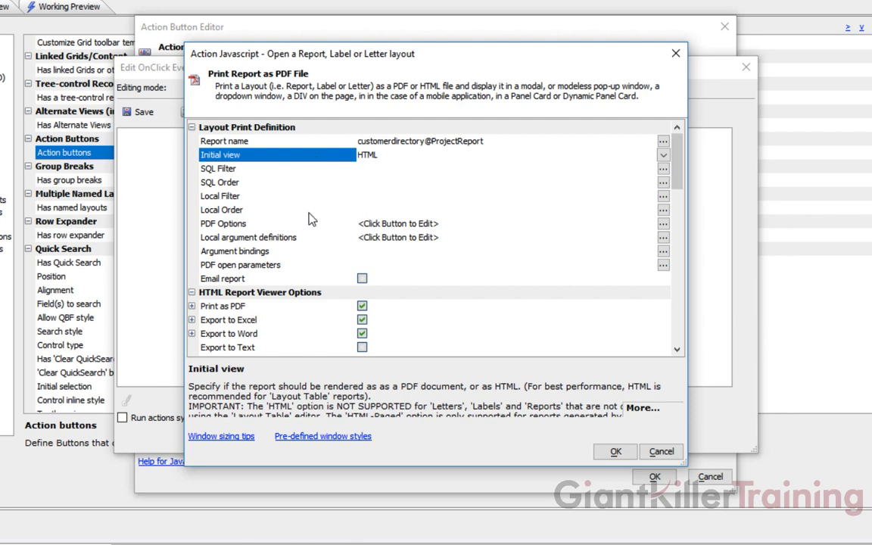
left_click_drag(683, 174, 684, 218)
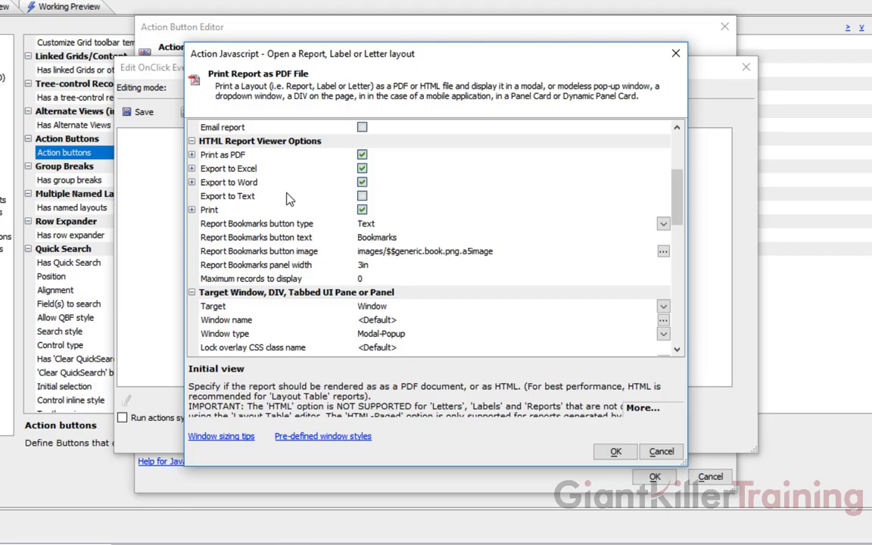
left_click_drag(680, 198, 685, 239)
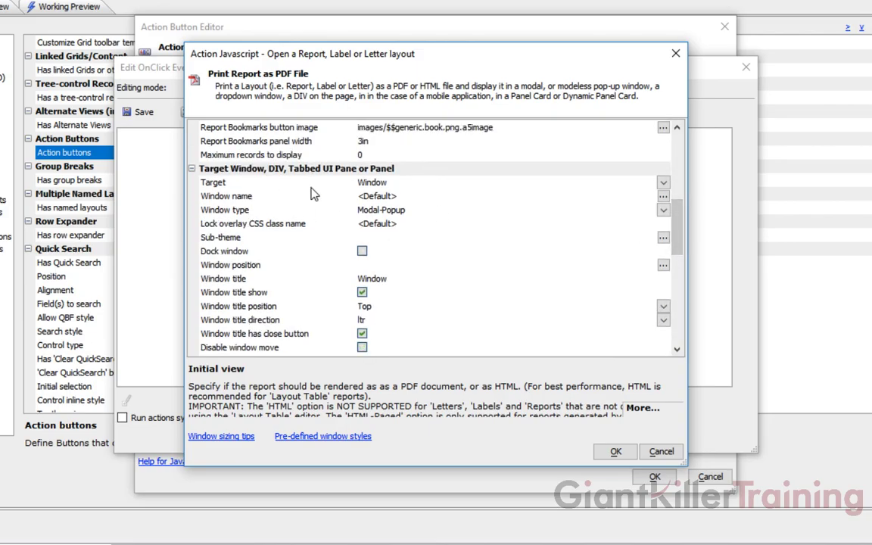
left_click(663, 184)
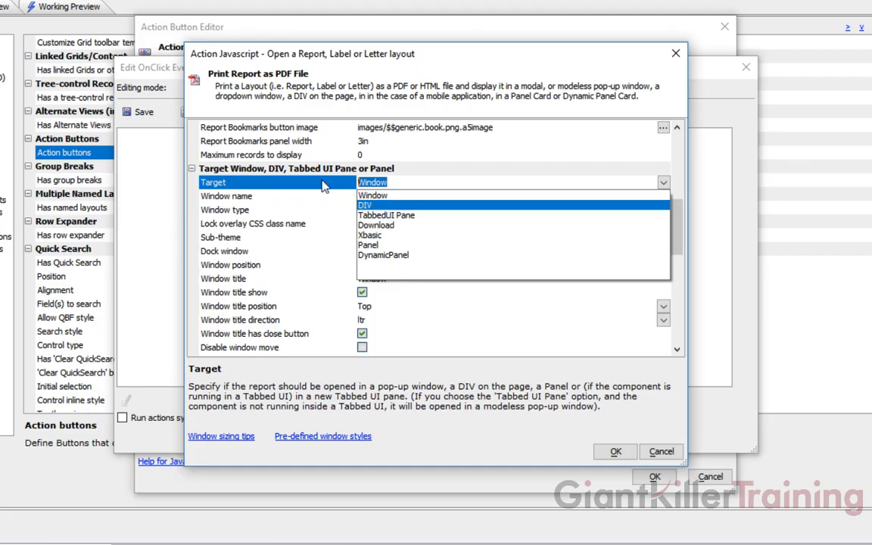
left_click(396, 193)
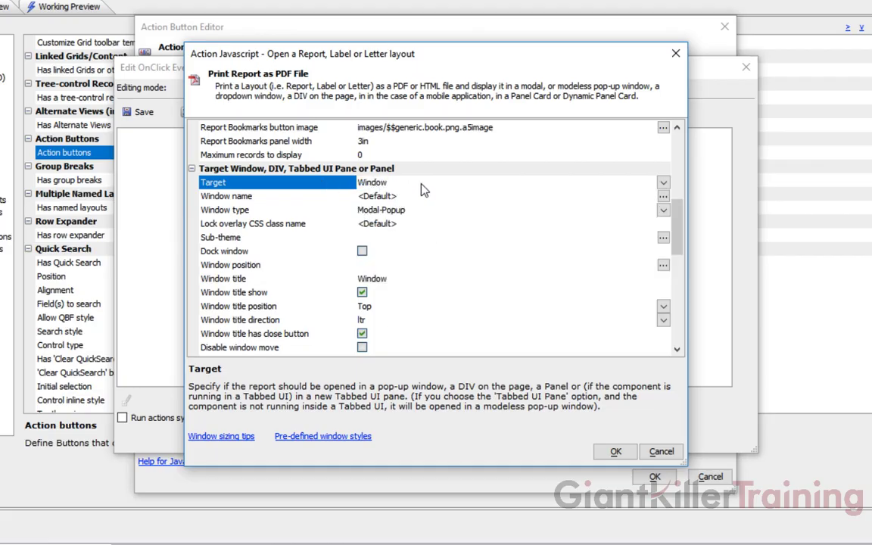
left_click(615, 452)
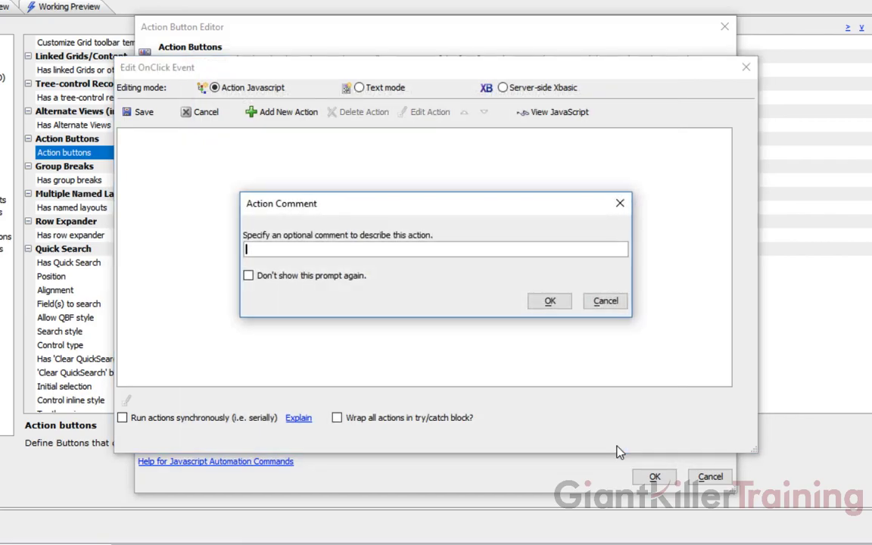
Give the action the comment Print Customer Directory, then save the OnClick event and the action button definitions.
type("Print Customer Direcotr")
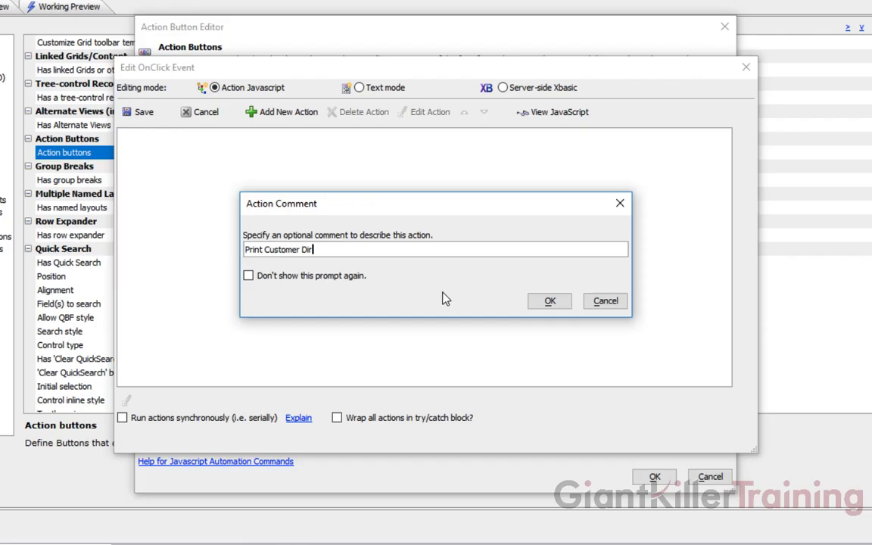
key("BackSpace")
key("BackSpace")
key("BackSpace")
type("tory")
left_click(546, 301)
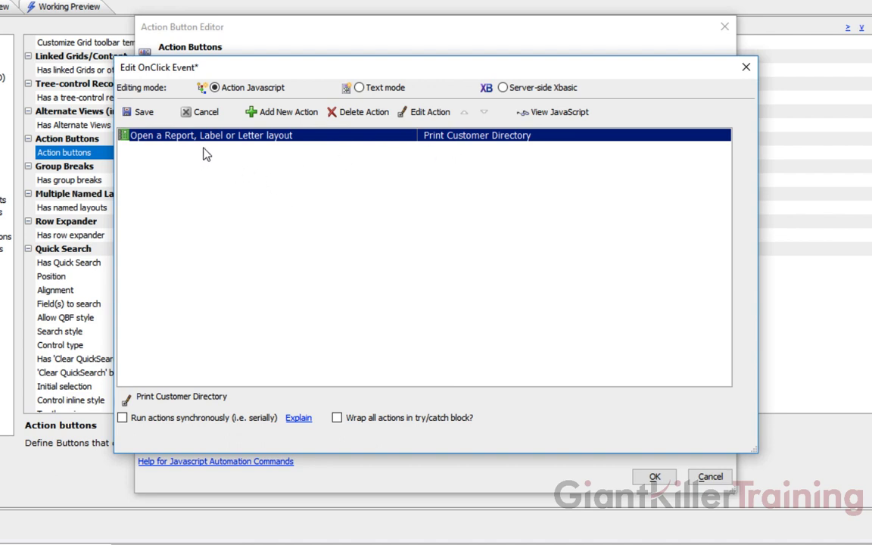
left_click(141, 115)
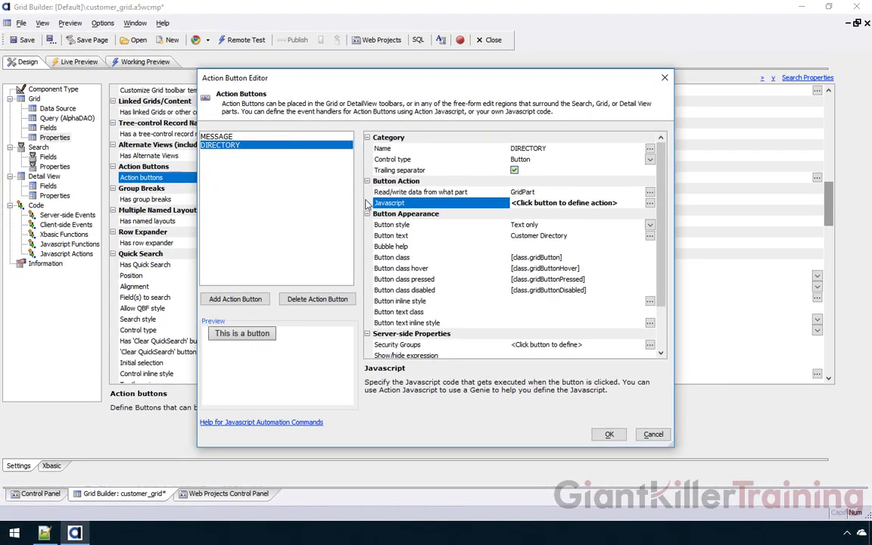
left_click(610, 434)
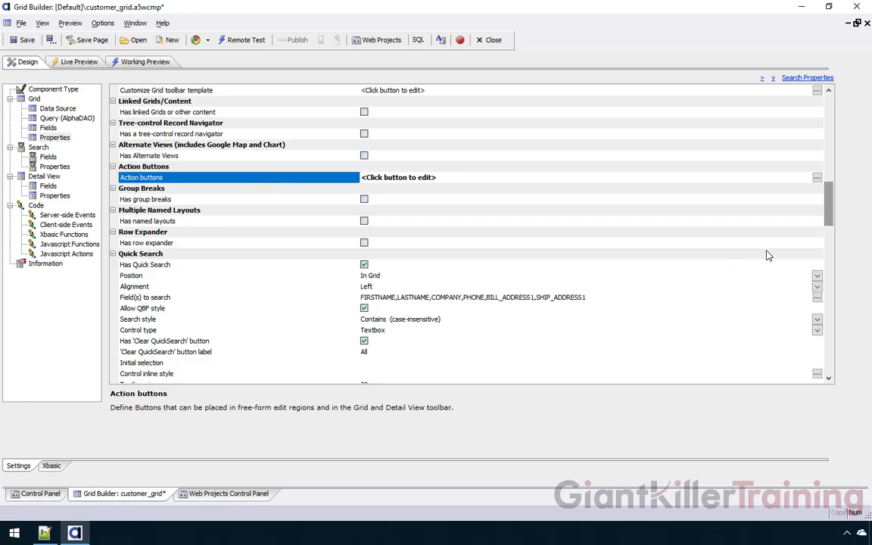
Insert the {ActionButton:DIRECTORY} placeholder before the MESSAGE placeholder in the Above grid freeform edit region.
left_click_drag(827, 190, 837, 267)
left_click(195, 213)
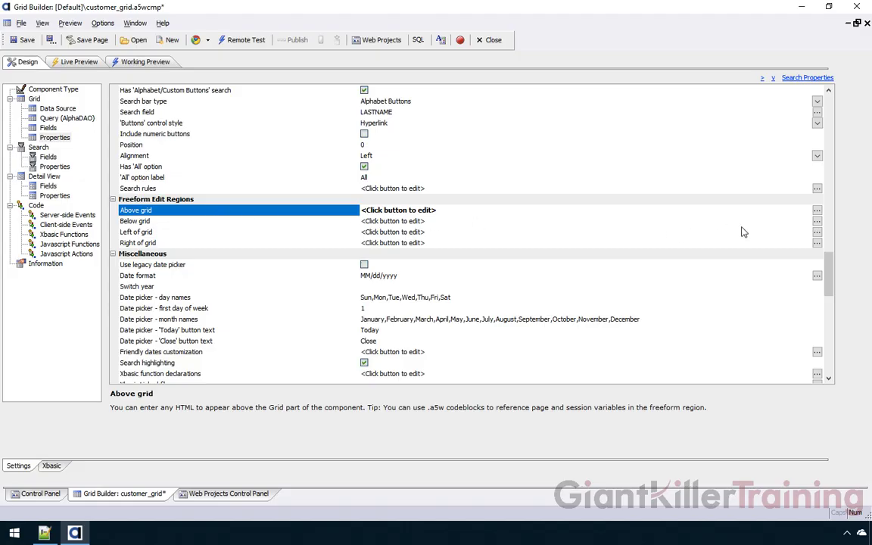
left_click(817, 211)
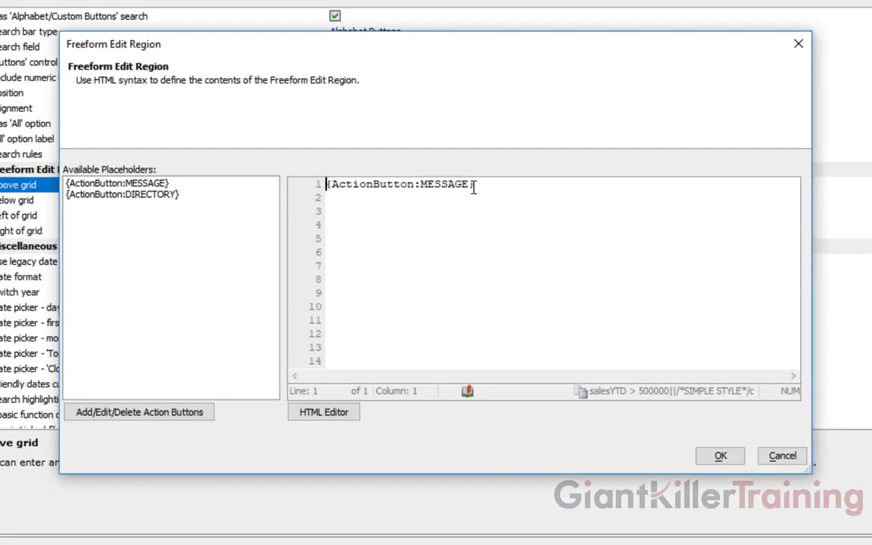
double_click(132, 196)
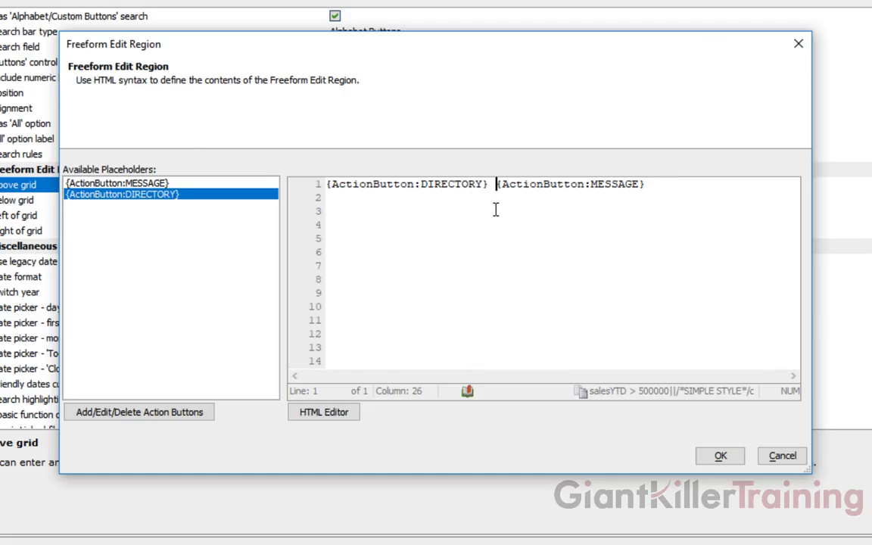
Append a <br> tag after the MESSAGE placeholder and accept the Above grid region's content.
left_click(661, 185)
type("<br>")
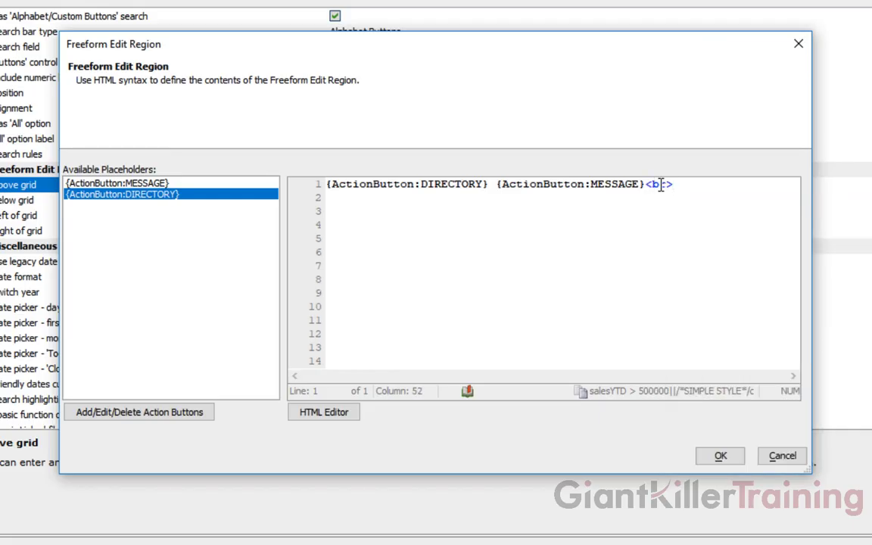
key("BackSpace")
key("BackSpace")
key("BackSpace")
key("BackSpace")
type("br")
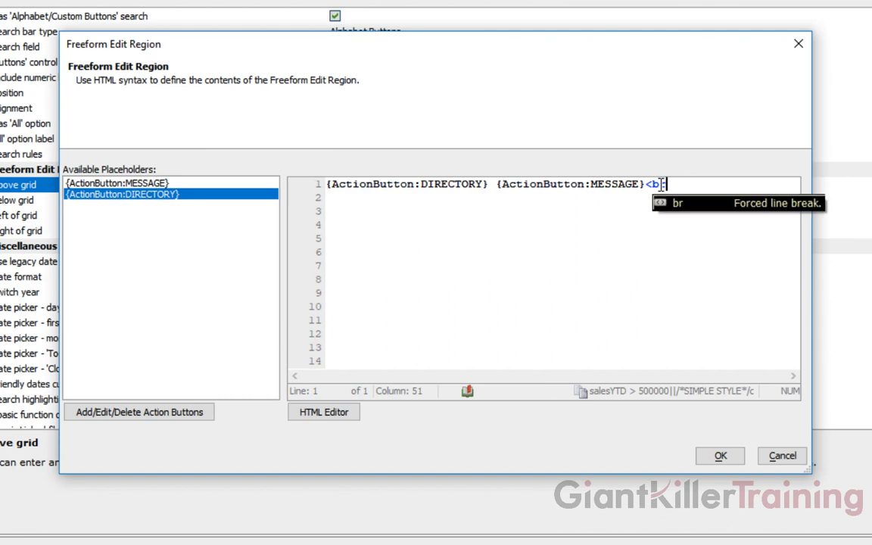
key("Return")
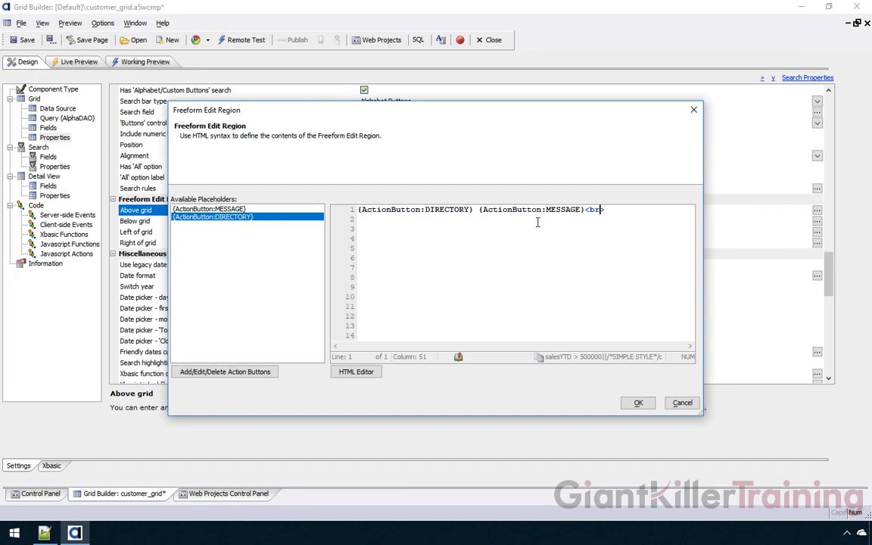
left_click(639, 402)
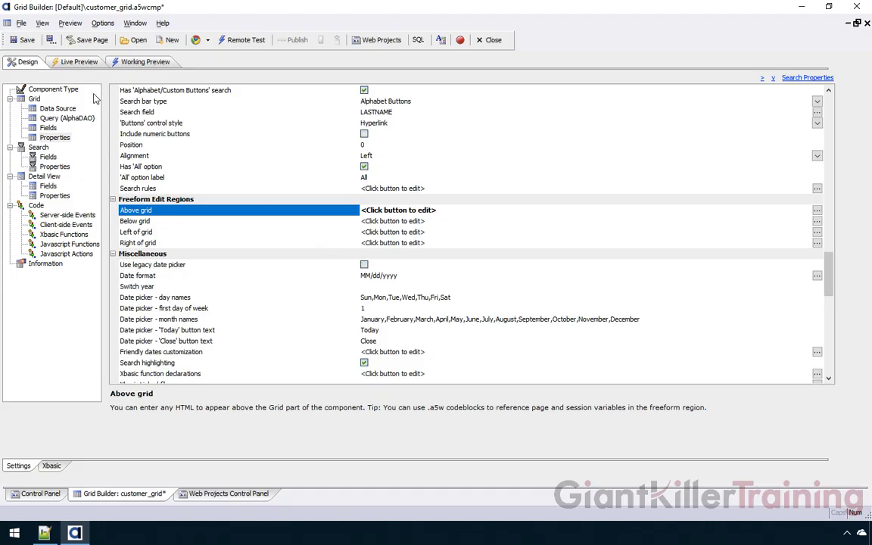
Save the grid and test the Customer Directory button in the working preview, closing the report window when done.
left_click(26, 44)
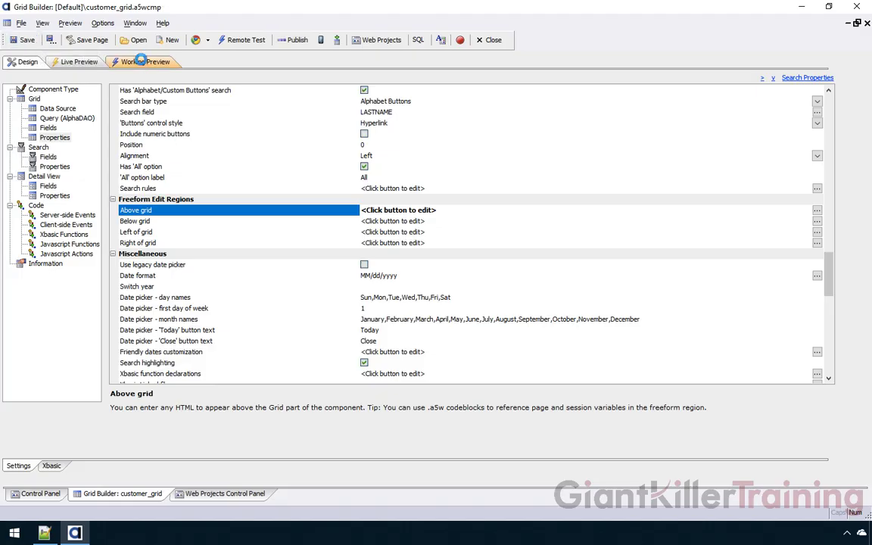
left_click(141, 60)
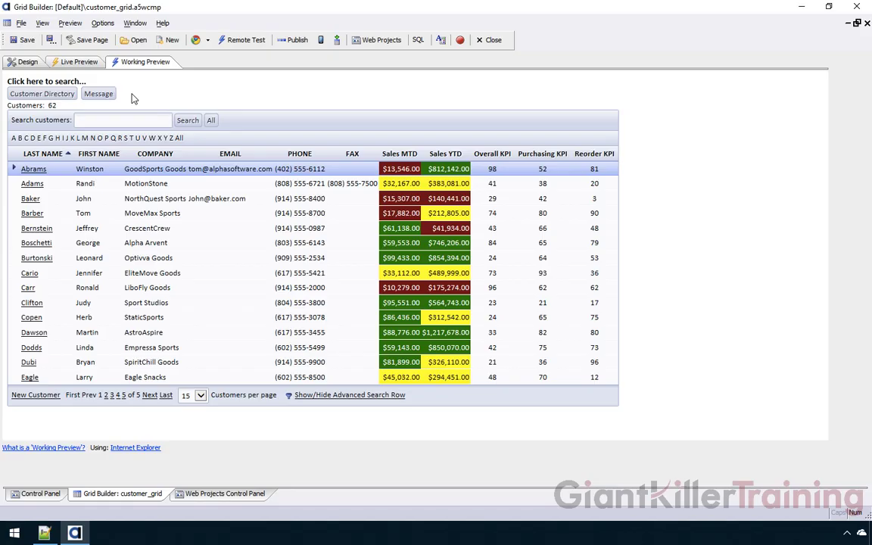
left_click(59, 96)
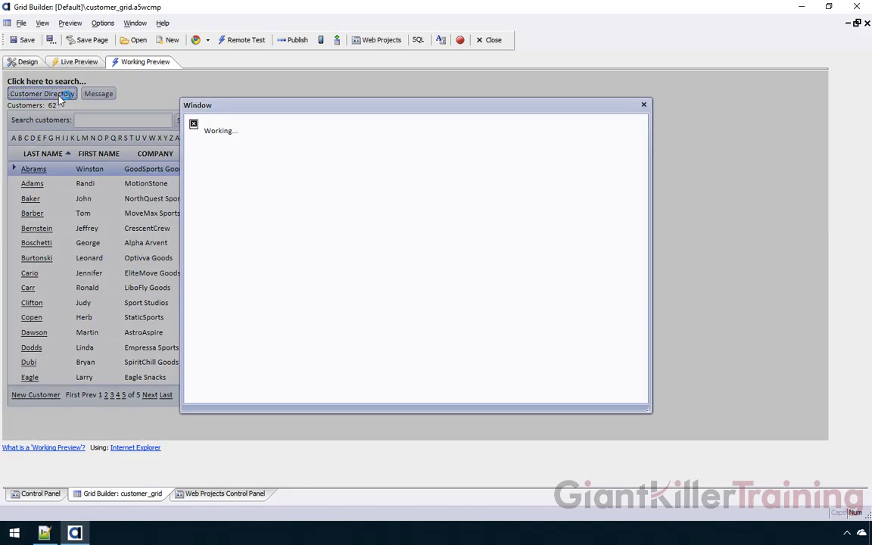
left_click_drag(270, 106, 272, 92)
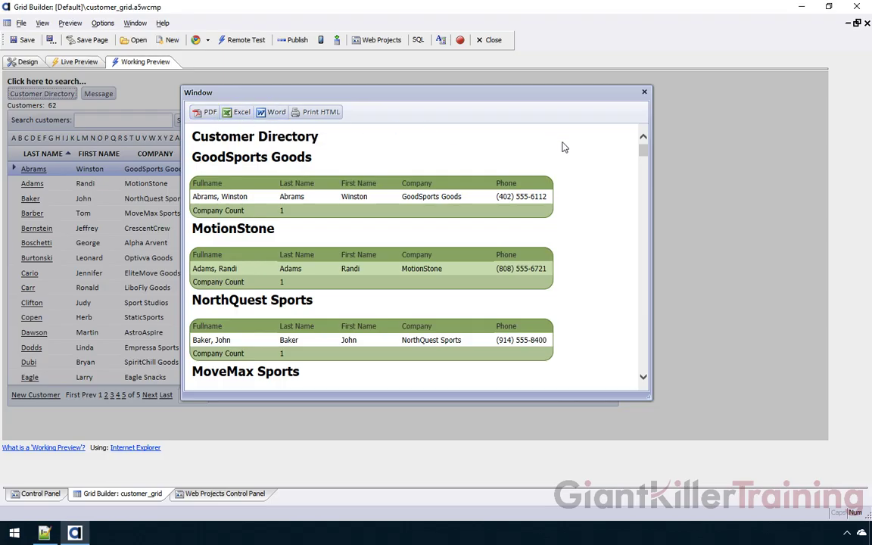
mouse_move(645, 149)
left_mouse_down()
mouse_move(649, 177)
mouse_move(645, 141)
left_mouse_up()
left_click(644, 93)
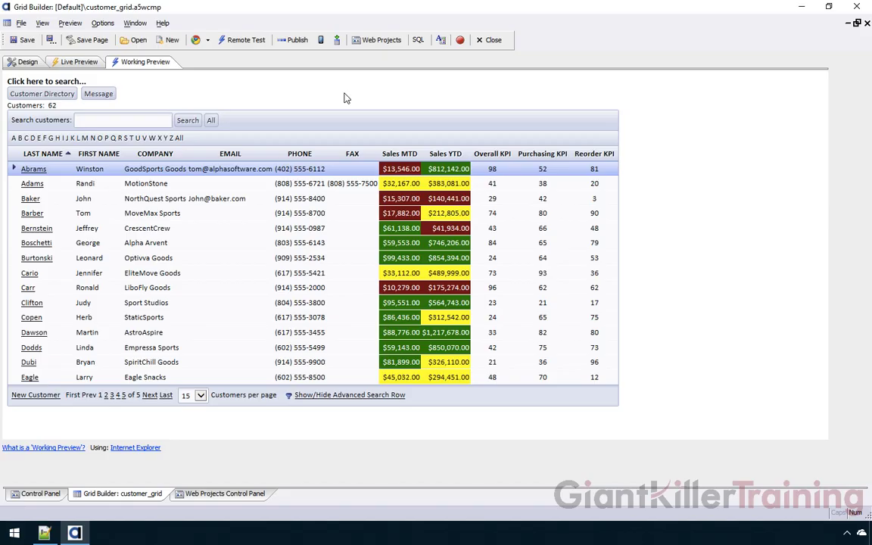
Examine the MESSAGE action button's OnClick event in the grid design, then cancel out of the event and the action button definitions.
left_click(28, 62)
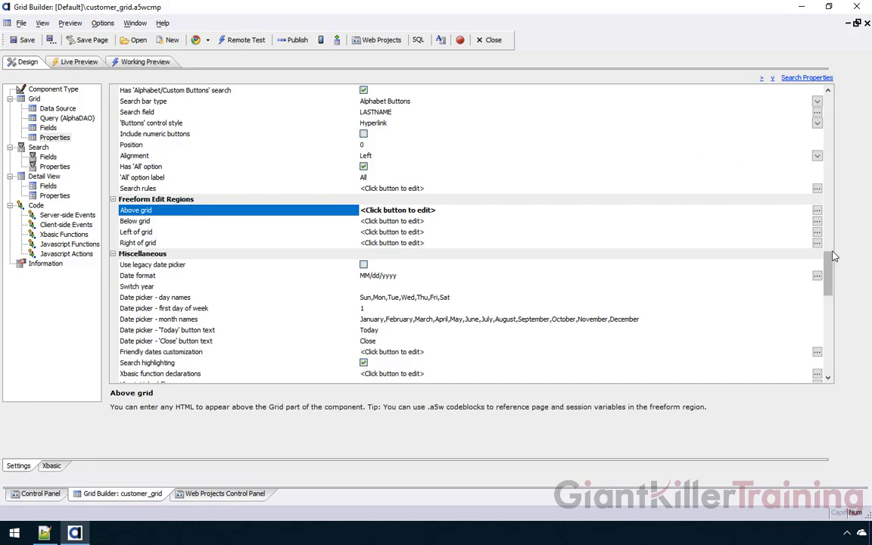
left_click_drag(830, 262, 830, 182)
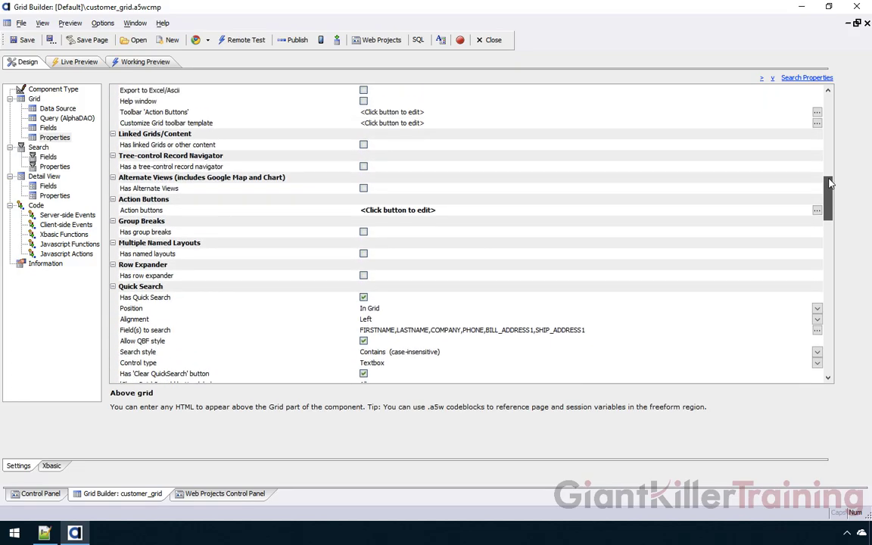
left_click(277, 208)
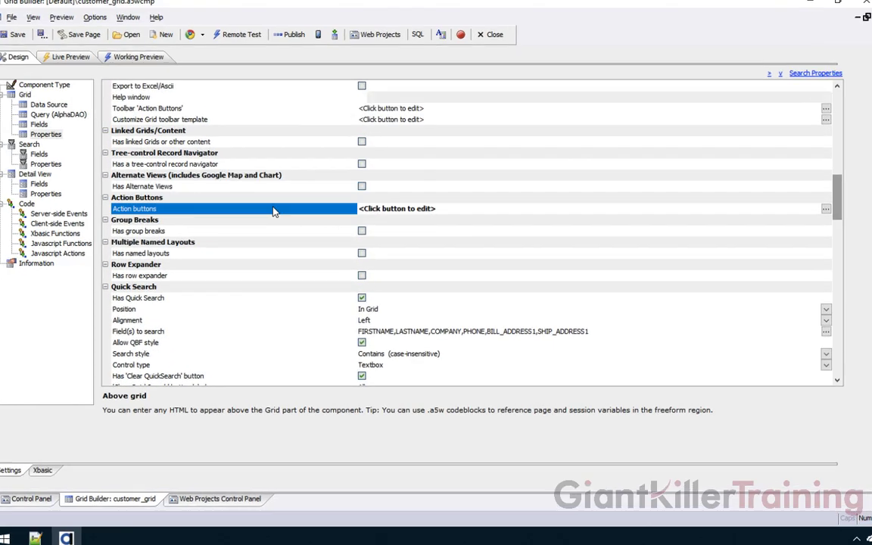
double_click(274, 210)
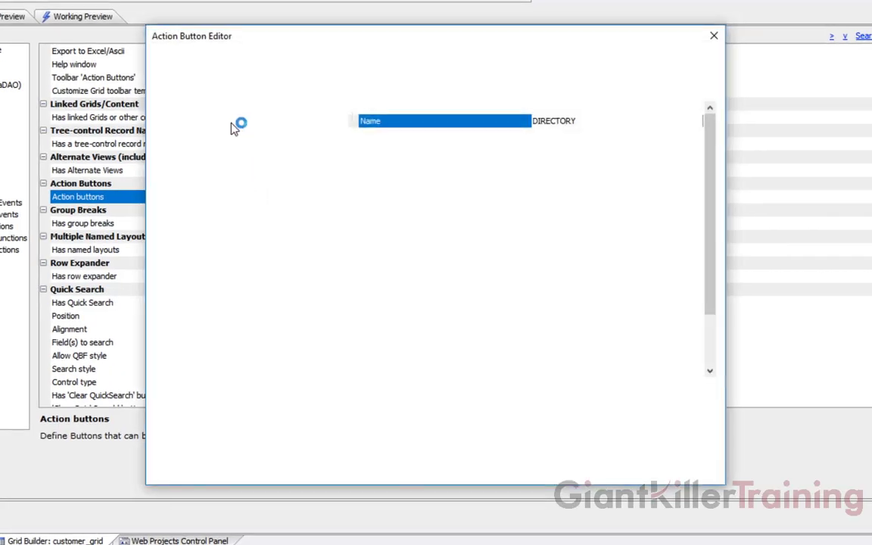
left_click(206, 108)
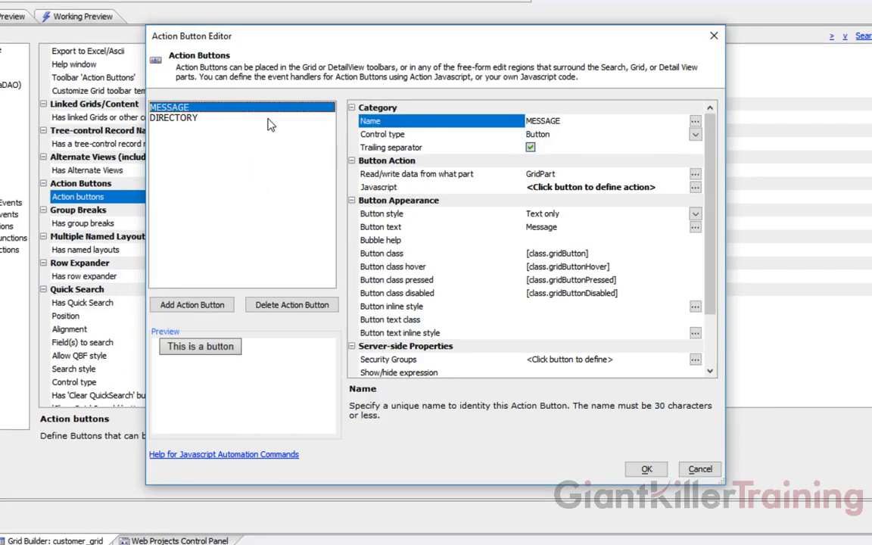
double_click(448, 191)
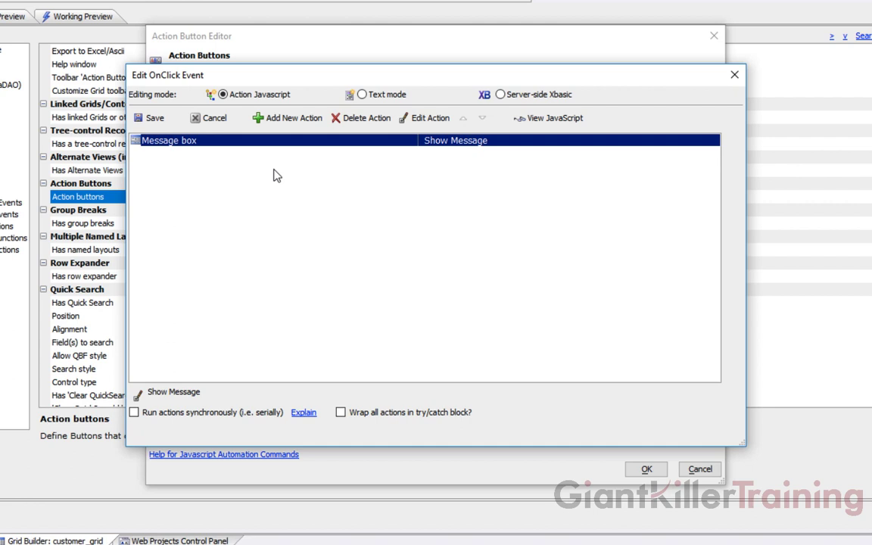
left_click(215, 119)
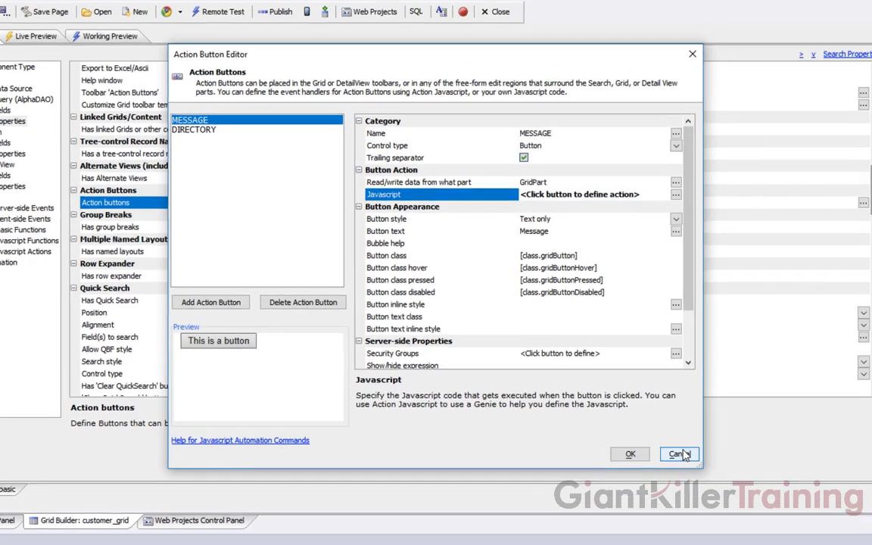
left_click(679, 454)
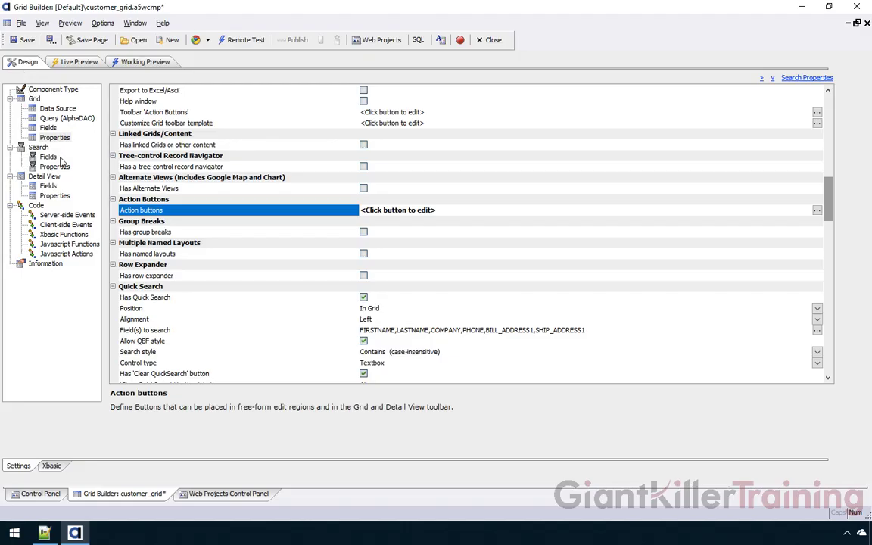
Add a new Javascript action named show_message to the grid's code.
left_click(66, 255)
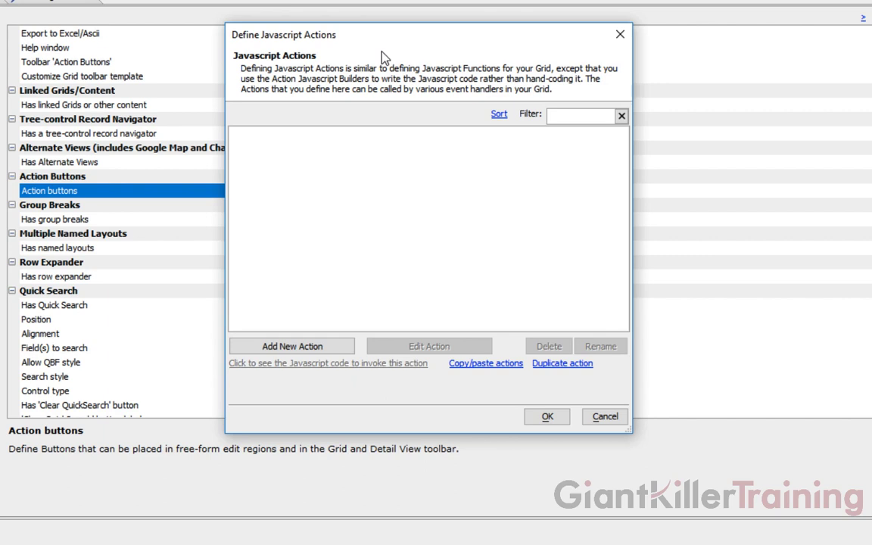
left_click(307, 348)
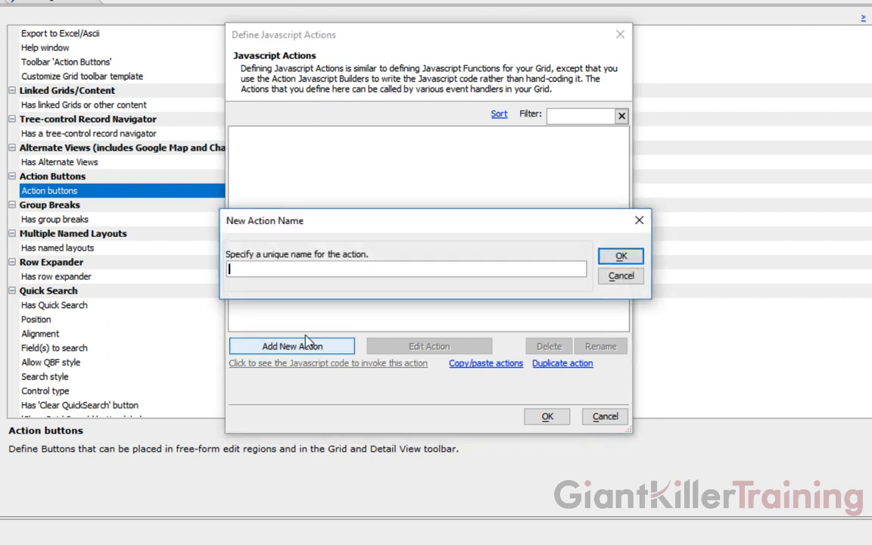
type("show_message")
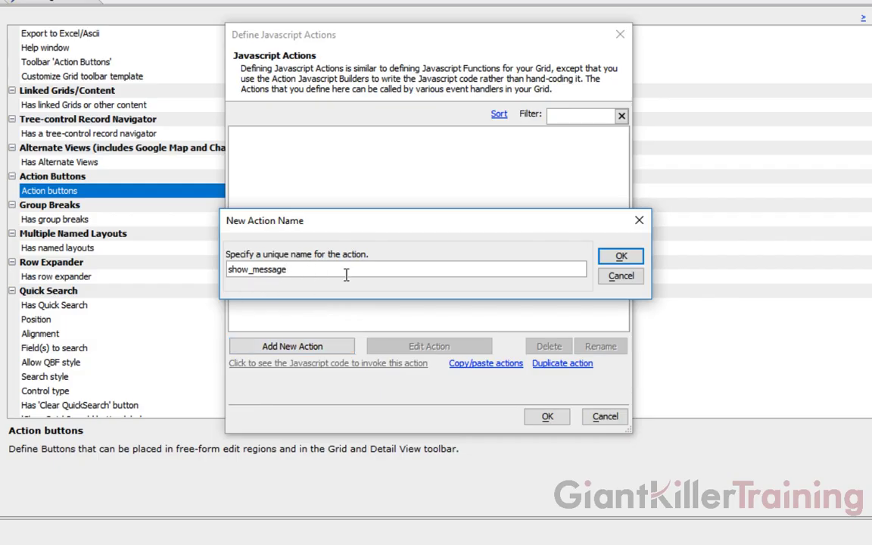
left_click(619, 256)
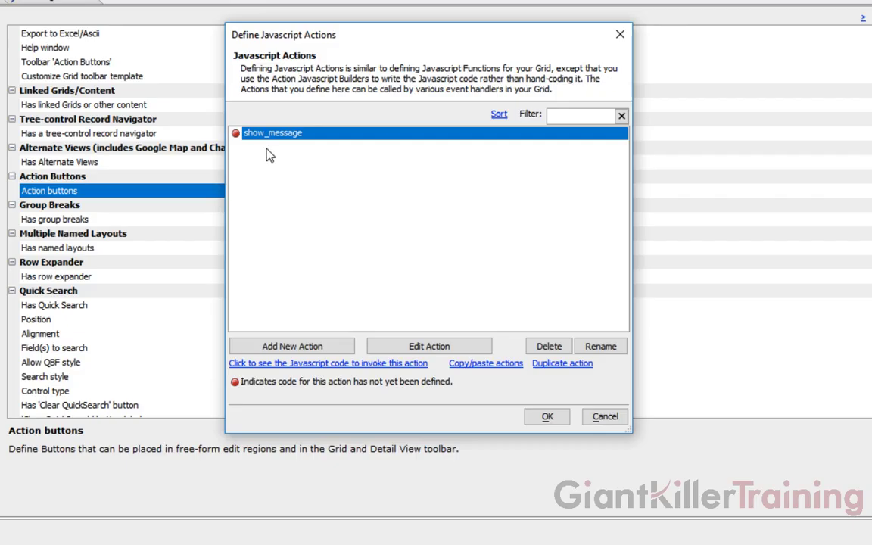
Open the show_message action for editing with GridPart as the part from which data is read and written.
left_click(430, 350)
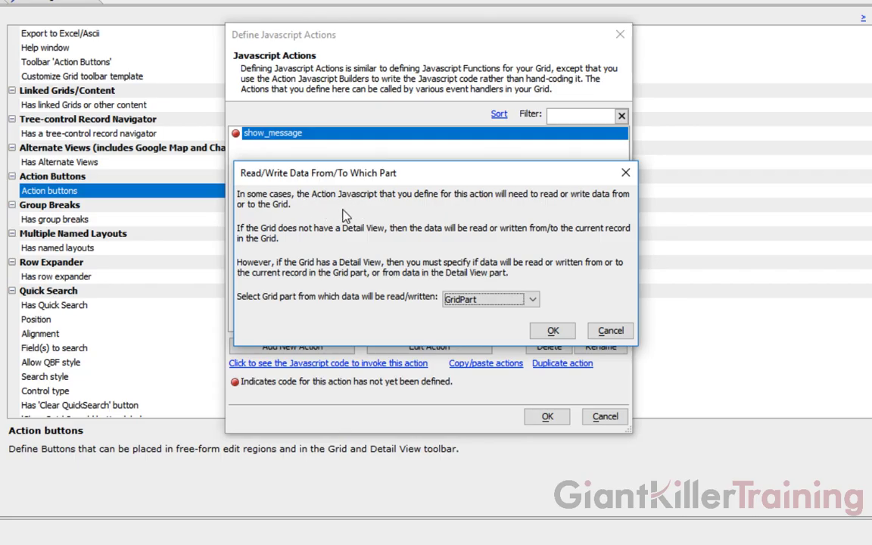
left_click(532, 299)
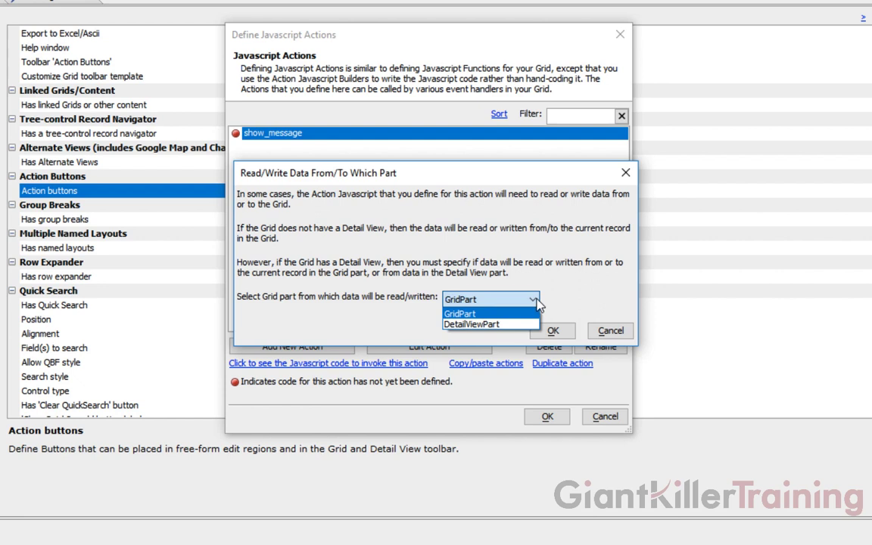
left_click(465, 315)
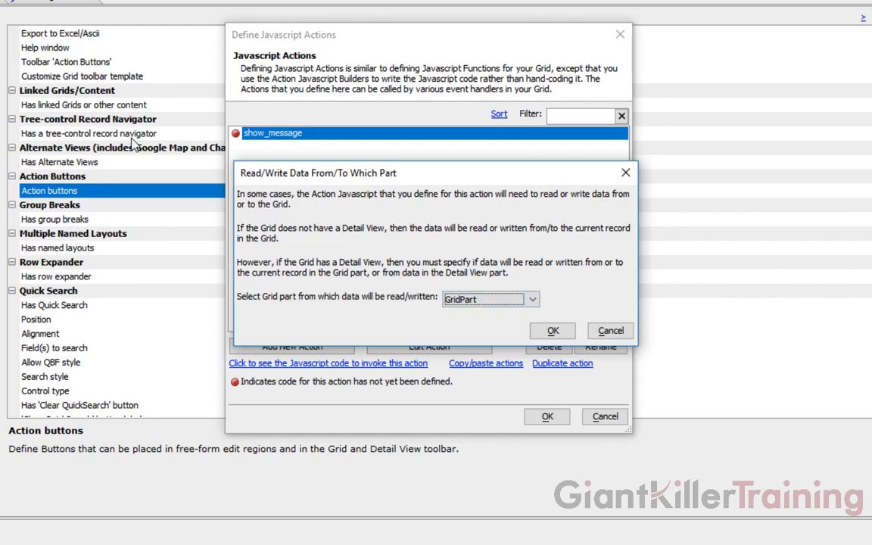
left_click(552, 331)
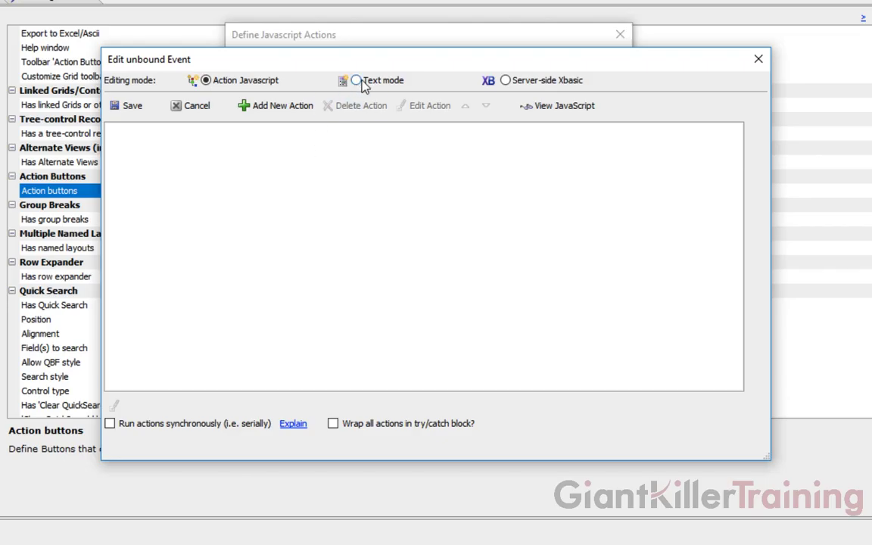
Add a Message box action with the text 'Hello Class', keeping the OK button type and the msgResult variable, and accept its settings.
left_click(284, 110)
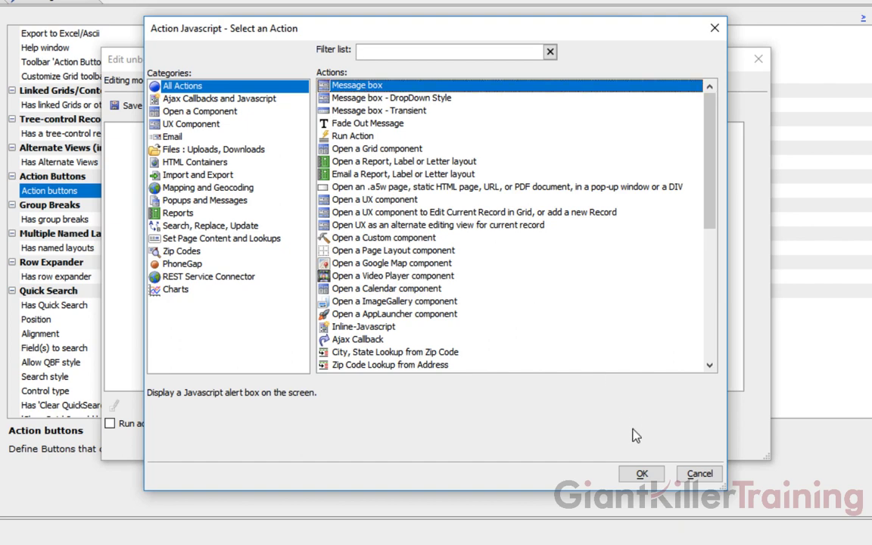
left_click(642, 473)
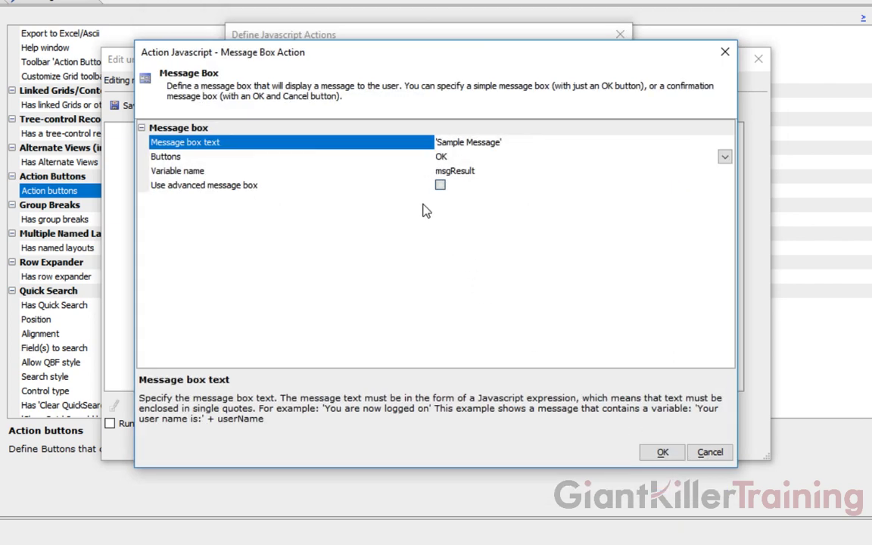
left_click(440, 142)
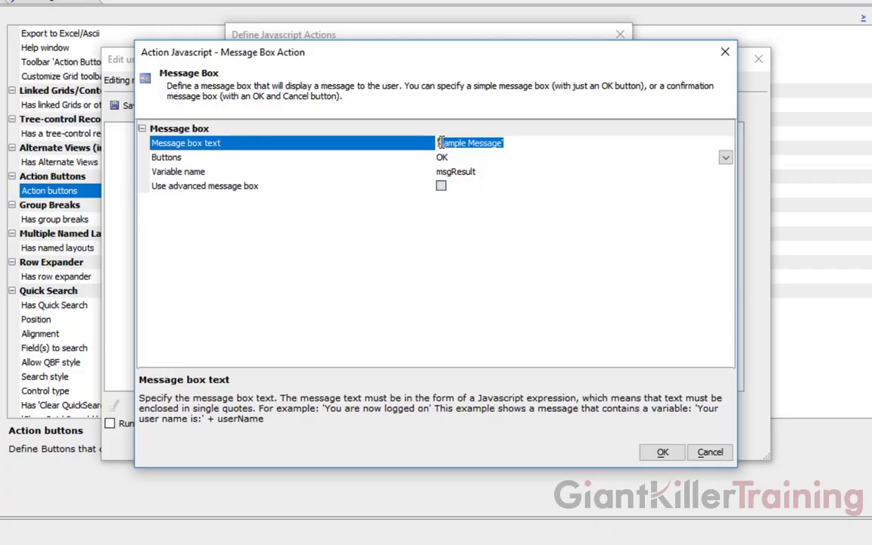
left_click_drag(440, 142, 503, 142)
left_click(503, 143)
key("BackSpace")
key("BackSpace")
key("BackSpace")
key("BackSpace")
key("BackSpace")
key("BackSpace")
key("BackSpace")
key("BackSpace")
key("BackSpace")
key("BackSpace")
key("BackSpace")
key("BackSpace")
key("BackSpace")
key("BackSpace")
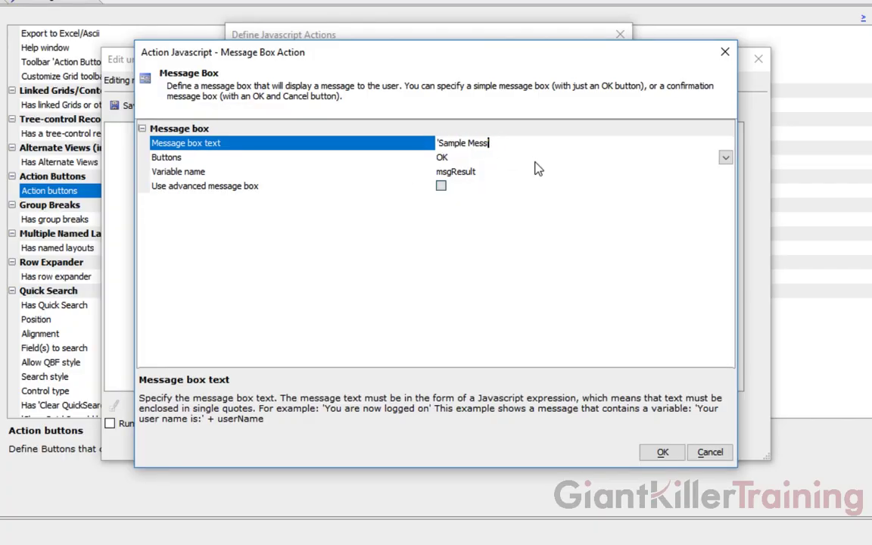
key("BackSpace")
type("Hello Class'")
type("'")
left_click(393, 159)
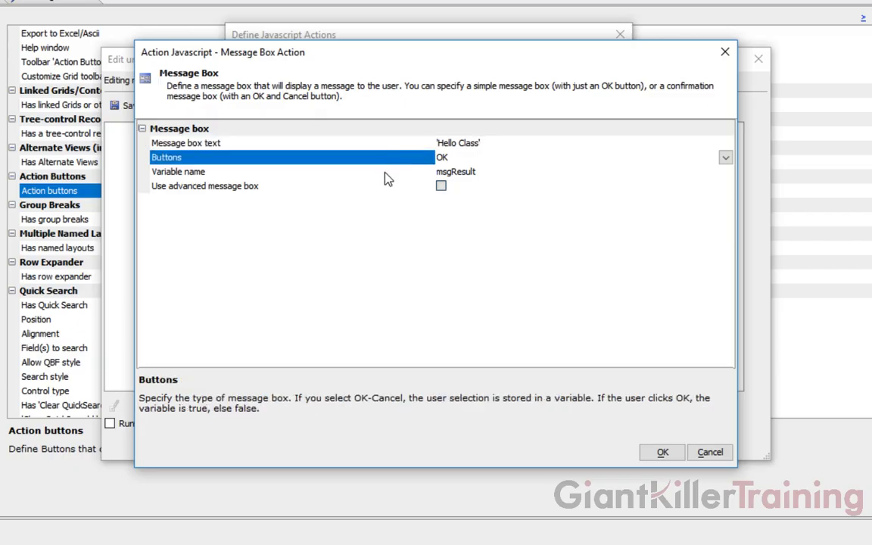
left_click(386, 176)
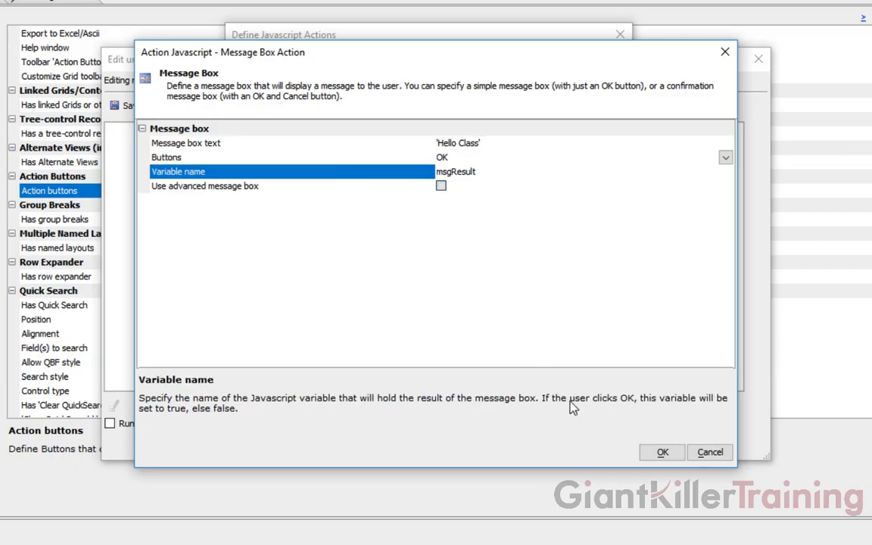
left_click(659, 452)
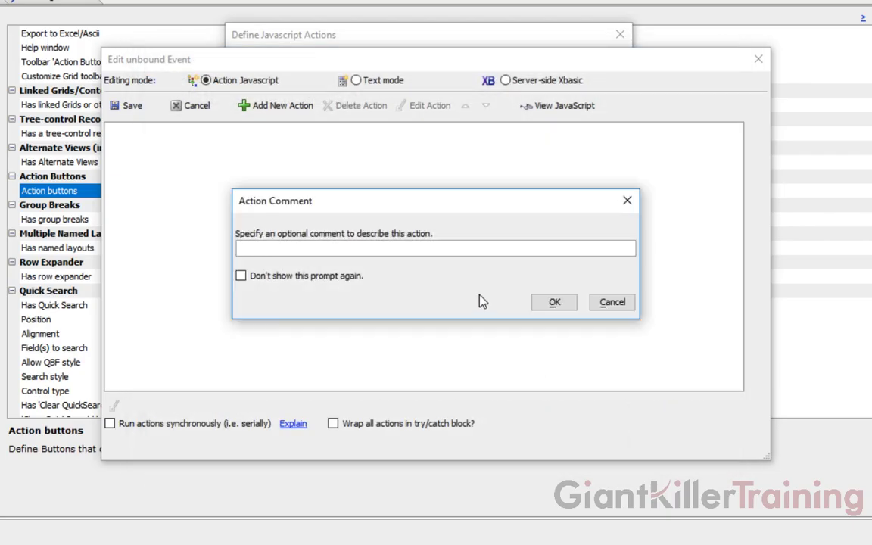
Give the message box action the comment Show message, then save the event and accept the Javascript action definitions.
type("Show c")
type("essage")
left_click(557, 300)
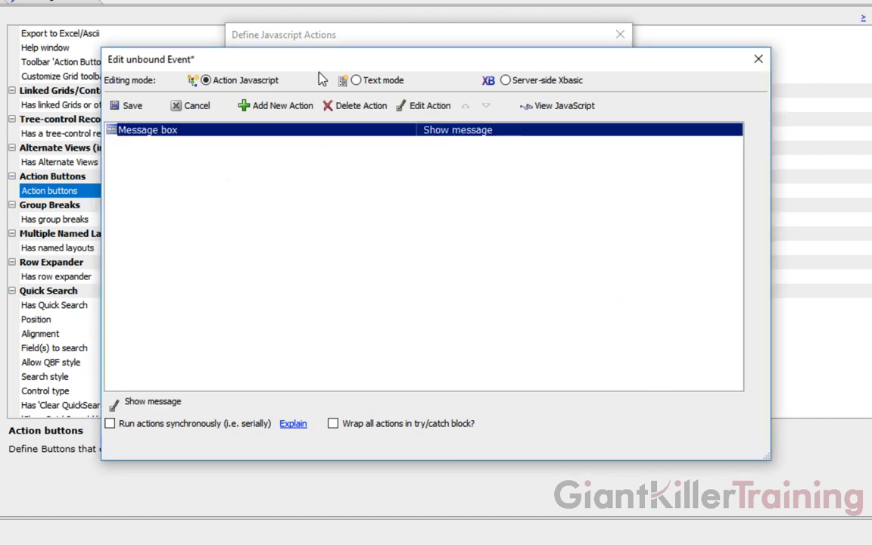
left_click_drag(319, 76, 550, 96)
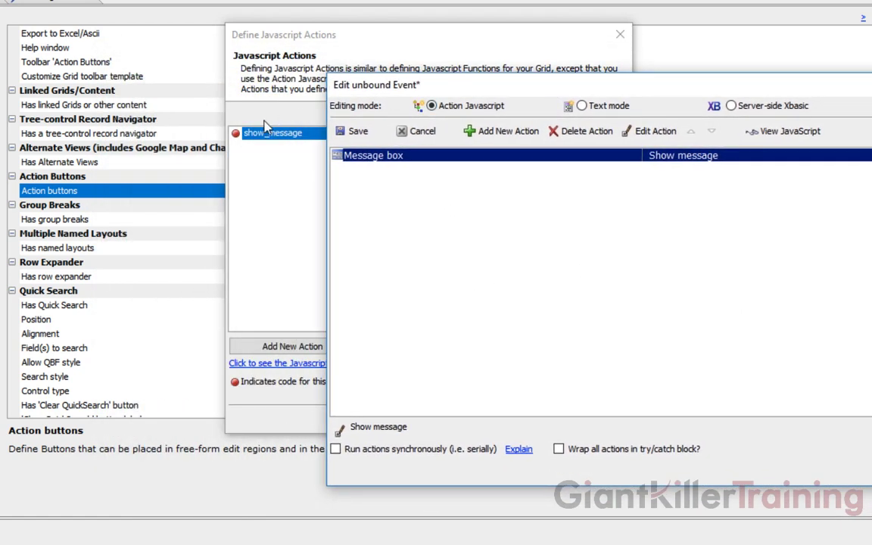
left_click(358, 132)
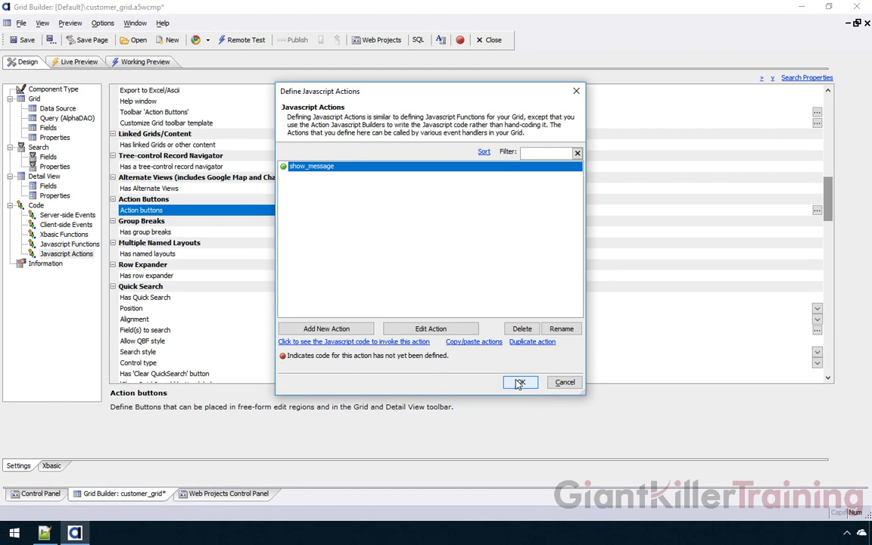
left_click(546, 416)
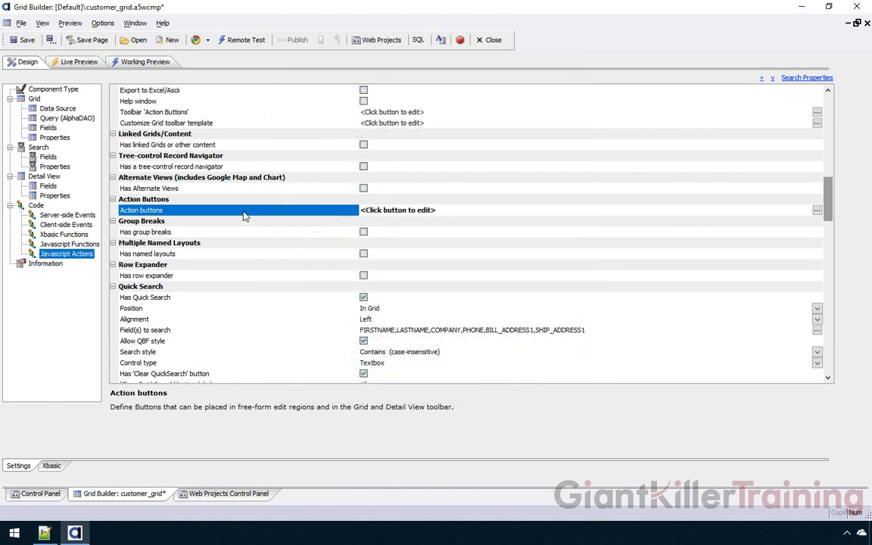
Delete the existing Message box action from the MESSAGE action button's click event.
double_click(193, 212)
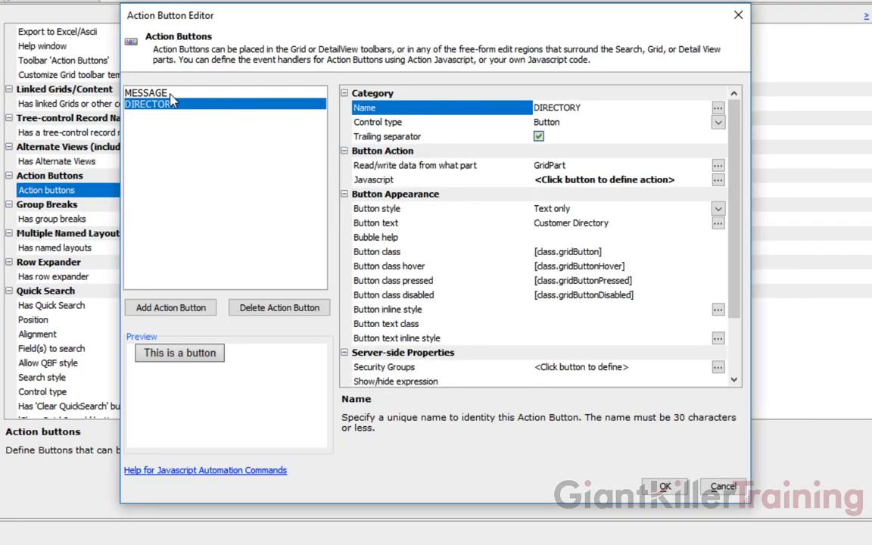
left_click(192, 107)
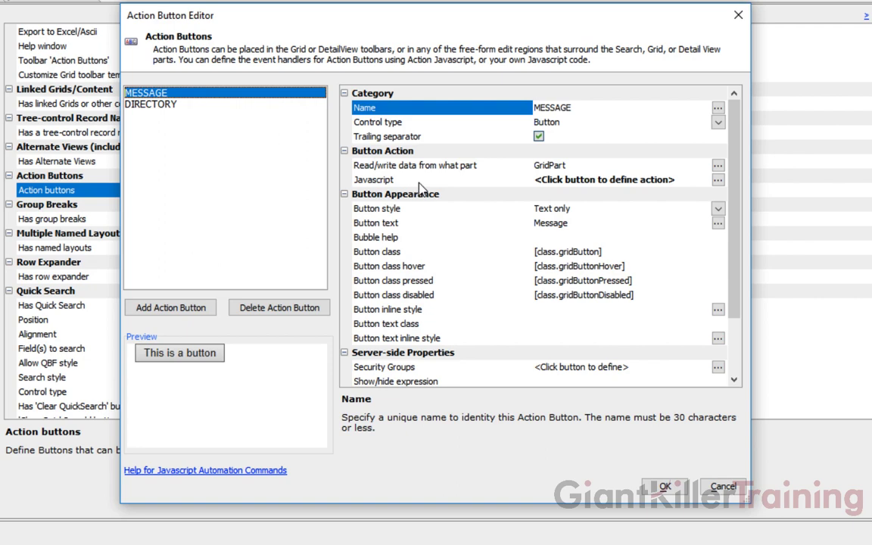
left_click(379, 180)
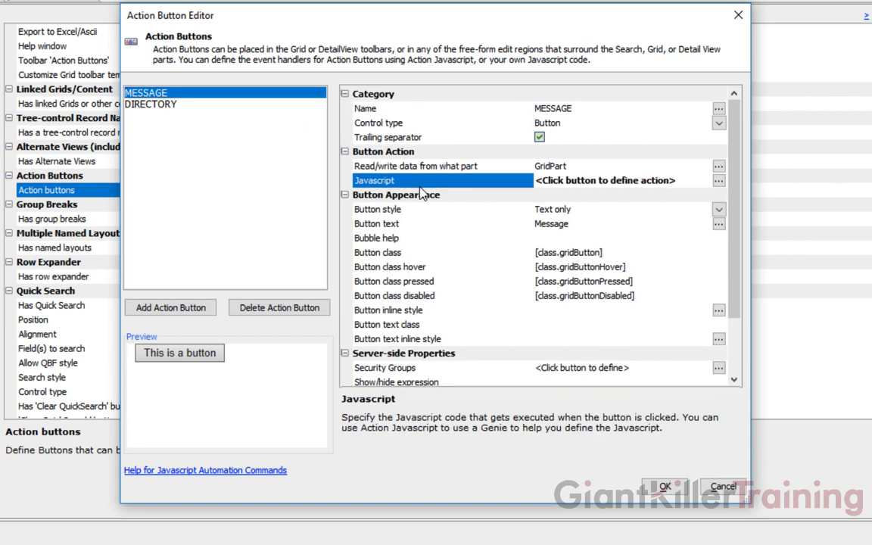
left_click(718, 181)
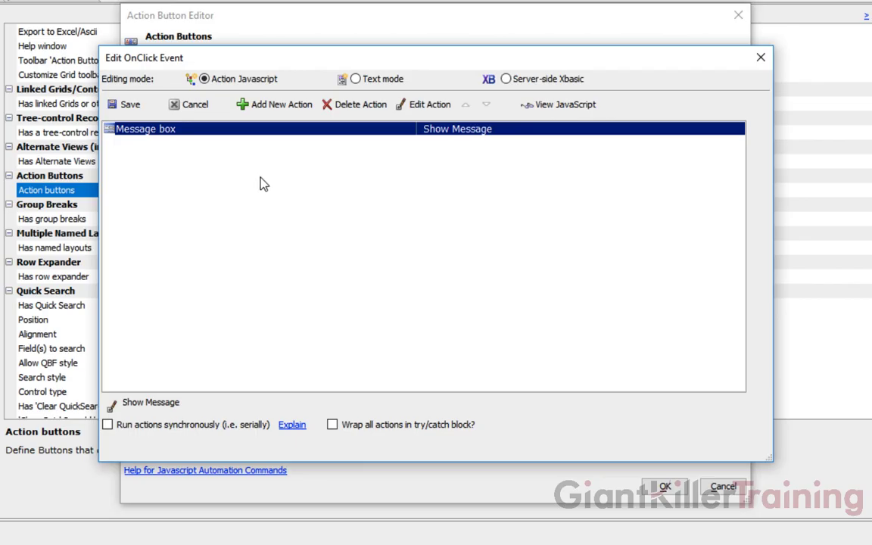
left_click(350, 111)
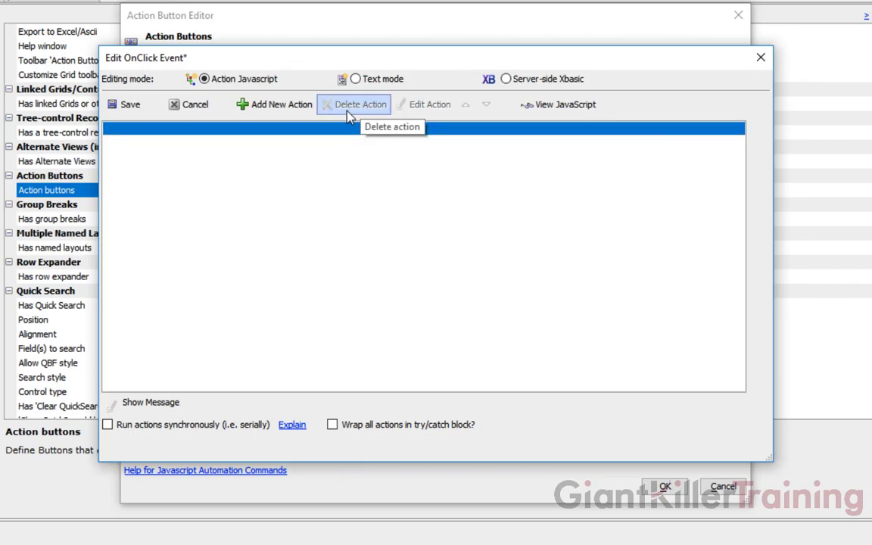
Add a Run Action to the MESSAGE button's click event that runs the show_message action.
left_click(280, 110)
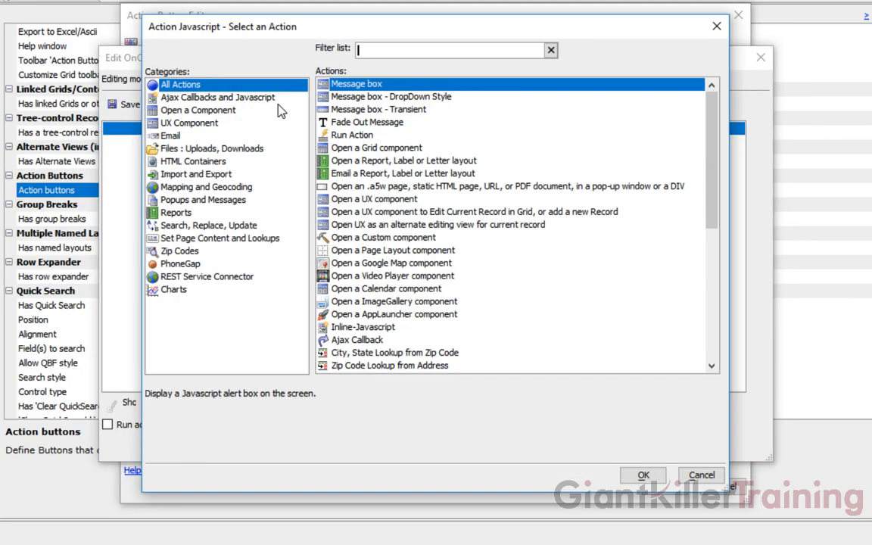
left_click(367, 138)
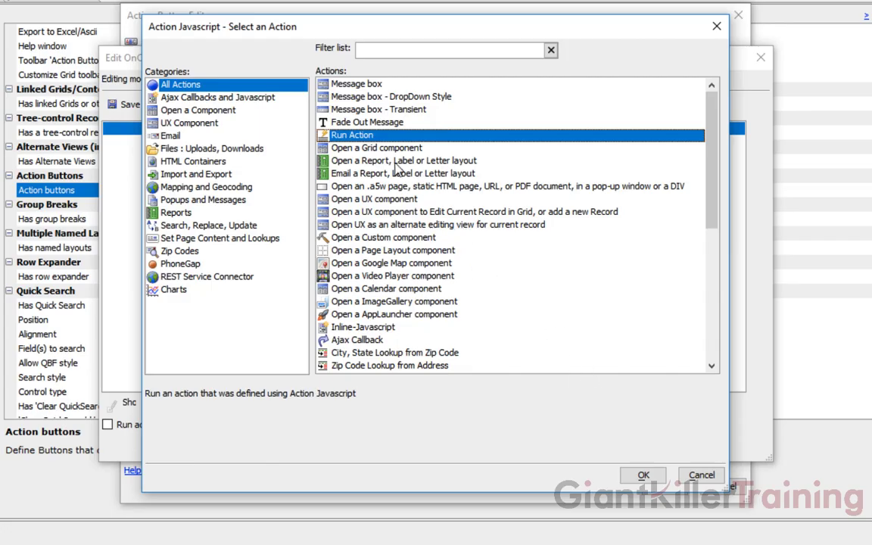
left_click(642, 475)
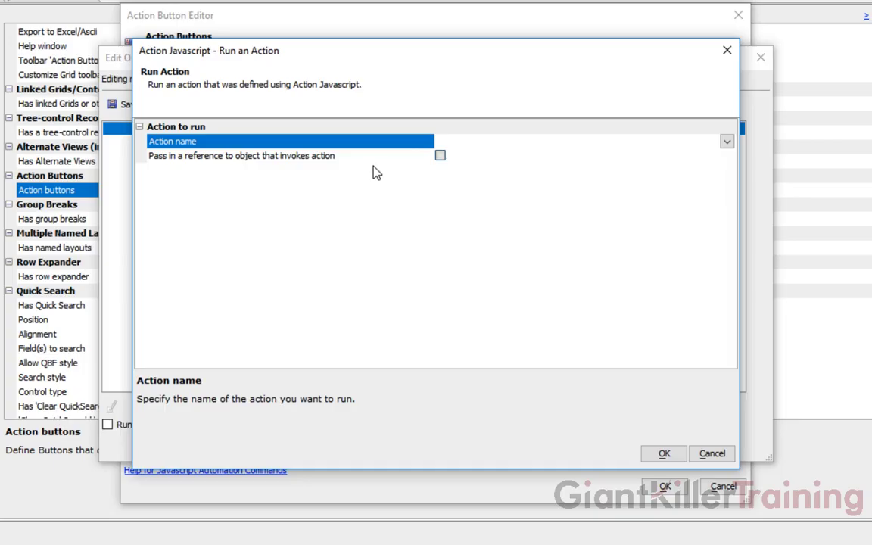
left_click(729, 143)
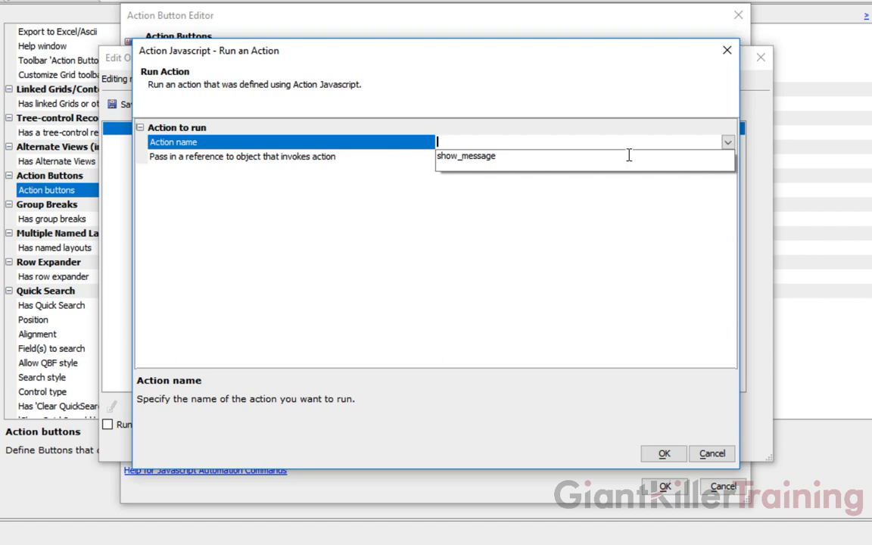
left_click(573, 168)
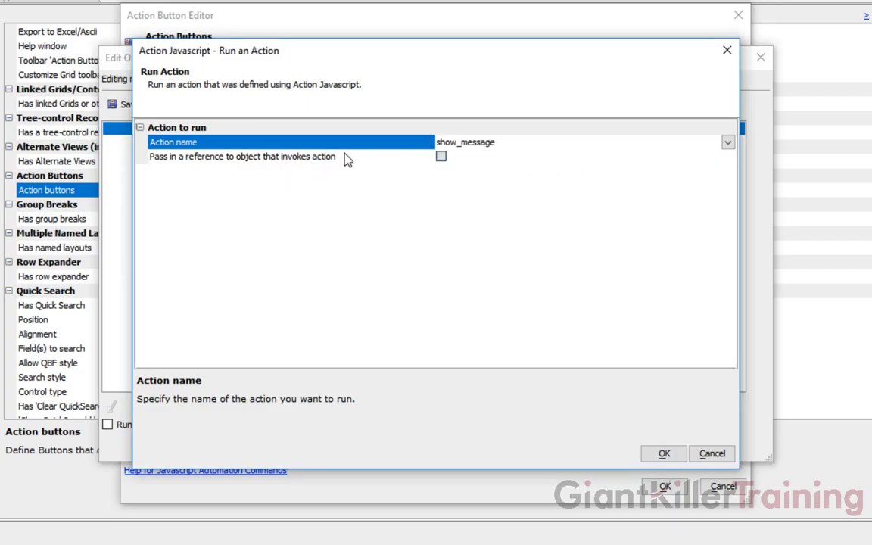
left_click(664, 454)
Give the action the comment 'Run the show message action', then save the event and accept the action buttons.
type("R")
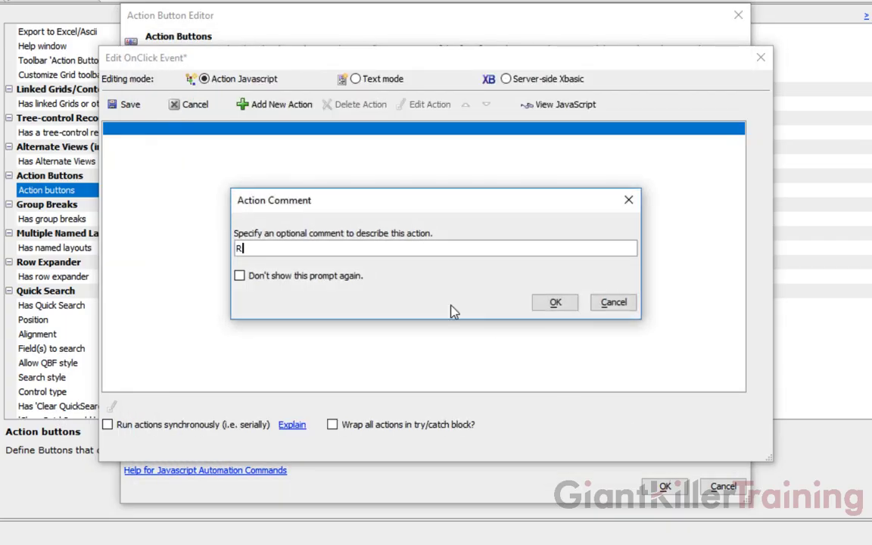
type("un the show message action")
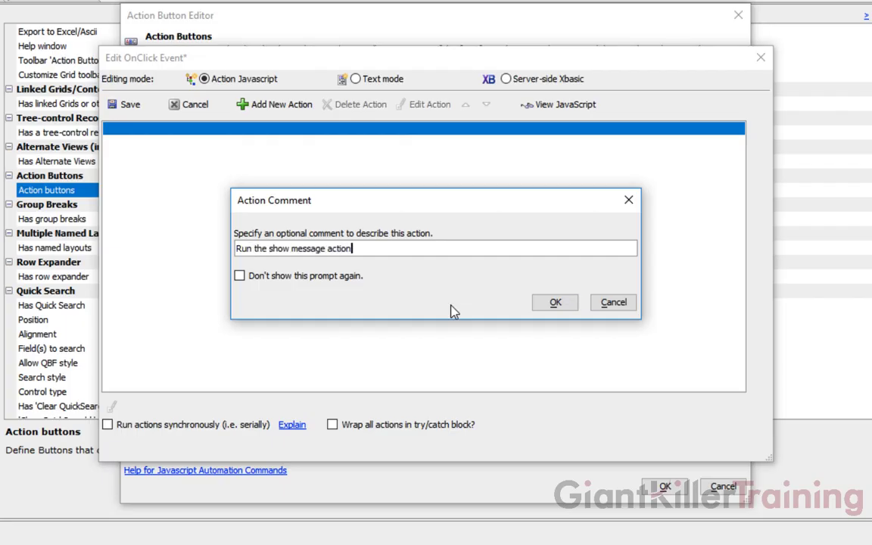
left_click(539, 303)
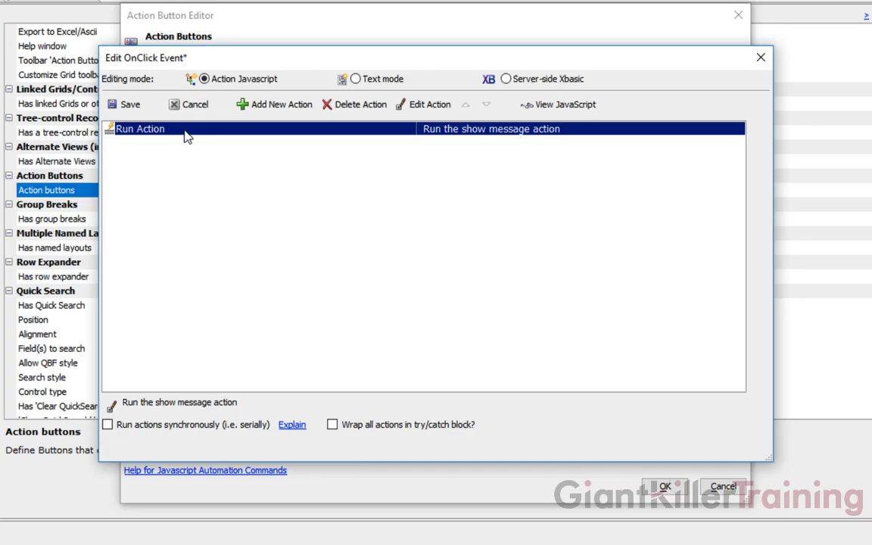
left_click(125, 105)
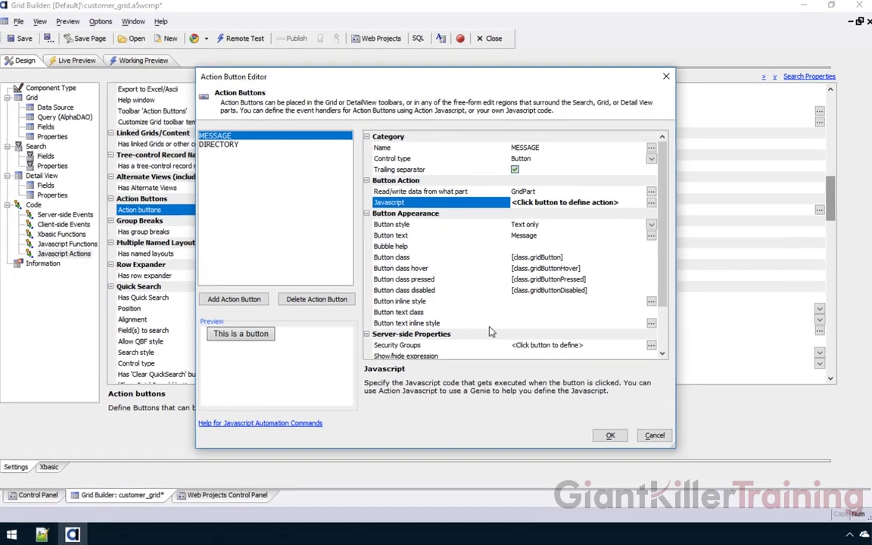
left_click(612, 433)
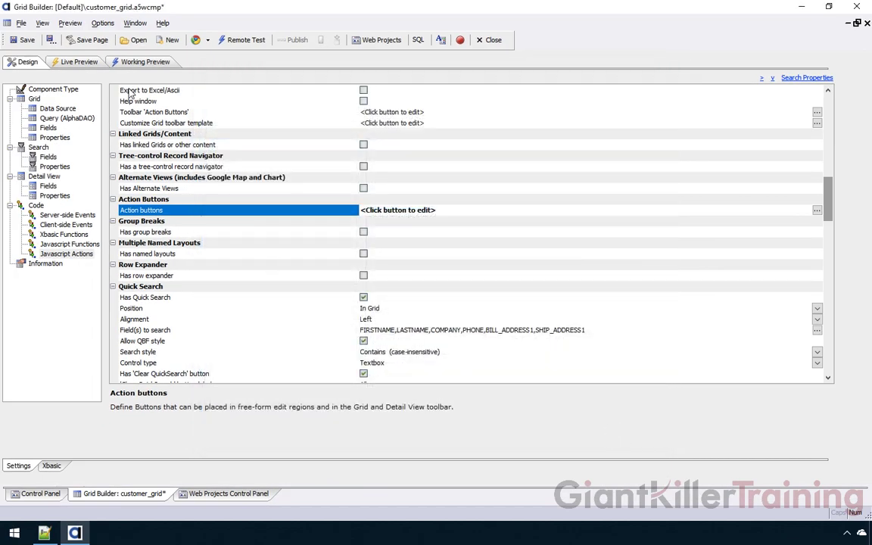
Test the Message and Customer Directory buttons in the grid's working preview, closing each window they open.
left_click(134, 64)
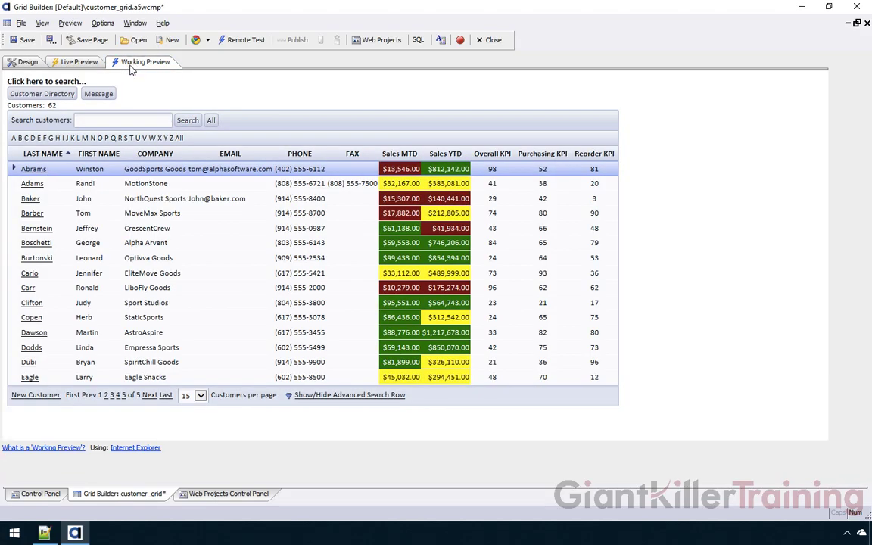
left_click(98, 97)
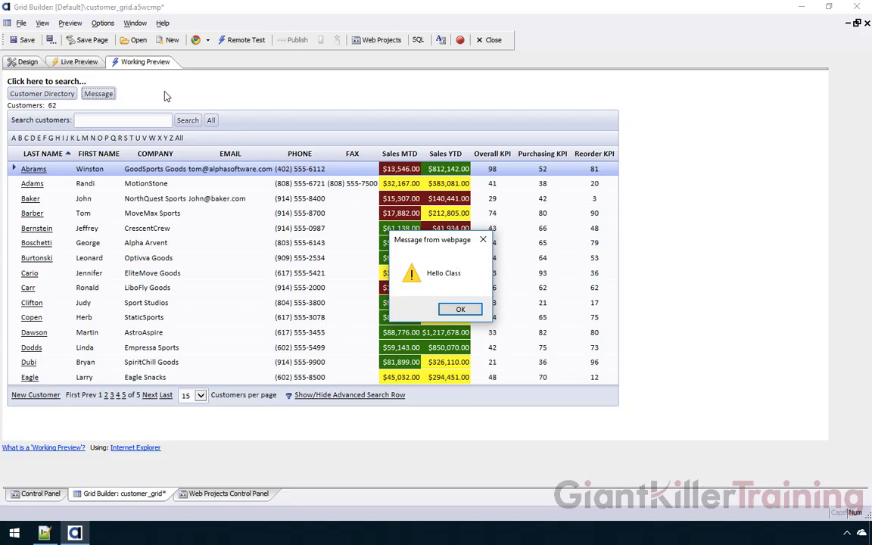
left_click(471, 311)
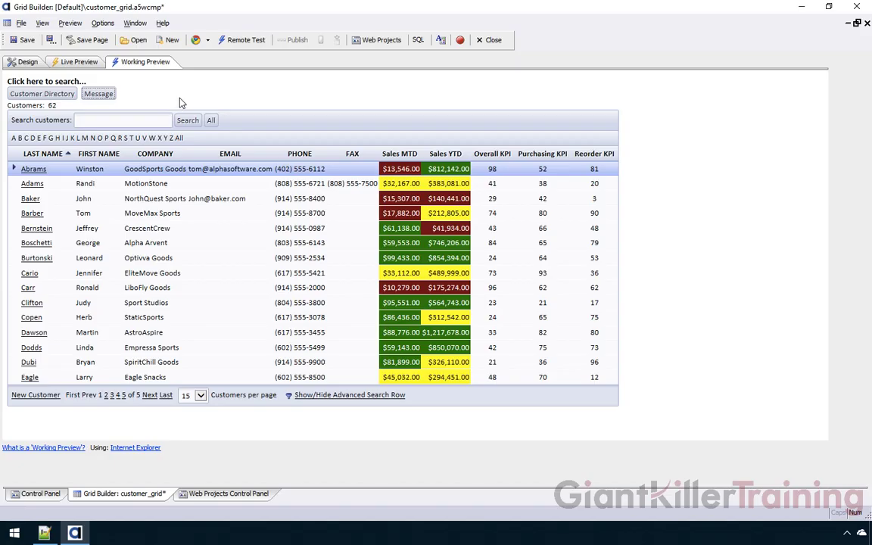
left_click(64, 95)
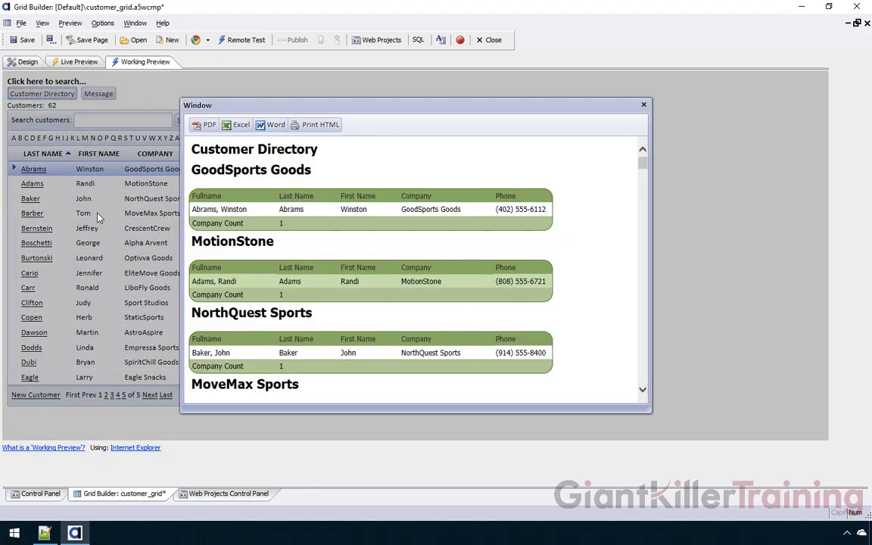
left_click(643, 107)
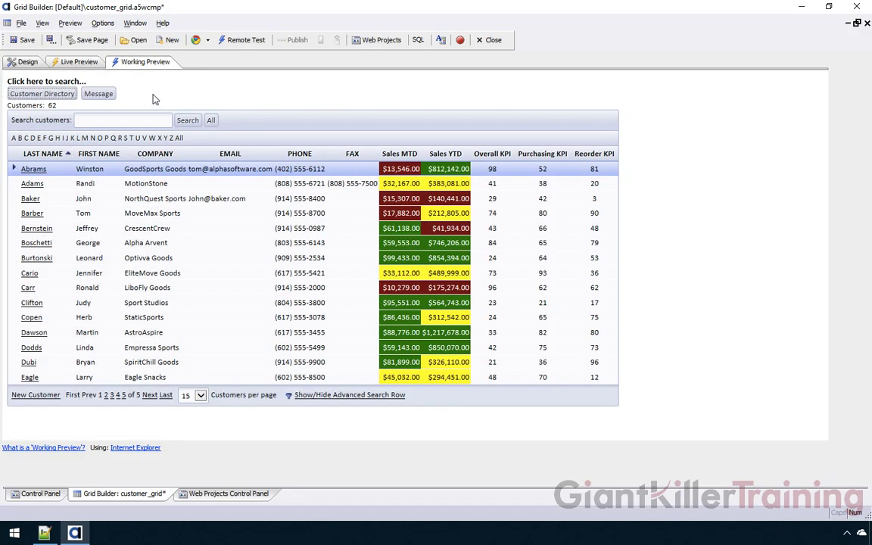
Search the customers in the previewed grid for 'ba'.
left_click(100, 121)
type("ba")
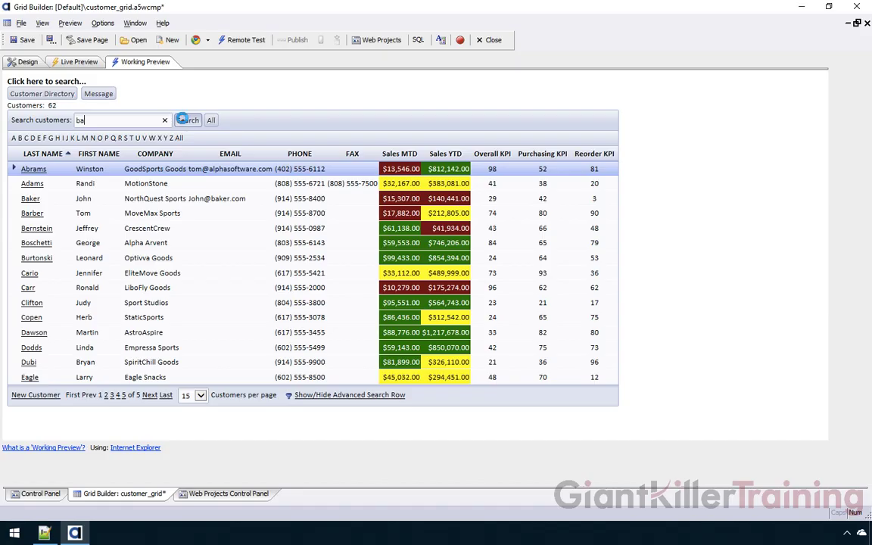
left_click(185, 121)
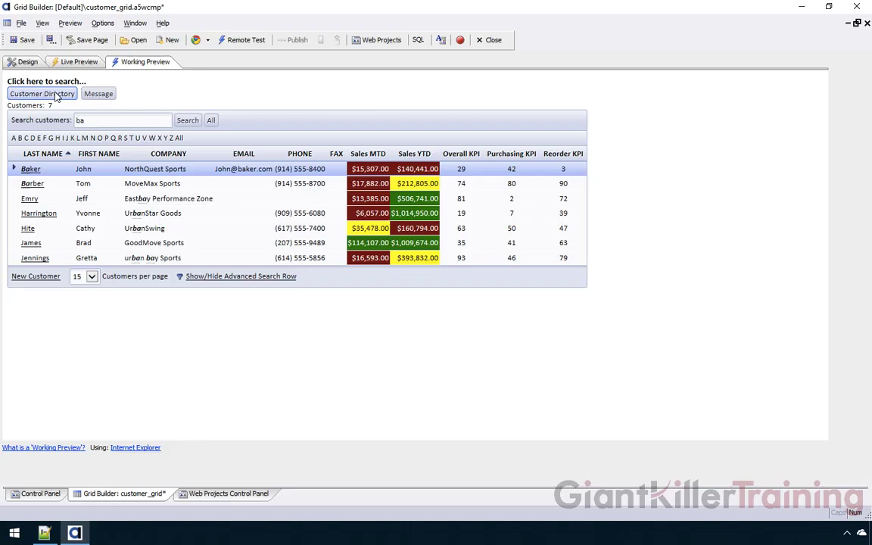
Add a button-style action button named FilterDirectory with the text 'Filter Directory' to the grid and accept the action buttons.
left_click(28, 63)
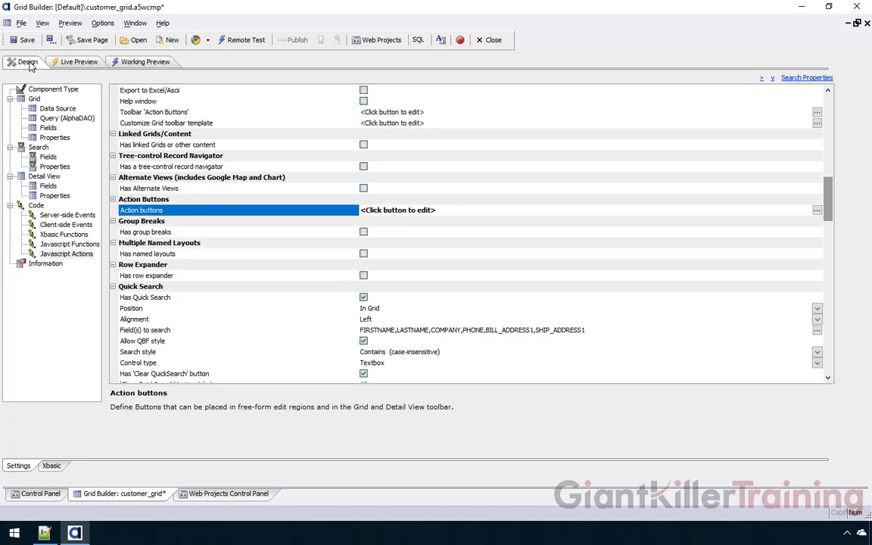
double_click(187, 216)
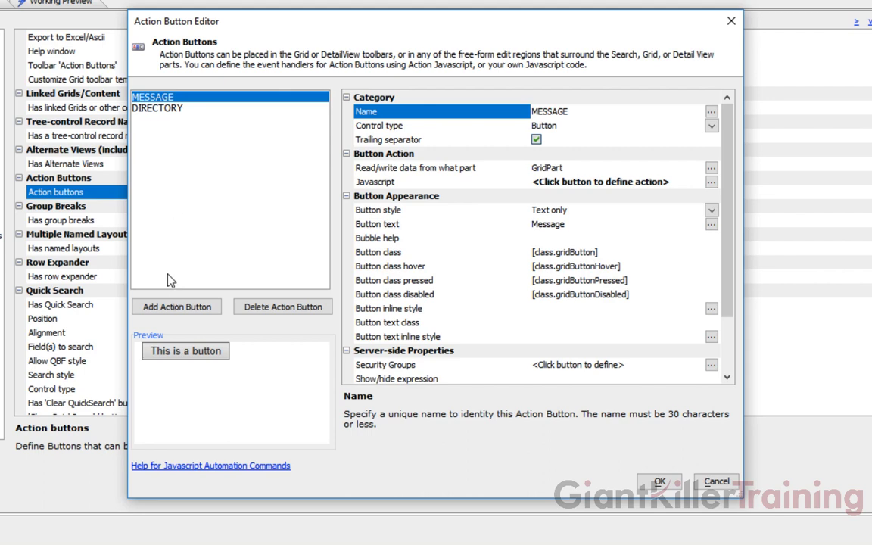
left_click(174, 307)
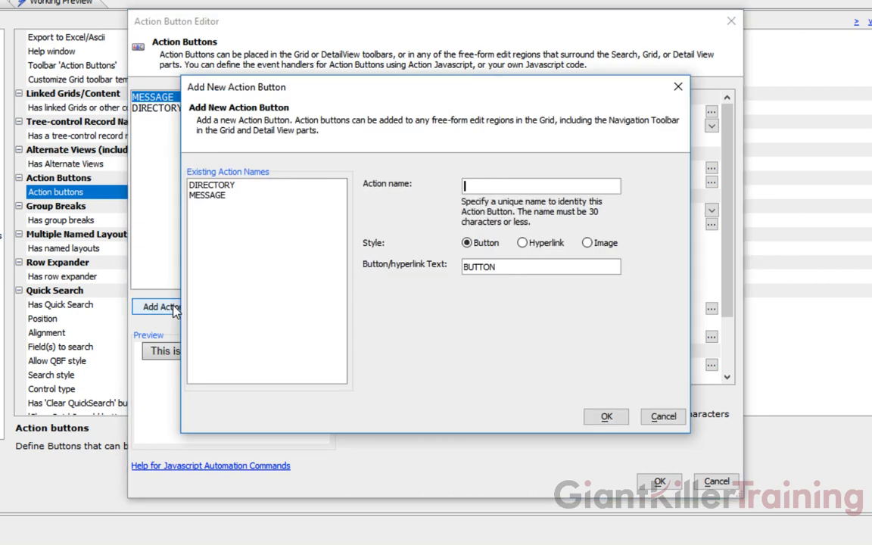
type("FilterDirectory")
key("Tab")
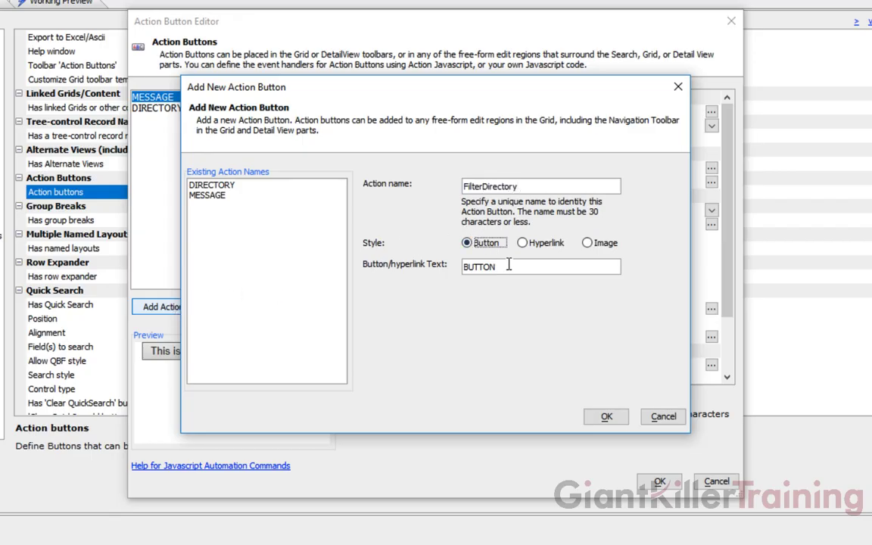
key("Tab")
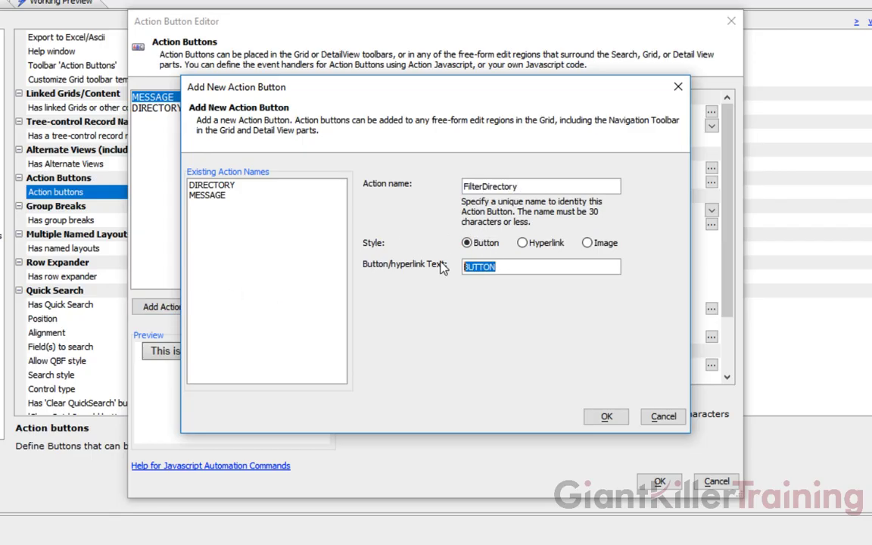
type("Filter di")
key("BackSpace")
key("BackSpace")
type("Directory")
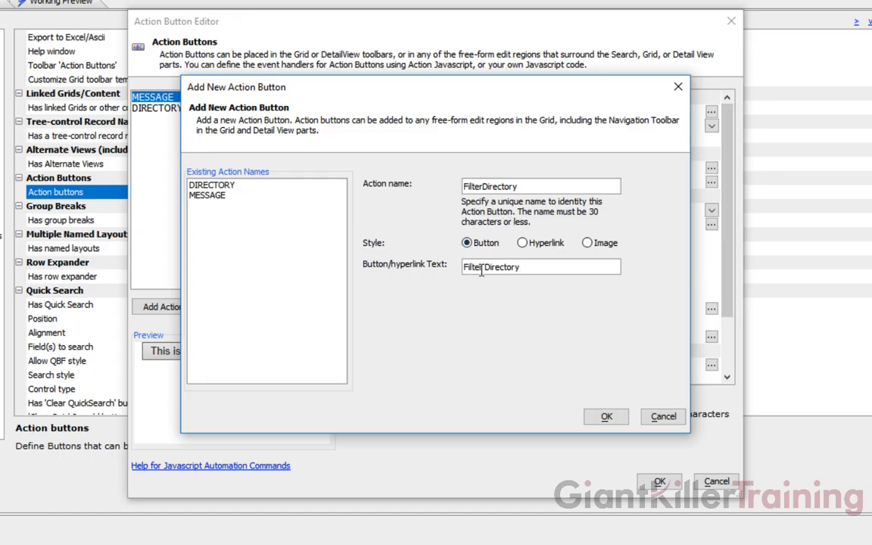
left_click(606, 418)
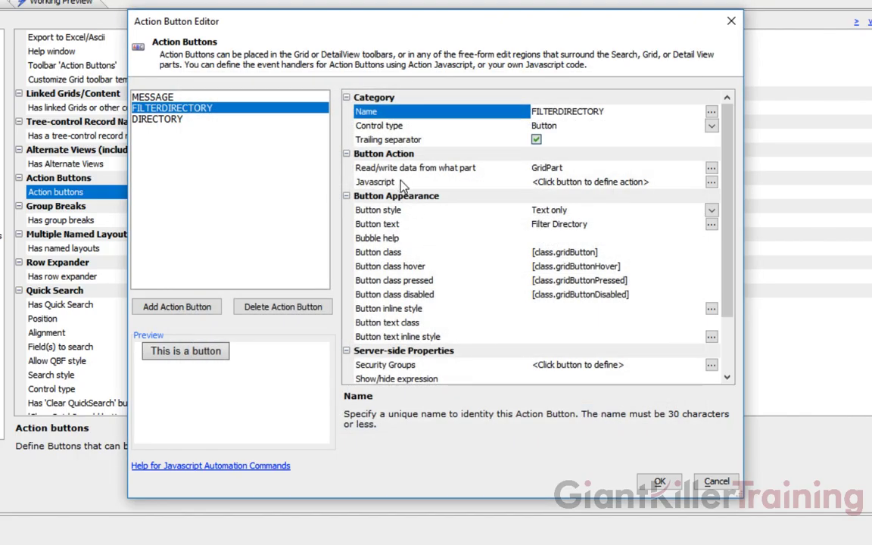
left_click(401, 183)
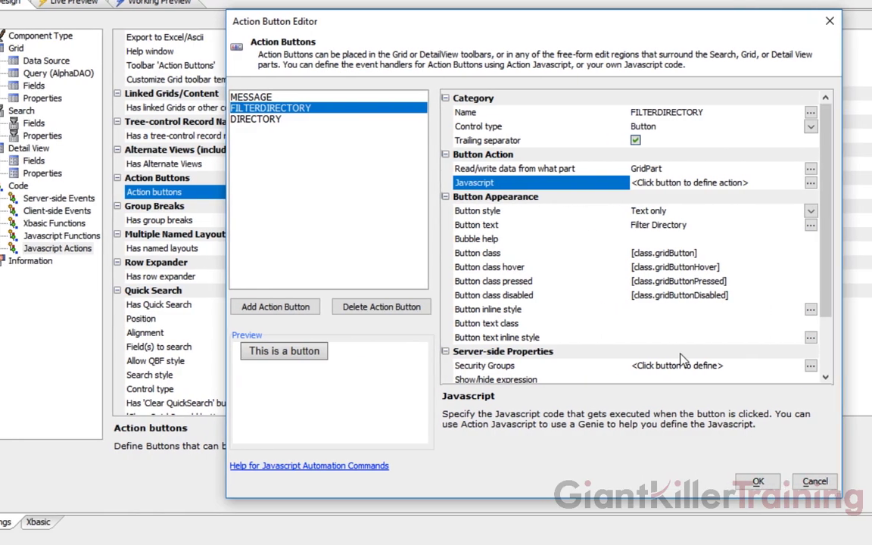
left_click(786, 482)
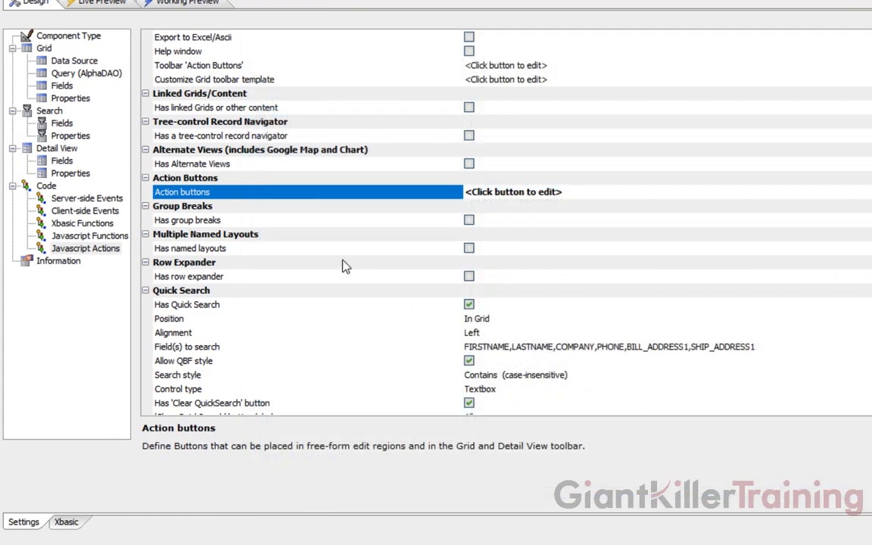
Add a new Javascript action named filter_directory to the grid's code.
left_click(92, 250)
left_click(92, 250)
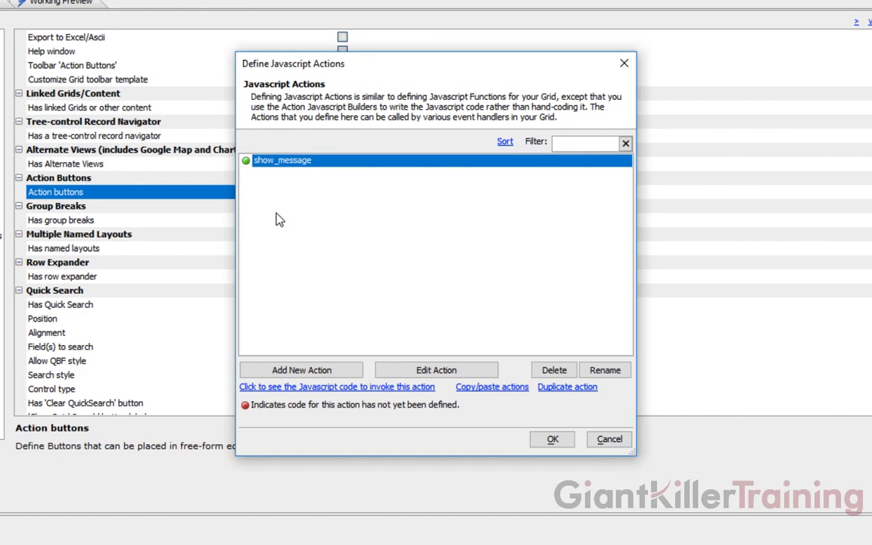
left_click(305, 370)
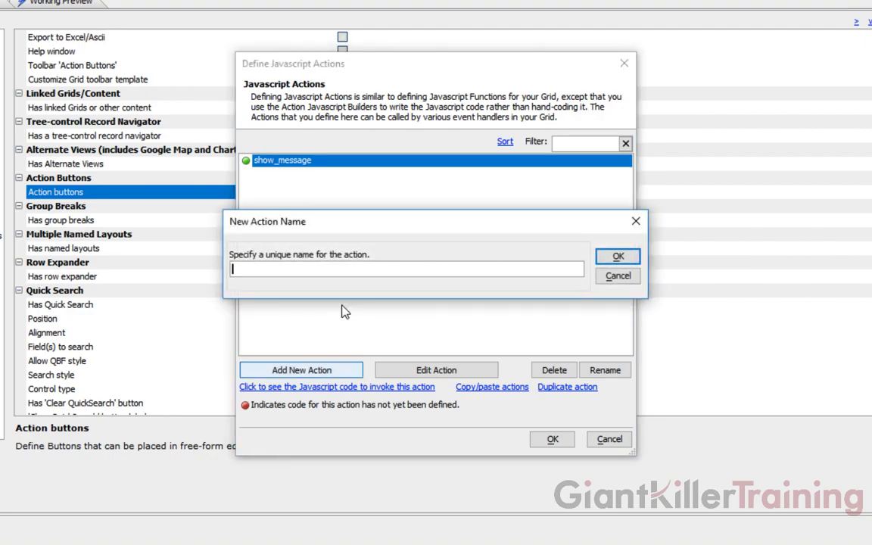
type("filter_direcotry")
key("BackSpace")
key("BackSpace")
key("BackSpace")
key("BackSpace")
type("tory")
left_click(618, 256)
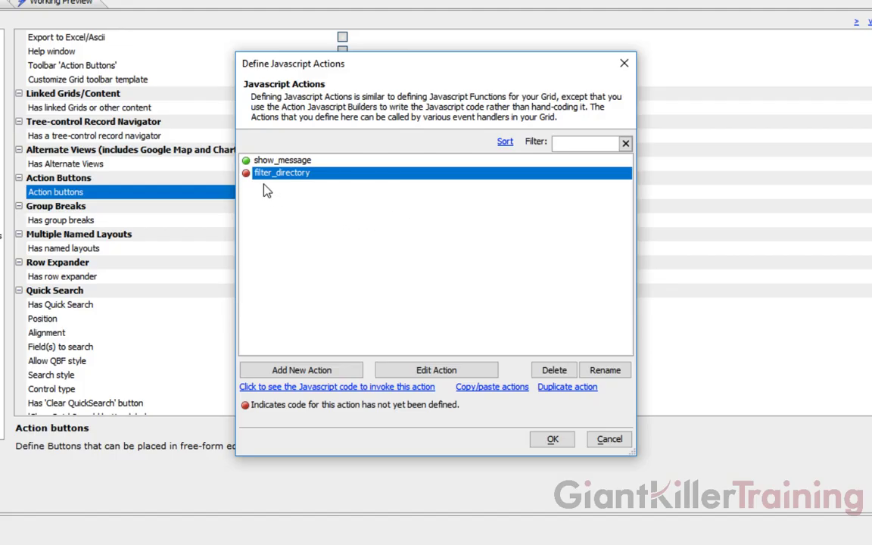
Open the filter_directory action for editing with GridPart as data source and add an 'Open a Report, Label or Letter layout' action.
left_click(395, 370)
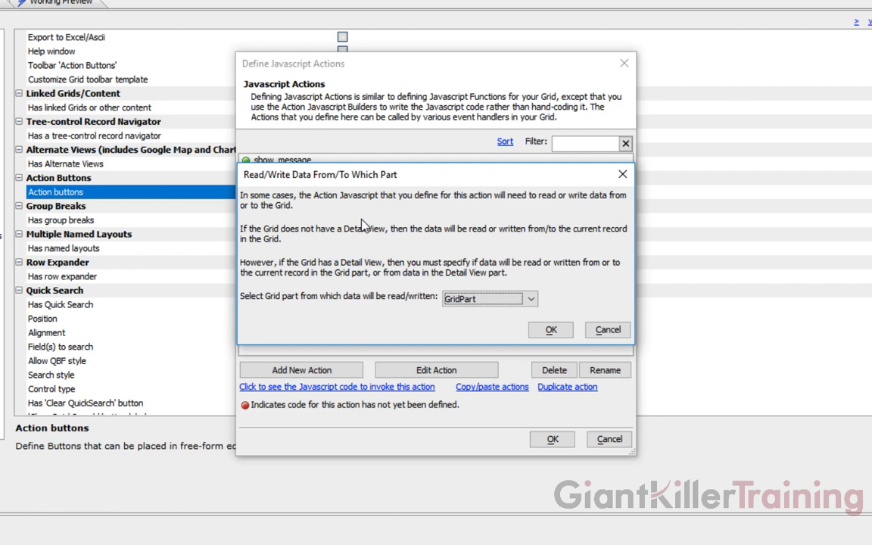
left_click(551, 330)
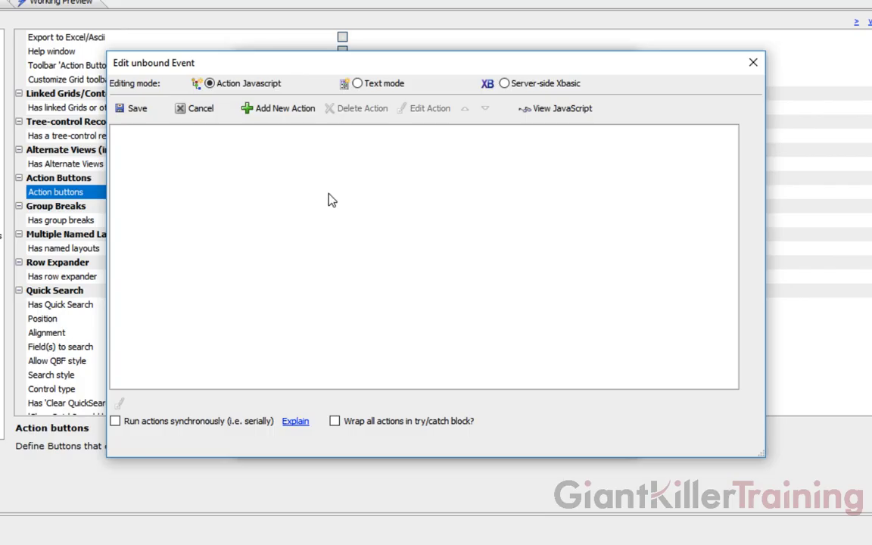
left_click(301, 113)
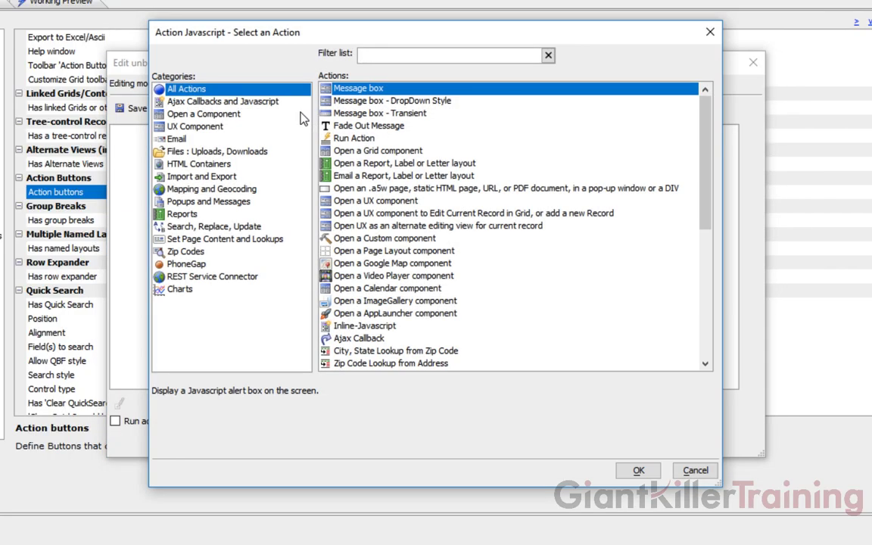
type("repor")
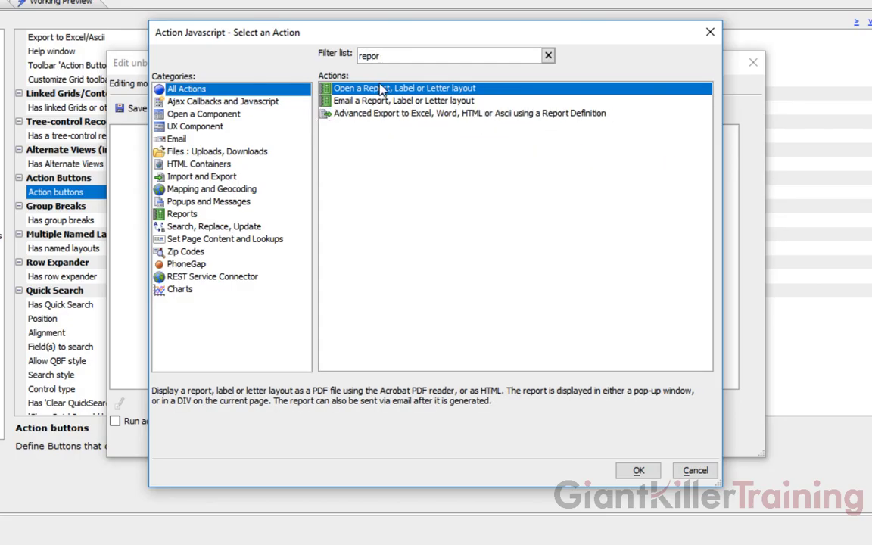
left_click(640, 472)
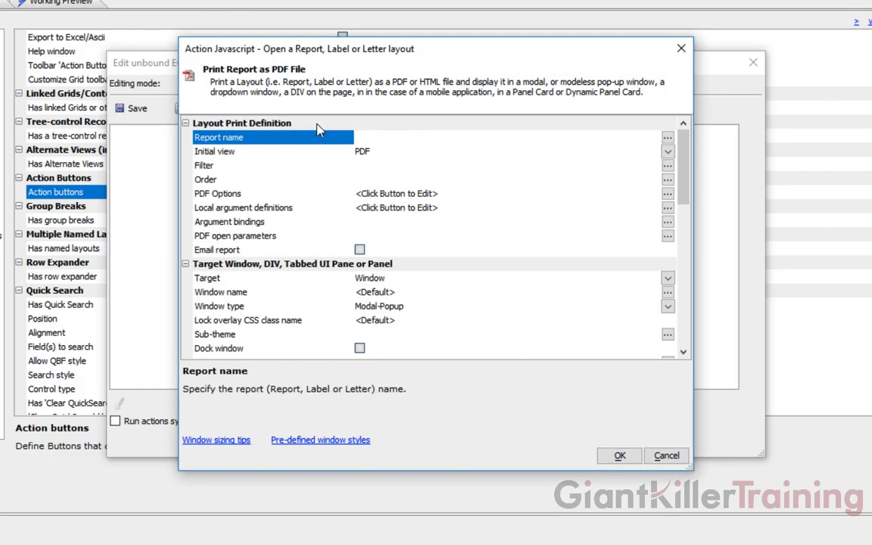
Choose the customerdirectory report as the layout to open.
left_click(667, 137)
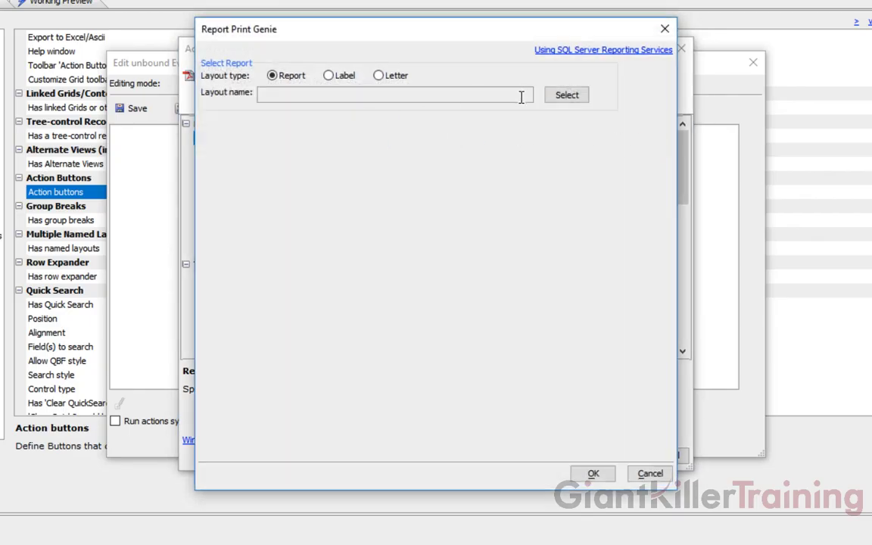
left_click(562, 101)
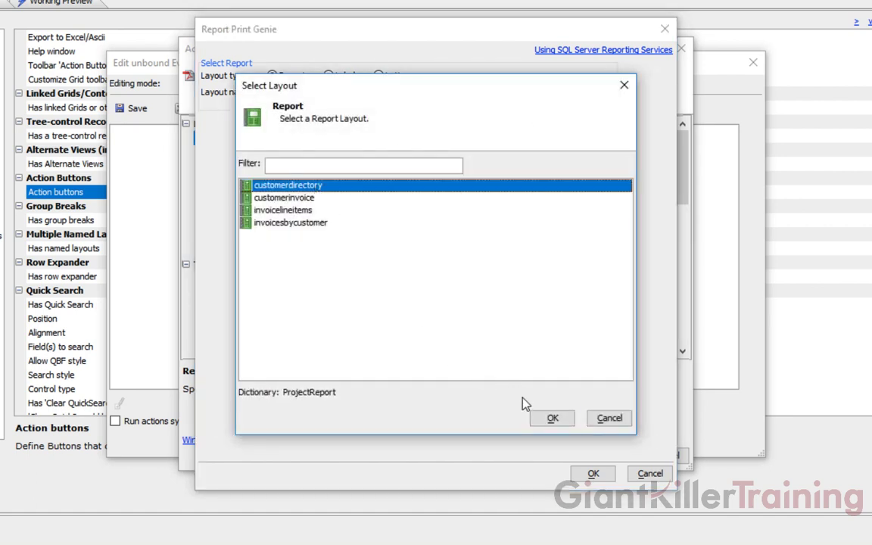
left_click(552, 418)
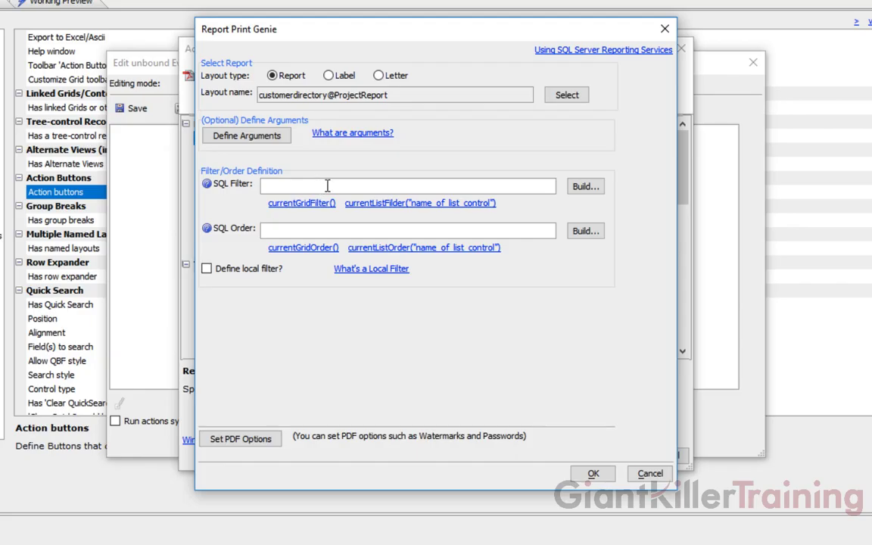
left_click(583, 187)
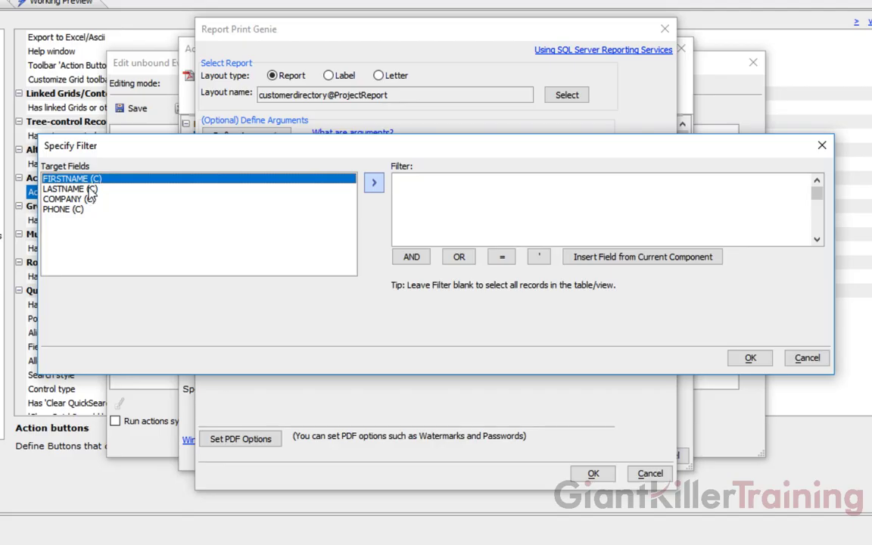
double_click(89, 189)
type("=")
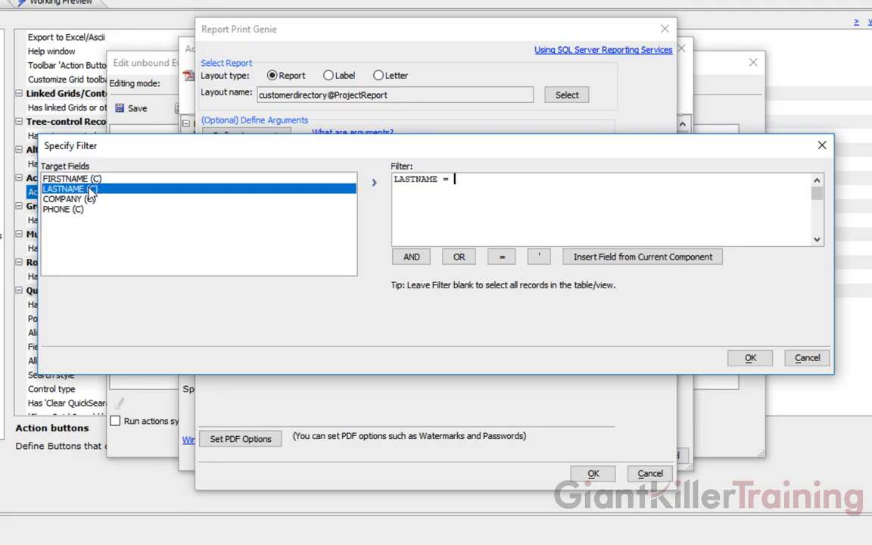
type(" 'smith'")
left_click(806, 358)
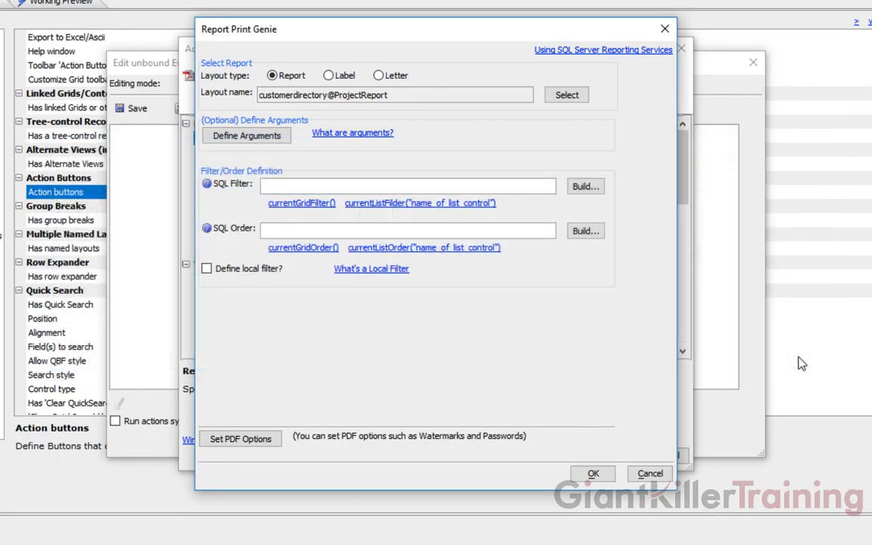
Set the report's SQL filter to currentGridFilter() and its initial view to HTML.
left_click(314, 208)
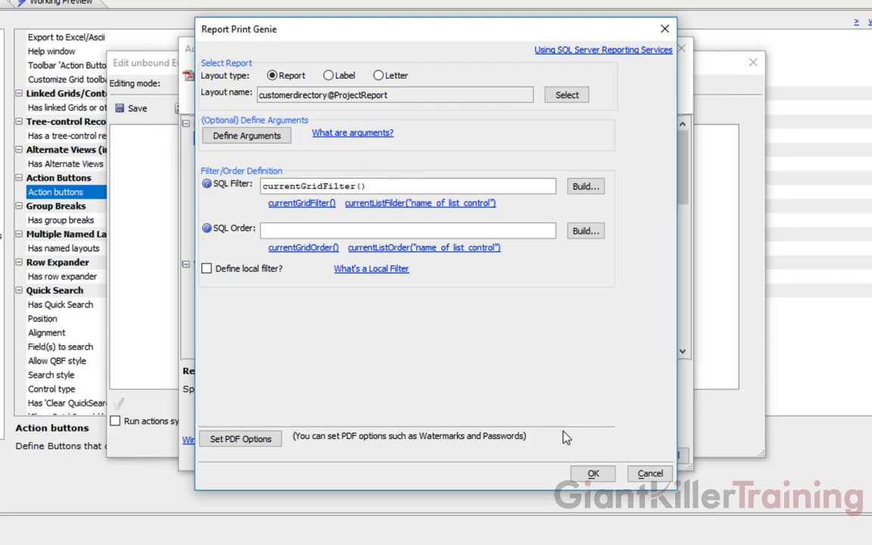
left_click(594, 474)
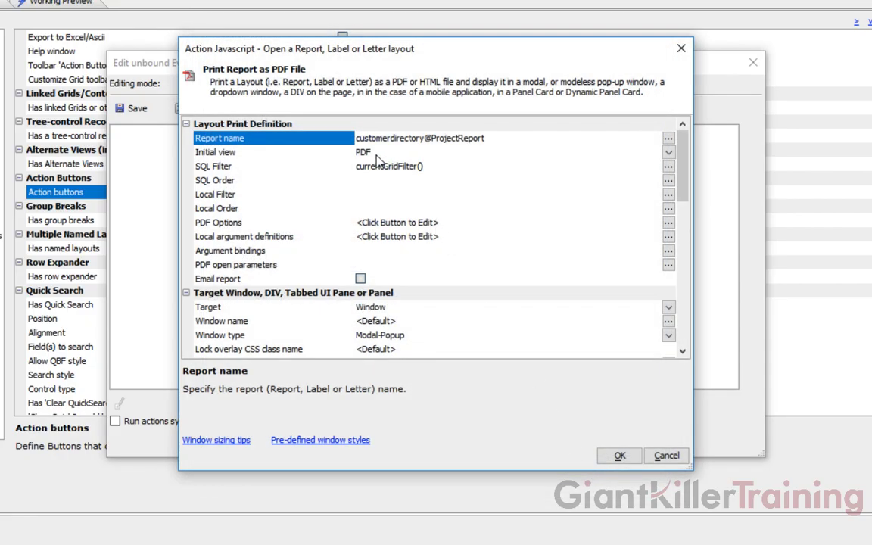
left_click(530, 154)
left_click(669, 154)
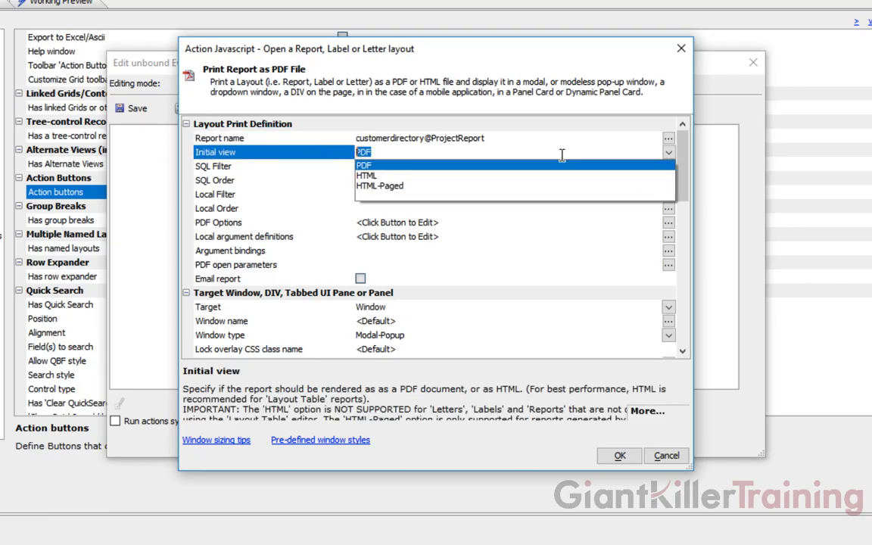
left_click(399, 178)
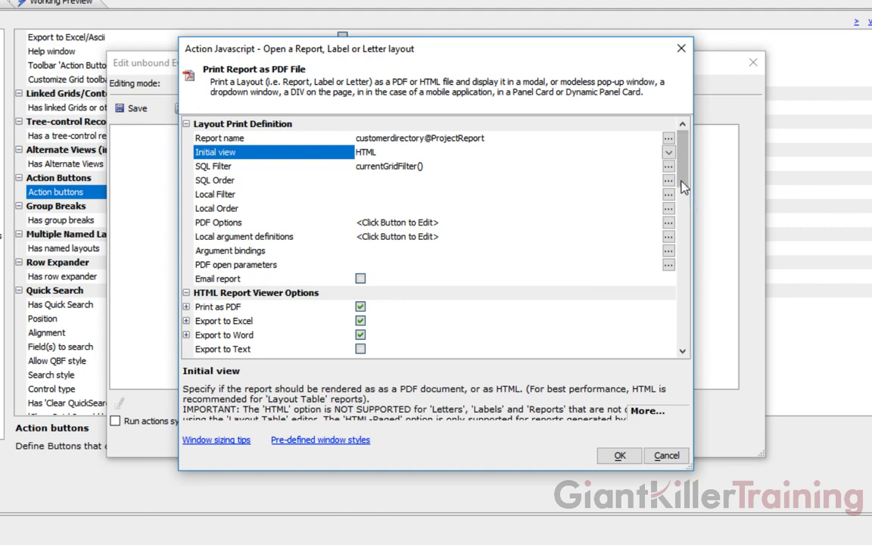
scroll(685, 194, "down", 2)
scroll(686, 194, "down", 3)
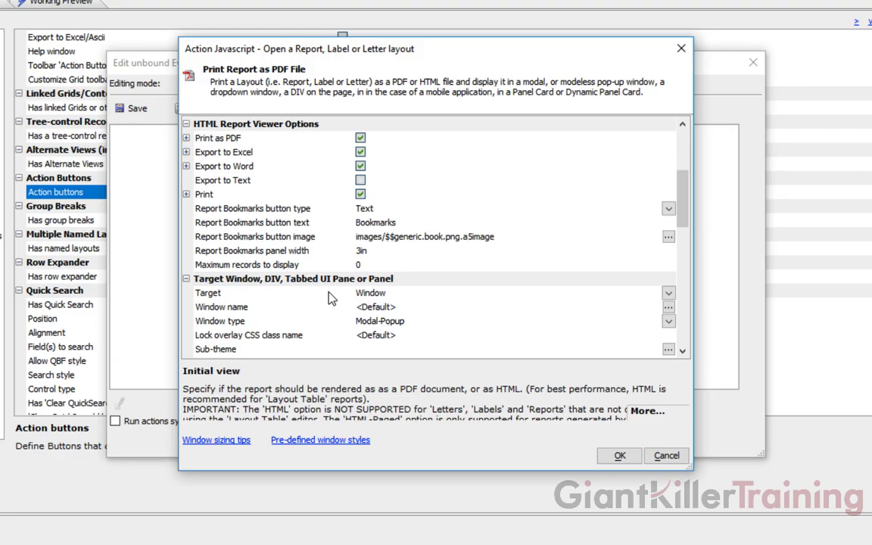
Confirm the report settings, comment the action "Open Filtered Directory Report", and save the filter_directory Javascript action.
left_click(617, 455)
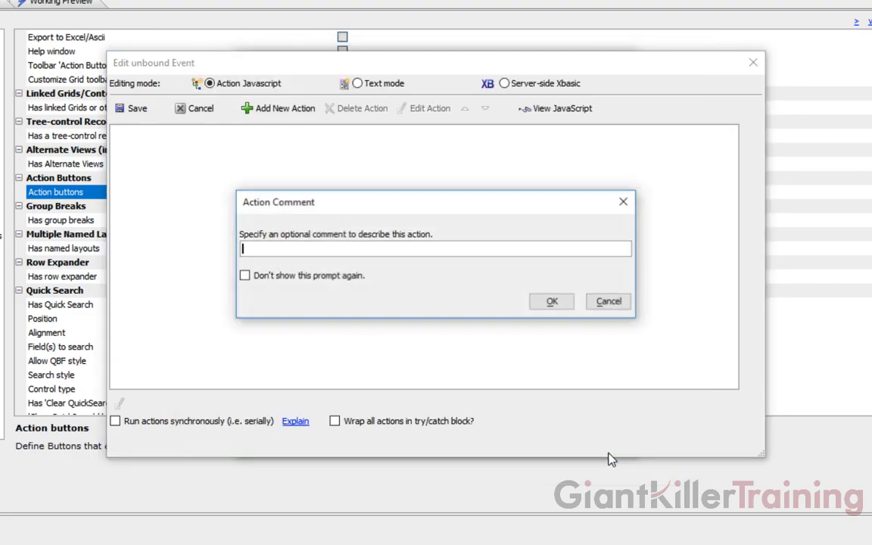
type("Open")
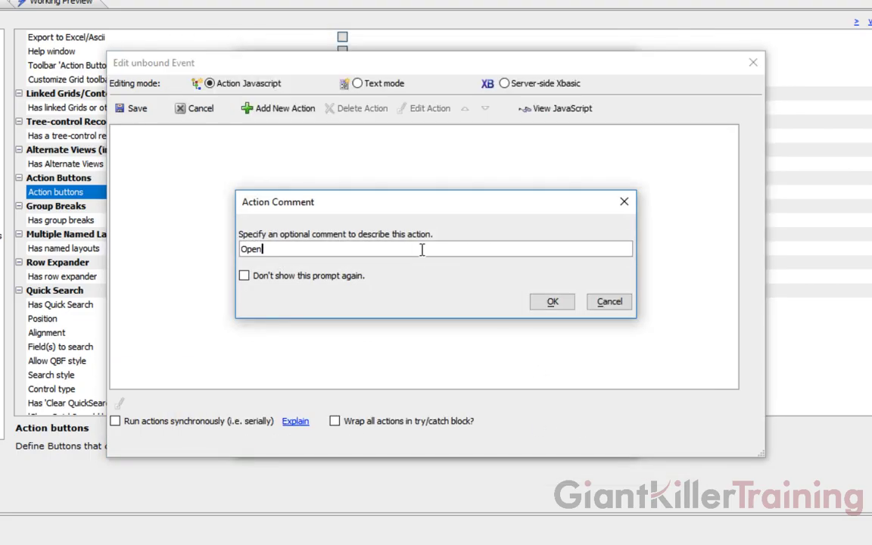
type(" Filtered Directory Report")
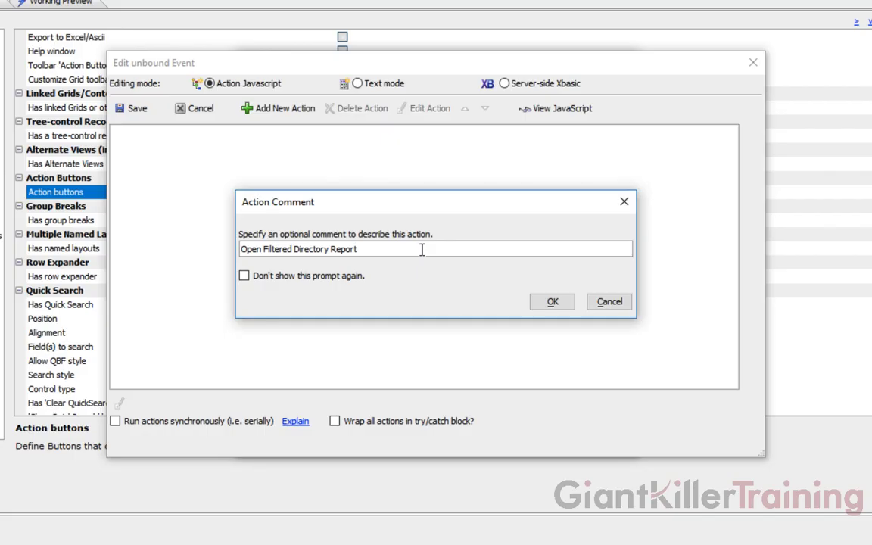
left_click(545, 303)
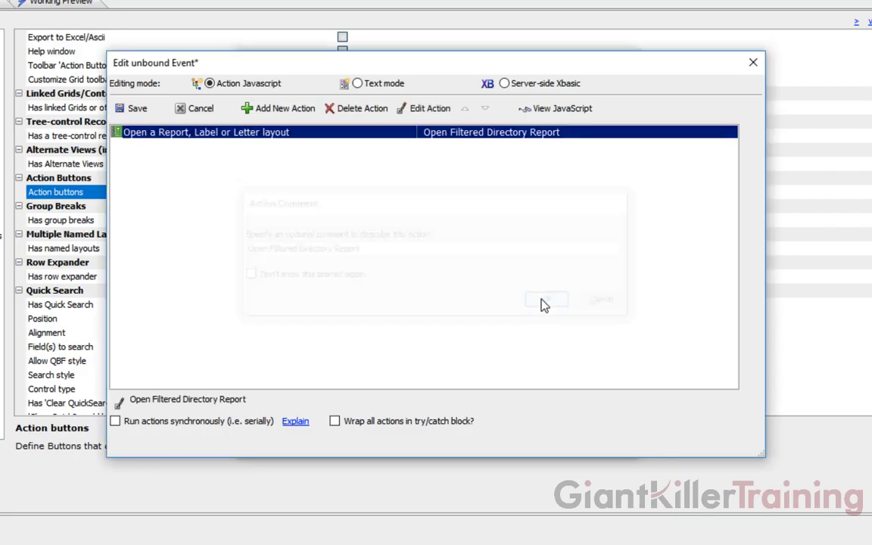
left_click(156, 112)
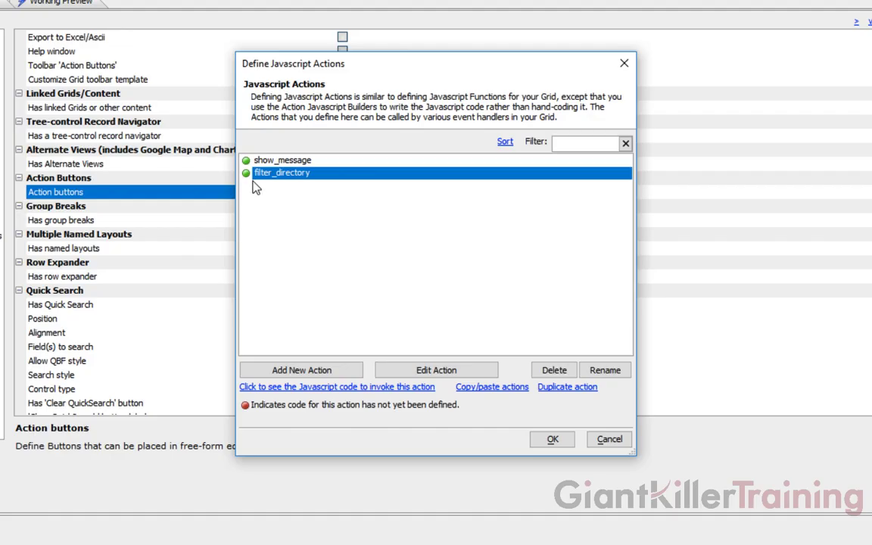
left_click(552, 439)
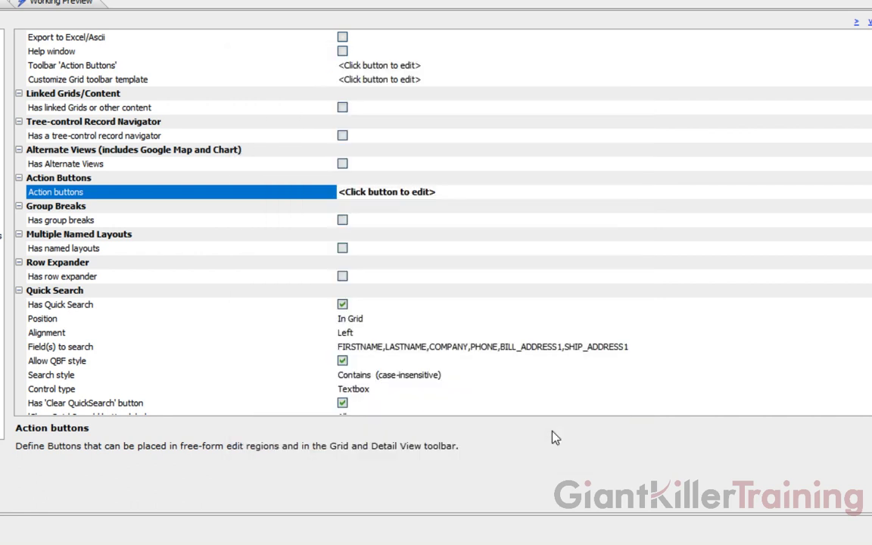
Add a Run Action to the click-event Javascript of the FILTERDIRECTORY action button.
double_click(103, 195)
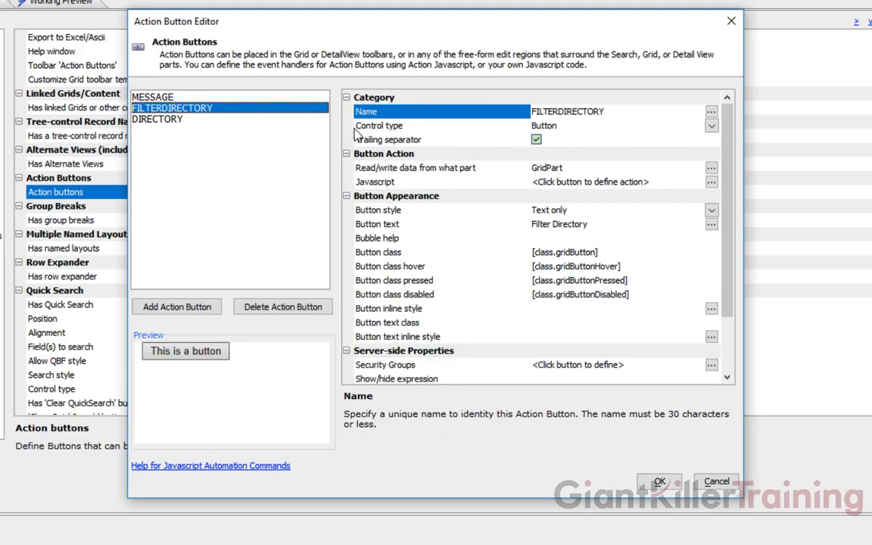
left_click(375, 182)
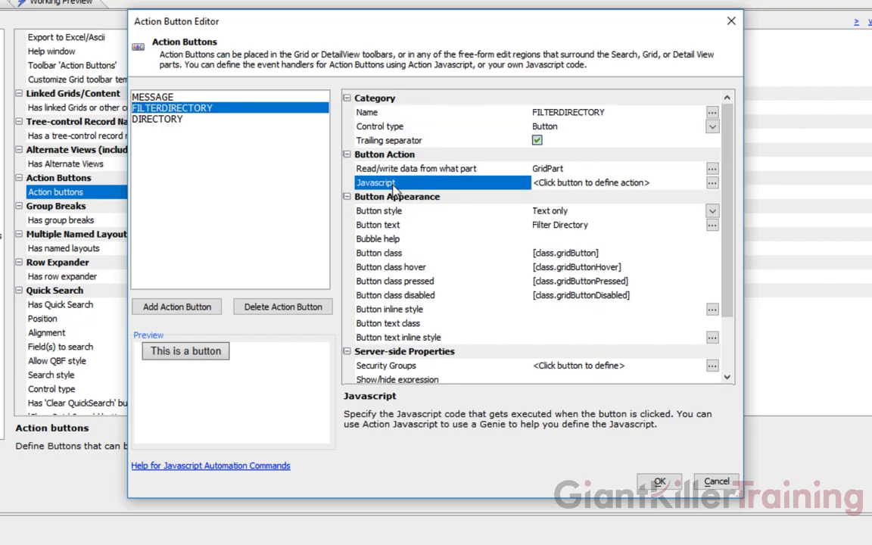
left_click(712, 183)
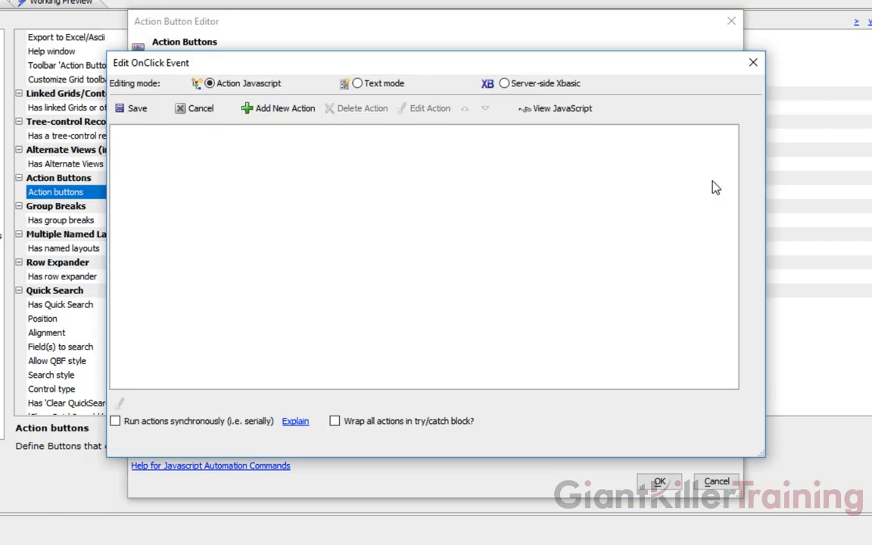
left_click(292, 114)
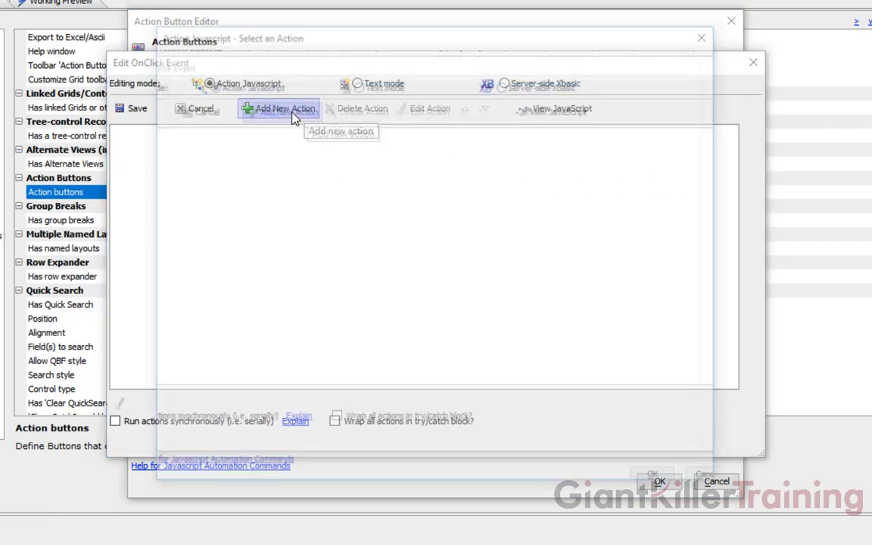
left_click(359, 138)
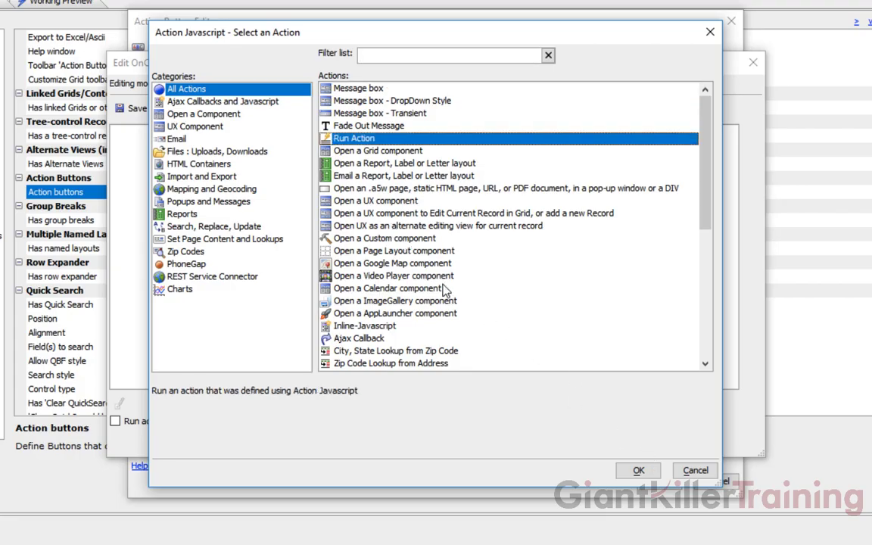
key("Return")
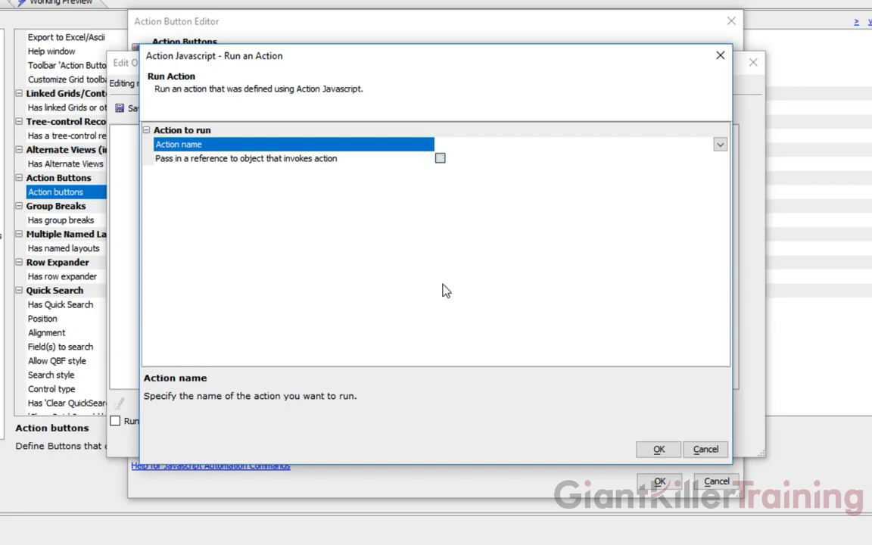
Choose filter_directory as the action to run and confirm the Run Action settings.
key("alt+Down")
key("Down")
key("Down")
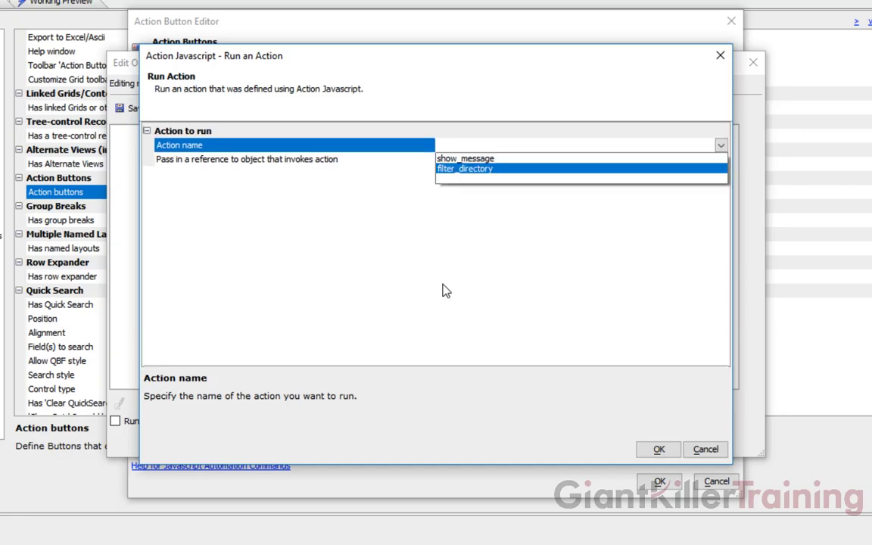
key("Return")
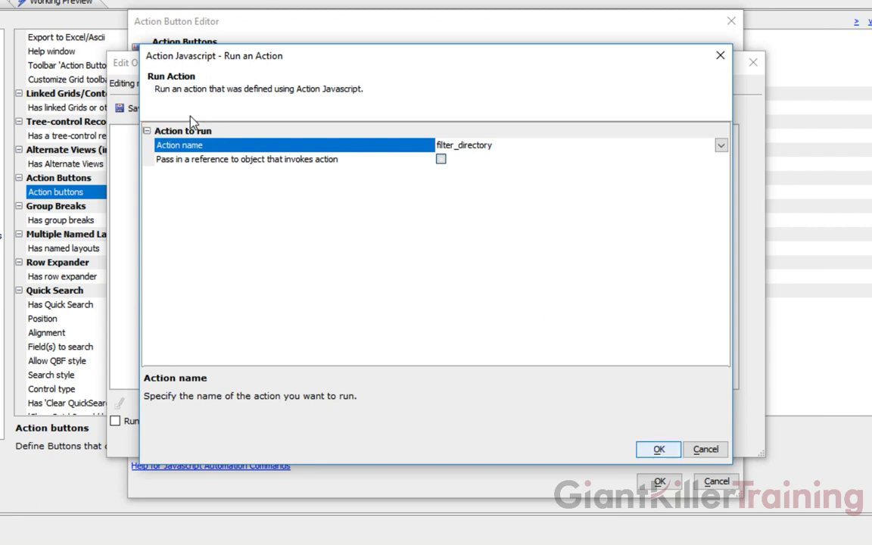
key("Return")
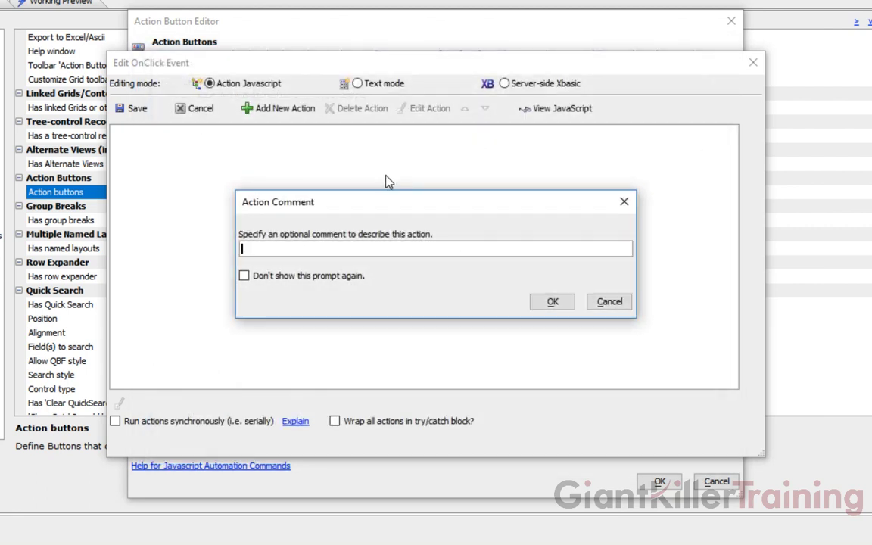
Comment the action "Run Action filter_diretory", then save the click event and the action button definitions.
type("Run Action filter_direcotry")
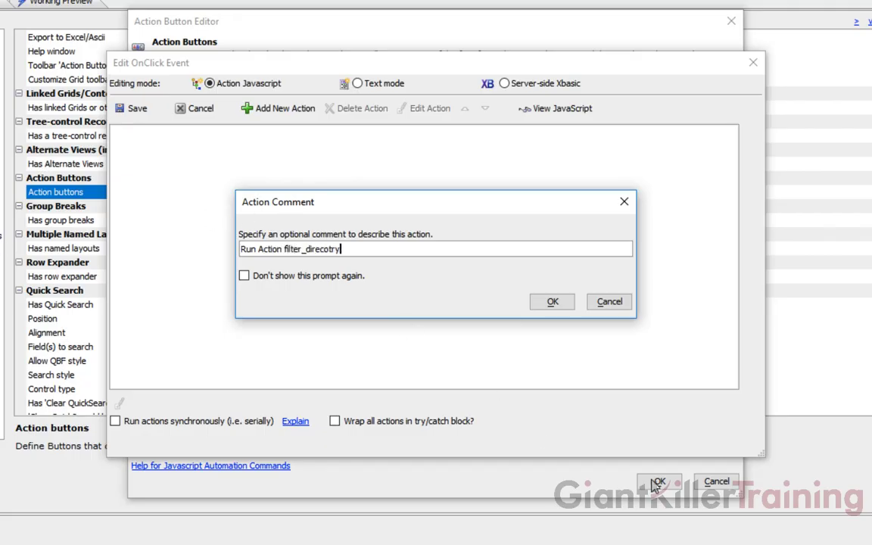
key("BackSpace")
key("BackSpace")
key("BackSpace")
key("BackSpace")
type("tory")
key("Return")
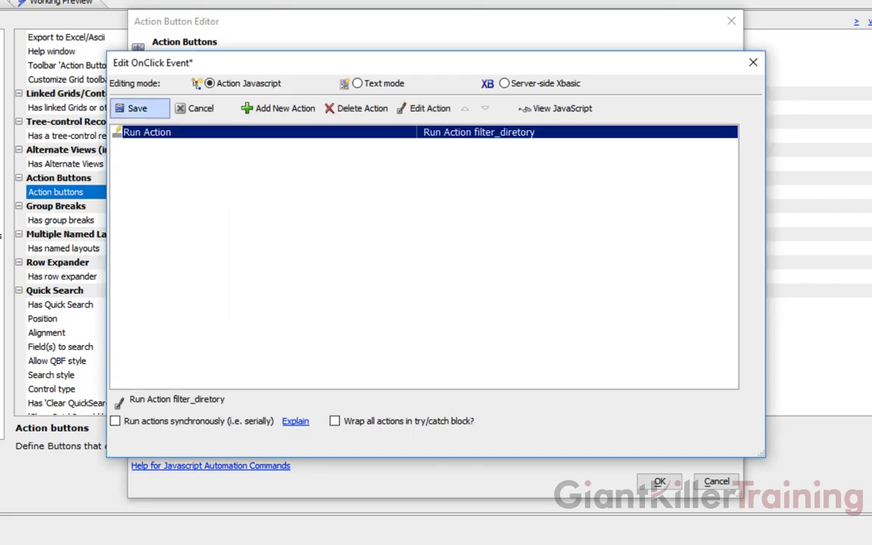
left_click(132, 108)
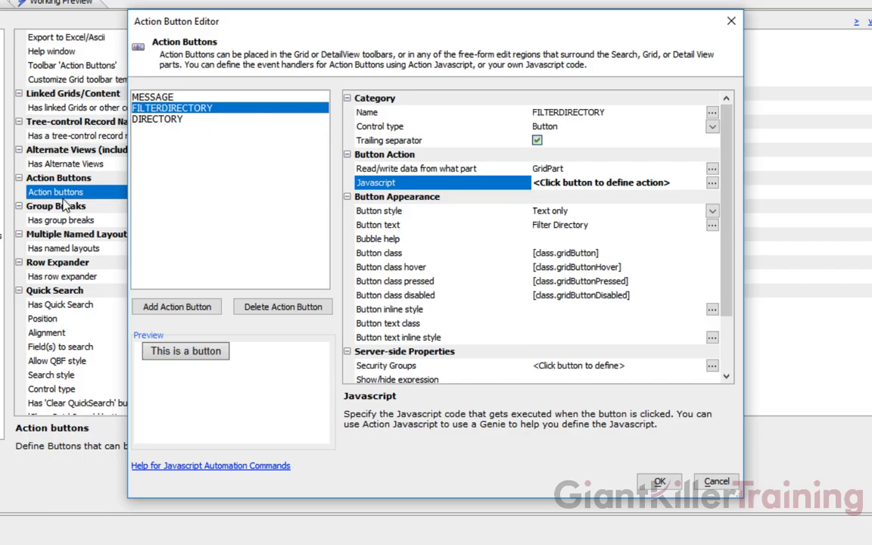
key("Return")
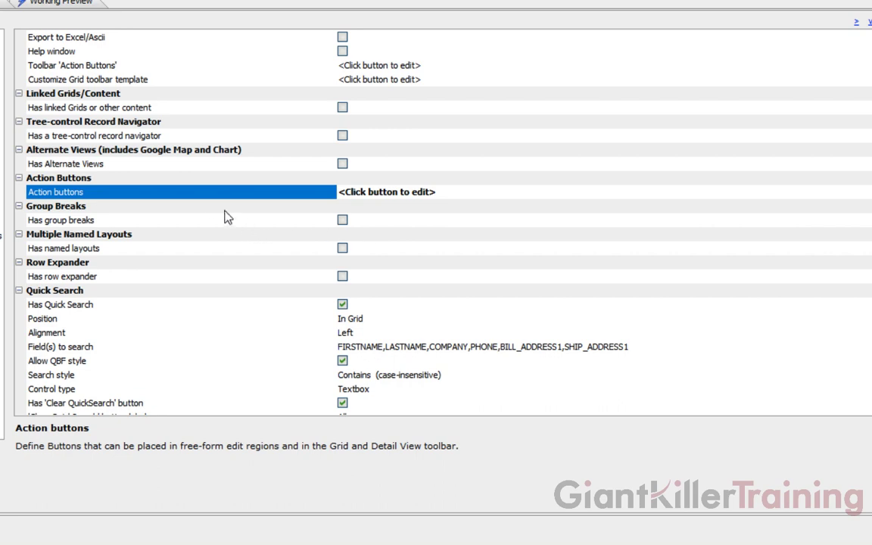
Insert the {ActionButton:FILTERDIRECTORY} placeholder between DIRECTORY and MESSAGE in the Above grid freeform region, and save the grid.
scroll(365, 218, "down", 15)
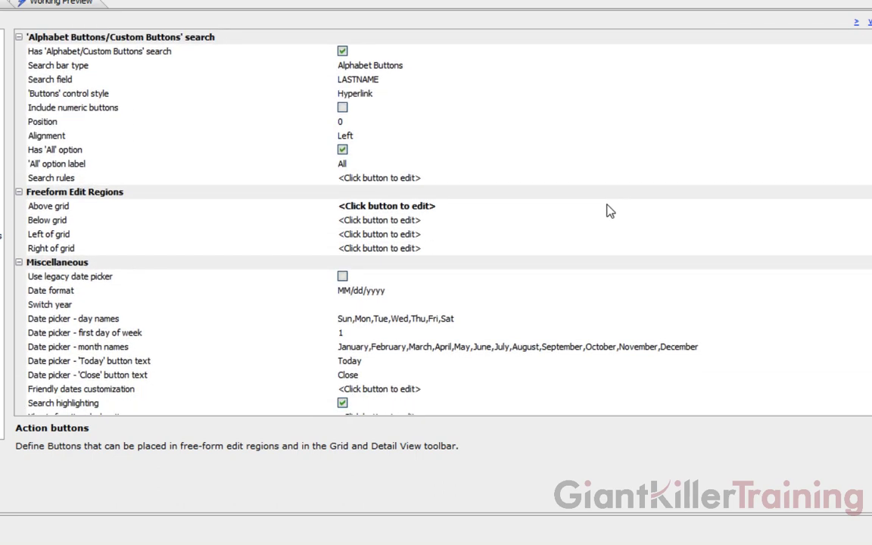
left_click(492, 205)
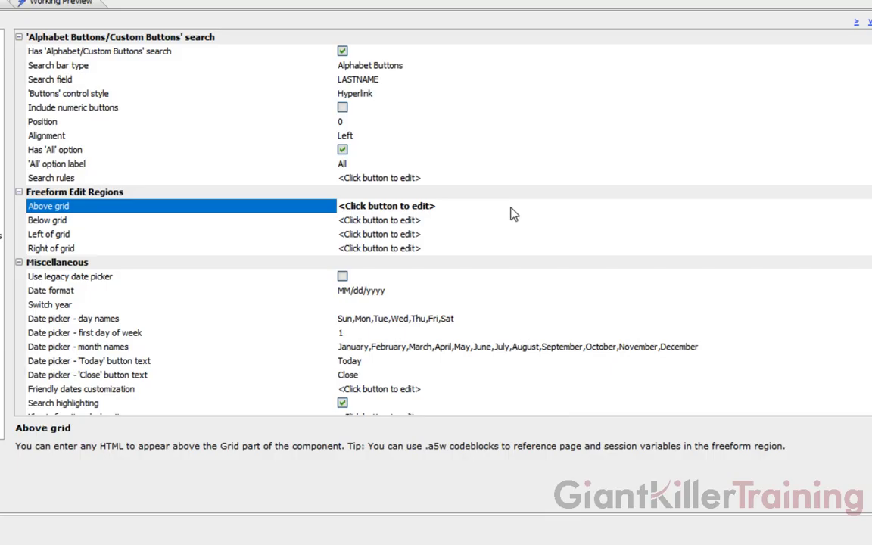
left_click(499, 208)
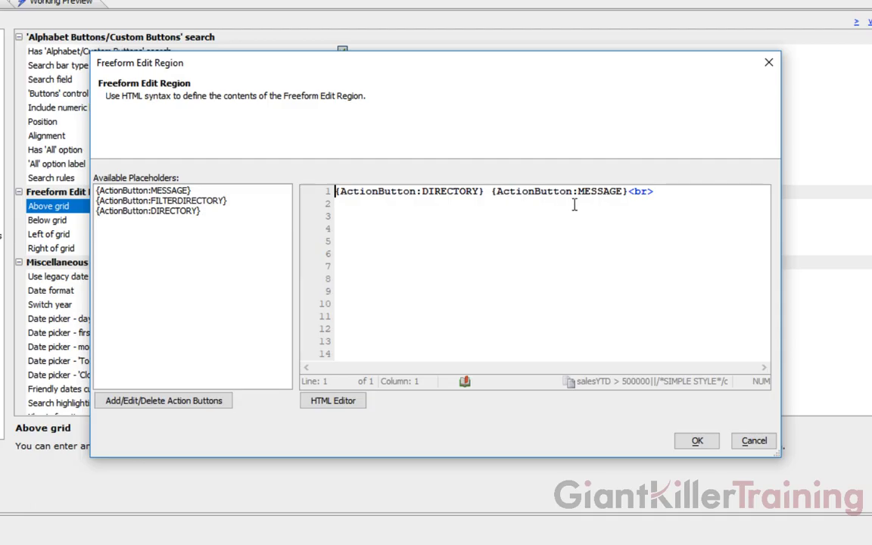
left_click(492, 191)
left_click_drag(161, 201, 615, 208)
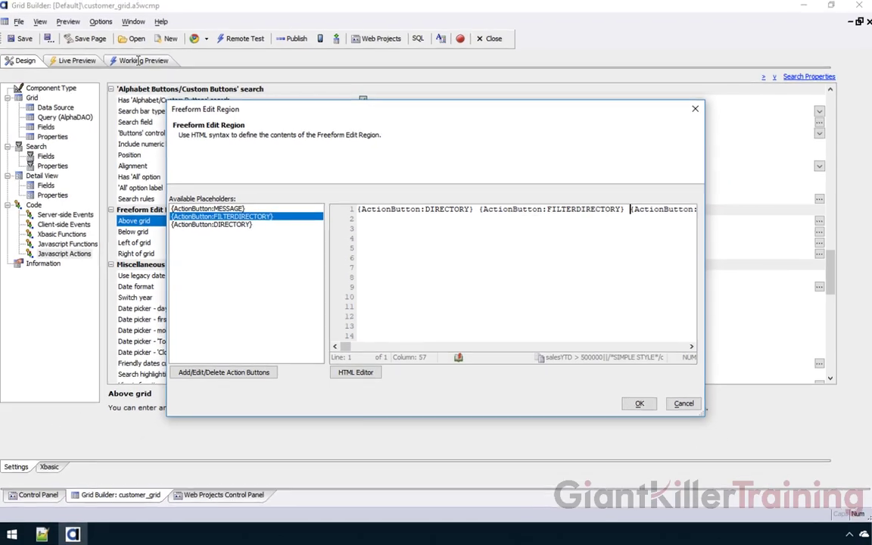
key("Return")
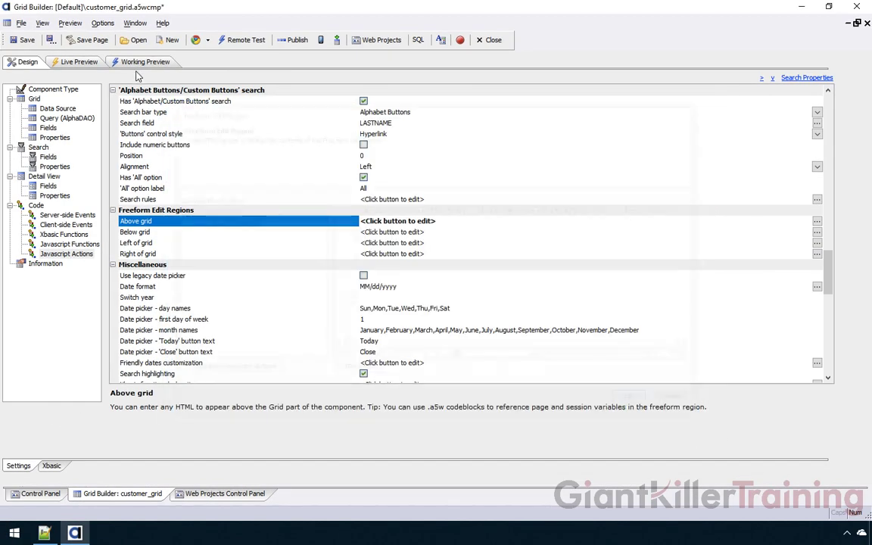
key("ctrl+s")
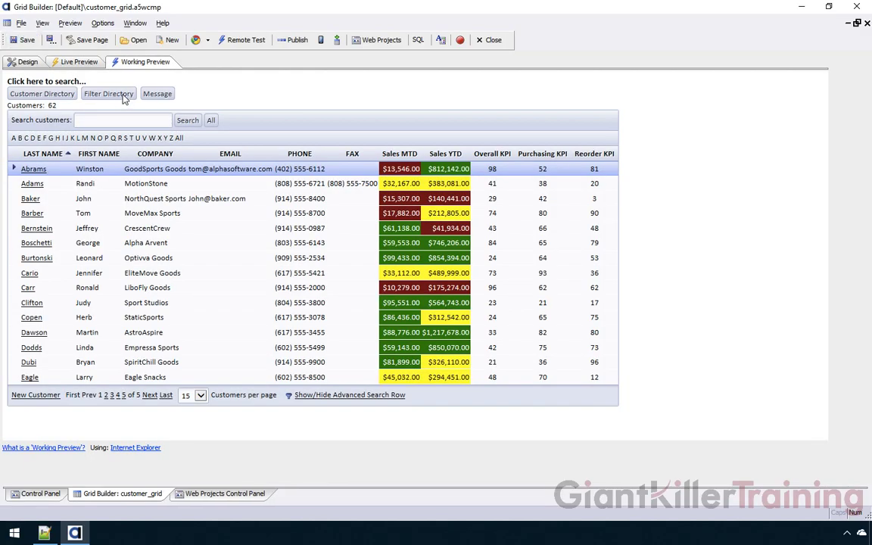
In the working preview, search customers for "ba", open the Filter Directory report, review its entries and close it.
type("ba")
key("Return")
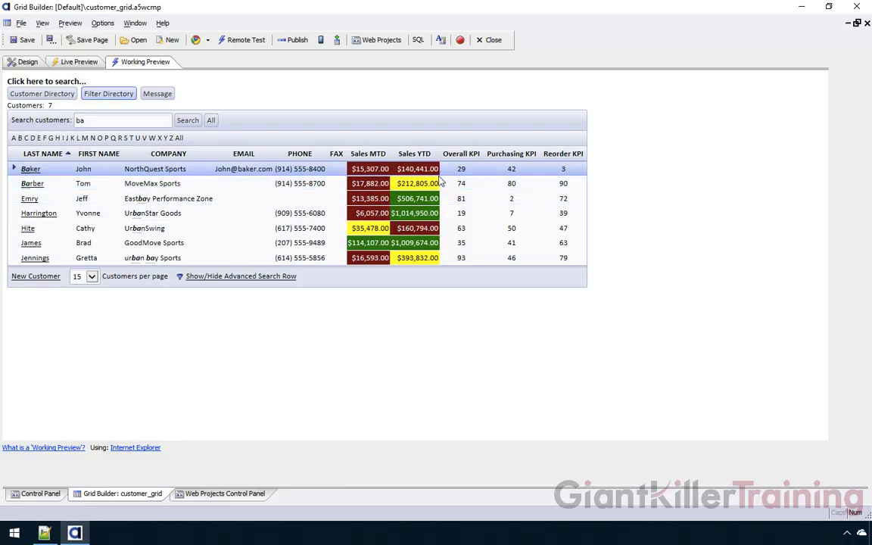
left_click(375, 172)
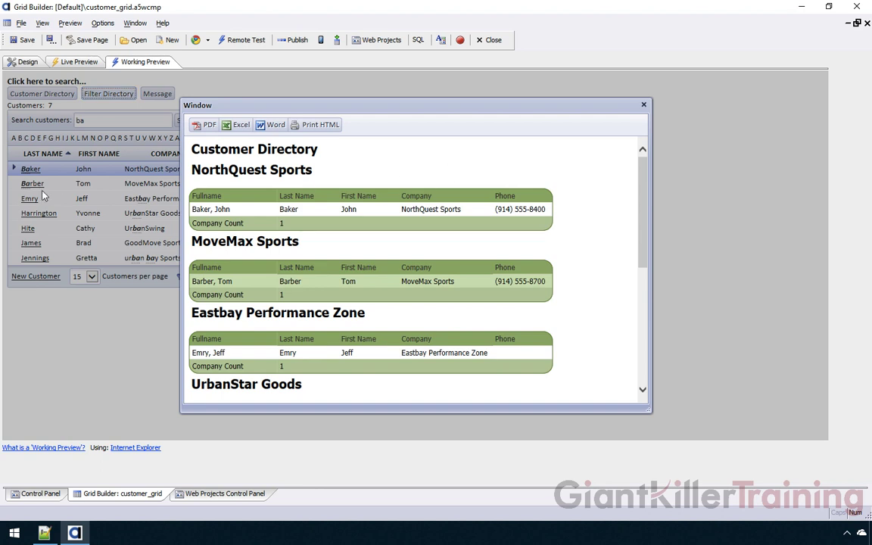
scroll(389, 166, "down", 8)
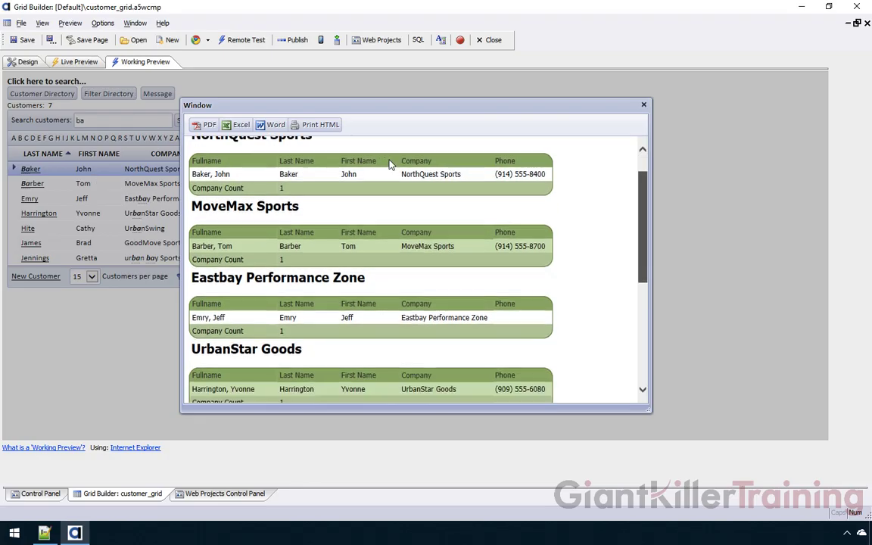
scroll(407, 160, "down", 2)
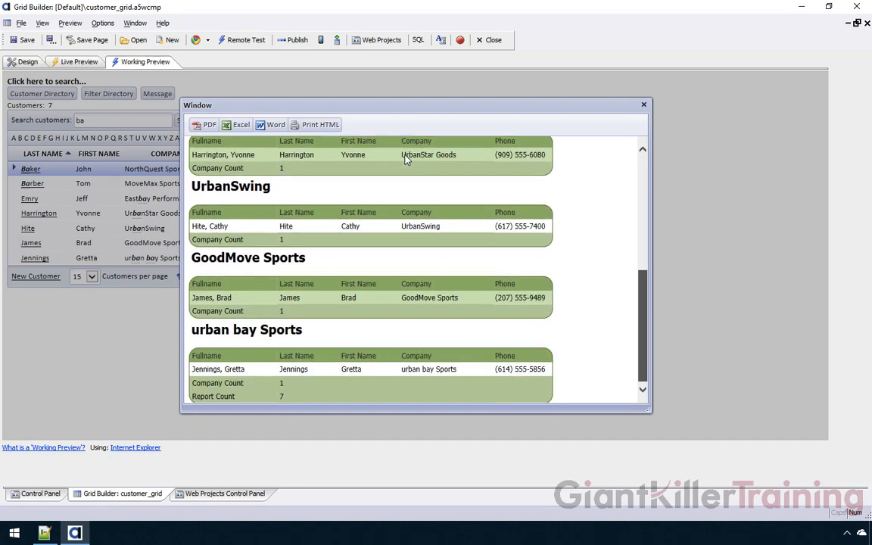
scroll(415, 157, "up", 10)
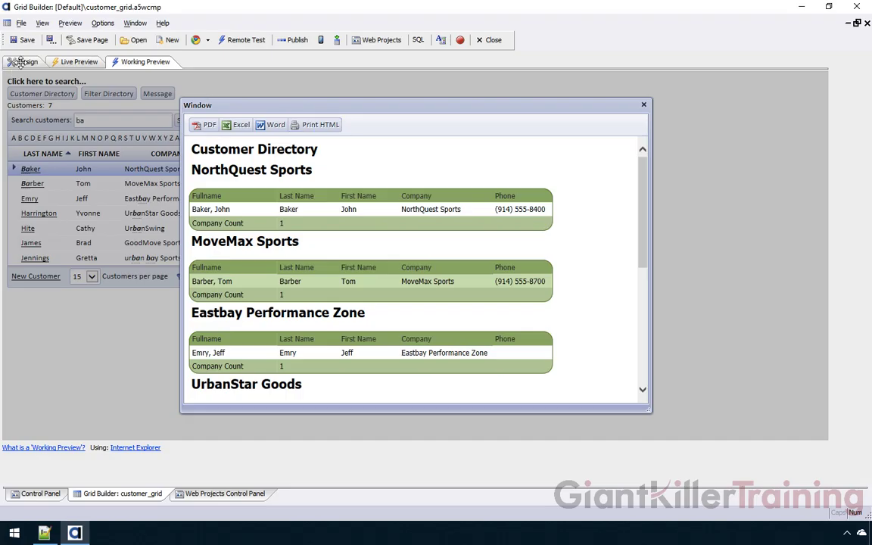
left_click(74, 265)
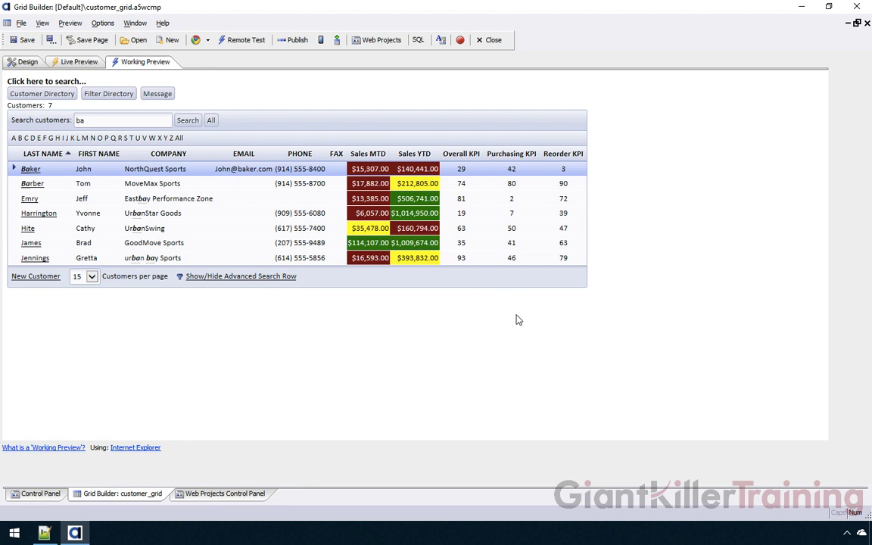
Return to the grid design and open the filter_directory action's Open Filtered Directory Report settings for editing.
left_click(26, 62)
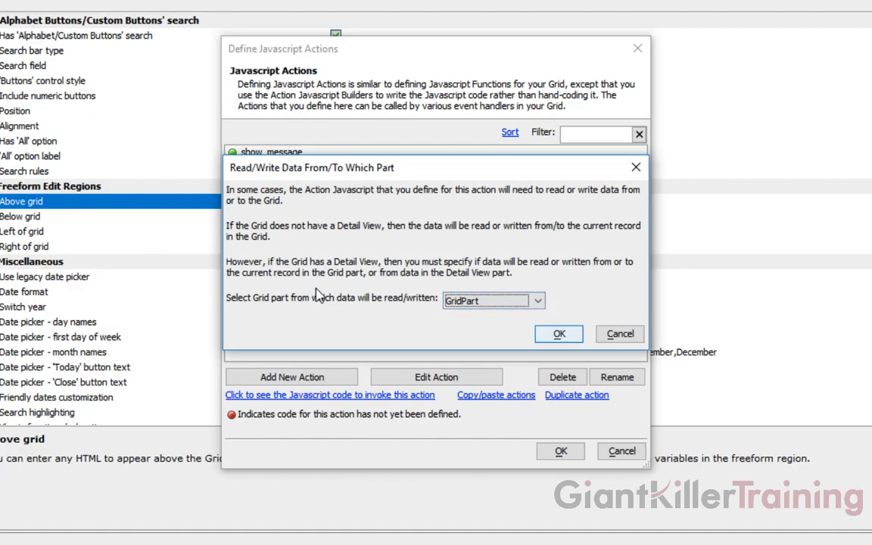
key("Return")
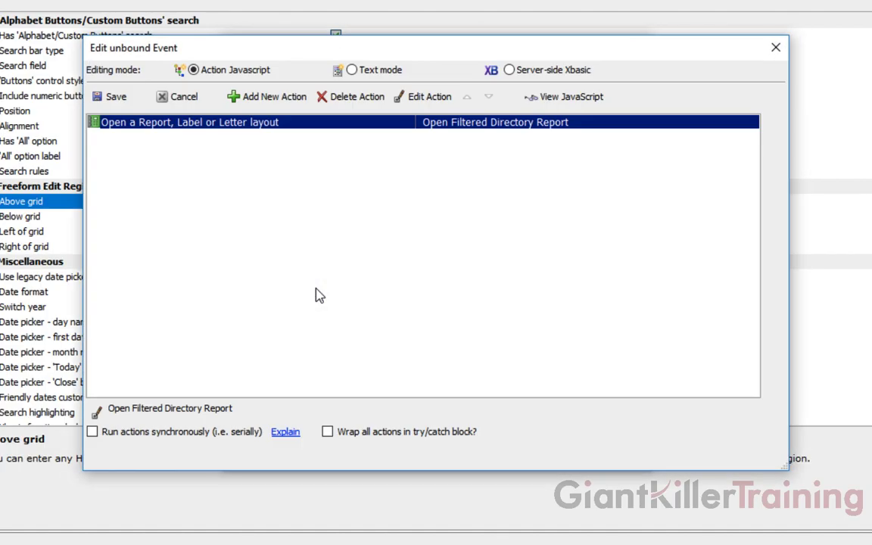
key("Return")
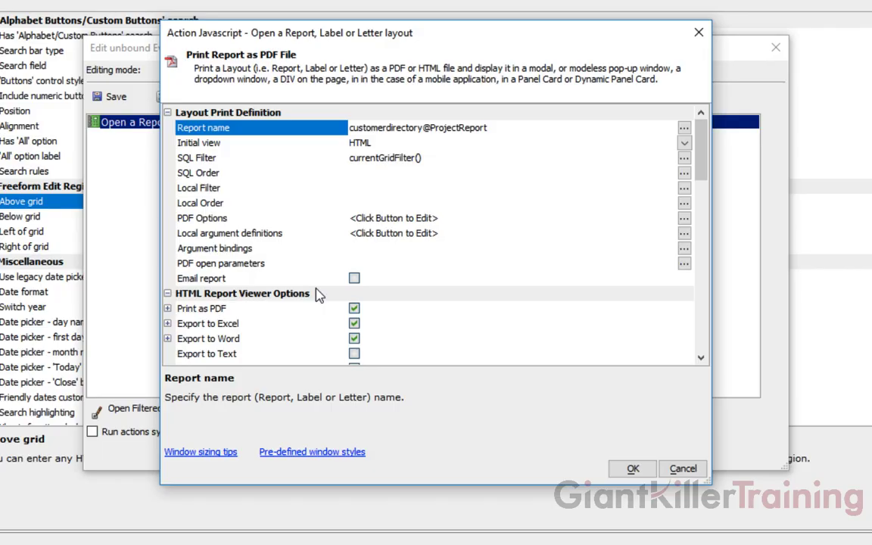
Set the report's window title to "Filtered Directory", confirm the report settings and save the action.
scroll(318, 295, "down", 6)
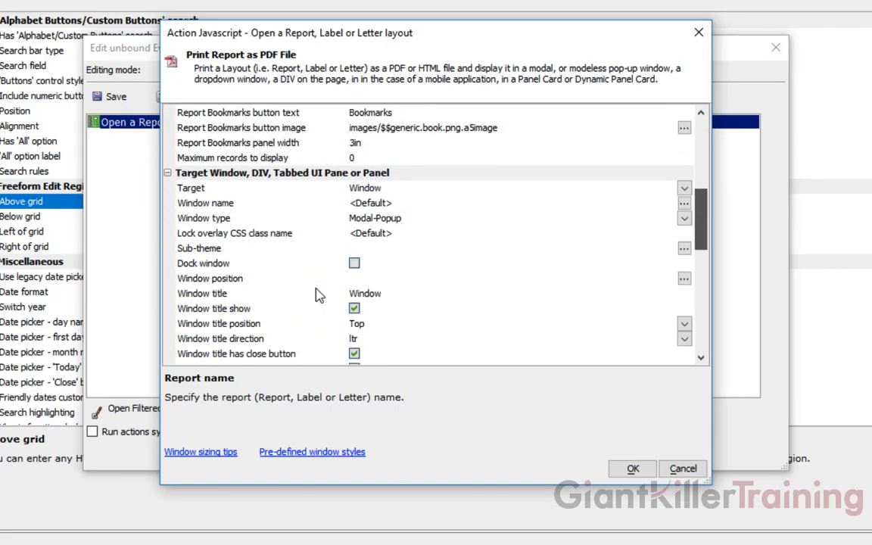
left_click(318, 296)
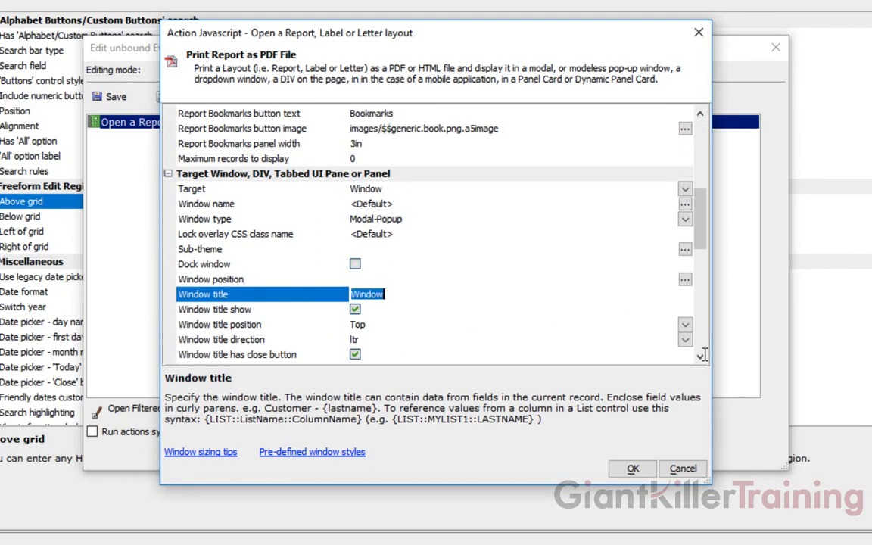
type("Fi")
key("BackSpace")
type("iltered dre")
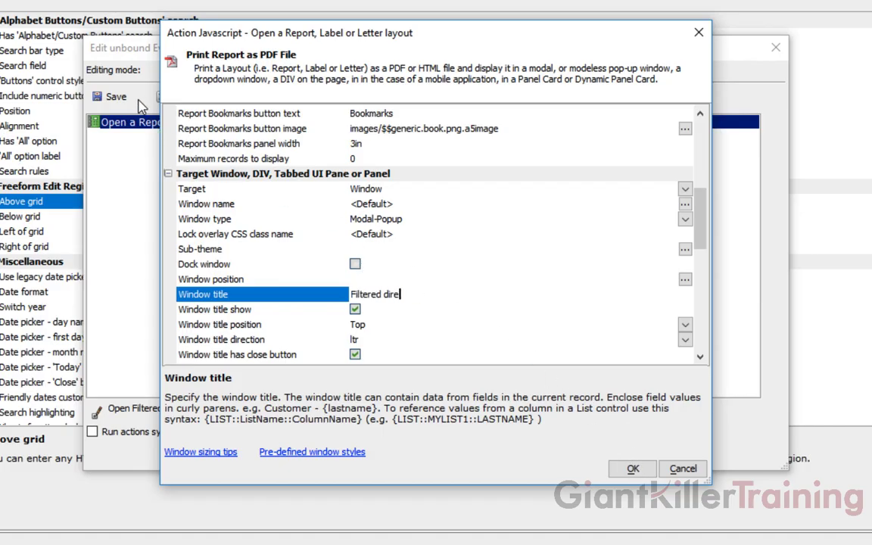
key("BackSpace")
key("BackSpace")
key("BackSpace")
type("Directory")
scroll(429, 234, "down", 3)
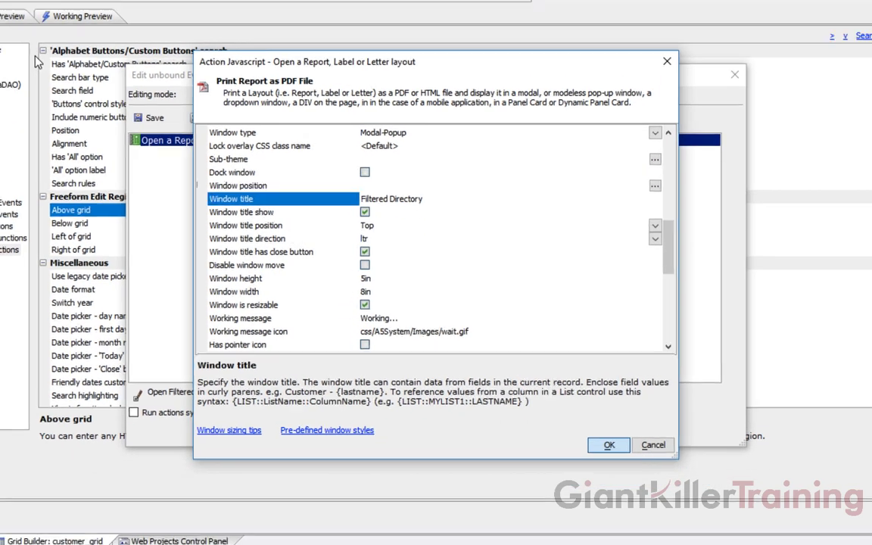
left_click(633, 469)
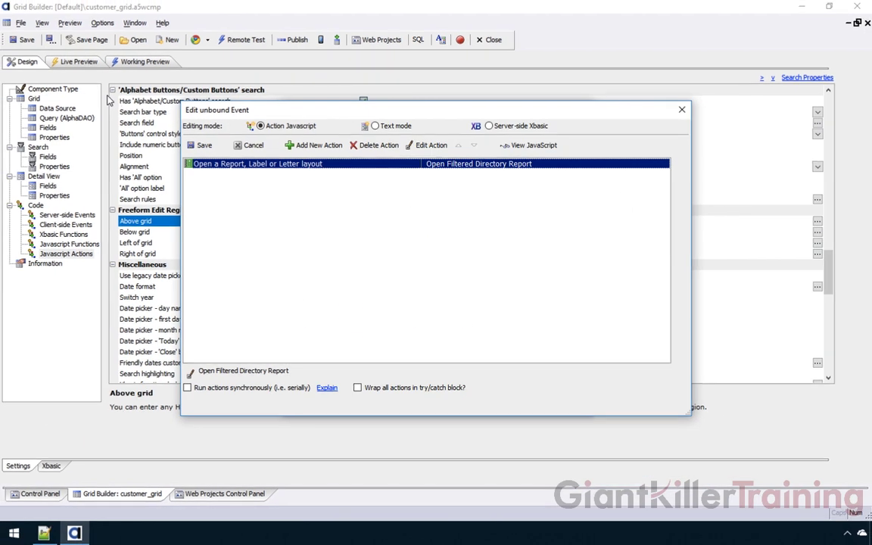
left_click(202, 145)
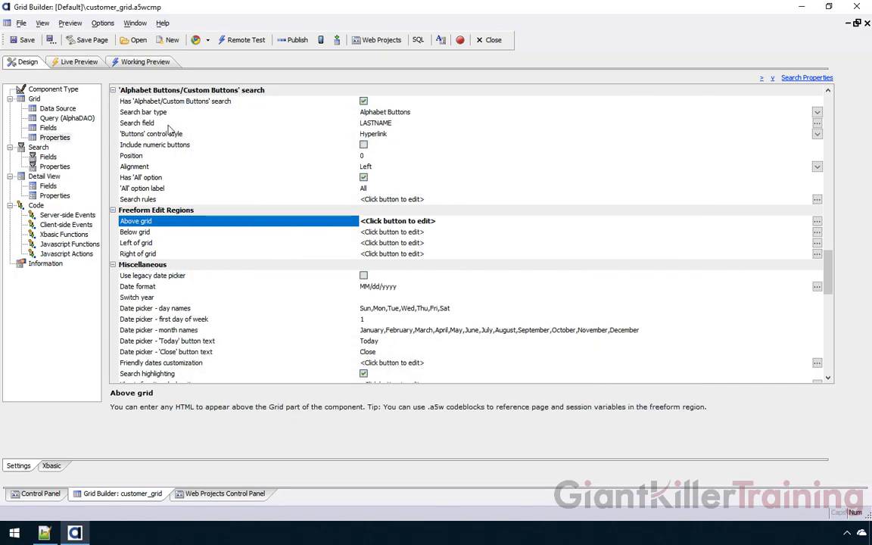
In the working preview, search customers for "ba", open the Filter Directory report to check its window title, and close it.
left_click(140, 61)
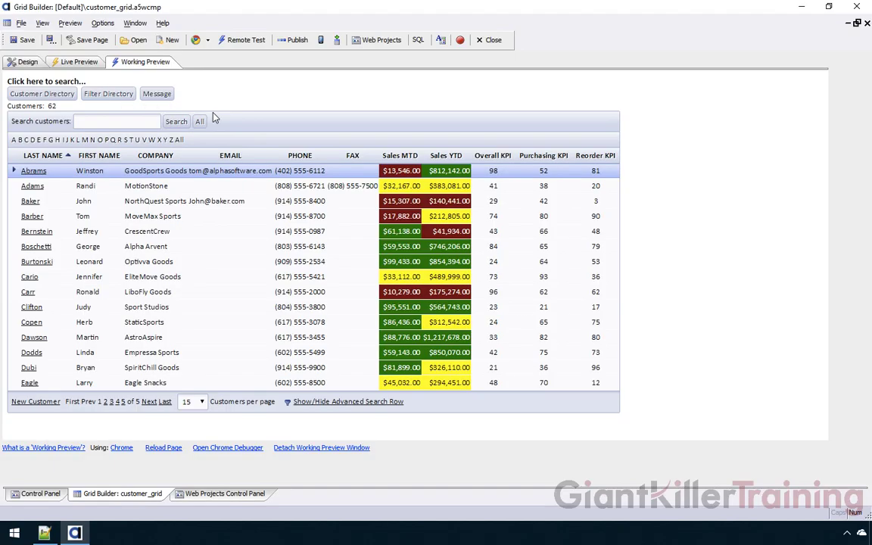
type("ba")
key("Tab")
key("Return")
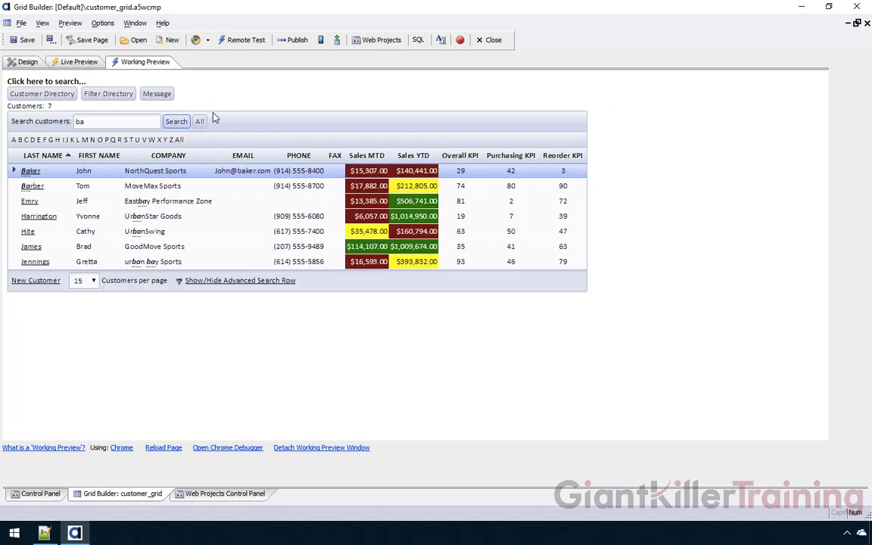
key("Return")
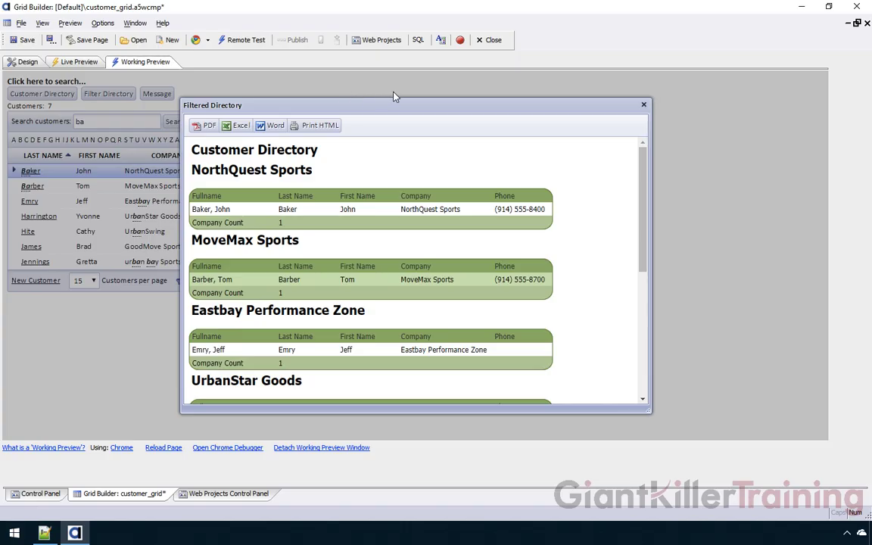
left_click(645, 106)
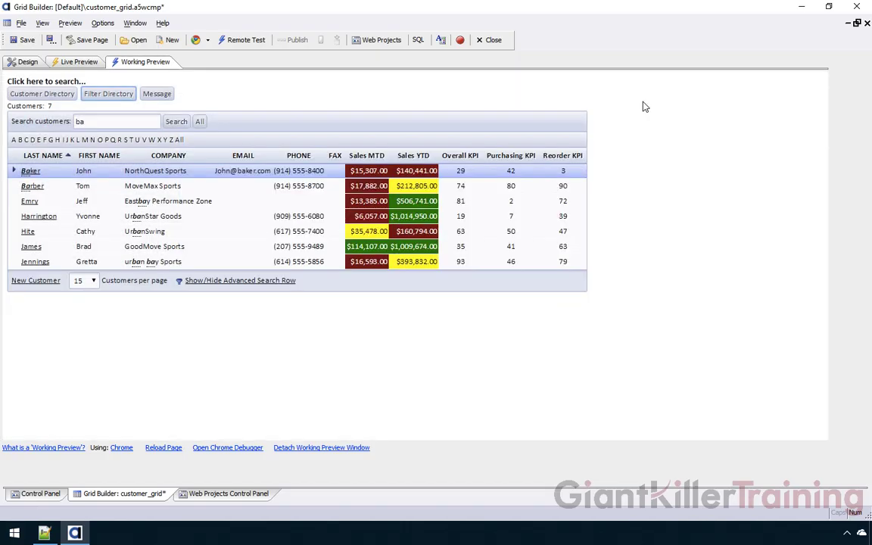
Find the "Has checkbox select column" property by searching the grid properties for "chec", and enable it.
left_click(29, 64)
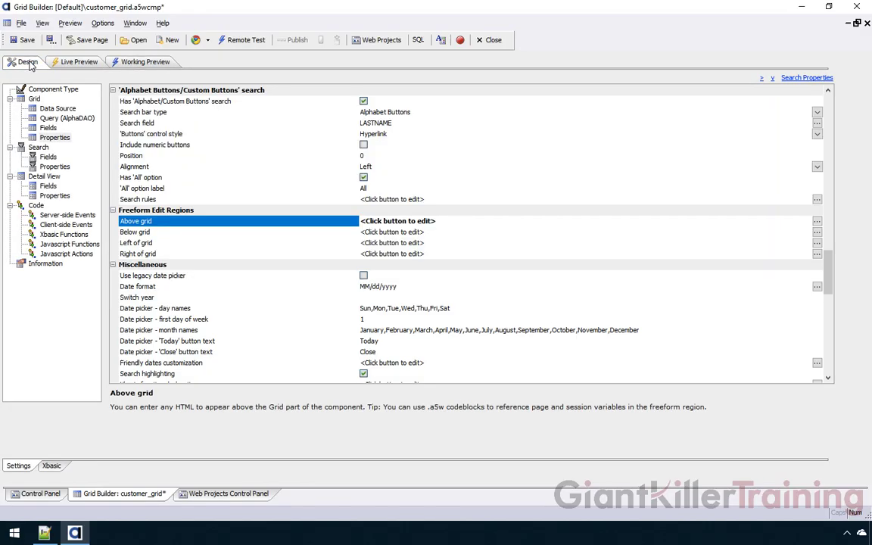
left_click(53, 138)
left_click(807, 78)
type("chec")
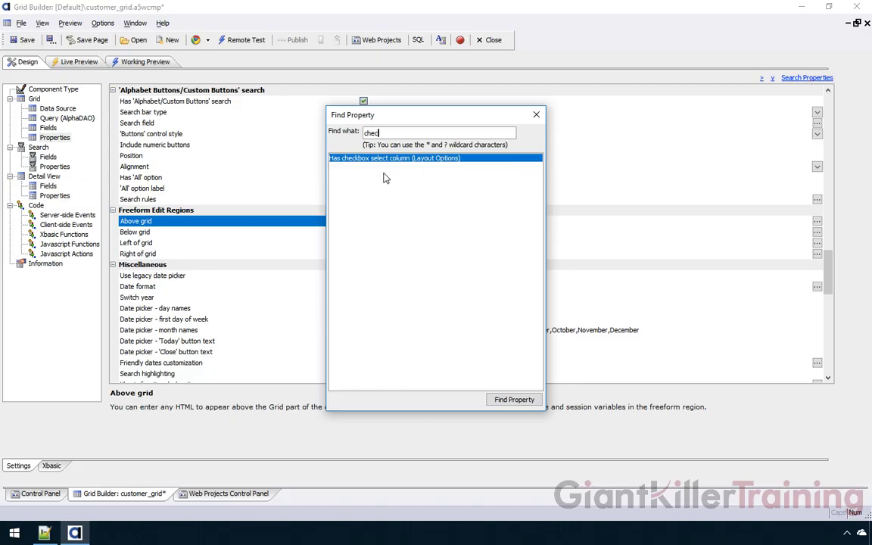
left_click(512, 402)
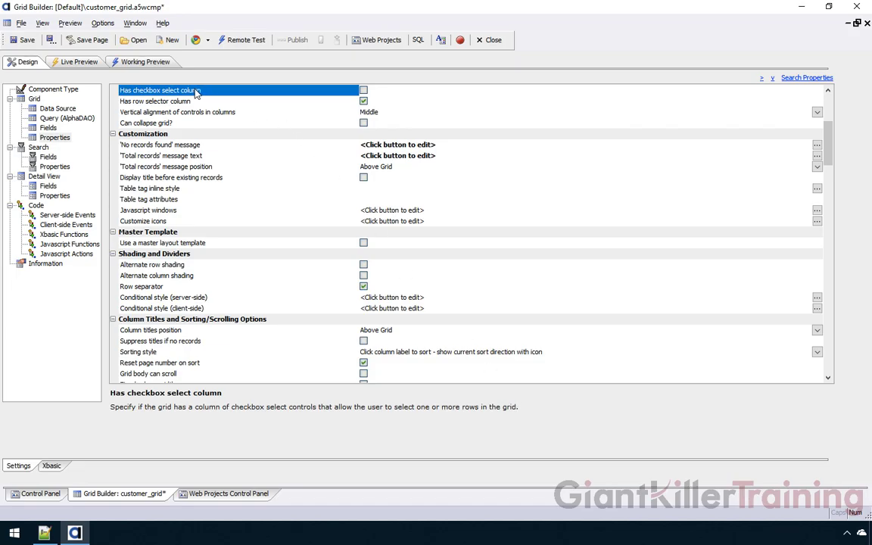
left_click(364, 91)
In the working preview, check the CrescentCrew, Optivva Goods and EliteMove Goods rows, and clear all the row checks at once.
left_click(144, 62)
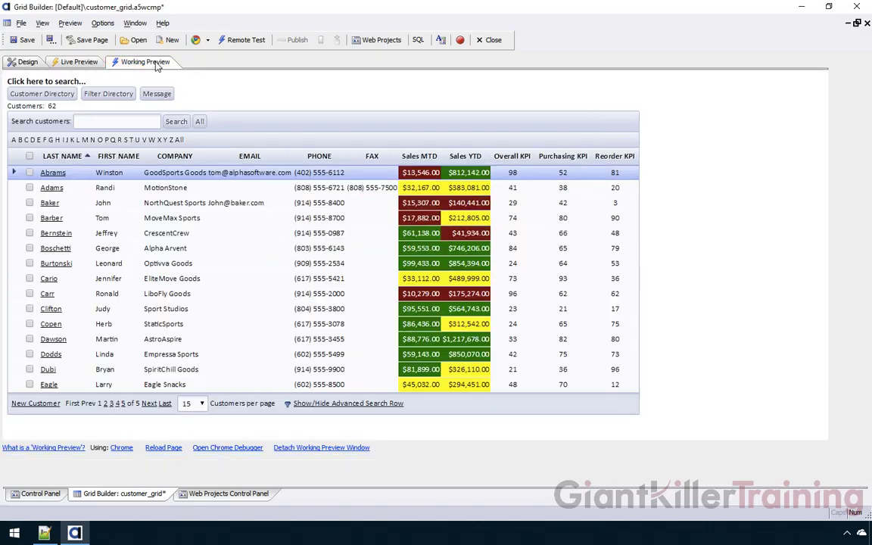
left_click(29, 233)
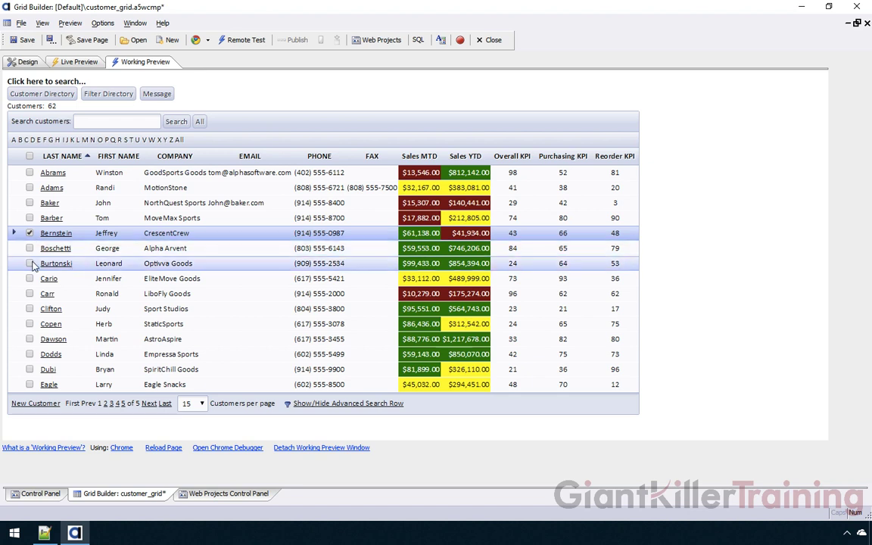
left_click(30, 264)
left_click(30, 279)
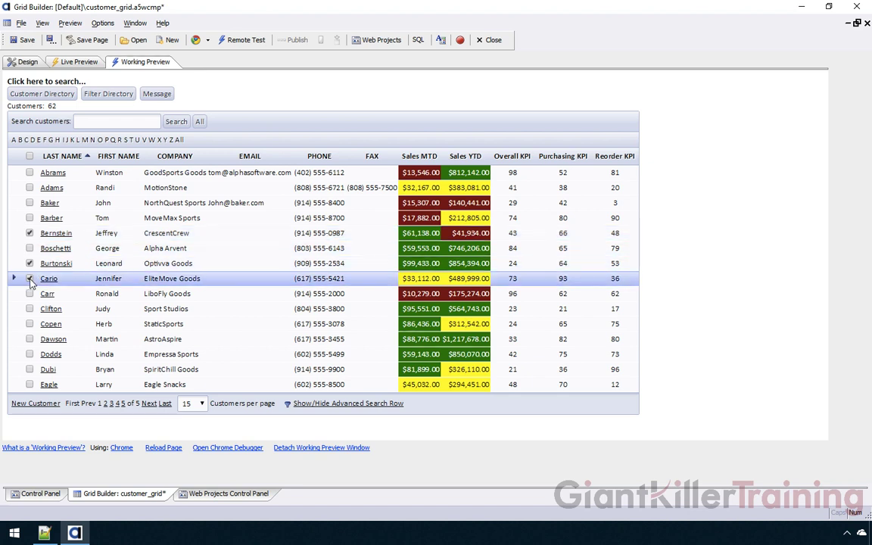
left_click(29, 156)
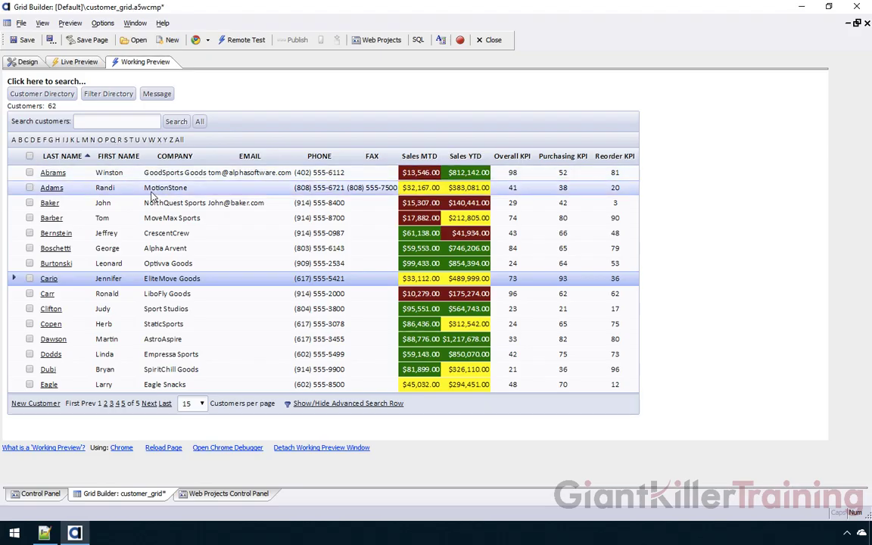
Check the MoveMax Sports, Alpha Arvent and EliteMove Goods rows in the previewed grid.
left_click(29, 218)
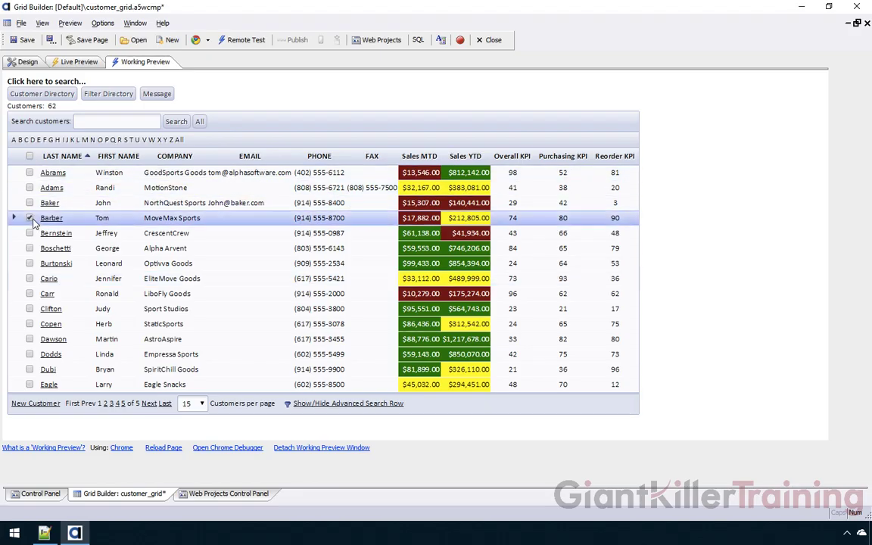
left_click(29, 249)
left_click(29, 279)
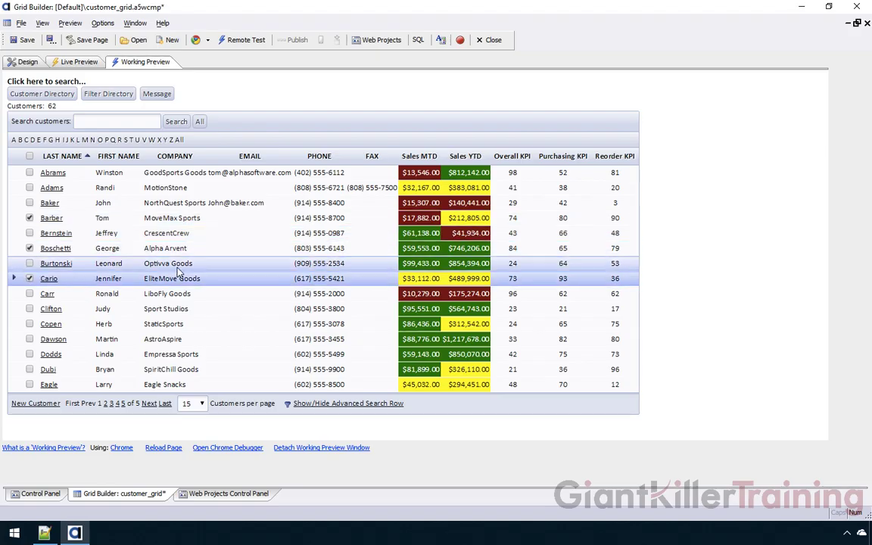
Expand the checkbox select column property in the grid design and set its Checkbox select type to MultiplePages.
left_click(28, 62)
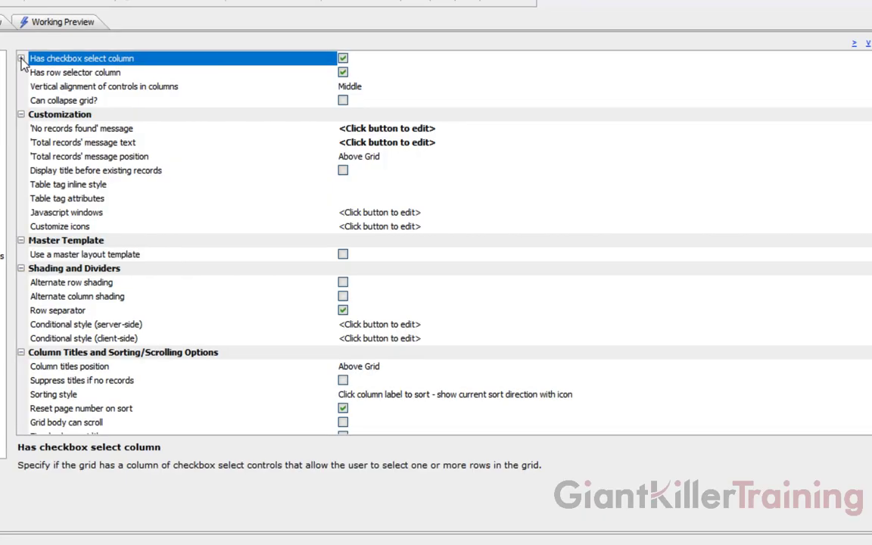
left_click(21, 58)
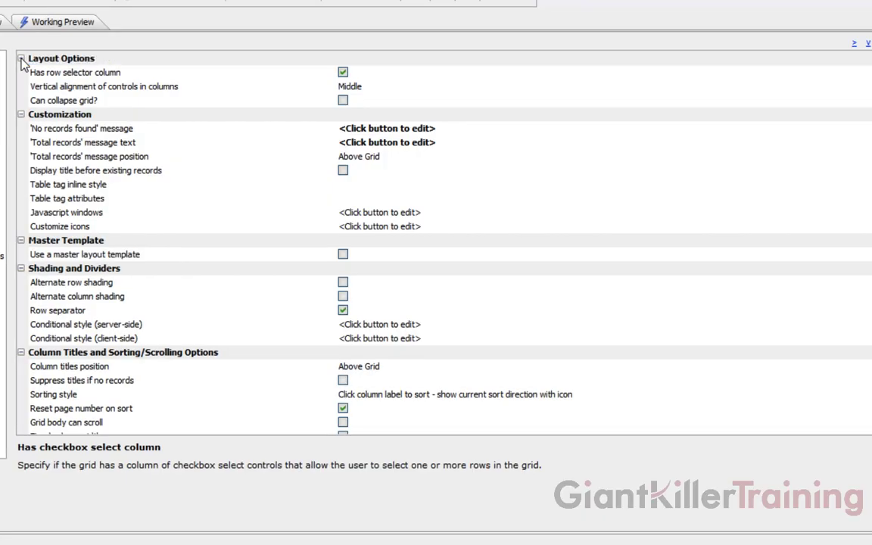
left_click(102, 74)
left_click(119, 86)
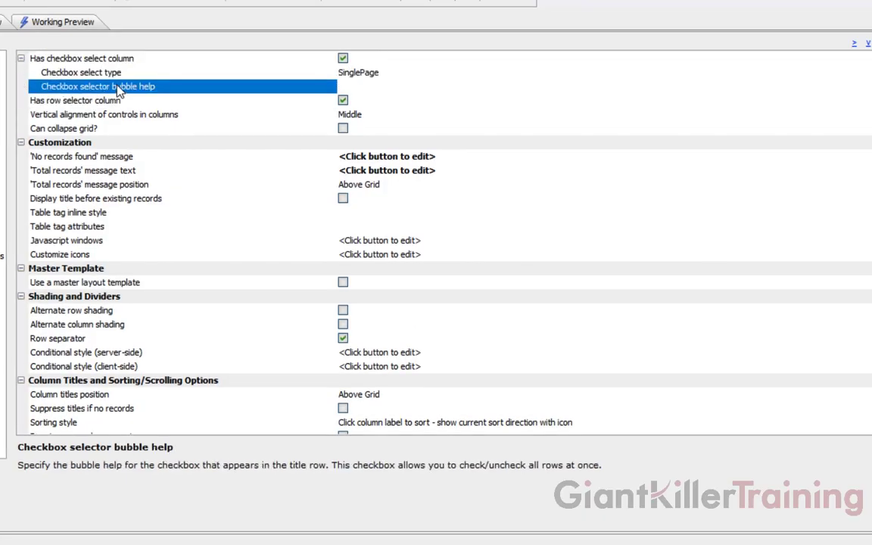
left_click(110, 73)
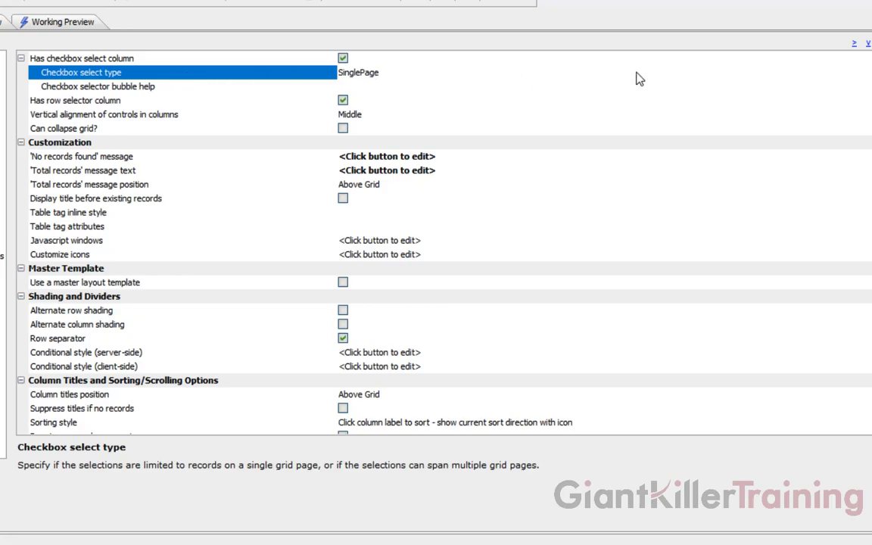
left_click(610, 73)
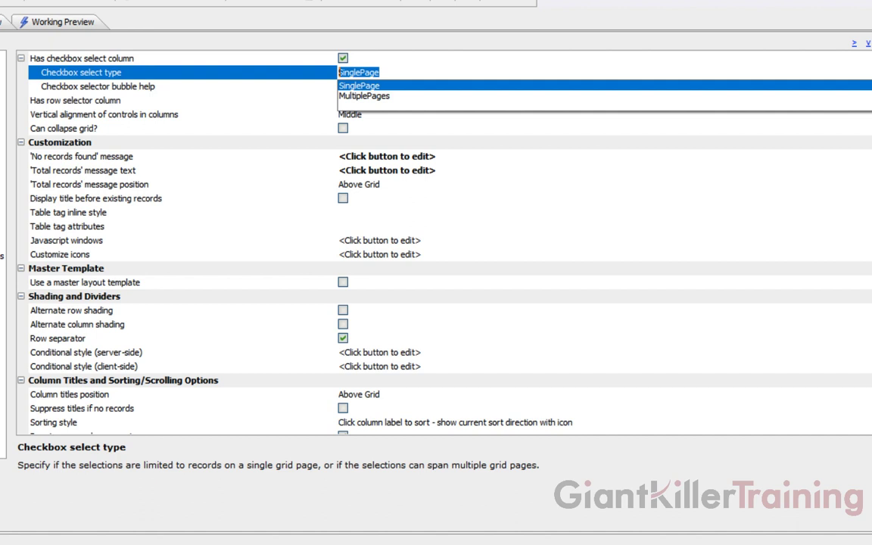
left_click(564, 102)
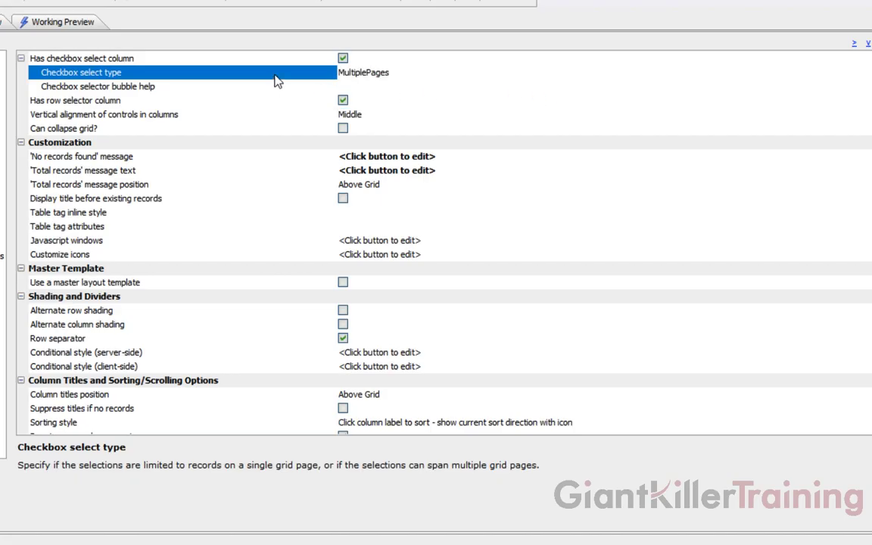
left_click(189, 55)
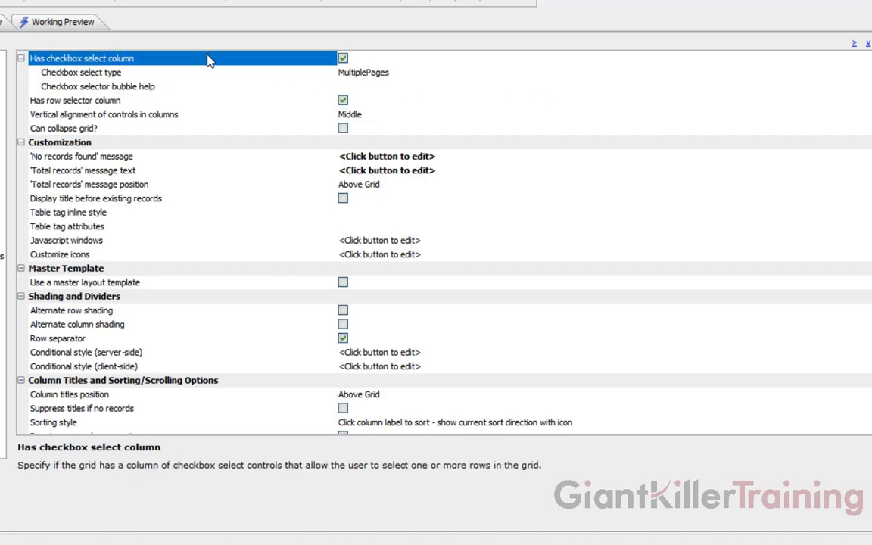
scroll(251, 101, "up", 1)
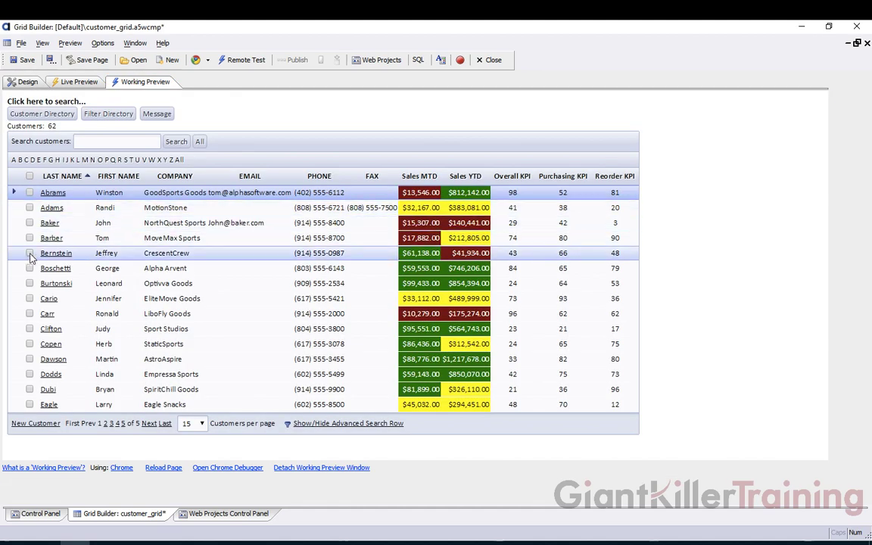
Test multi-page selection by checking CrescentCrew and Alpha Arvent on page 1, MoveStone and UrbanStar Goods on page 2, revisiting page 1, and returning to the design.
left_click(29, 253)
left_click(30, 268)
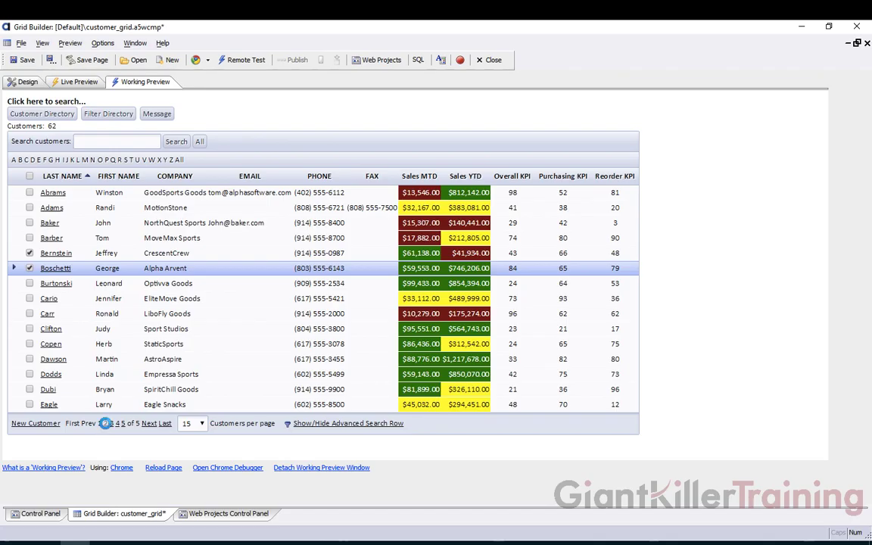
left_click(105, 424)
left_click(29, 268)
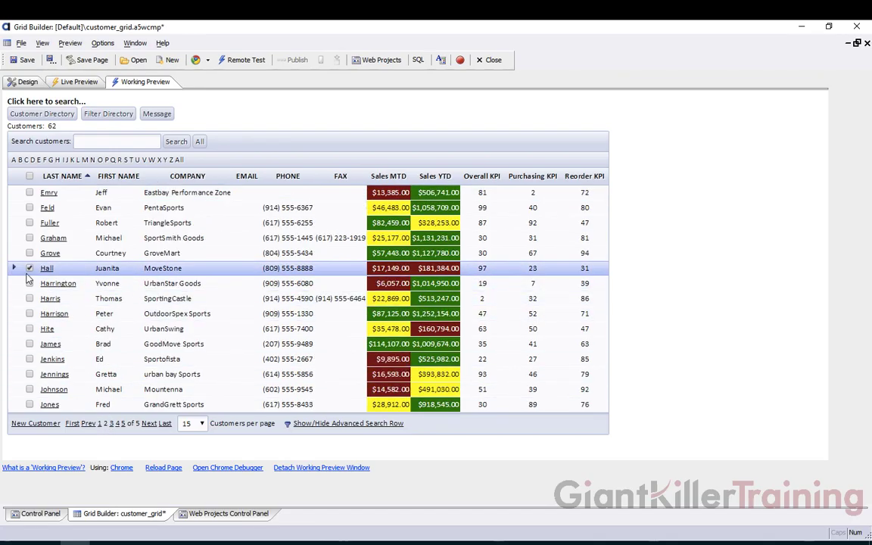
left_click(30, 283)
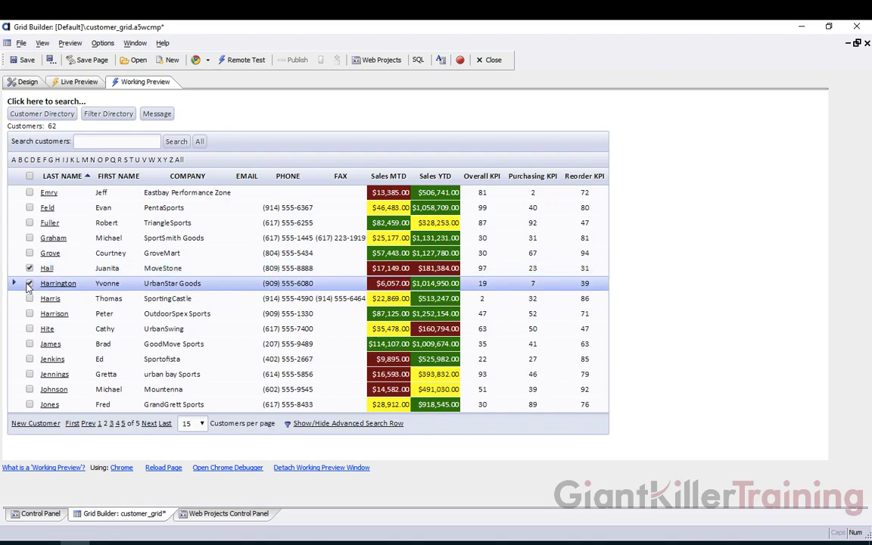
left_click(100, 424)
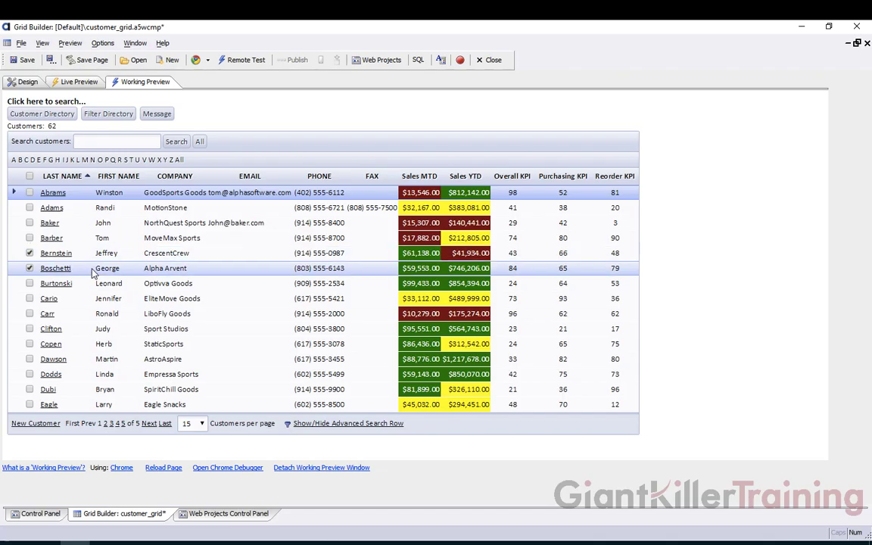
left_click(25, 83)
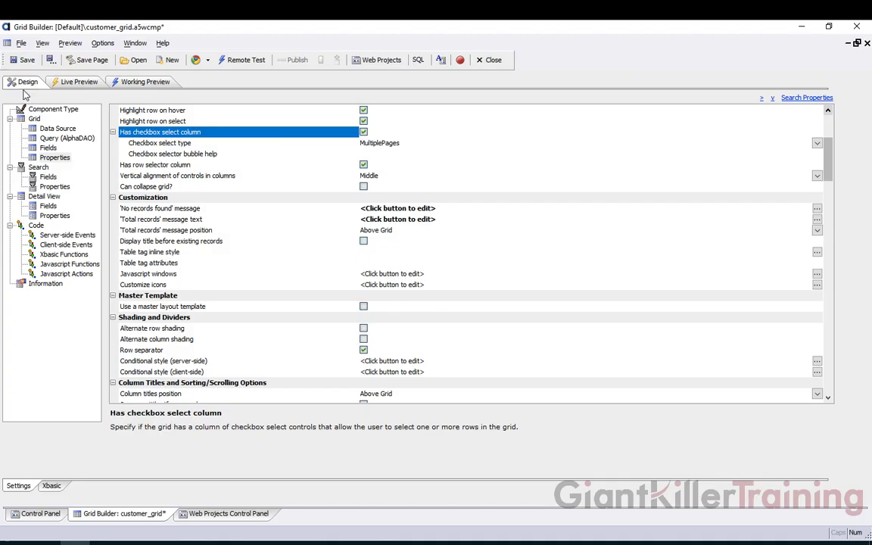
Add a new JavaScript action named filter_checked_rows to the customer grid.
left_click(71, 275)
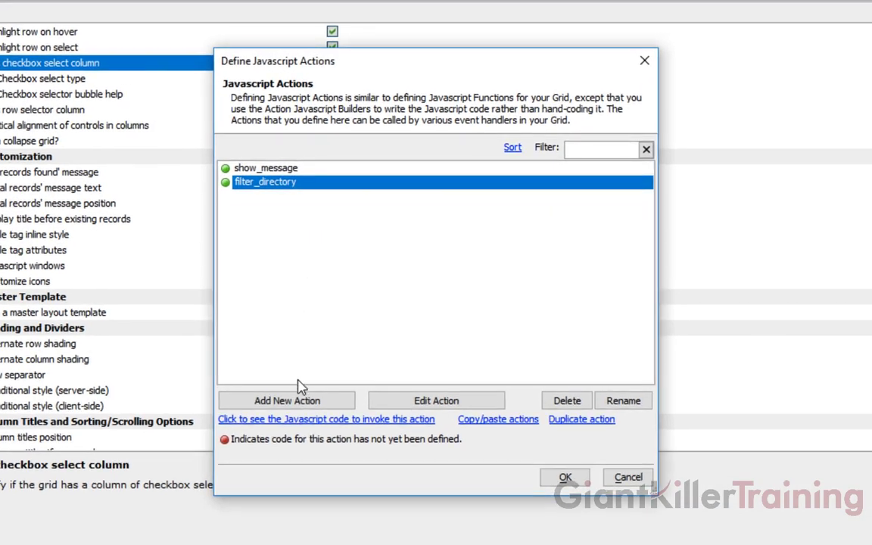
left_click(313, 402)
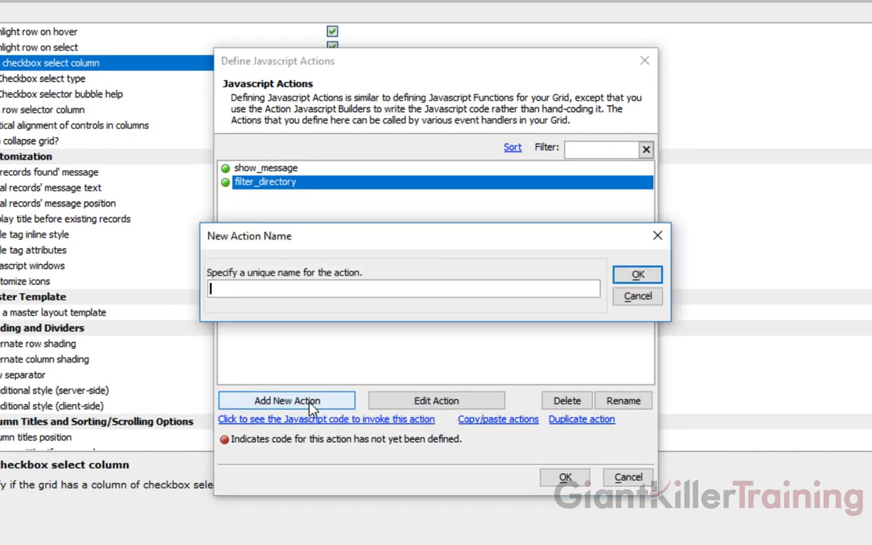
type("filter_checked_rows")
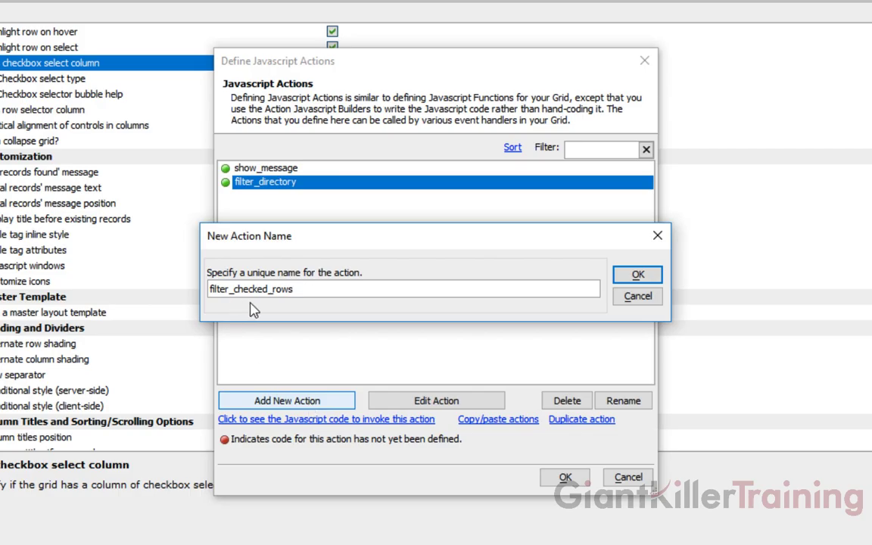
left_click(637, 276)
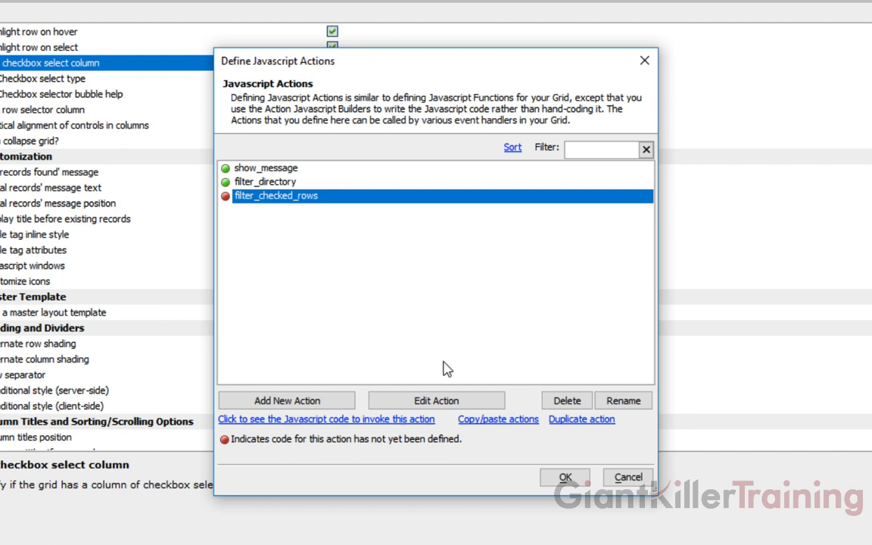
Define filter_checked_rows for GridPart in text mode and insert the grid object's filterCheckedRows method, found by filtering the methods for "check".
left_click(447, 402)
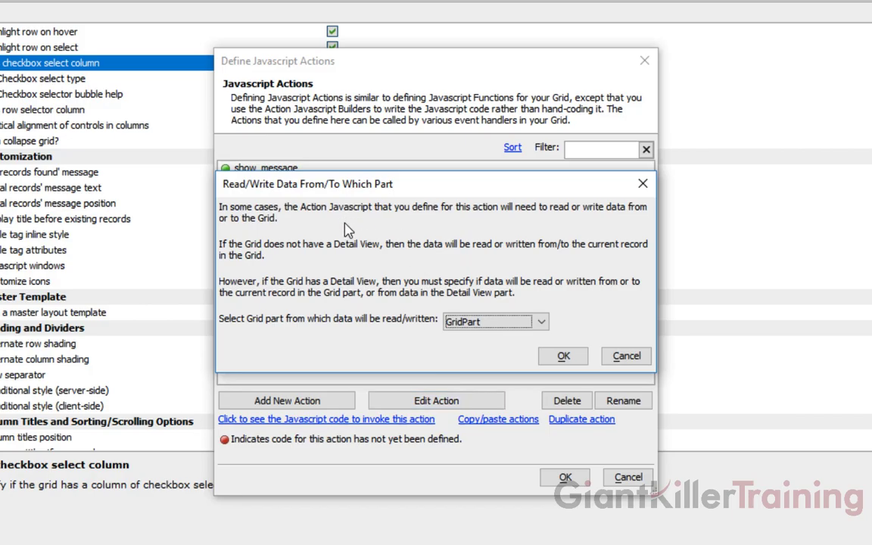
left_click(561, 358)
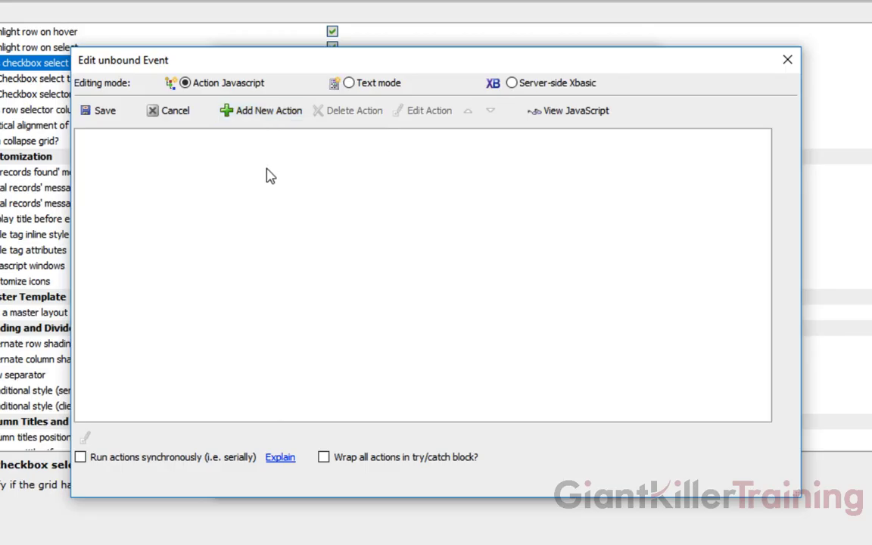
left_click(350, 84)
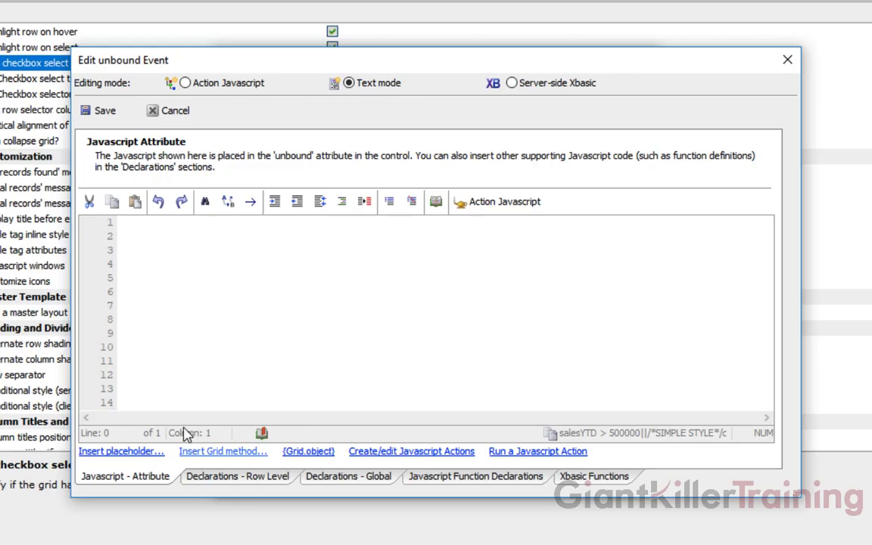
left_click(232, 453)
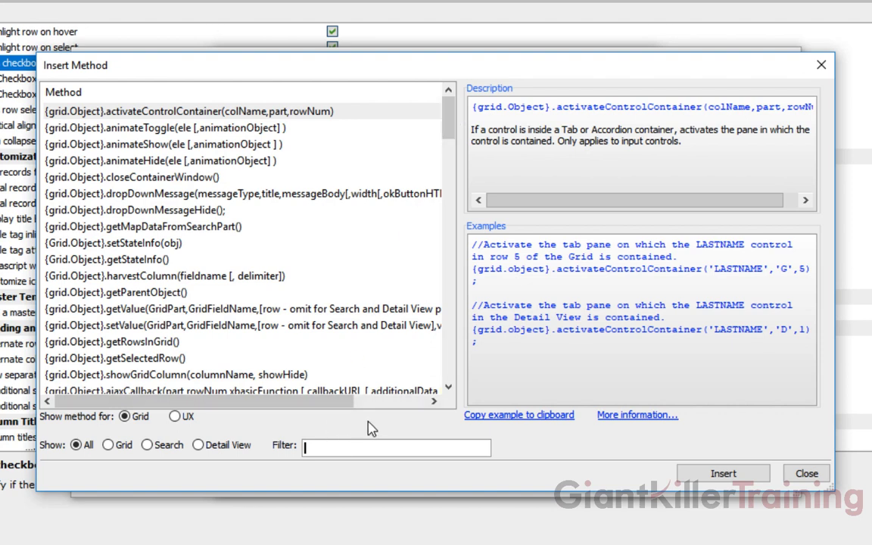
type("heck")
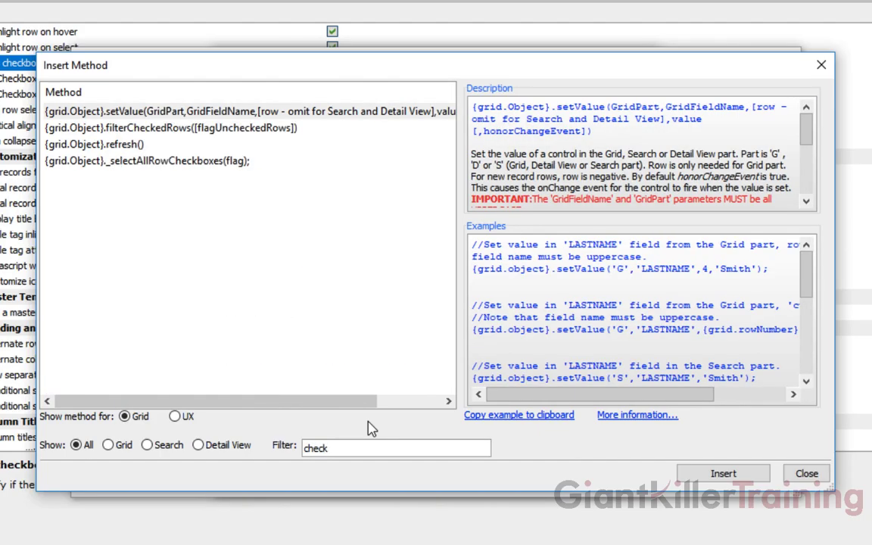
left_click(180, 129)
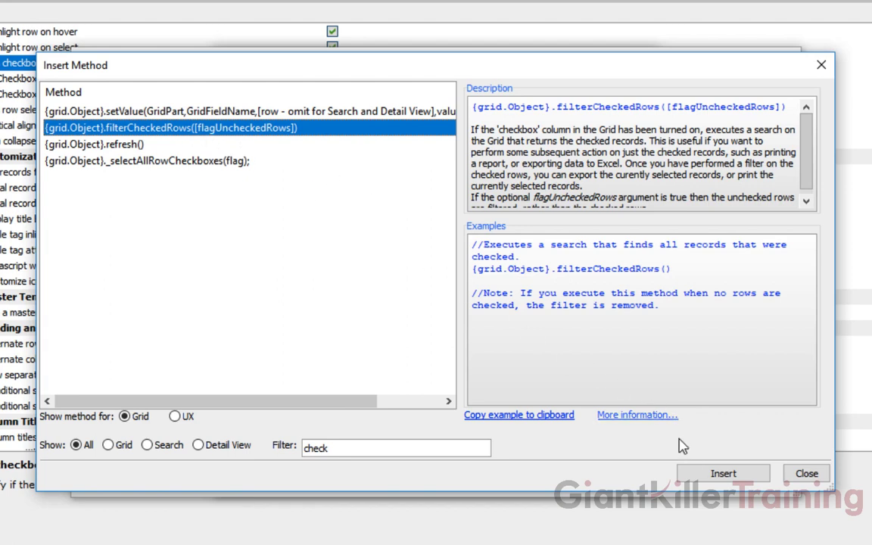
left_click(689, 474)
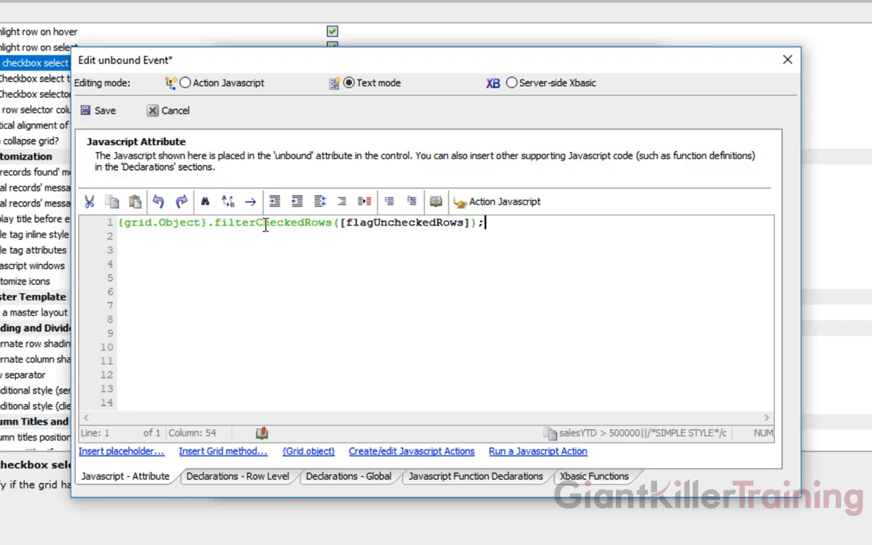
Remove the [flagUncheckedRows] argument from the filterCheckedRows call, then save the action code and accept the JavaScript actions list.
left_click_drag(340, 225, 470, 221)
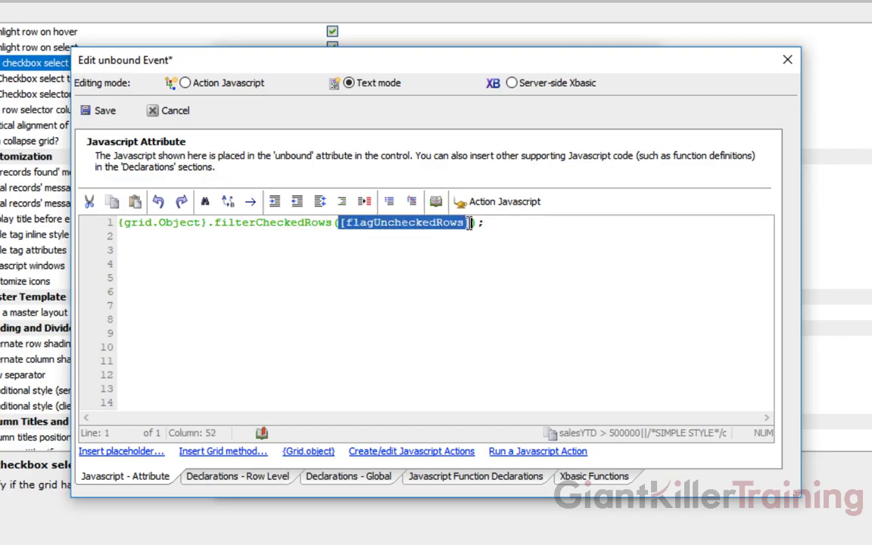
key("Delete")
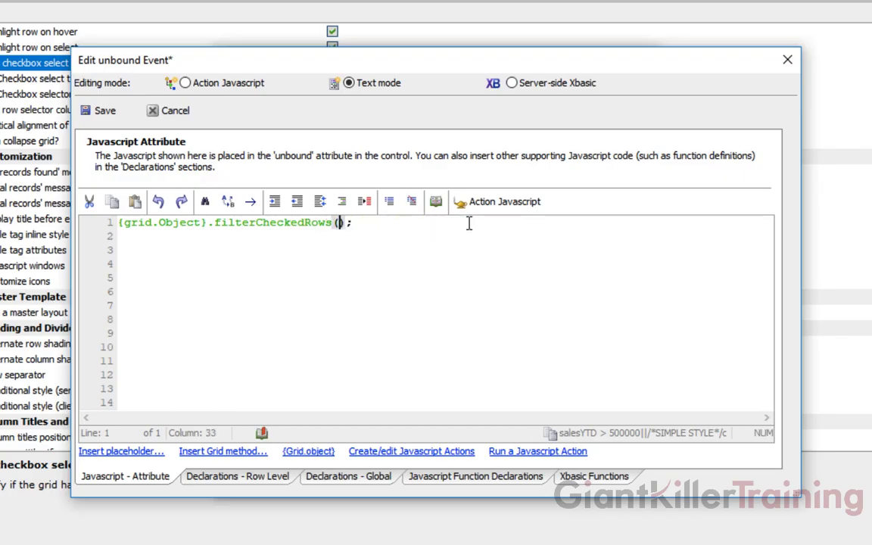
left_click(405, 223)
left_click(106, 111)
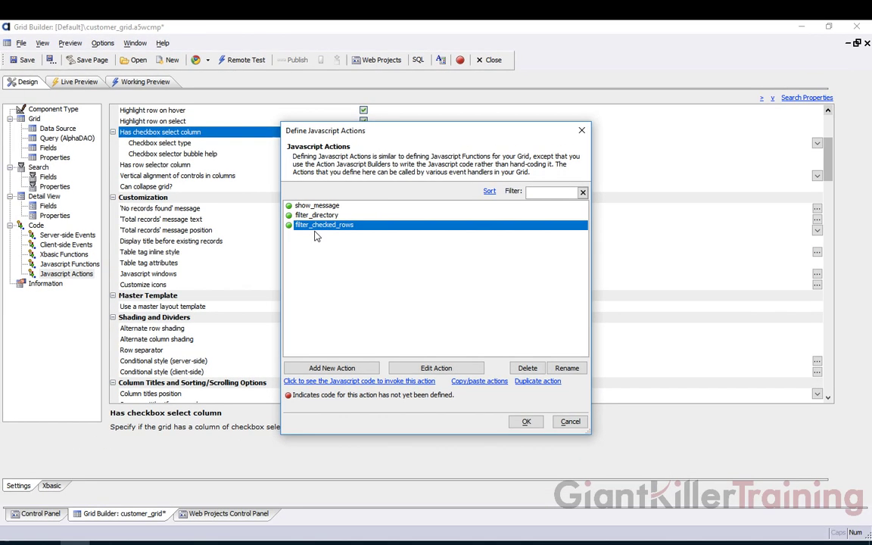
left_click(526, 421)
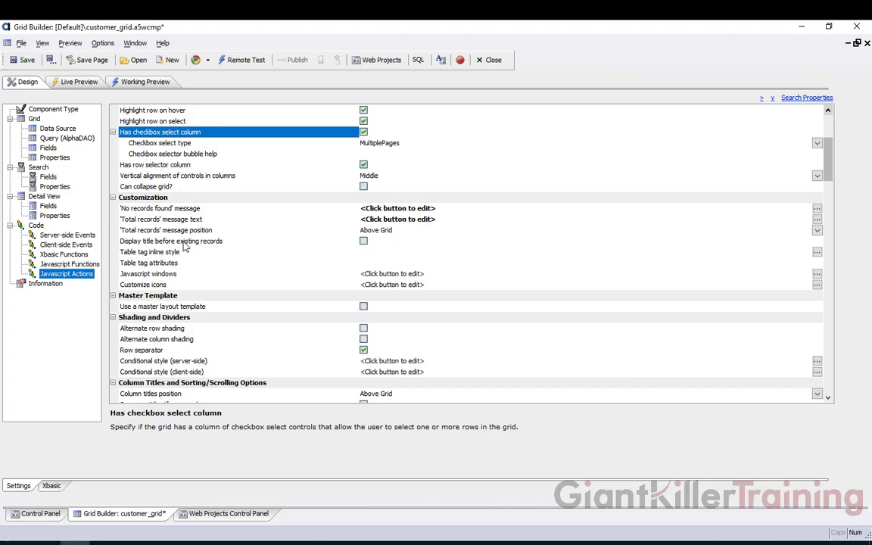
Start a new action button in the grid properties and name it FilterCheckedRows, keeping the Button style.
left_click(56, 158)
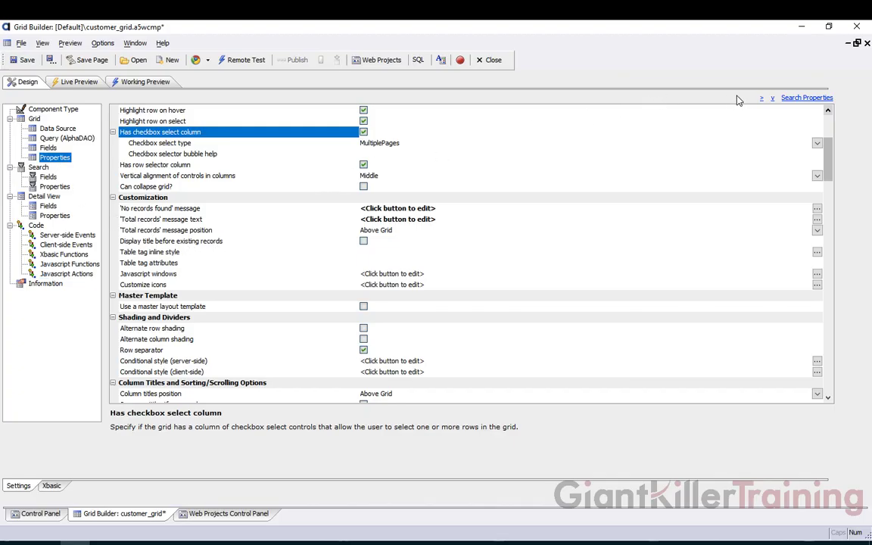
left_click_drag(830, 165, 832, 197)
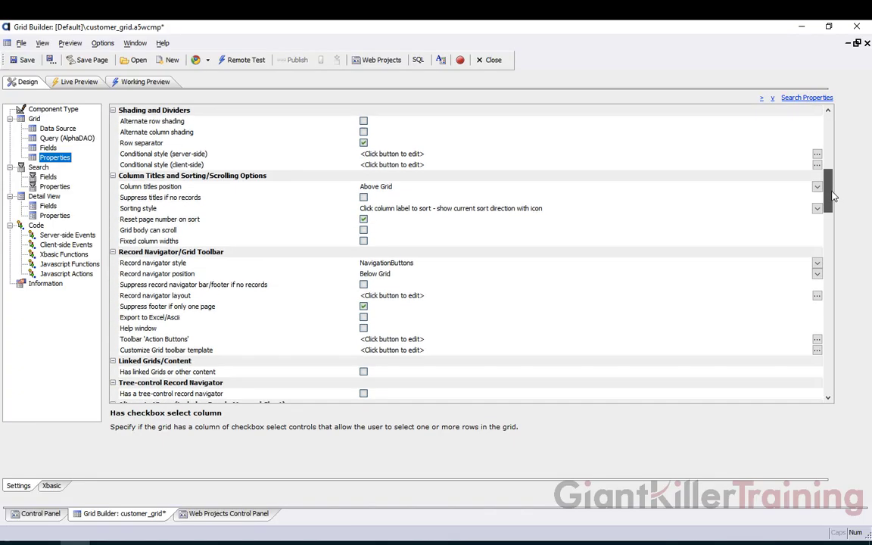
scroll(829, 198, "down", 7)
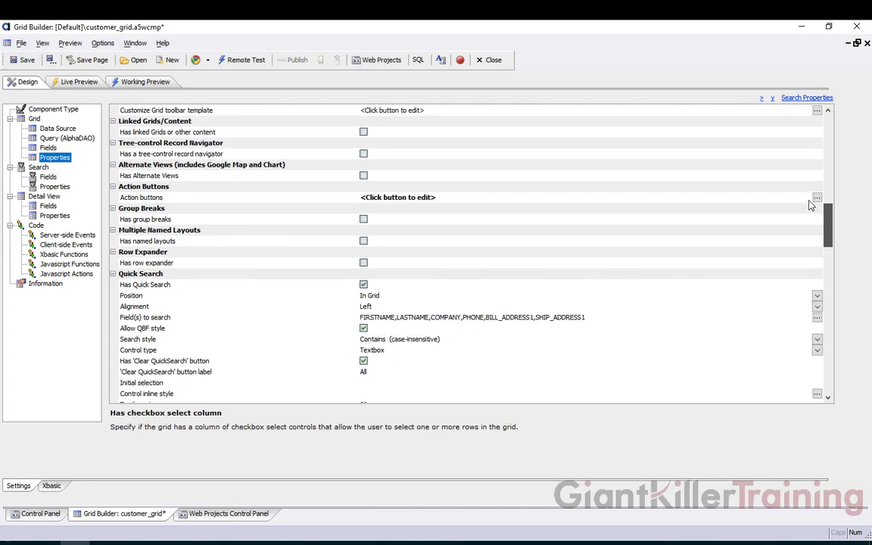
double_click(245, 198)
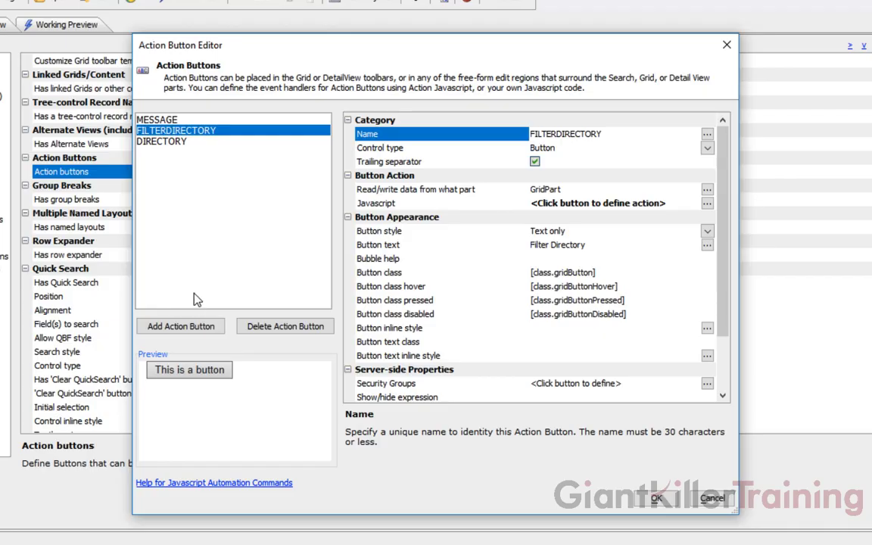
left_click(199, 335)
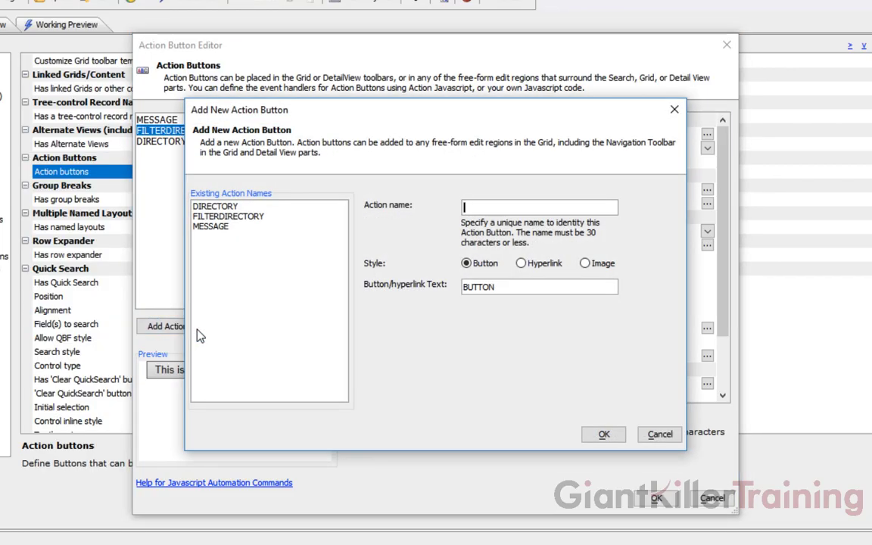
type("FilterCheck")
key("BackSpace")
key("BackSpace")
key("BackSpace")
key("BackSpace")
type("HeckedRows")
key("Tab")
key("Tab")
key("Tab")
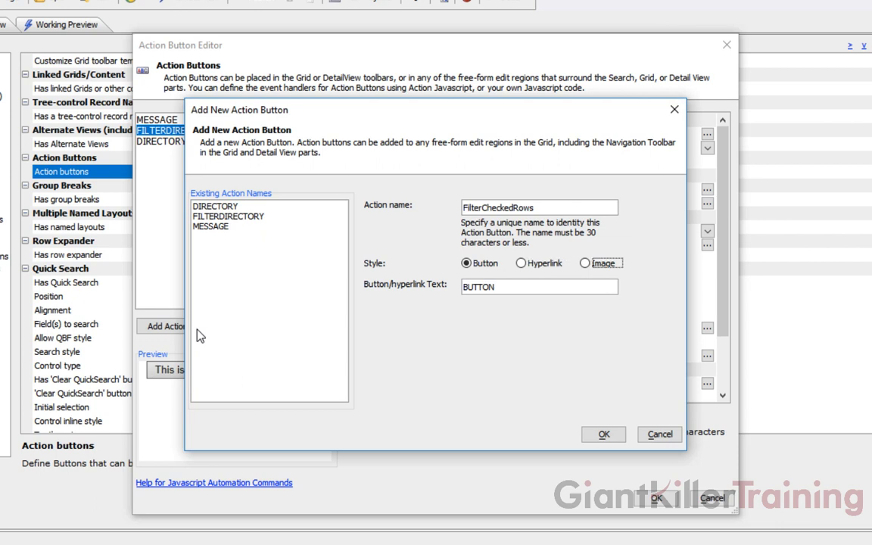
Set the new action button's text to "Filter Checked Rows" and create the button.
key("Tab")
type("Filter CHeck")
key("BackSpace")
key("BackSpace")
type("hecked ")
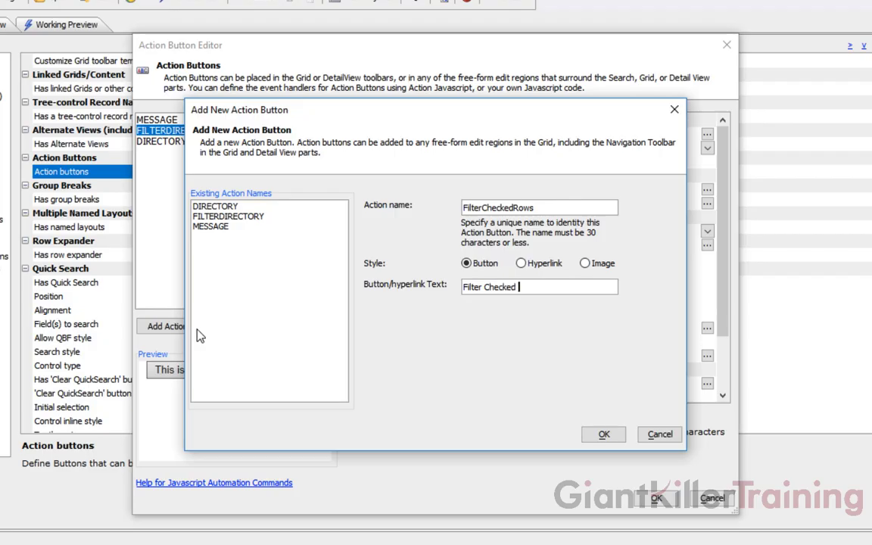
type("Rows")
left_click(602, 435)
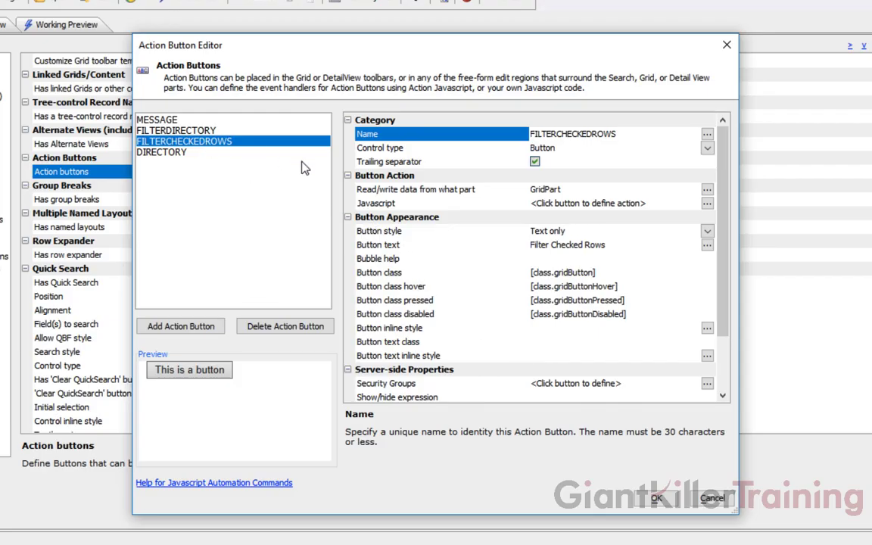
Give the FILTERCHECKEDROWS button's JavaScript a Run Action that runs filter_checked_rows.
left_click(405, 204)
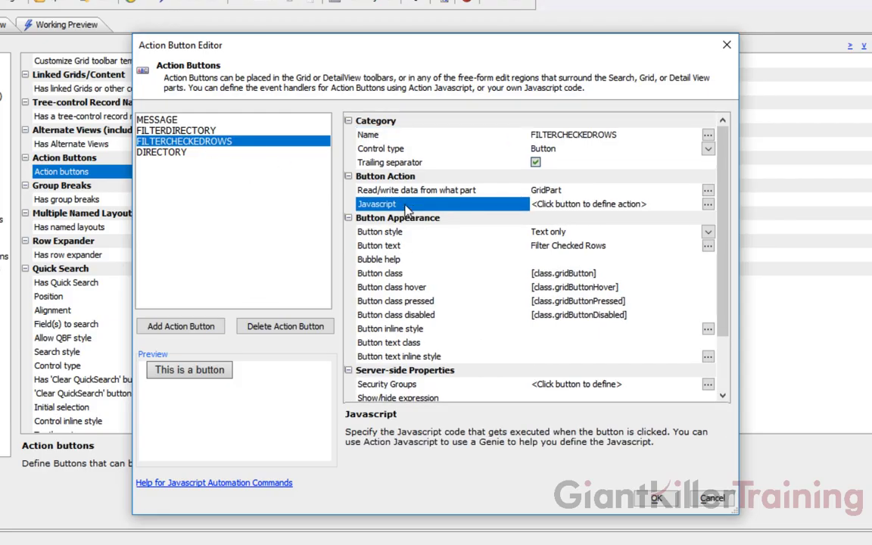
left_click(708, 204)
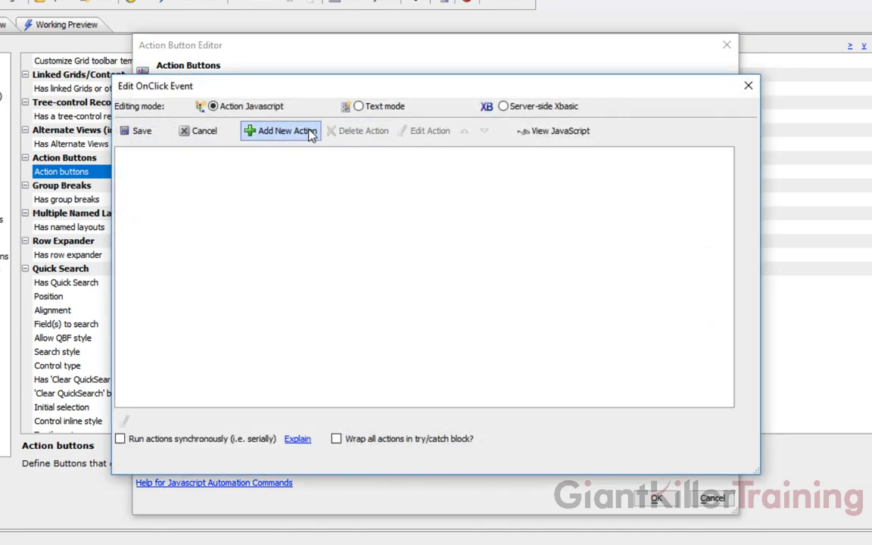
left_click(307, 134)
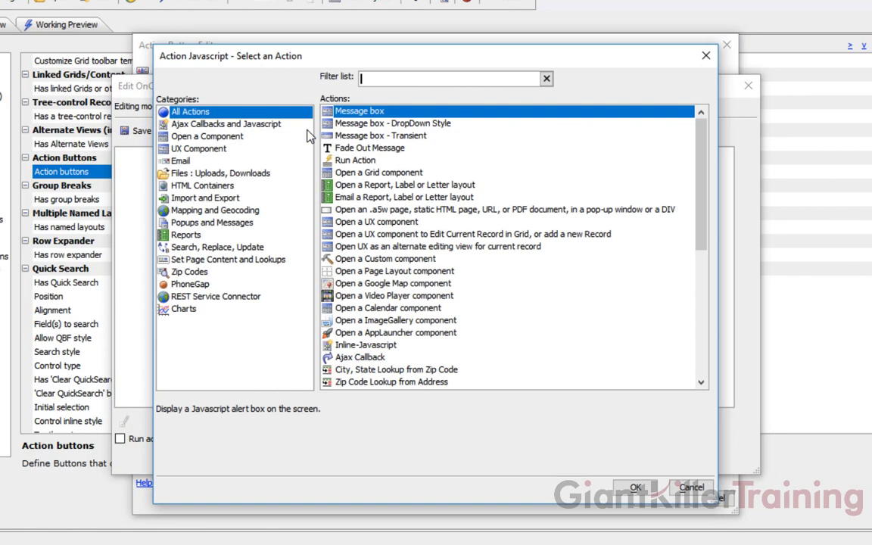
left_click(394, 160)
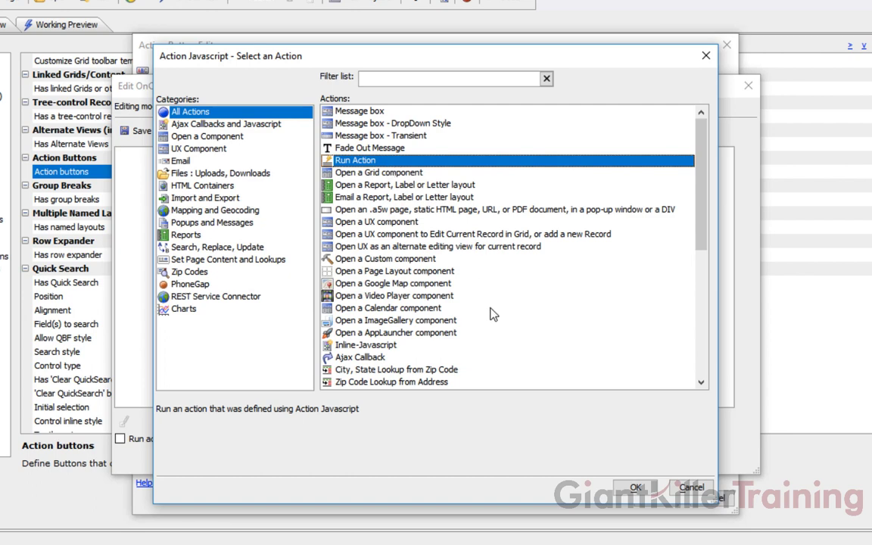
left_click(636, 486)
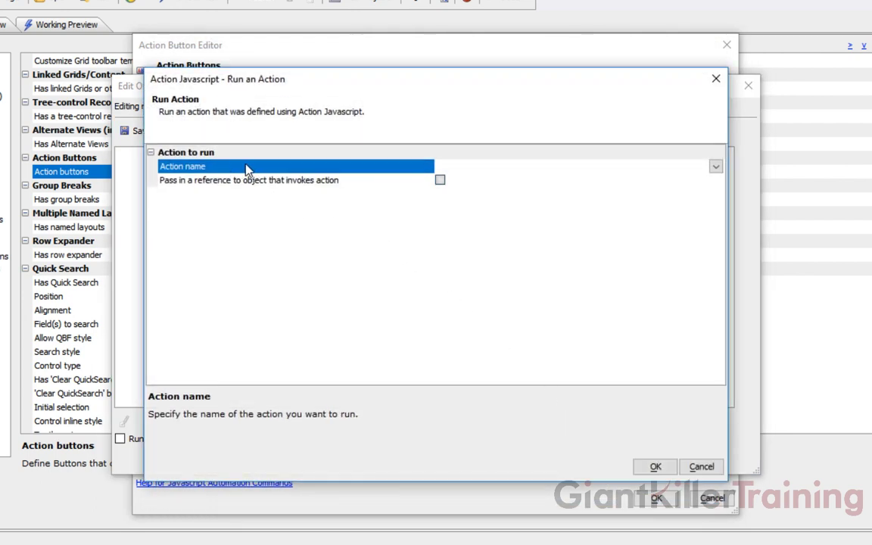
left_click(715, 167)
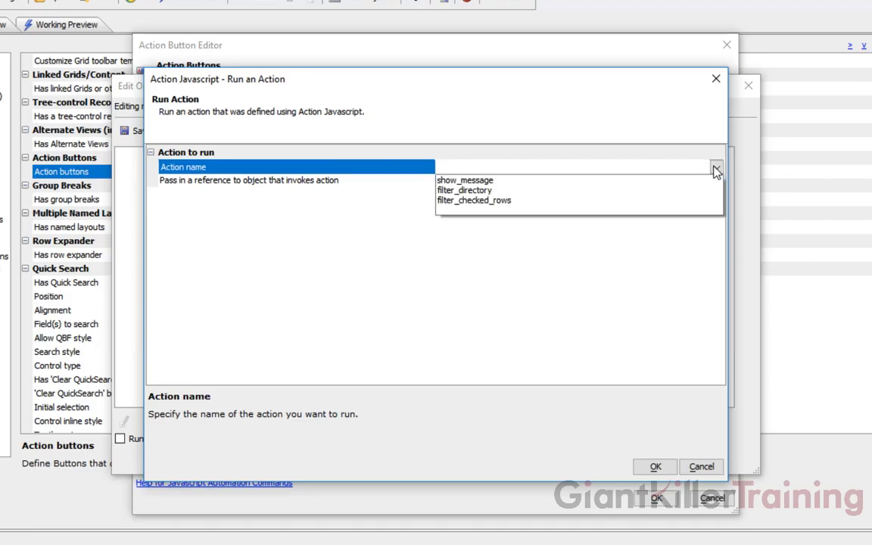
left_click(498, 204)
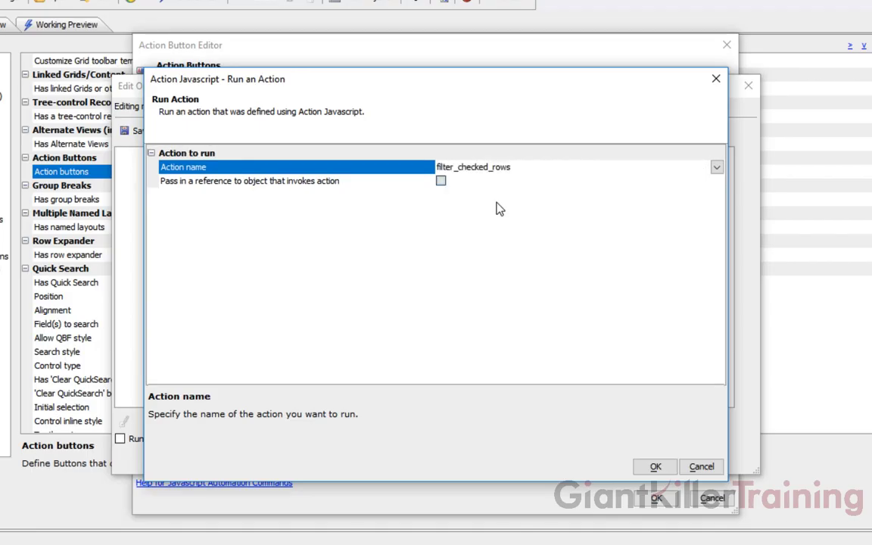
left_click(653, 467)
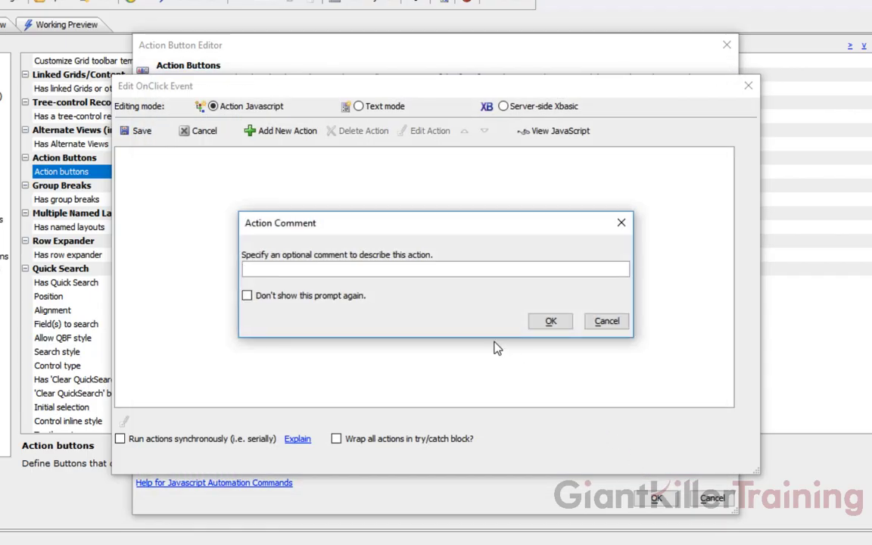
Comment the action as "Run Filtered Checked Rows", save the click event and accept the action button changes.
type("Filter")
key("BackSpace")
key("BackSpace")
key("BackSpace")
key("BackSpace")
key("BackSpace")
key("BackSpace")
type("Run Filtered Che")
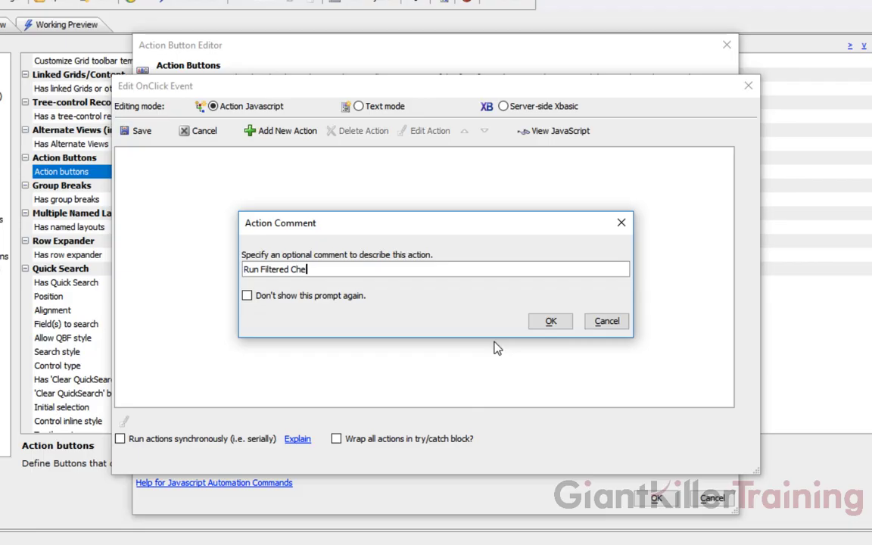
type("cked Rows")
left_click(550, 321)
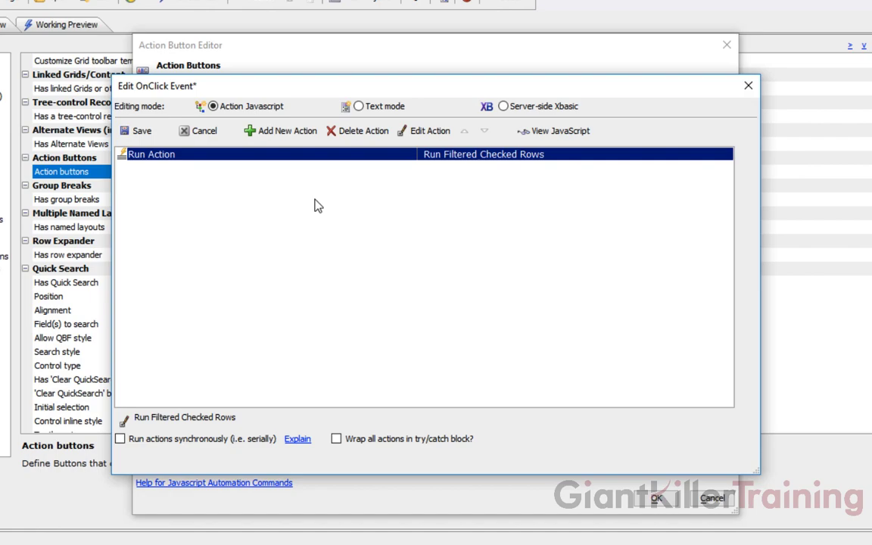
left_click(144, 131)
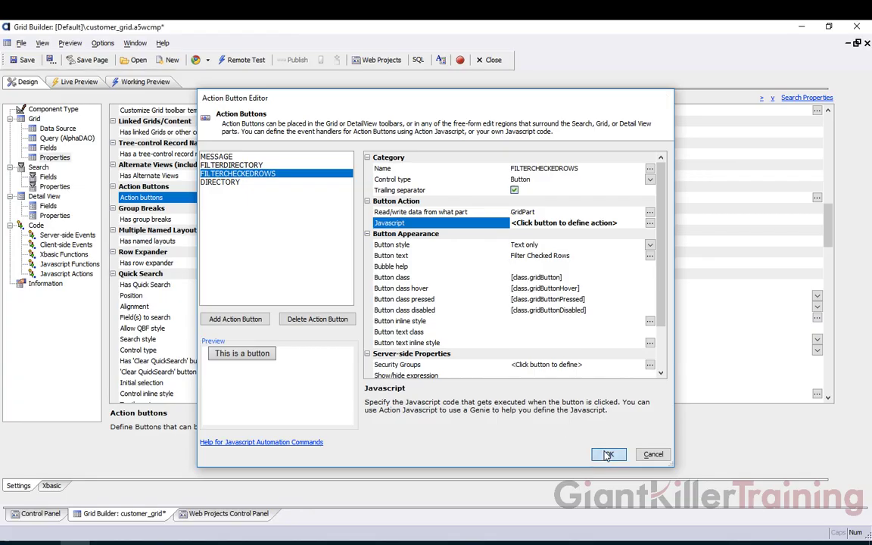
left_click(608, 455)
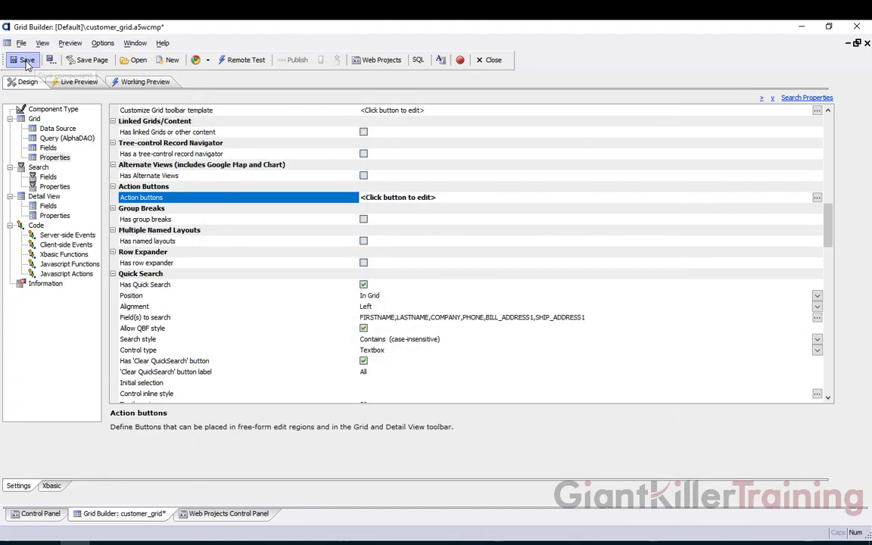
Insert the FILTERCHECKEDROWS action button placeholder after FILTERDIRECTORY in the freeform region above the grid, and save the grid.
left_click(25, 60)
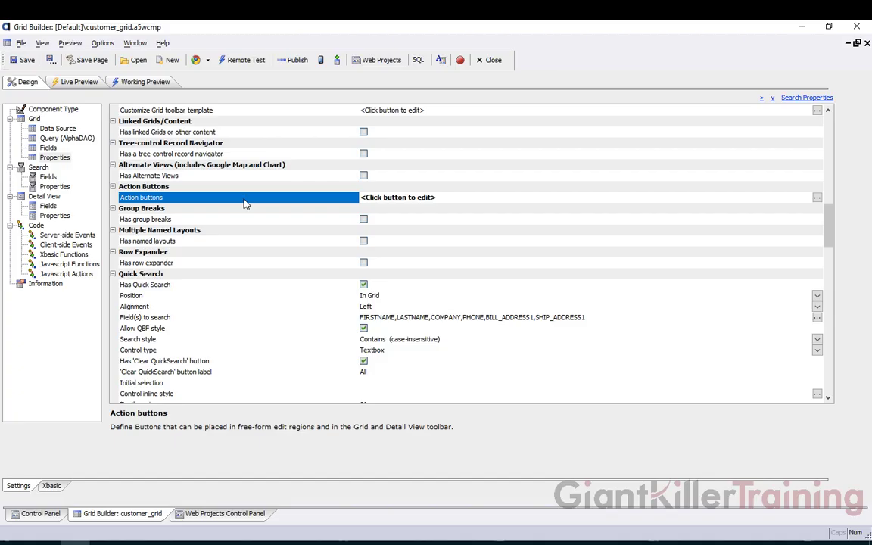
left_click_drag(828, 237, 843, 309)
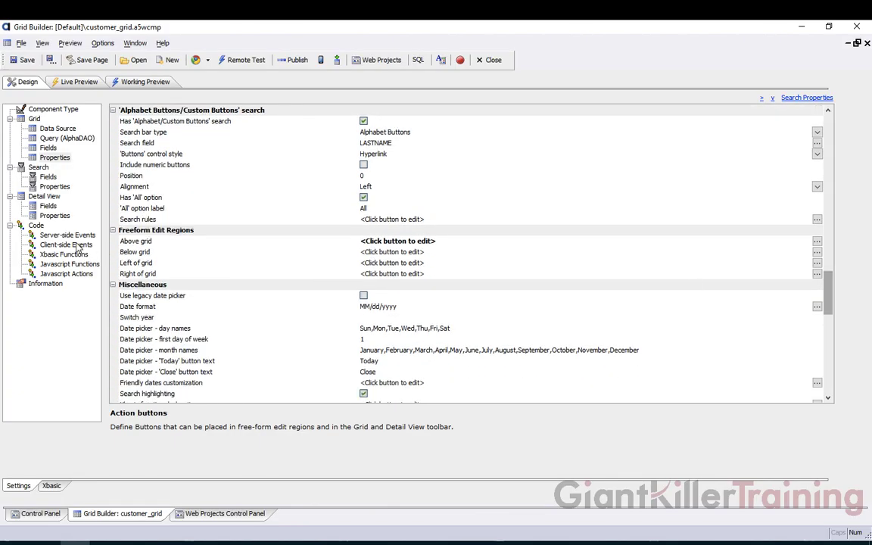
double_click(141, 243)
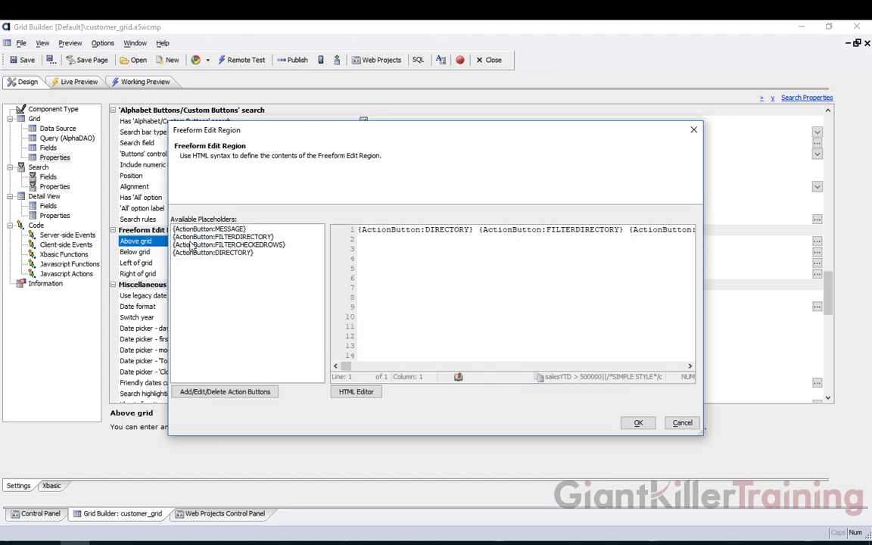
left_click(630, 230)
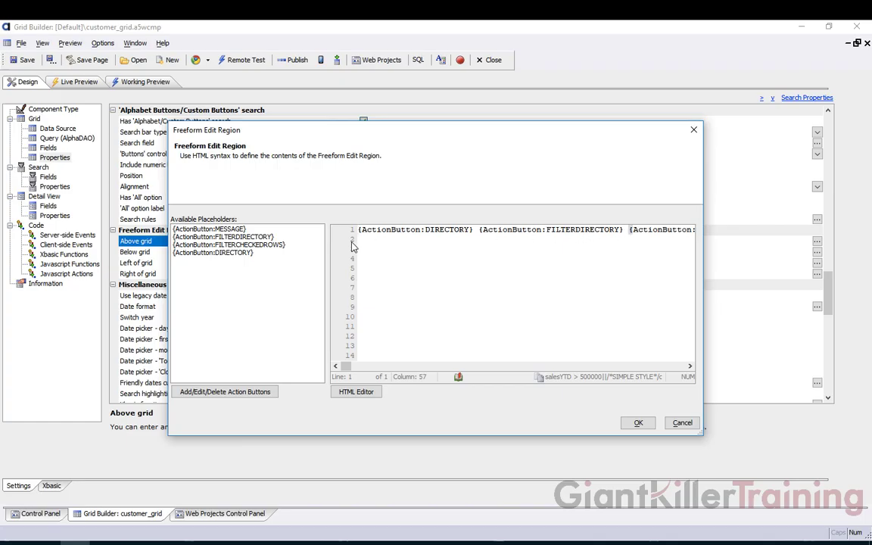
double_click(238, 246)
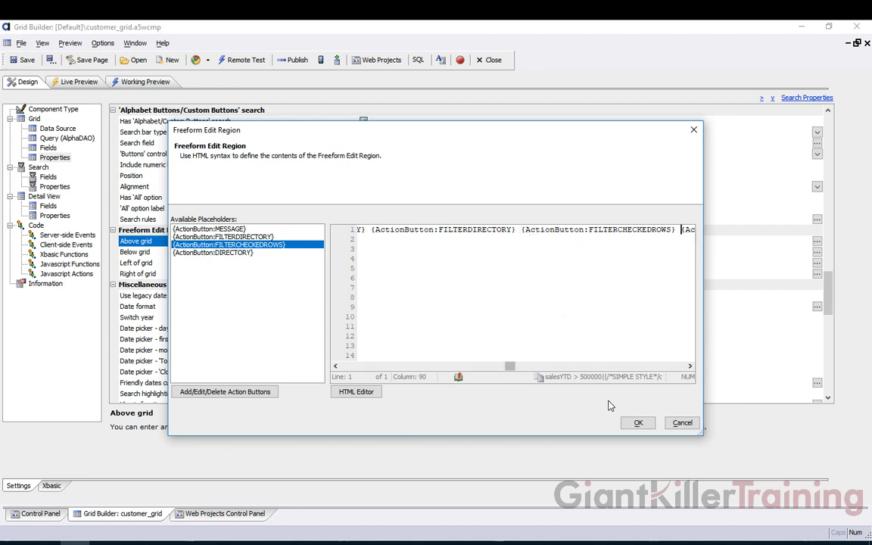
left_click(638, 423)
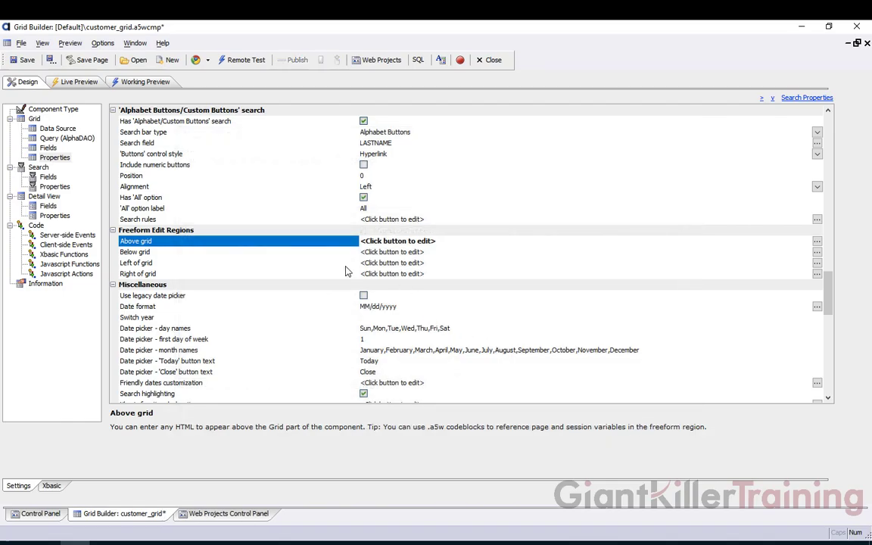
left_click(26, 61)
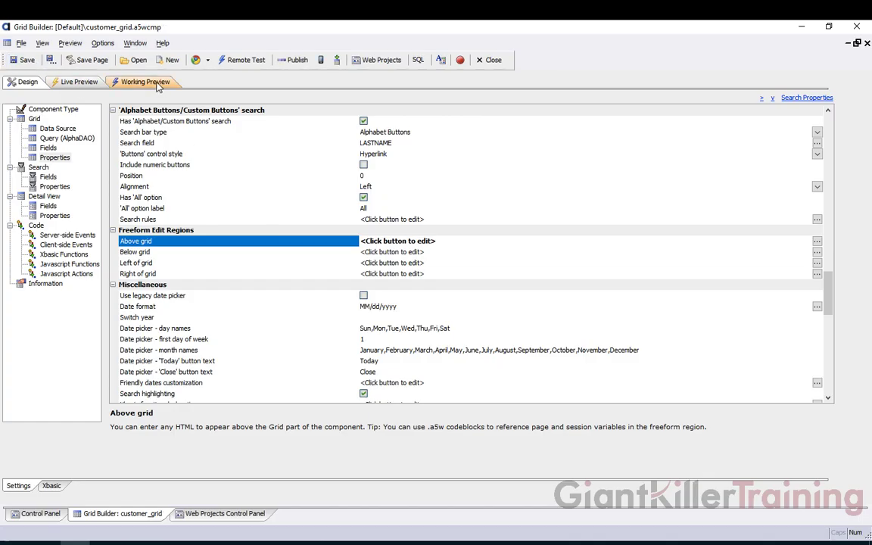
In the working preview, check the NorthQuest Sports, MoveMax Sports, CrescentCrew and LiboFly Goods rows and filter the grid to them.
left_click(145, 82)
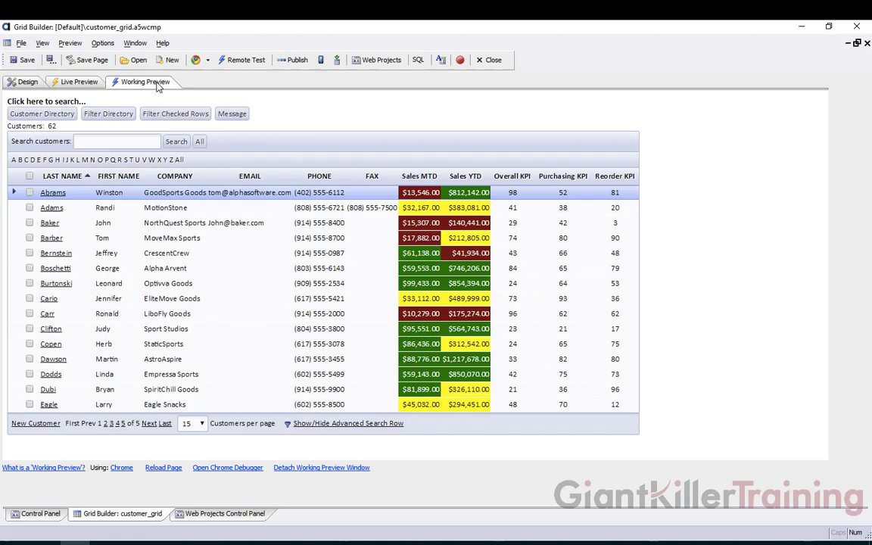
left_click(30, 222)
left_click(29, 238)
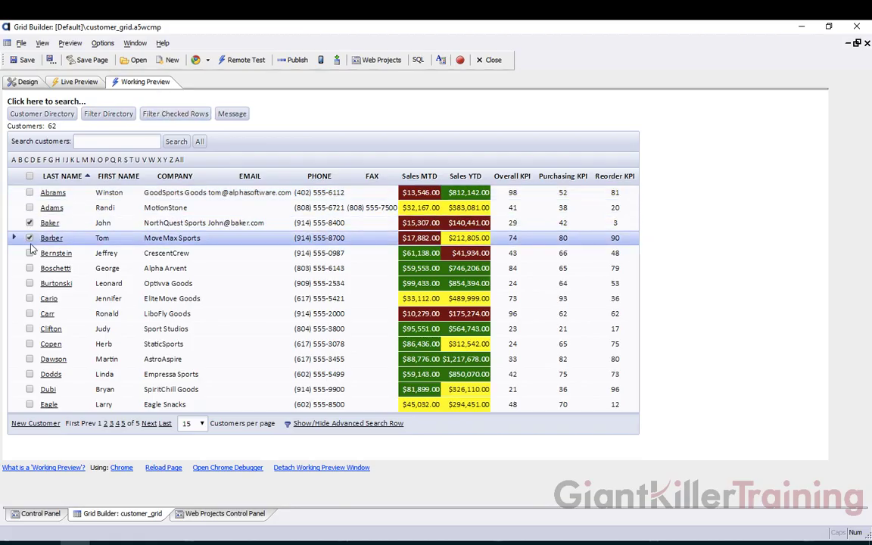
left_click(30, 253)
left_click(30, 314)
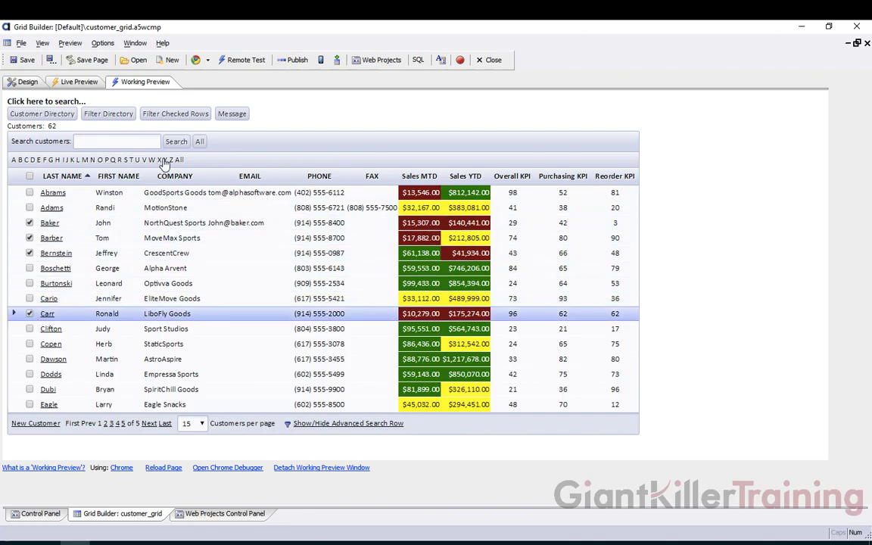
left_click(178, 119)
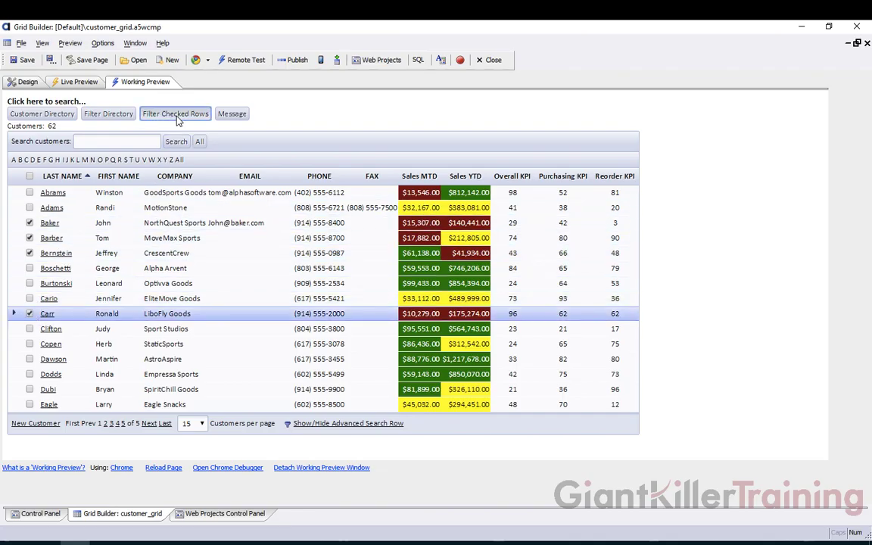
left_click(177, 119)
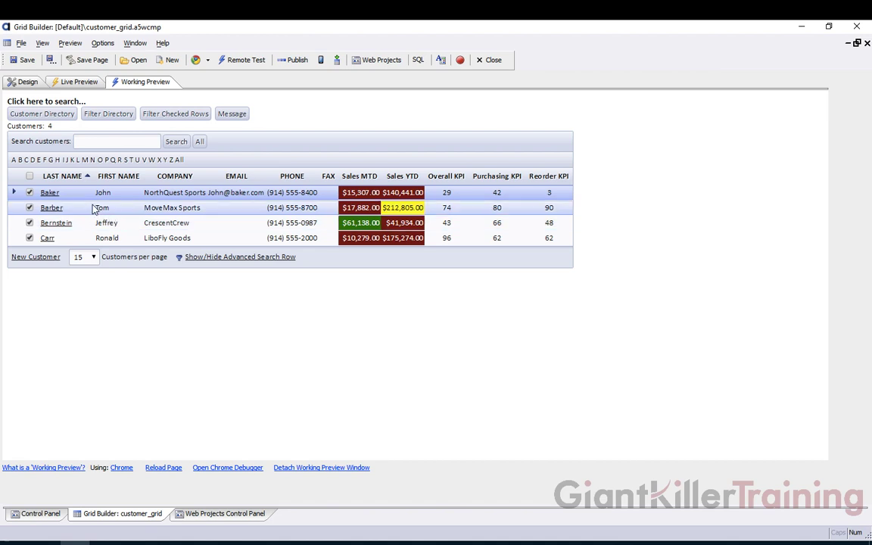
Uncheck all four filtered customers and run Filter Checked Rows again with nothing checked.
left_click(30, 192)
left_click(30, 208)
left_click(30, 222)
left_click(30, 238)
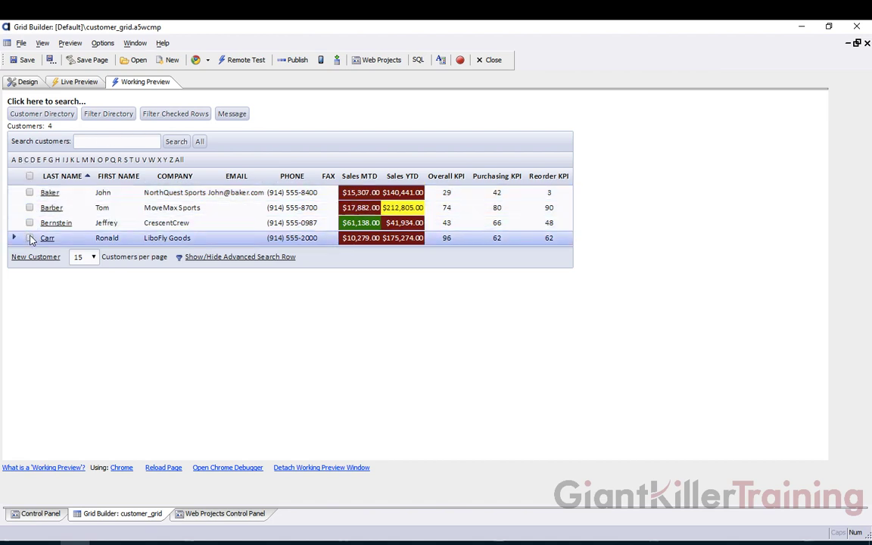
left_click(172, 115)
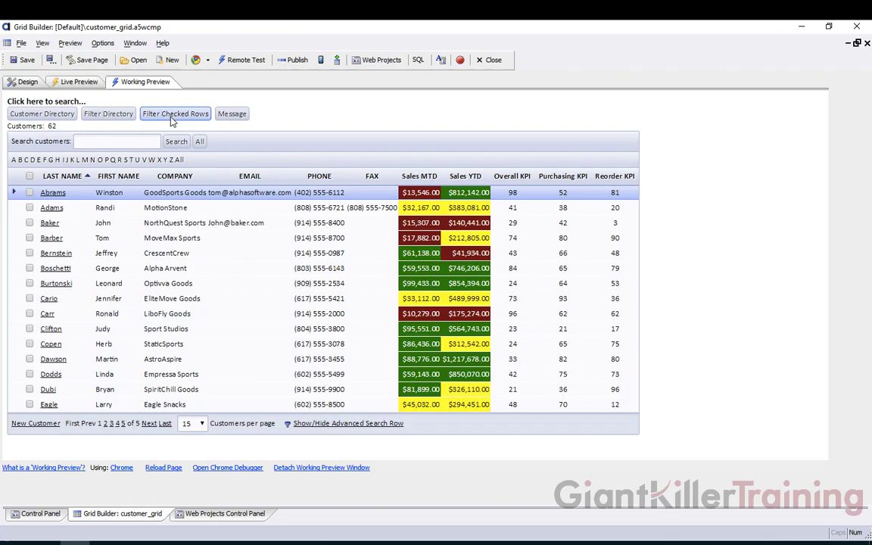
Check Optivva Goods and EliteMove Goods, plus UrbanStar Goods, SportingCastle and OutdoorSpex Sports on page 2, and filter the checked rows.
left_click(30, 283)
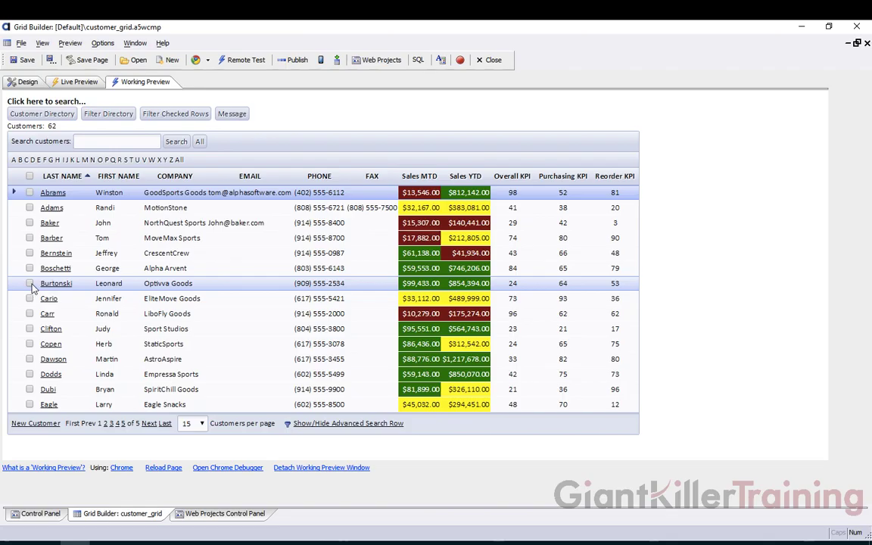
left_click(30, 299)
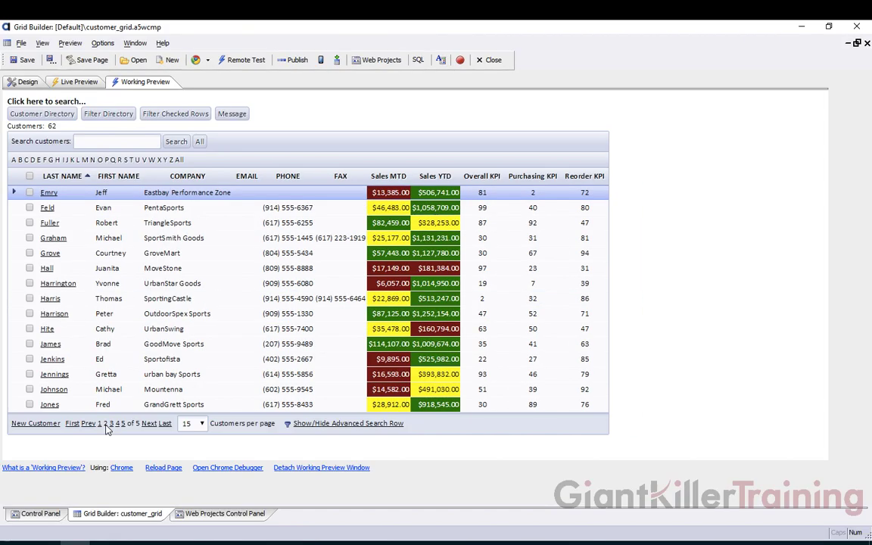
left_click(106, 424)
left_click(30, 284)
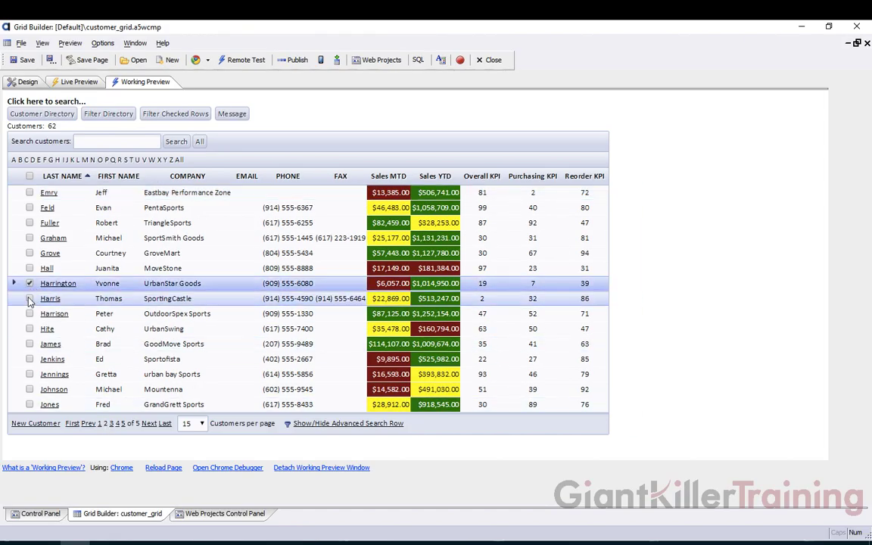
left_click(29, 298)
left_click(29, 313)
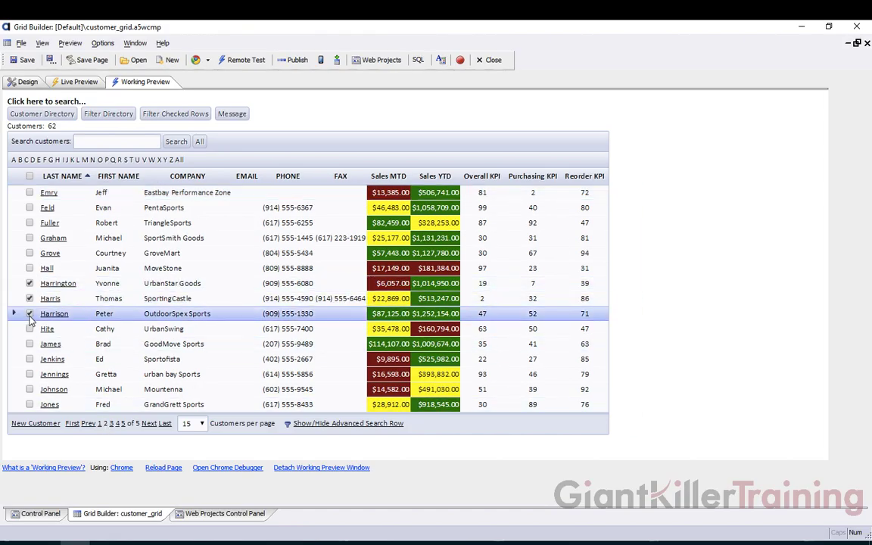
left_click(175, 114)
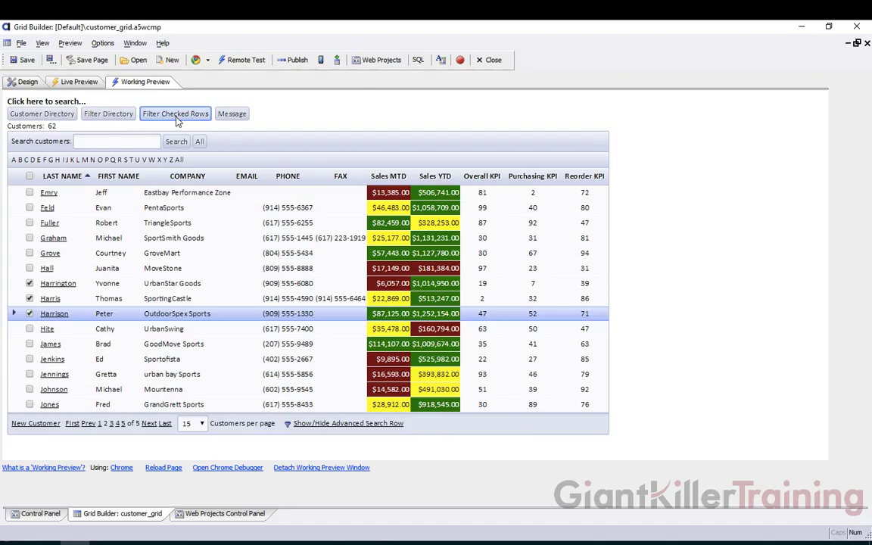
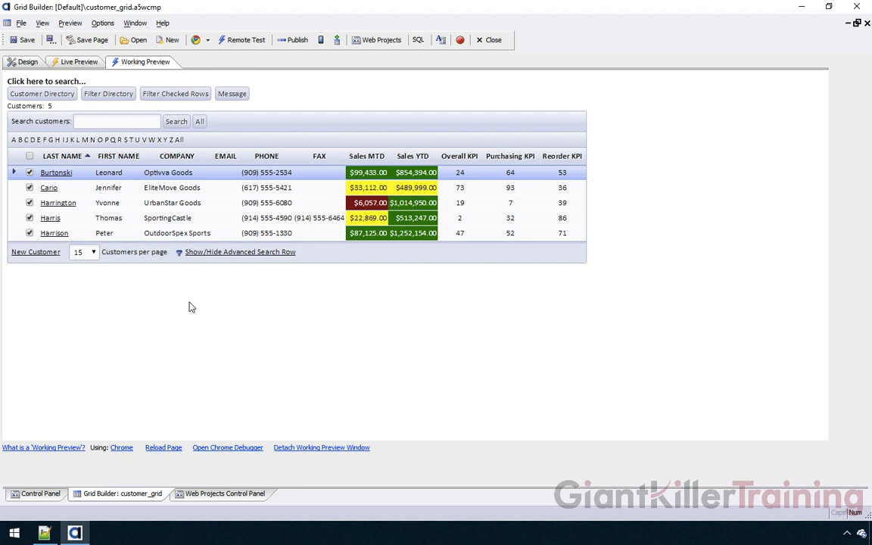
Return to the grid design and add a new JavaScript action named filter_and_show_directory.
left_click(76, 179)
left_click(26, 62)
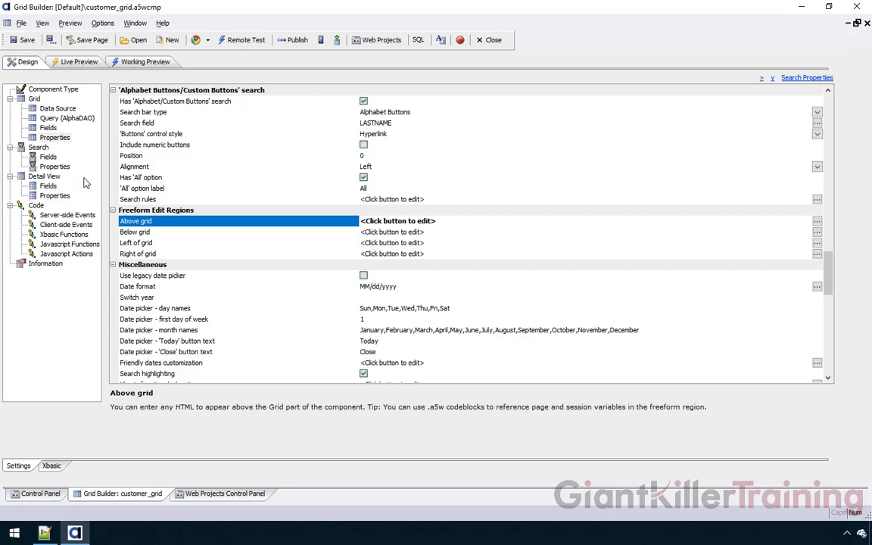
left_click(64, 254)
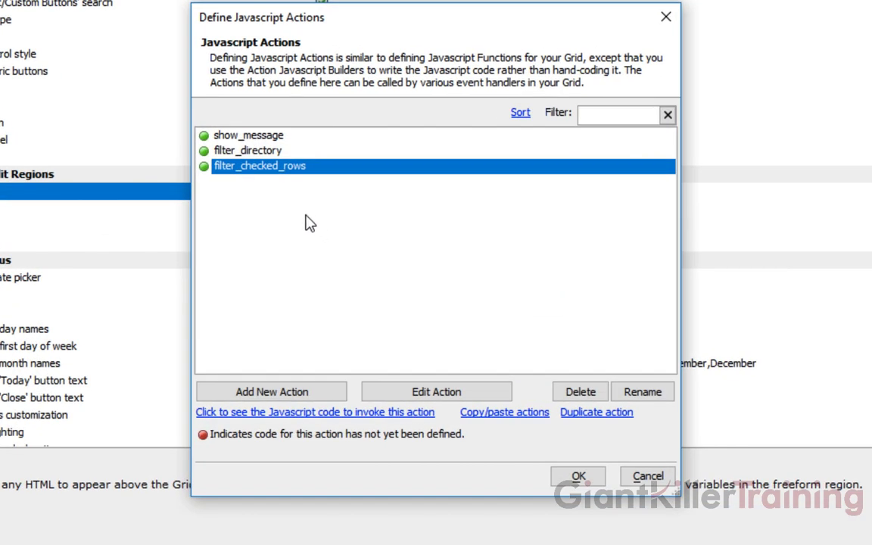
left_click(289, 399)
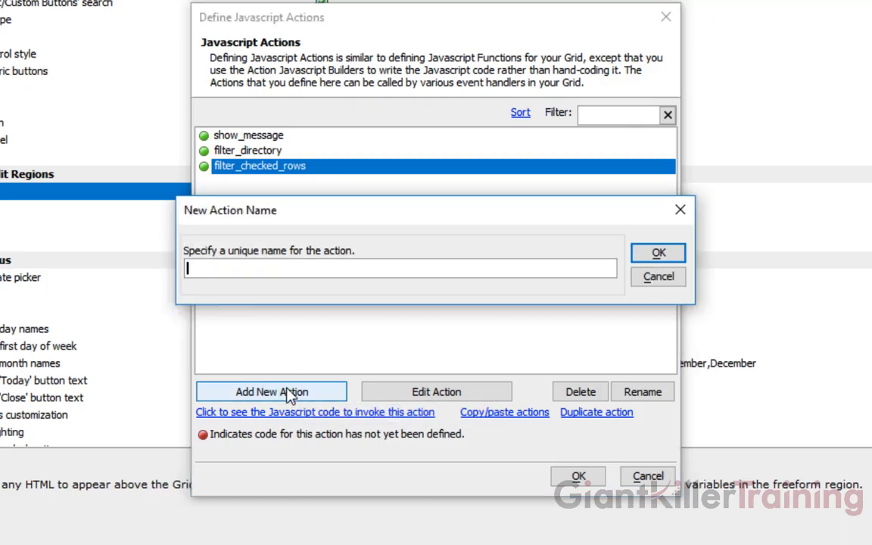
type("filter_and_show")
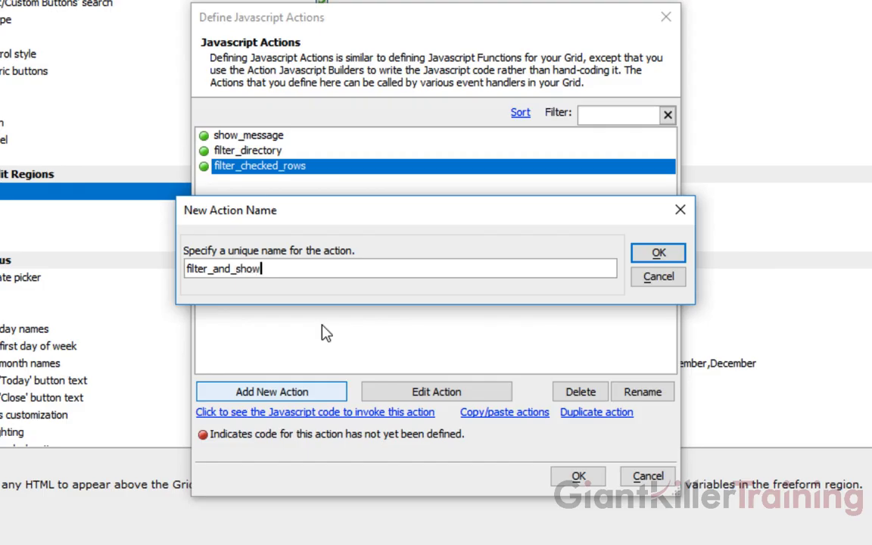
type("_directory")
left_click(643, 253)
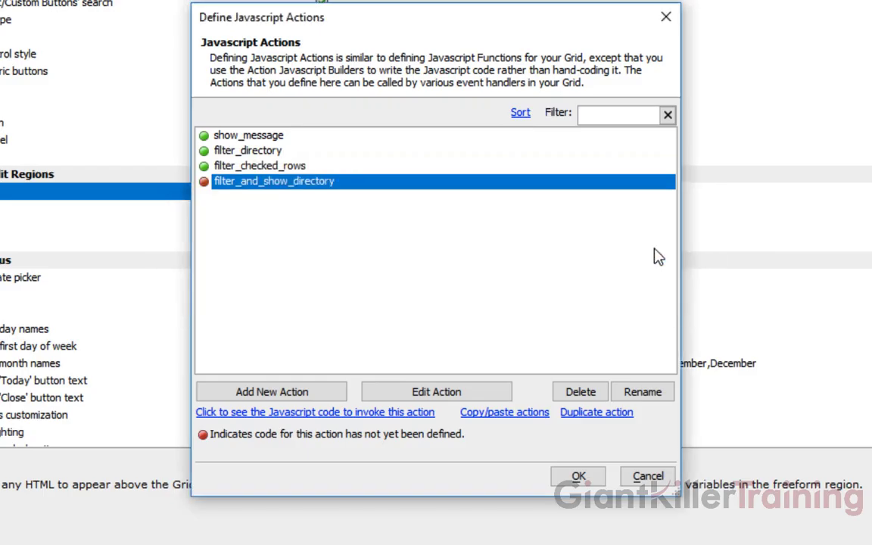
Copy the {grid.Object}.filterCheckedRows(); code from the filter_checked_rows action and close its editor without saving.
double_click(271, 176)
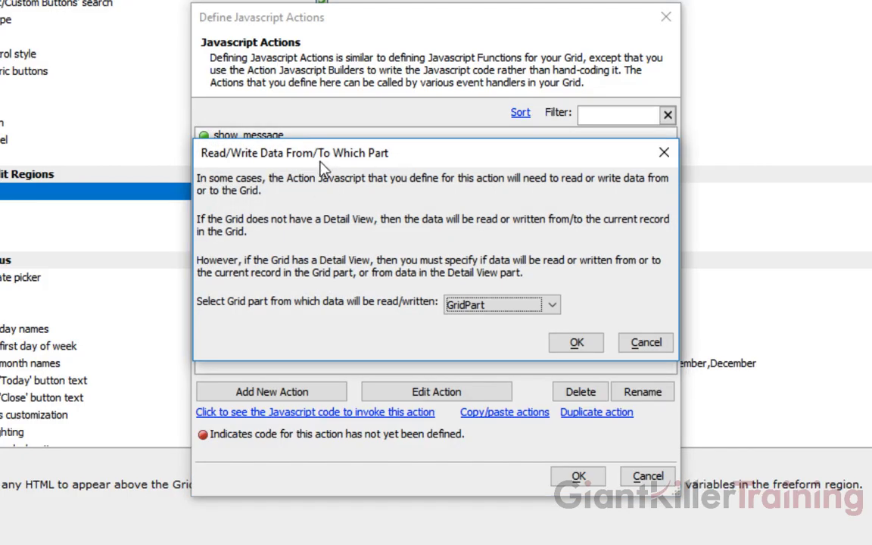
left_click(577, 342)
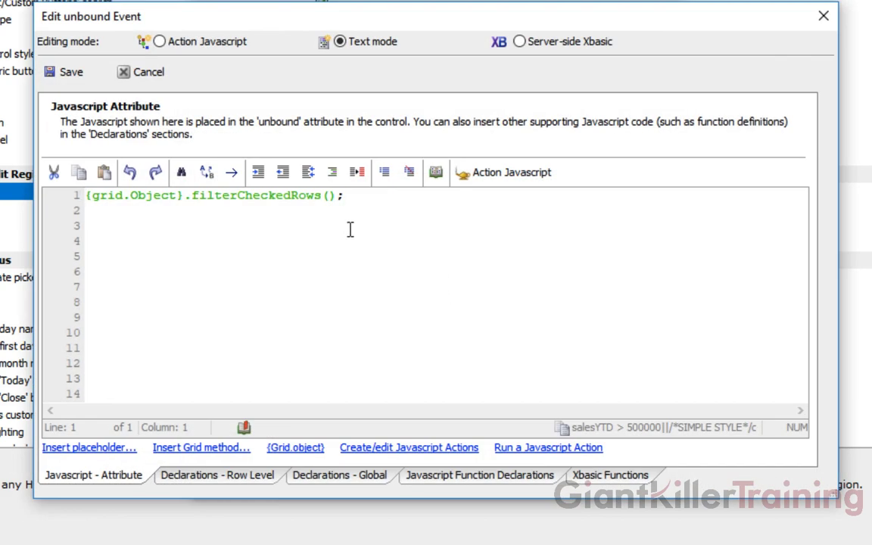
left_click_drag(363, 199, 73, 196)
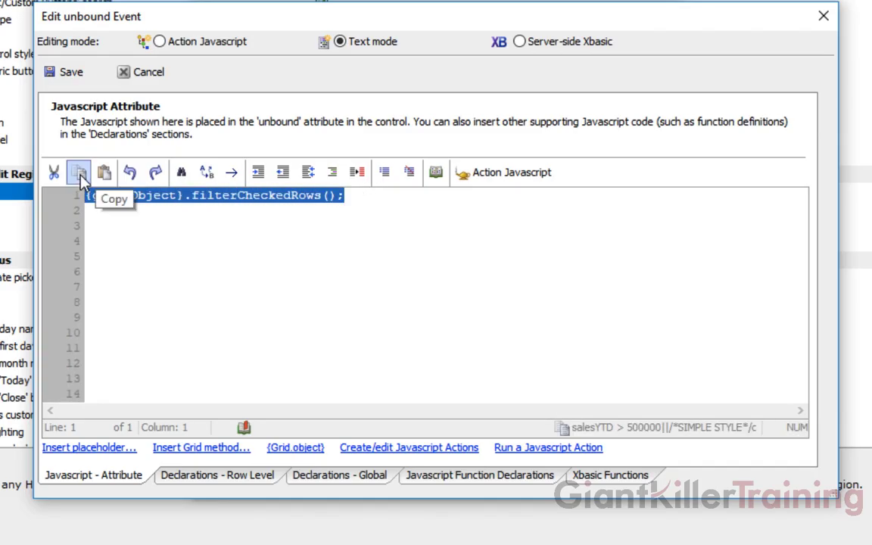
left_click(80, 174)
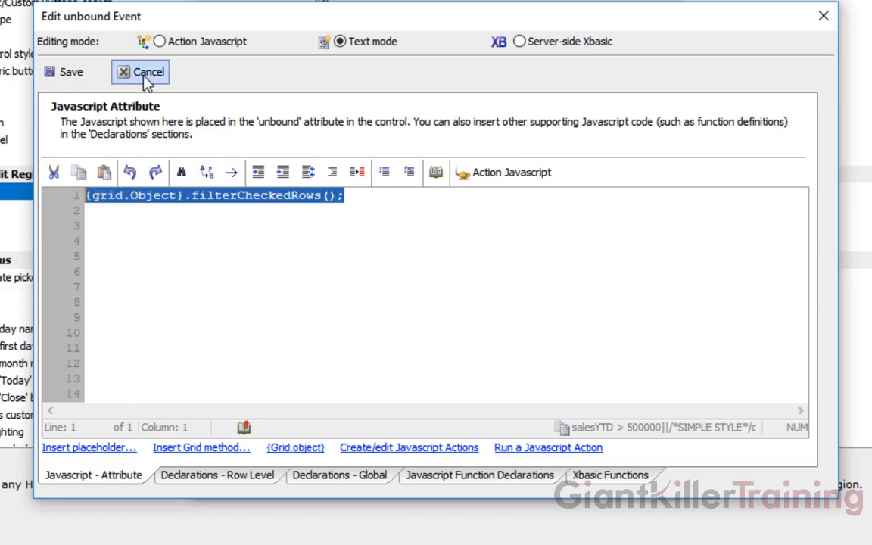
left_click(144, 73)
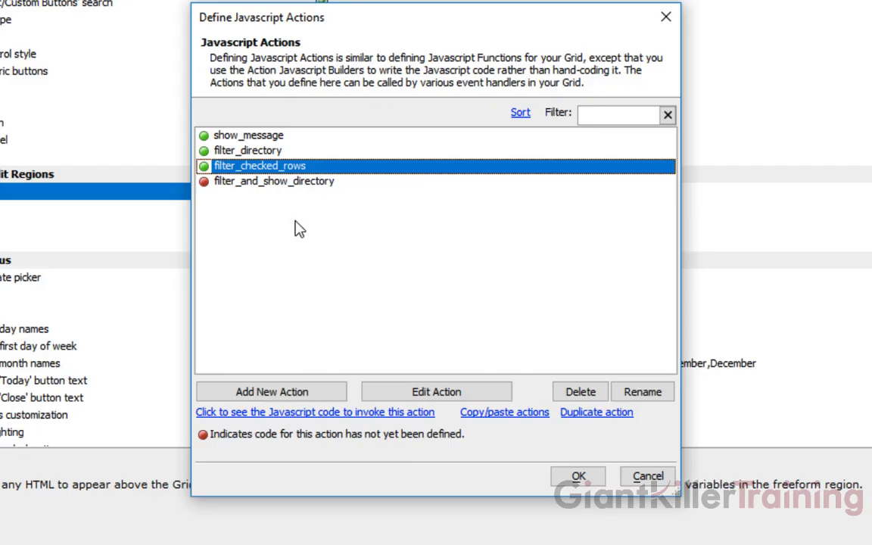
Open the undefined filter_and_show_directory action for editing with GridPart as the data source, in Action Javascript mode.
left_click(252, 187)
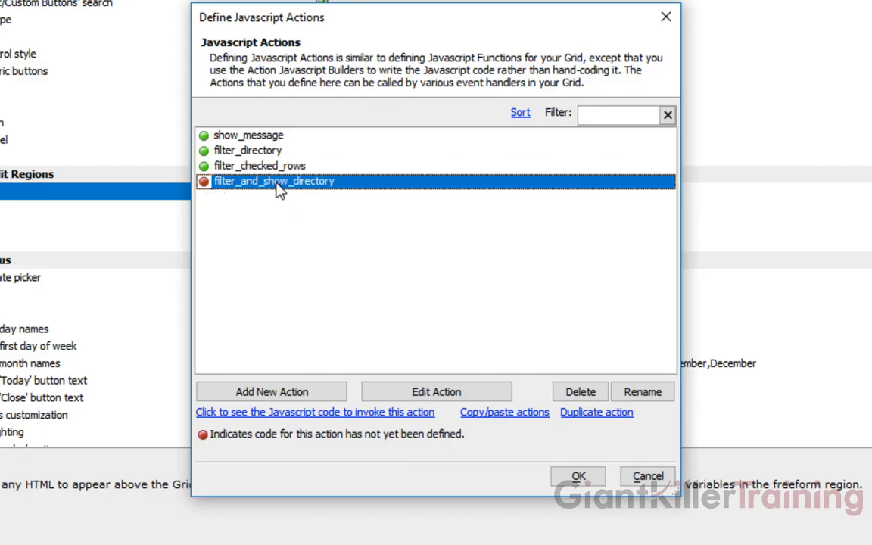
double_click(278, 189)
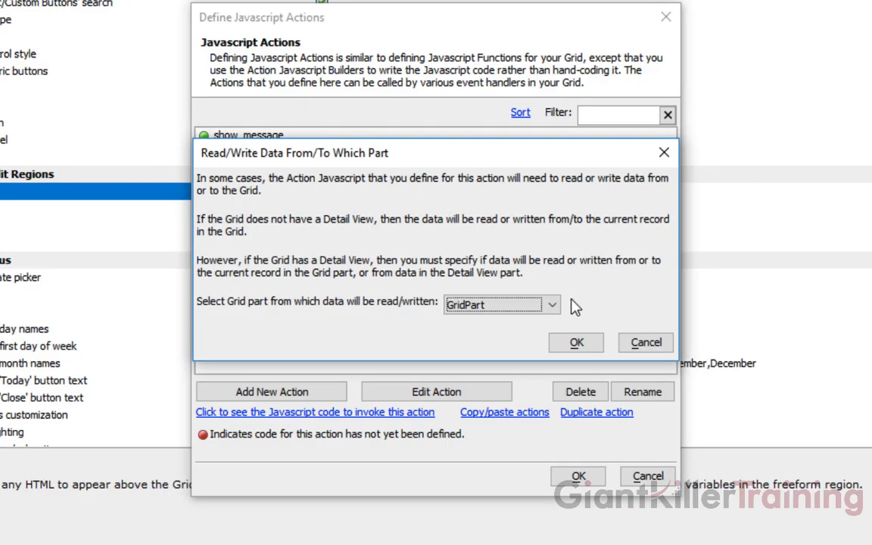
left_click(576, 343)
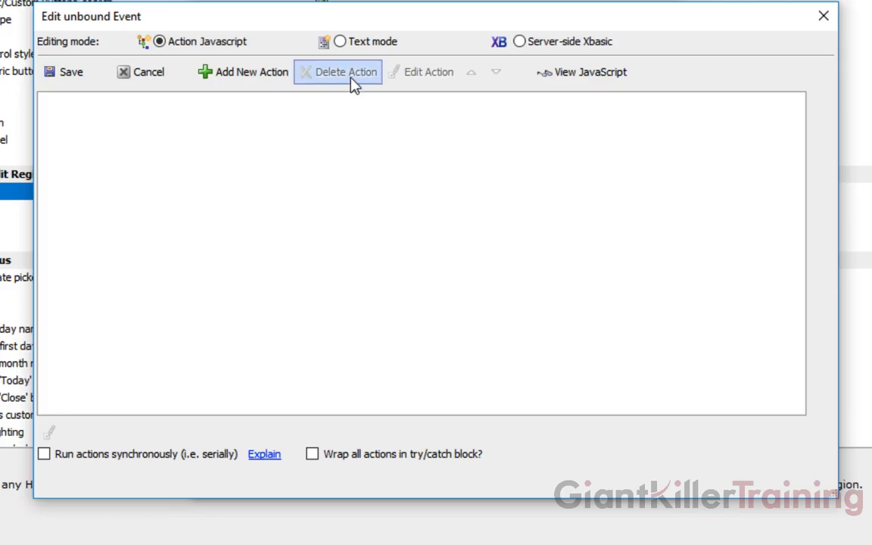
left_click(341, 42)
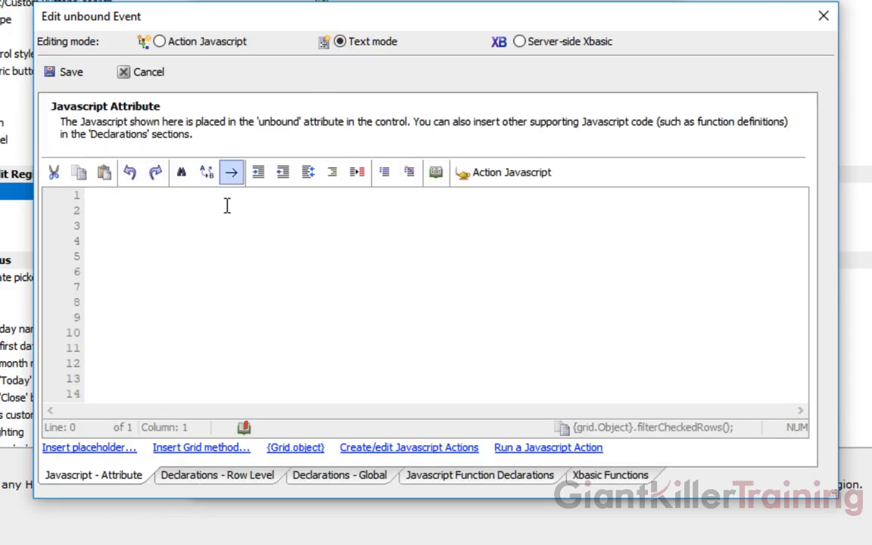
left_click(160, 42)
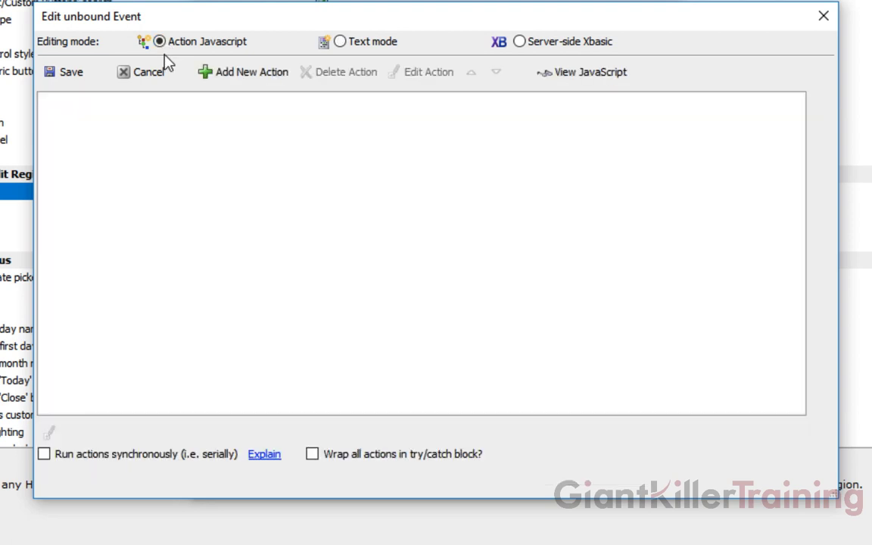
Add an Inline-Javascript action containing the copied {grid.Object}.filterCheckedRows(); code, with the comment Filter Checked Rows.
left_click(265, 83)
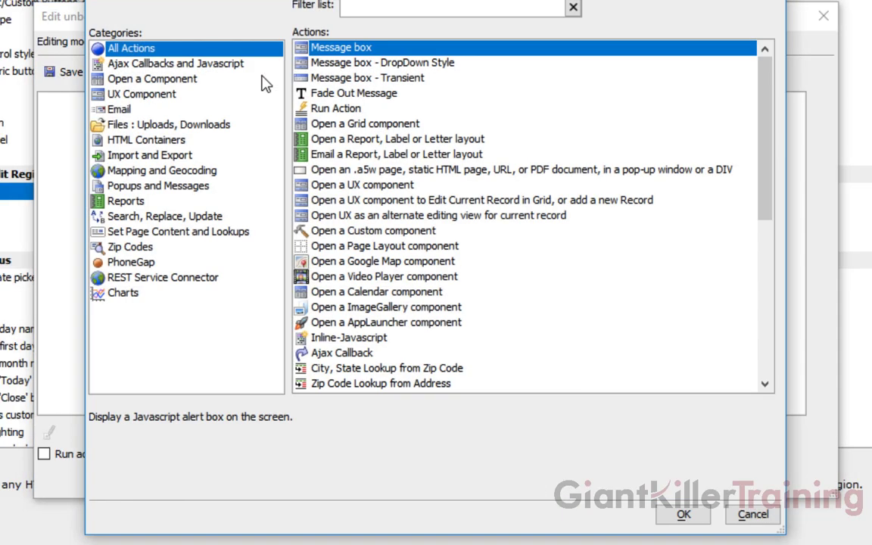
left_click(167, 67)
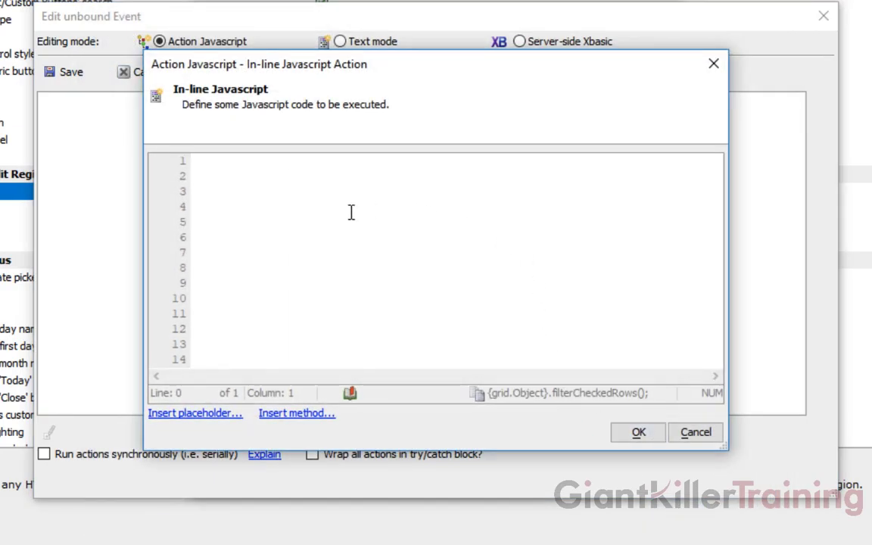
right_click(221, 171)
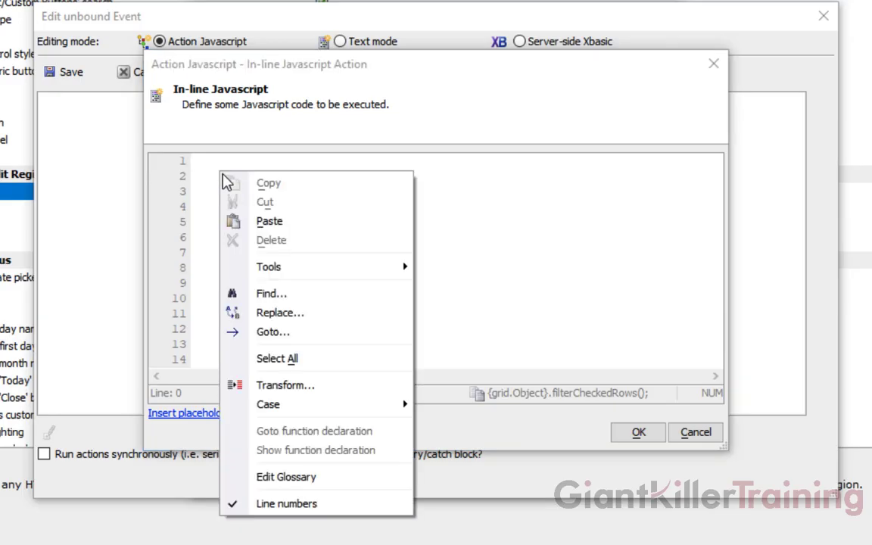
left_click(297, 222)
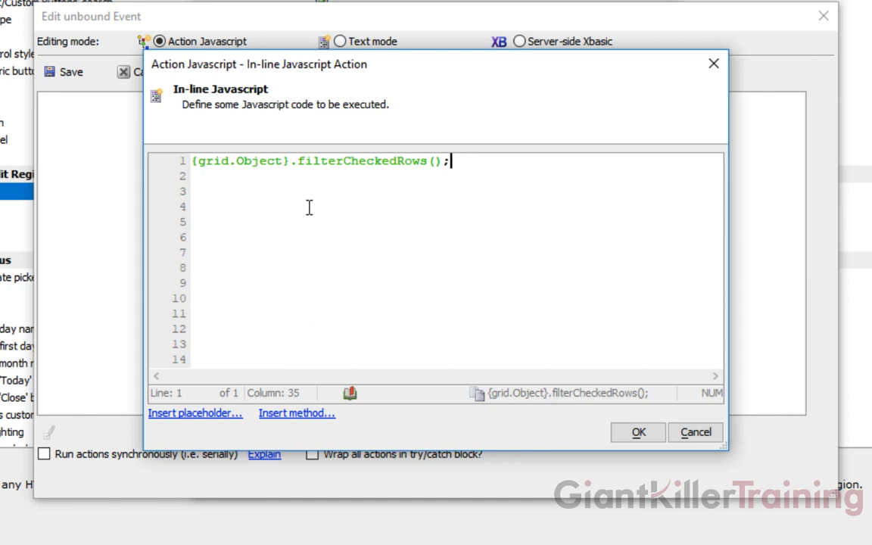
left_click(637, 441)
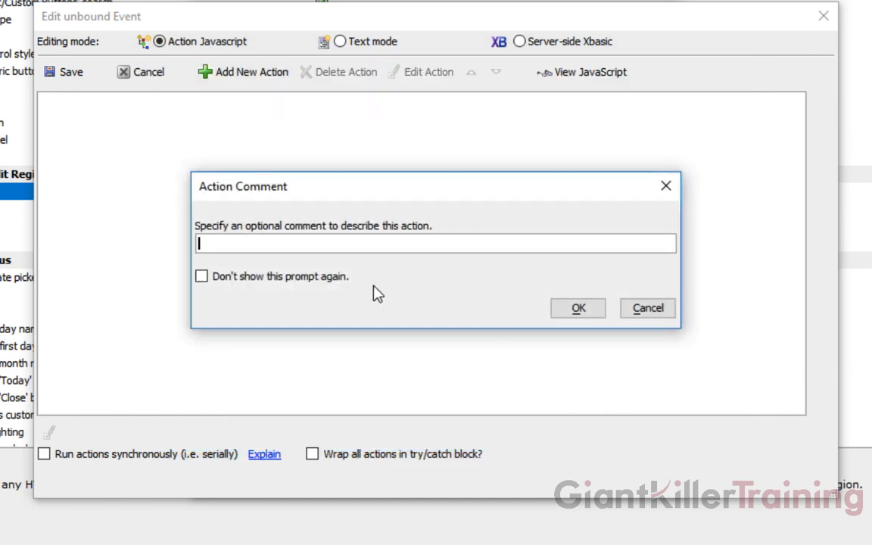
type("Filter Checked Rows")
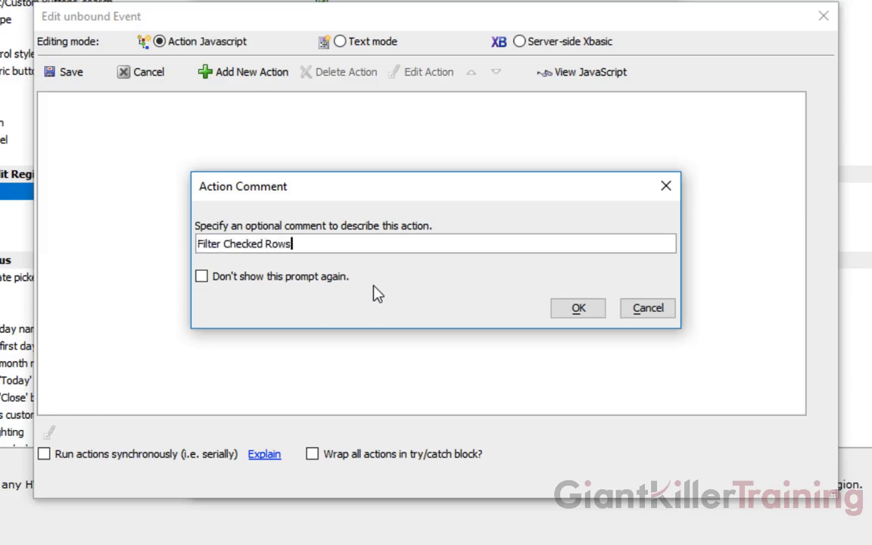
left_click(561, 308)
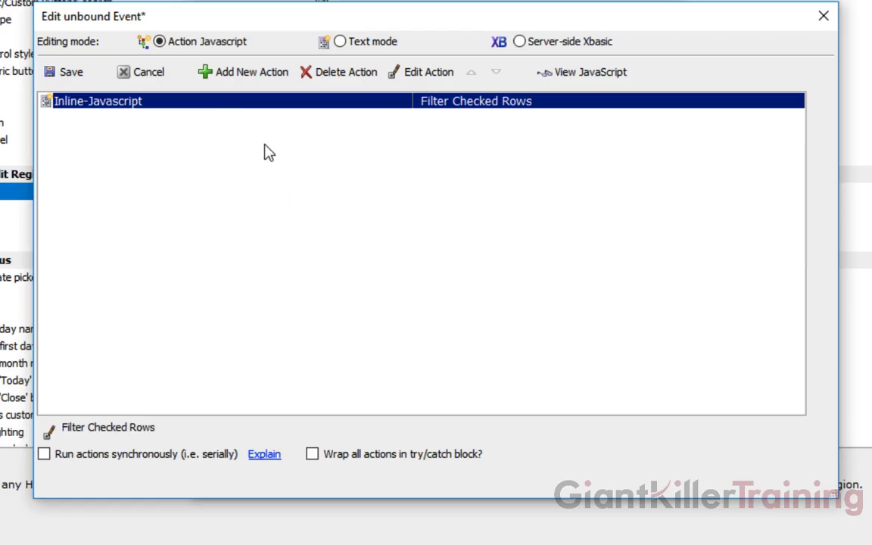
Add an action that opens a report layout, choosing the customerdirectory report and currentGridFilter() as its SQL filter.
left_click(252, 79)
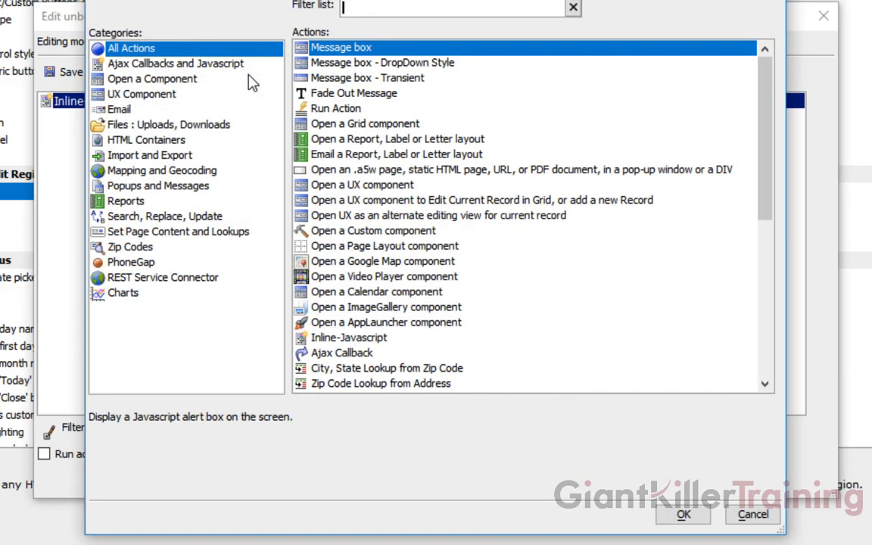
type("repo")
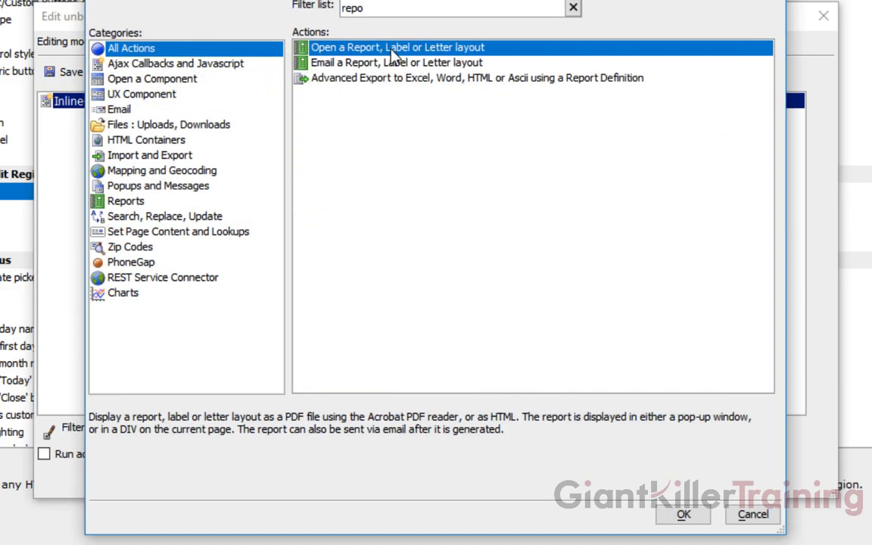
double_click(423, 49)
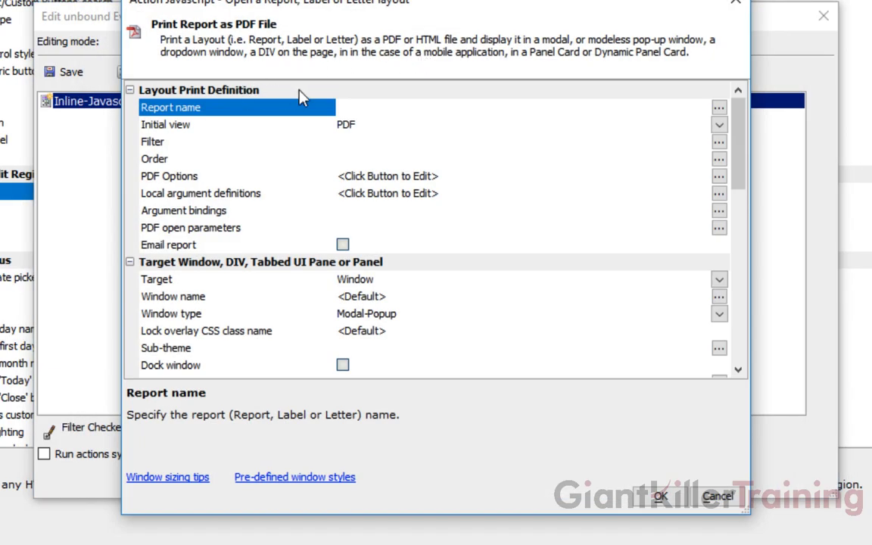
left_click(283, 111)
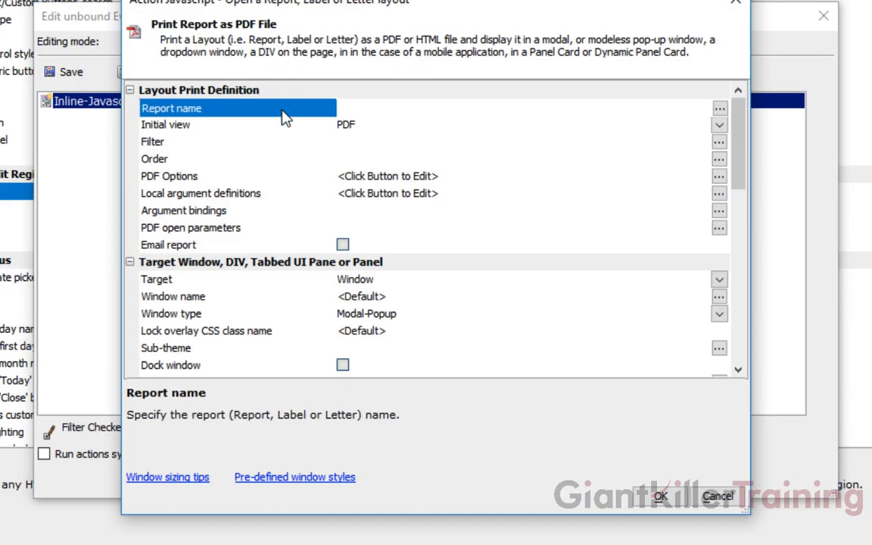
left_click(719, 112)
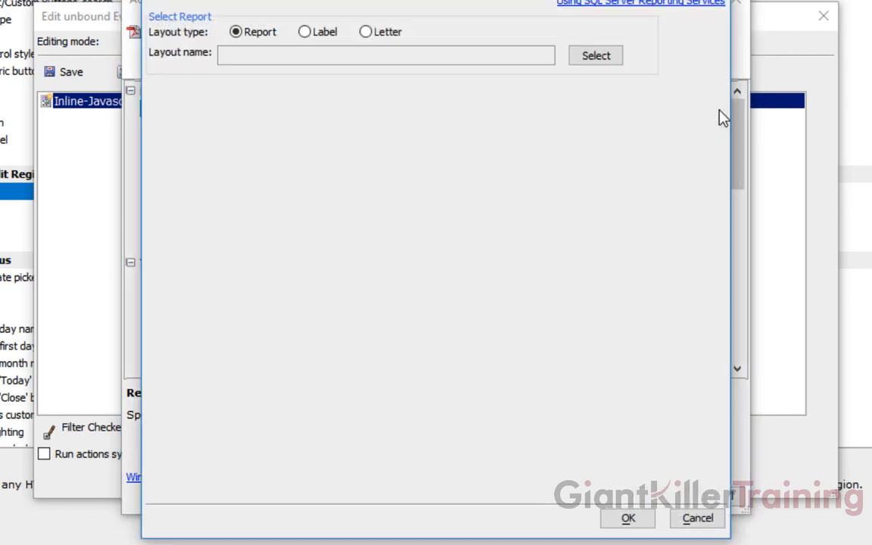
left_click(599, 58)
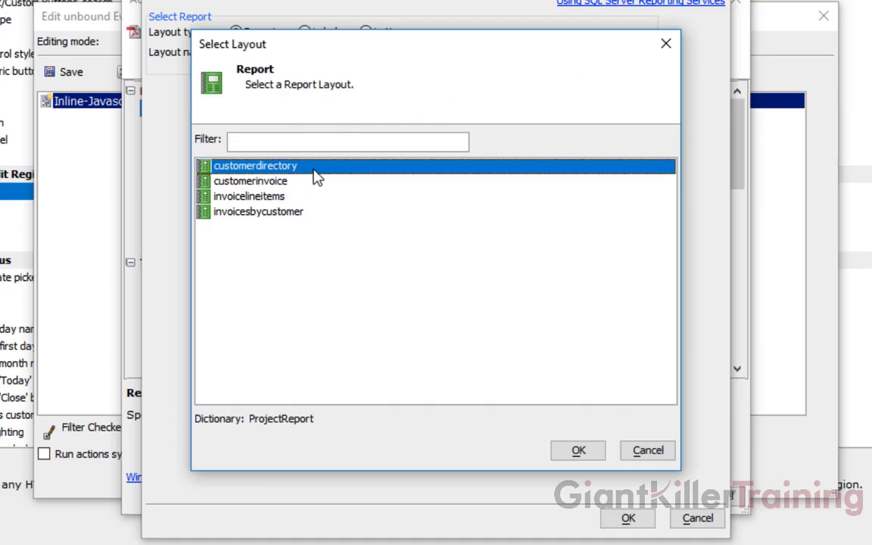
left_click(565, 451)
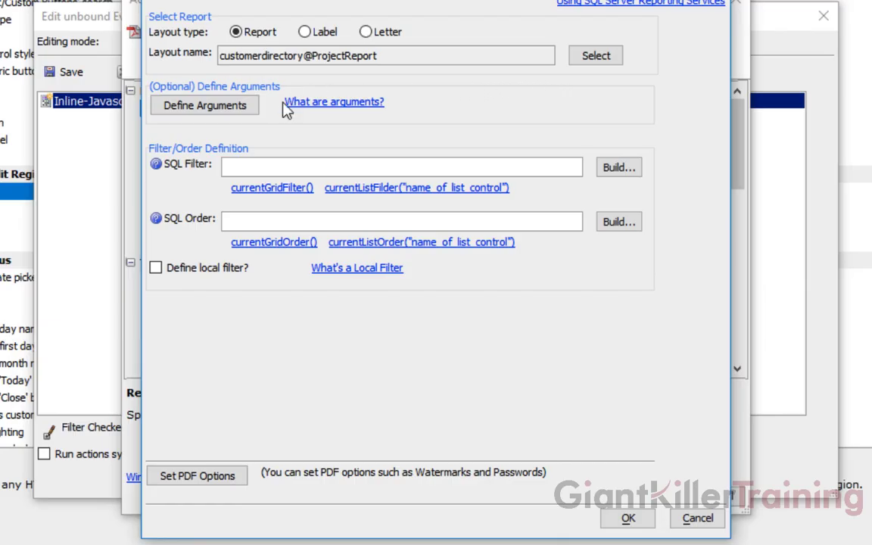
left_click(277, 195)
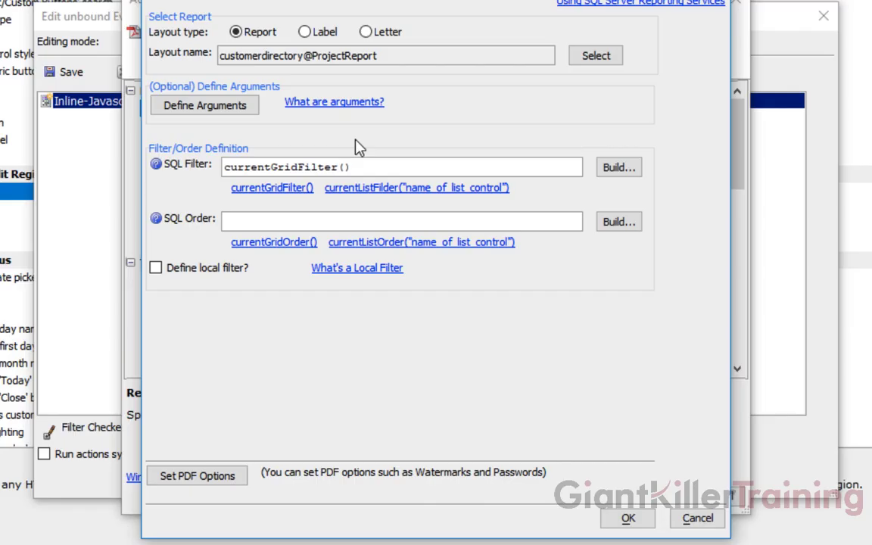
left_click(623, 520)
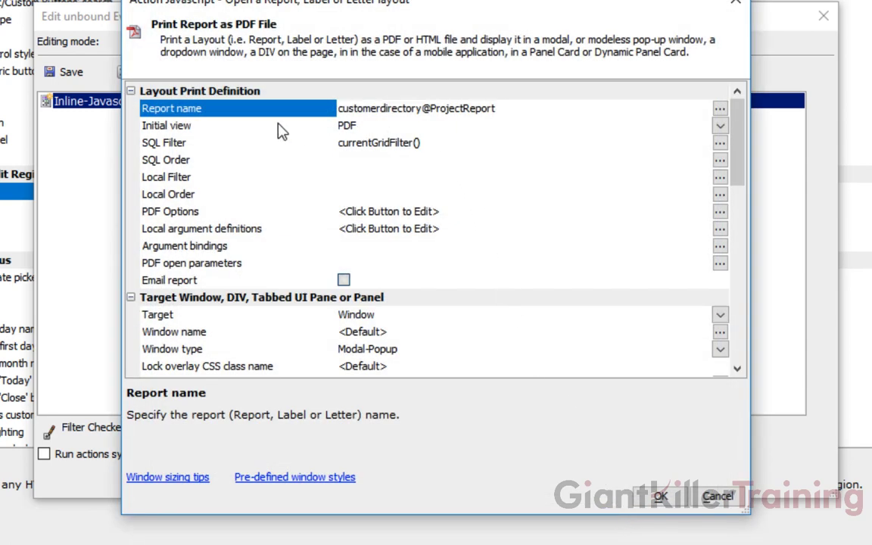
Set the report's initial view to HTML and finish the action with the comment Print Directory Report.
left_click(720, 127)
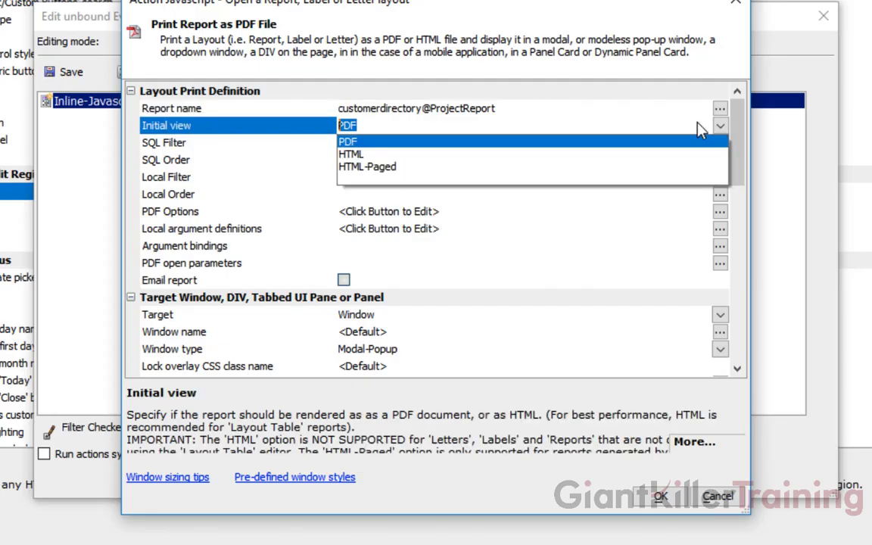
left_click(452, 154)
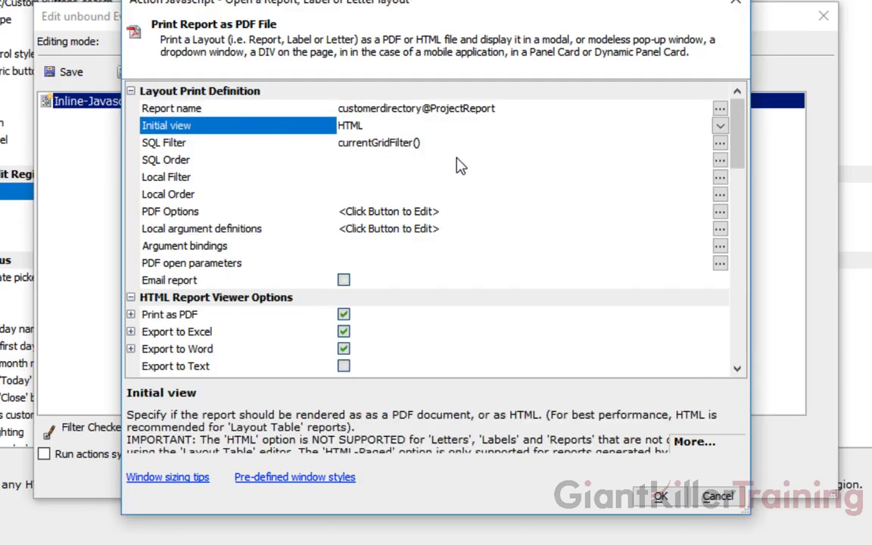
left_click_drag(739, 133, 752, 219)
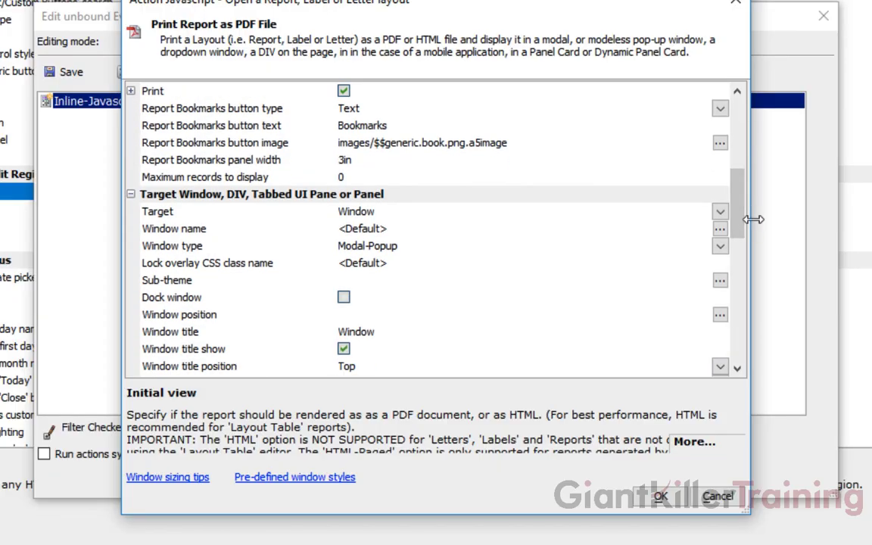
left_click(655, 497)
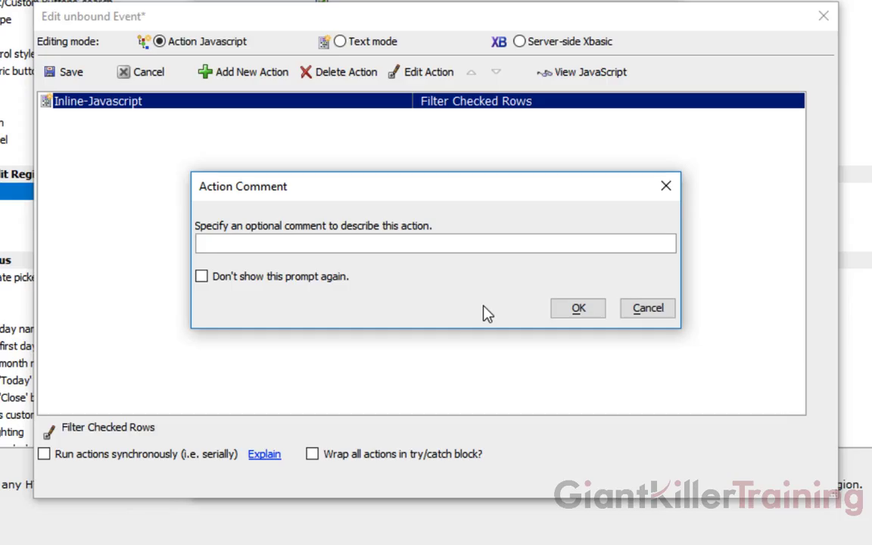
type("Print Directo")
key("BackSpace")
type("tory Report")
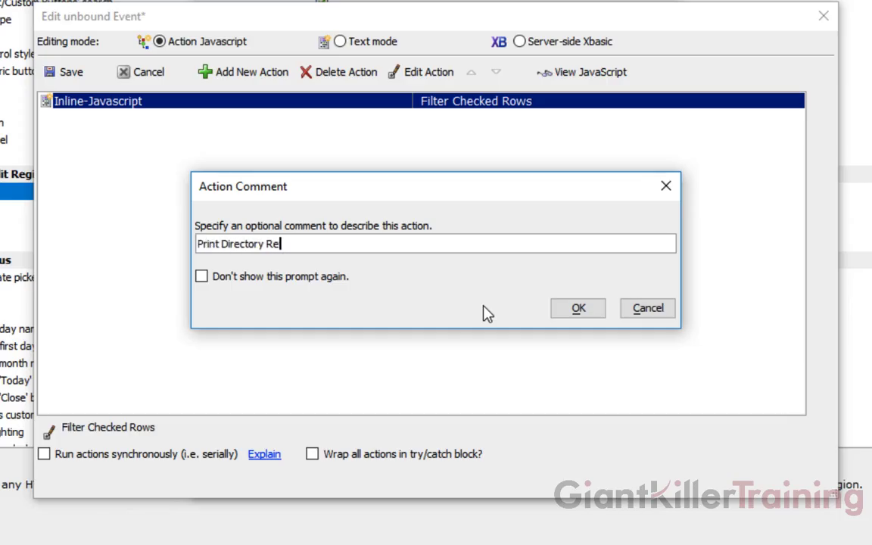
left_click(570, 306)
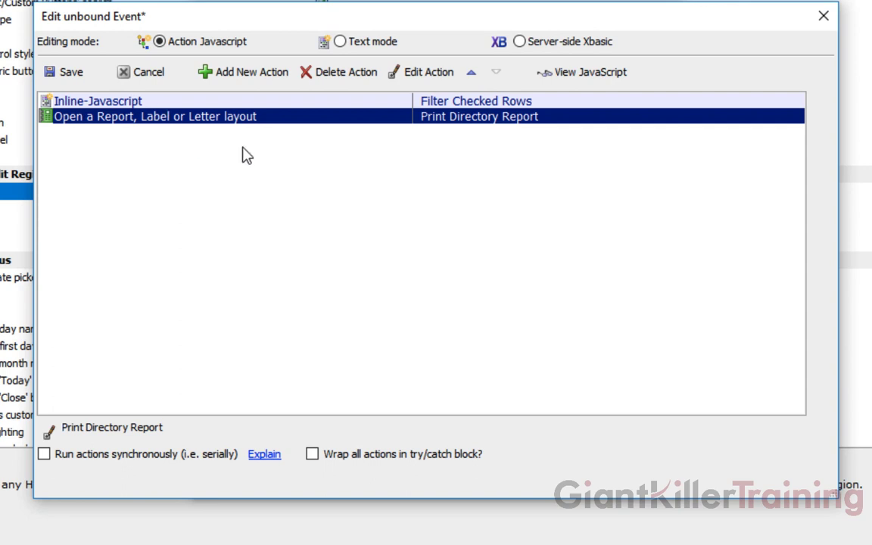
Make the two actions run synchronously, save the event, and accept the JavaScript action definitions.
left_click(138, 102)
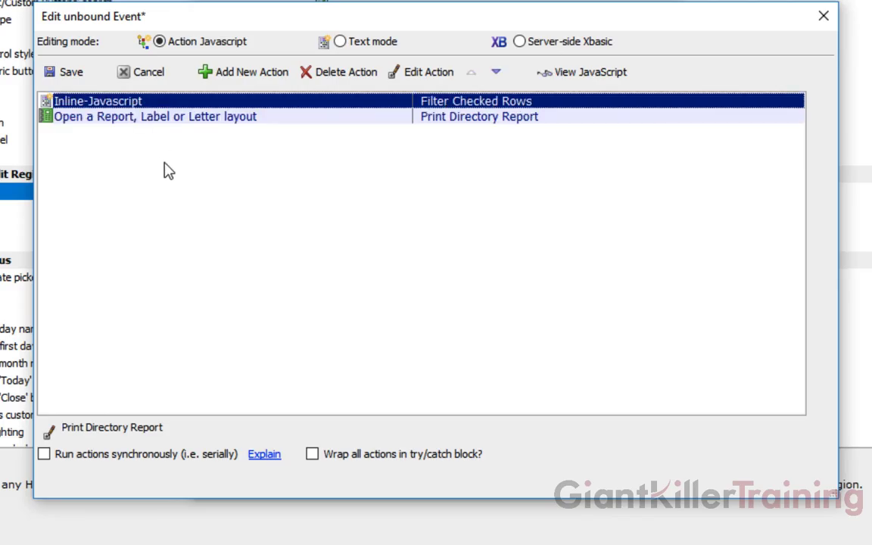
left_click(144, 116)
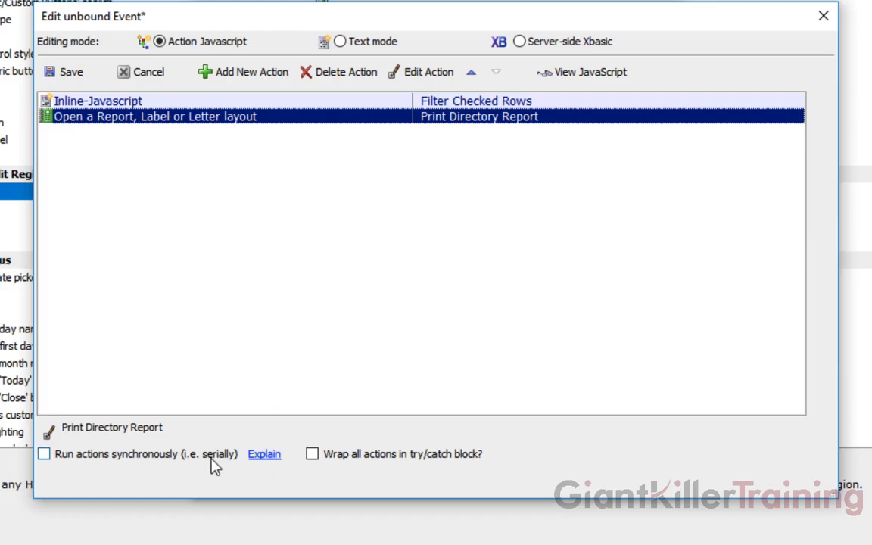
left_click(44, 454)
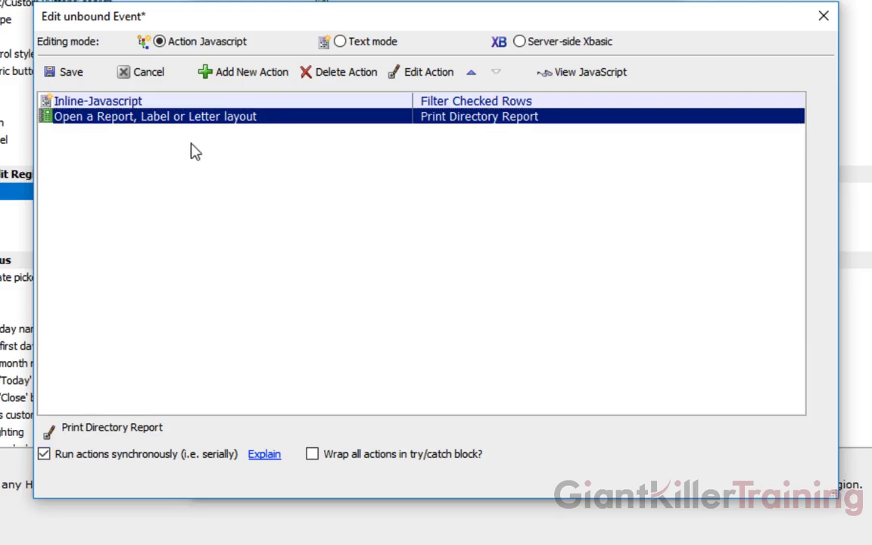
left_click(177, 104)
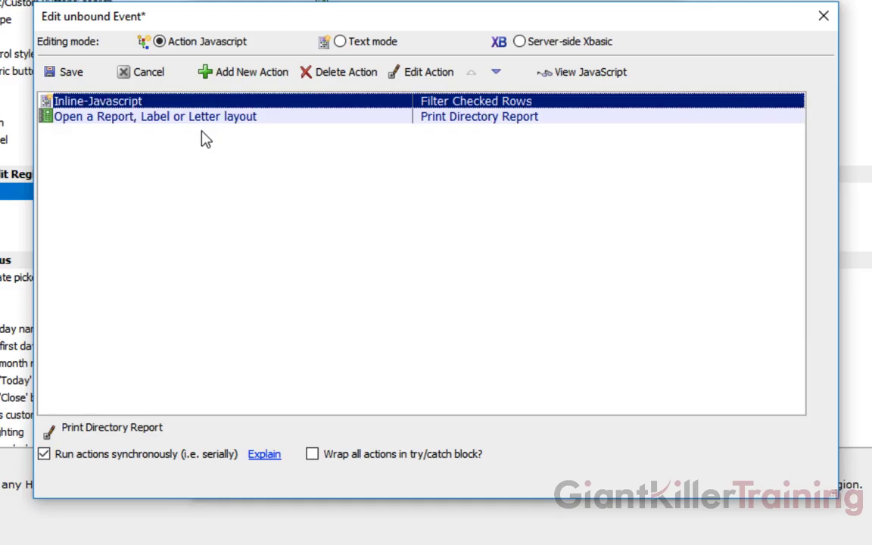
left_click(203, 121)
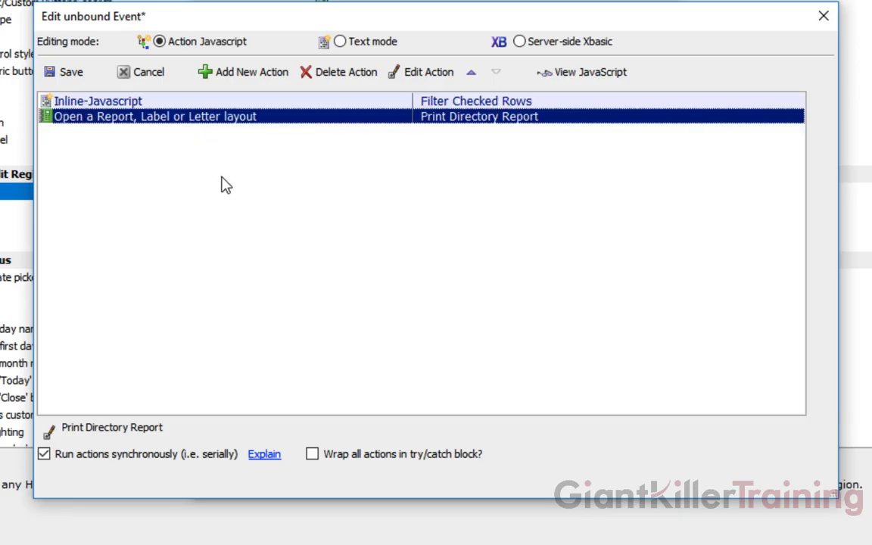
left_click(53, 72)
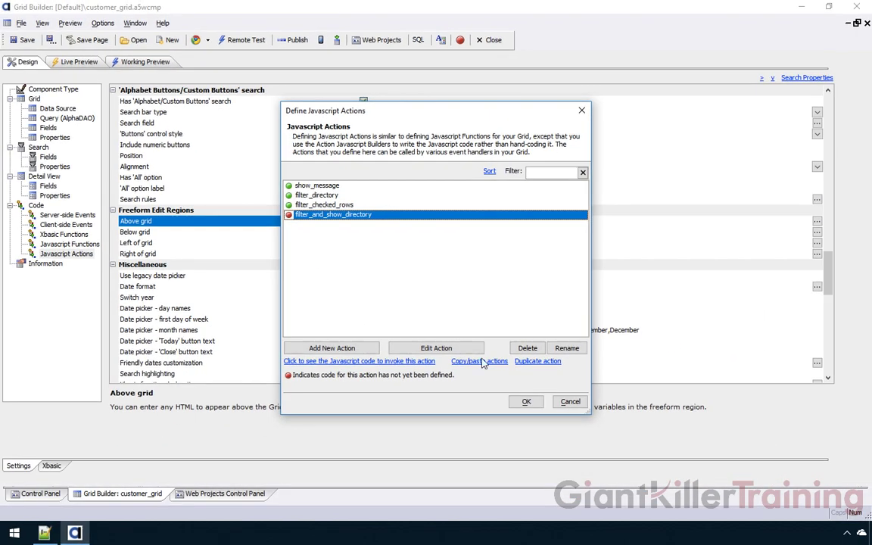
left_click(526, 401)
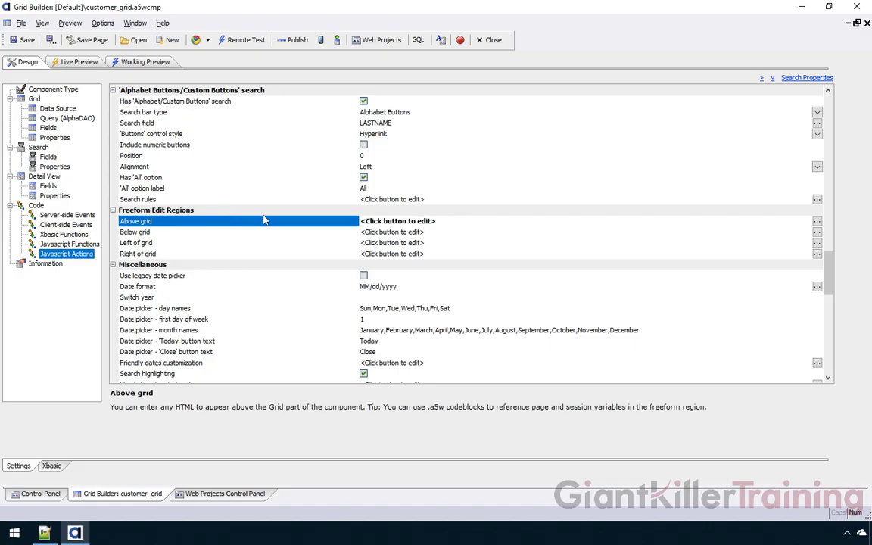
Add an action button named FilterandPrintDirectory with the button text Filter and Print Directory.
left_click_drag(833, 265, 834, 204)
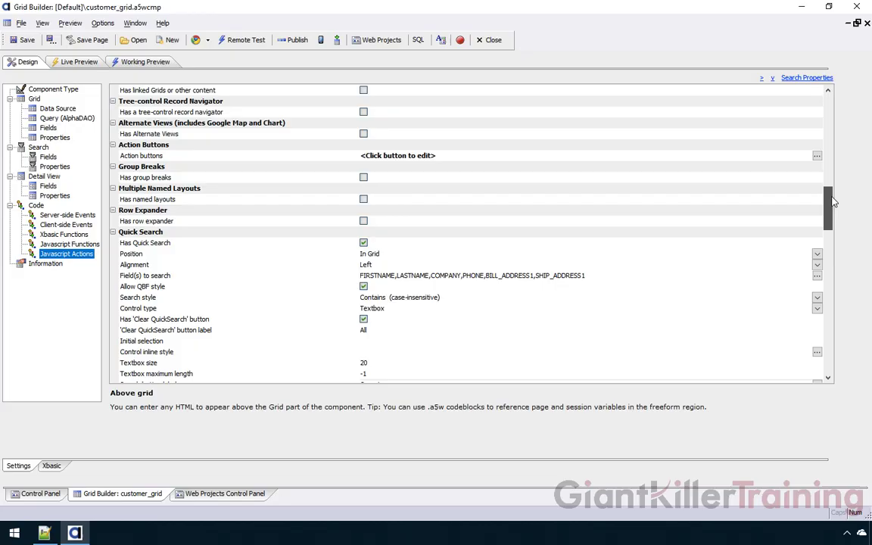
left_click(175, 157)
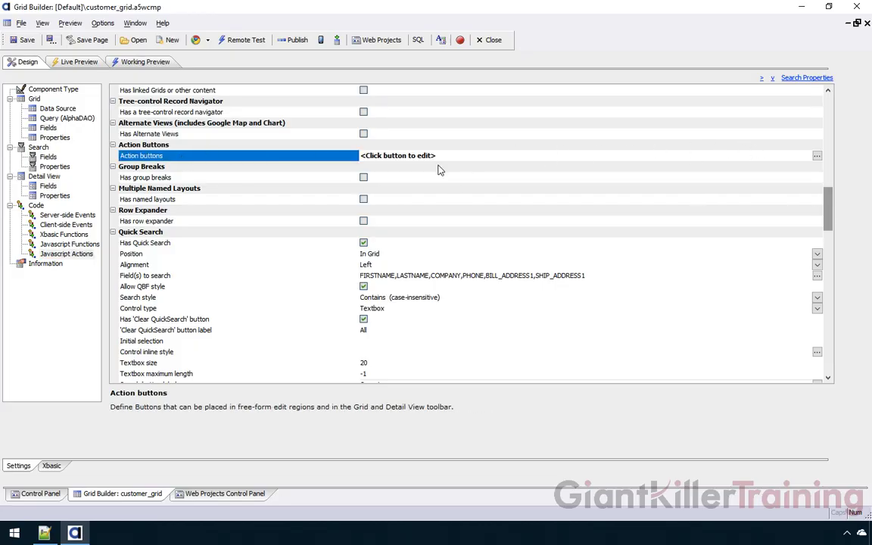
double_click(264, 157)
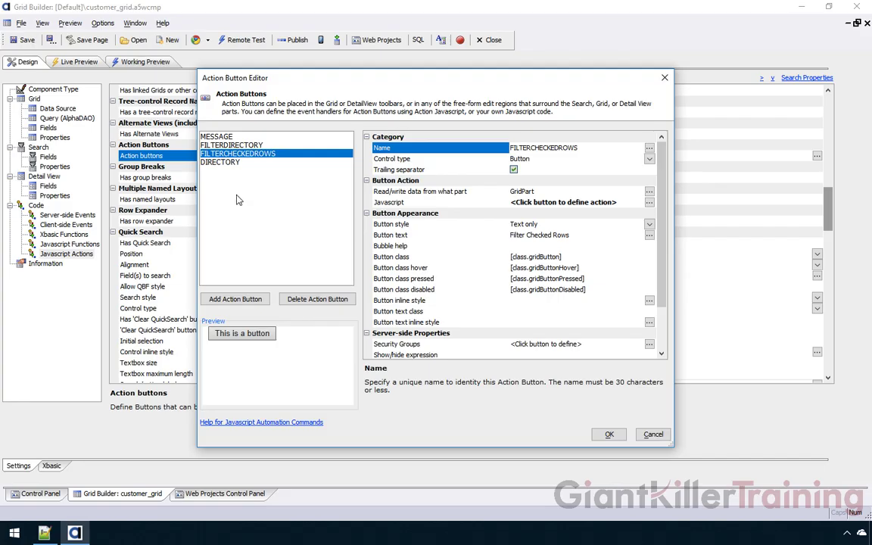
left_click(238, 302)
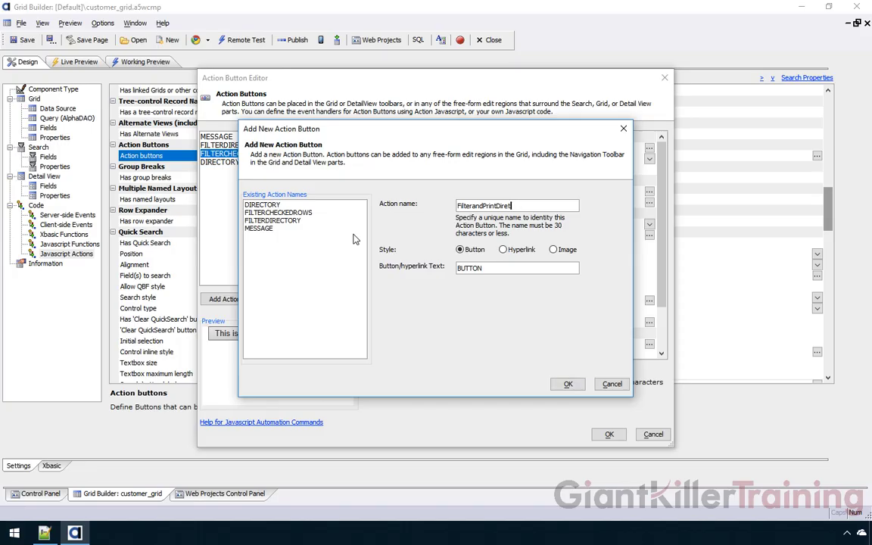
double_click(472, 267)
type("Filter and Print Directory")
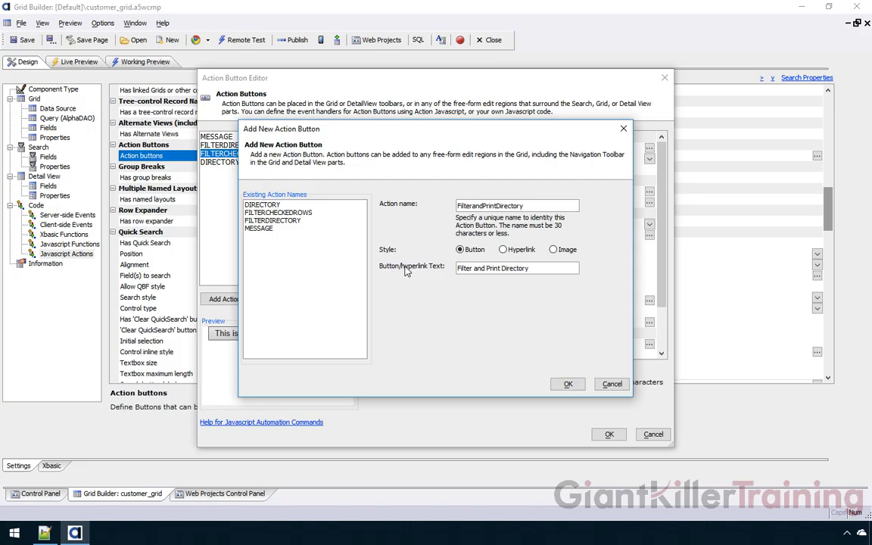
left_click(569, 384)
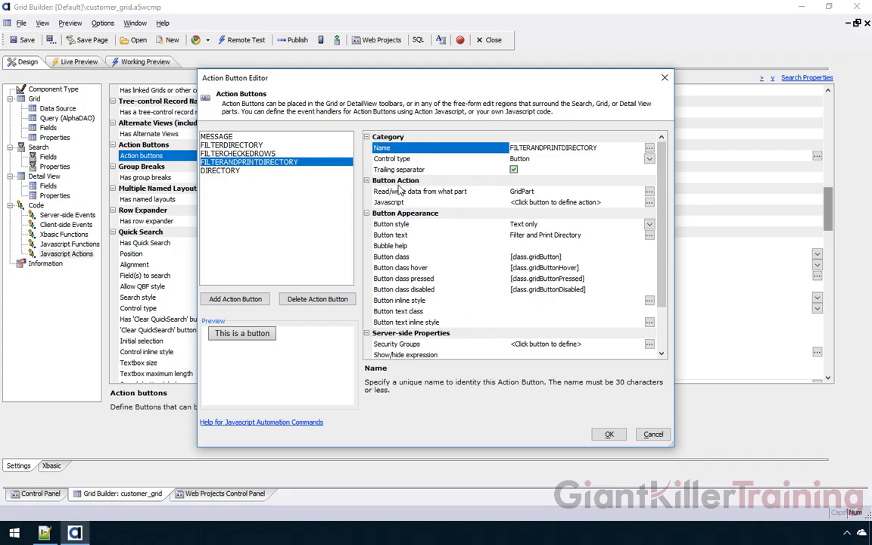
Give the new button's Javascript a Run Action that calls filter_and_show_directory.
left_click(425, 203)
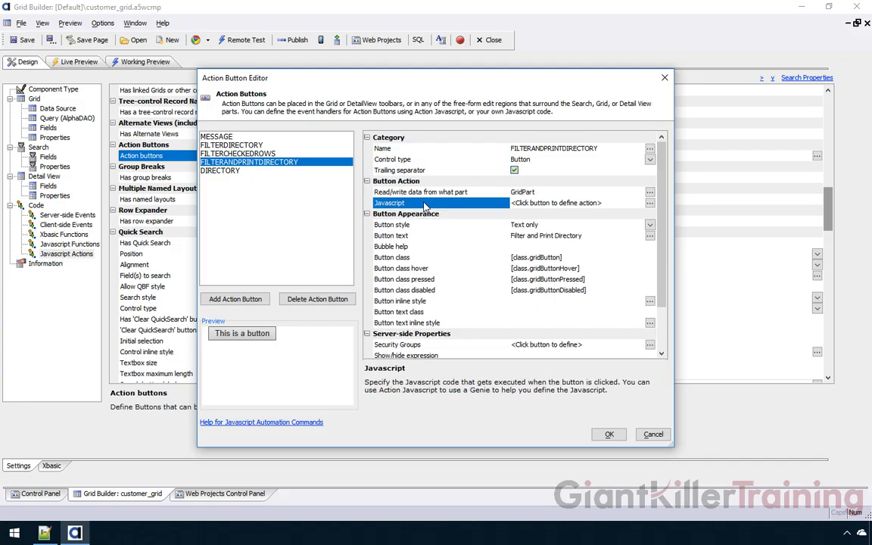
left_click(649, 203)
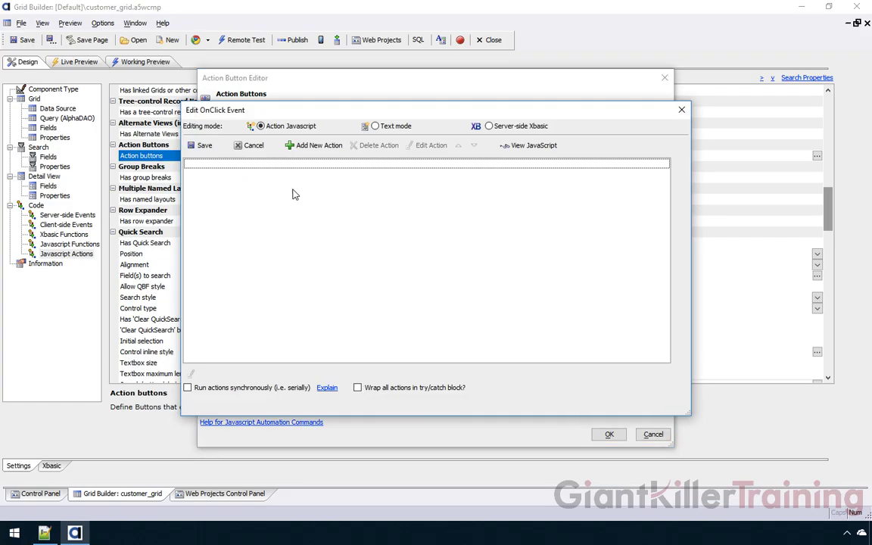
left_click(332, 146)
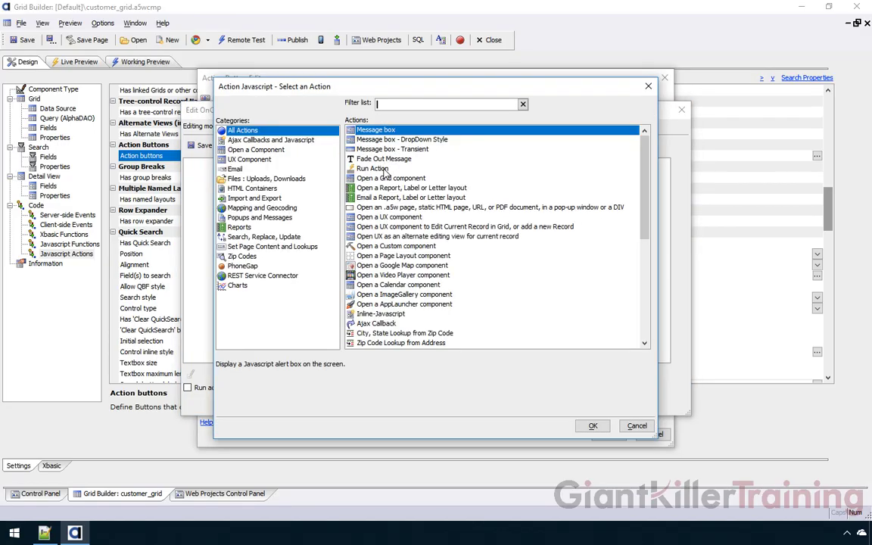
left_click(364, 169)
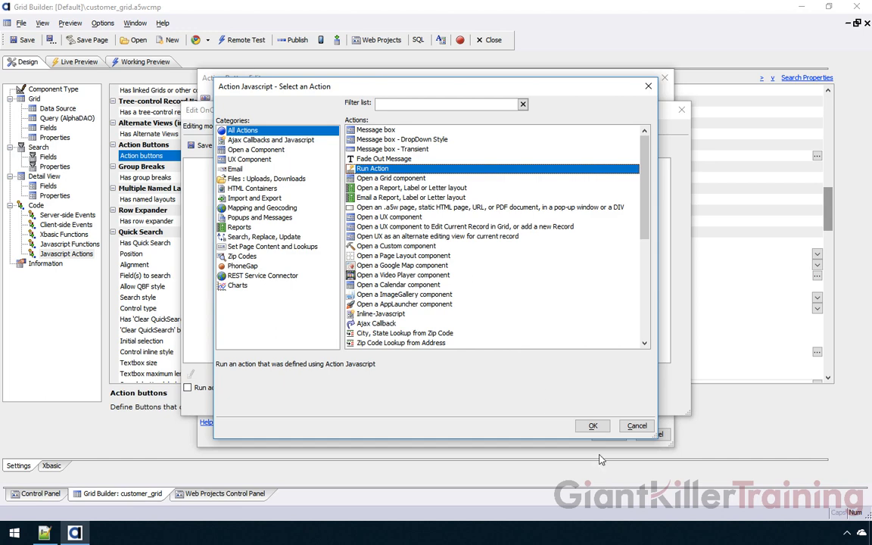
left_click(593, 426)
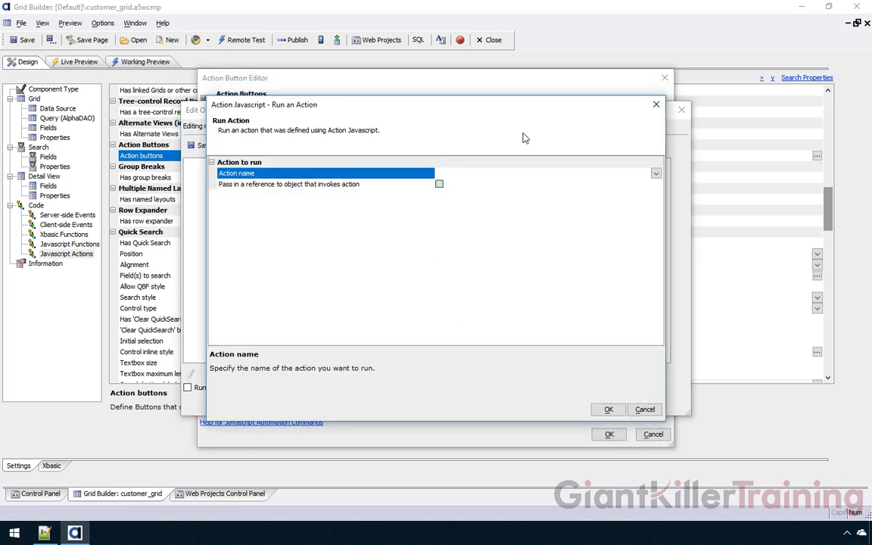
left_click(657, 174)
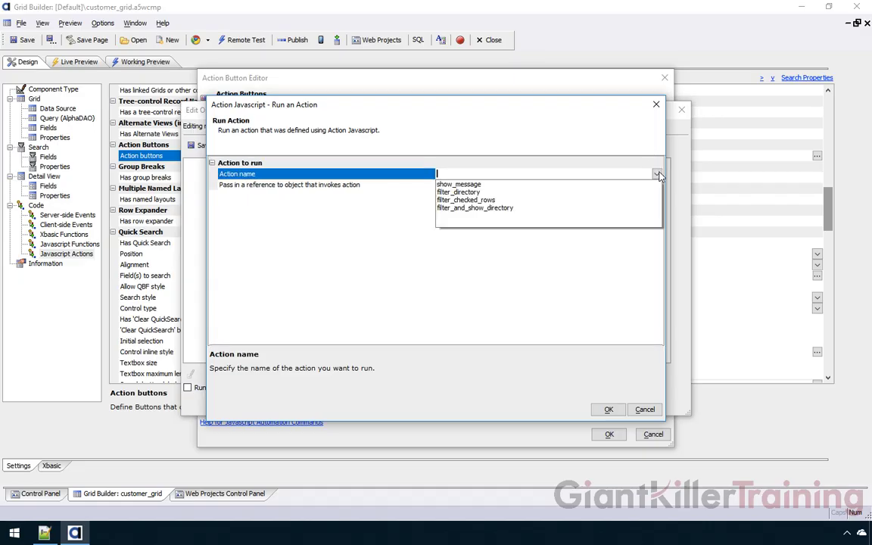
left_click(513, 208)
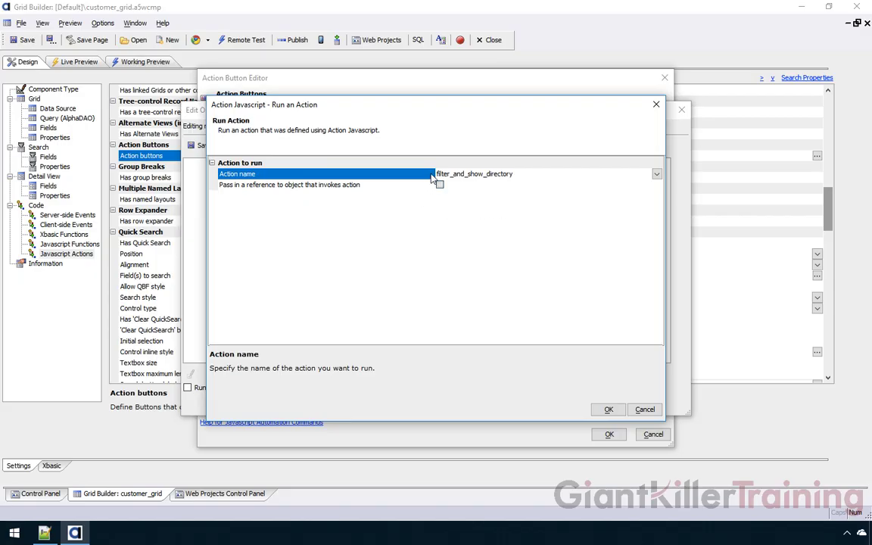
Finish the action with the comment Run filter and print report, save the OnClick event, and accept the action buttons.
left_click(609, 409)
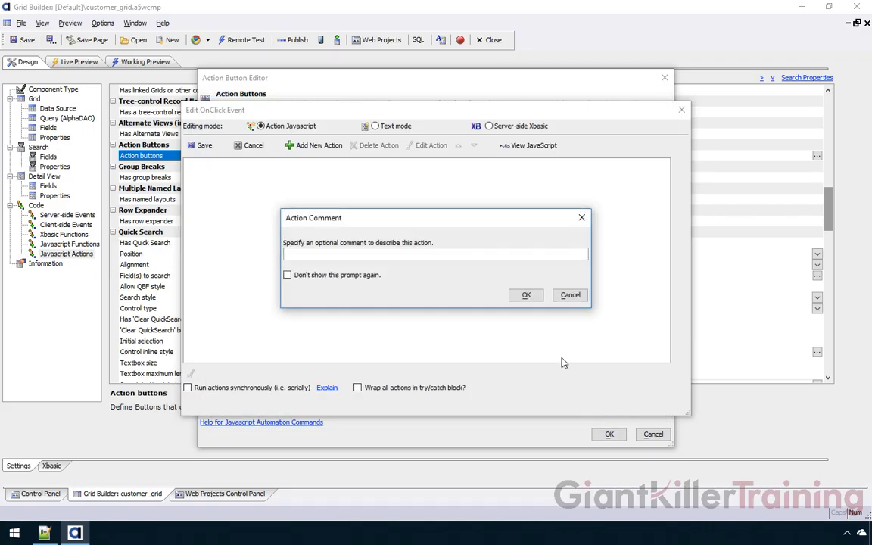
type("Run filter and print report")
left_click(527, 295)
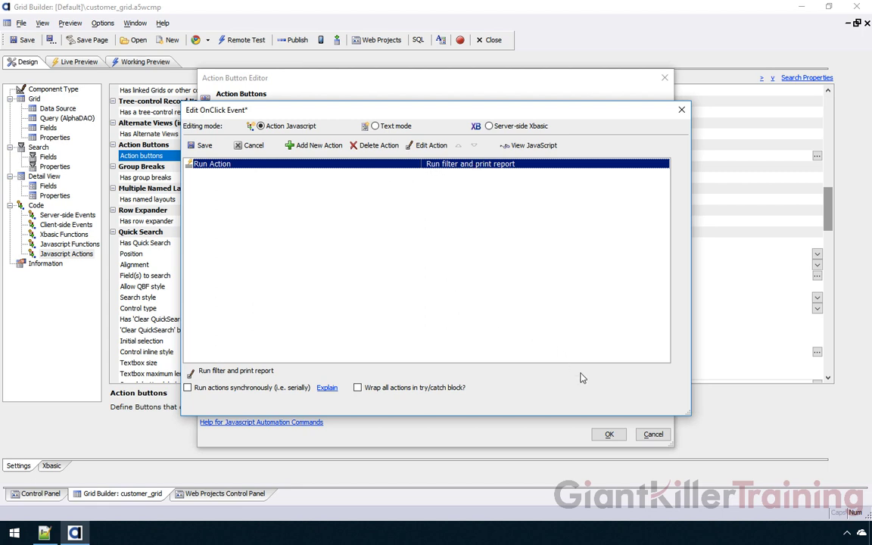
left_click(204, 146)
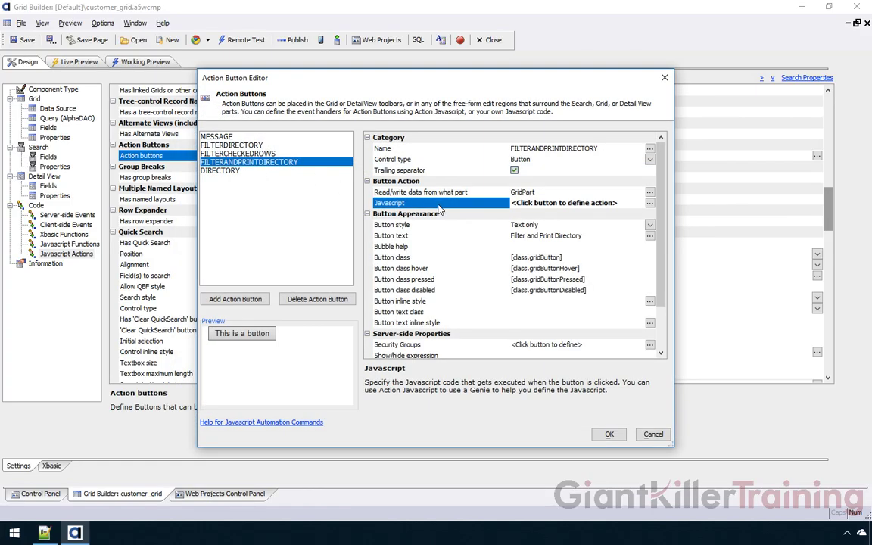
left_click(608, 434)
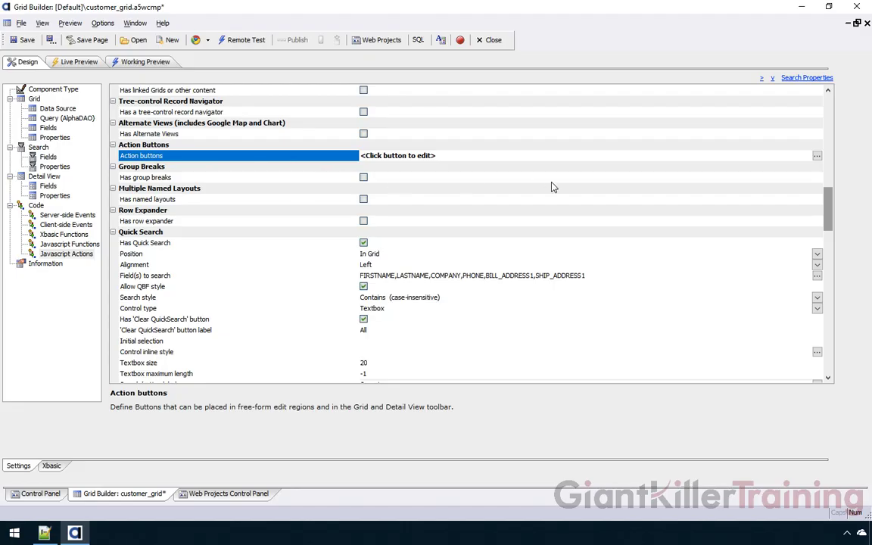
Insert the FILTERANDPRINTDIRECTORY button placeholder before the MESSAGE placeholder in the region above the grid, and save the grid.
left_click_drag(829, 205, 843, 269)
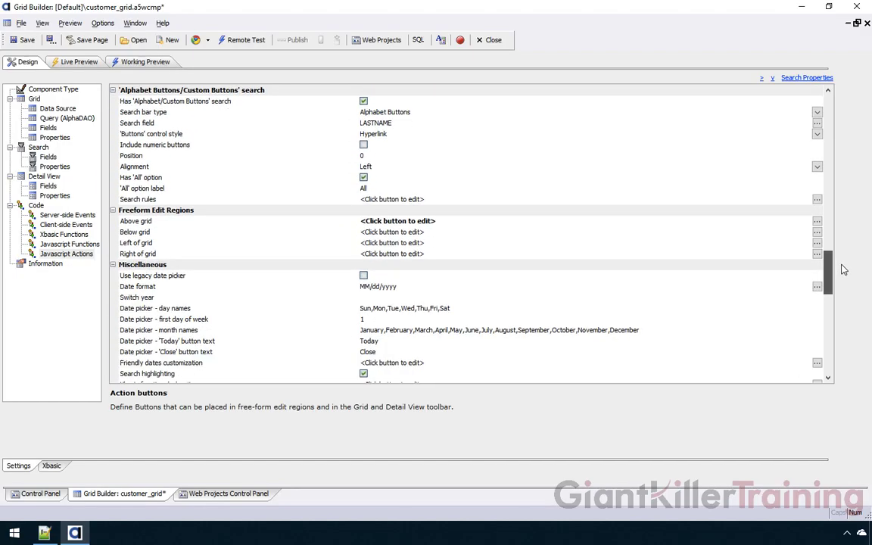
left_click(284, 222)
double_click(218, 222)
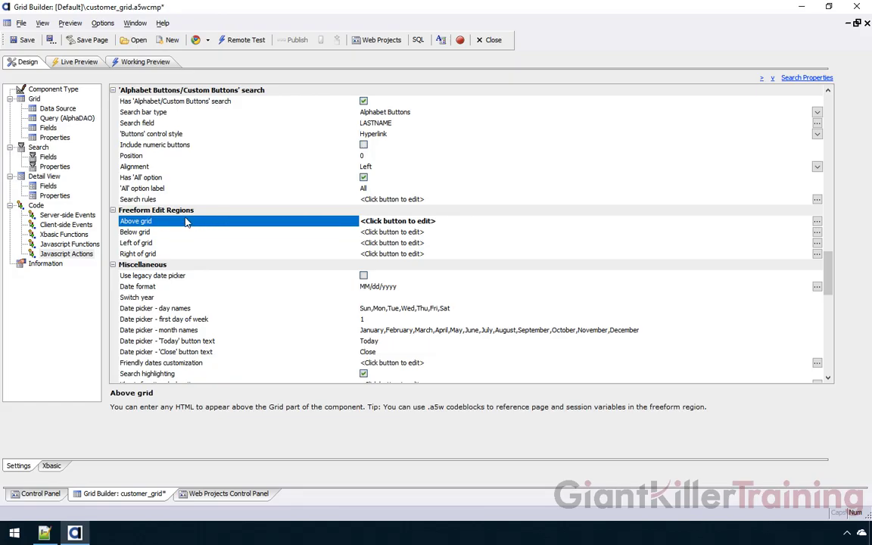
double_click(197, 224)
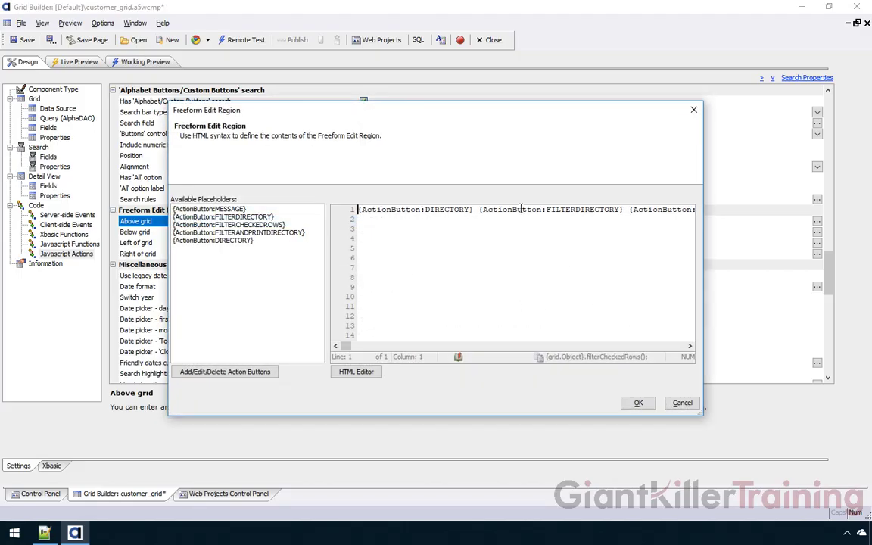
left_click(681, 348)
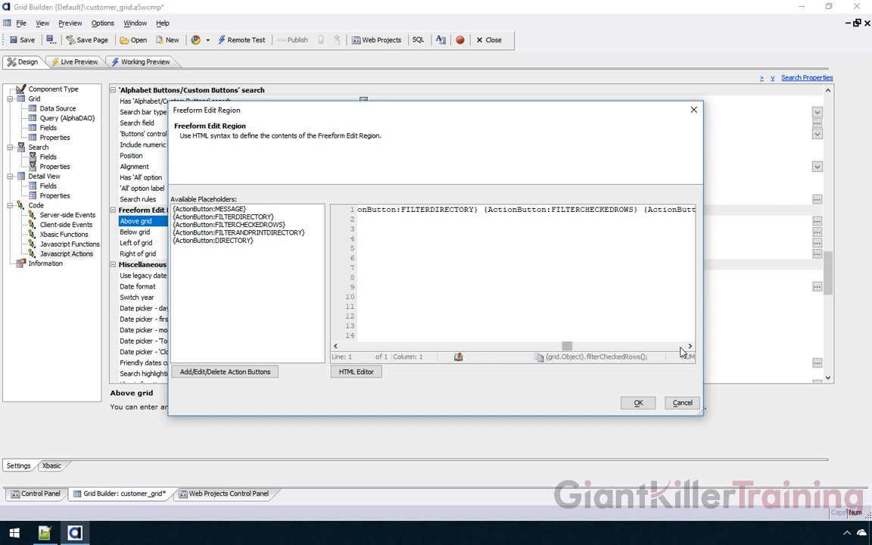
left_click(571, 210)
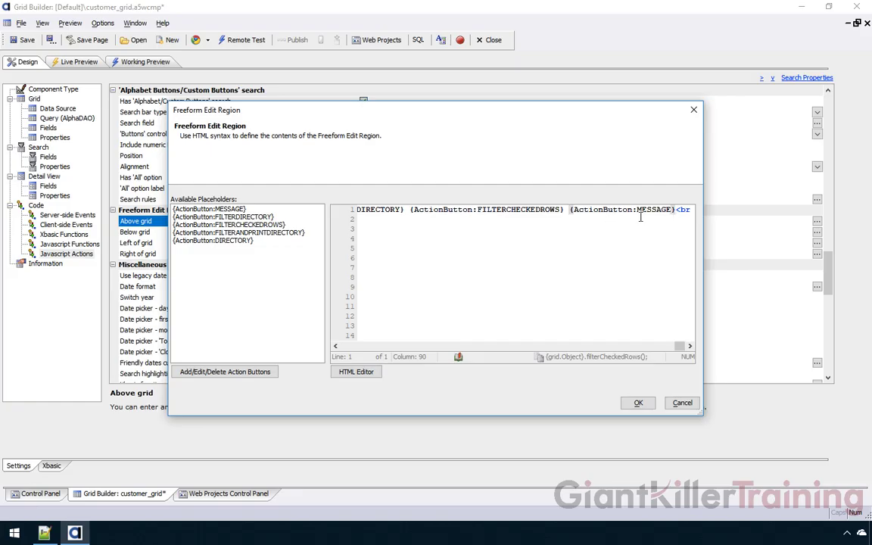
left_click(265, 237)
double_click(265, 237)
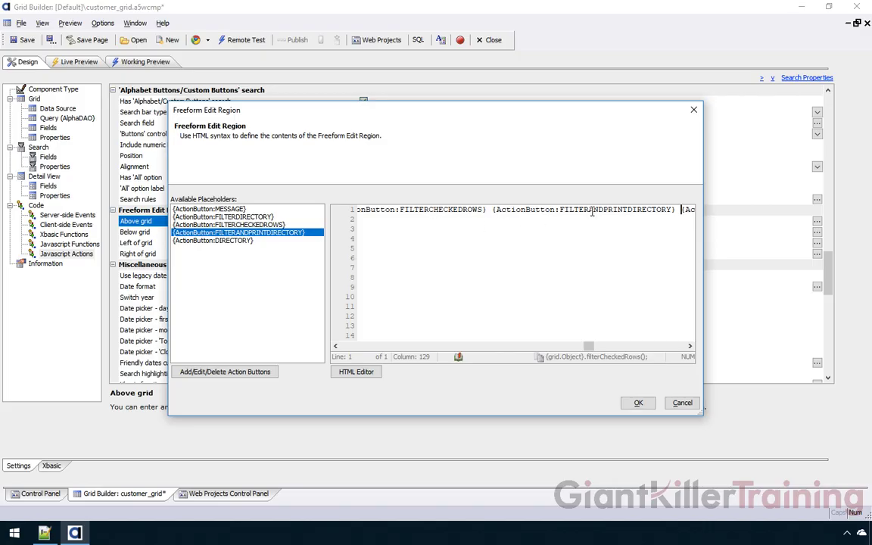
left_click(636, 403)
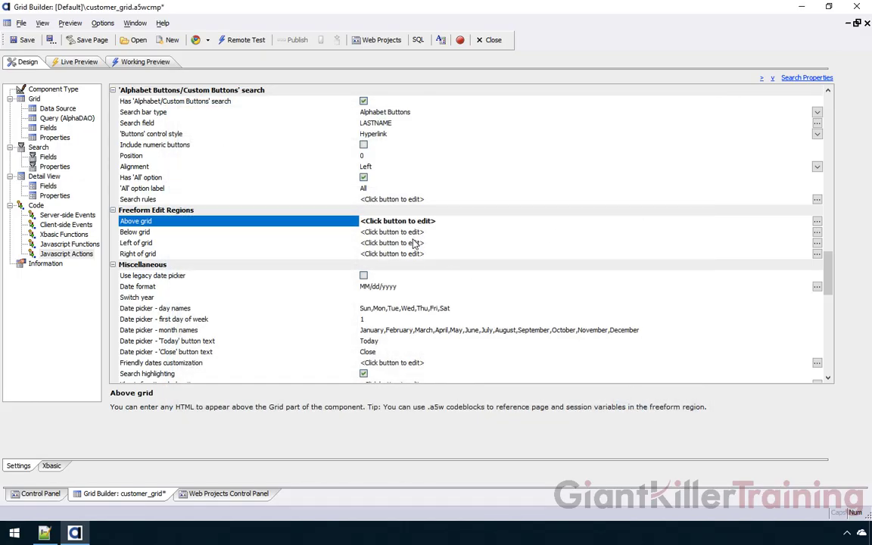
left_click(26, 42)
In the working preview, filter and print the directory for NorthQuest Sports, MoveMax Sports, EliteMove Goods and Sport Studios, and close the report.
left_click(144, 61)
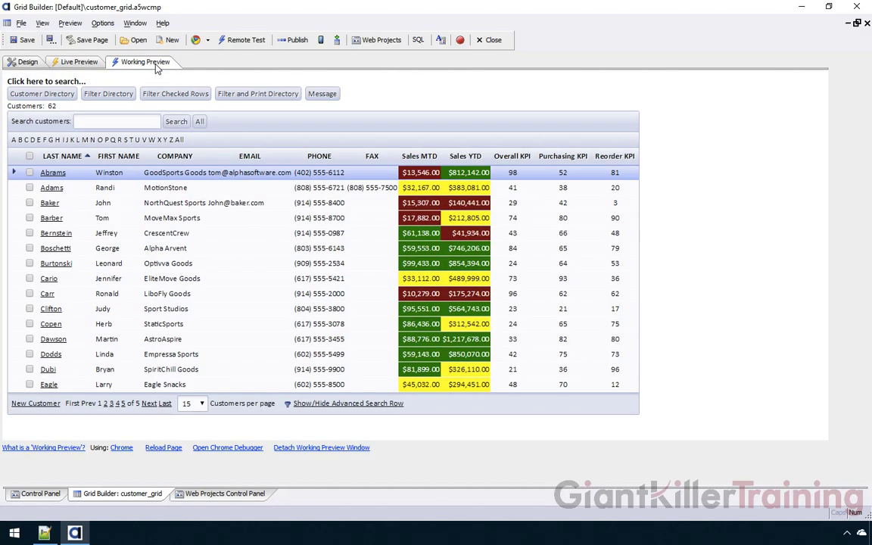
left_click(30, 203)
left_click(29, 218)
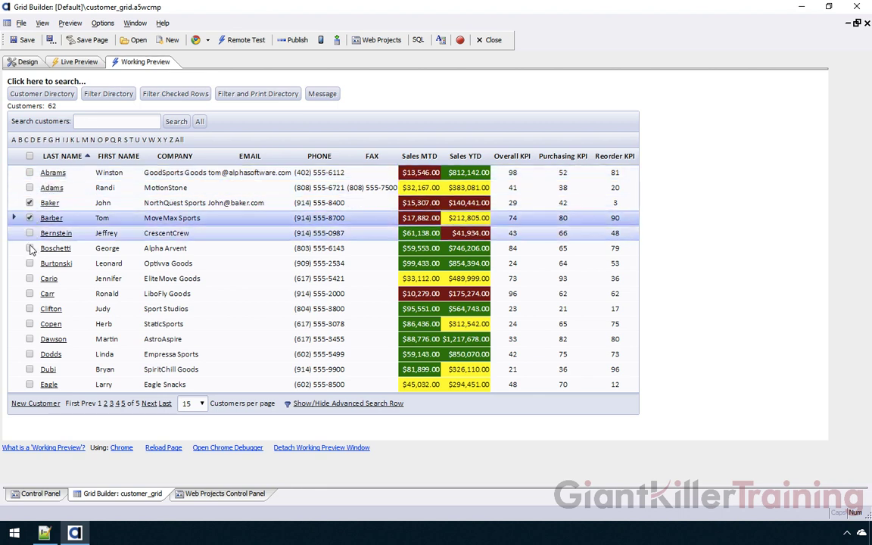
left_click(29, 278)
left_click(30, 309)
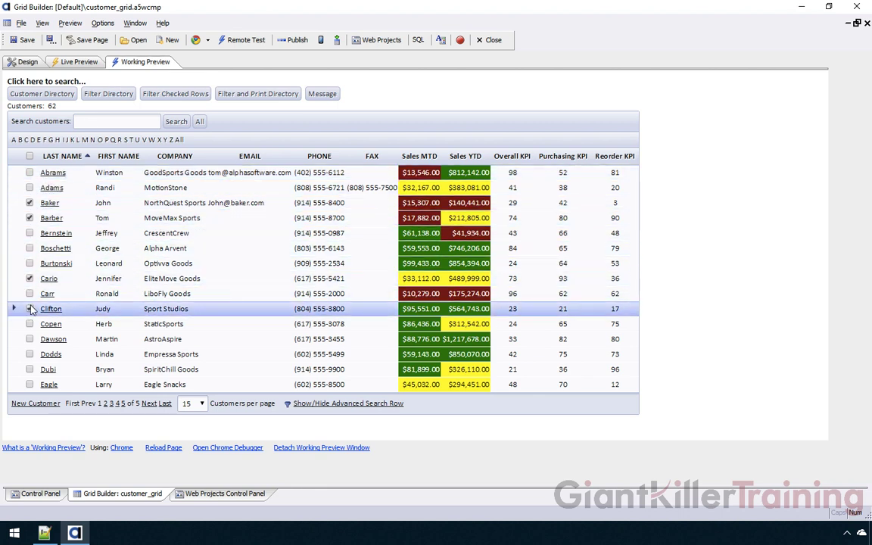
left_click(271, 96)
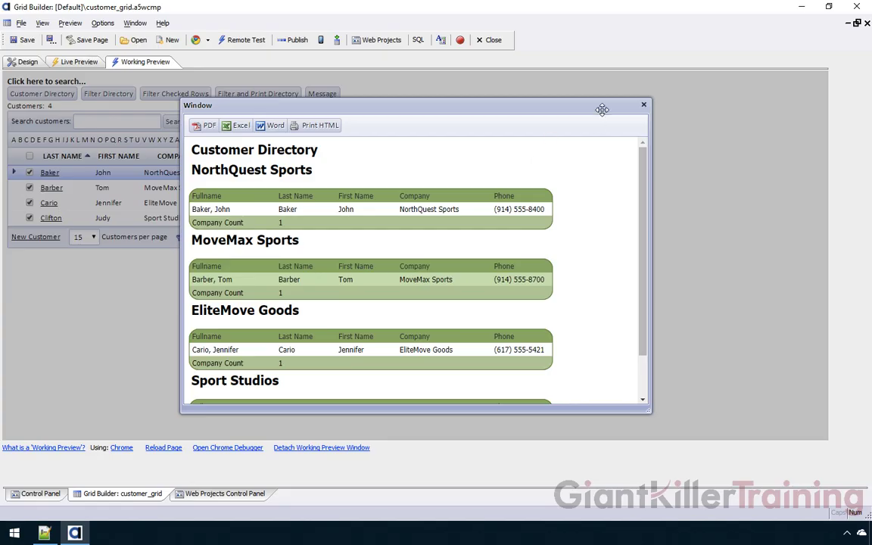
left_click(643, 106)
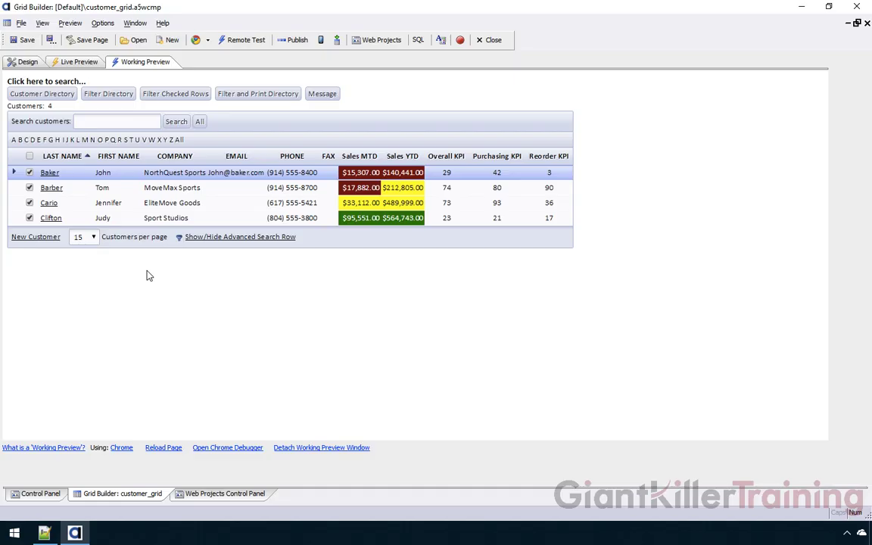
Return to the grid's design properties and search with exc to locate the Export to Excel/Ascii property.
left_click(27, 63)
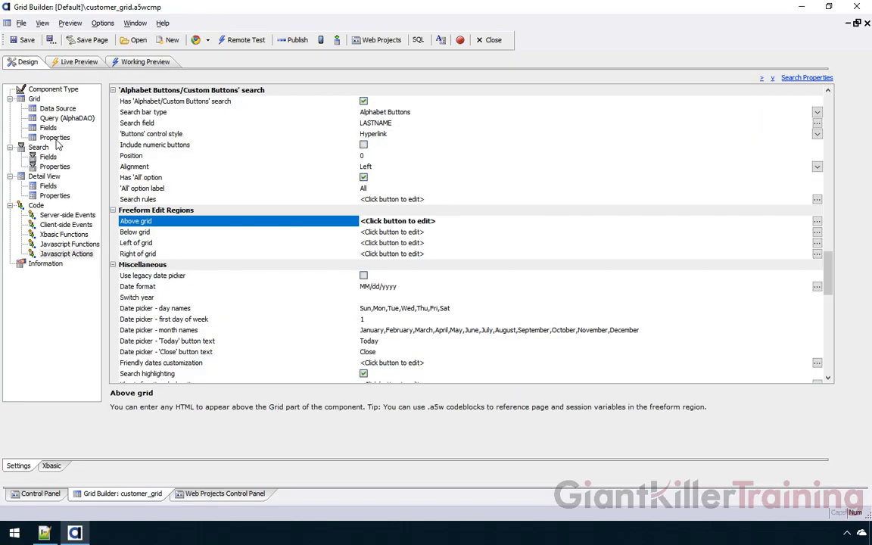
left_click(55, 140)
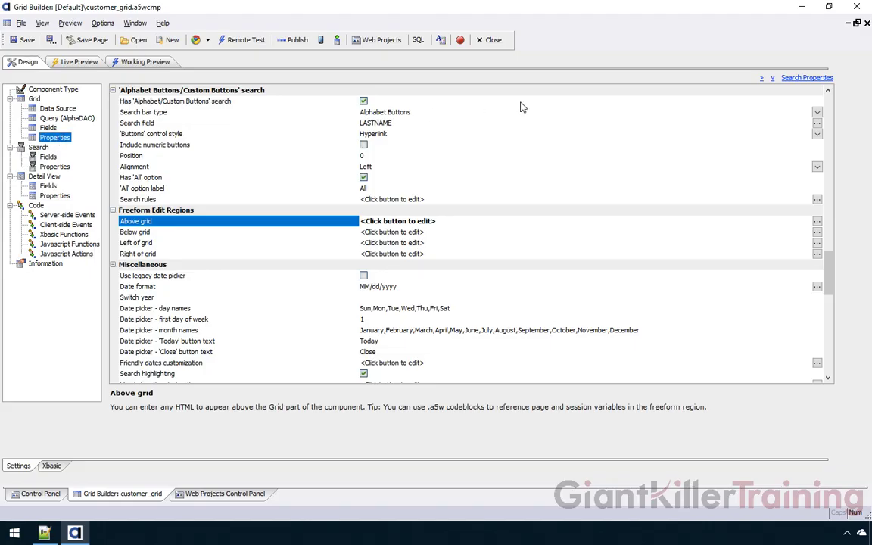
left_click(791, 78)
type("exc")
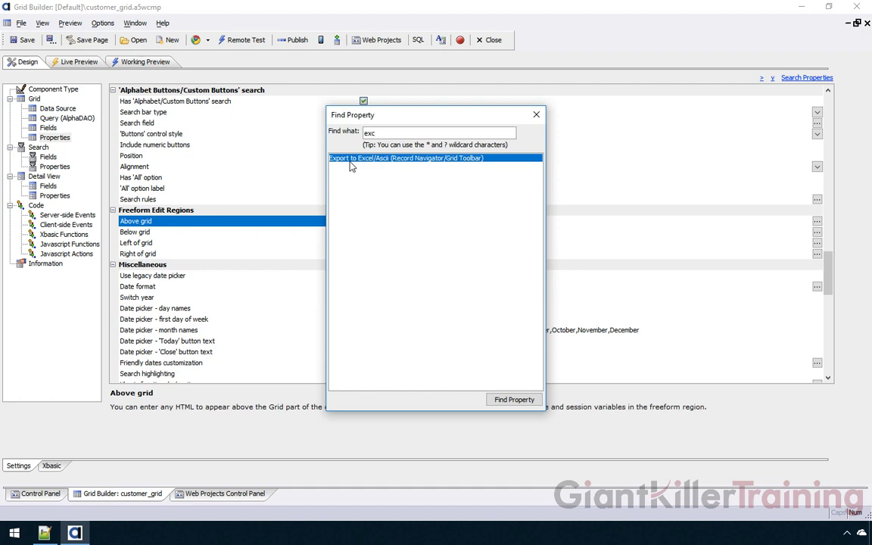
double_click(381, 160)
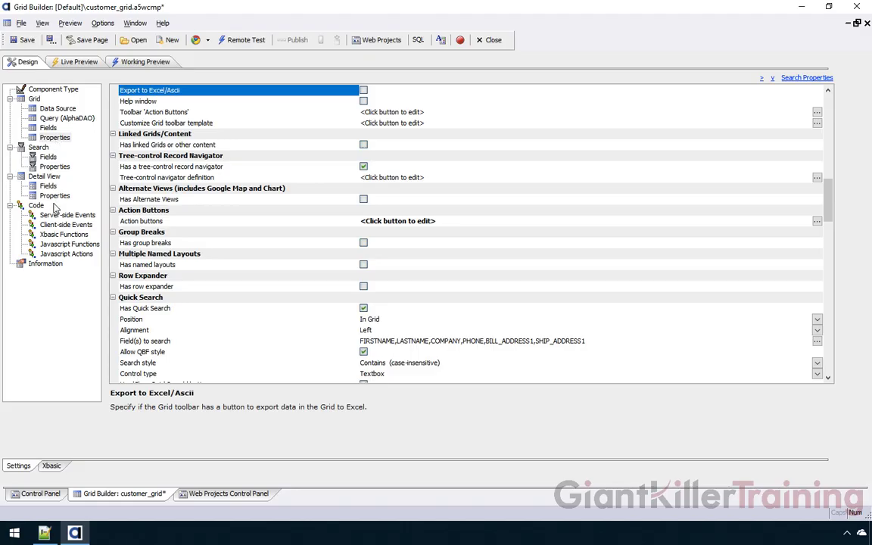
Create a JavaScript action named export_excel and start editing it with GridPart as the part for reading and writing data.
double_click(57, 258)
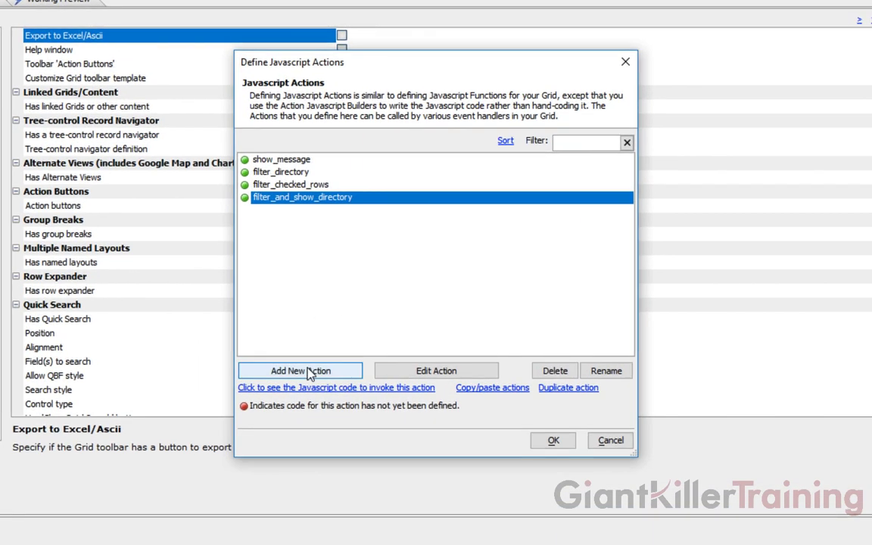
left_click(311, 373)
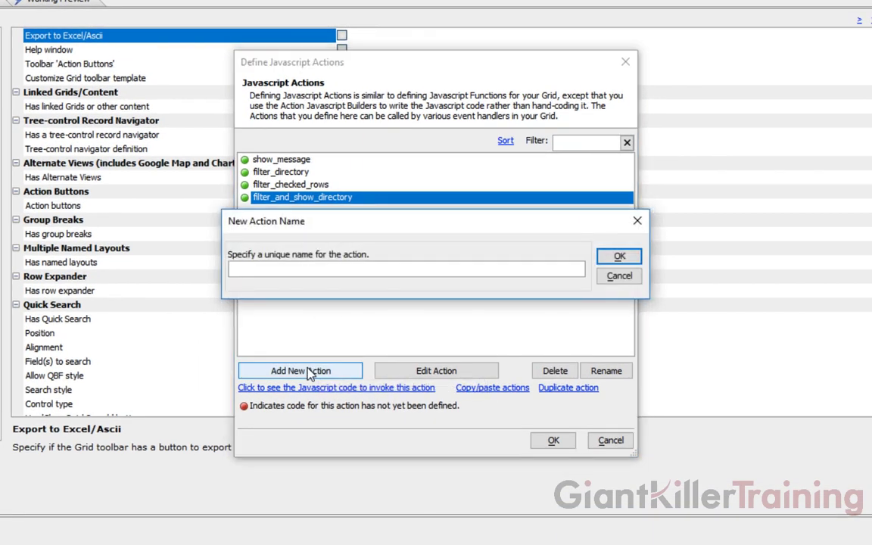
type("export_excel")
left_click(620, 258)
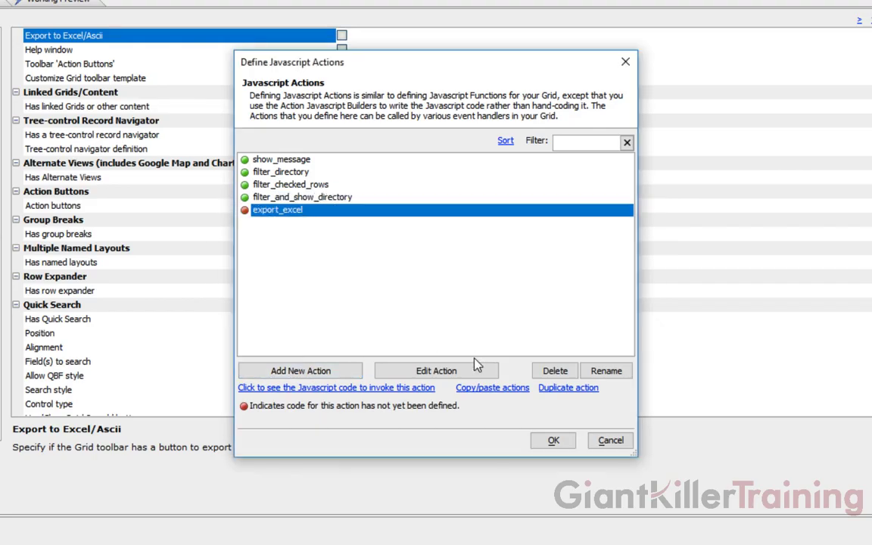
left_click(471, 371)
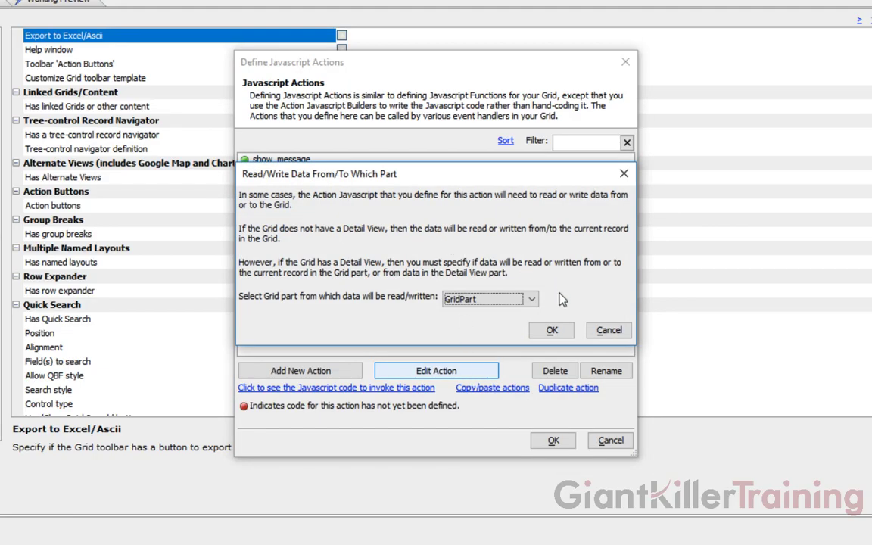
left_click(552, 331)
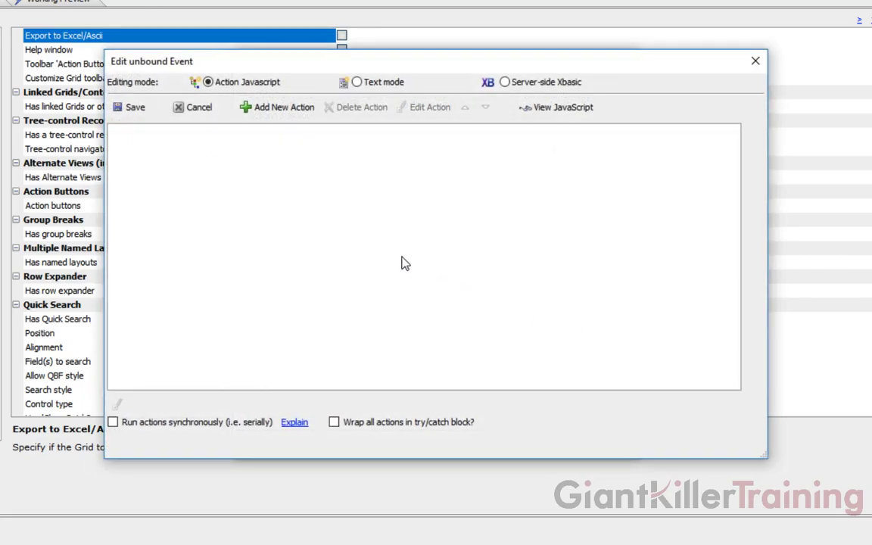
Find the export actions with the filter exc and add Export to Excel or Ascii or Custom Format to the export_excel action.
left_click(294, 114)
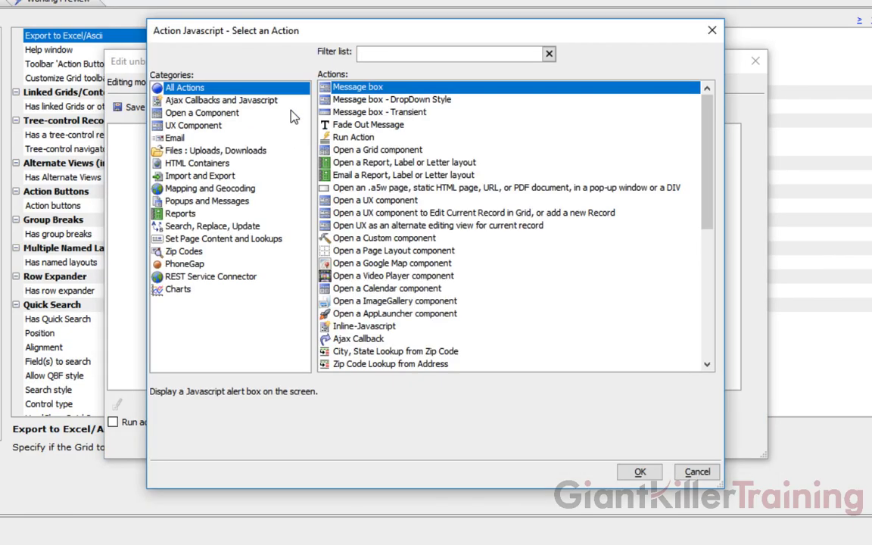
type("exc")
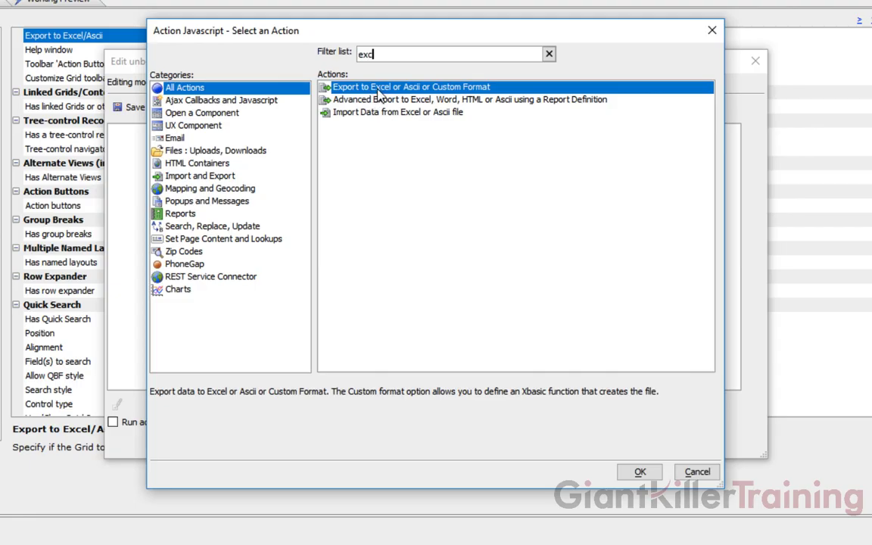
left_click(638, 472)
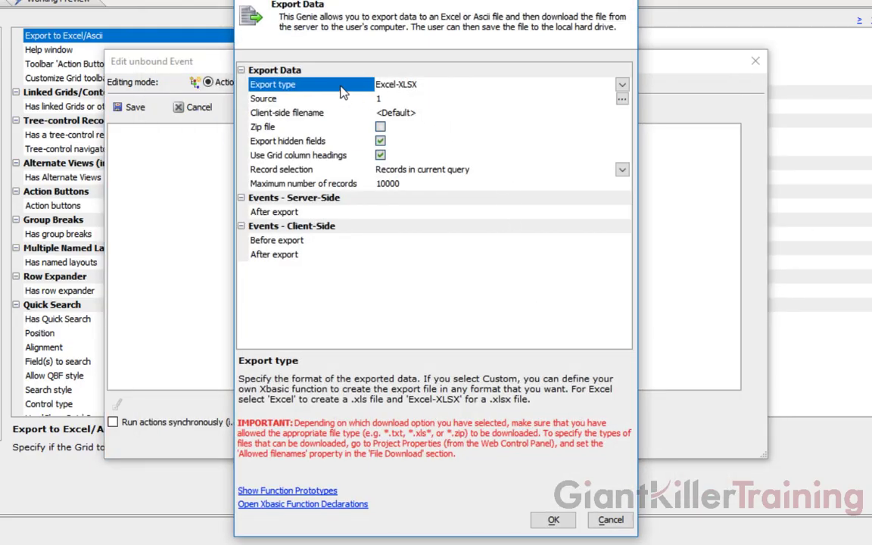
Examine the export's type, source, client-side filename, zip, hidden-field, column-heading and record-selection options.
left_click(621, 85)
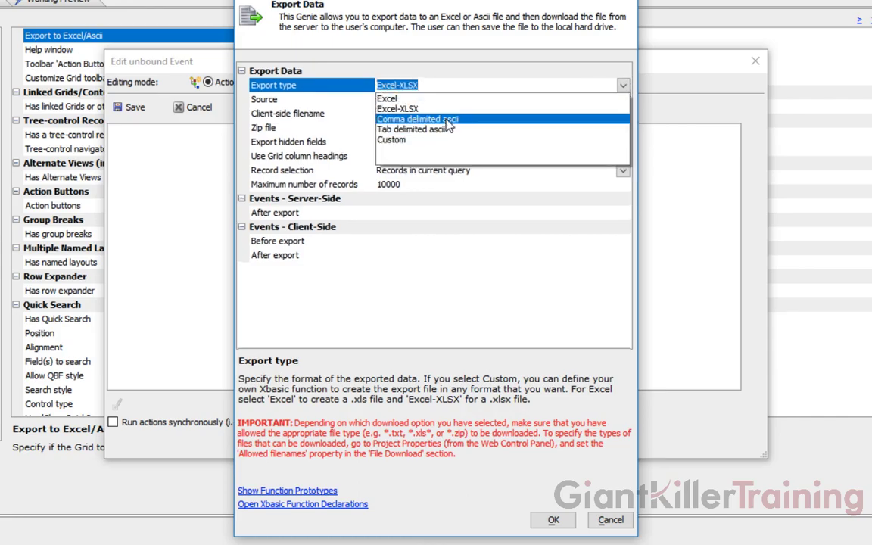
left_click(446, 80)
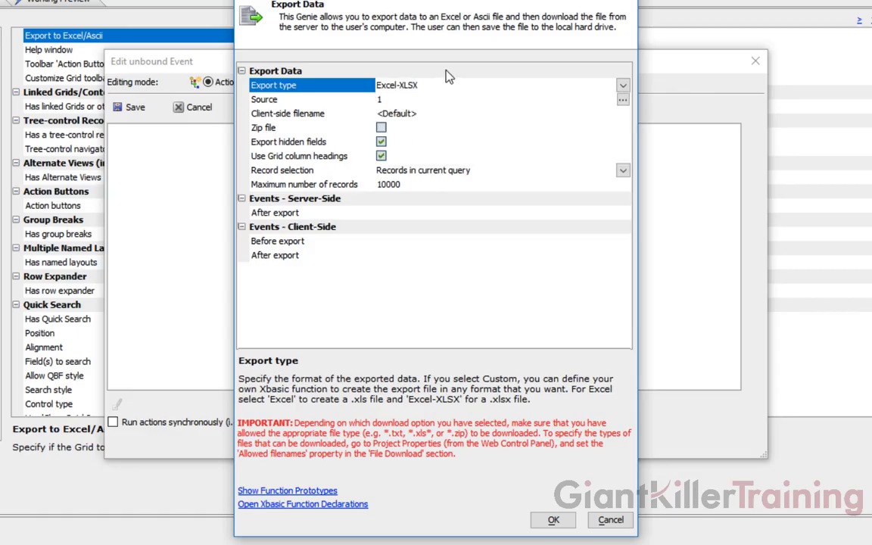
left_click(321, 101)
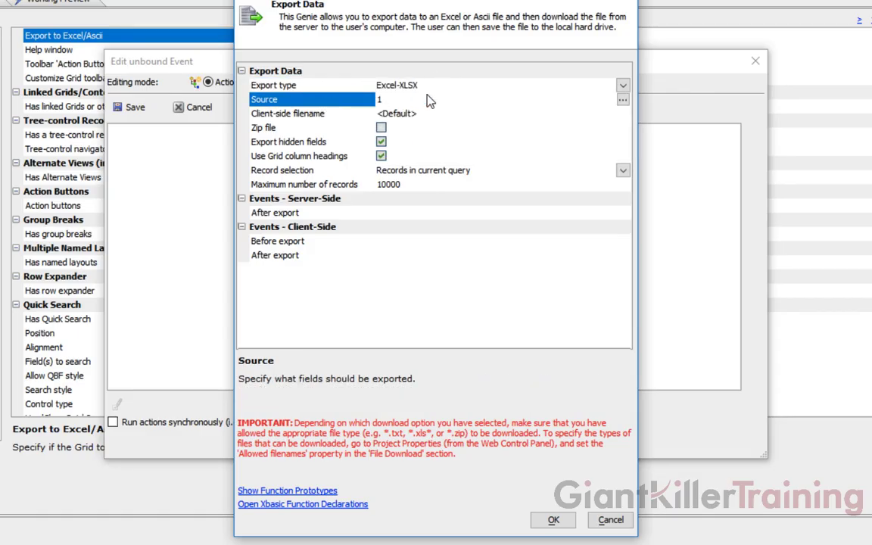
left_click(623, 100)
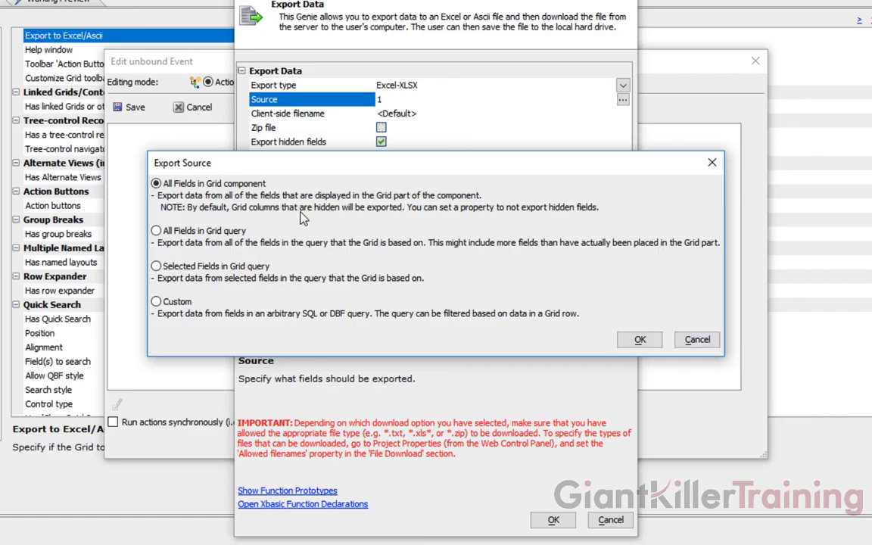
left_click(692, 341)
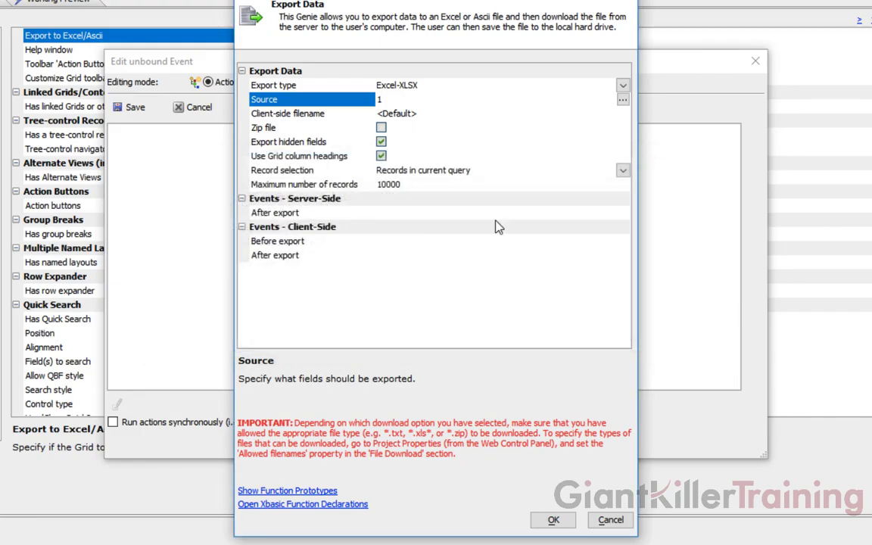
left_click(347, 115)
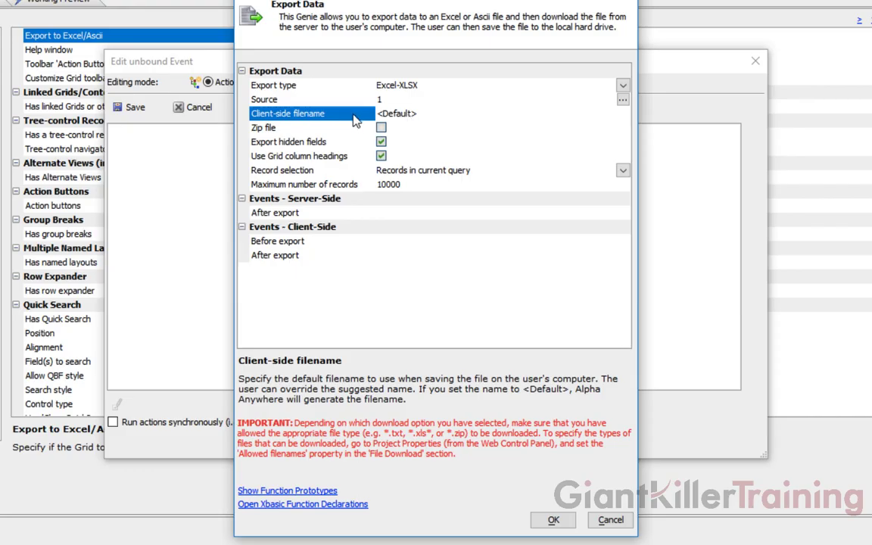
left_click(339, 133)
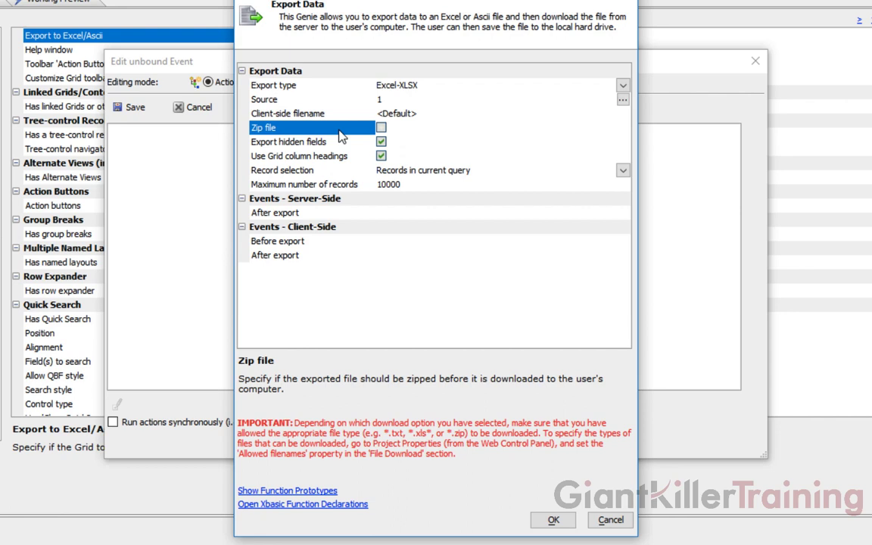
left_click(345, 143)
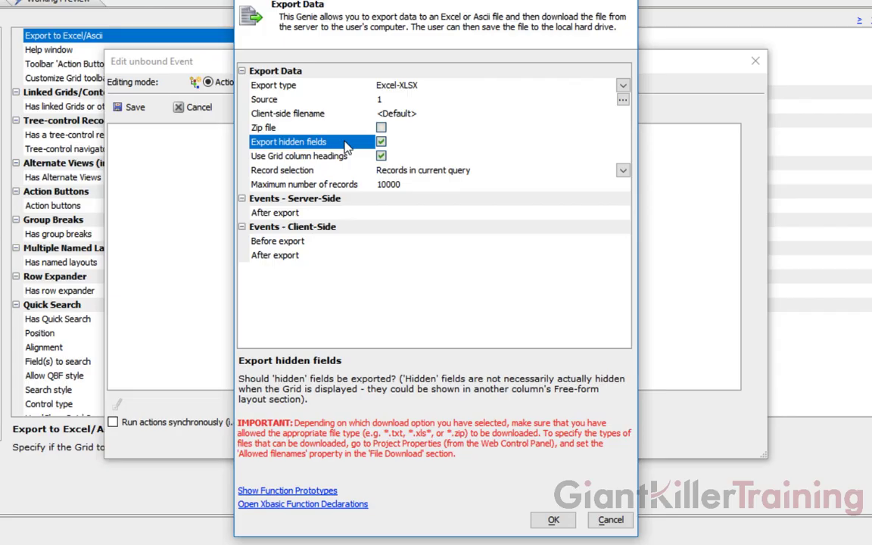
left_click(353, 157)
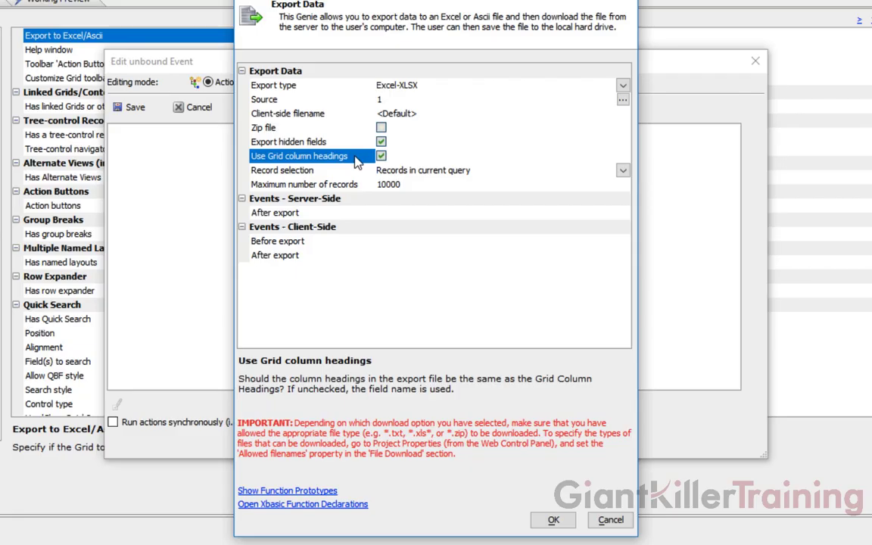
left_click(342, 174)
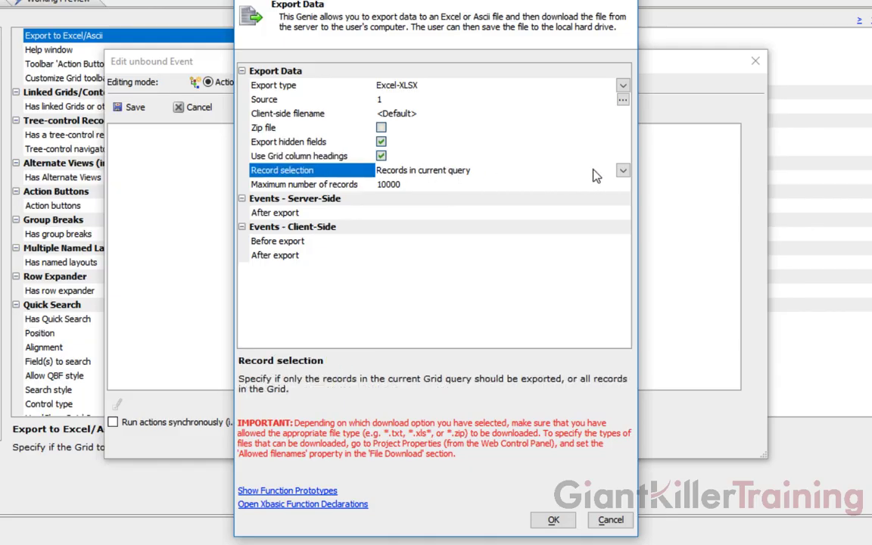
left_click(623, 170)
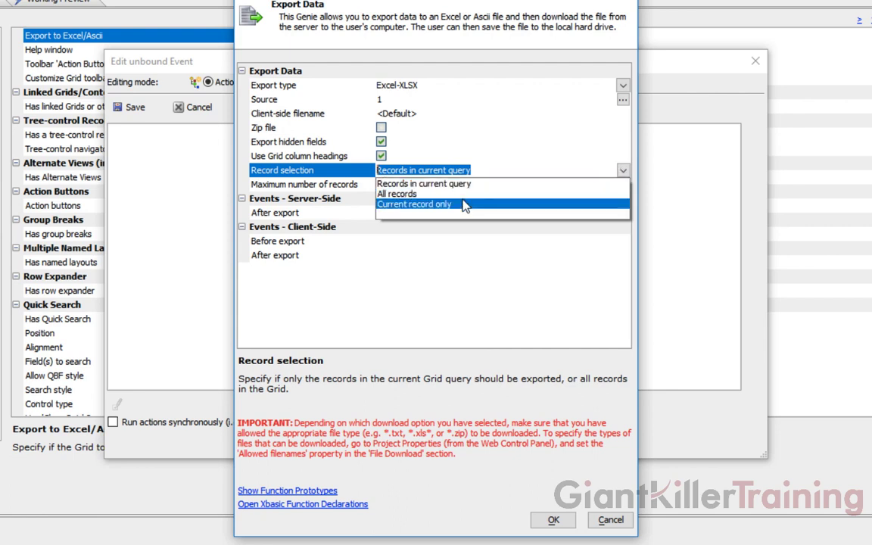
left_click(356, 175)
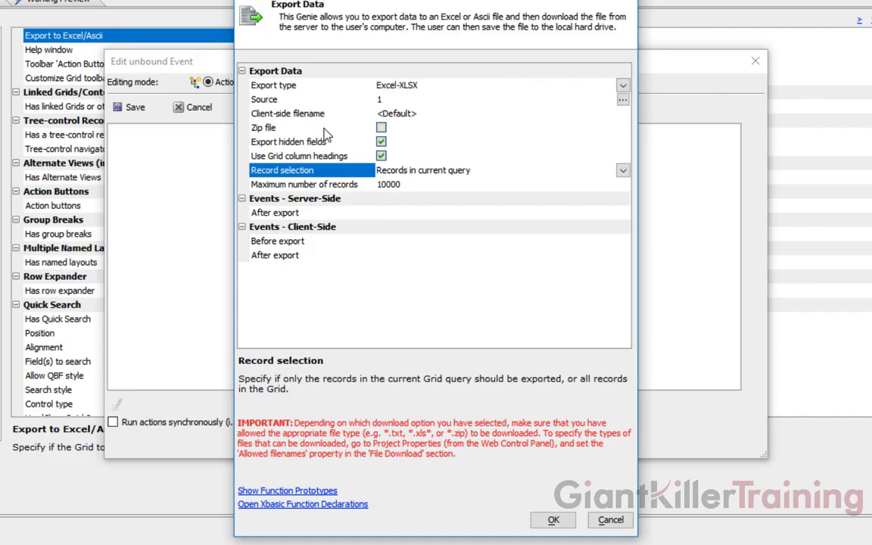
Accept the export settings with the comment Export to Excel, save the event, and accept the JavaScript actions.
left_click(555, 520)
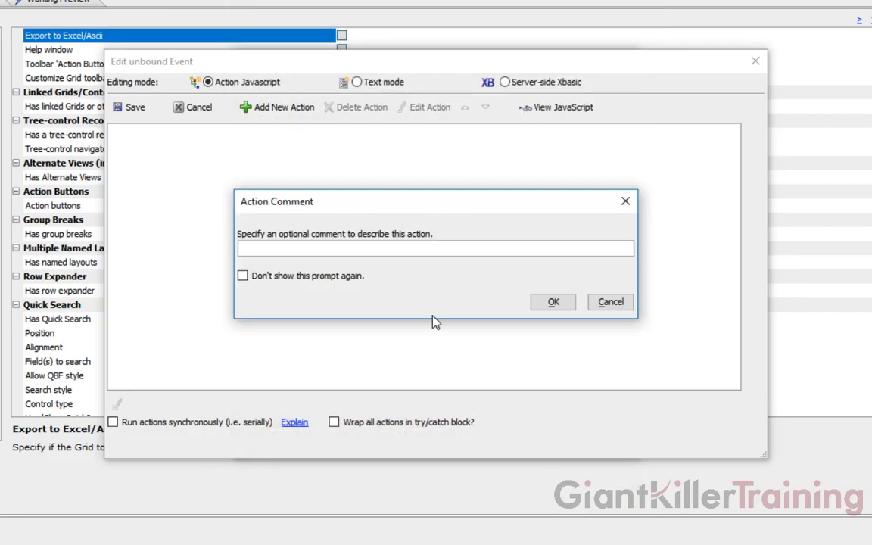
type("Export to Excel")
left_click(542, 303)
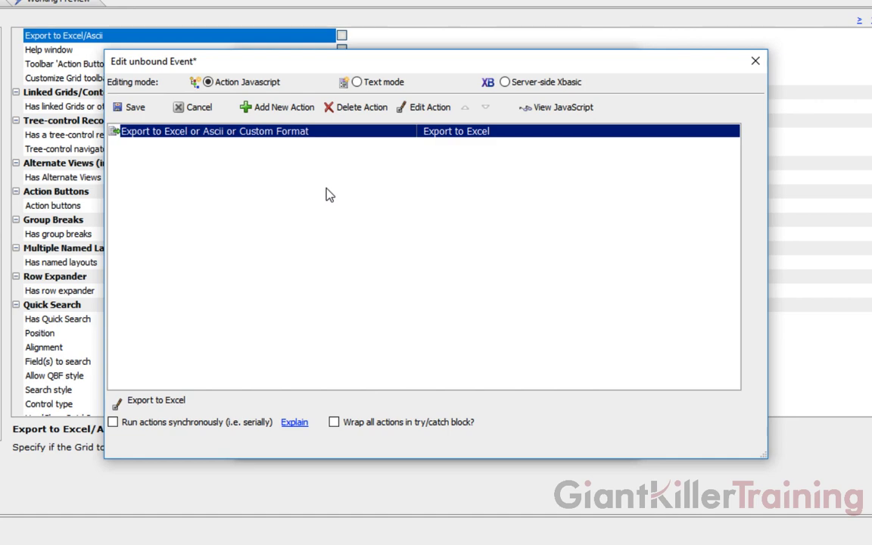
left_click(137, 110)
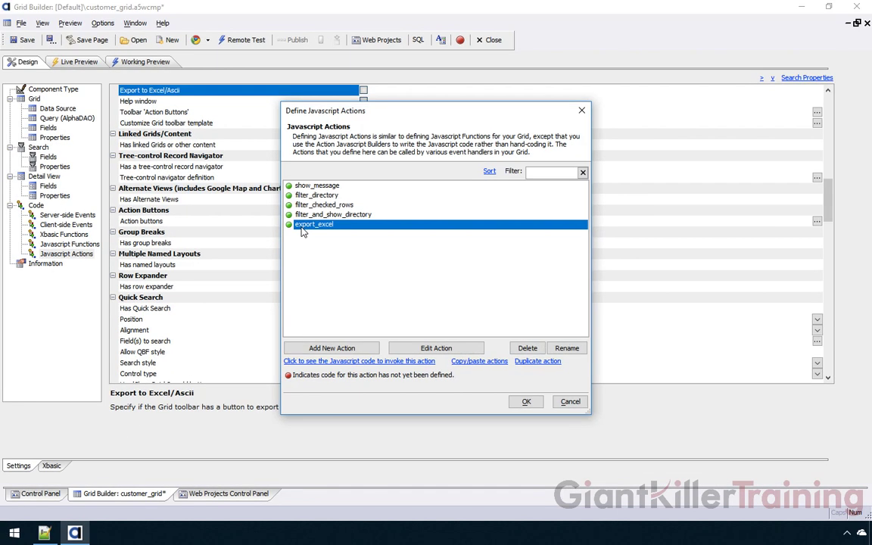
left_click(527, 402)
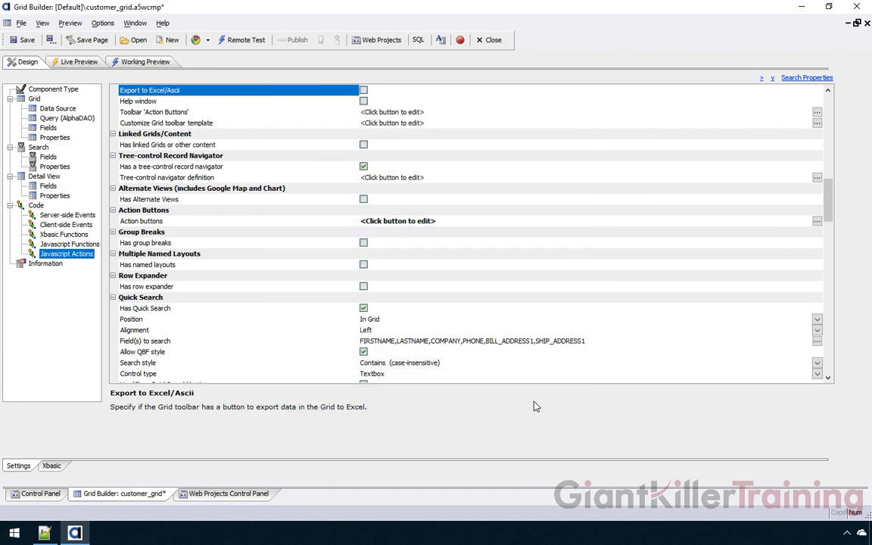
Add a button-style action button named EXPORTTOEXCEL with the text Export To Excel to the grid's action buttons.
left_click(222, 226)
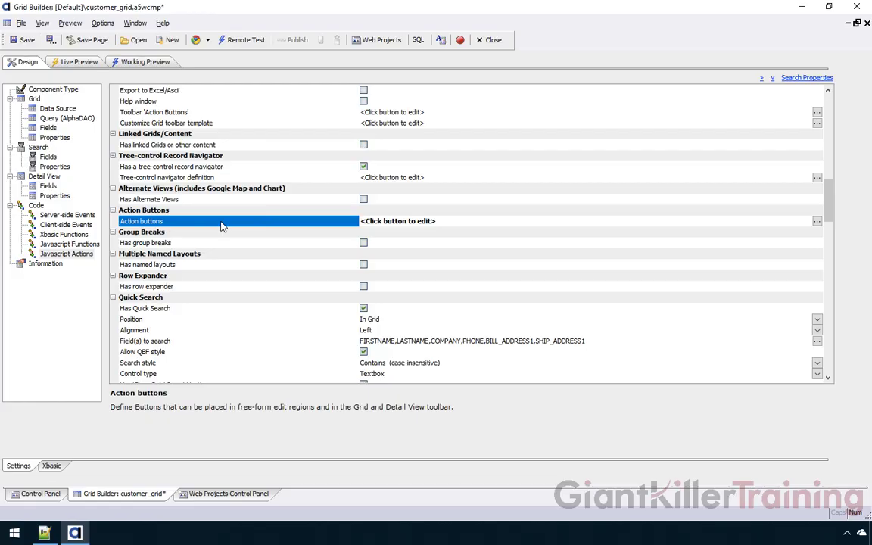
double_click(222, 226)
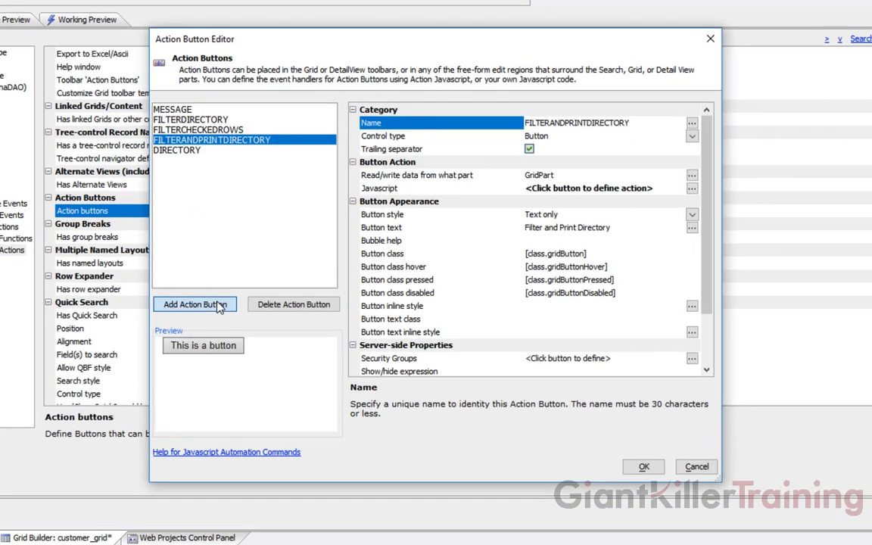
left_click(218, 305)
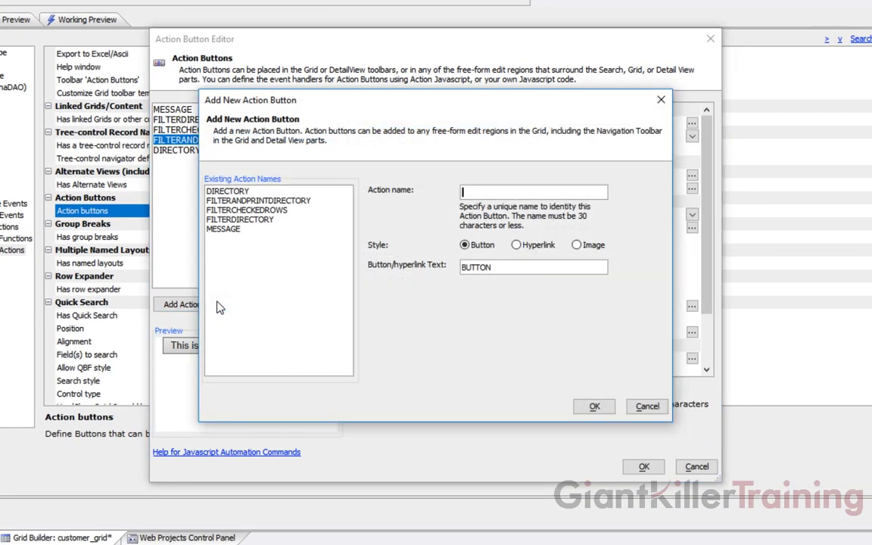
type("E")
type("XOIRT")
key("BackSpace")
key("BackSpace")
key("BackSpace")
key("BackSpace")
type("PORTTOEXCEL")
key("Tab")
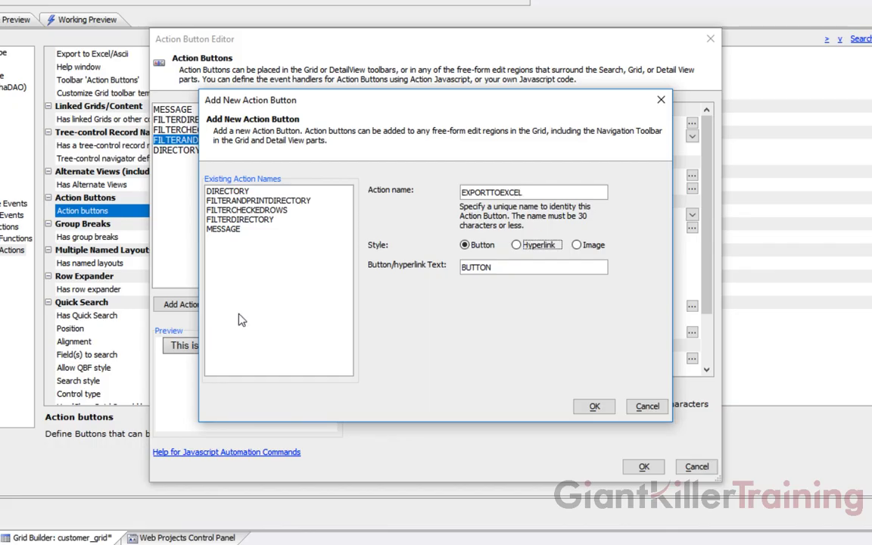
double_click(536, 269)
type("Ex")
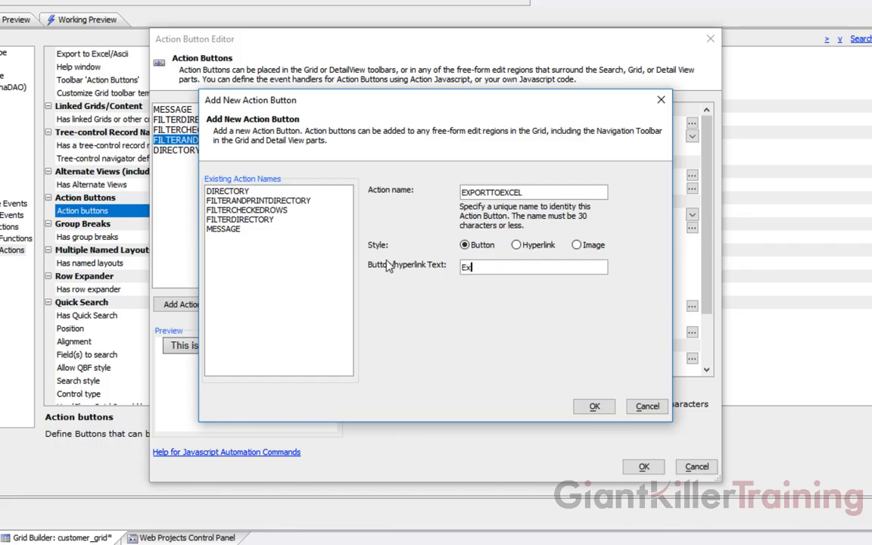
type("port To Excel")
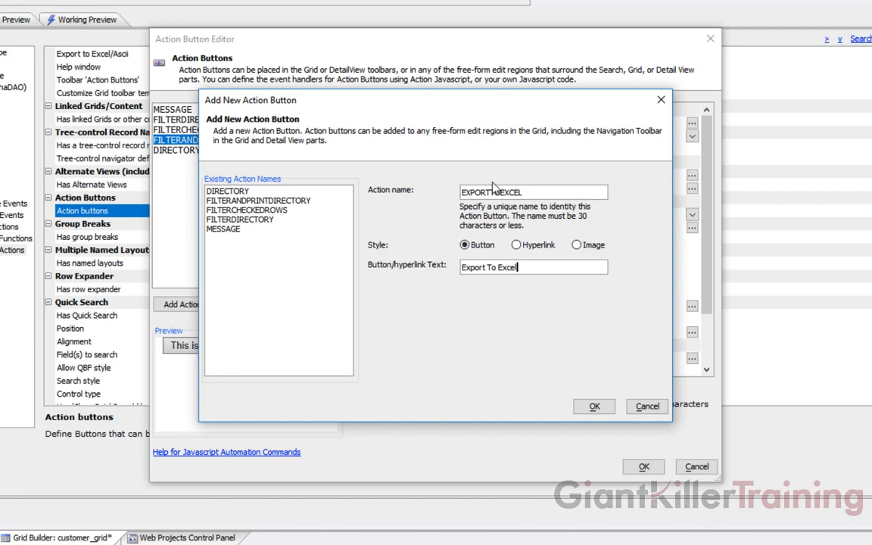
left_click(594, 407)
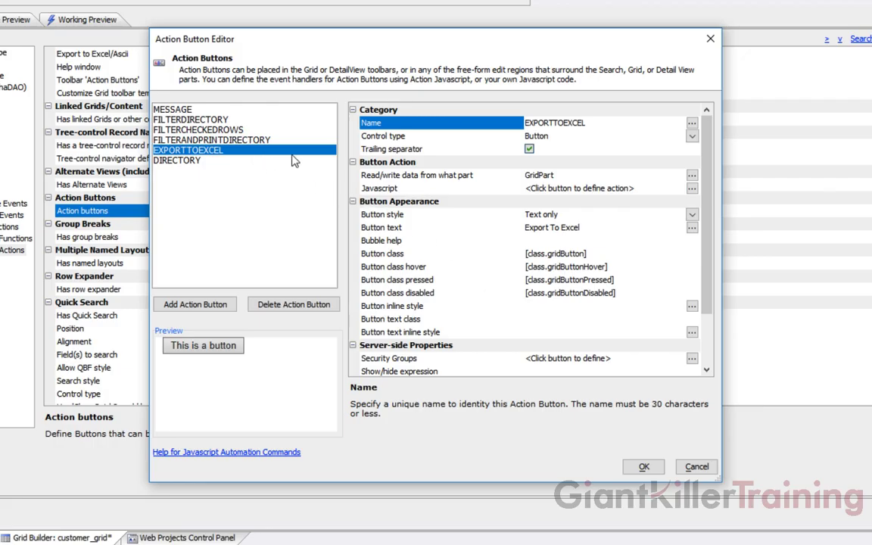
Add a Run Action to the EXPORTTOEXCEL button's JavaScript event with export_excel as the action name.
left_click(494, 190)
left_click(494, 190)
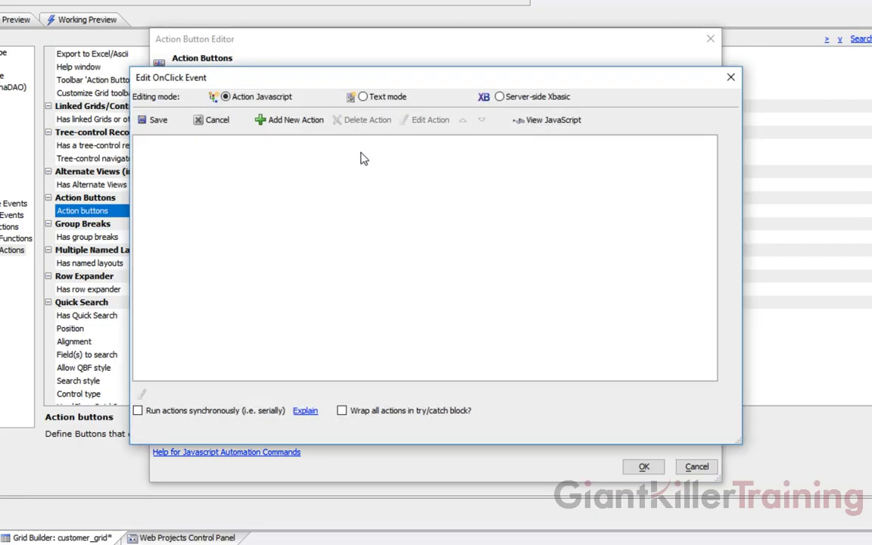
left_click(300, 121)
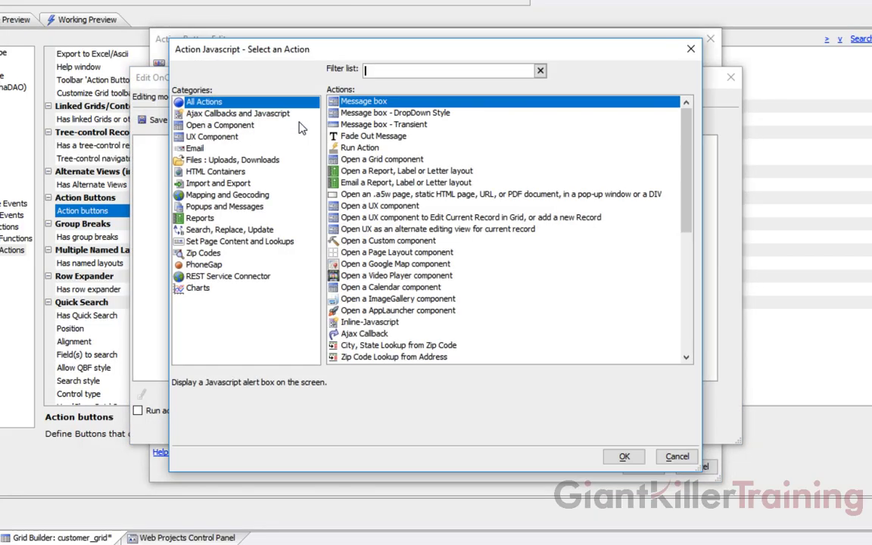
left_click(345, 147)
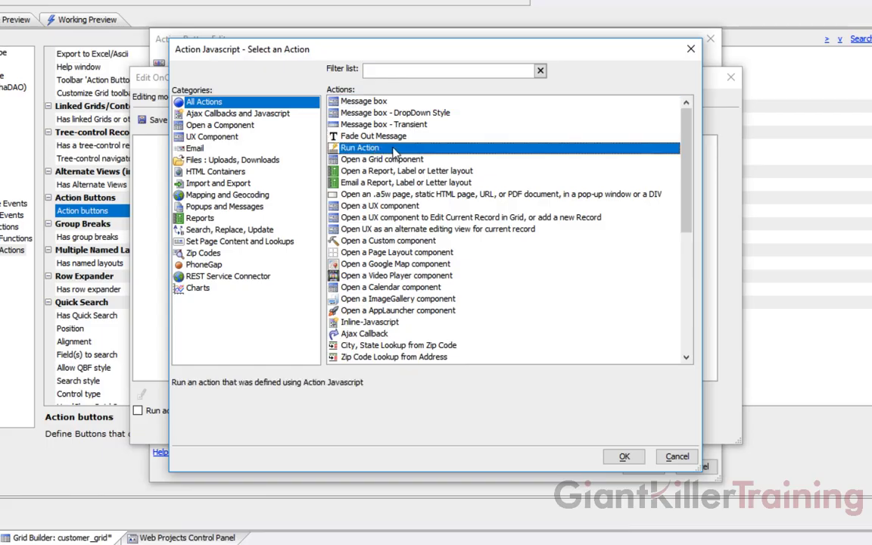
left_click(623, 456)
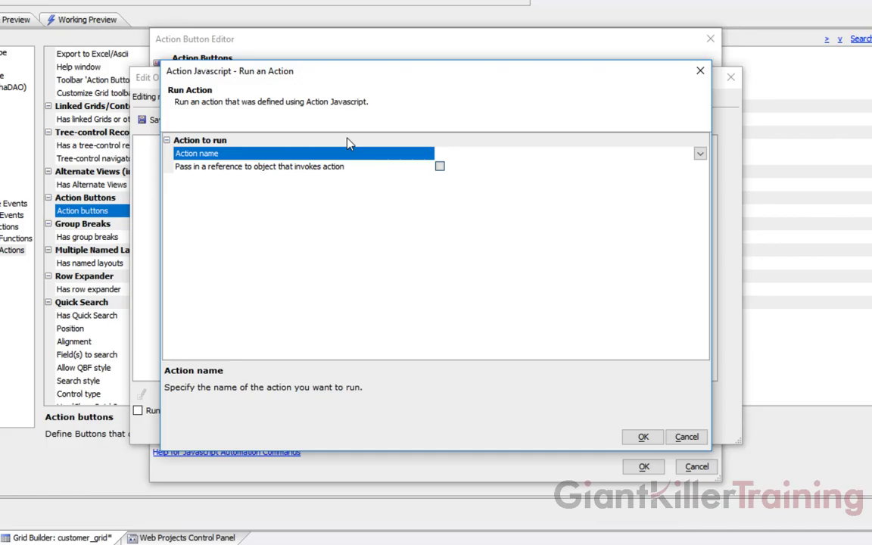
left_click(701, 155)
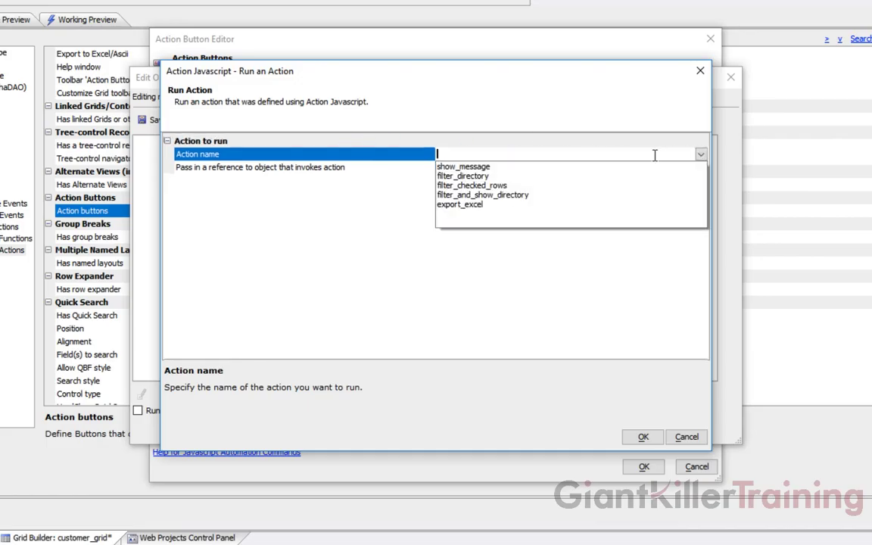
left_click(507, 212)
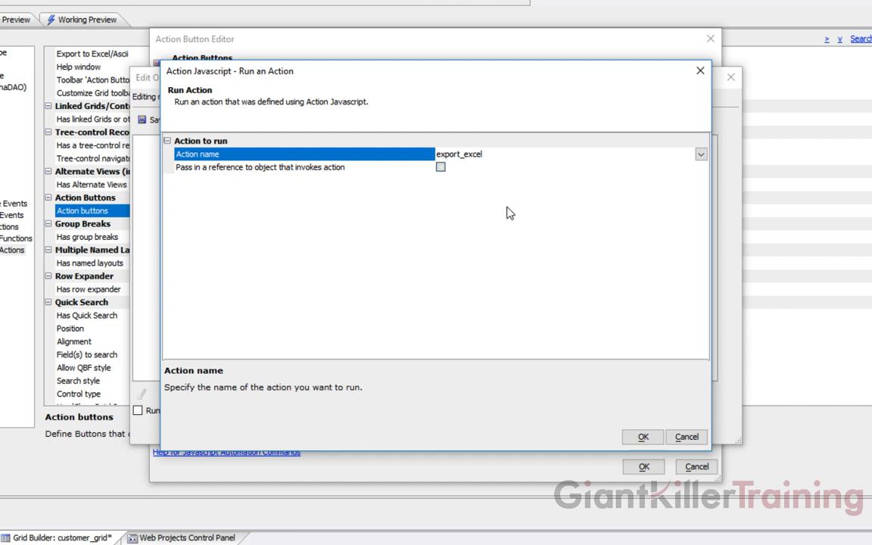
Accept the action with the comment Run Export_to_excel, save the button's event, and accept the action buttons.
left_click(643, 438)
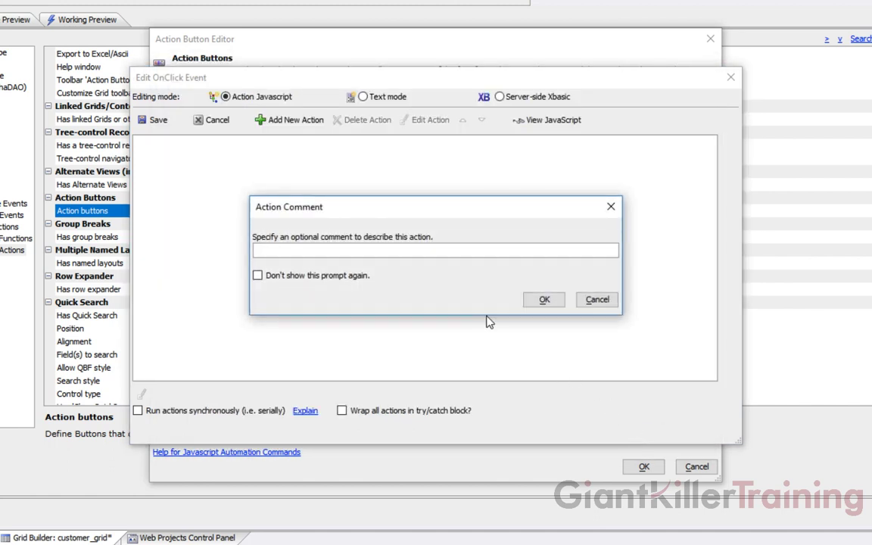
type("Run Export_to_excel")
left_click(544, 299)
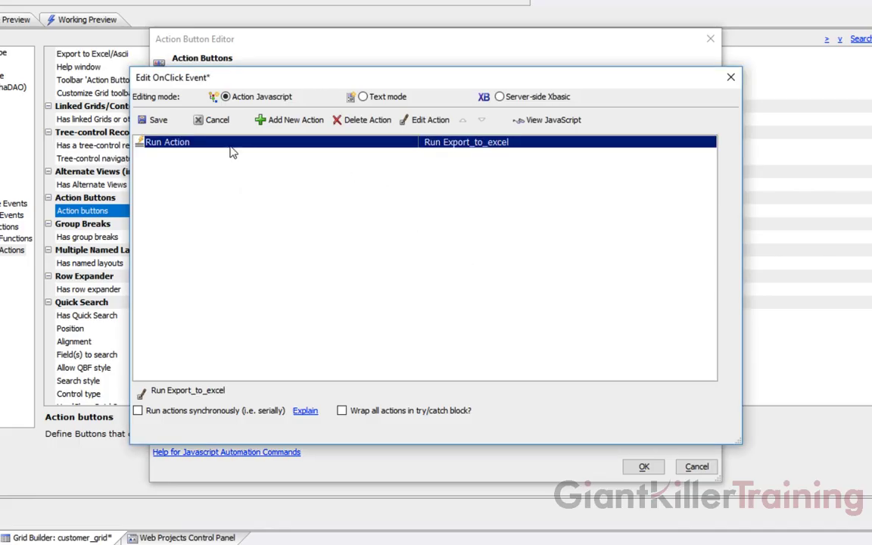
left_click(171, 127)
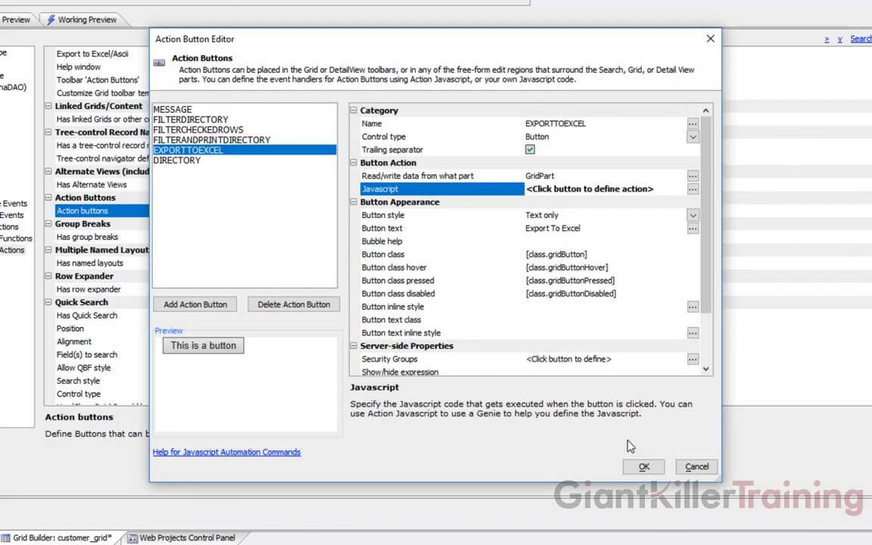
left_click(644, 467)
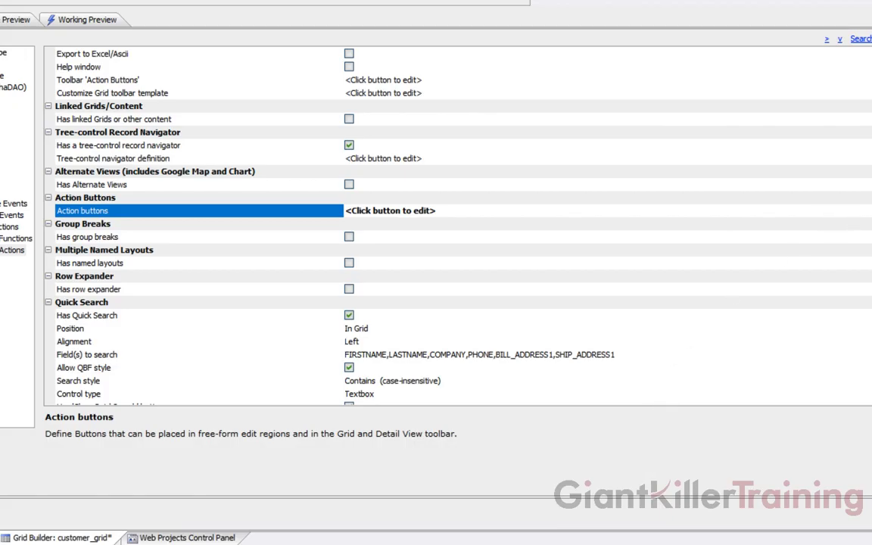
Insert the placeholder {ActionButton:EXPORTTOEXCEL} before {ActionButton:MESSAGE} in the Above grid freeform region and accept it.
scroll(412, 227, "down", 15)
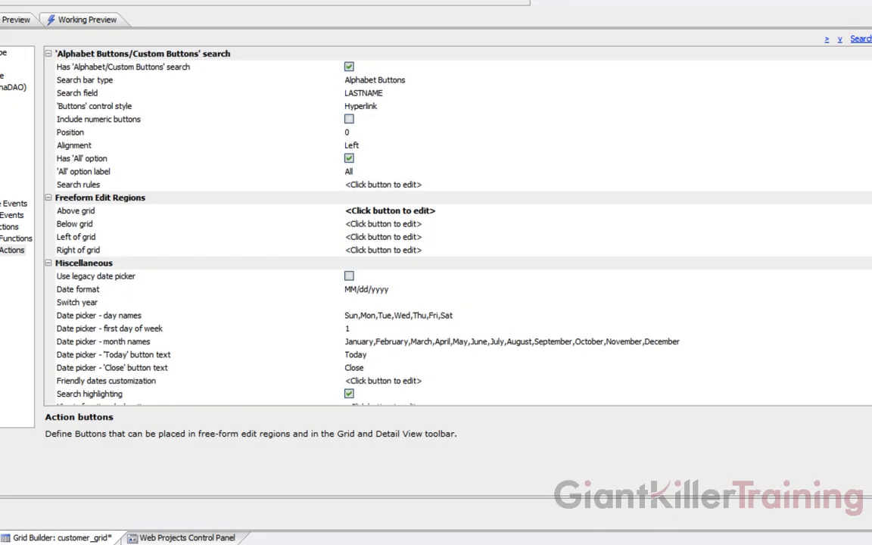
left_click(127, 212)
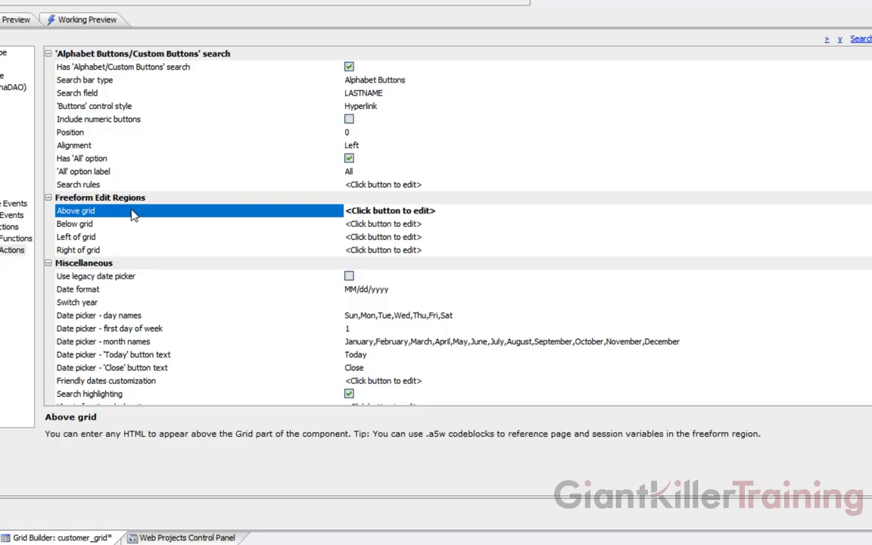
double_click(135, 215)
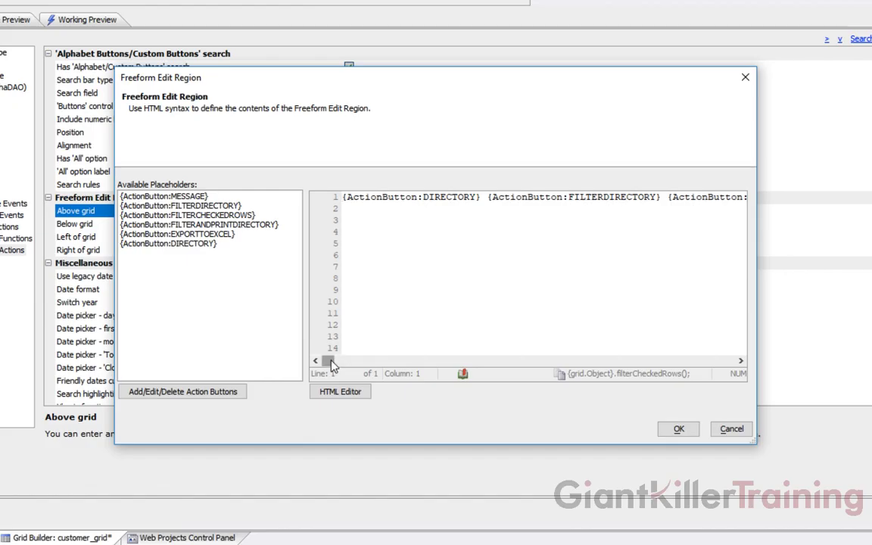
left_click_drag(332, 364, 733, 375)
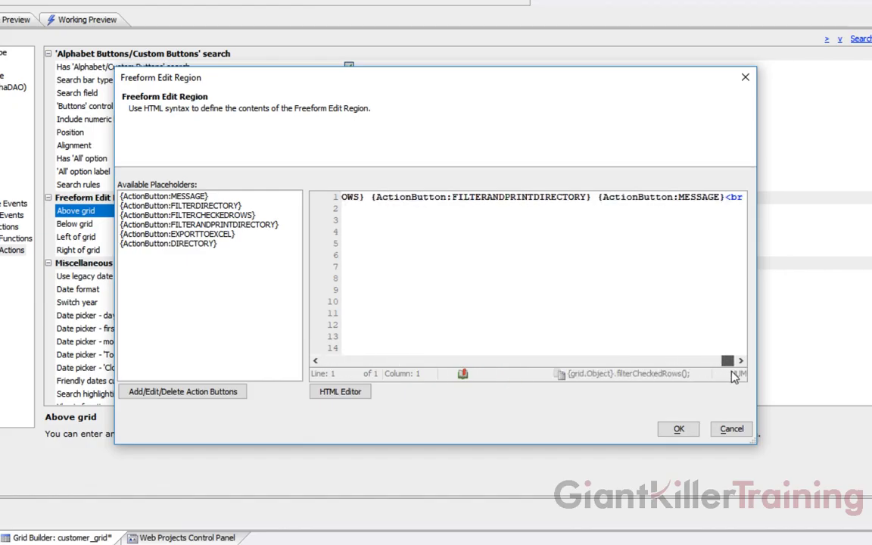
left_click(596, 196)
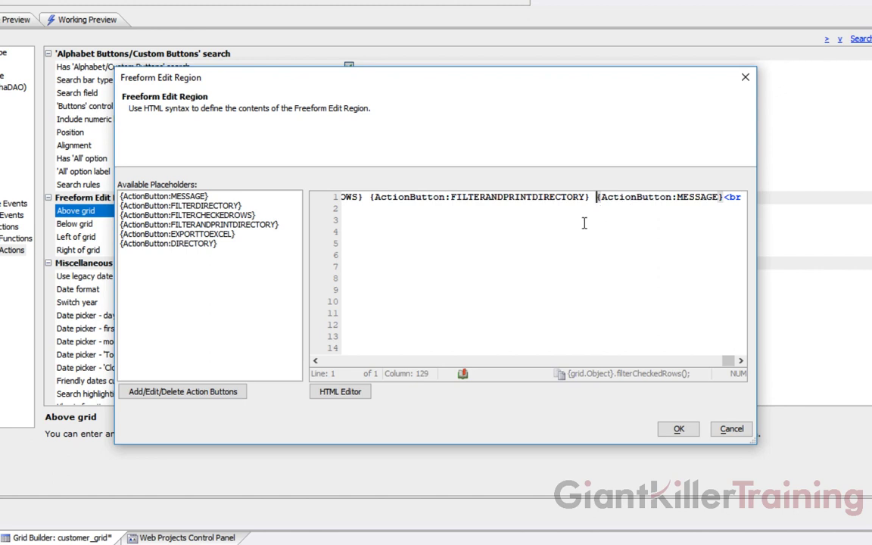
left_click(182, 235)
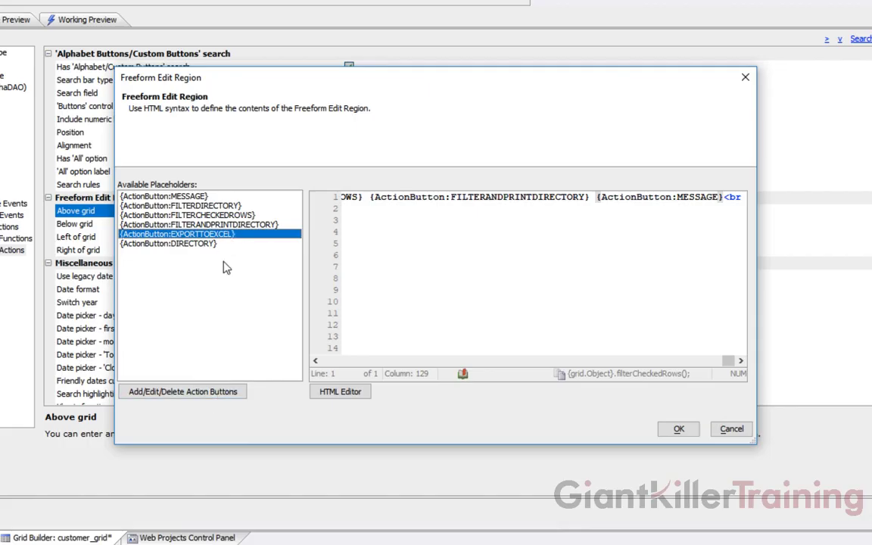
left_click(225, 391)
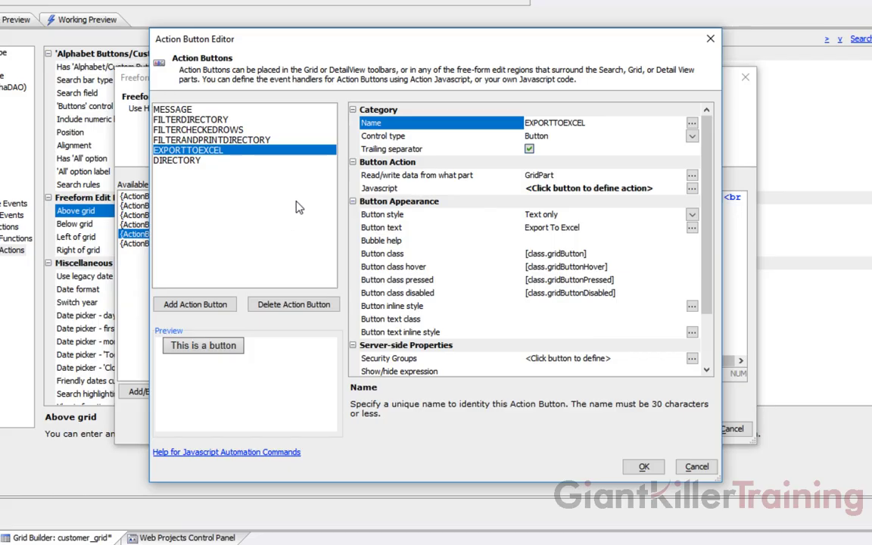
left_click(696, 466)
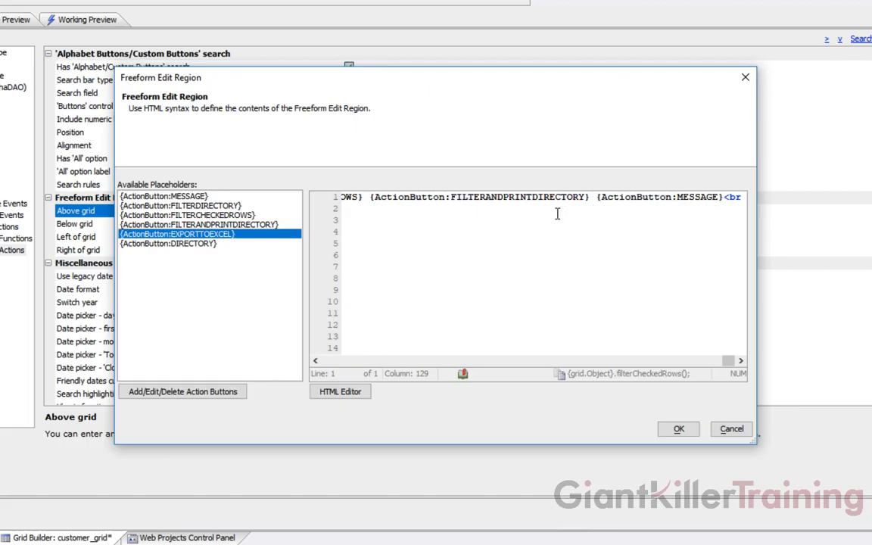
type("{ActionButton:EXPORTTOEXCEL}")
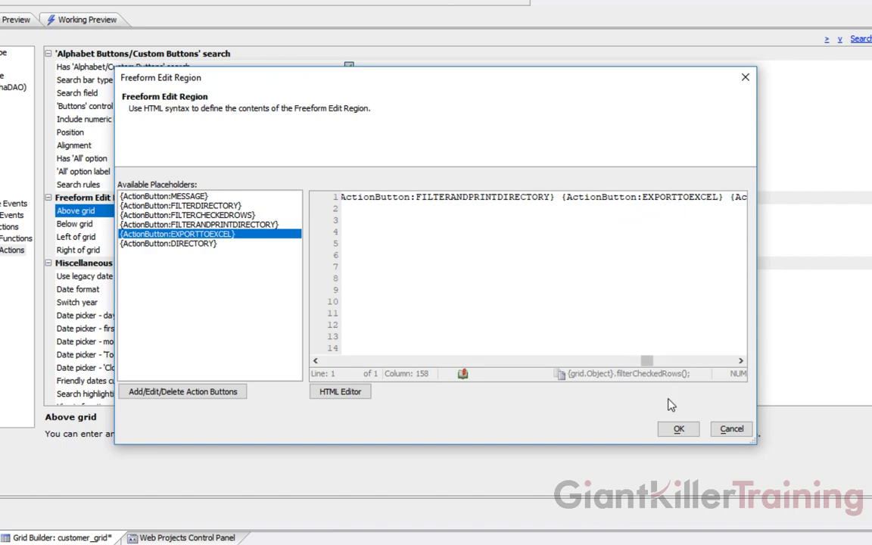
left_click(674, 428)
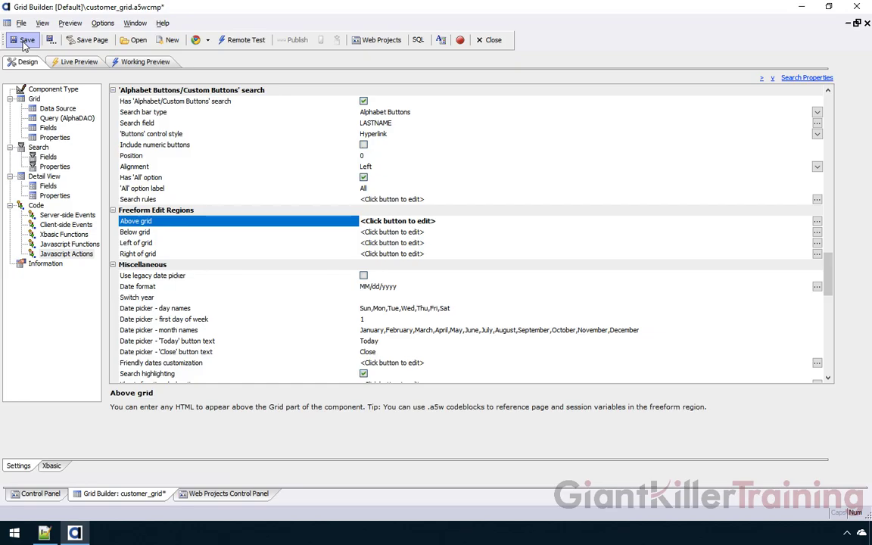
Save the customer grid and test the Export To Excel button in the working preview.
left_click(23, 42)
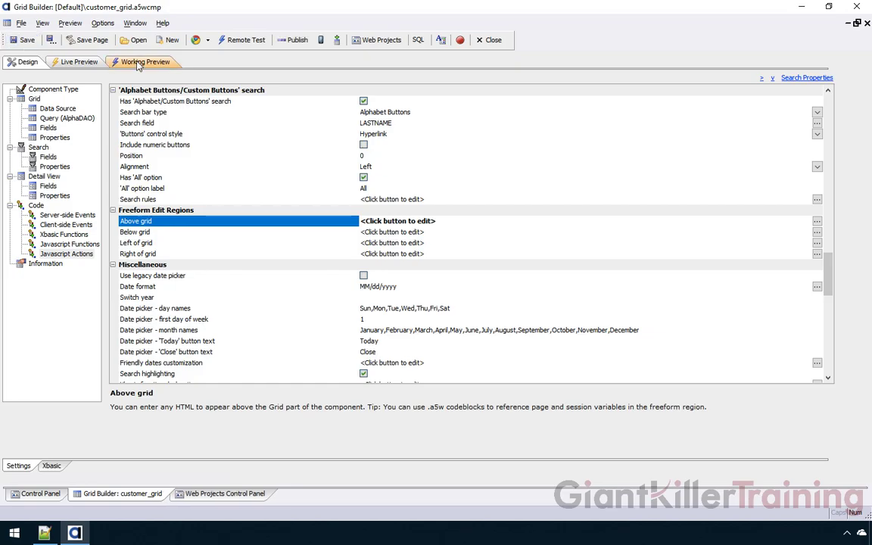
left_click(138, 64)
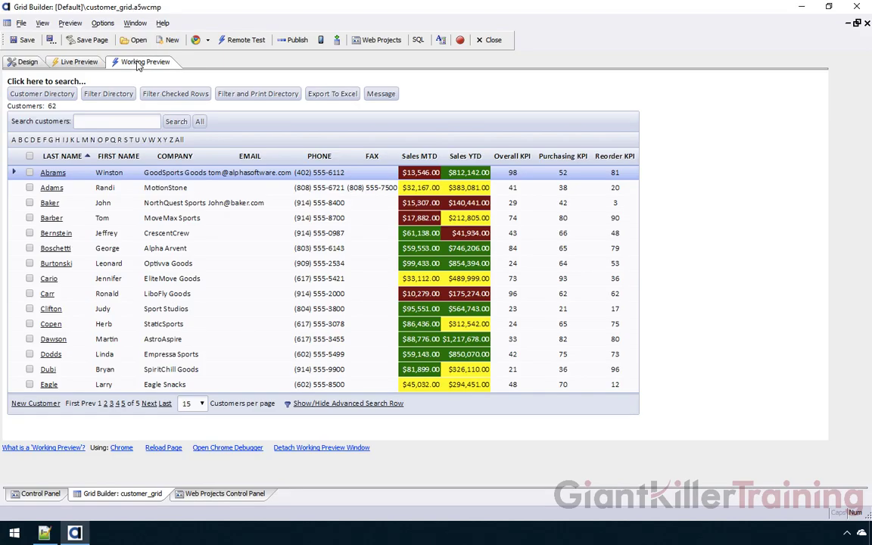
left_click(348, 100)
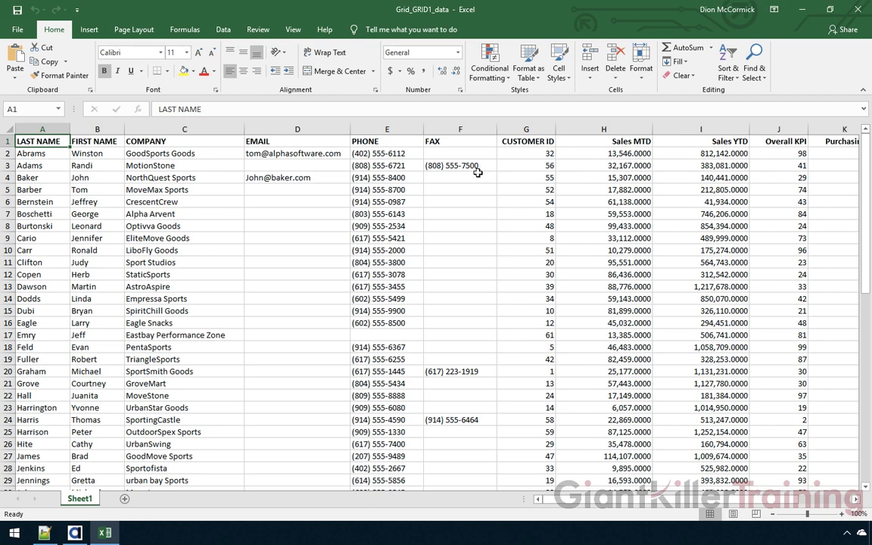
Switch back to Alpha Anywhere and create a new project report from a SQL data source using Quick Report.
left_click(75, 533)
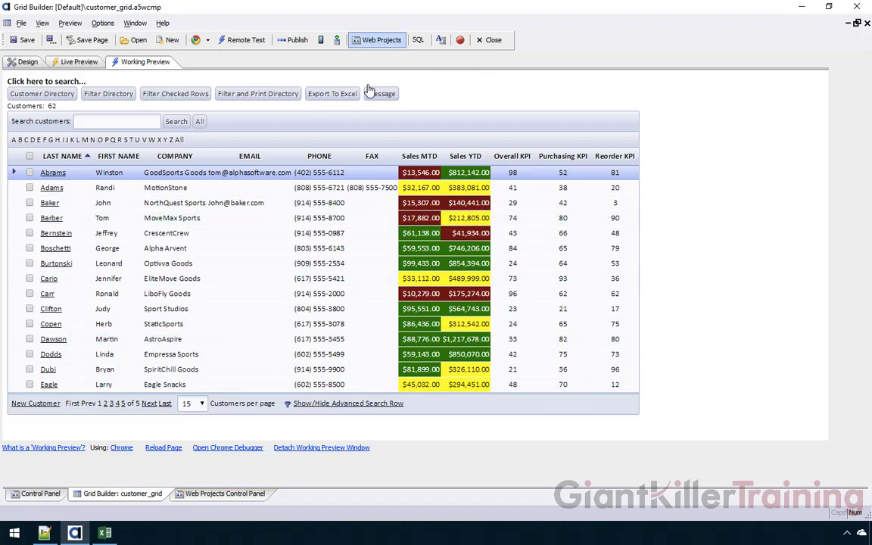
left_click(376, 39)
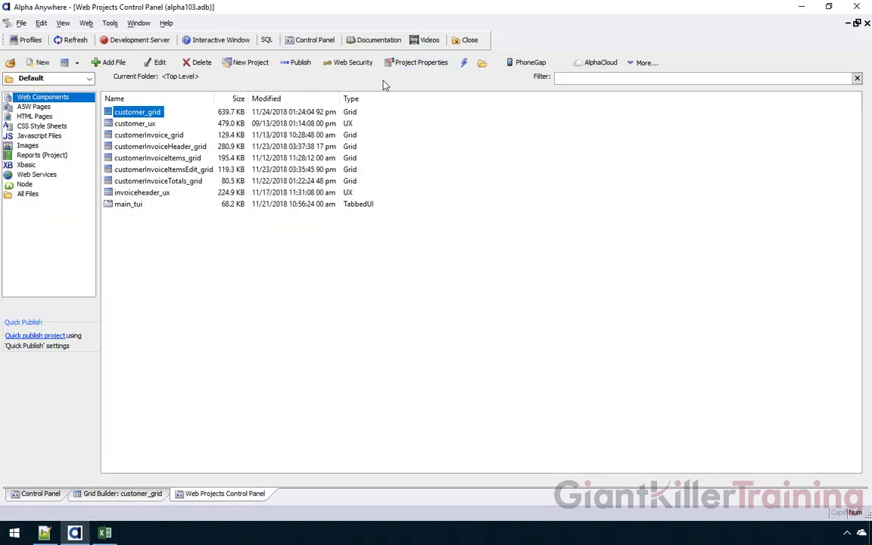
left_click(44, 158)
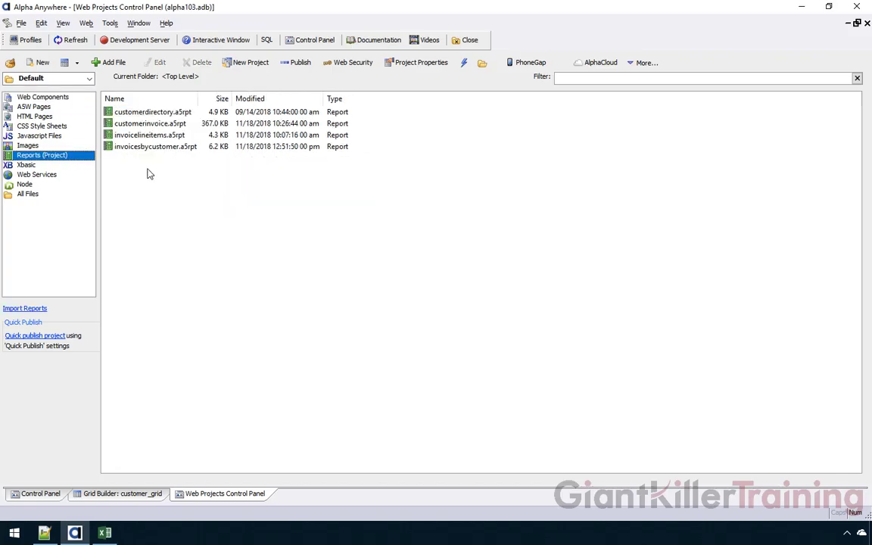
left_click(43, 65)
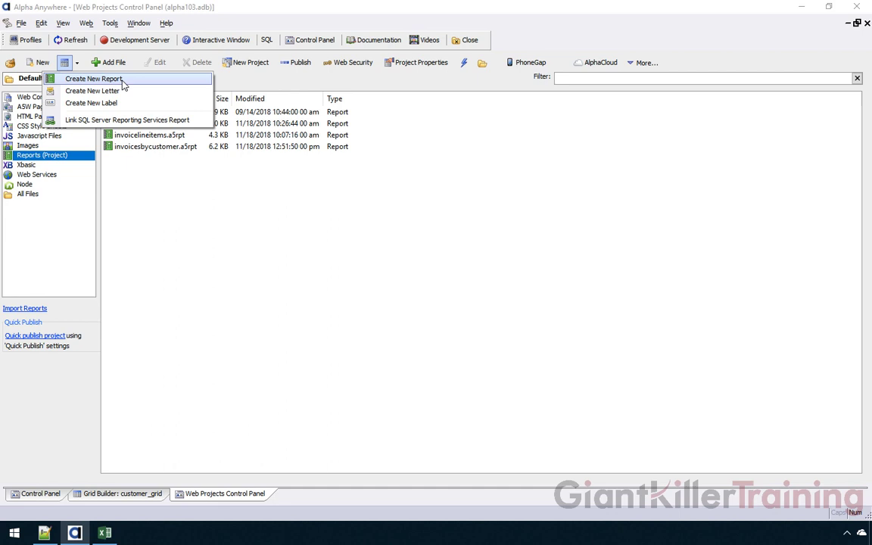
left_click(93, 79)
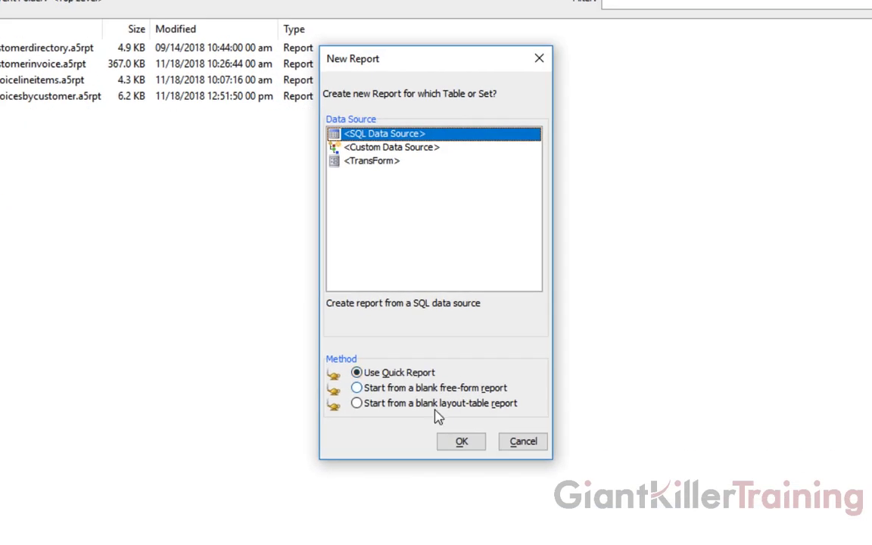
left_click(464, 448)
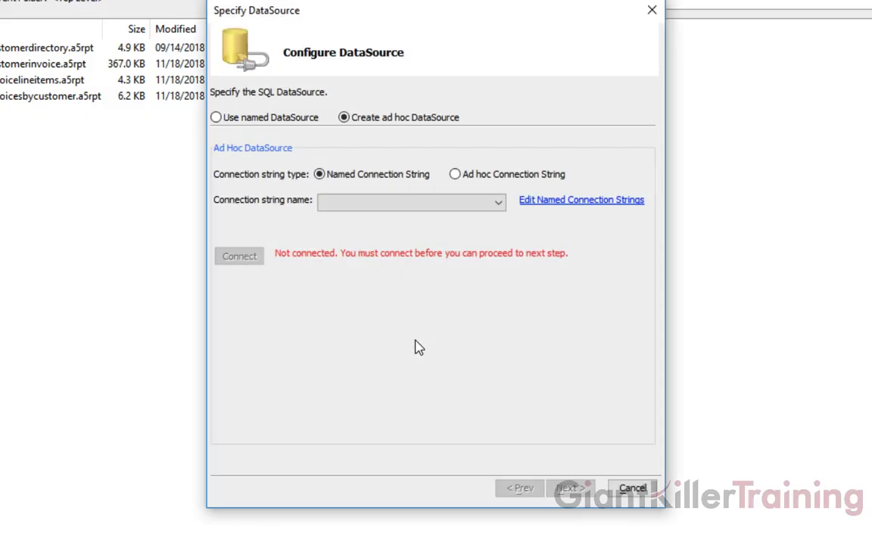
Connect the report's ad hoc data source through the named connection string conn and proceed to the SELECT statement.
left_click(378, 202)
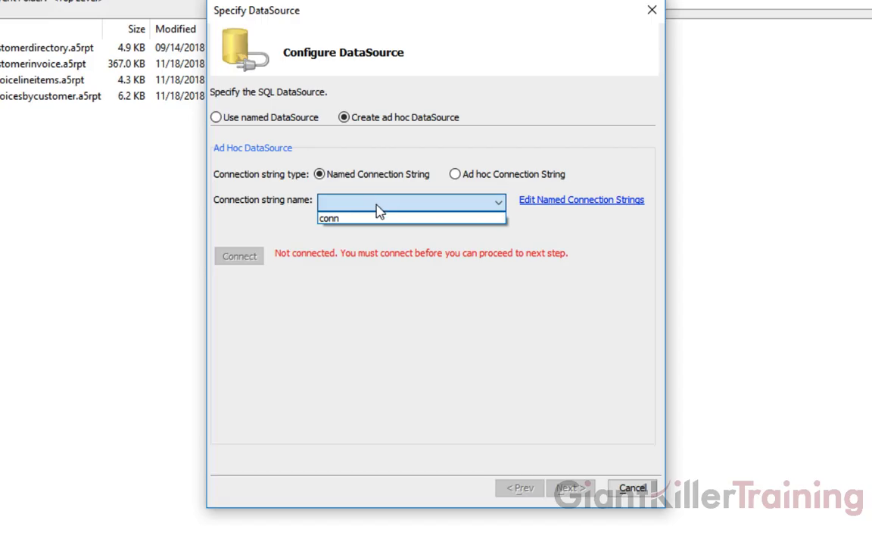
left_click(379, 220)
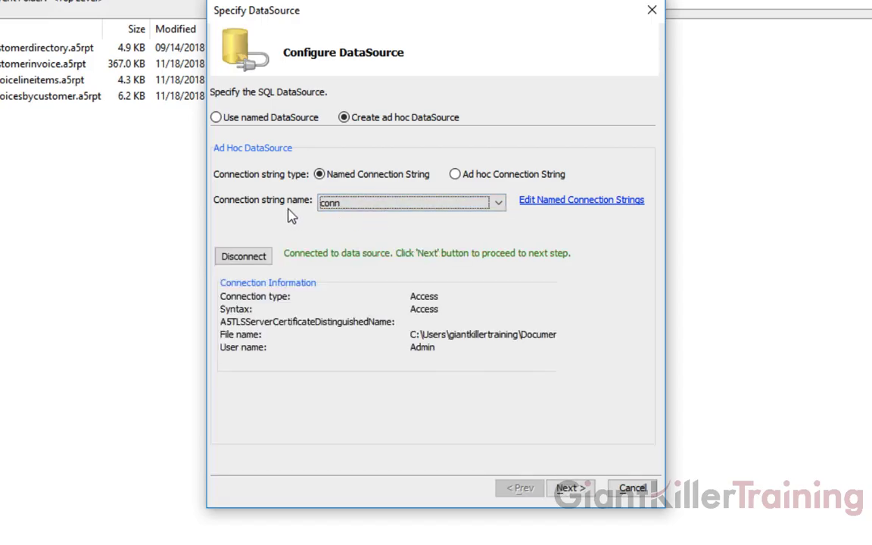
left_click(569, 489)
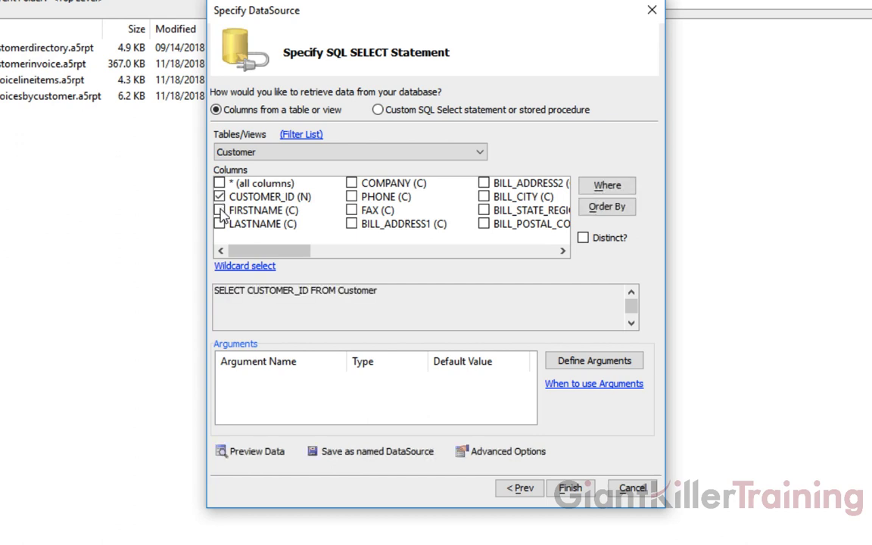
Retrieve CUSTOMER_ID, FIRSTNAME, LASTNAME and COMPANY from the Customer table and finish the data source definition.
left_click(219, 210)
left_click(219, 224)
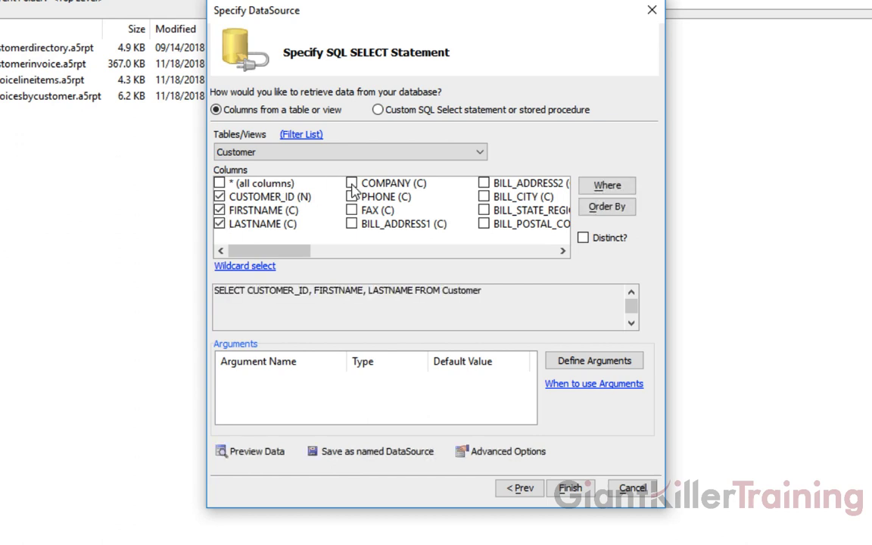
left_click(352, 184)
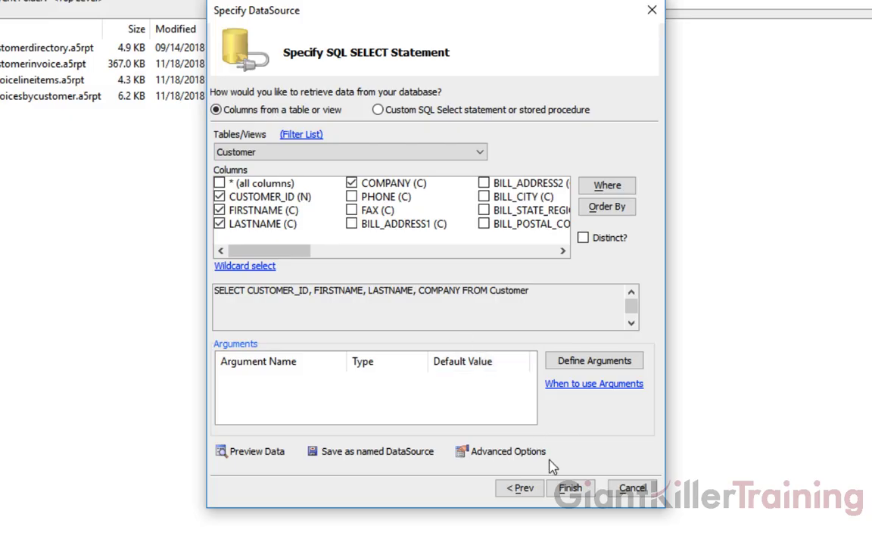
left_click(572, 491)
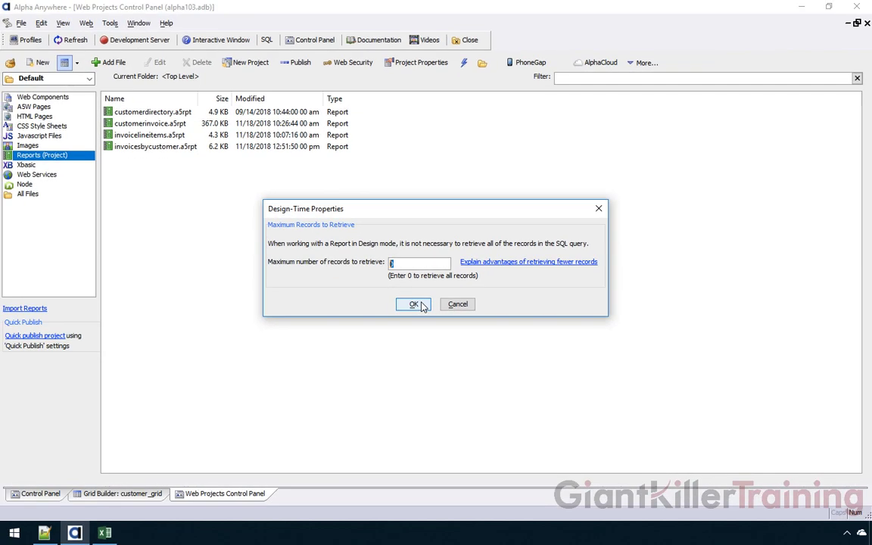
Accept the design-time record limit, then add customer_id, firstname, lastname and company as report columns and preview the report.
left_click(416, 318)
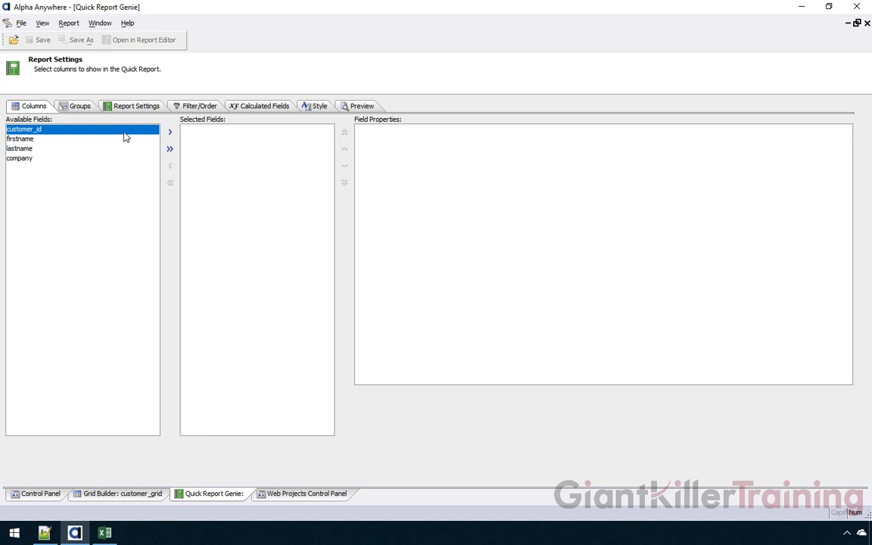
left_click_drag(129, 131, 131, 162)
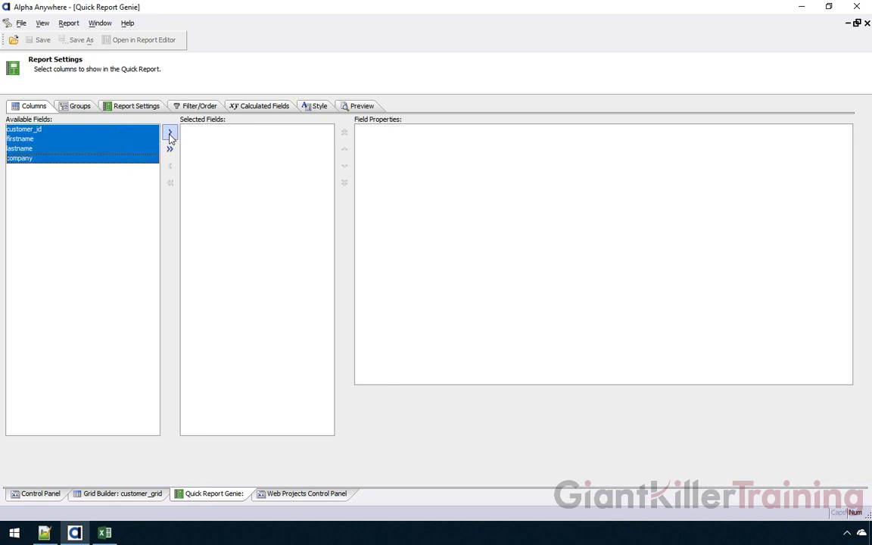
left_click(171, 134)
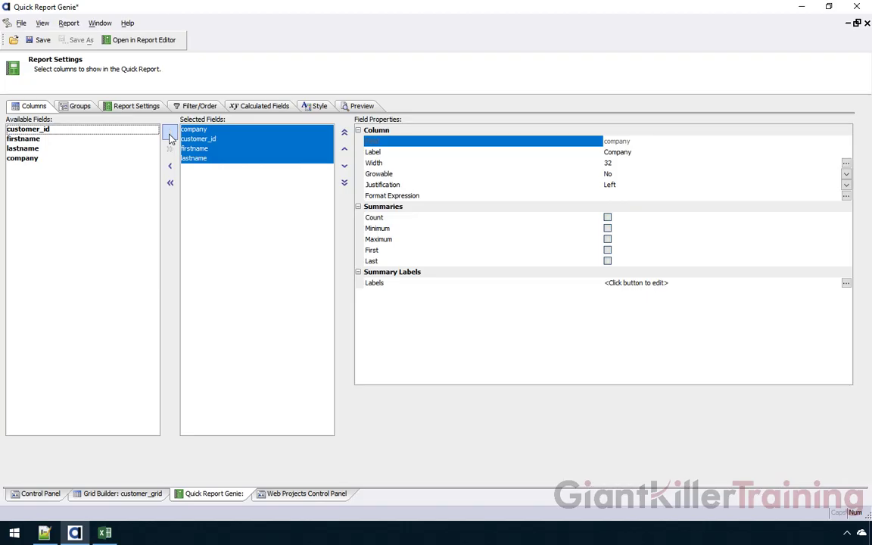
left_click(359, 106)
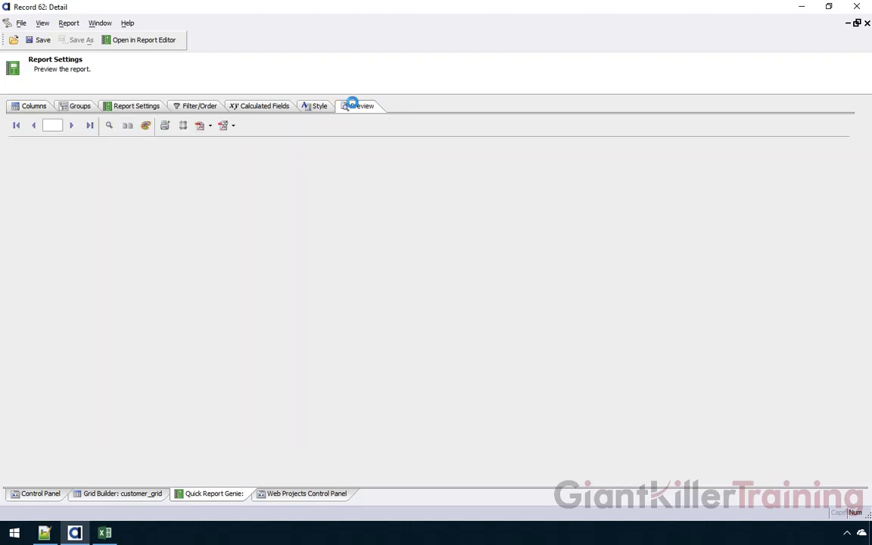
left_click(356, 161)
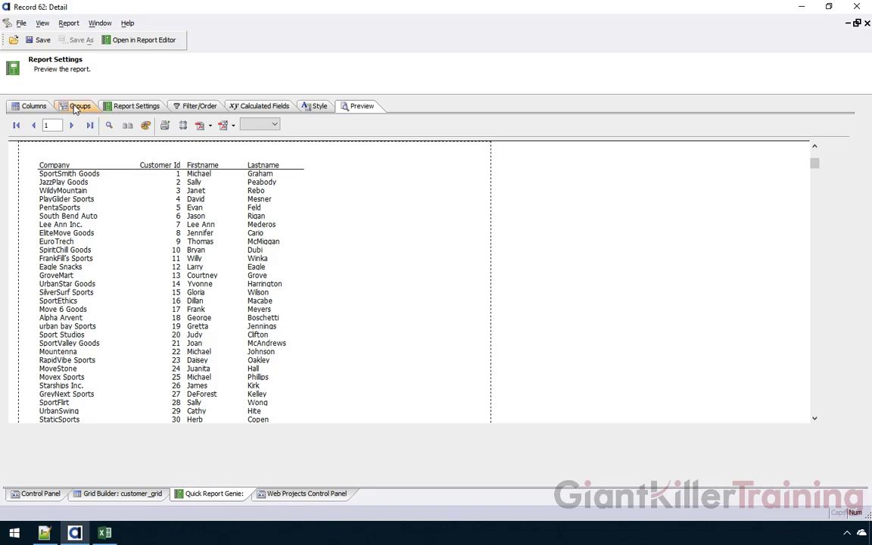
Reorder the report columns to customer_id, lastname, firstname, company and preview the report up close.
left_click(31, 106)
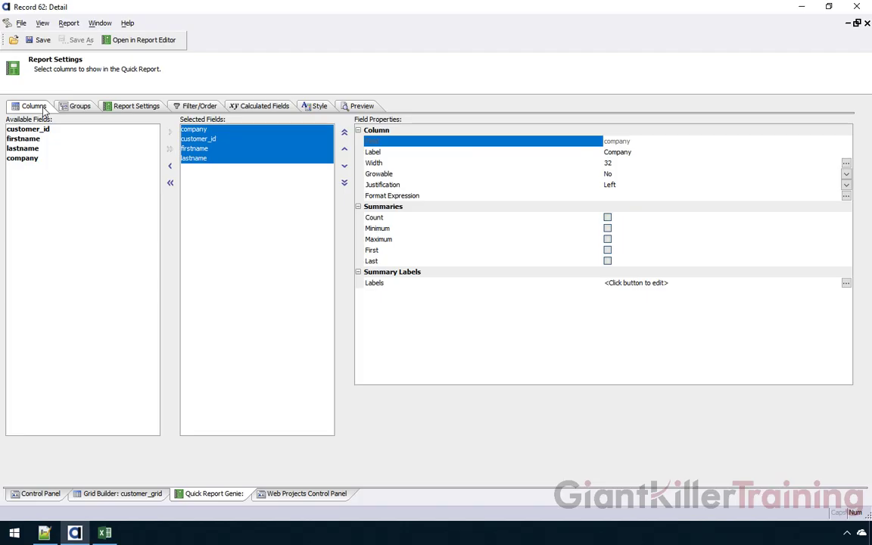
left_click(210, 142)
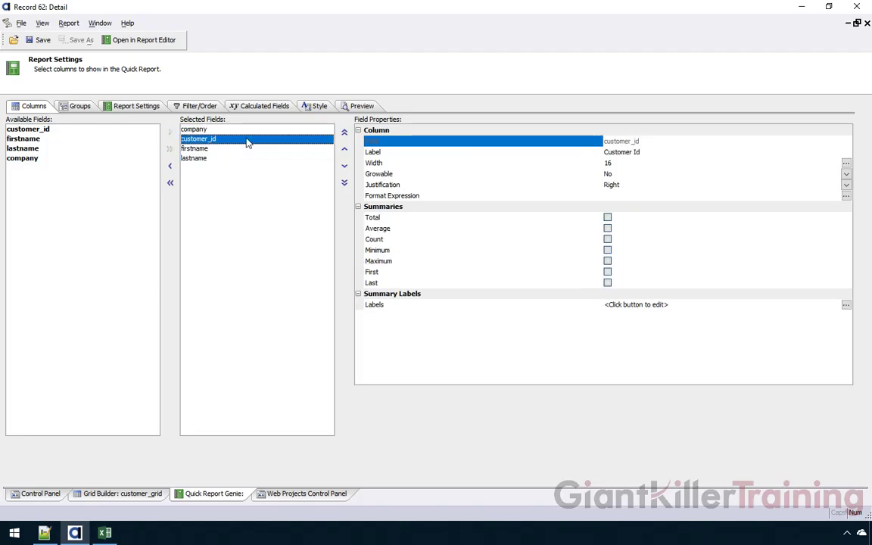
left_click(346, 151)
left_click(212, 149)
left_click(215, 159)
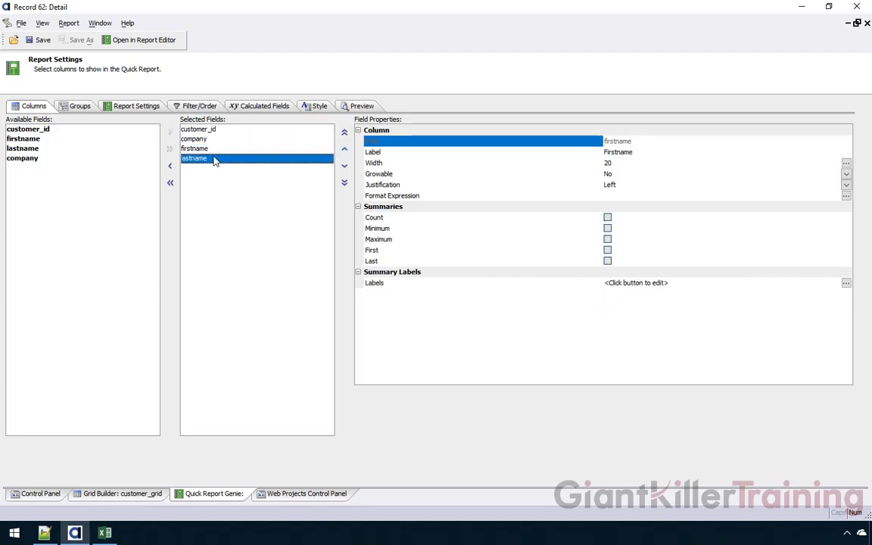
left_click_drag(215, 161, 309, 134)
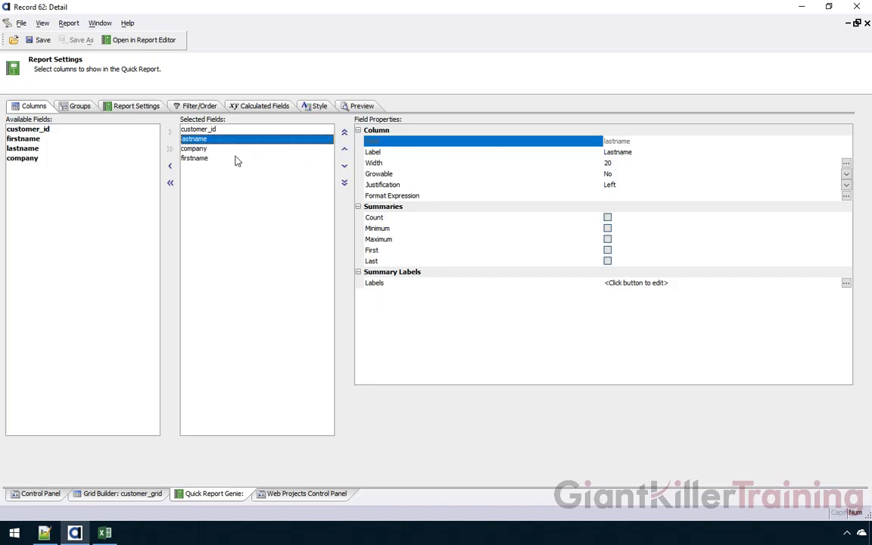
left_click(236, 159)
left_click(343, 150)
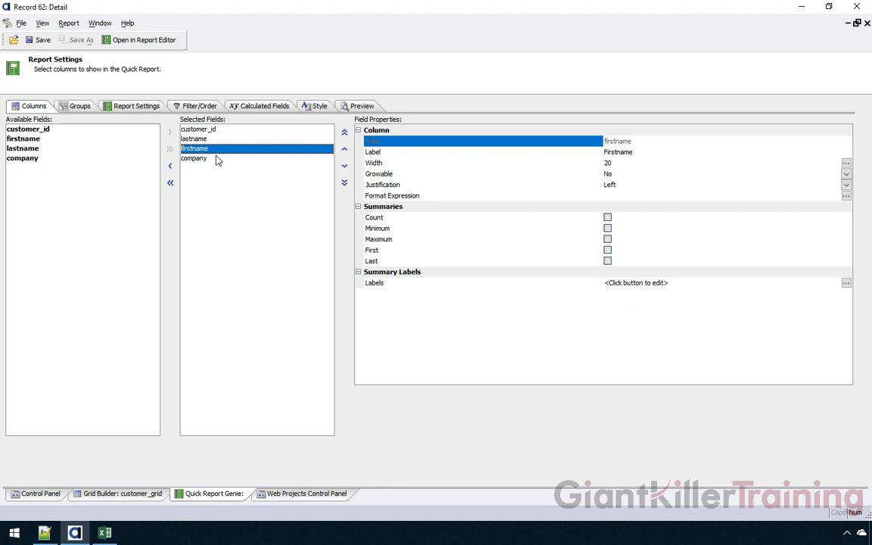
left_click(353, 108)
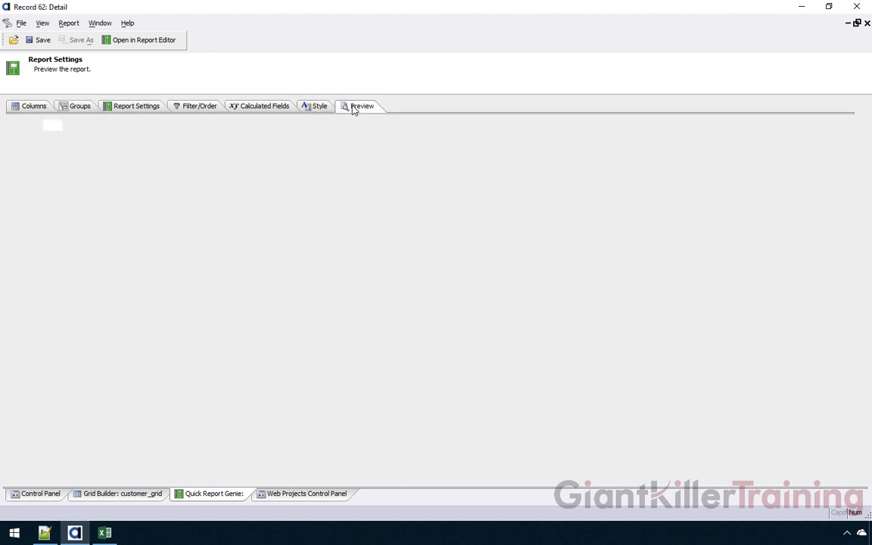
left_click(358, 159)
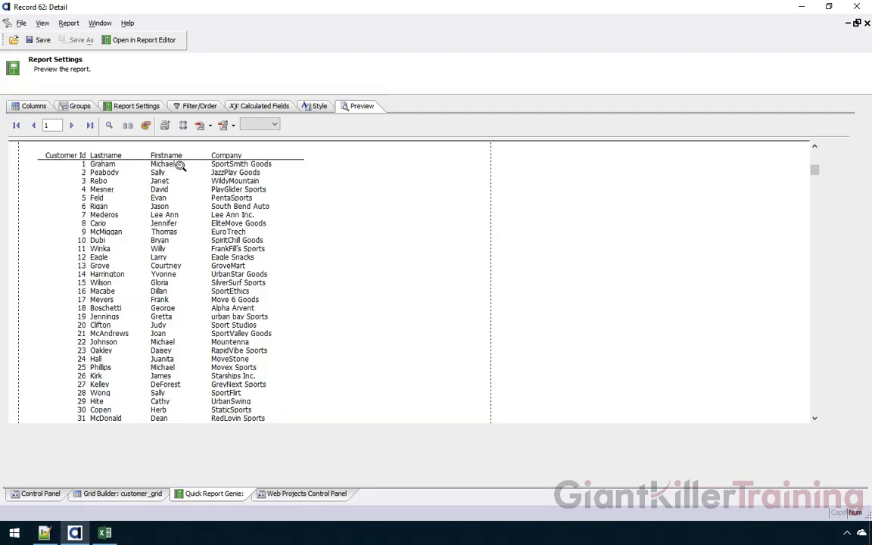
Start a calculated field with the expression fullname = SQLDATASOURCE->lastname + ", " +.
left_click(244, 108)
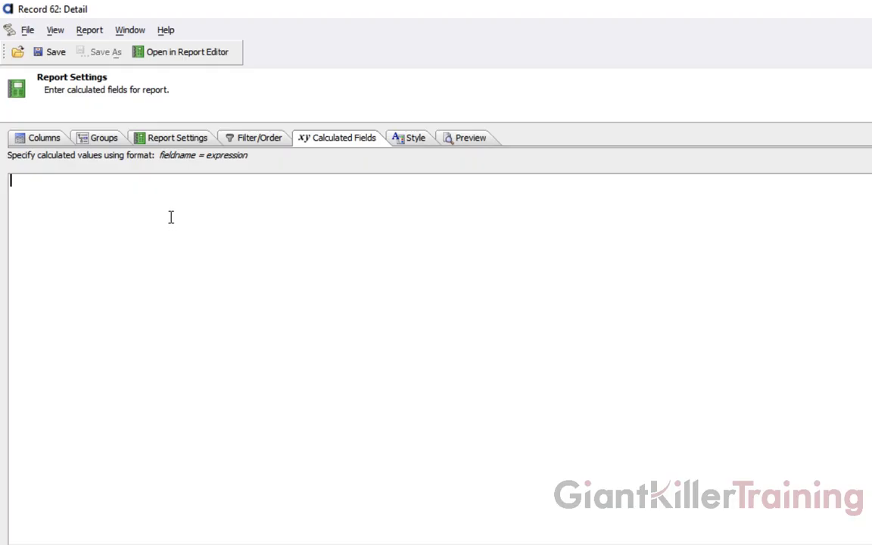
type("fulen")
key("BackSpace")
key("BackSpace")
key("BackSpace")
type("llname =")
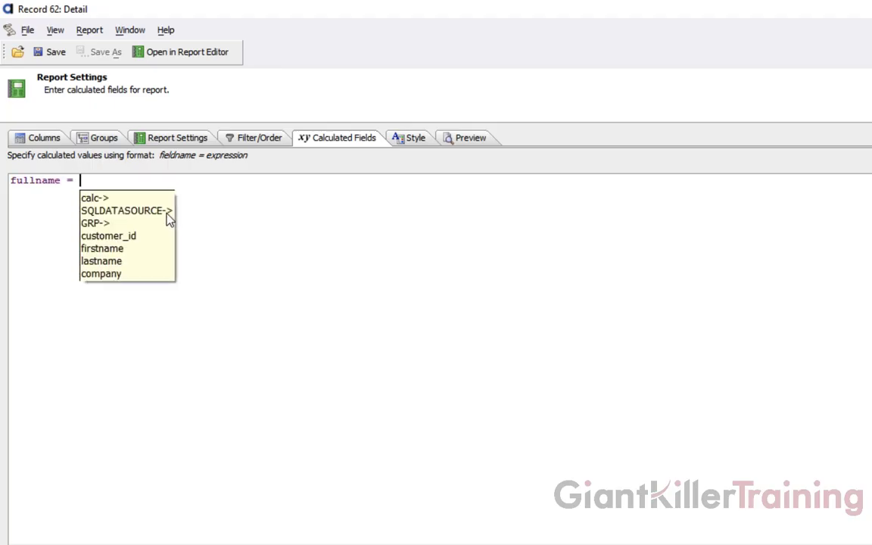
left_click(161, 212)
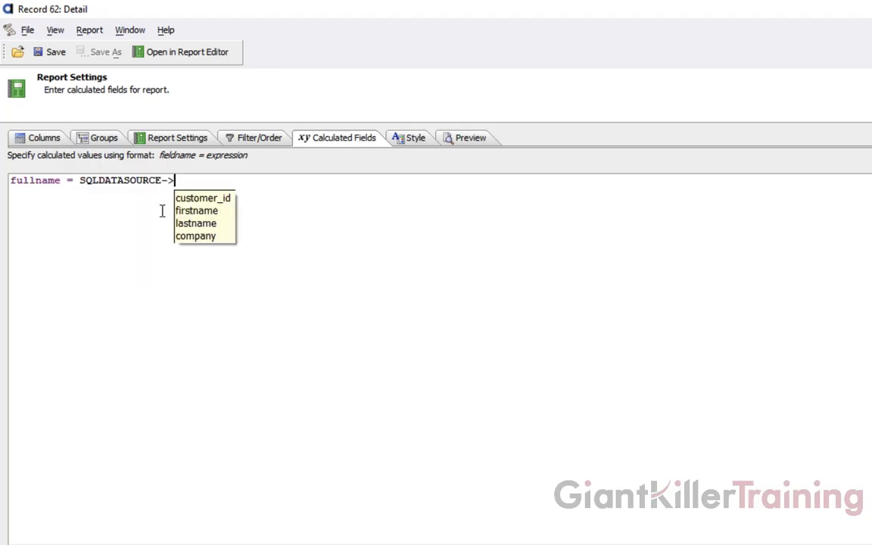
left_click(218, 224)
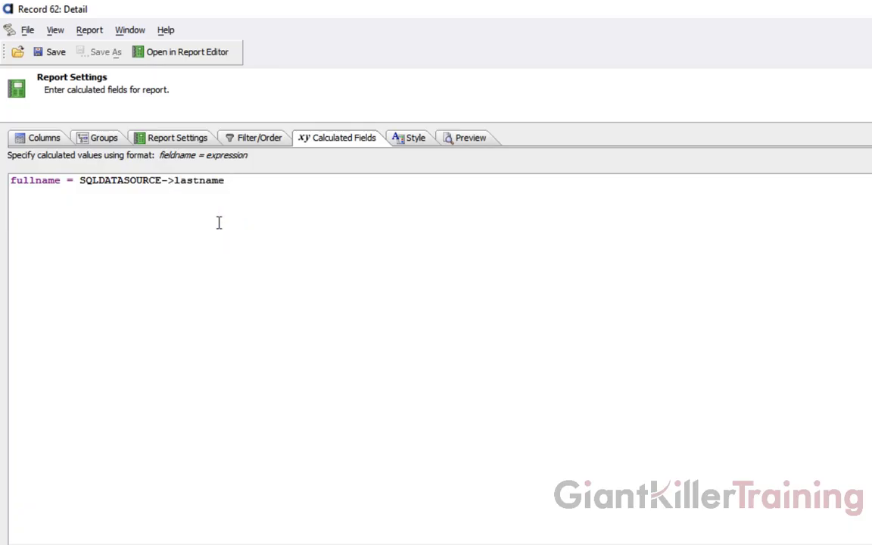
type("+ ")
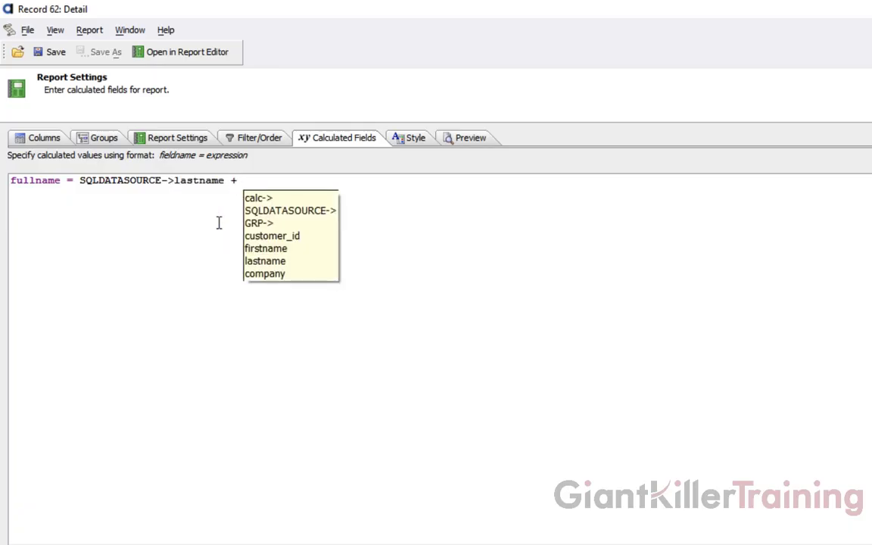
type("\",")
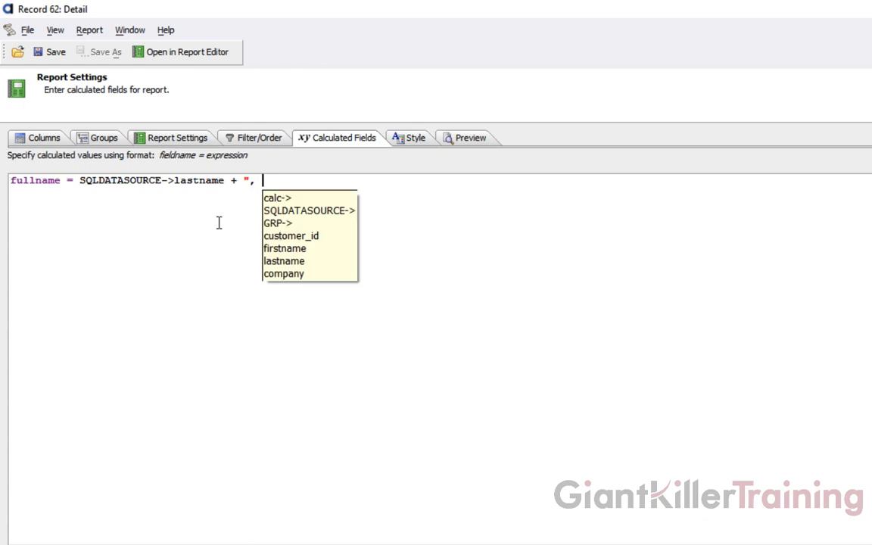
type(" \" ")
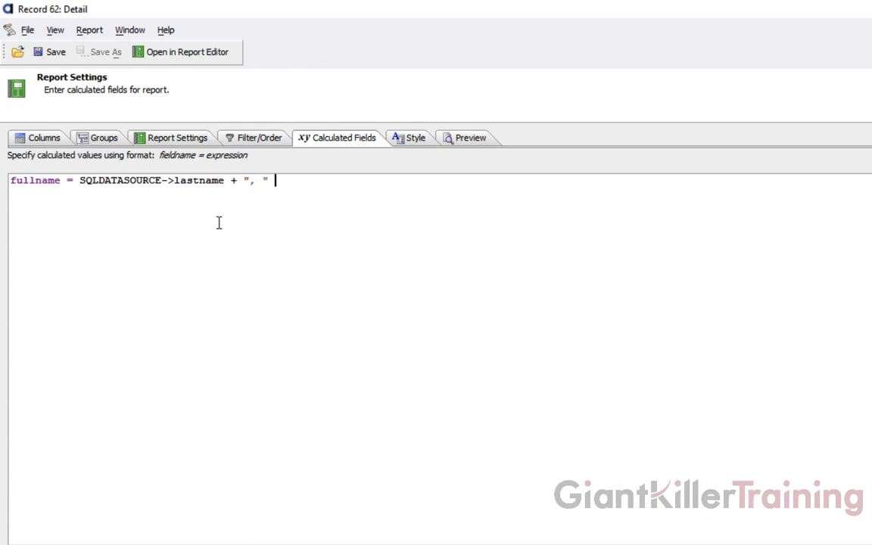
type("+")
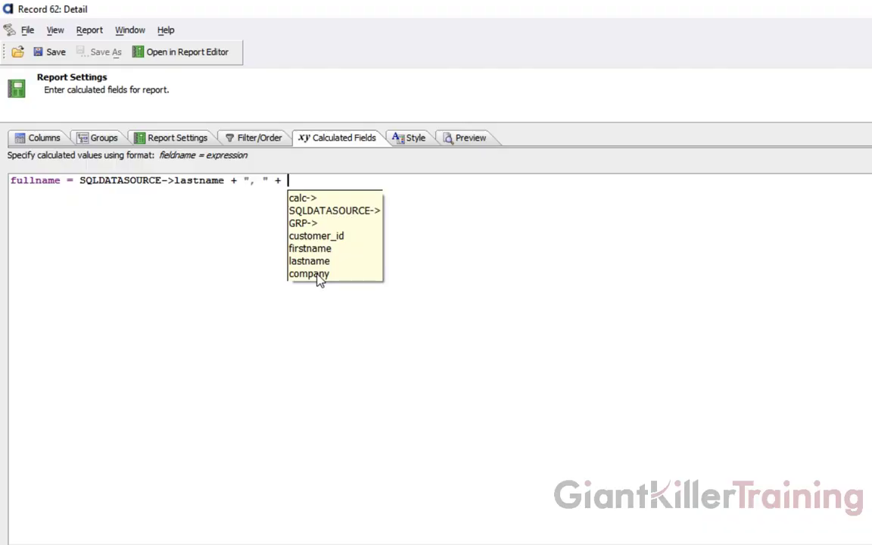
left_click(341, 212)
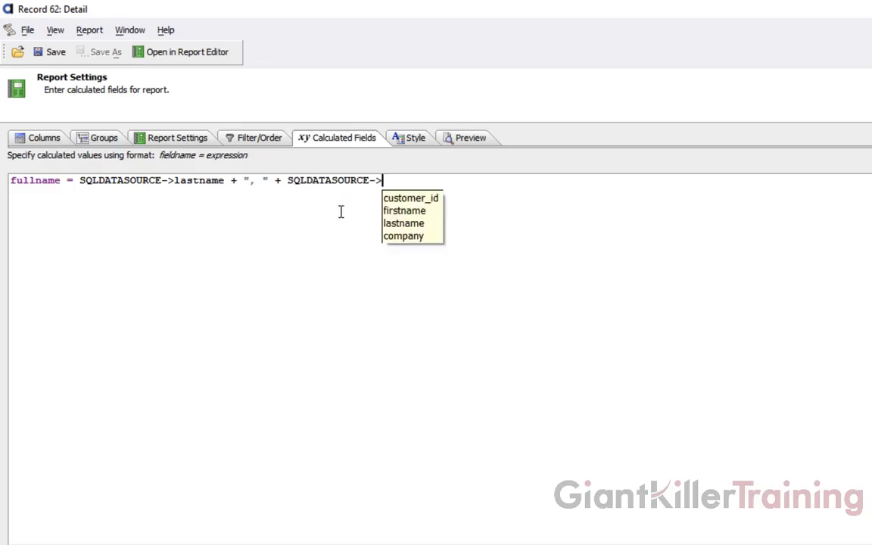
left_click(418, 224)
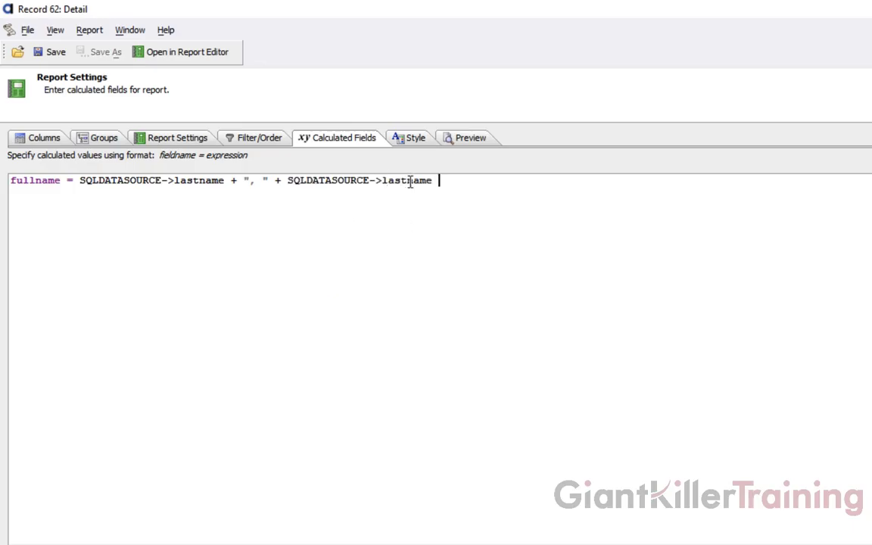
key("BackSpace")
key("BackSpace")
key("BackSpace")
key("BackSpace")
key("BackSpace")
key("BackSpace")
key("BackSpace")
key("BackSpace")
key("BackSpace")
key("BackSpace")
key("BackSpace")
key("BackSpace")
key("BackSpace")
key("BackSpace")
key("BackSpace")
key("BackSpace")
key("BackSpace")
key("BackSpace")
key("BackSpace")
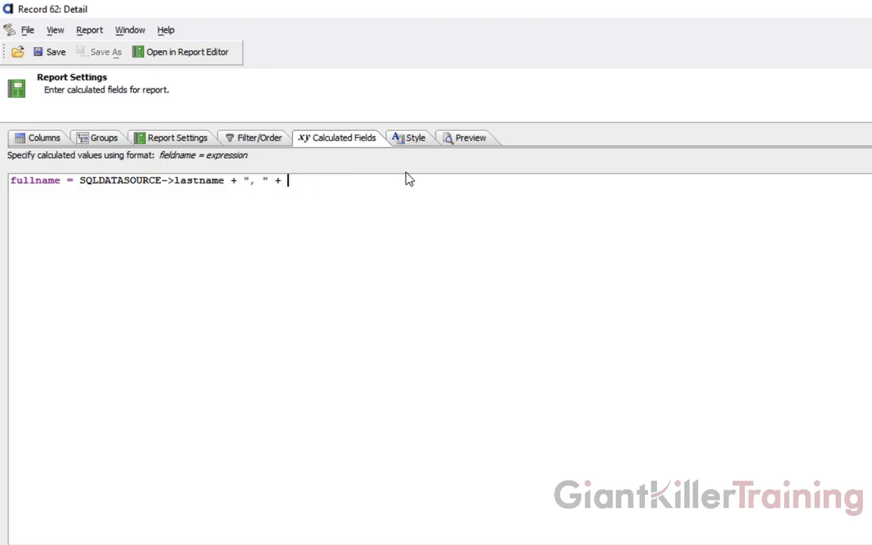
Complete the fullname expression by appending SQLDATASOURCE->firstname.
key("ctrl+space")
left_click(370, 212)
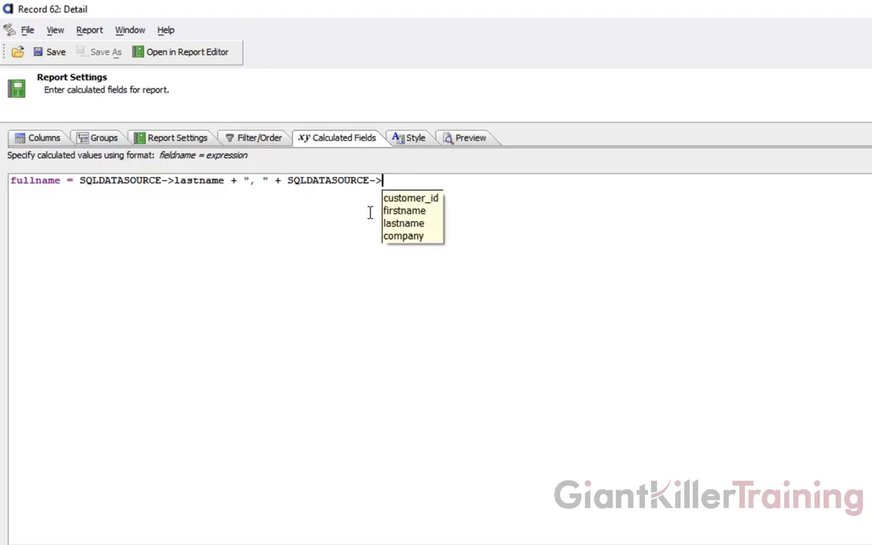
left_click(406, 211)
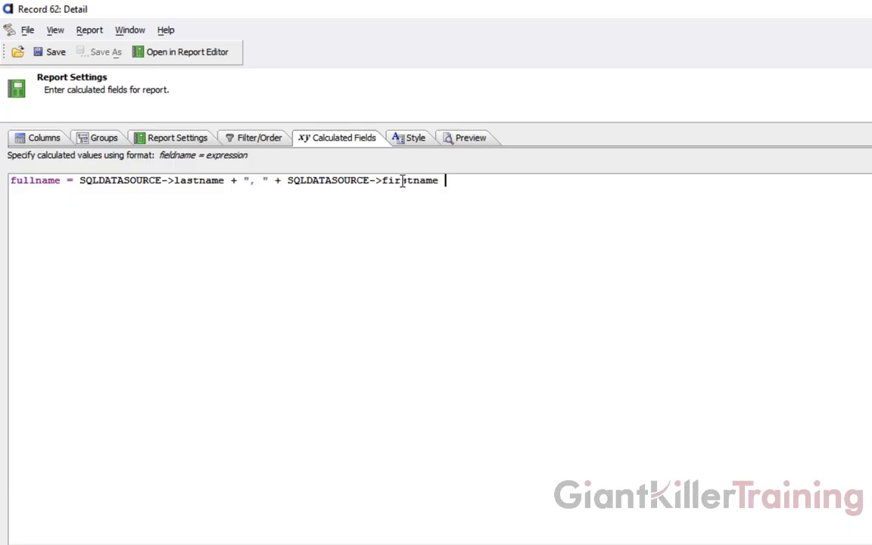
Add the calculated field Calc->fullname to the report's selected columns.
left_click(59, 141)
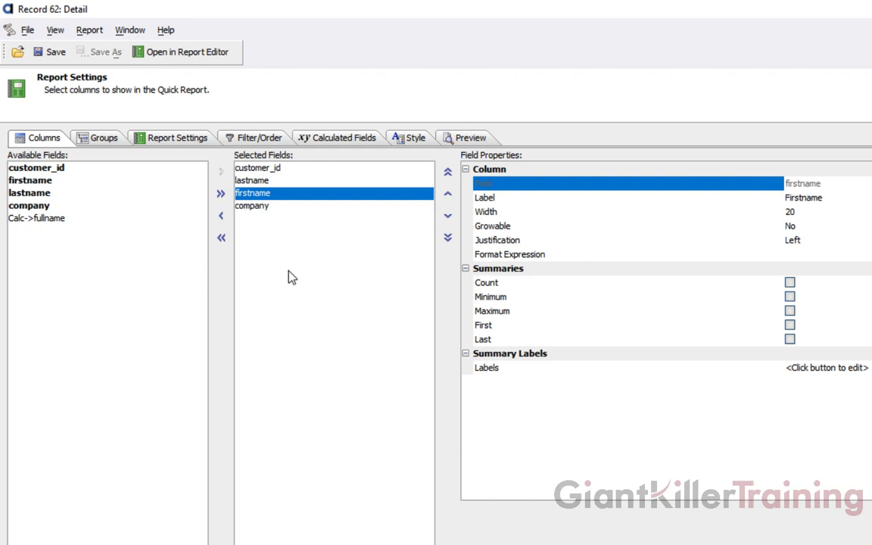
left_click(40, 219)
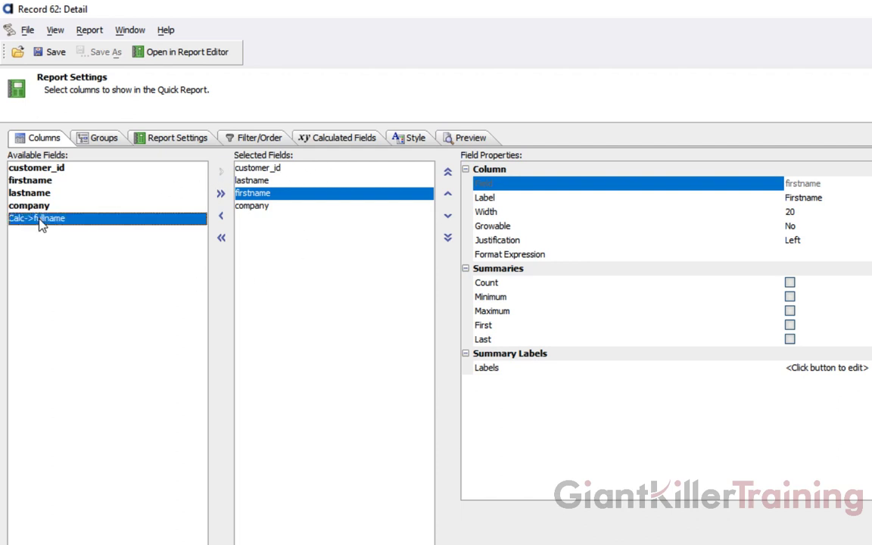
left_click(220, 174)
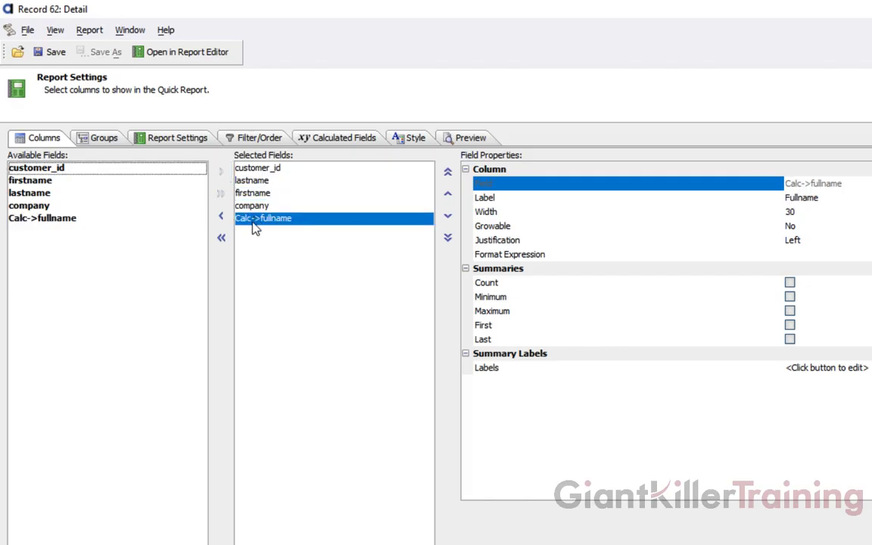
Save the report as excelexporttemplate in the Default project.
left_click(52, 55)
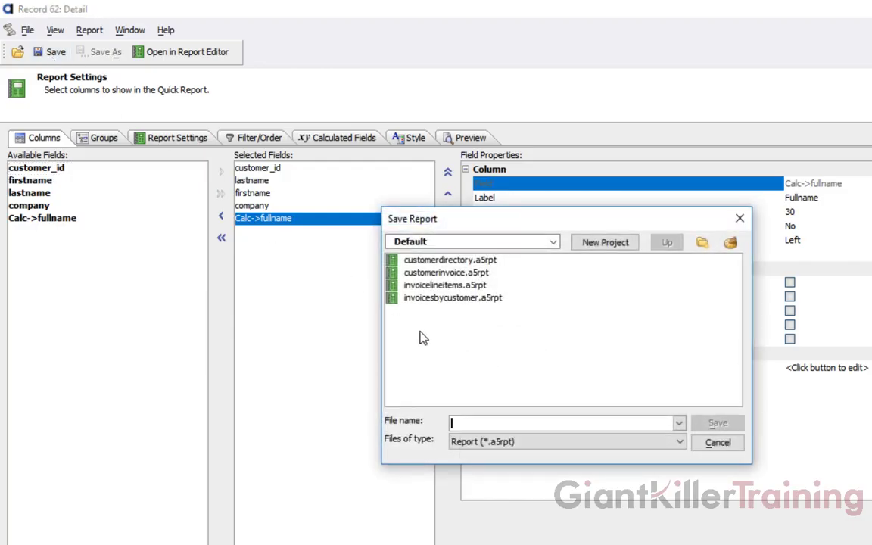
type("excel")
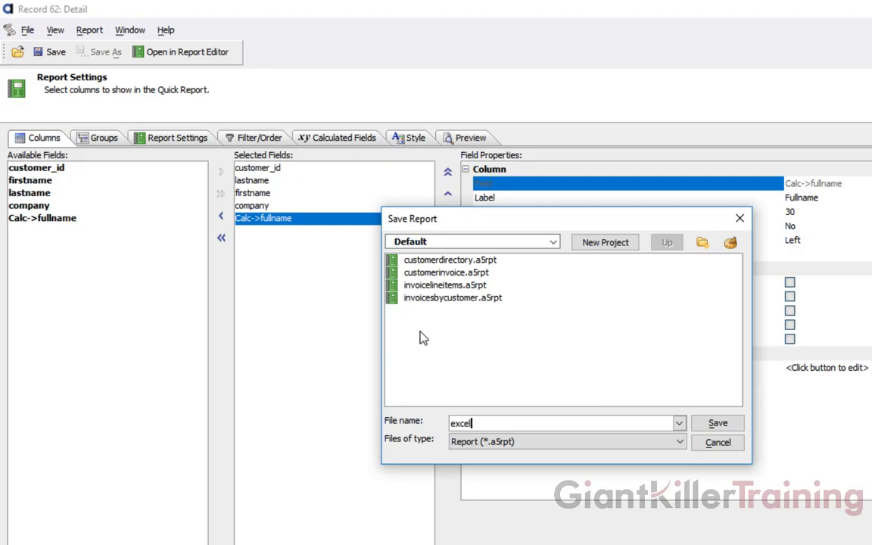
type("exporttemplate")
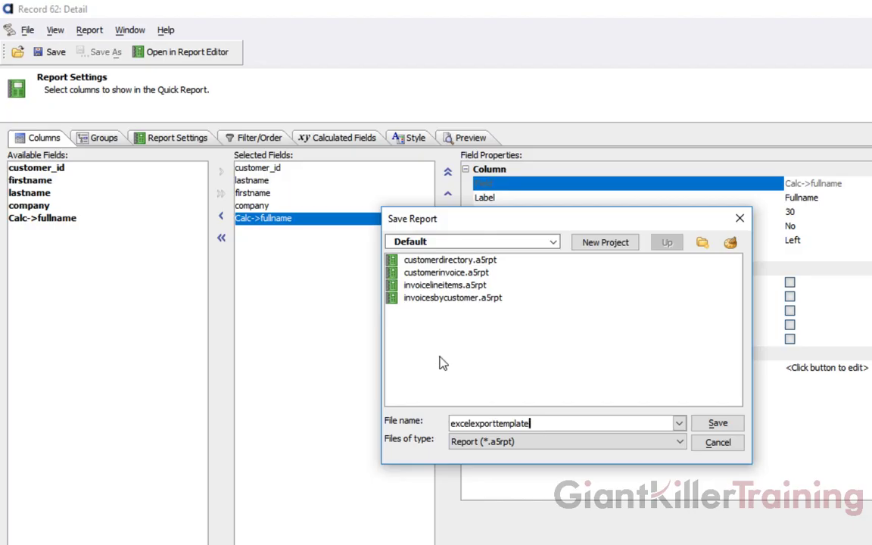
left_click(719, 423)
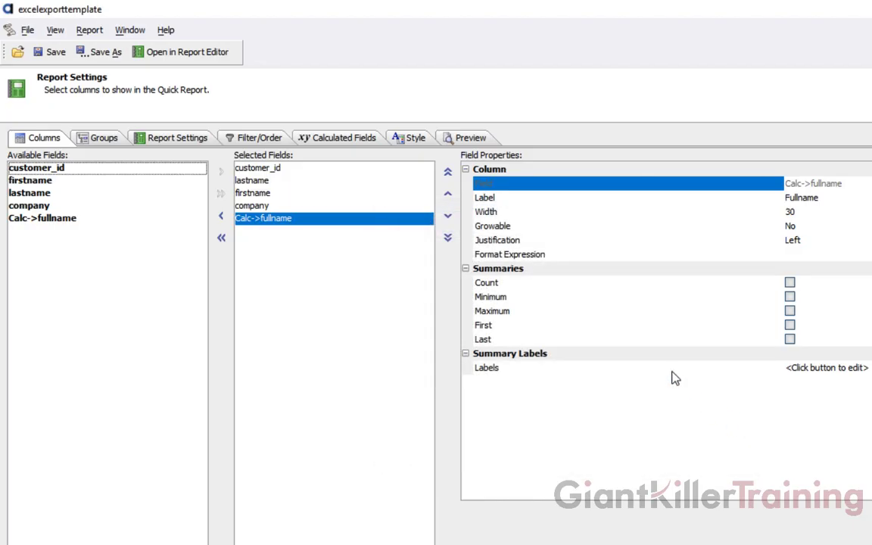
Preview the report enlarged to check the Fullname column, and reopen the calculated field definition.
left_click(467, 135)
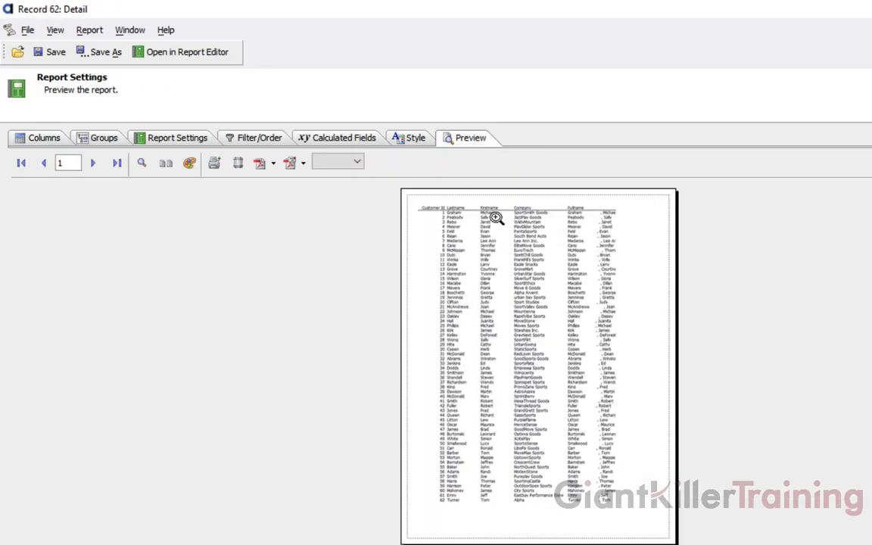
left_click(445, 198)
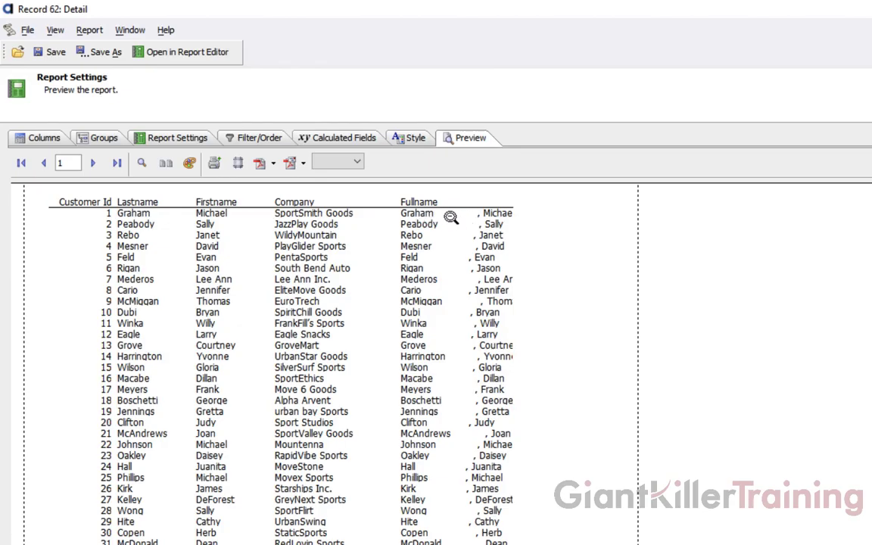
left_click(343, 140)
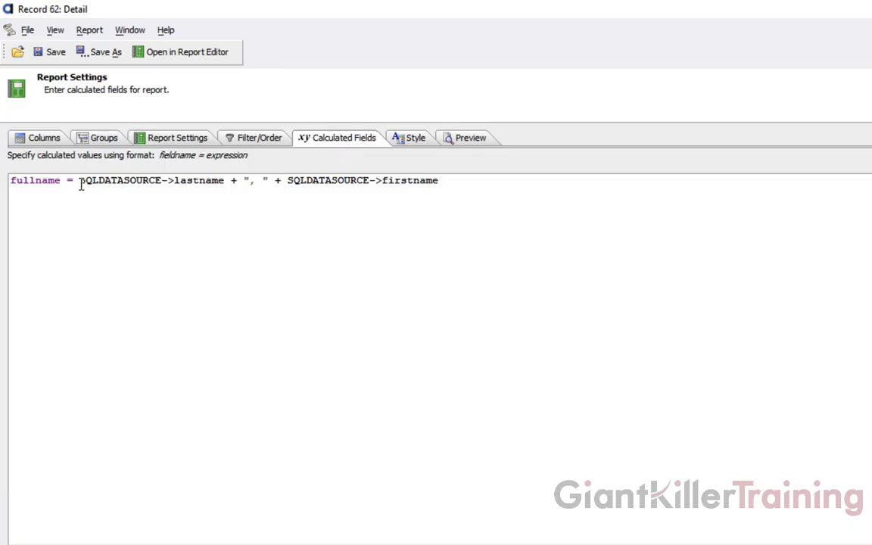
Wrap SQLDATASOURCE->lastname in an alltrim() call within the fullname calculated field expression.
left_click_drag(79, 180, 224, 180)
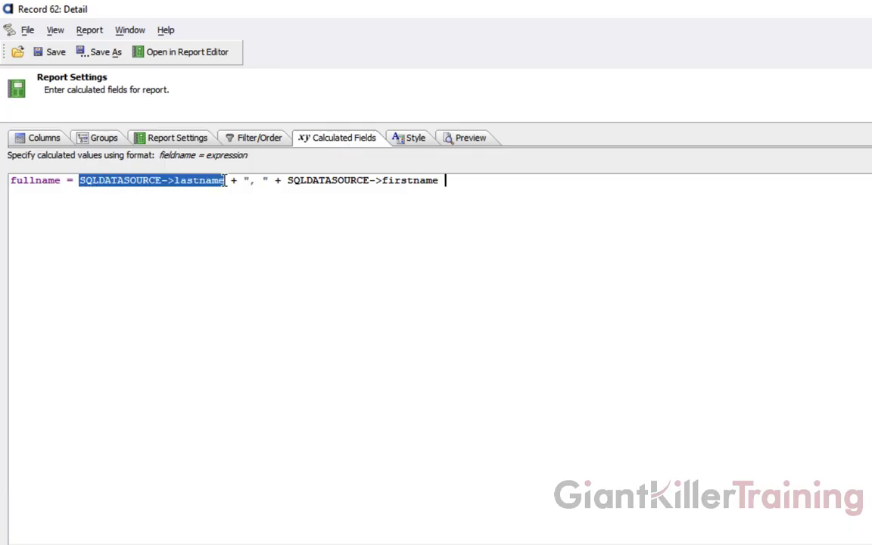
left_click(82, 180)
type("alltri")
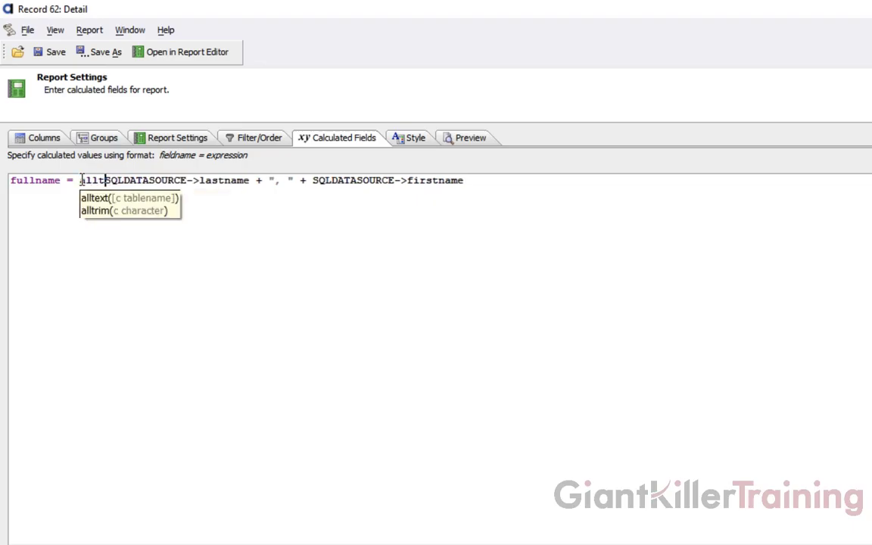
type("m")
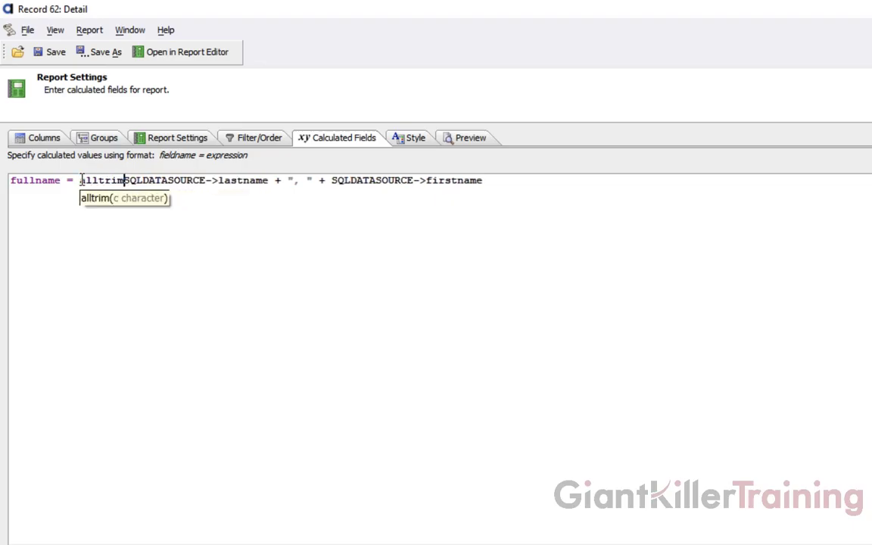
type("(")
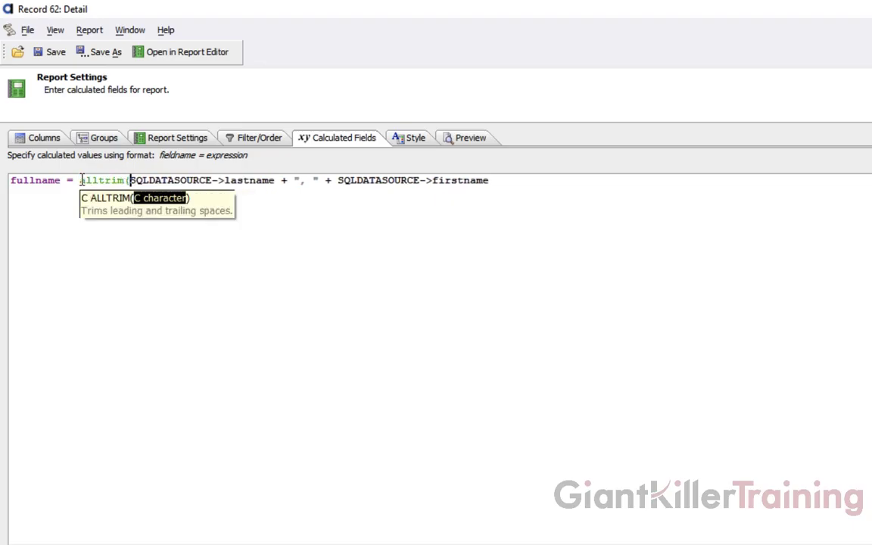
left_click(275, 181)
type(")")
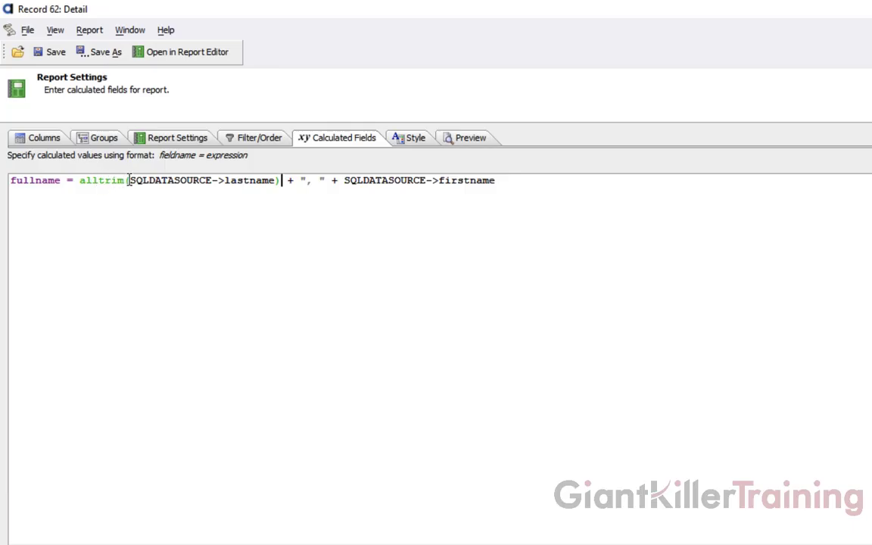
left_click_drag(128, 180, 265, 180)
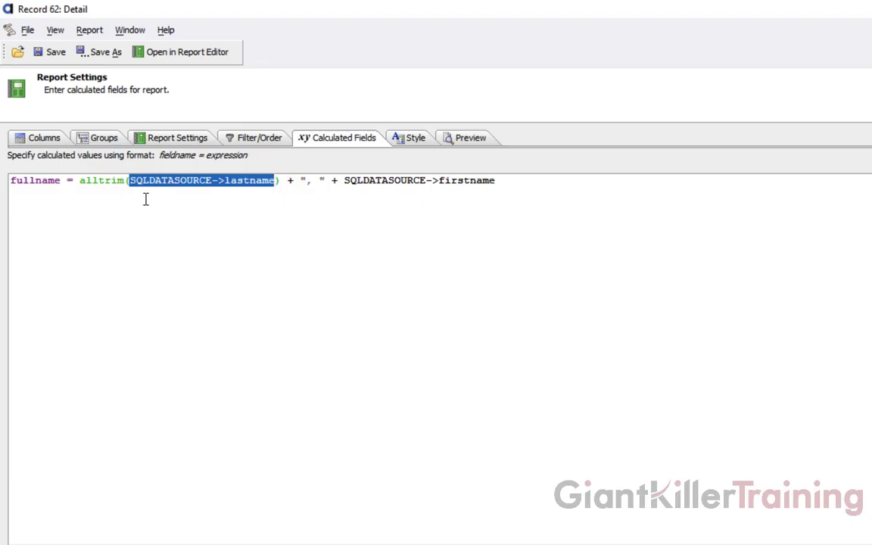
Save the report and preview it enlarged to check the trimmed Fullname column.
left_click(53, 55)
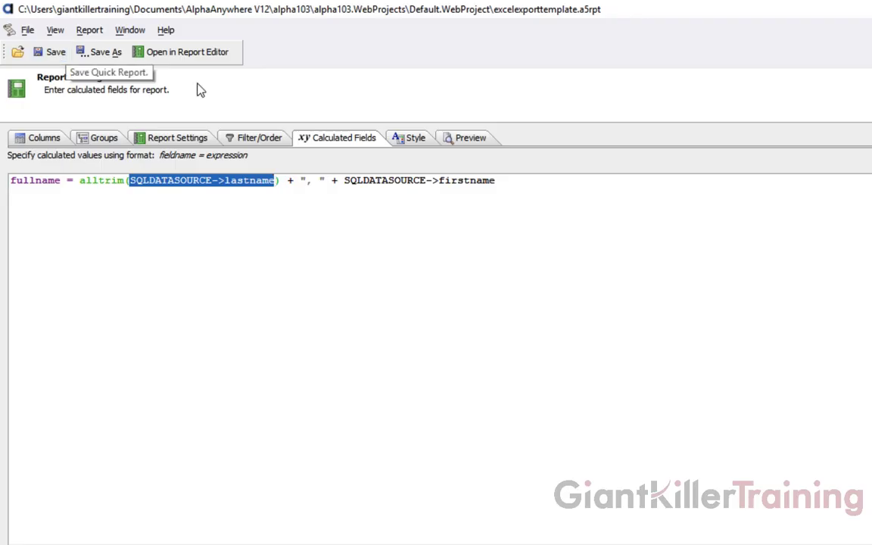
left_click(463, 141)
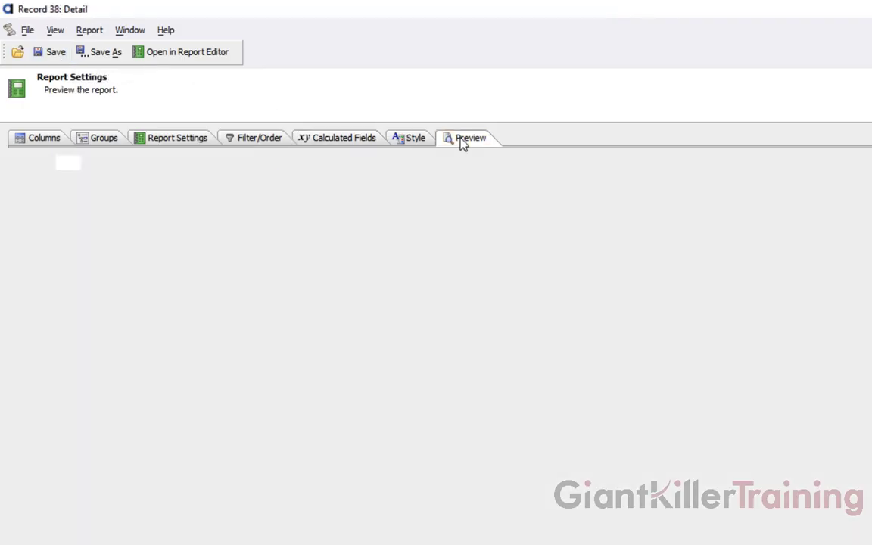
left_click(520, 191)
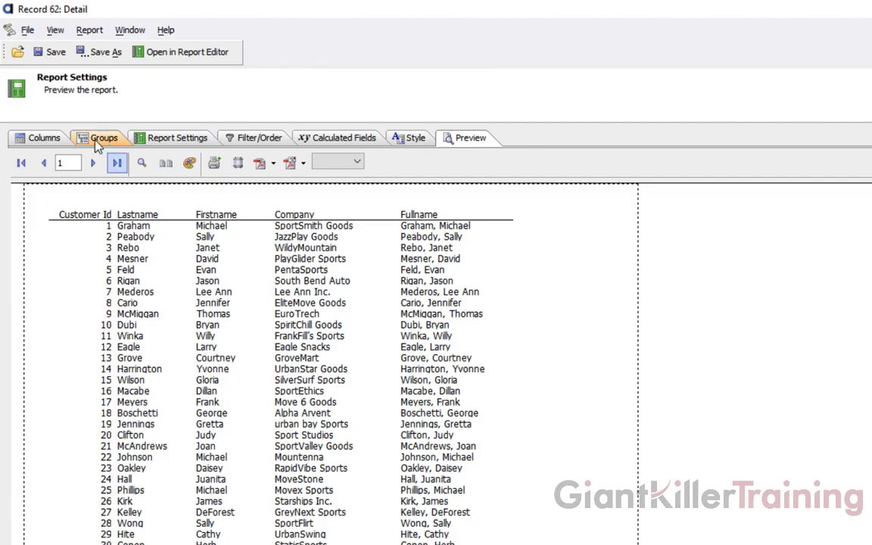
Set the column label of the selected field customer_id to ID.
left_click(46, 139)
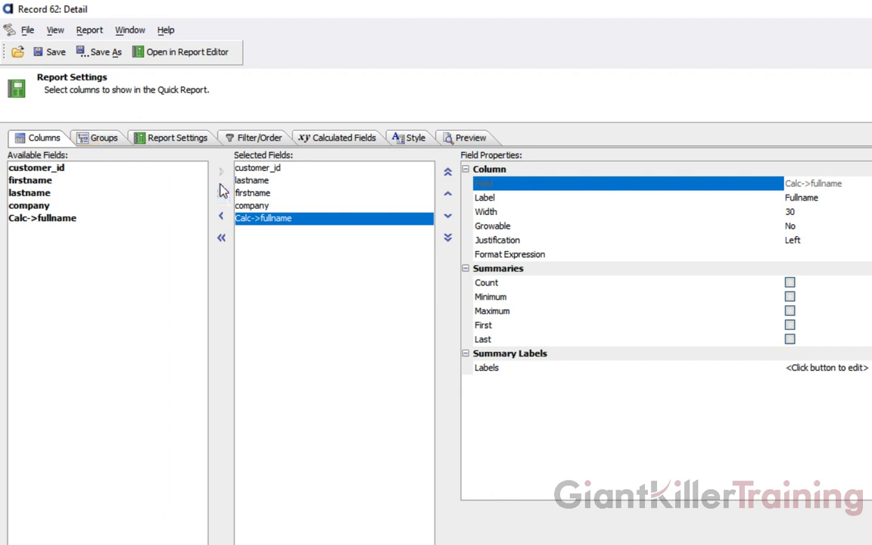
left_click(271, 168)
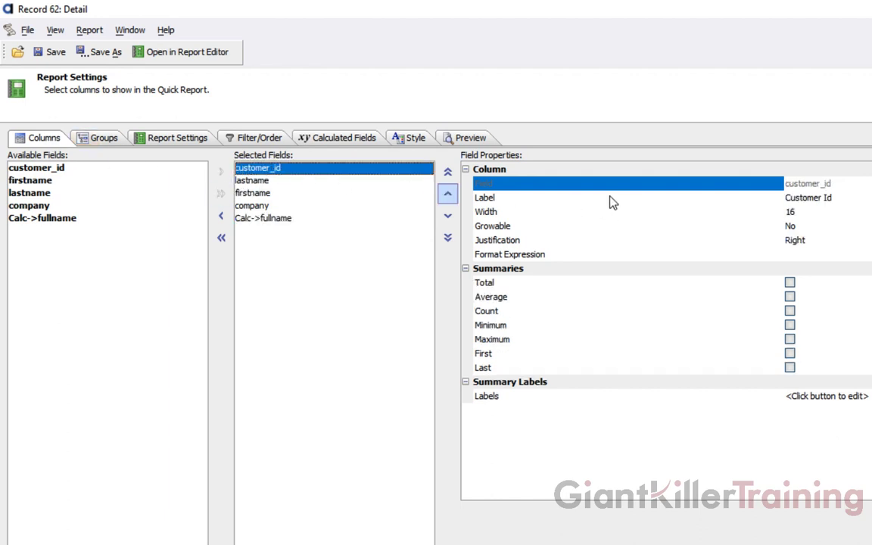
left_click(559, 198)
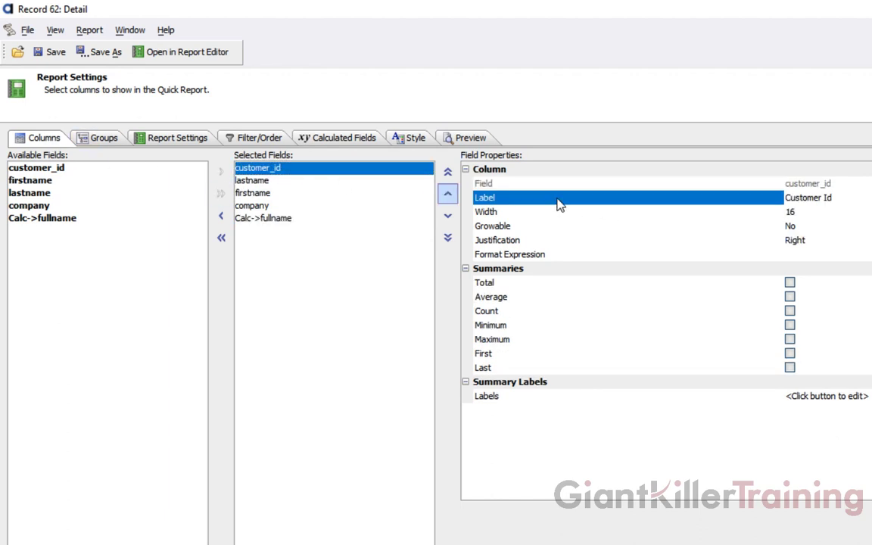
left_click(841, 197)
type("ID")
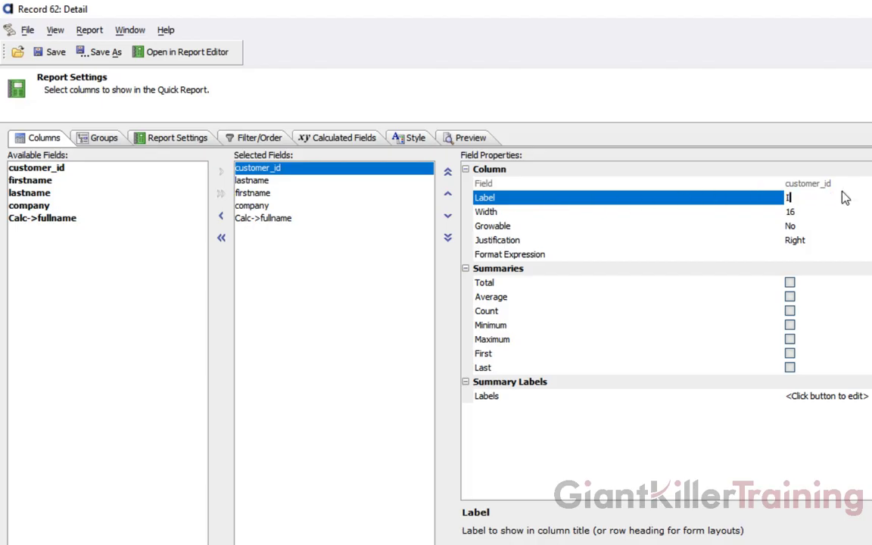
Save the report with its relabelled column and check the ID heading in an enlarged preview.
left_click(40, 53)
left_click(456, 138)
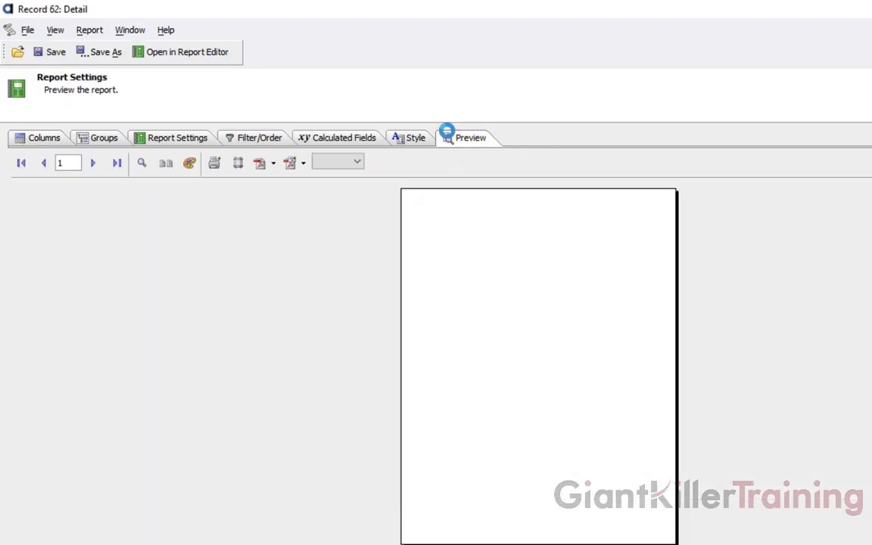
left_click(431, 206)
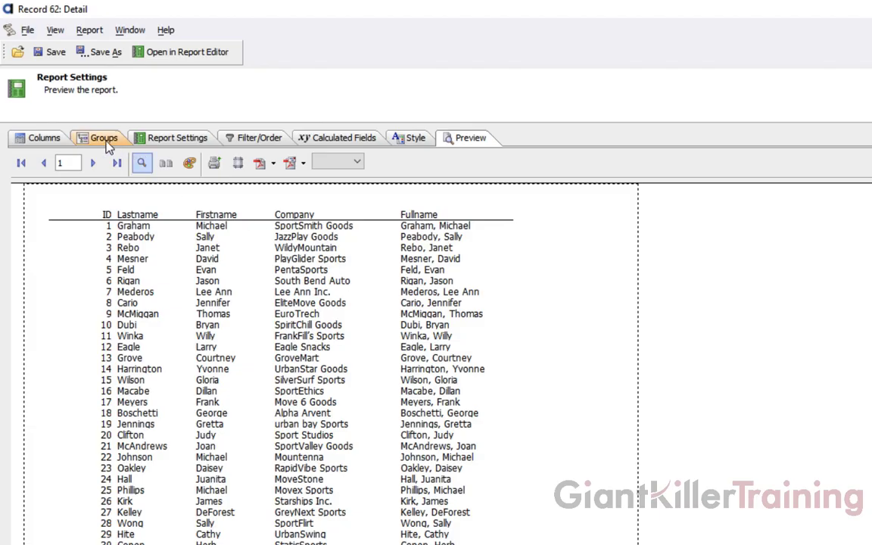
left_click(49, 53)
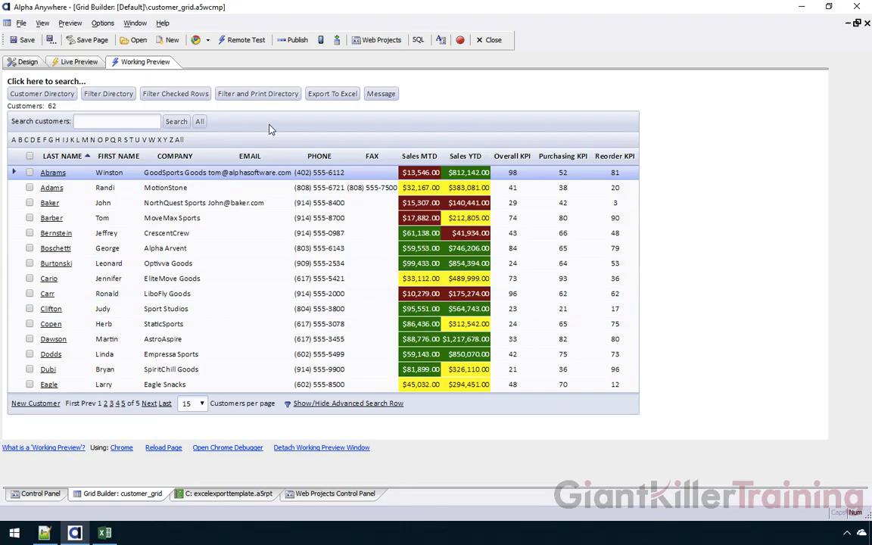
Return to the customer grid's design and add a new JavaScript action named export_excel_report.
left_click(23, 63)
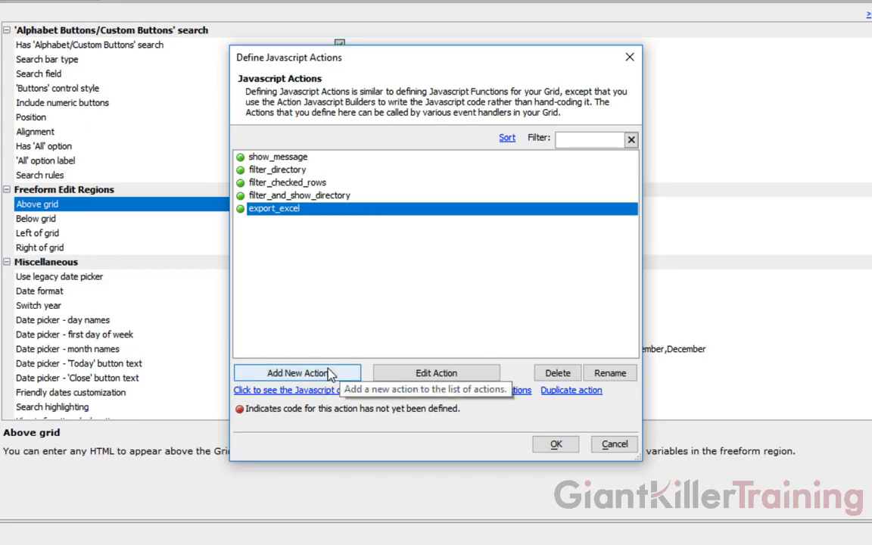
left_click(330, 374)
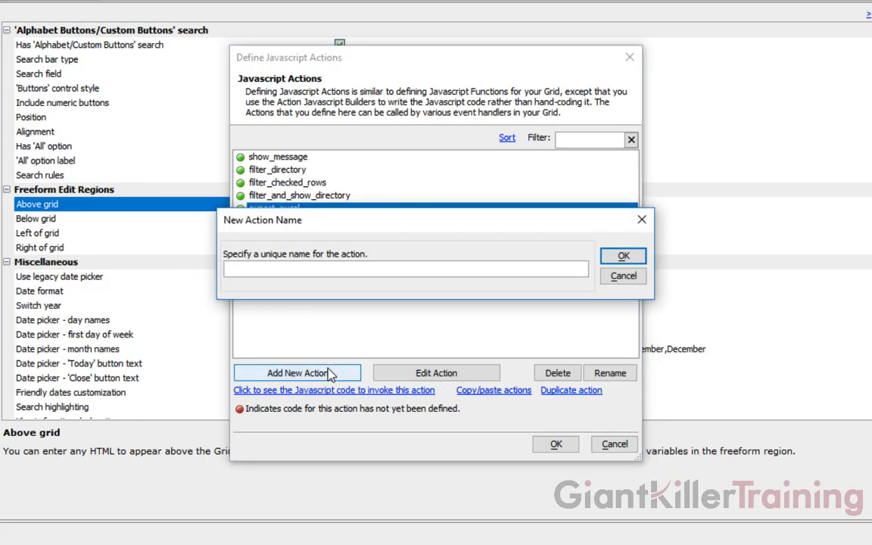
type("export_excel_reo")
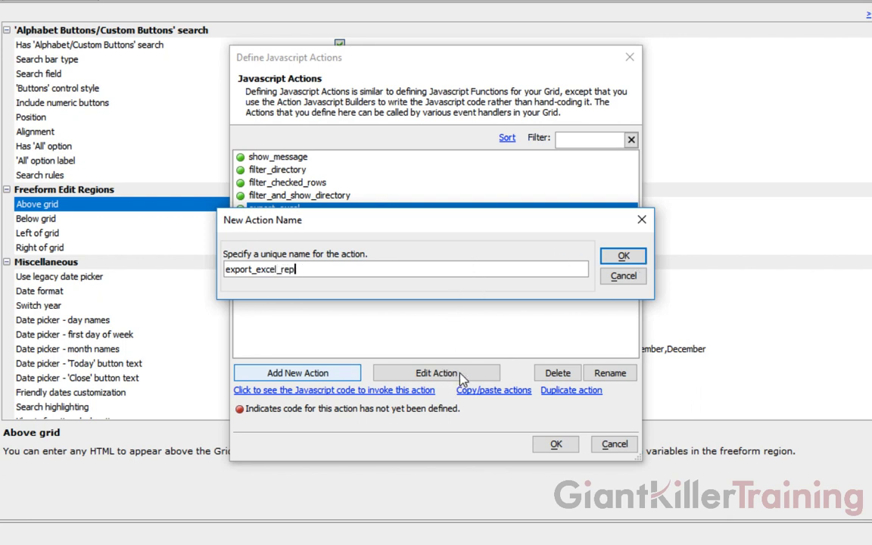
type("ort")
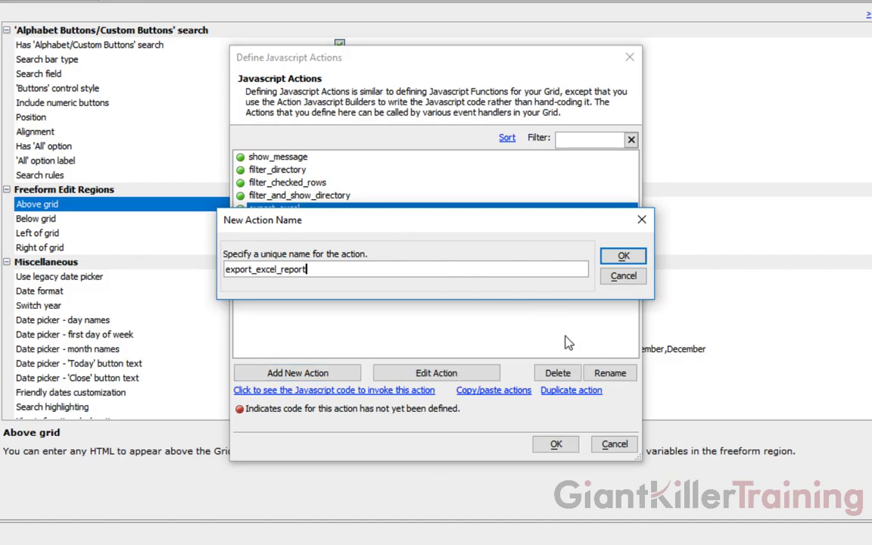
key("Return")
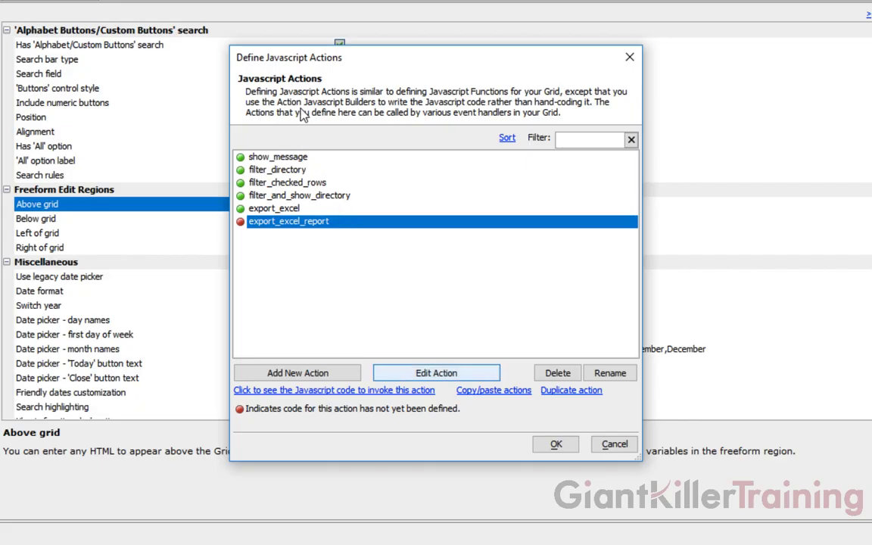
Define export_excel_report for GridPart as an Advanced Export to Excel, Word, HTML or Ascii using a Report Definition.
left_click(454, 373)
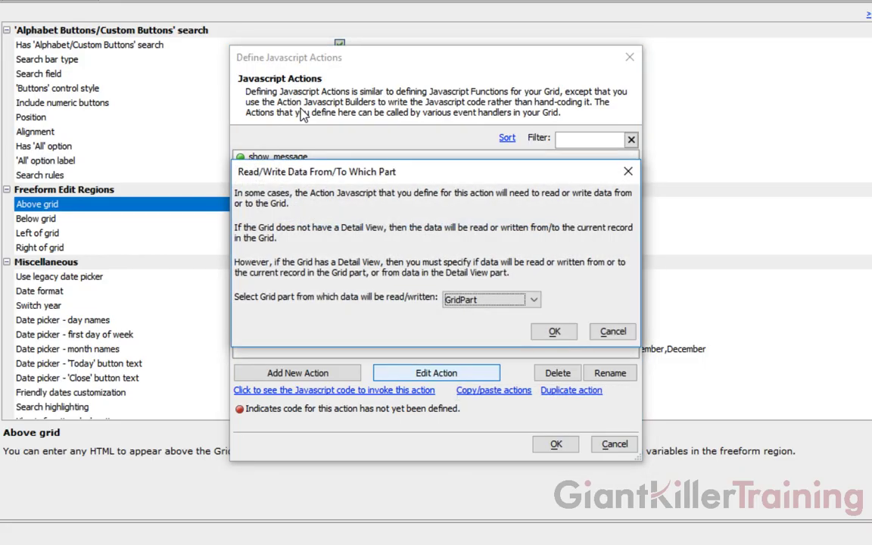
key("Return")
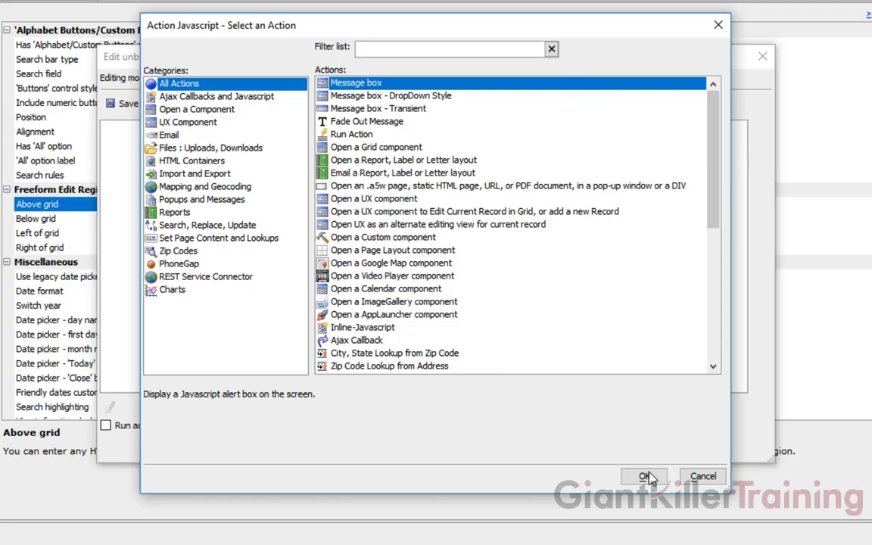
type("exc")
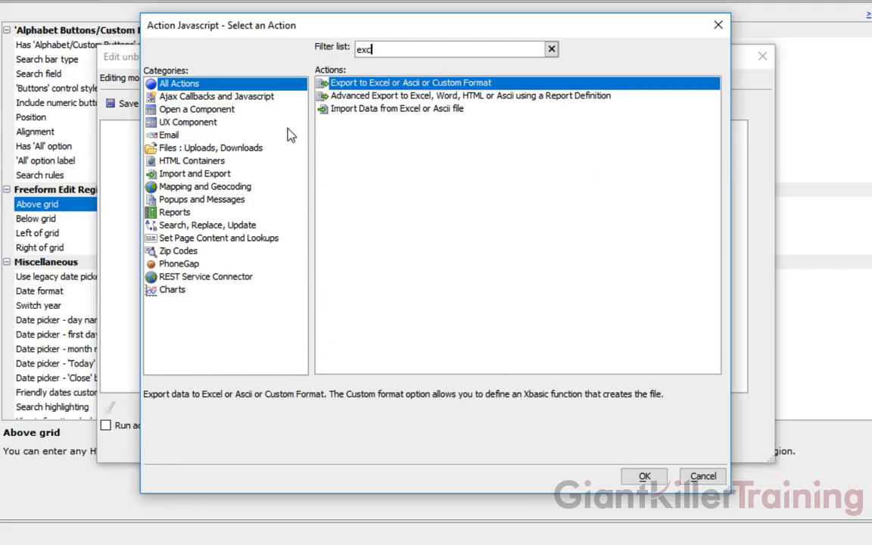
key("Down")
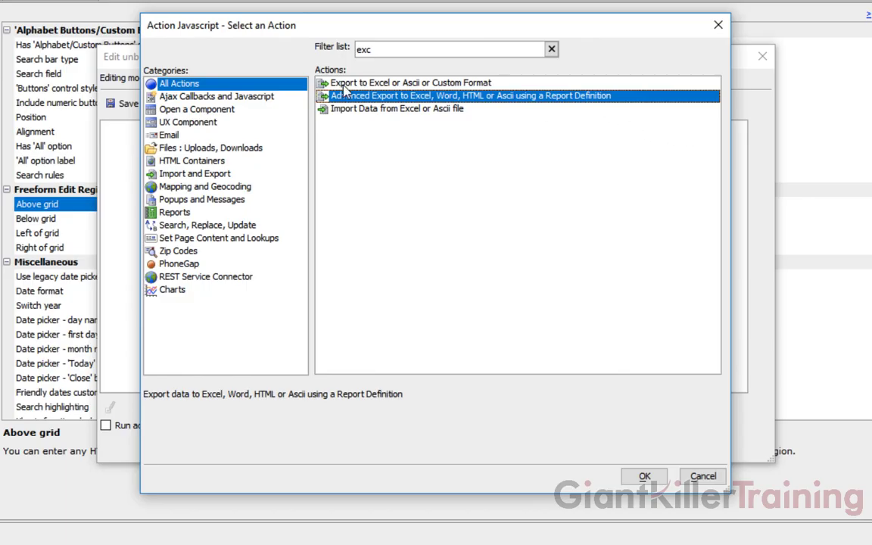
left_click(552, 97)
double_click(552, 100)
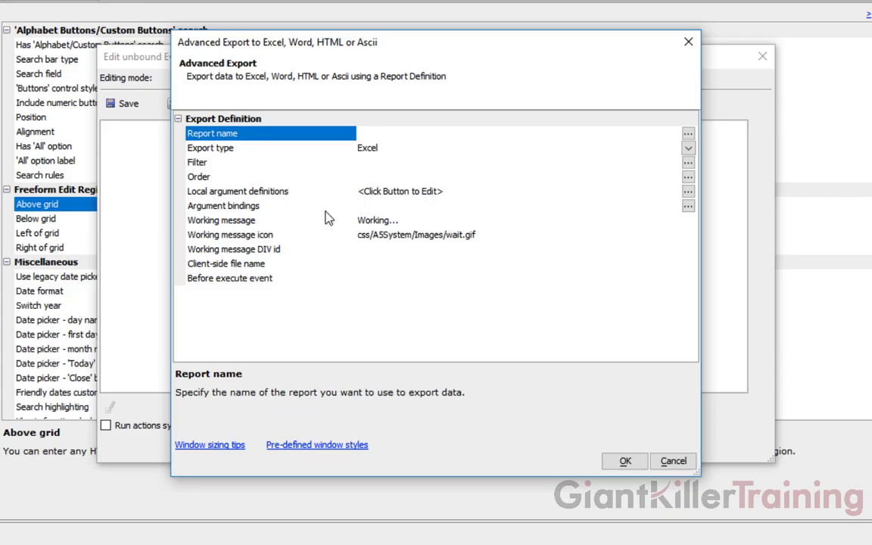
Set the export's report to excelexporttemplate with currentGridFilter() as the SQL filter, and accept the Excel export definition.
left_click(689, 134)
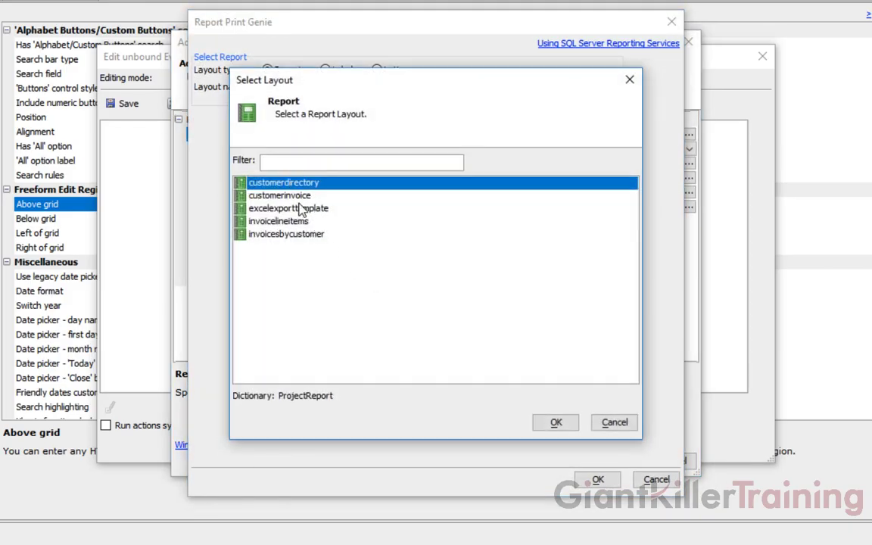
left_click(301, 210)
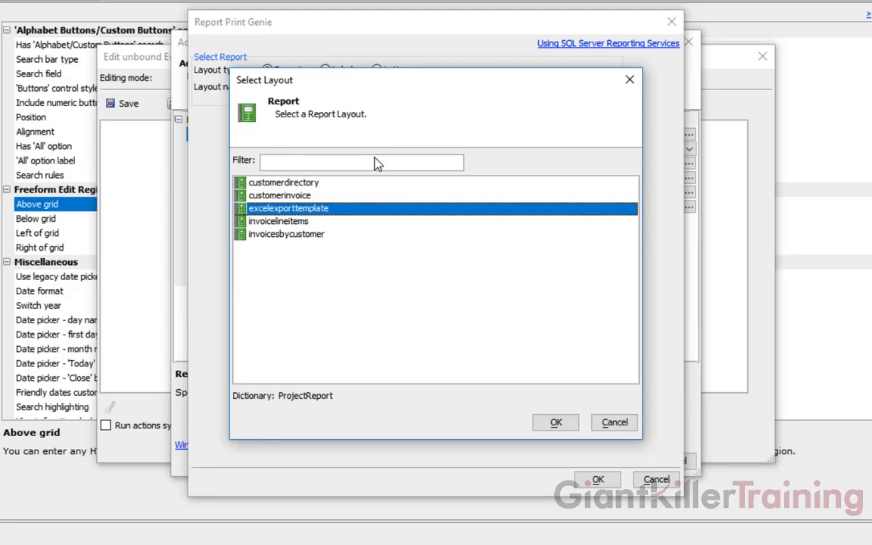
key("Return")
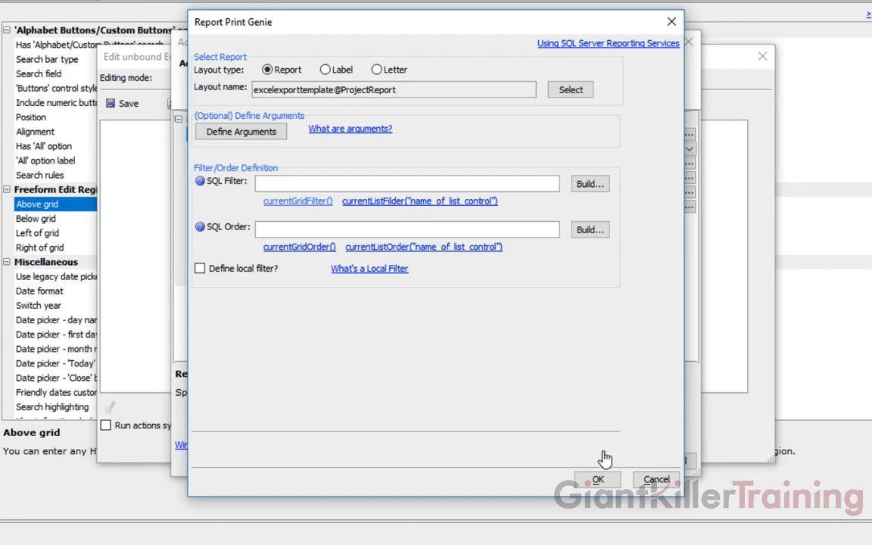
left_click(596, 481)
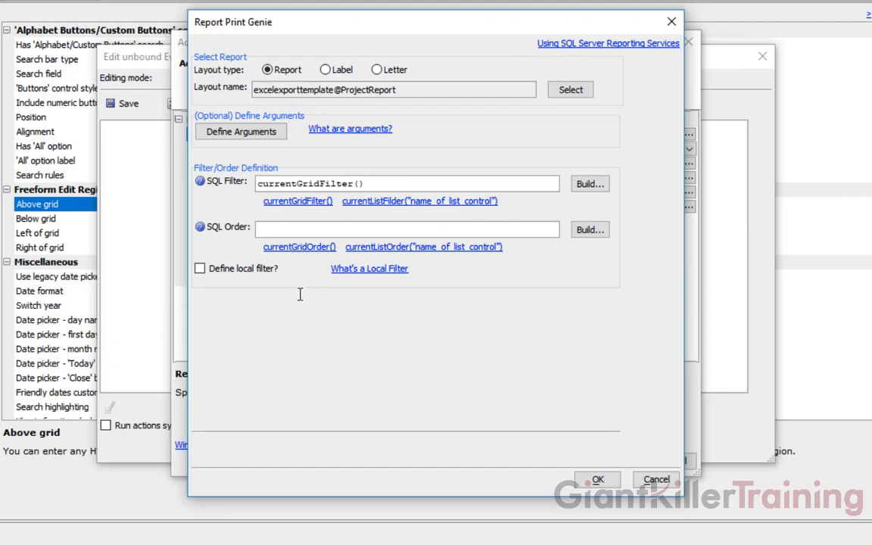
key("Return")
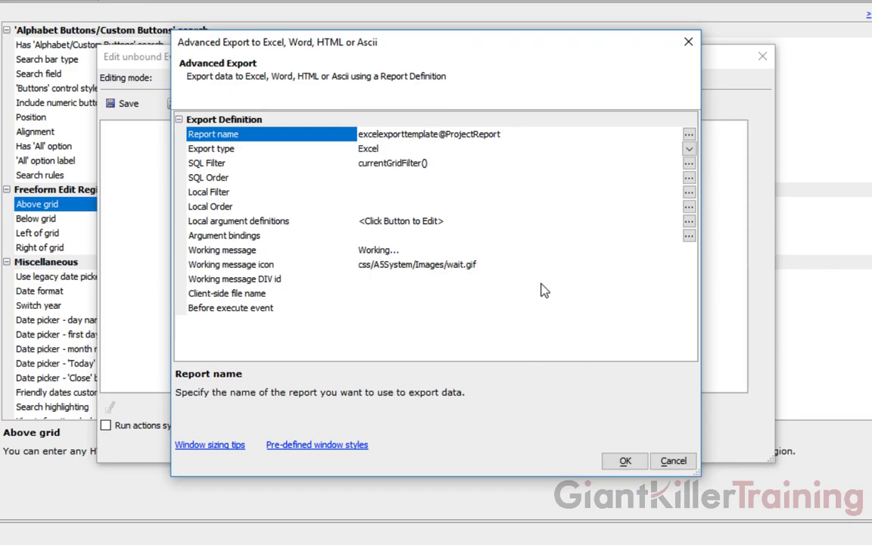
key("Return")
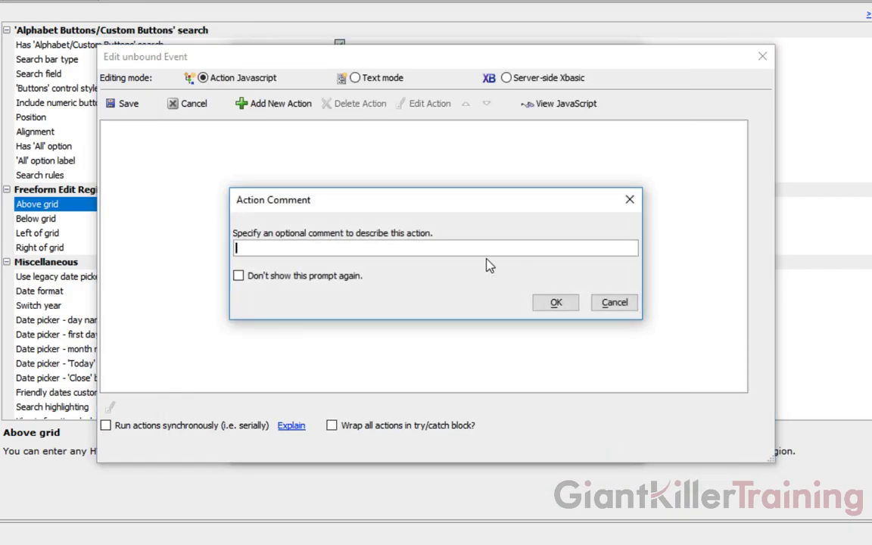
Give the export action the comment "Export to excel report format" and save it.
type("Export to excel report format")
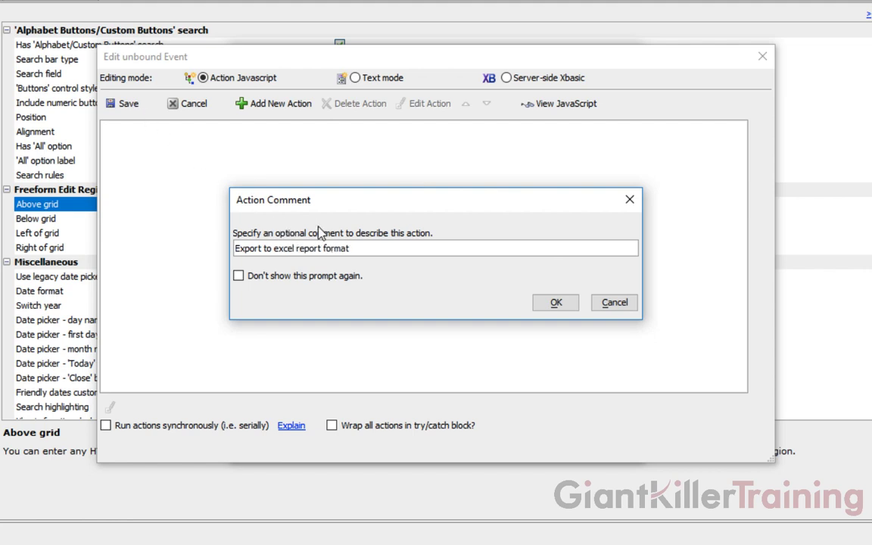
key("Return")
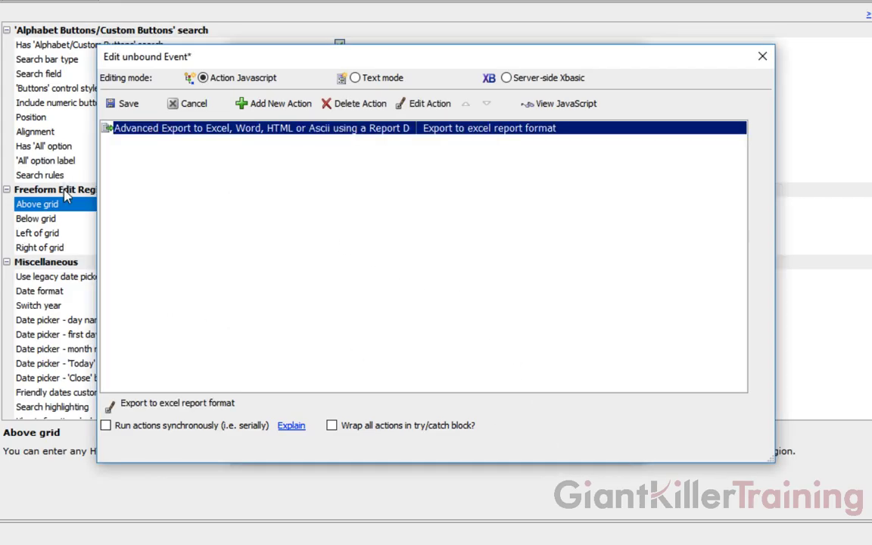
left_click(131, 103)
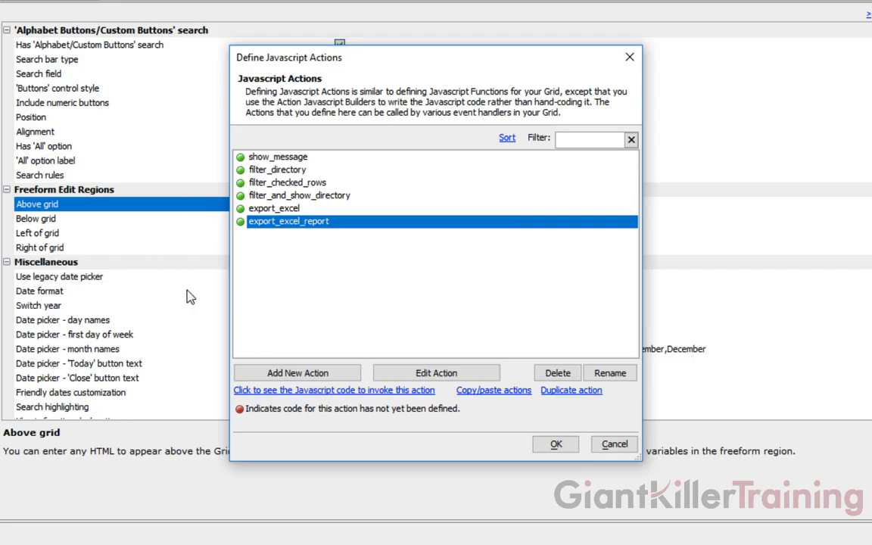
Accept the JavaScript actions and add a grid action button named EXPORTTOEXCELREPORT after EXPORTTOEXCEL, with the text "Export To Excel Report".
key("Return")
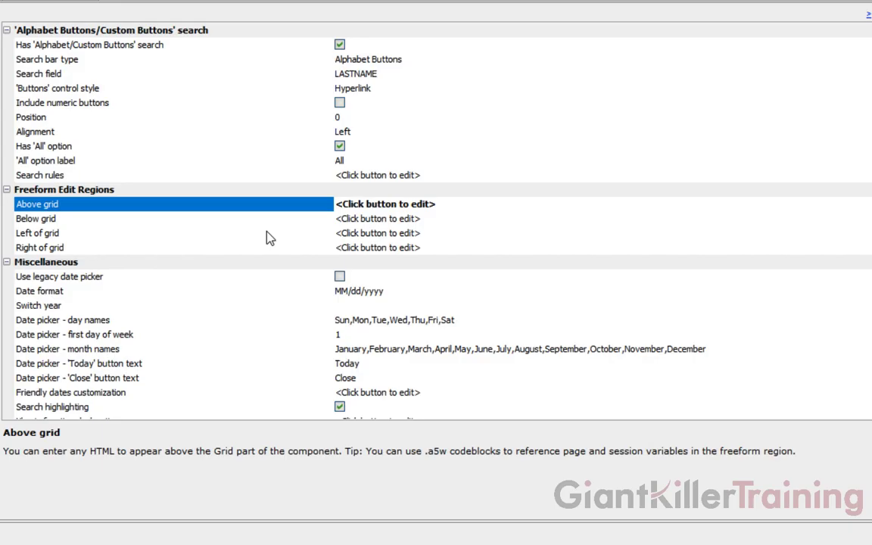
scroll(268, 238, "down", 10)
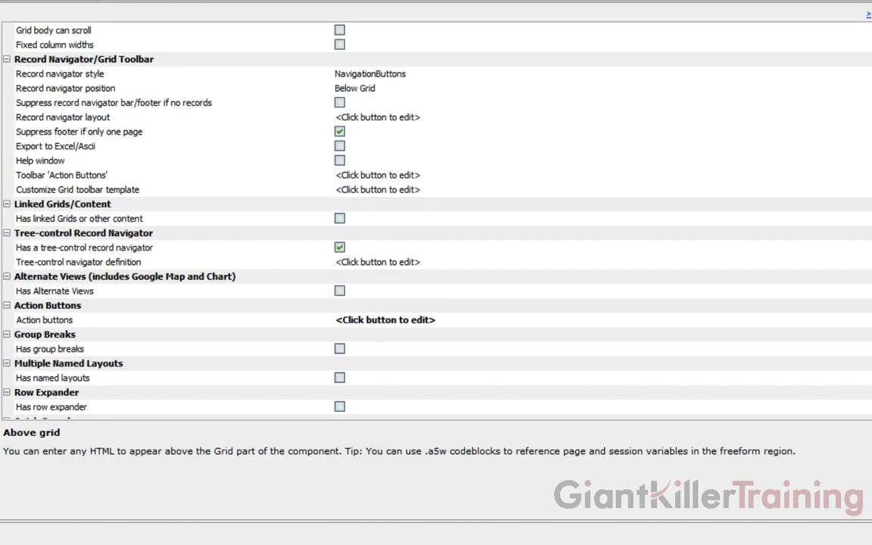
left_click(46, 319)
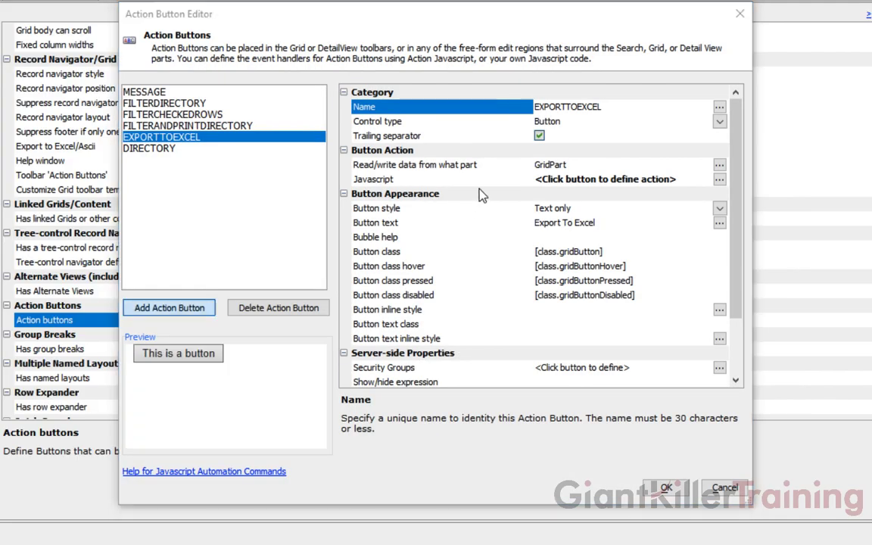
key("Return")
type("EXP")
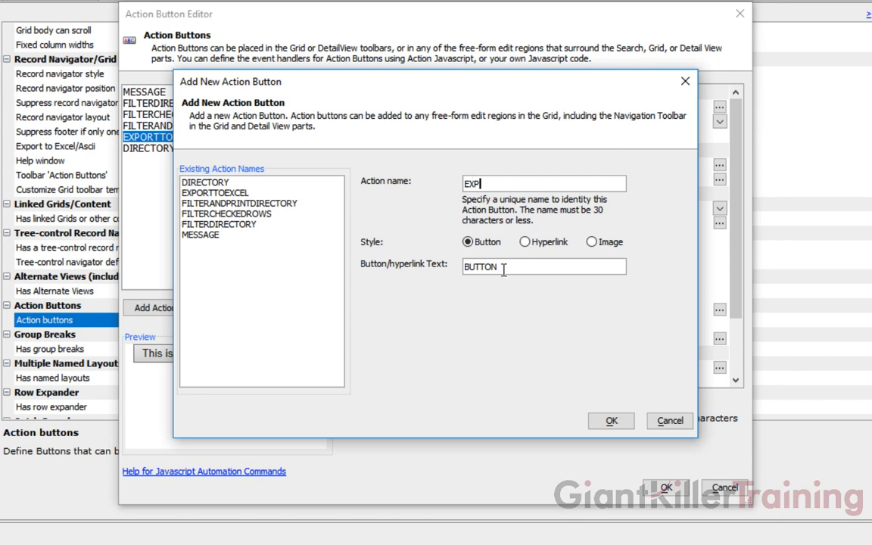
type("ORTTOEXCELREPORT")
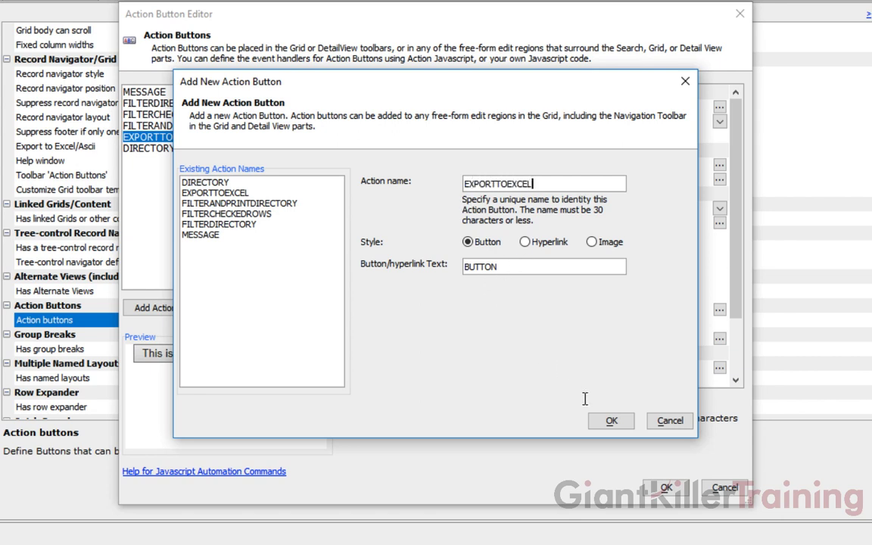
key("Tab")
key("Tab")
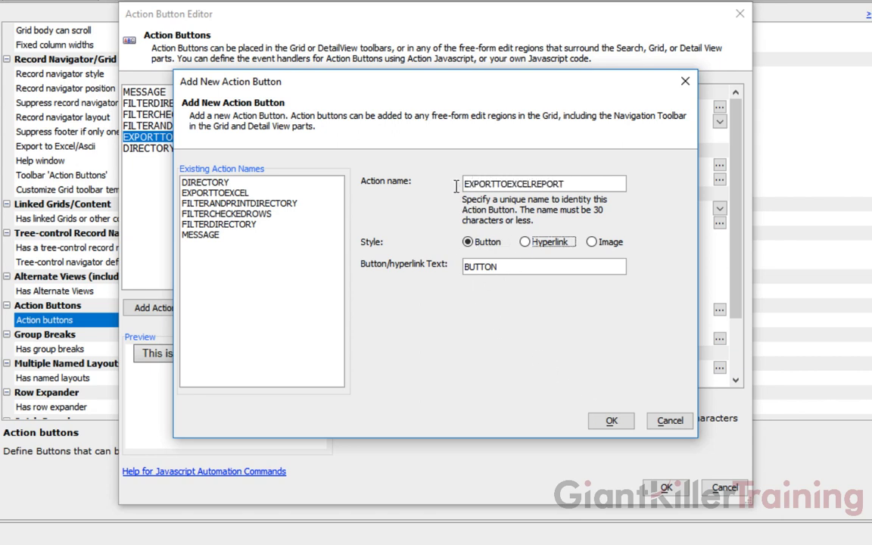
type("E")
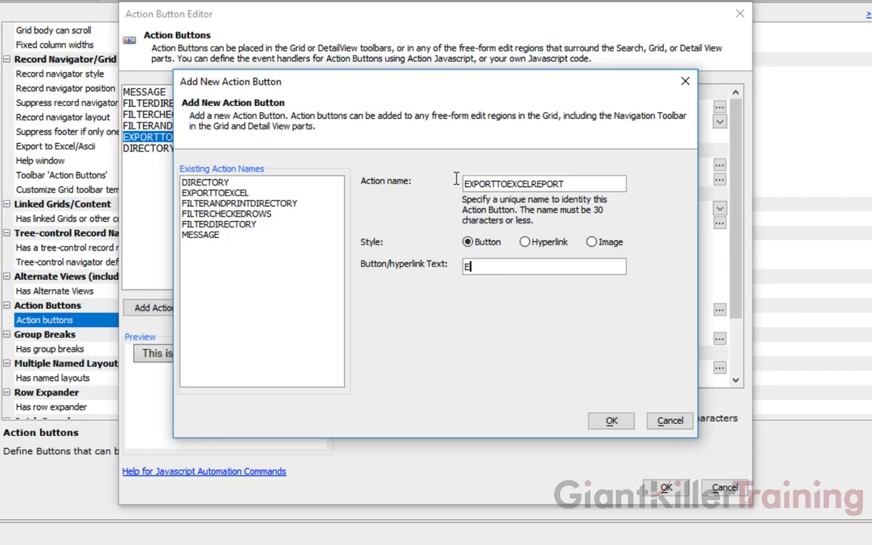
type("xport To Excel Report")
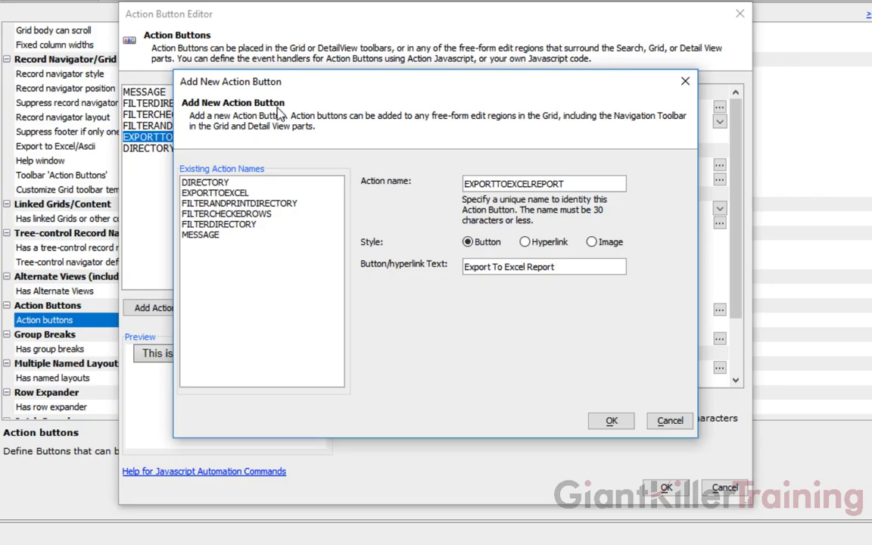
key("Return")
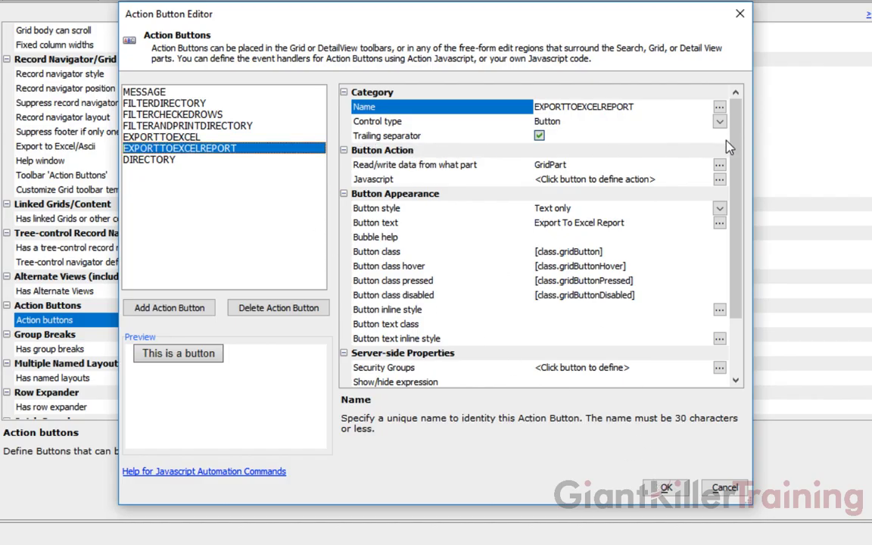
Add a Run Action to the EXPORTTOEXCELREPORT button's OnClick event using Action Javascript.
left_click(720, 179)
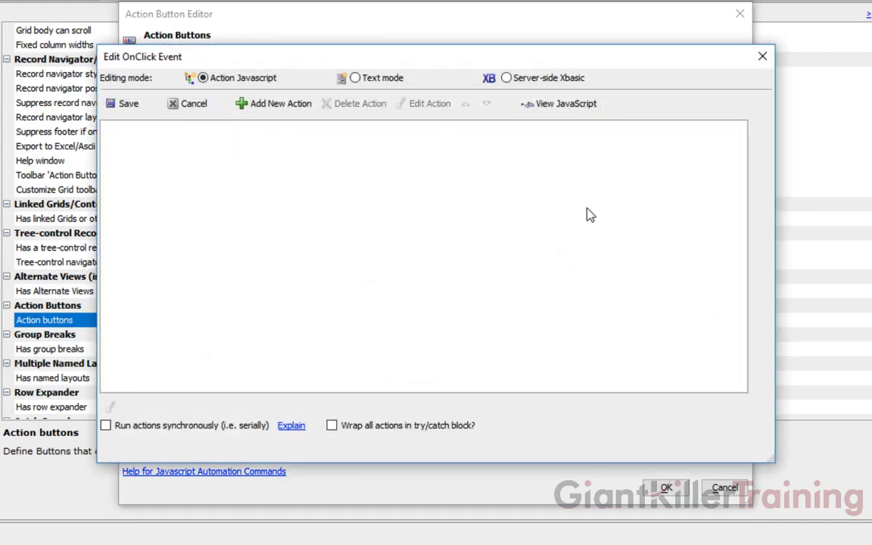
left_click(282, 105)
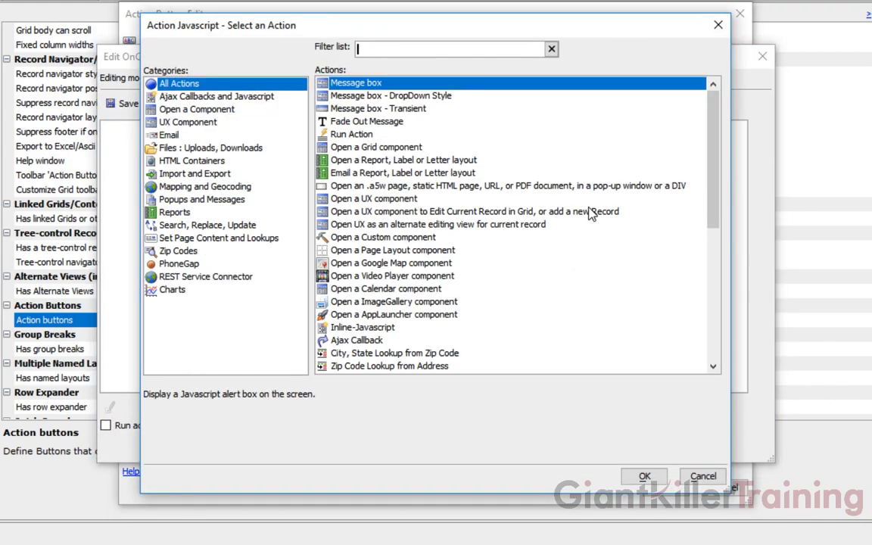
key("Down")
key("Down")
key("Down")
key("Down")
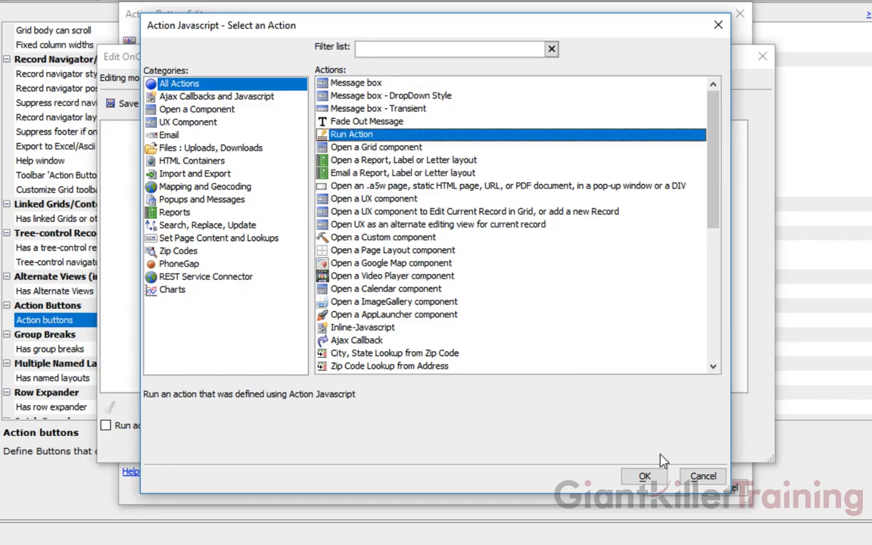
left_click(656, 477)
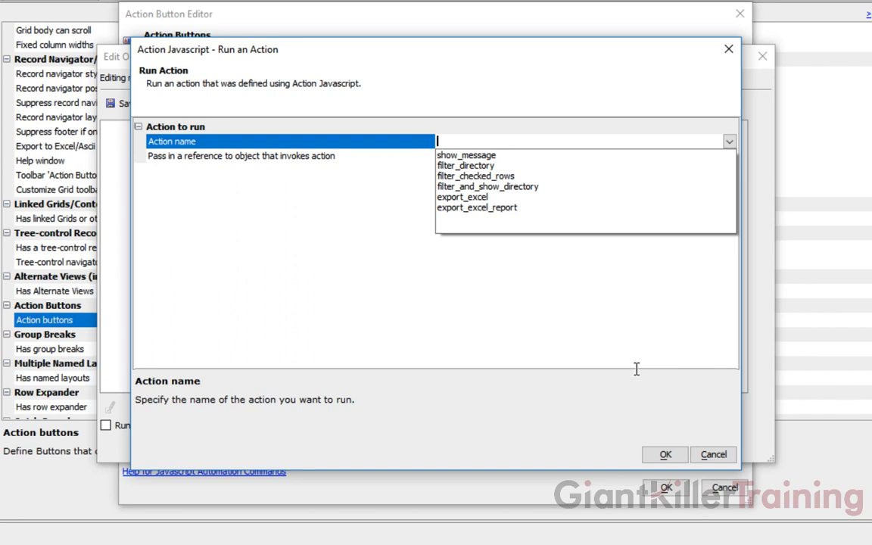
Set export_excel_report as the action the button's click event runs.
key("Down")
key("Down")
key("Down")
key("Down")
key("Down")
key("Down")
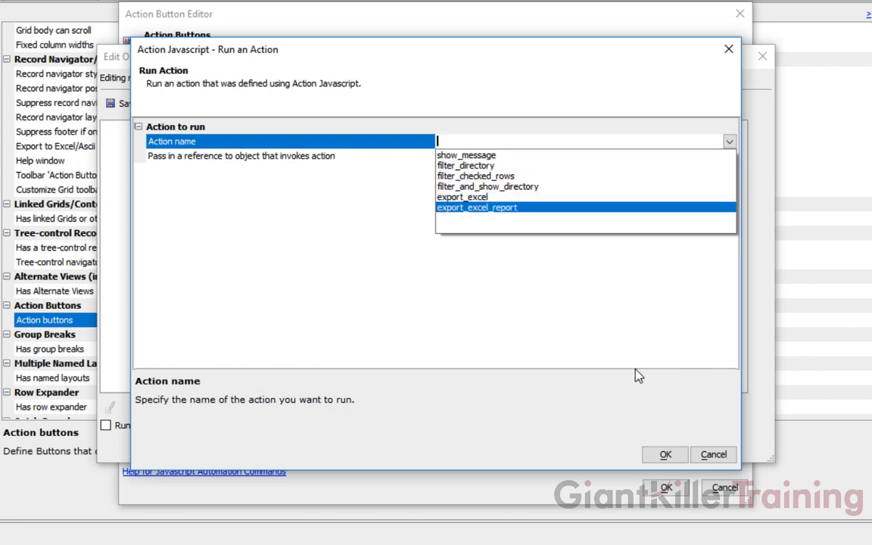
key("Return")
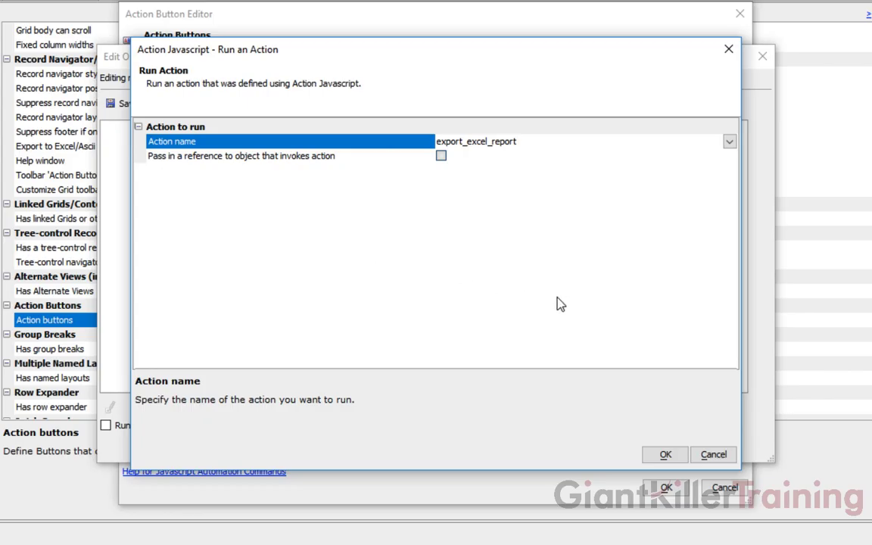
key("Return")
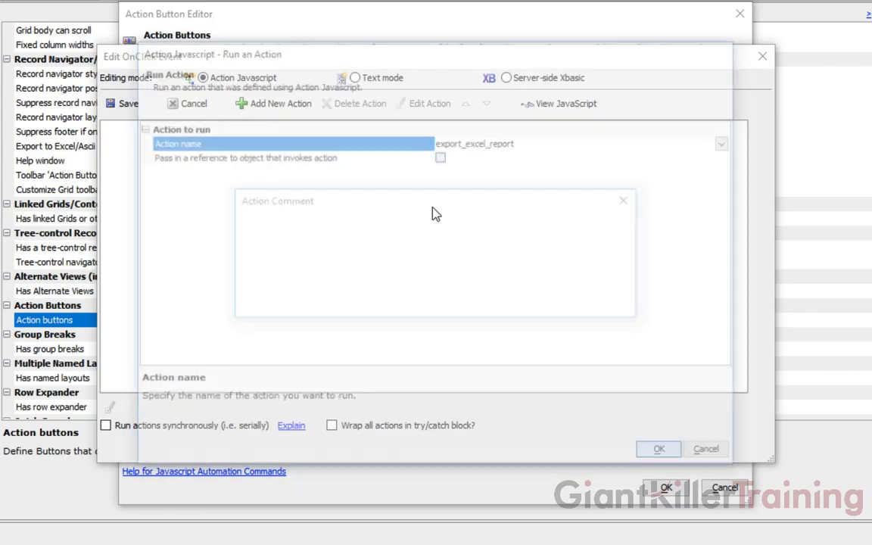
Describe the action with the comment "run export_excel_report" and save the click event and the action button definitions.
type("run ")
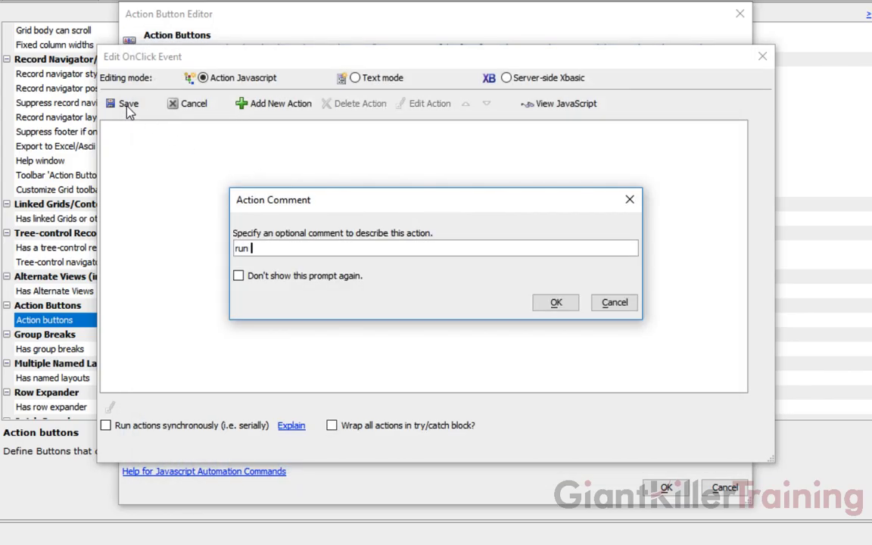
type("export_excel_")
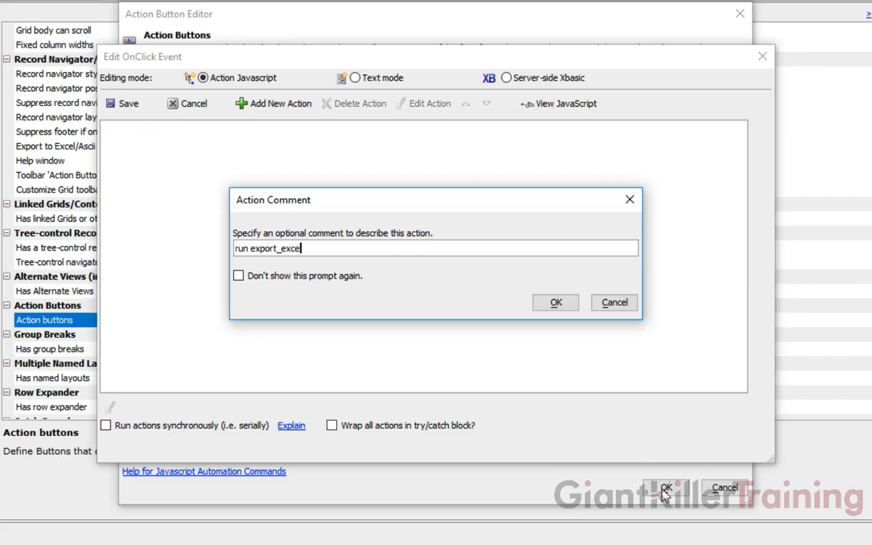
type("rep")
key("BackSpace")
key("BackSpace")
type("eport")
key("Return")
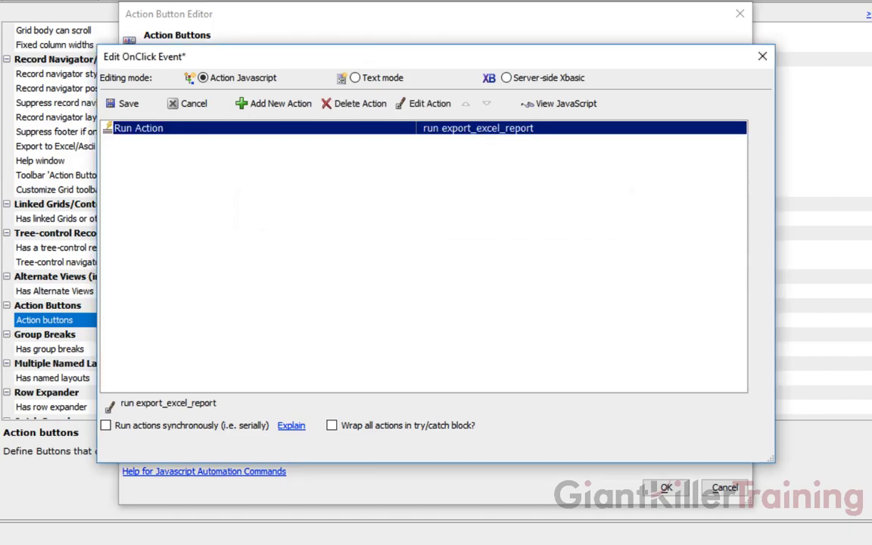
key("Return")
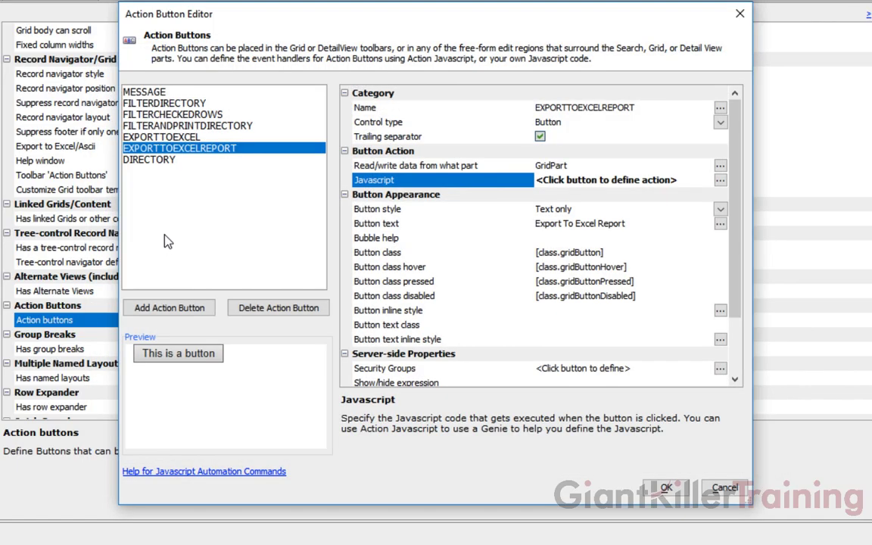
key("Return")
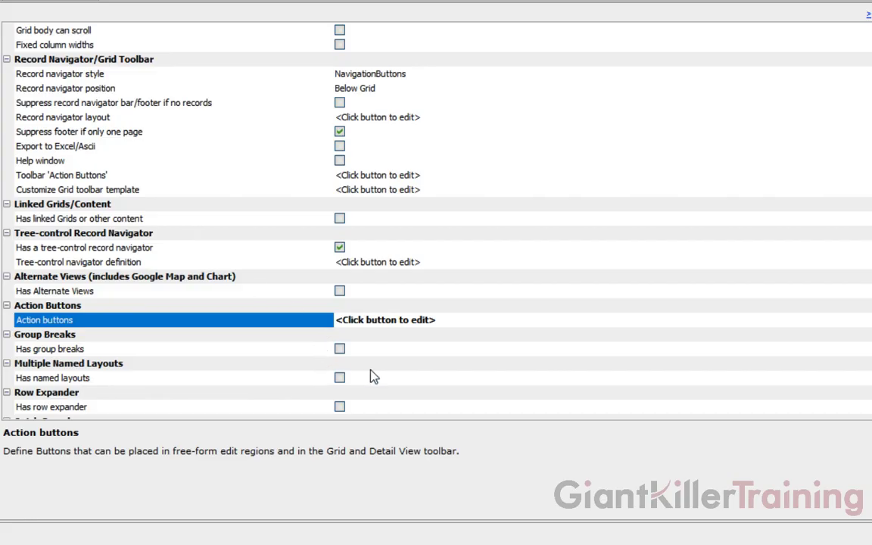
Insert {ActionButton:EXPORTTOEXCELREPORT} before the MESSAGE placeholder in the freeform edit region above the grid and accept it.
scroll(646, 372, "down", 7)
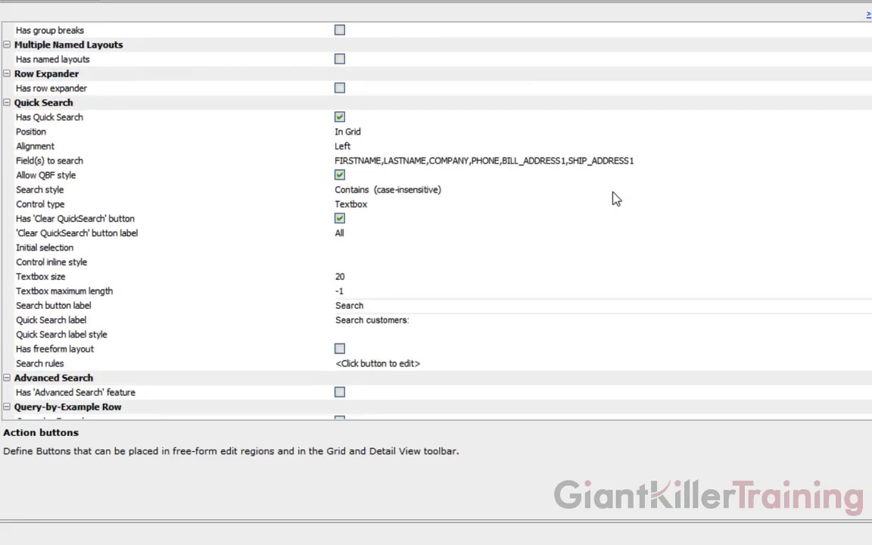
scroll(616, 199, "down", 10)
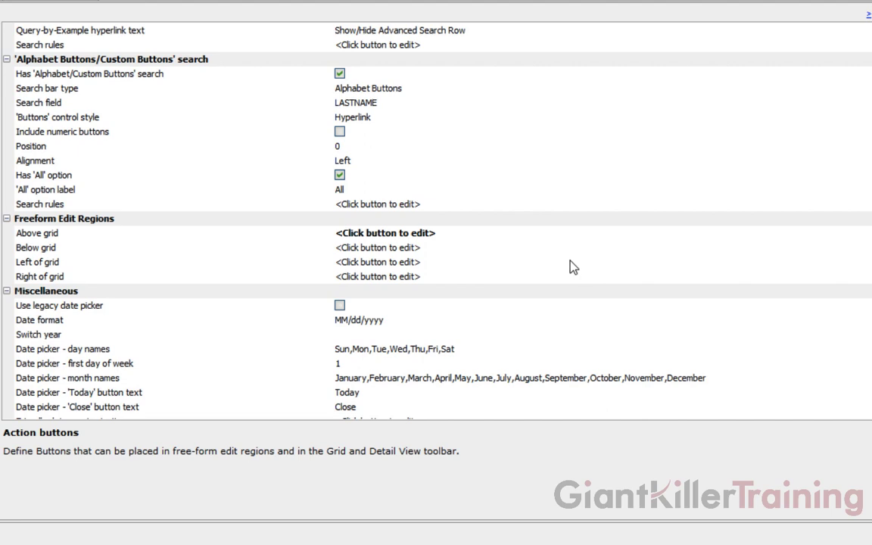
left_click(600, 233)
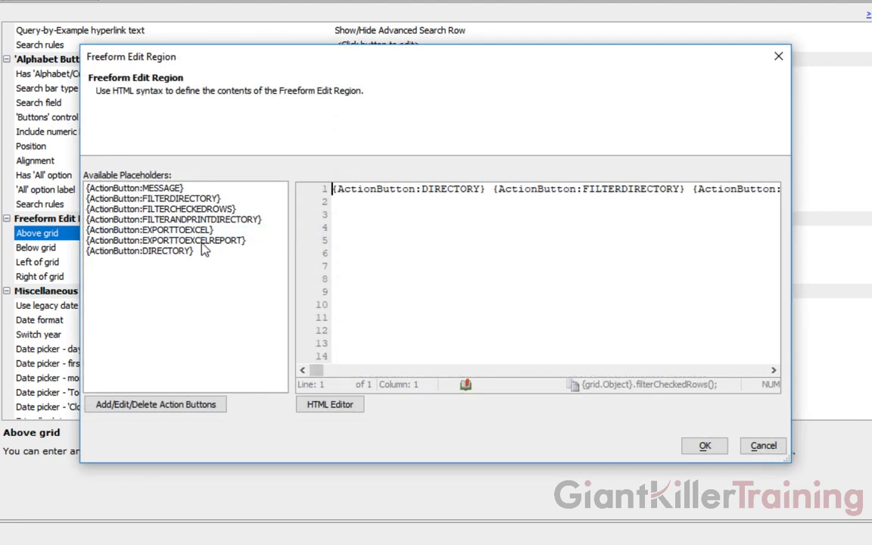
left_click(205, 241)
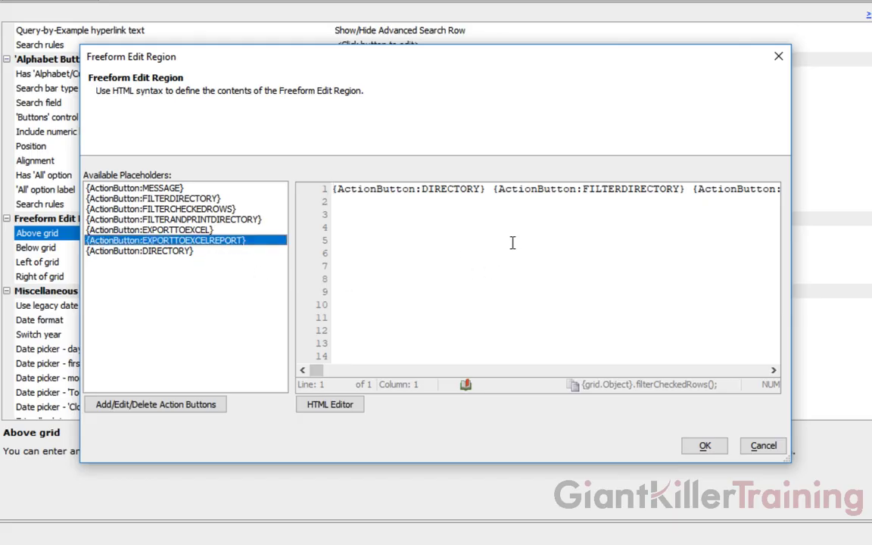
scroll(686, 199, "right", 10)
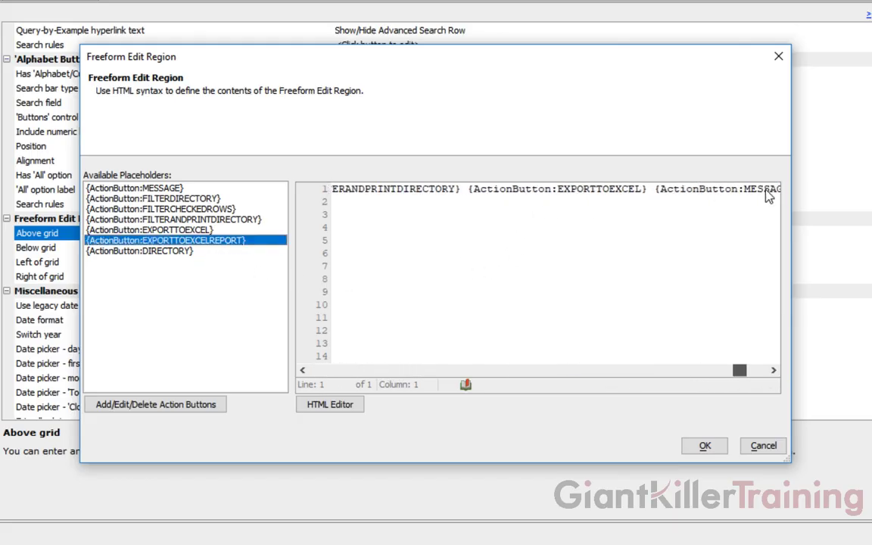
scroll(757, 193, "right", 3)
left_click(614, 190)
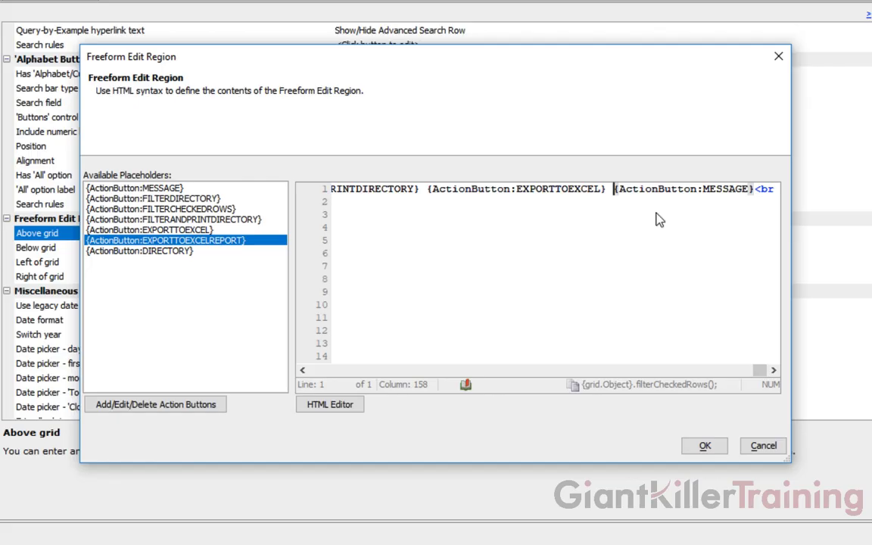
type("{ActionButton:EXPORTTOEXCELREPORT}")
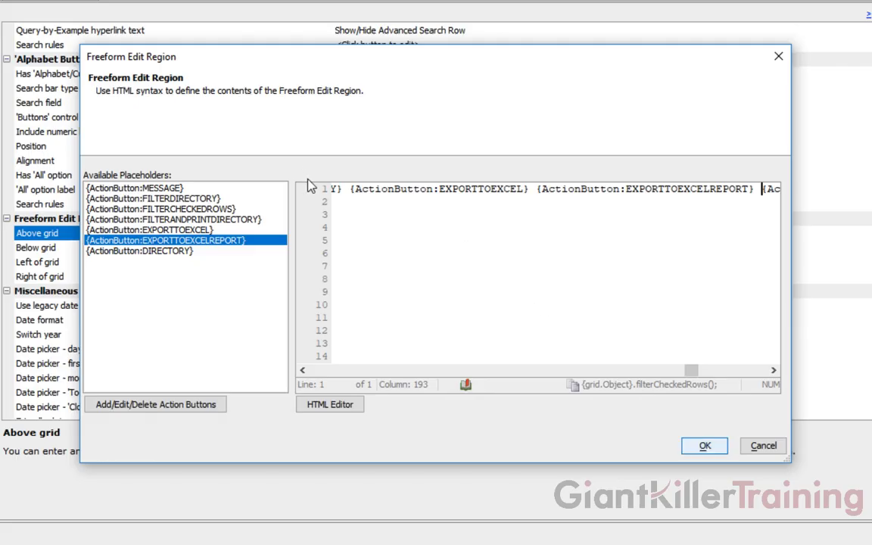
key("Return")
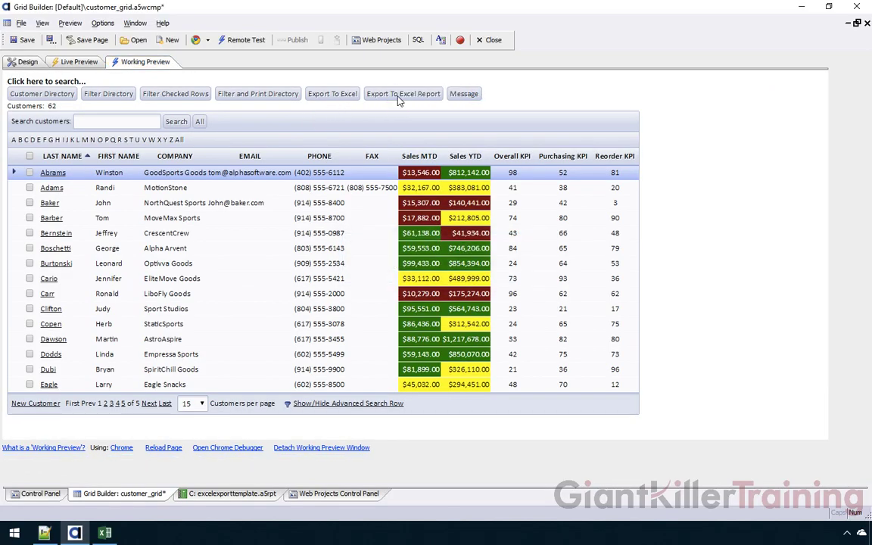
Run the Export To Excel Report button in the grid's working preview and expand the search section.
left_click(399, 95)
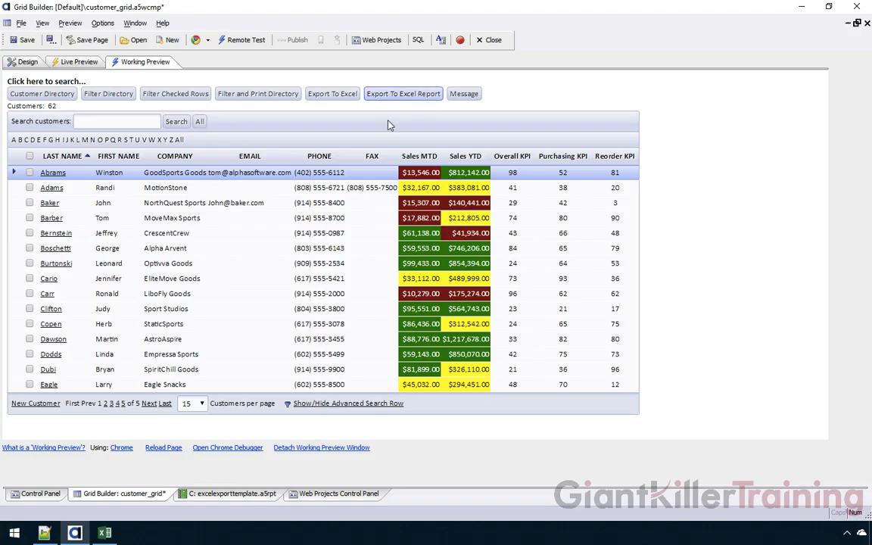
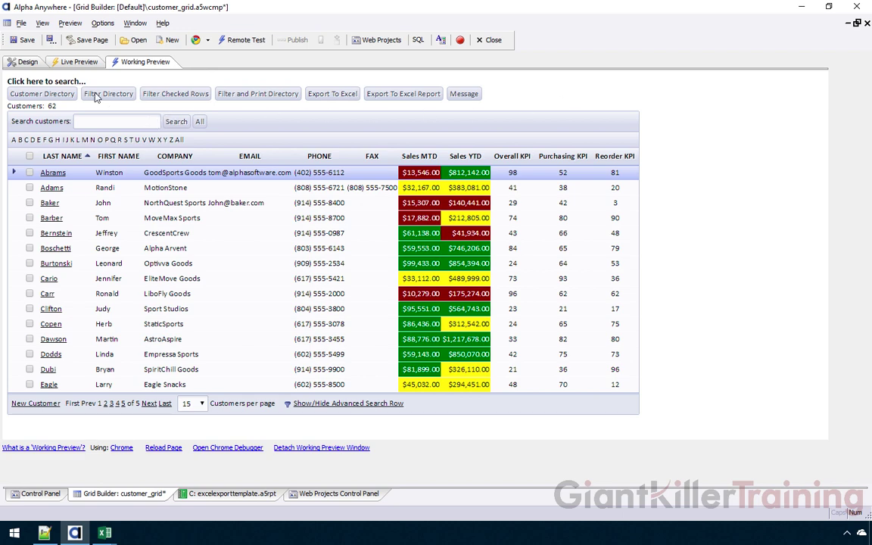
left_click(72, 83)
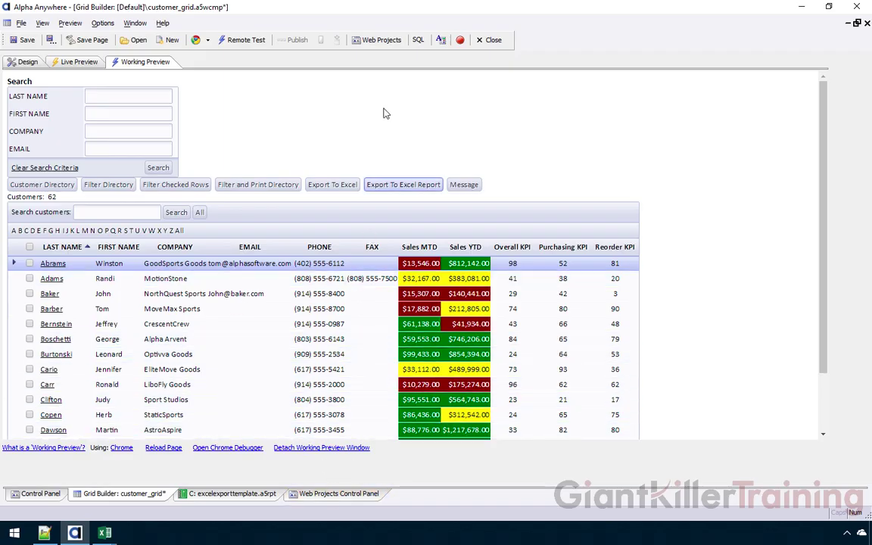
Create a new blank Grid component among the project's web components.
left_click(383, 41)
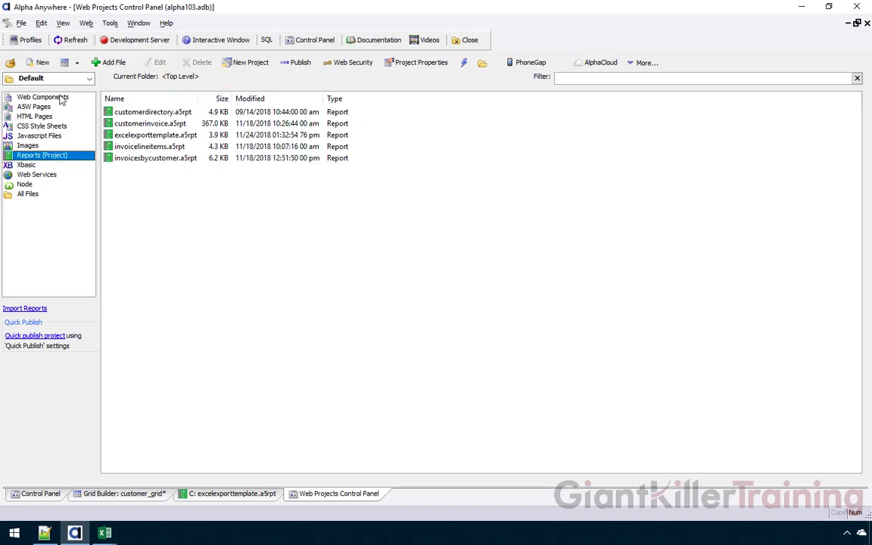
left_click(62, 98)
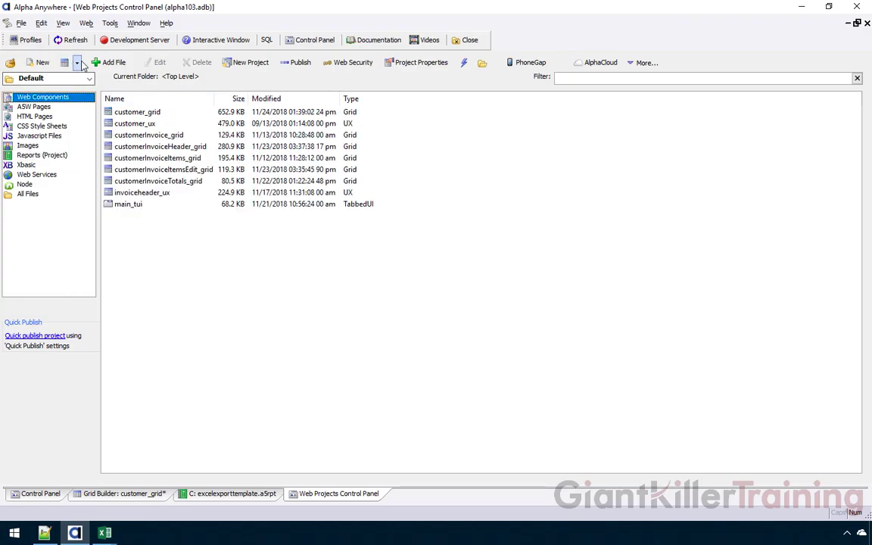
left_click(77, 63)
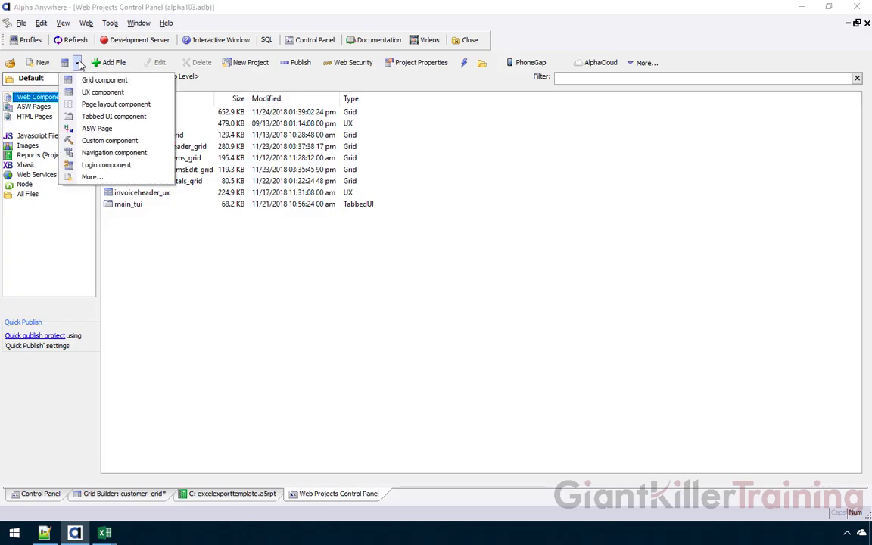
left_click(142, 80)
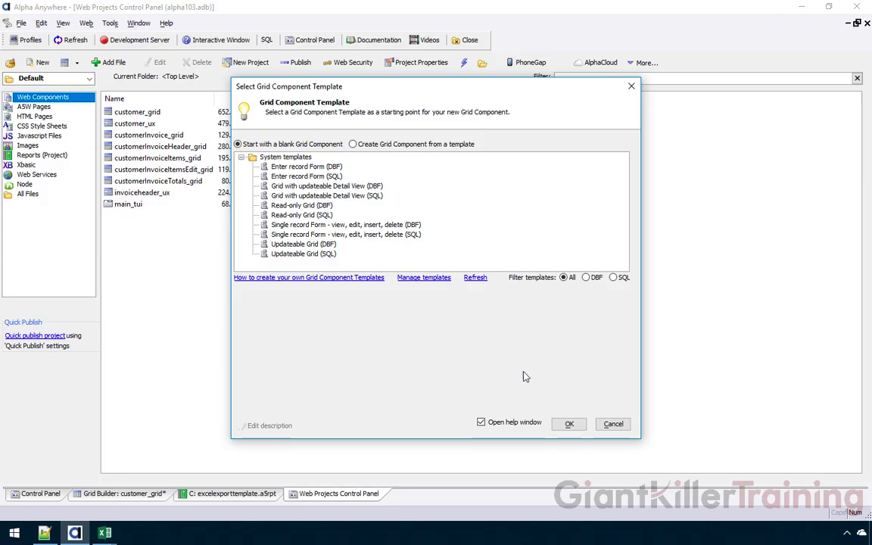
left_click(568, 424)
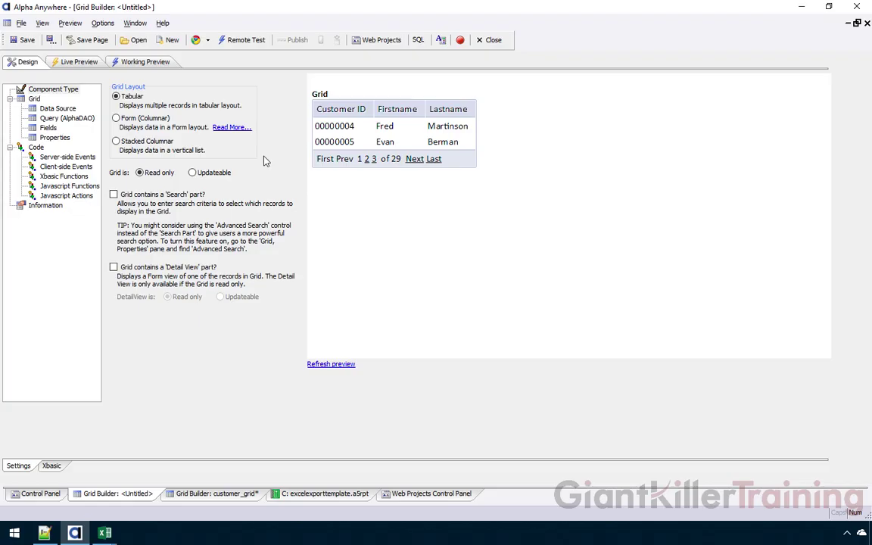
Connect the new grid's query to the named connection string conn.
left_click(73, 119)
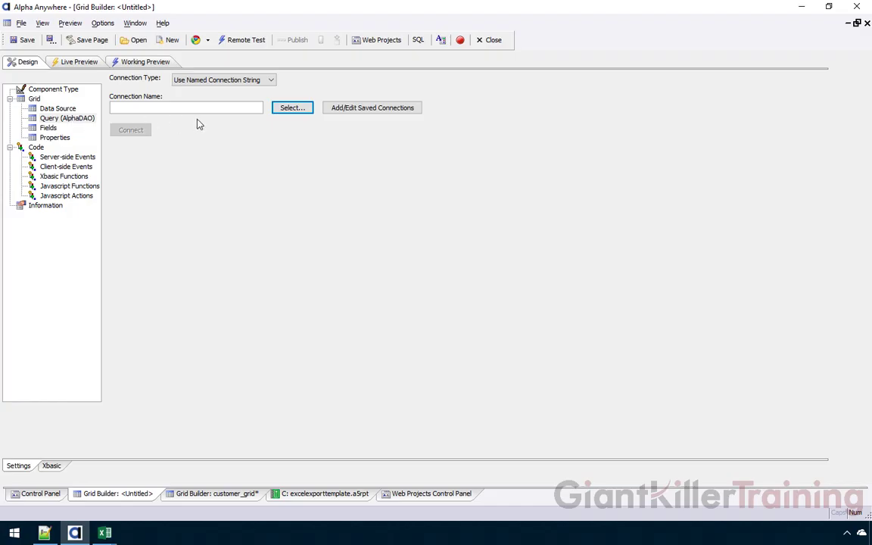
left_click(292, 109)
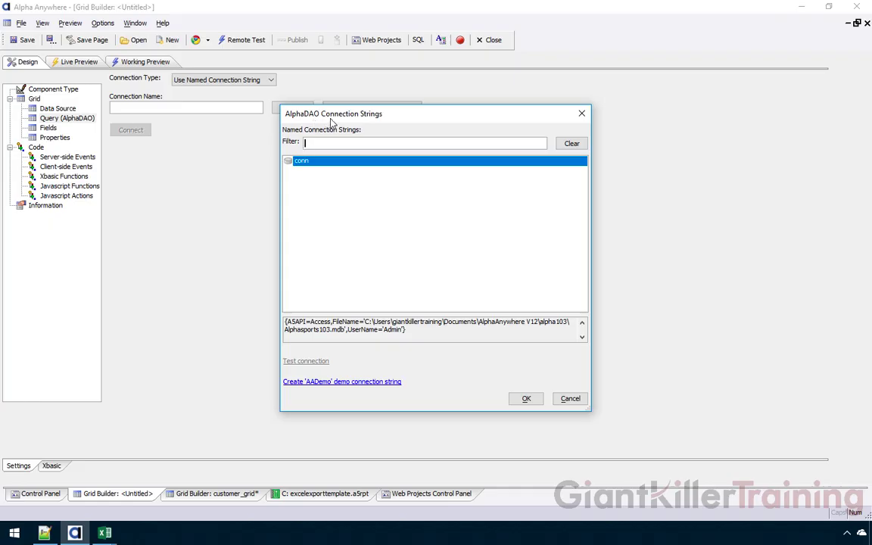
left_click(293, 161)
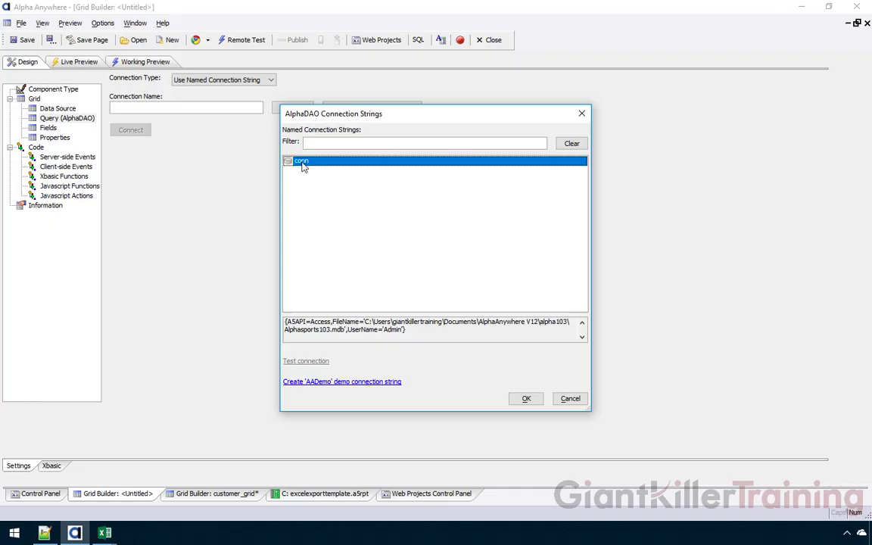
left_click(522, 398)
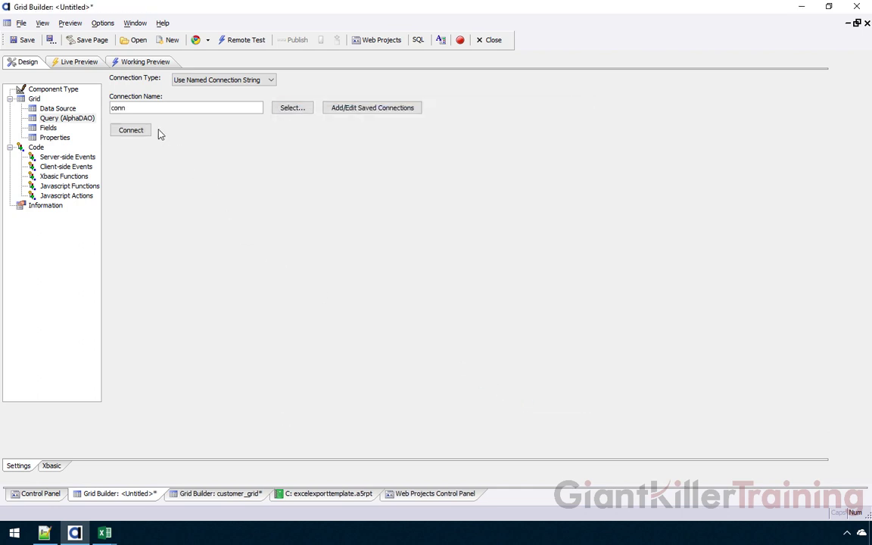
left_click(139, 132)
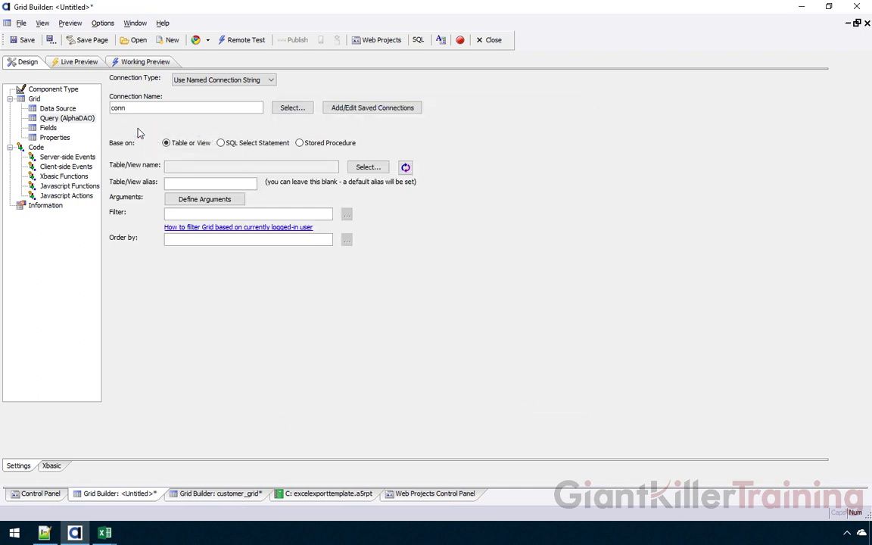
Base the grid's query on the Customer table.
left_click(368, 168)
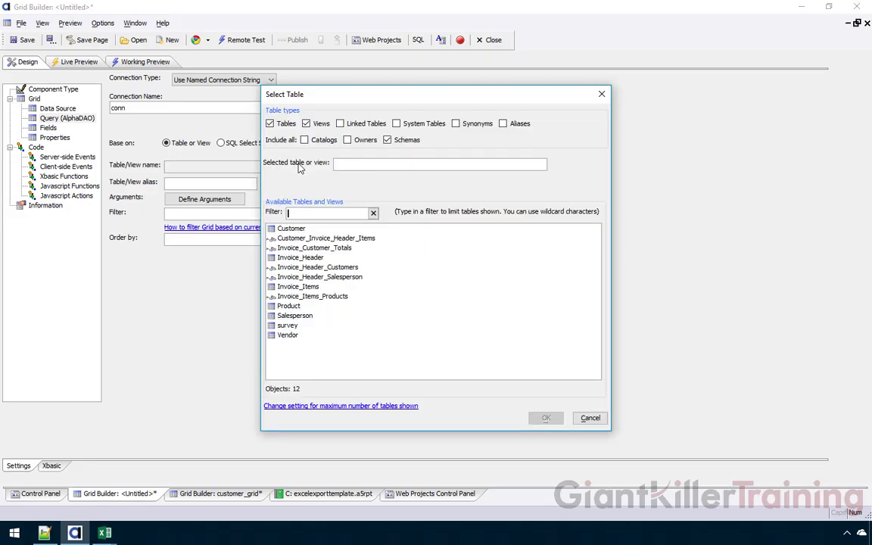
left_click(293, 231)
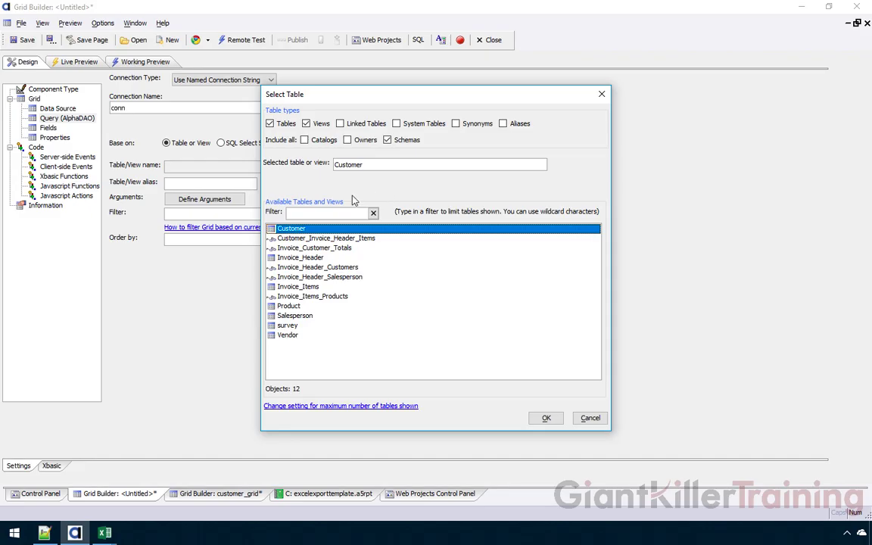
left_click(546, 418)
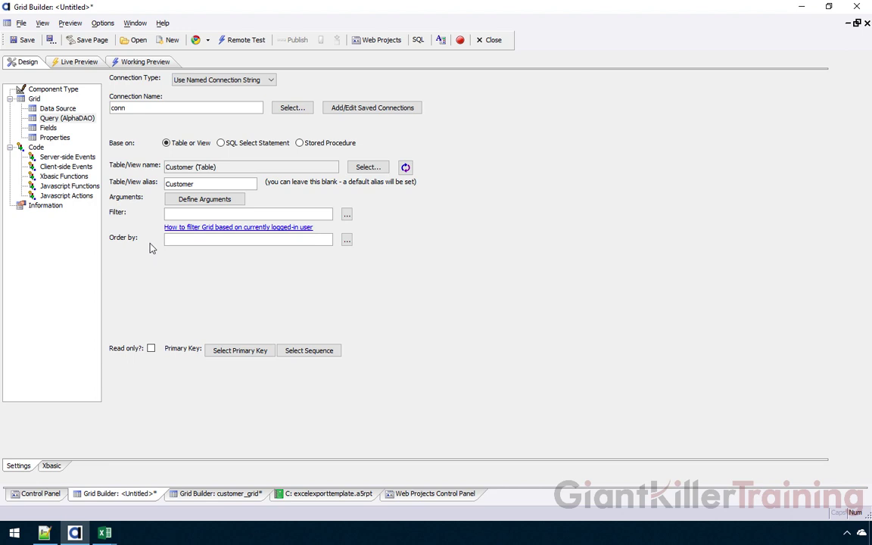
Add the CUSTOMER_ID, FIRSTNAME, LASTNAME and COMPANY fields to the grid.
left_click(49, 128)
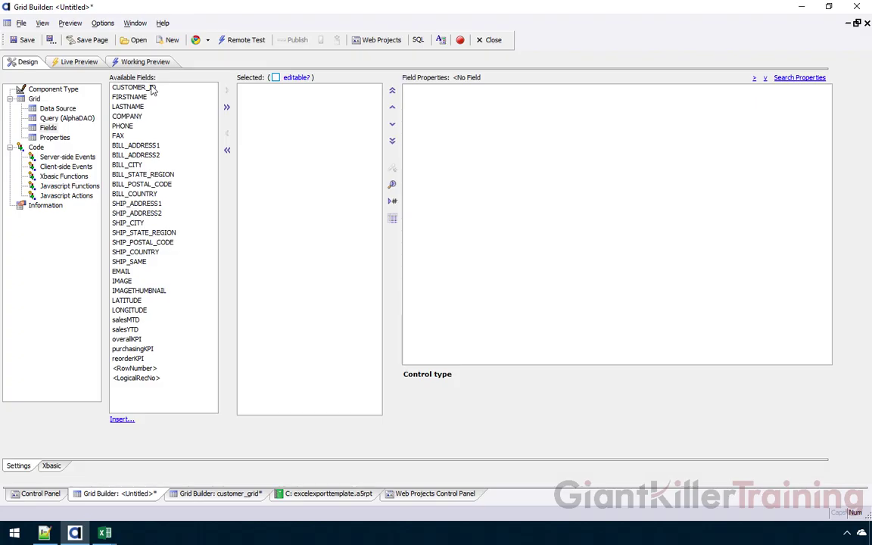
left_click_drag(152, 89, 153, 117)
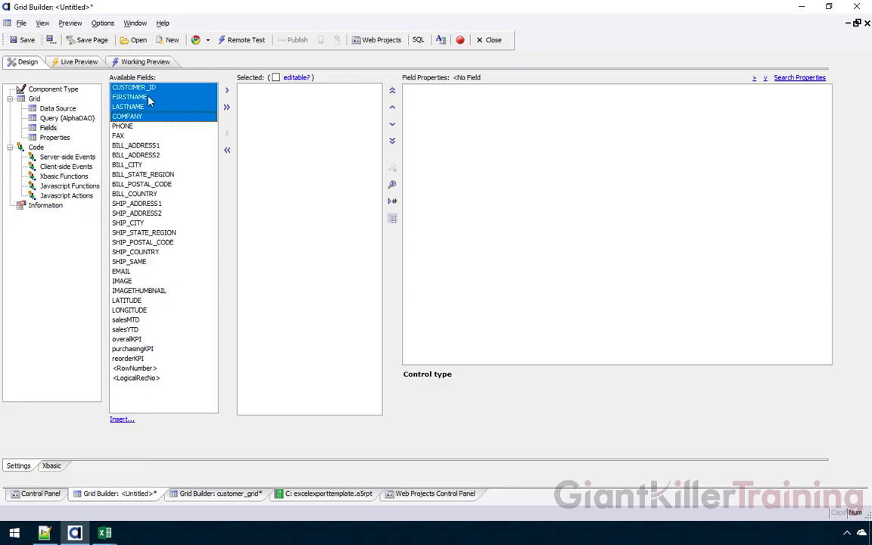
left_click(226, 93)
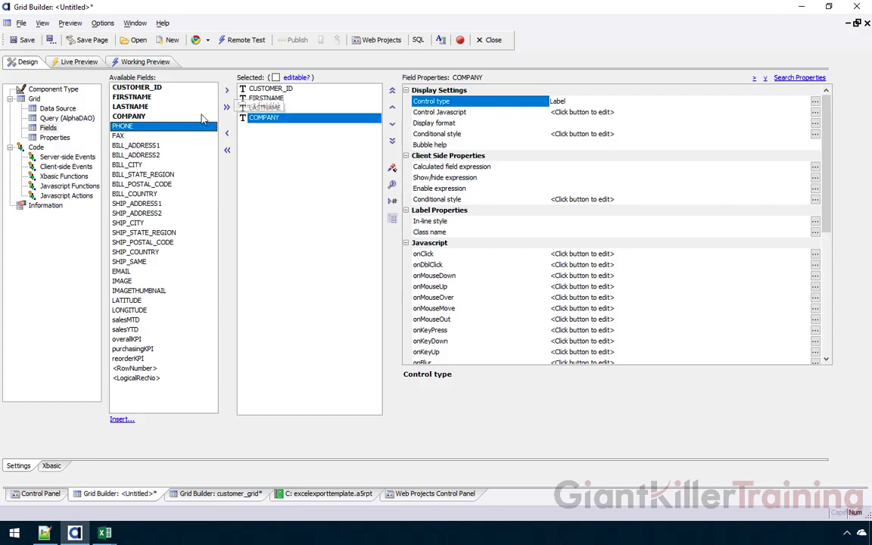
Add the BILL_CITY, salesMTD, salesYTD, overallKPI, purchasingKPI and reorderKPI fields to the grid.
left_click(146, 165)
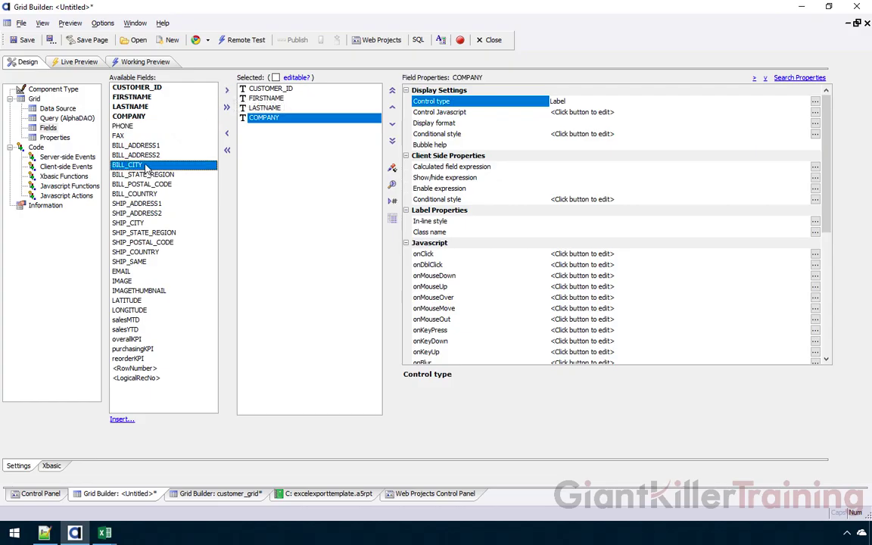
left_click(226, 92)
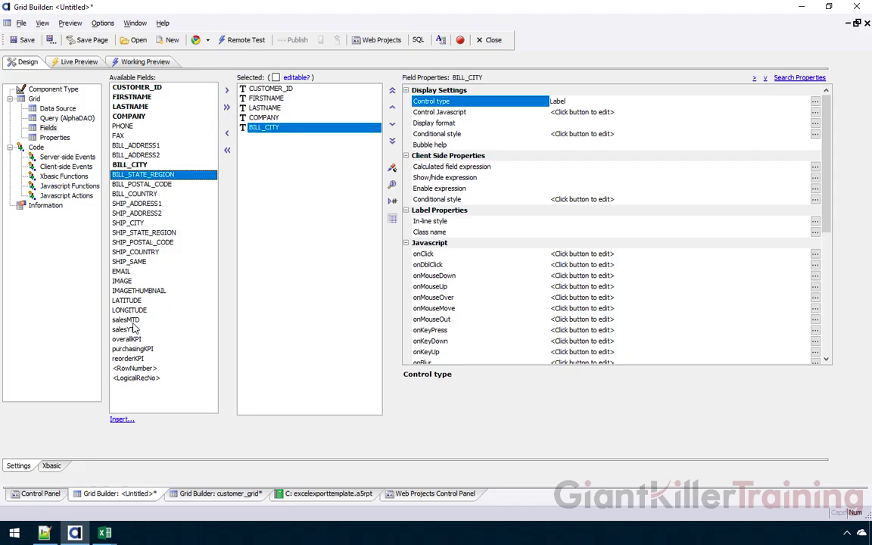
left_click(135, 320)
left_click(137, 330, "shift")
left_click_drag(138, 333, 136, 357)
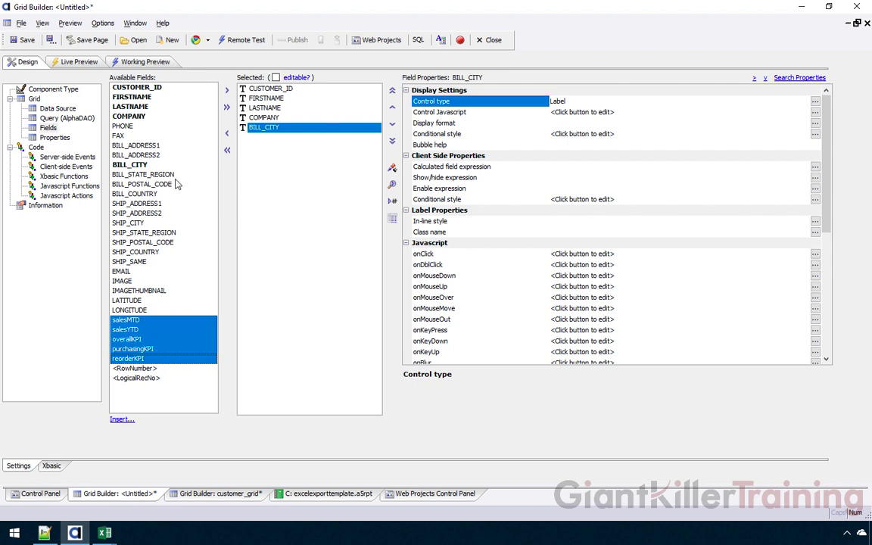
left_click(226, 90)
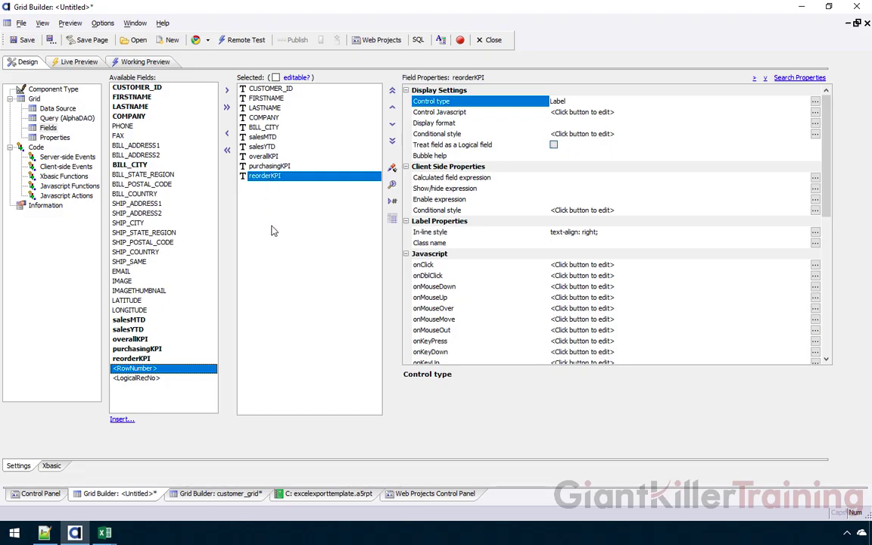
Save the grid component as customerAnalysis_grid and run its working preview.
left_click(26, 40)
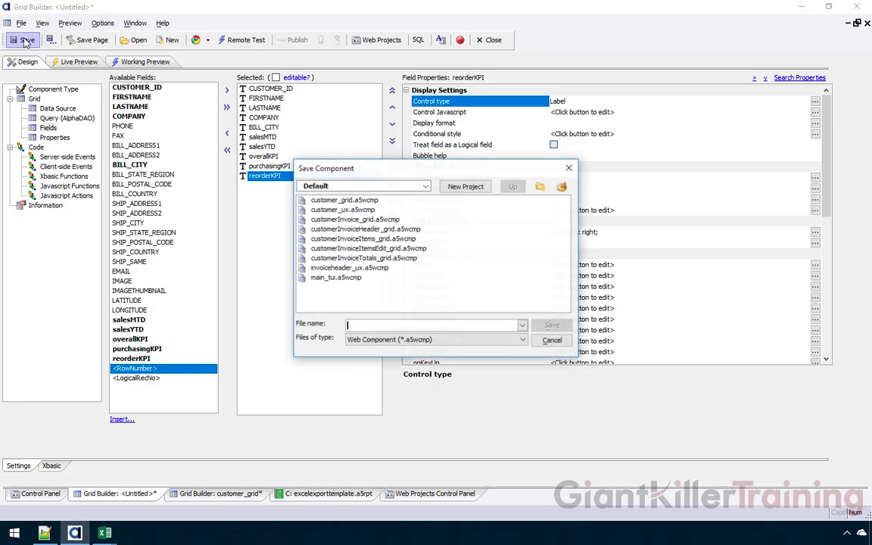
type("customerANaly")
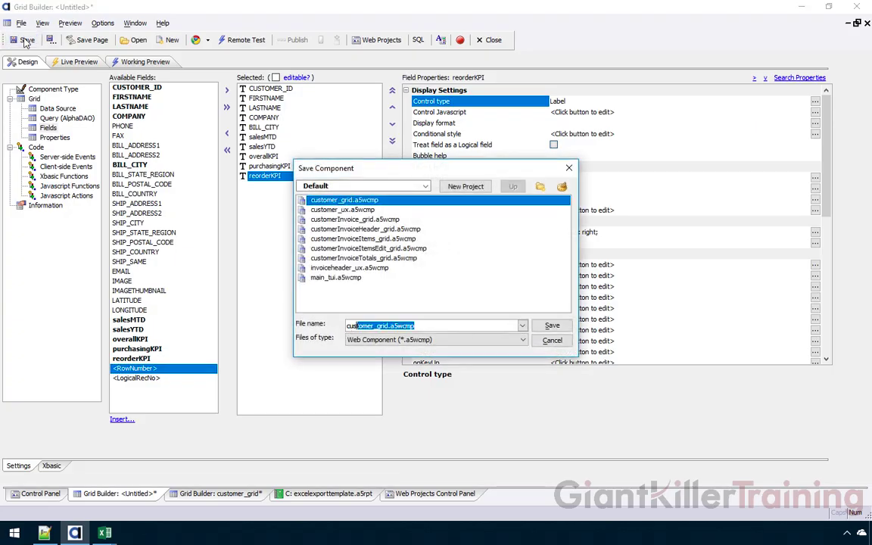
key("BackSpace")
key("BackSpace")
key("BackSpace")
key("BackSpace")
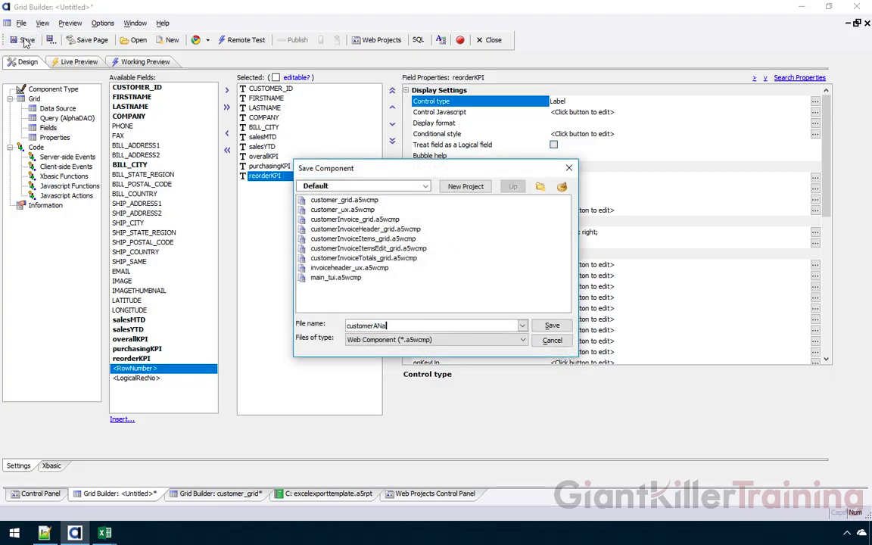
type("nalysis_grid")
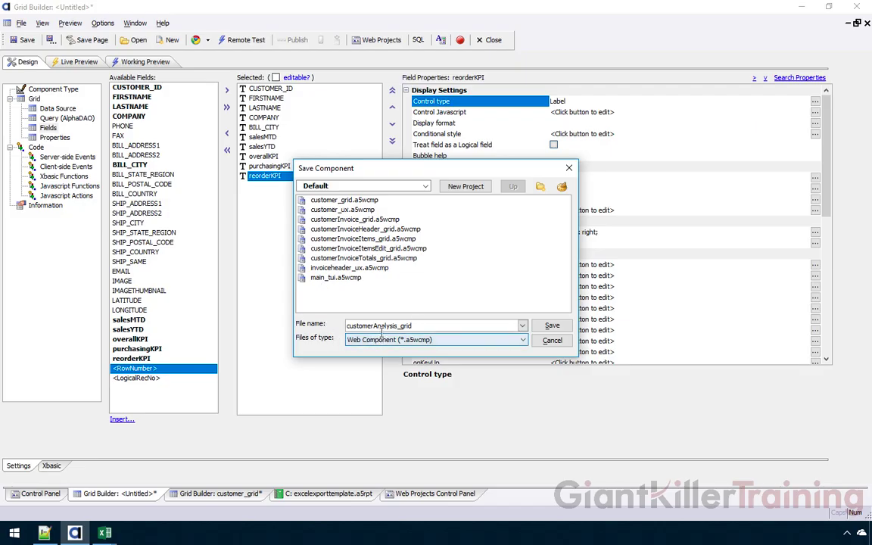
left_click(550, 328)
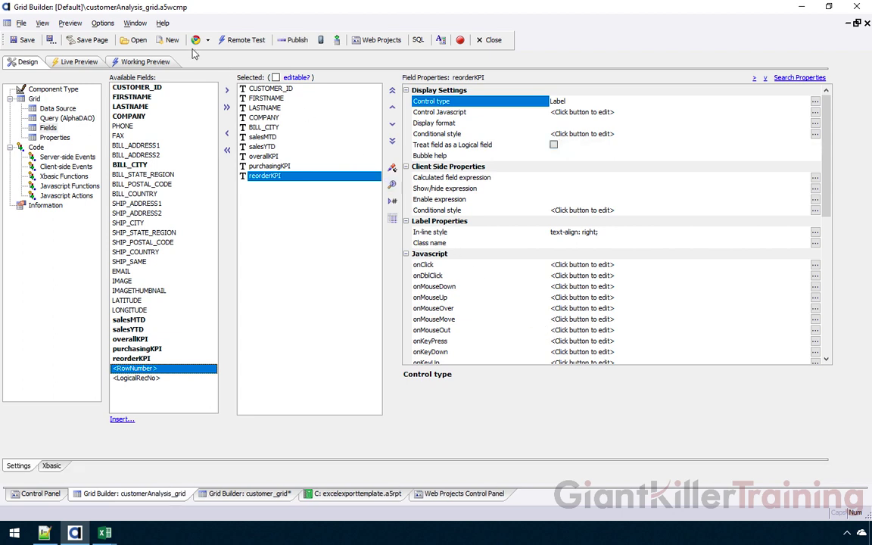
left_click(158, 63)
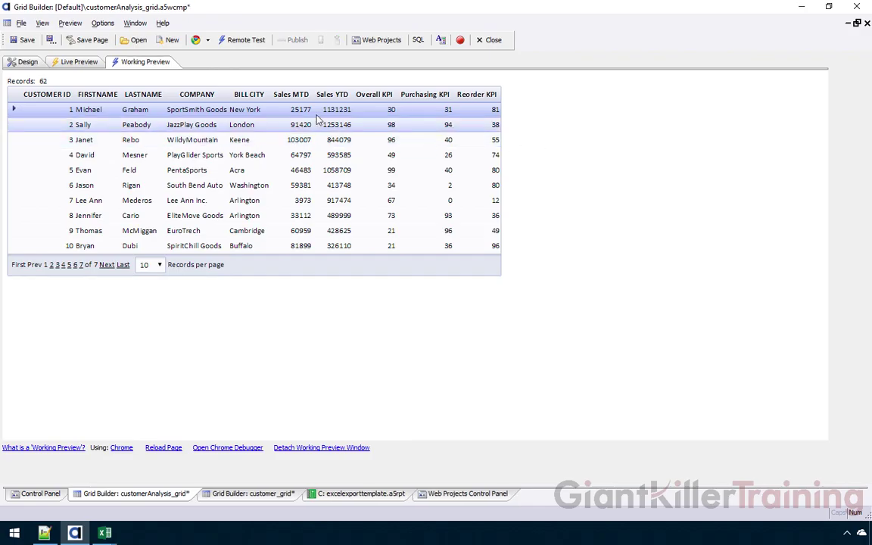
Find the Advanced Search property in the grid's design properties and enable the 'Advanced Search' feature.
left_click(25, 63)
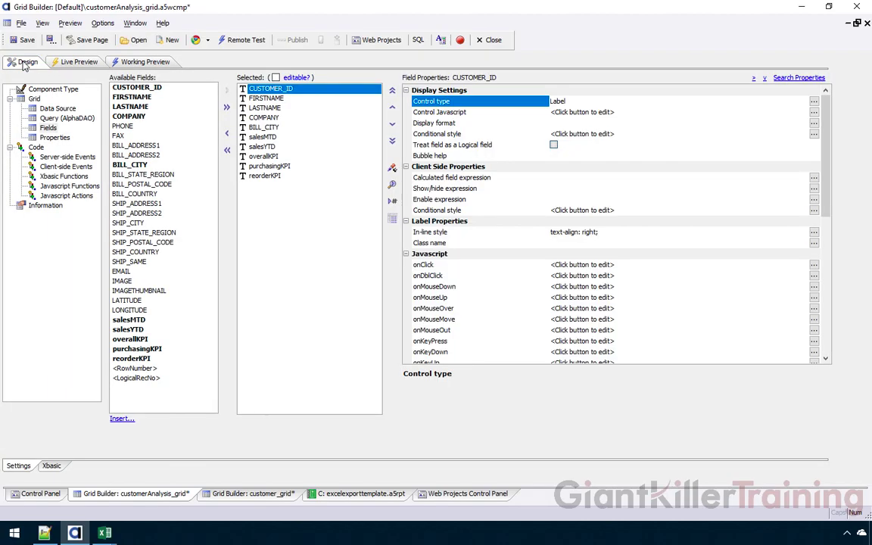
left_click(54, 139)
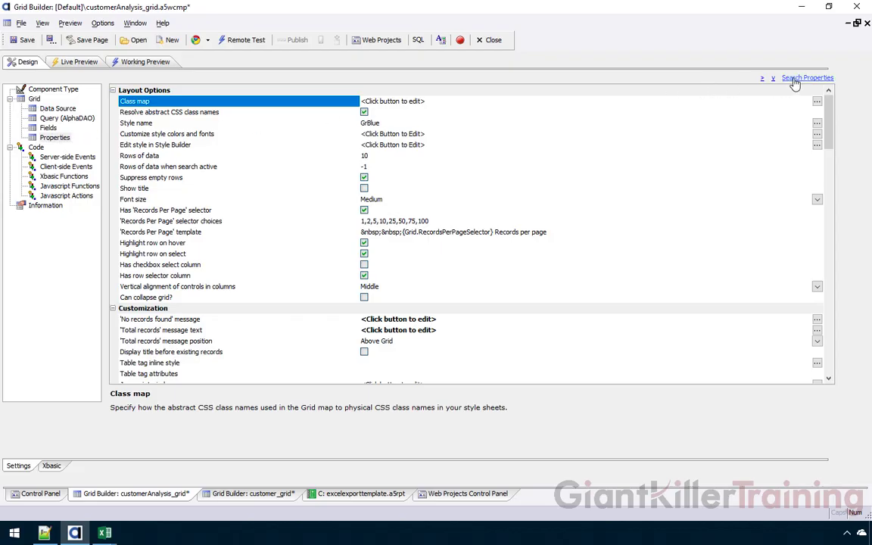
left_click(793, 79)
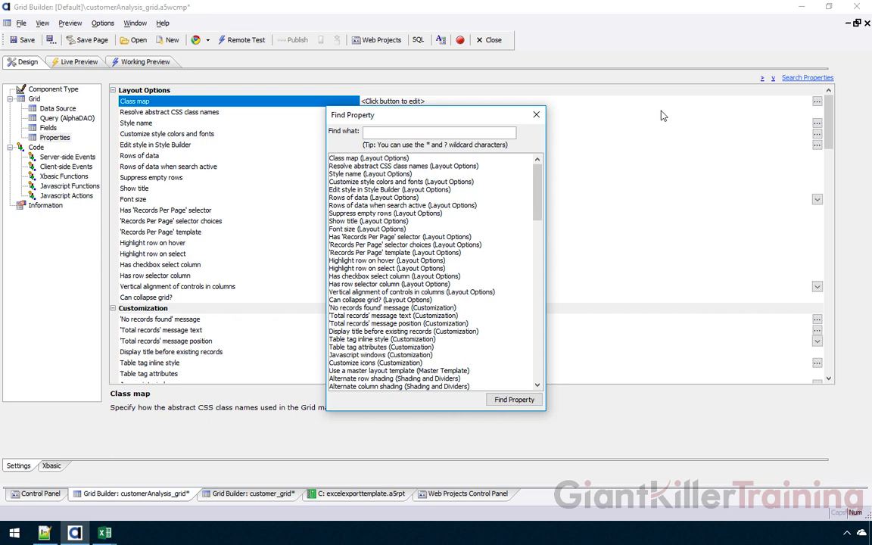
type("advanc")
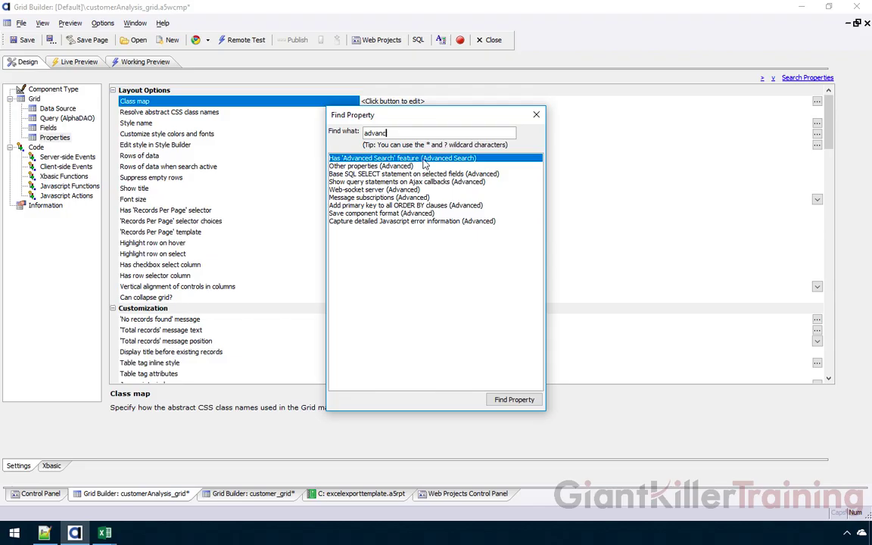
left_click(517, 400)
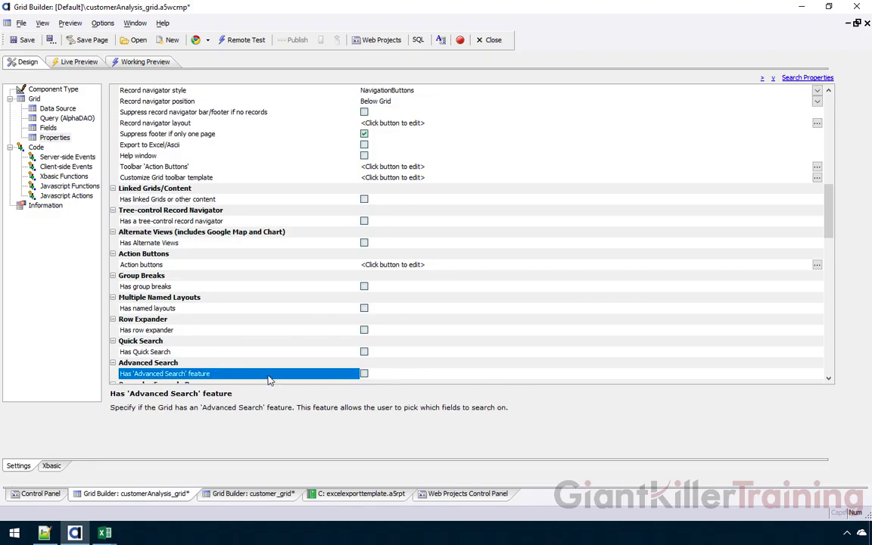
left_click_drag(830, 217, 831, 255)
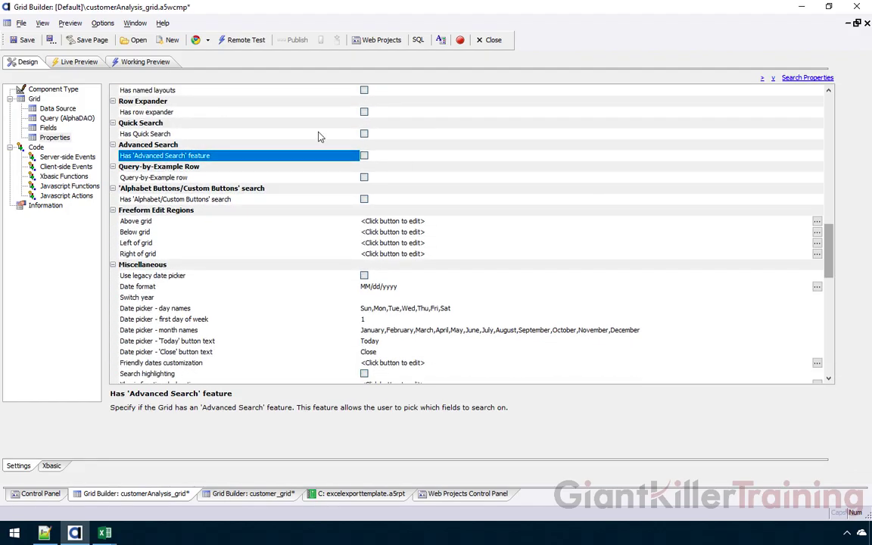
left_click(364, 155)
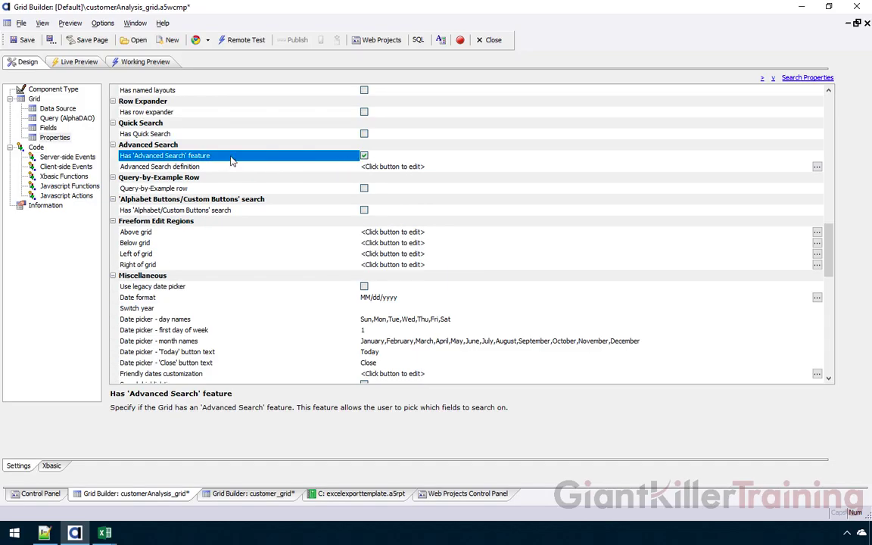
Add BILL_CITY as a combolist search field in the grid's Advanced Search definition.
left_click(231, 168)
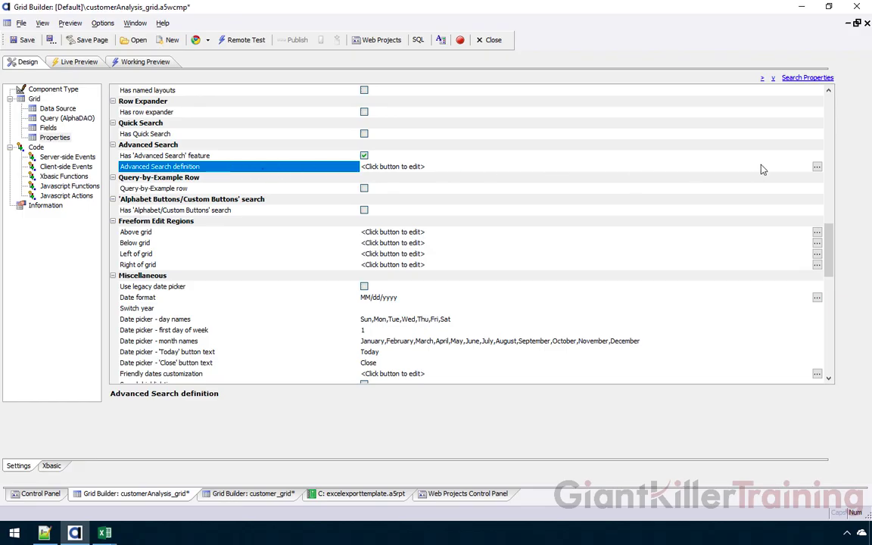
left_click(817, 167)
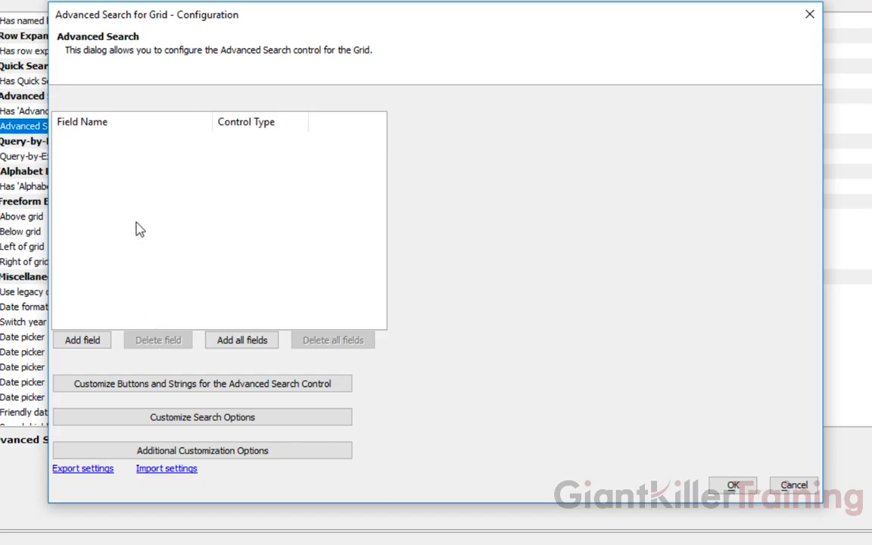
left_click(105, 343)
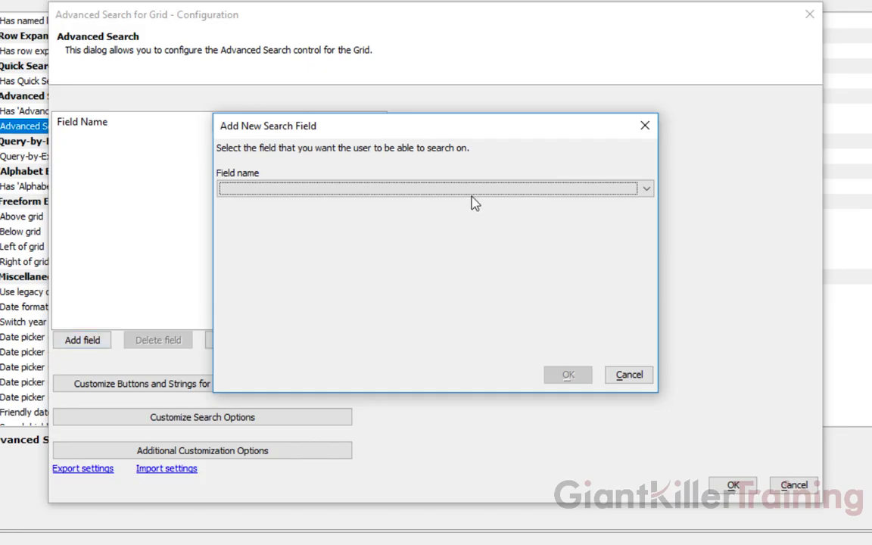
left_click(638, 193)
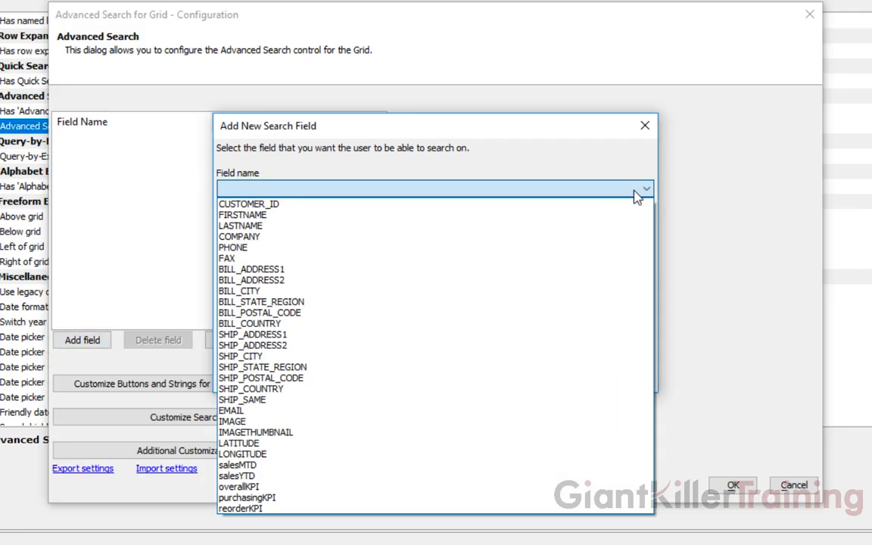
left_click(273, 294)
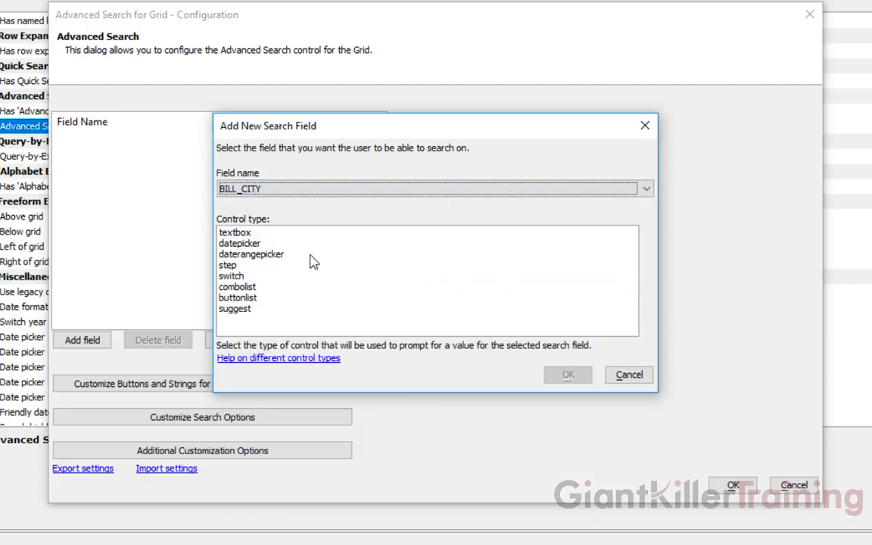
left_click(255, 288)
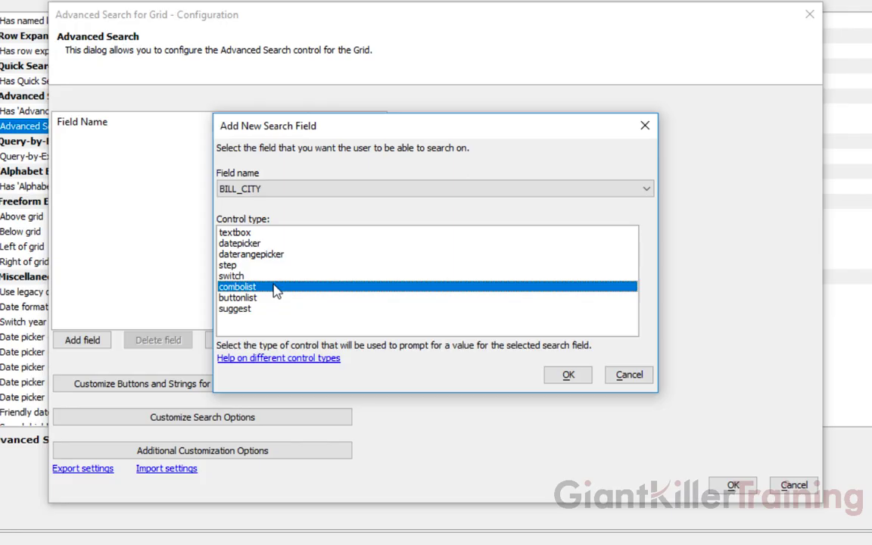
left_click(569, 376)
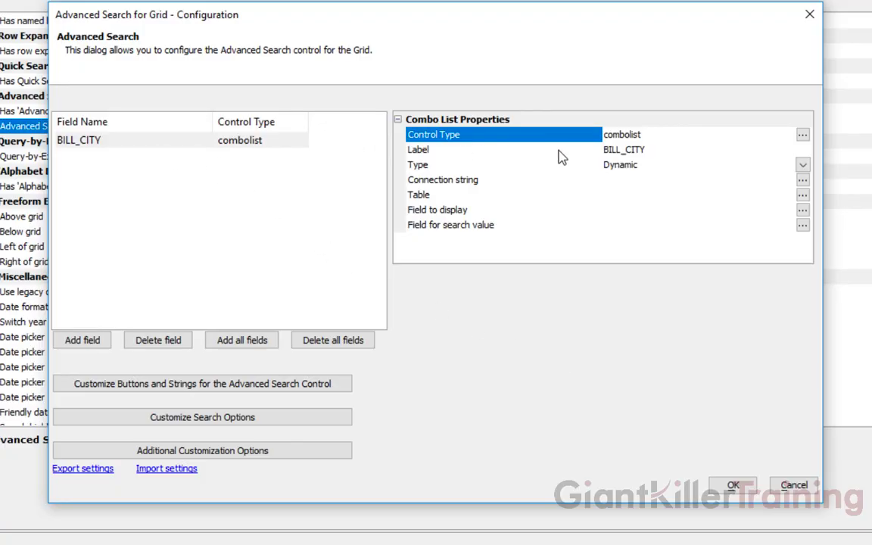
Set the BILL_CITY search field's label to Billing City.
left_click(648, 150)
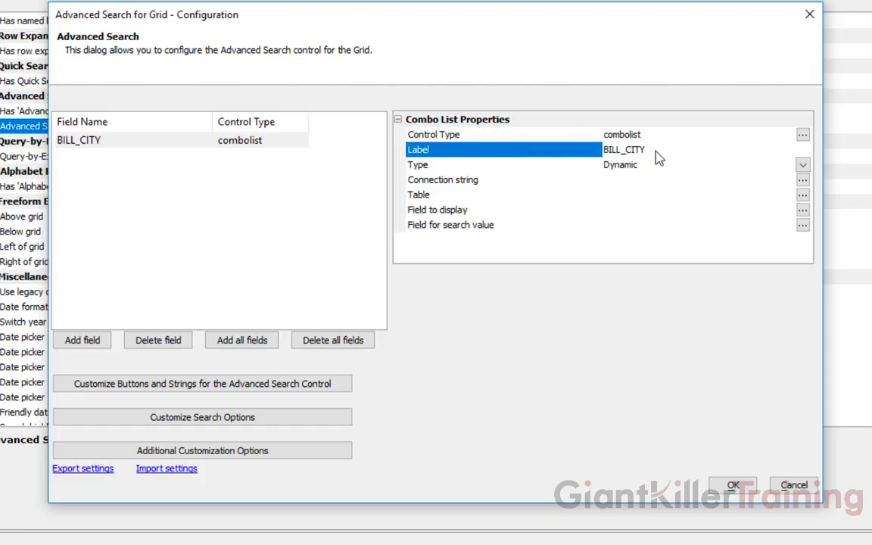
type("Cillin")
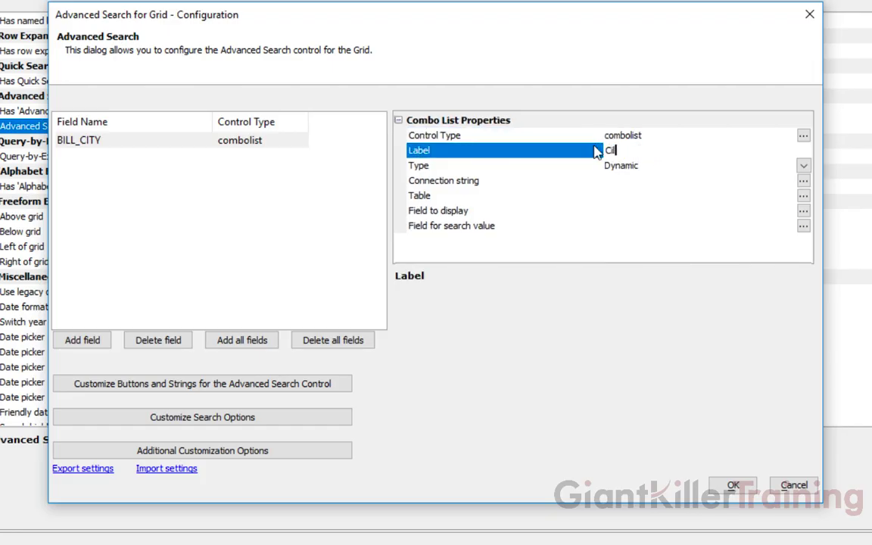
key("BackSpace")
key("BackSpace")
key("BackSpace")
key("BackSpace")
key("BackSpace")
key("BackSpace")
type("Bu")
key("BackSpace")
key("BackSpace")
type("Billing City")
Keep the Billing City combo list's type as Dynamic and set its connection string to the named connection conn.
left_click(584, 163)
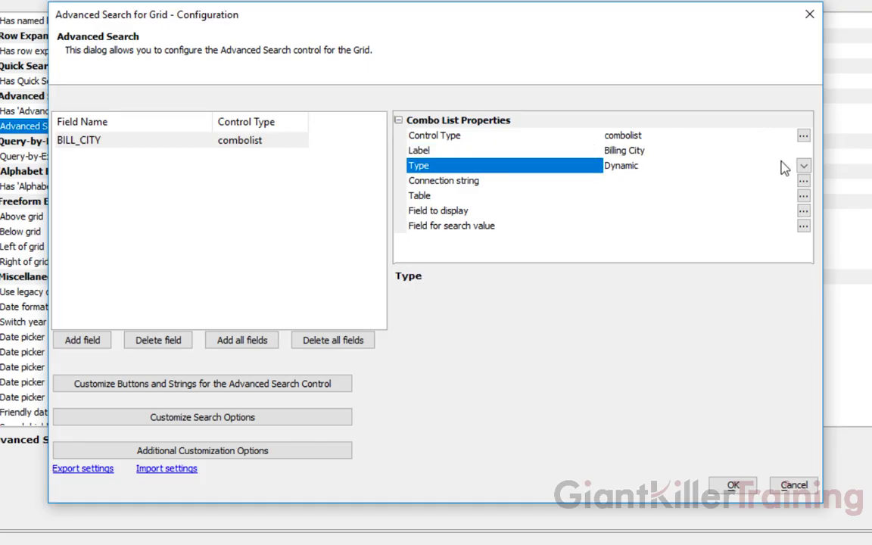
left_click(804, 167)
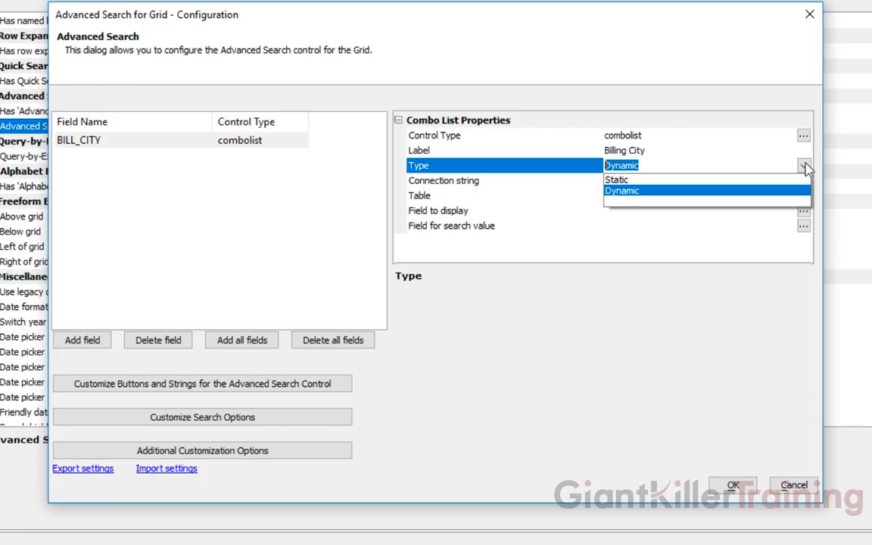
left_click(515, 185)
left_click(515, 184)
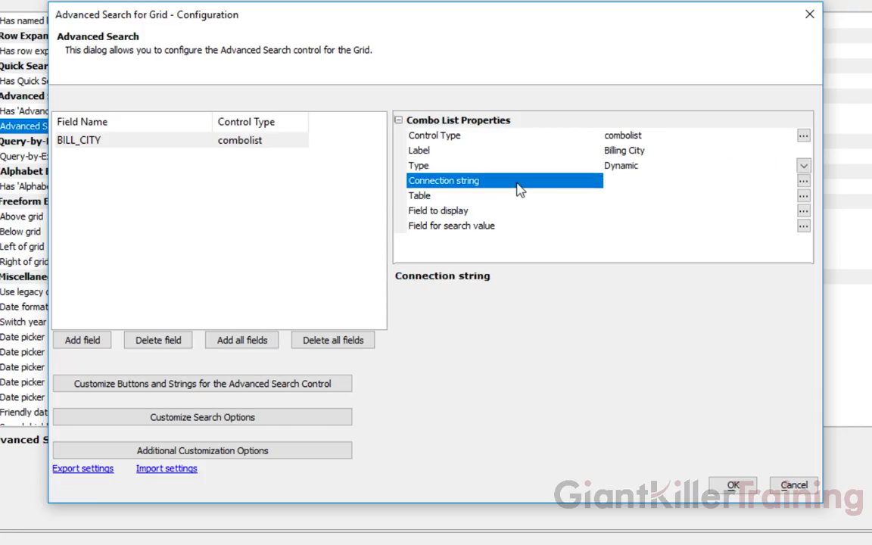
left_click(804, 181)
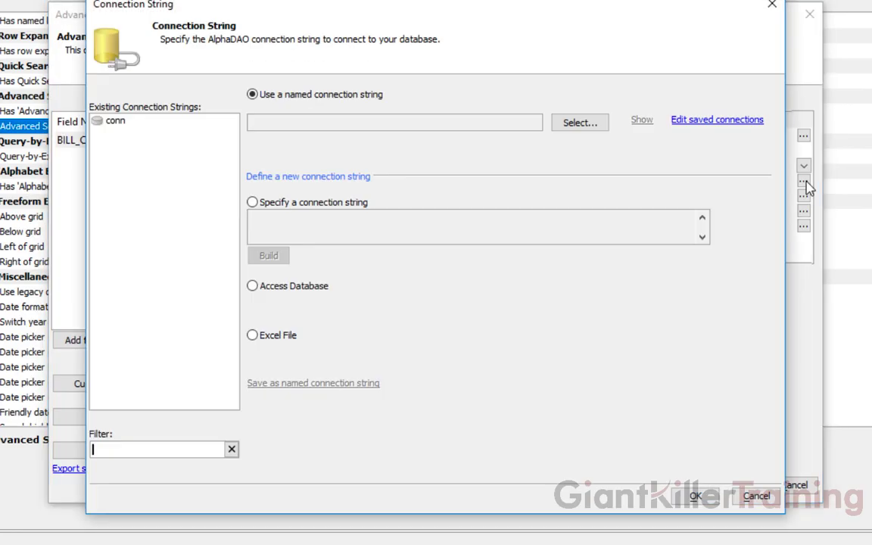
left_click(154, 123)
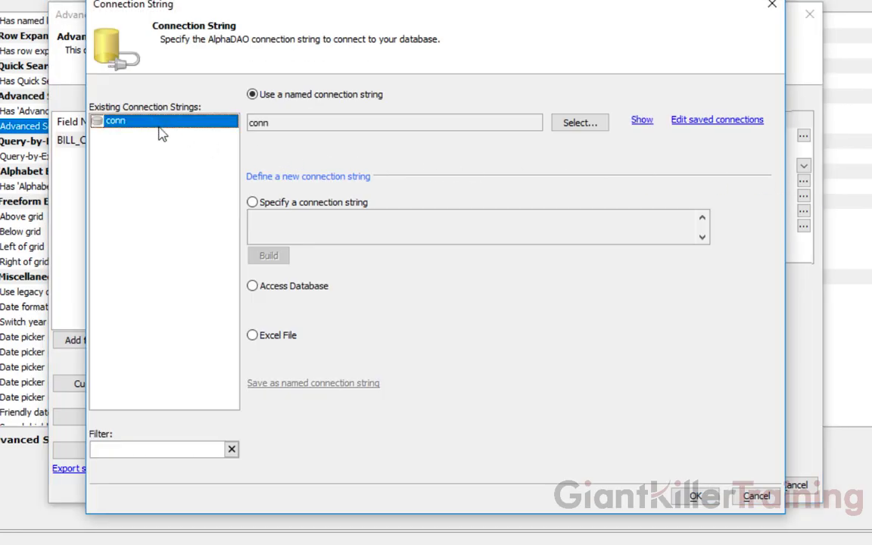
left_click(694, 496)
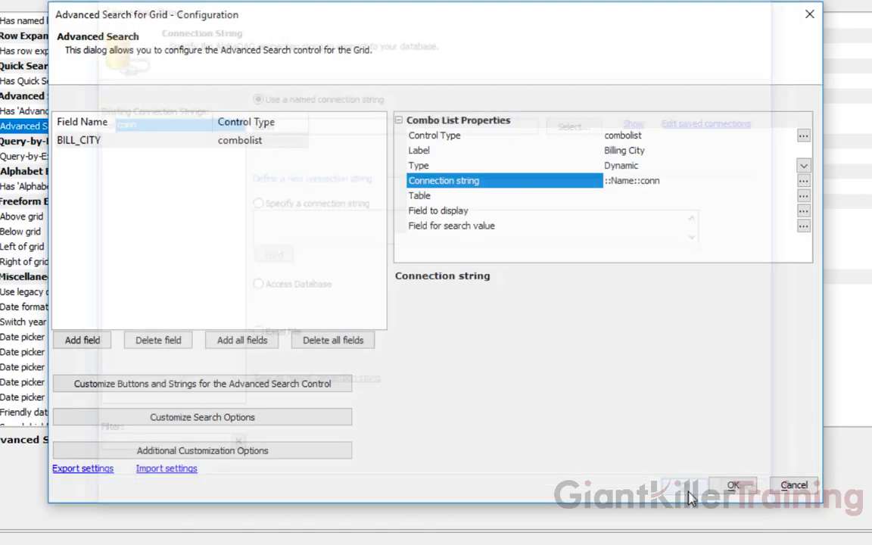
Set the Billing City combo list's table to Customer.
left_click(520, 198)
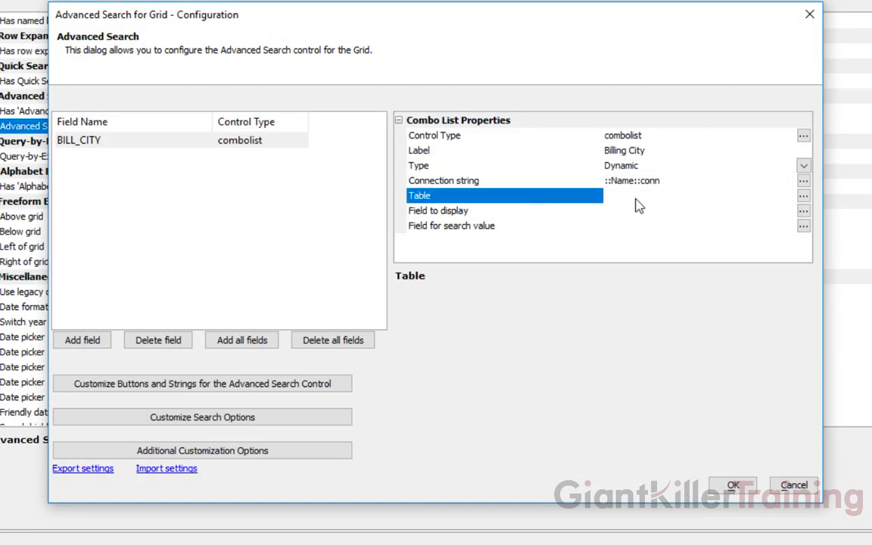
left_click(803, 197)
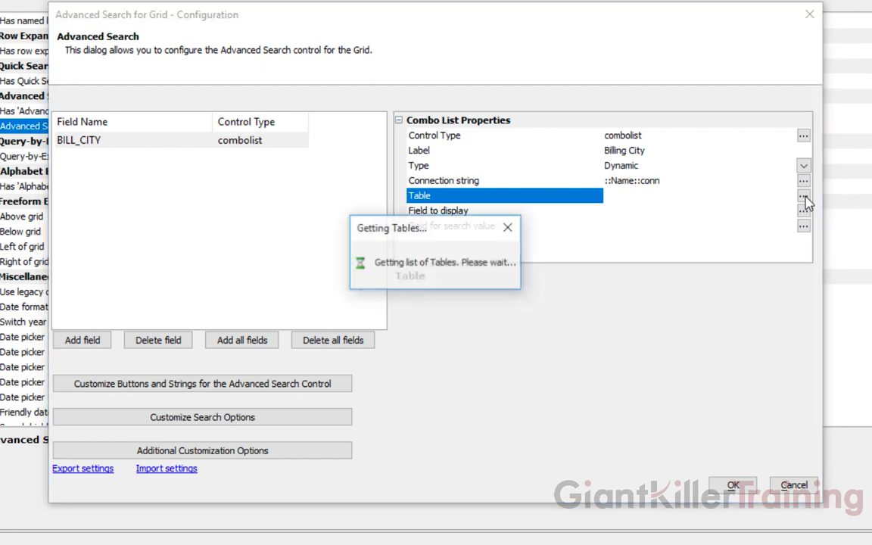
left_click(254, 216)
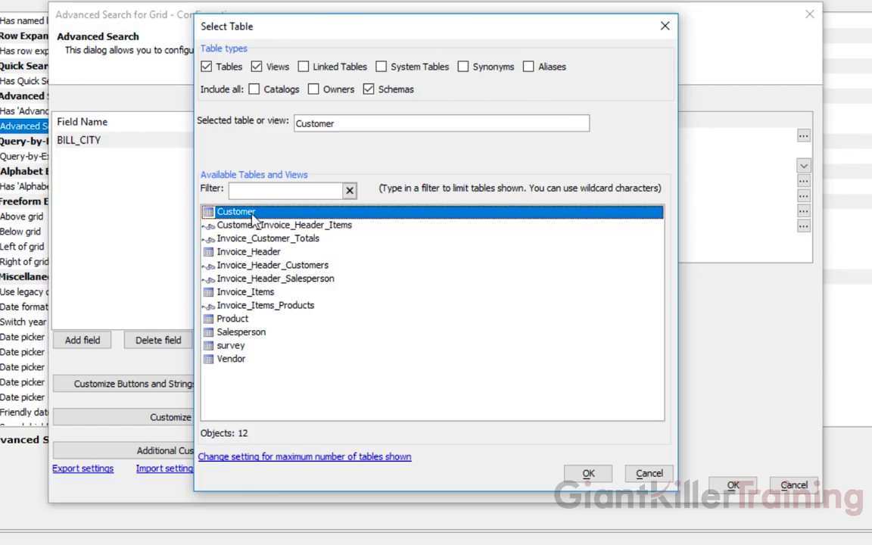
left_click(588, 473)
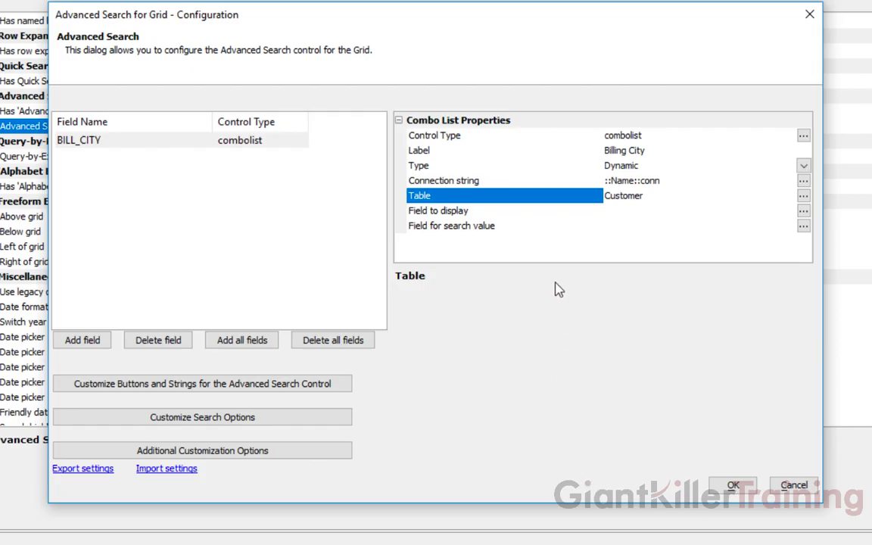
Set the Billing City combo list's field to display to BILL_CITY.
left_click(563, 212)
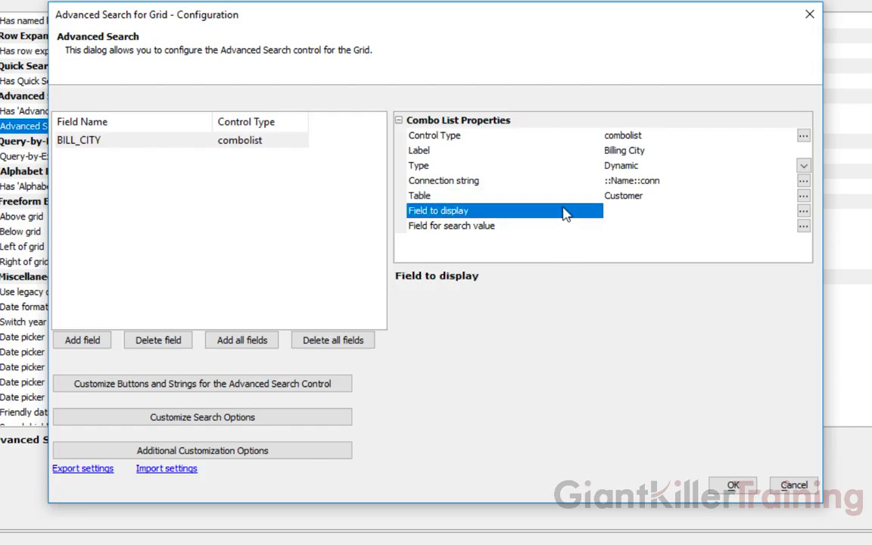
left_click(804, 212)
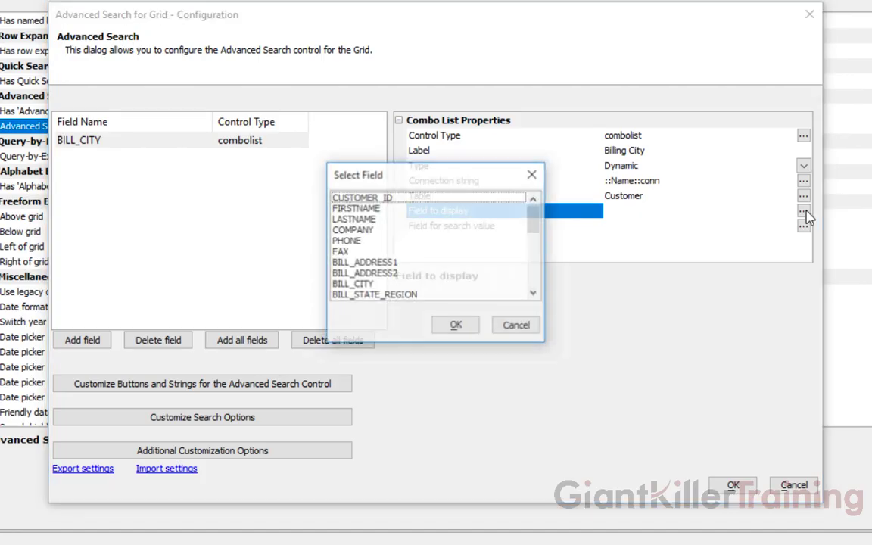
left_click(362, 286)
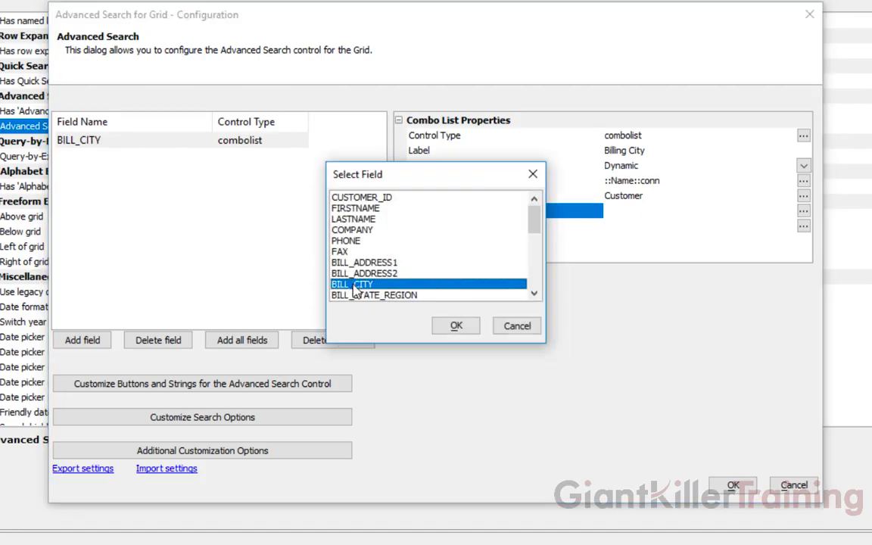
left_click(454, 325)
Leave the field for search value blank, accept the Advanced Search configuration and save the grid.
left_click(446, 226)
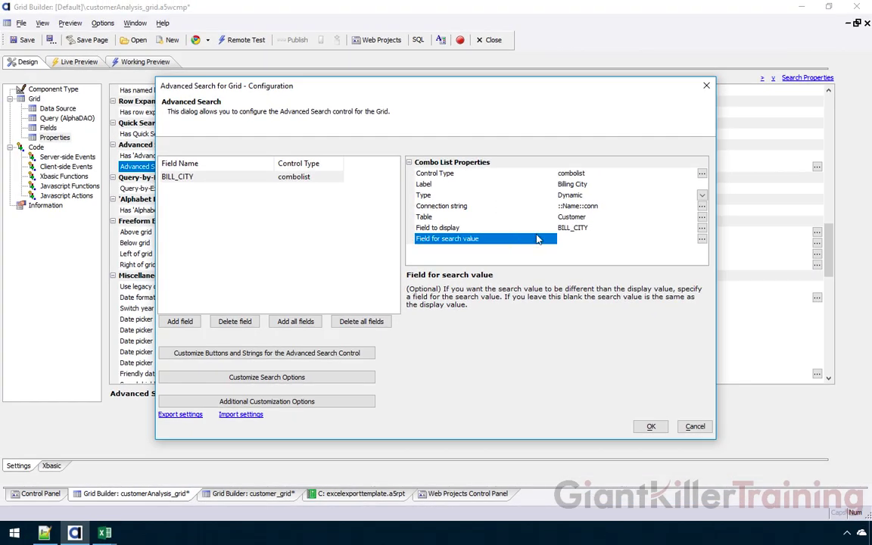
left_click(648, 424)
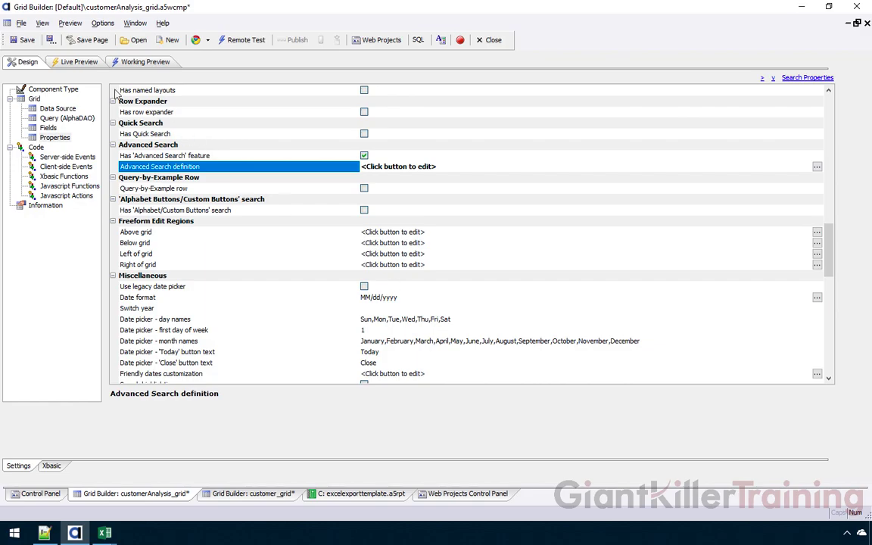
left_click(27, 42)
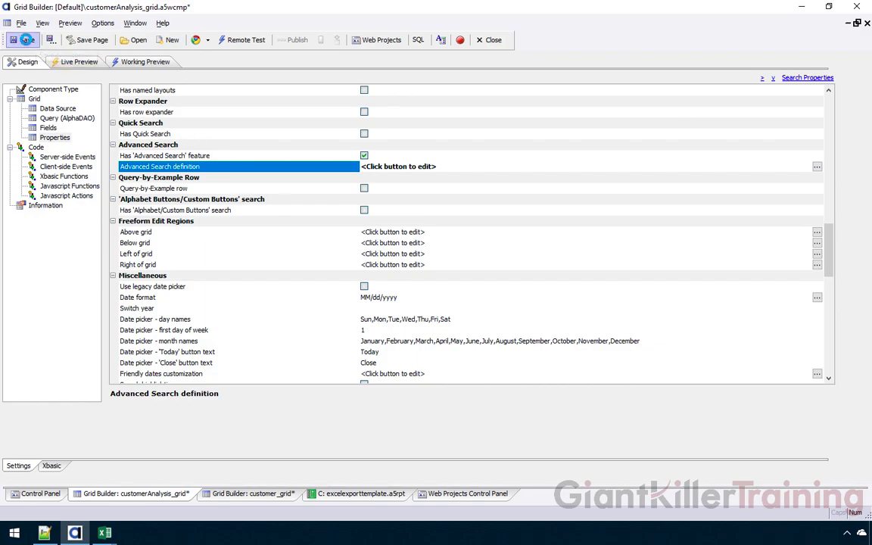
In the working preview, add a Billing City search field and run a query for Berlin.
left_click(155, 65)
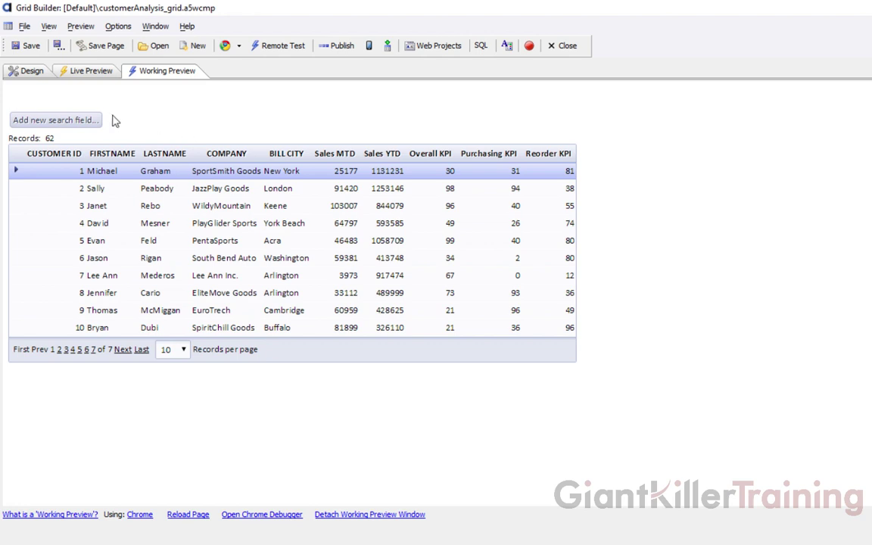
left_click(85, 123)
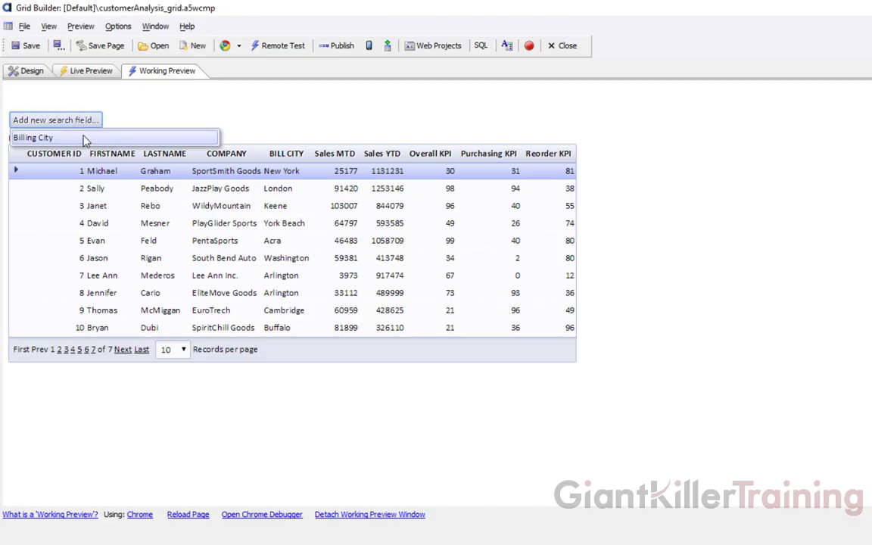
left_click(85, 138)
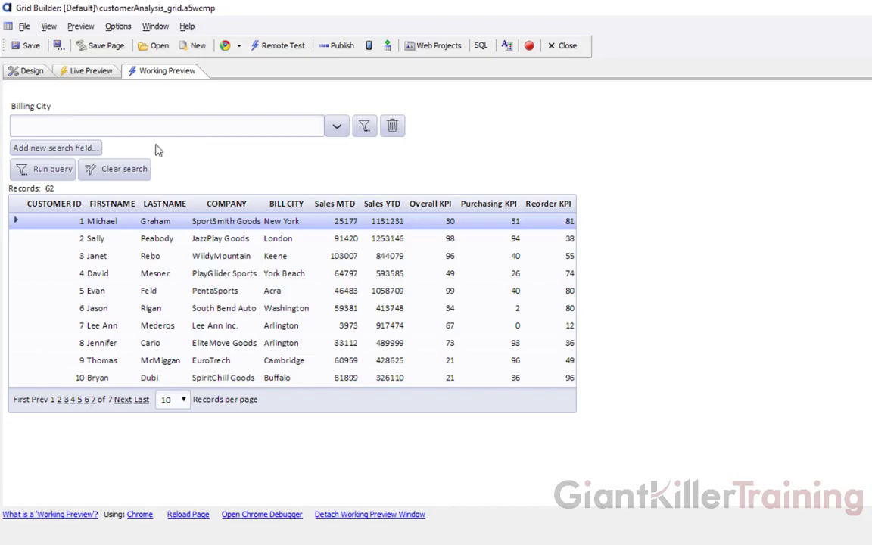
left_click(338, 129)
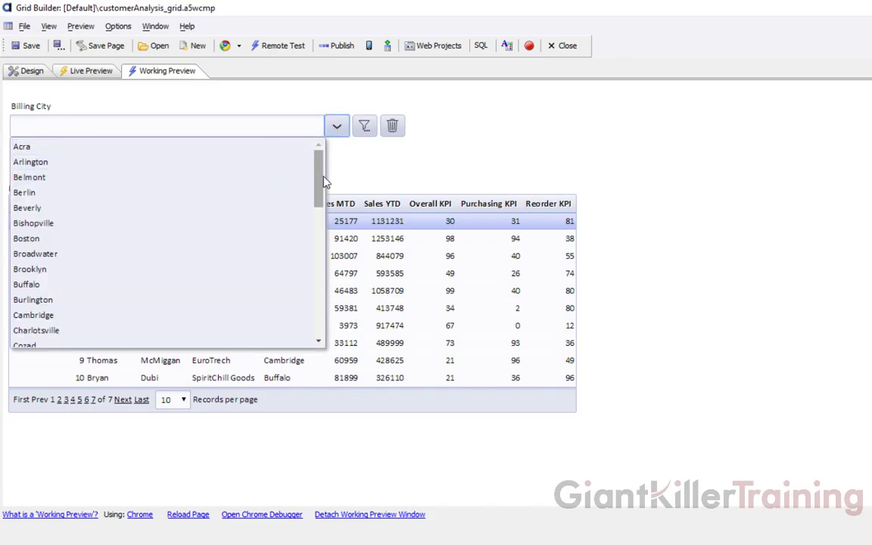
mouse_move(319, 178)
left_mouse_down()
mouse_move(320, 195)
mouse_move(320, 172)
left_mouse_up()
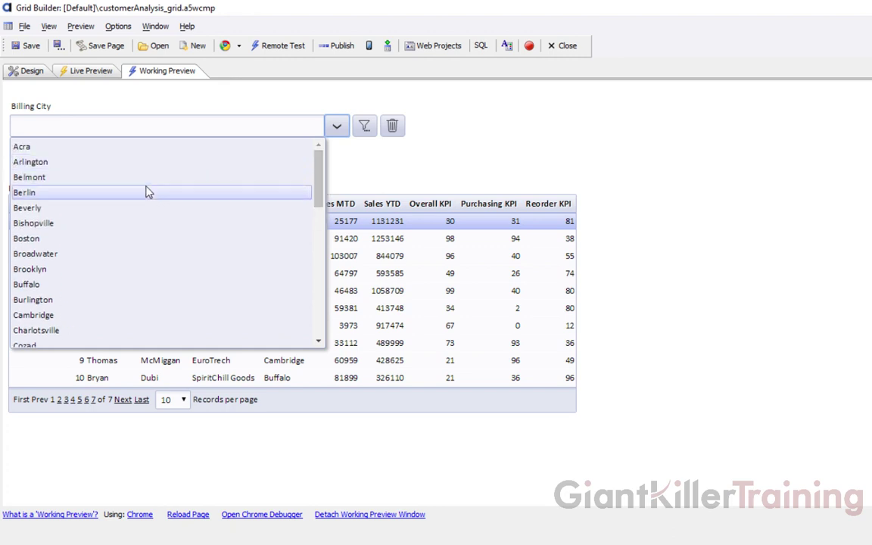
left_click(53, 193)
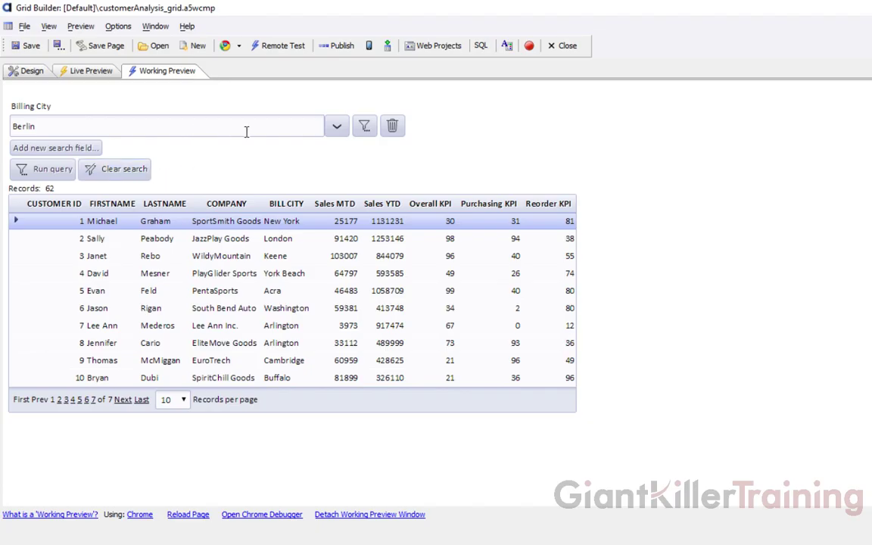
left_click(63, 173)
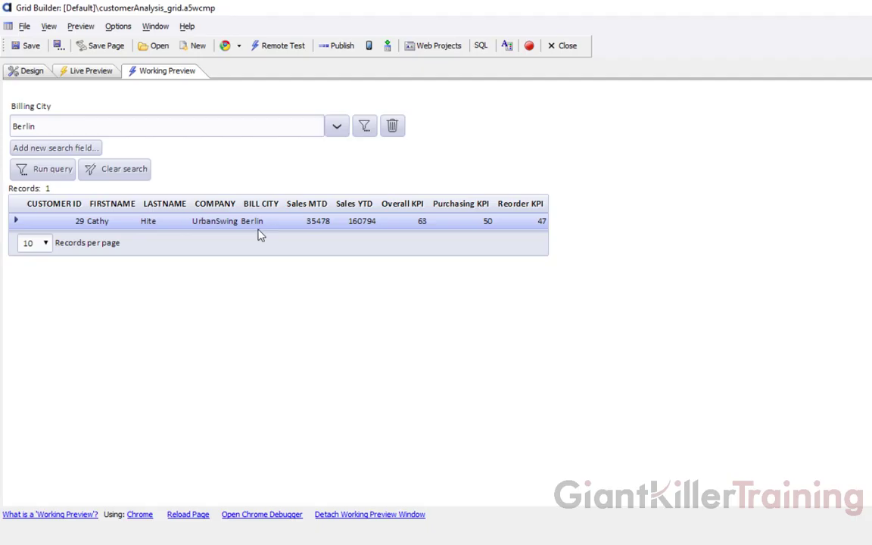
Run the Billing City query for Belmont, then clear the search.
left_click(337, 126)
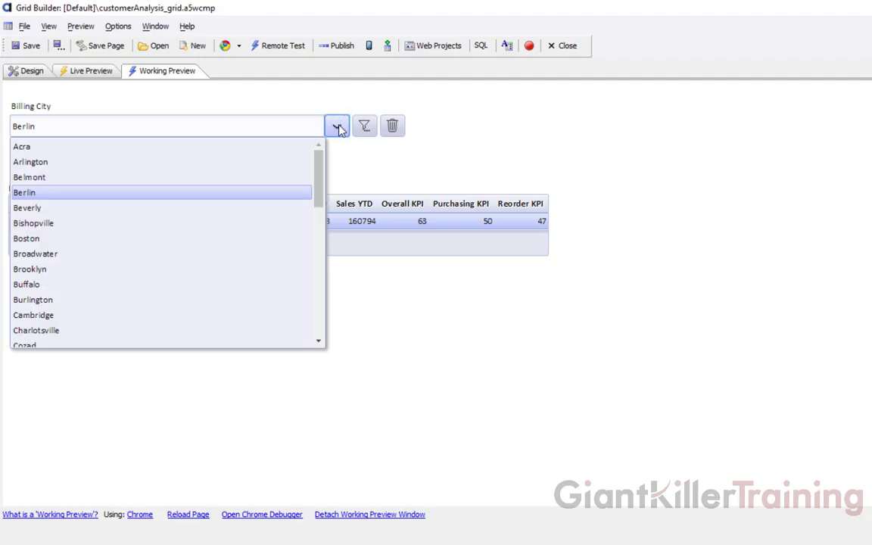
left_click(163, 182)
left_click(60, 172)
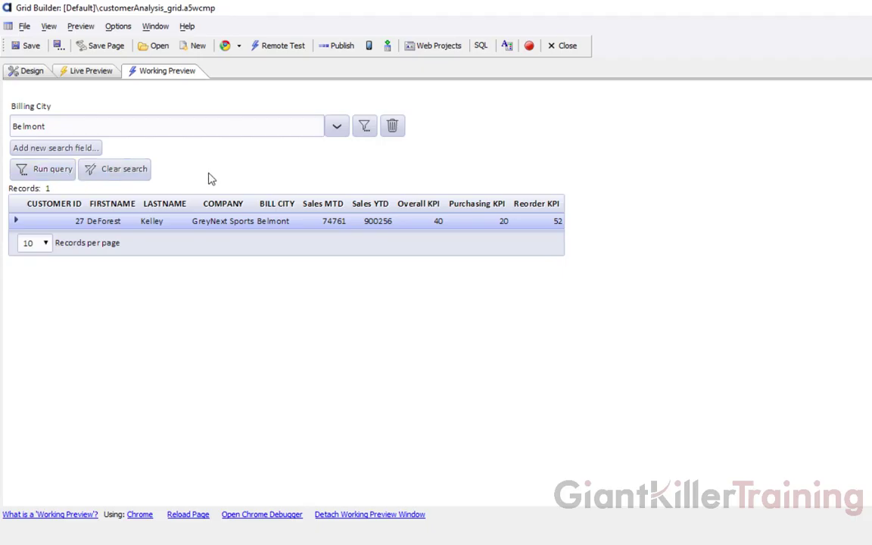
left_click(133, 171)
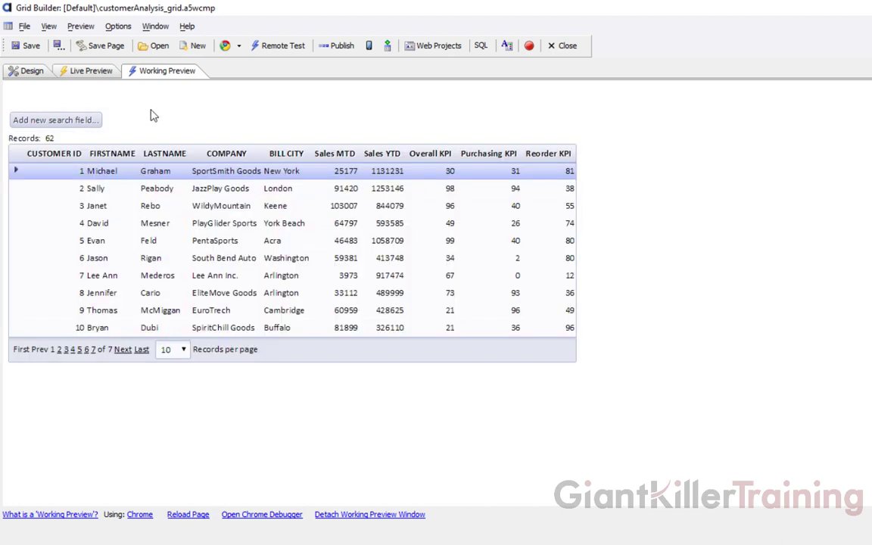
Add a Billing City search field again and run a query for Arlington.
left_click(69, 123)
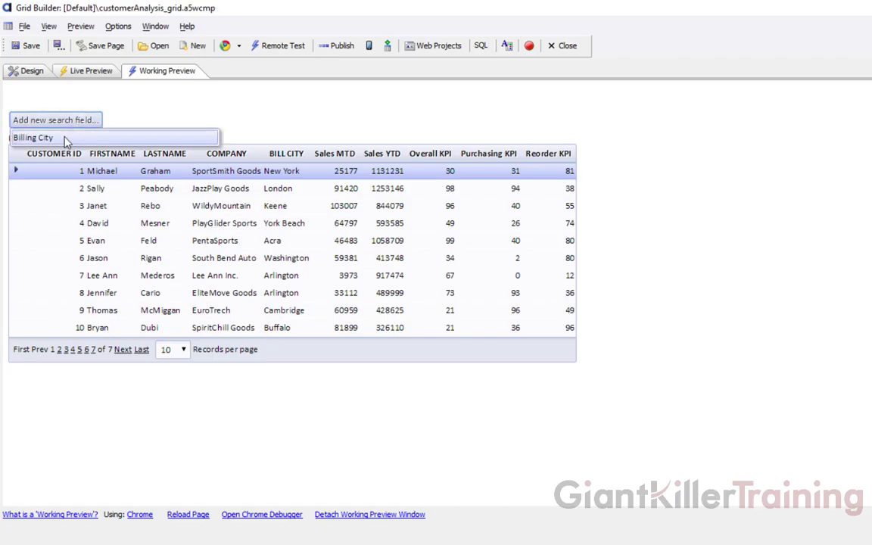
left_click(64, 138)
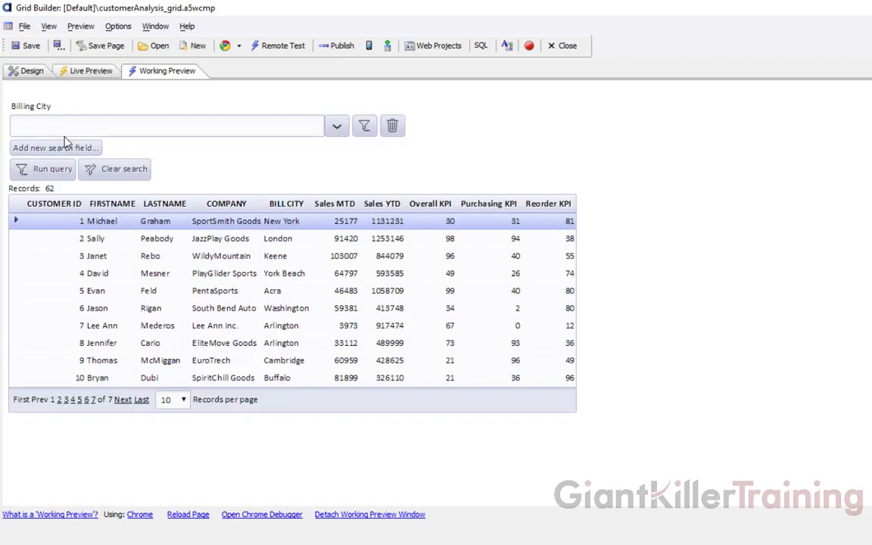
left_click(337, 128)
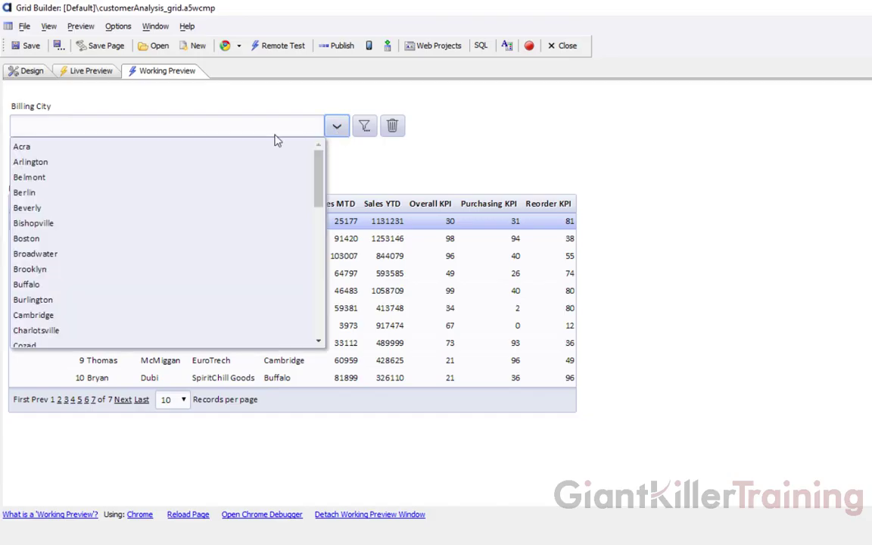
left_click(115, 166)
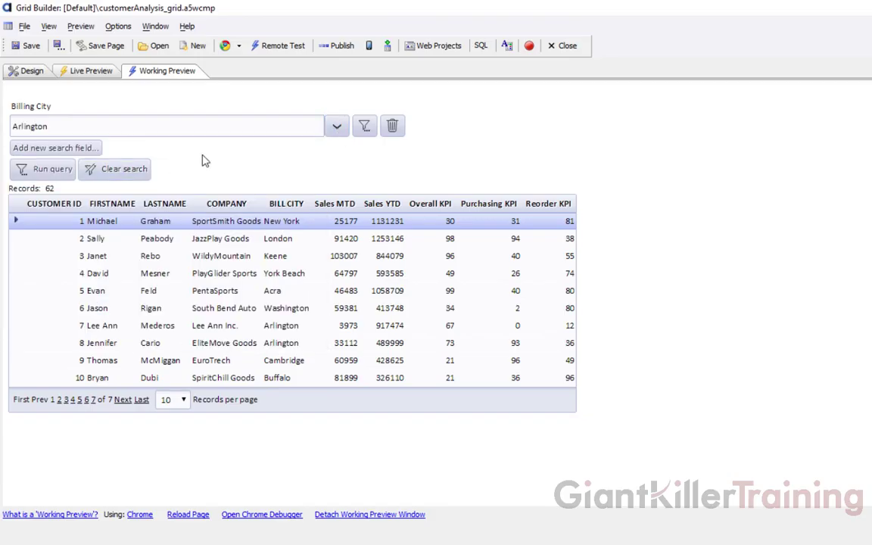
left_click(59, 171)
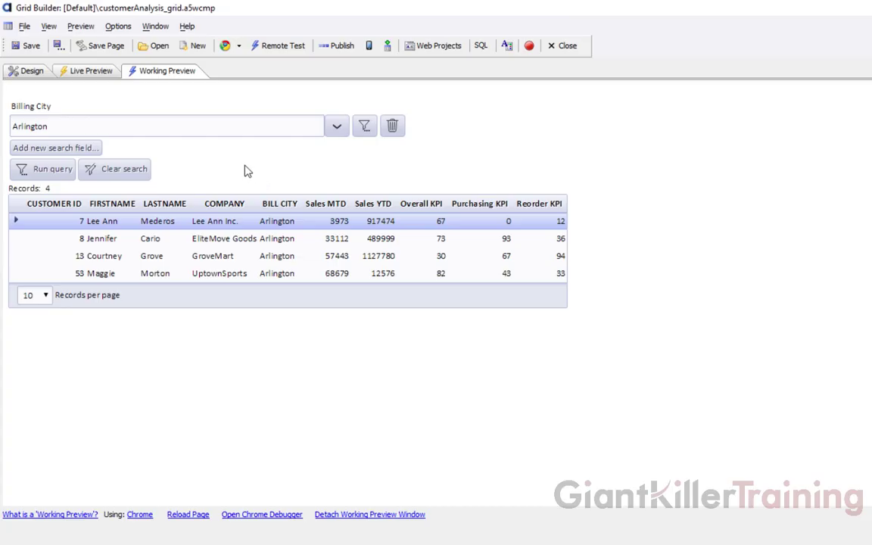
Add a second Billing City search field set to Boston, combine it with Arlington using OR, and run the query.
left_click(67, 149)
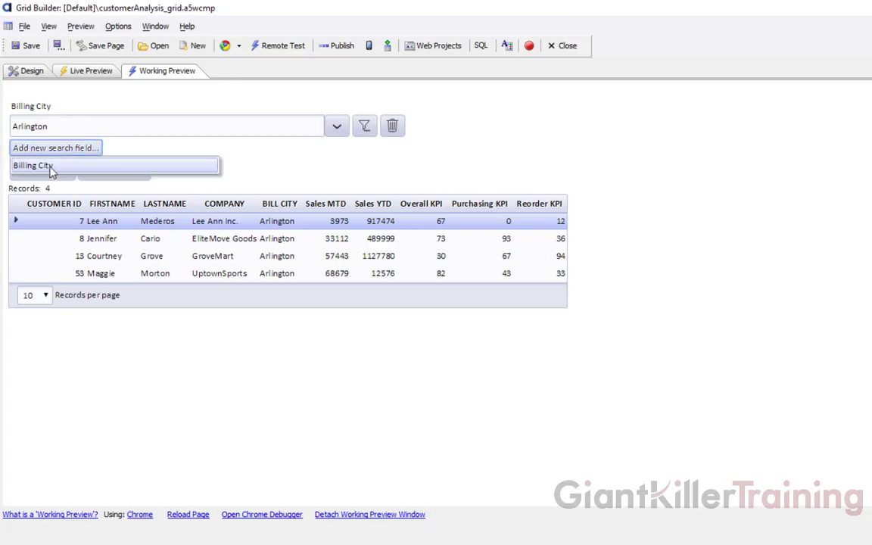
left_click(50, 166)
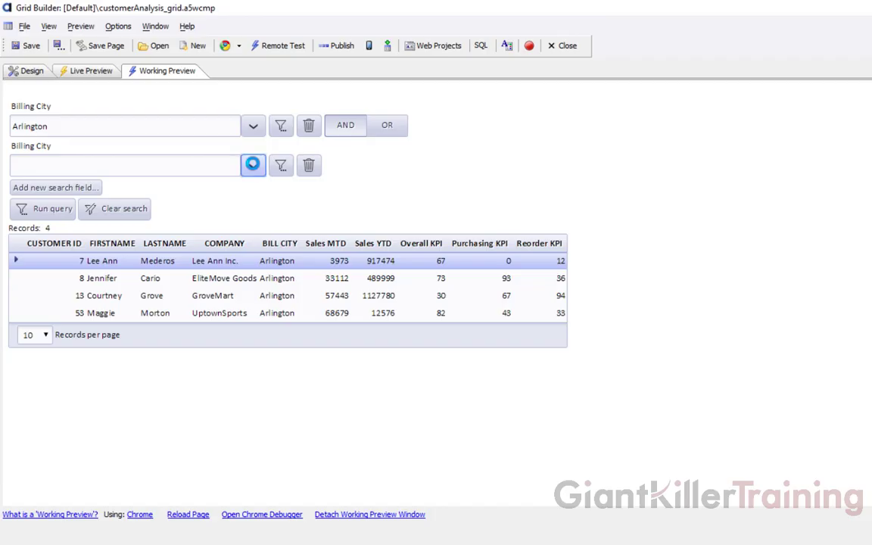
left_click(254, 166)
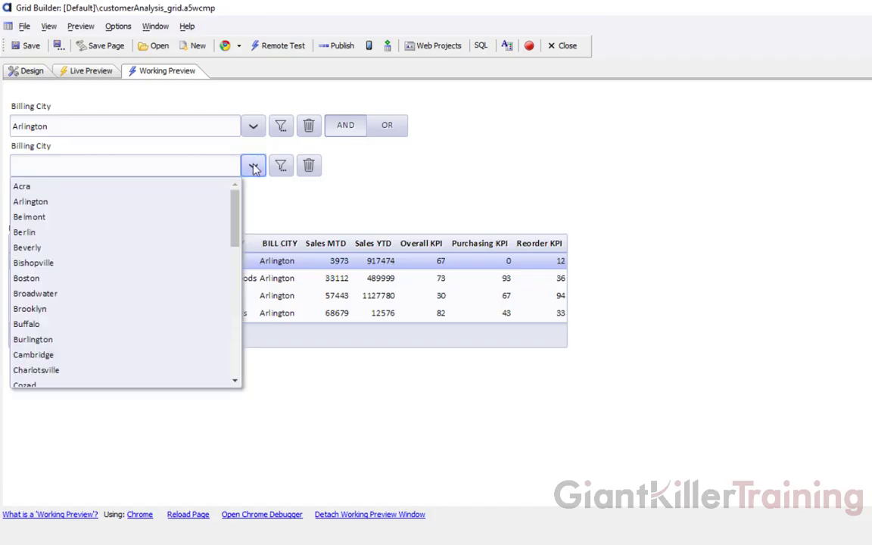
left_click(146, 278)
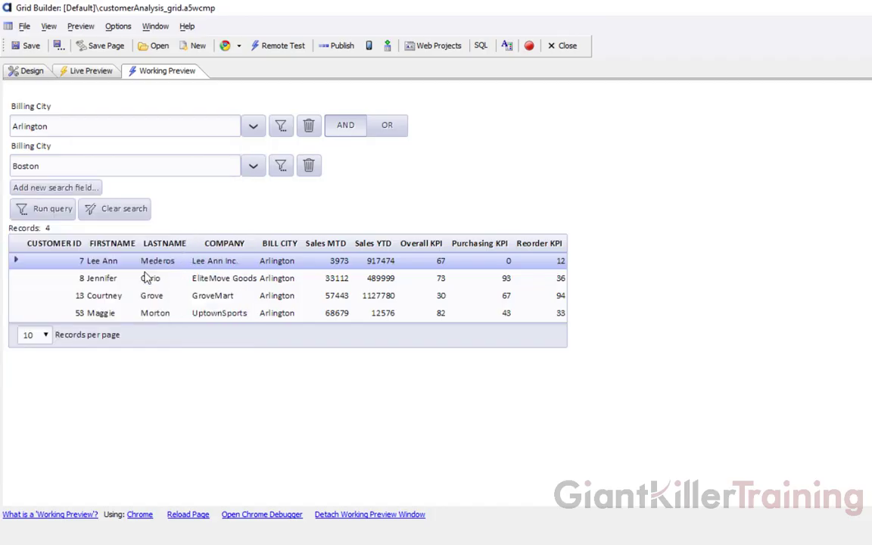
left_click(348, 132)
left_click(389, 129)
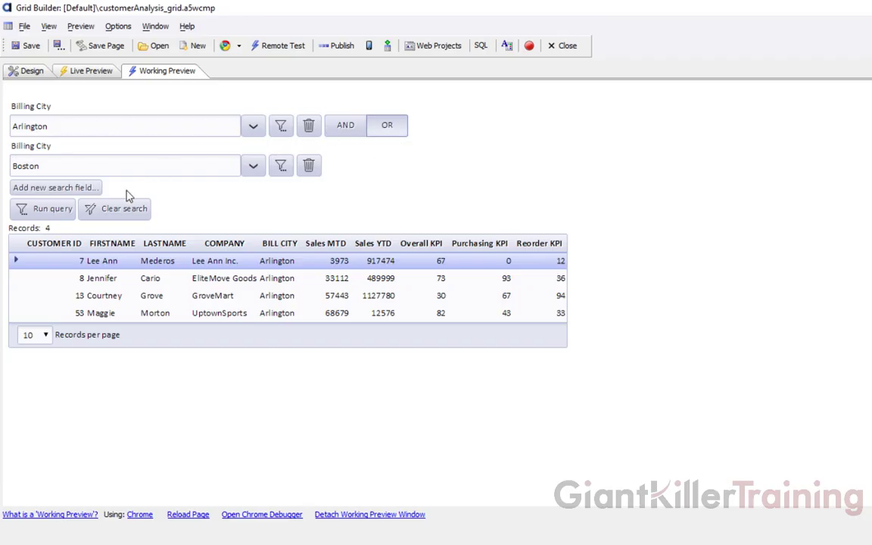
left_click(59, 214)
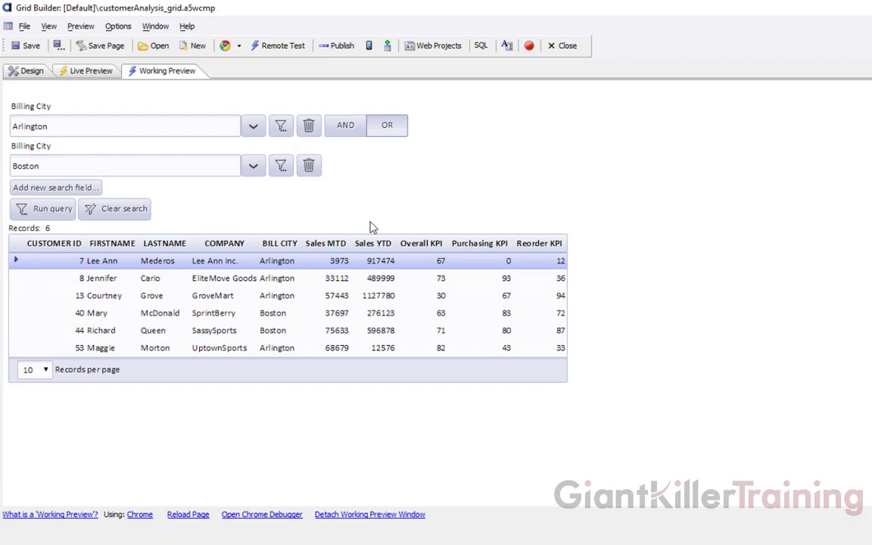
Return to the grid's design and add salesYTD to the Advanced Search definition as a textbox search field.
left_click(25, 73)
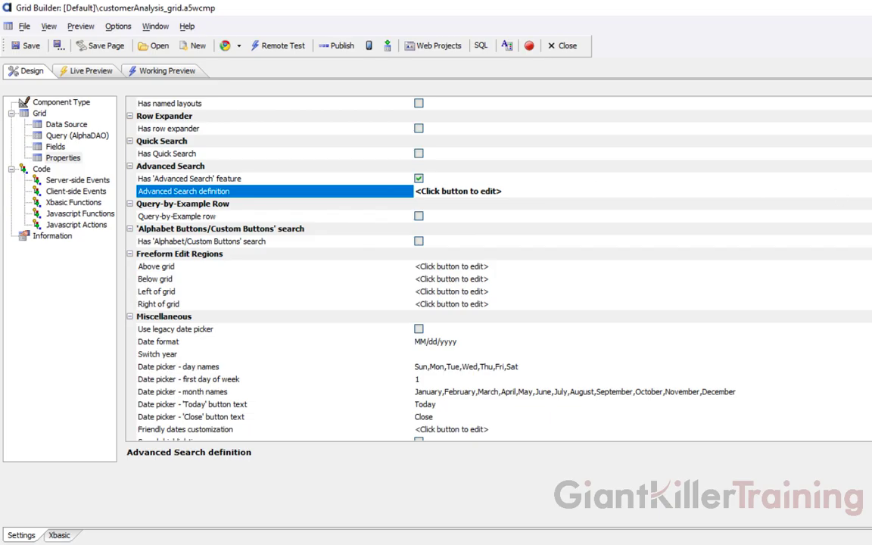
left_click(732, 192)
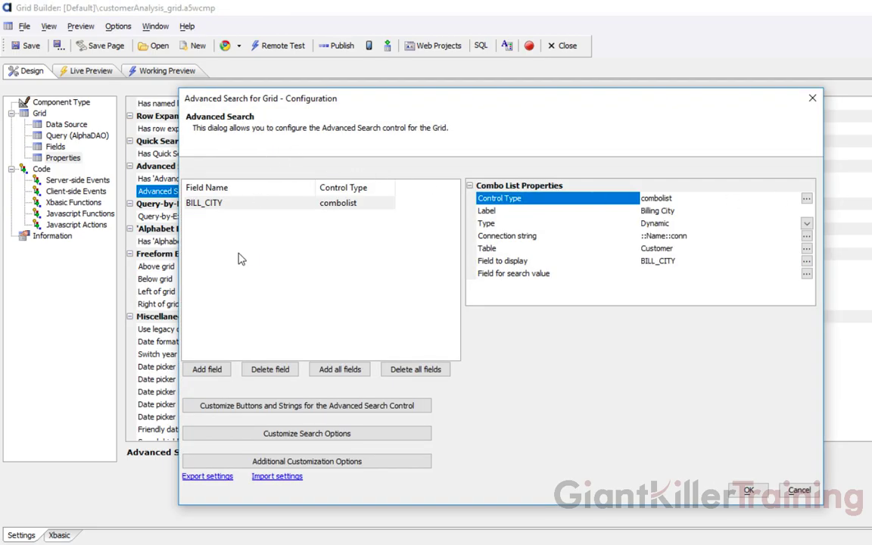
left_click(206, 369)
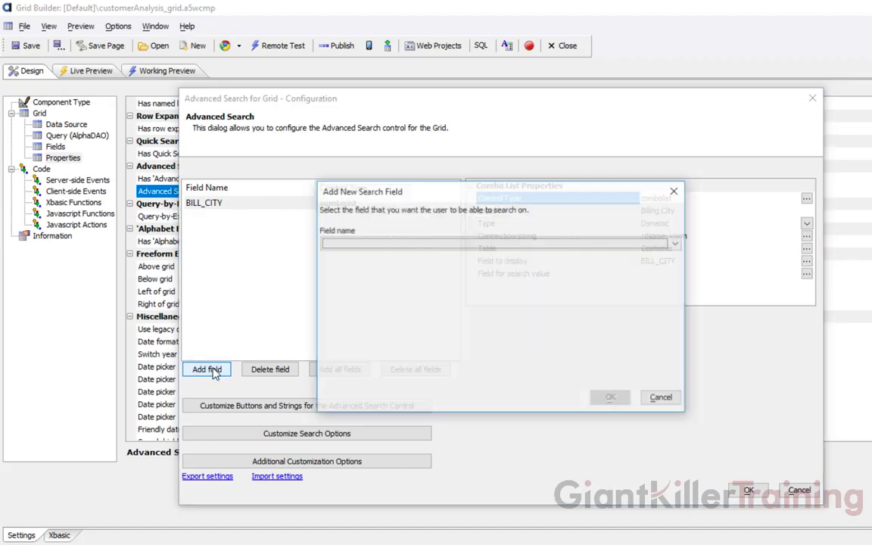
left_click(356, 243)
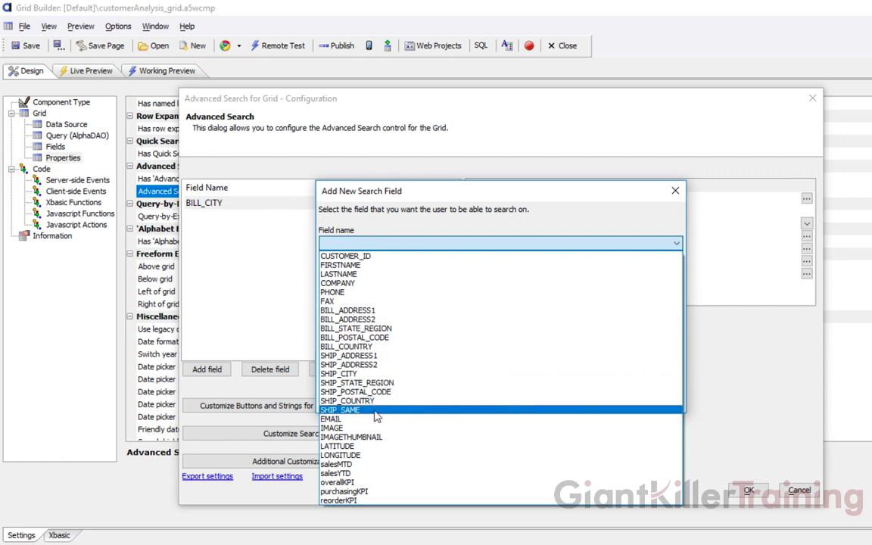
left_click(377, 480)
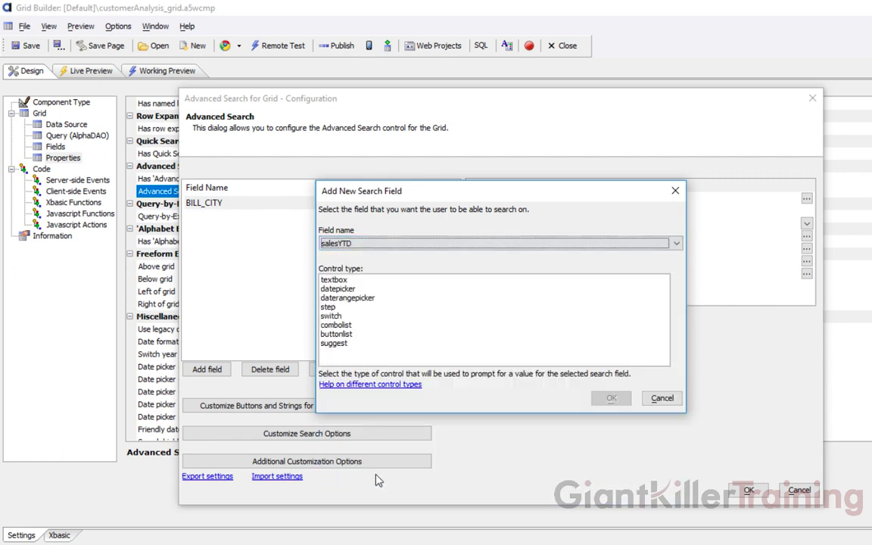
left_click(354, 280)
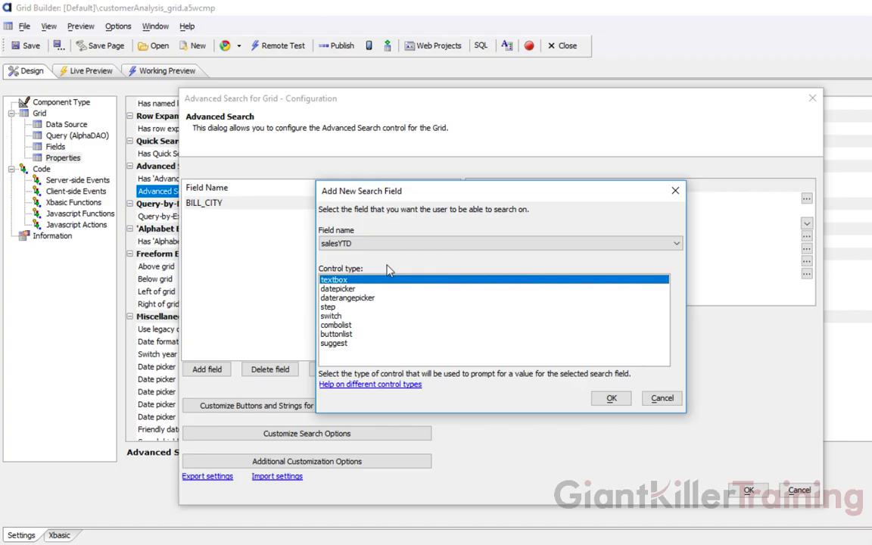
left_click(612, 398)
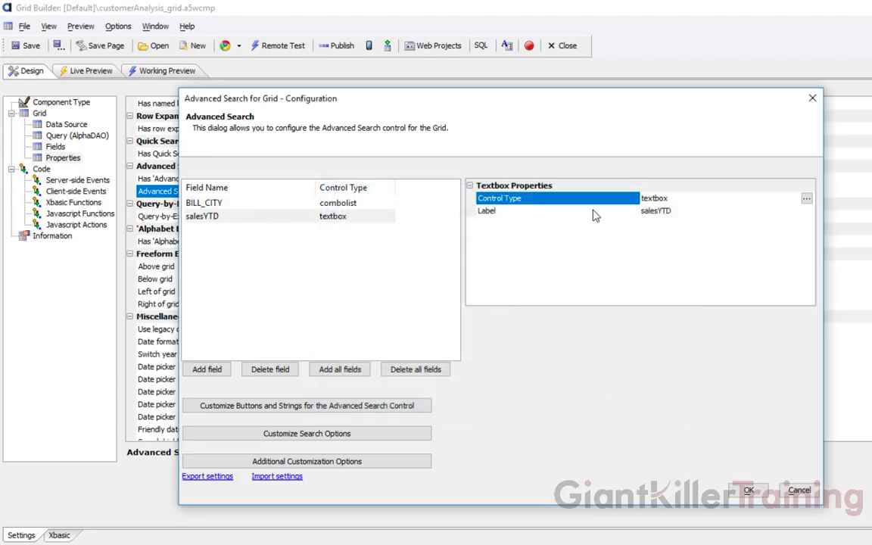
Label the salesYTD search field "Sales YTD", accept the Advanced Search configuration and save the grid.
left_click(672, 216)
left_click_drag(672, 216, 635, 214)
type("S")
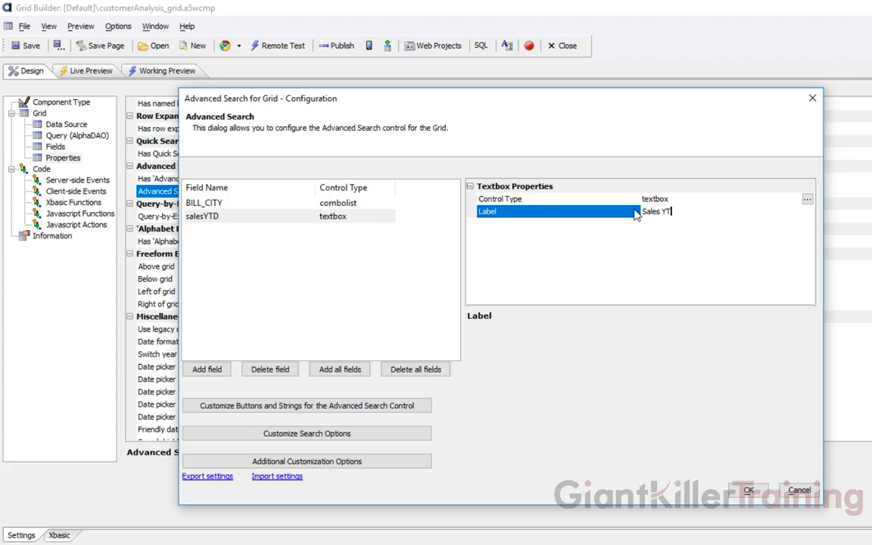
key("Return")
left_click(761, 489)
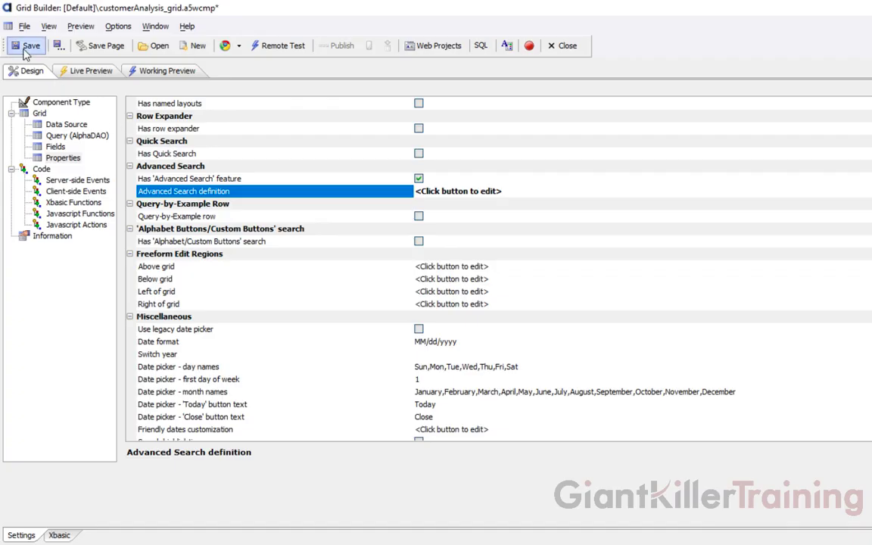
left_click(27, 46)
In the working preview, add a Billing City search field set to Arlington and run the query.
left_click(154, 71)
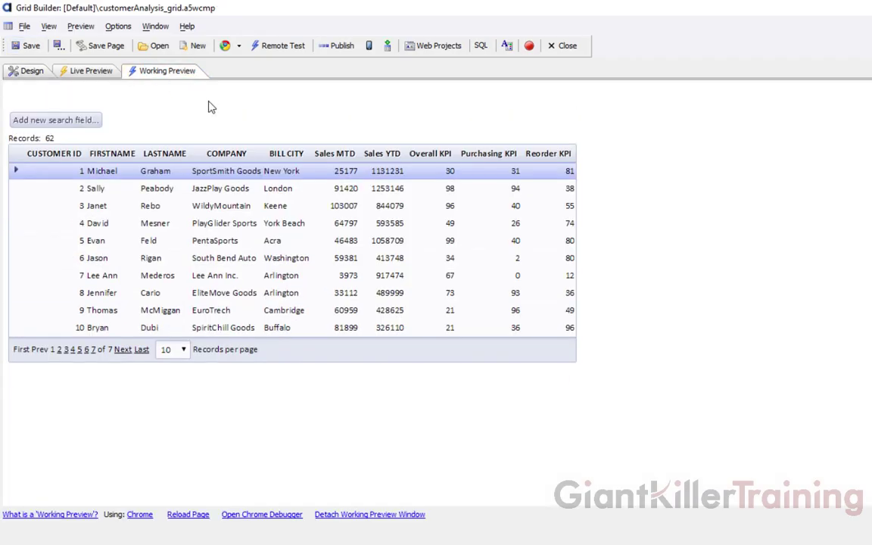
left_click(91, 121)
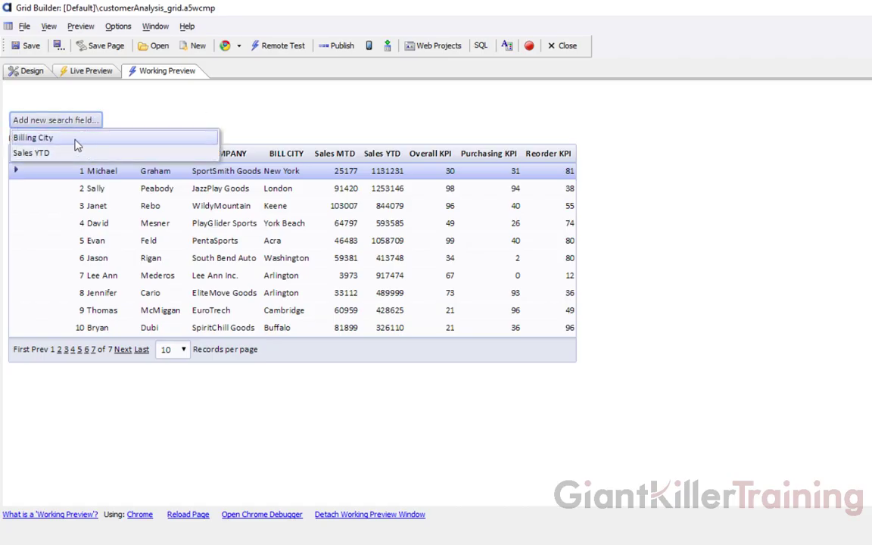
left_click(76, 141)
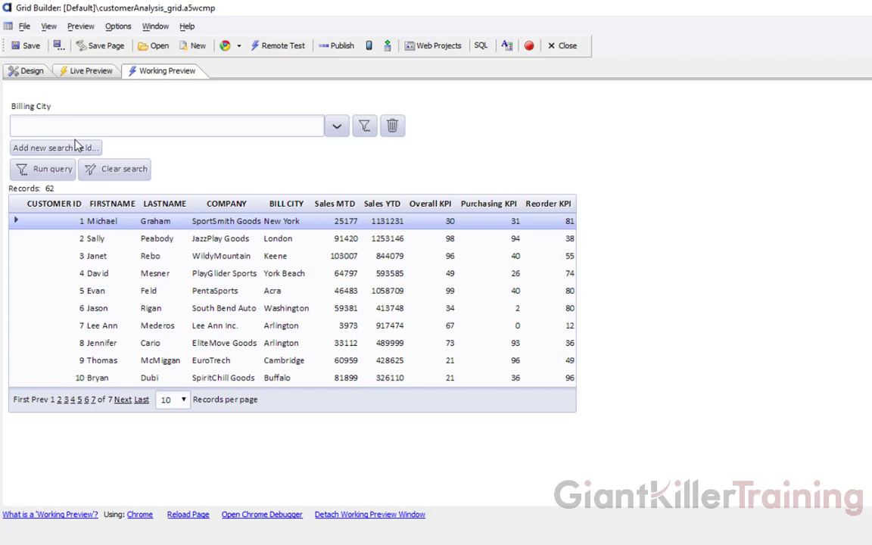
left_click(337, 127)
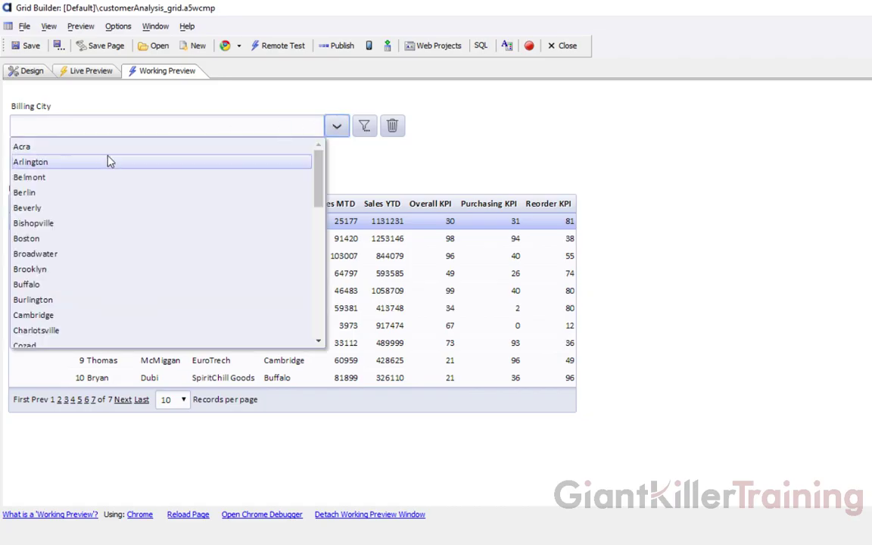
left_click(101, 163)
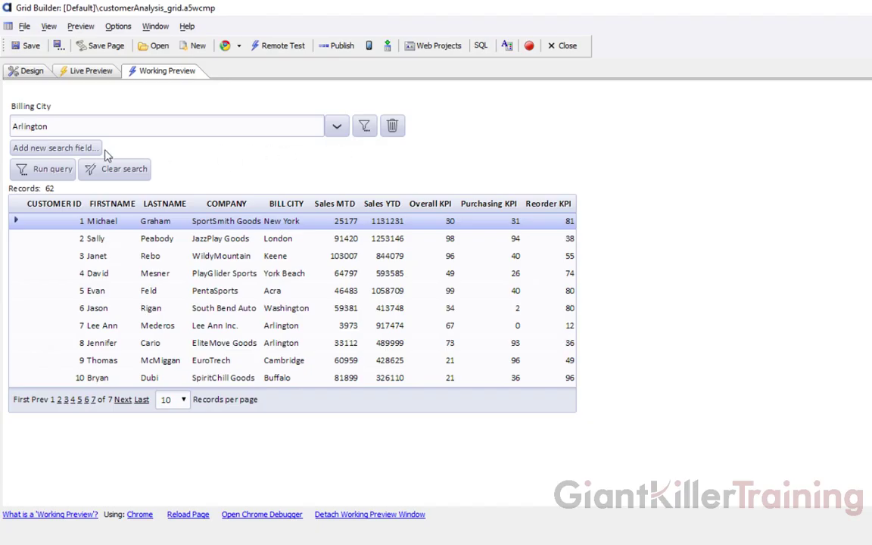
left_click(48, 172)
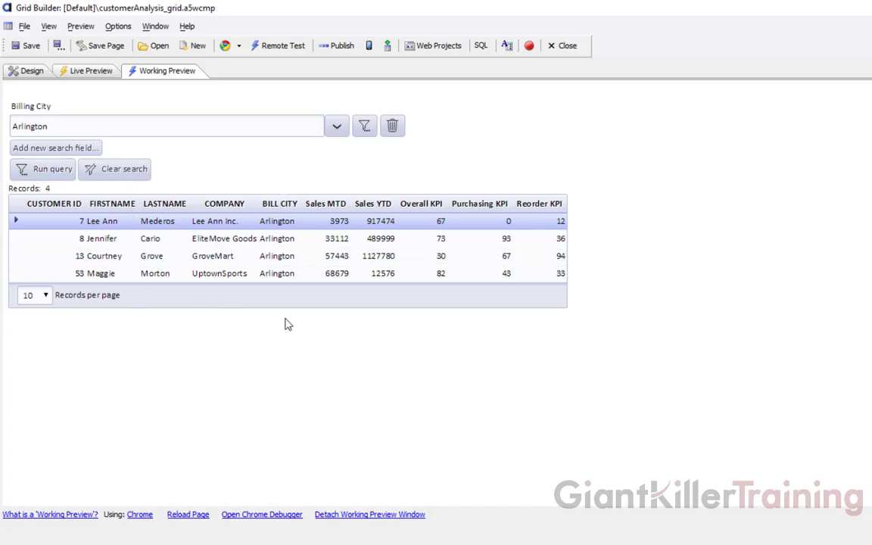
Add a Sales YTD search field of 100000 with the Greater Than or Equal operator and run the query together with Arlington.
left_click(90, 150)
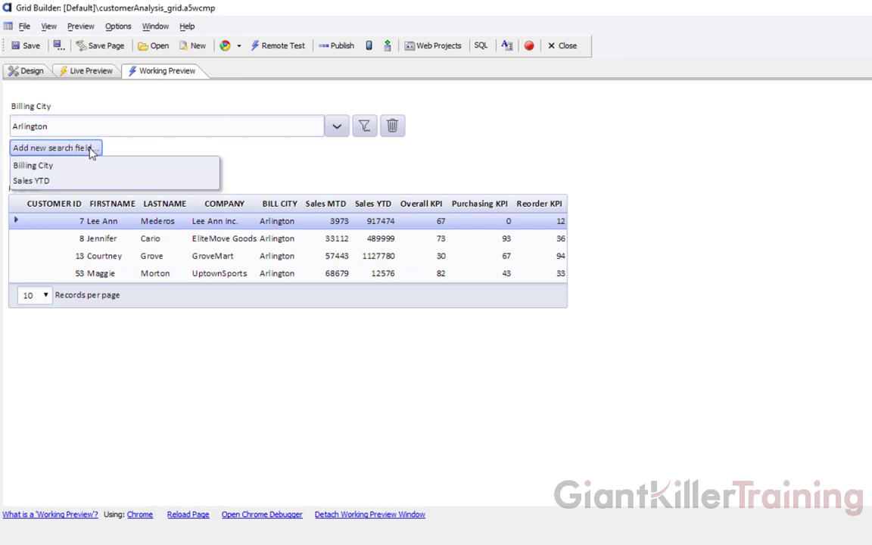
left_click(63, 181)
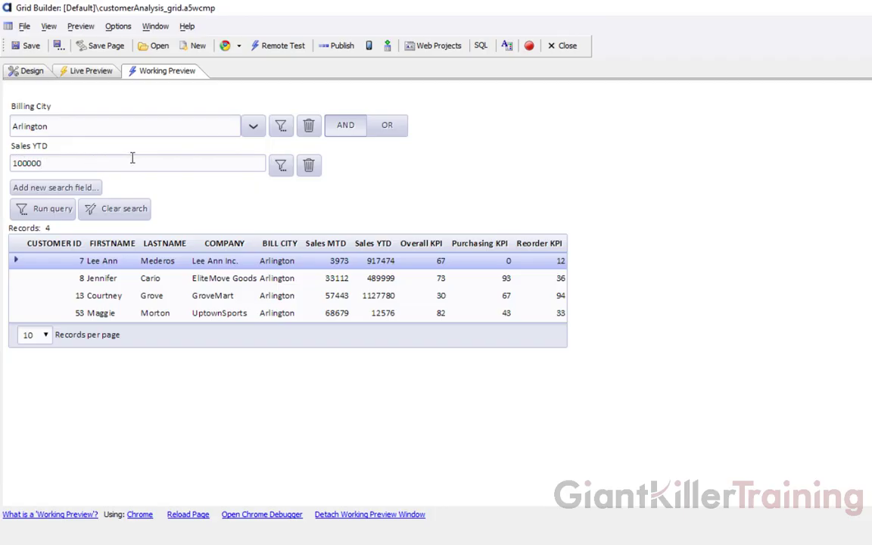
left_click(282, 169)
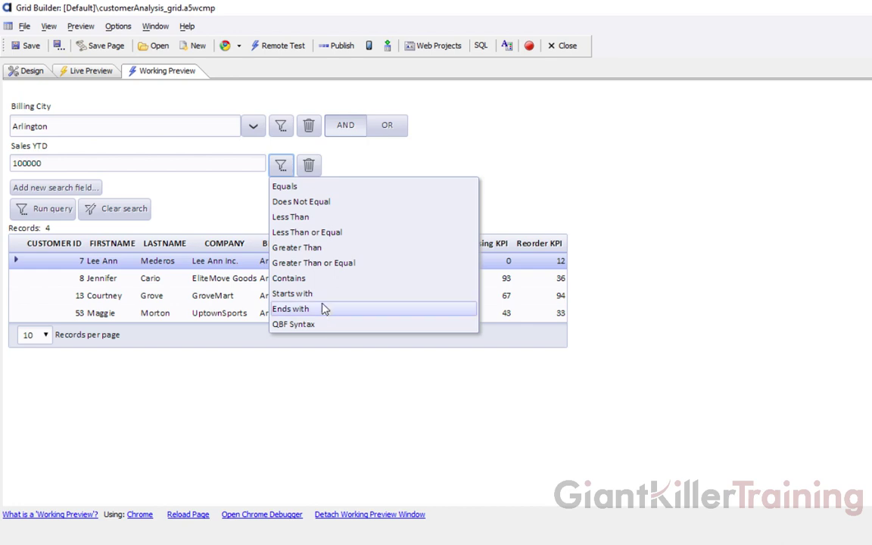
left_click(331, 265)
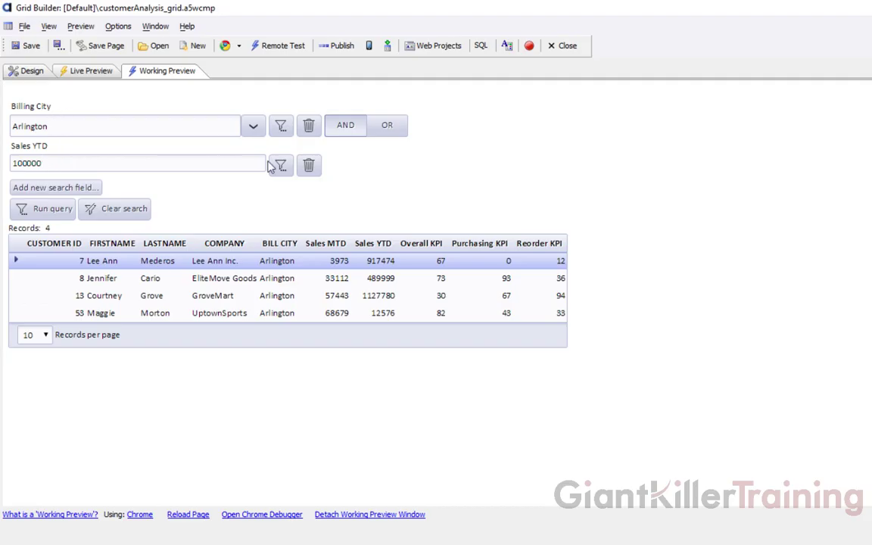
left_click(54, 214)
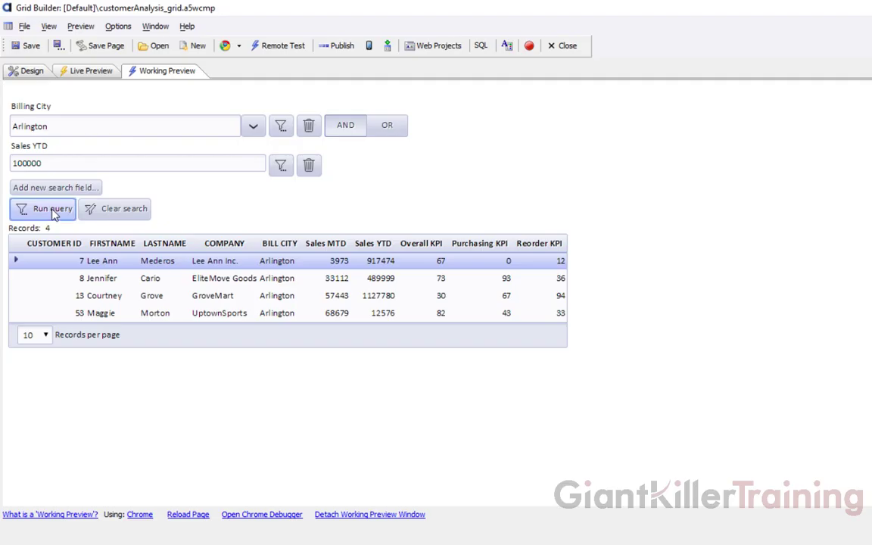
left_click(51, 209)
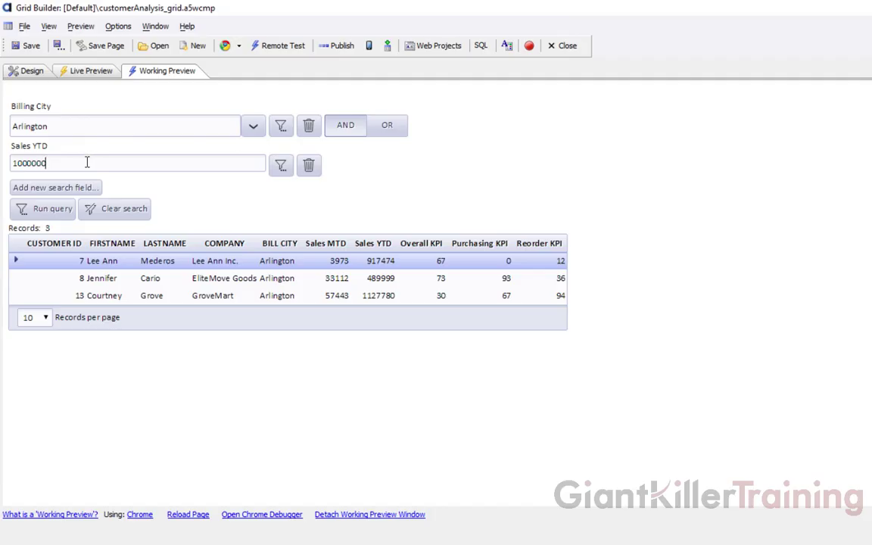
Query with Sales YTD set to 1000000, then rerun it with the two criteria combined using OR.
left_click(58, 210)
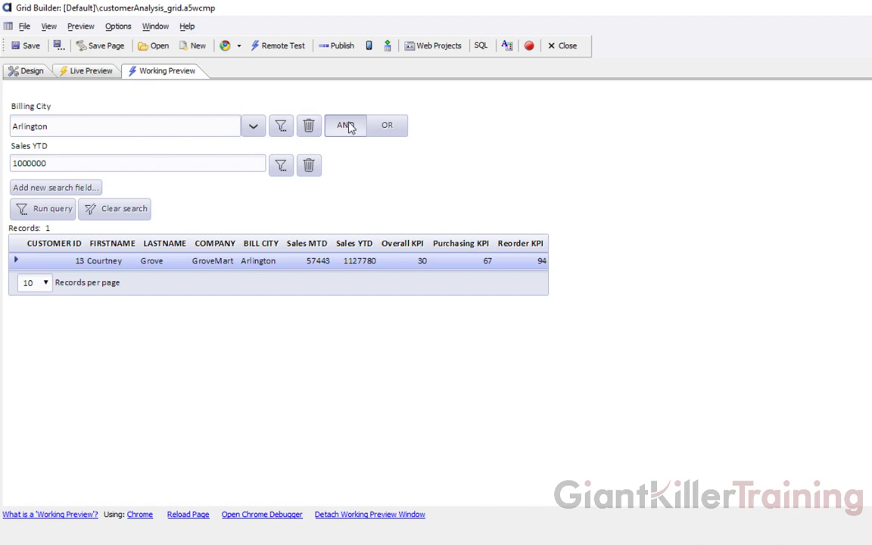
left_click(390, 127)
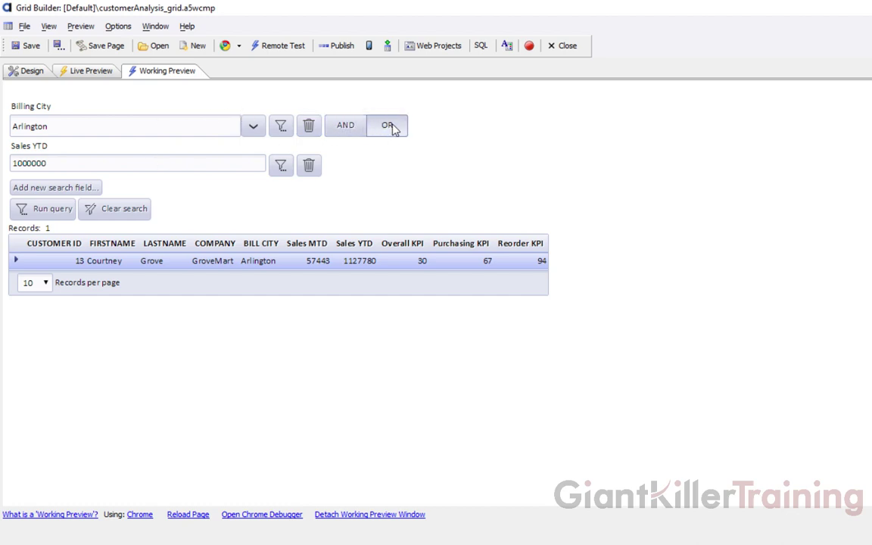
left_click(67, 207)
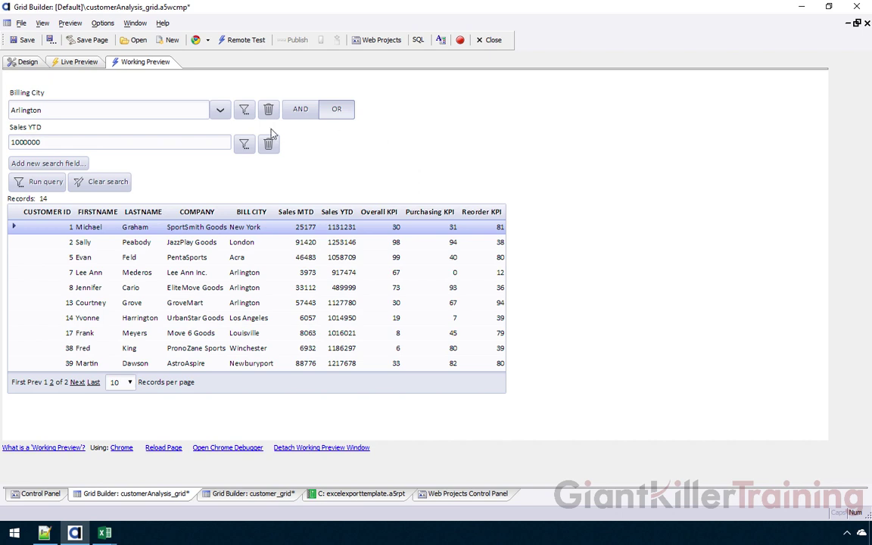
Return to the design and add COMPANY to the Advanced Search definition with the suggest control type.
left_click(25, 62)
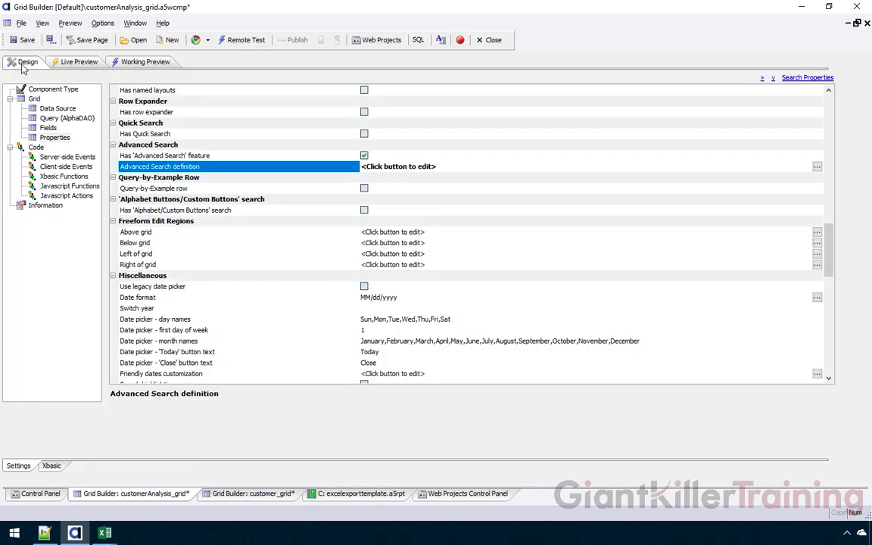
double_click(192, 171)
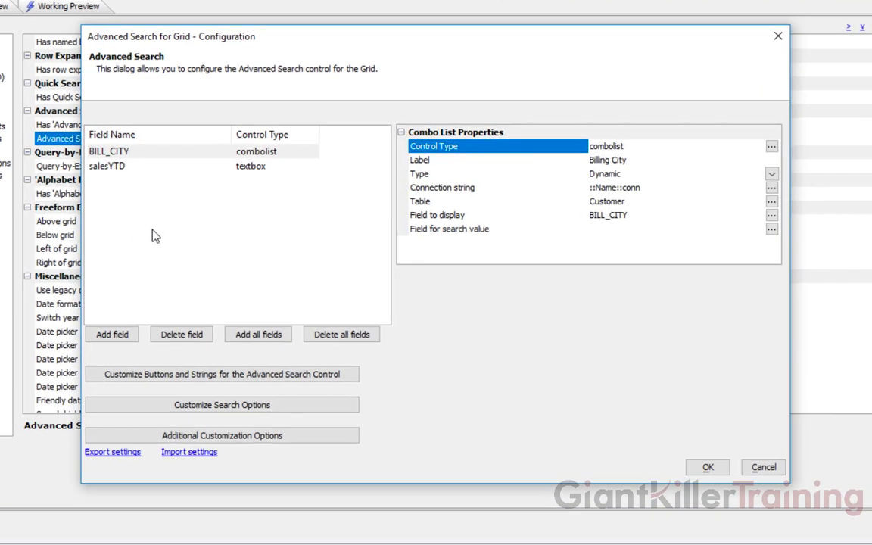
left_click(112, 335)
left_click(264, 196)
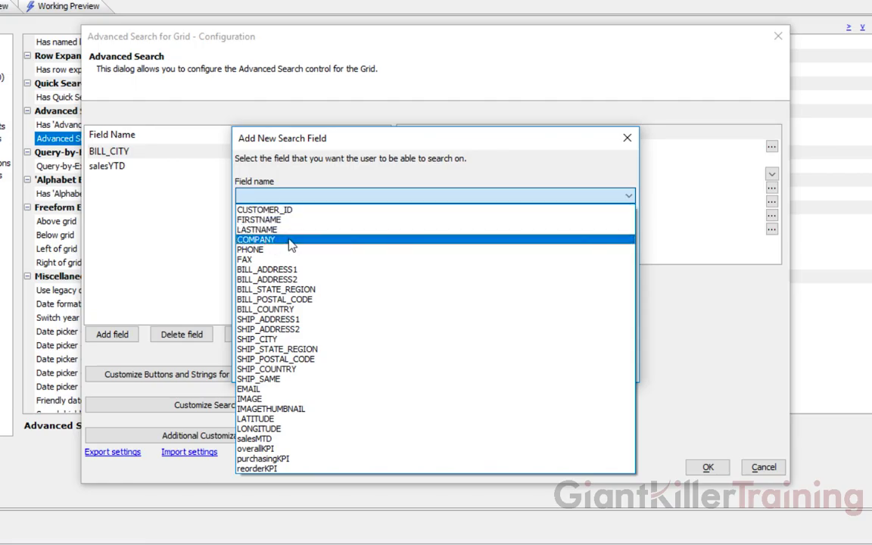
left_click(291, 240)
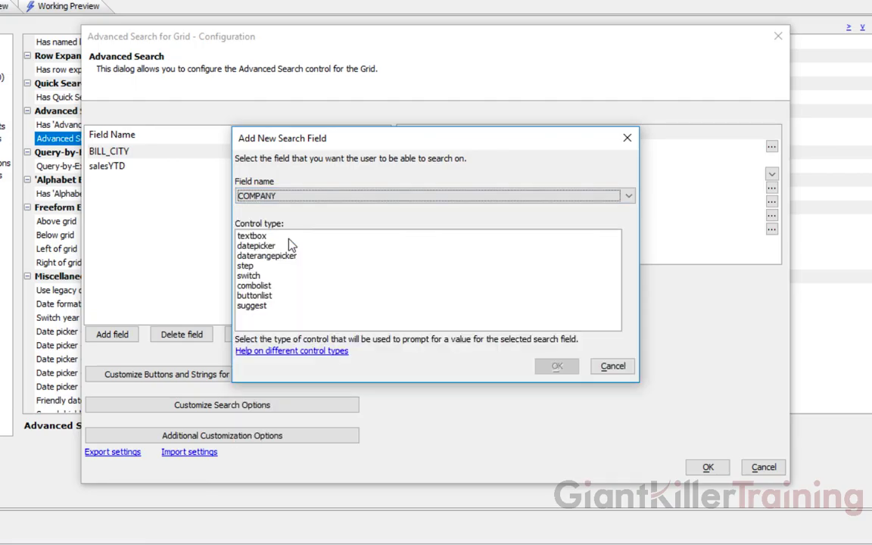
left_click(265, 307)
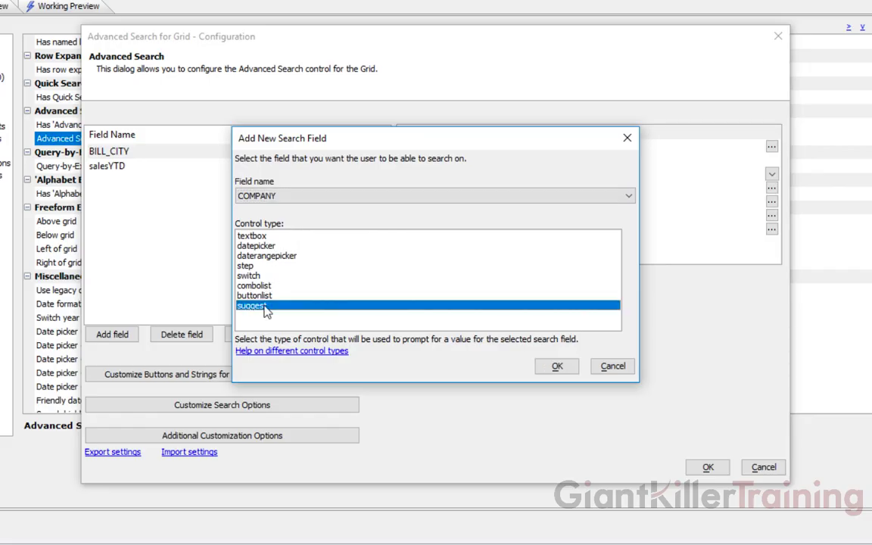
left_click(558, 366)
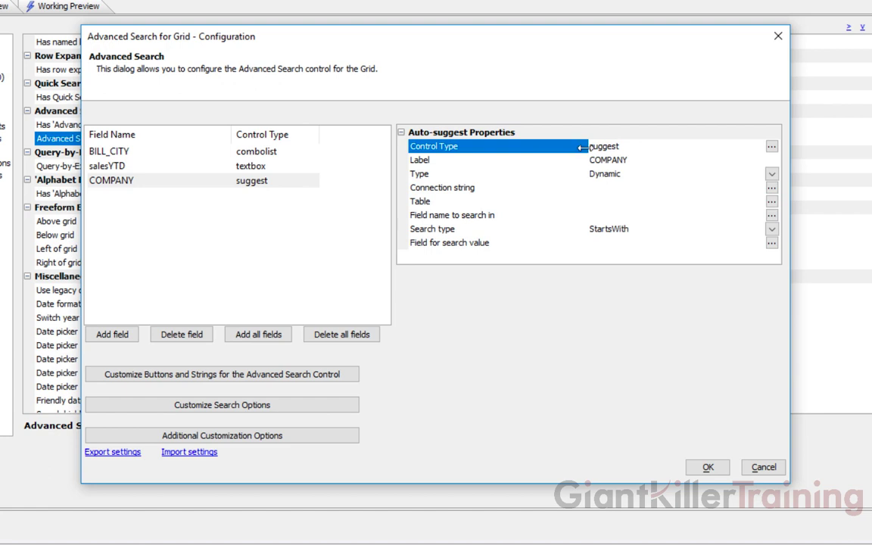
Label the COMPANY auto-suggest search field "Company Name".
left_click(623, 161)
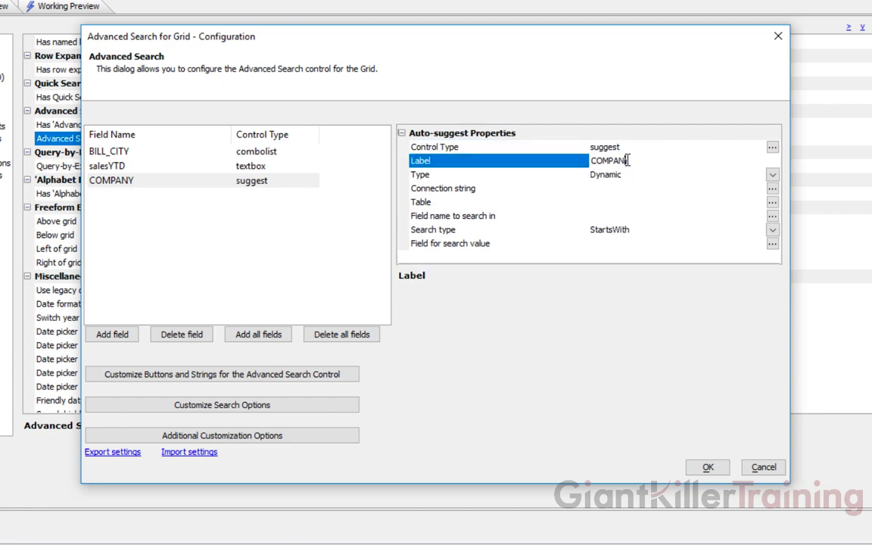
left_click_drag(640, 162, 565, 162)
type("Company Name")
key("Down")
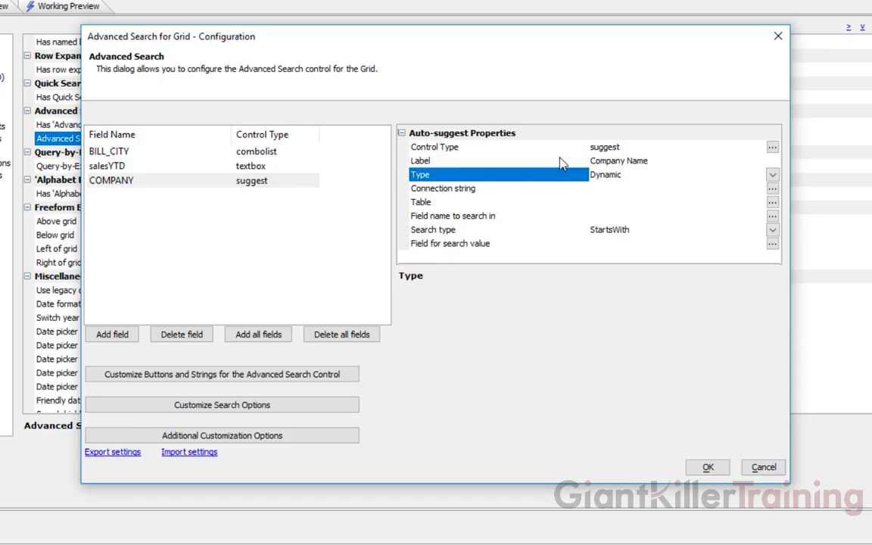
left_click(564, 161)
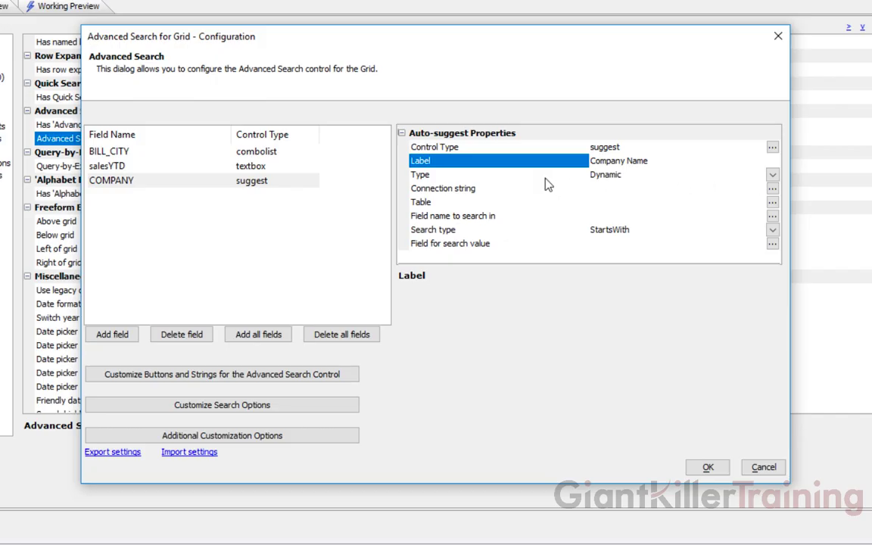
Set the Company Name auto-suggest field's connection string to conn and its table to Customer.
left_click(521, 193)
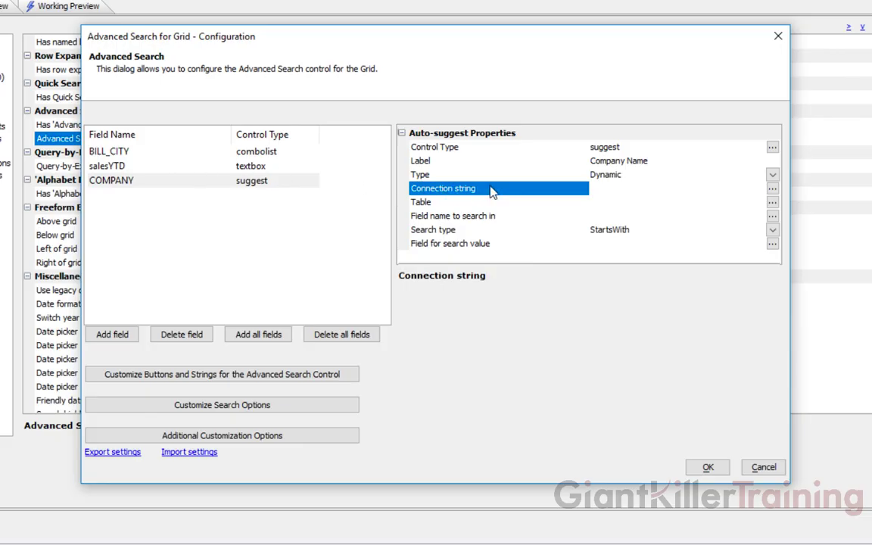
left_click(773, 188)
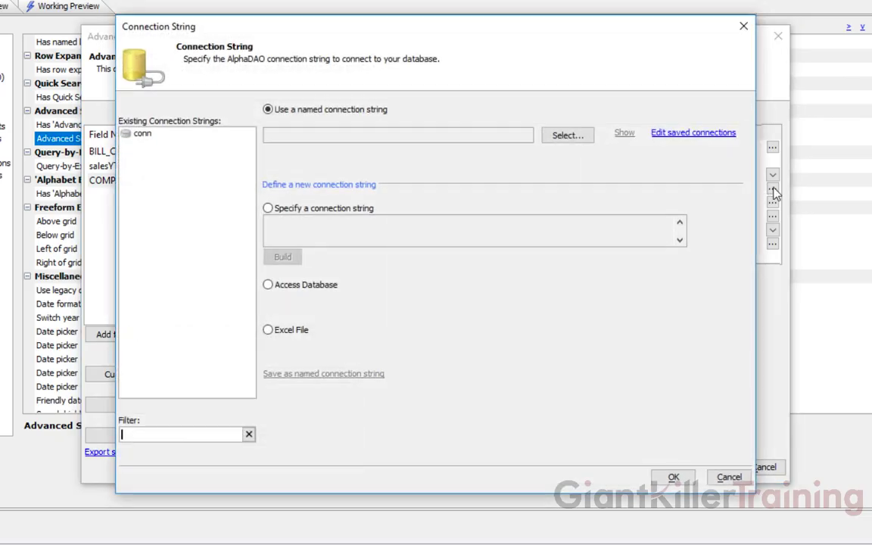
left_click(207, 139)
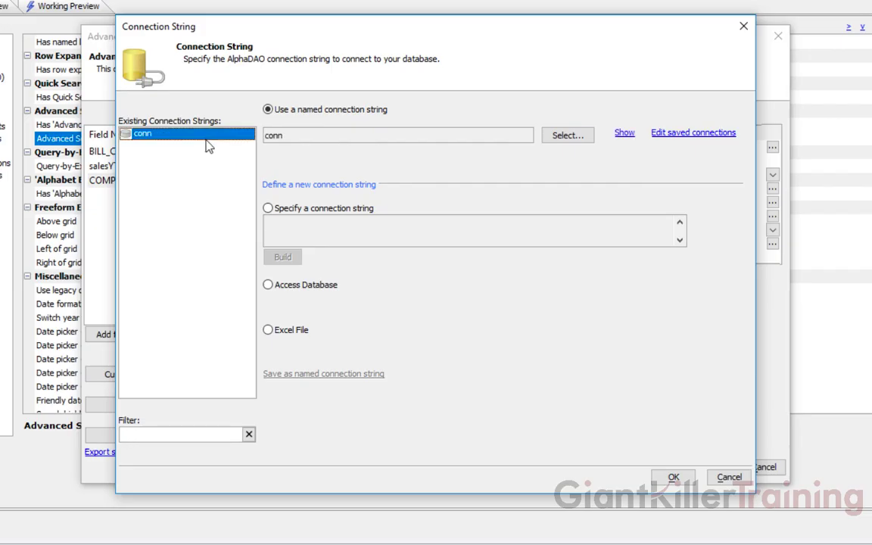
left_click(670, 478)
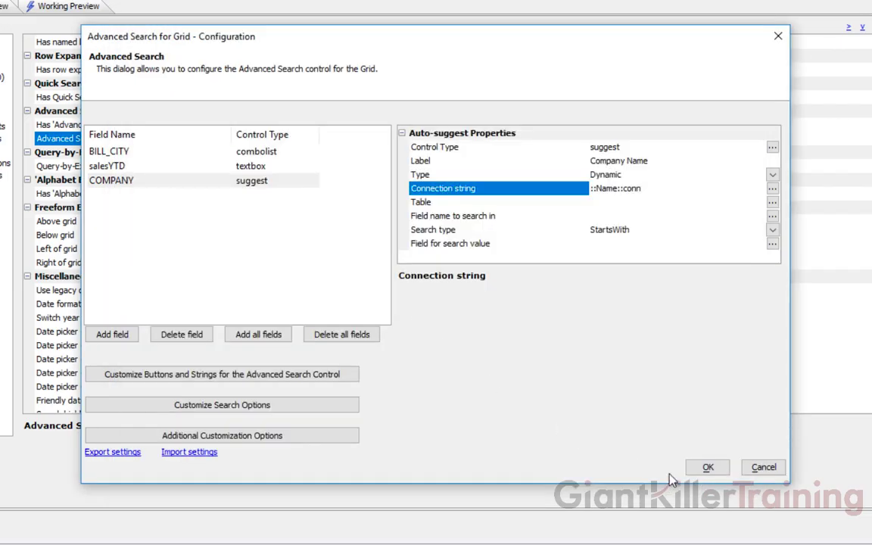
left_click(517, 205)
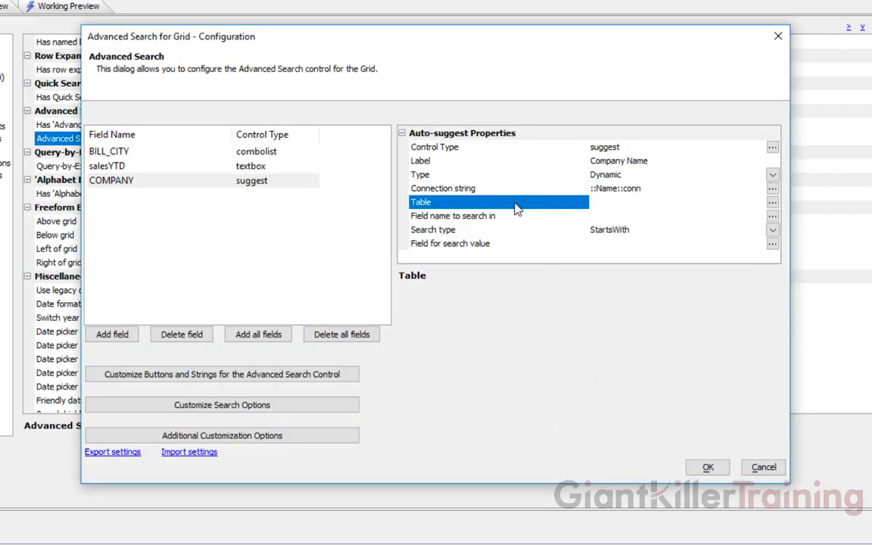
left_click(772, 203)
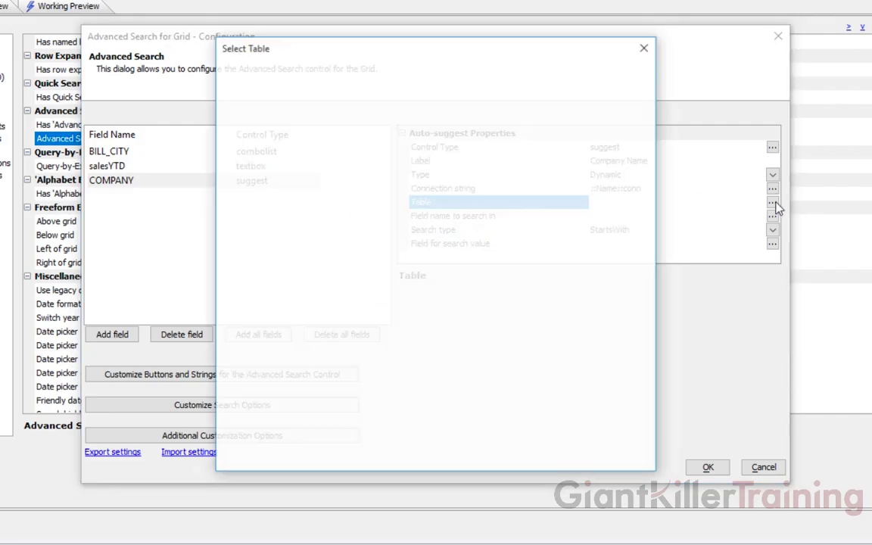
left_click(284, 218)
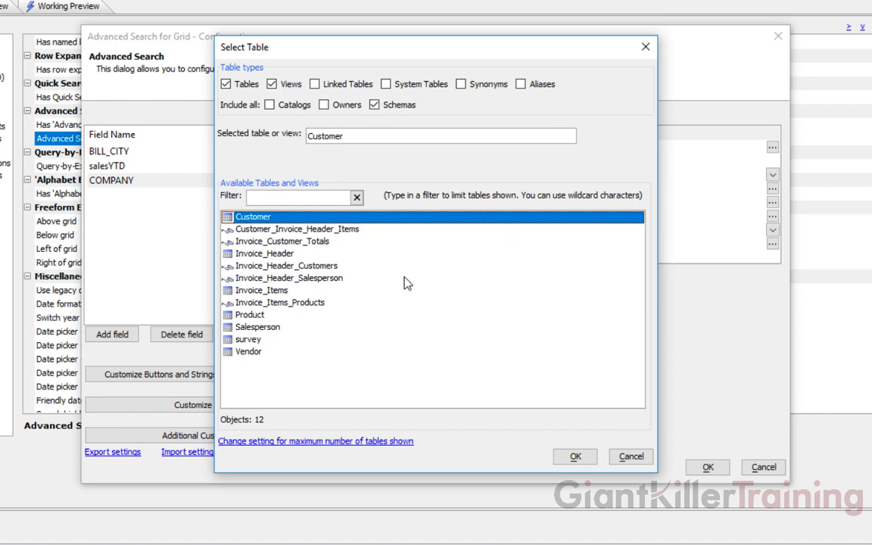
left_click(575, 458)
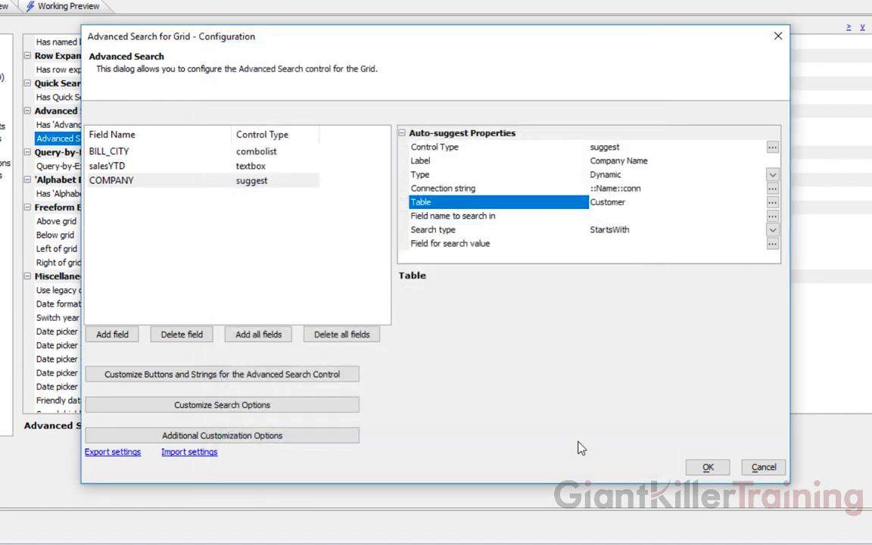
Make the auto-suggest search in the COMPANY field with the StartsWith search type and accept the Advanced Search configuration.
left_click(545, 218)
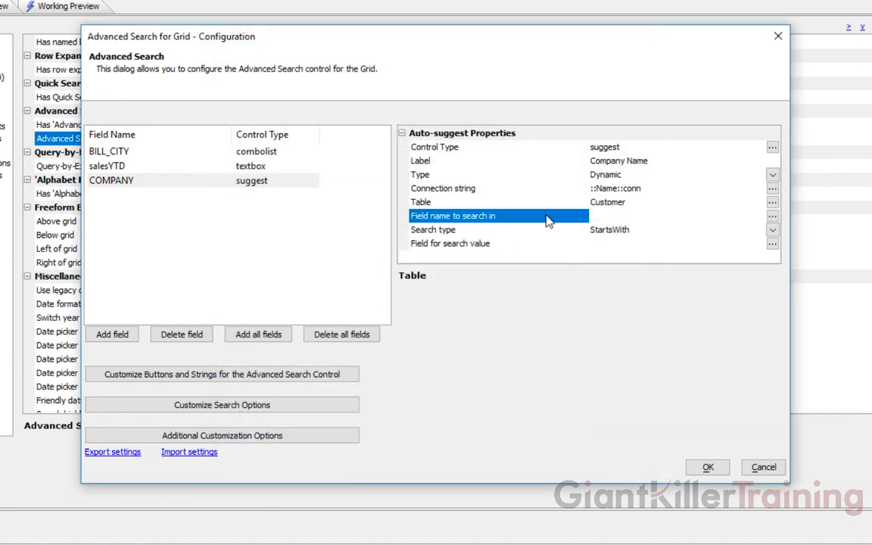
left_click(773, 218)
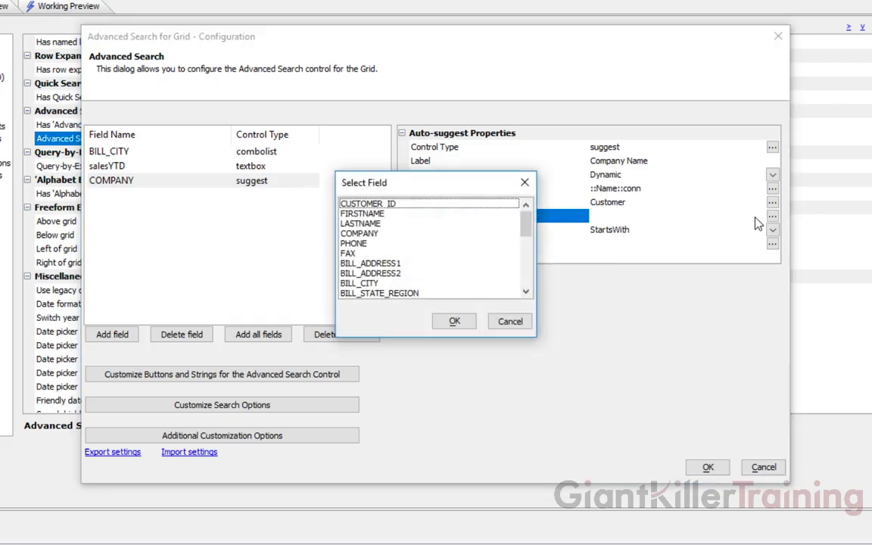
left_click(379, 233)
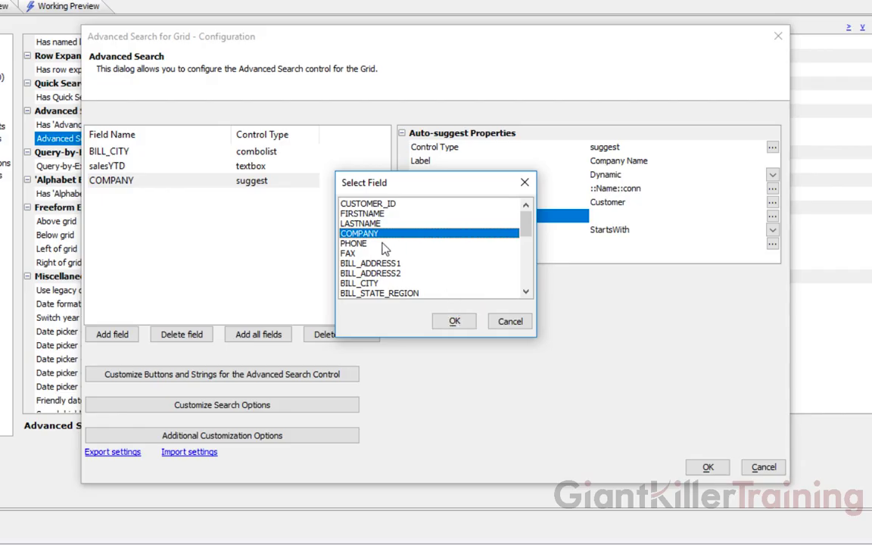
left_click(454, 322)
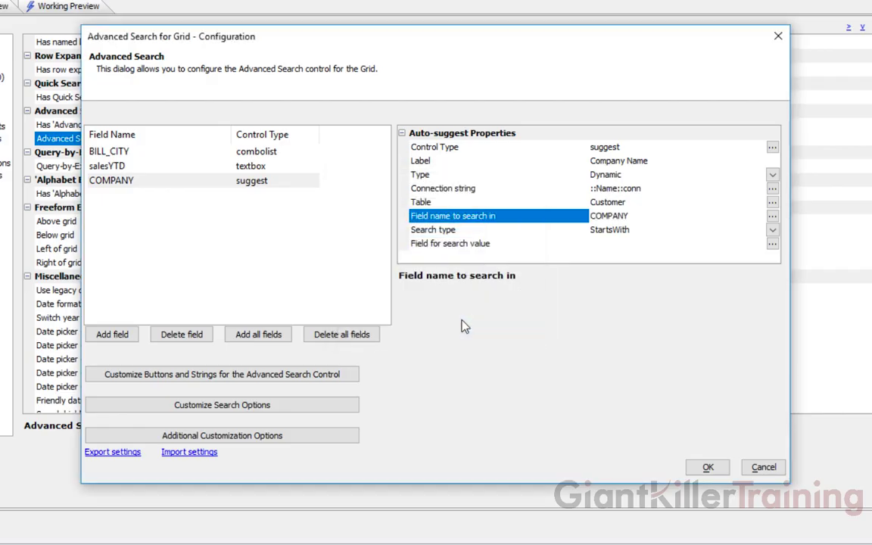
left_click(475, 230)
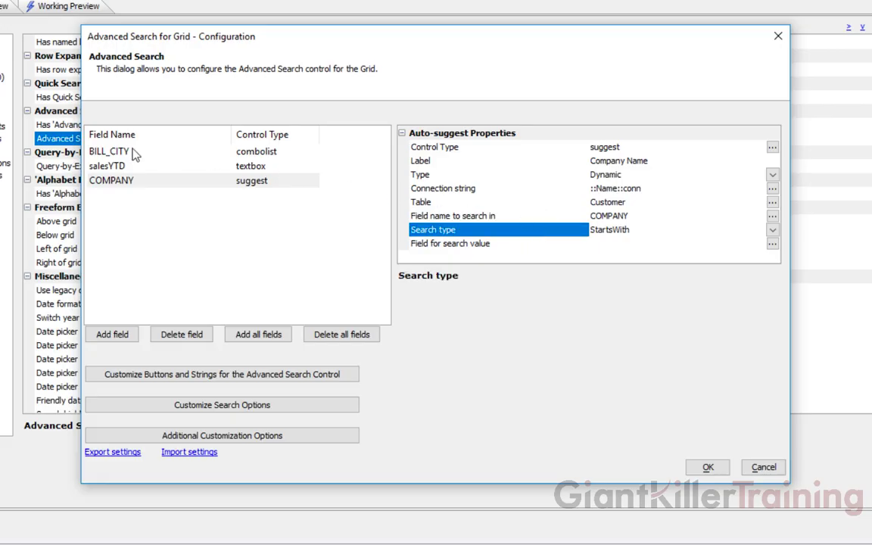
left_click(773, 230)
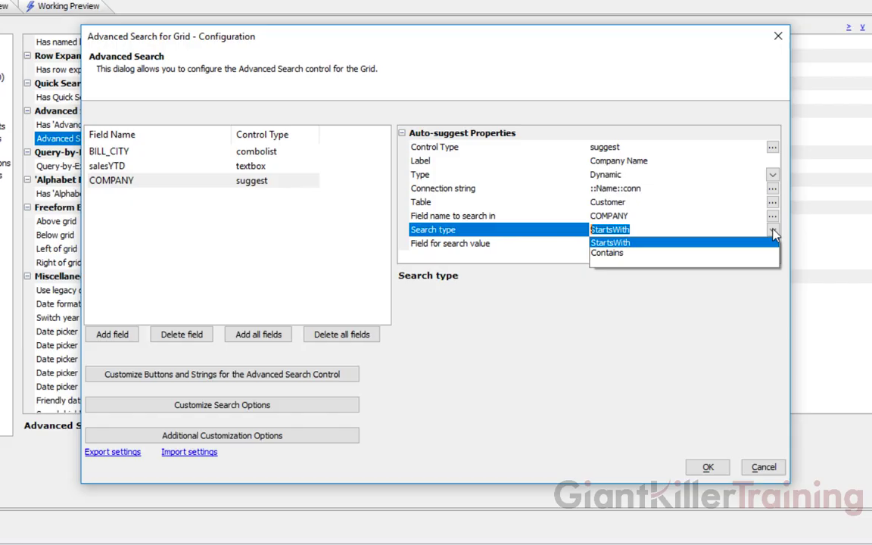
left_click(634, 243)
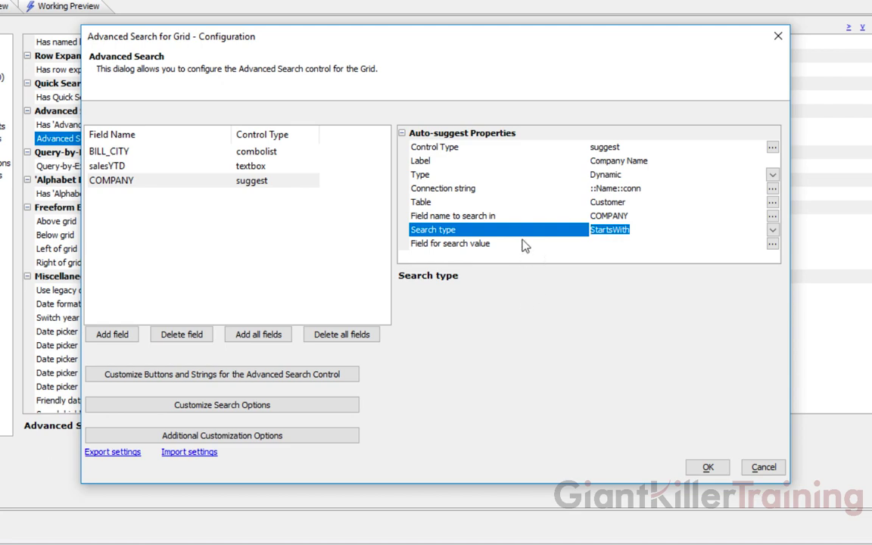
left_click(705, 468)
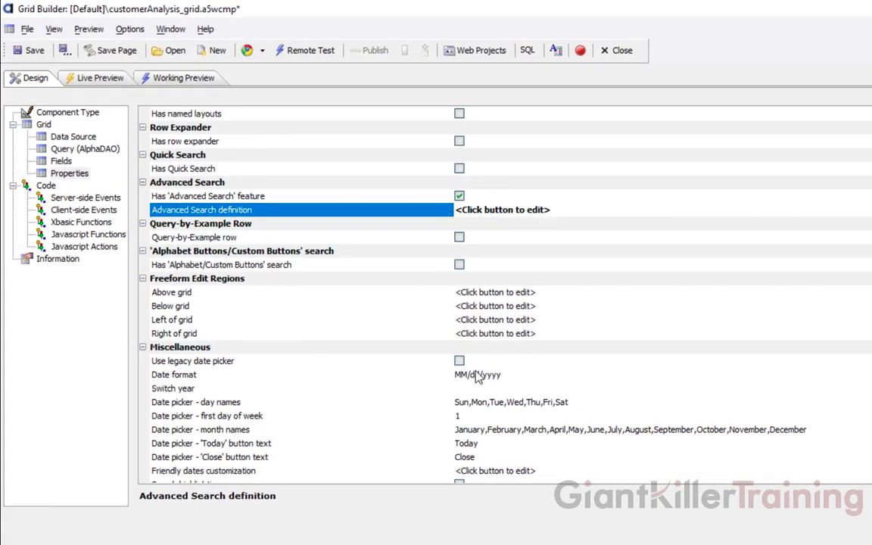
Save the grid and add a Company Name search field in the Working Preview.
left_click(34, 51)
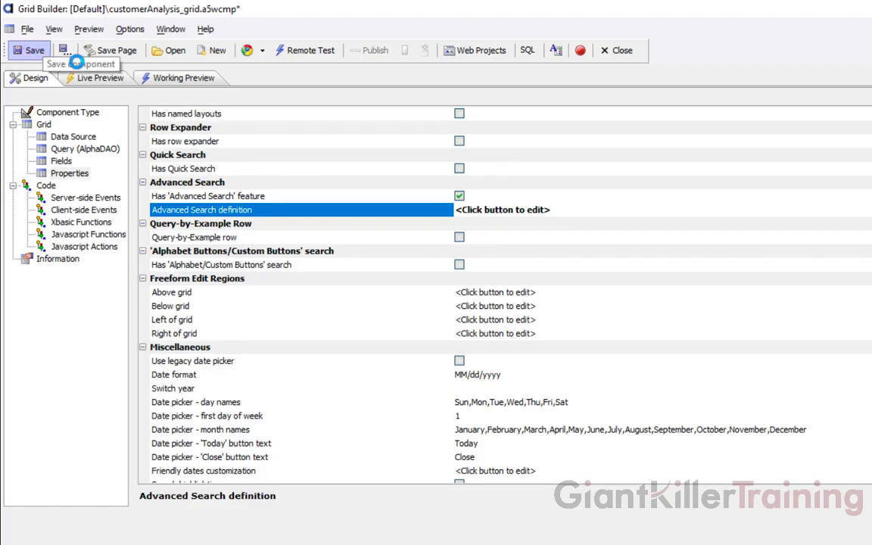
left_click(171, 79)
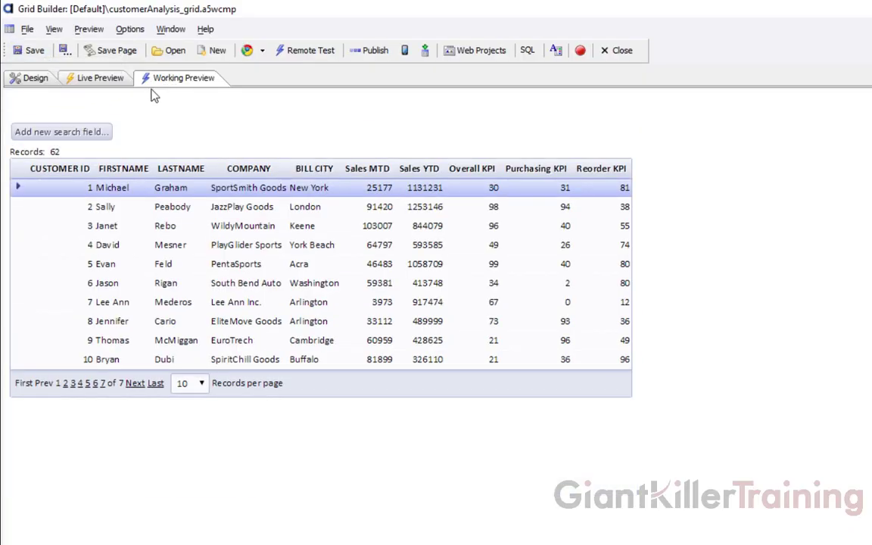
left_click(87, 135)
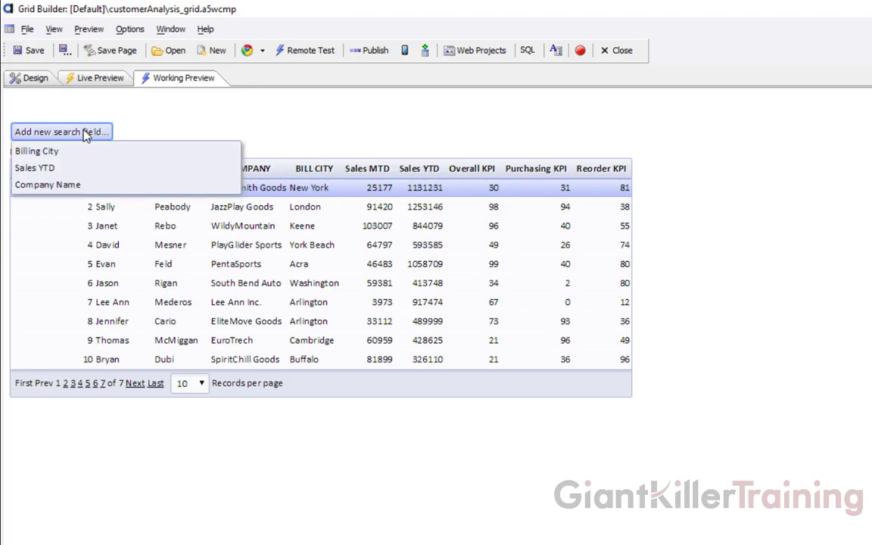
left_click(91, 189)
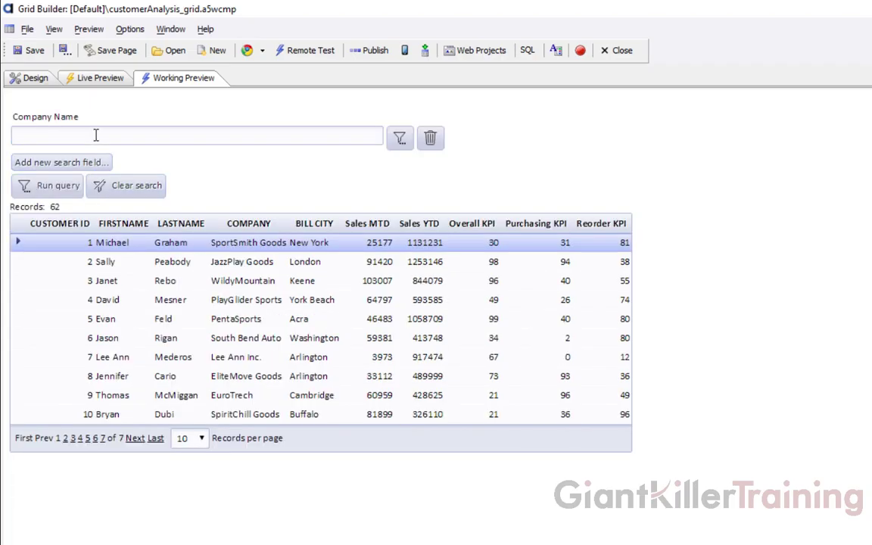
Test the Company Name auto-suggest with the entries "pent", "pe", "le" and "so".
type("pent")
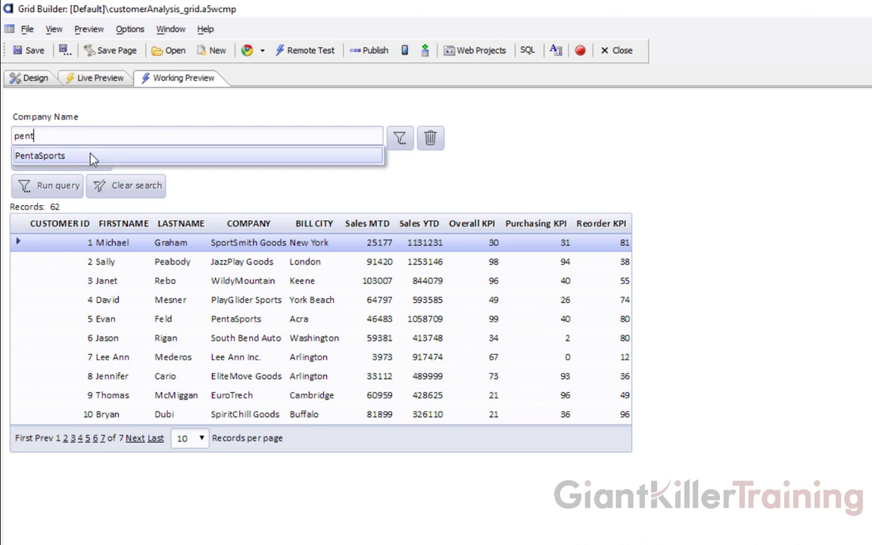
key("BackSpace")
key("BackSpace")
key("BackSpace")
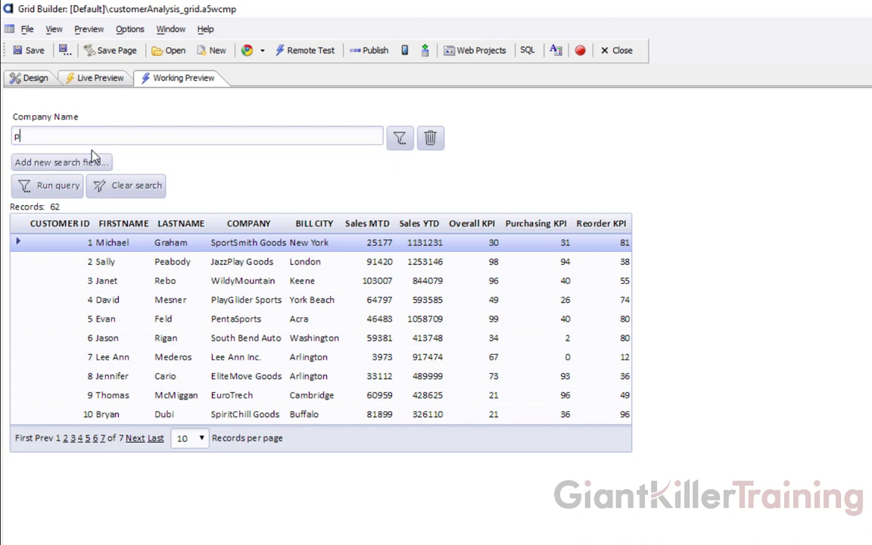
type("e")
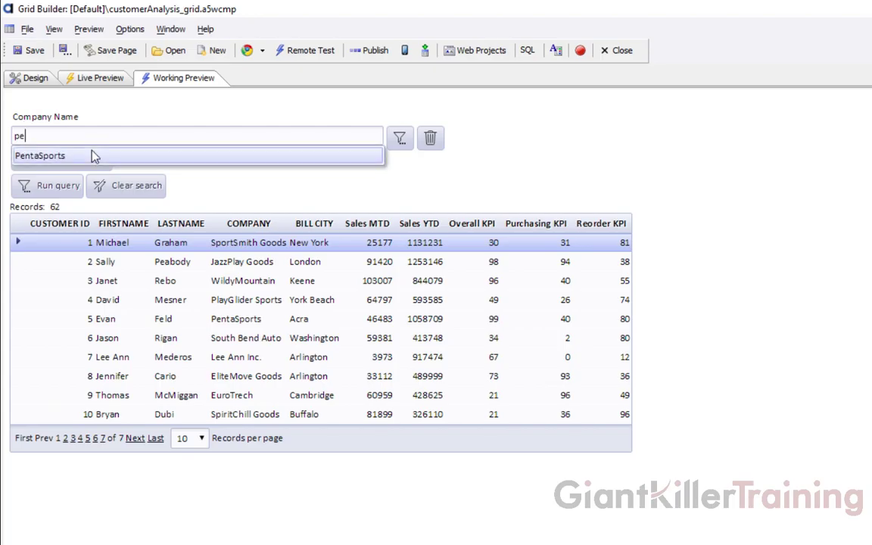
key("BackSpace")
key("BackSpace")
type("le")
key("BackSpace")
key("BackSpace")
type("so")
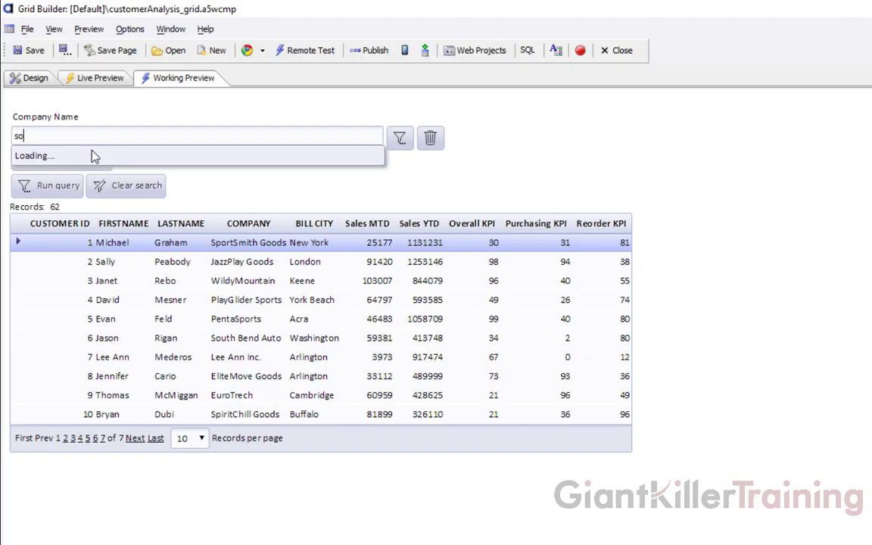
Choose SportoSense from the Company Name suggestions for "sp" and run the query.
key("BackSpace")
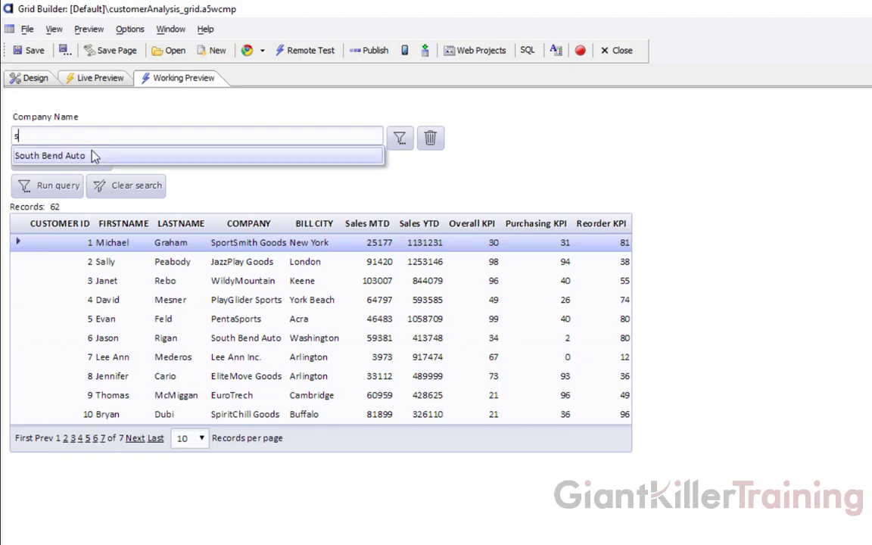
type("p")
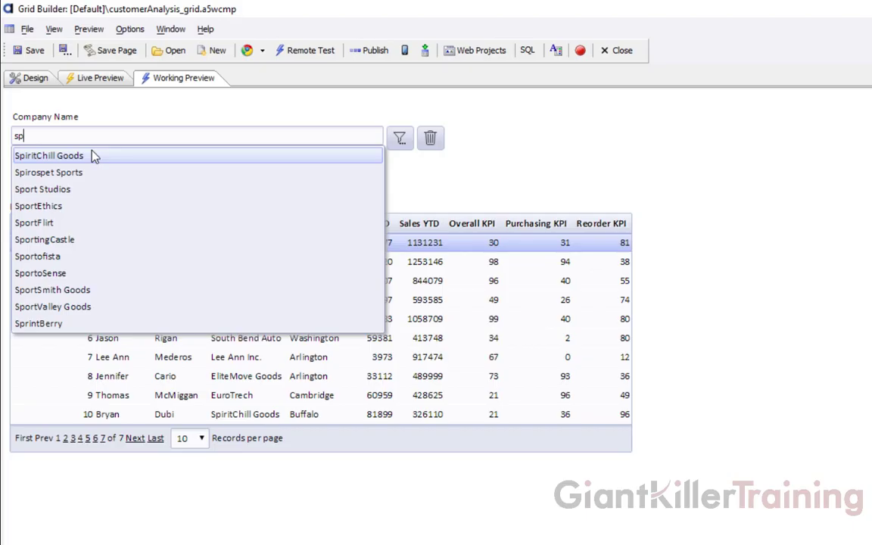
left_click(83, 274)
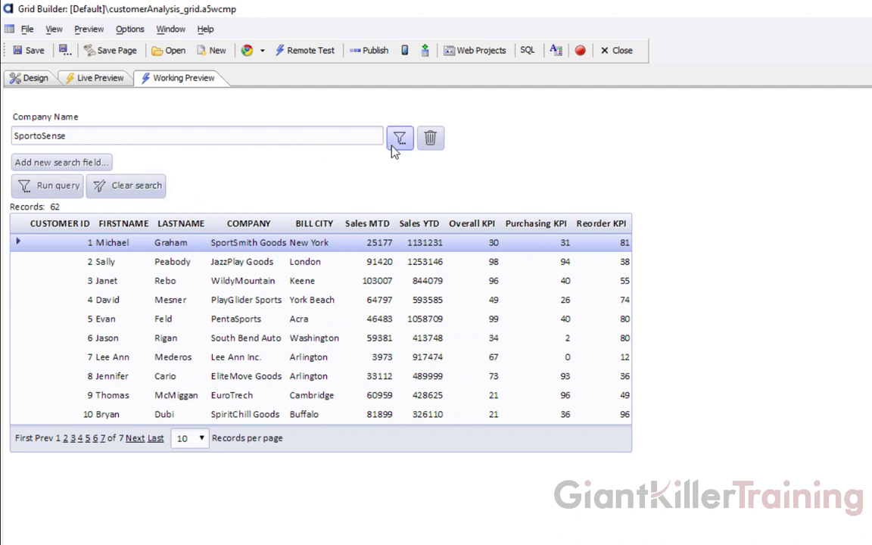
left_click(67, 192)
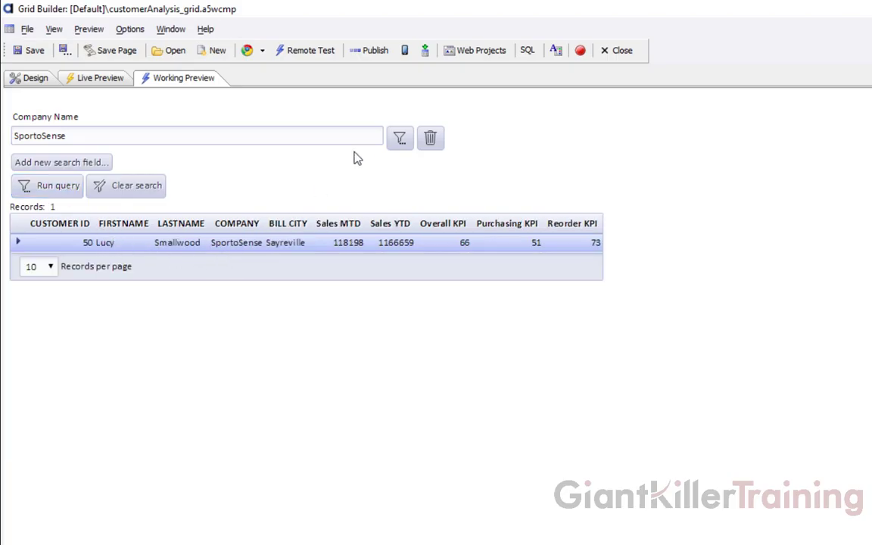
Review the comparison operators offered for the Company Name search field.
left_click(401, 143)
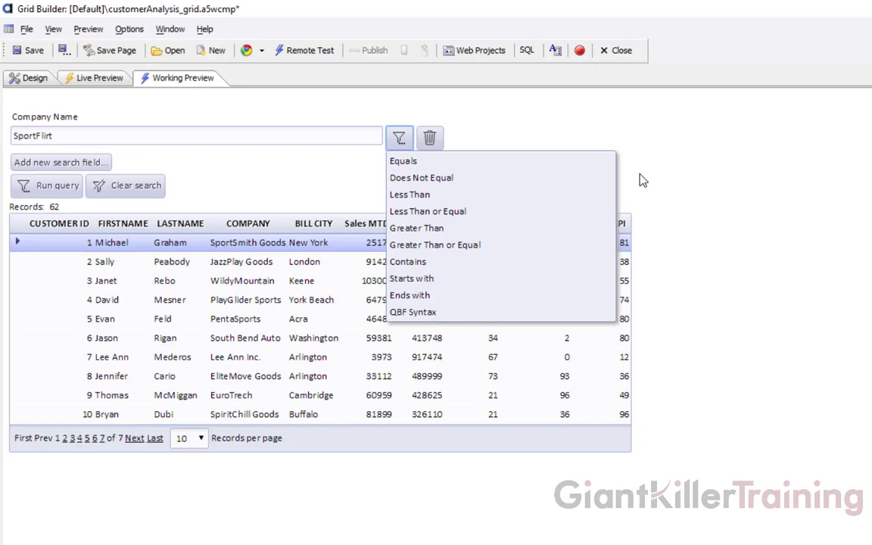
left_click(426, 92)
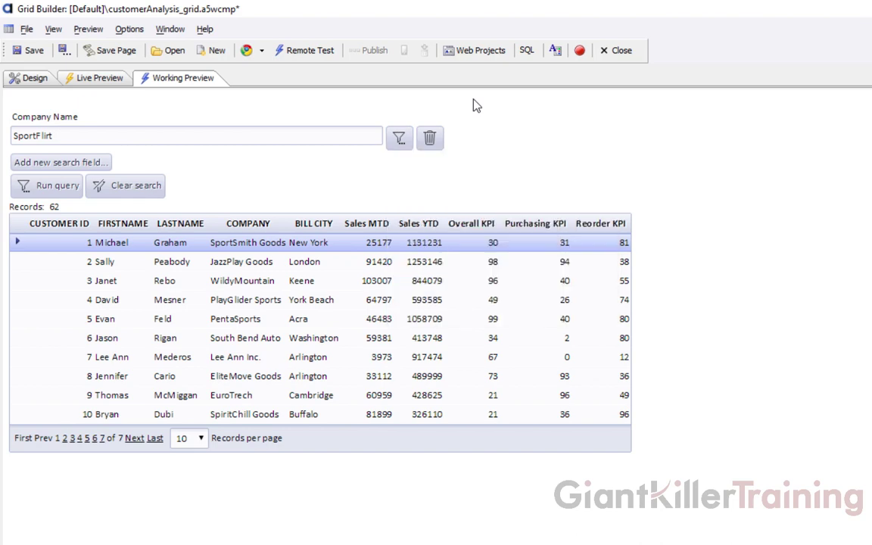
Add LASTNAME as a textbox search field to the grid's Advanced Search definition.
left_click(30, 78)
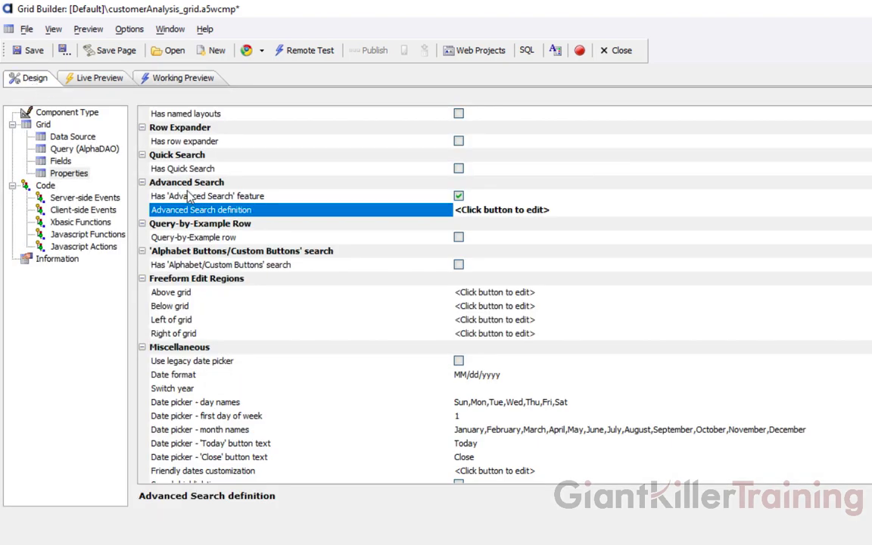
double_click(227, 210)
left_click_drag(250, 111, 300, 109)
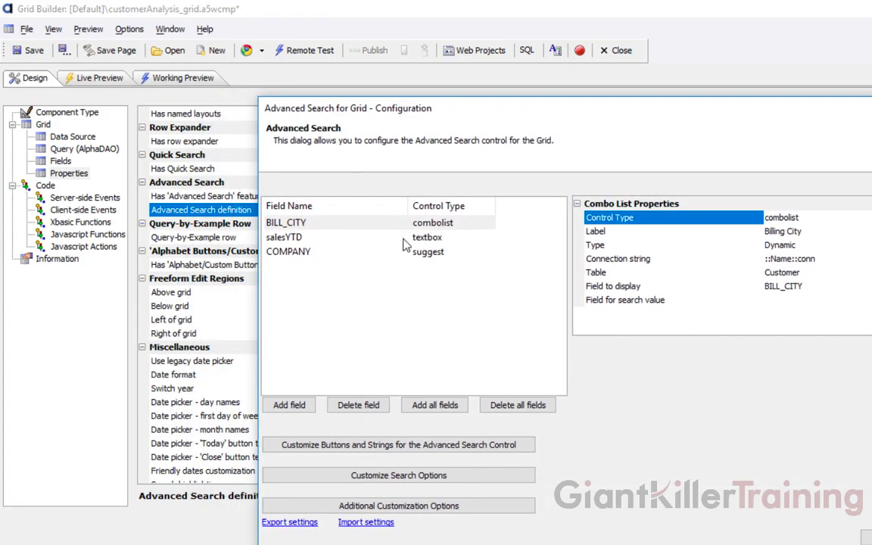
left_click(293, 405)
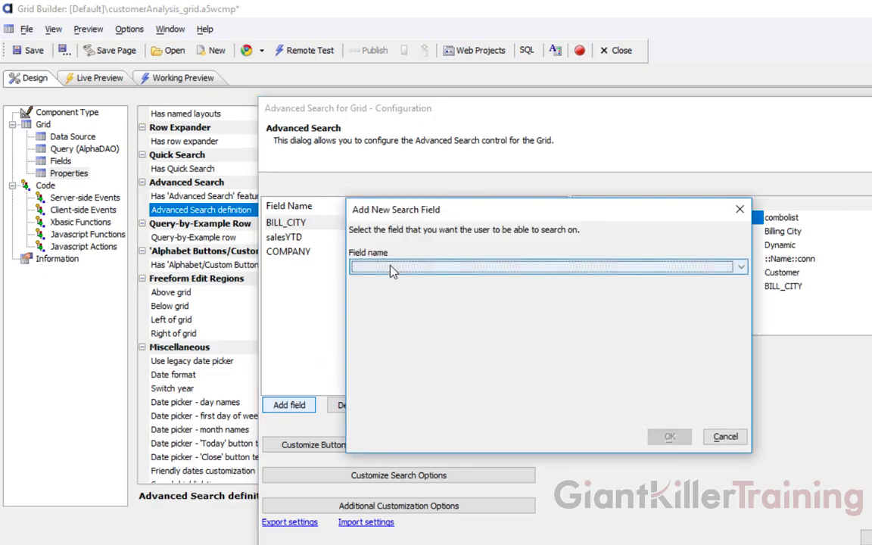
left_click(391, 267)
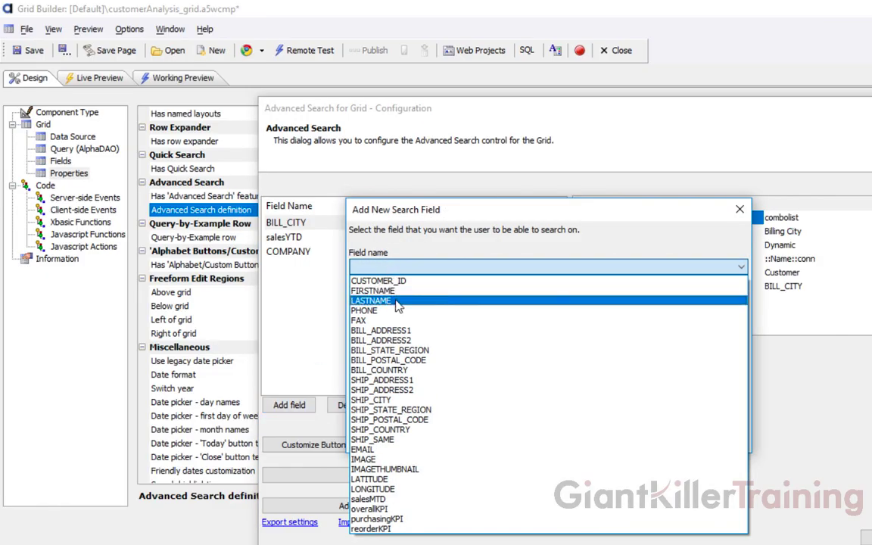
left_click(395, 301)
left_click(386, 307)
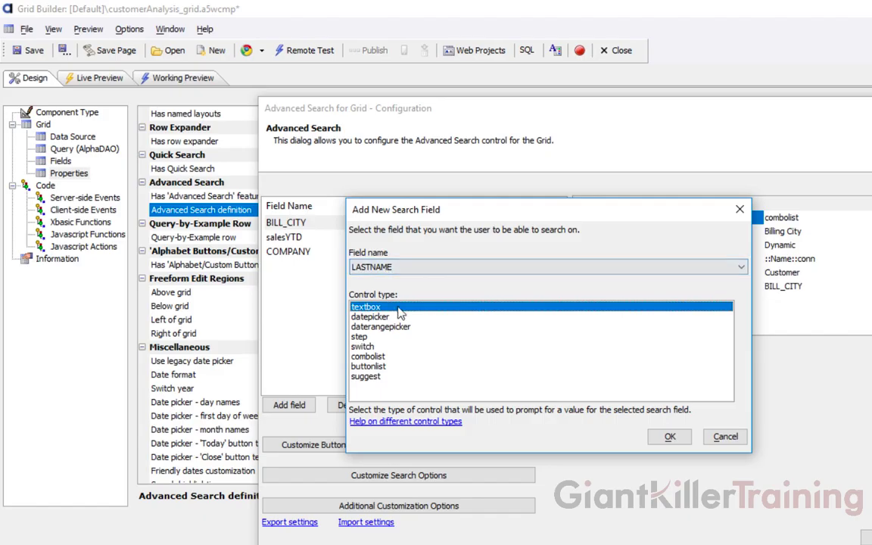
left_click(670, 439)
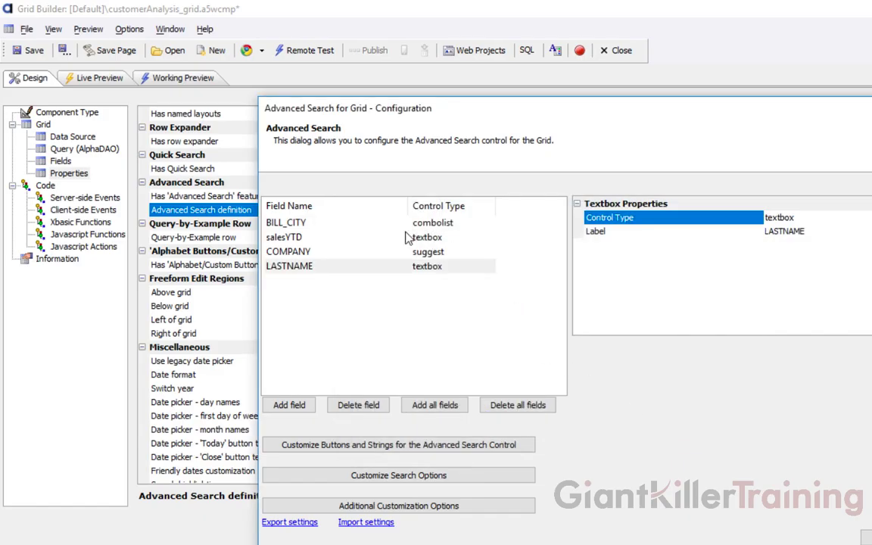
Set the LASTNAME search field's label to Last Name and accept the Advanced Search configuration.
left_click(733, 231)
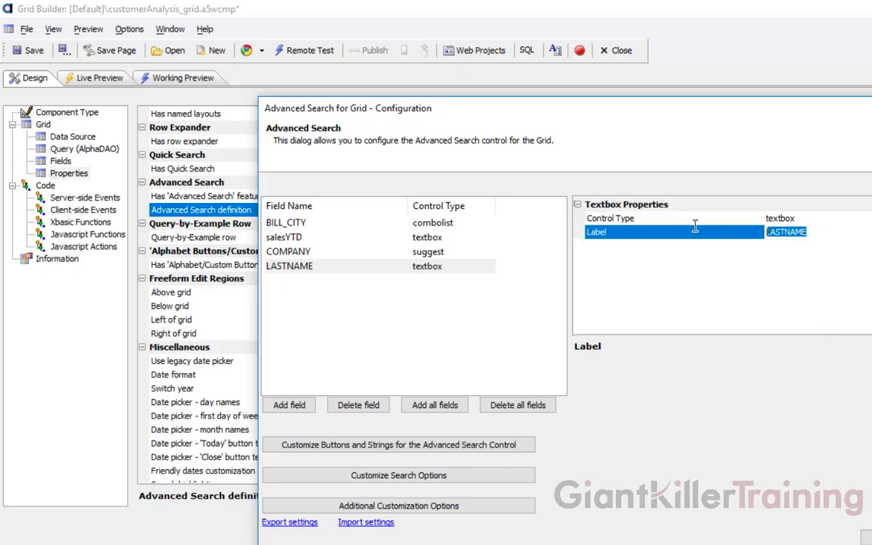
type("Last Name")
key("Return")
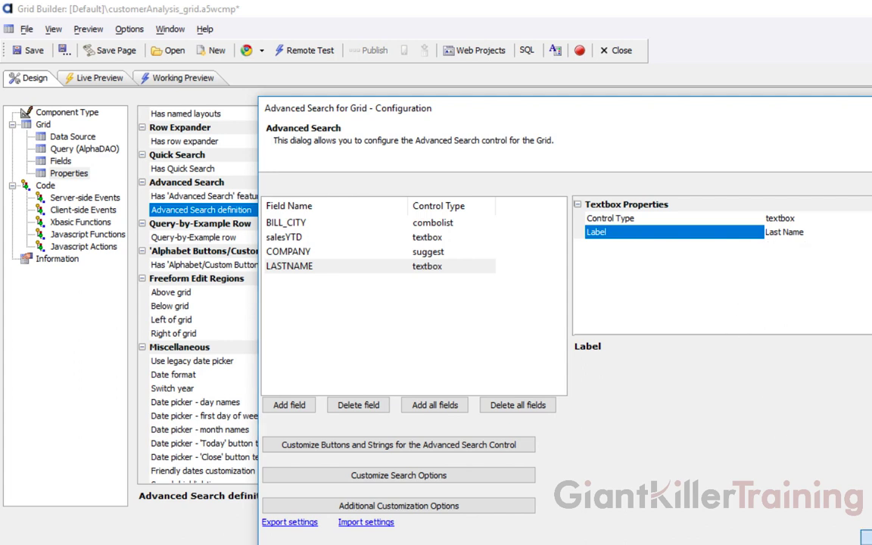
key("Return")
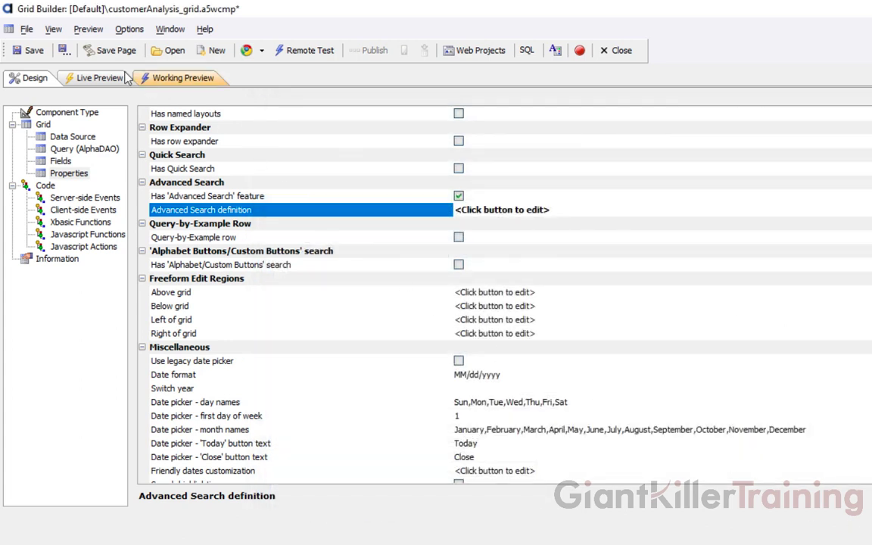
Save the grid and add a Last Name search field in the Working Preview.
left_click(30, 53)
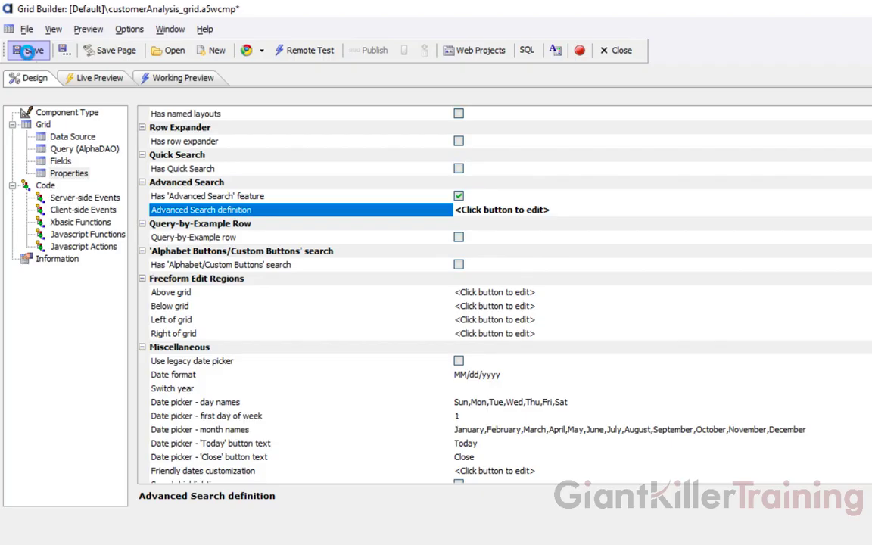
left_click(174, 79)
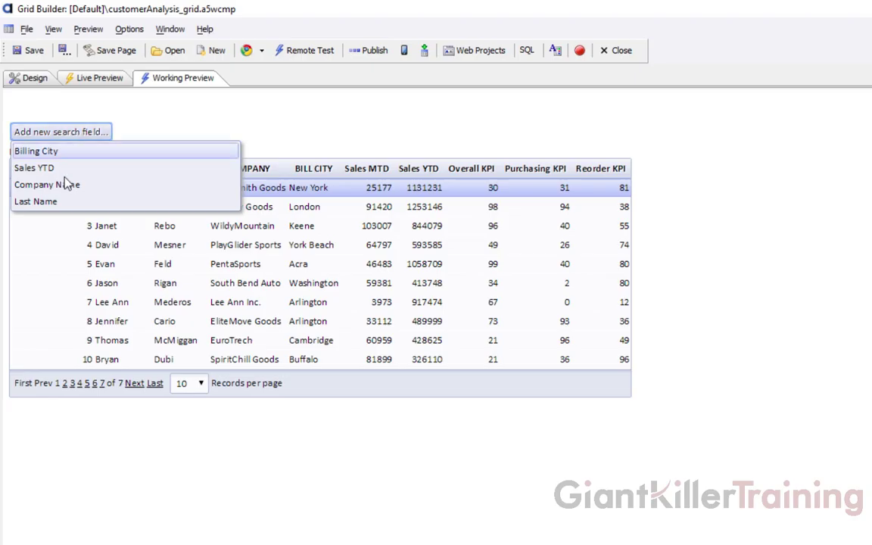
left_click(65, 201)
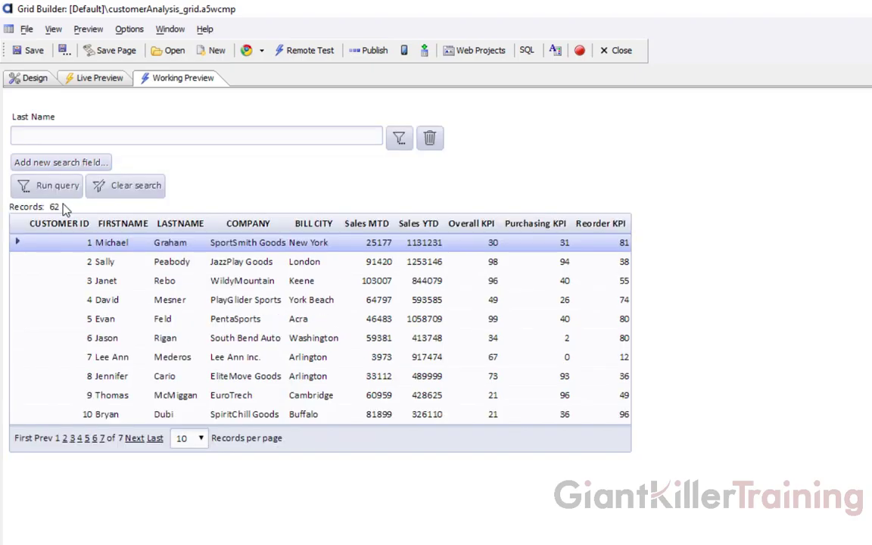
Run a Last Name query using QBF Syntax with two customers' last names separated by a comma.
left_click(65, 133)
type("Rebo")
left_click(401, 141)
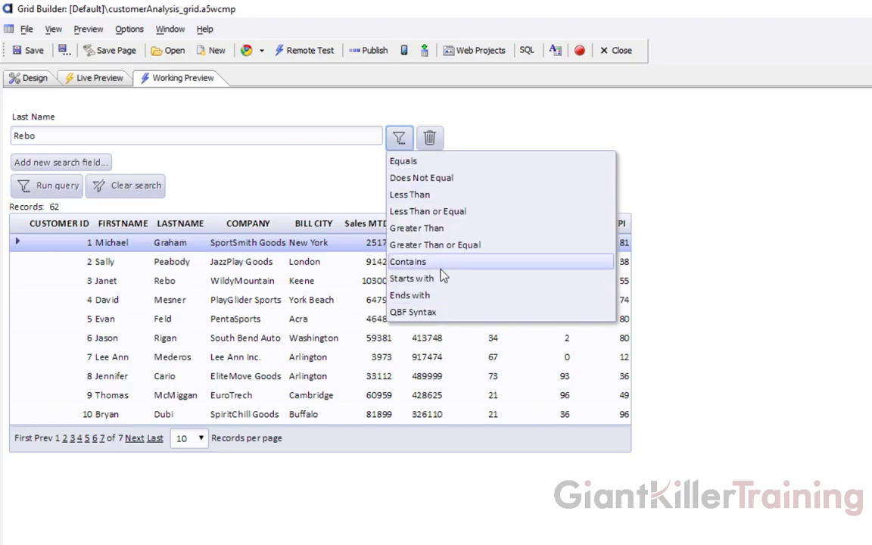
left_click(429, 314)
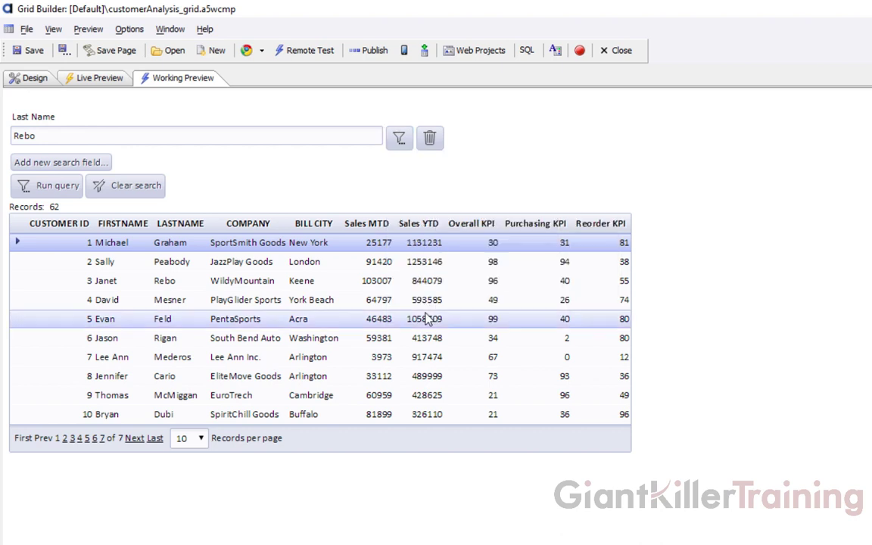
left_click(139, 136)
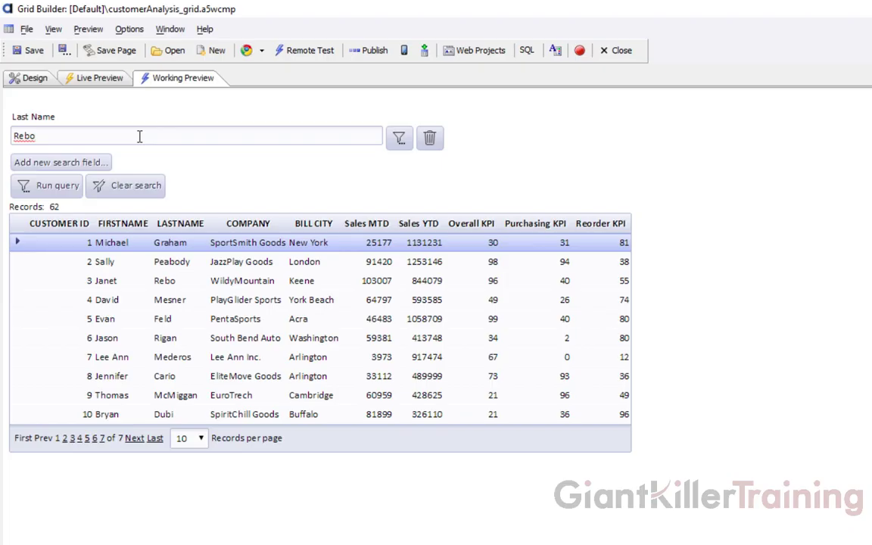
type(",feld")
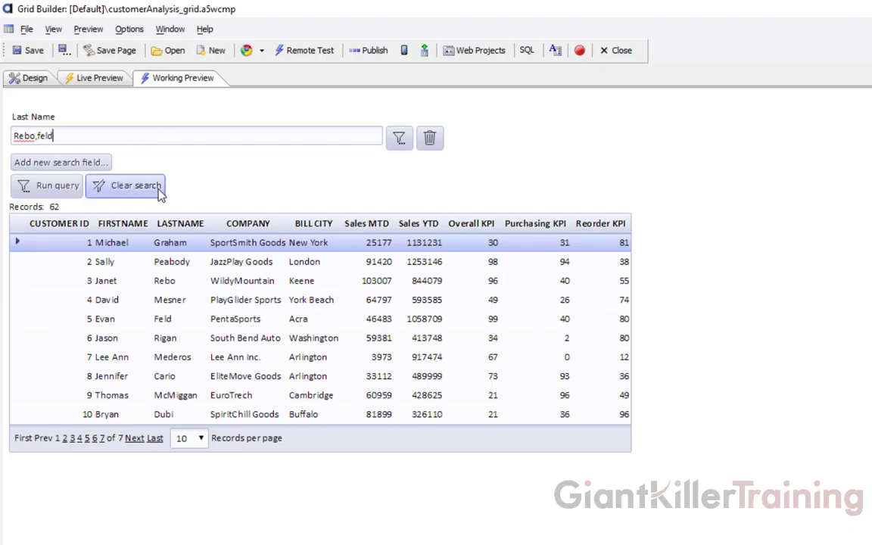
left_click(67, 190)
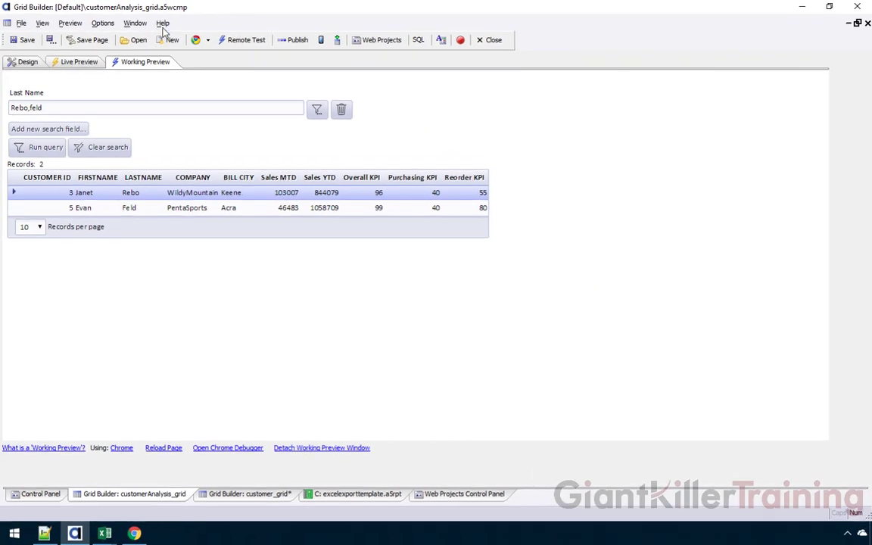
Search the Alpha Software online documentation for "qbf syntax" and read the operator table in the Query by Form Search Syntax article.
left_click(163, 24)
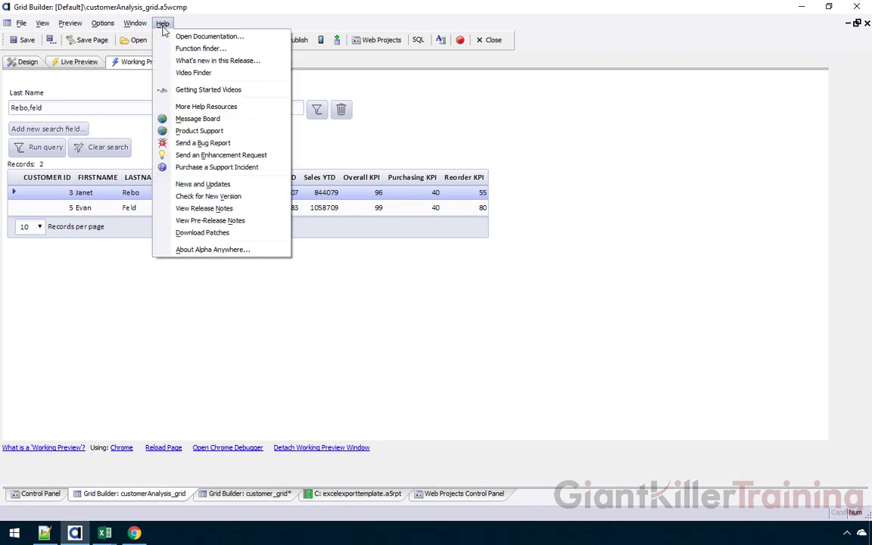
left_click(208, 40)
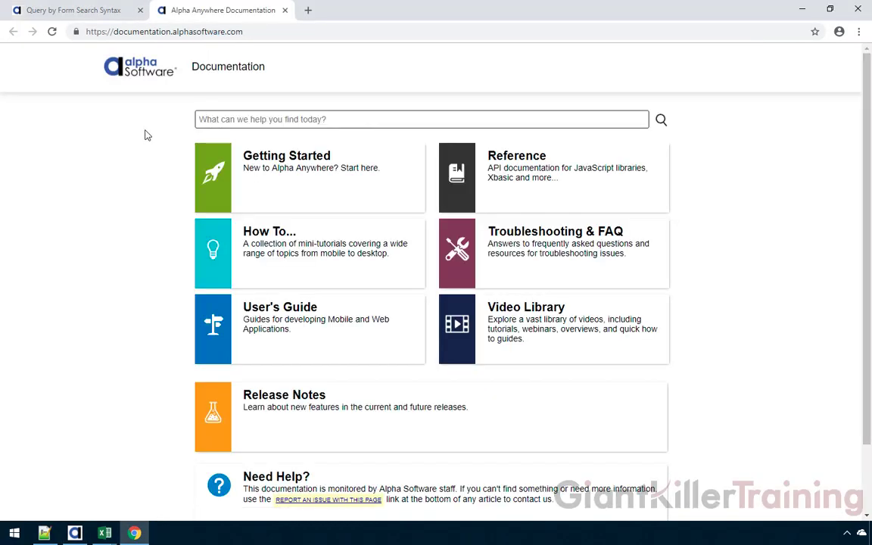
left_click(219, 120)
type("qbf")
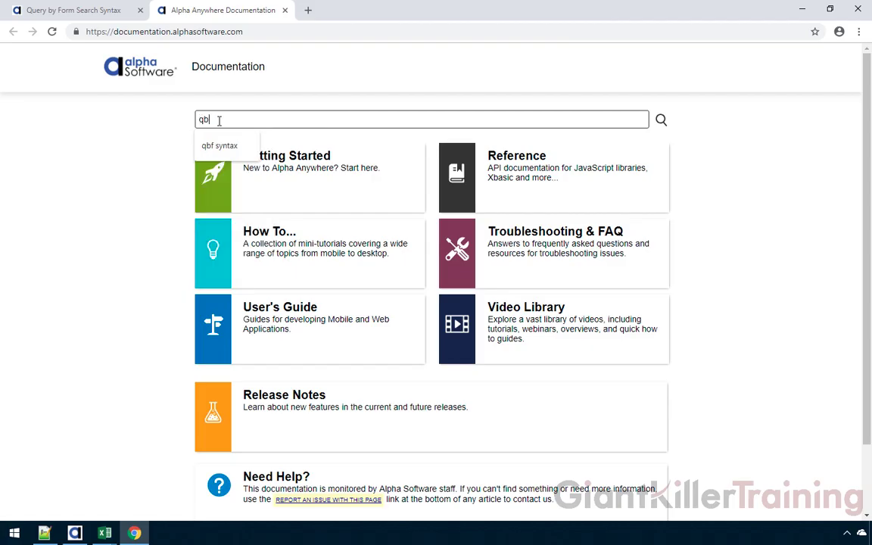
type(" syntax")
left_click(657, 120)
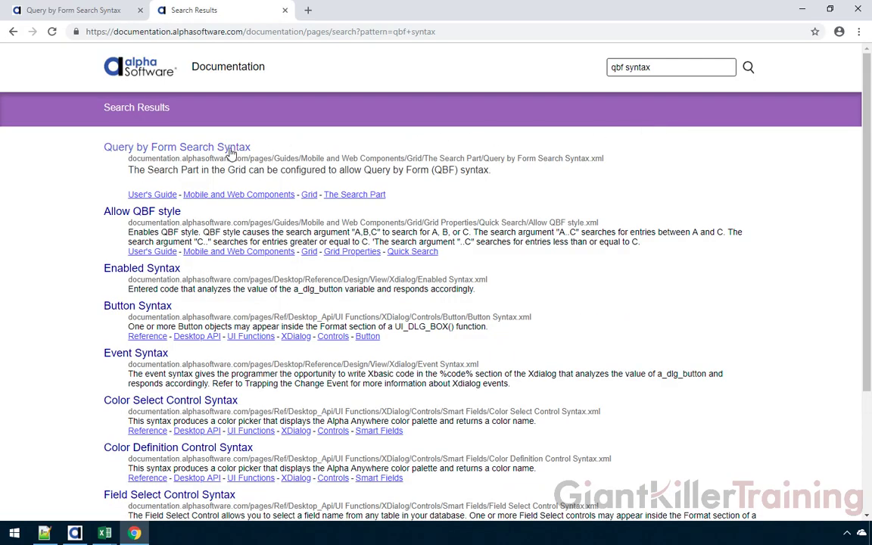
left_click(195, 151)
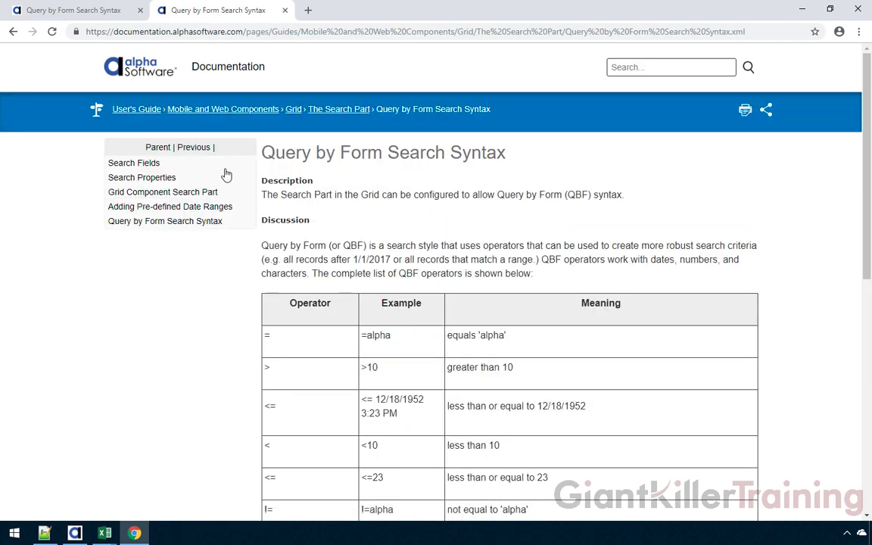
left_click_drag(868, 187, 865, 303)
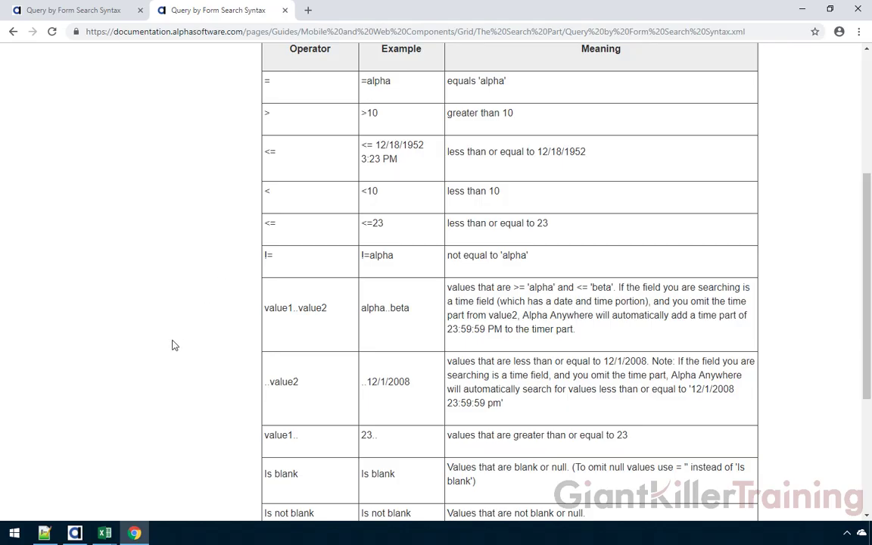
Return to Alpha Anywhere and examine the Allow load saved query and Allow save query options of the Advanced Search, discarding any changes.
left_click(74, 533)
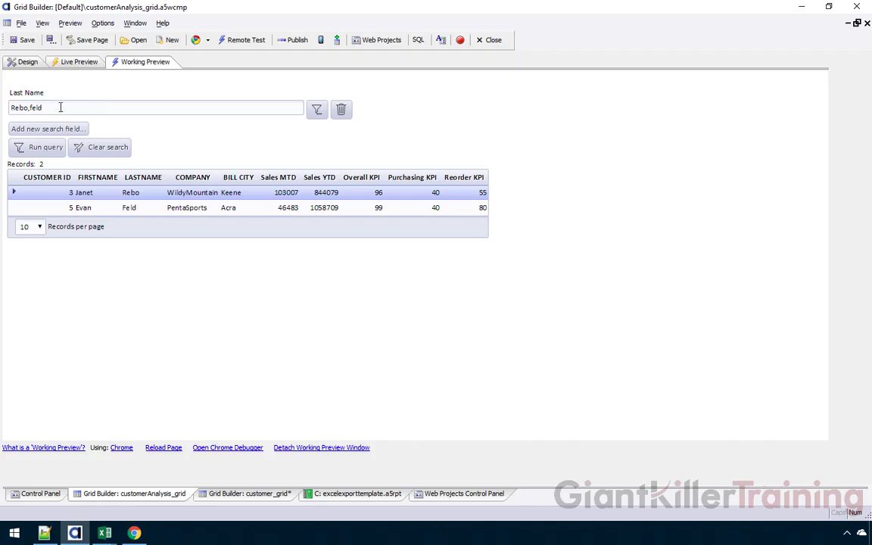
left_click(44, 130)
left_click(25, 63)
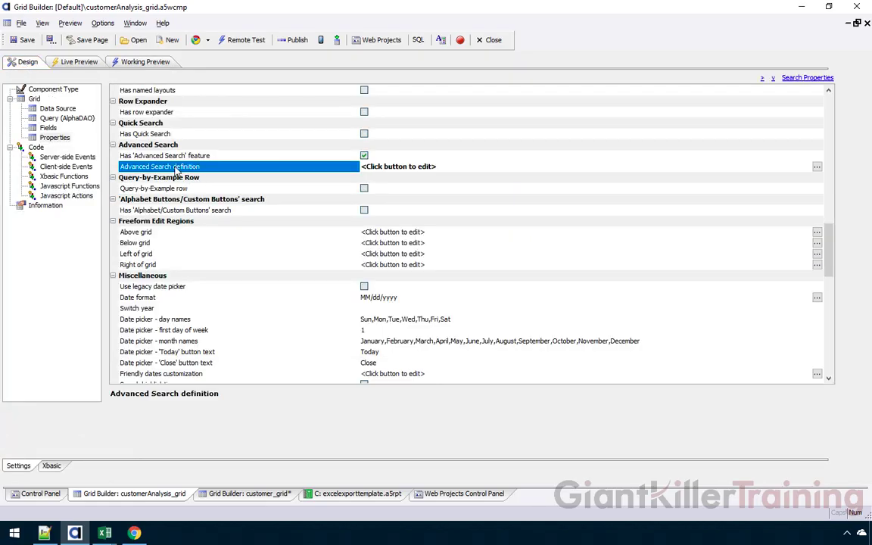
double_click(175, 168)
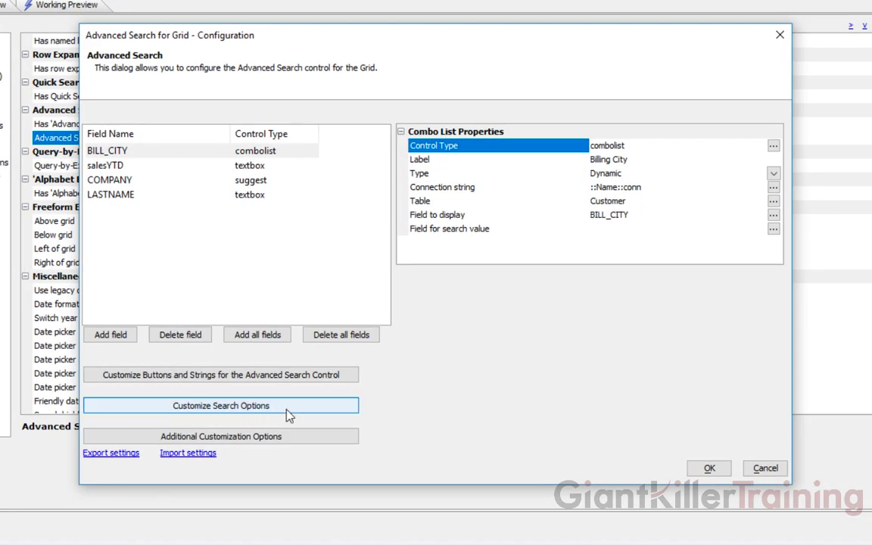
left_click(288, 412)
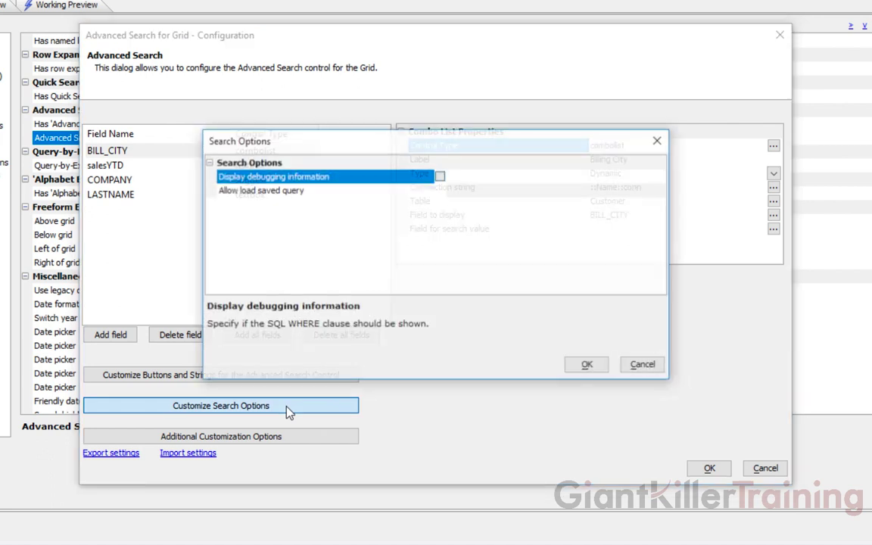
left_click(279, 192)
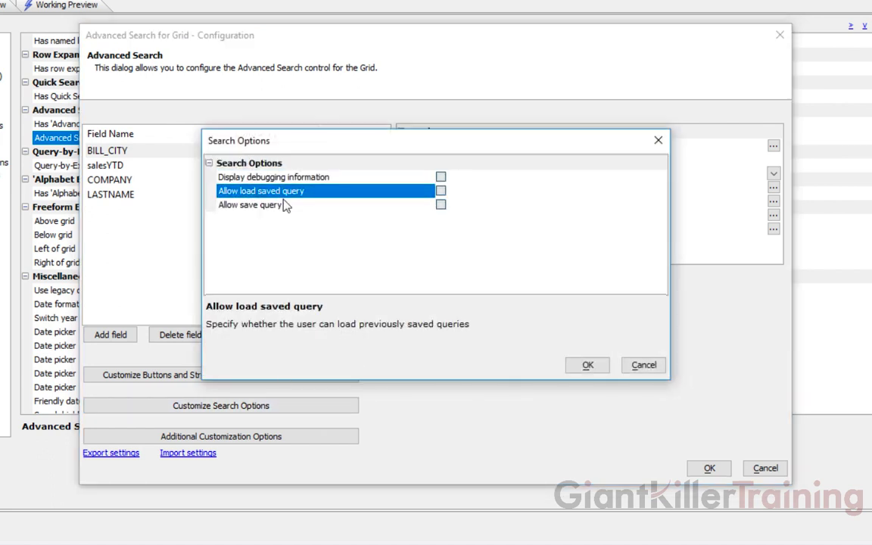
left_click(287, 205)
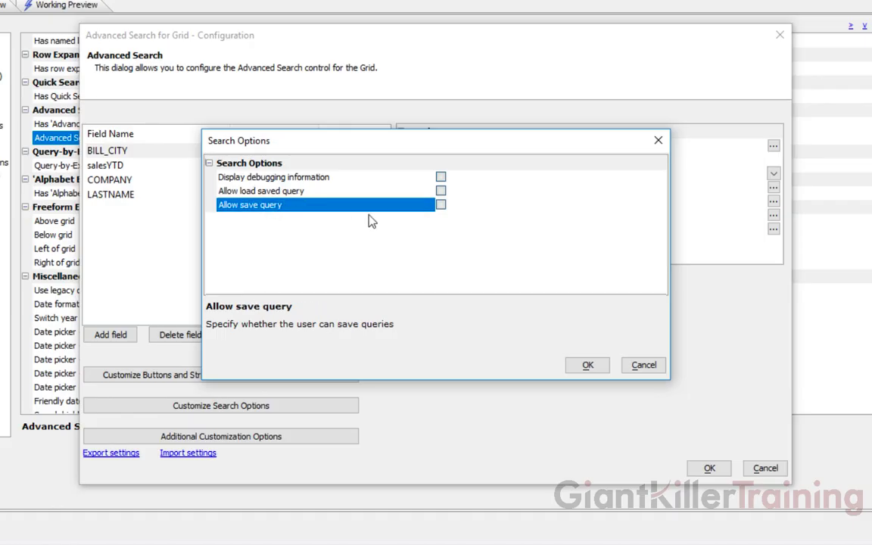
left_click(441, 205)
left_click(652, 366)
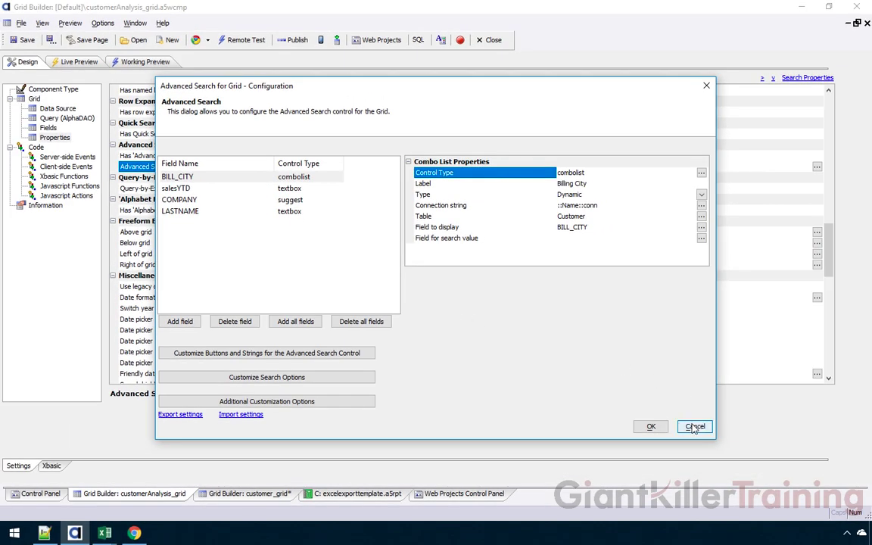
left_click(693, 428)
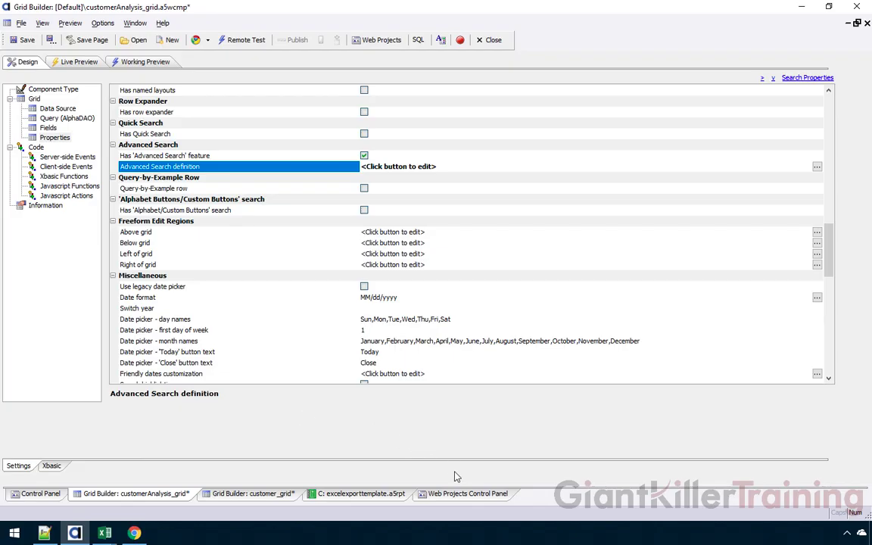
Open the web project's properties from the Web Projects Control Panel and expand the Repository Settings to their connection string.
left_click(388, 41)
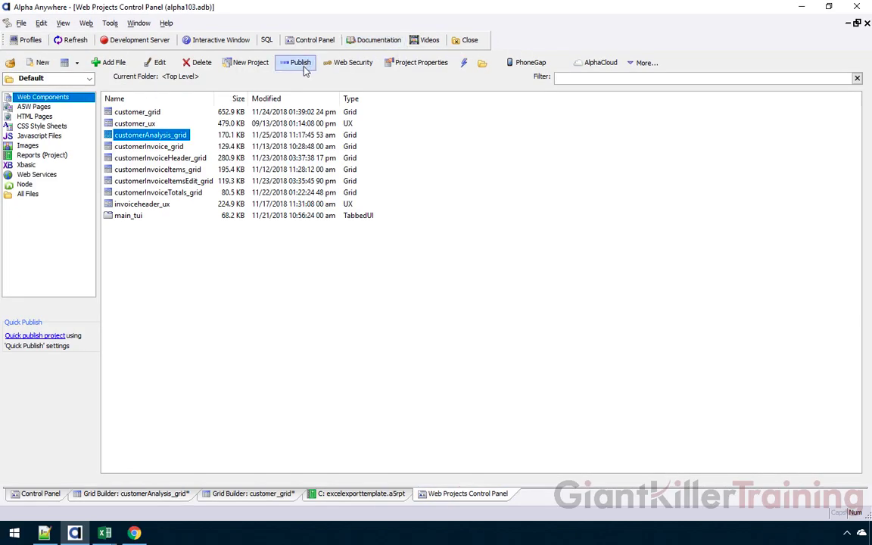
left_click(414, 65)
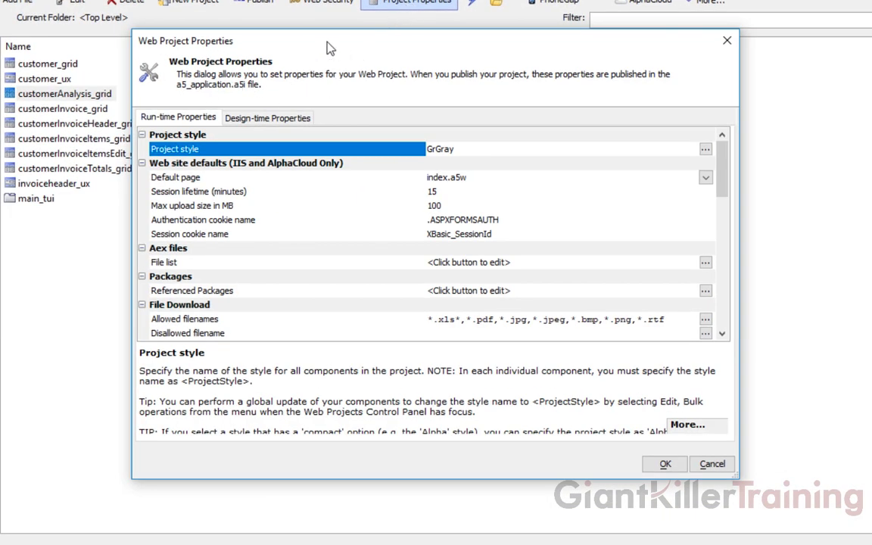
left_click_drag(330, 49, 332, 19)
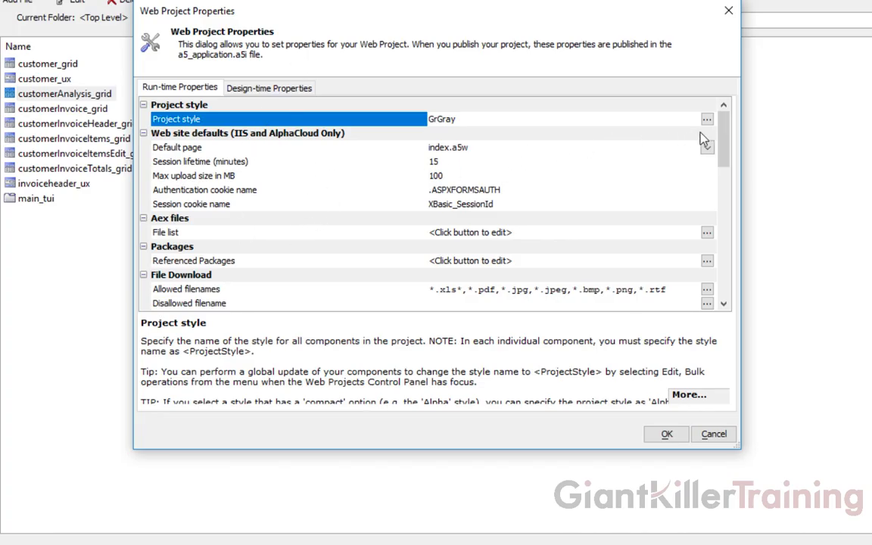
left_click_drag(720, 136, 726, 244)
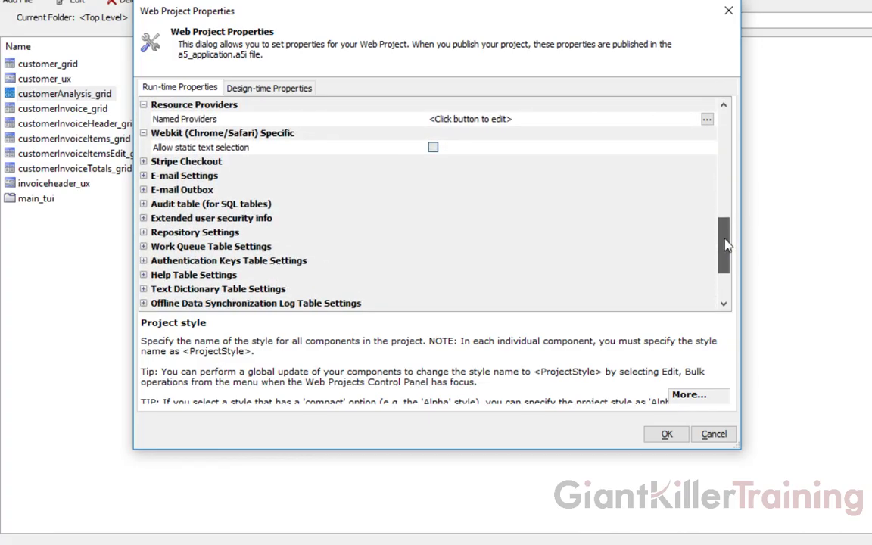
left_click(144, 234)
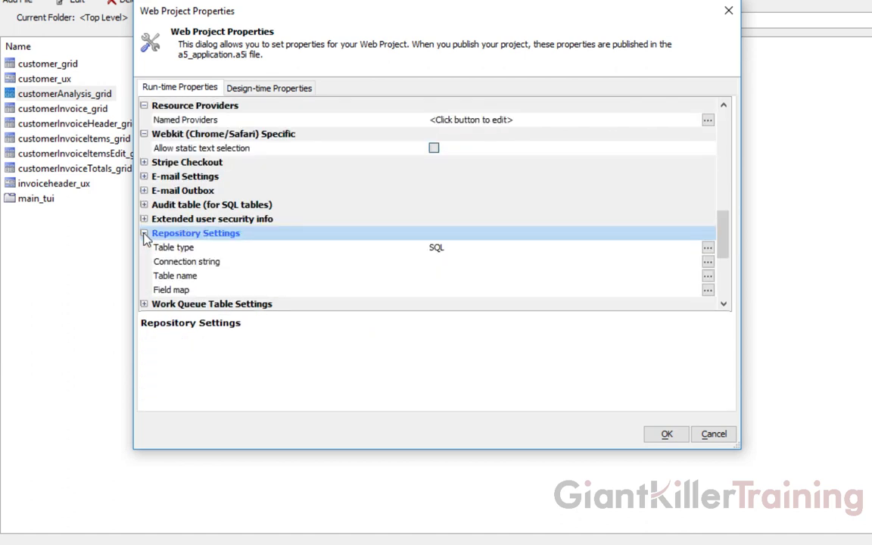
left_click_drag(723, 235, 723, 253)
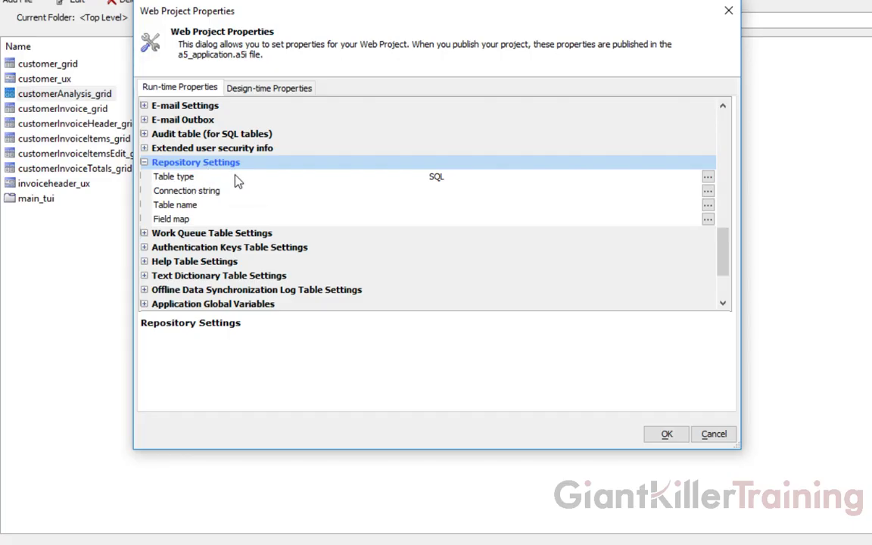
left_click(241, 190)
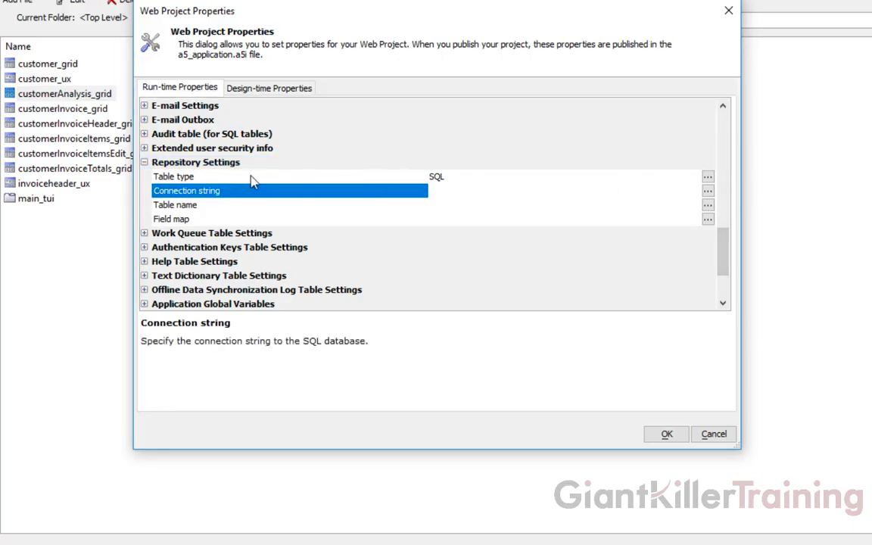
Set the Repository Table's connection string to the named connection conn.
left_click(708, 193)
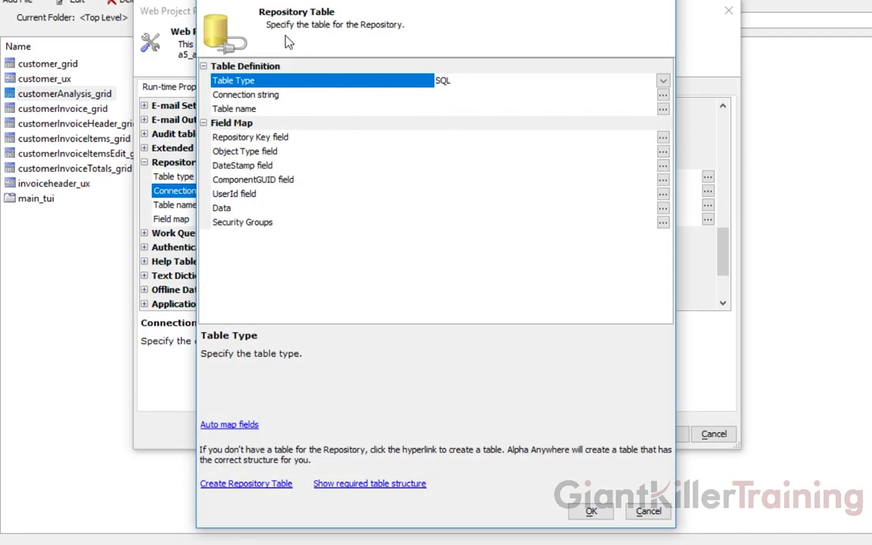
left_click(263, 94)
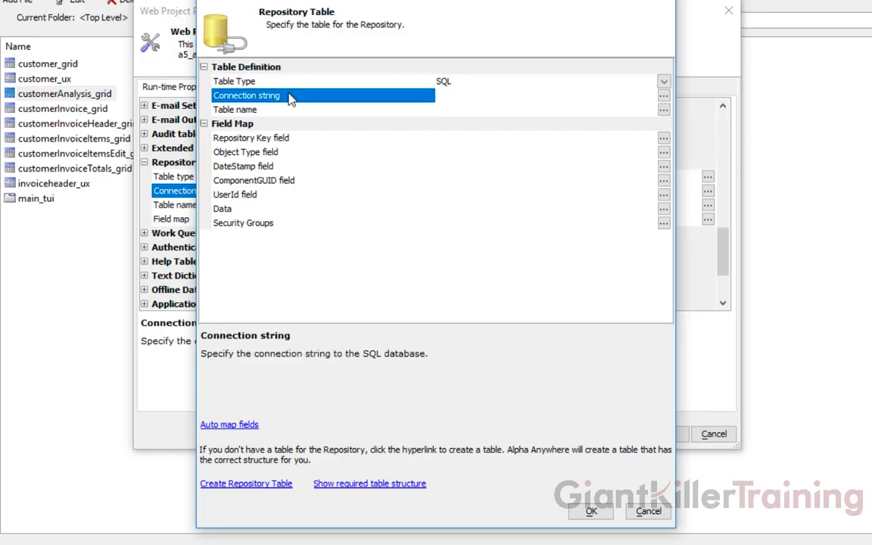
left_click(664, 96)
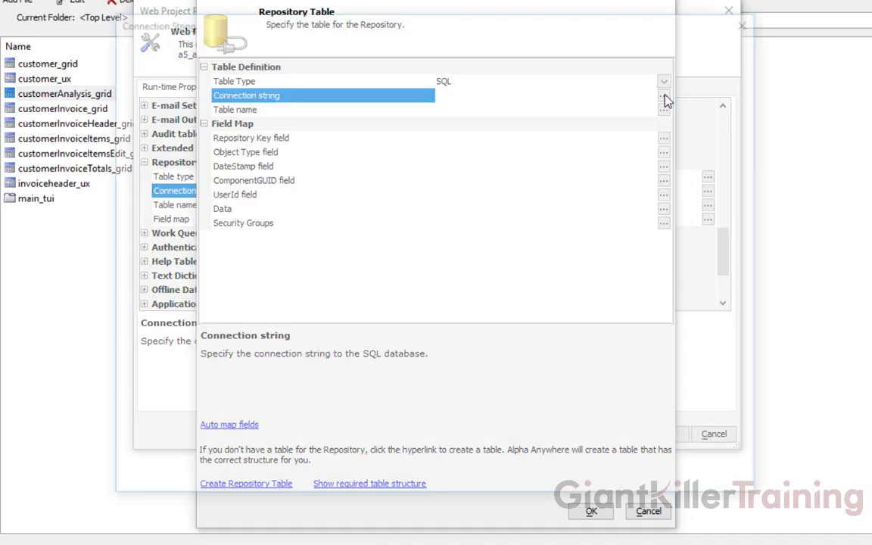
left_click(167, 135)
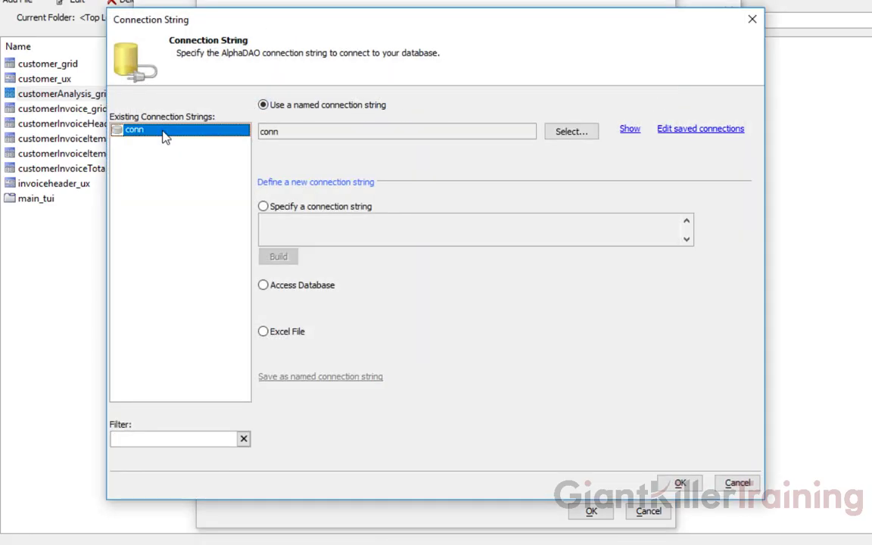
left_click(678, 483)
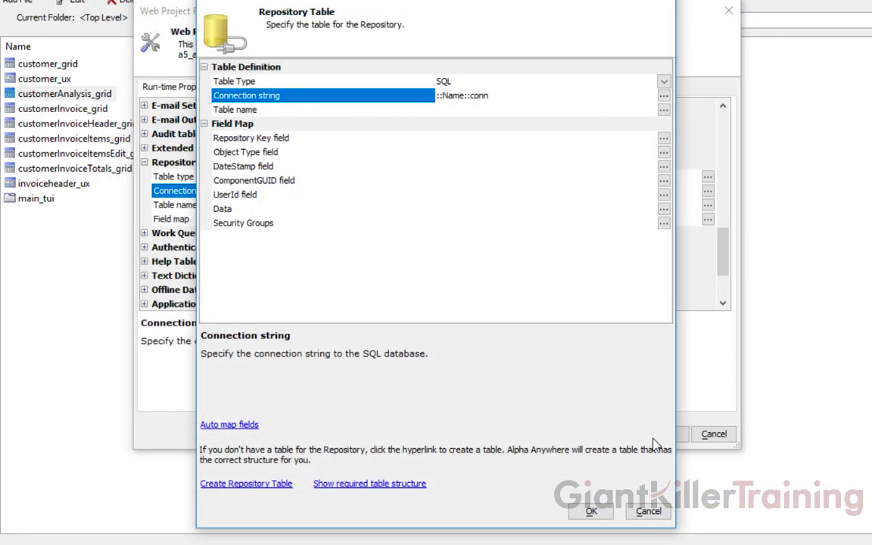
Create a repository table named "repository" and accept the repository settings in the project properties.
left_click(376, 111)
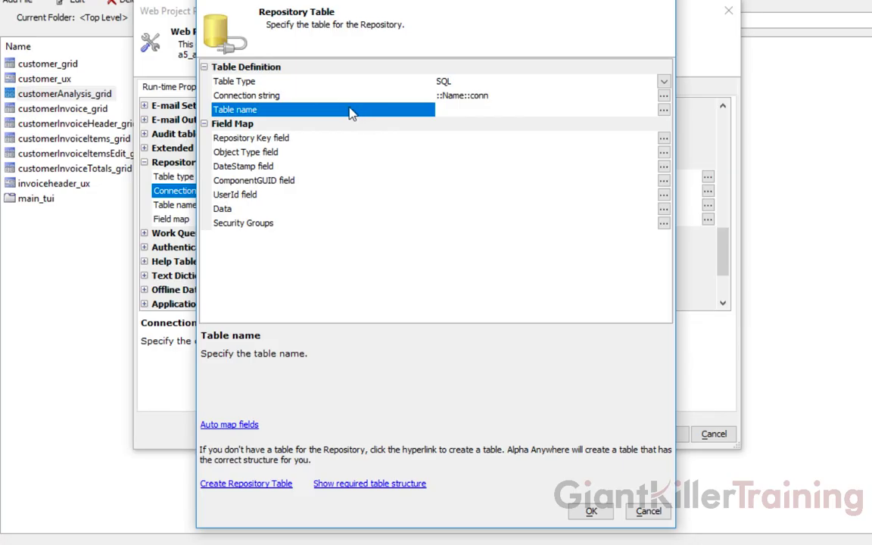
left_click(460, 111)
type("repository")
left_click(460, 120)
left_click(404, 115)
left_click(259, 485)
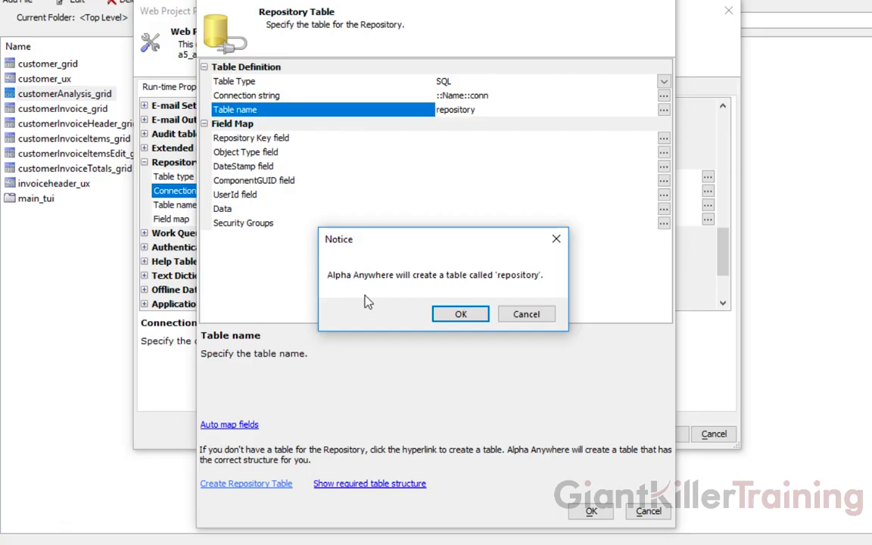
left_click(475, 317)
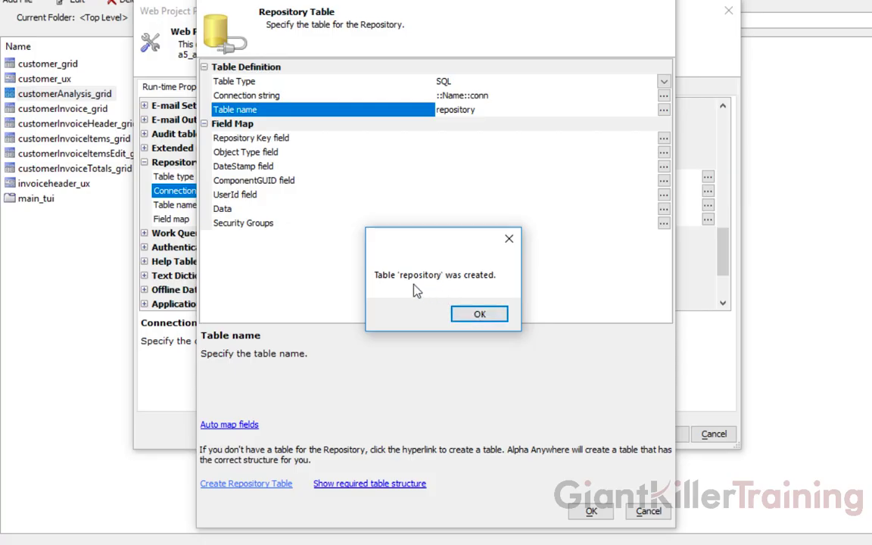
left_click(480, 315)
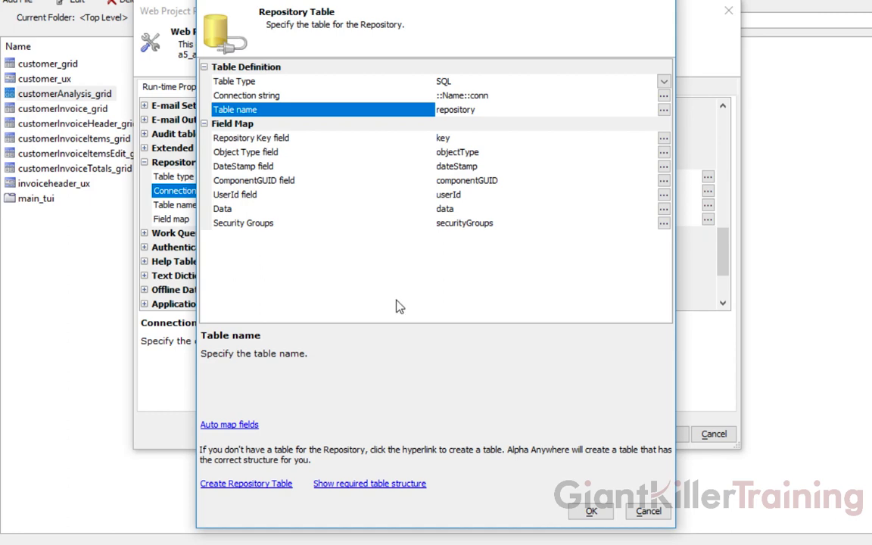
left_click(591, 511)
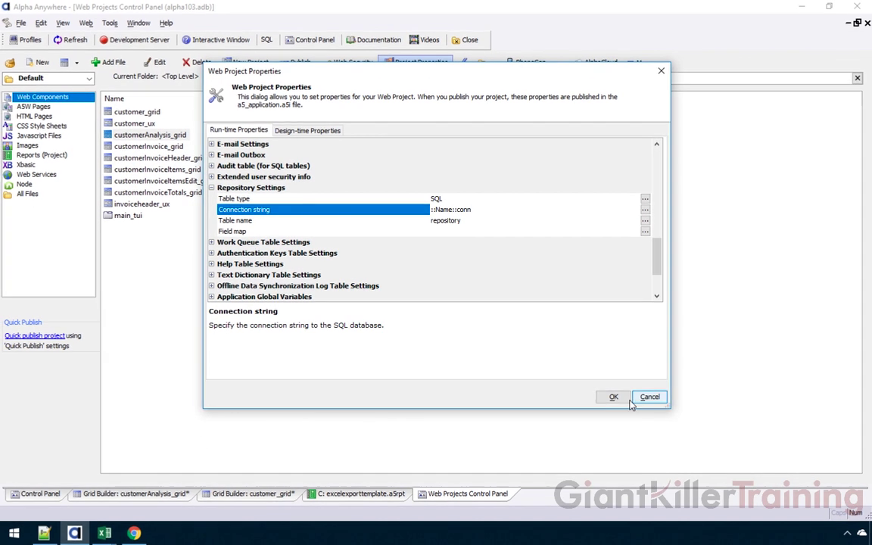
left_click(624, 402)
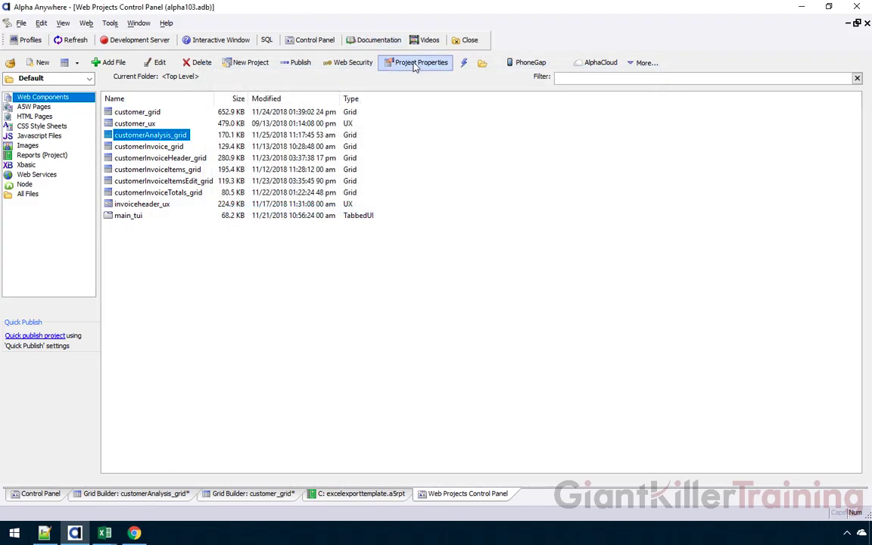
Enable Allow load saved query and Allow save query in the Advanced Search options of customerAnalysis_grid.
left_click(144, 497)
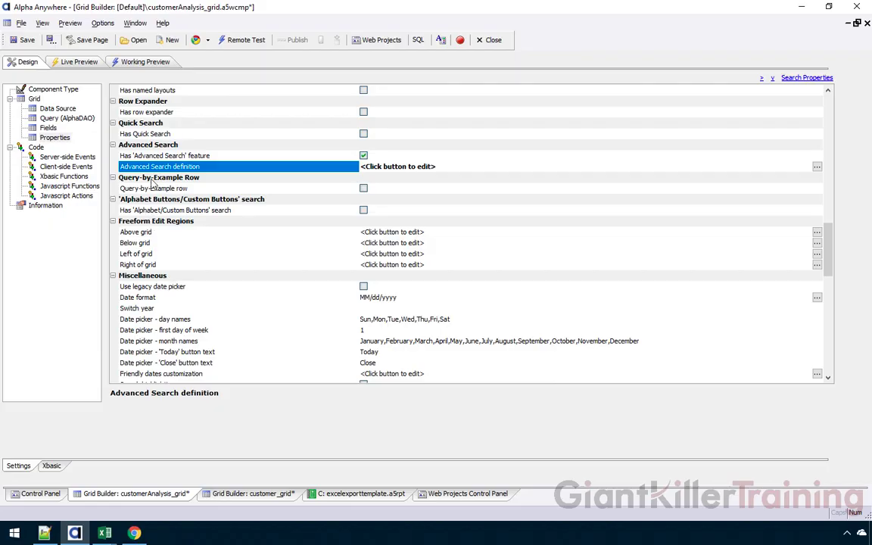
double_click(157, 168)
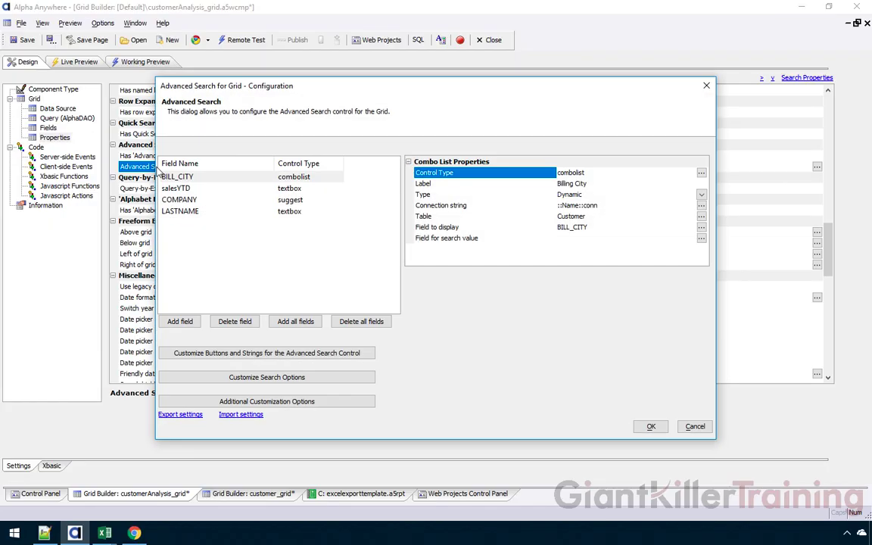
left_click(315, 381)
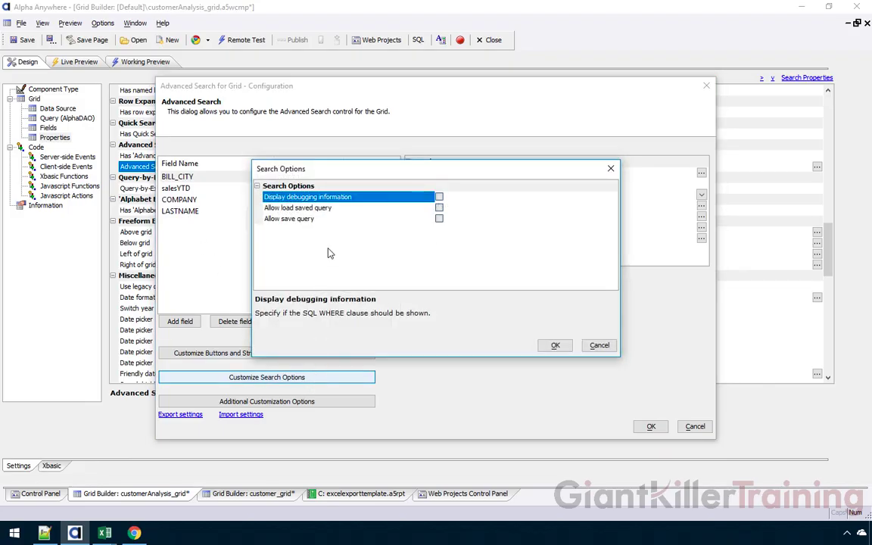
left_click(440, 210)
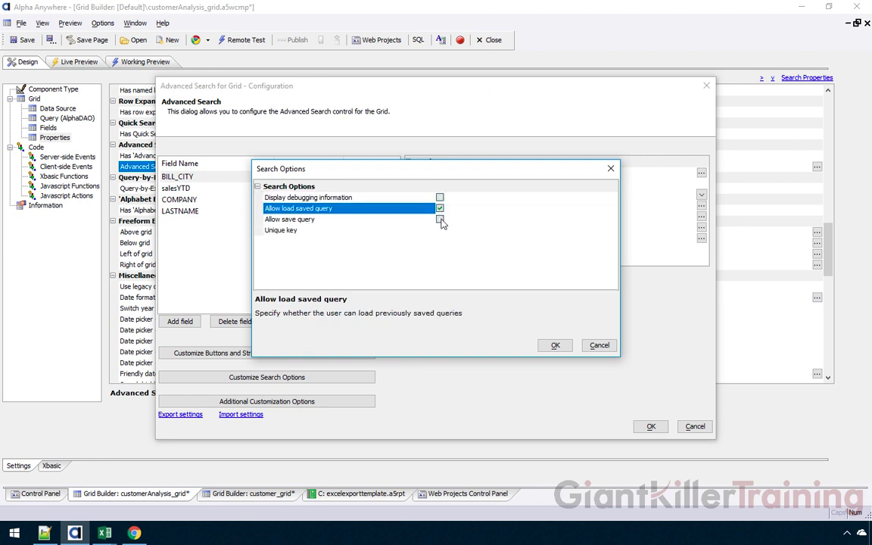
left_click(440, 219)
left_click(440, 219)
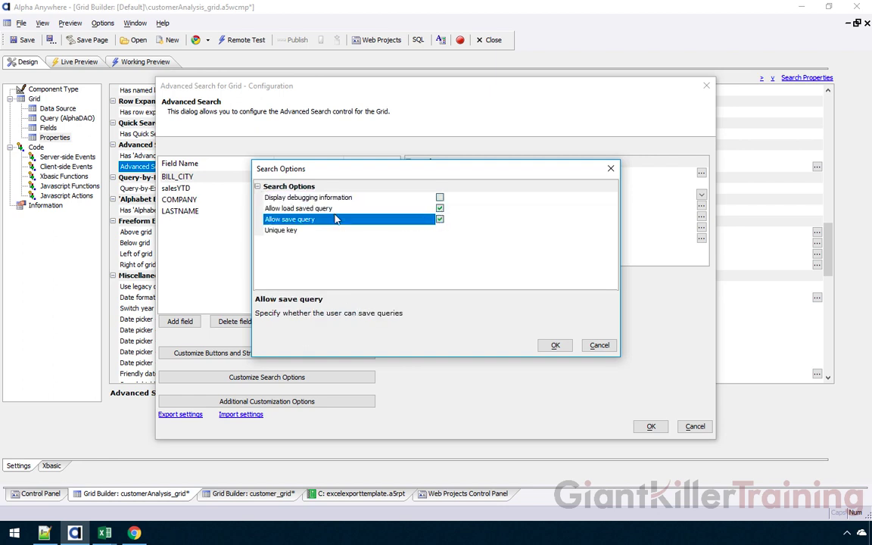
Set the saved queries' Unique key to customeranalysis and accept the Advanced Search configuration.
left_click(333, 233)
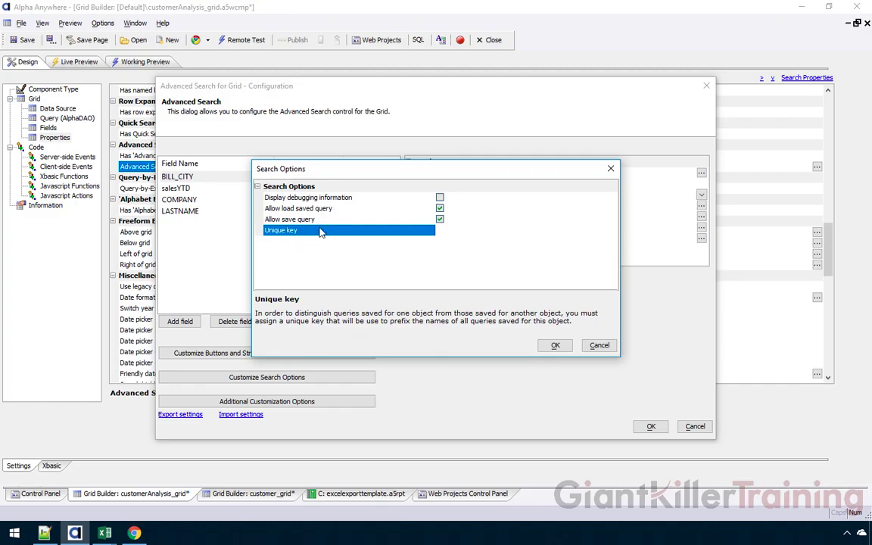
left_click(480, 230)
type("customeranlay")
type("sis")
left_click(470, 230)
type("a")
left_click(556, 345)
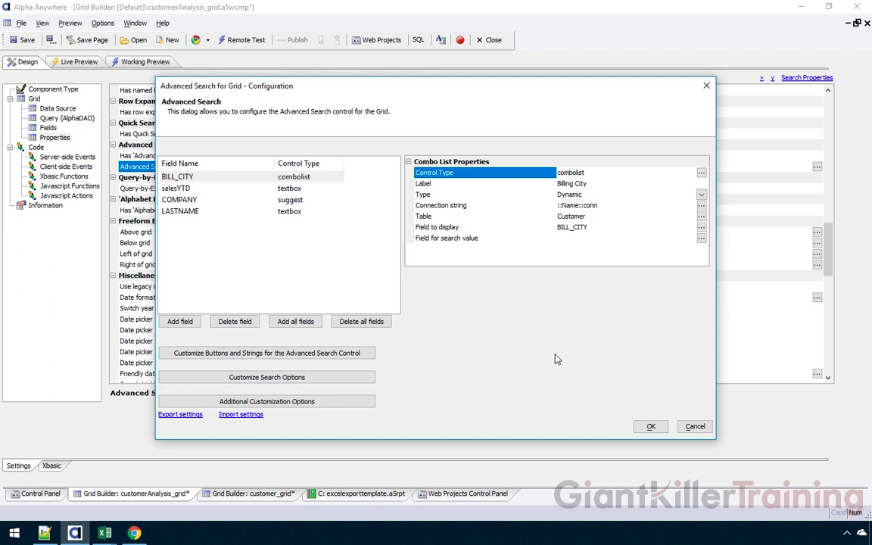
left_click(649, 427)
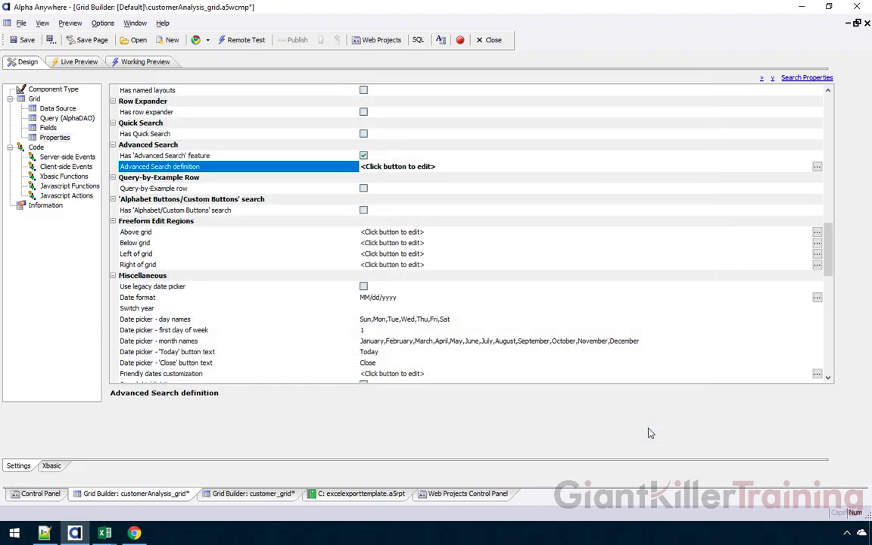
Save the grid and check the Working Preview for saved queries to load, closing the list without loading any.
left_click(26, 43)
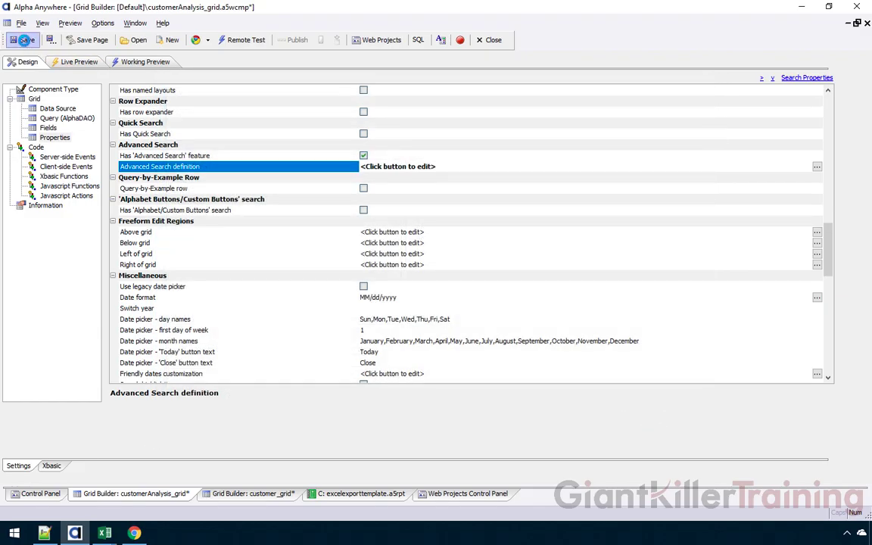
left_click(145, 62)
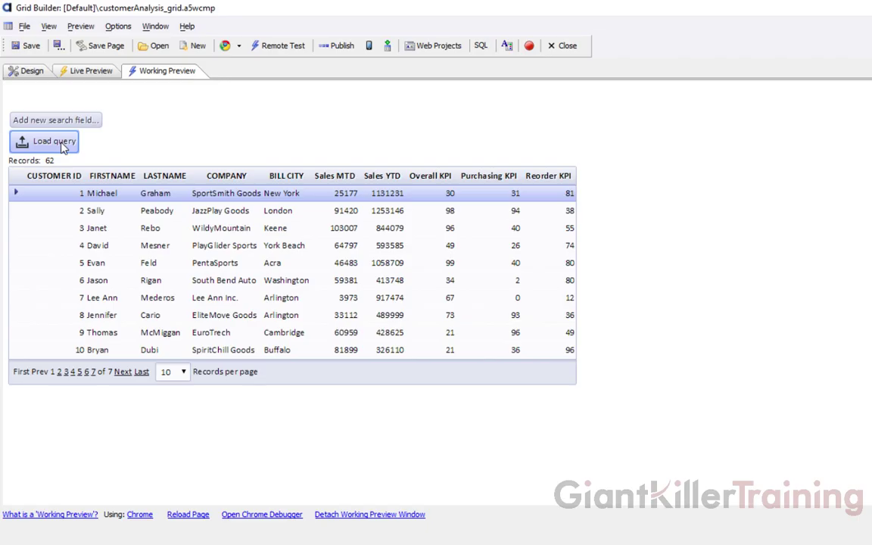
left_click(63, 147)
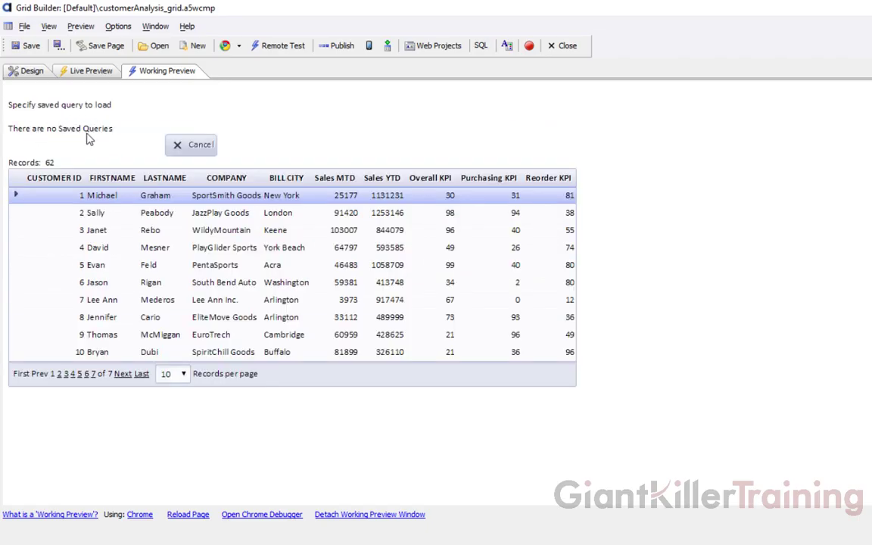
left_click(174, 140)
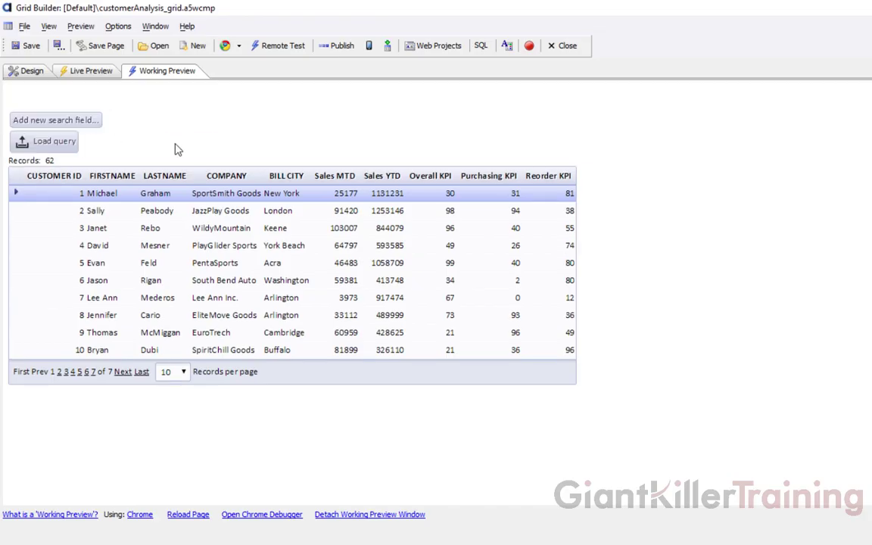
Add a Sales YTD search field and run a query for values Greater Than 500000.
left_click(59, 123)
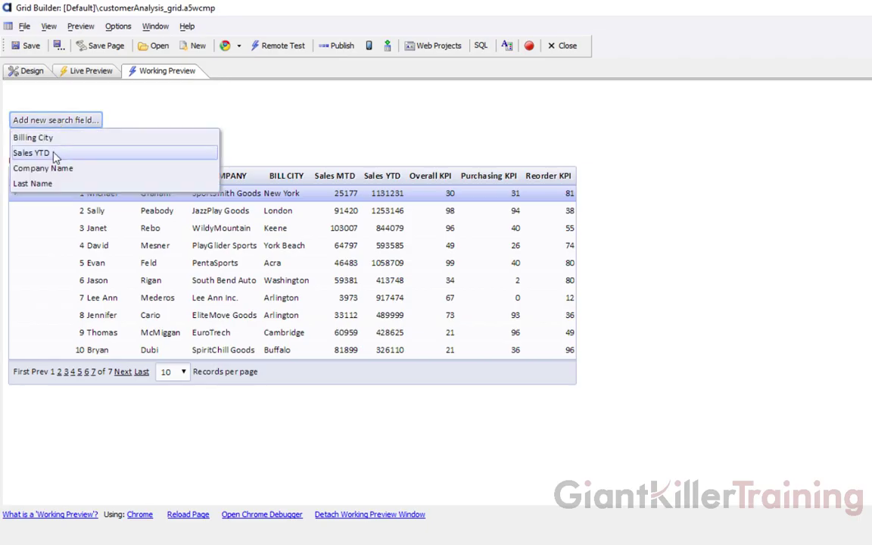
left_click(54, 154)
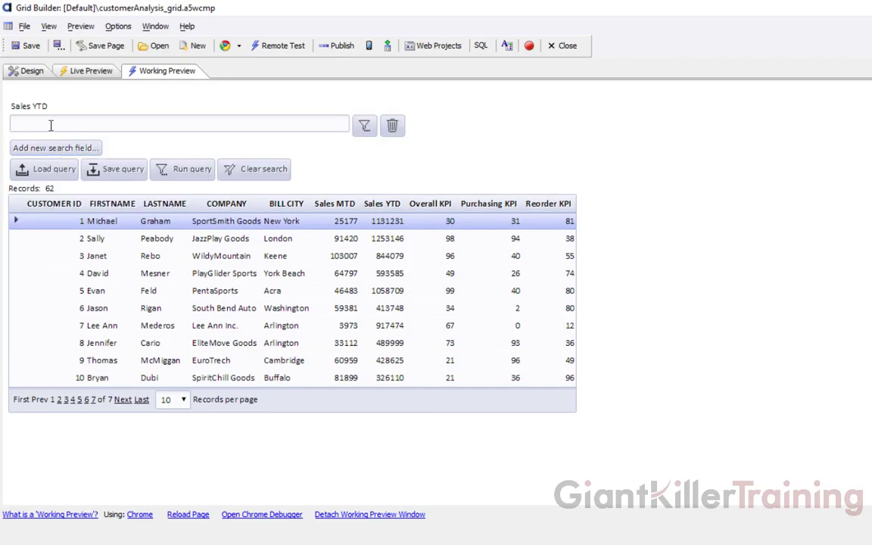
type("500")
type("000")
left_click(364, 127)
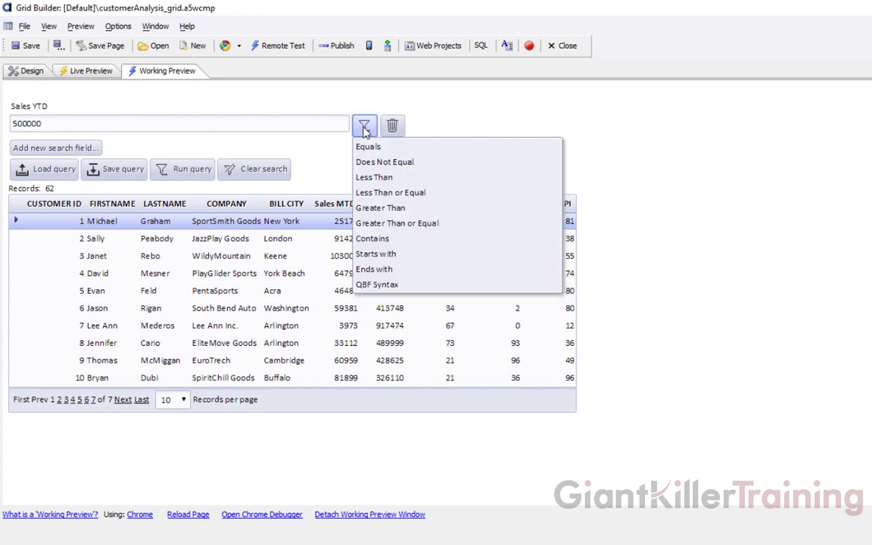
left_click(380, 209)
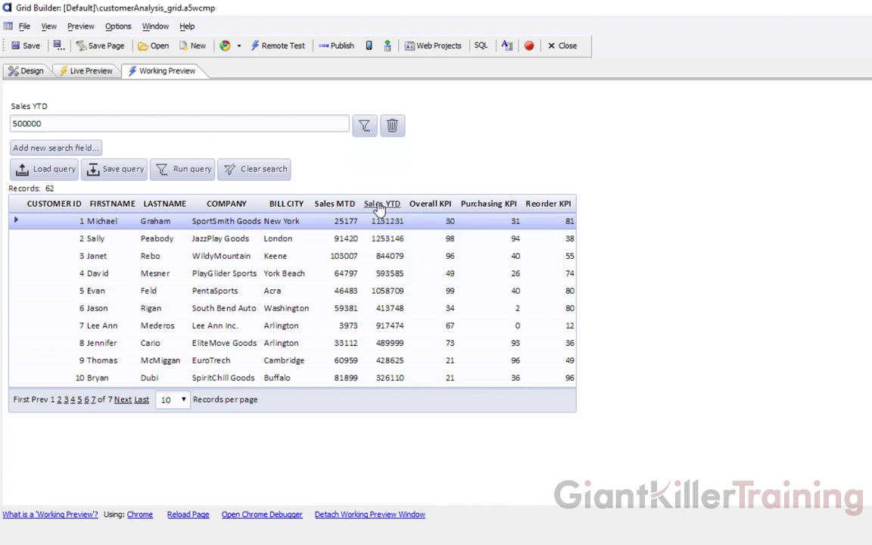
left_click(189, 174)
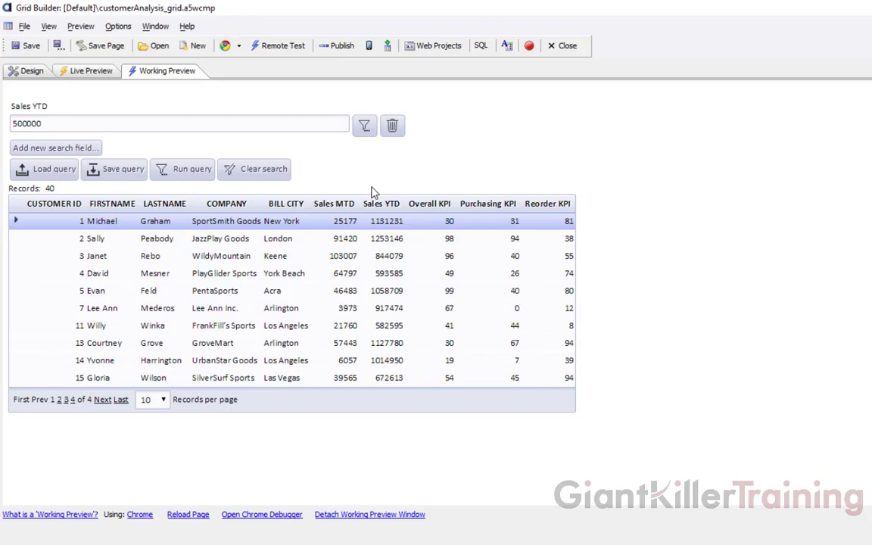
Save the current Sales YTD search as a query named Sales Greater Than 500000.
left_click(130, 173)
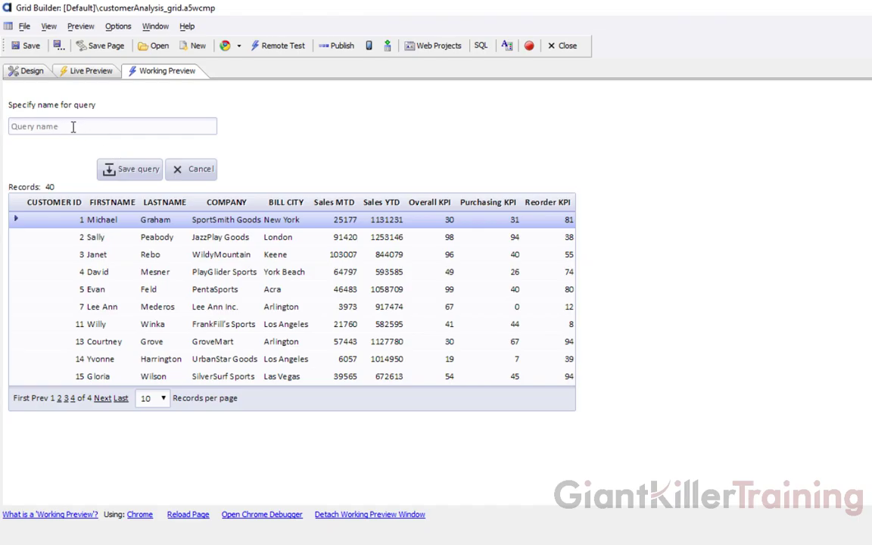
type("Sales Greater Than 500000")
left_click(121, 170)
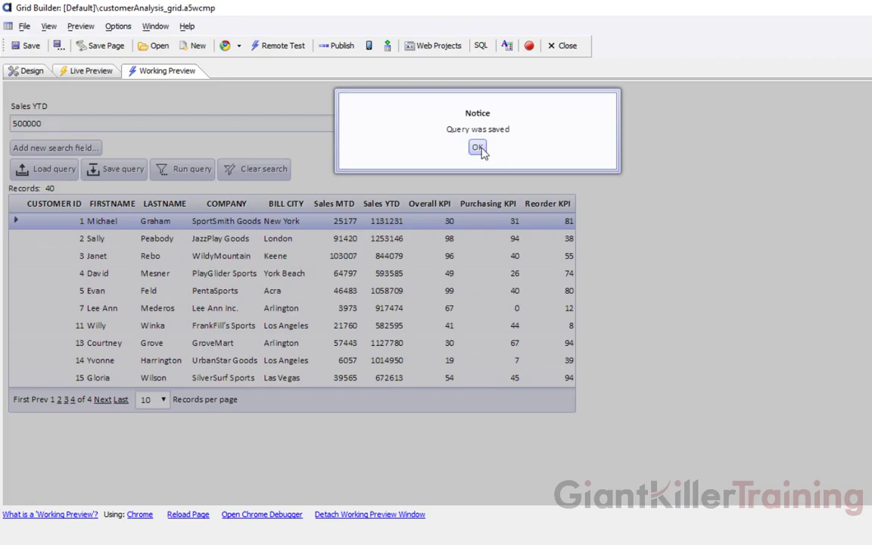
left_click(478, 148)
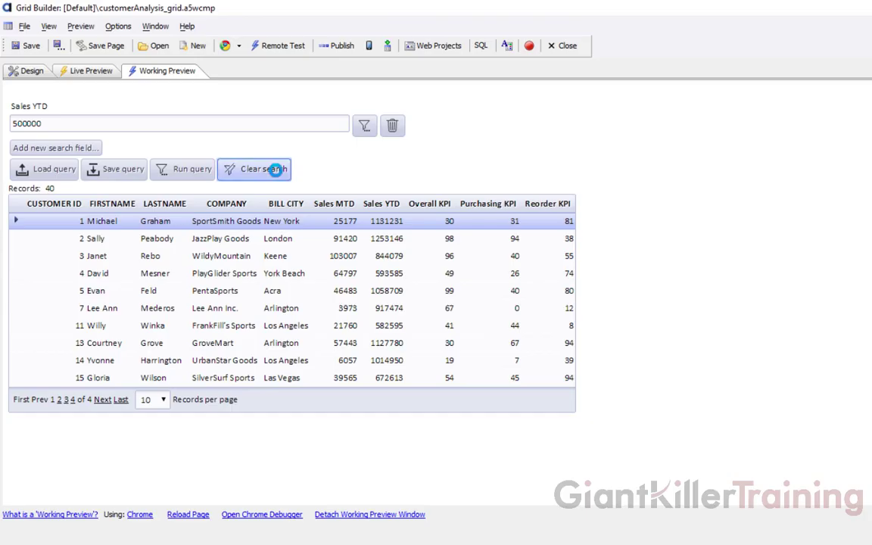
Clear the search and load the saved query Sales Greater Than 500000.
left_click(278, 173)
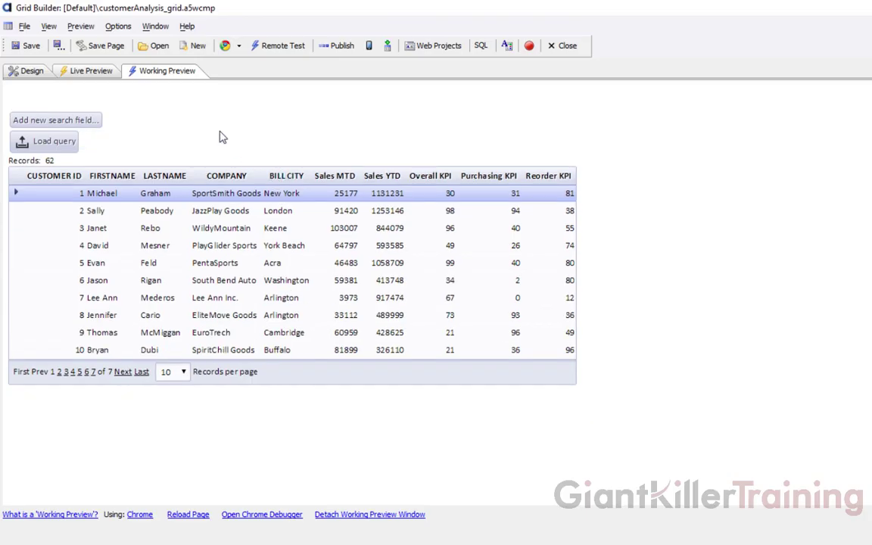
left_click(60, 145)
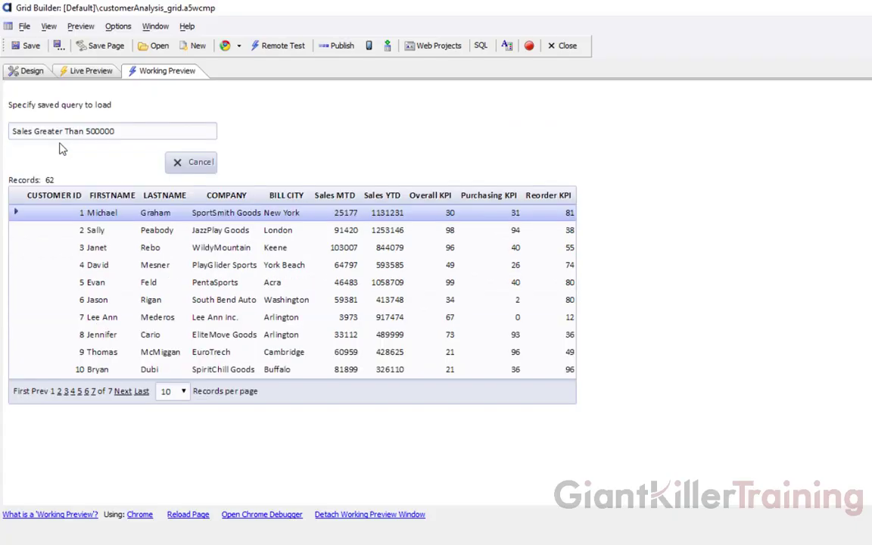
left_click(106, 133)
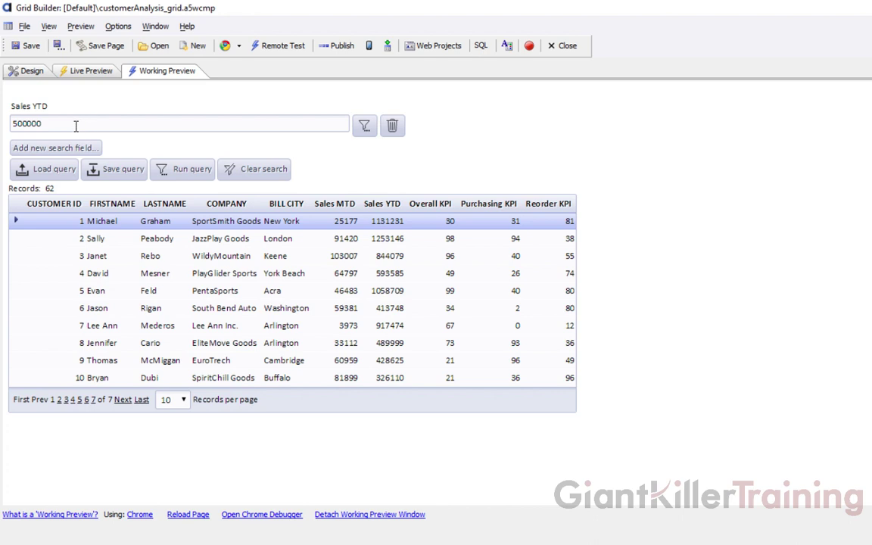
Change the Sales YTD search value to 250000, keeping the Greater Than operator.
left_click_drag(43, 124, 2, 129)
type("250000")
left_click(364, 126)
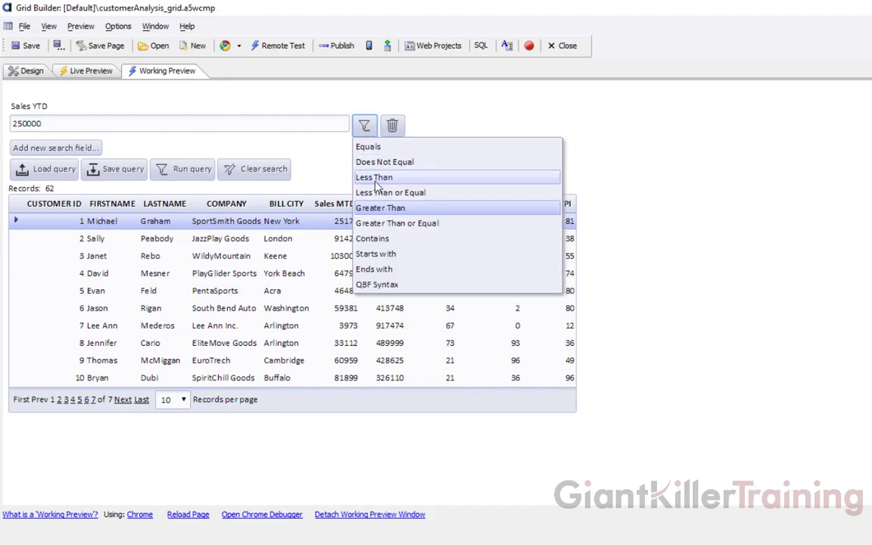
left_click(341, 189)
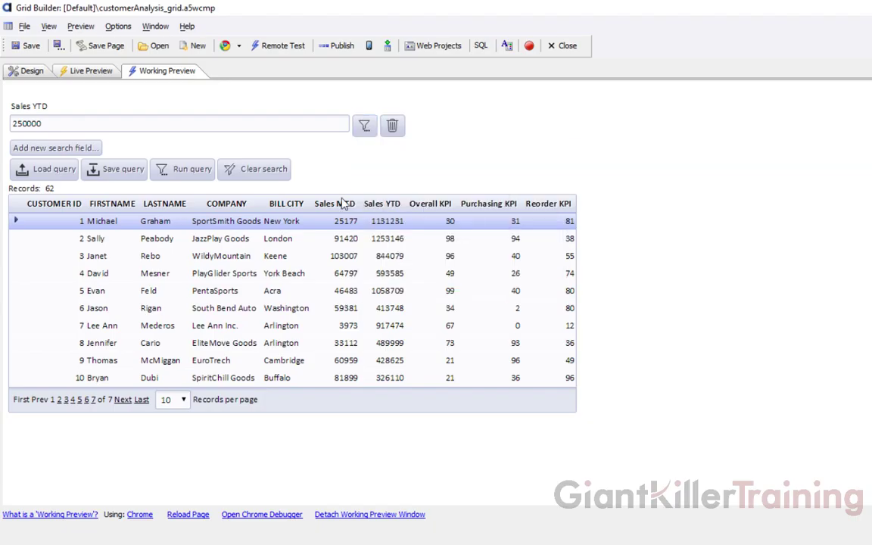
Save the modified search as a new query named Sales Greater Than 250000.
left_click(130, 171)
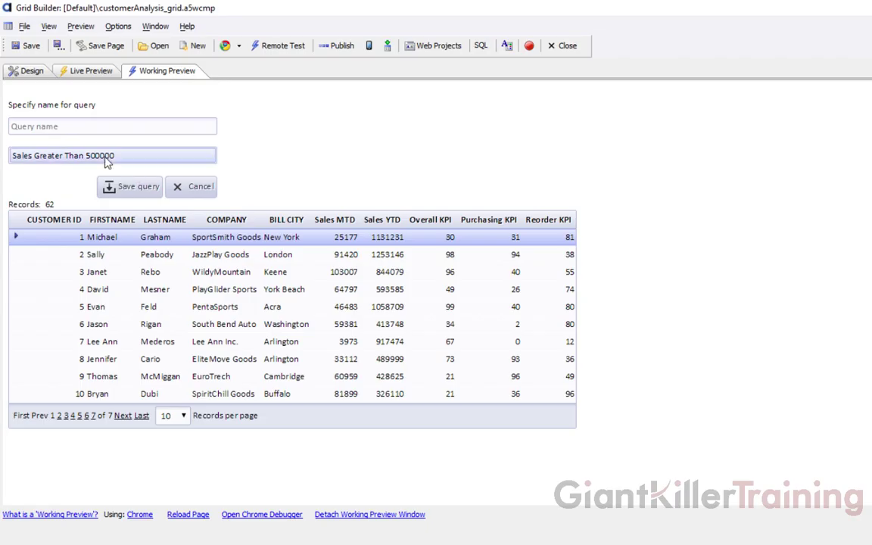
type("Sa")
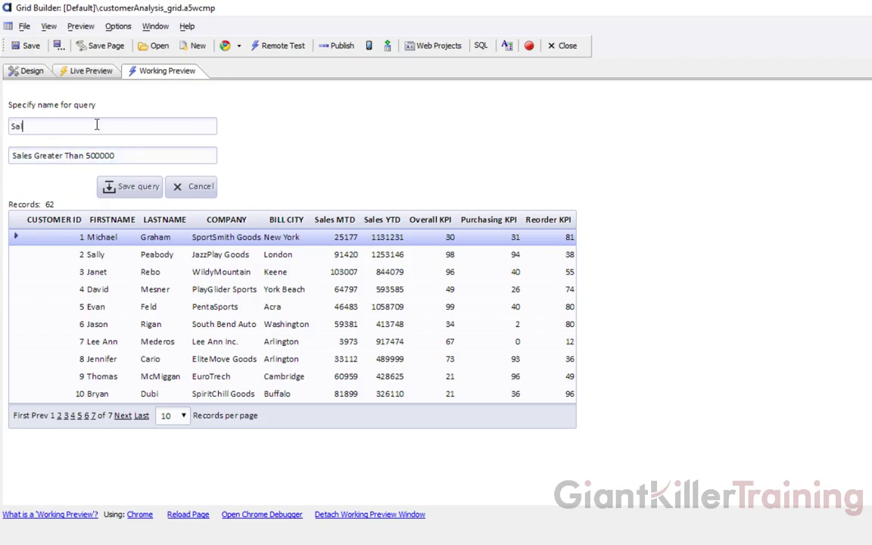
type("les Greather")
key("BackSpace")
key("BackSpace")
key("BackSpace")
key("BackSpace")
type("er Than 250000")
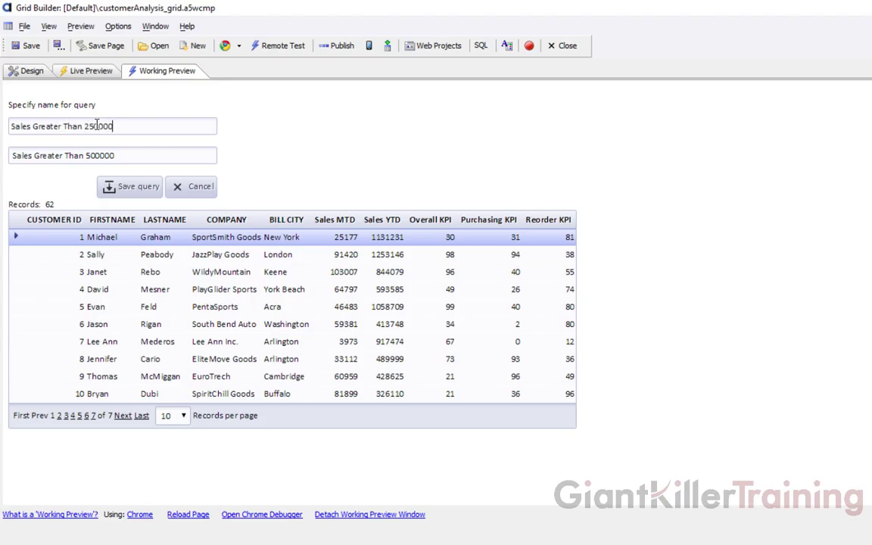
left_click(133, 189)
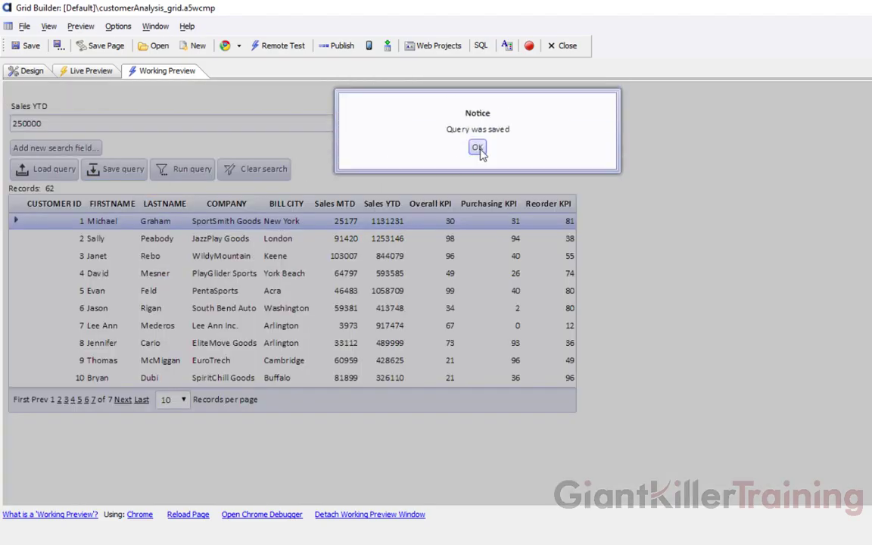
left_click(478, 148)
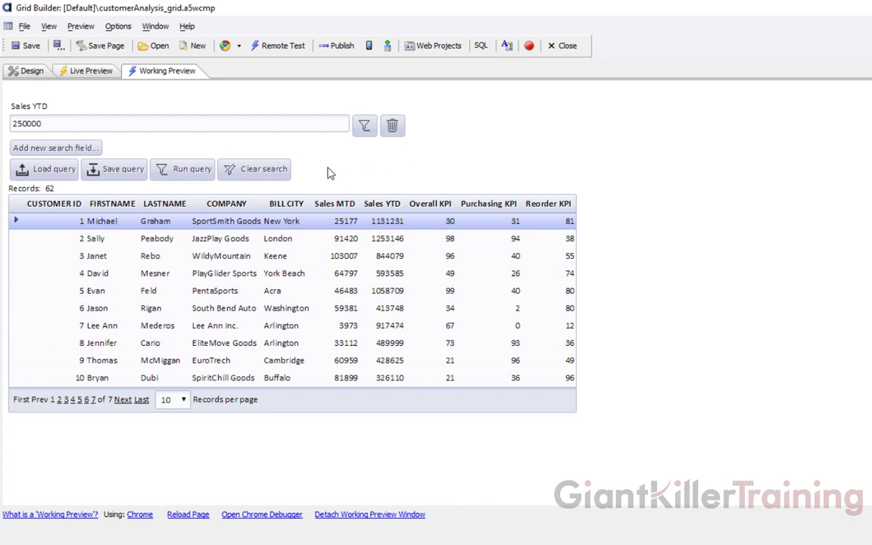
Load the saved query Sales Greater Than 250000 into a cleared search and run it.
left_click(266, 171)
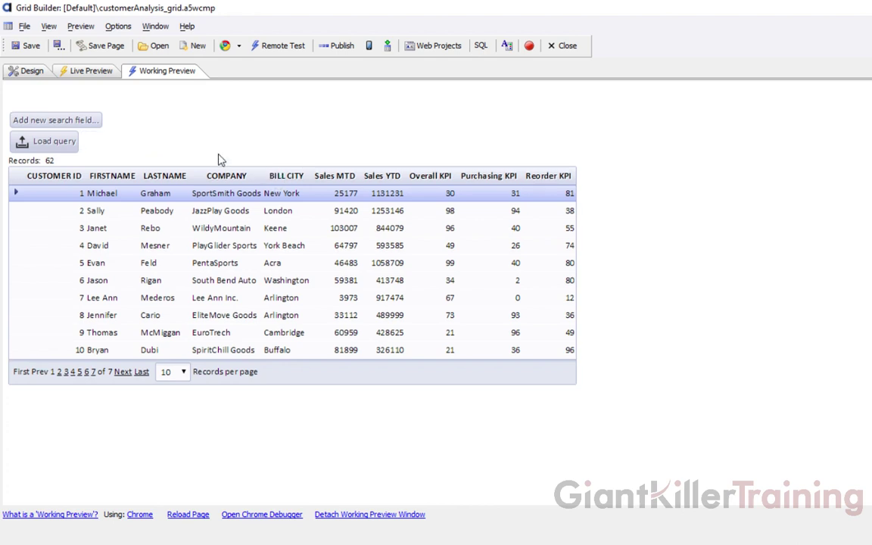
left_click(61, 141)
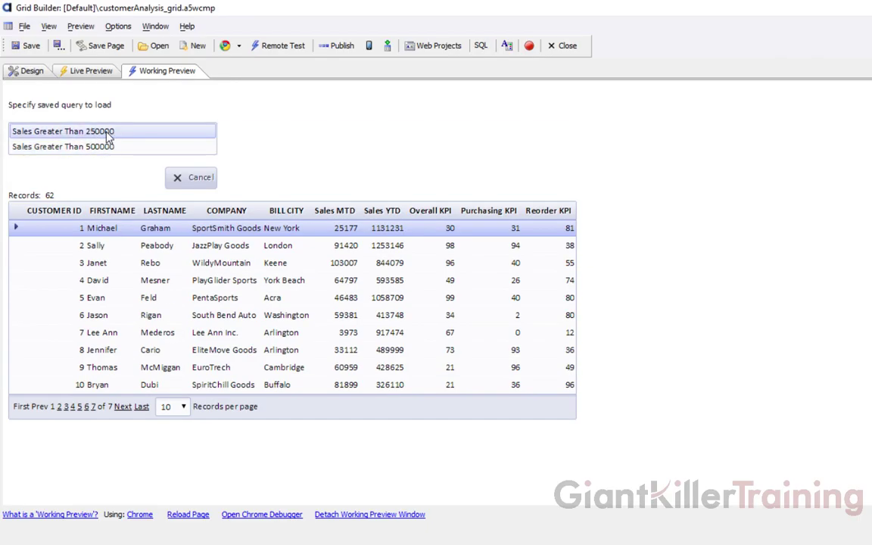
left_click(108, 133)
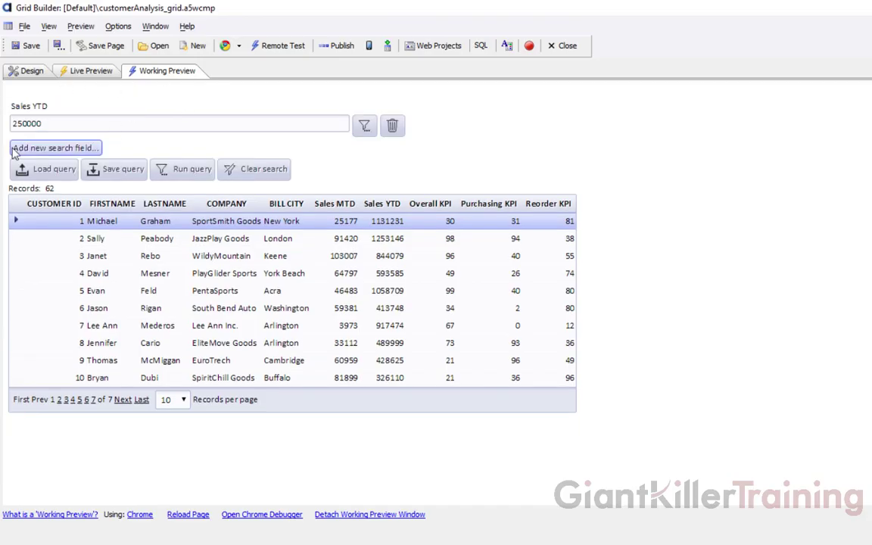
left_click(189, 173)
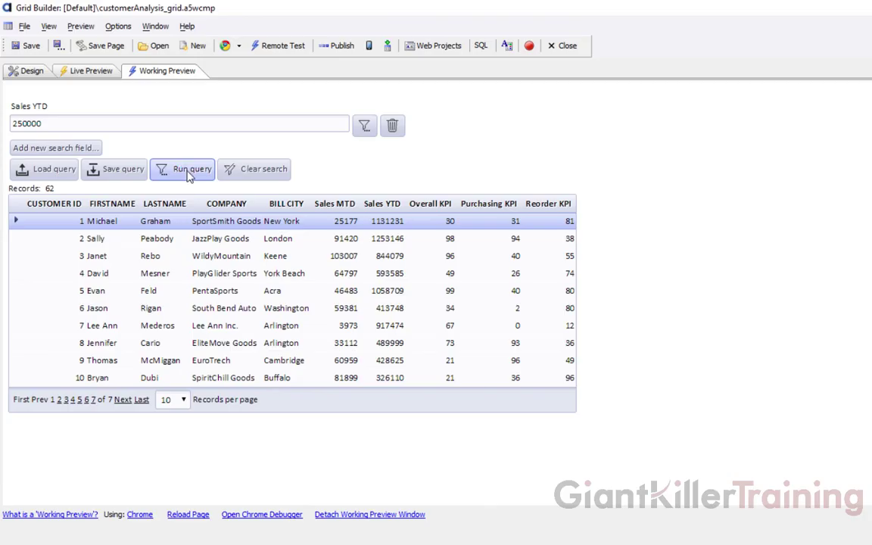
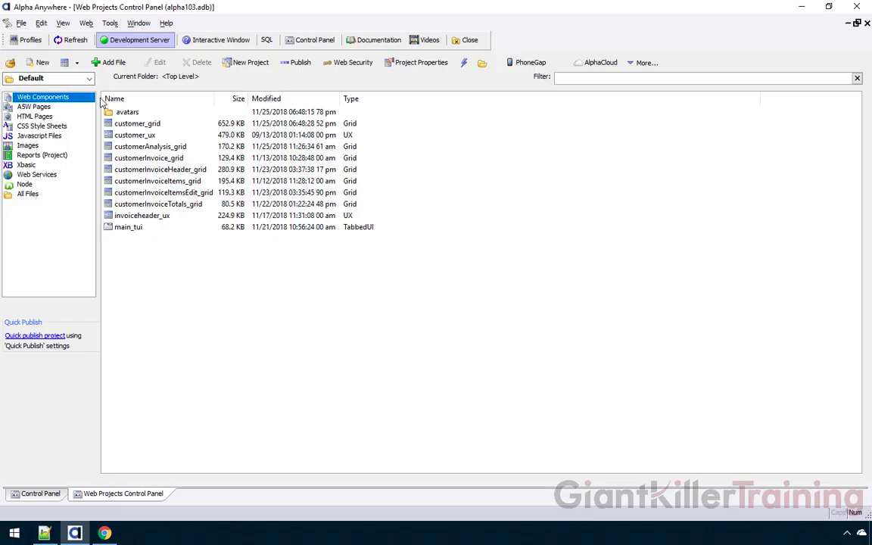
Create a new Grid component in the web project, starting from a blank component.
left_click(78, 64)
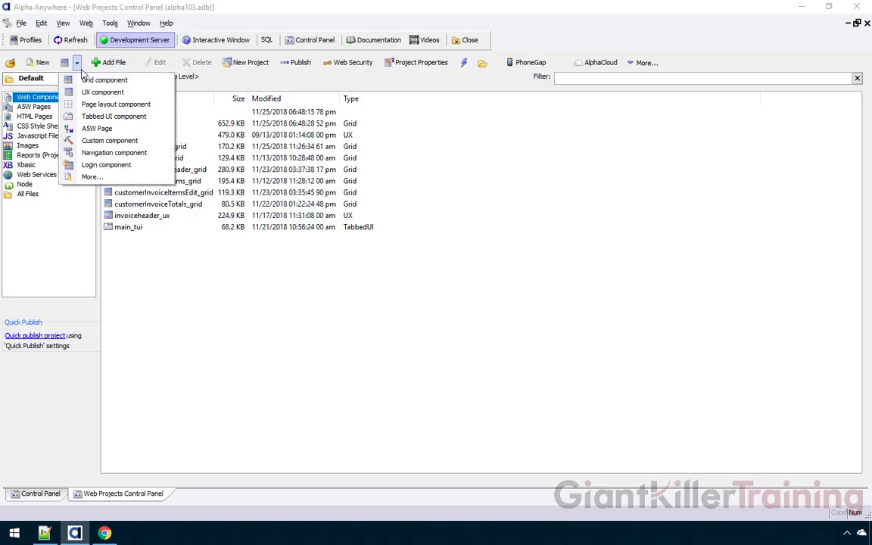
left_click(143, 86)
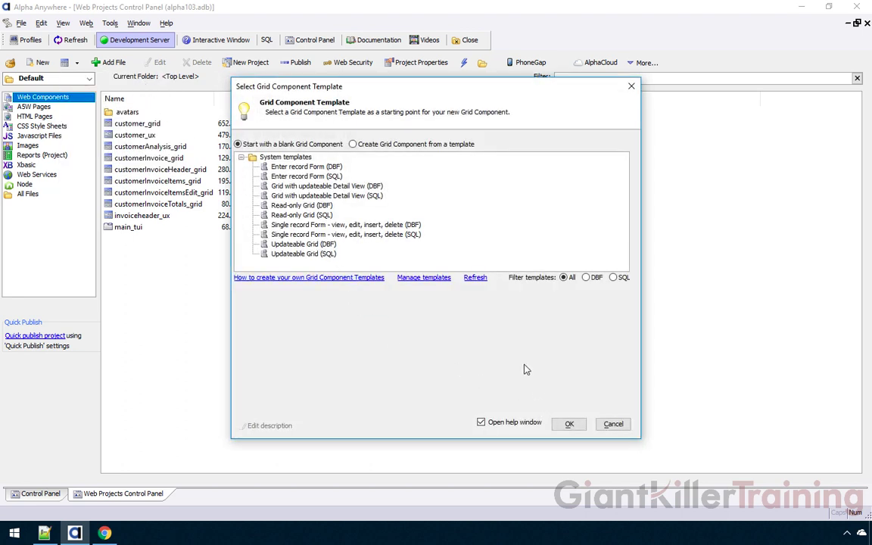
left_click(569, 423)
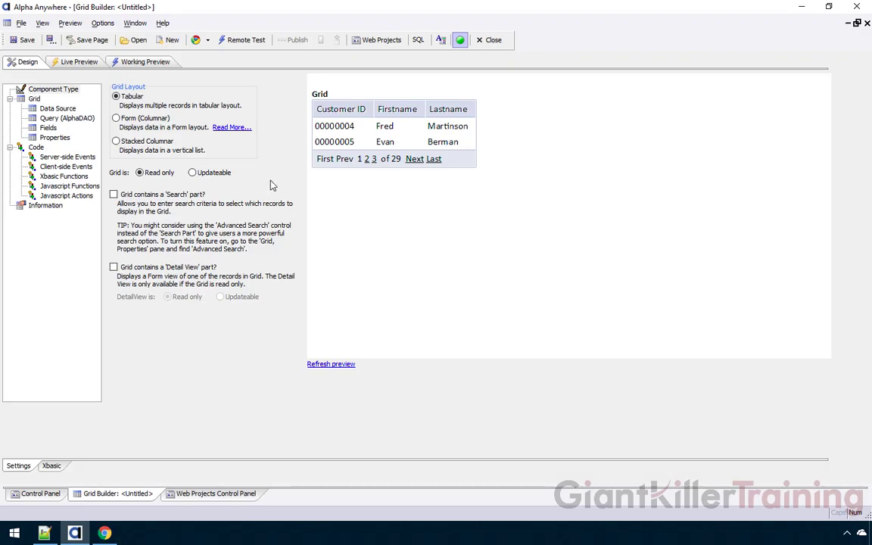
Connect the new grid's query to the database through the named connection conn.
left_click(77, 119)
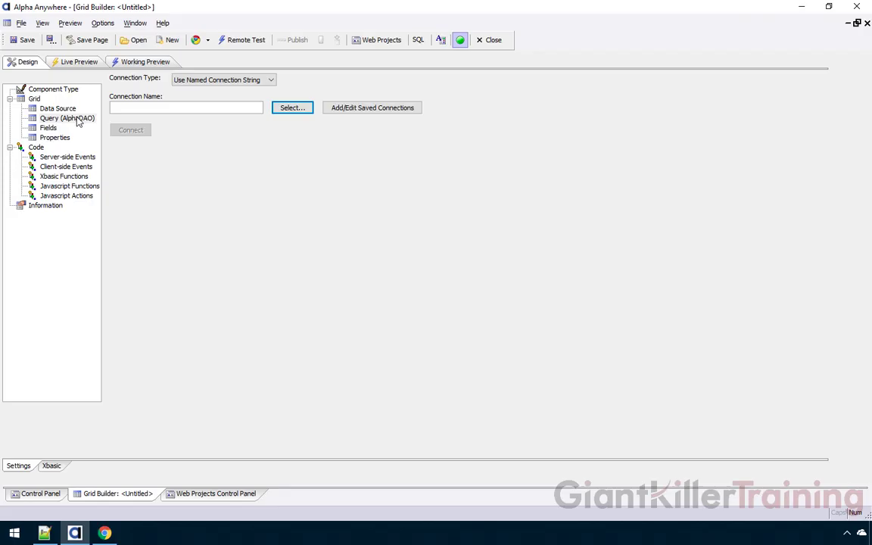
left_click(293, 109)
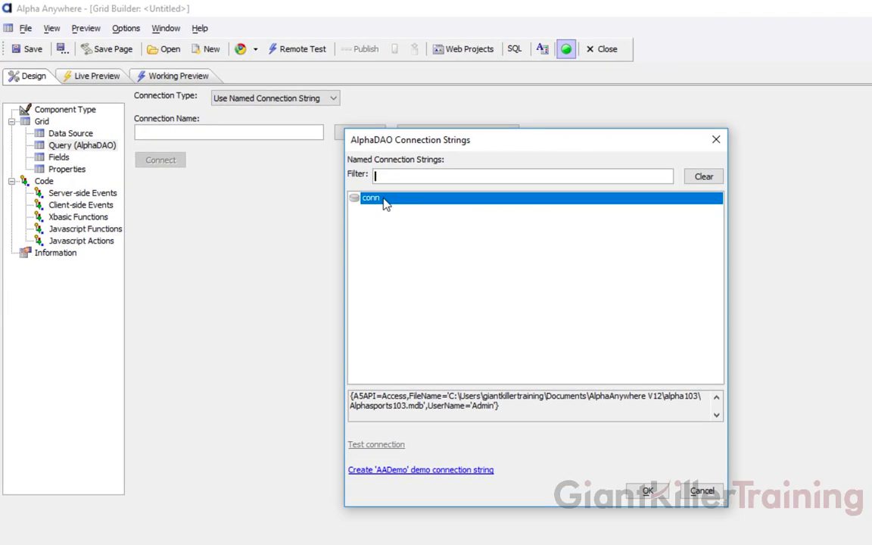
left_click(645, 492)
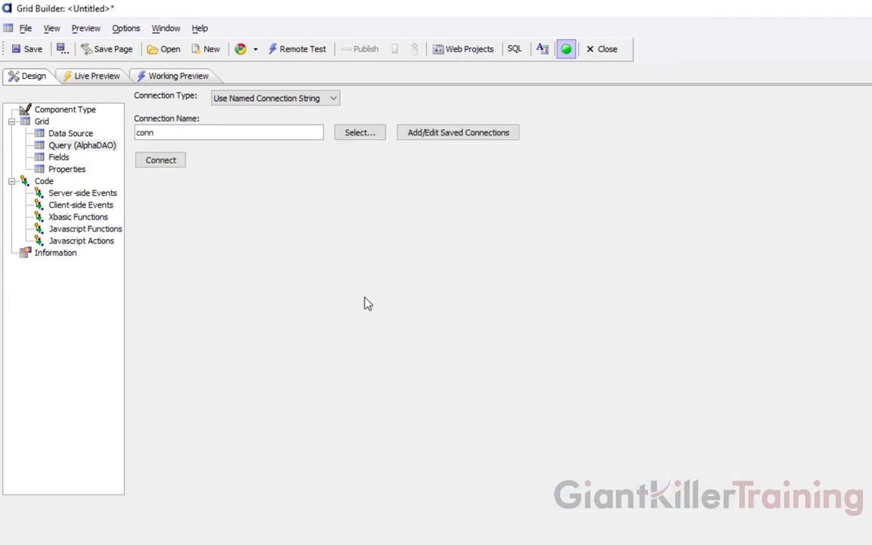
left_click(168, 164)
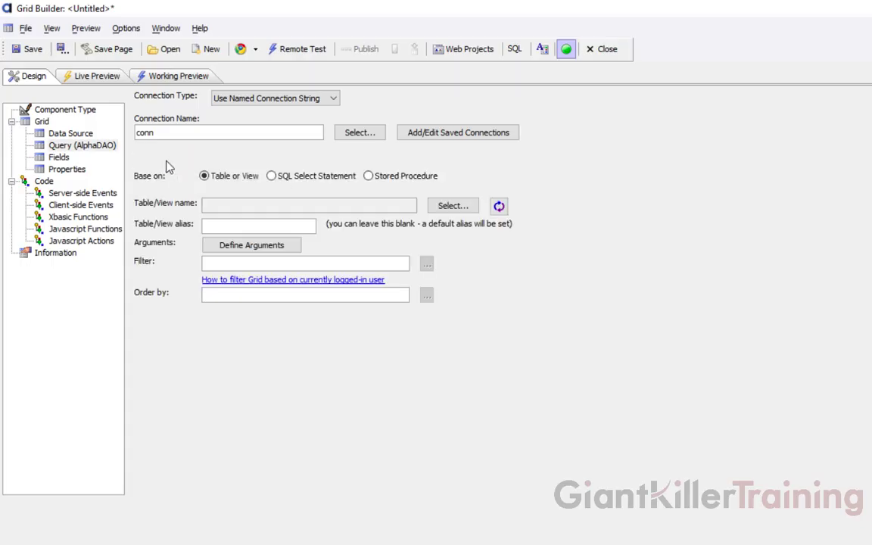
Base the new grid's query on the Salesperson table.
left_click(465, 208)
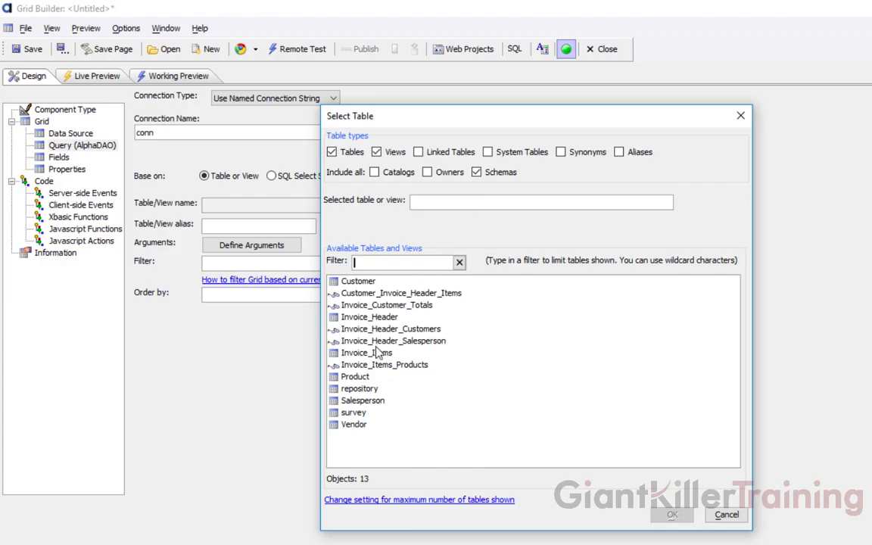
left_click(362, 401)
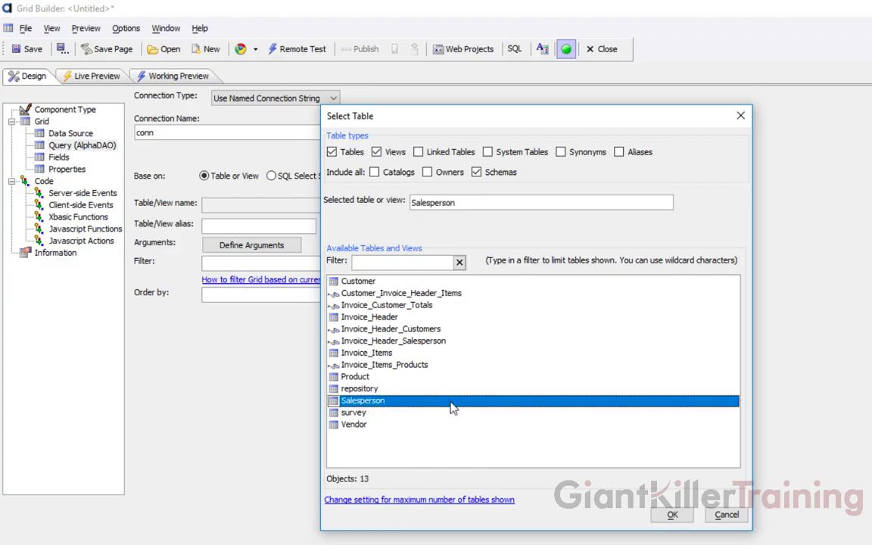
left_click(671, 515)
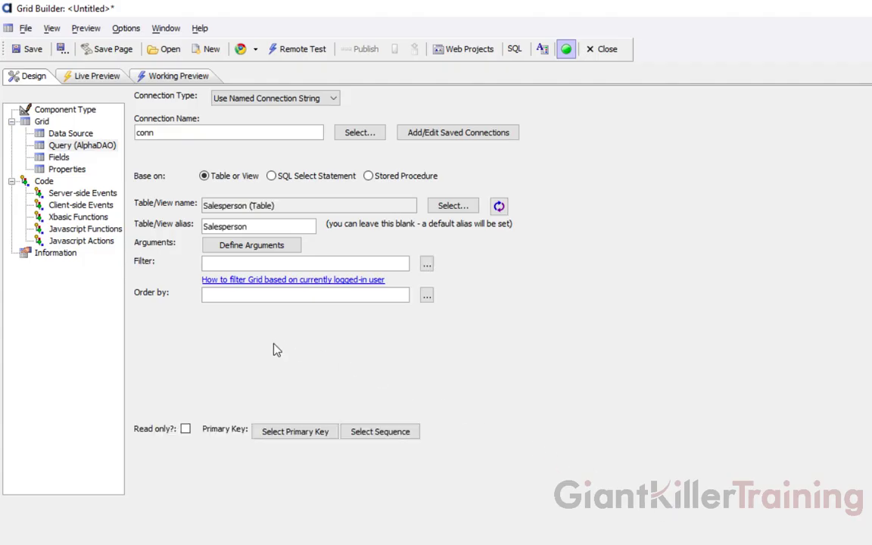
Add all the Salesperson table fields from ID through DOB to the grid, leaving out RowNumber and LogicalRecNo.
left_click(60, 158)
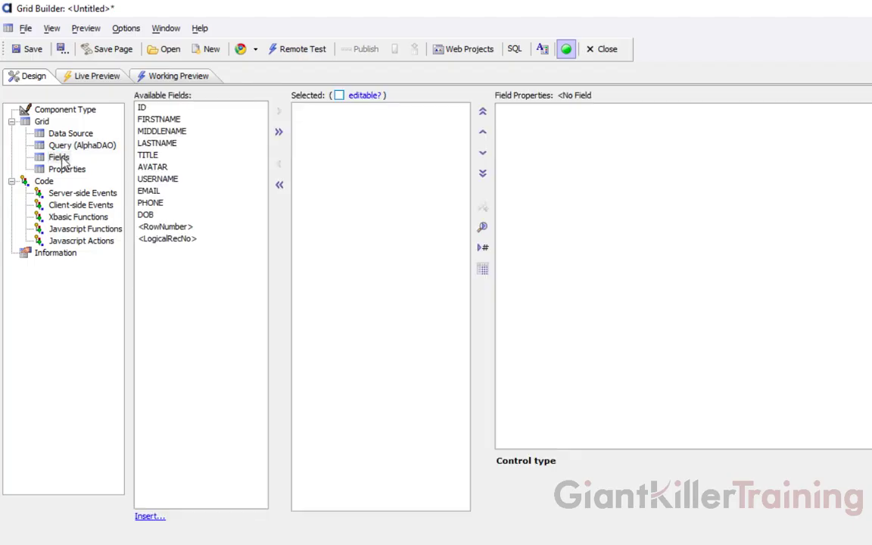
left_click(151, 109)
left_click(175, 215, "shift")
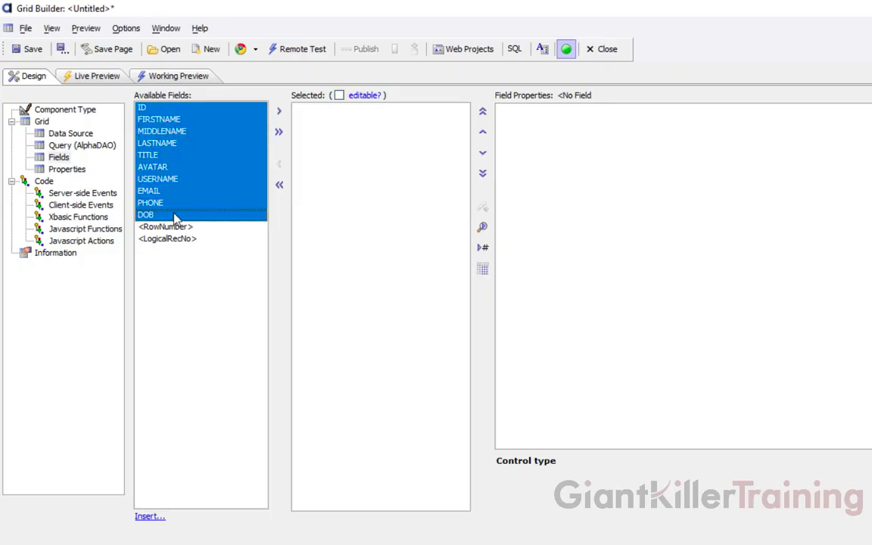
left_click(166, 109)
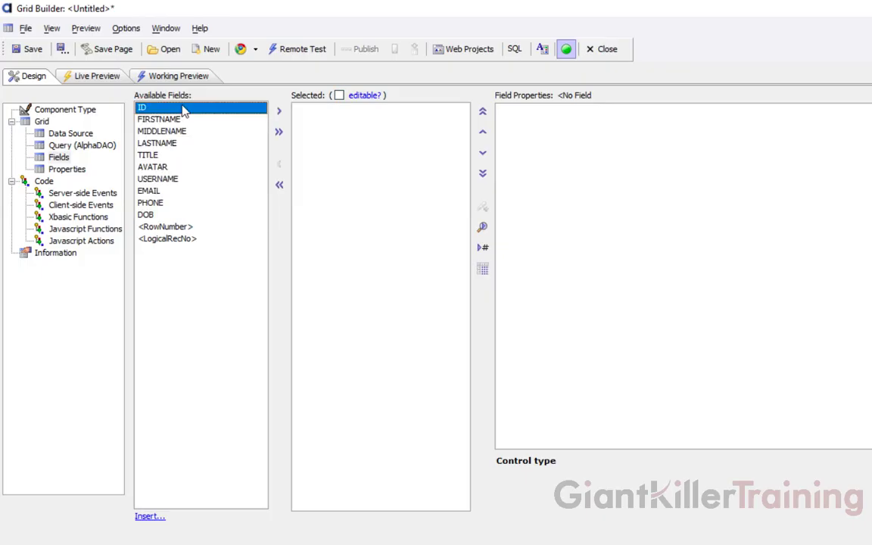
left_click(176, 168, "shift")
left_click_drag(179, 180, 180, 220)
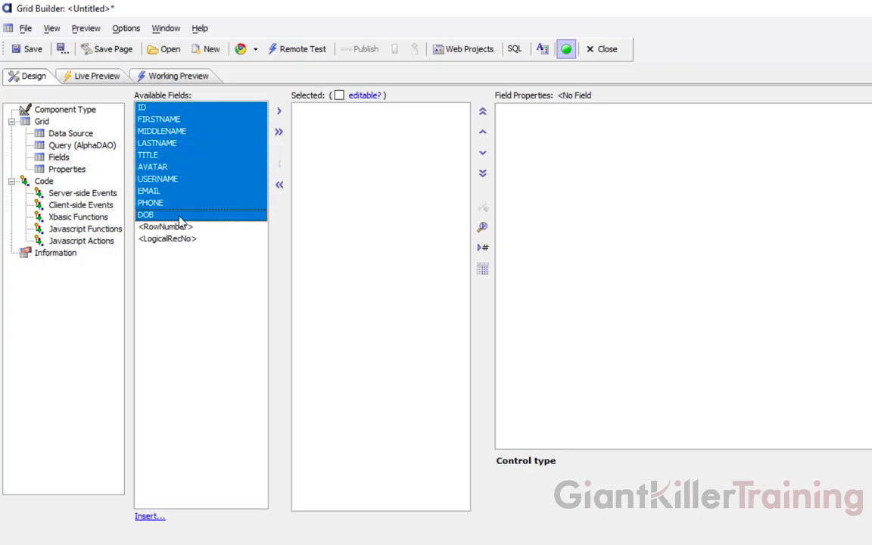
left_click(280, 113)
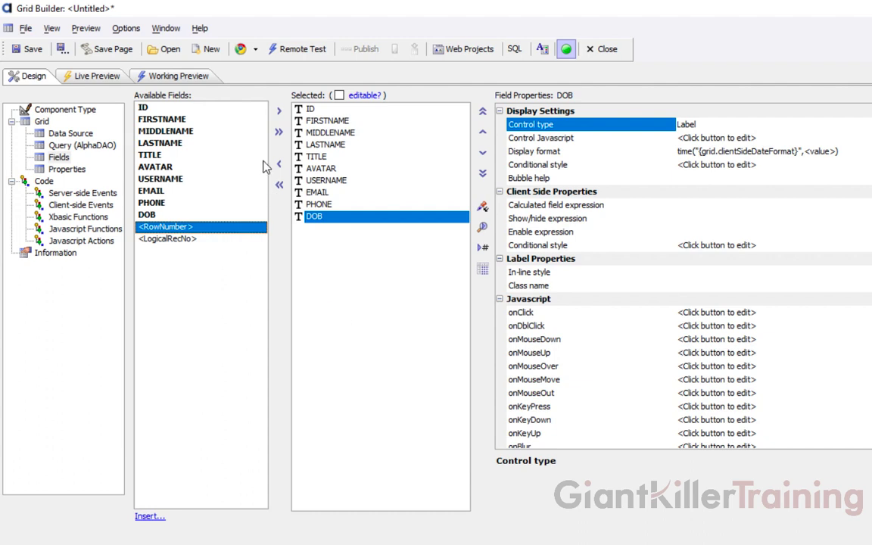
Save the new grid component as employee_grid in the Default project.
left_click(29, 50)
type("empl")
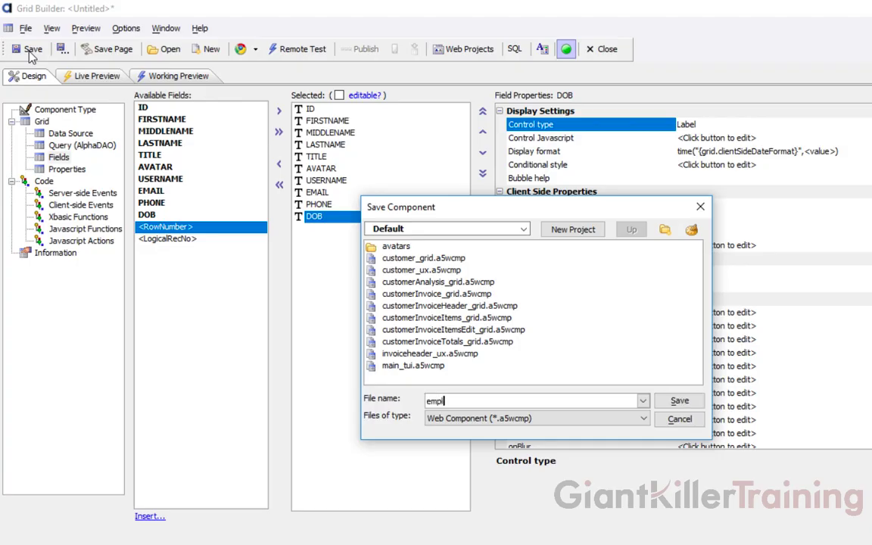
type("oyee_grid")
left_click(679, 401)
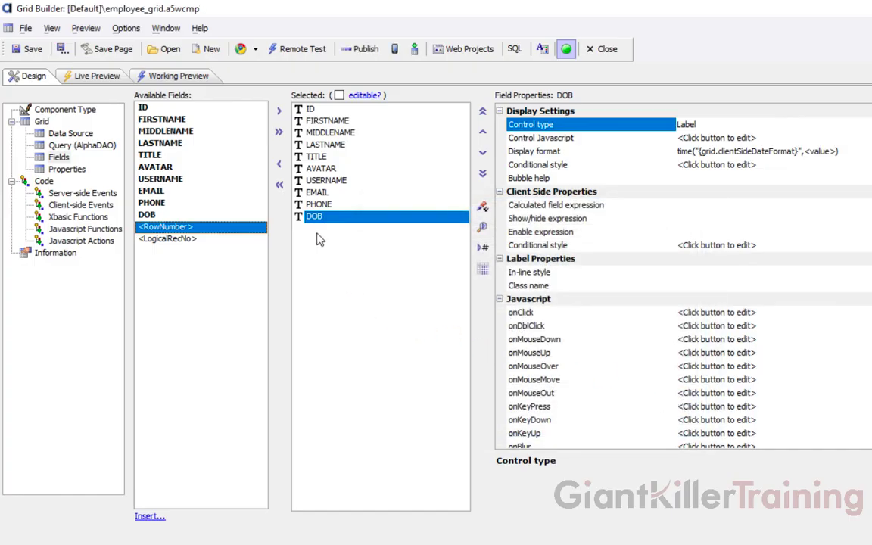
Preview employee_grid's records and check the image files in the project's avatars folder.
left_click(173, 78)
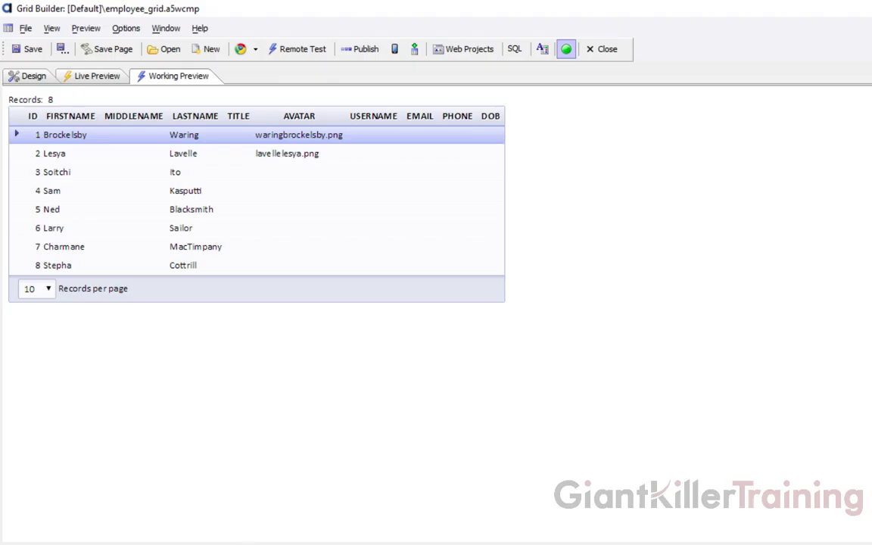
key("ctrl+F4")
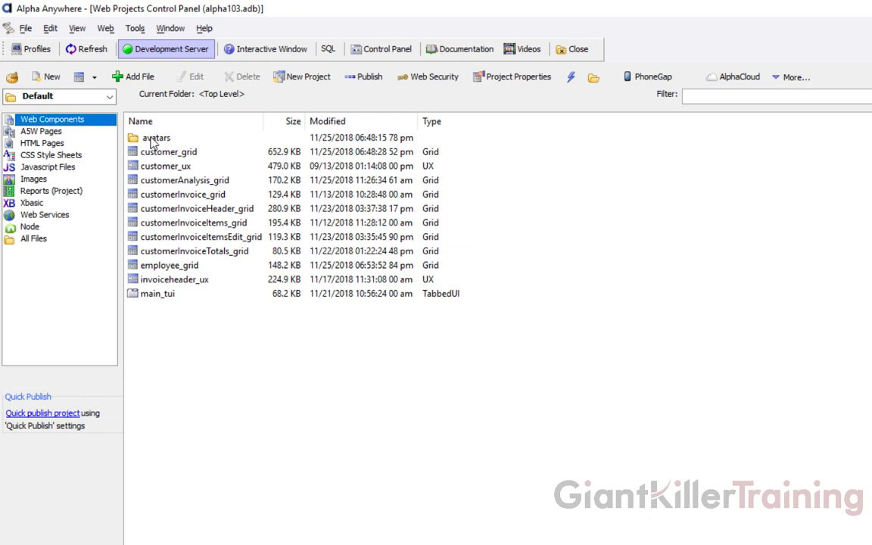
left_click(36, 180)
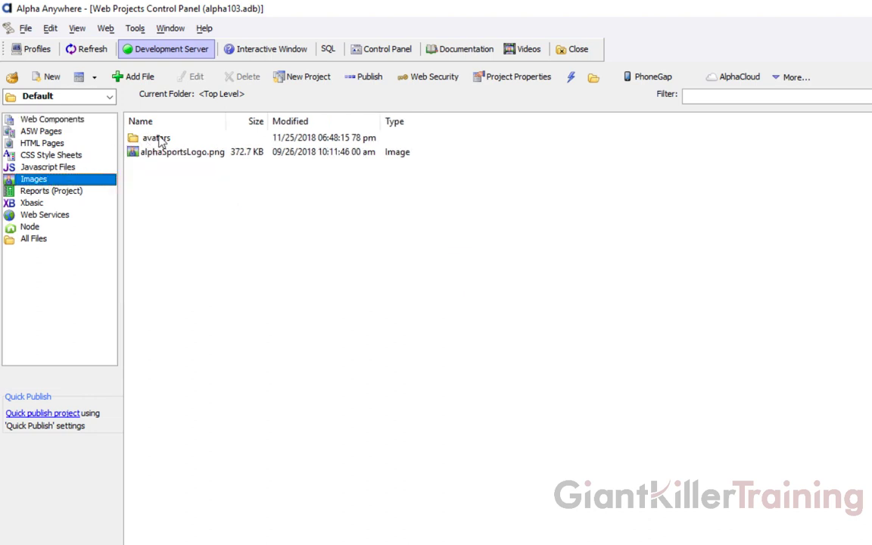
double_click(157, 138)
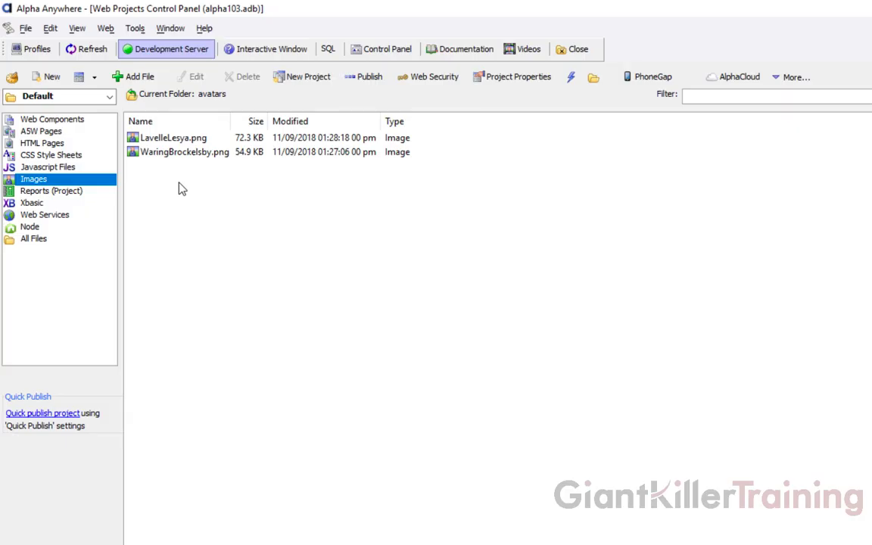
left_click(131, 98)
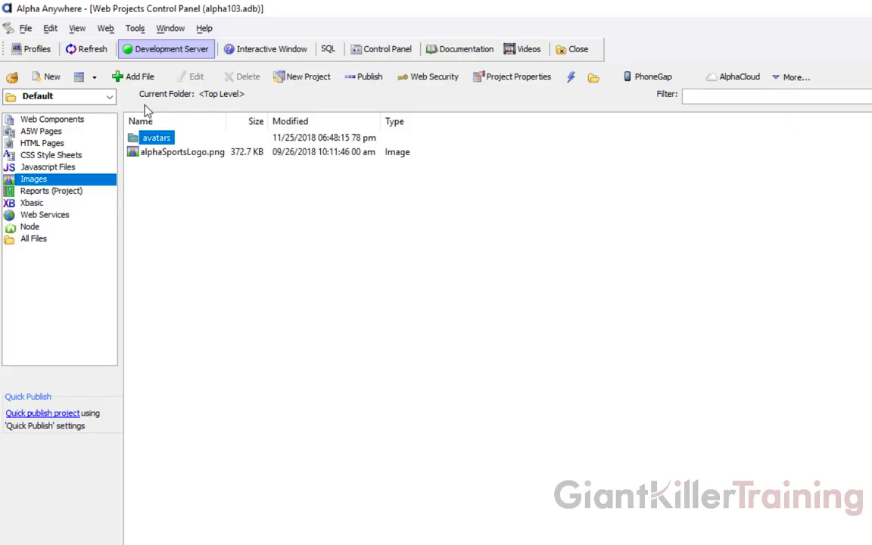
left_click(76, 121)
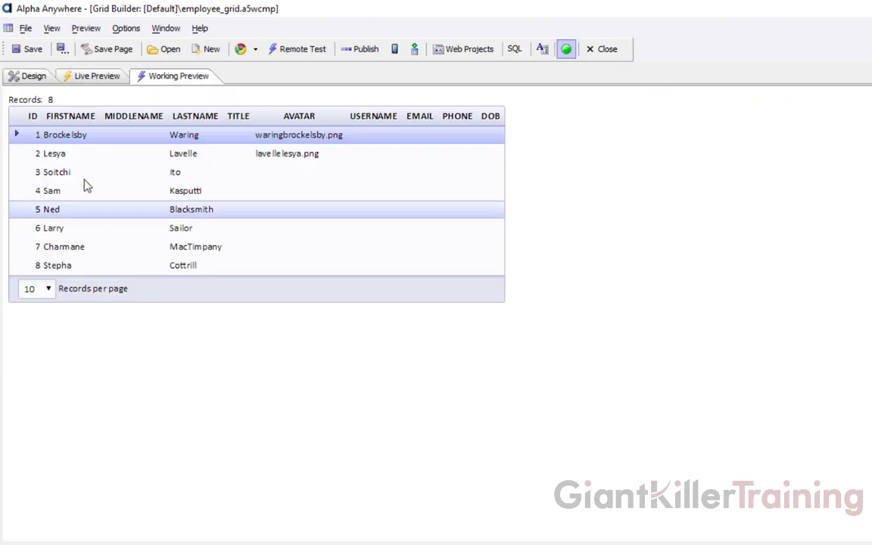
Change the AVATAR field's control type to Image and enable embedding the image in HTML.
left_click(34, 78)
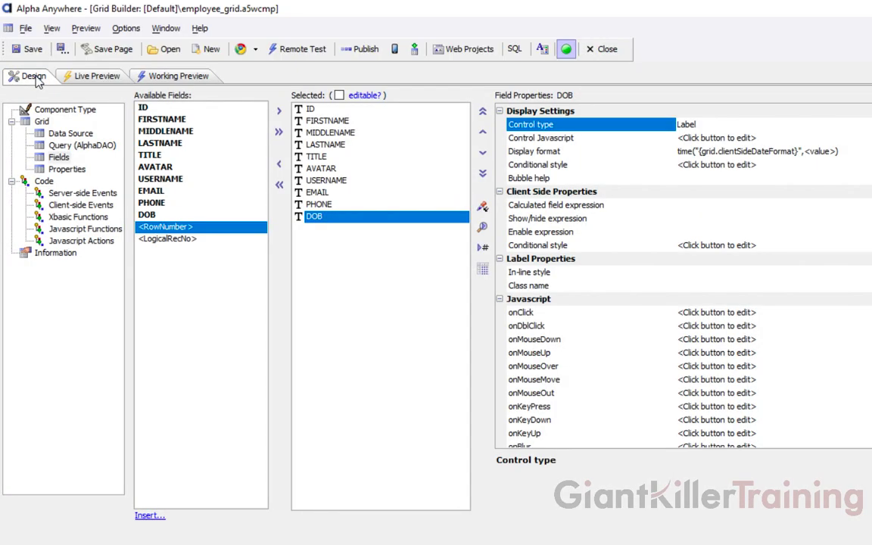
left_click(344, 170)
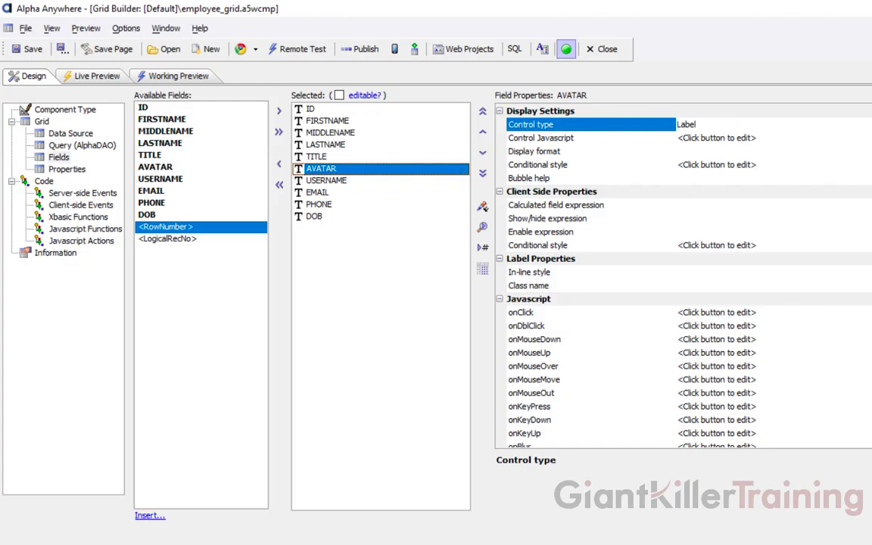
left_click(869, 125)
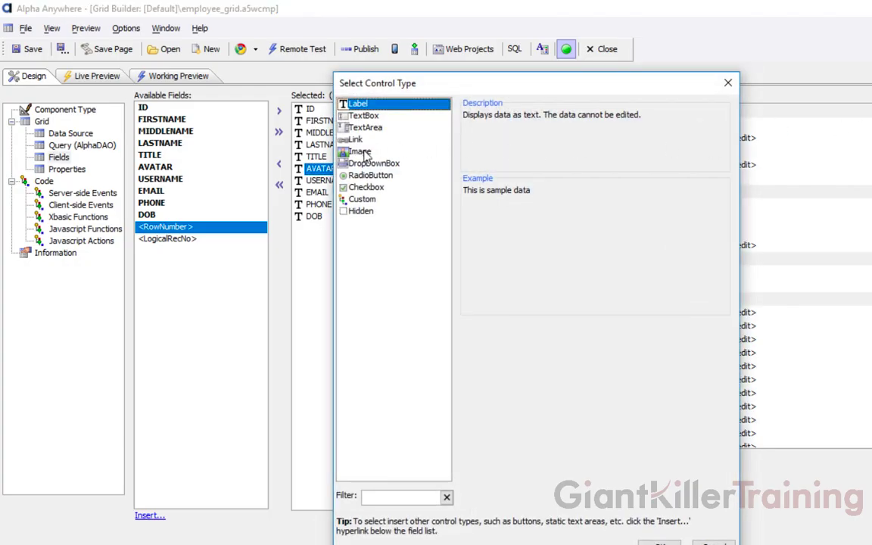
left_click(366, 153)
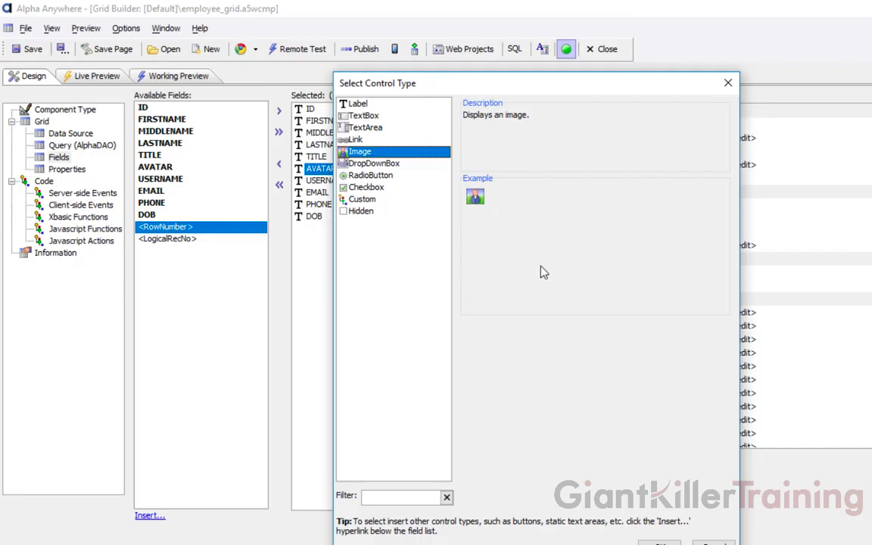
left_click(657, 543)
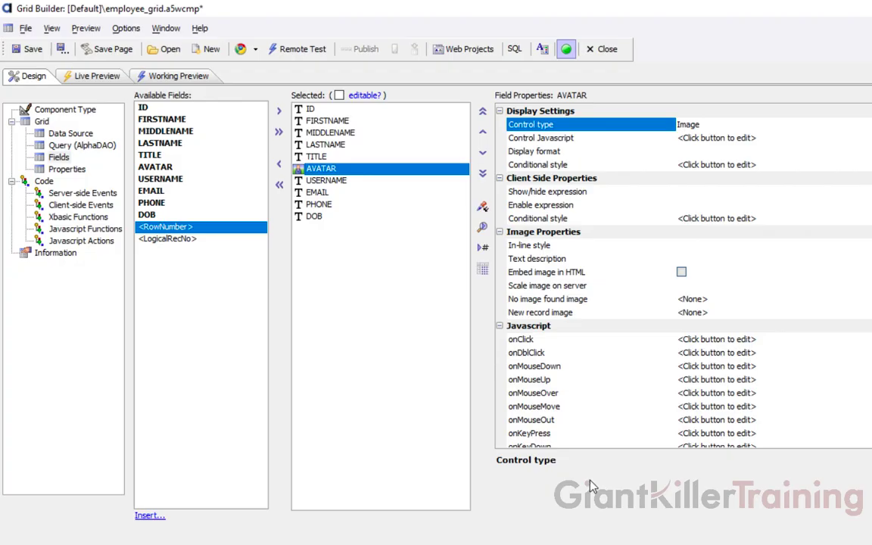
left_click(594, 273)
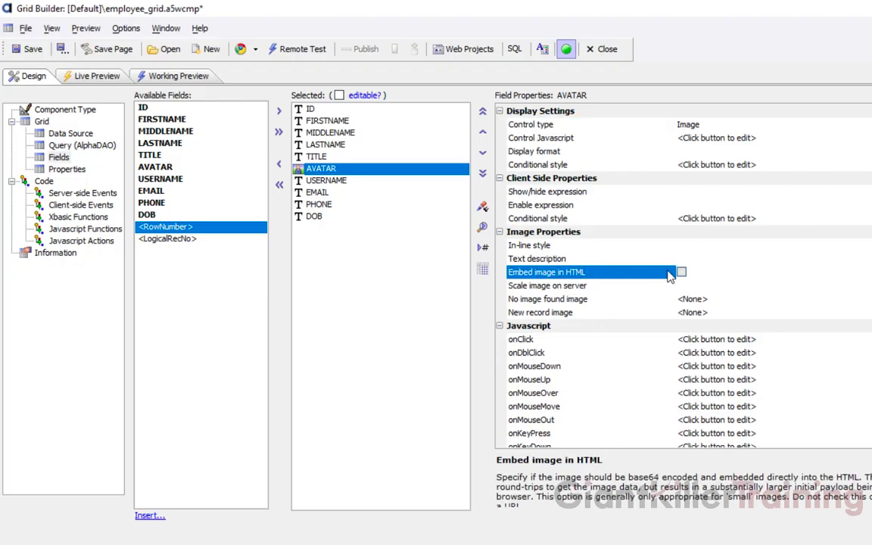
left_click(681, 273)
Set the AVATAR field's display format to the special format <Image File Reference Field>.
left_click(580, 156)
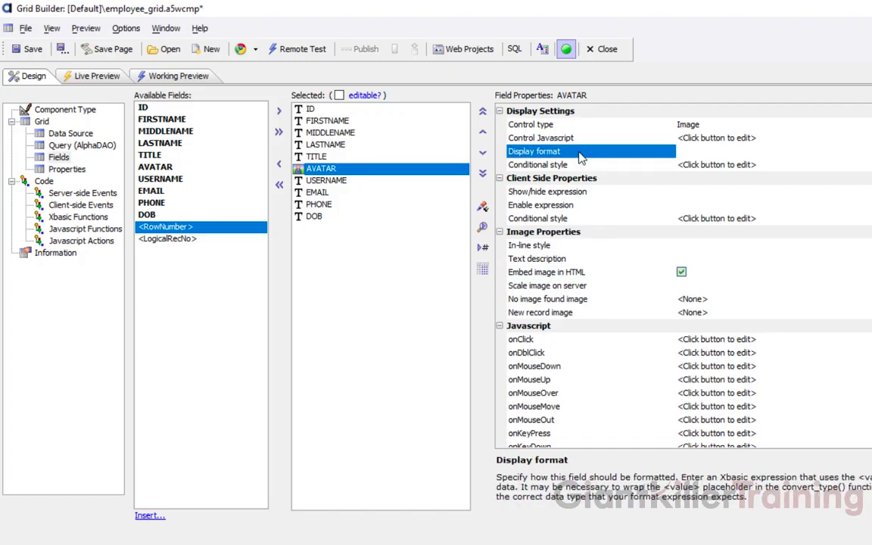
double_click(580, 155)
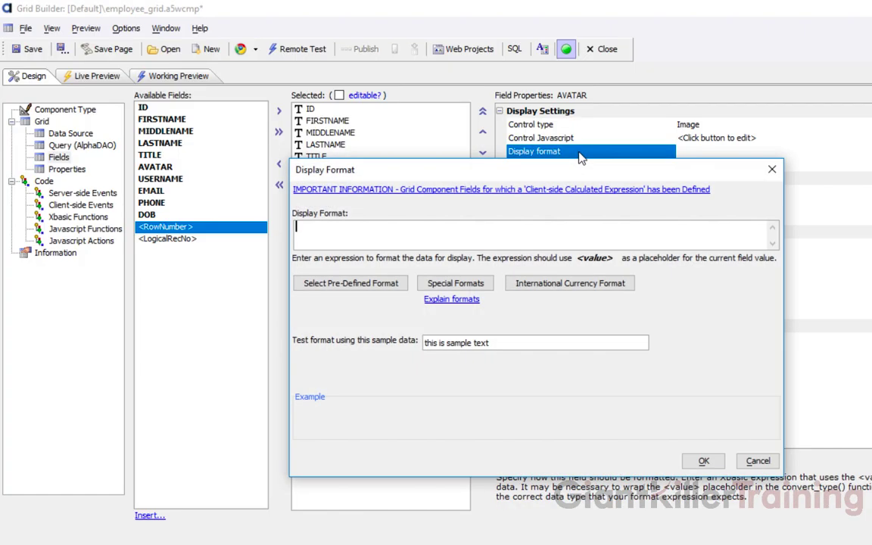
left_click(348, 282)
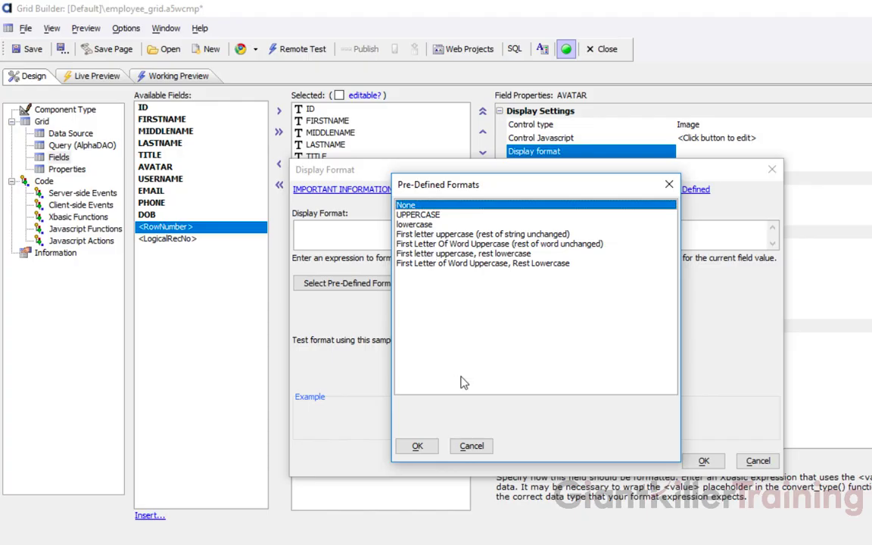
left_click(478, 446)
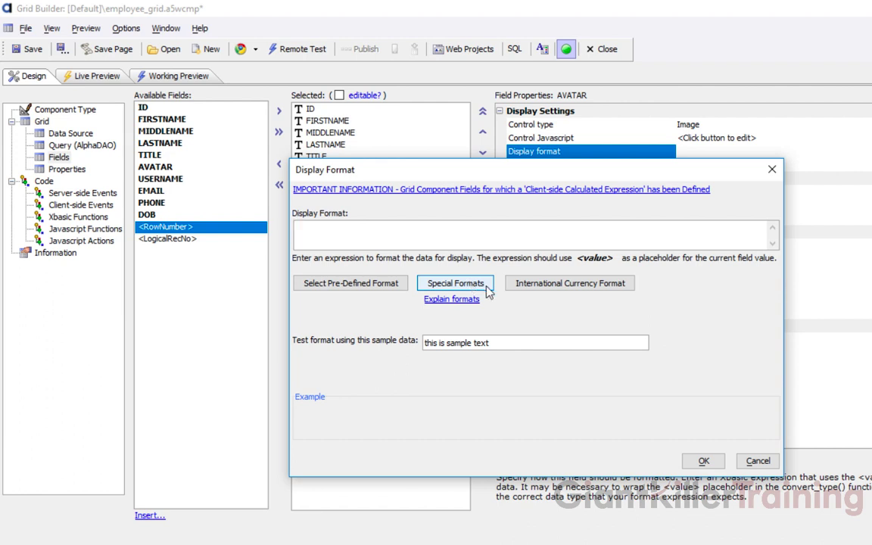
left_click(487, 288)
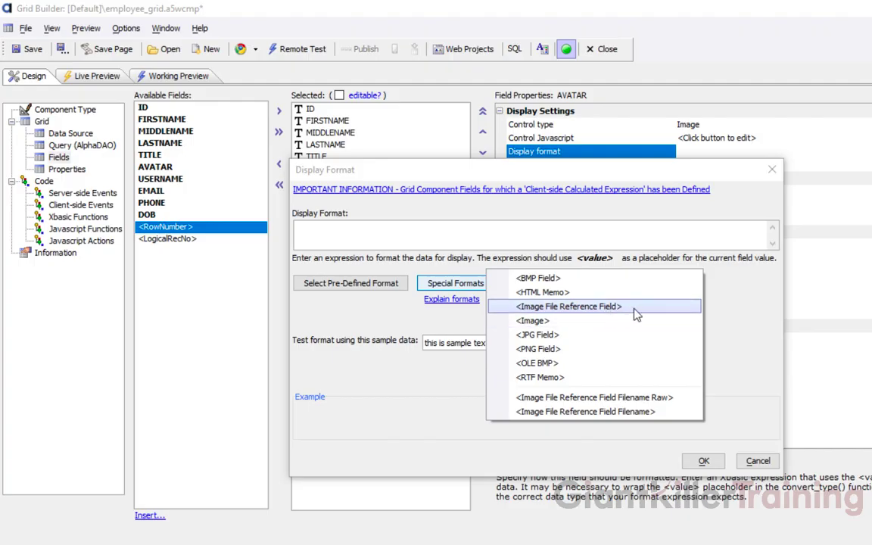
left_click(569, 307)
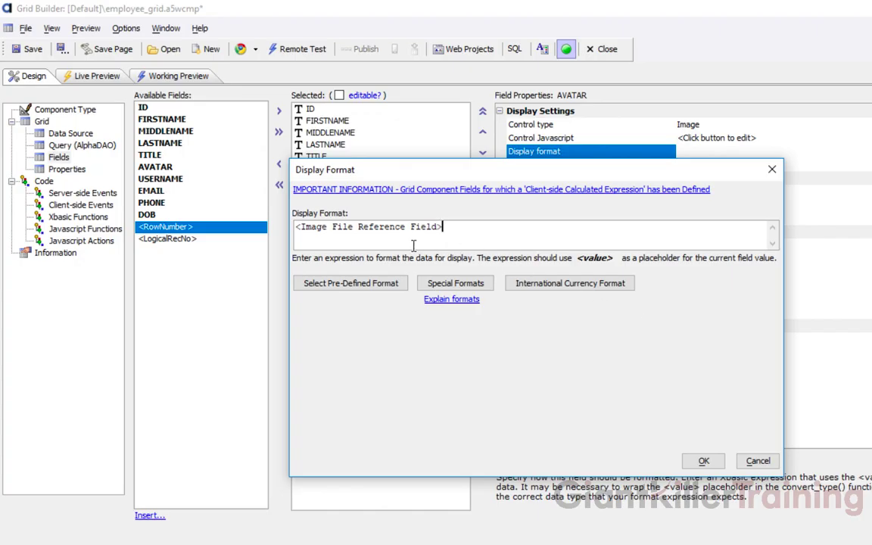
left_click_drag(452, 177, 431, 256)
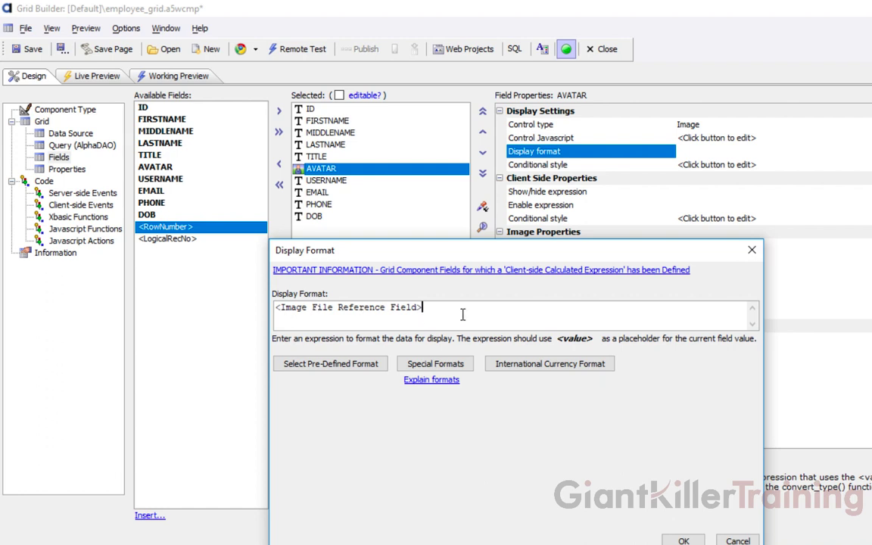
left_click(685, 541)
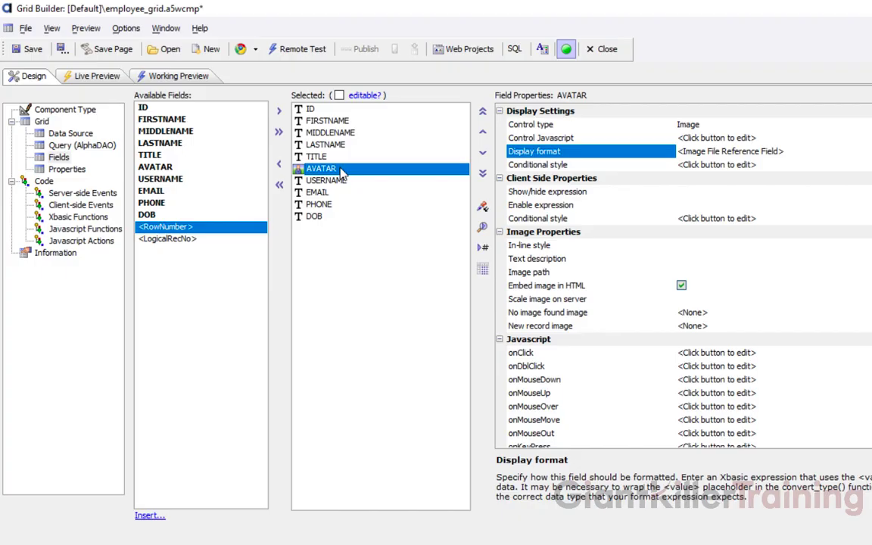
Set the AVATAR field's image path to the filename template avatars/<value>.
left_click(559, 274)
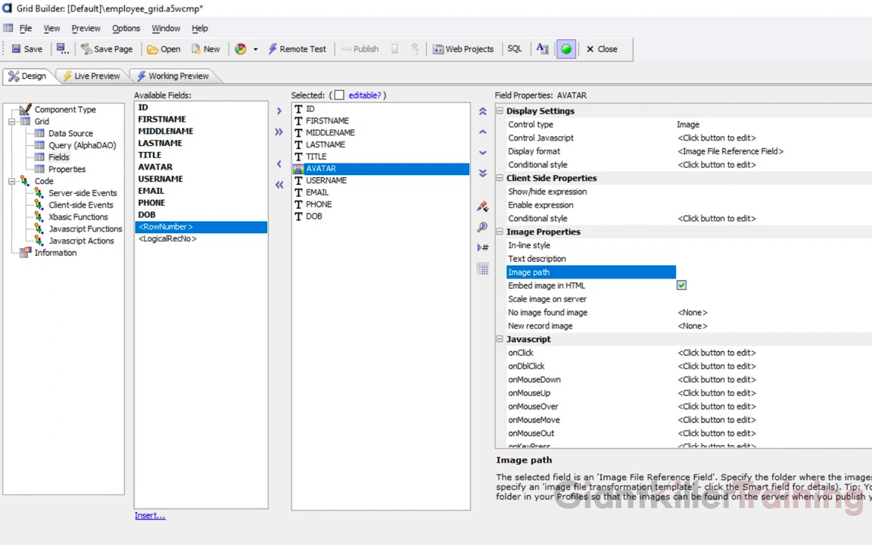
left_click(870, 273)
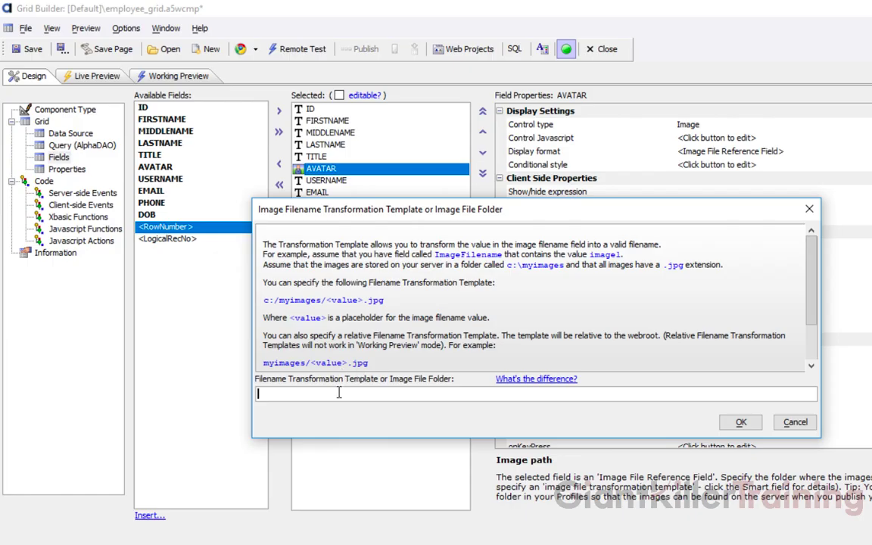
type("avatars/<value>")
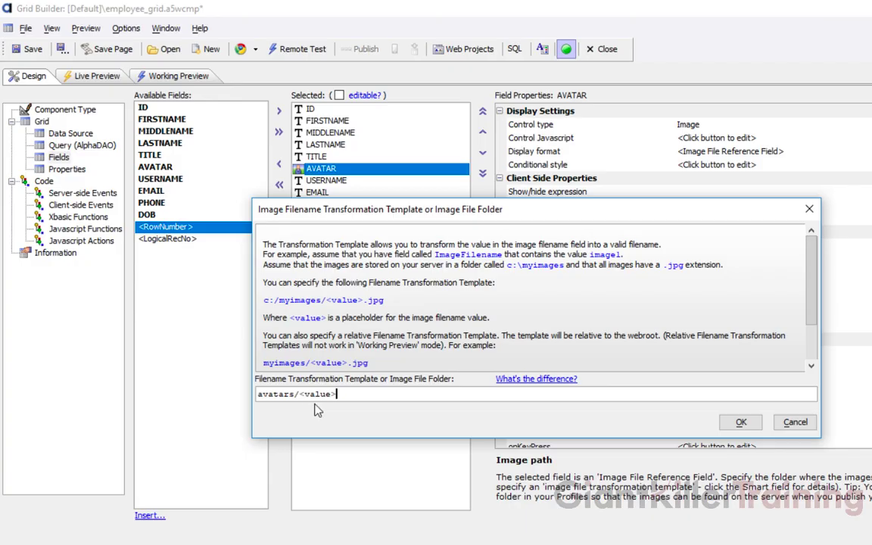
left_click(741, 423)
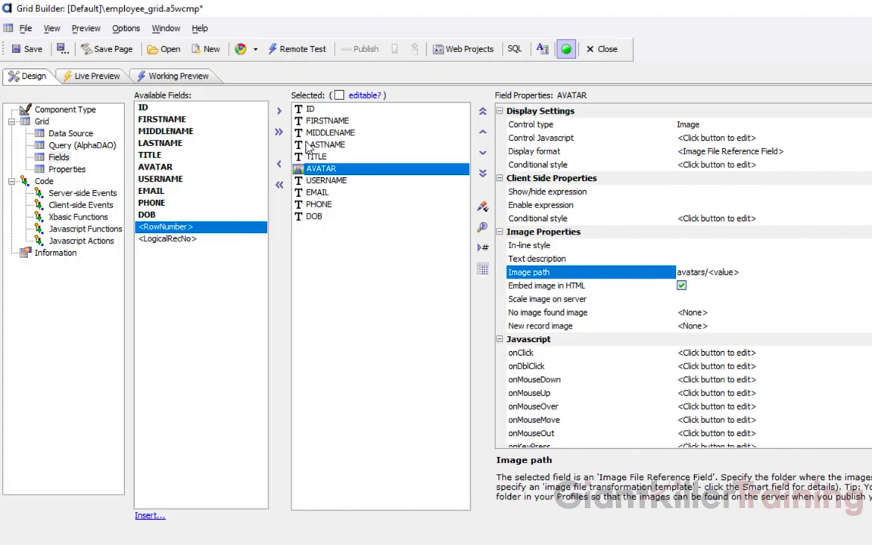
Save employee_grid and examine the avatar images for its records in Working Preview.
left_click(30, 48)
left_click(178, 76)
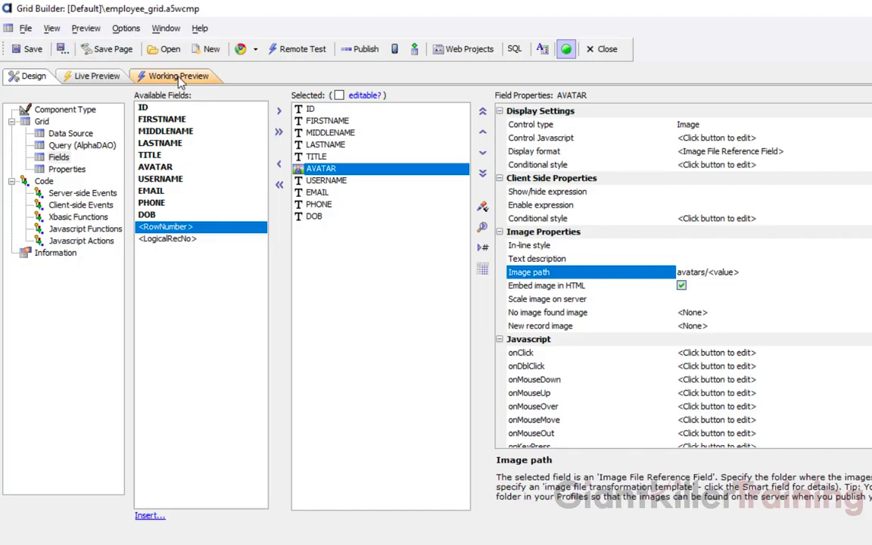
left_click(176, 77)
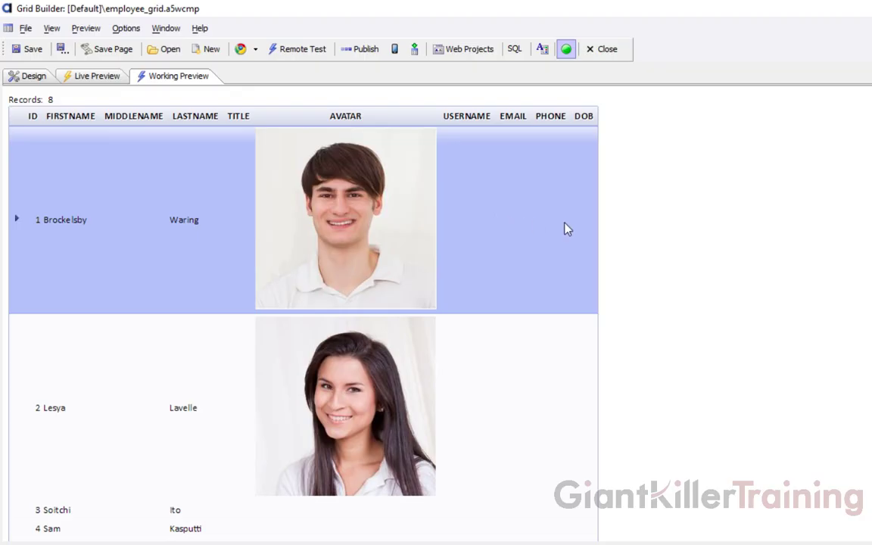
scroll(303, 303, "down", 3)
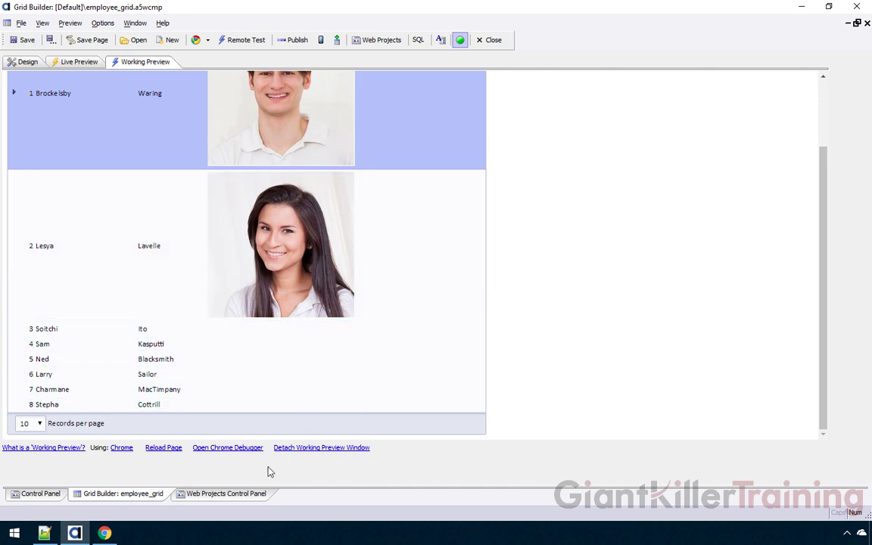
Open the Default project's folder in File Explorer and copy its avatars folder.
left_click(226, 494)
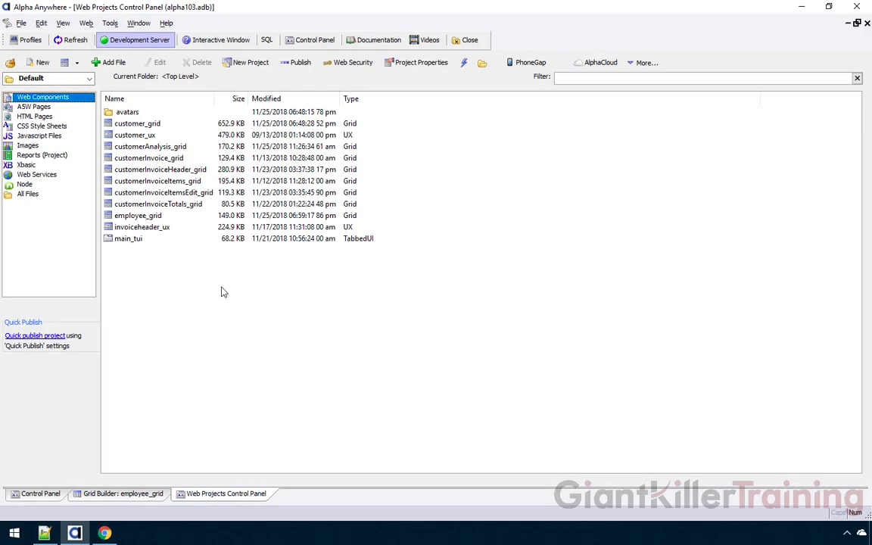
left_click(484, 66)
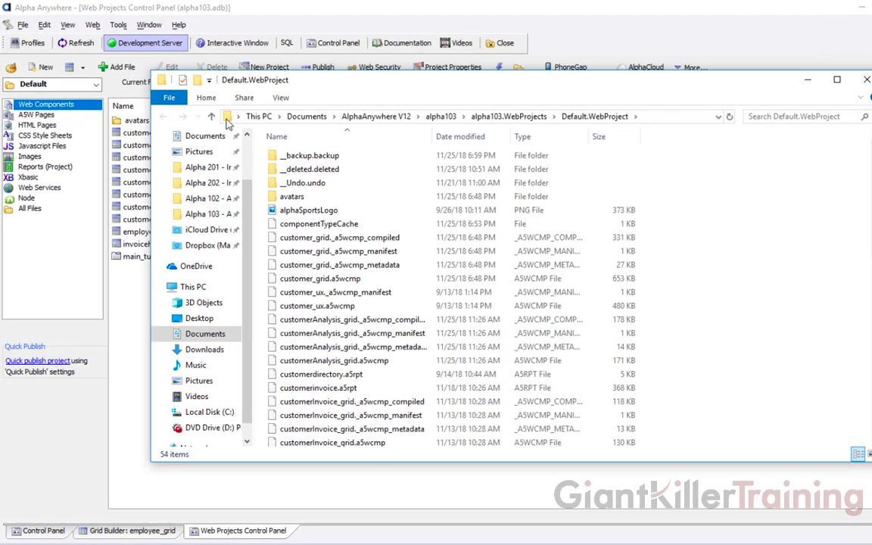
left_click(213, 109)
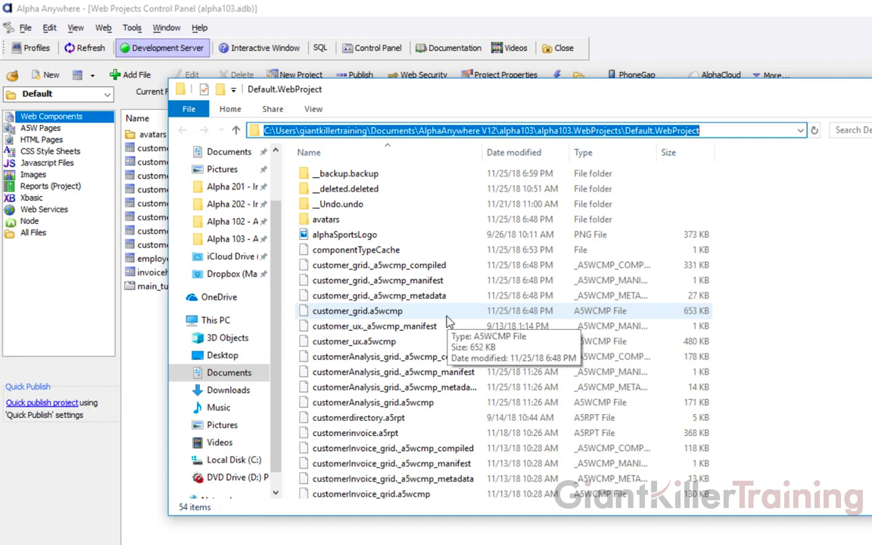
left_click(354, 223)
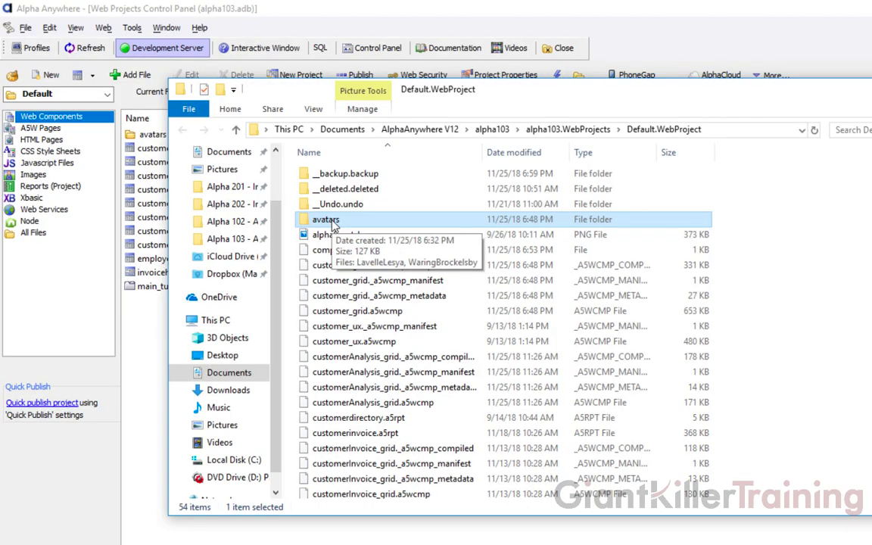
right_click(332, 224)
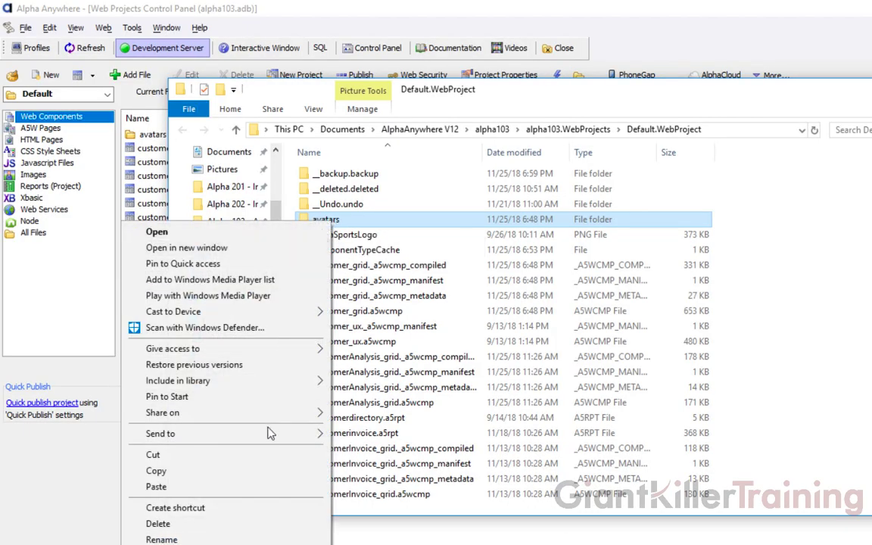
left_click(260, 475)
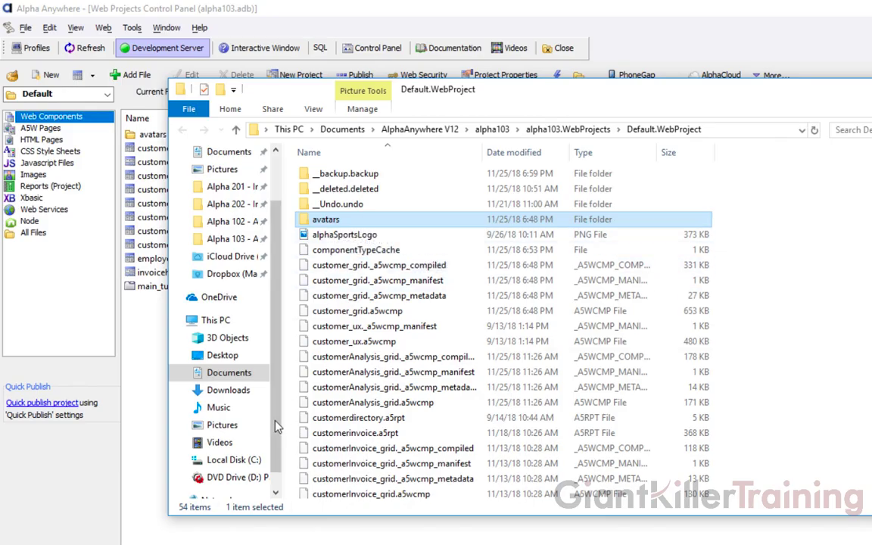
Paste the copied avatars folder into the LivePreview folder of A5Webroot on Local Disk (C:), and close File Explorer.
left_click(247, 463)
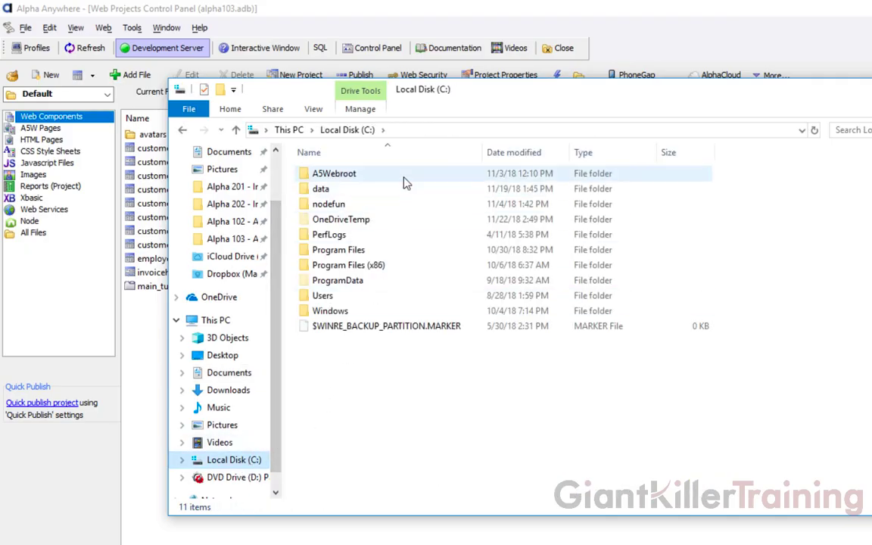
mouse_move(404, 182)
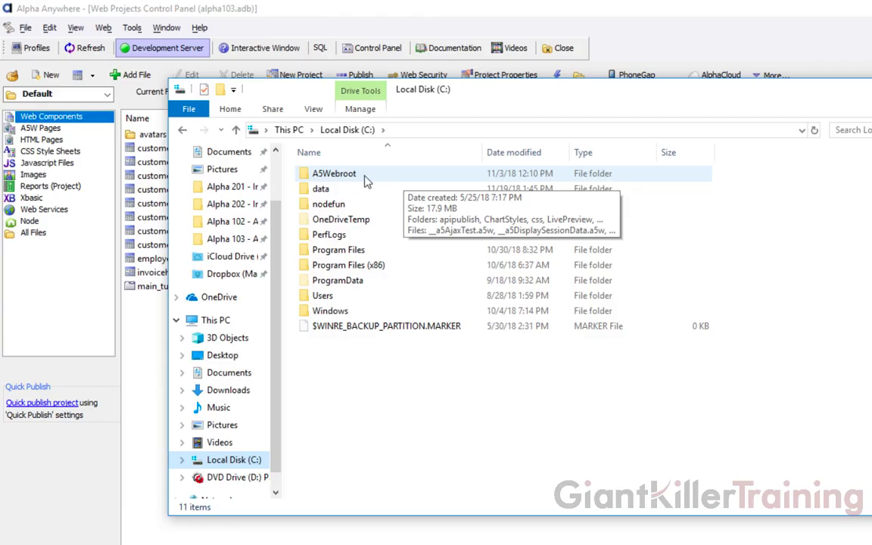
double_click(366, 179)
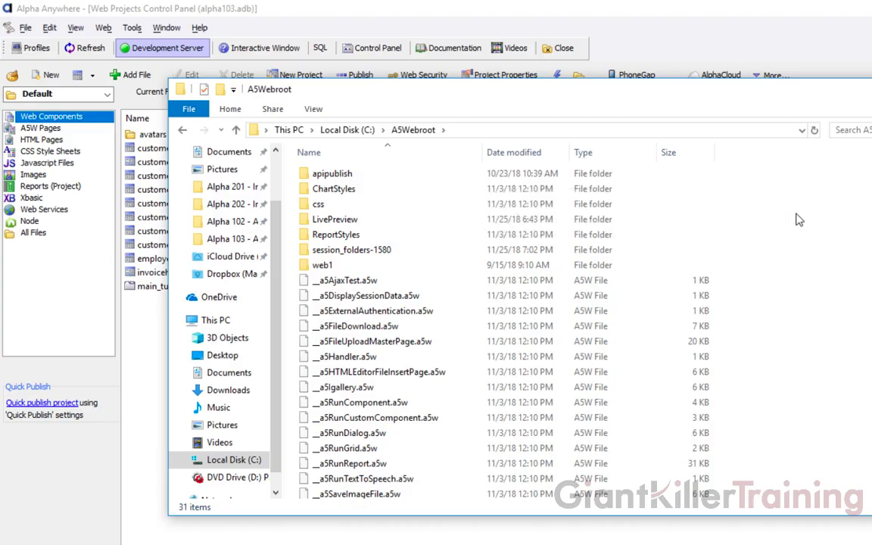
left_click(370, 223)
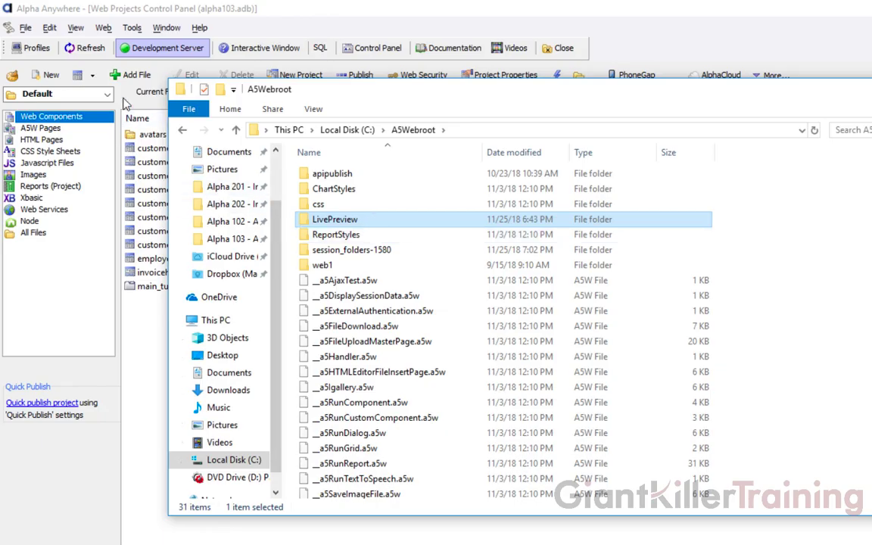
mouse_move(374, 226)
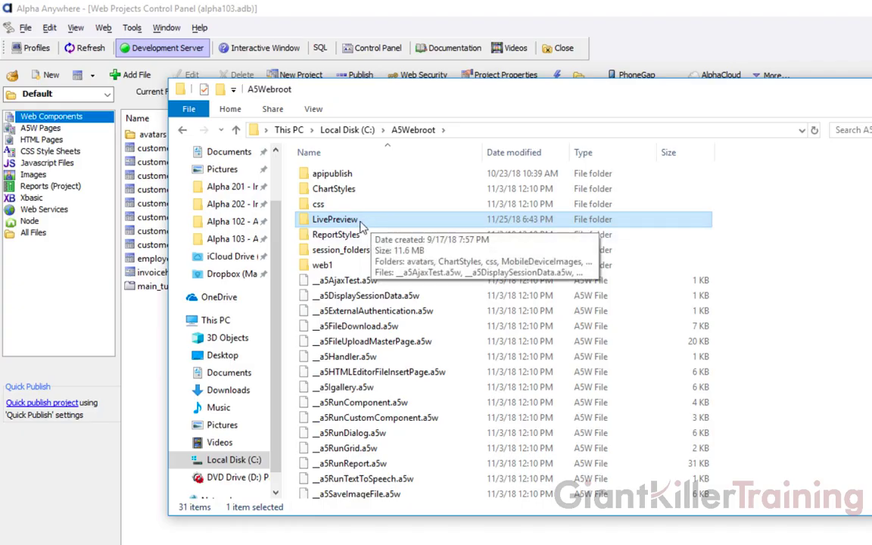
double_click(351, 221)
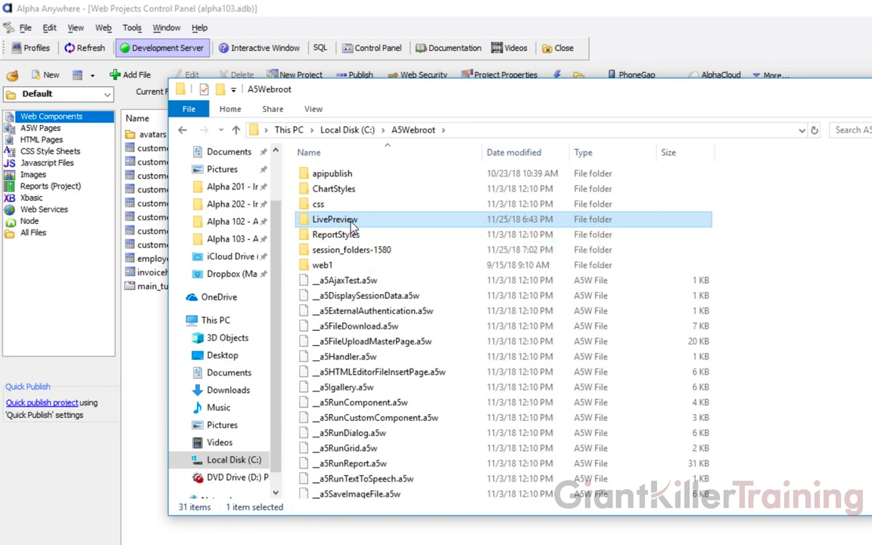
scroll(302, 220, "down", 1)
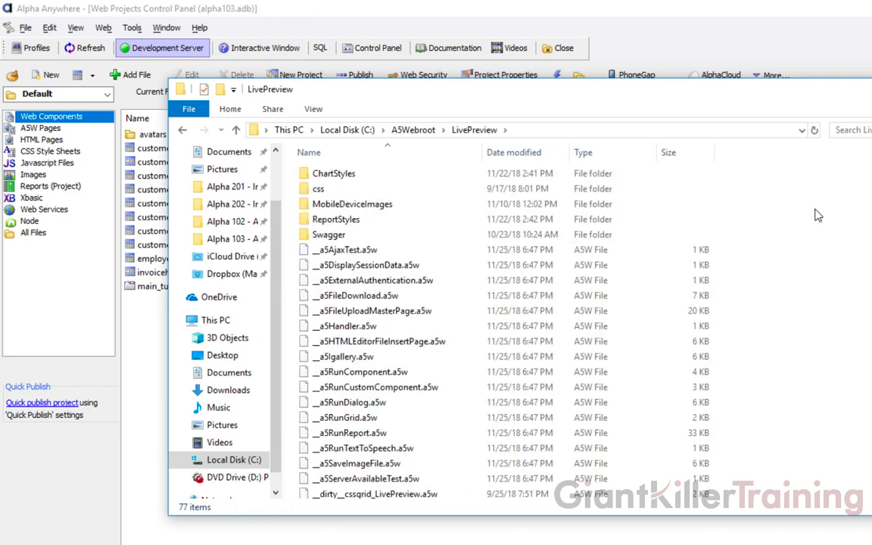
right_click(748, 183)
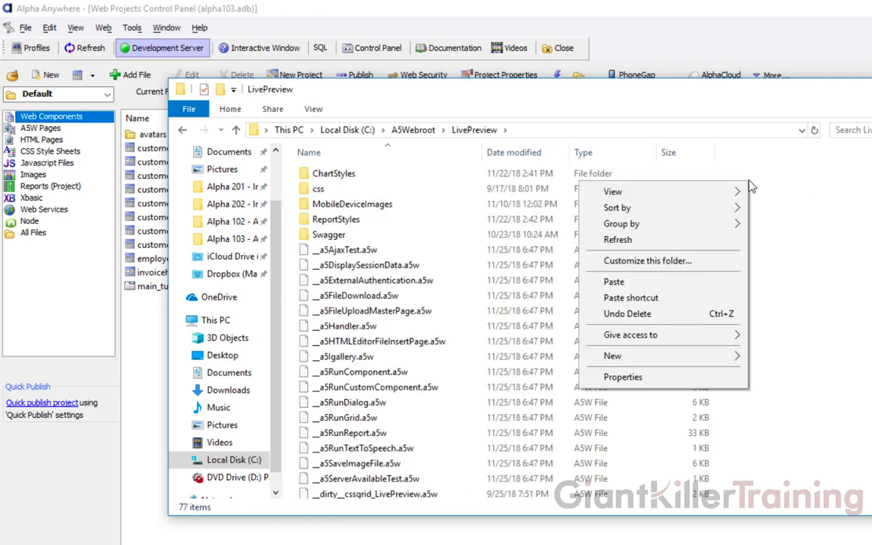
left_click(681, 284)
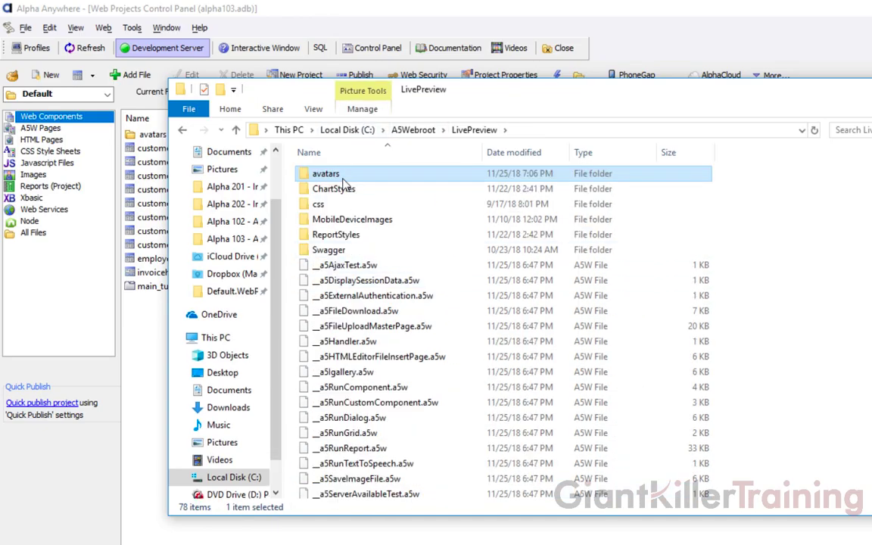
mouse_move(348, 181)
key("alt+F4")
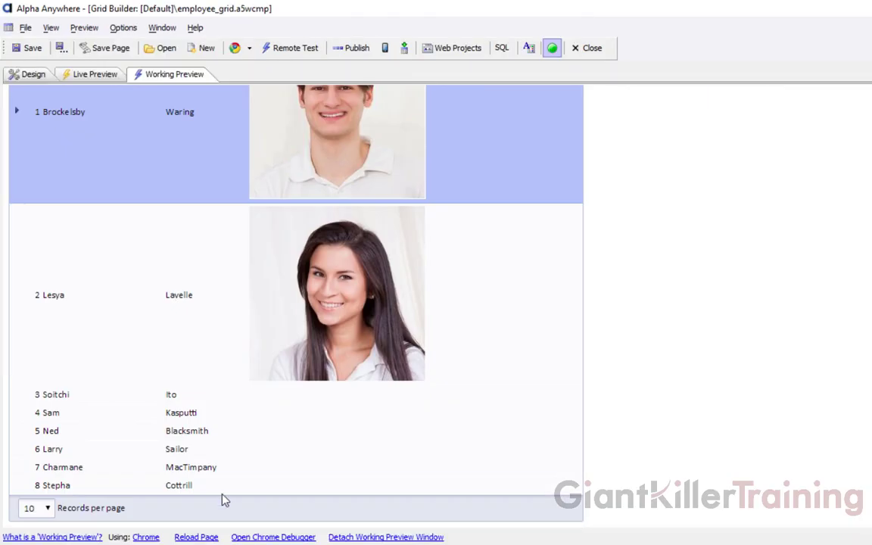
Return to the design of employee_grid and add a Javascript action named Image File Upload.
left_click(35, 74)
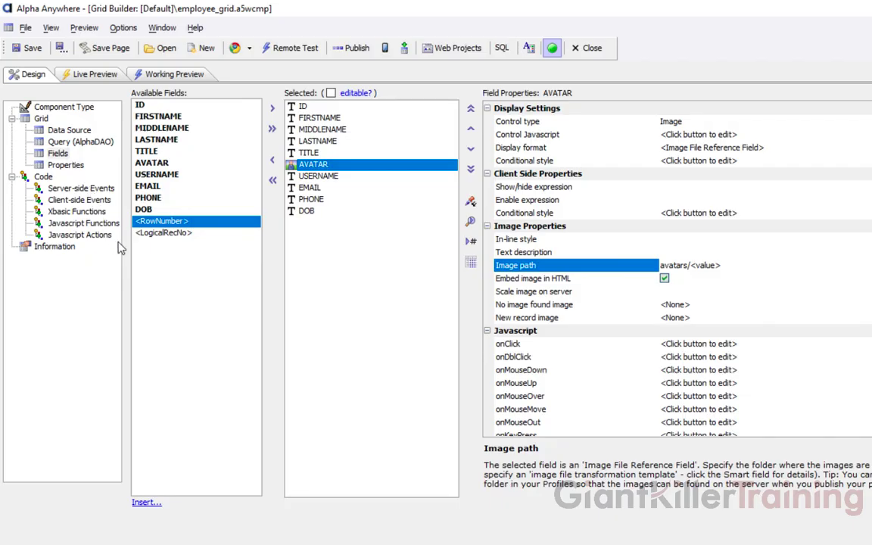
left_click(95, 236)
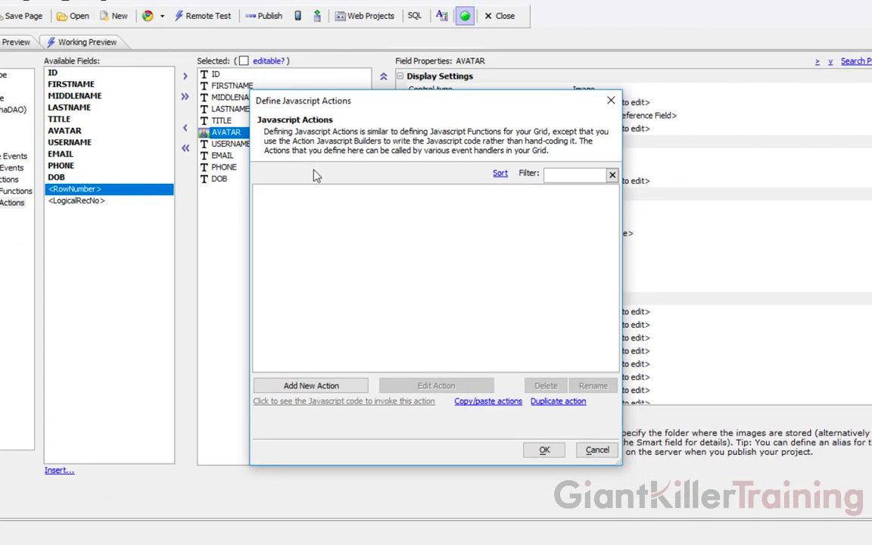
left_click(314, 386)
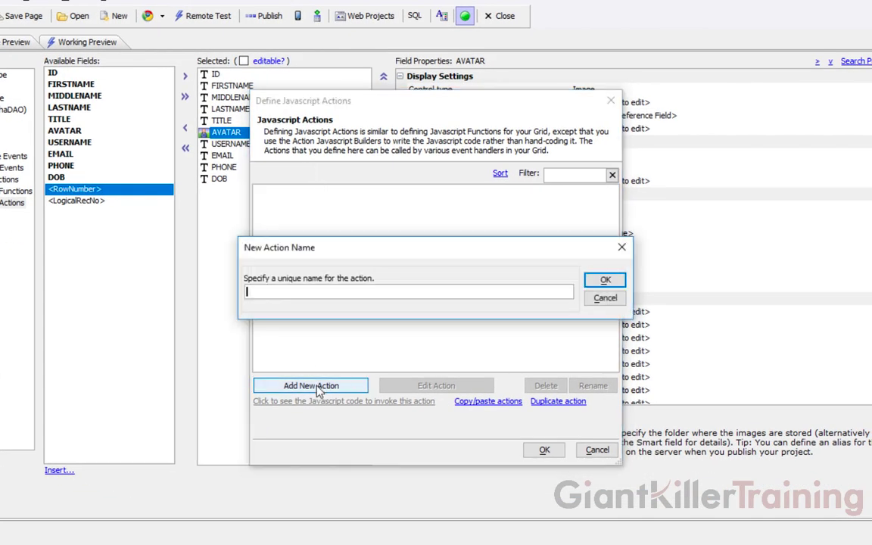
type("Image File Upload")
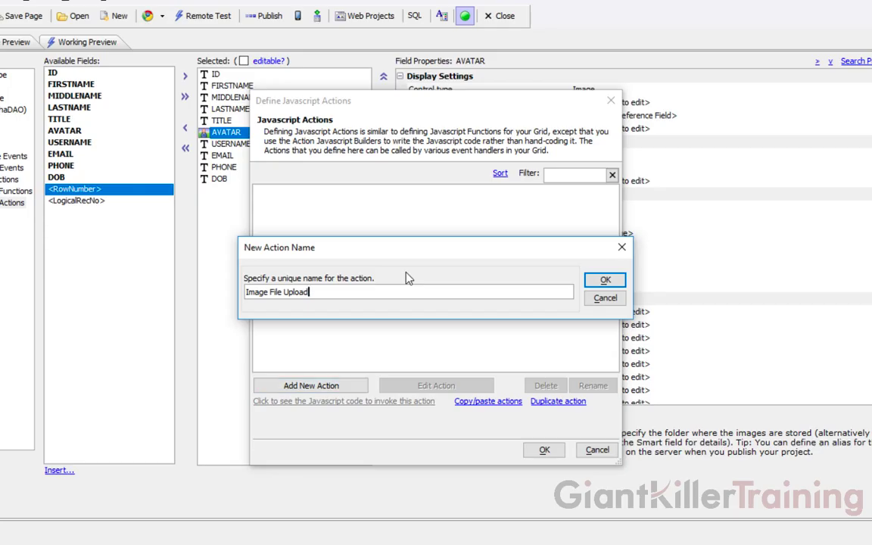
left_click(603, 281)
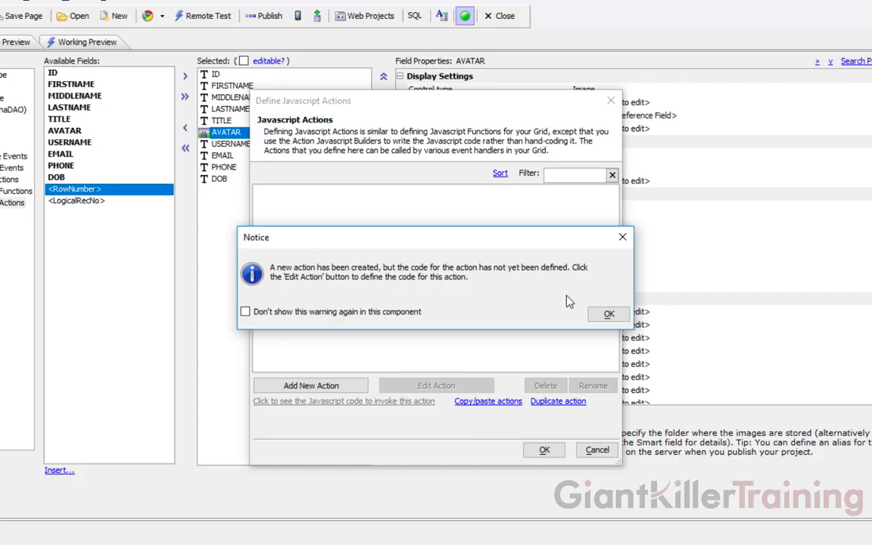
left_click(606, 314)
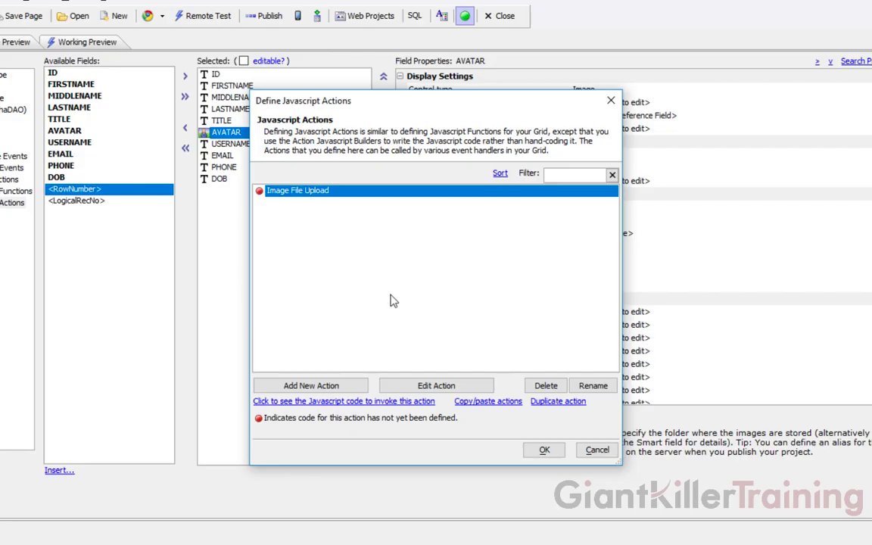
Edit the Image File Upload action and add the predefined Image Upload action to it.
left_click(439, 386)
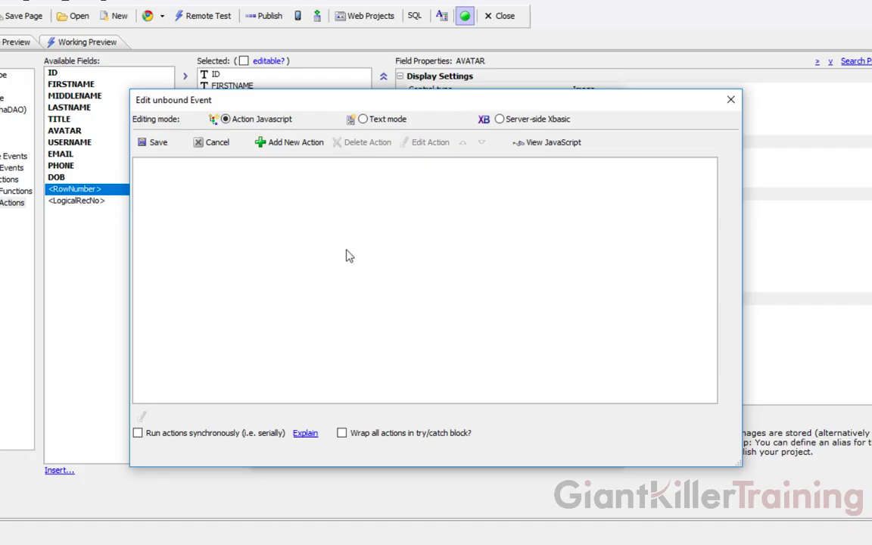
left_click(292, 144)
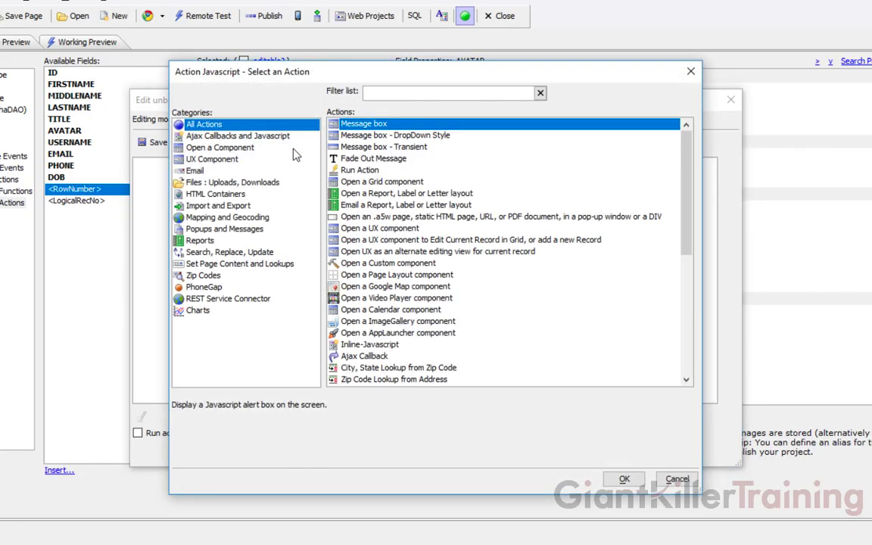
type("image")
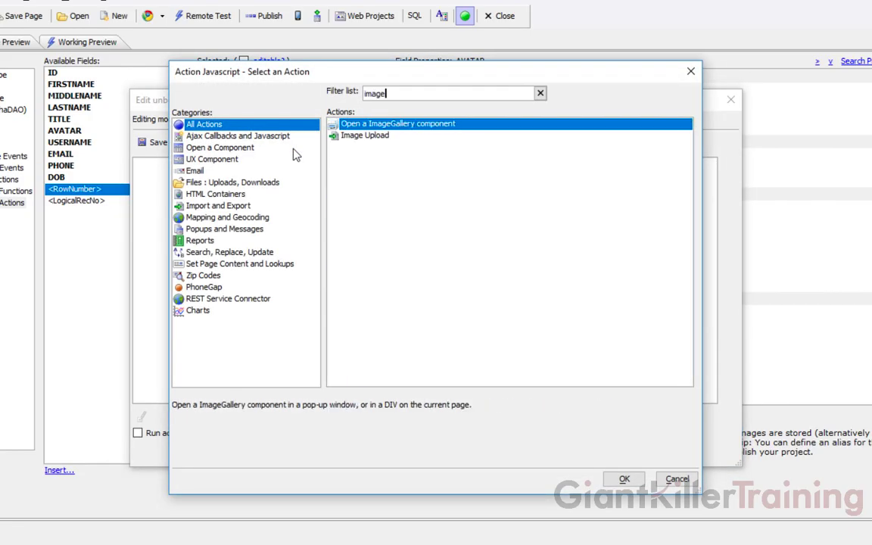
left_click(362, 139)
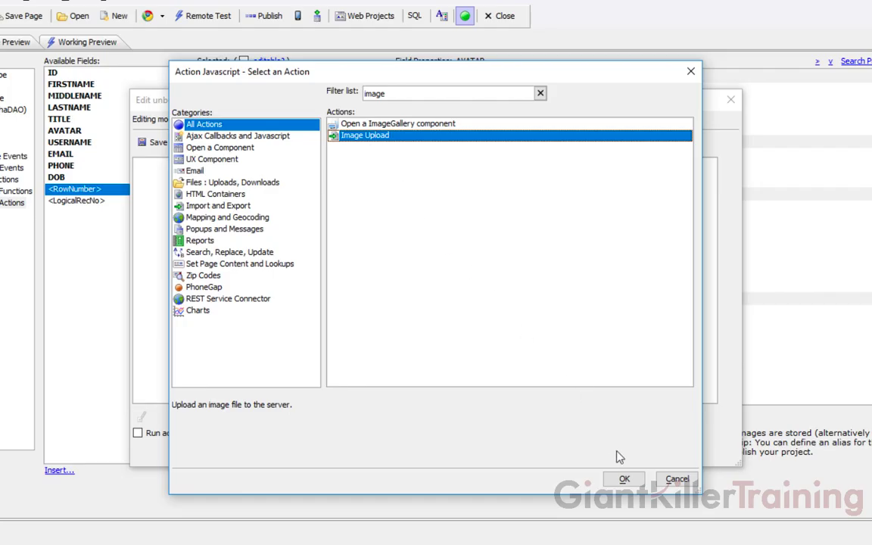
left_click(624, 479)
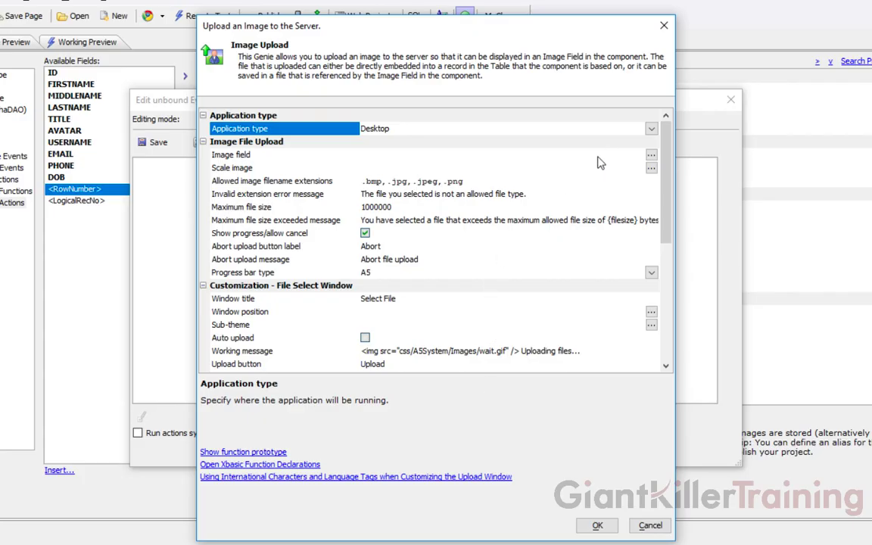
Keep the application type as Desktop and set the upload's image field to AVATAR (C).
left_click(650, 129)
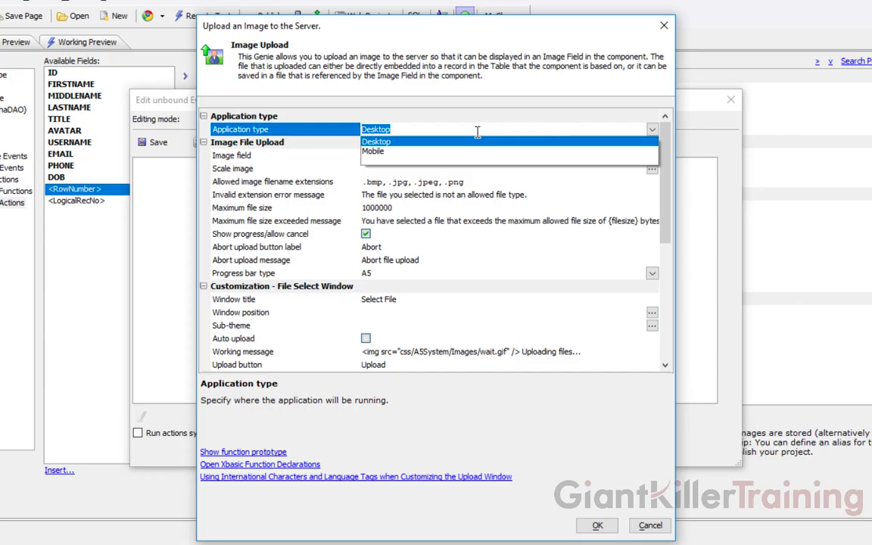
left_click(325, 132)
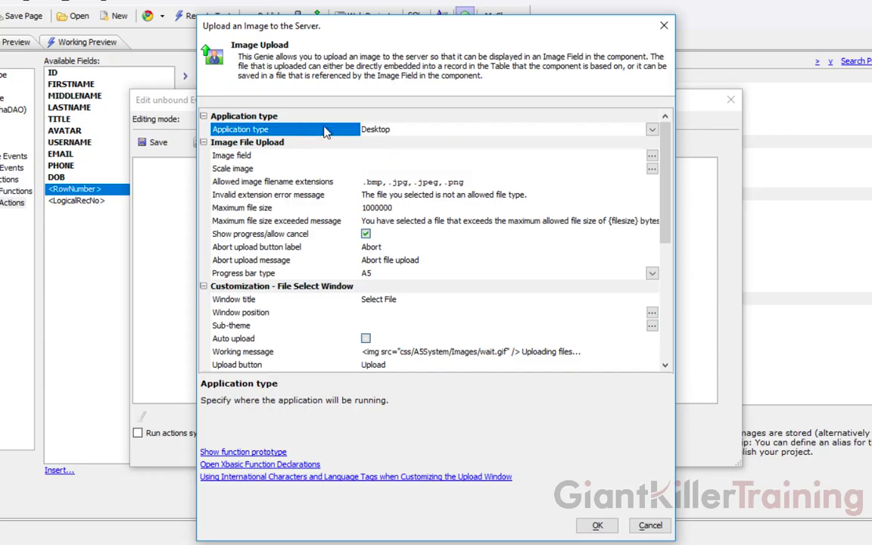
key("Down")
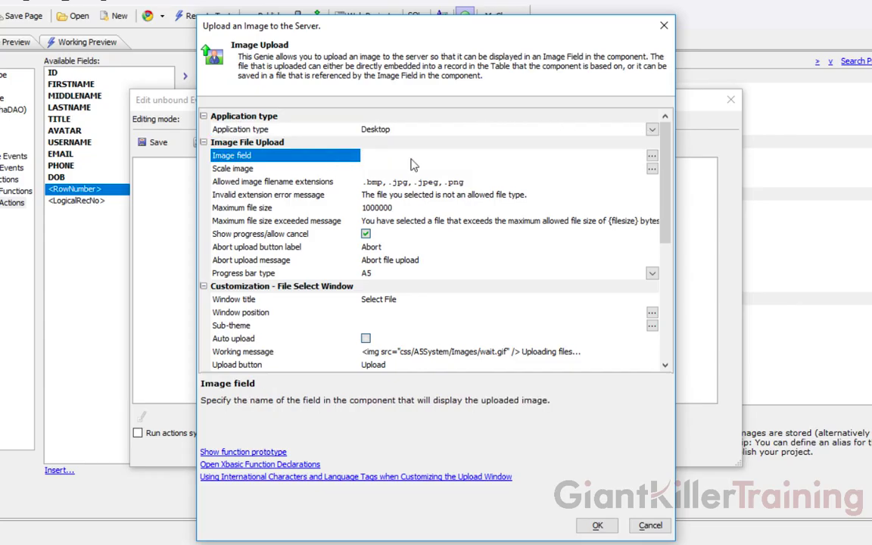
left_click(652, 157)
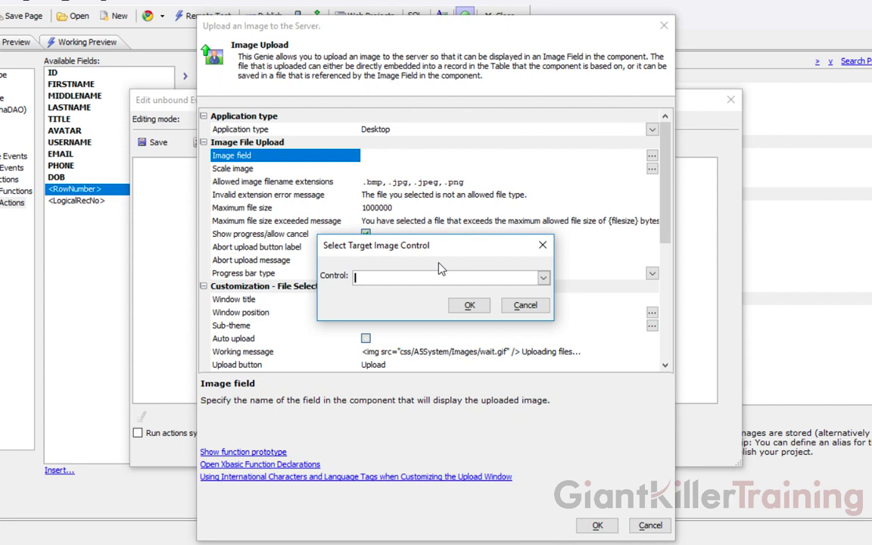
left_click(544, 278)
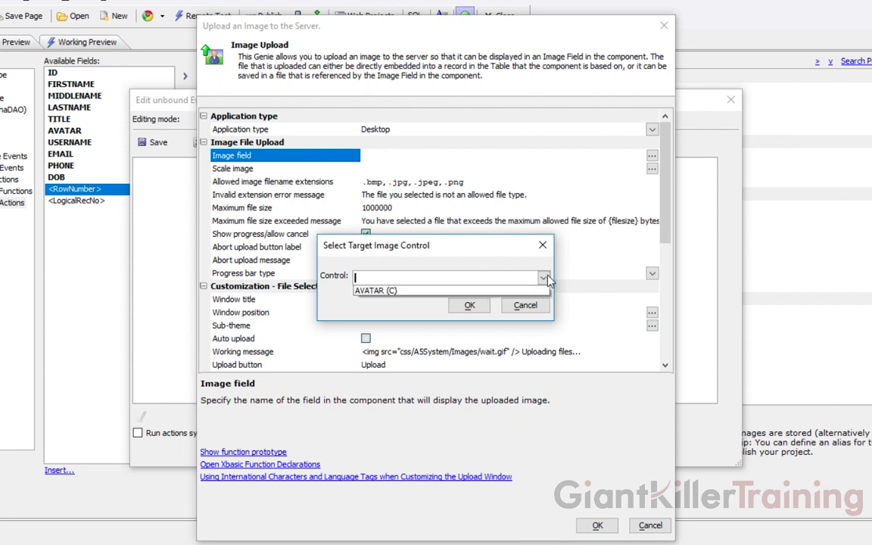
left_click(475, 291)
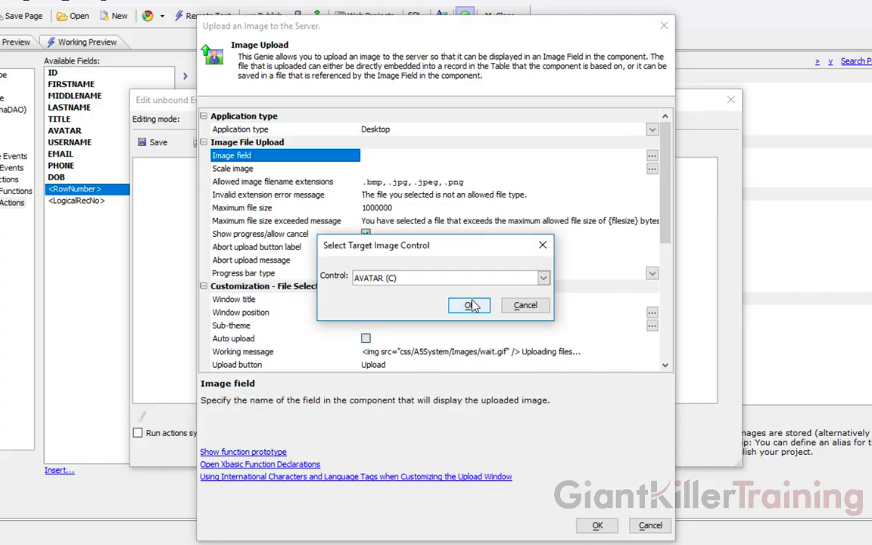
left_click(473, 305)
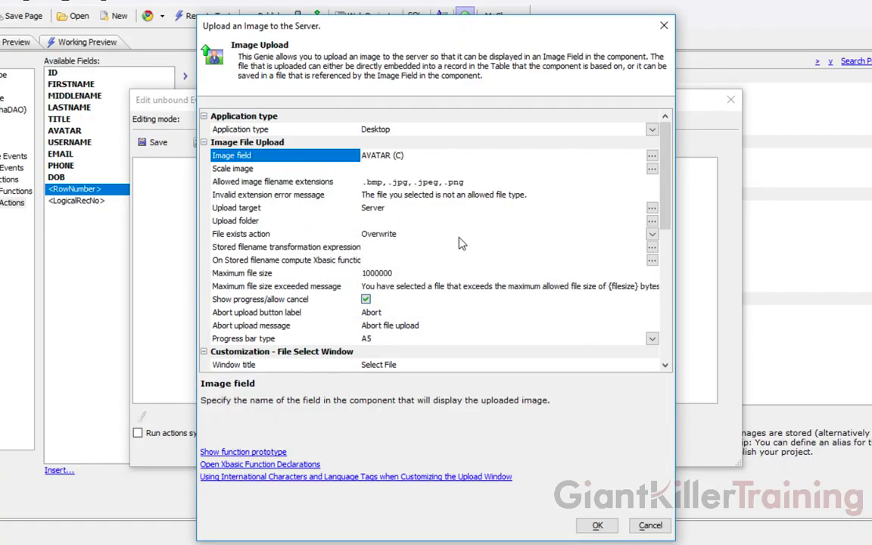
Keep Server as the upload target and set the upload folder to avatars.
left_click(303, 210)
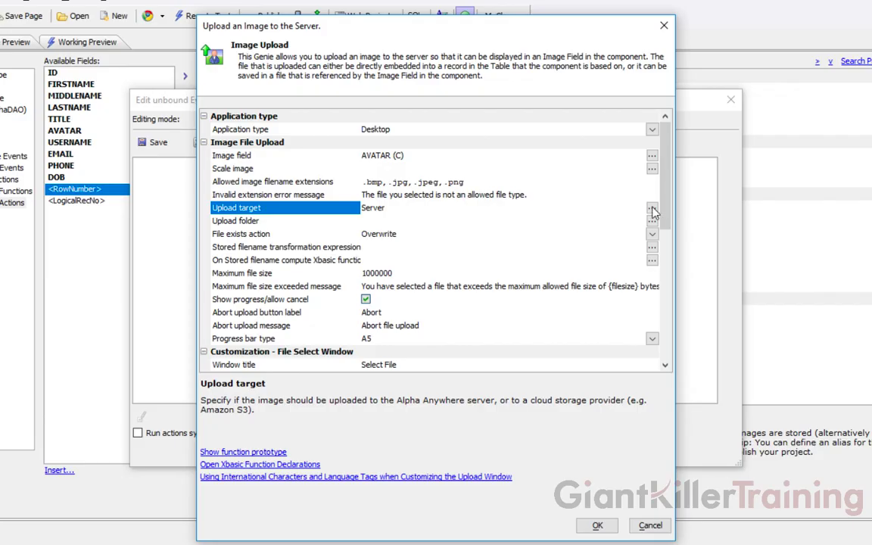
double_click(303, 211)
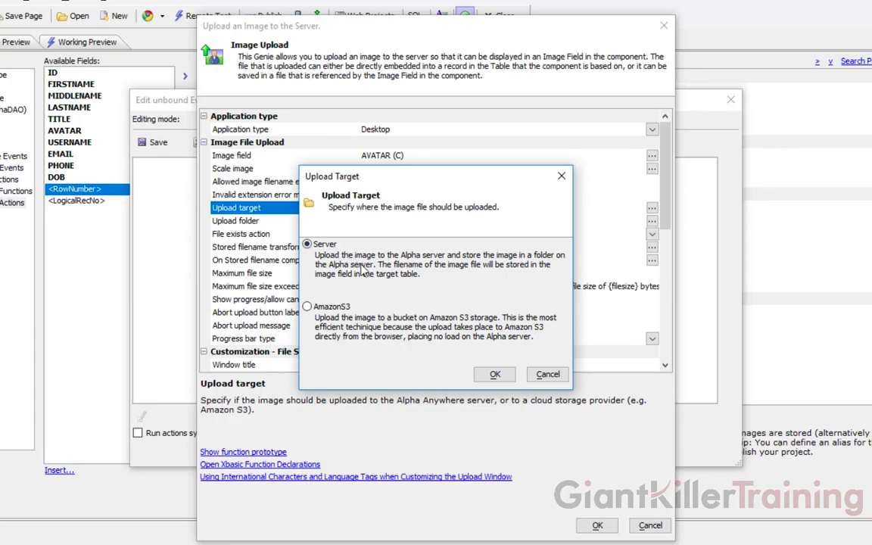
left_click(496, 374)
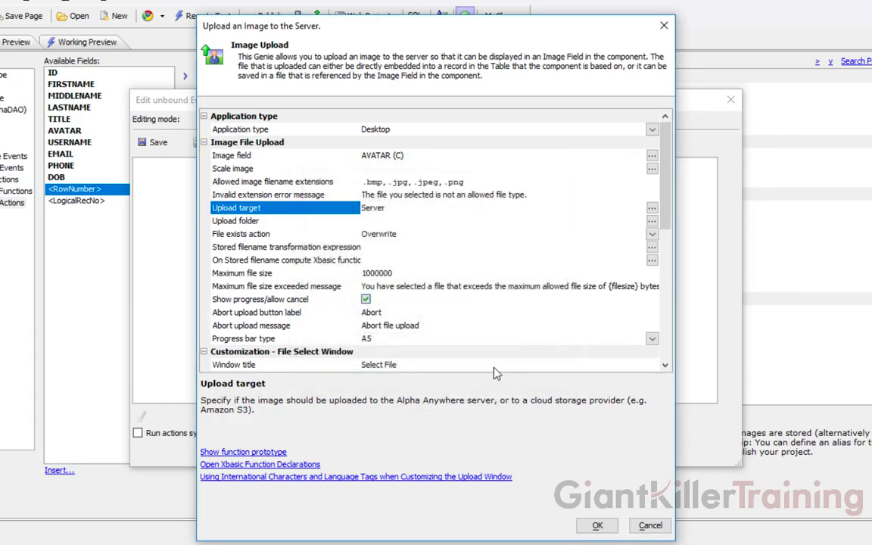
left_click(308, 224)
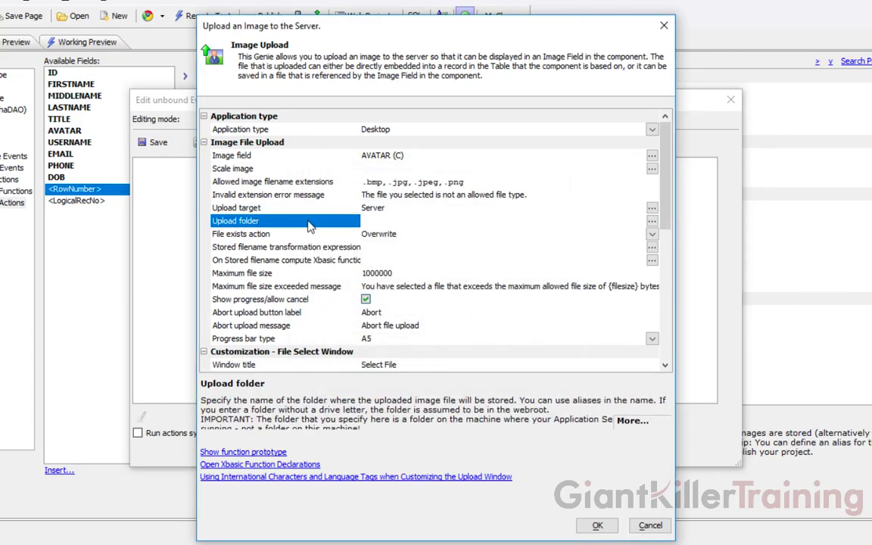
left_click(389, 220)
type("avatars")
Review the file exists action choices and keep it set to Overwrite.
left_click(340, 235)
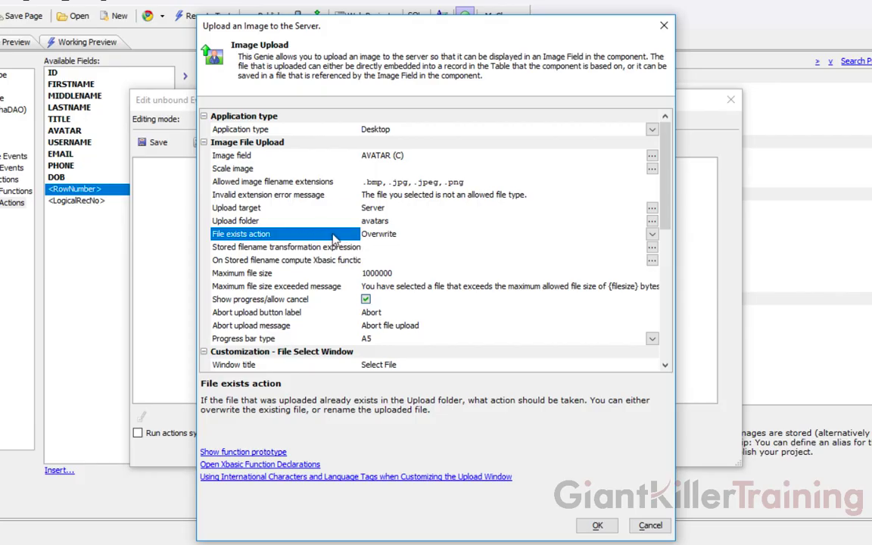
left_click(652, 235)
left_click(431, 249)
Compare the <Filename> and <ShortFilename> sample expressions and set the stored filename transformation expression to "<ShortFilename>".
left_click(307, 247)
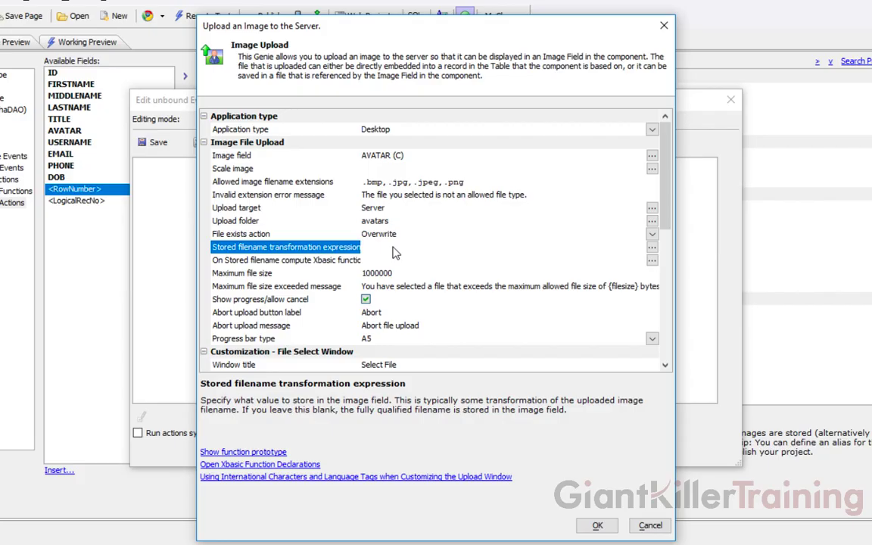
left_click(653, 248)
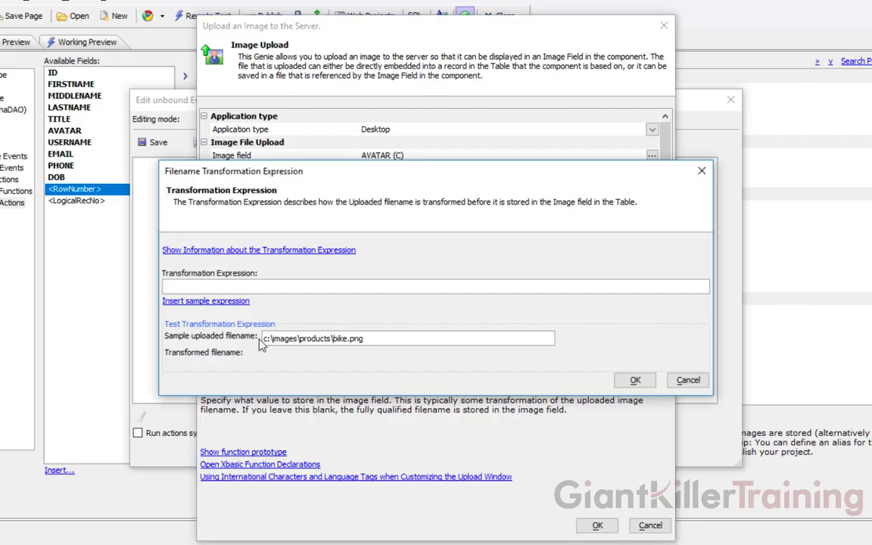
left_click(219, 302)
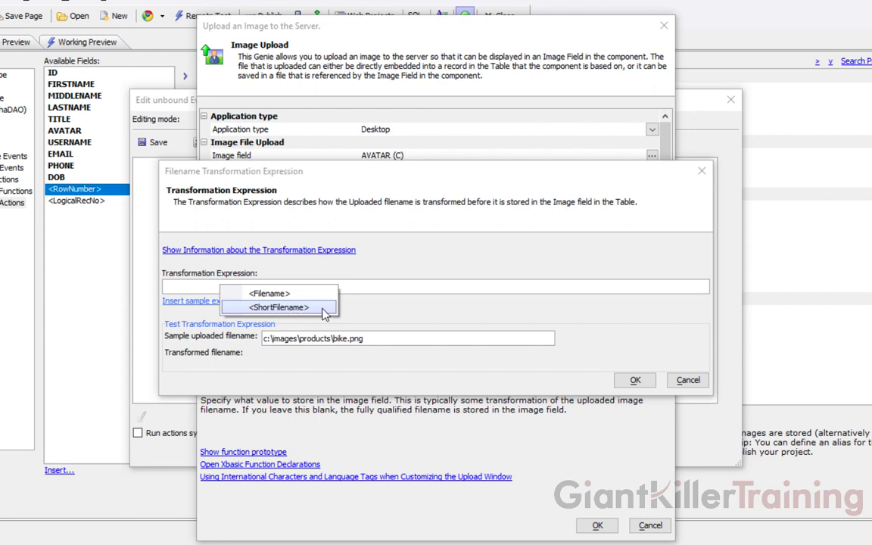
left_click(376, 307)
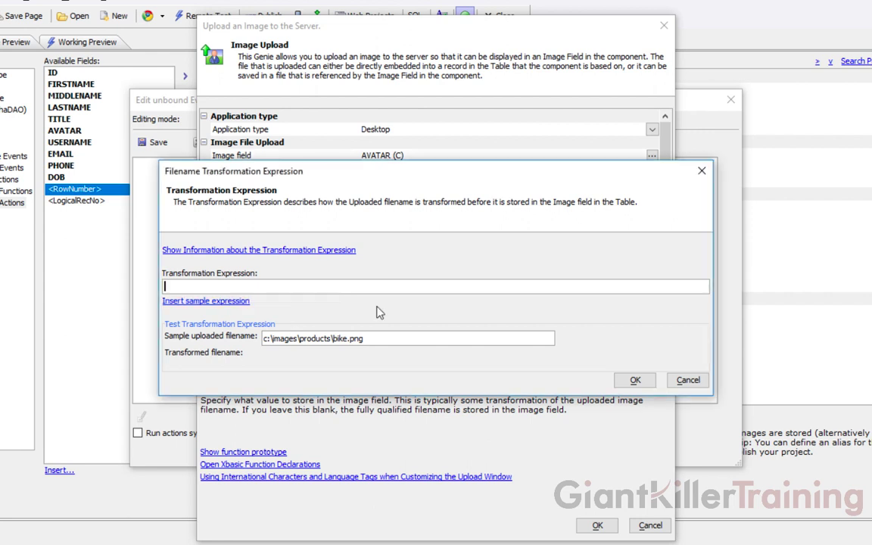
left_click(215, 303)
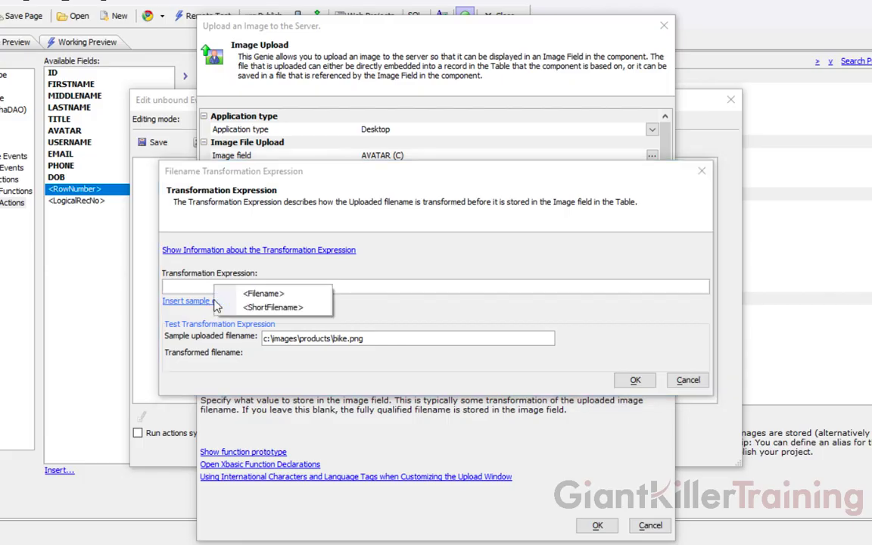
left_click(293, 309)
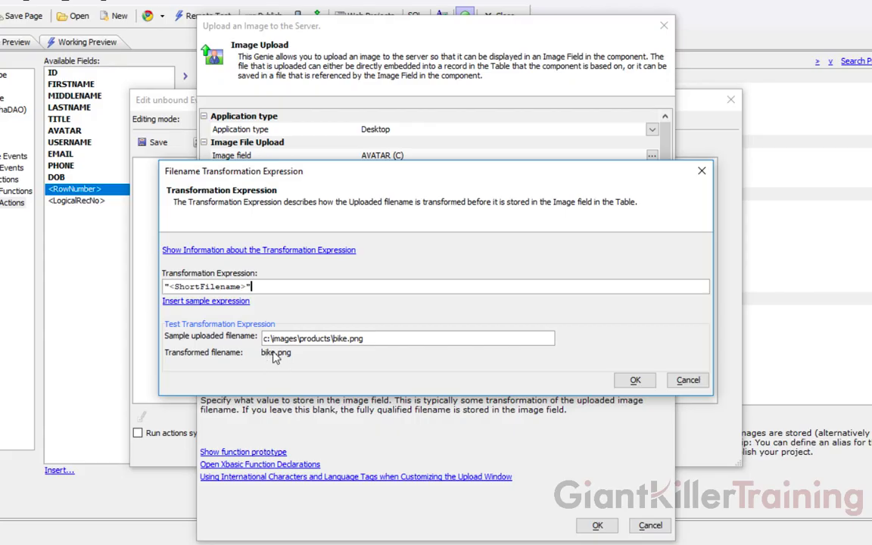
left_click(227, 301)
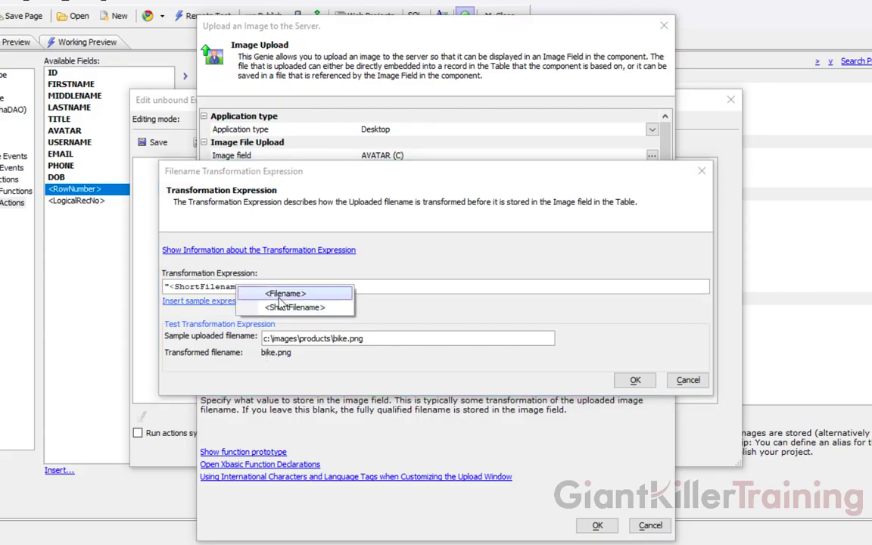
left_click(273, 292)
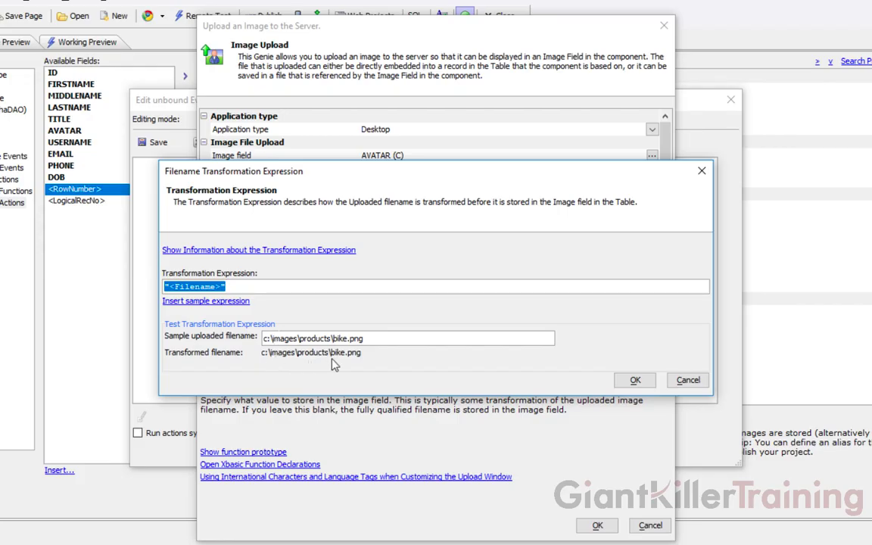
left_click(227, 301)
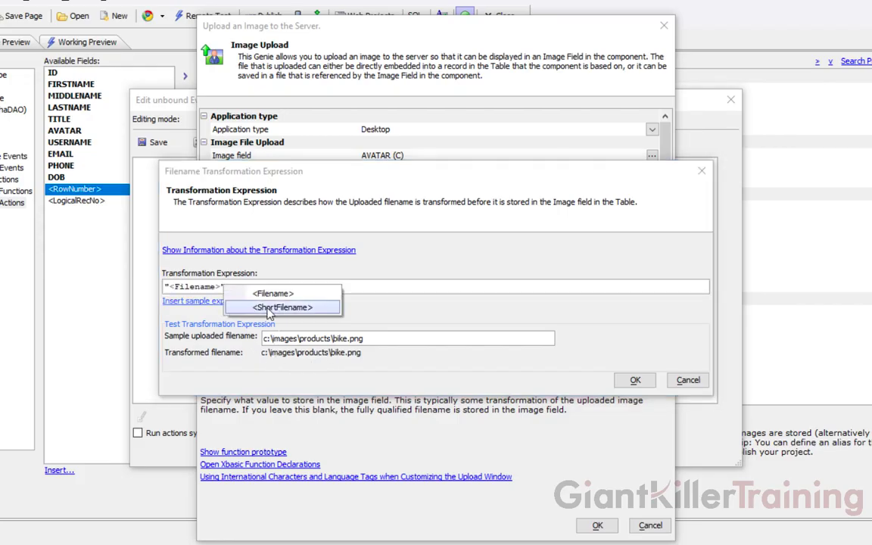
left_click(291, 307)
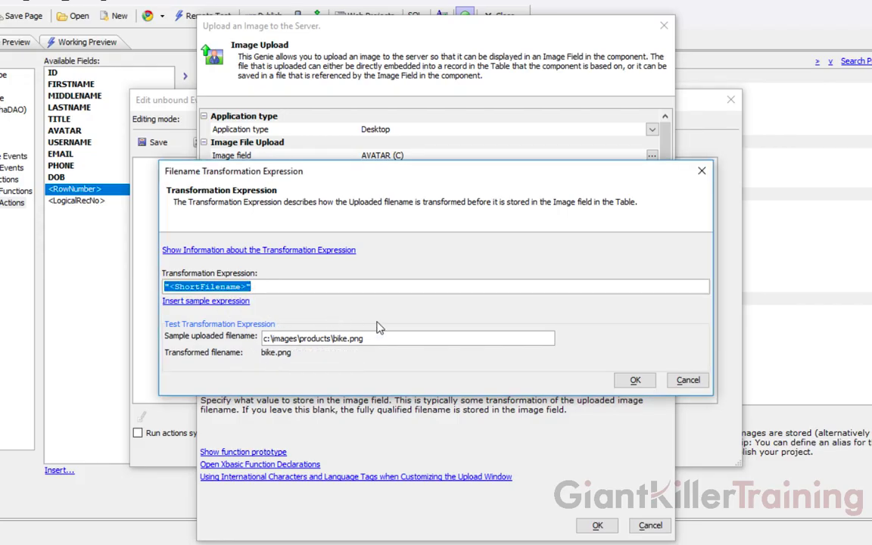
left_click(630, 379)
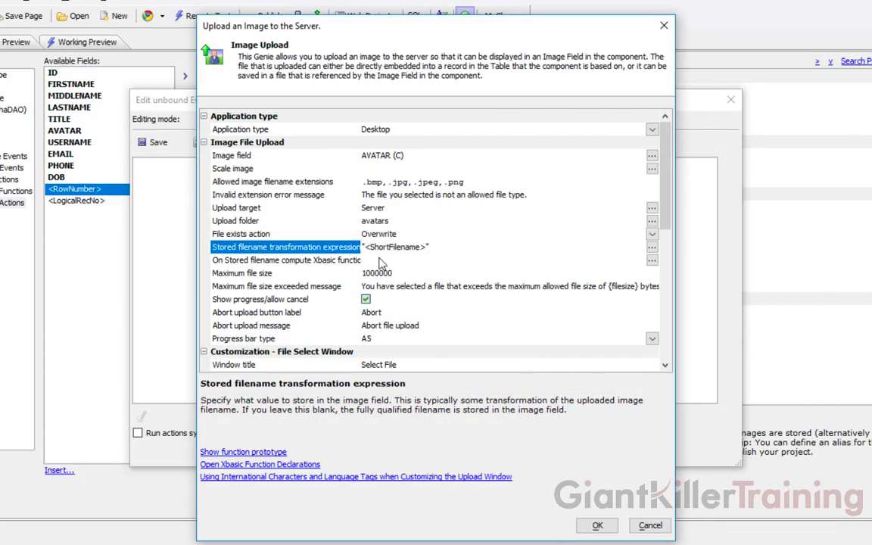
Set the upload's maximum file size to 0 and accept the Image Upload settings.
left_click(411, 274)
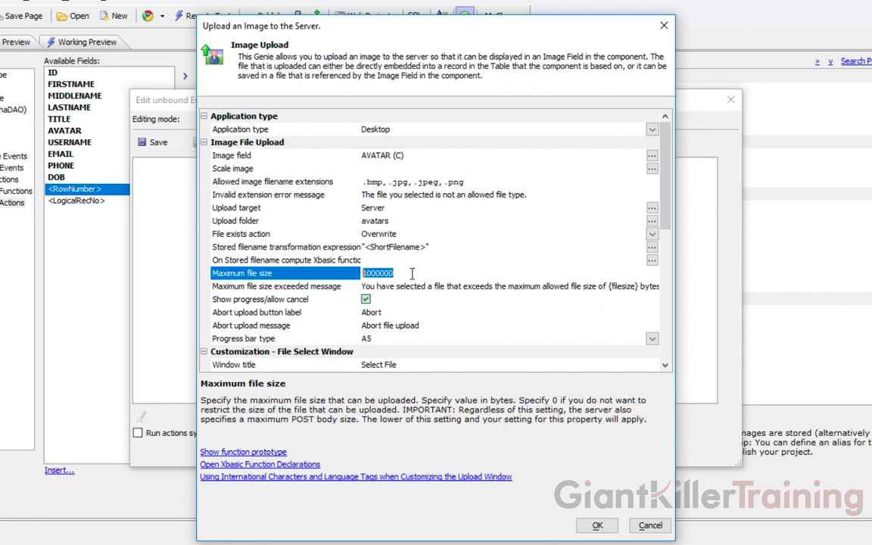
type("0")
left_click(601, 532)
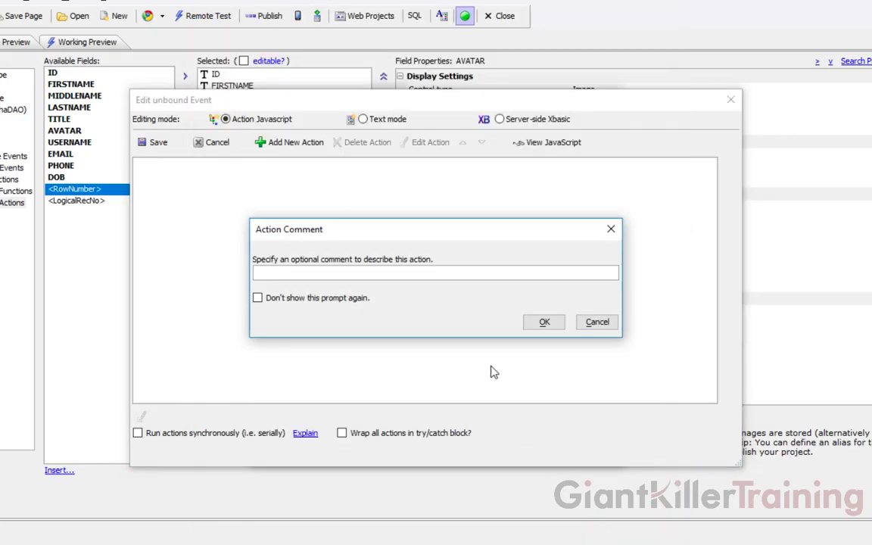
Comment the action as "Image File Upload" and save it to the grid's Javascript actions.
type("Image File Upload")
left_click(545, 322)
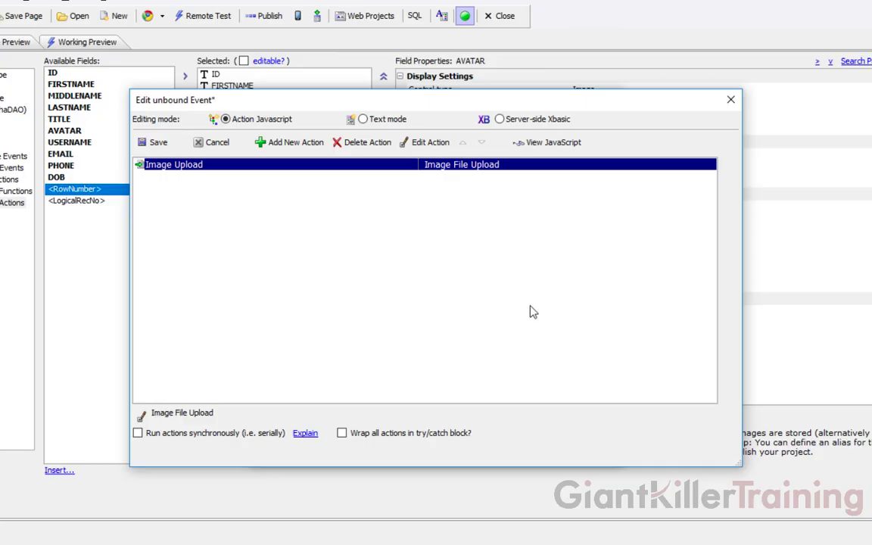
left_click(167, 146)
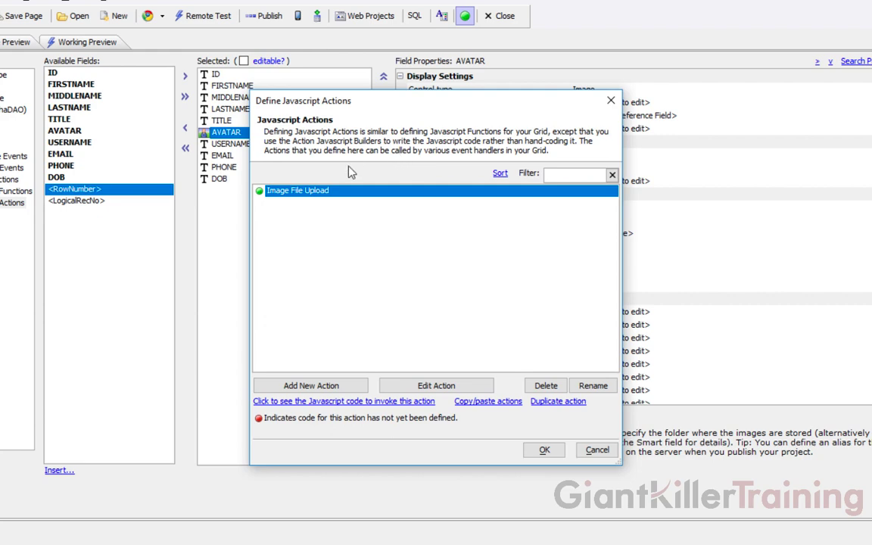
left_click(544, 450)
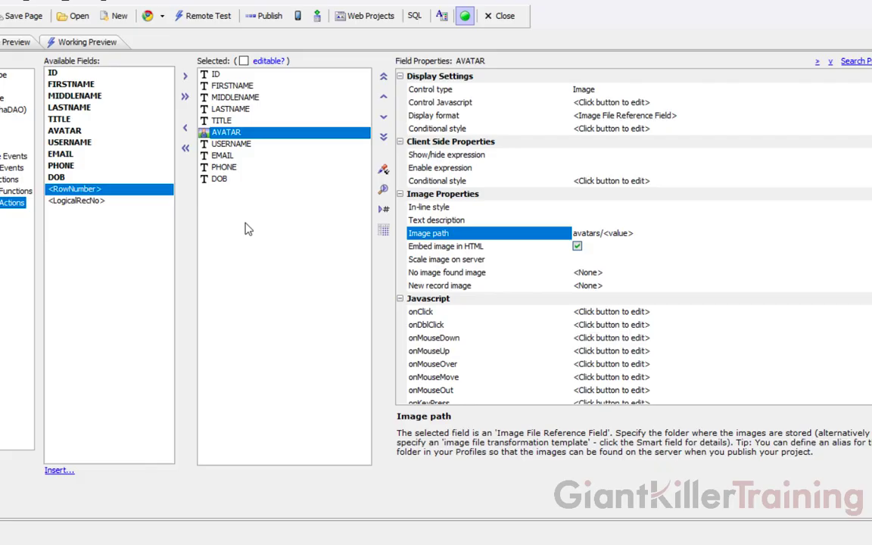
Make the grid's selected fields editable, leaving Id out of the conversion to TextBox controls.
left_click(243, 62)
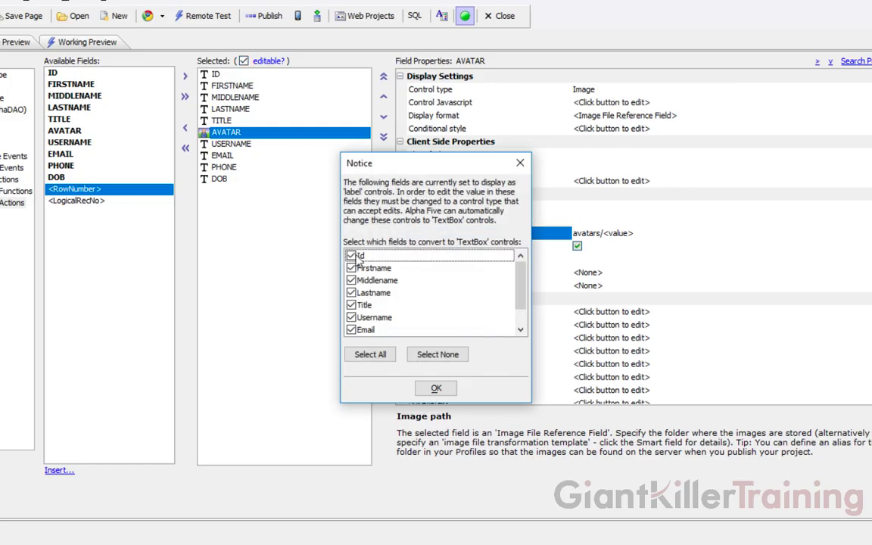
left_click(353, 257)
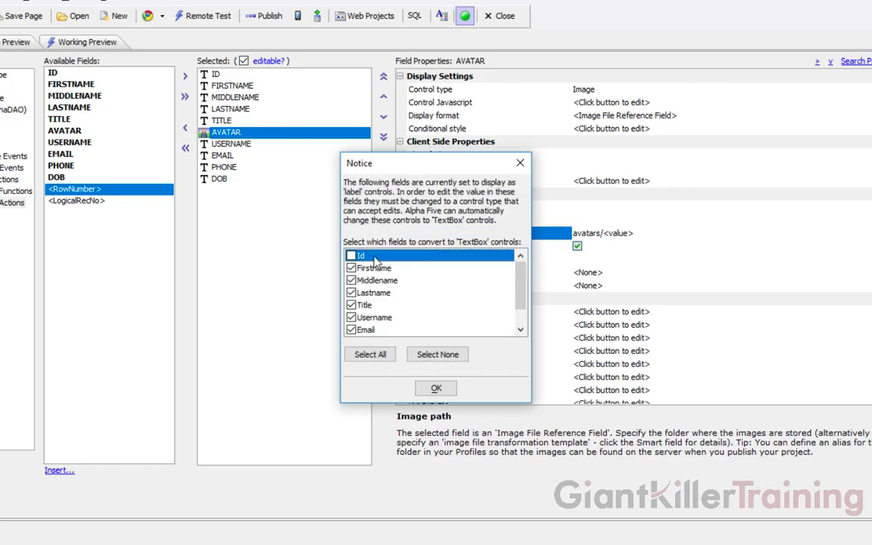
Convert all the listed label fields except Id to TextBox controls.
scroll(522, 282, "down", 1)
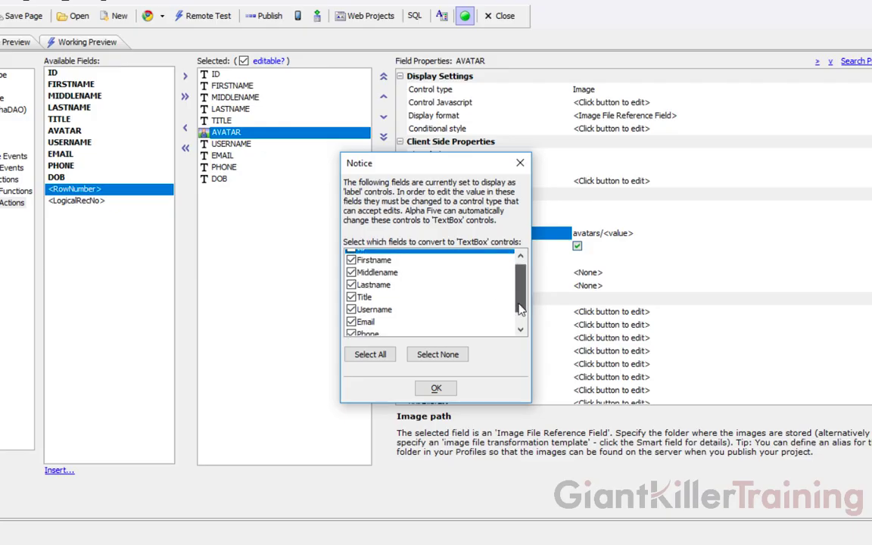
scroll(521, 322, "up", 2)
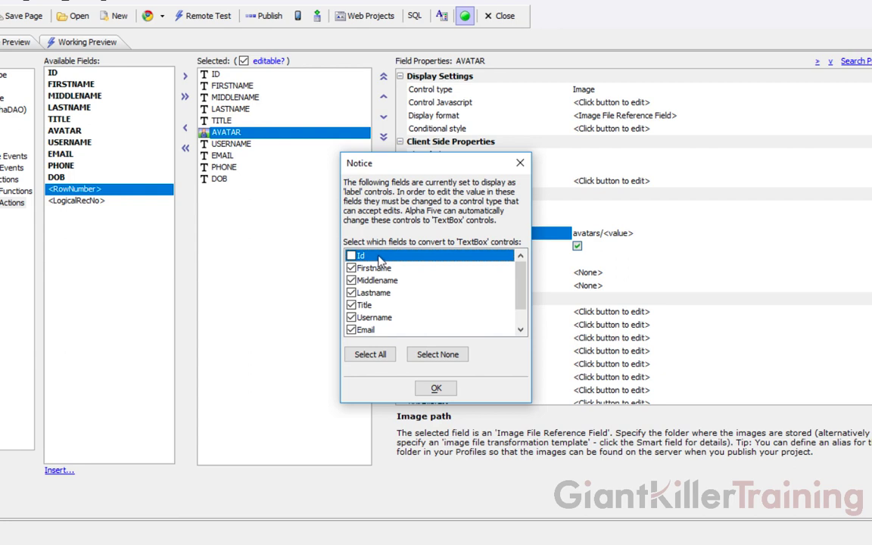
left_click(437, 388)
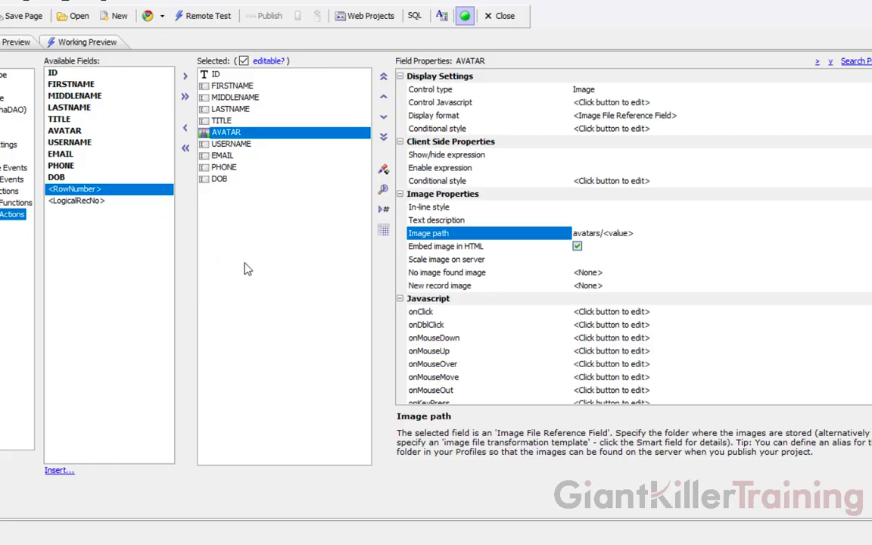
Insert a Button control after the DOB field in the grid's selected fields.
left_click(222, 180)
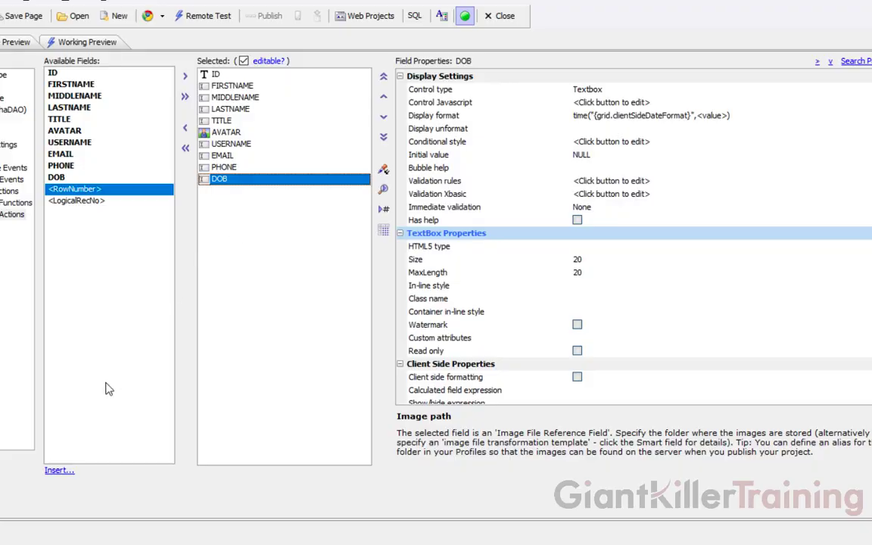
left_click(63, 472)
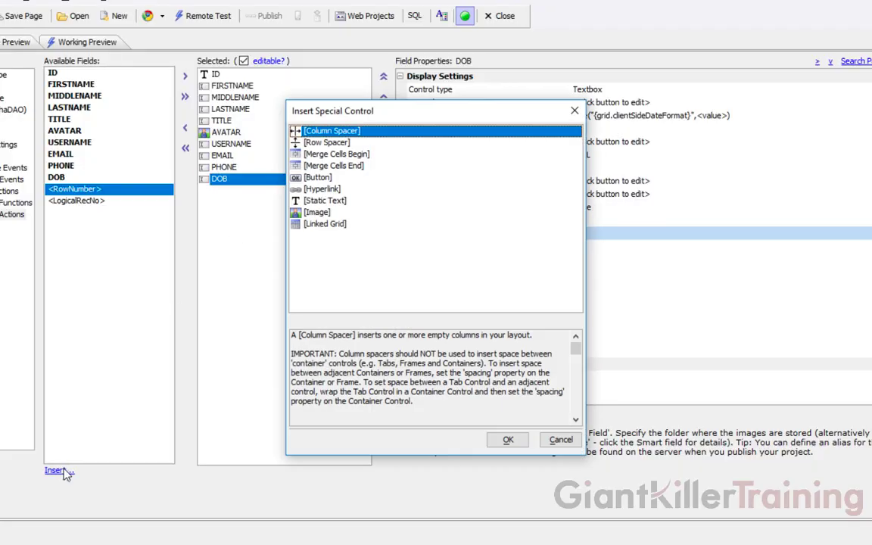
left_click_drag(365, 110, 400, 100)
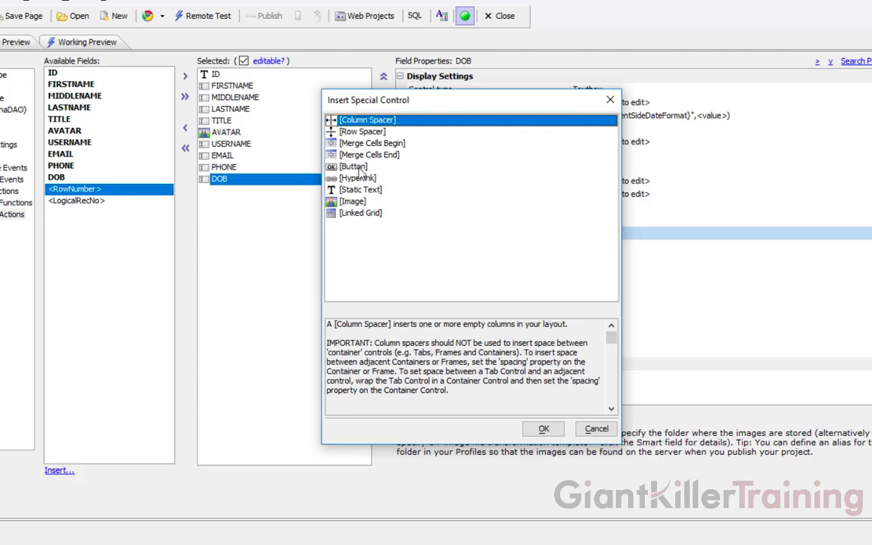
left_click(356, 168)
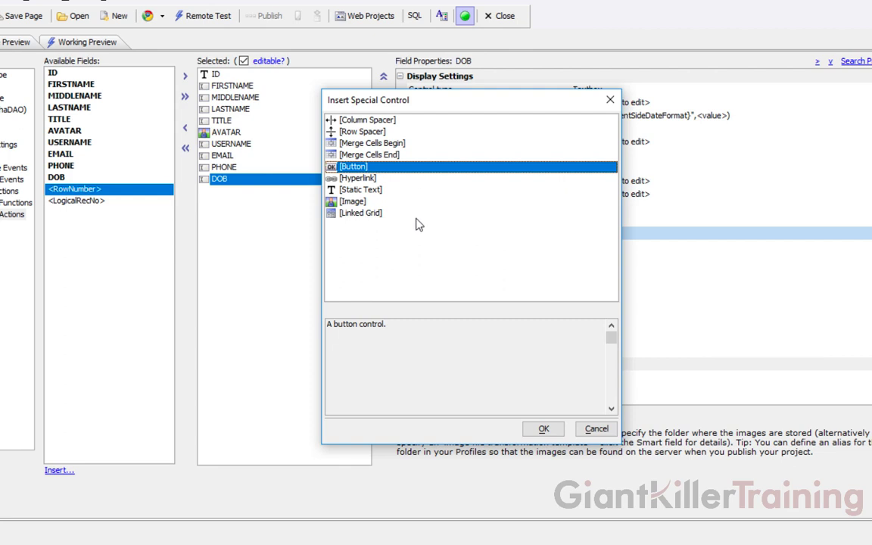
left_click(543, 429)
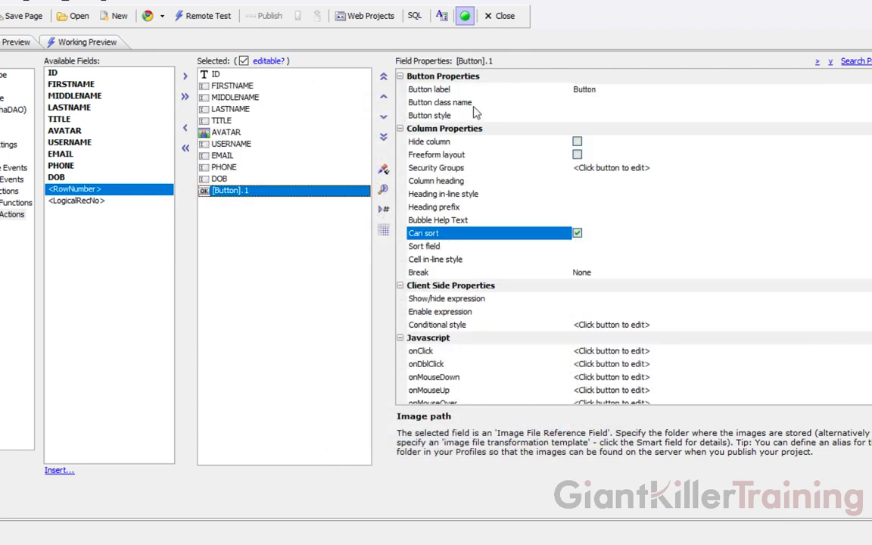
Set the new button's label to "Upload Image".
double_click(426, 90)
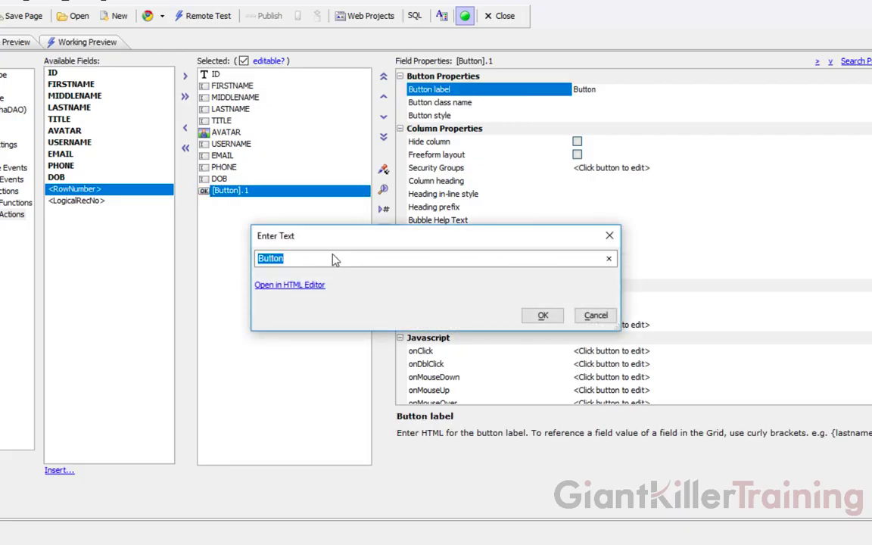
type("Upload Image")
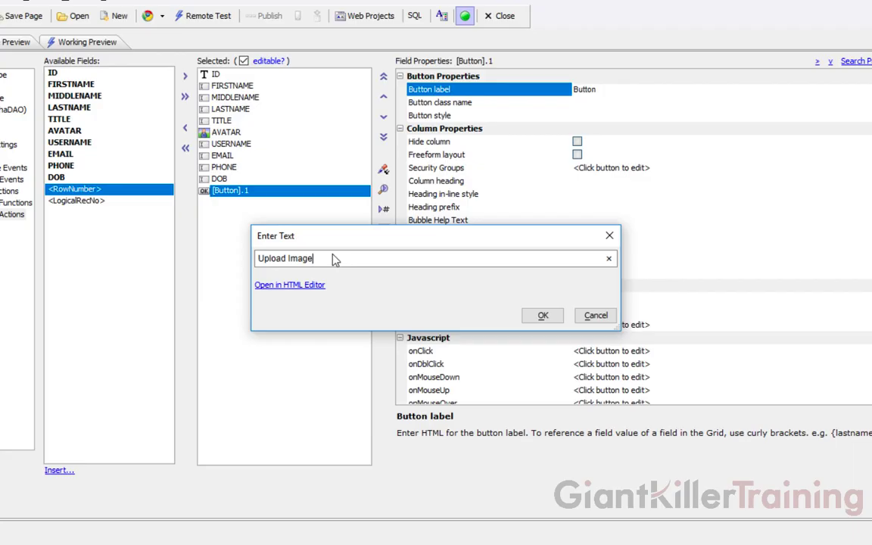
left_click(540, 317)
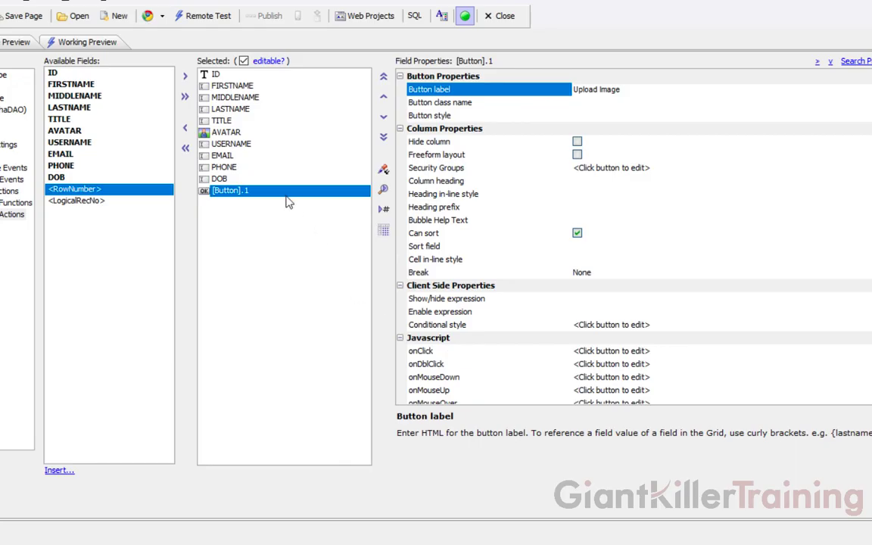
Add a Run Action to the button's onClick event that runs the Image File Upload action.
scroll(778, 300, "down", 1)
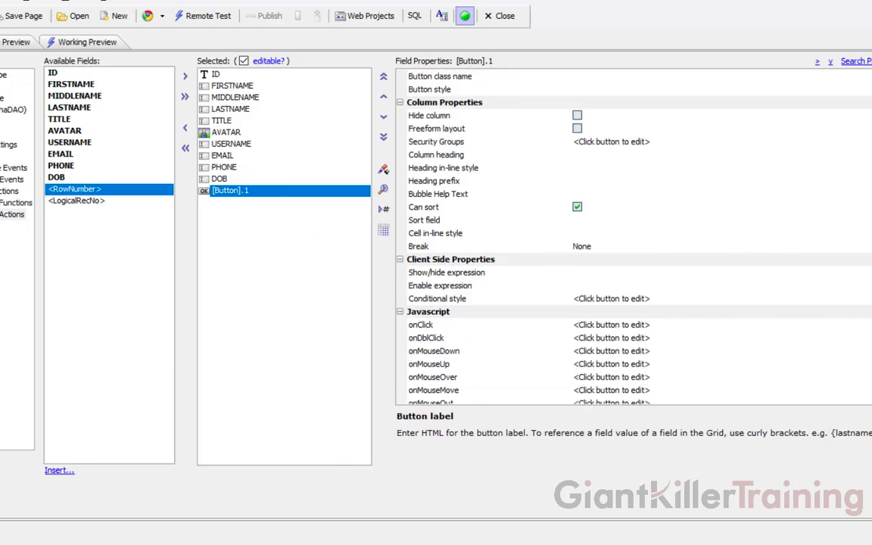
left_click(462, 312)
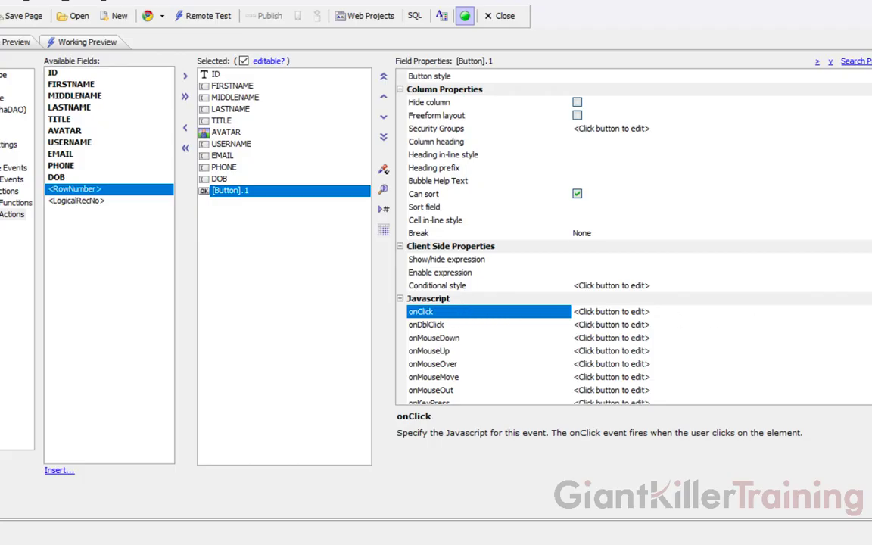
left_click(871, 312)
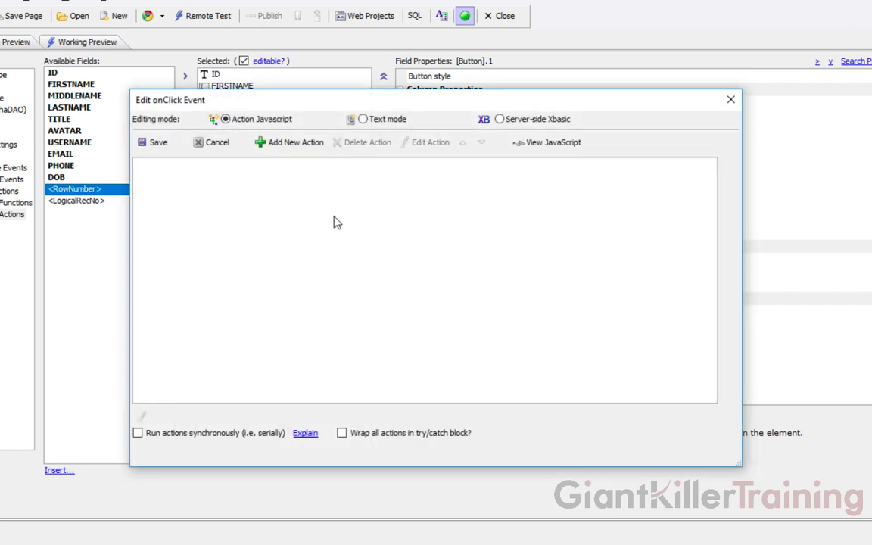
left_click(310, 145)
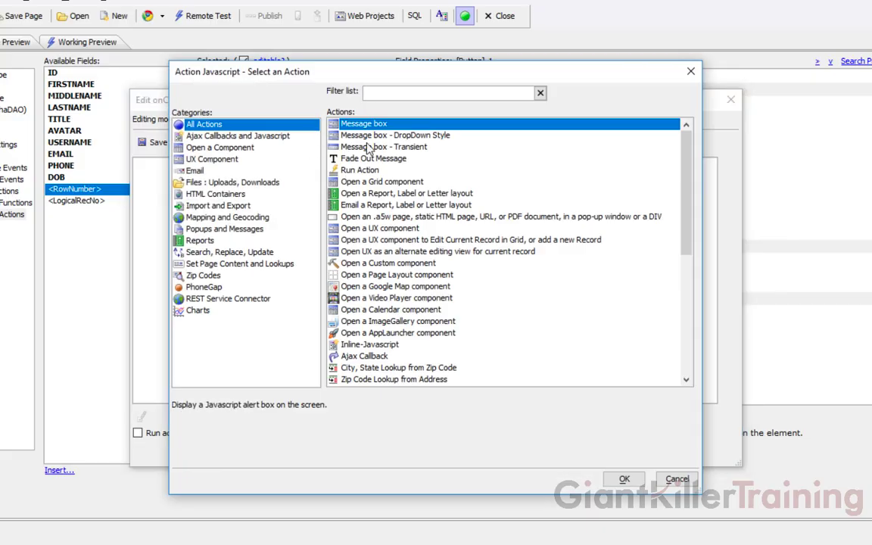
left_click(372, 172)
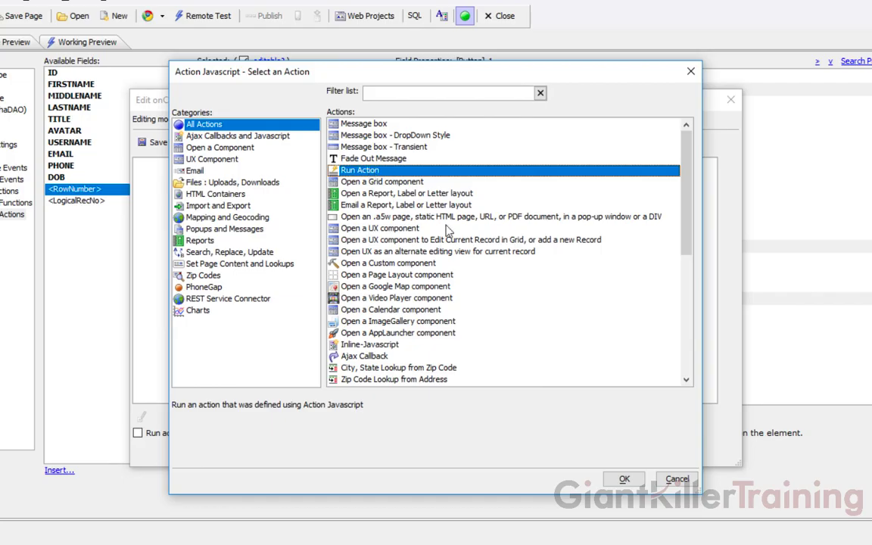
left_click(620, 480)
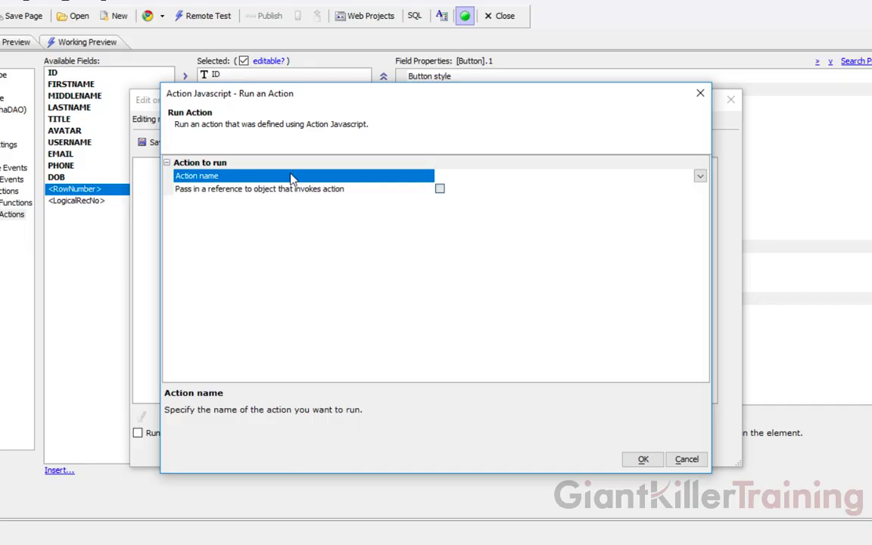
left_click(701, 176)
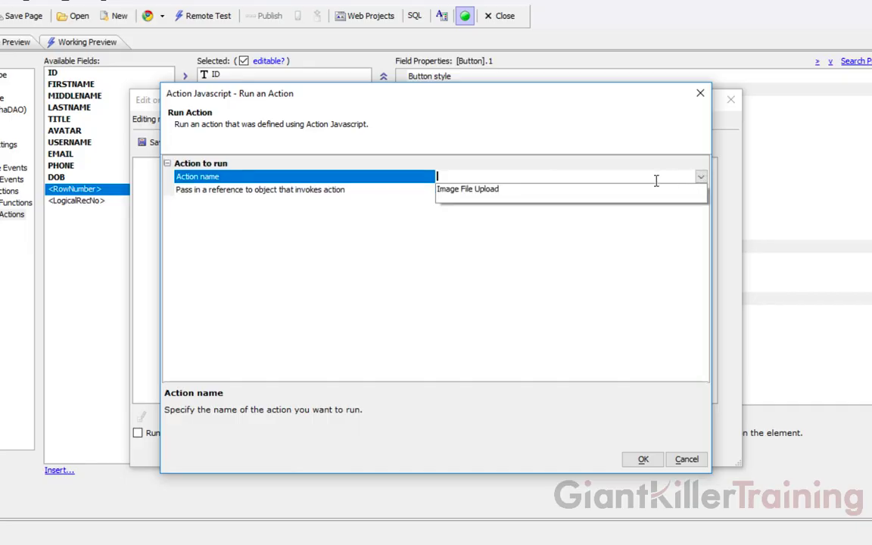
left_click(512, 190)
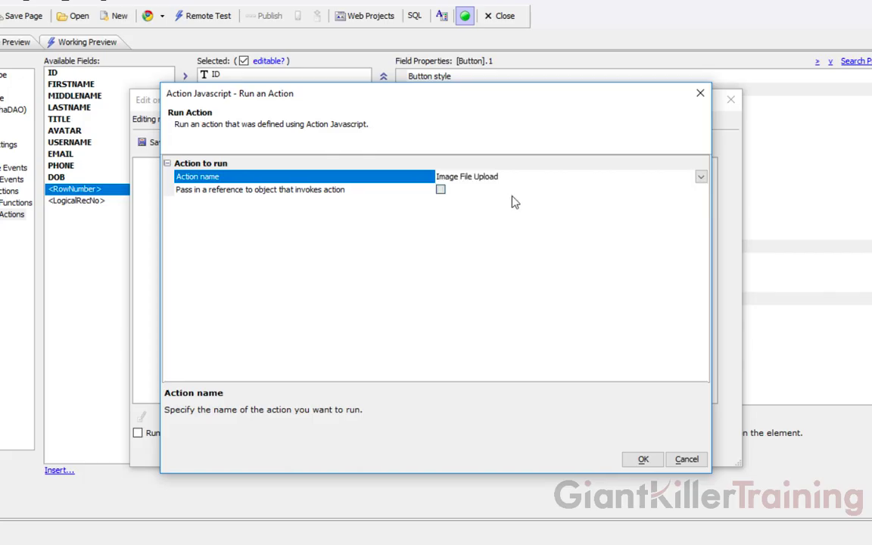
left_click(636, 460)
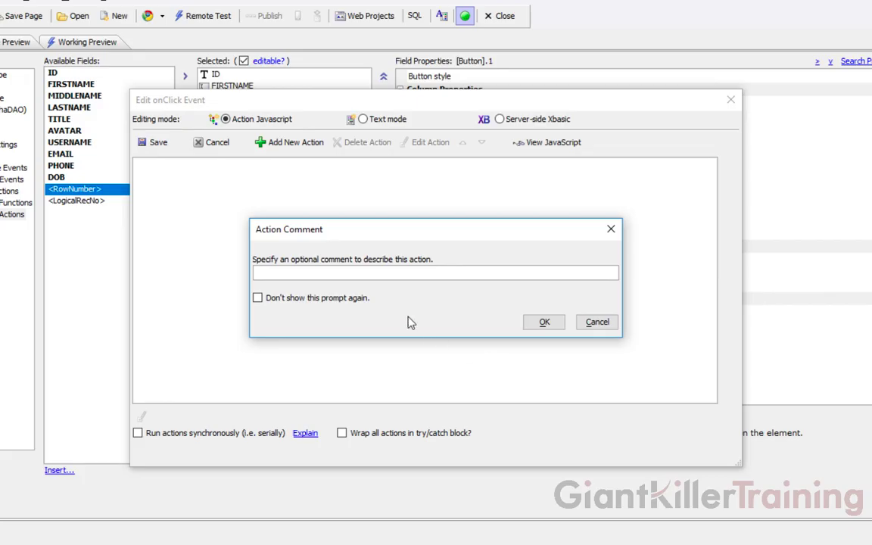
Comment the action as "Run Action Image File Upload" and save the onClick event.
type("Run Action Image File UPloa")
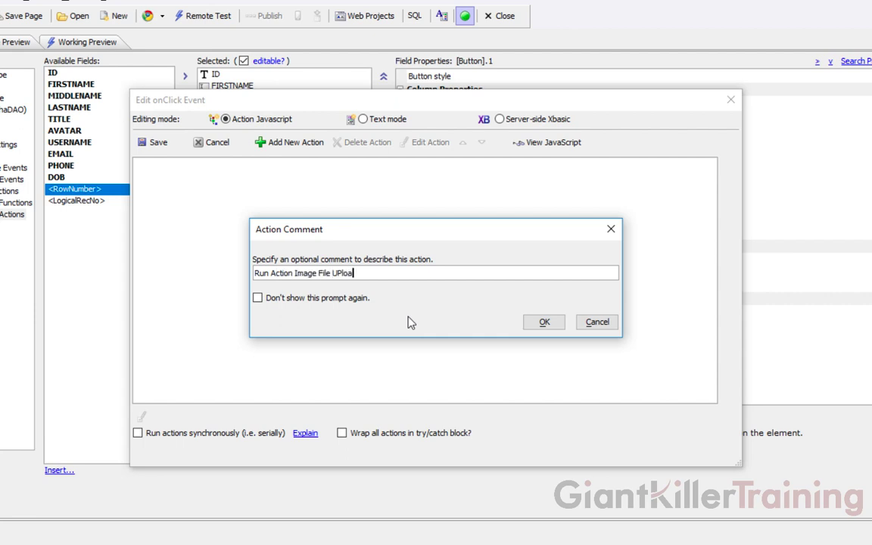
key("BackSpace")
key("BackSpace")
key("BackSpace")
key("BackSpace")
type("pload")
left_click(545, 323)
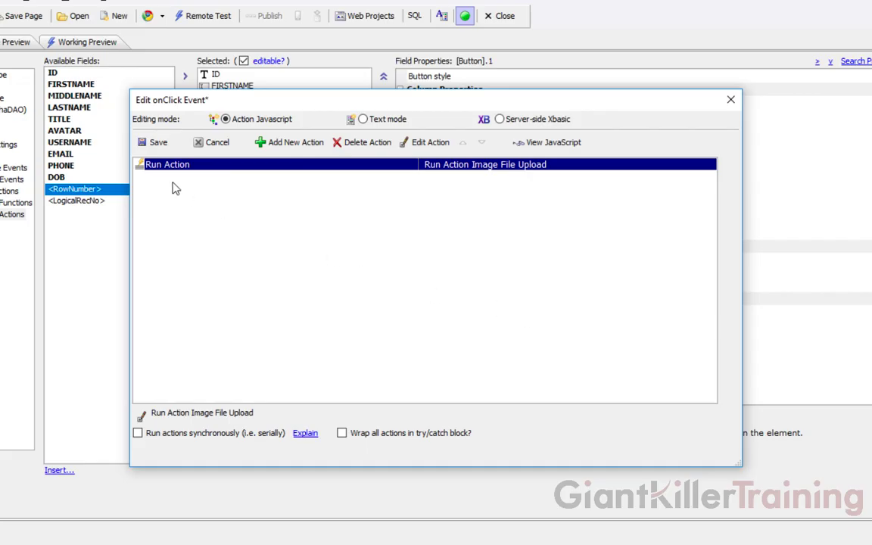
left_click(159, 144)
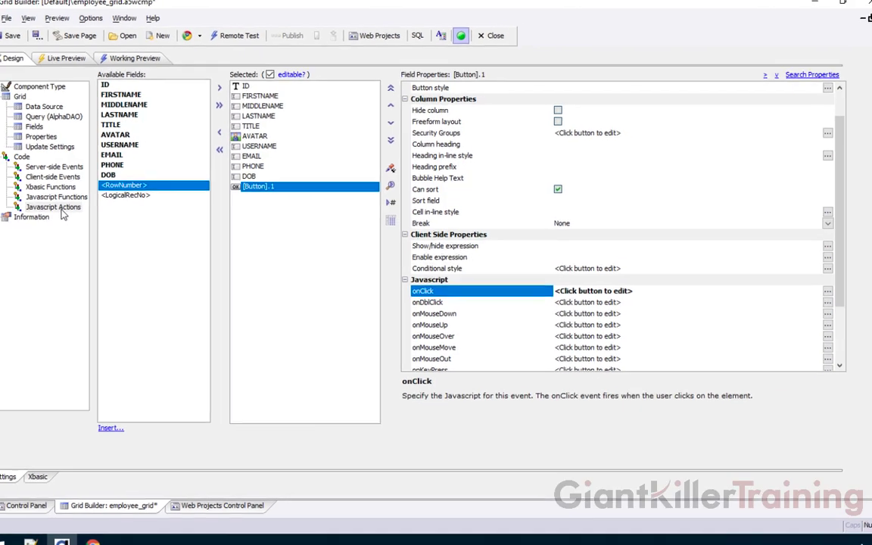
Save the grid component and run it in Live Preview with the Full Preview option.
left_click(13, 38)
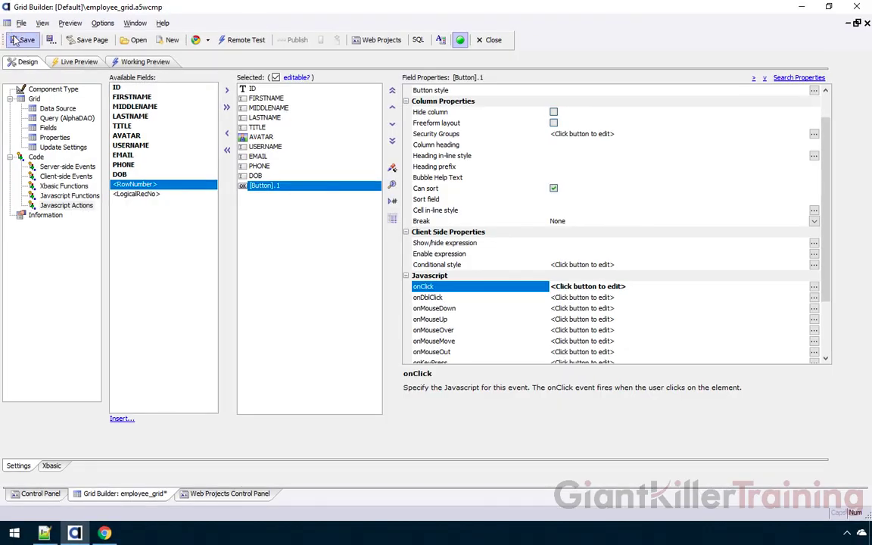
left_click(139, 62)
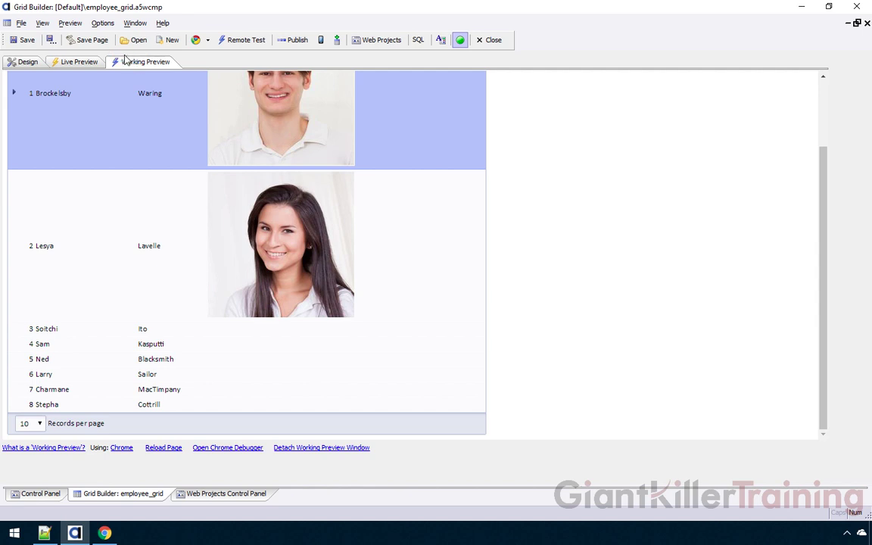
left_click(37, 61)
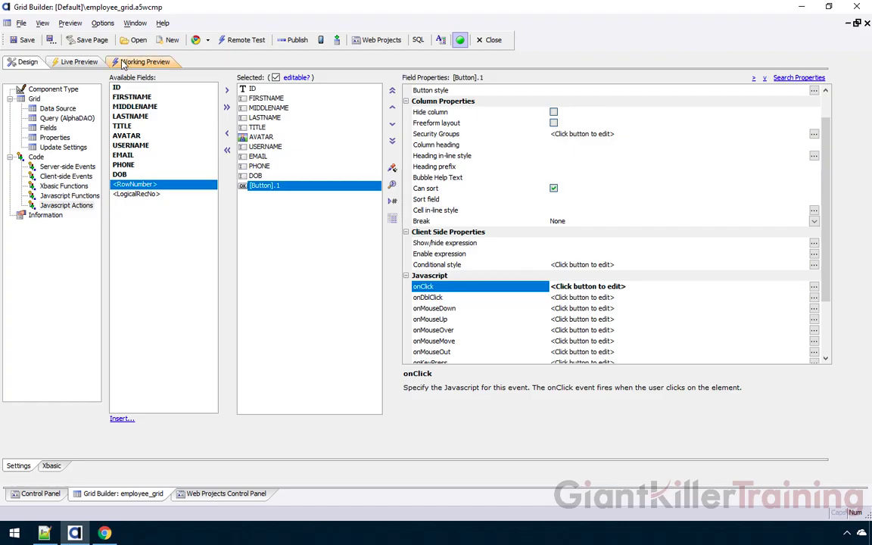
left_click(83, 63)
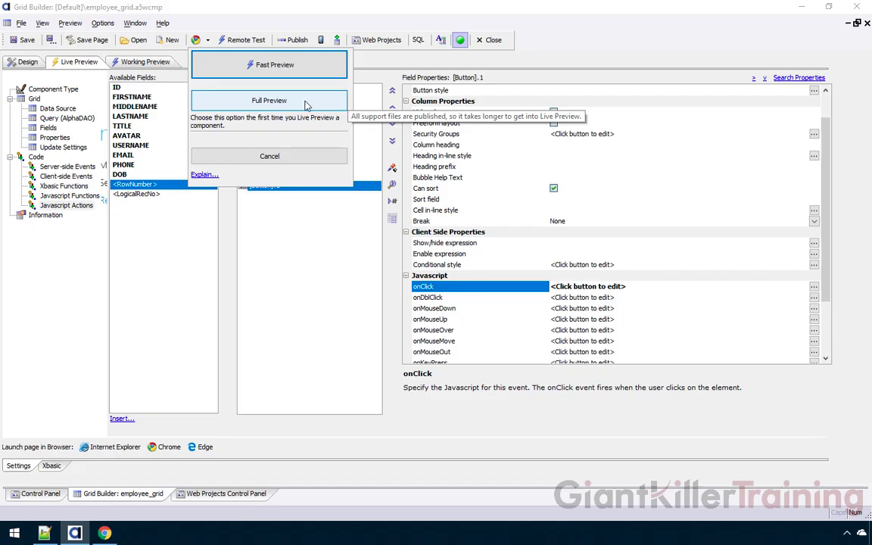
left_click(305, 105)
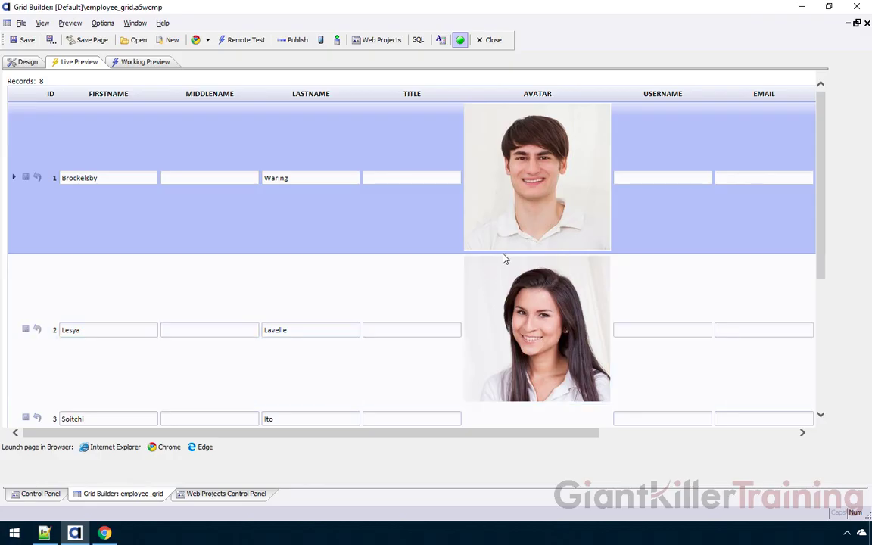
Select employee record 8 in the previewed grid and start its image upload.
left_click_drag(821, 224, 823, 364)
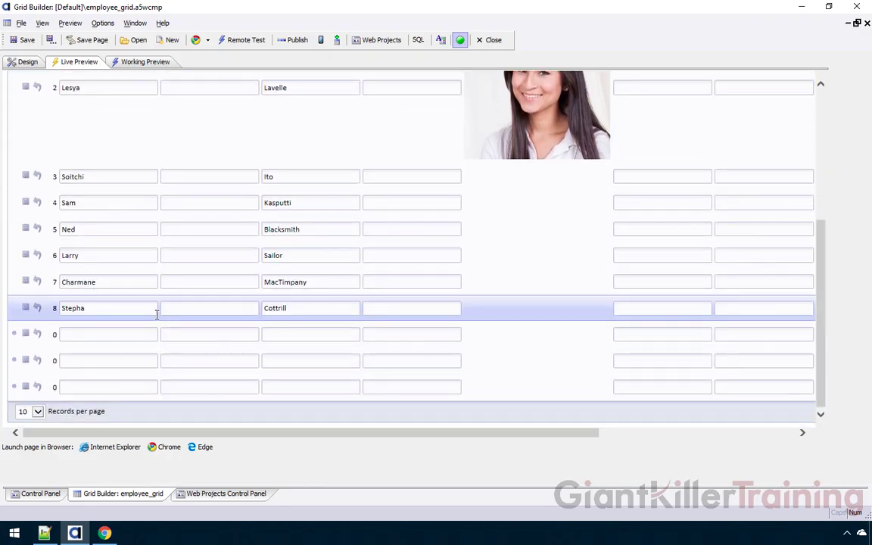
left_click(119, 310)
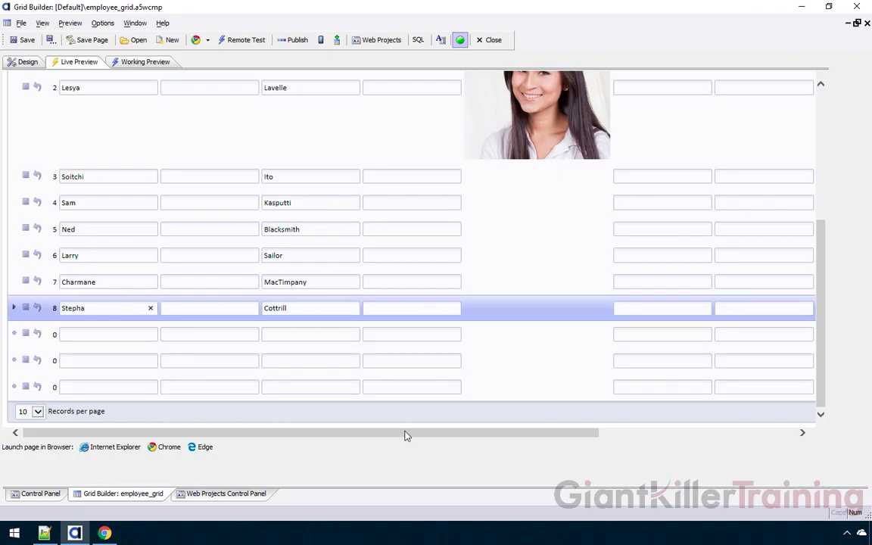
left_click_drag(405, 432, 627, 432)
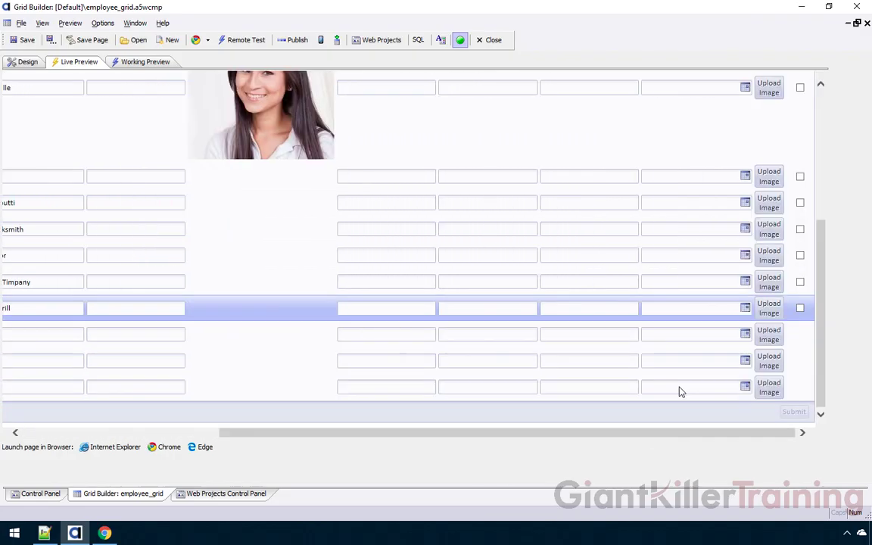
left_click(769, 308)
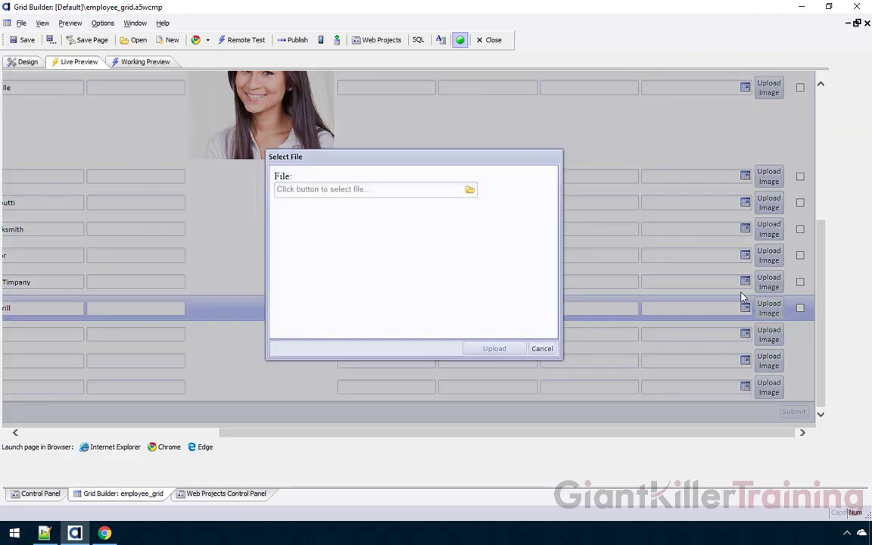
Browse for the upload file in the avatars folder inside Alpha 103 Training Files on the Desktop.
left_click(361, 191)
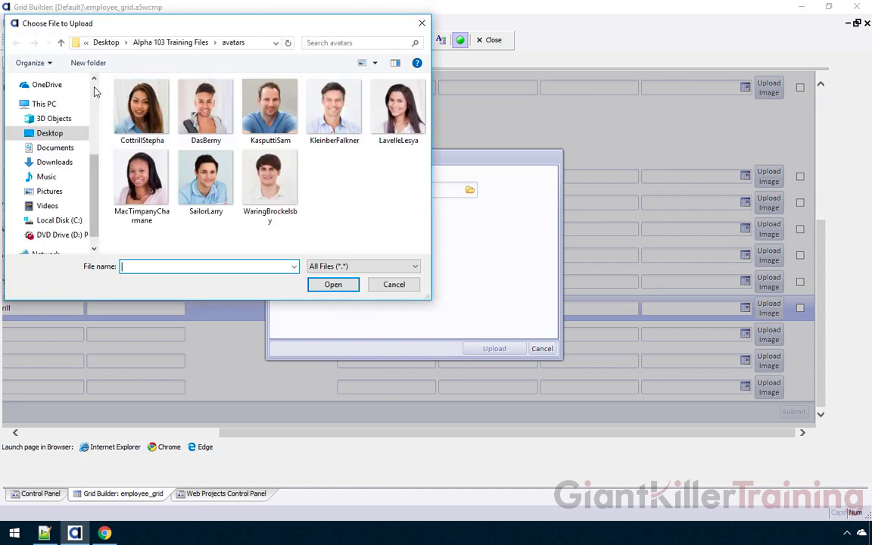
scroll(95, 92, "up", 5)
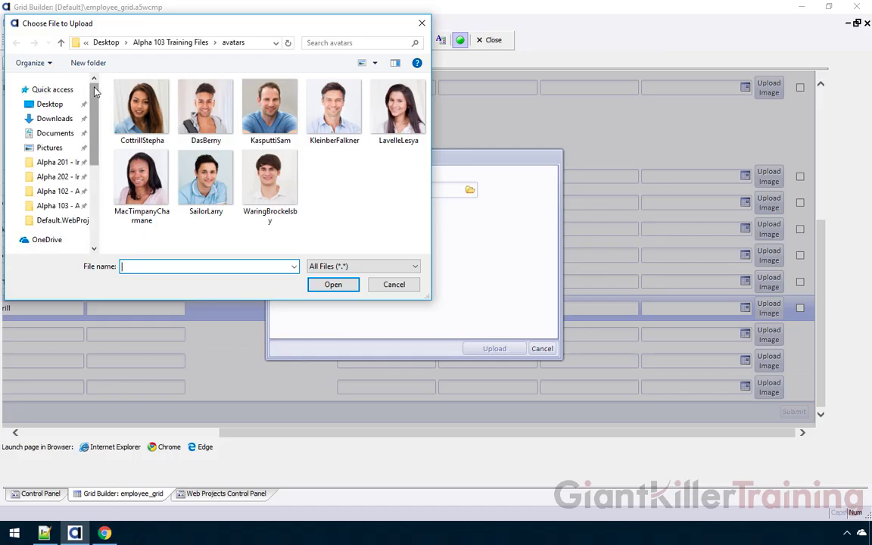
left_click(50, 103)
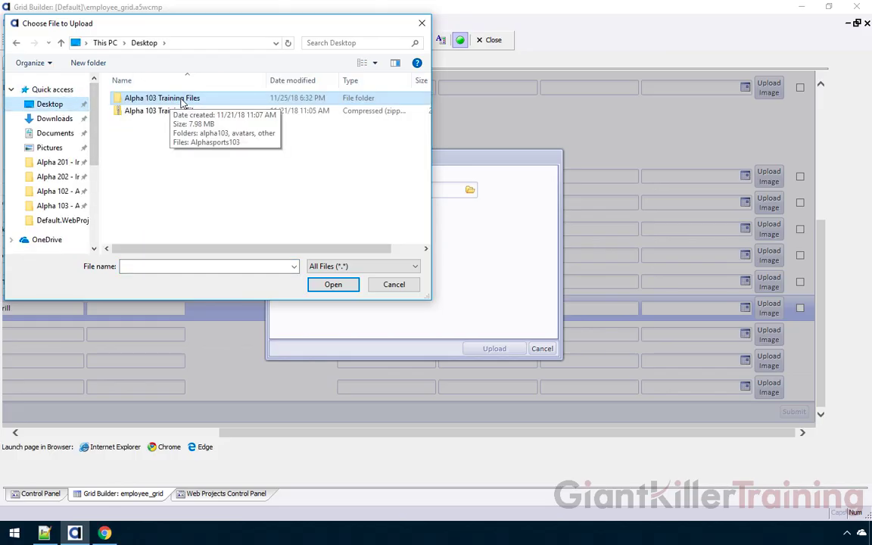
double_click(182, 102)
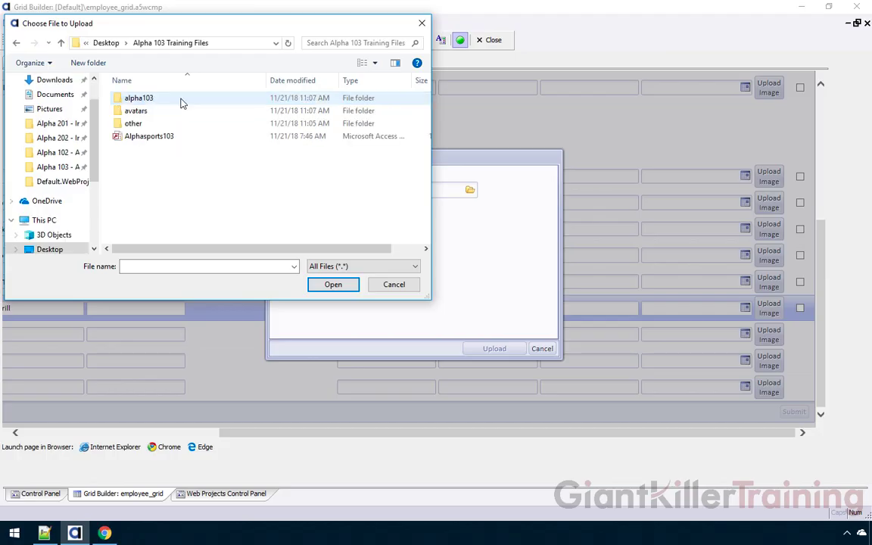
left_click(157, 112)
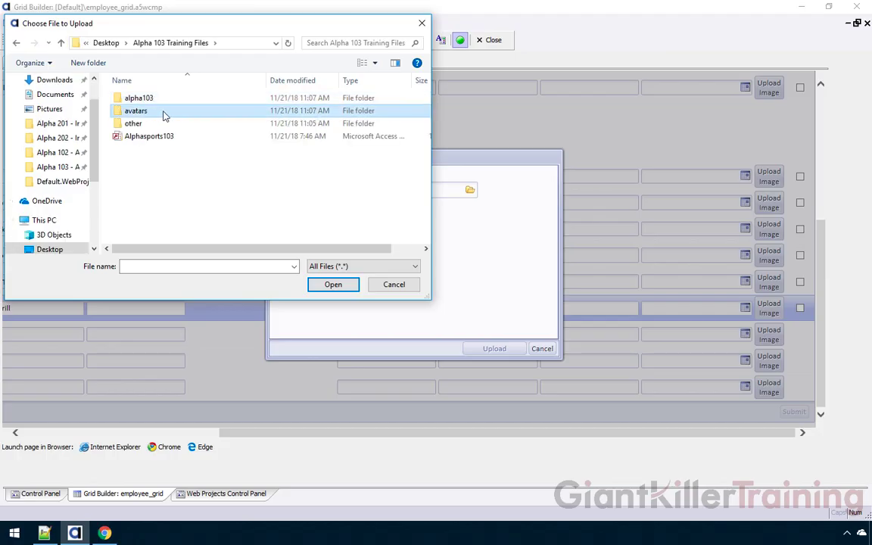
double_click(165, 115)
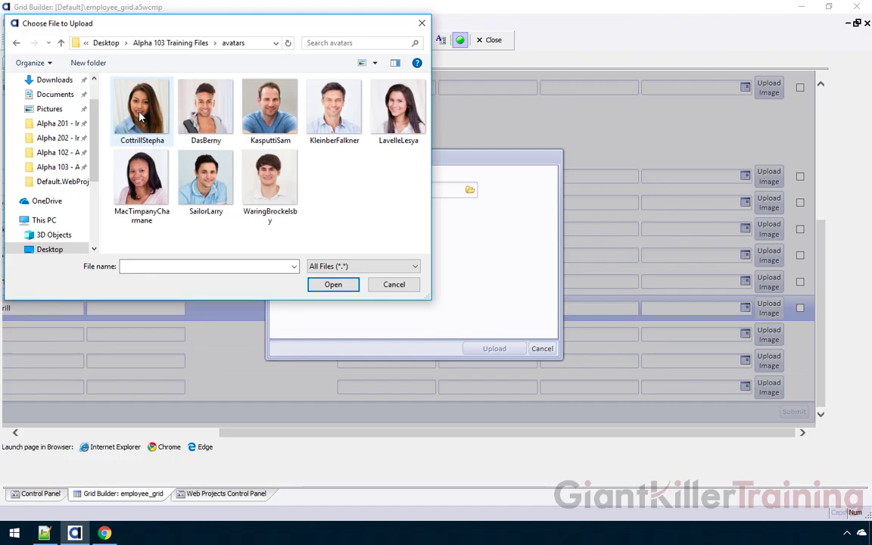
Choose the avatar image named after record 8's employee and upload it to that record.
left_click(142, 115)
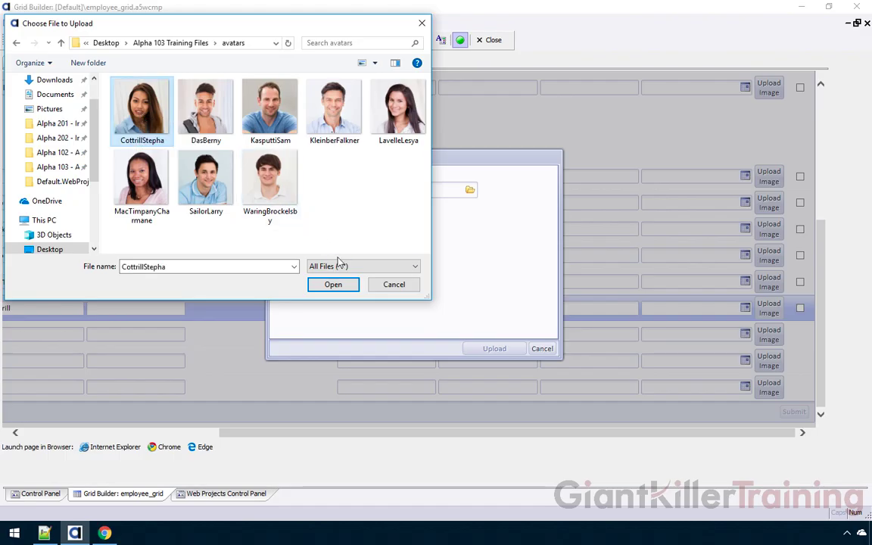
left_click(340, 288)
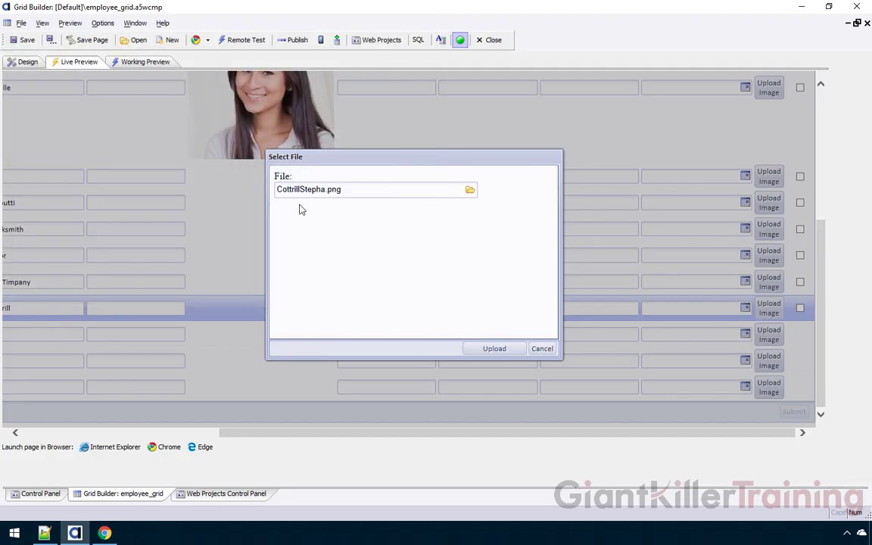
left_click(490, 350)
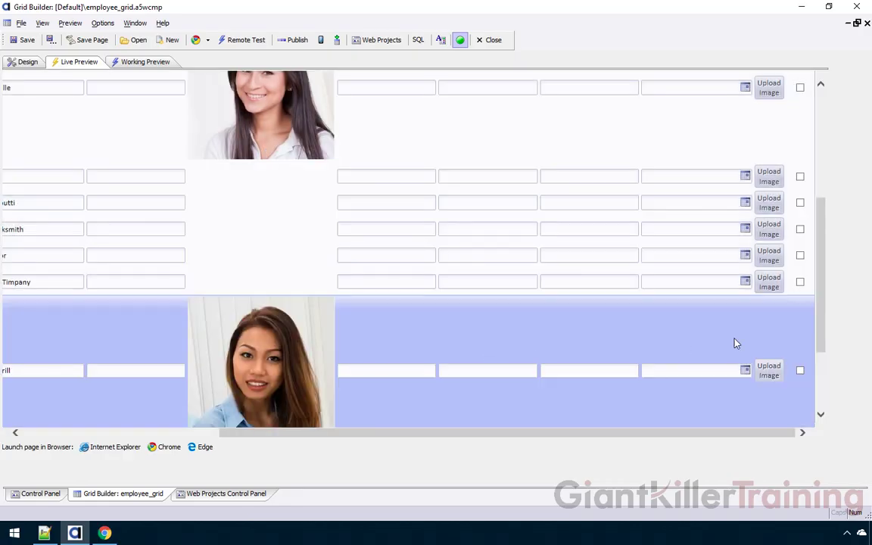
left_click_drag(820, 337, 826, 386)
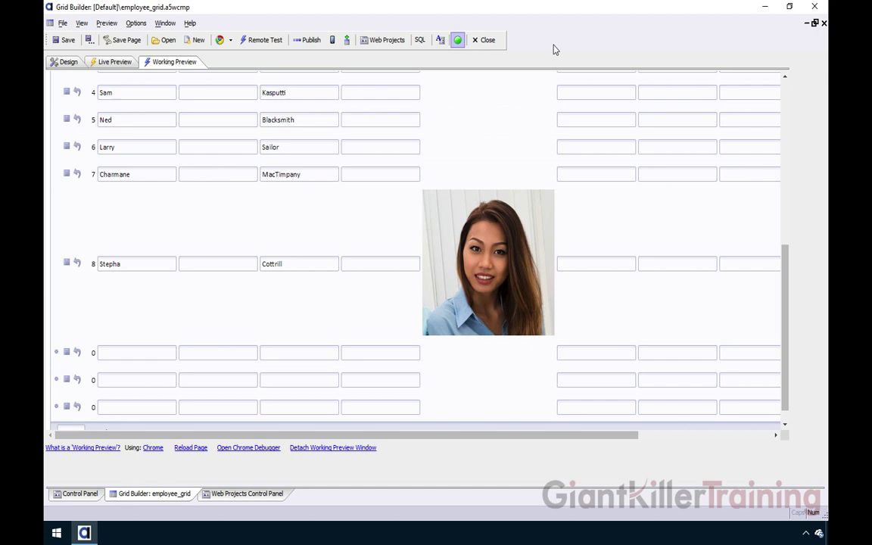
Return to the grid design and insert a second button control after the Upload Image button.
left_click(68, 63)
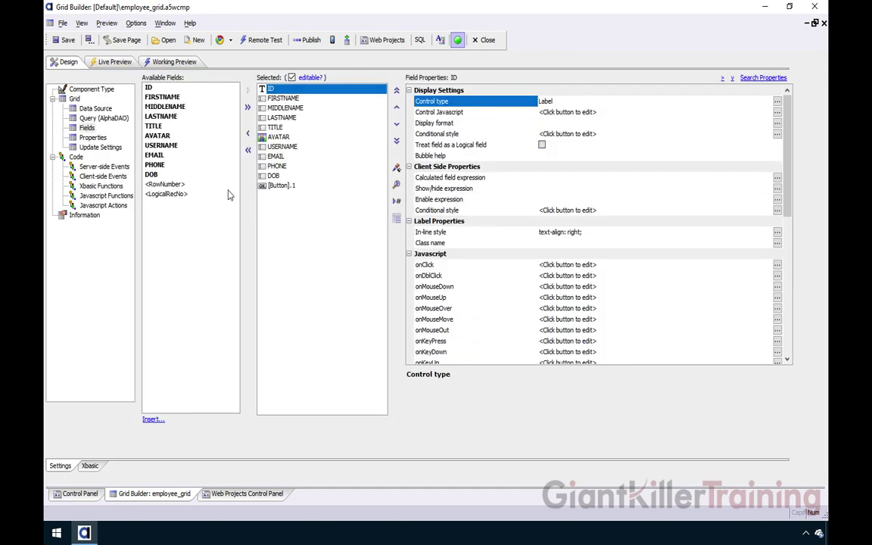
left_click(279, 186)
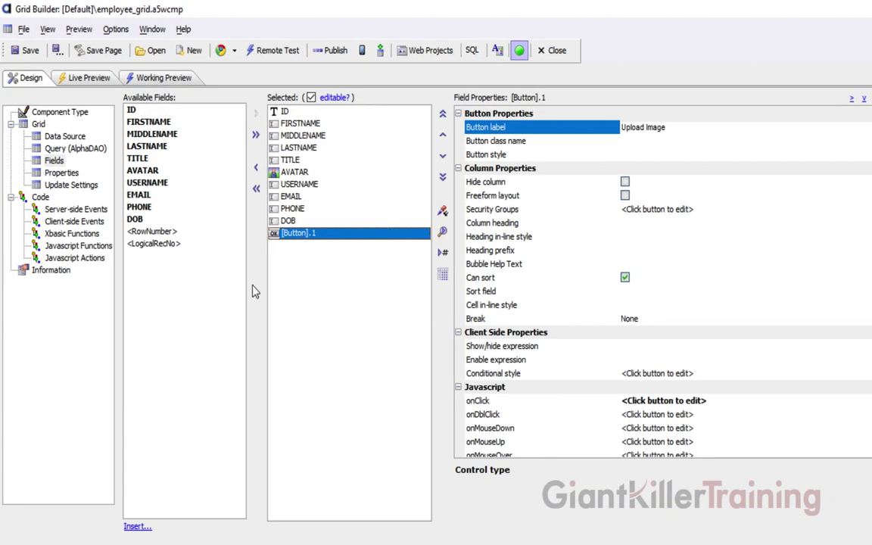
left_click(137, 526)
left_click(381, 219)
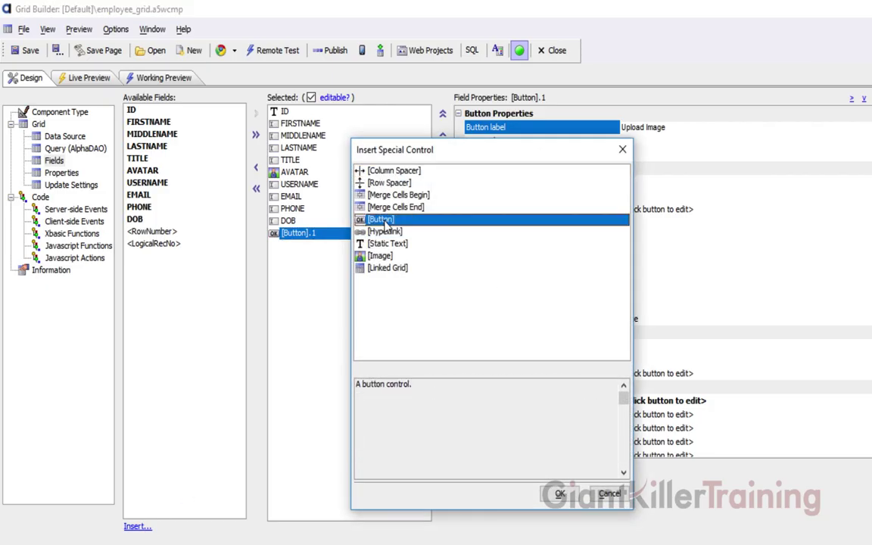
left_click(559, 493)
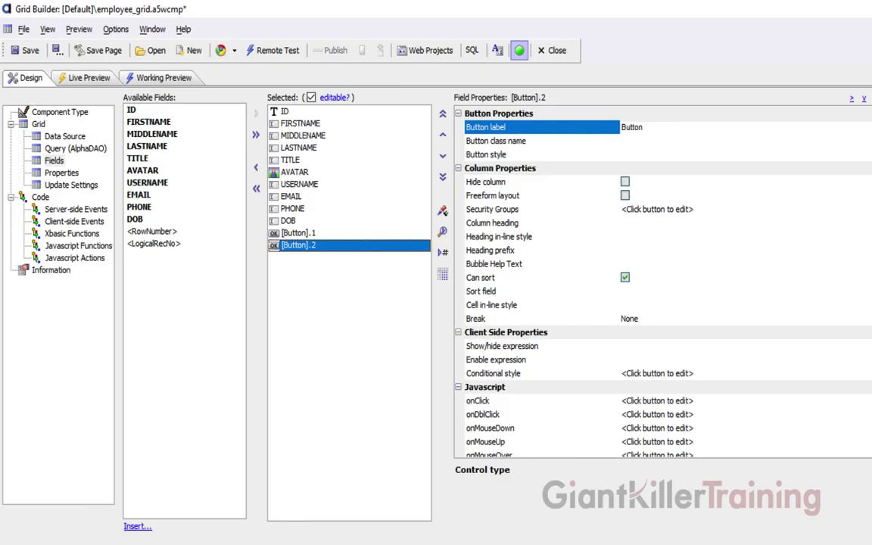
Set the new button's label to "Download".
left_click(871, 127)
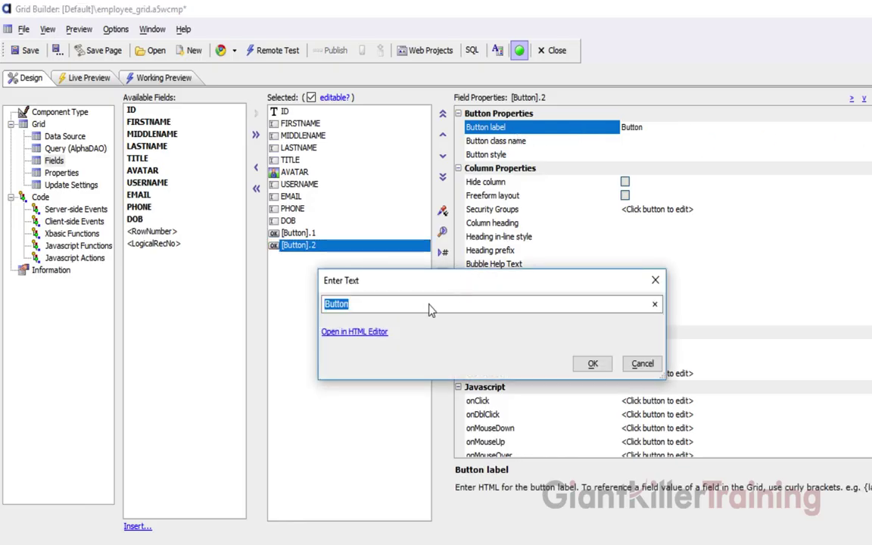
left_click(430, 305)
type("D")
left_click_drag(416, 305, 289, 304)
type("Download")
left_click(588, 364)
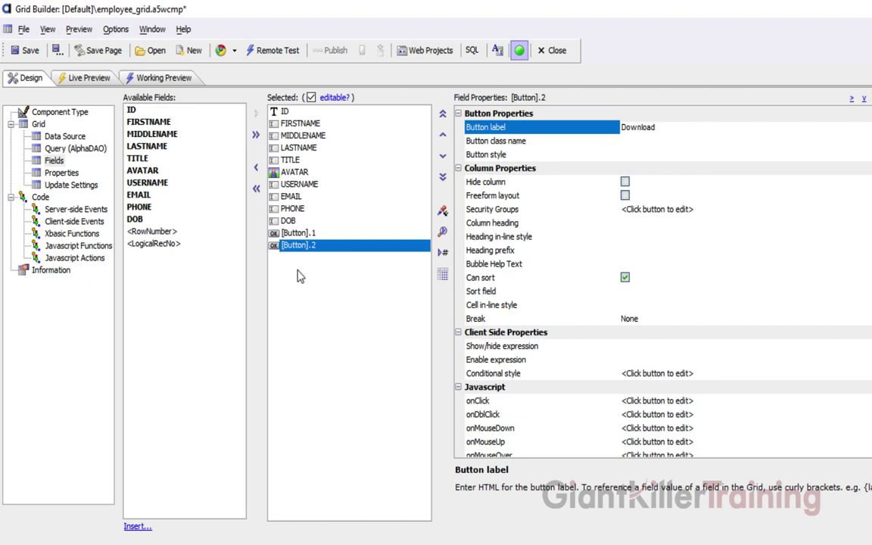
Create a new JavaScript action for the grid named "Image File Download".
left_click(85, 259)
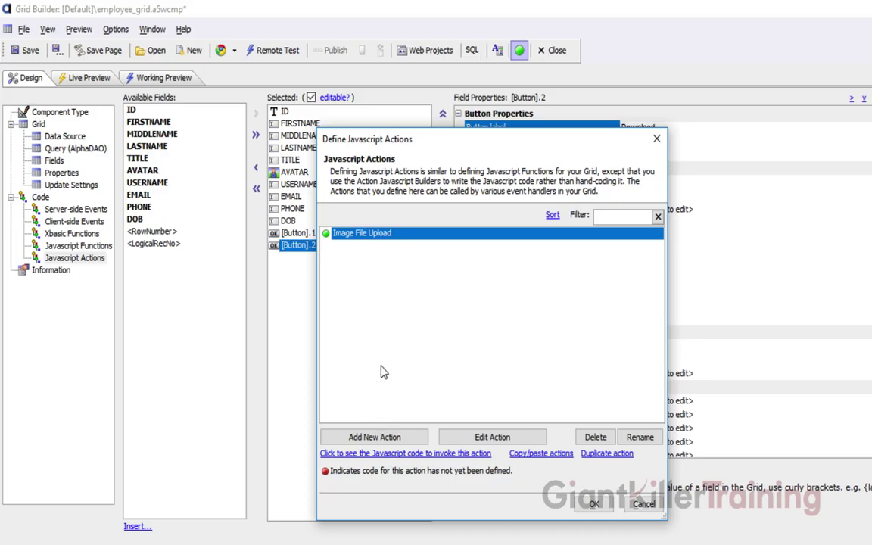
left_click(391, 437)
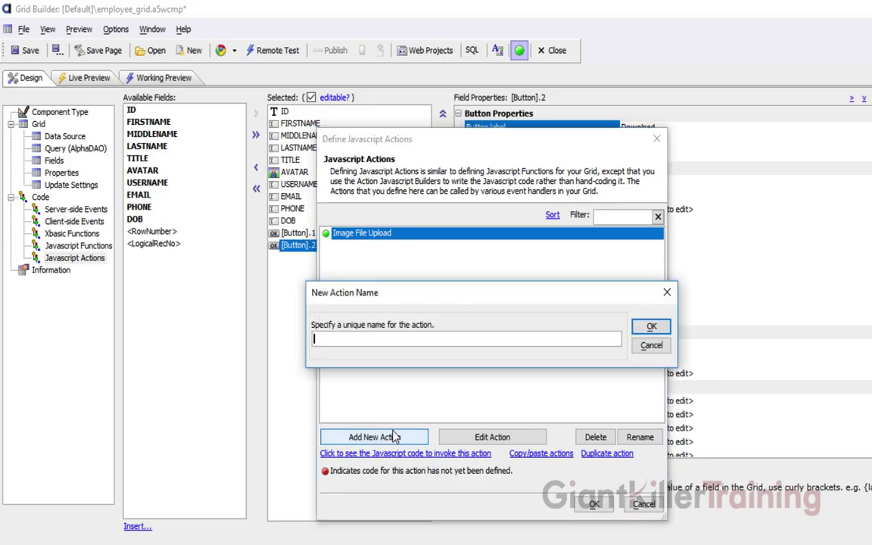
type("Image File Download")
left_click(652, 327)
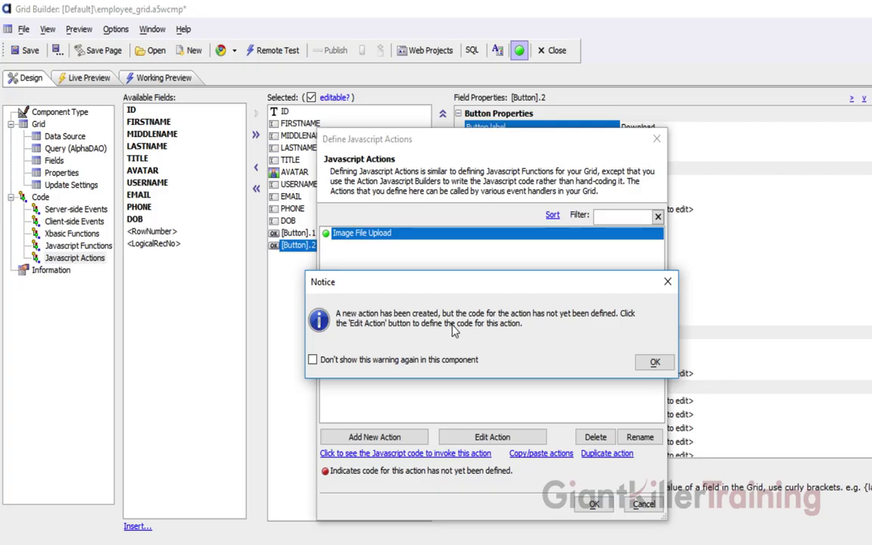
left_click(648, 364)
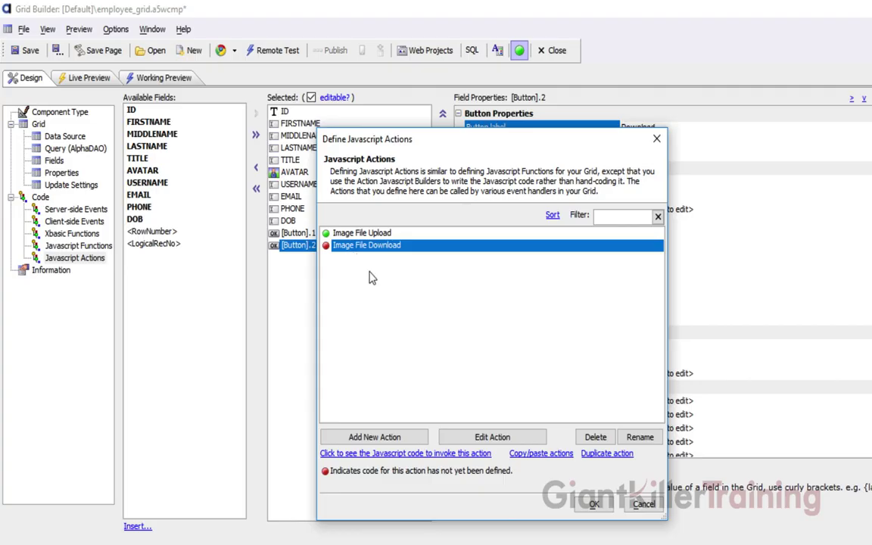
Edit the Image File Download action and add a File Download action to it.
left_click(471, 439)
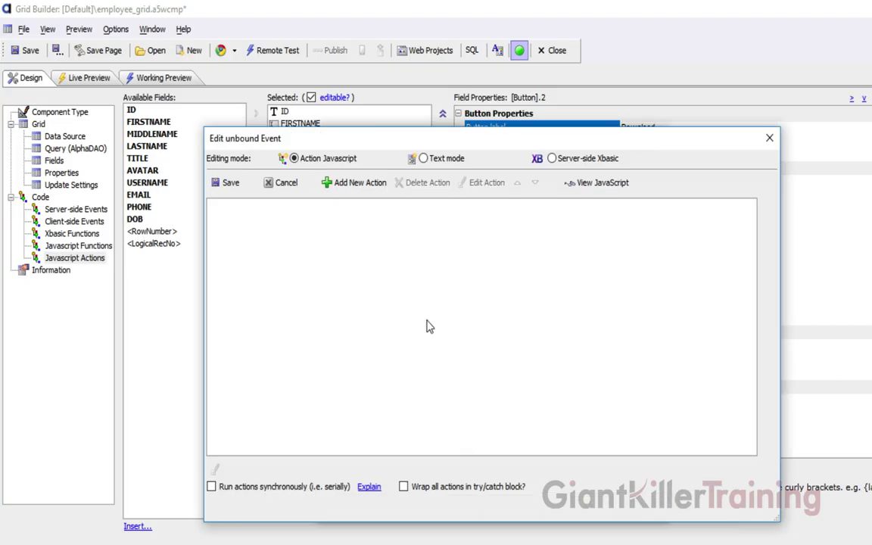
left_click(360, 186)
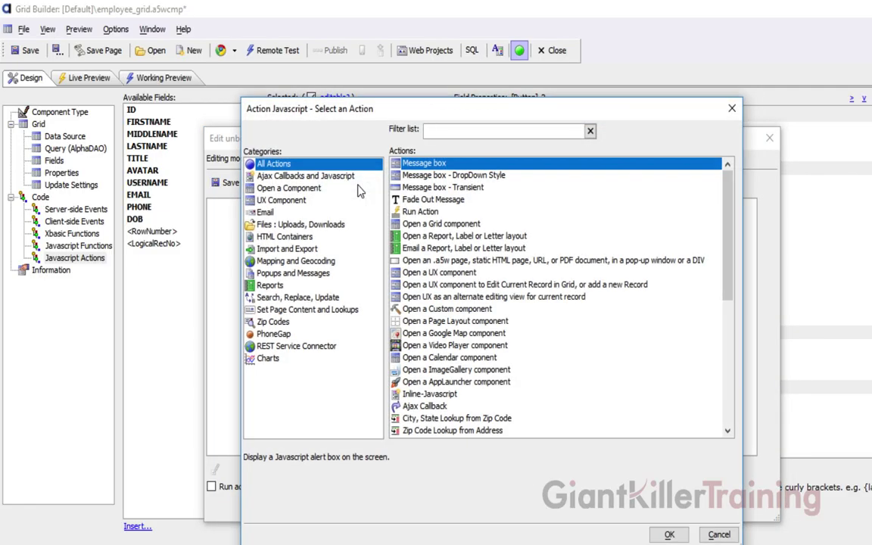
type("file")
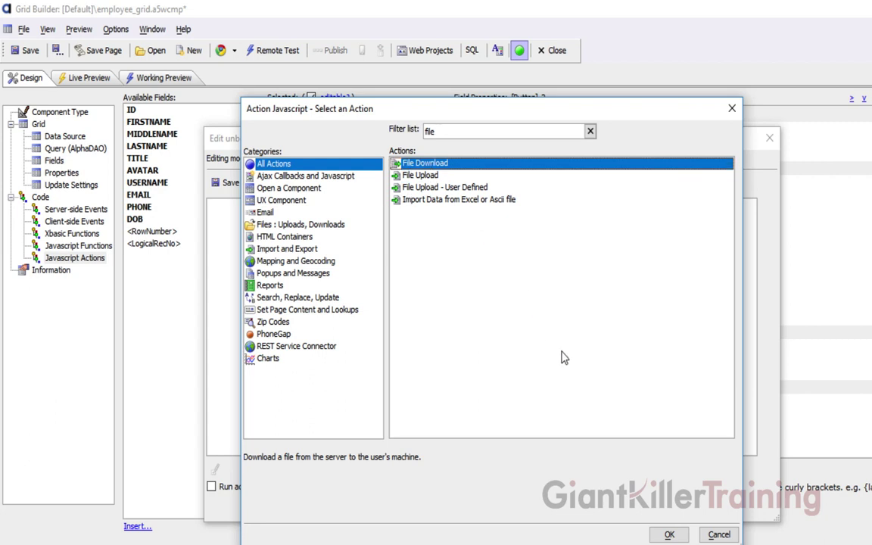
left_click(670, 535)
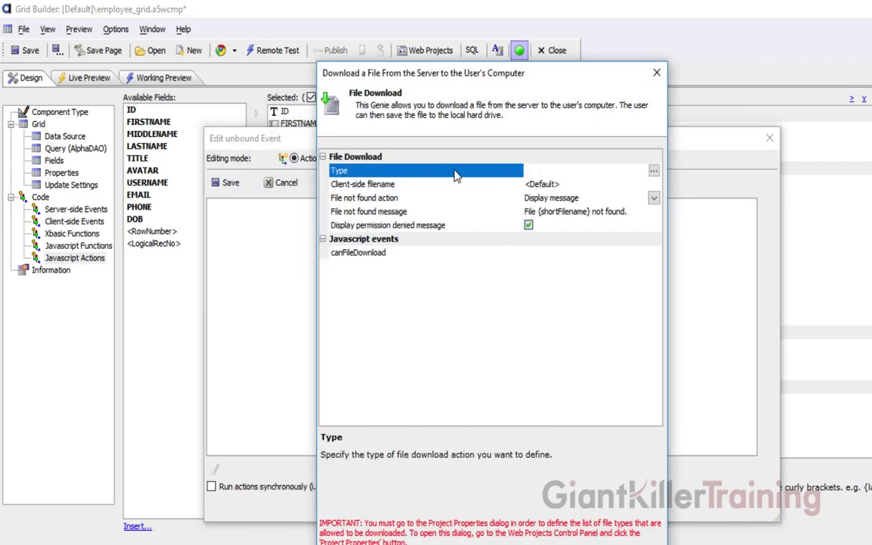
Set the download type to "Grid field contains filename" with AVATAR as the referenced file's field.
left_click(654, 173)
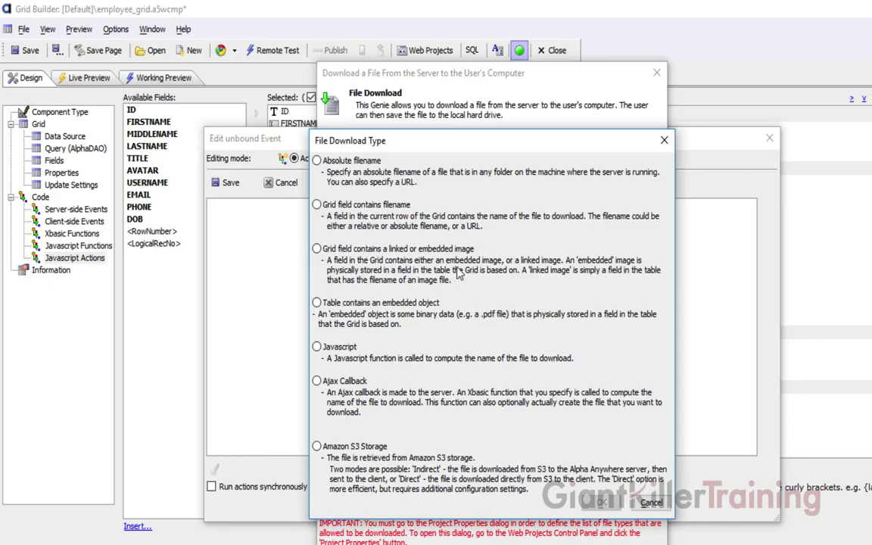
left_click(359, 214)
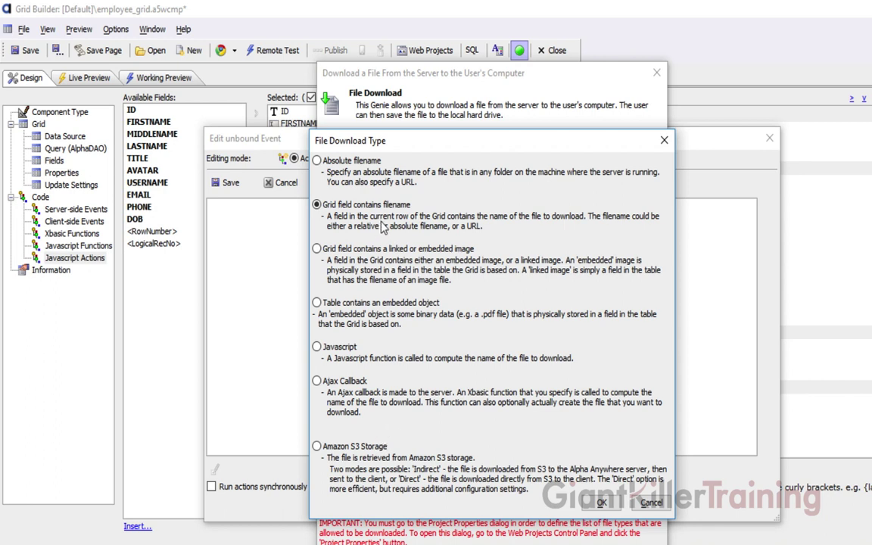
left_click(601, 503)
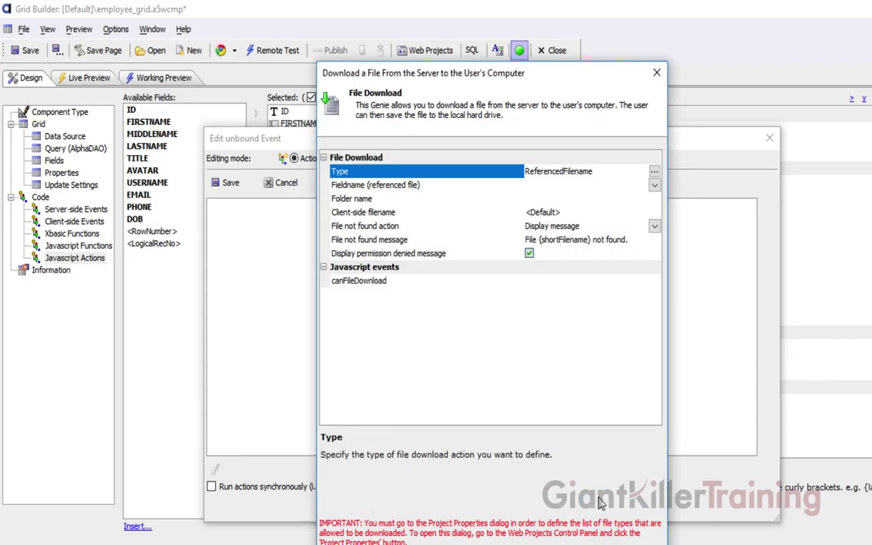
left_click(462, 189)
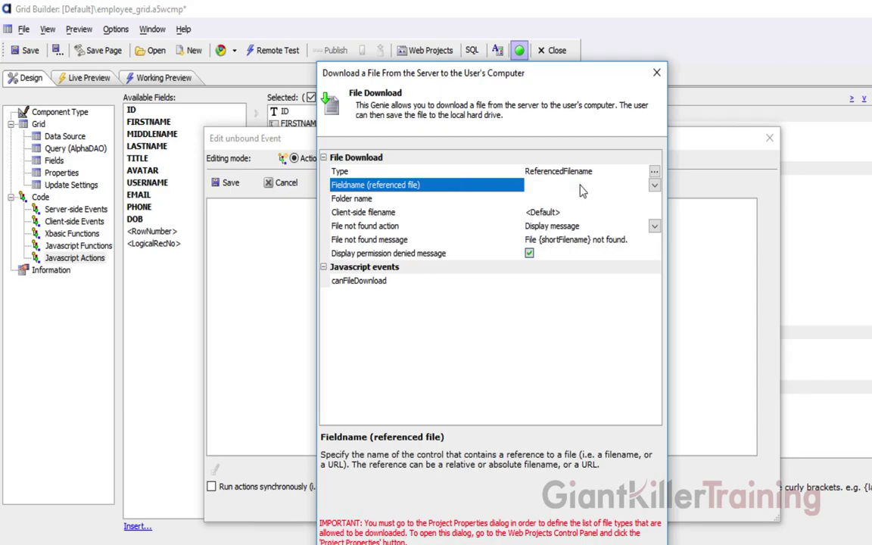
left_click(654, 185)
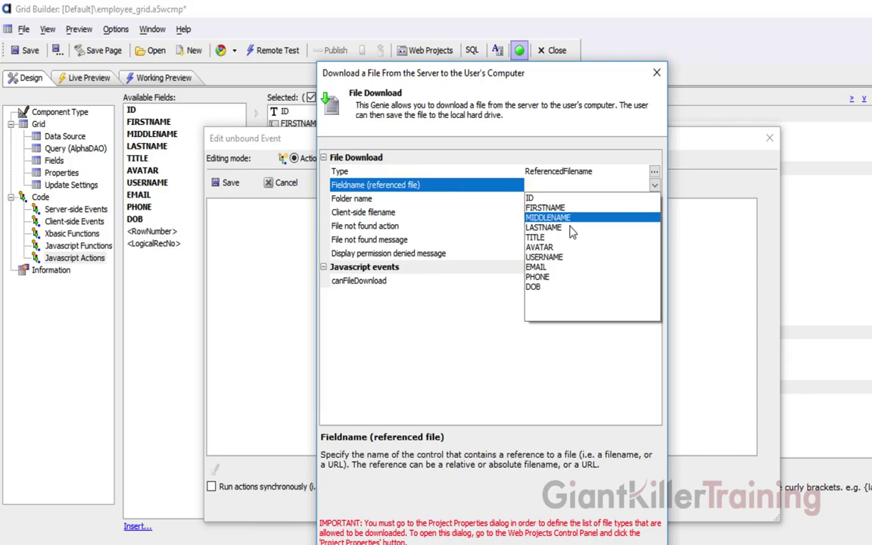
left_click(557, 247)
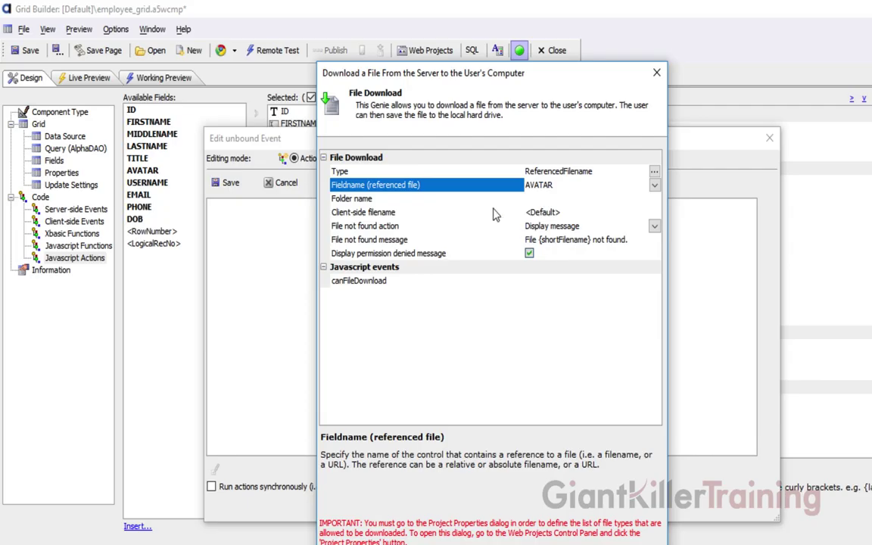
Set the download's folder name to "avatars", keeping the default client-side filename and Display message as the file not found action.
left_click(459, 209)
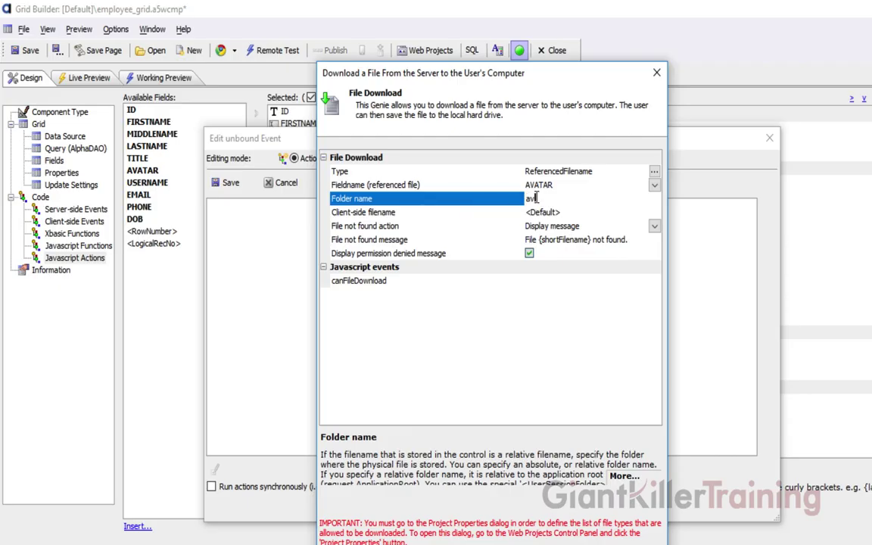
type("avatars")
left_click(487, 213)
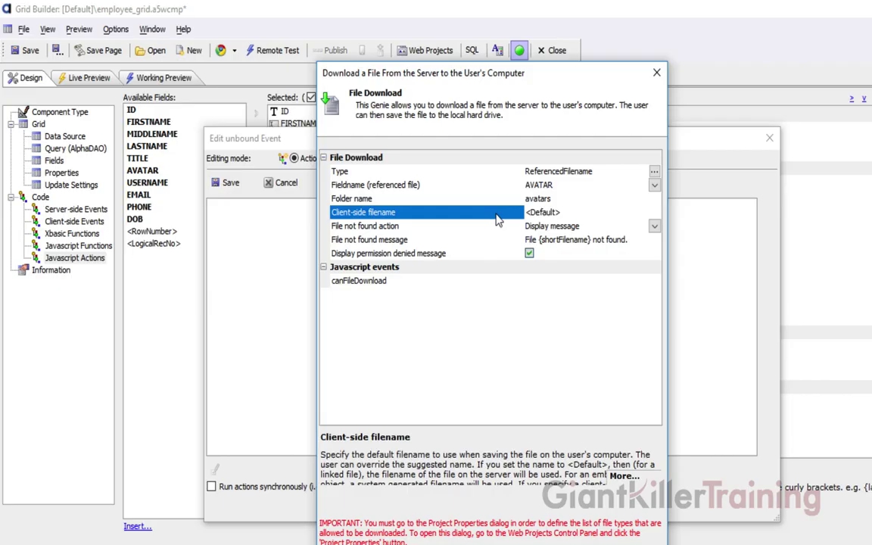
left_click(460, 226)
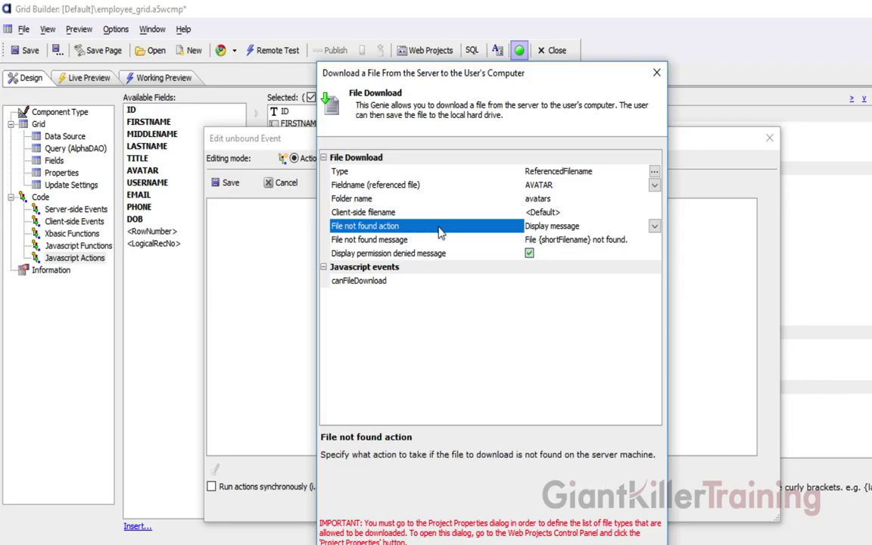
left_click(655, 226)
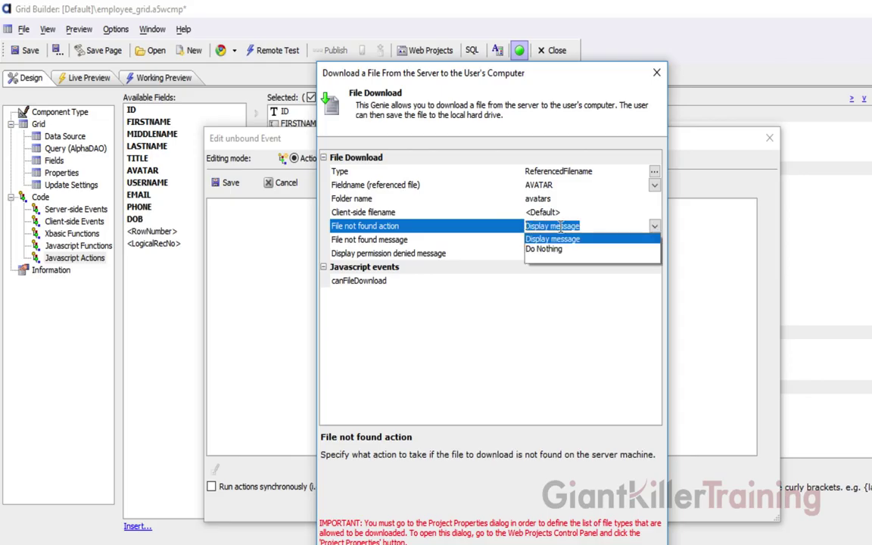
left_click(463, 229)
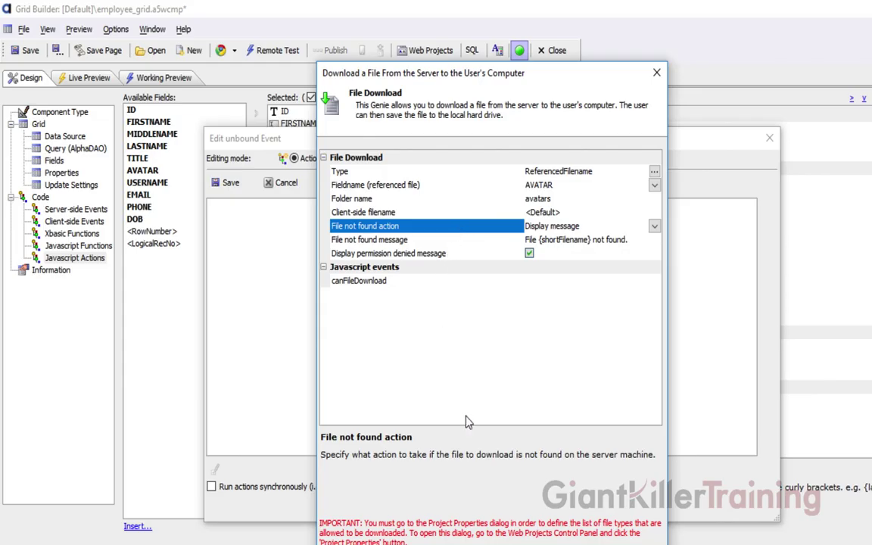
Accept the file download settings with the comment "File Download", then save the Image File Download action and close the action definitions.
left_click(592, 544)
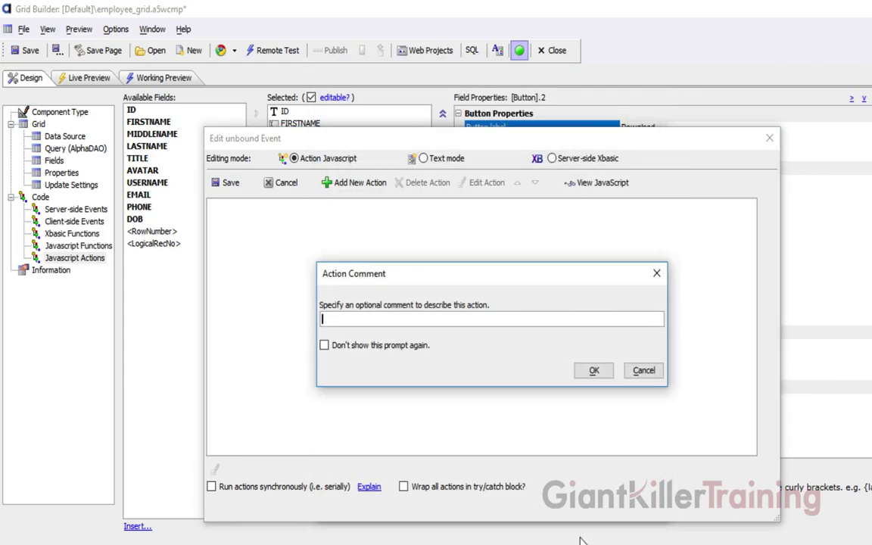
type("File Download")
left_click(597, 372)
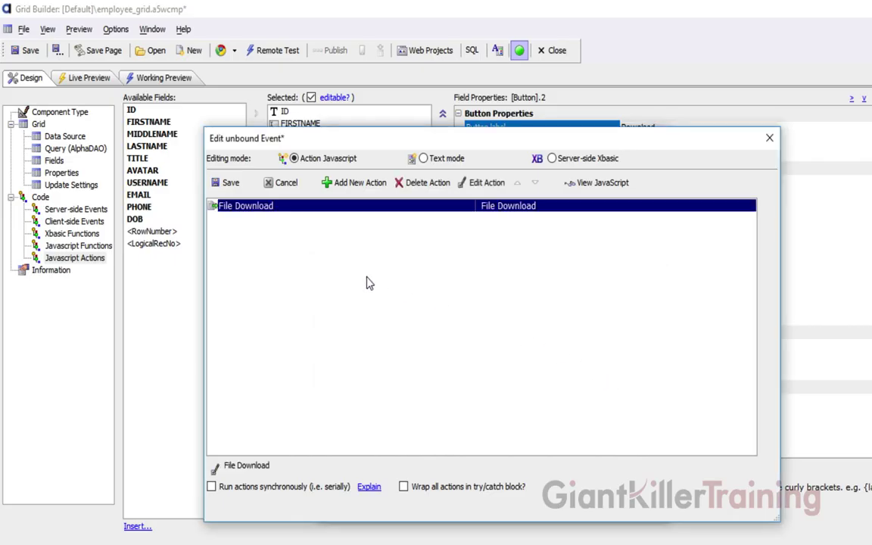
left_click(231, 183)
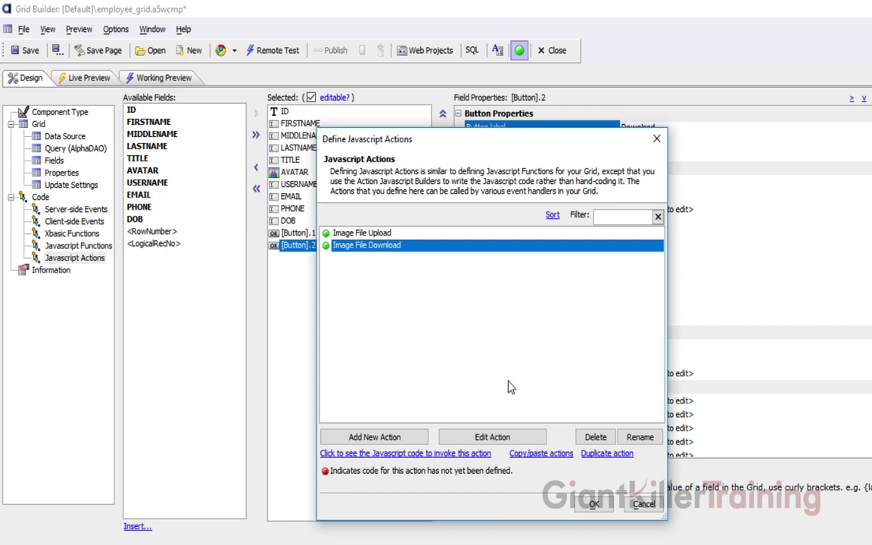
left_click(592, 505)
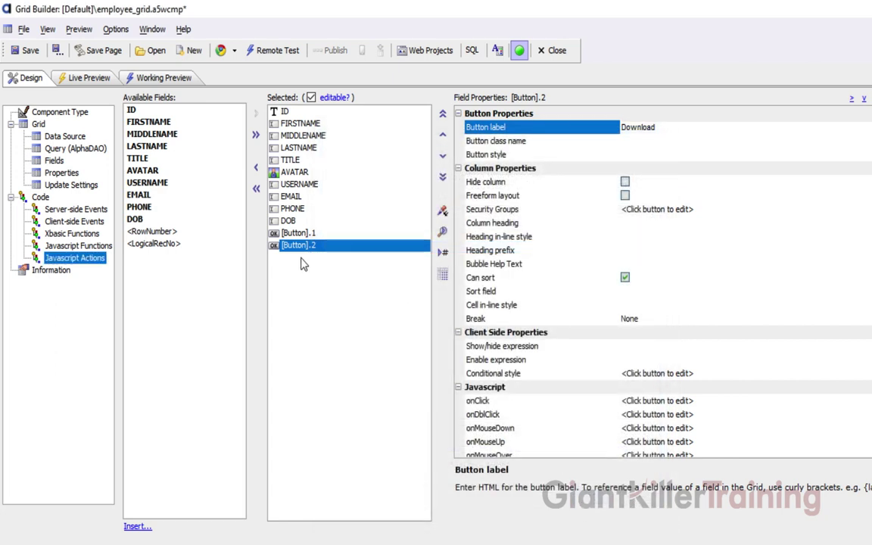
Add a Run Action to the Download button's onClick event that runs the Image File Download action.
left_click(499, 403)
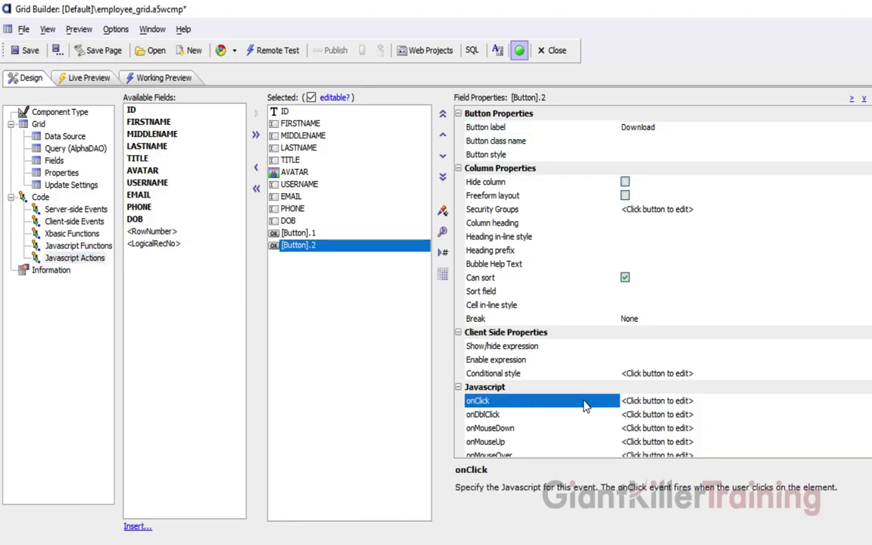
left_click(657, 401)
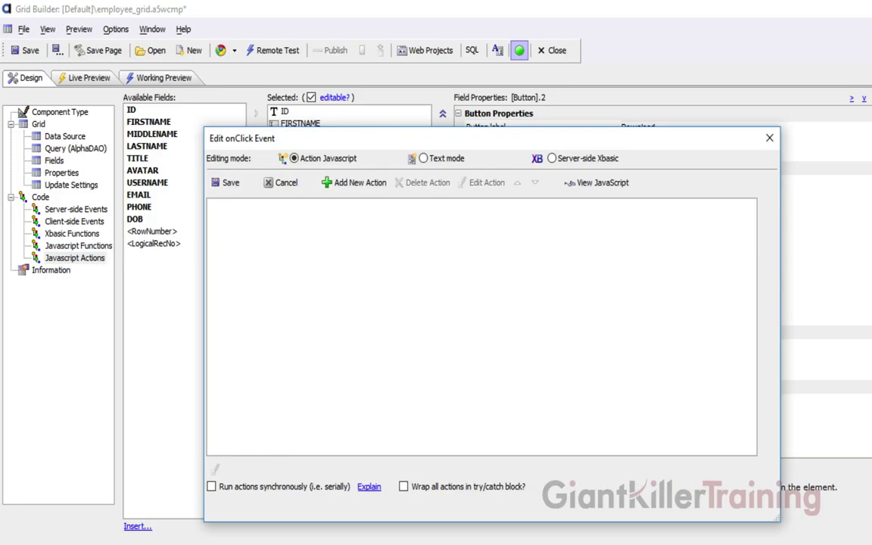
left_click(368, 189)
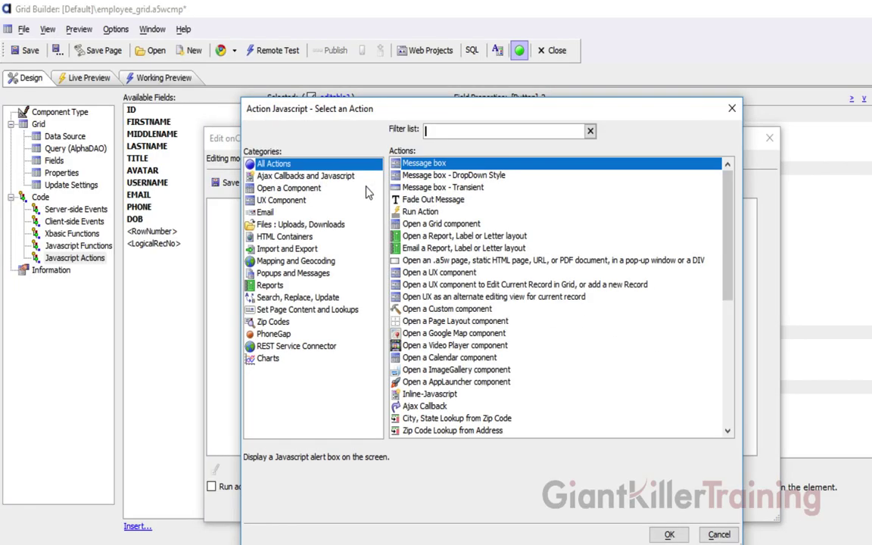
left_click(473, 213)
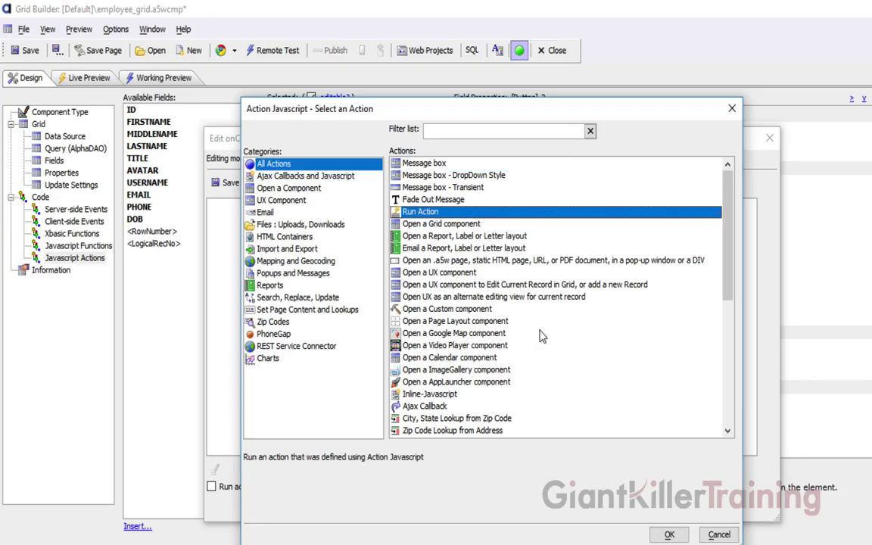
left_click(669, 534)
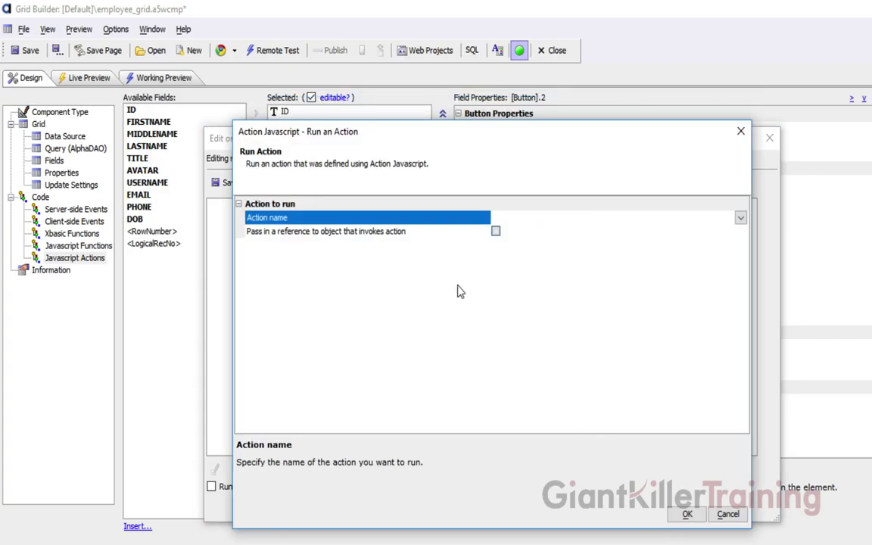
left_click(742, 219)
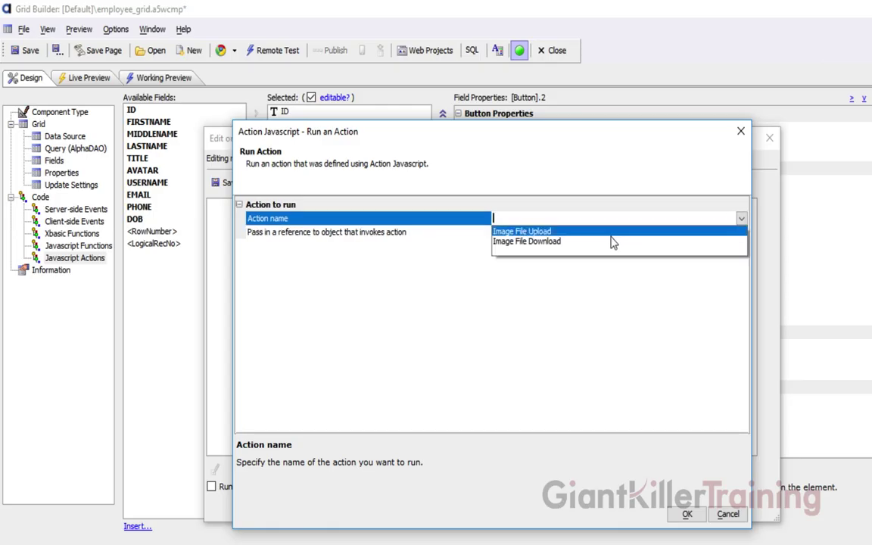
left_click(552, 243)
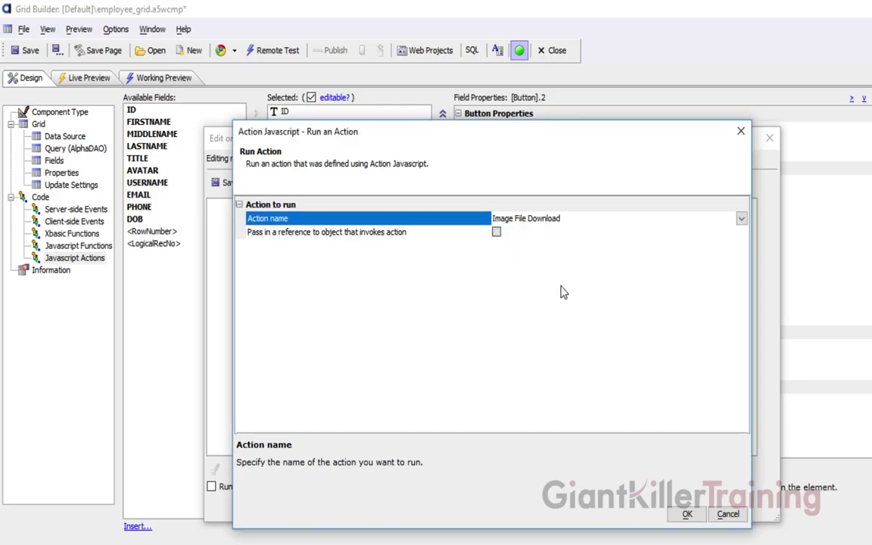
left_click(685, 515)
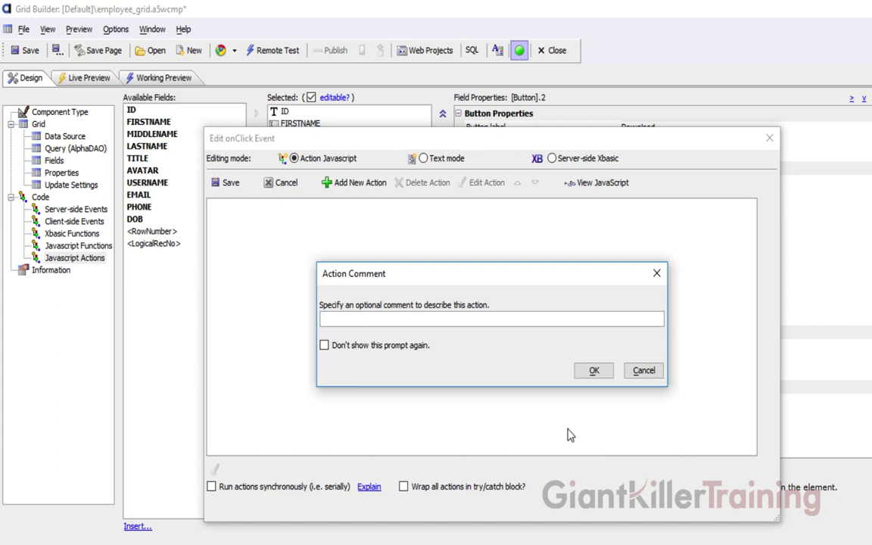
Comment the onClick action as "Run action image file download" and save the event.
type("Run action image file downloa")
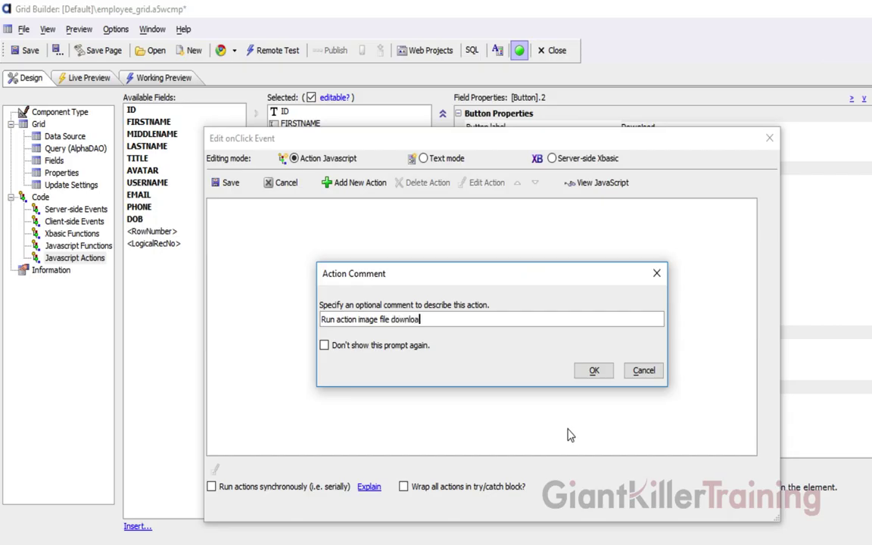
type("d")
left_click(593, 371)
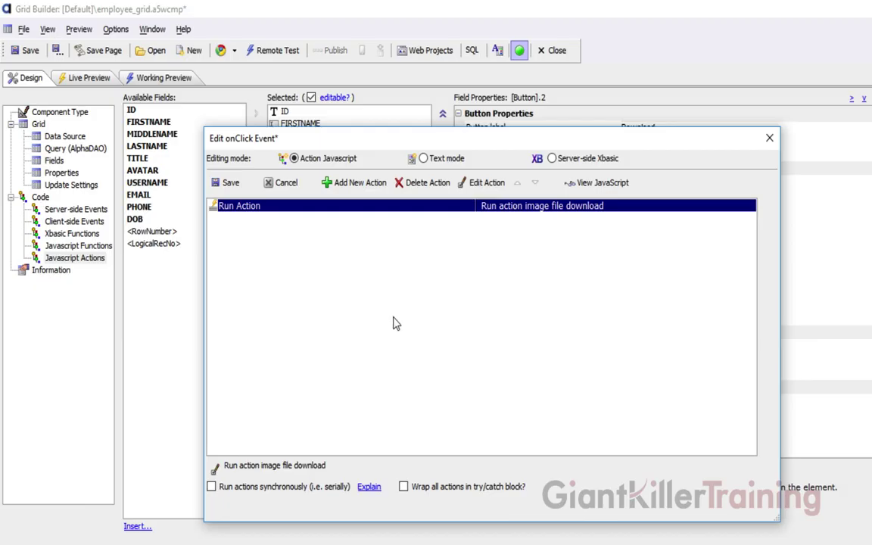
left_click(229, 183)
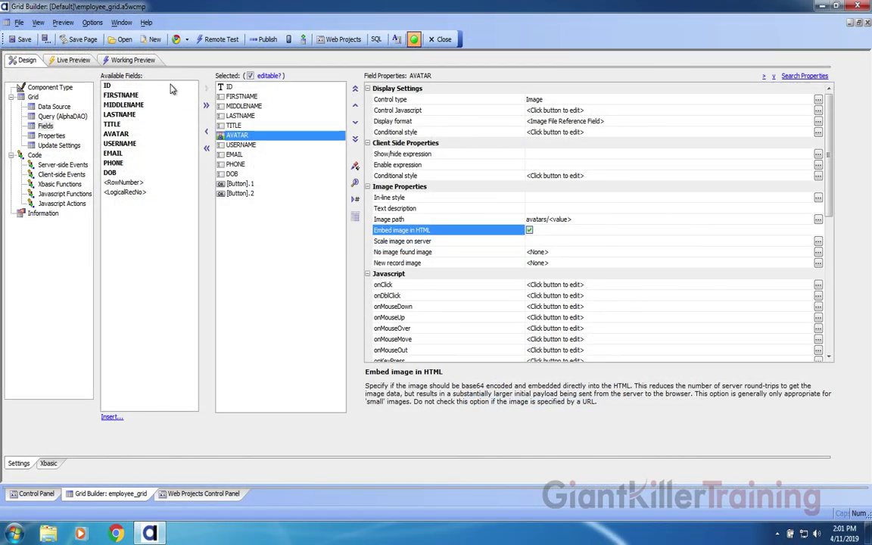
Try downloading the first employee's avatar in the Working Preview and dismiss the alert.
left_click(133, 60)
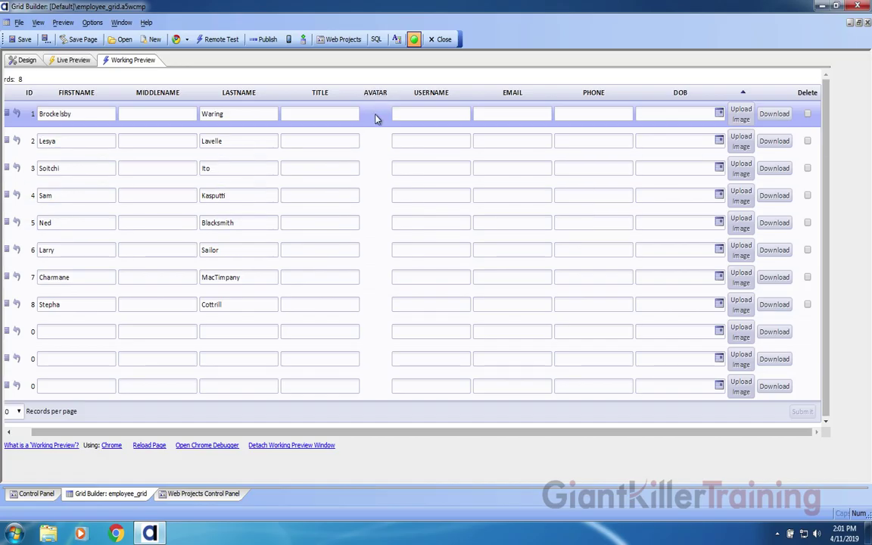
left_click(766, 116)
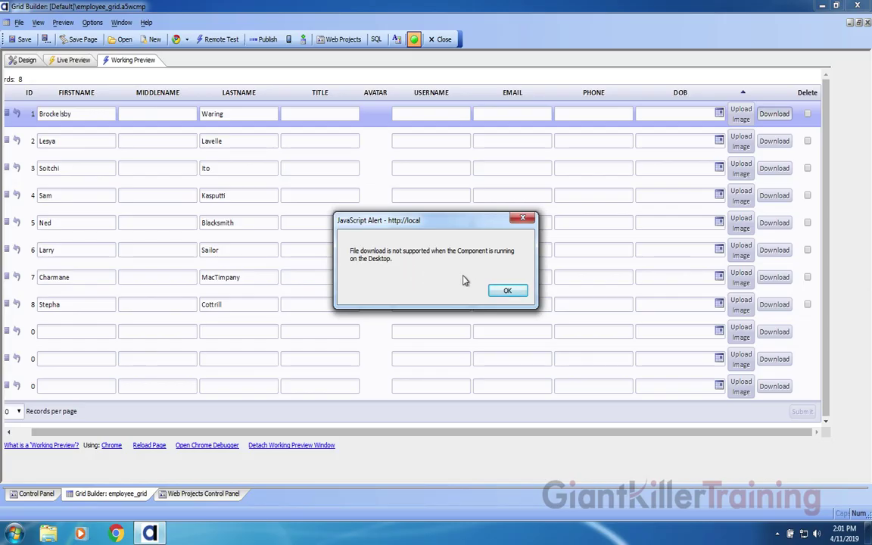
left_click(507, 292)
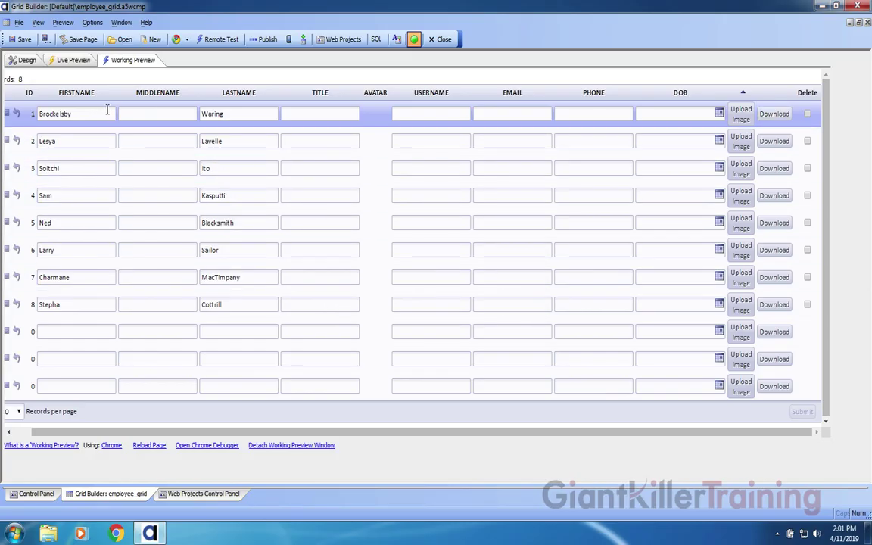
Run a Full Preview of the grid in Live Preview and try downloading the first employee's avatar.
left_click(79, 67)
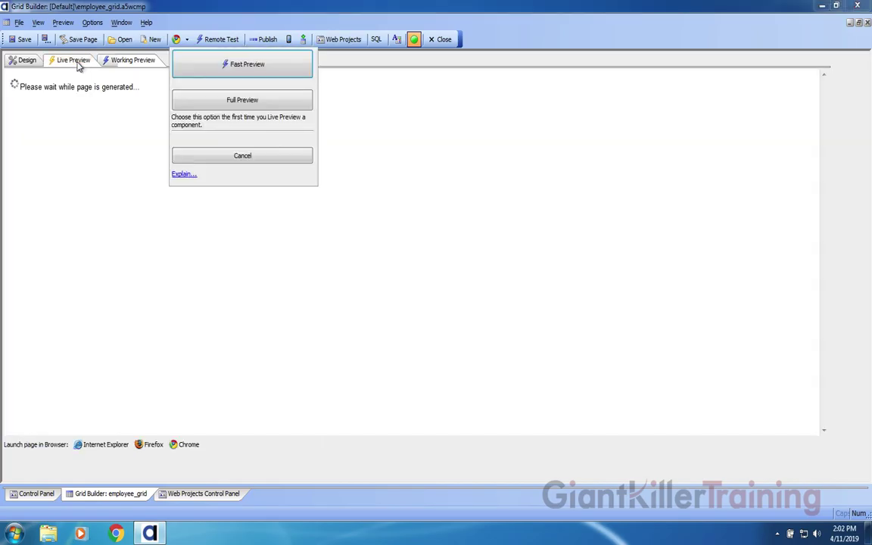
left_click(260, 106)
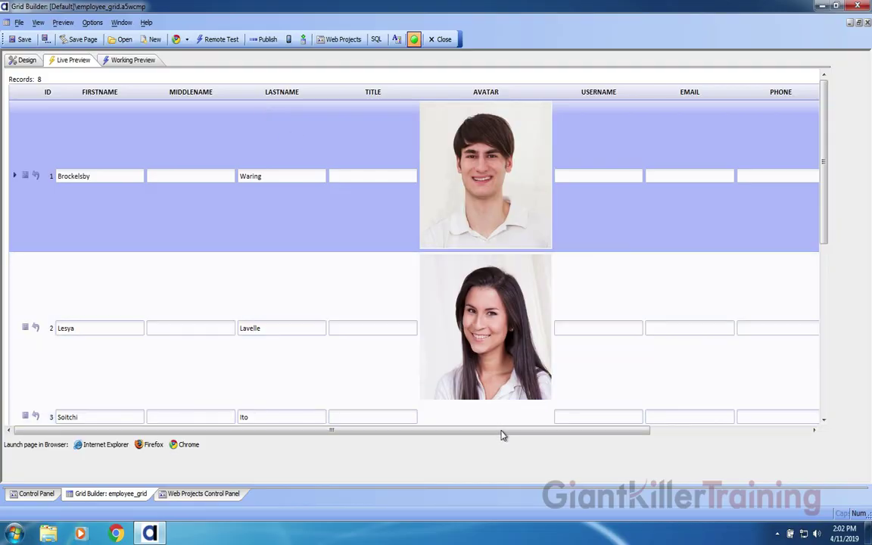
left_click_drag(504, 436, 710, 433)
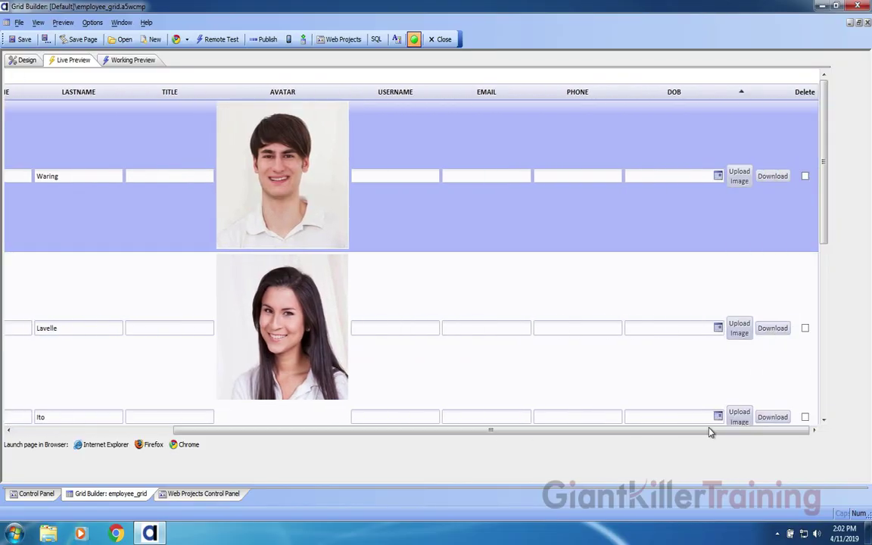
left_click(771, 177)
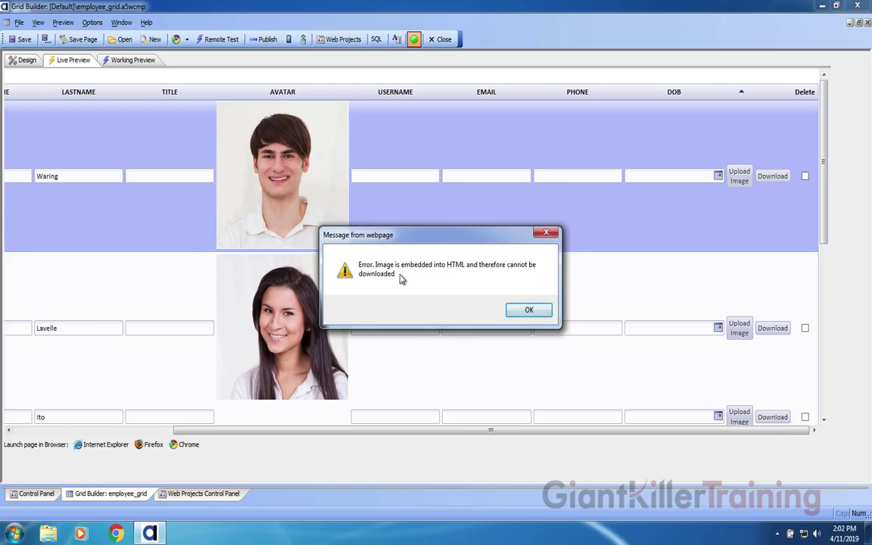
left_click(528, 310)
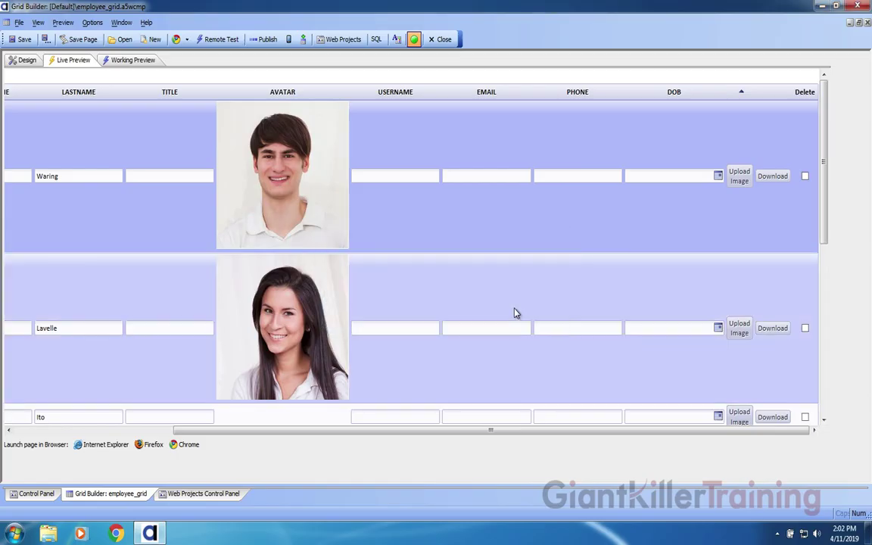
Turn off "Embed image in HTML" for the AVATAR field and run a new Full Preview of the grid in Live Preview.
left_click(25, 60)
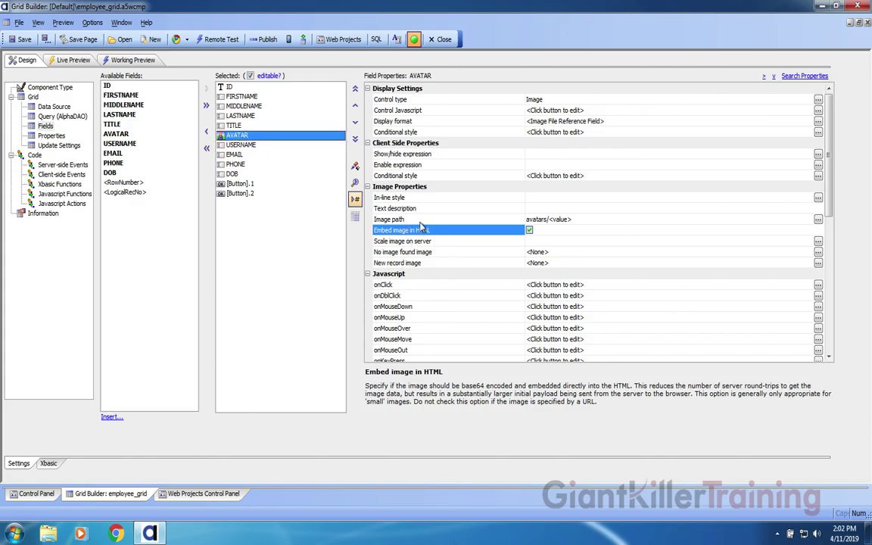
left_click(529, 230)
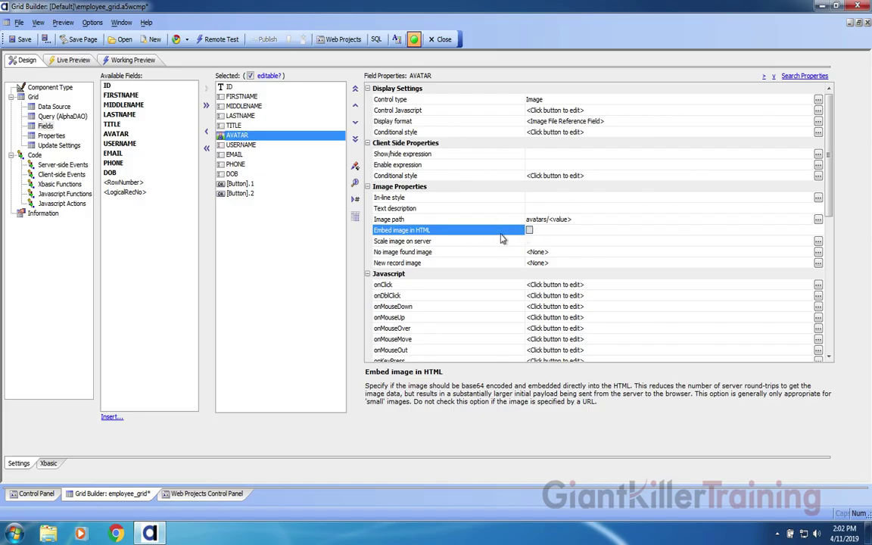
left_click(74, 60)
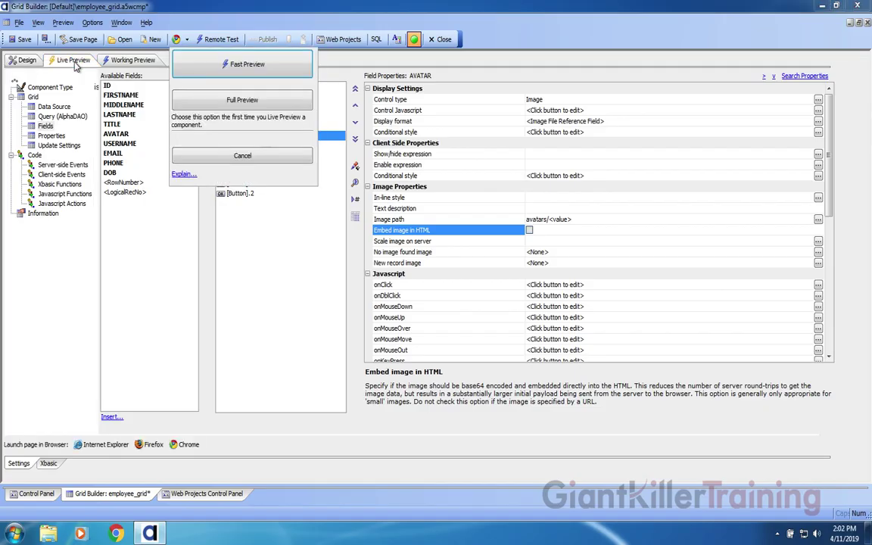
left_click(242, 100)
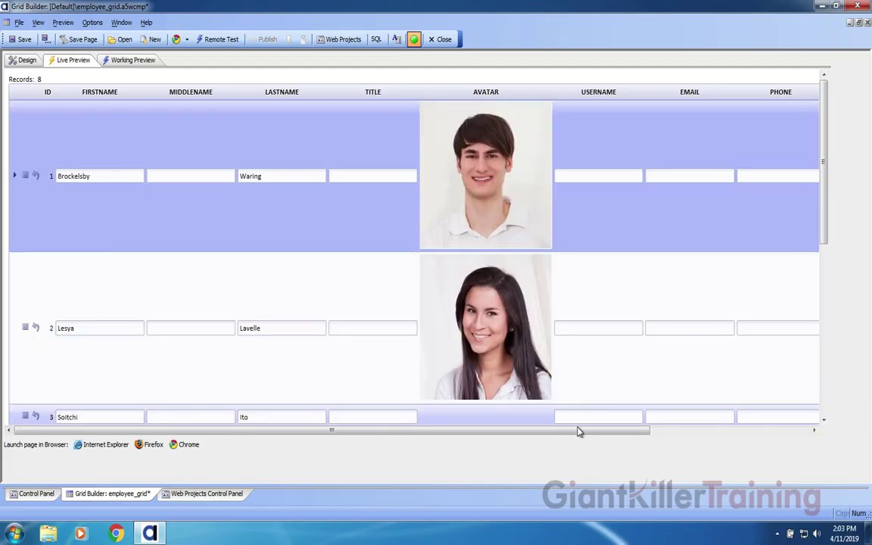
Test the first employee's avatar download, cancel the open-or-save prompt and return to the grid's design.
left_click_drag(601, 432, 769, 434)
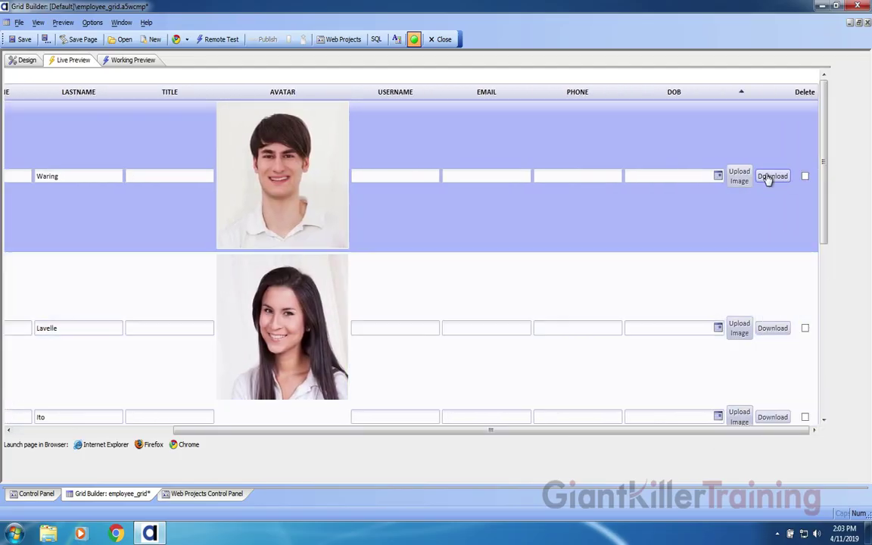
left_click(772, 177)
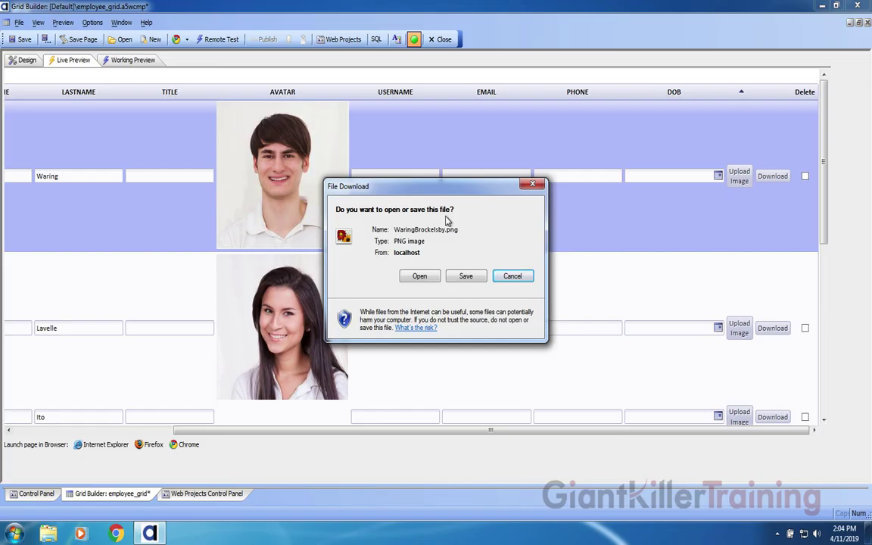
left_click(518, 277)
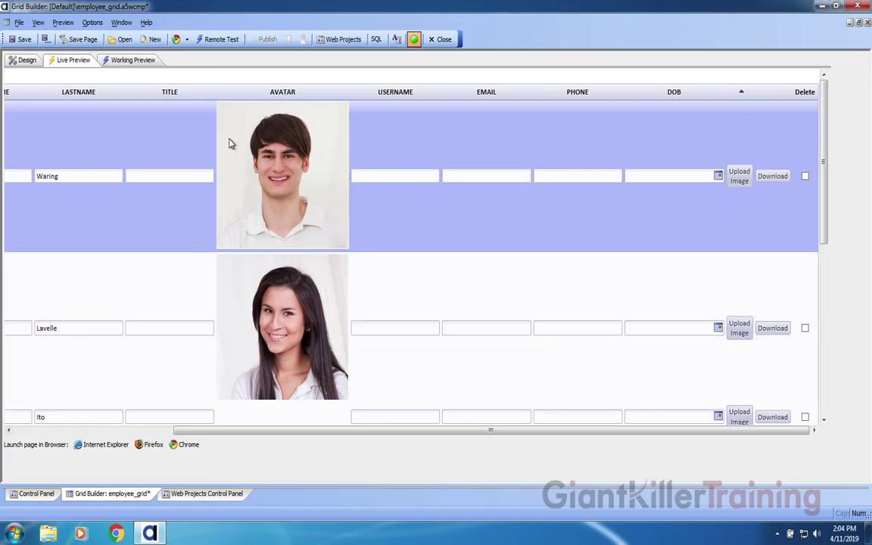
left_click(23, 61)
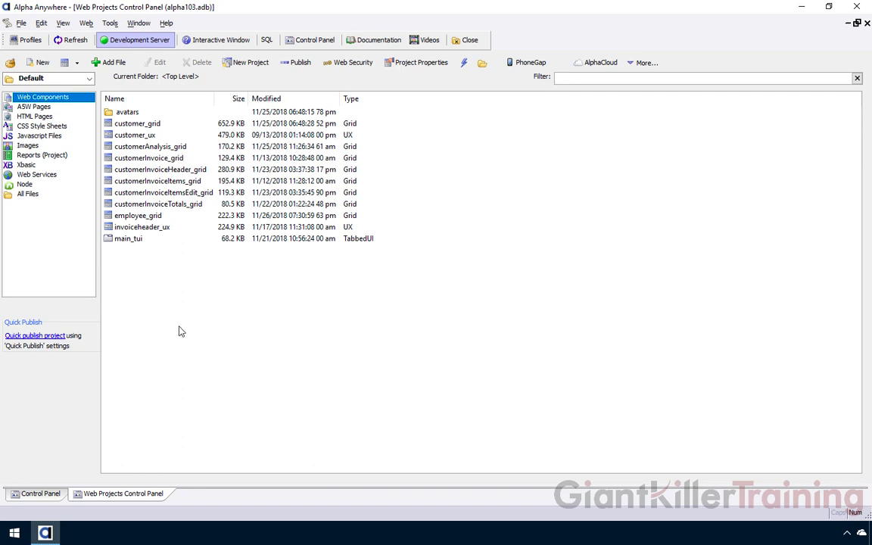
Enter the Google Maps API key in the web project's run-time properties and save them.
left_click(416, 67)
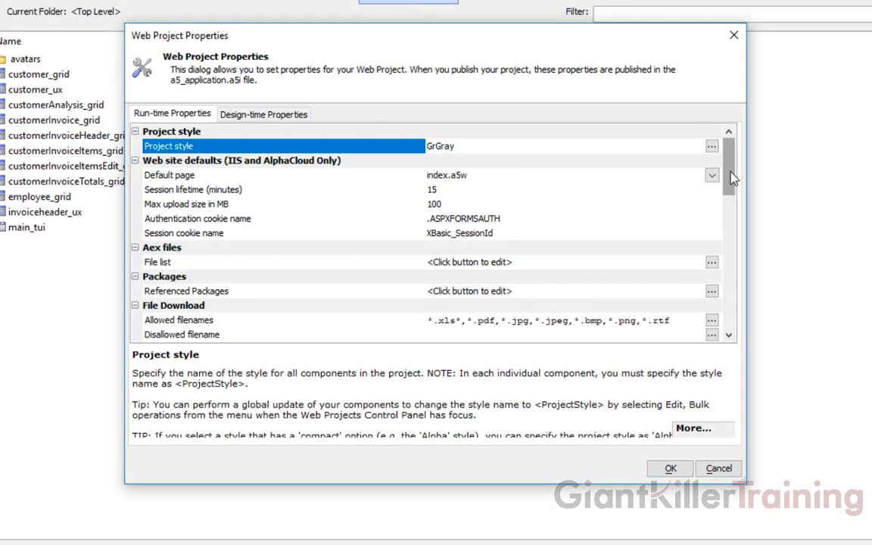
left_click_drag(731, 177, 732, 226)
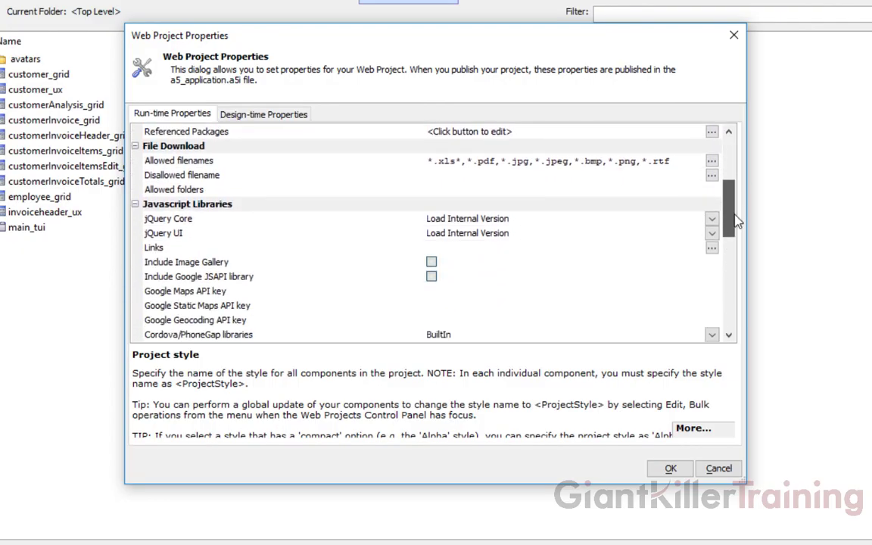
left_click(257, 294)
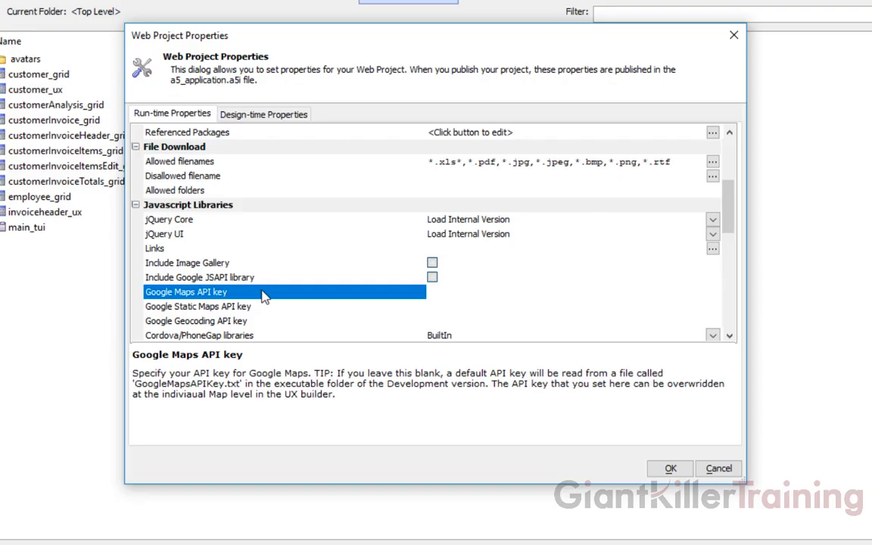
left_click(460, 301)
key("ctrl+v")
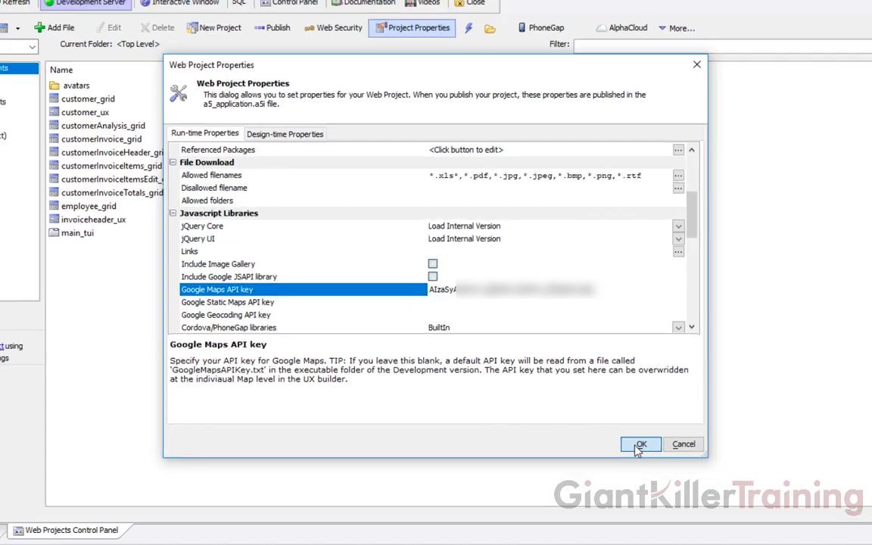
left_click(668, 470)
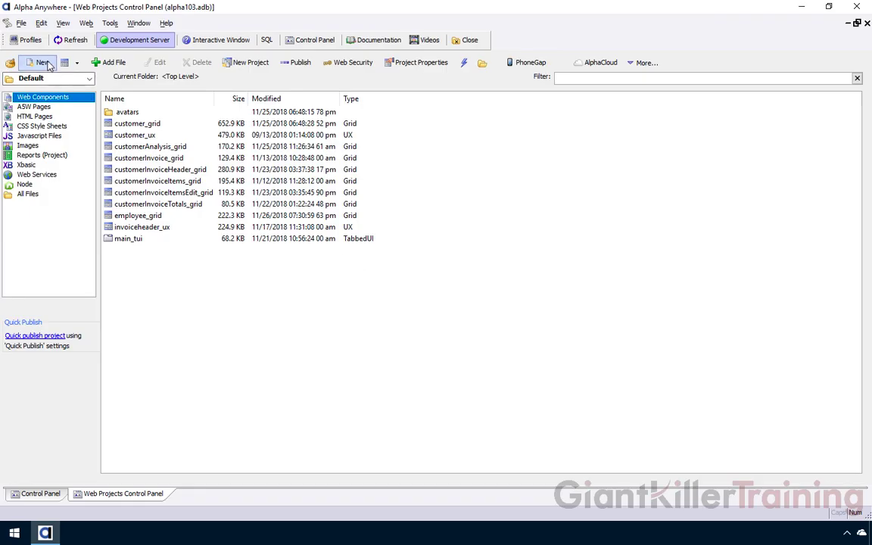
Create a new grid component starting from a blank Grid Component.
left_click(78, 64)
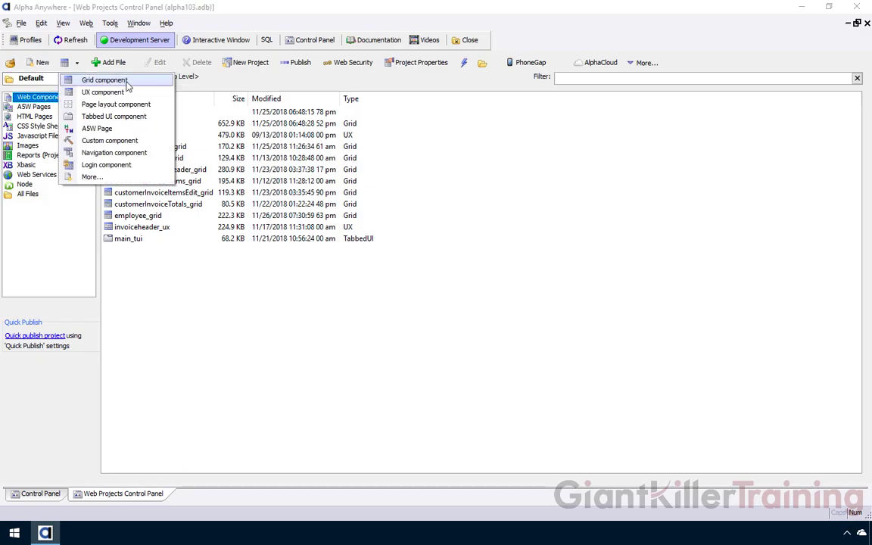
left_click(104, 80)
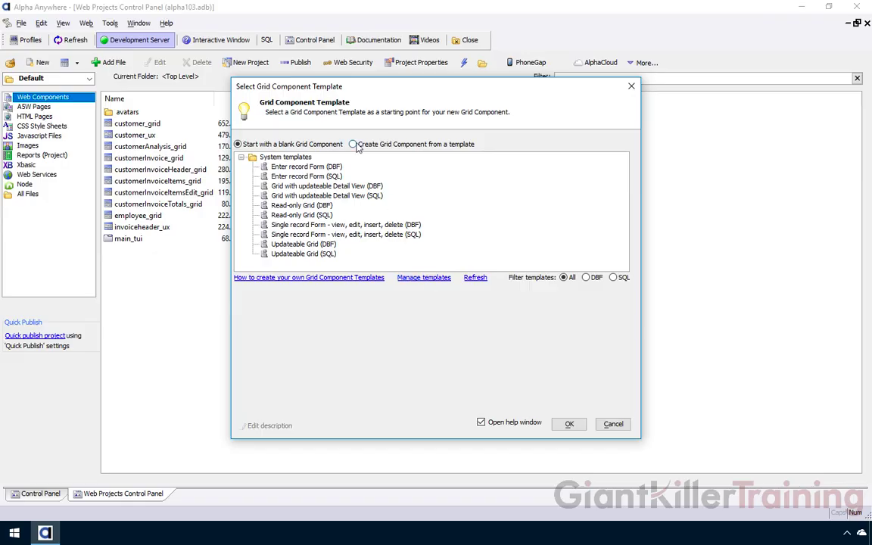
left_click(570, 425)
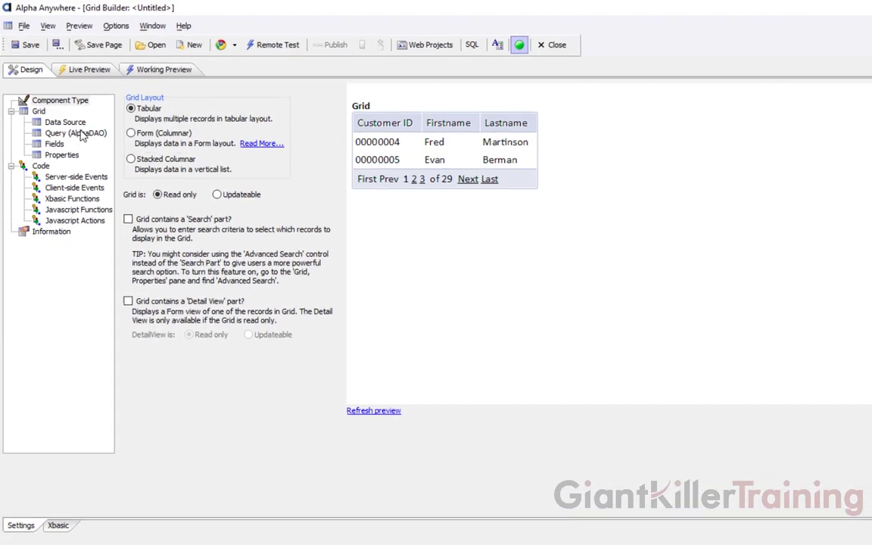
Connect the grid's query to the named connection conn and base it on the Customer table.
left_click(83, 138)
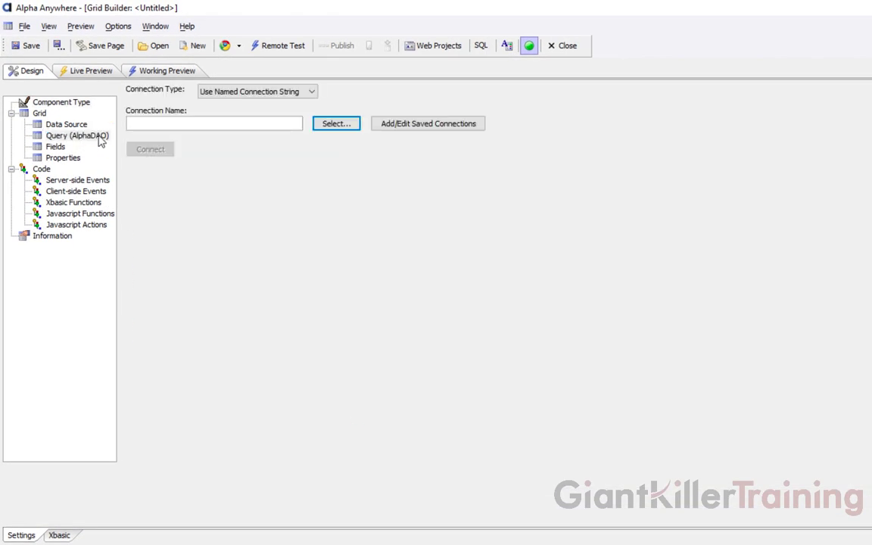
left_click(333, 124)
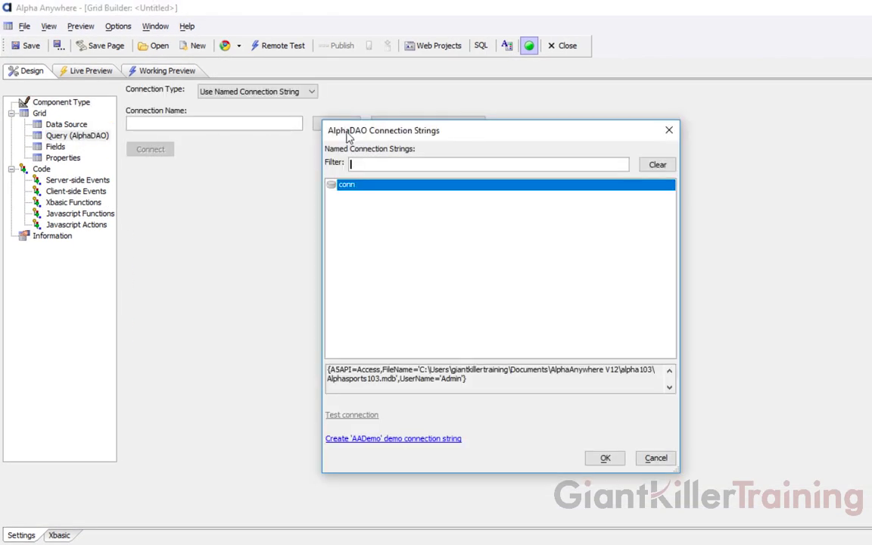
double_click(359, 193)
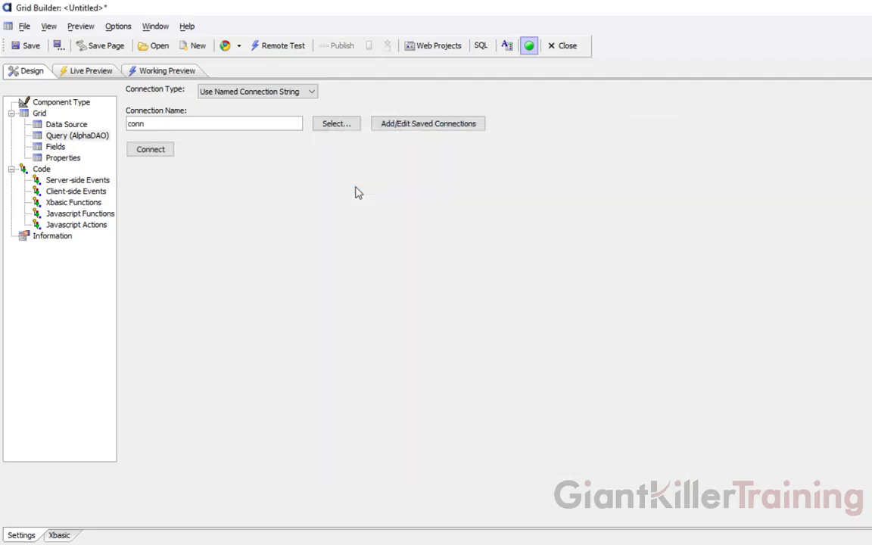
left_click(156, 152)
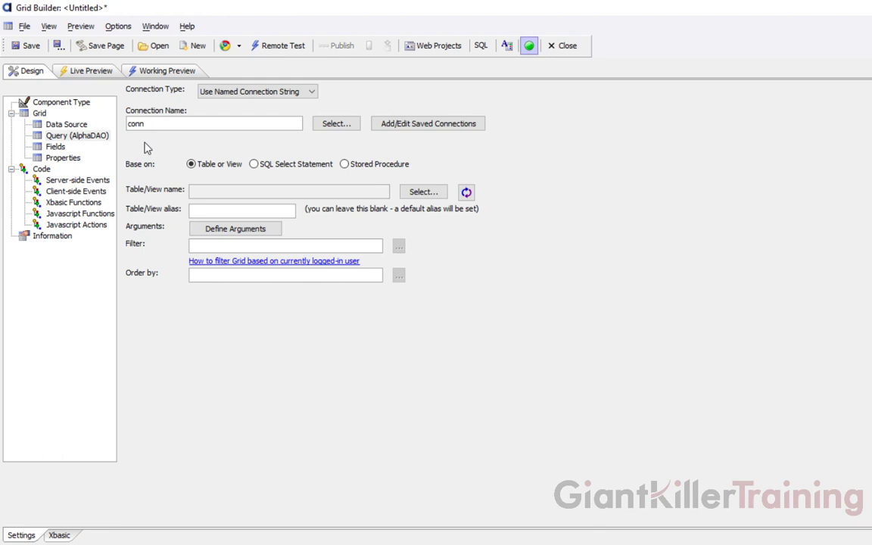
left_click(422, 193)
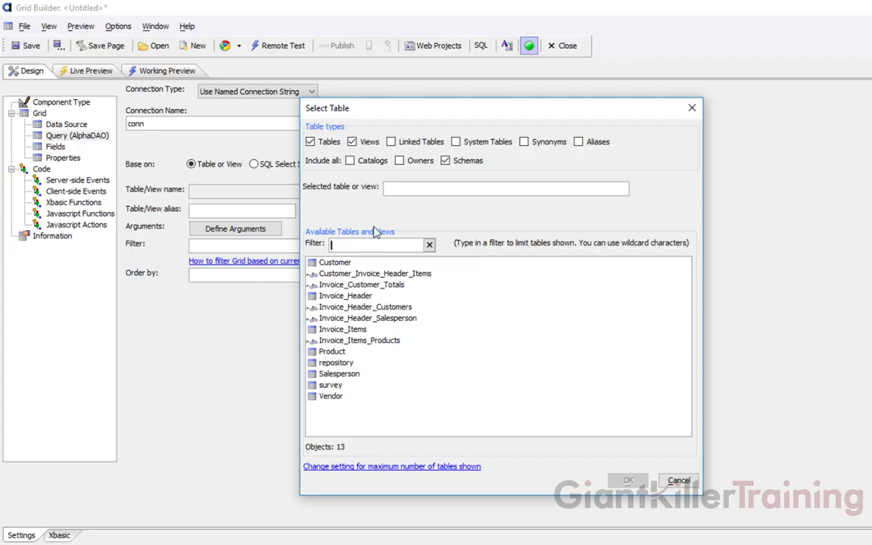
left_click(322, 262)
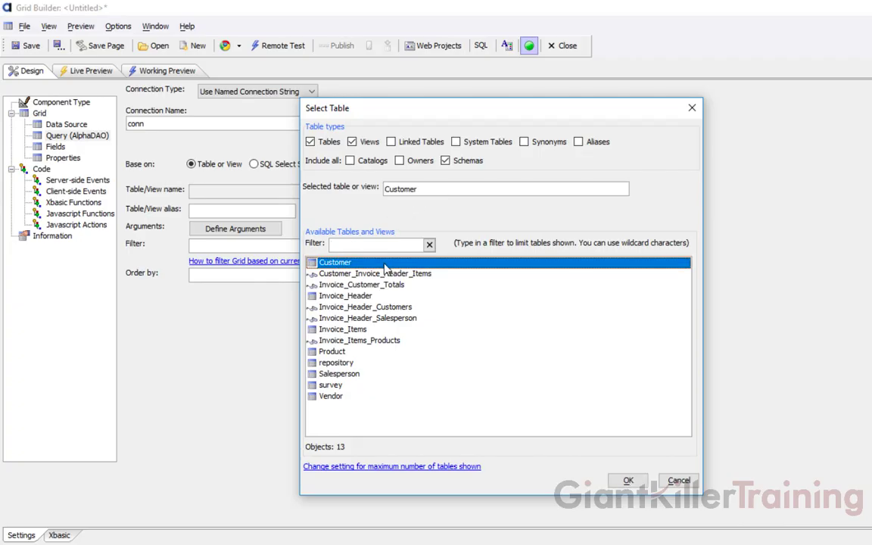
left_click(628, 481)
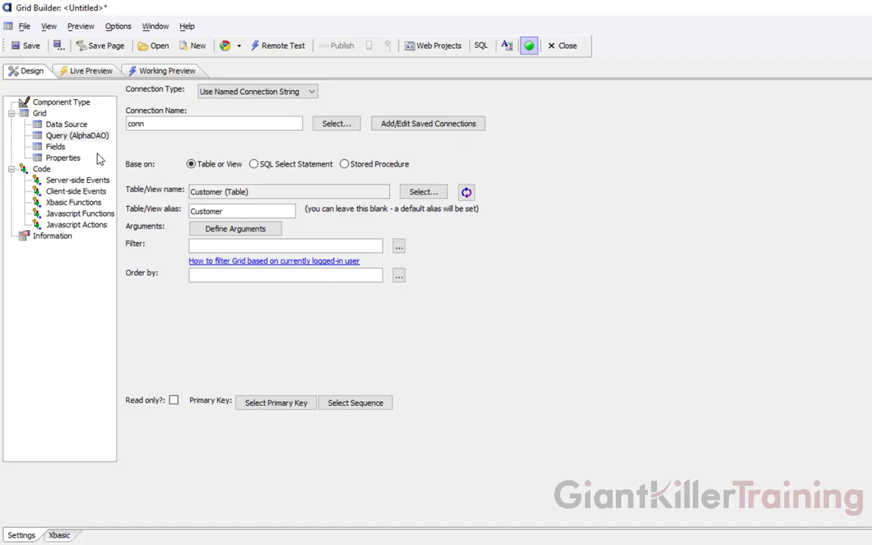
Add COMPANY, the billing address fields from BILL_ADDRESS1 through BILL_COUNTRY, LATITUDE and LONGITUDE to the grid's fields.
left_click(63, 149)
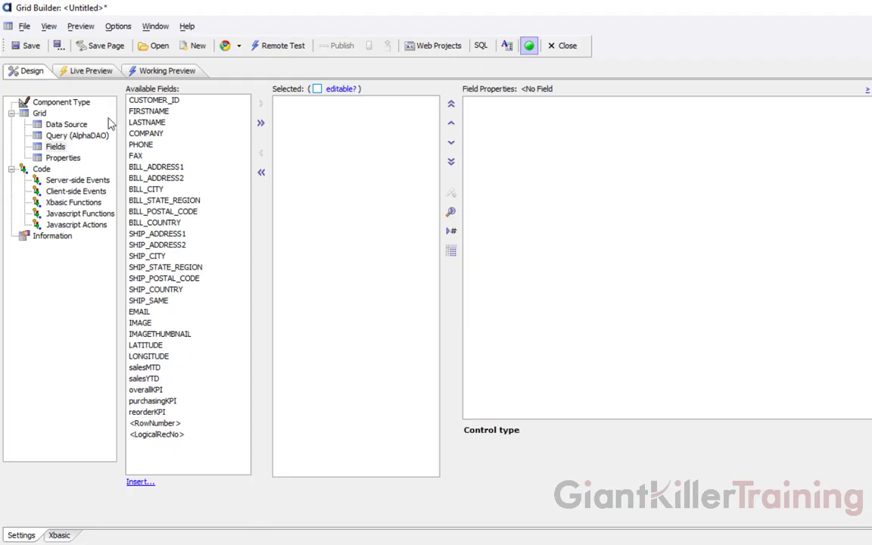
left_click(152, 133)
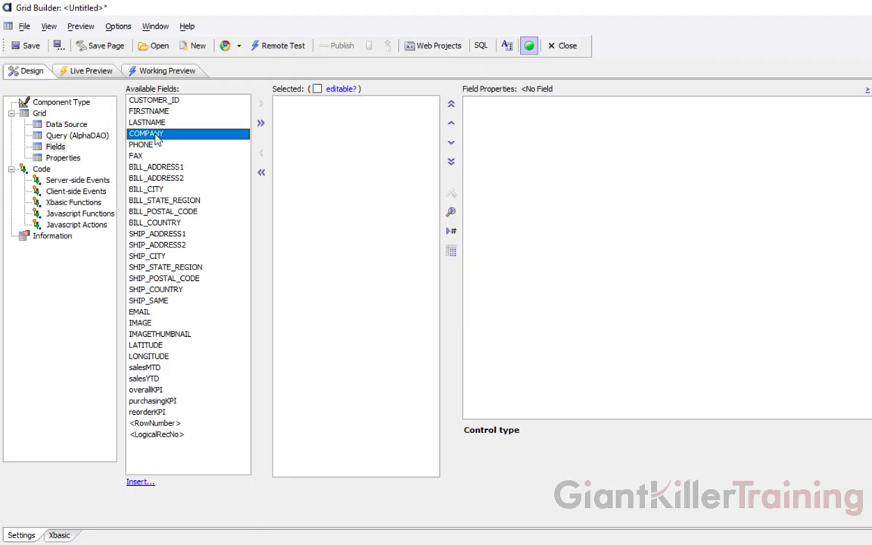
left_click(260, 104)
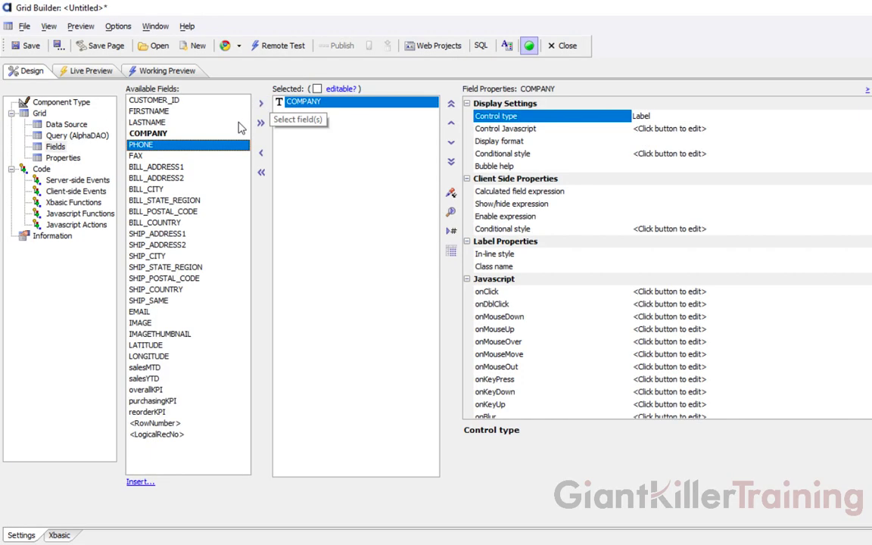
left_click_drag(159, 169, 168, 214)
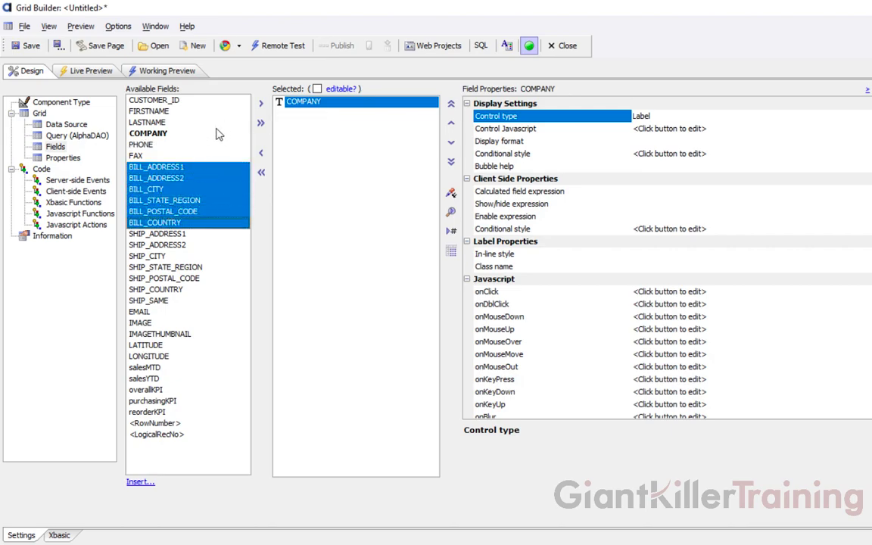
key("shift+Down")
left_click(262, 107)
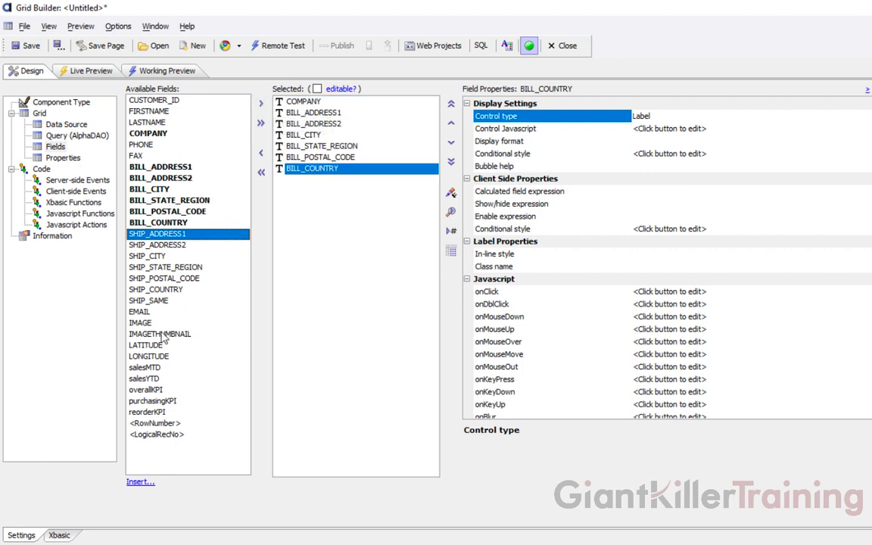
left_click_drag(157, 345, 151, 356)
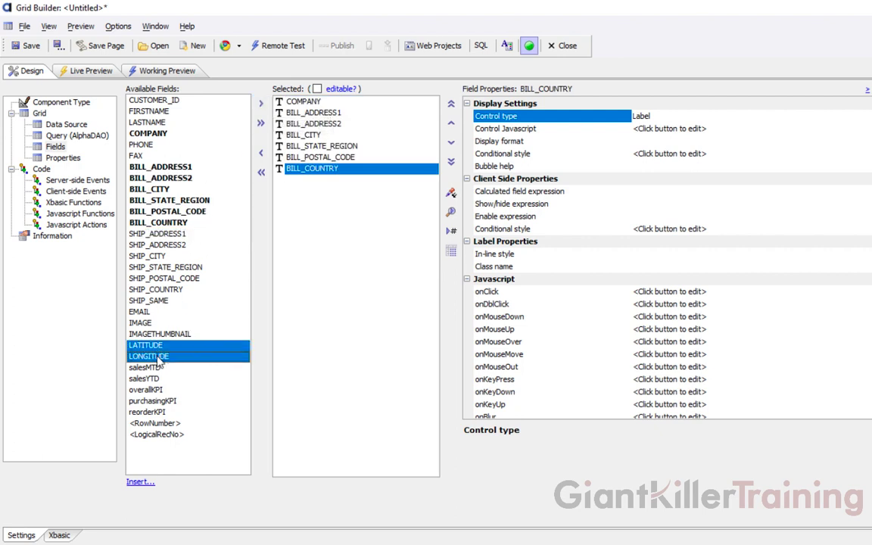
left_click(262, 107)
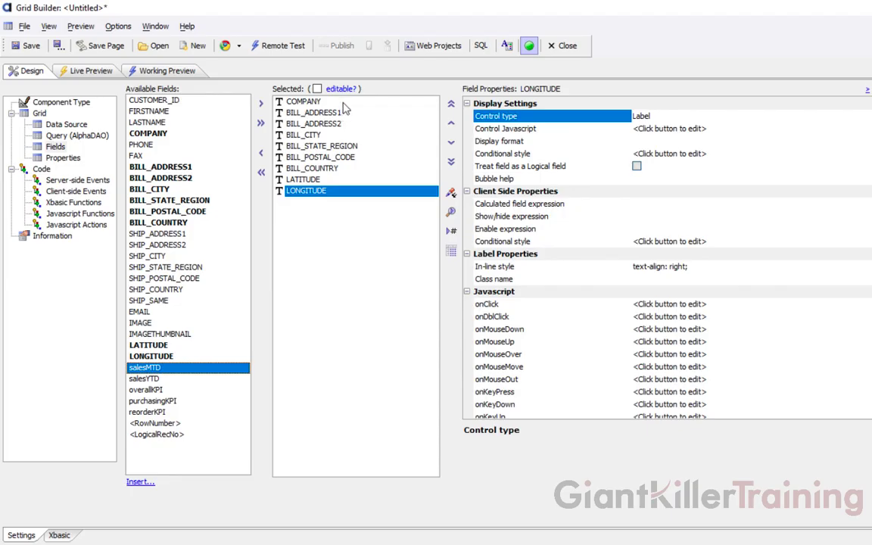
Give the grid a Search part and add BILL_CITY, salesMTD and salesYTD as its search fields.
left_click(71, 106)
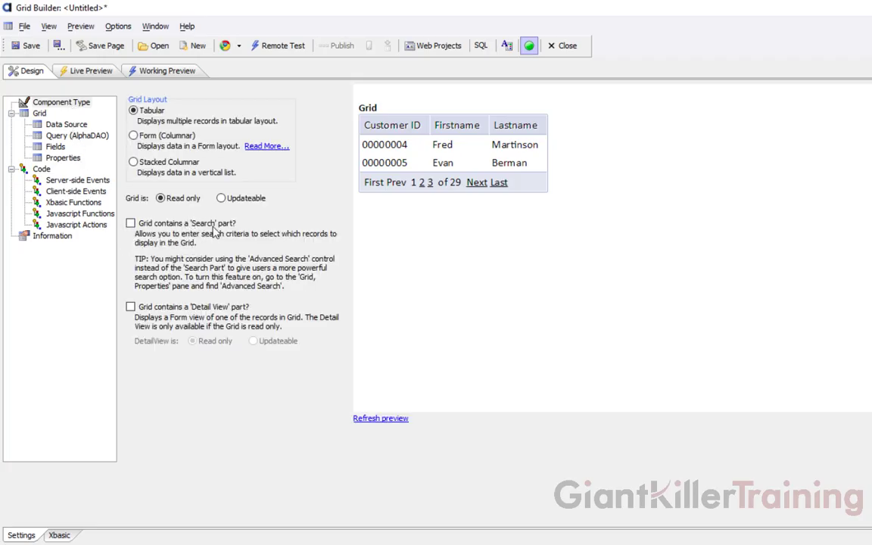
left_click(131, 225)
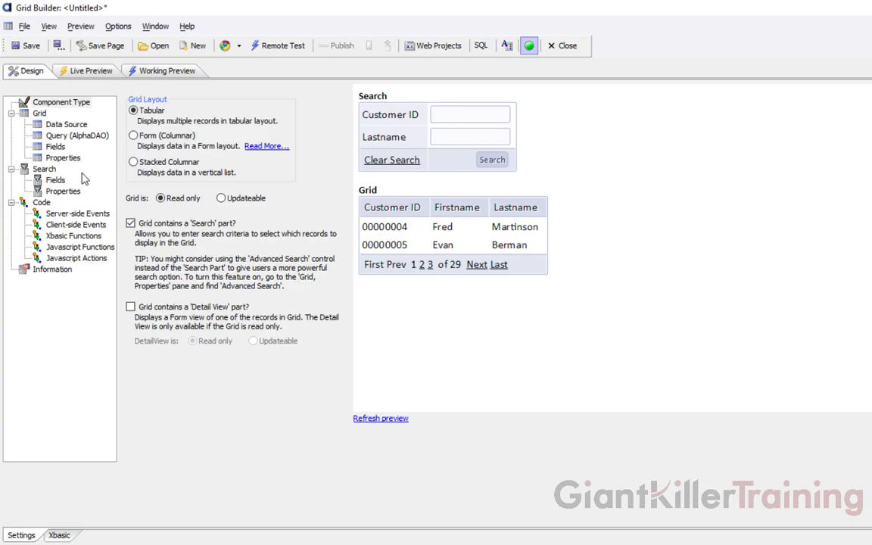
left_click(59, 181)
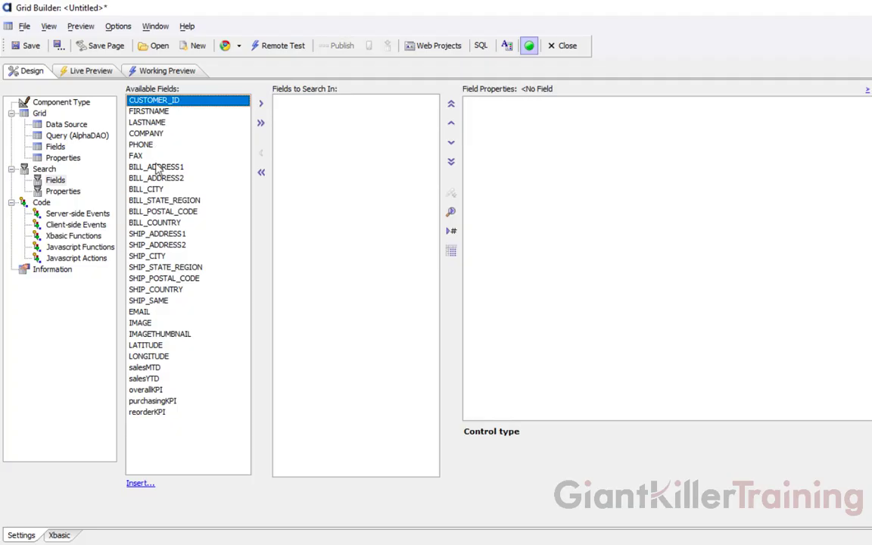
left_click(158, 190)
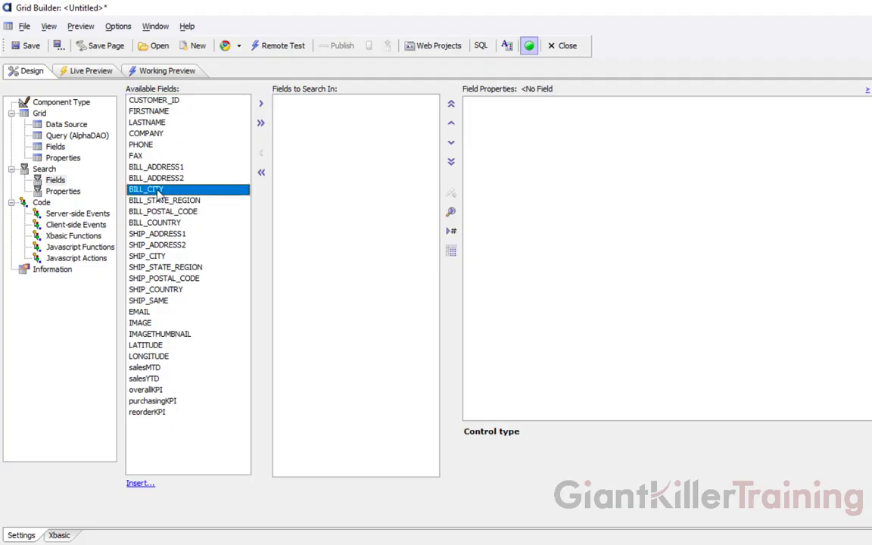
left_click(259, 106)
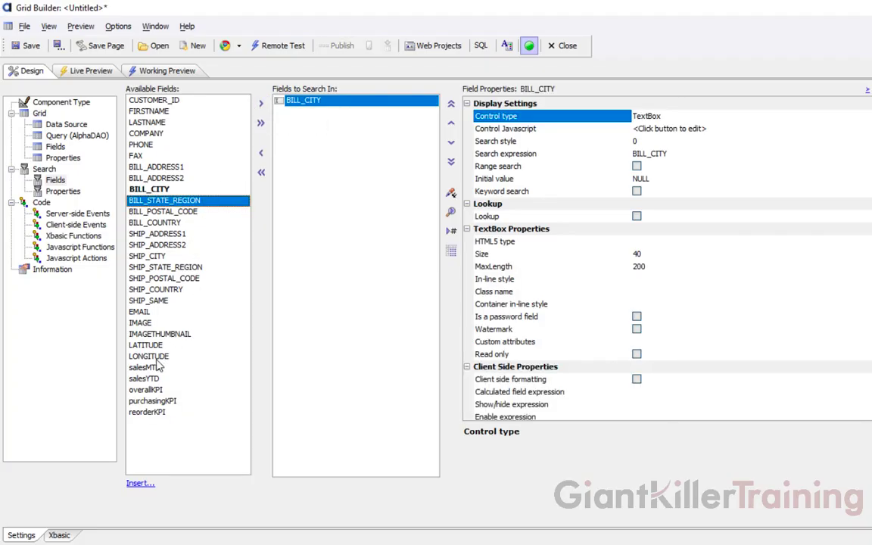
left_click_drag(157, 368, 157, 380)
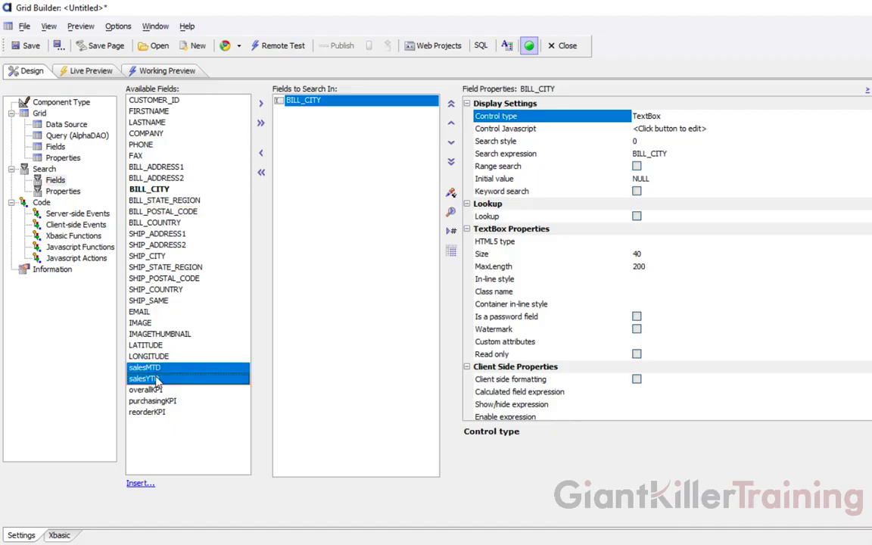
left_click(260, 105)
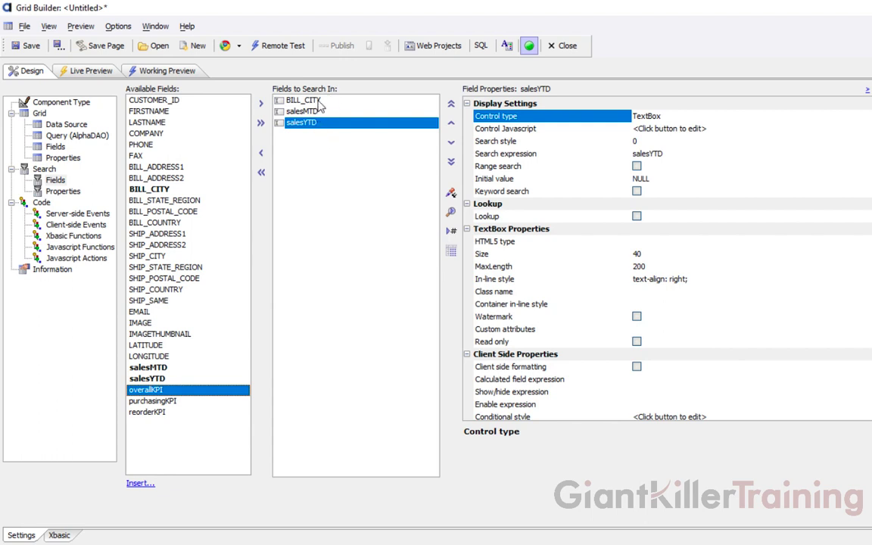
Change the BILL_CITY search field's control type to DropDownBox.
left_click(318, 101)
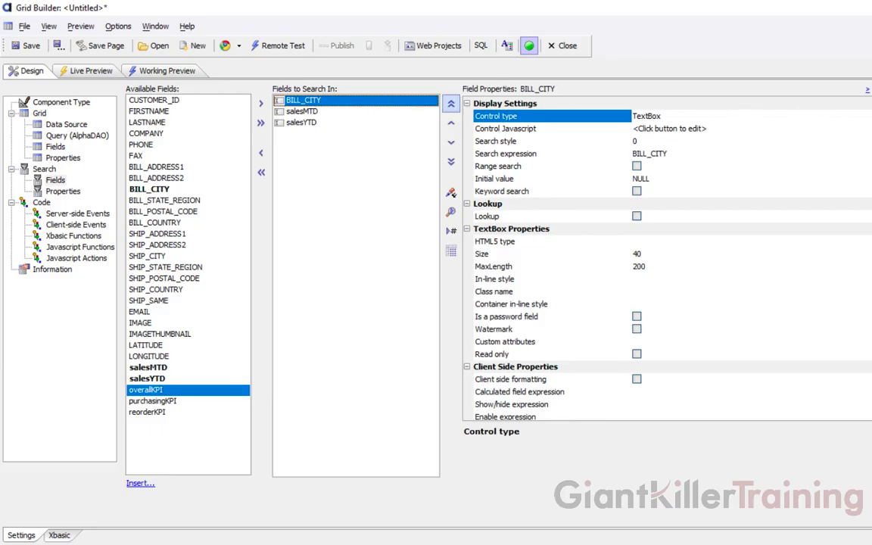
left_click(870, 116)
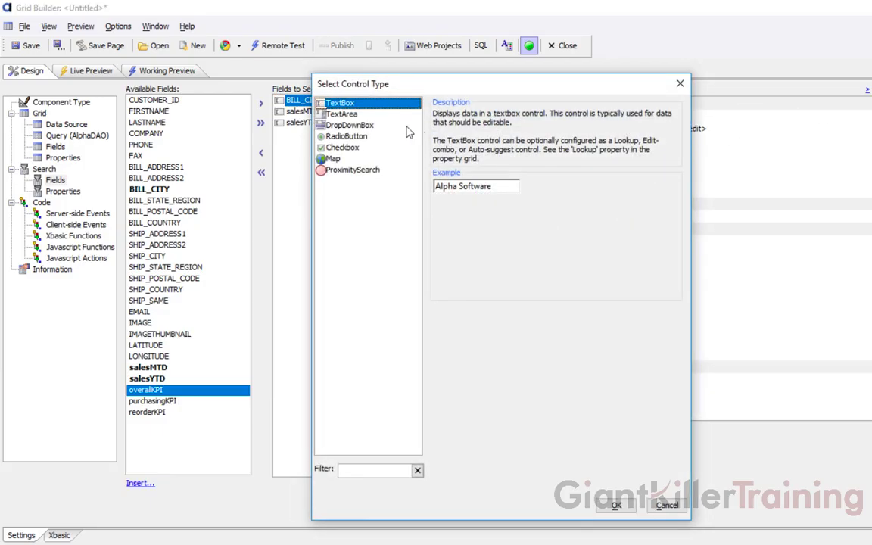
left_click(371, 127)
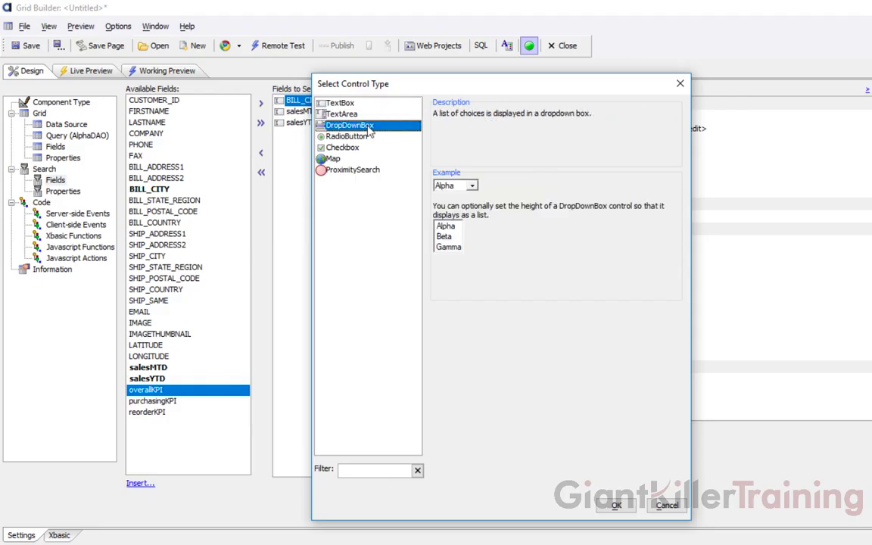
left_click(615, 505)
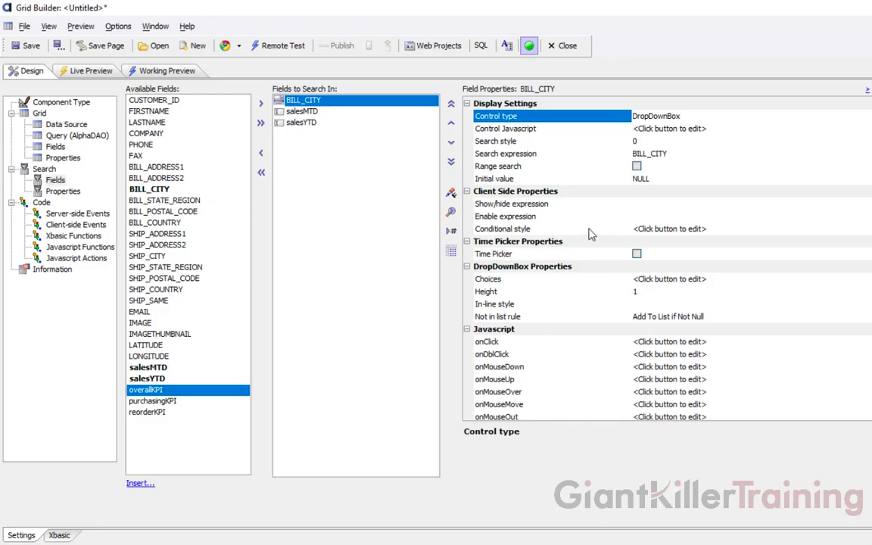
Make the BILL_CITY dropdown's choices dynamic, with AlphaDAO as the data source type and conn as the connection string.
left_click(578, 280)
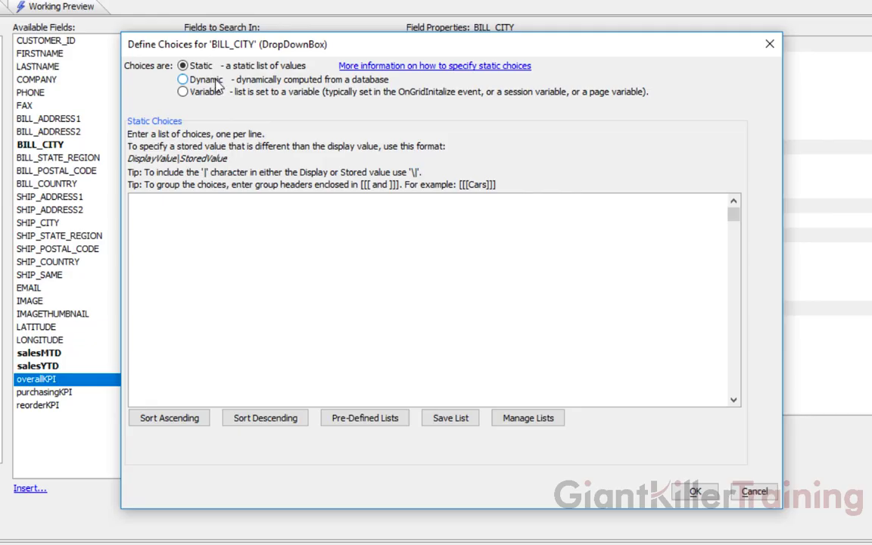
left_click(219, 85)
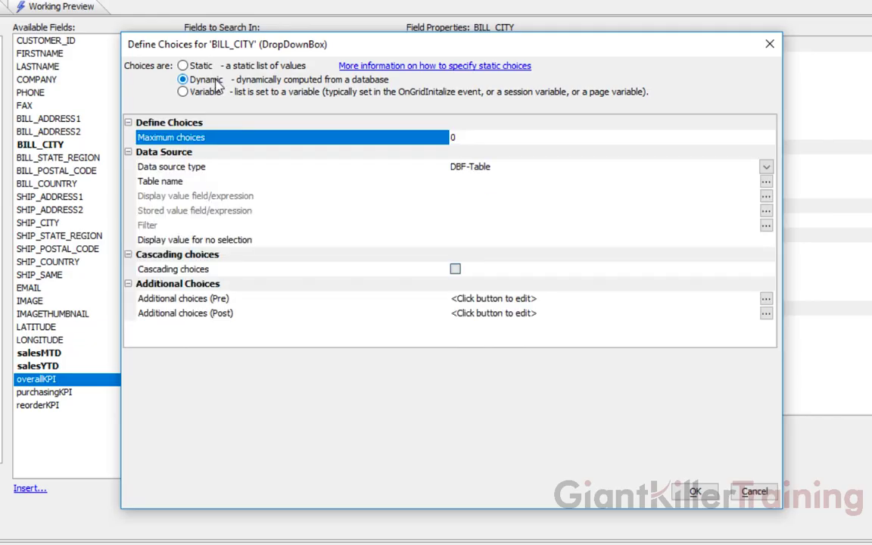
left_click(417, 177)
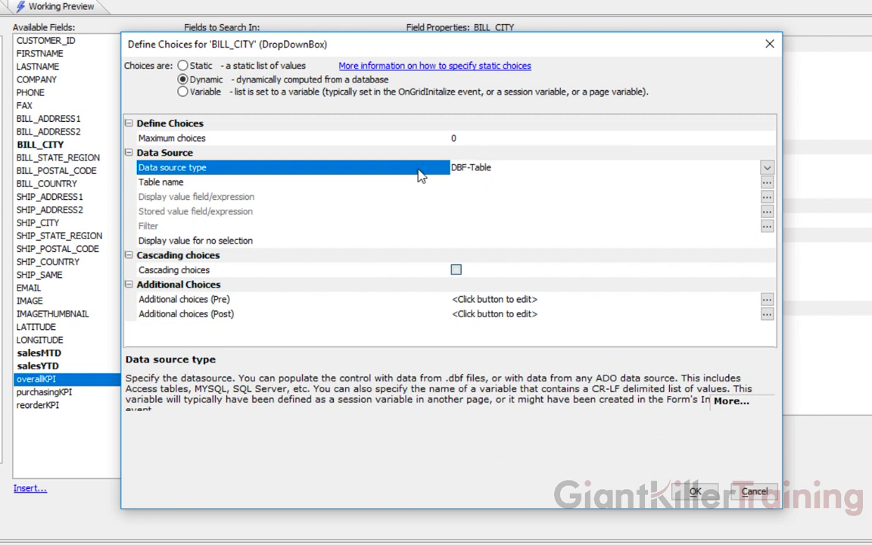
left_click(766, 168)
left_click(469, 190)
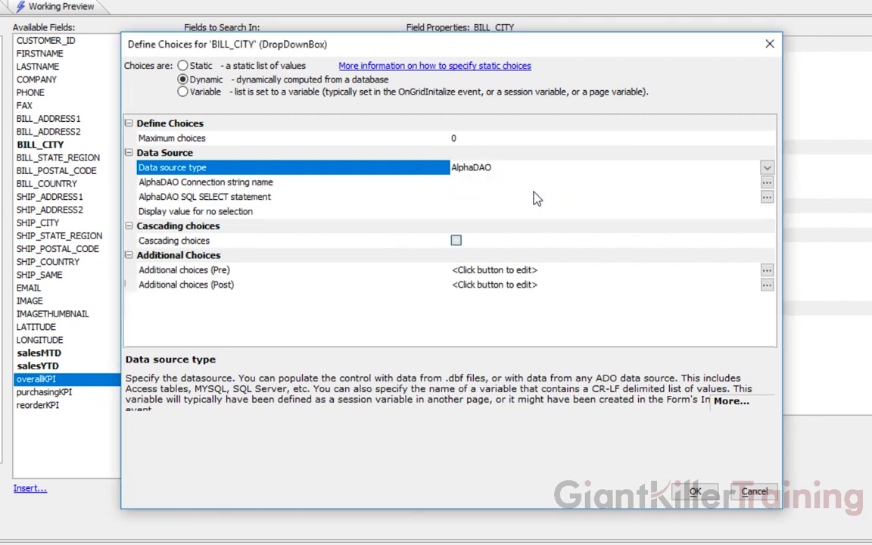
left_click(356, 182)
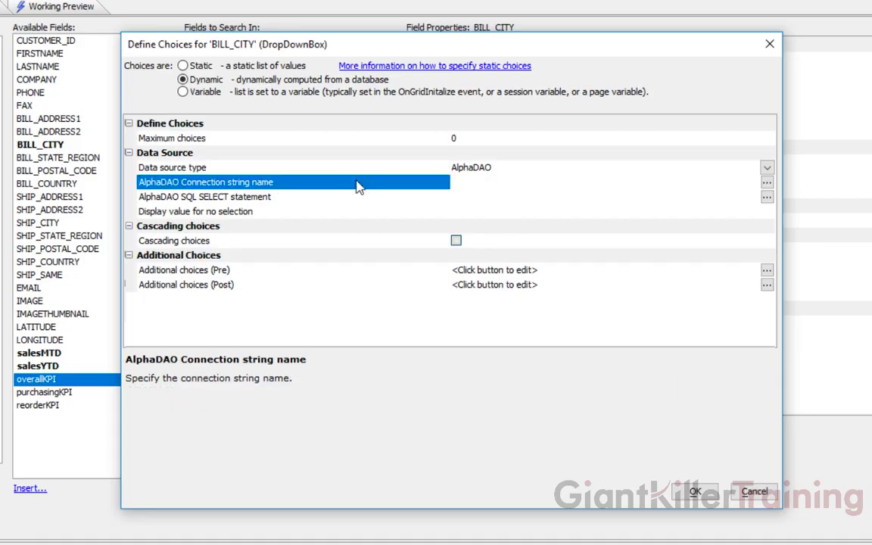
left_click(766, 182)
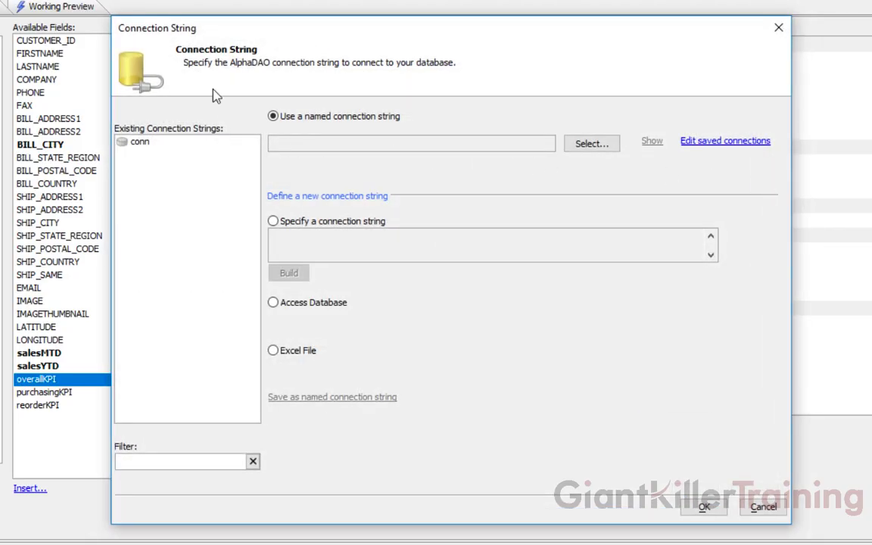
left_click(181, 146)
left_click(691, 512)
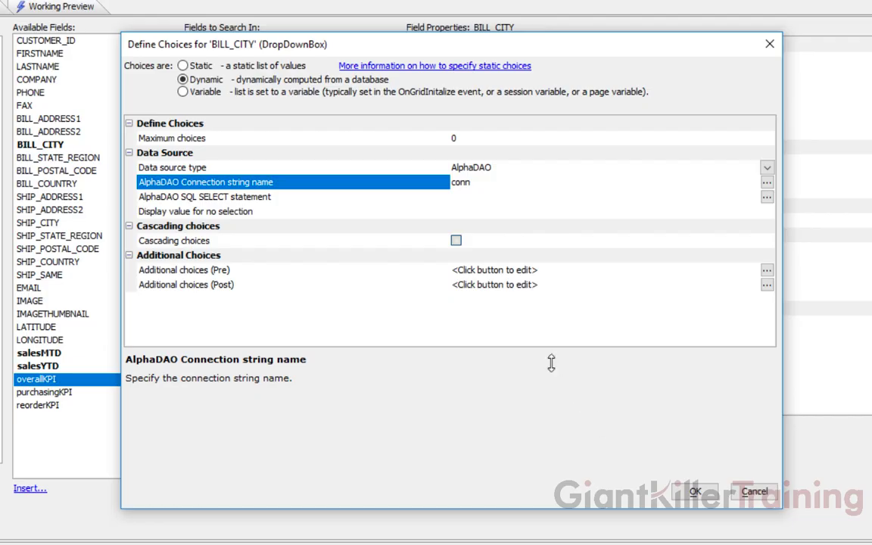
Build the choices' SQL SELECT statement from the Customer table with BILL_CITY as the field to display, and accept the choices definition.
left_click(385, 198)
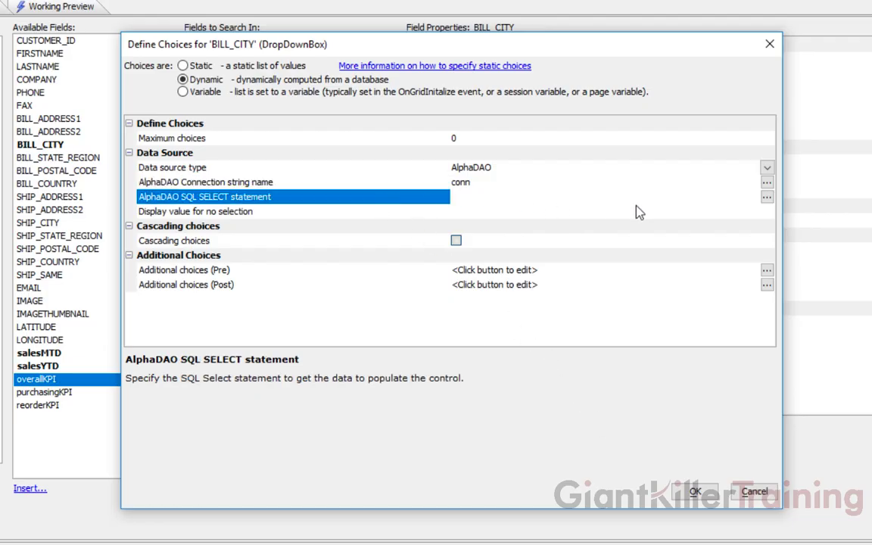
left_click(767, 197)
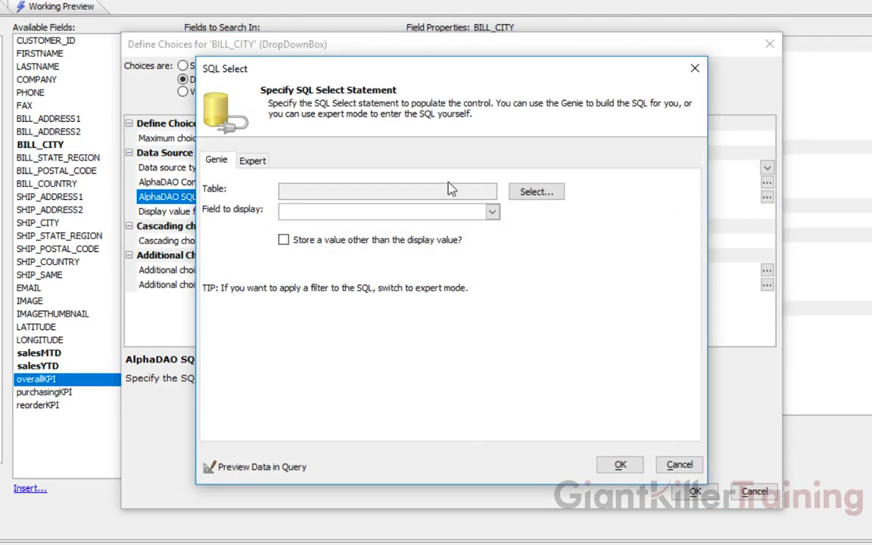
left_click(545, 194)
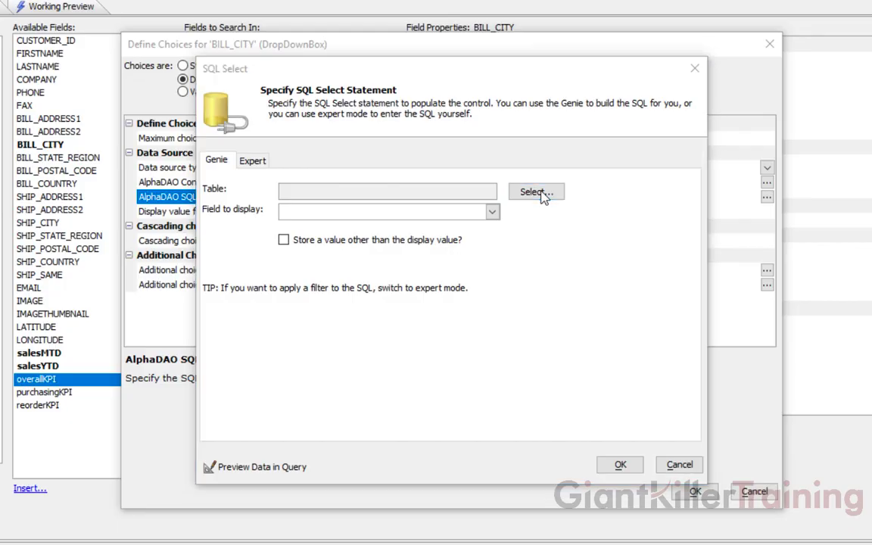
left_click(282, 231)
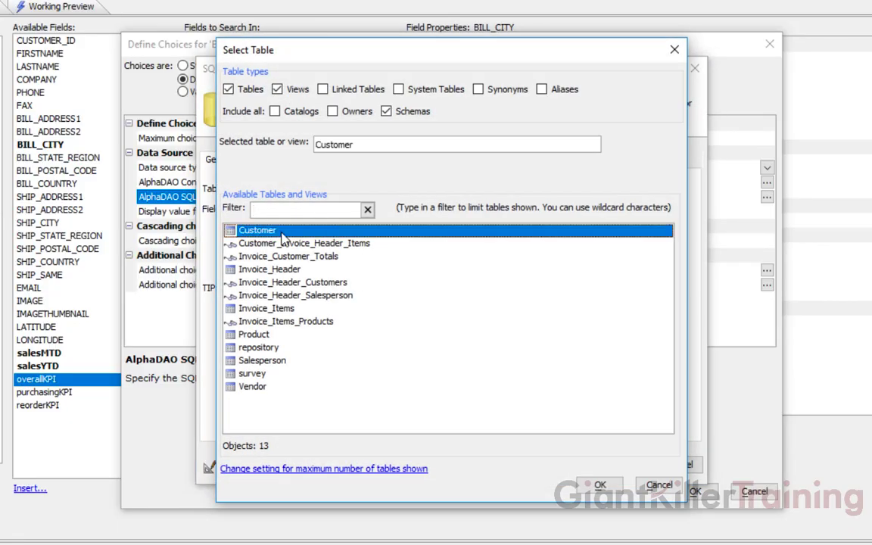
left_click(599, 484)
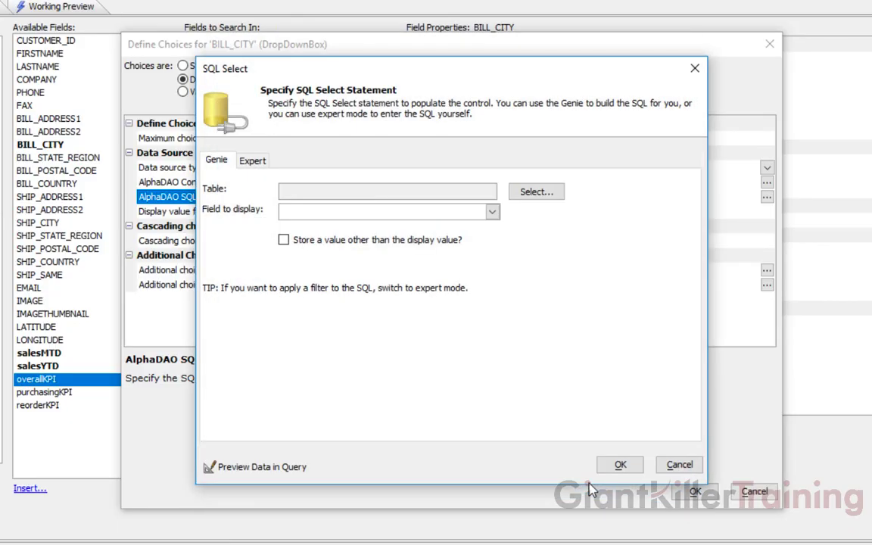
left_click(493, 214)
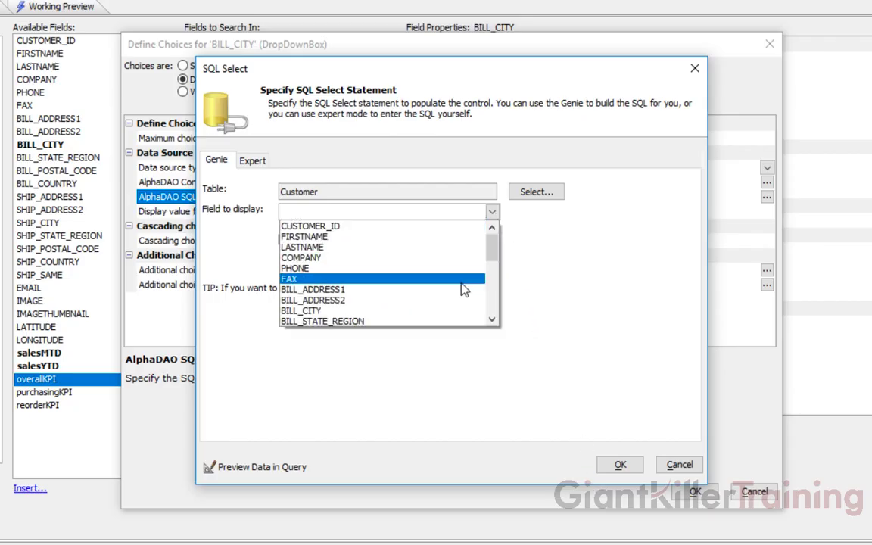
left_click(443, 310)
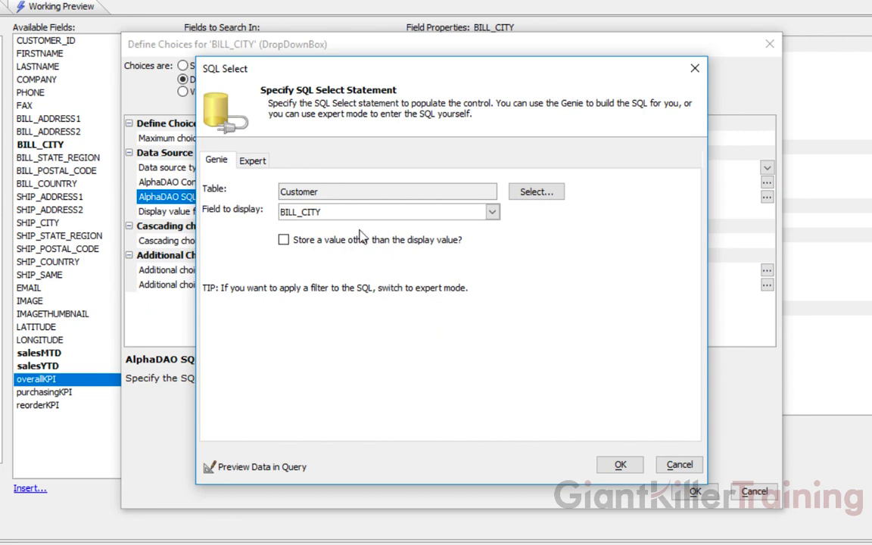
left_click(620, 464)
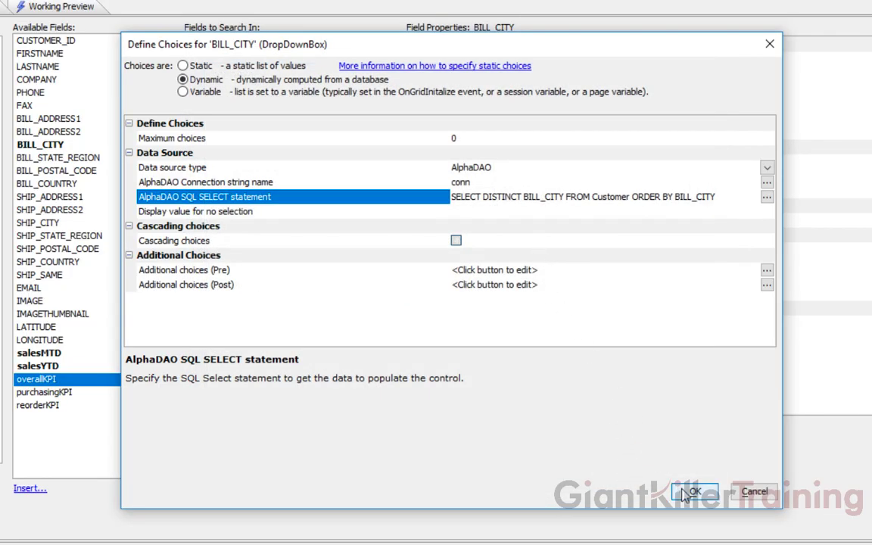
key("Return")
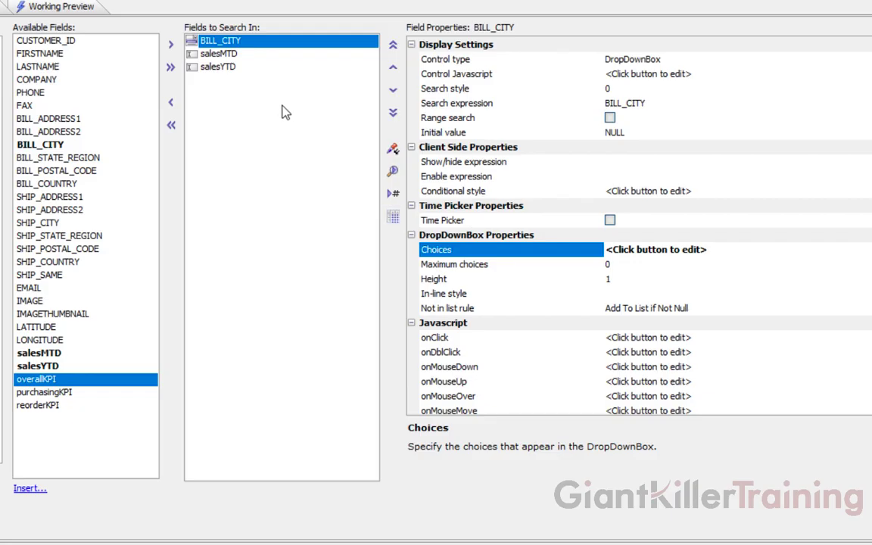
Enable range search for the salesMTD and salesYTD search fields.
left_click(245, 53)
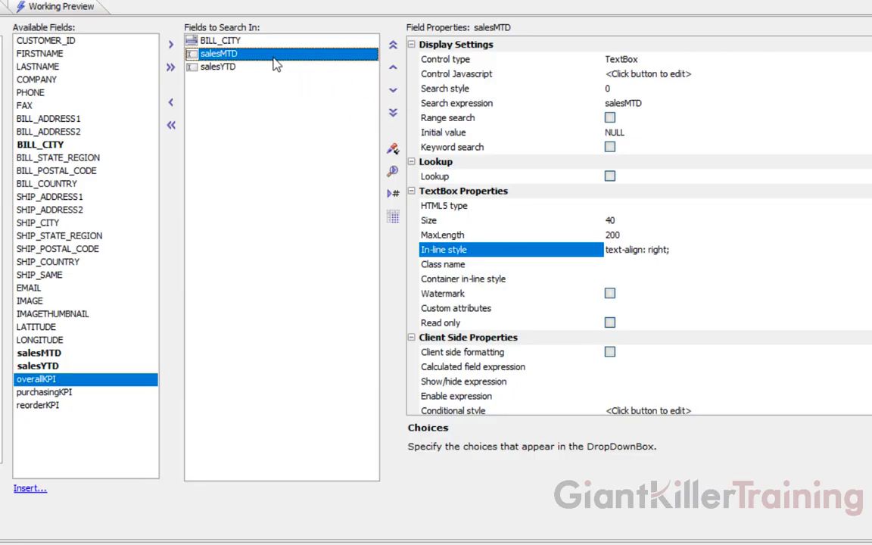
left_click(610, 118)
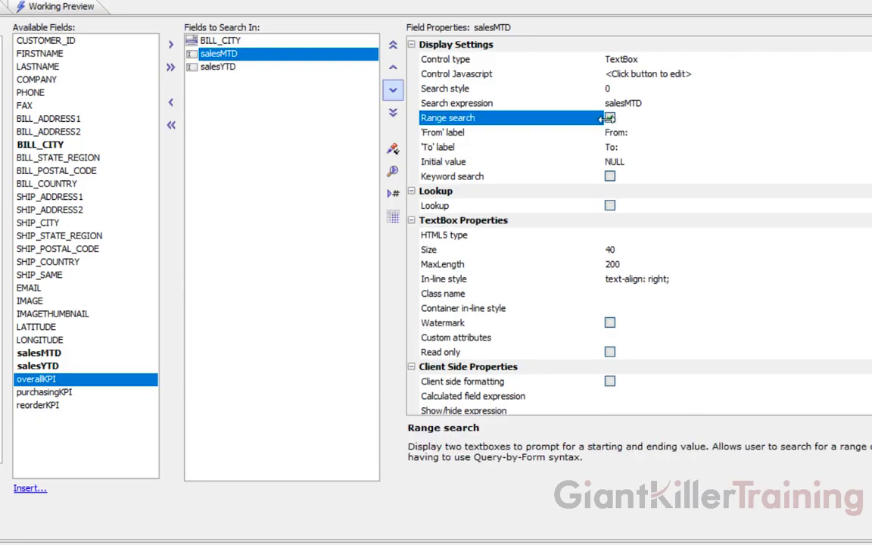
left_click(233, 73)
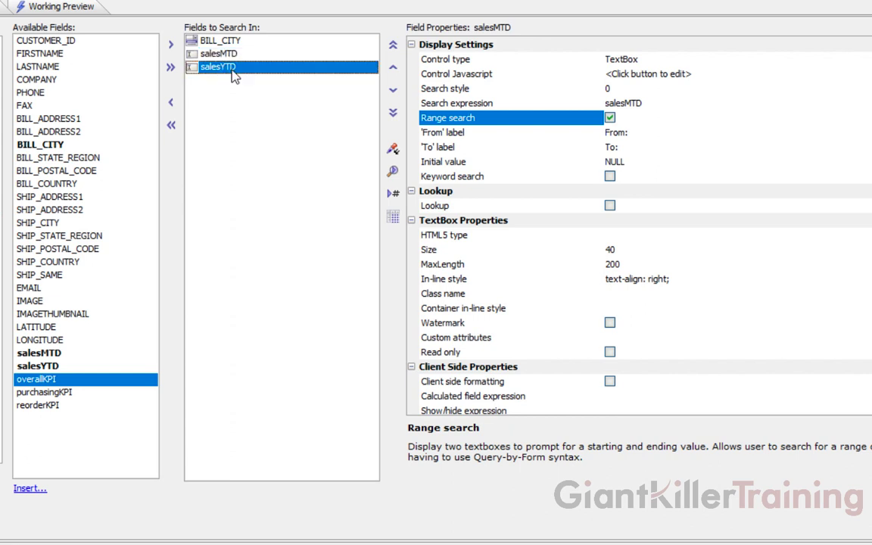
left_click(611, 118)
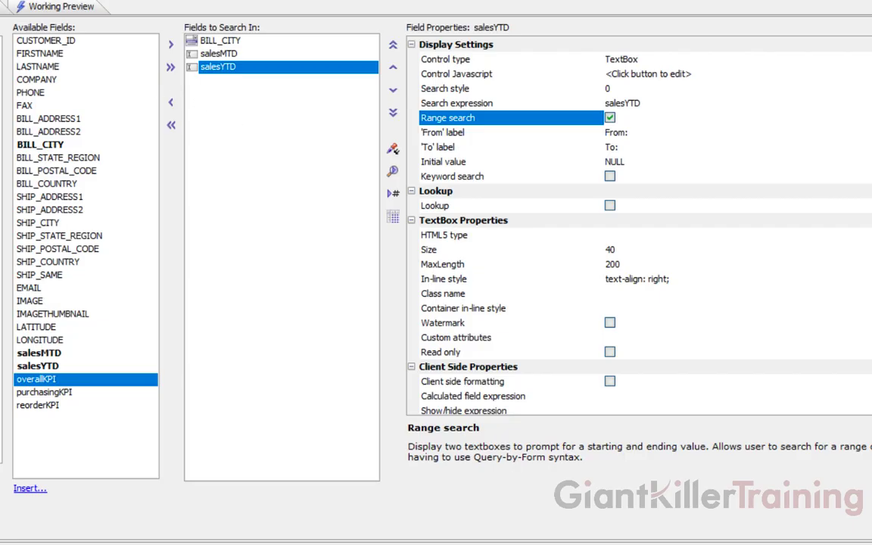
Save the grid component as customerMap_grid in the Default project.
key("ctrl+s")
type("customerM")
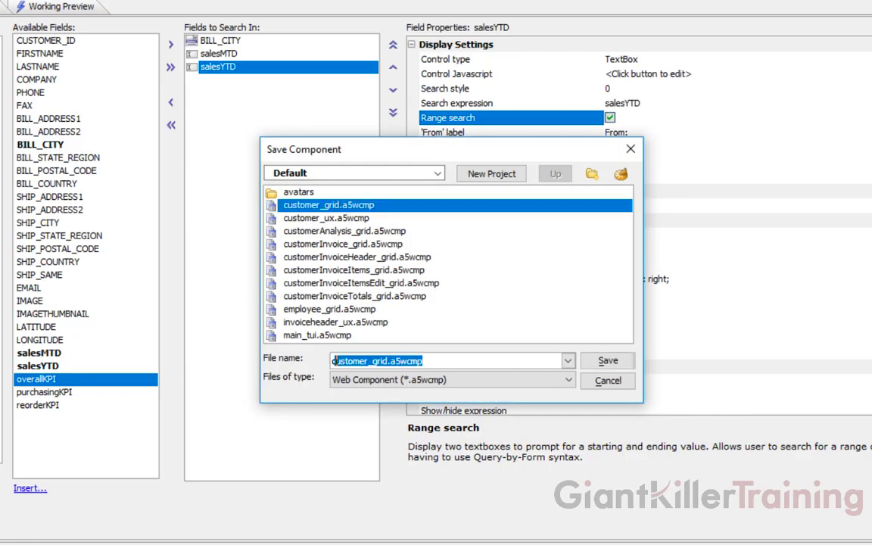
type("ap_grid")
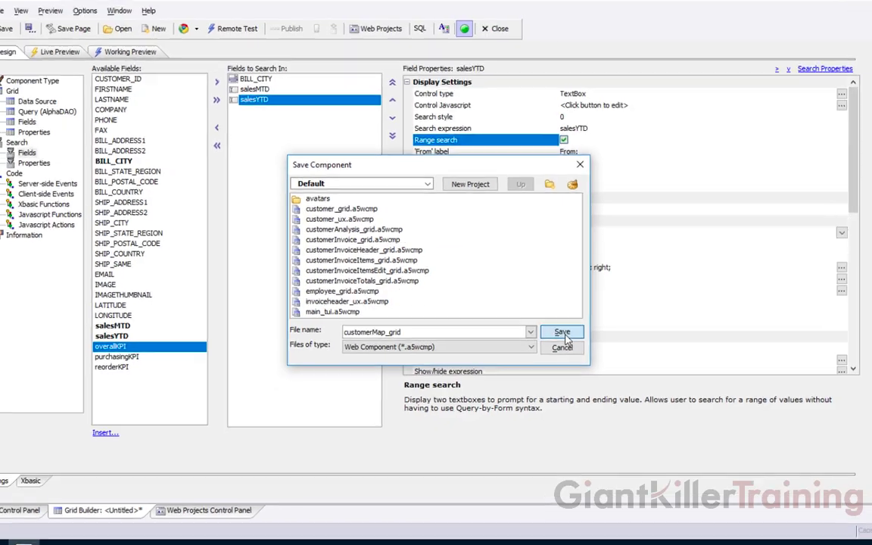
left_click(609, 363)
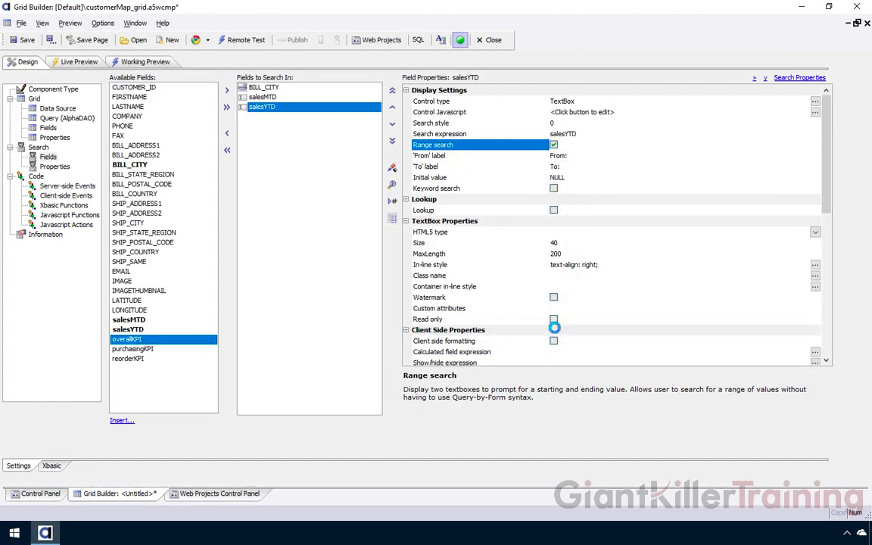
Run the grid in a working preview and search by billing city, first for Buffalo and then for Arlington.
left_click(151, 63)
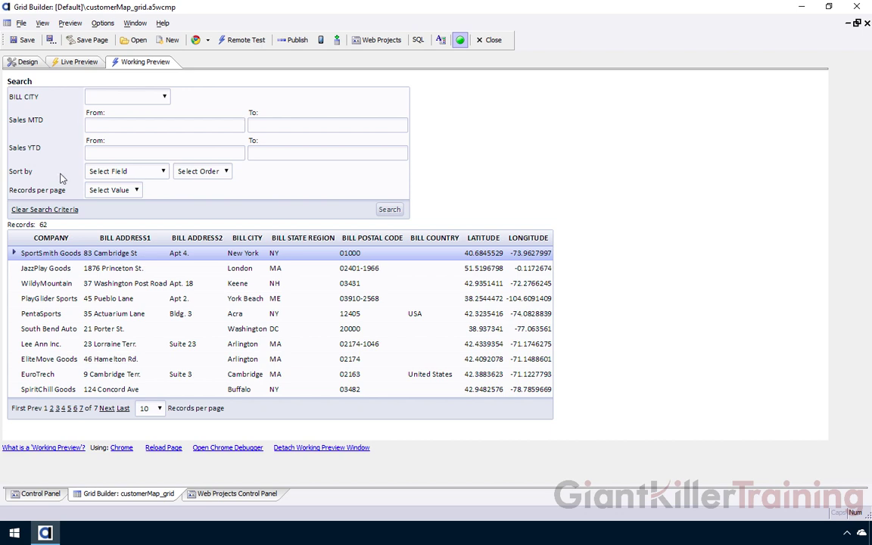
left_click(110, 96)
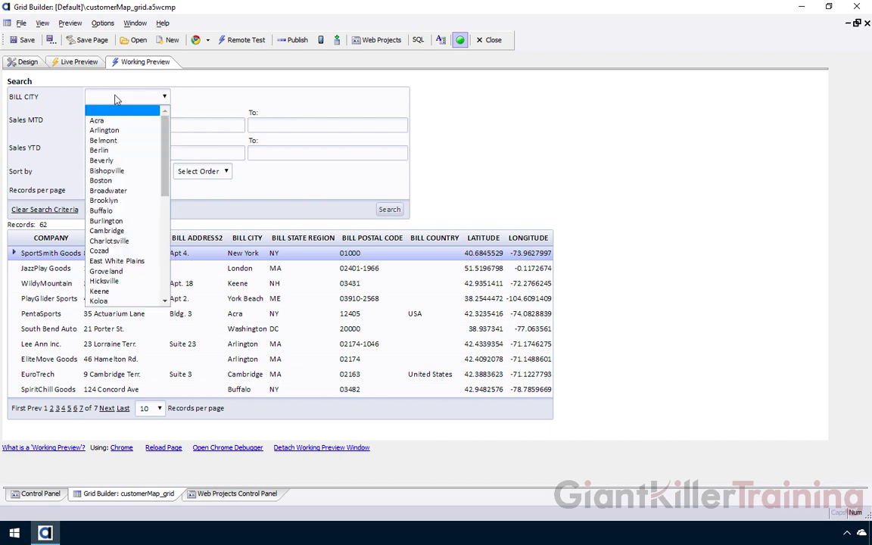
left_click(114, 212)
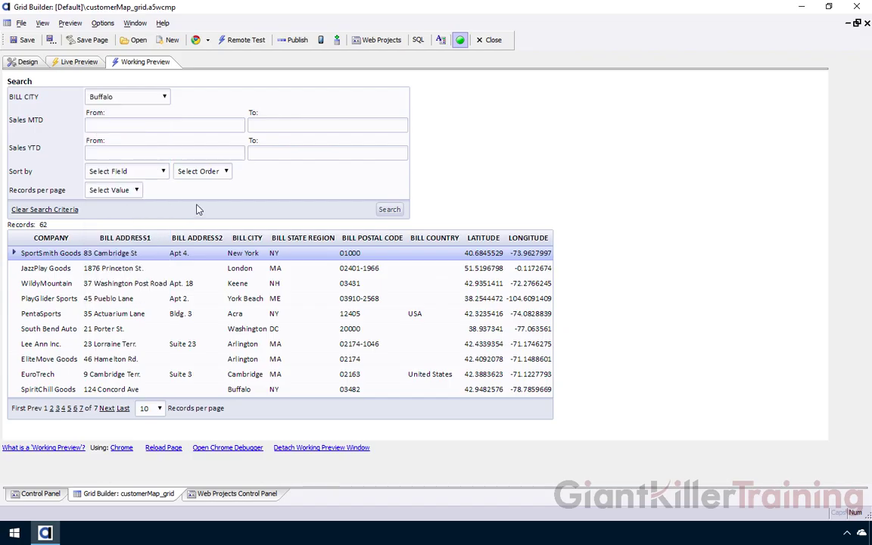
left_click(397, 212)
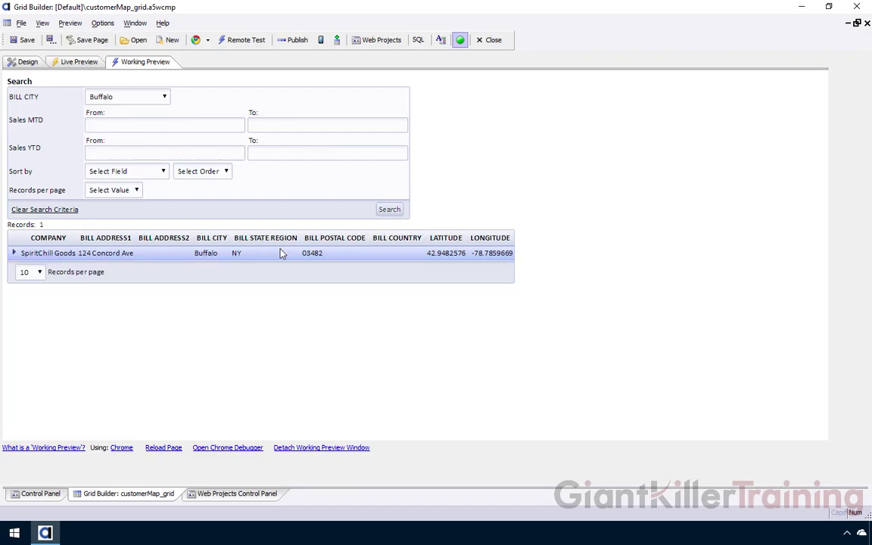
left_click(167, 96)
left_click(156, 130)
left_click(389, 209)
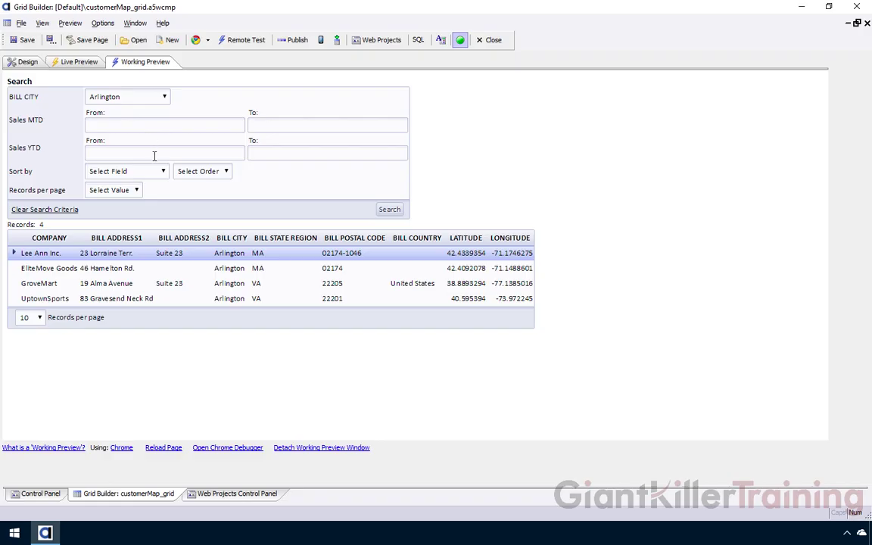
Clear the search criteria and search for customers with Sales YTD from 200000 to 500000.
left_click(59, 209)
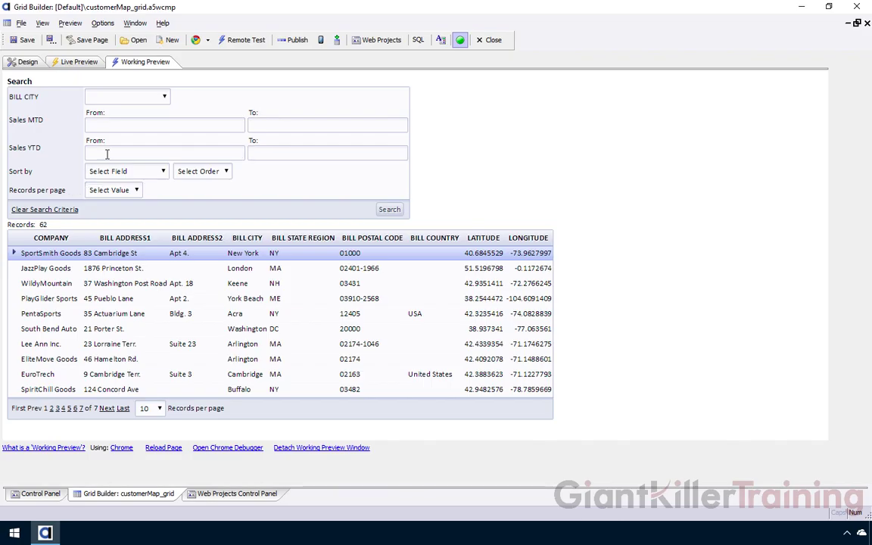
left_click(106, 154)
type("20000")
type("5000")
left_click(389, 210)
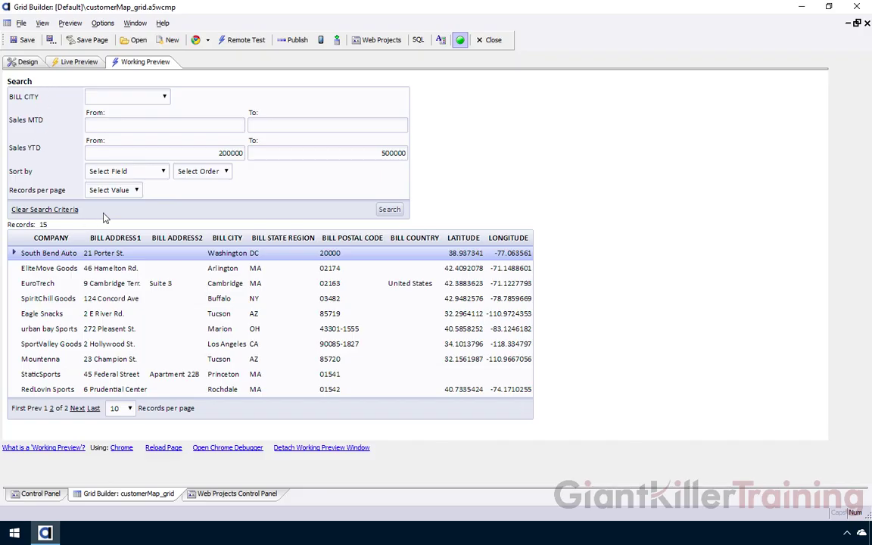
In the grid design's search properties, enable show/hide of the Search part and set its initial state to Closed.
left_click(34, 63)
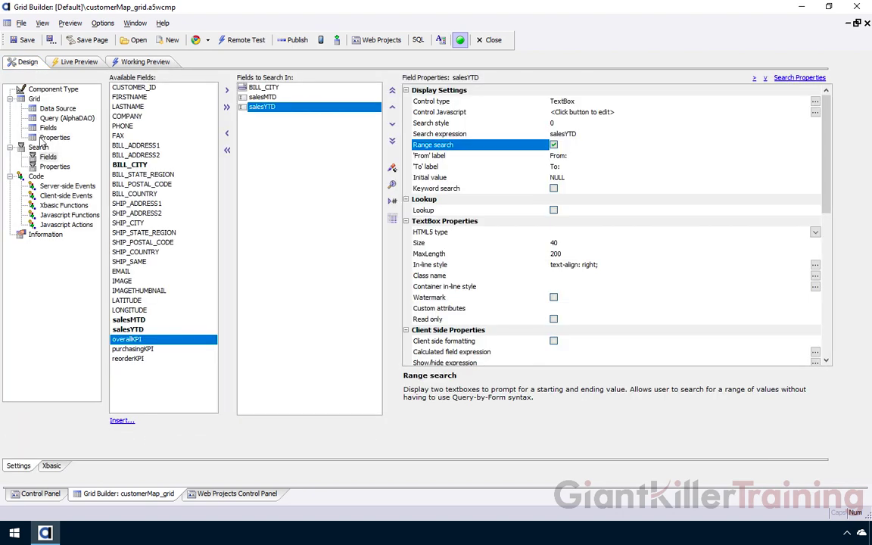
left_click(53, 167)
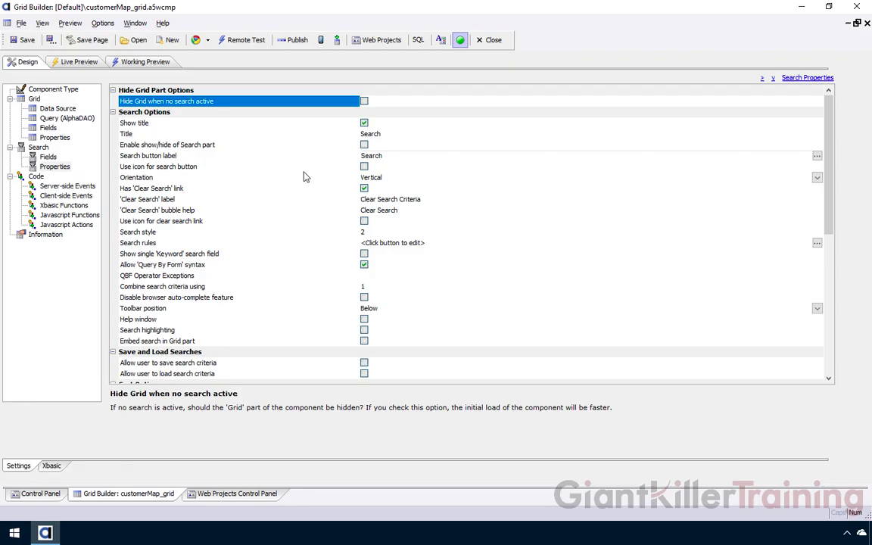
left_click(167, 144)
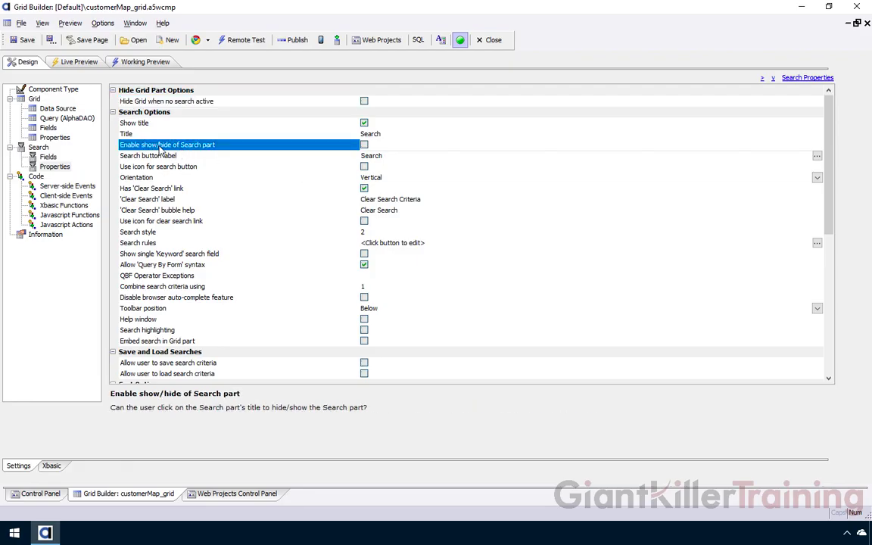
left_click(364, 145)
left_click(338, 168)
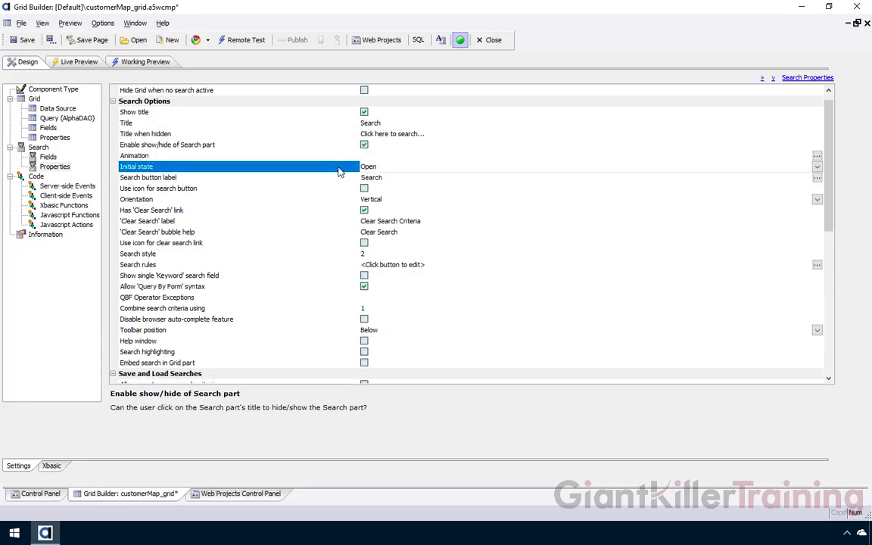
left_click(817, 168)
left_click(394, 185)
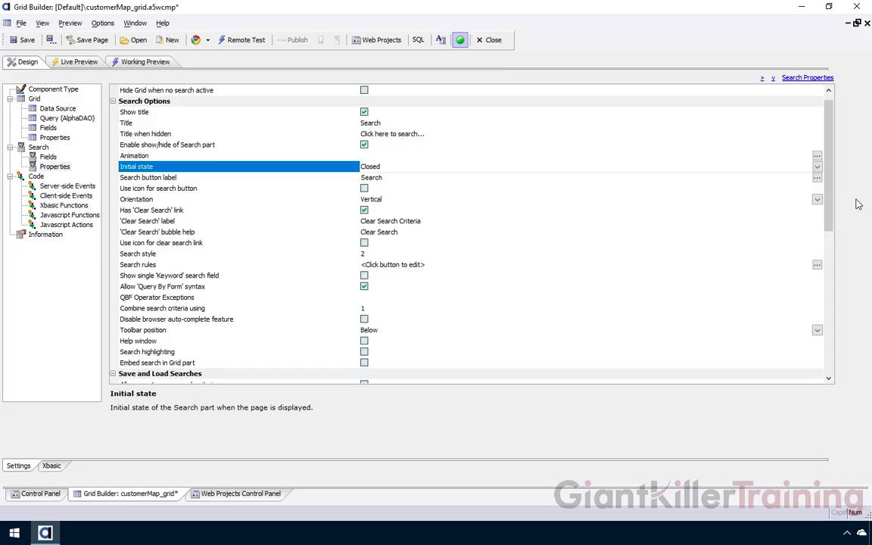
Exclude the Sorting and Records per Page listboxes from the Search part and save the grid.
left_click_drag(835, 203, 792, 317)
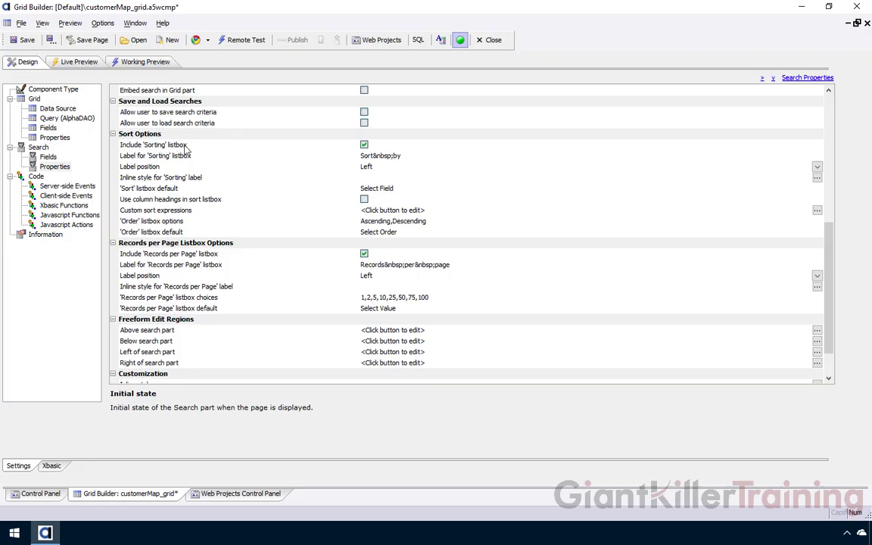
left_click(364, 145)
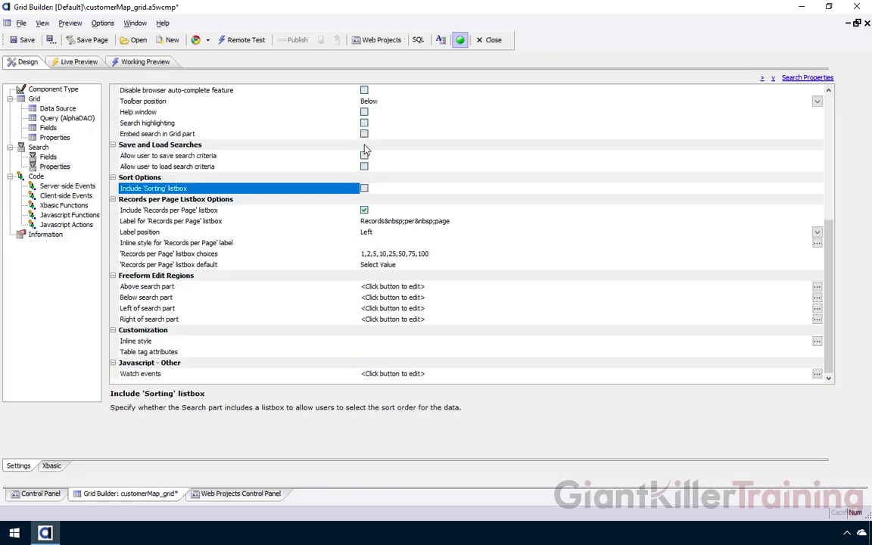
left_click(364, 210)
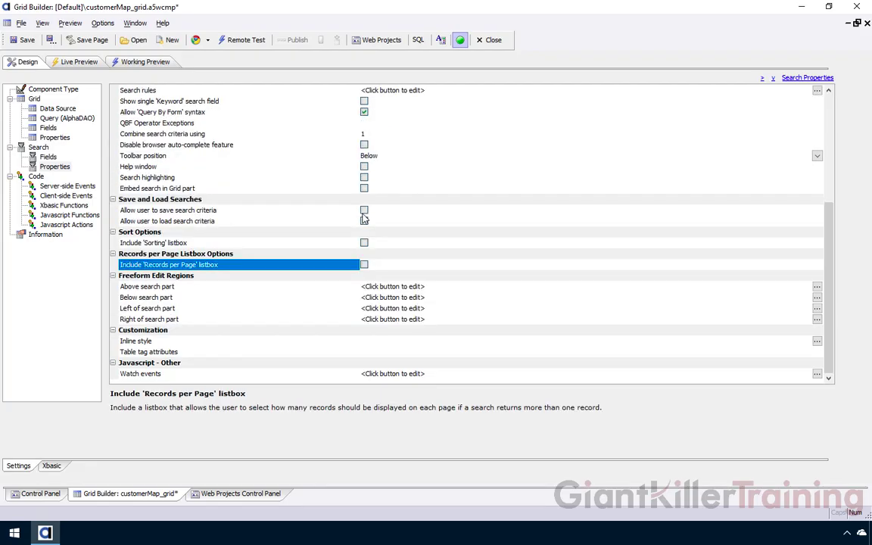
left_click(27, 41)
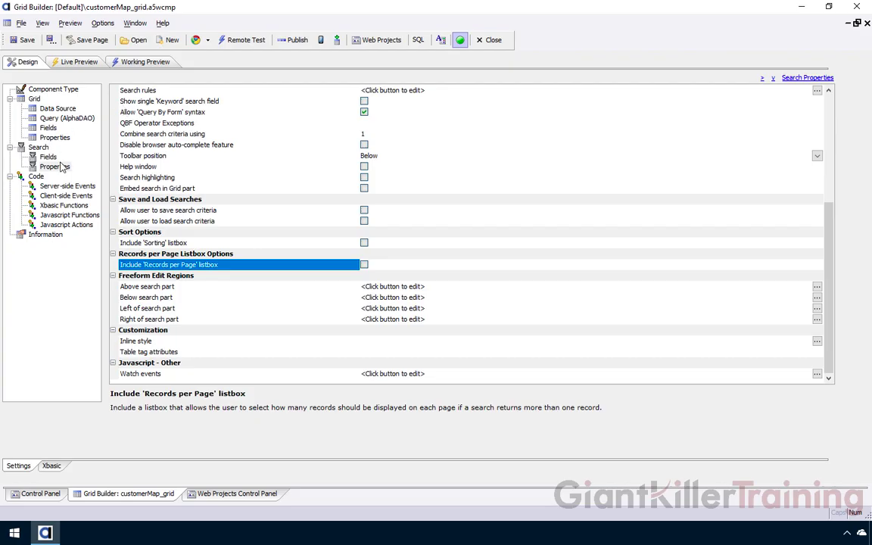
Find the Has Alternate Views property among the grid properties by searching for "alter" and enable it.
left_click(51, 137)
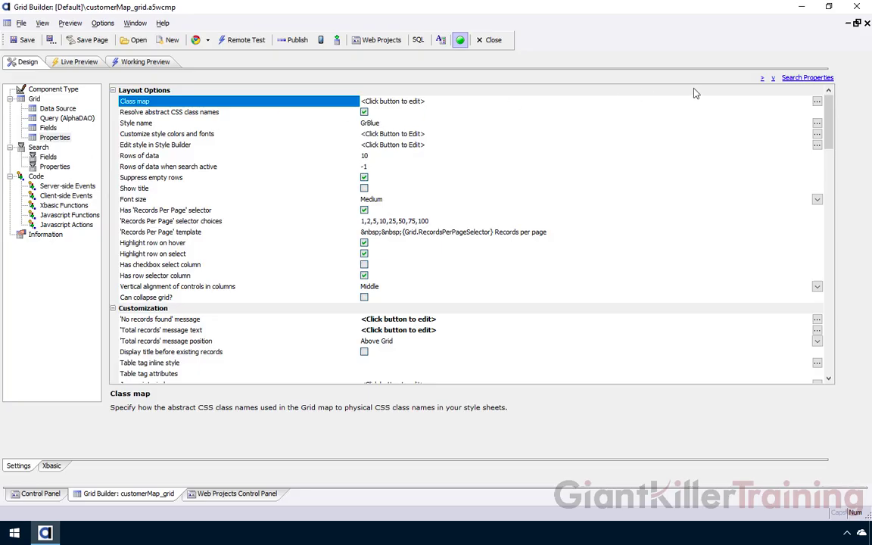
left_click(807, 78)
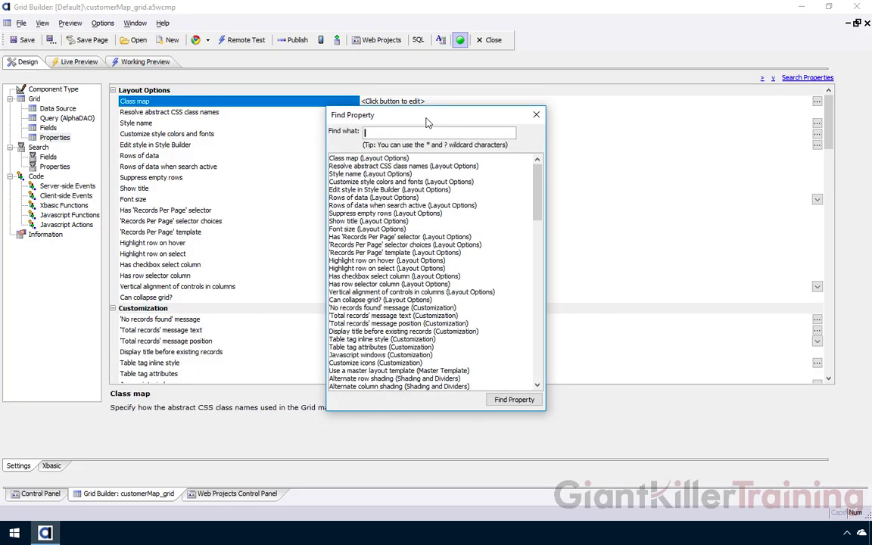
type("alter")
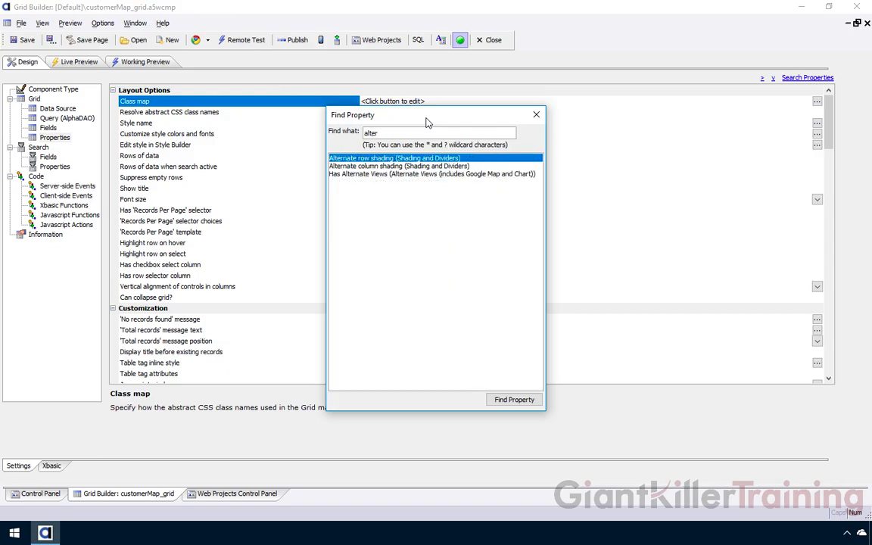
left_click(348, 174)
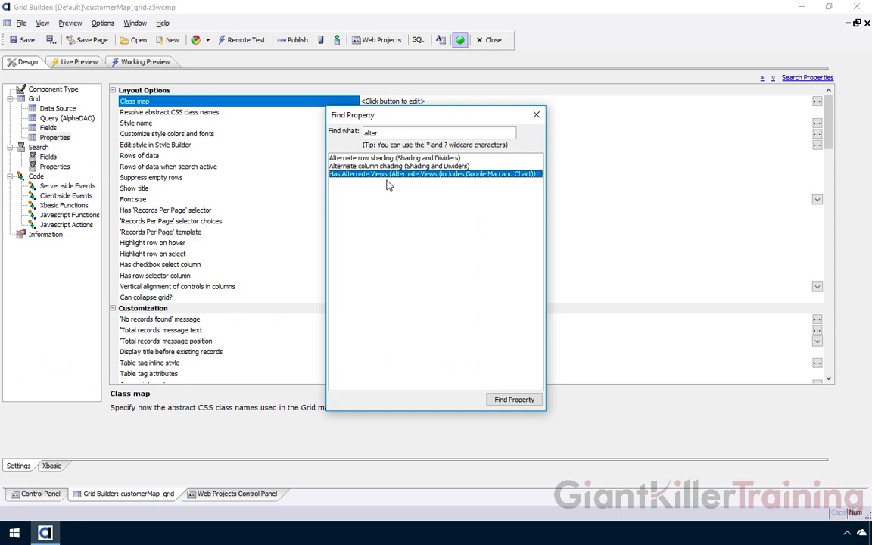
left_click(504, 400)
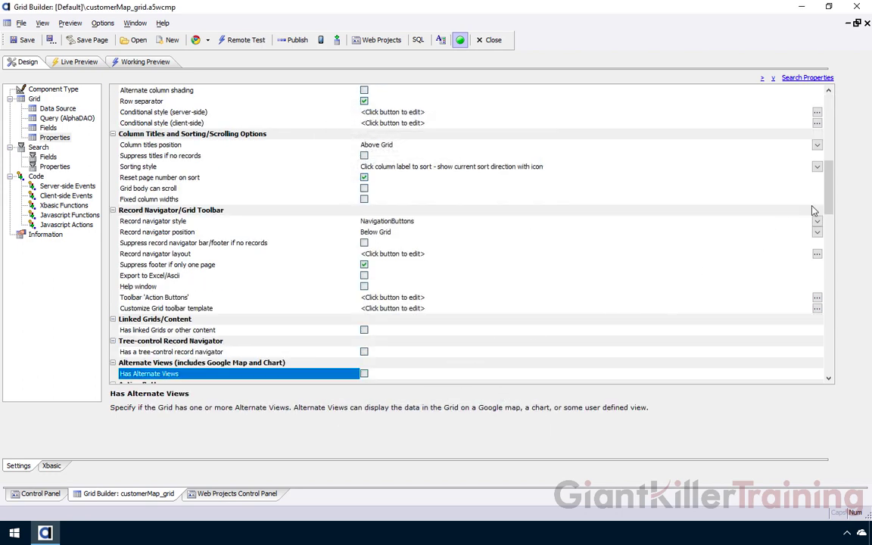
scroll(743, 178, "down", 7)
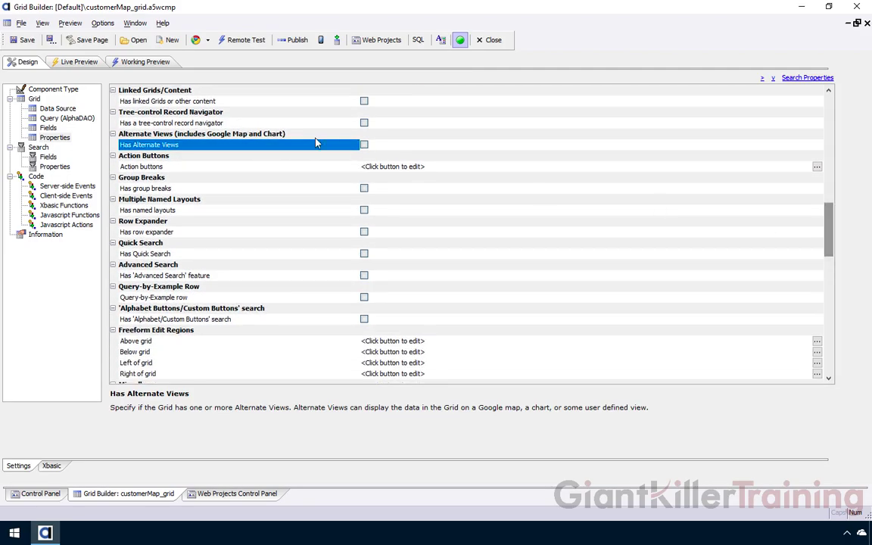
left_click(365, 144)
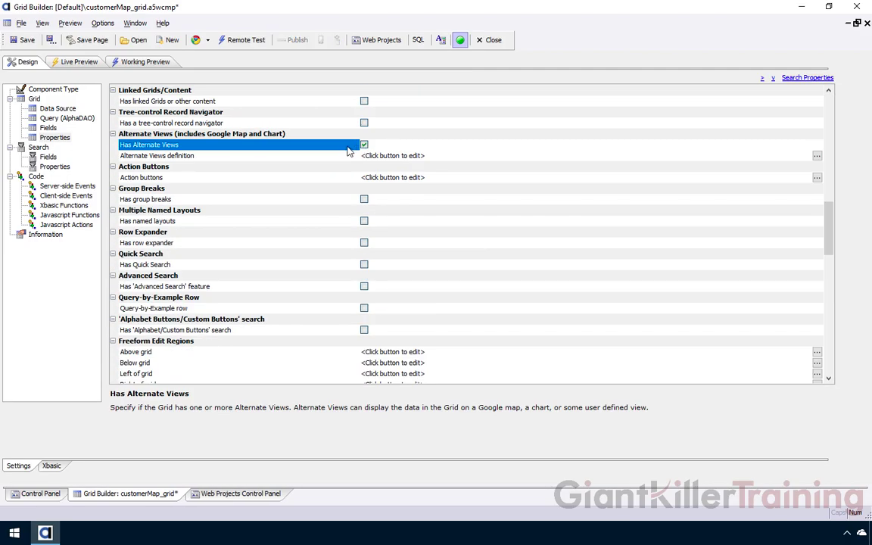
Add a Google Map alternate view to the Alternate Views definition with ID MAP and label Customer Map.
left_click(201, 157)
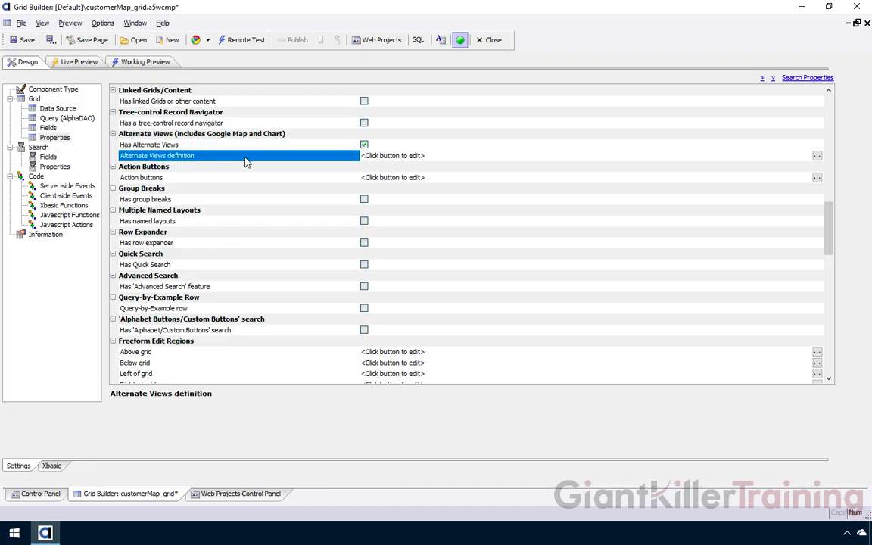
left_click(817, 156)
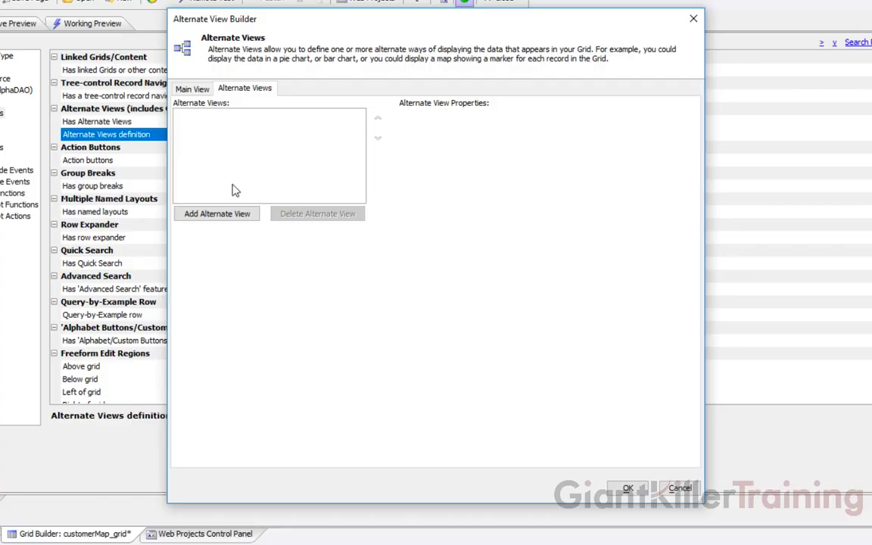
left_click(234, 215)
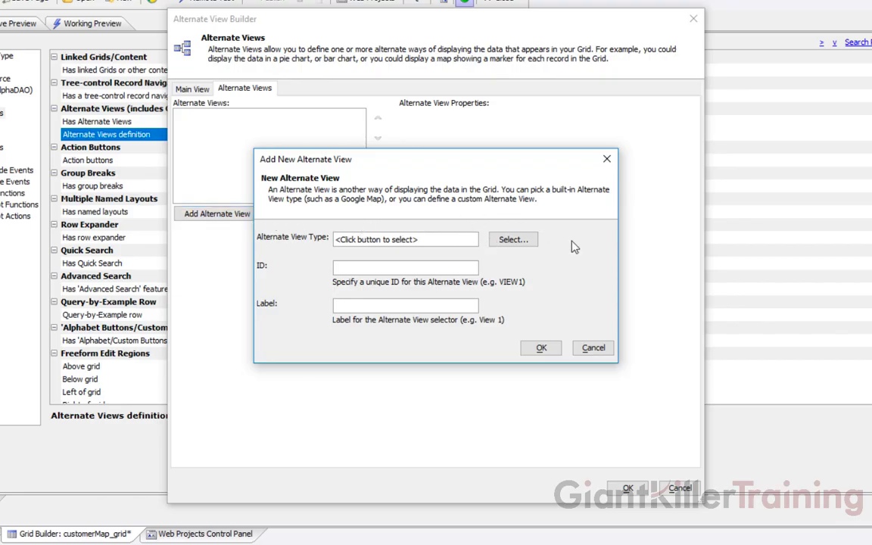
left_click(527, 240)
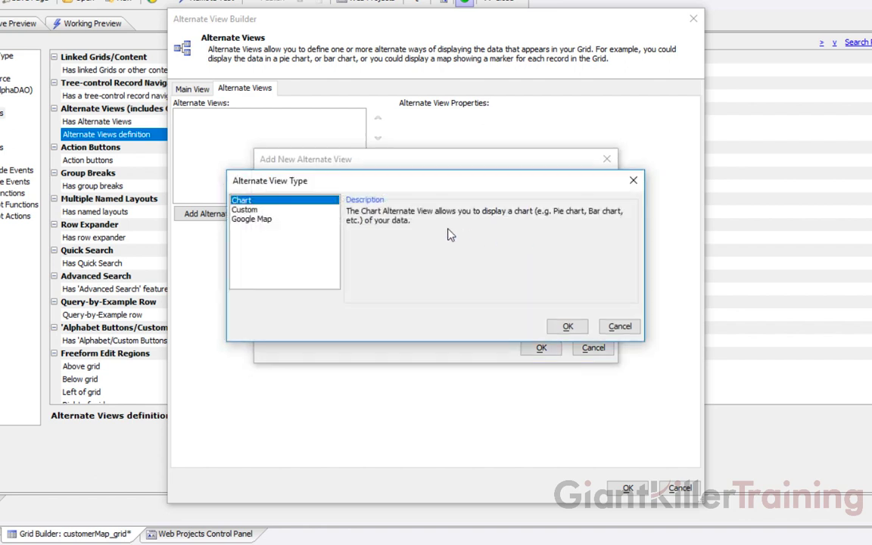
left_click(272, 221)
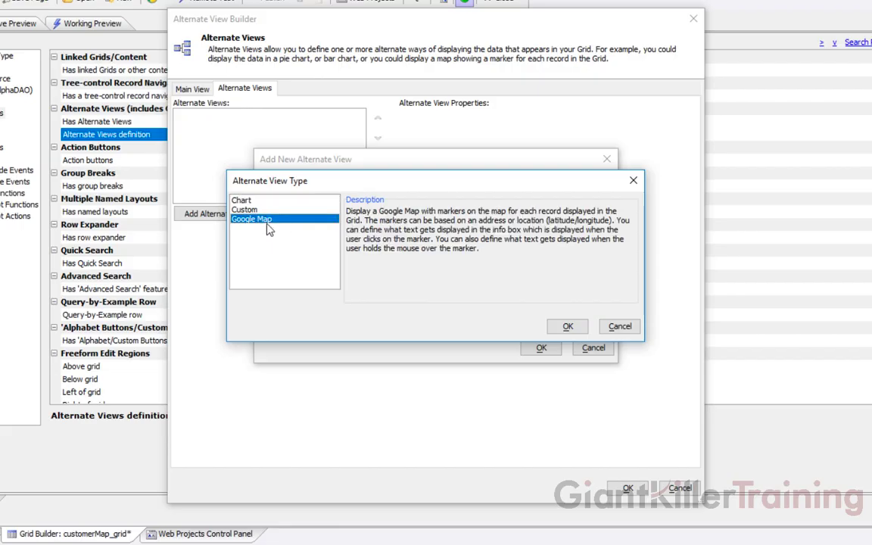
left_click(566, 326)
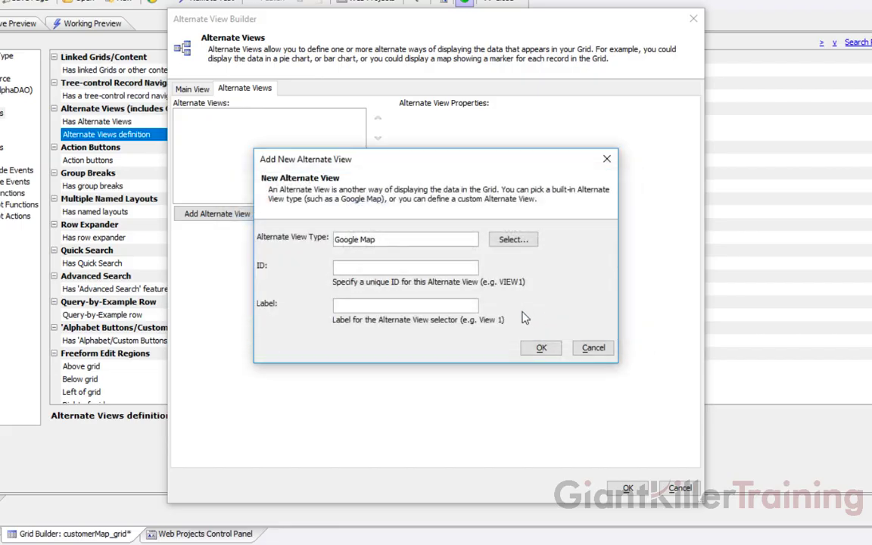
left_click(454, 267)
type("MAP")
type("Customer Map")
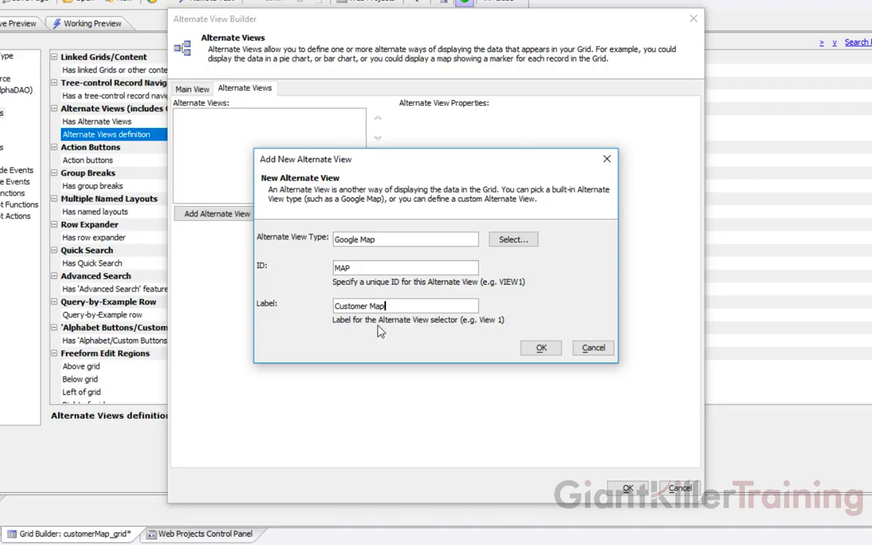
left_click(540, 348)
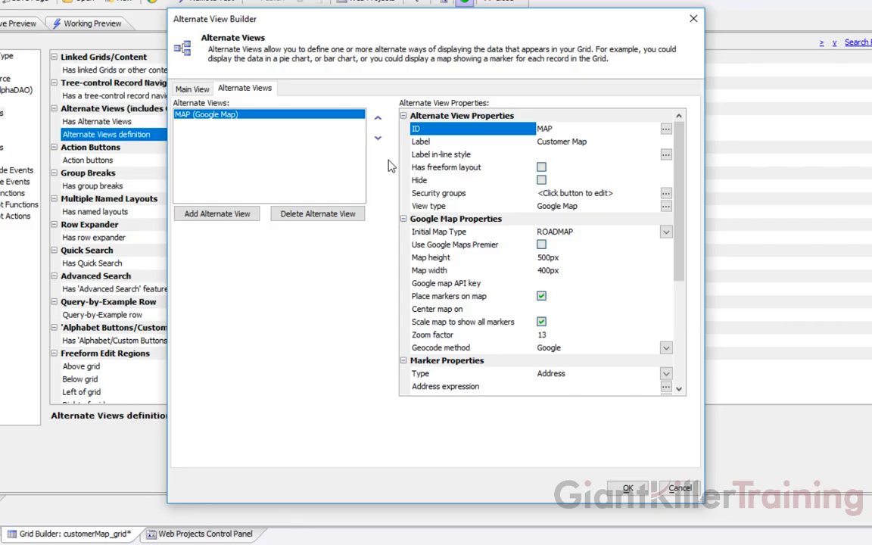
Set the map height to 600px and the map width to 800px for the MAP view.
left_click(484, 258)
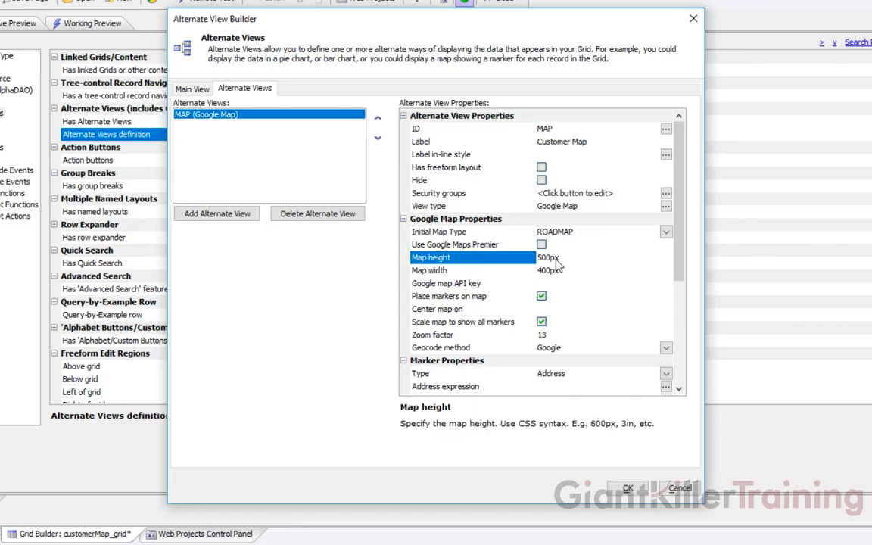
left_click(547, 258)
type("600px")
left_click(522, 271)
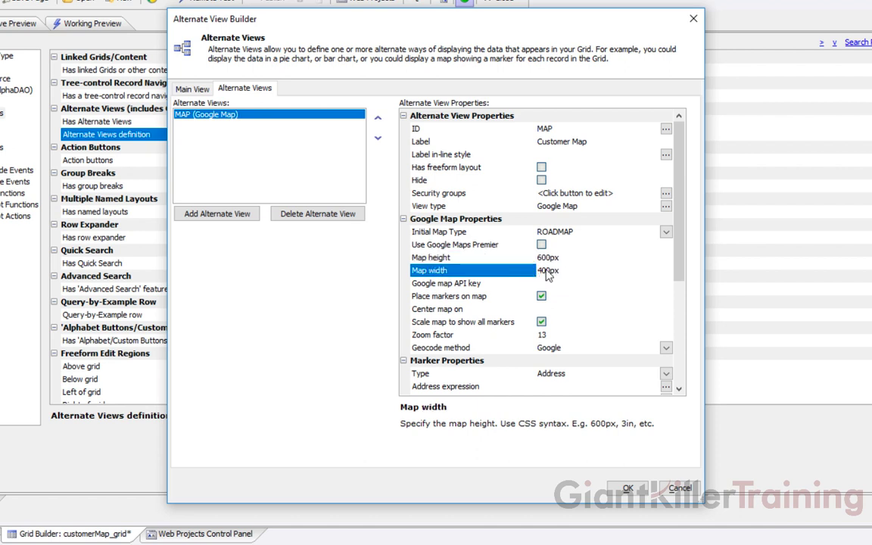
left_click(546, 271)
double_click(547, 271)
type("800px")
left_click(502, 284)
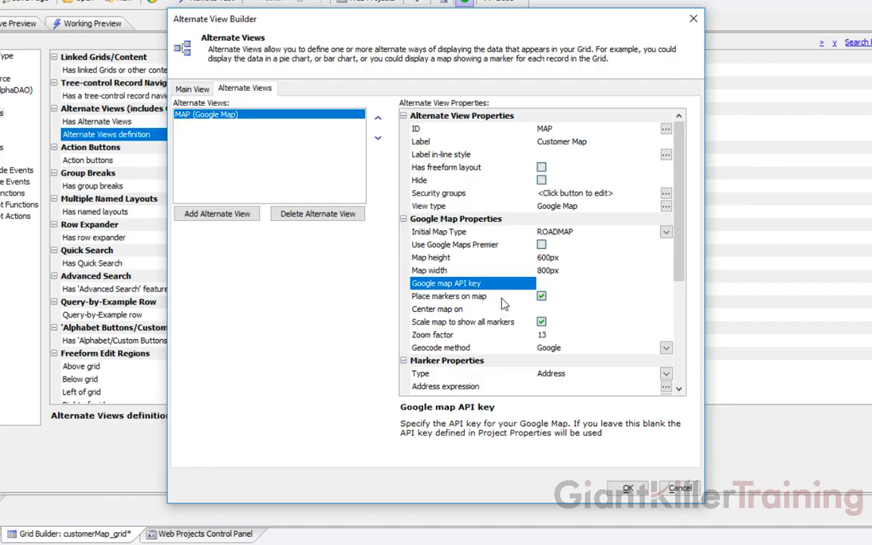
Set the marker type of the MAP view to Location.
left_click_drag(679, 263, 681, 333)
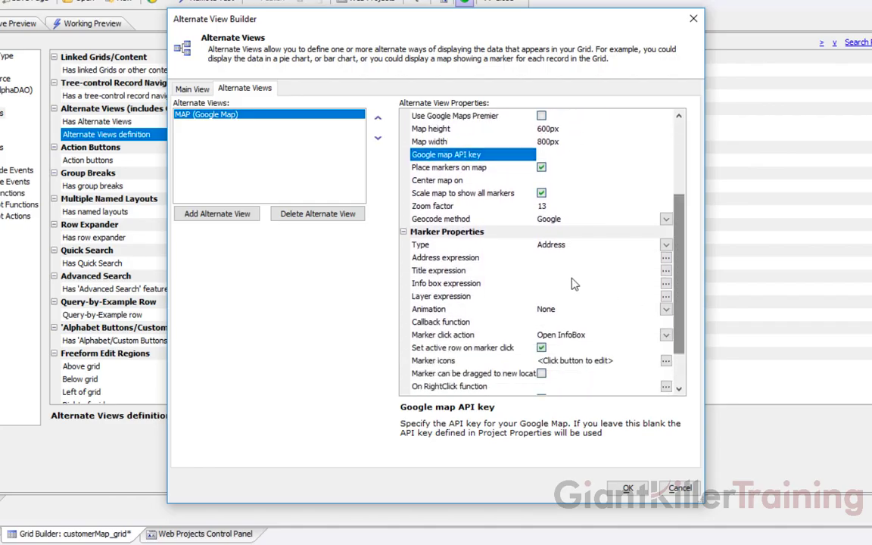
left_click(463, 247)
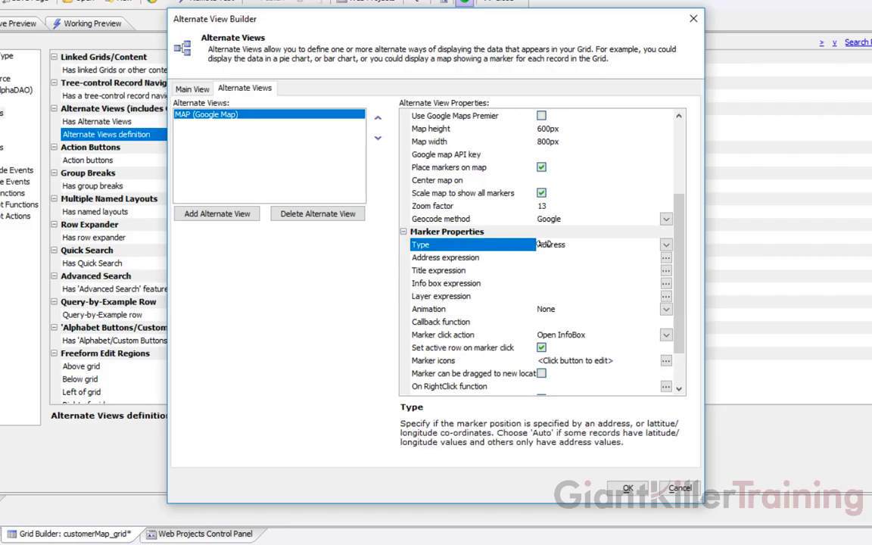
left_click(666, 247)
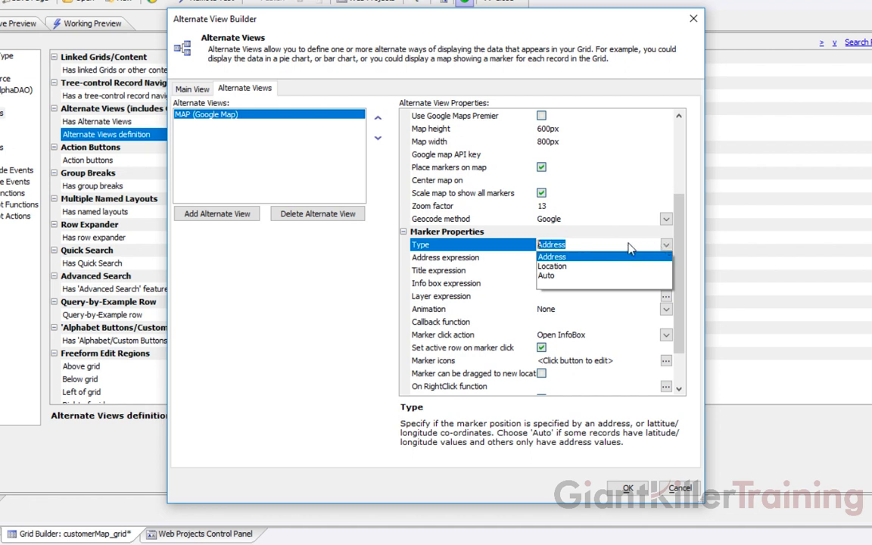
left_click(555, 259)
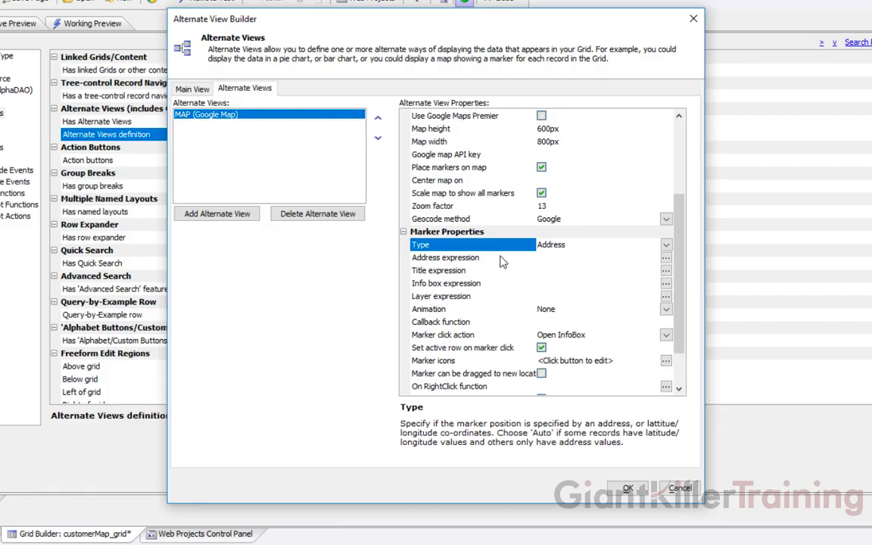
left_click(666, 246)
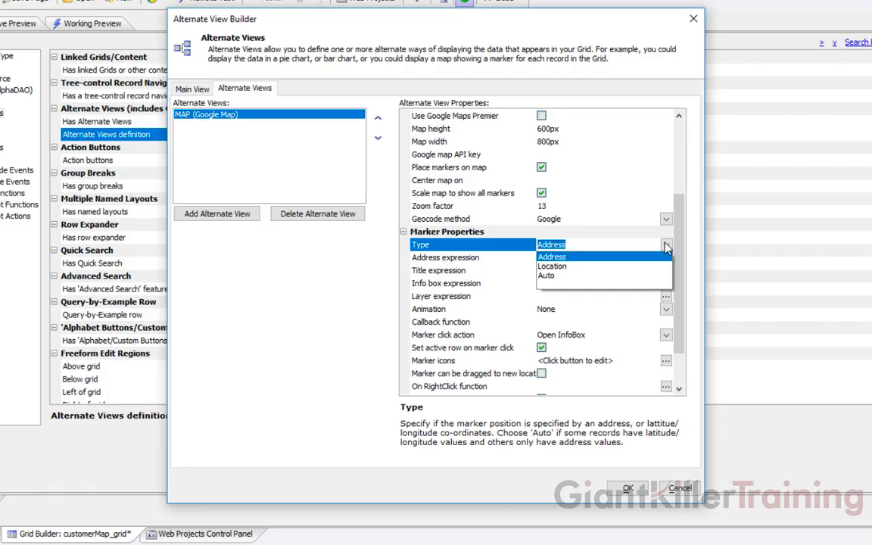
left_click(570, 268)
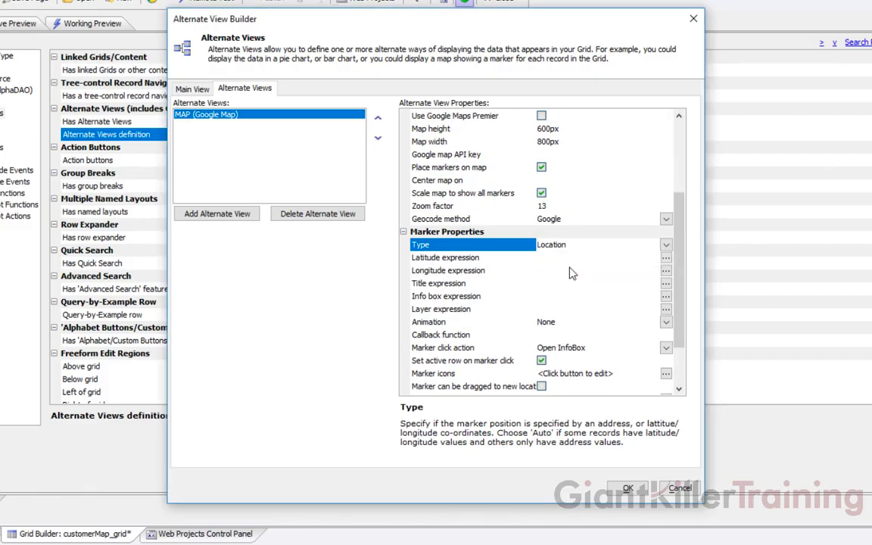
Set the marker's latitude expression to the LATITUDE field, tbl.data("LATITUDE").
left_click(491, 261)
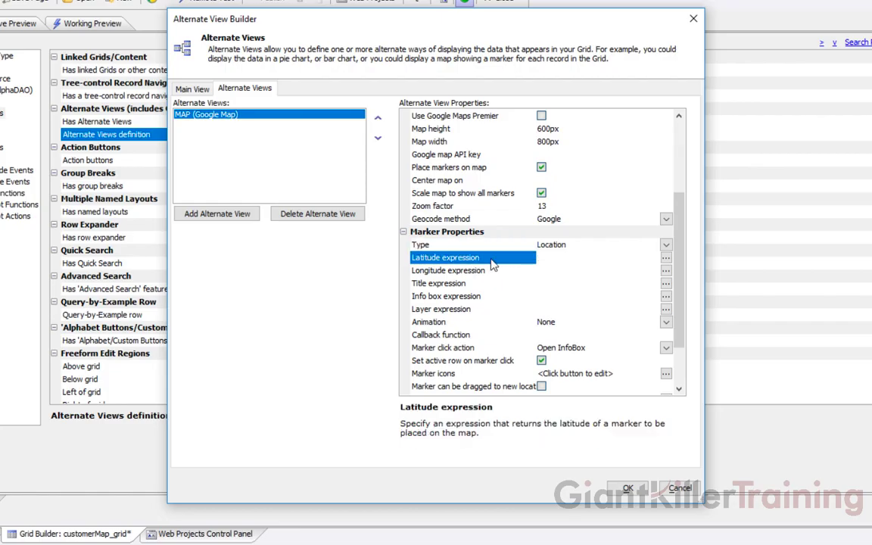
left_click(666, 258)
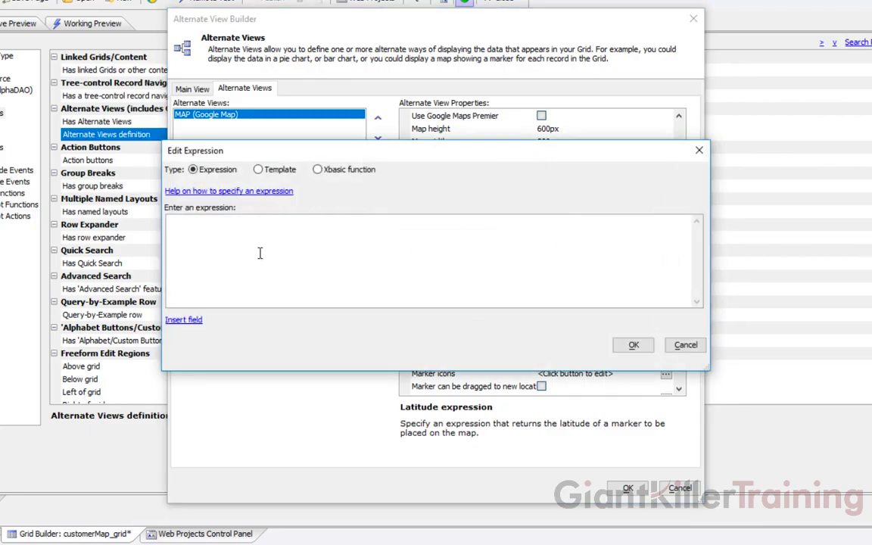
left_click_drag(353, 146, 380, 153)
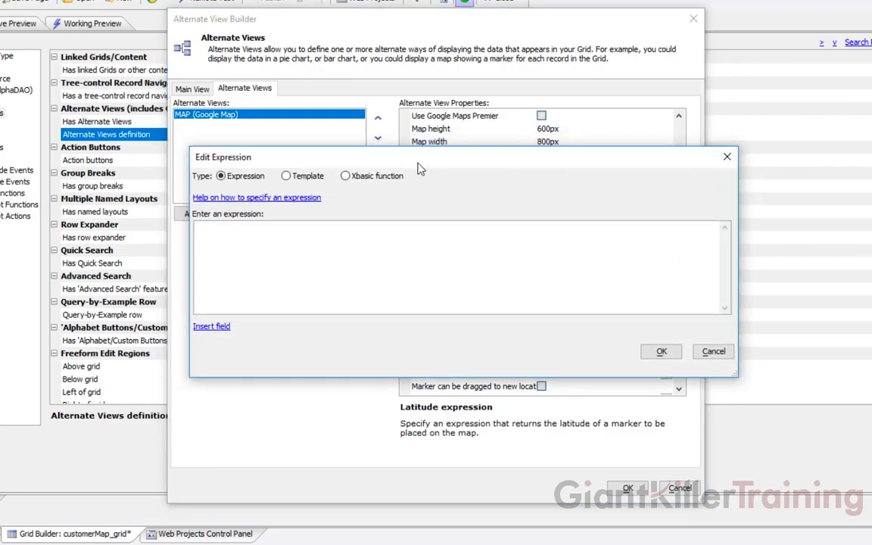
left_click(205, 327)
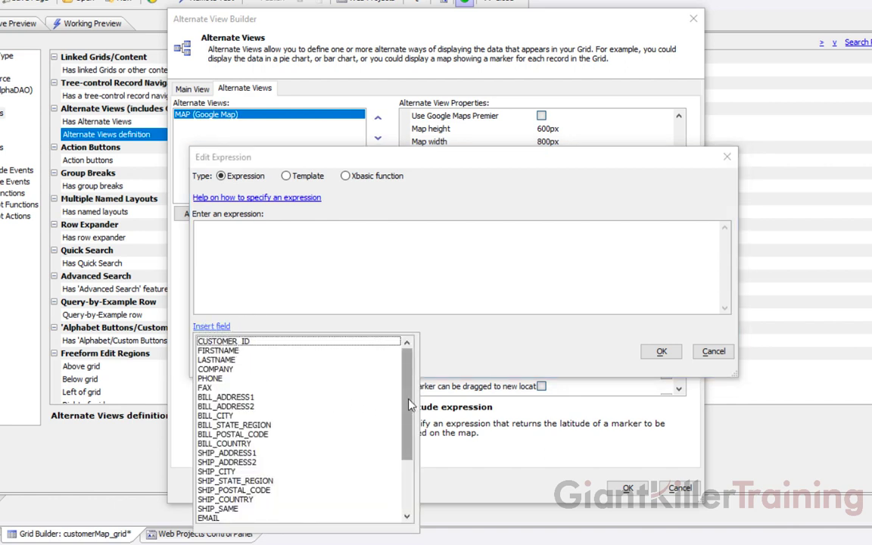
left_click(408, 466)
scroll(408, 465, "down", 1)
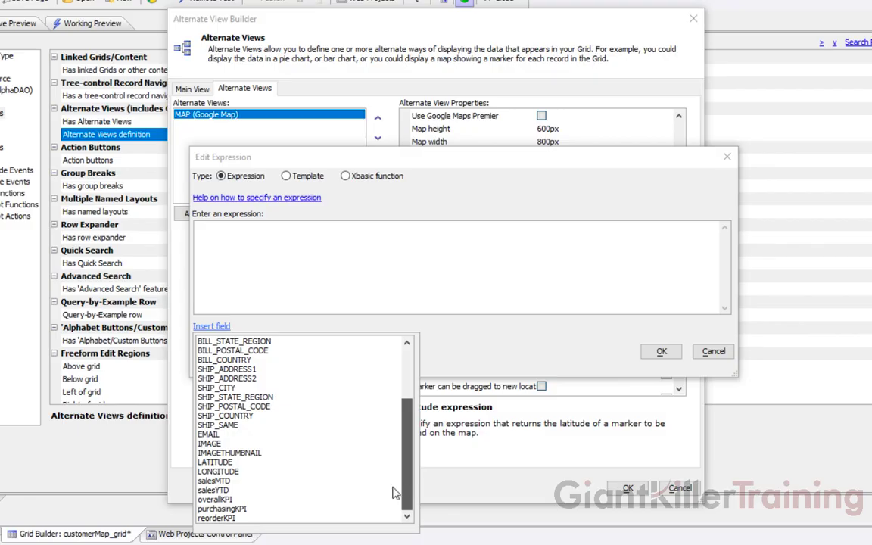
left_click(220, 463)
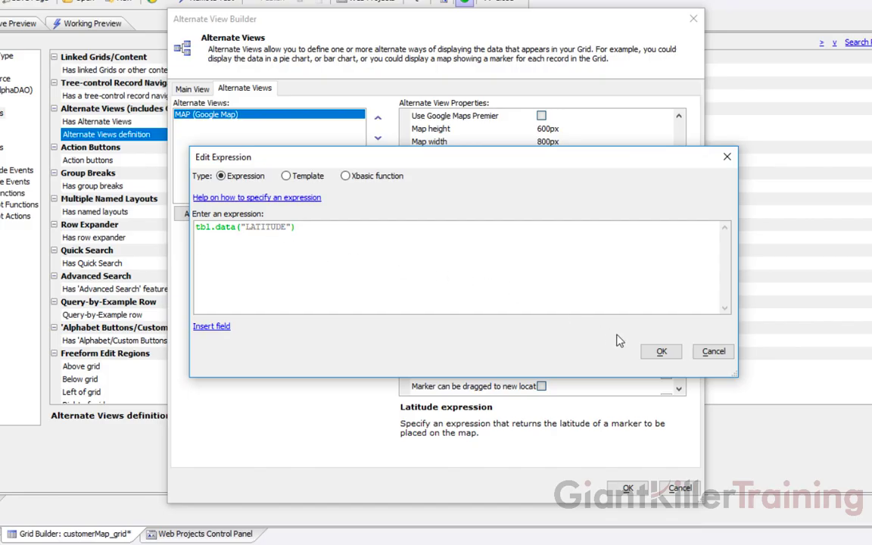
left_click(662, 352)
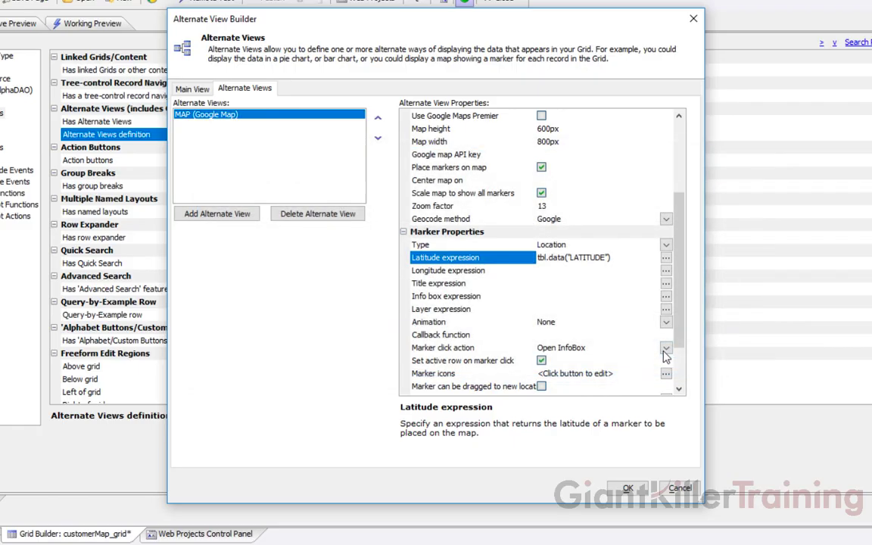
Set the marker's longitude expression to the LONGITUDE field, tbl.data("LONGITUDE").
left_click(499, 272)
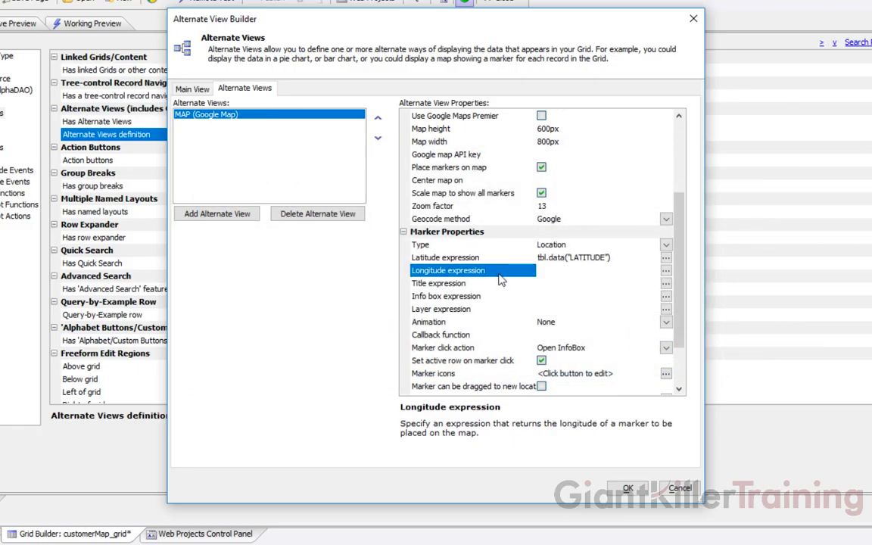
left_click(667, 274)
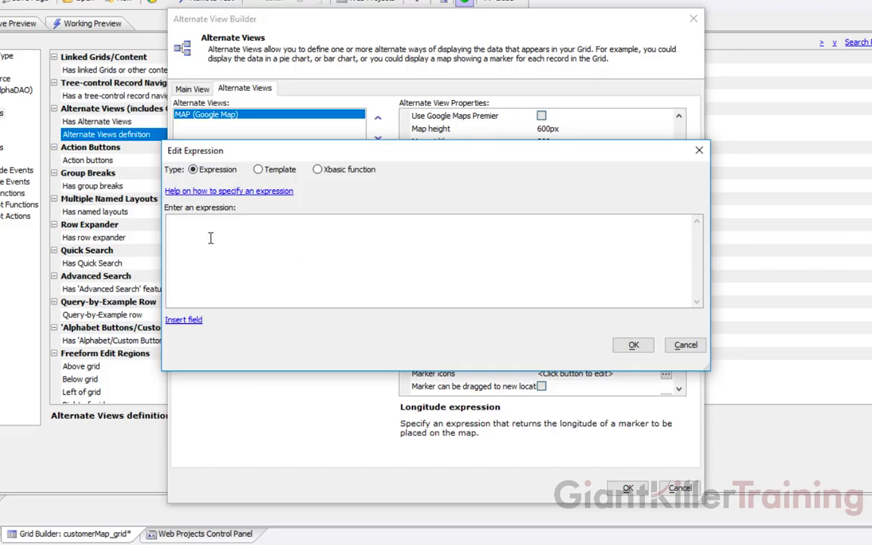
left_click(185, 321)
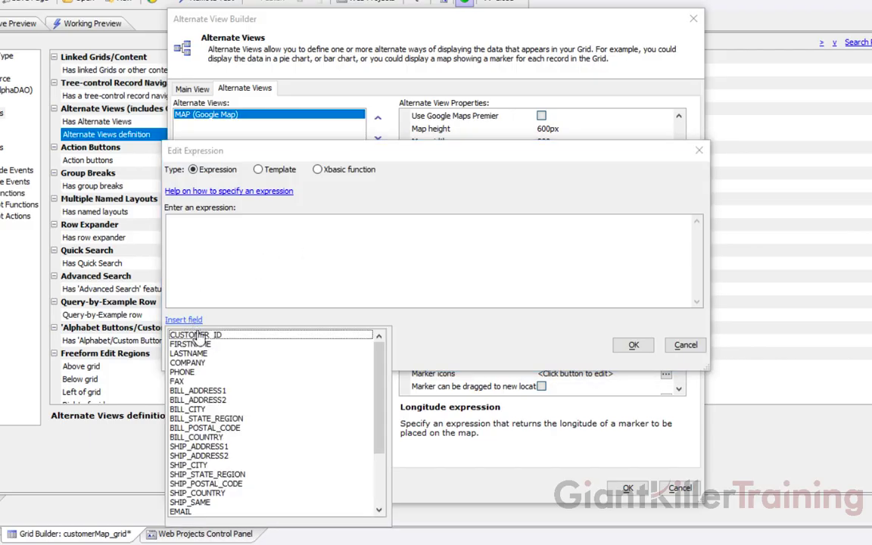
scroll(318, 416, "down", 3)
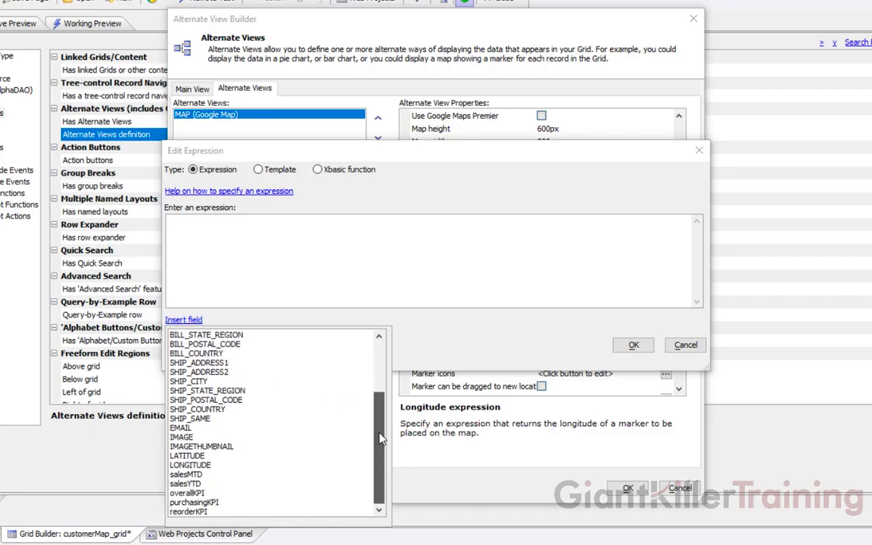
left_click(220, 465)
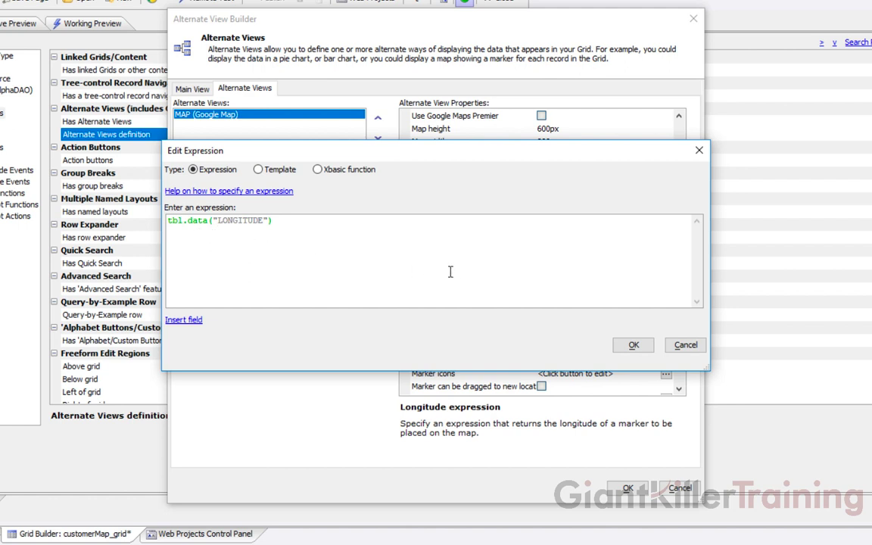
left_click(628, 345)
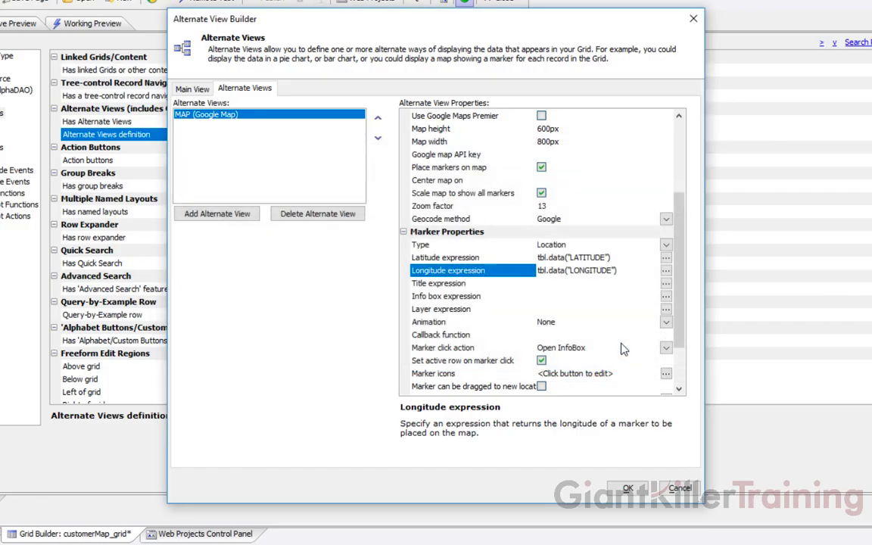
Set the marker's title expression to the COMPANY field, tbl.data("COMPANY"), accept the alternate view definition, and save the grid.
left_click(450, 284)
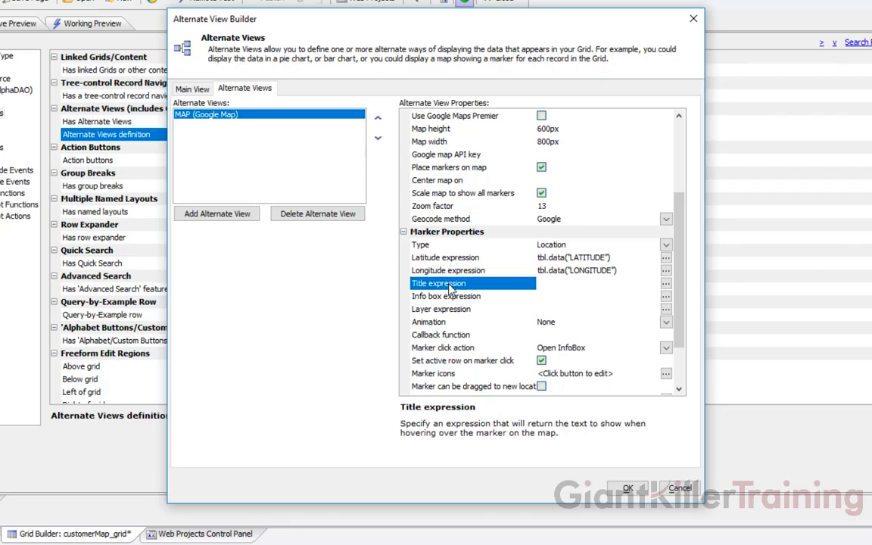
left_click(666, 285)
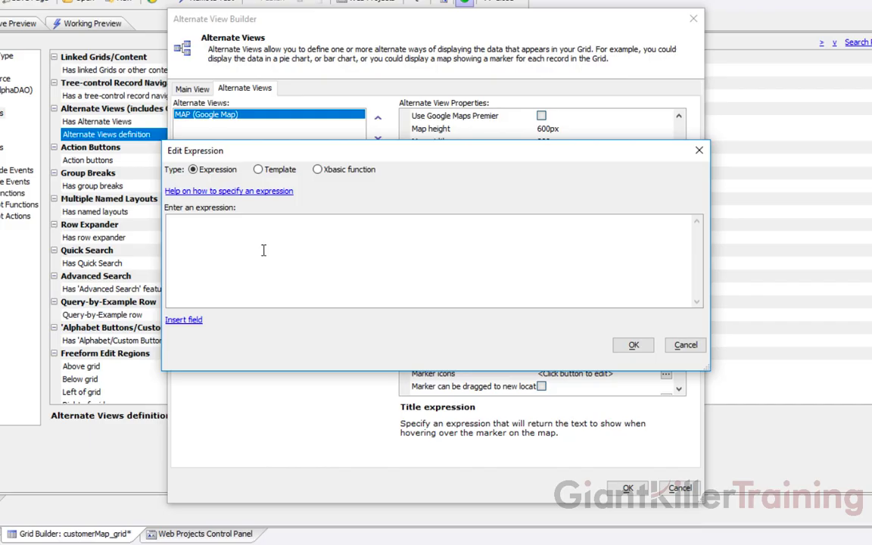
left_click(194, 321)
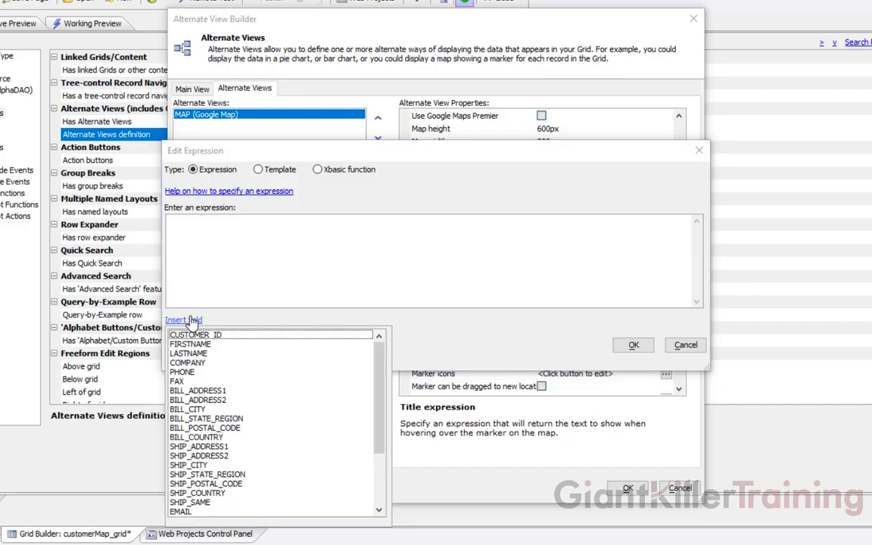
left_click(203, 364)
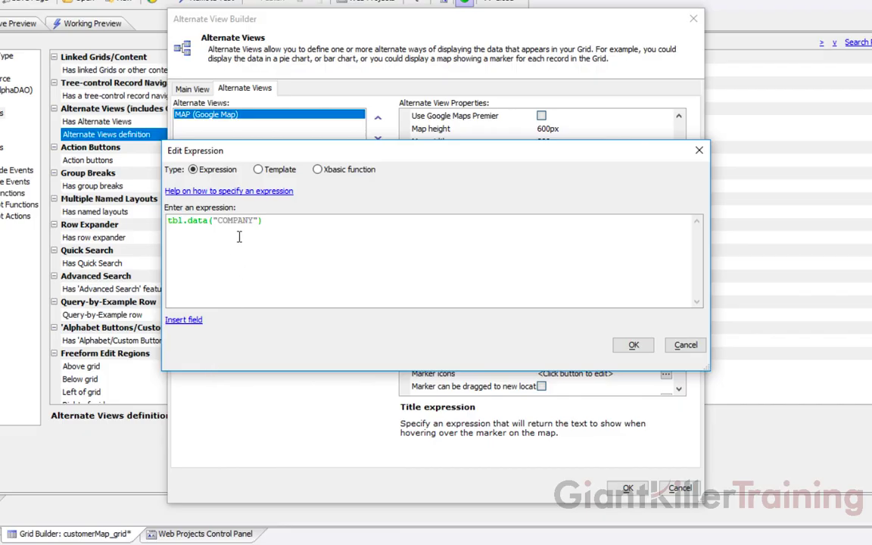
left_click(627, 346)
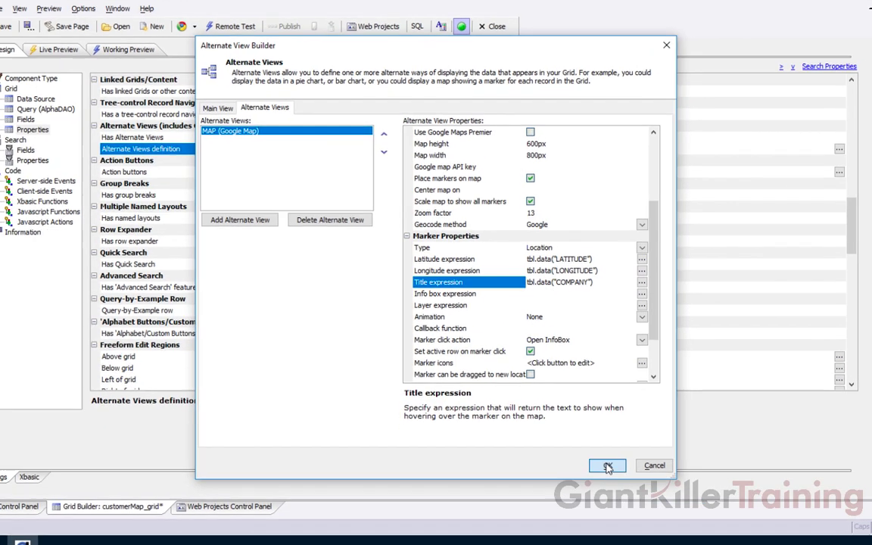
left_click(628, 488)
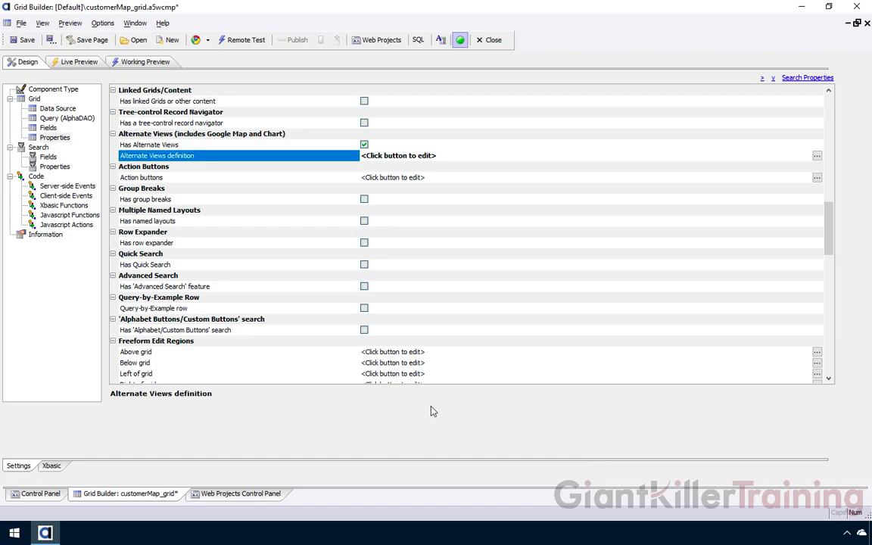
left_click(28, 41)
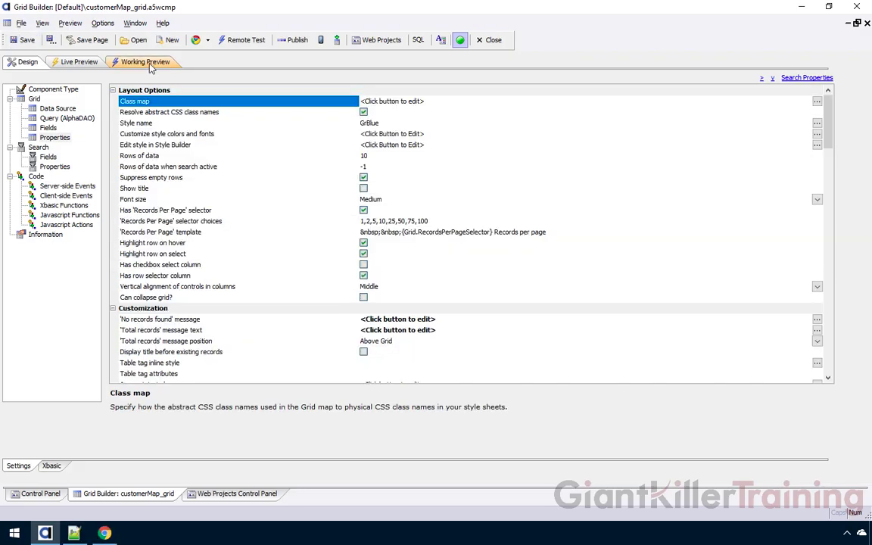
Run the grid in Working Preview and check the company titles of the markers in the Customer Map view.
left_click(150, 67)
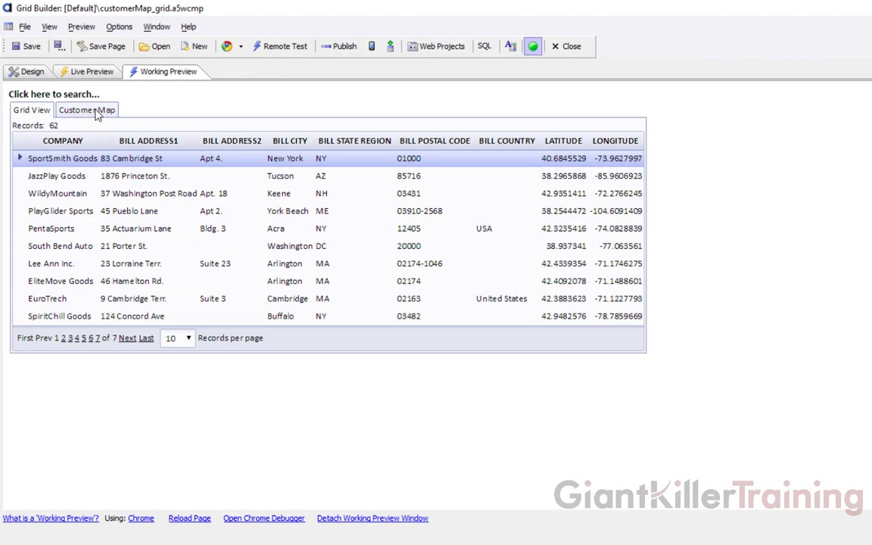
left_click(96, 114)
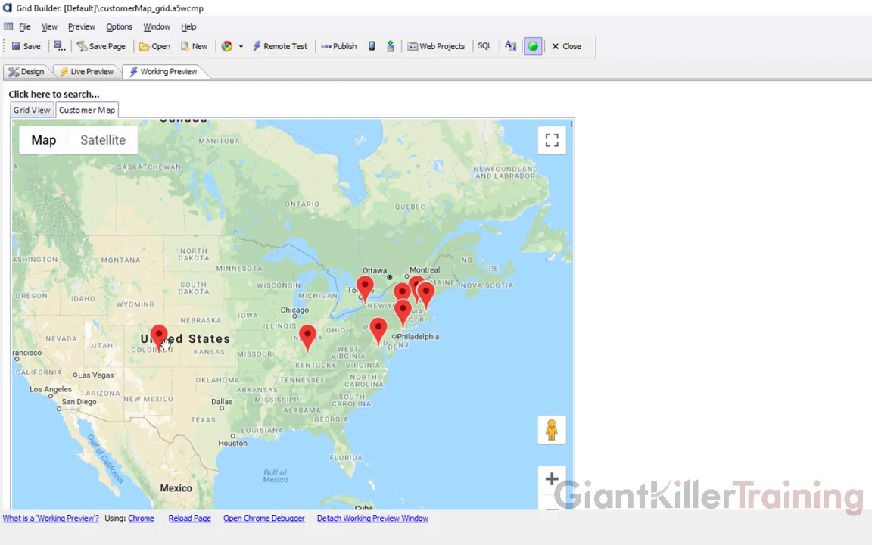
mouse_move(165, 342)
mouse_move(308, 338)
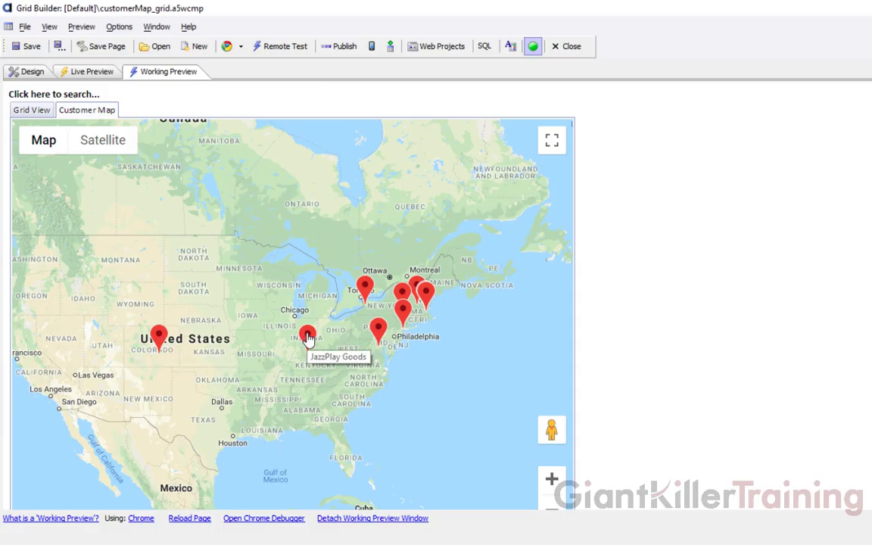
mouse_move(379, 333)
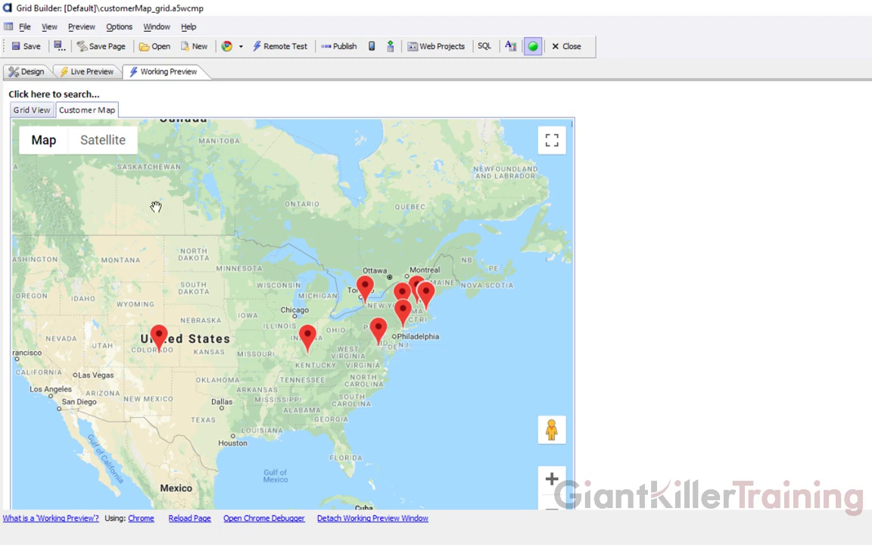
Go to page 2 of the customer records in Grid View and check their markers in the Customer Map view.
left_click(32, 111)
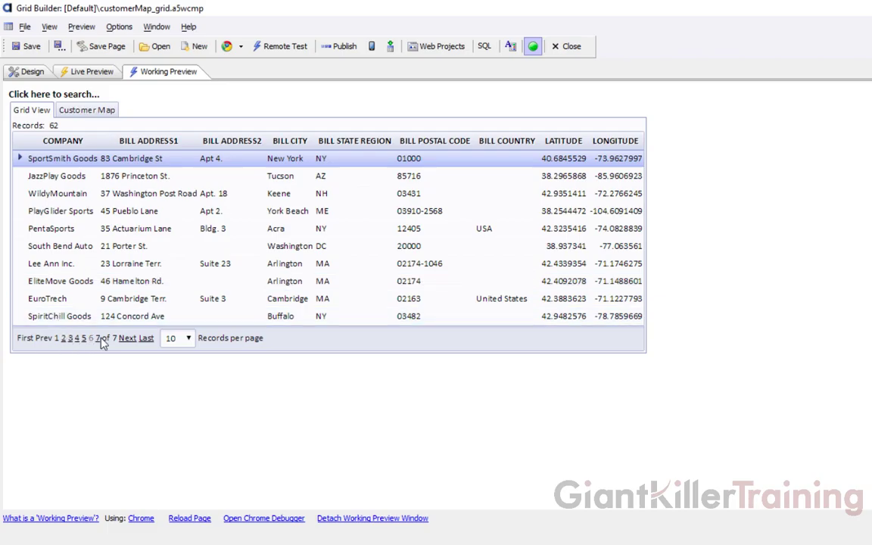
left_click(128, 338)
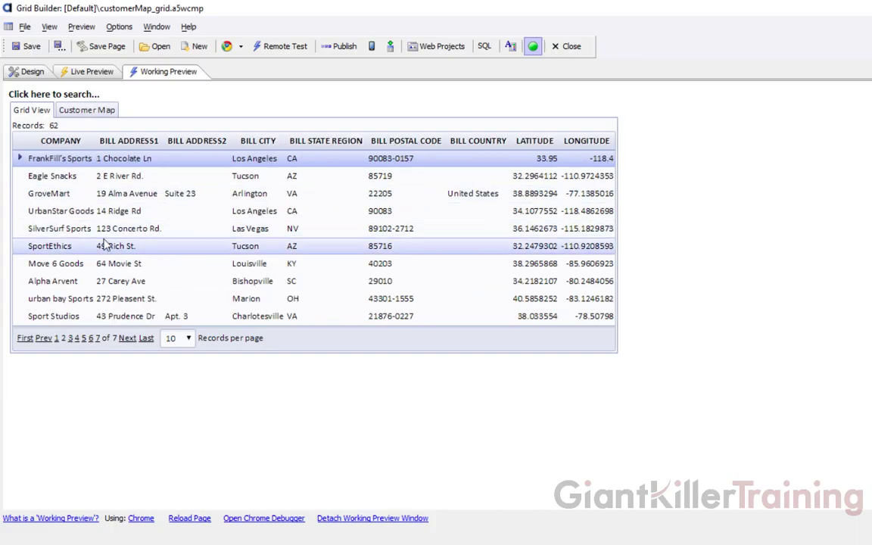
left_click(96, 117)
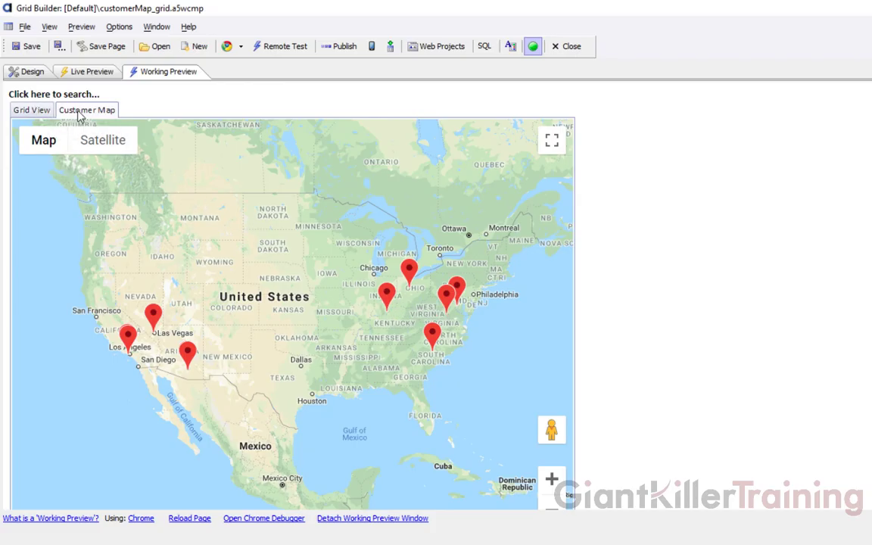
Return to Grid View, expand the collapsed search, and search for customers with BILL CITY Arlington.
left_click(39, 112)
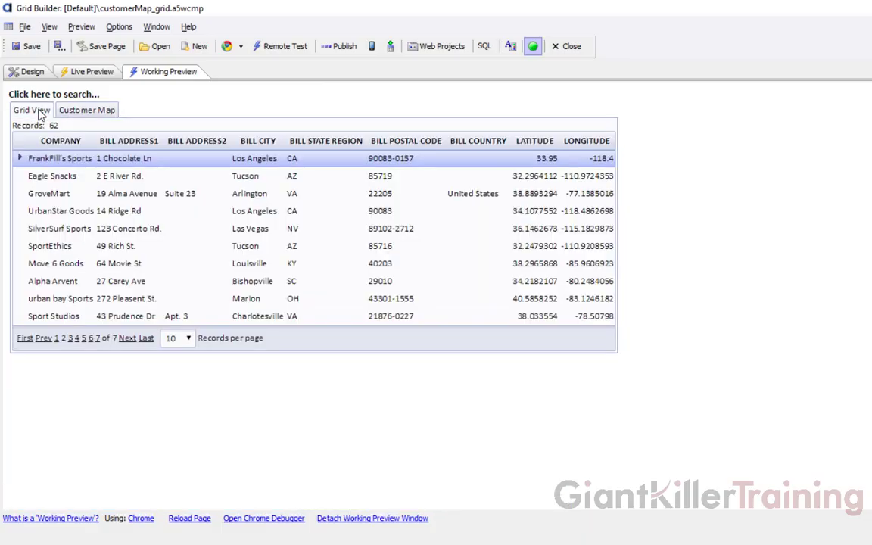
left_click(56, 95)
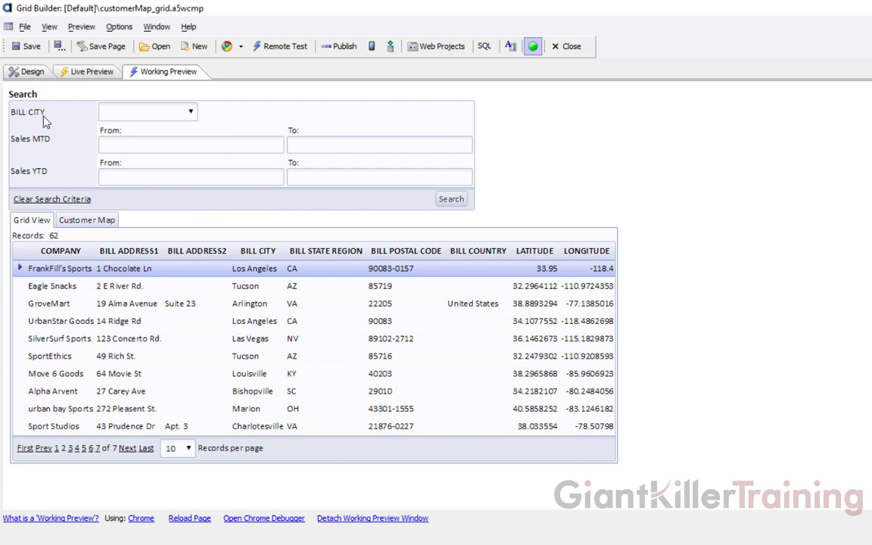
left_click(149, 117)
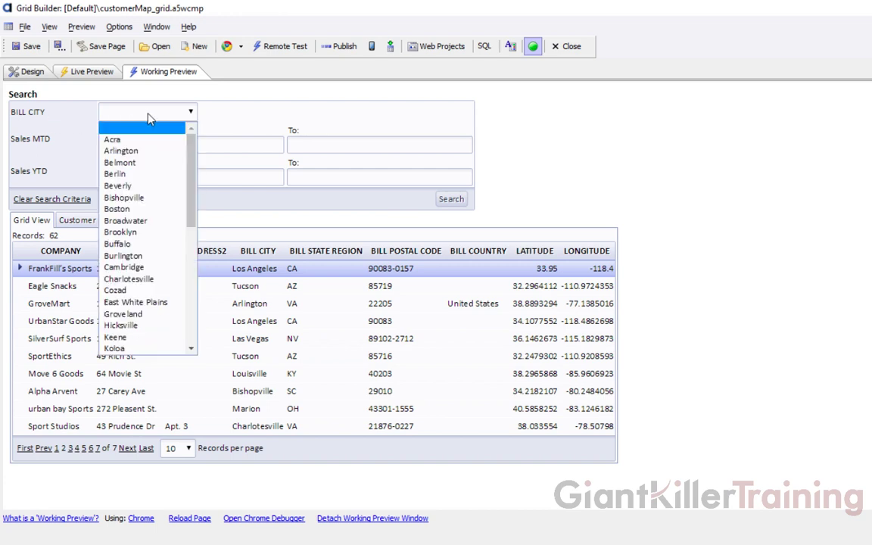
left_click(154, 152)
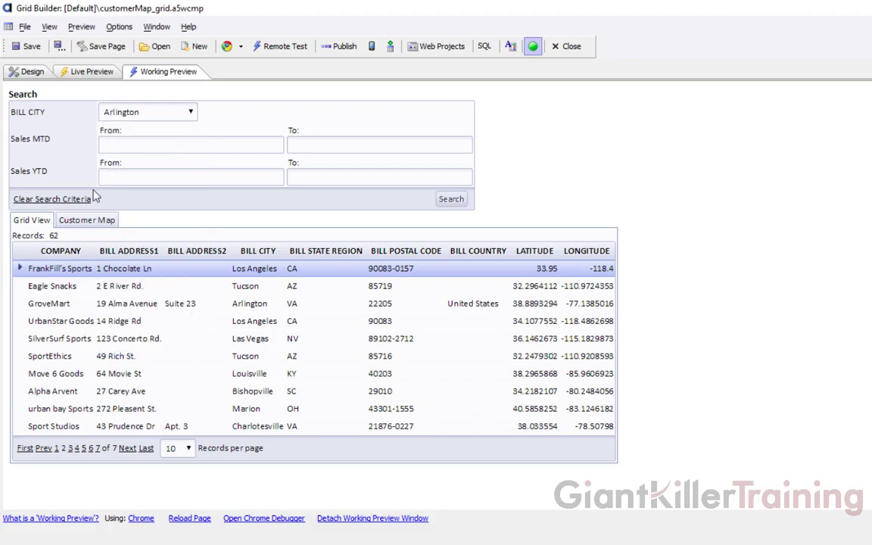
left_click(459, 200)
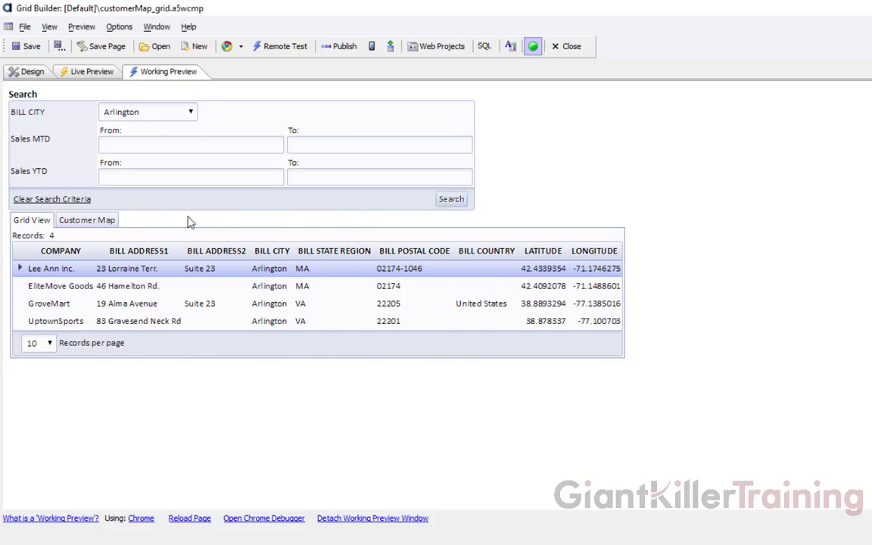
Examine the Arlington customers' marker locations in the Customer Map view, trying Satellite imagery before returning to the standard map.
left_click(106, 221)
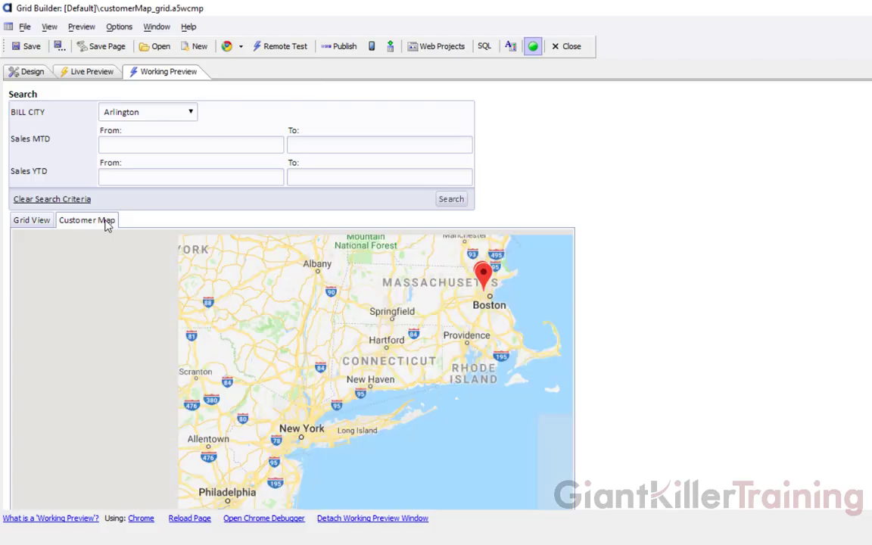
scroll(324, 313, "up", 3)
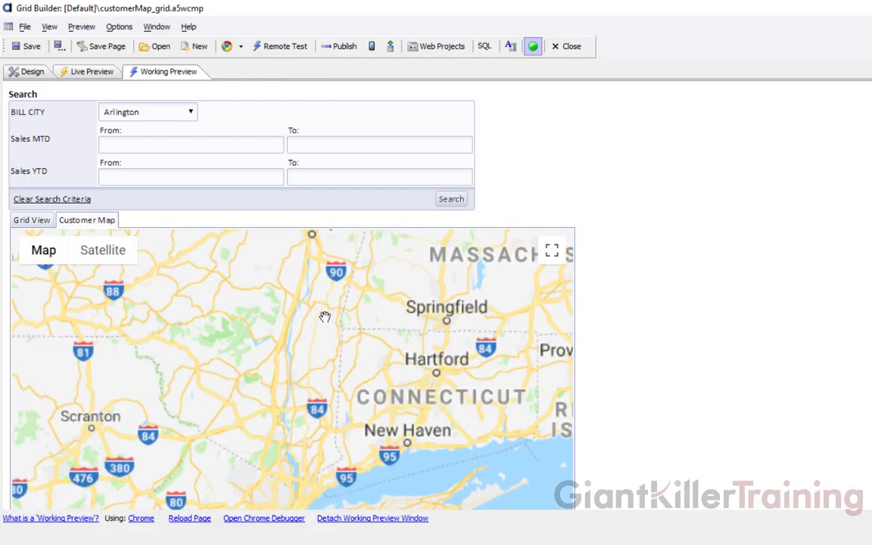
scroll(324, 316, "down", 4)
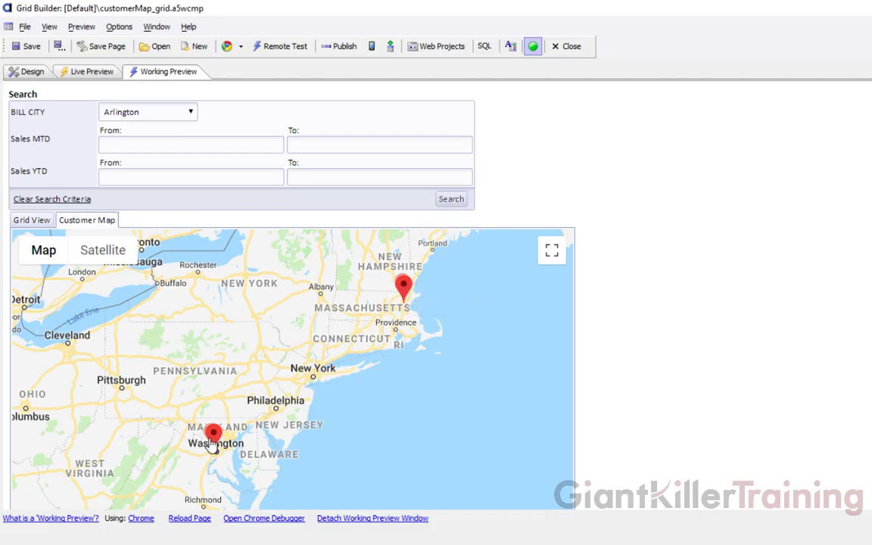
mouse_move(213, 445)
scroll(276, 355, "down", 1)
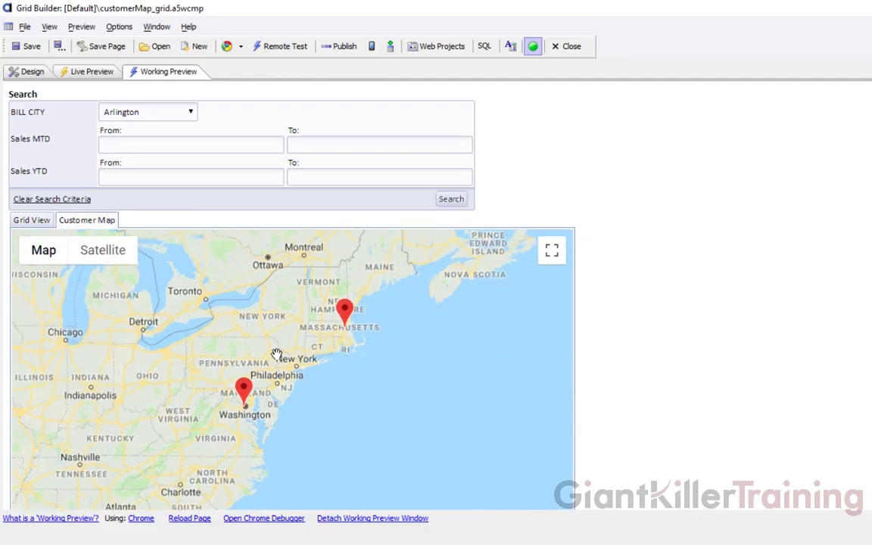
scroll(276, 354, "up", 1)
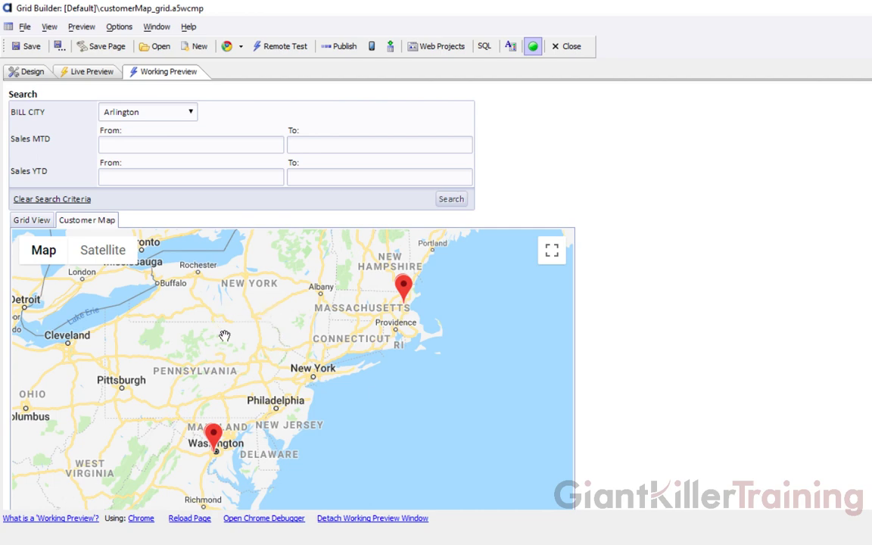
mouse_move(288, 336)
left_mouse_down()
mouse_move(235, 338)
mouse_move(290, 334)
left_mouse_up()
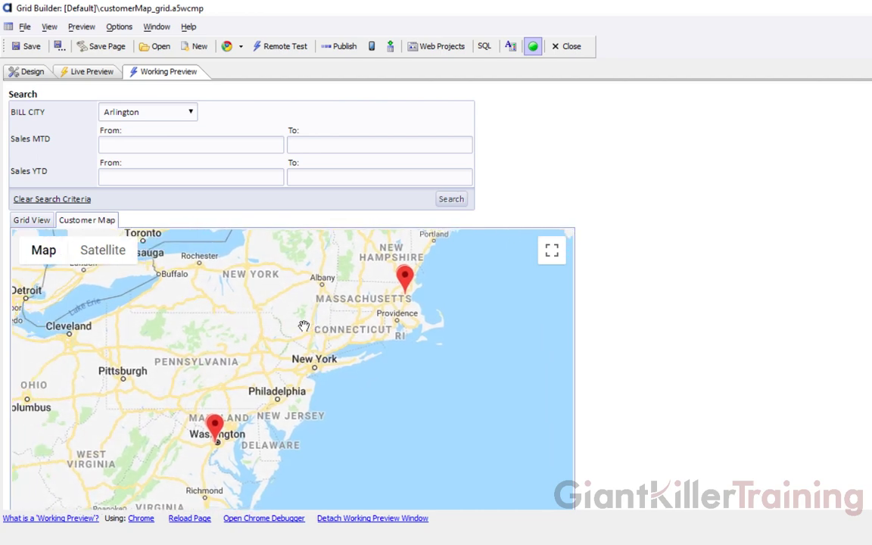
left_click(118, 258)
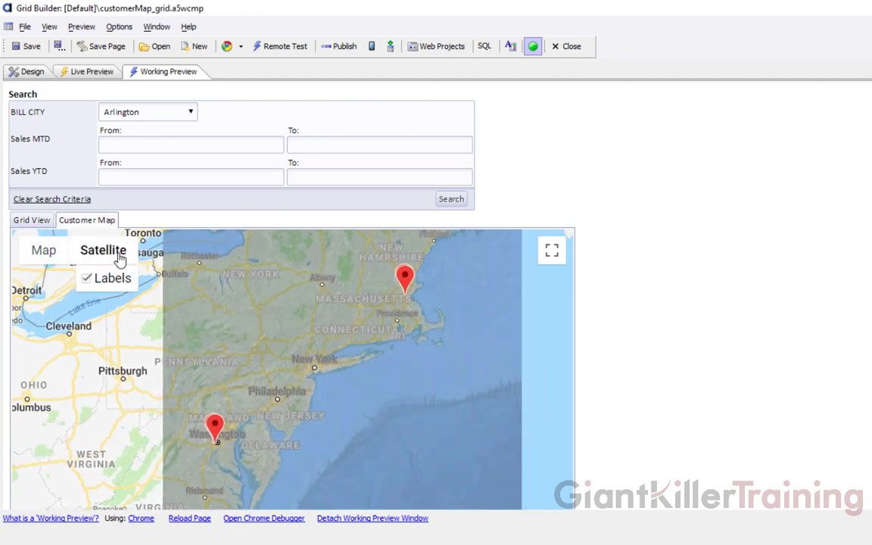
left_click(47, 251)
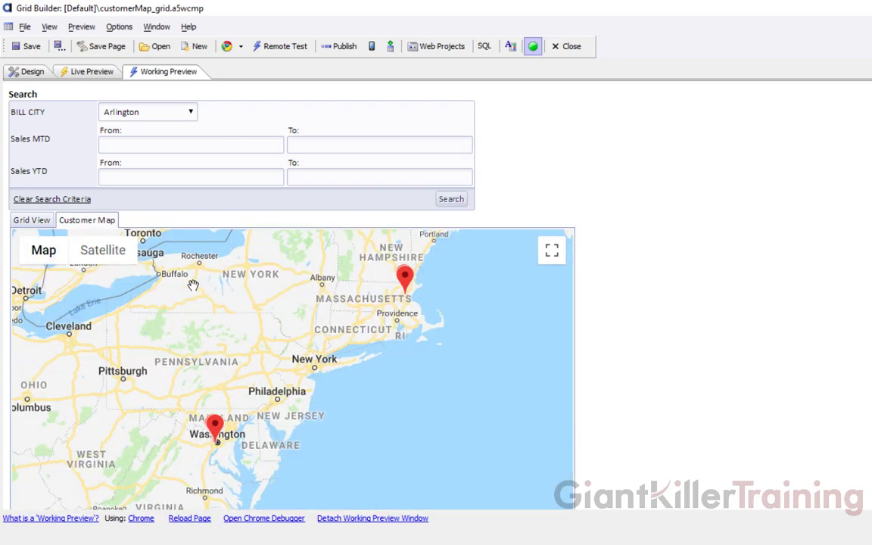
Clear the search criteria and search for customers with Sales YTD from 1000000 to 2000000.
left_click(76, 201)
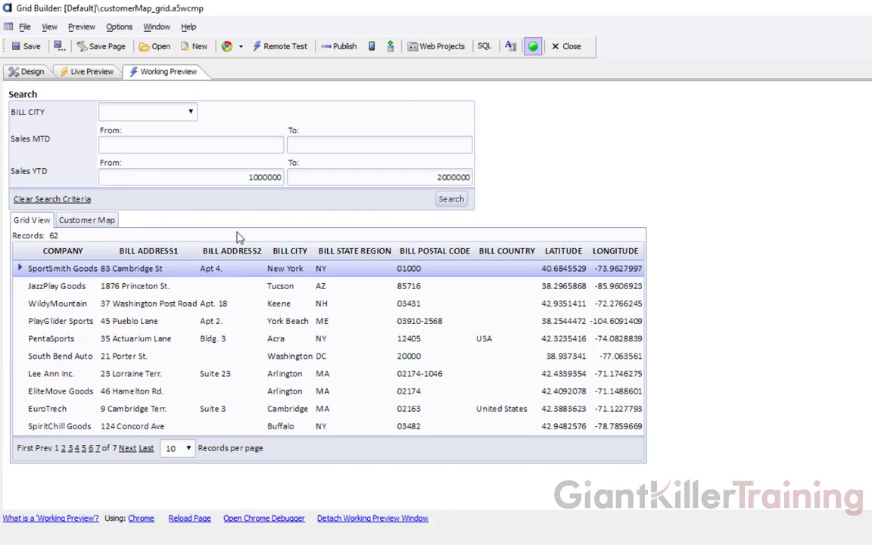
left_click(450, 199)
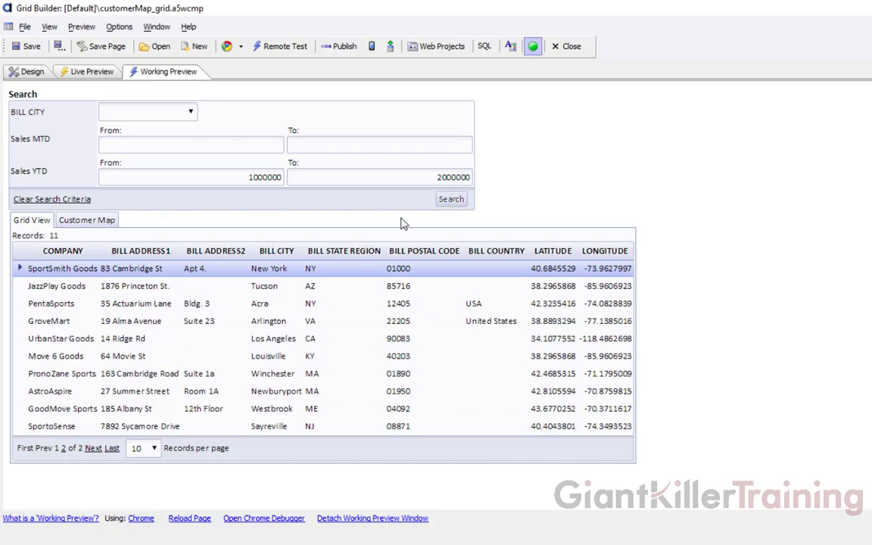
Check the matching customers' markers in the Customer Map view and search for customers with Sales YTD from 1500000 to 2000000.
left_click(87, 220)
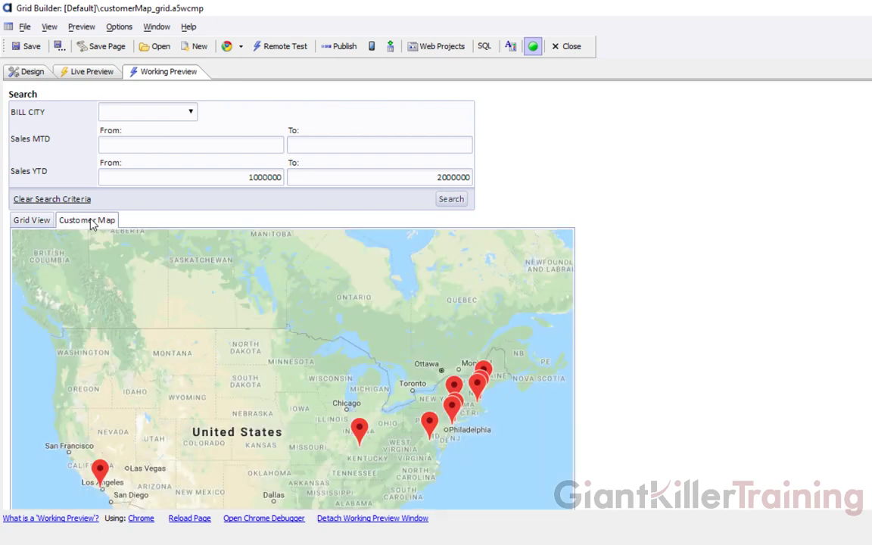
left_click_drag(185, 450, 170, 366)
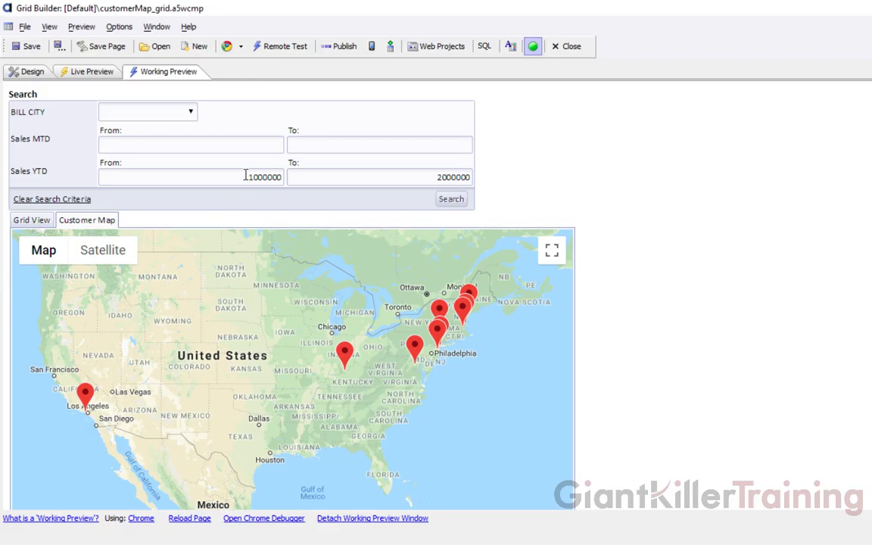
left_click_drag(246, 176, 309, 176)
type("1")
left_click(450, 200)
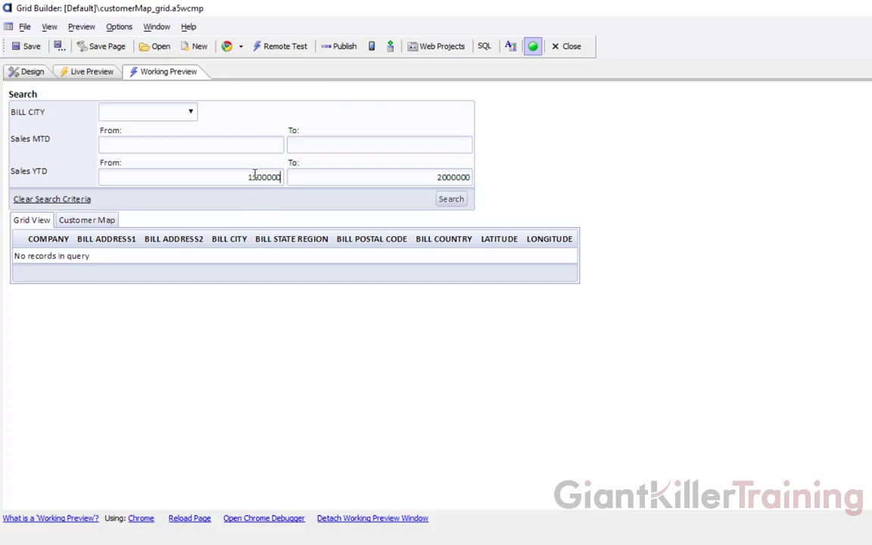
Search for customers with Sales YTD from 1200000 to 2000000 and check their markers in the Customer Map view.
type("1")
key("BackSpace")
type("2")
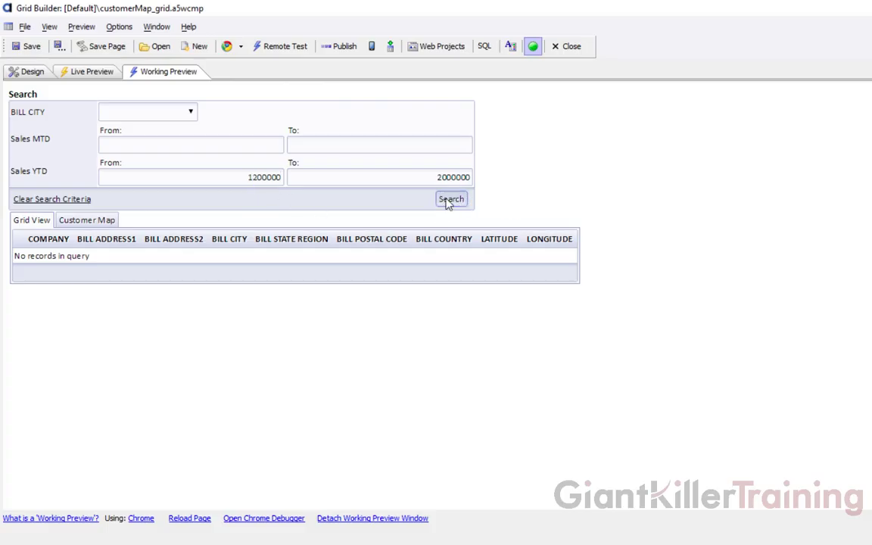
left_click(446, 199)
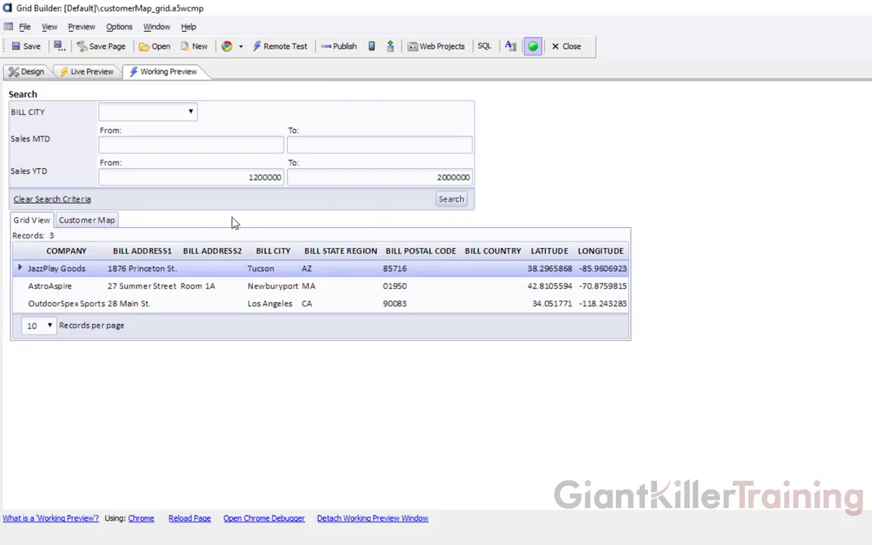
left_click(87, 220)
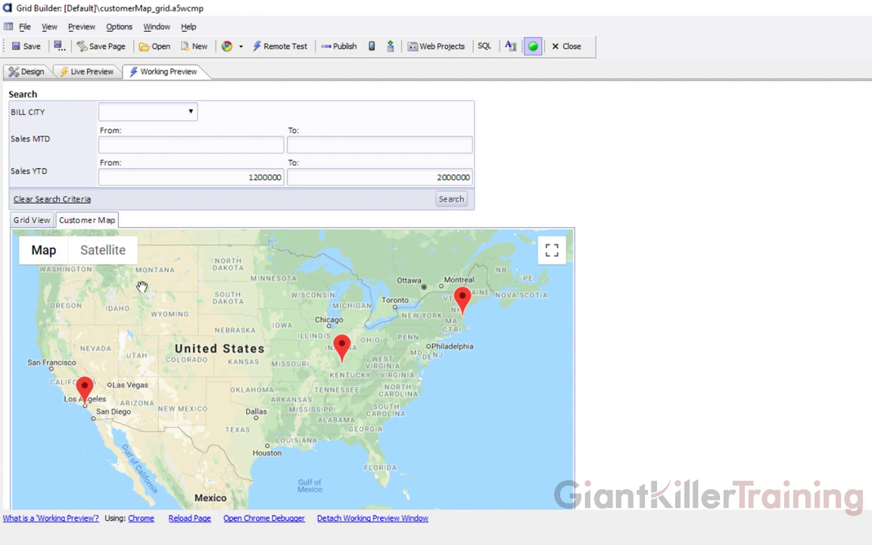
Return to Grid View, clear the search criteria, and show 50 records per page.
left_click(19, 220)
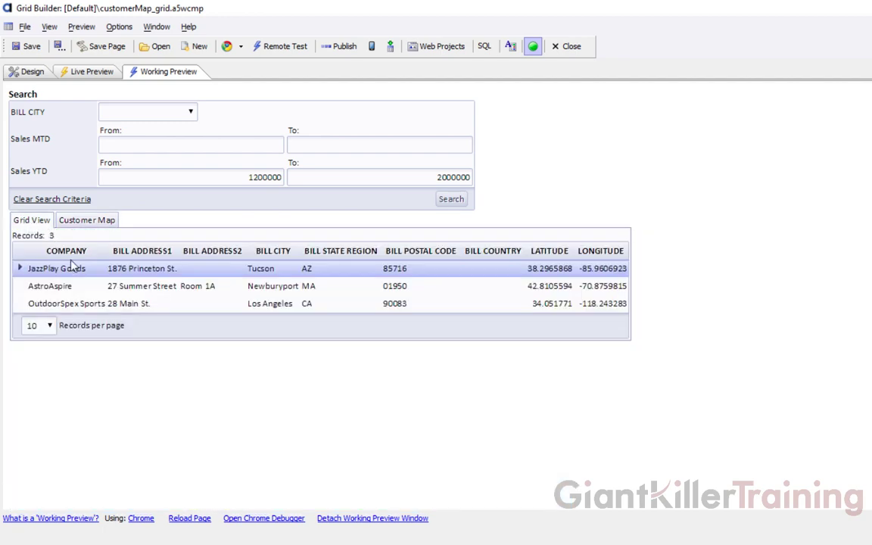
left_click(61, 199)
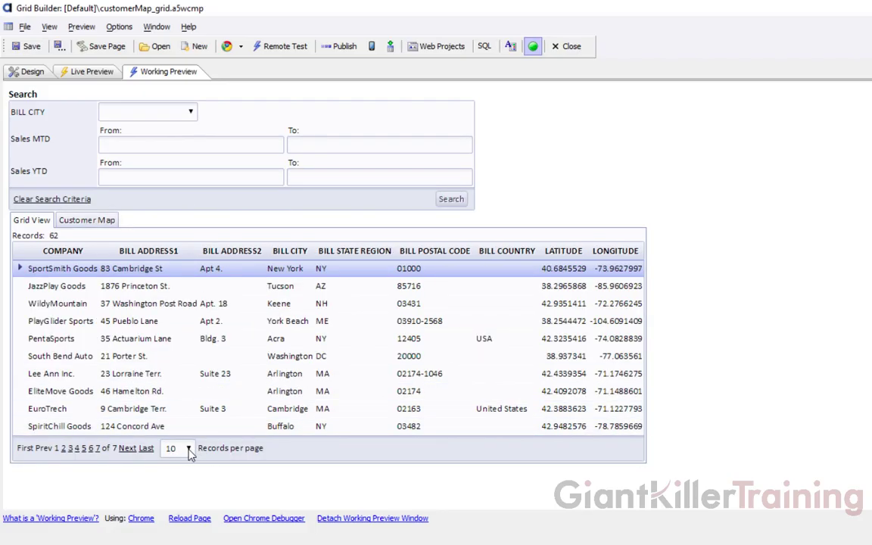
left_click(189, 449)
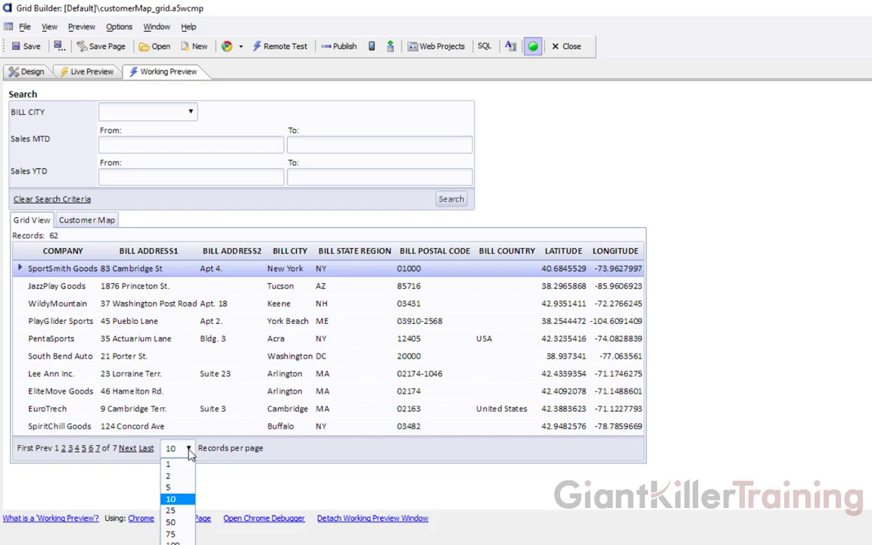
left_click(171, 522)
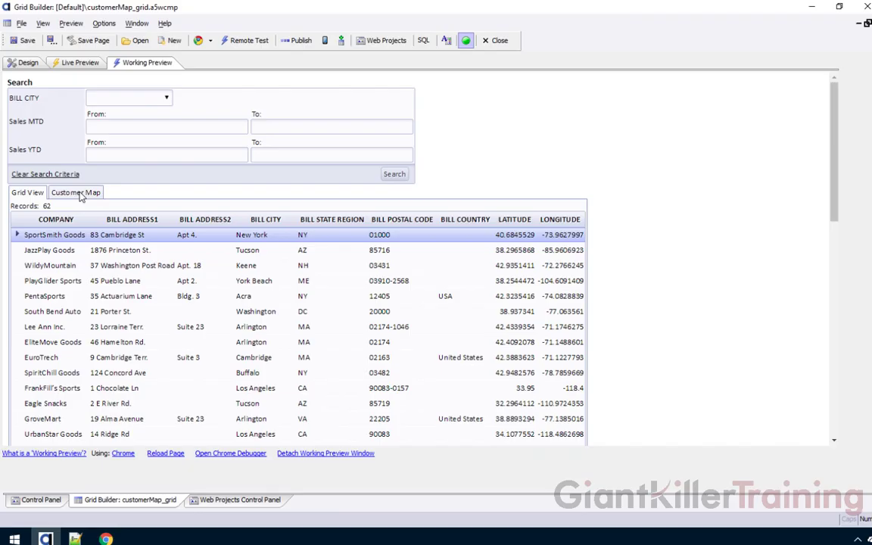
View the customers' markers in the Customer Map view and open the info box of the marker near Wyoming.
left_click(88, 215)
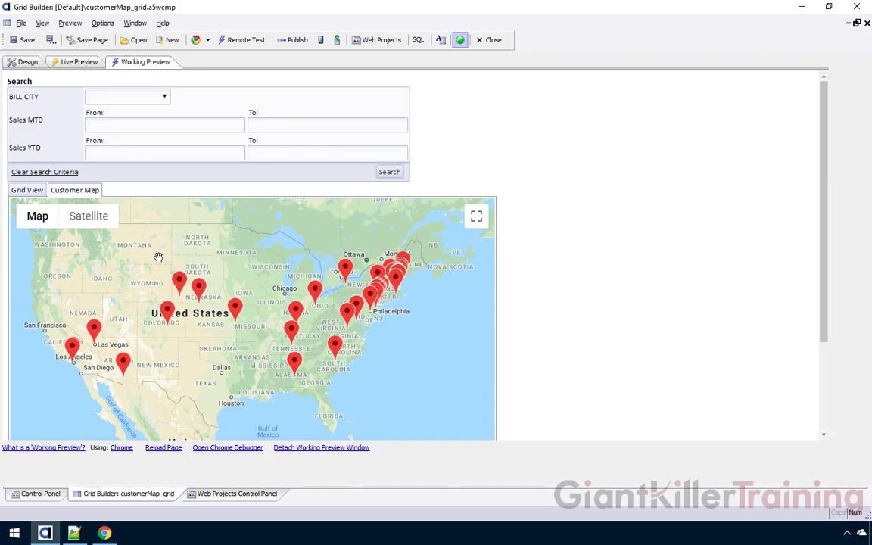
left_click(180, 281)
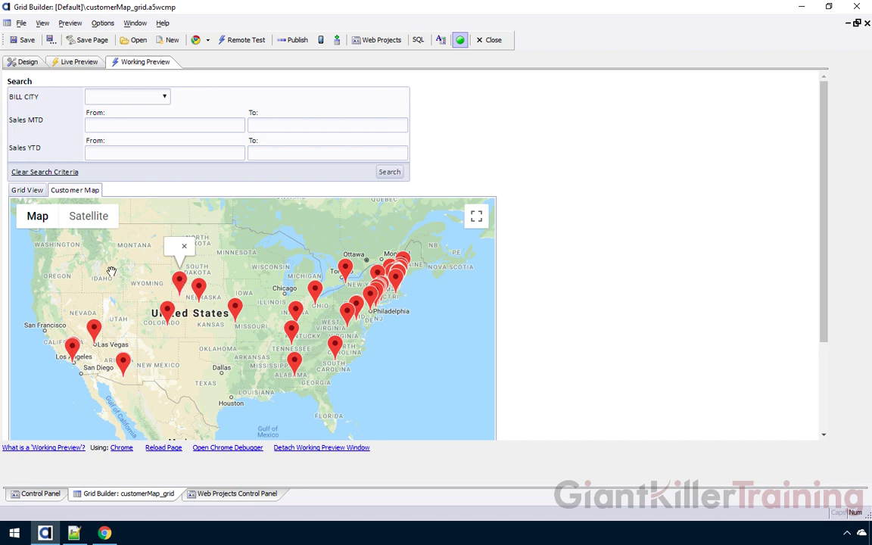
Return to the grid's design properties, find the Alternate Views definition by searching for ALTER, and open it for editing.
left_click(25, 62)
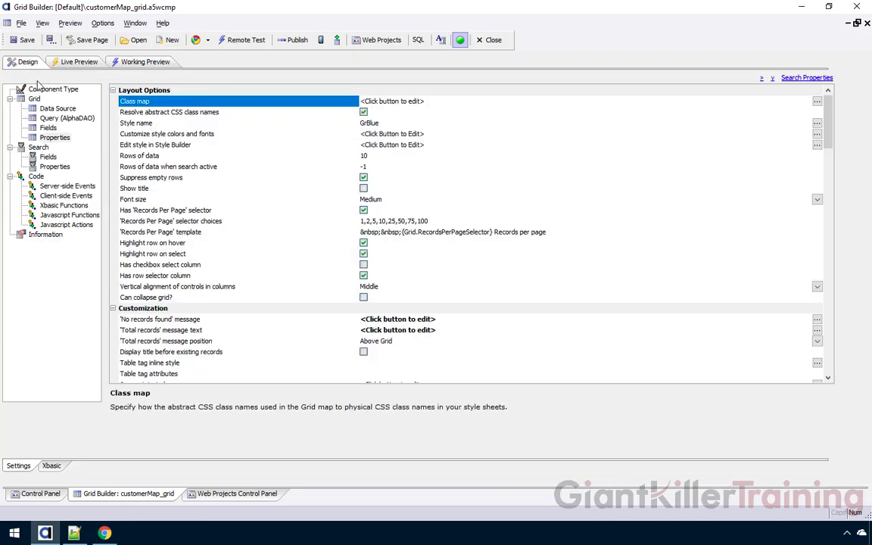
left_click(55, 137)
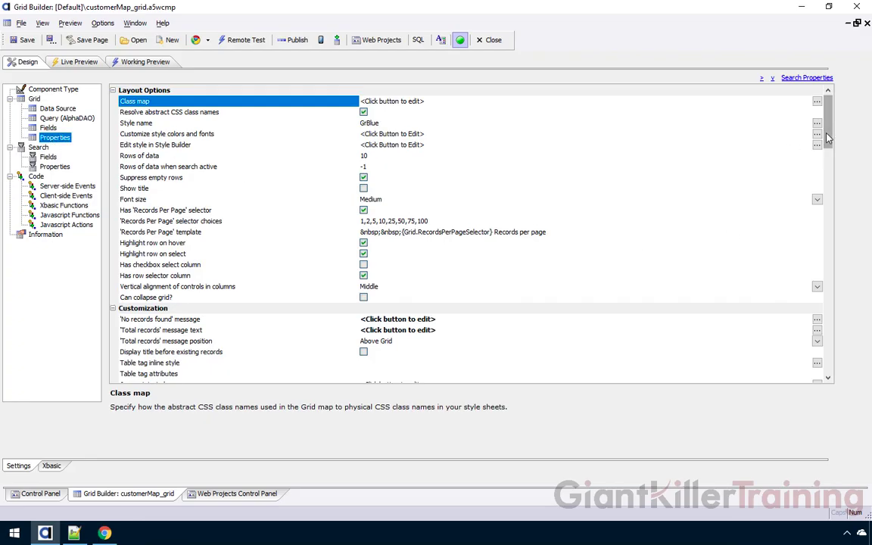
left_click(805, 78)
type("ALTER")
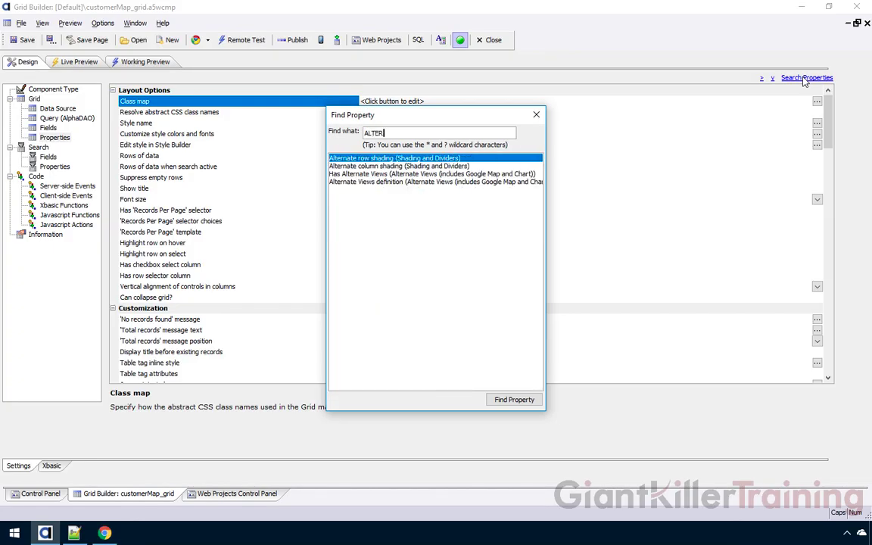
left_click(387, 182)
double_click(387, 184)
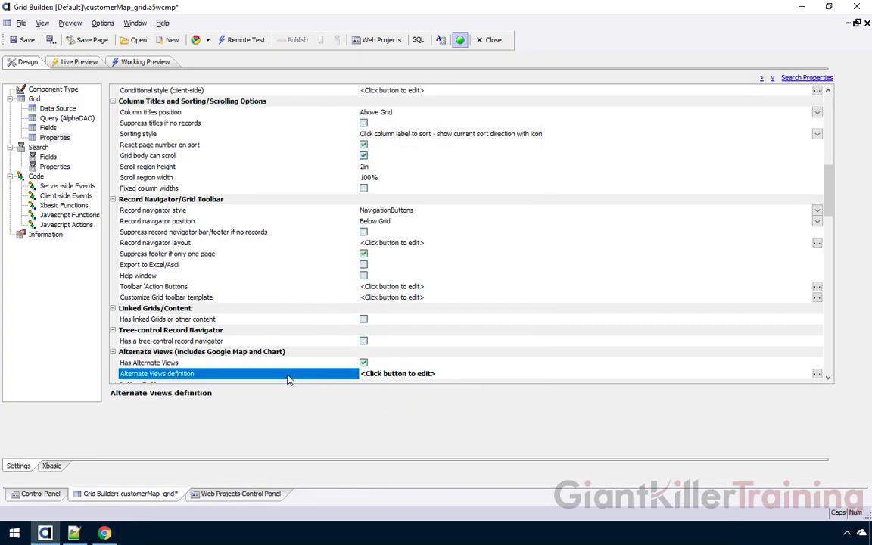
left_click(828, 377)
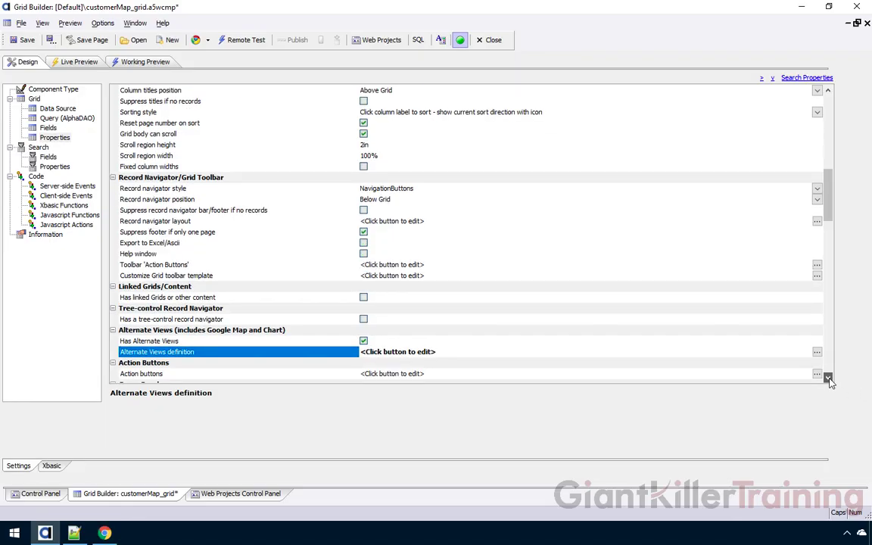
left_click(828, 378)
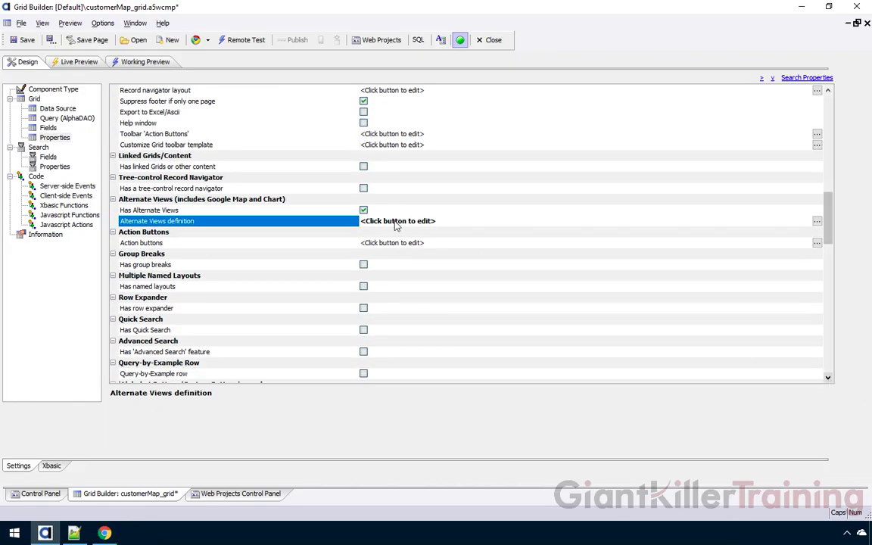
double_click(303, 220)
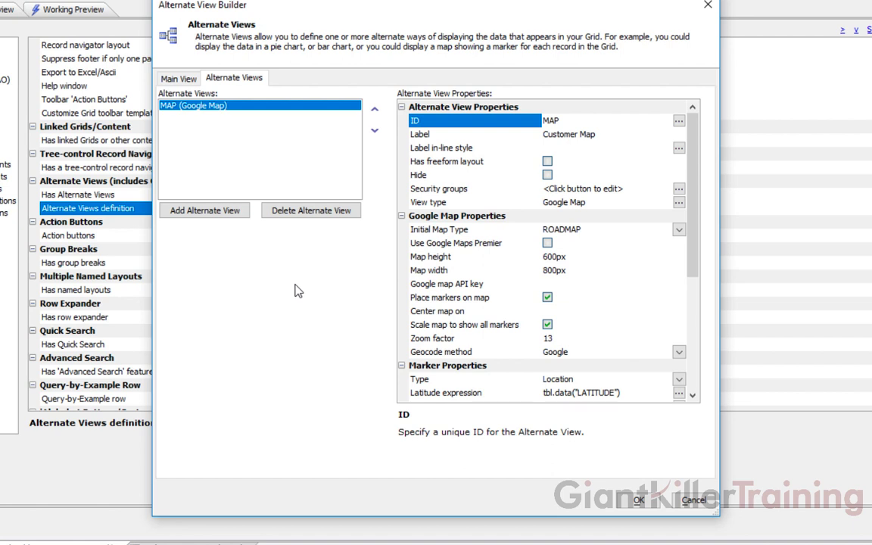
Set the map marker's Title expression to tbl.data("COMPANY") + " Phone: " + tbl.data("PHONE").
scroll(689, 227, "down", 3)
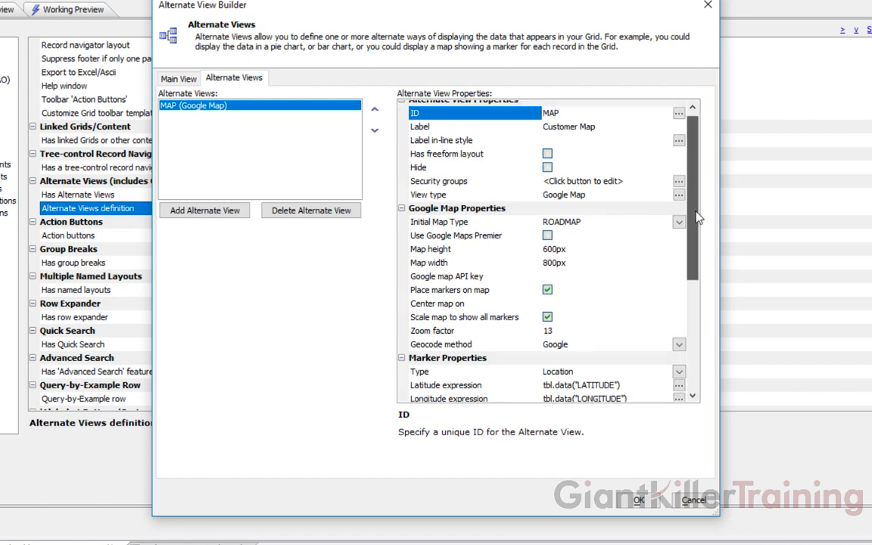
scroll(621, 266, "down", 2)
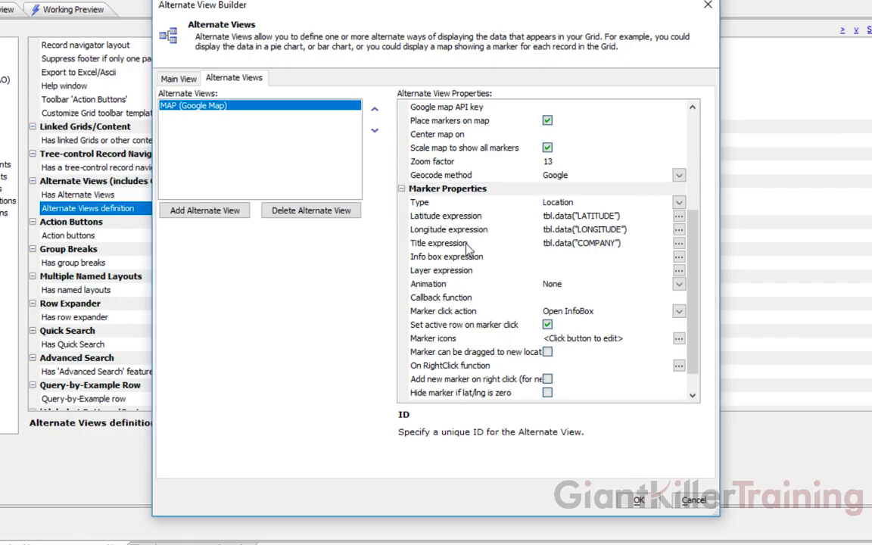
left_click(679, 246)
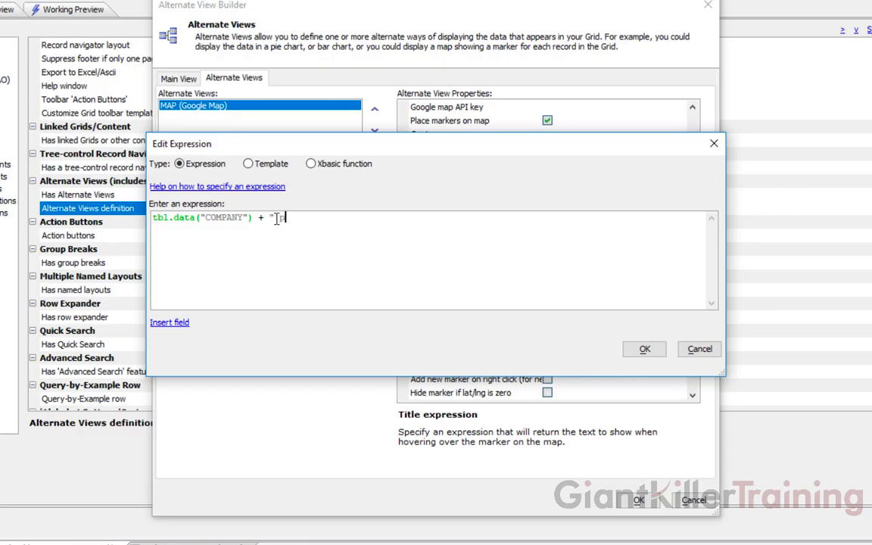
type("HONE")
key("BackSpace")
key("BackSpace")
key("BackSpace")
key("BackSpace")
key("BackSpace")
type("Phone: \" +")
left_click(169, 322)
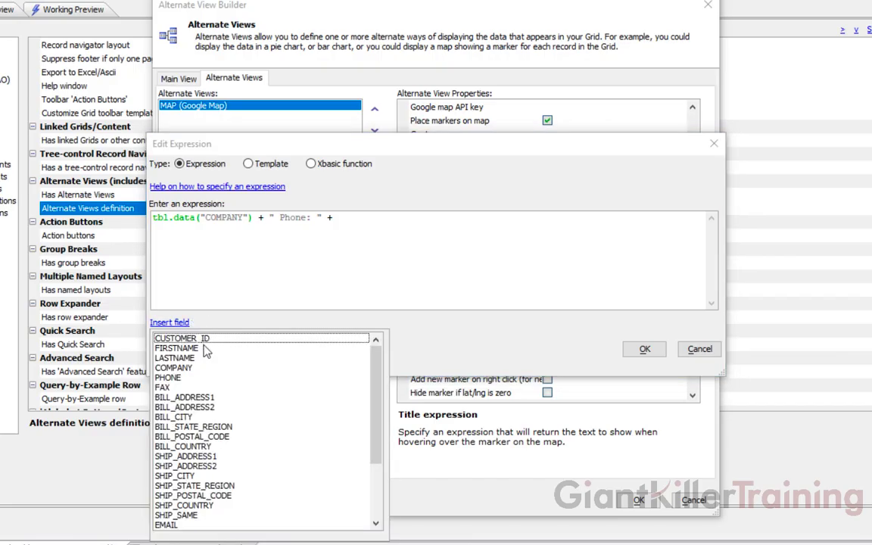
left_click(169, 377)
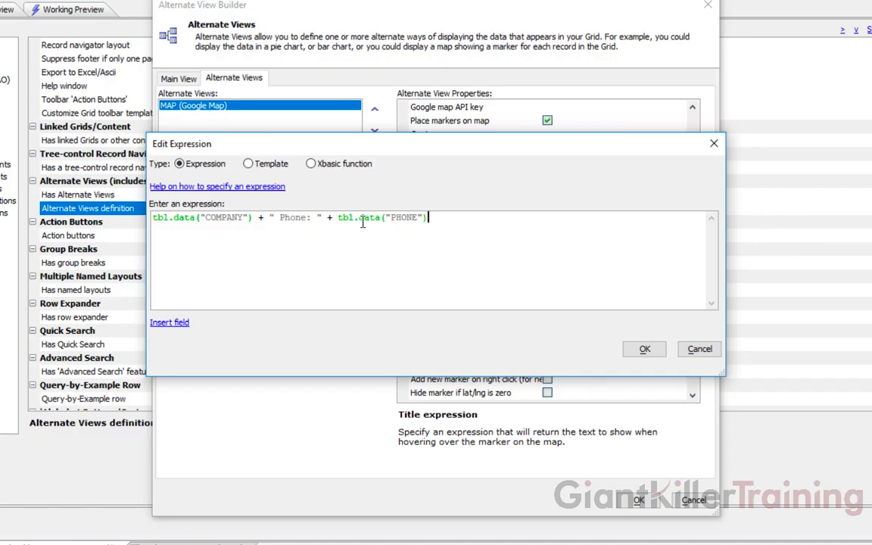
left_click(646, 352)
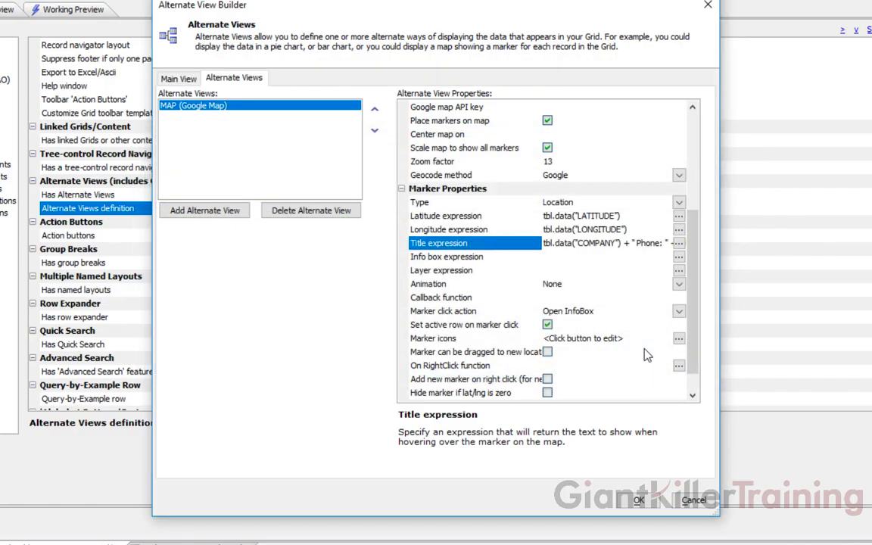
Define the marker's Info box expression as a template whose first line is Company: tbl.data("COMPANY")<br>.
double_click(487, 258)
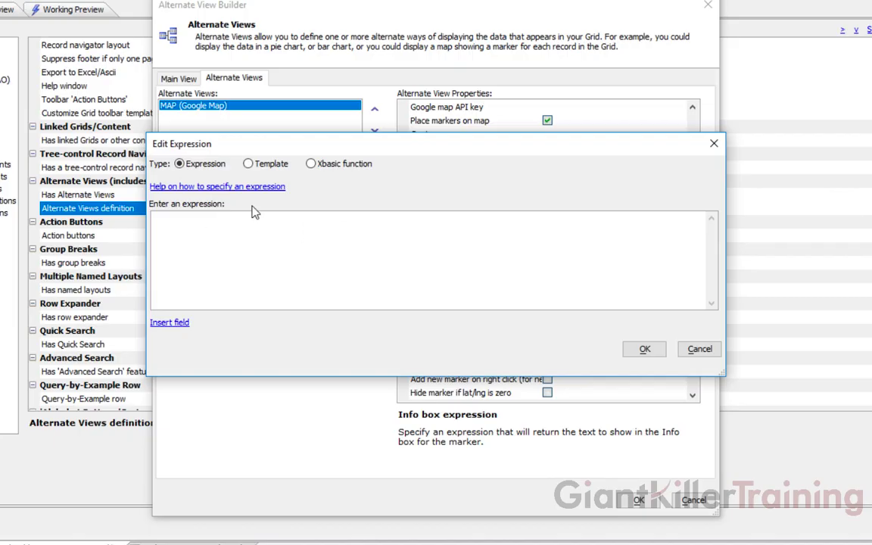
left_click(250, 164)
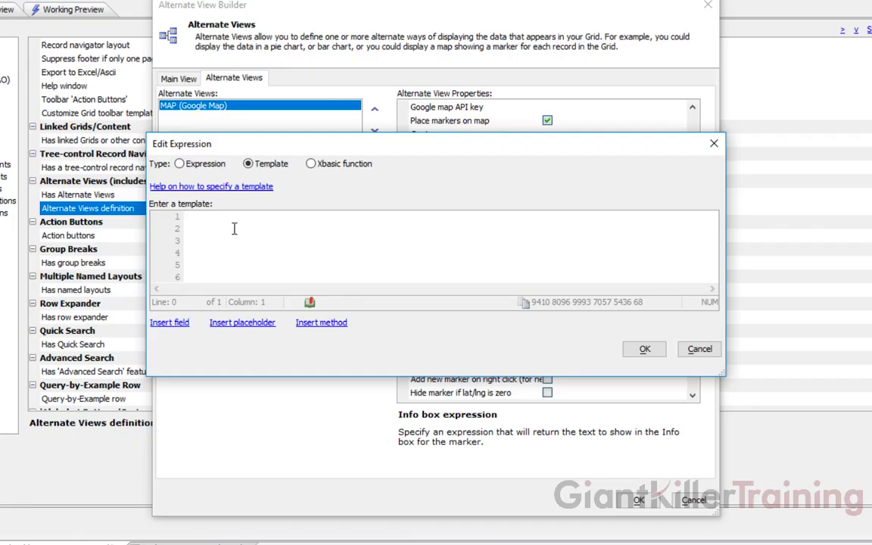
type("Compna")
key("BackSpace")
key("BackSpace")
type("any:")
left_click(173, 324)
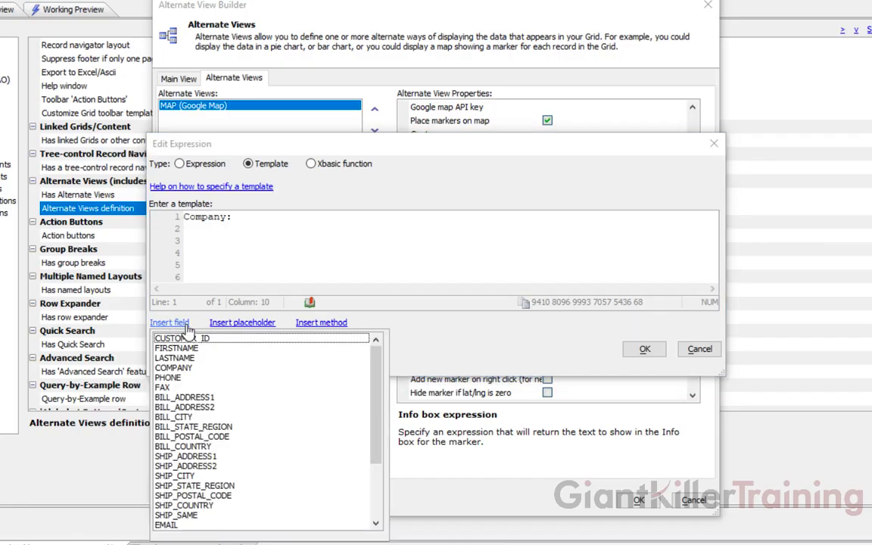
left_click(184, 370)
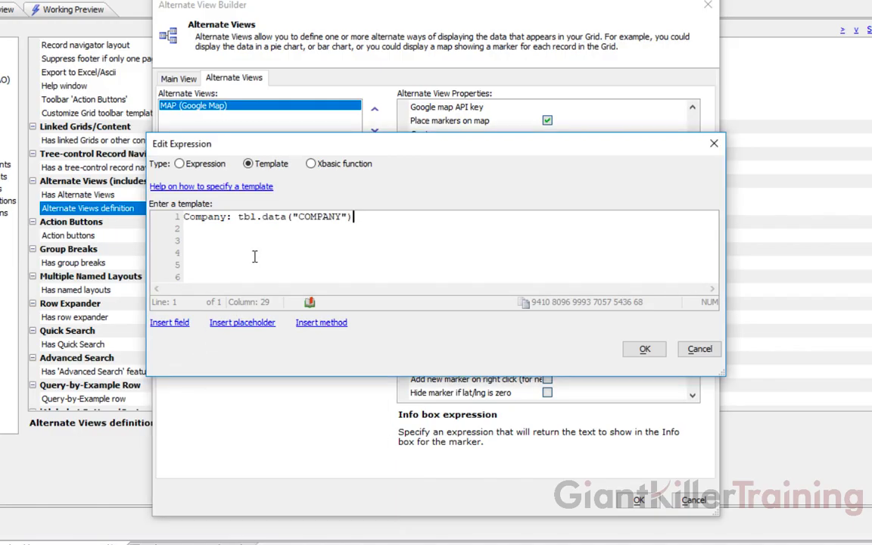
type("<br")
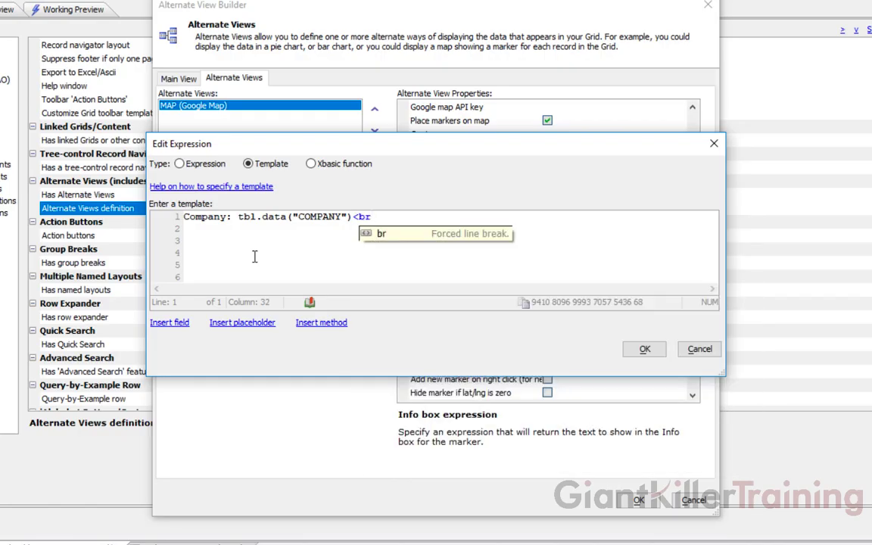
type(">")
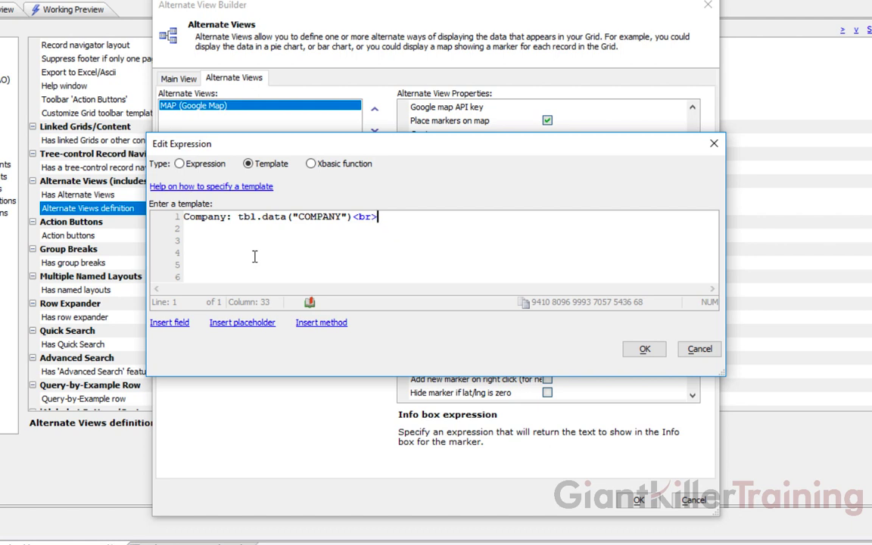
Add the second line Phone: tbl.data("PHONE")<br> to the info box template and start a third line.
key("Return")
type("Phone:")
left_click(170, 324)
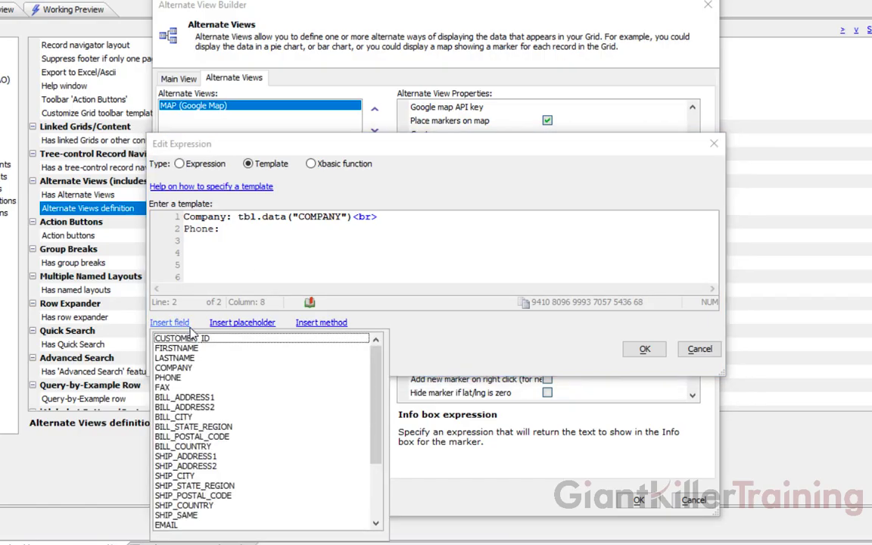
double_click(184, 378)
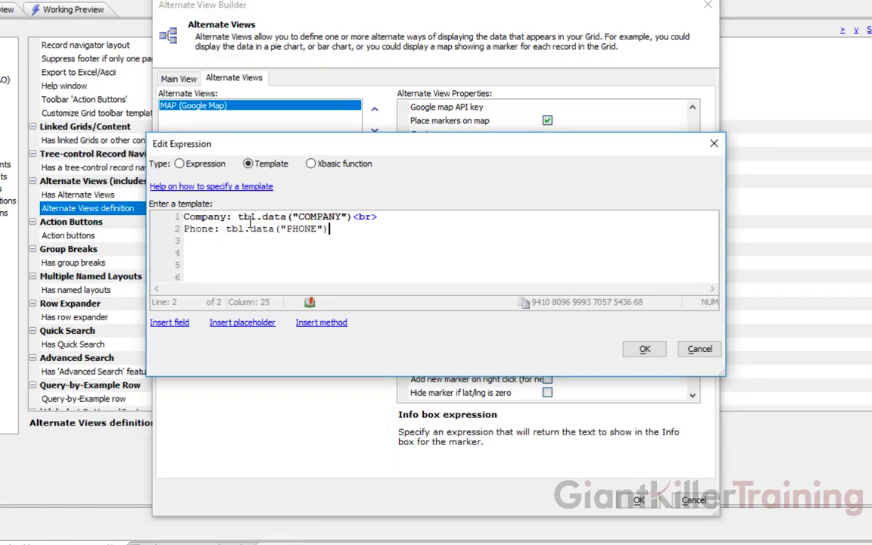
type("<br>")
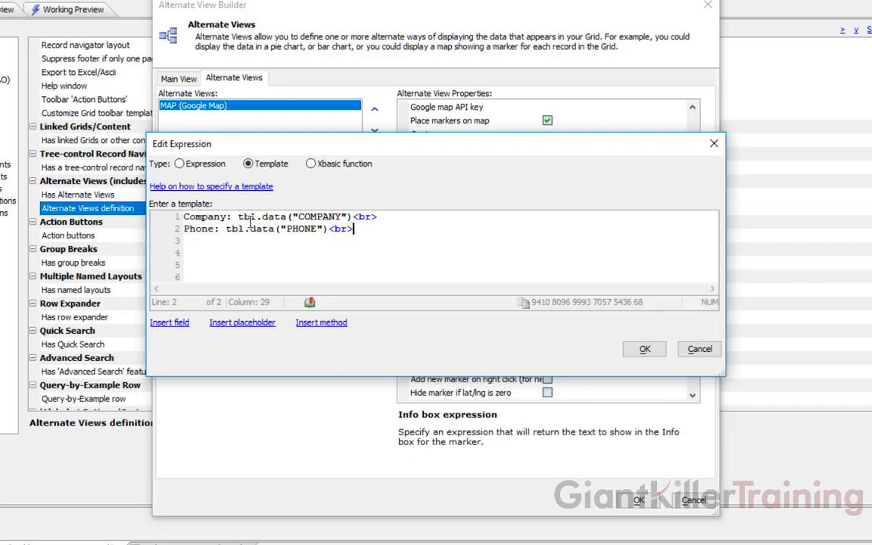
key("Return")
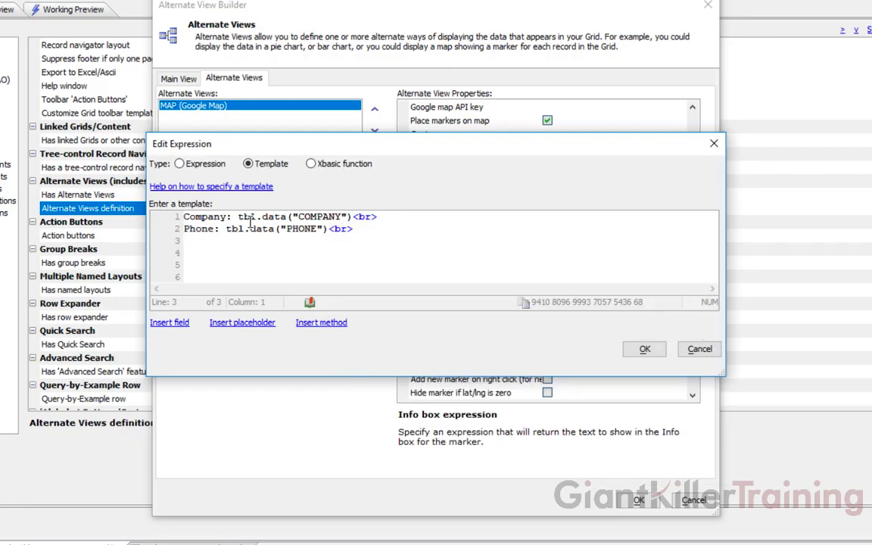
Add the third line Sales YTD: tbl.data("salesYTD")<br> to the info box template and start a fourth line.
left_click(168, 323)
left_click(213, 241)
type("Sales")
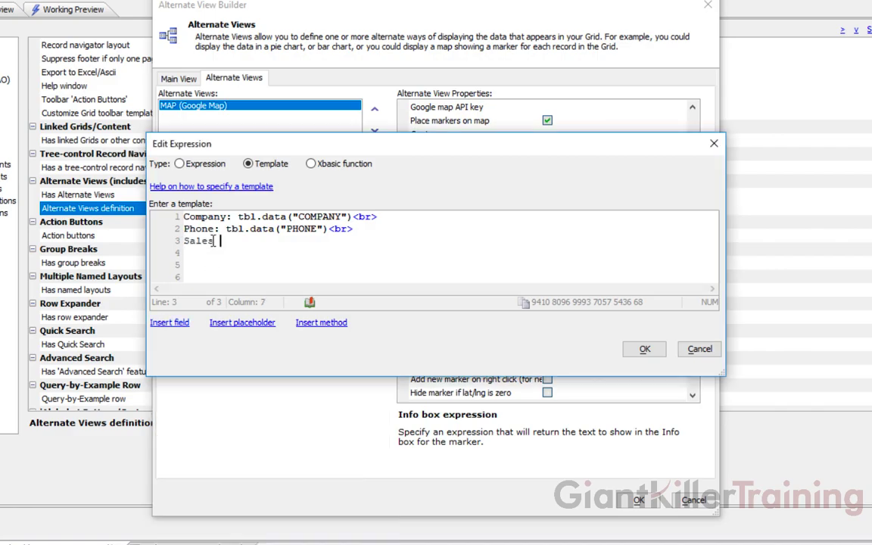
type(" YTD:")
left_click(169, 323)
left_click_drag(377, 389, 381, 474)
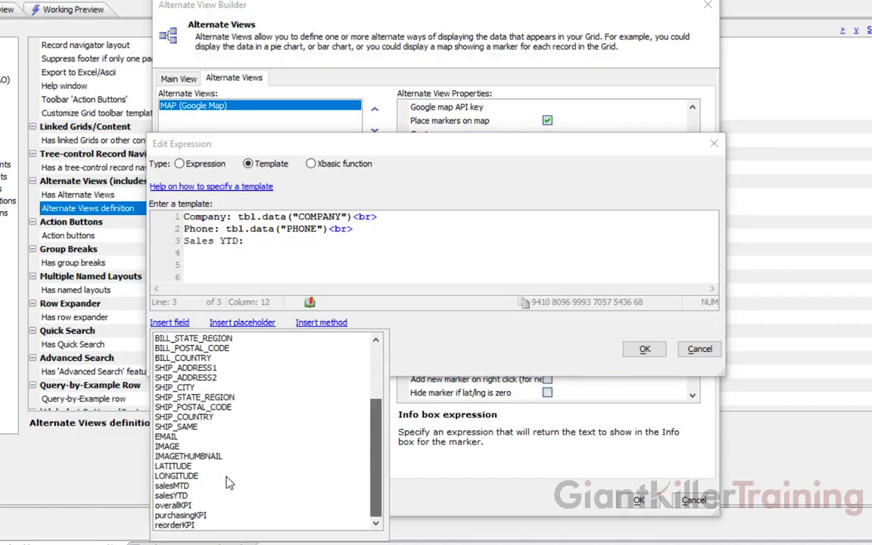
double_click(172, 495)
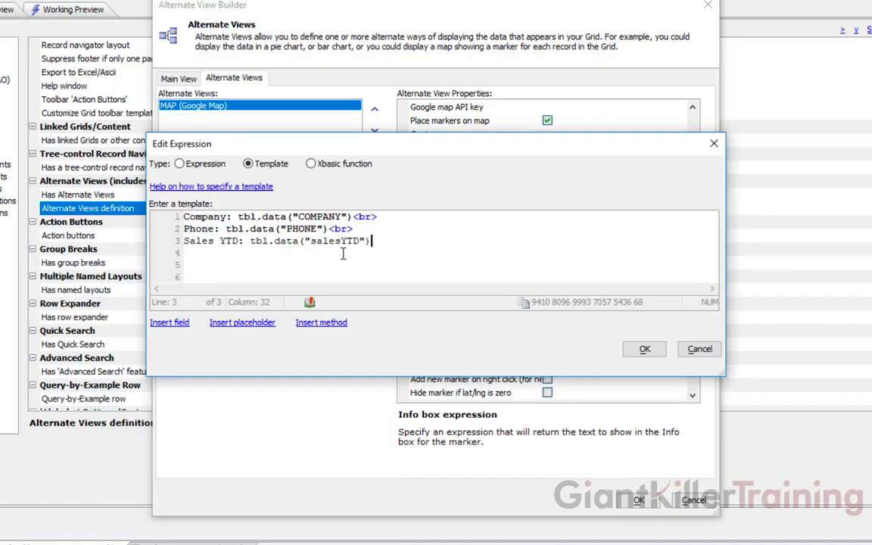
type("<br>")
key("Return")
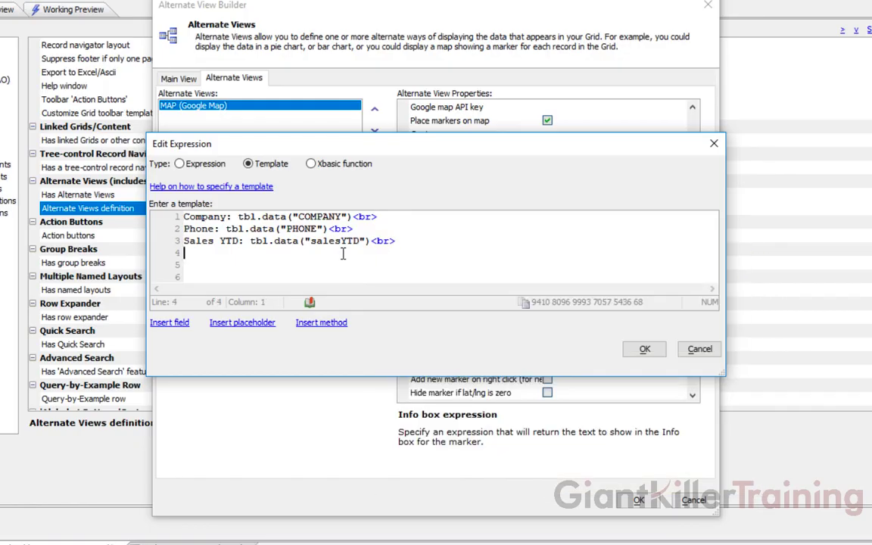
Complete the template's fourth line as Sales MTD: tbl.data("salesMTD"), inserting the salesMTD field.
type("Sales MTD:")
left_click(169, 323)
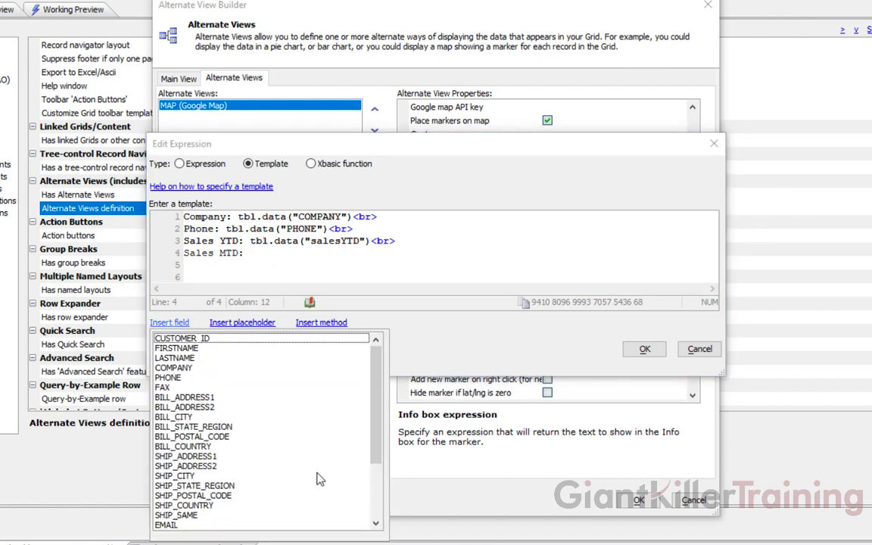
left_click(375, 506)
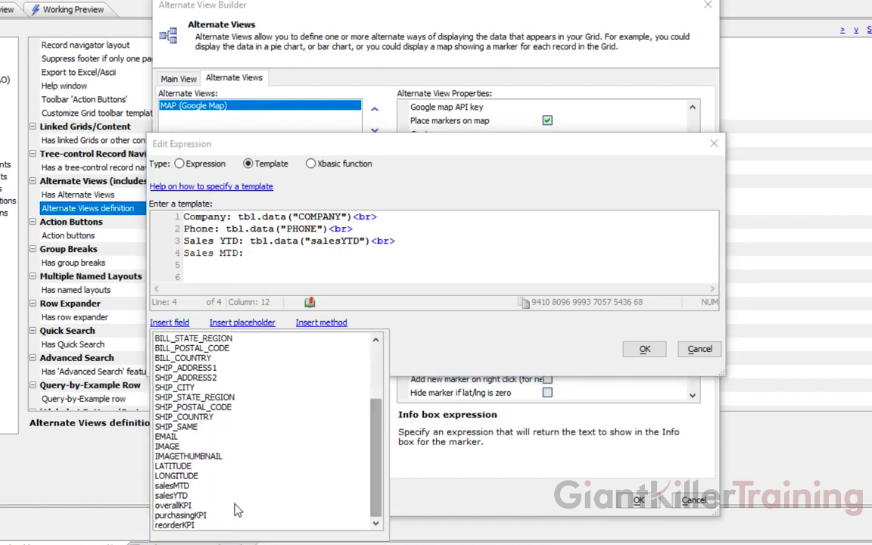
left_click(182, 487)
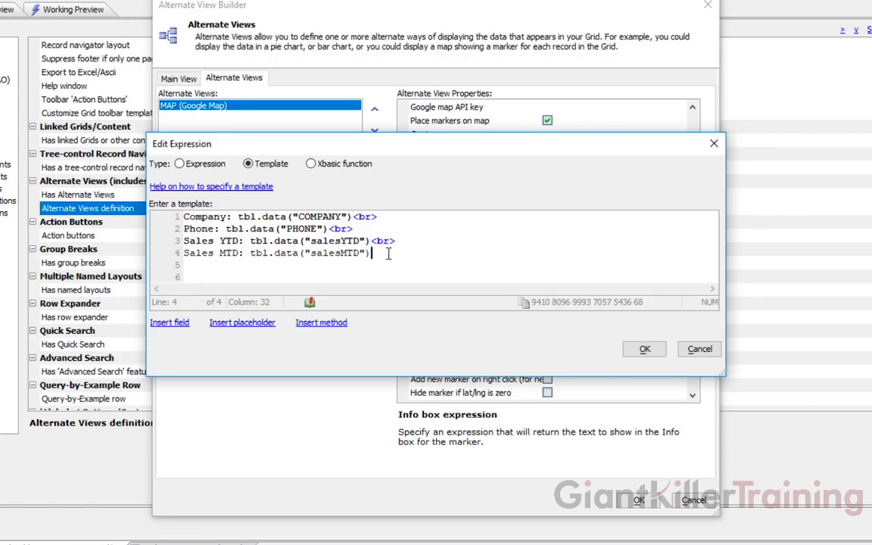
Consult the template syntax help and enclose all four tbl.data(...) field references in curly brackets.
left_click(197, 190)
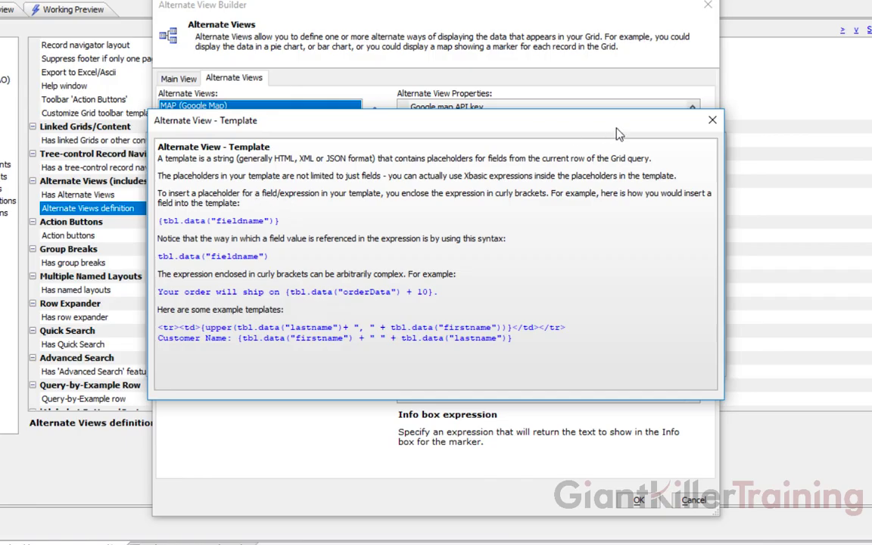
left_click(712, 120)
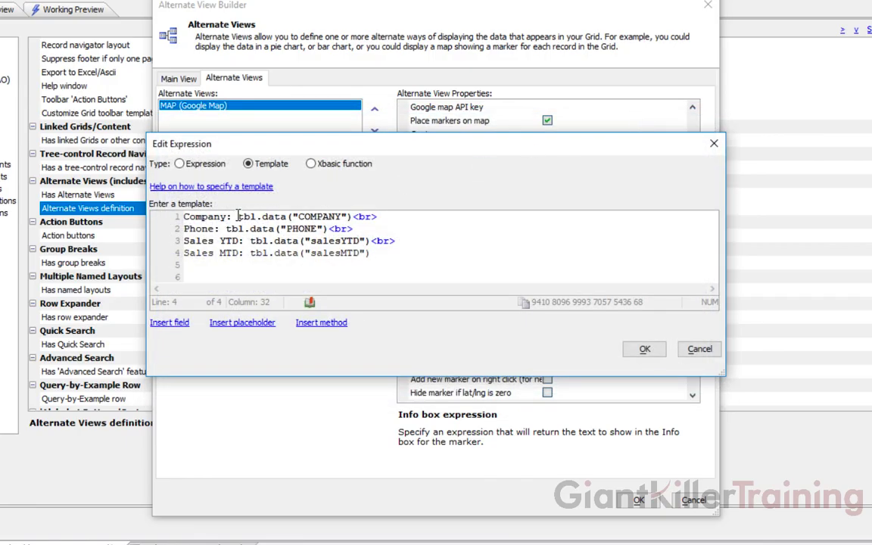
type("{")
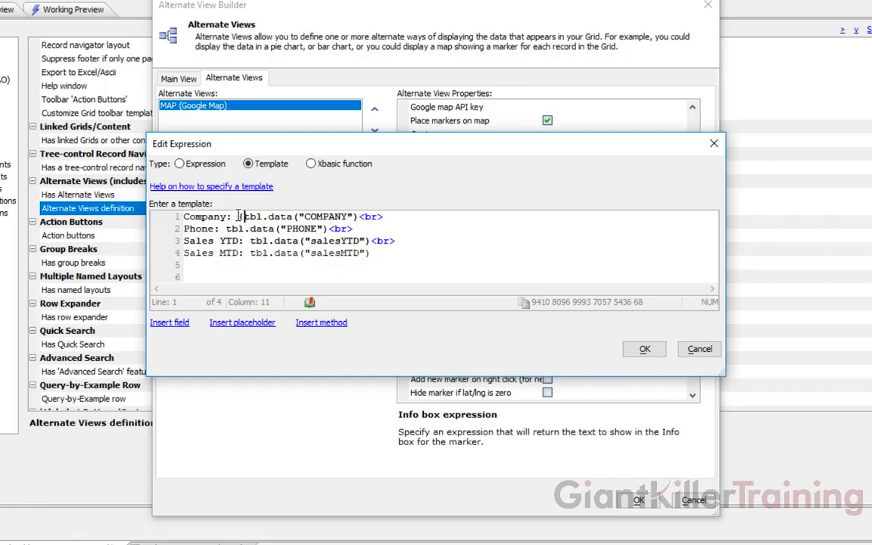
left_click(359, 217)
type("}")
type("{")
left_click(335, 229)
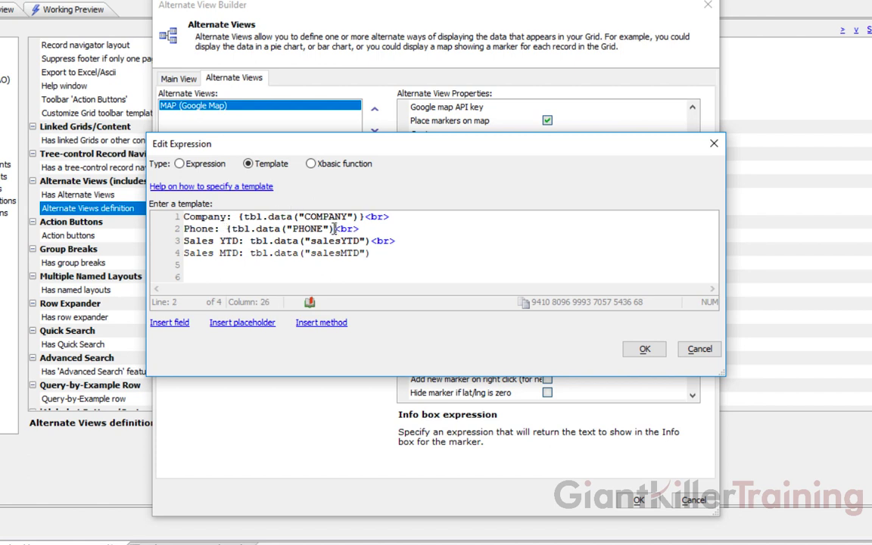
type("}")
type("{")
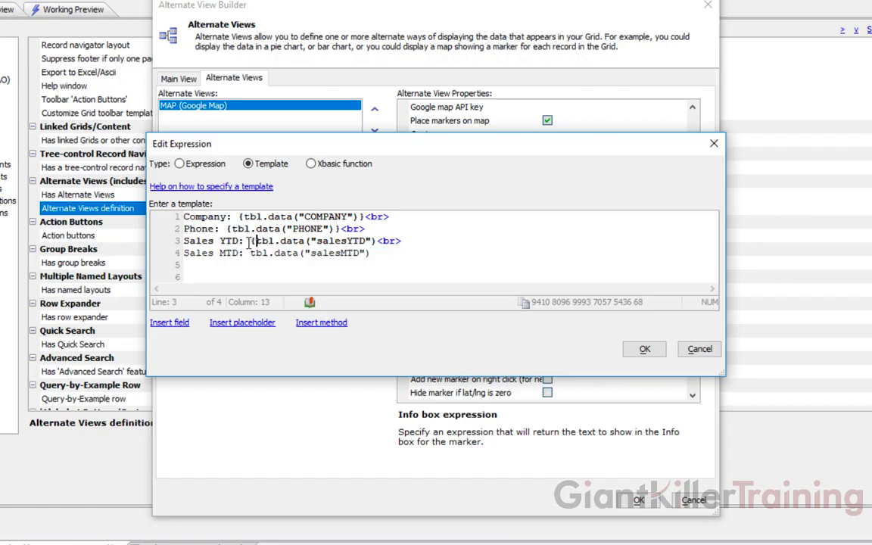
left_click(376, 241)
type("}")
left_click(250, 254)
type("{")
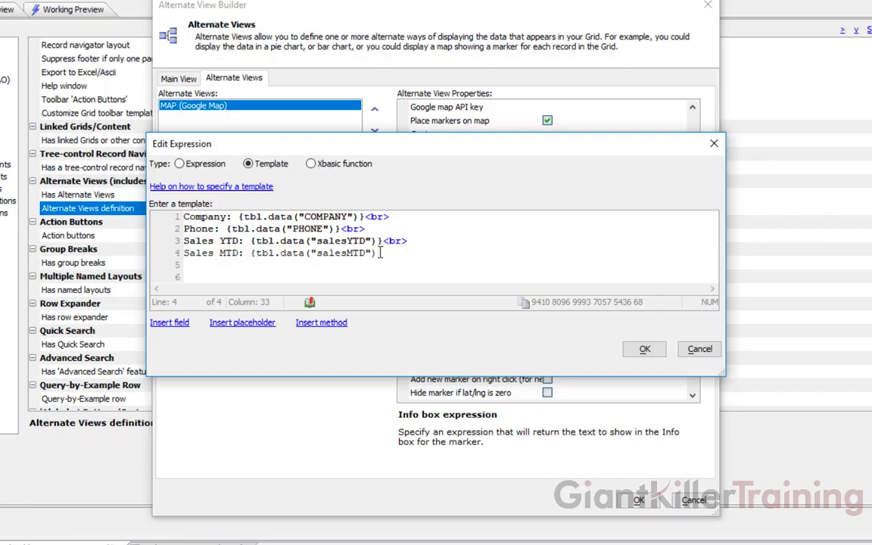
type("}")
Compare the Company line's label, curly brackets and field expression with the help on specifying a template.
left_click_drag(183, 217, 233, 217)
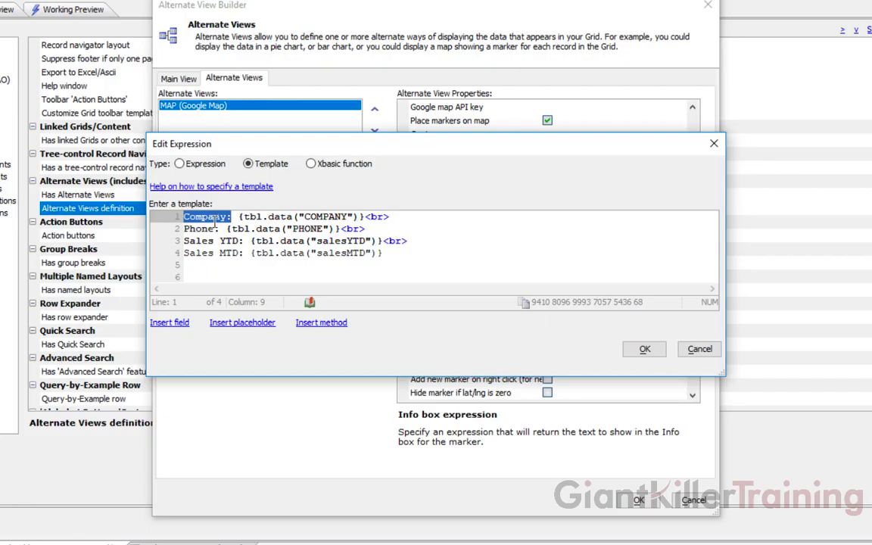
left_click(220, 251)
left_click_drag(238, 217, 244, 218)
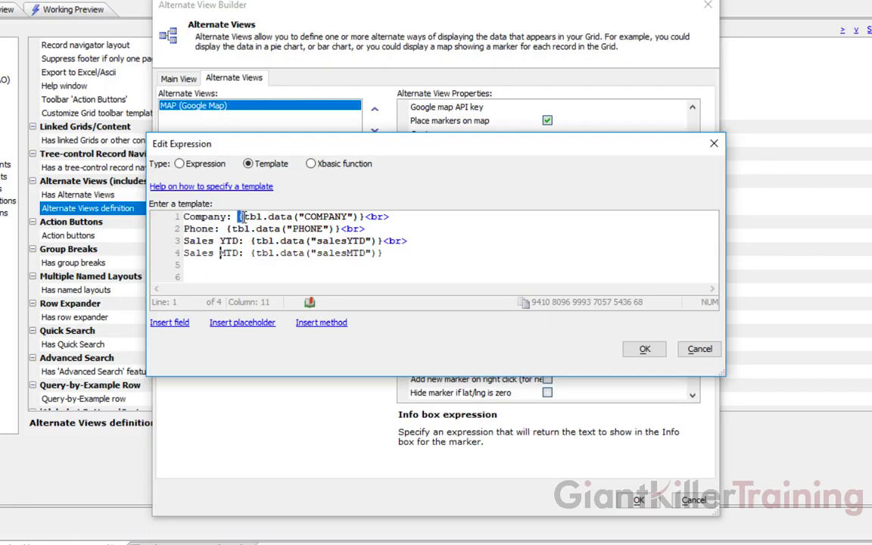
left_click_drag(364, 217, 359, 216)
left_click(230, 187)
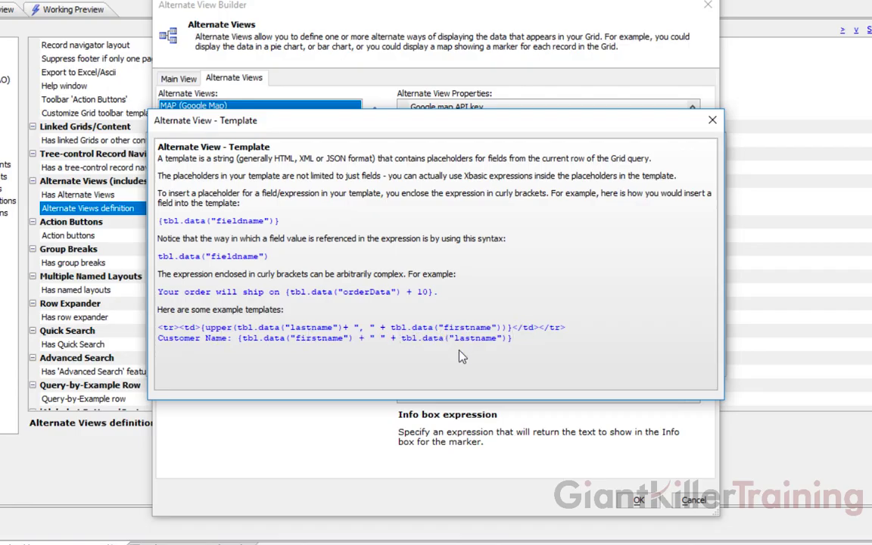
key("Escape")
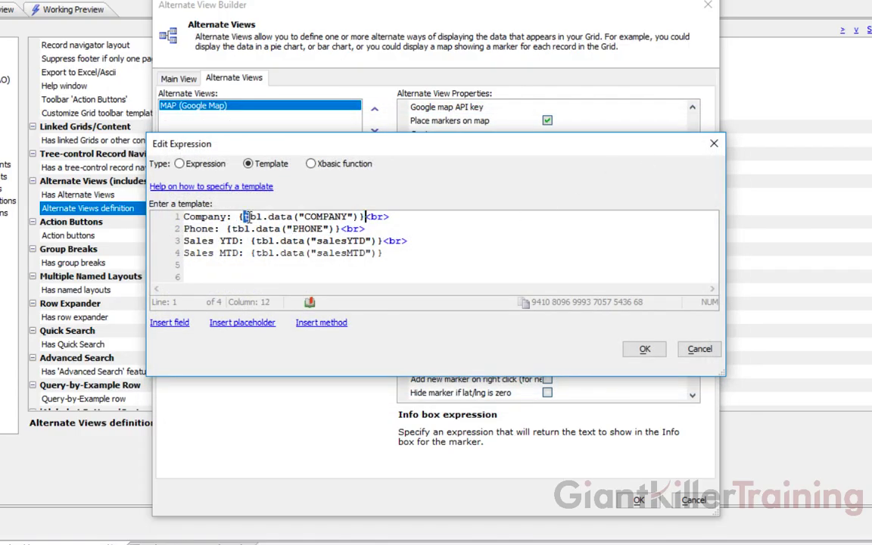
left_click_drag(244, 218, 356, 217)
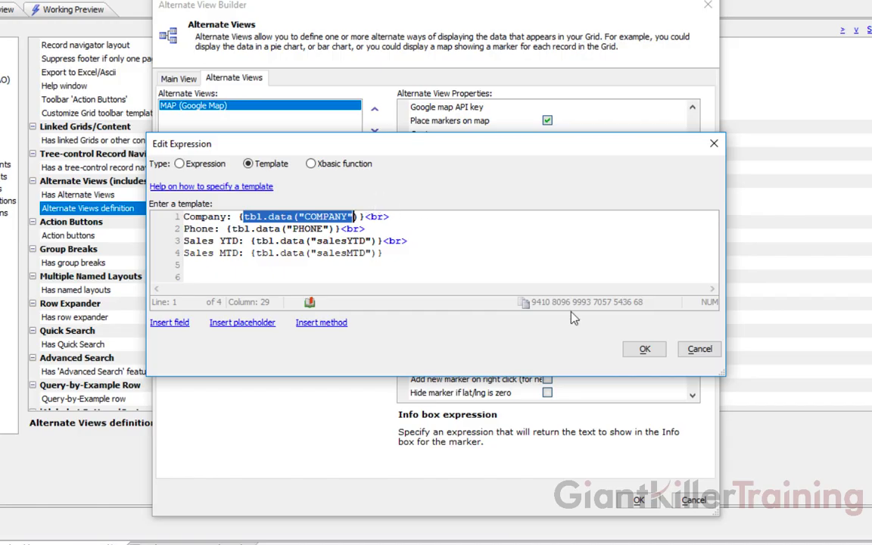
Accept the template and alternate view definition, and test the info box of the Colorado marker on the Customer Map in the Working Preview.
left_click(630, 351)
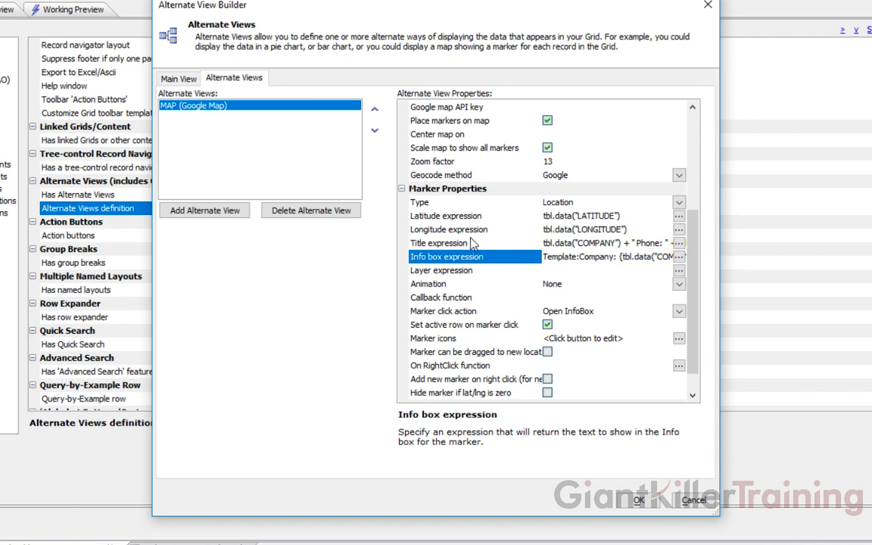
left_click(634, 501)
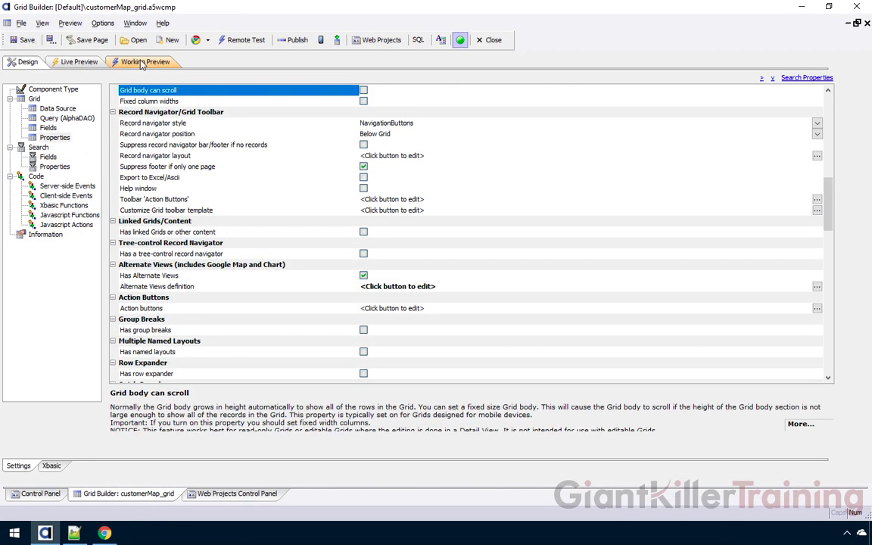
left_click(141, 63)
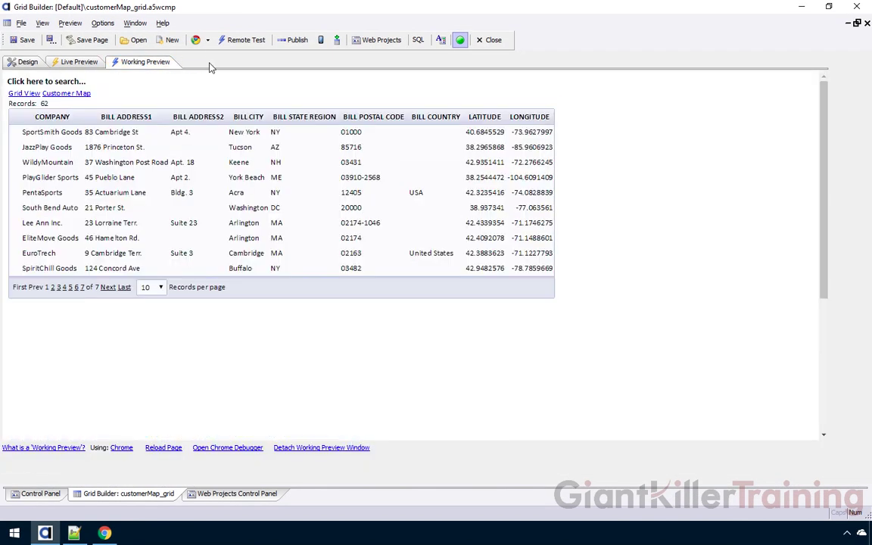
left_click(85, 96)
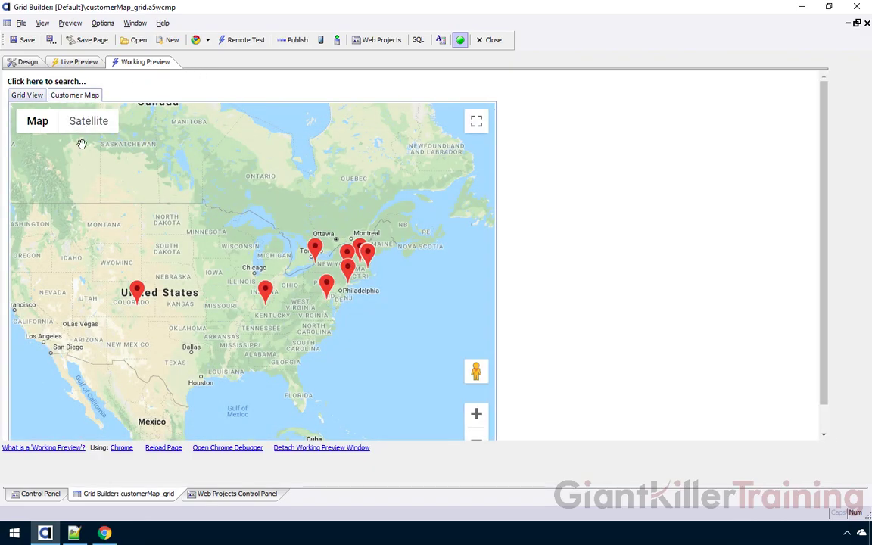
left_click(136, 292)
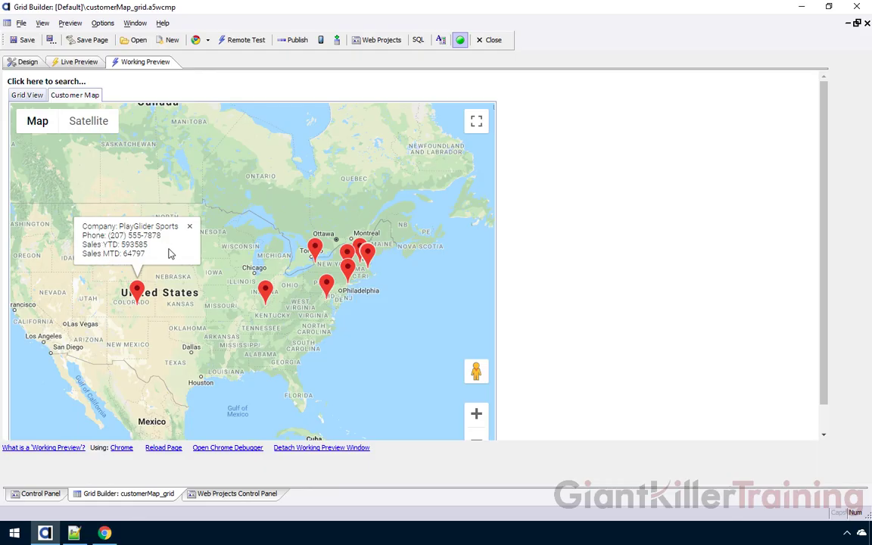
Return to the grid design and reopen the MAP view's Info box expression from the Alternate Views definition.
left_click(26, 61)
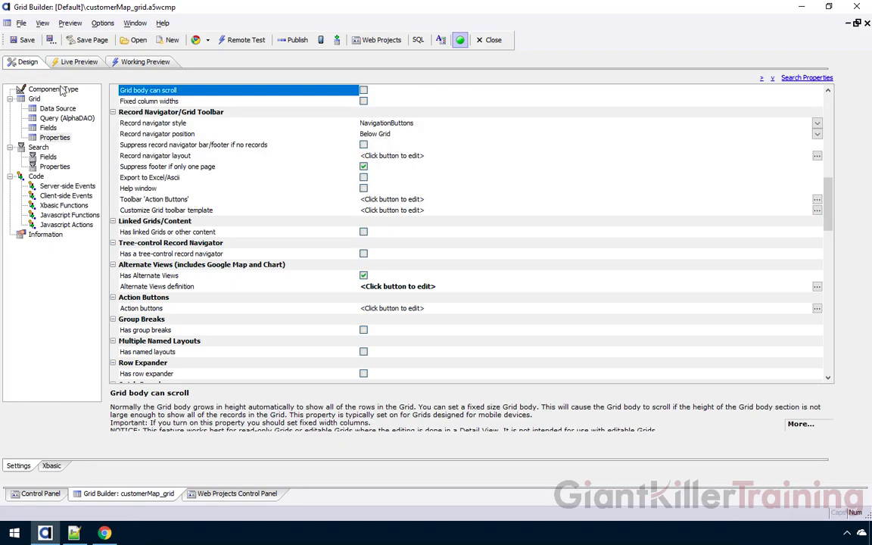
double_click(201, 288)
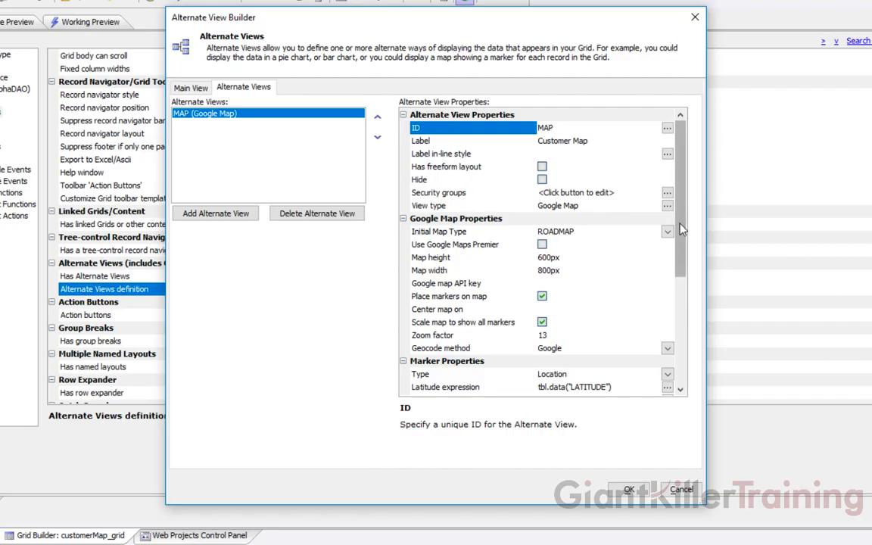
left_click_drag(682, 216, 689, 308)
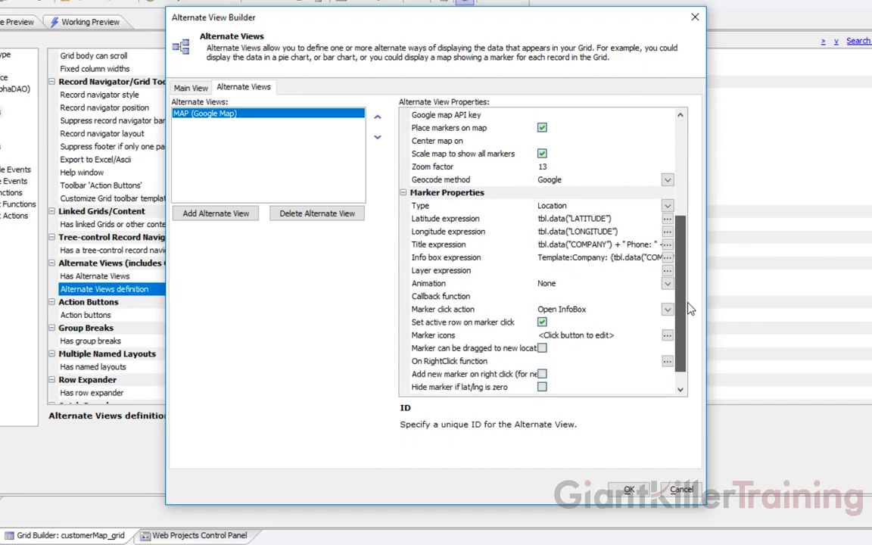
left_click(478, 257)
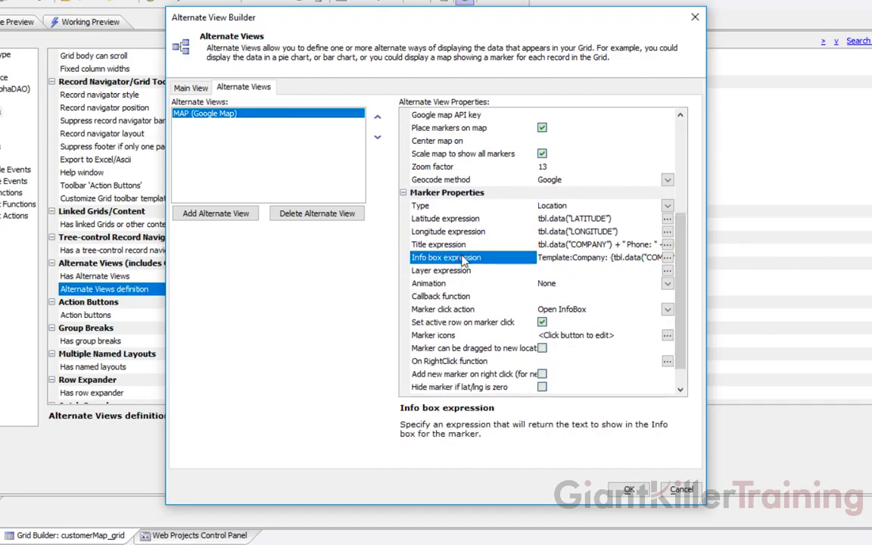
left_click(667, 258)
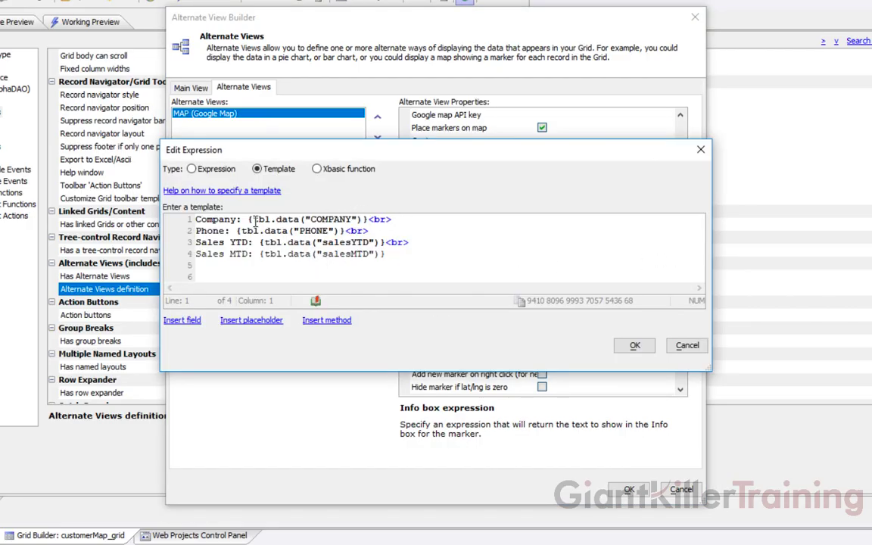
Examine the Sales YTD placeholder and the list of insertable fields, and close the template by accepting it.
left_click_drag(263, 242, 382, 242)
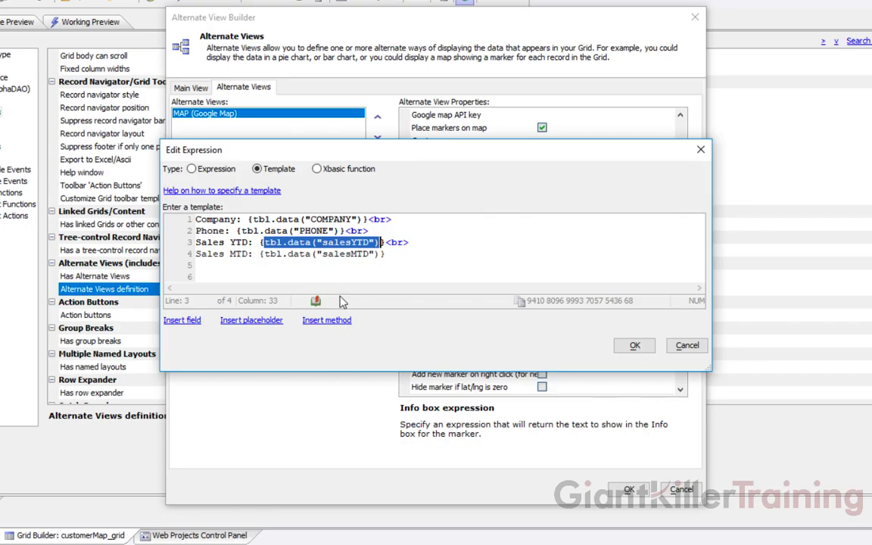
left_click(182, 320)
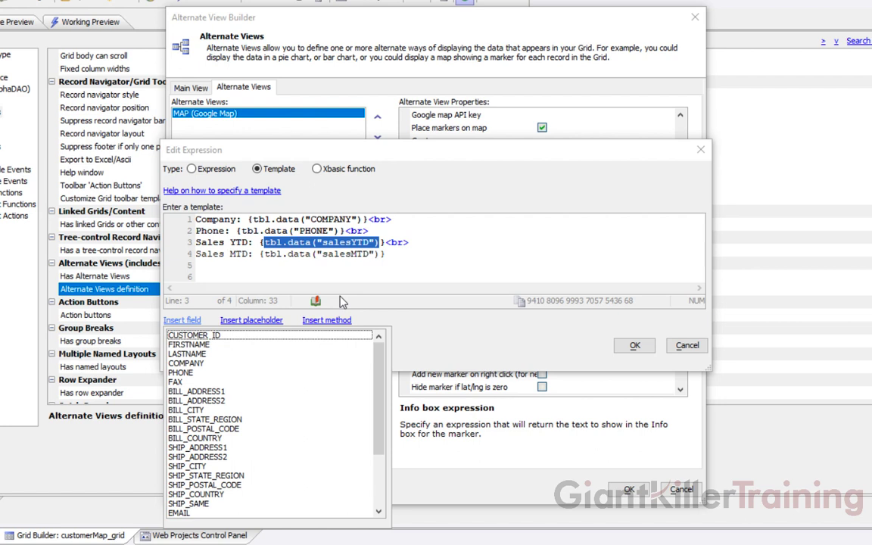
scroll(272, 424, "down", 2)
left_click_drag(378, 426, 378, 399)
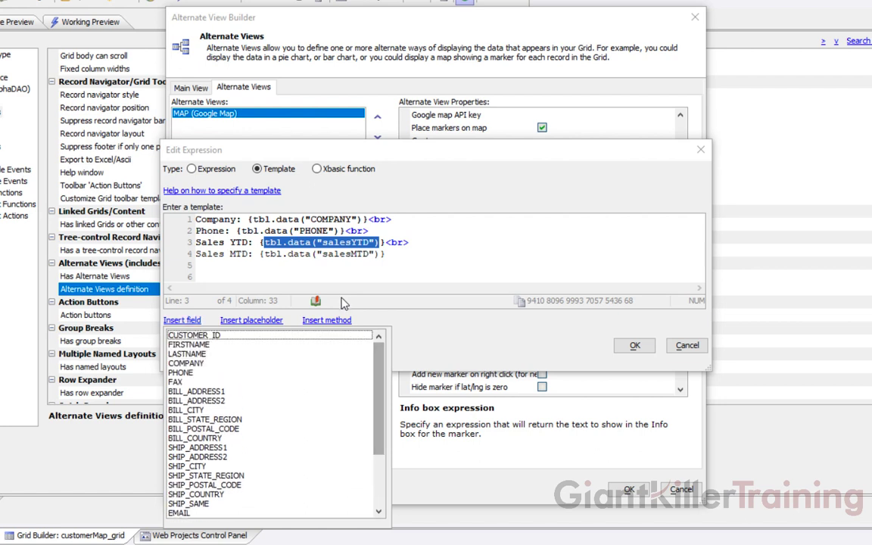
left_click(340, 296)
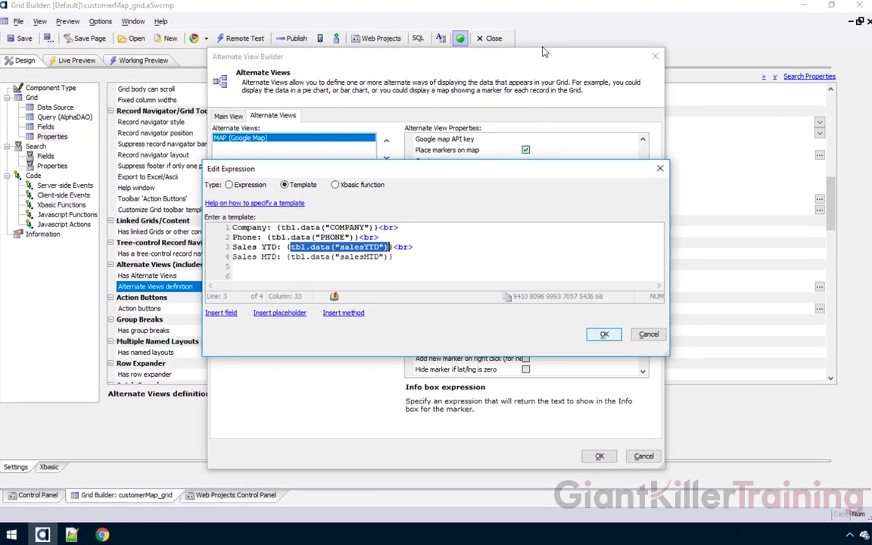
key("Return")
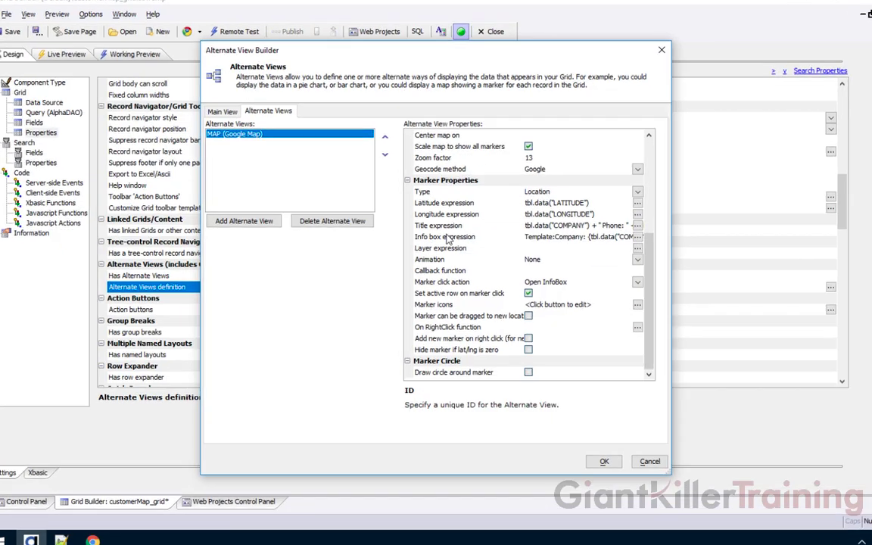
Examine the MAP view's Layer expression description and the options offered for marker Animation and Marker click action.
left_click(464, 249)
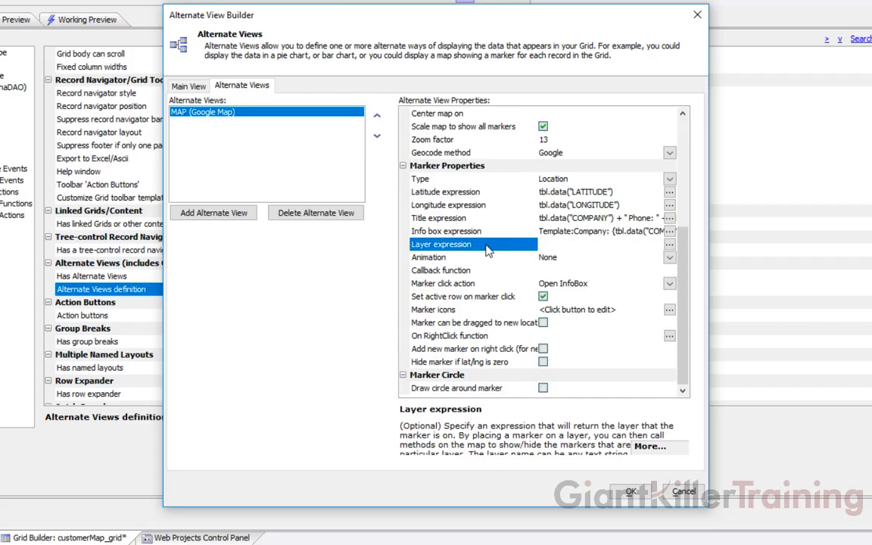
left_click(671, 259)
left_click(670, 258)
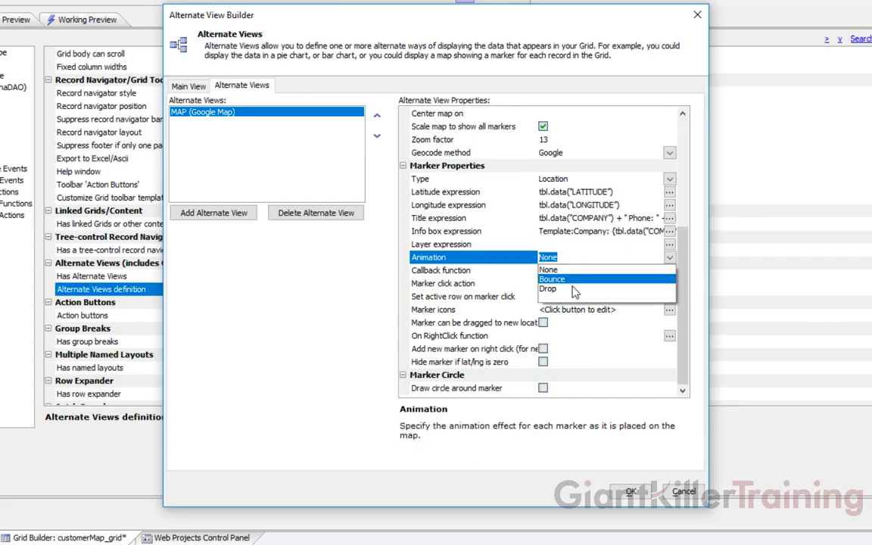
key("Down")
key("Up")
key("Up")
left_click(524, 260)
left_click(524, 259)
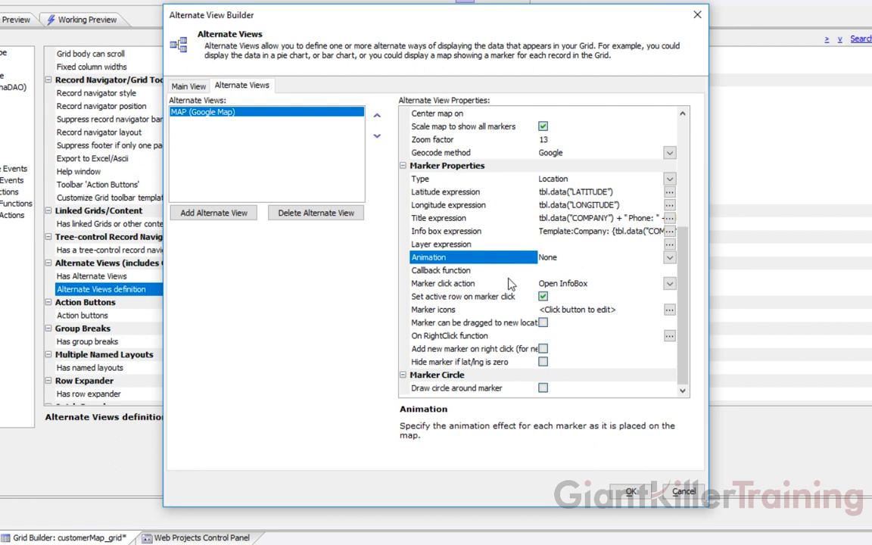
left_click(509, 284)
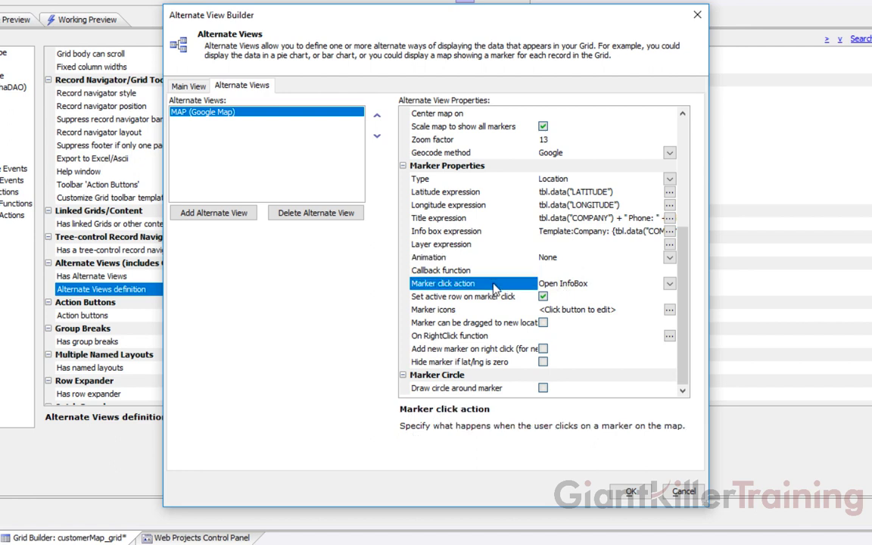
left_click(668, 287)
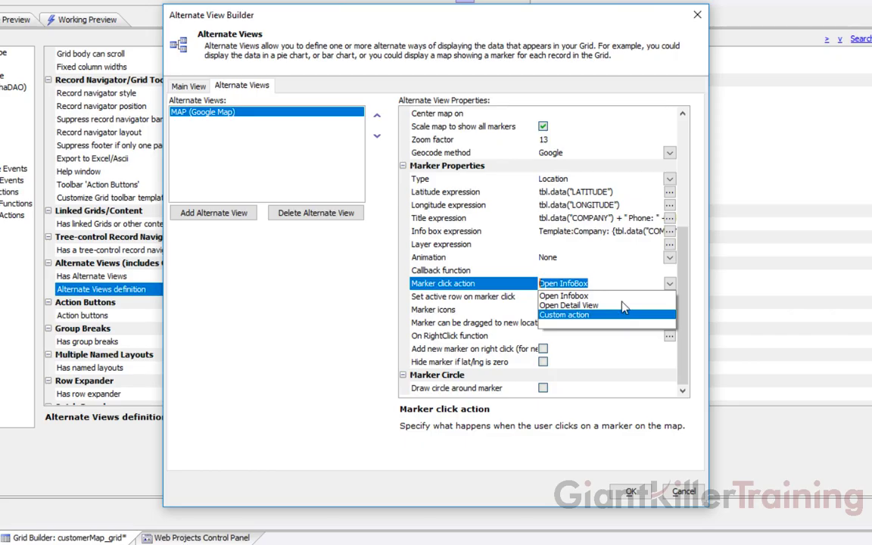
left_click(460, 259)
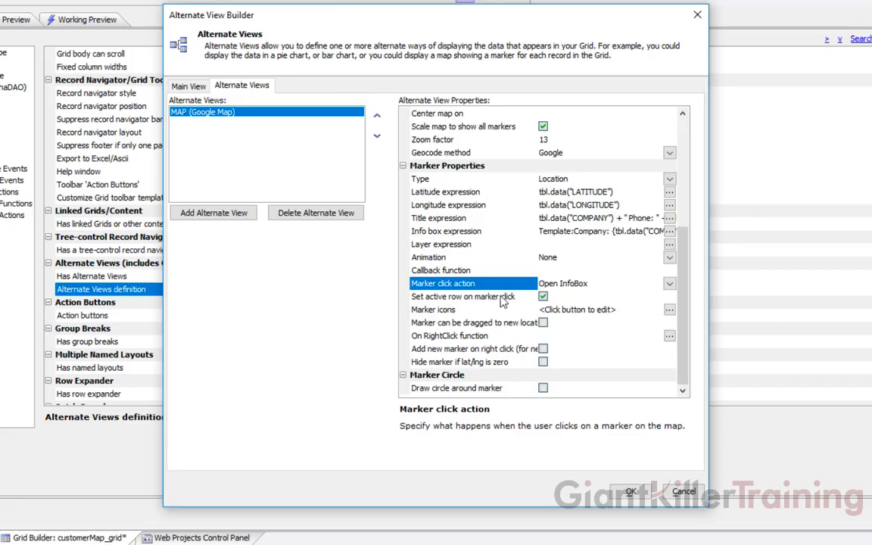
Add a condition to the dynamic marker icons with the expression tbl.data("salesYTD") > 1000000.
left_click(490, 310)
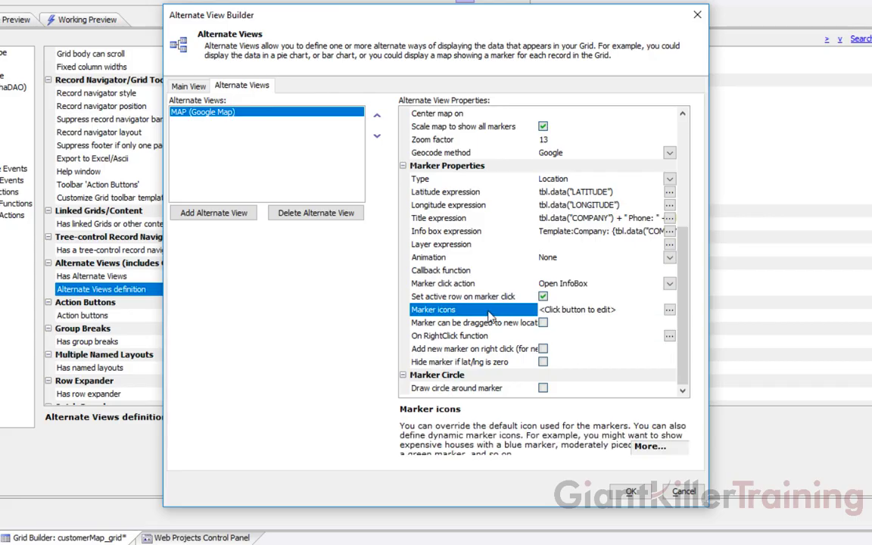
left_click(670, 310)
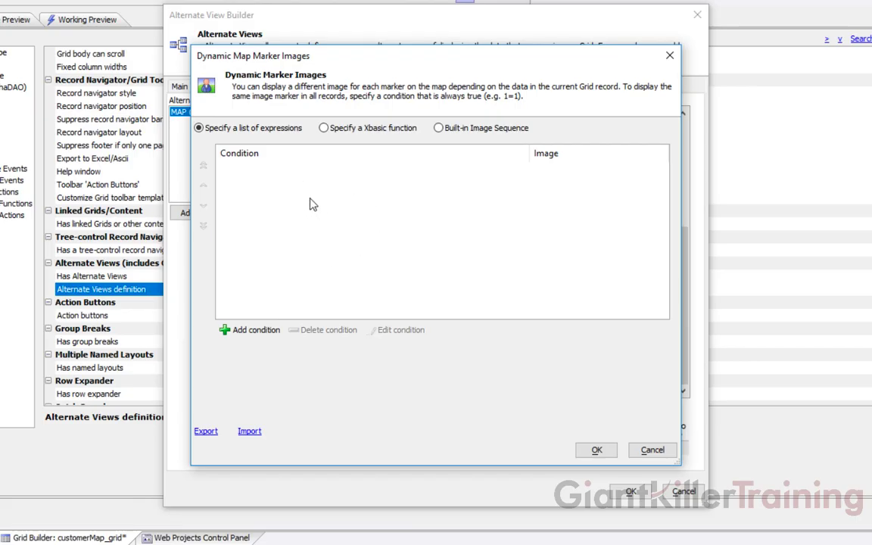
left_click(255, 331)
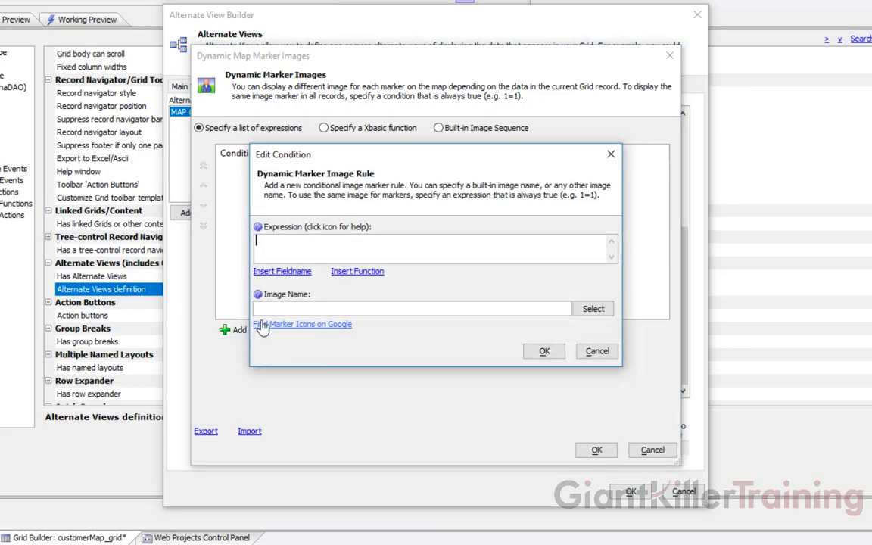
left_click(299, 273)
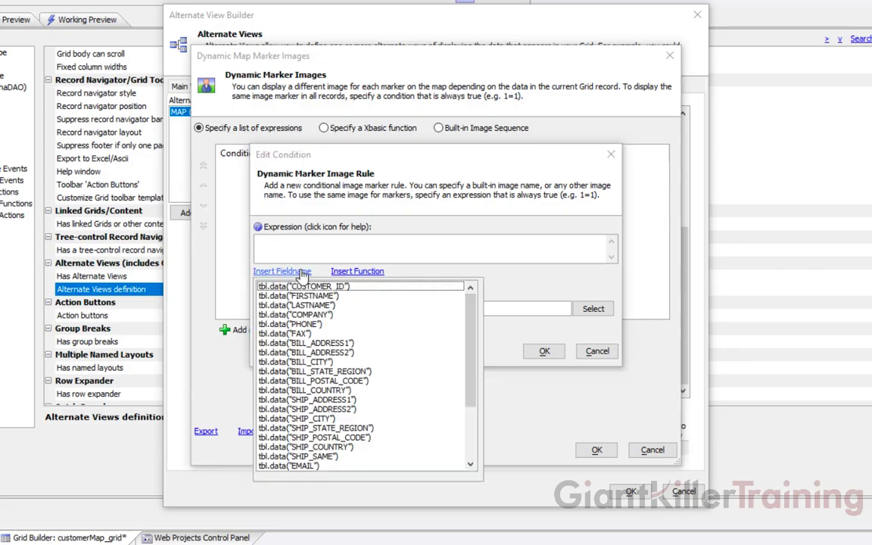
scroll(311, 409, "down", 3)
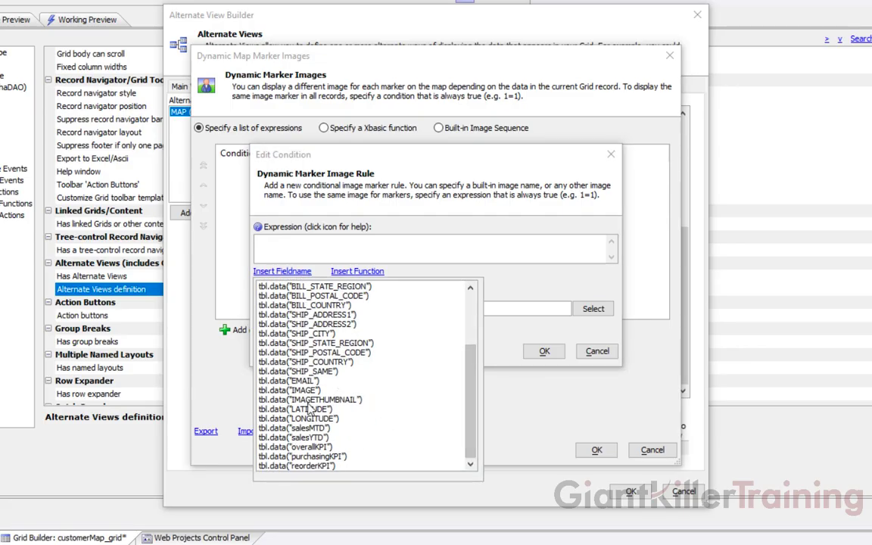
left_click(299, 437)
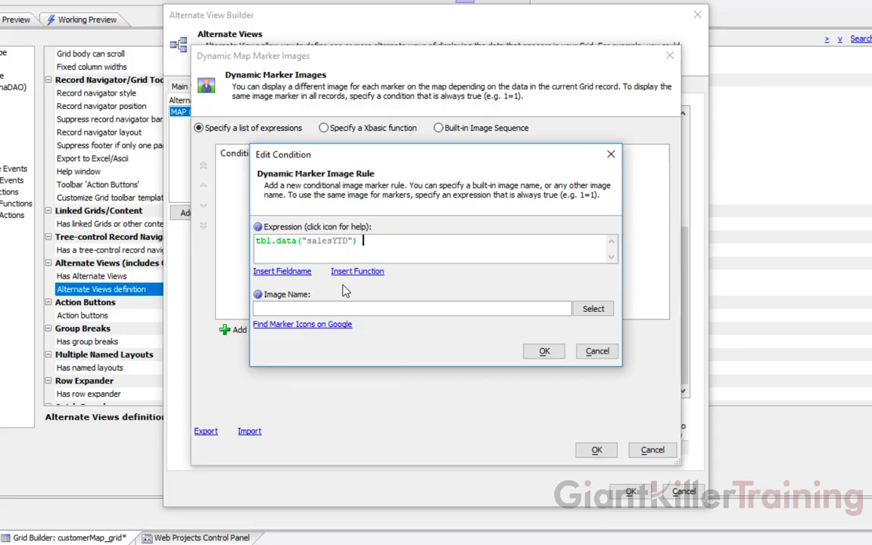
type("> 1000000")
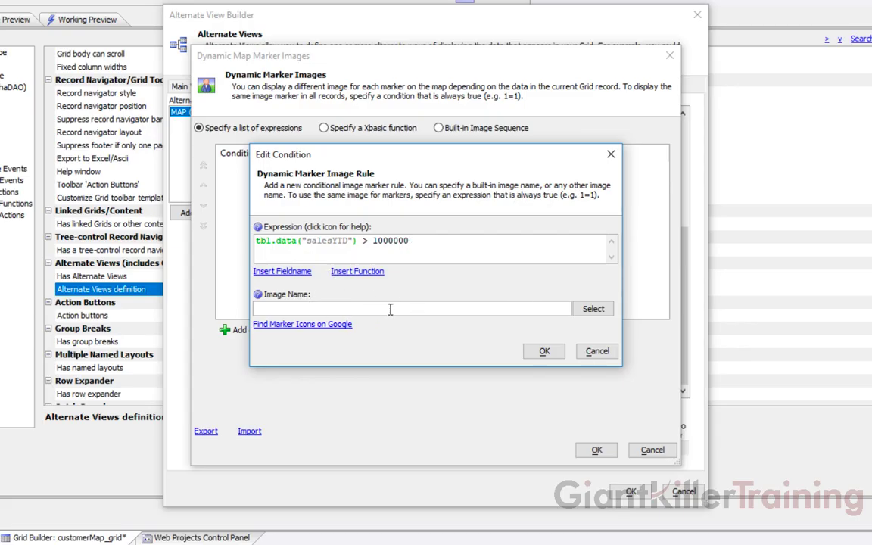
Assign the built-in system image $$application.alphaAnywhere to the marker rule and accept the rule.
left_click(593, 309)
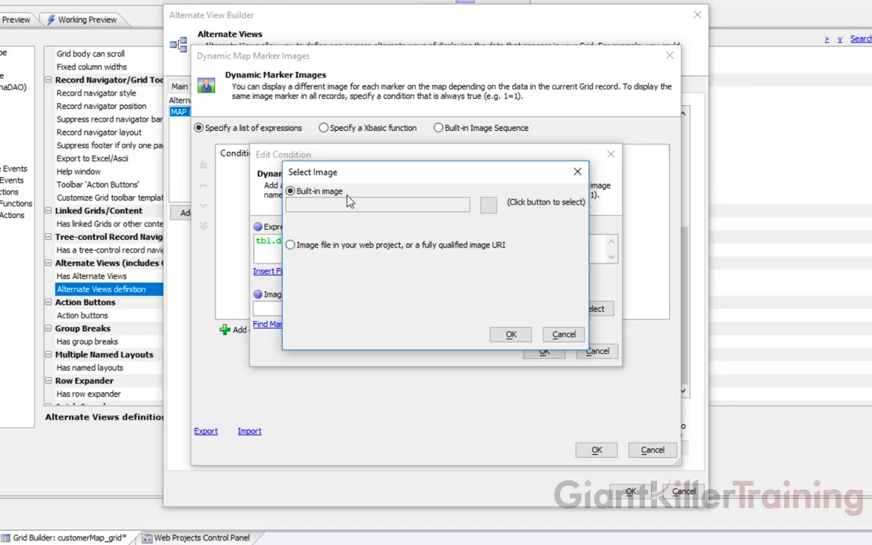
left_click(488, 207)
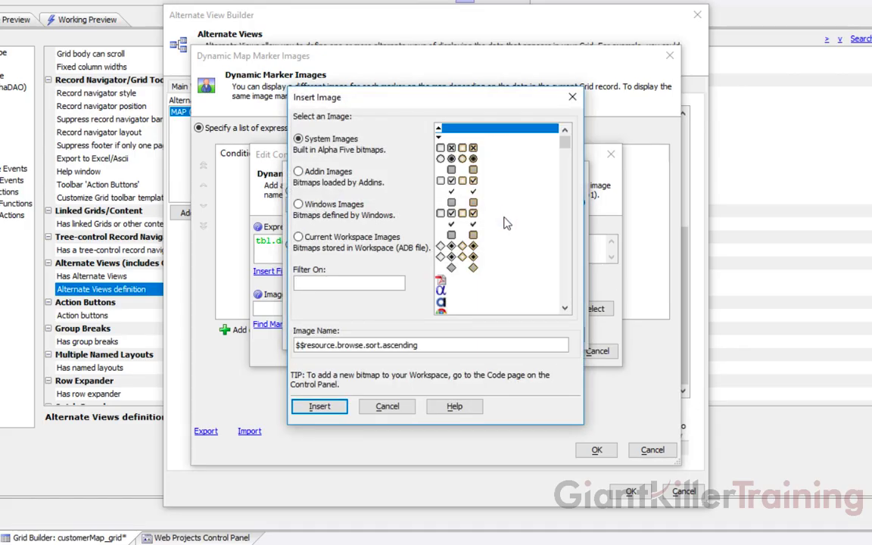
left_click(454, 303)
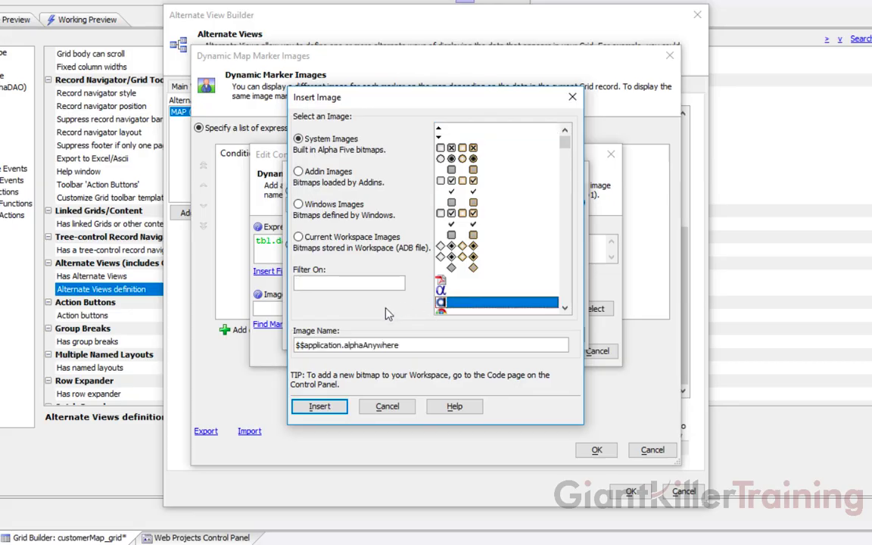
left_click(319, 407)
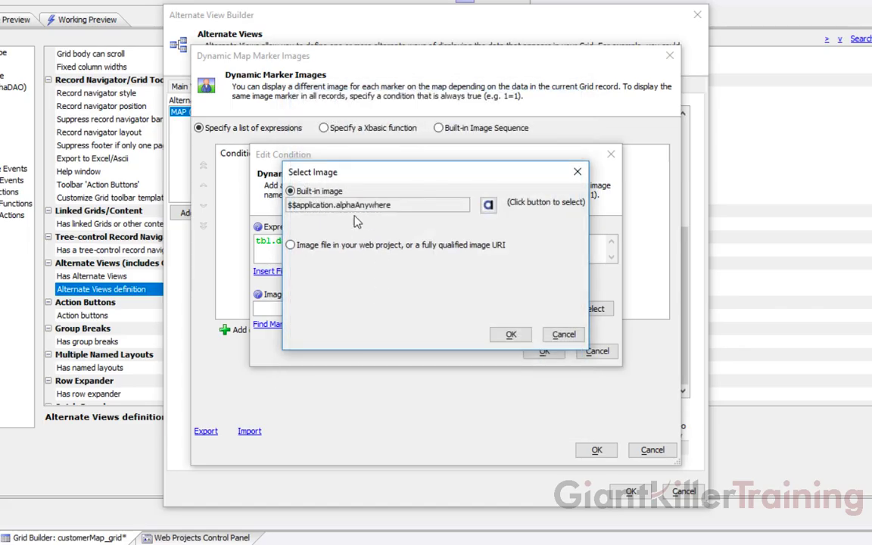
left_click(511, 334)
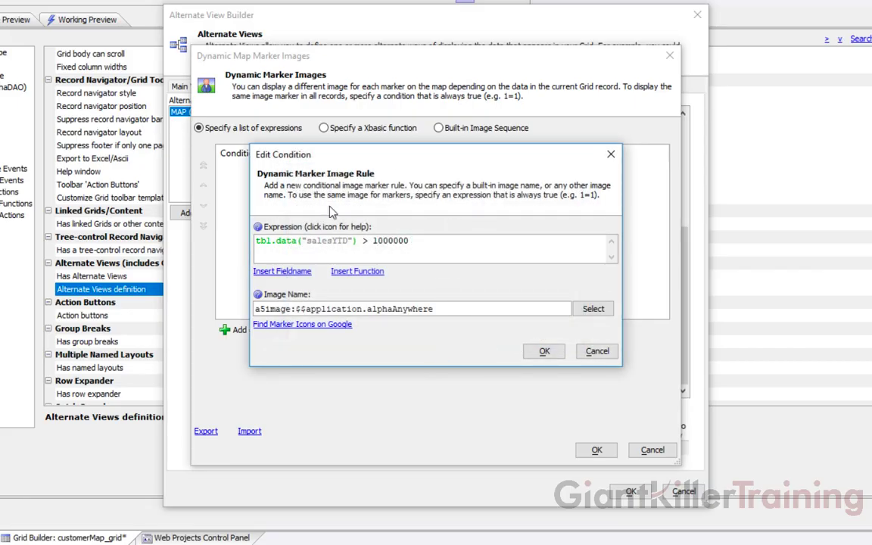
left_click(542, 352)
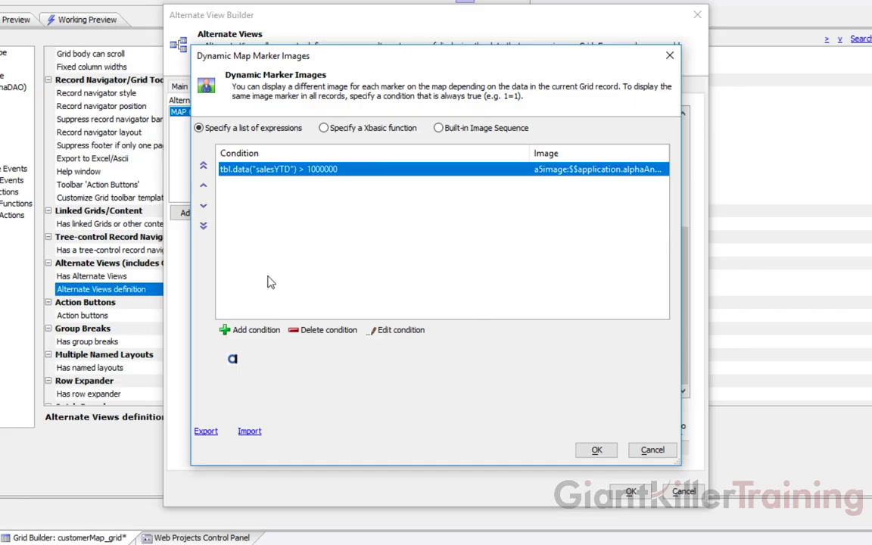
Add a second marker icon condition with the expression tbl.data("salesYTD") <= 1000000.
left_click(262, 331)
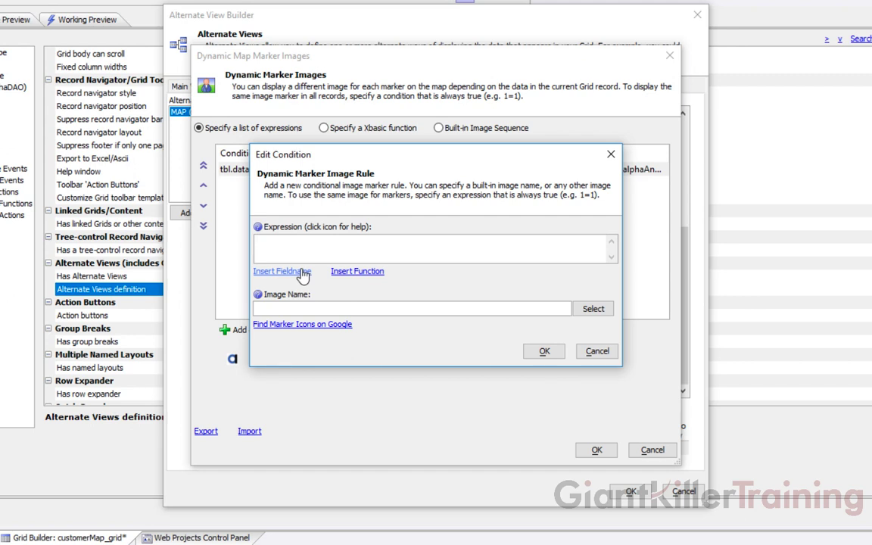
left_click(303, 272)
left_click(470, 443)
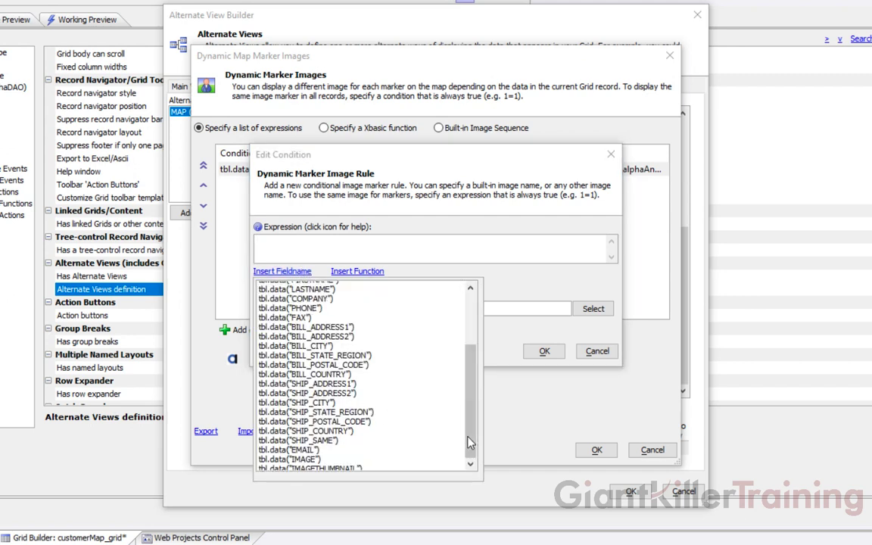
scroll(364, 424, "down", 3)
left_click(318, 434)
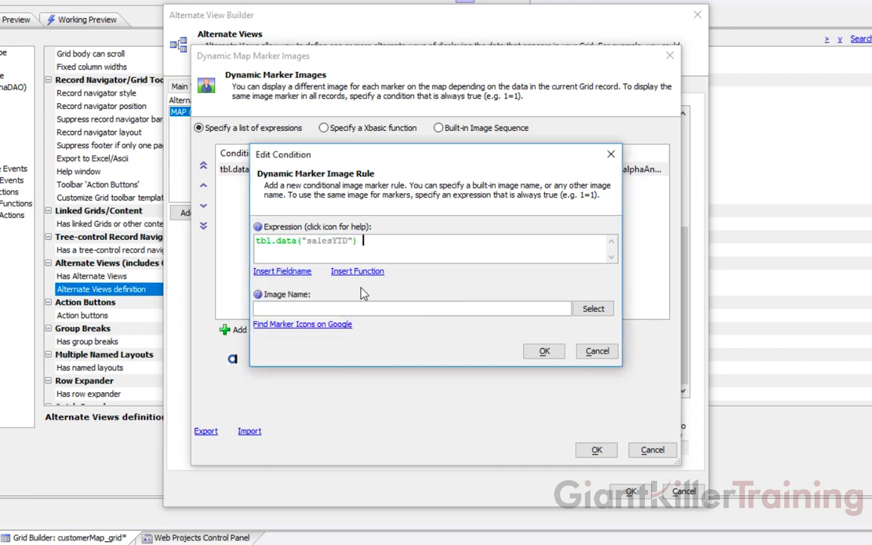
type("< 1000000")
left_click(368, 240)
type("= 1000000")
Assign the built-in system image $$chart.pie.concentric to the second marker rule and accept the rule.
left_click(592, 309)
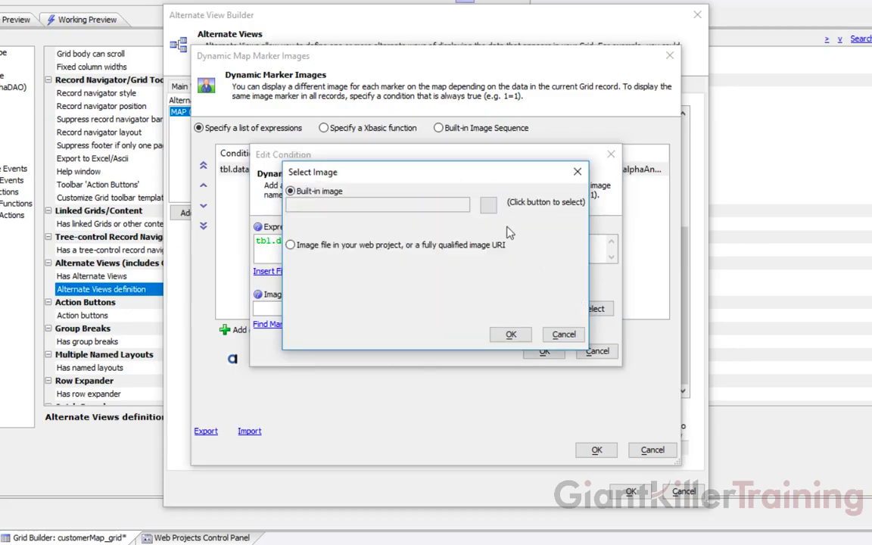
left_click(488, 206)
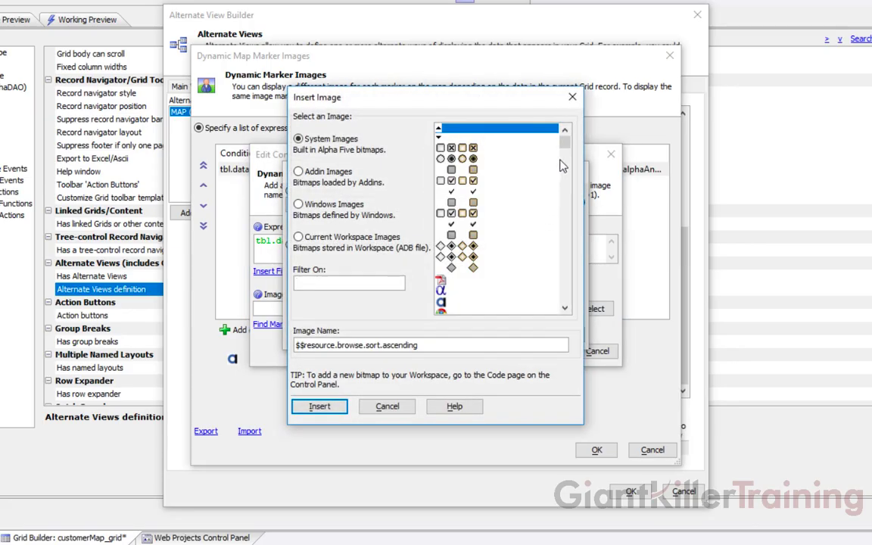
left_click_drag(569, 150, 567, 148)
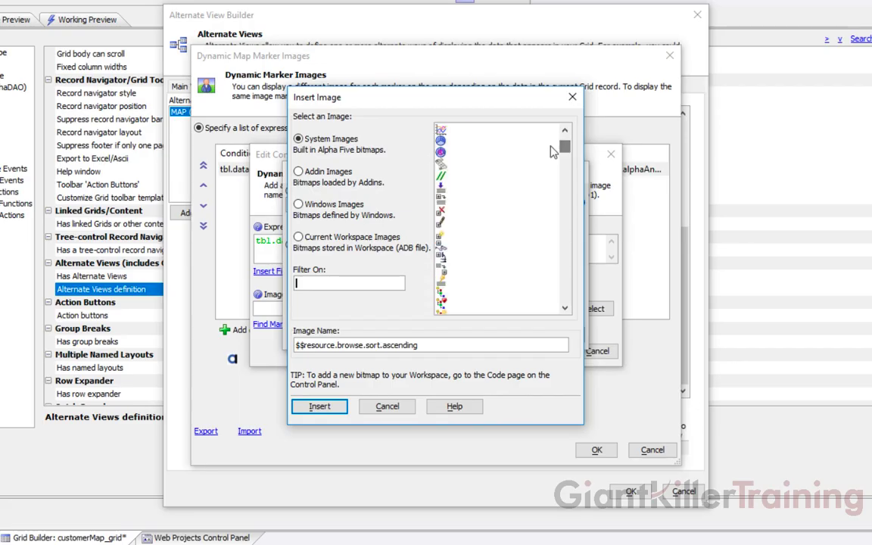
left_click(454, 153)
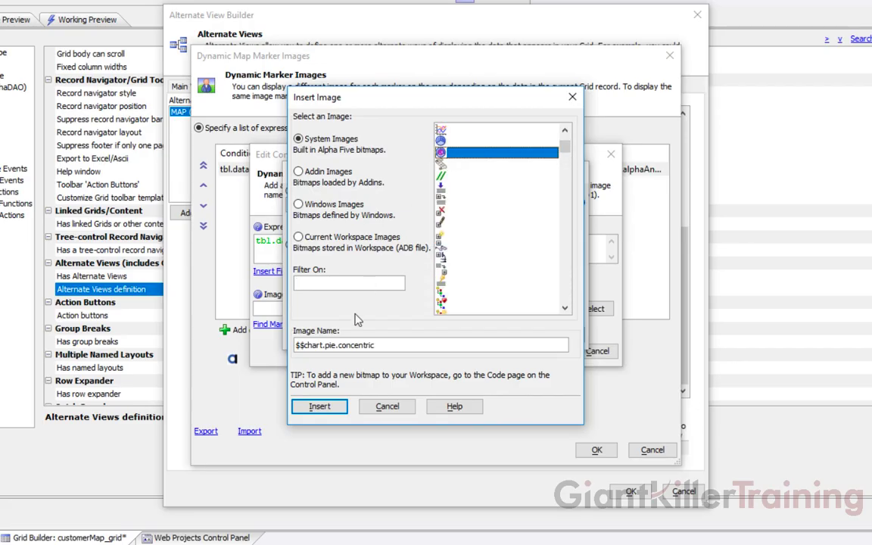
left_click(320, 406)
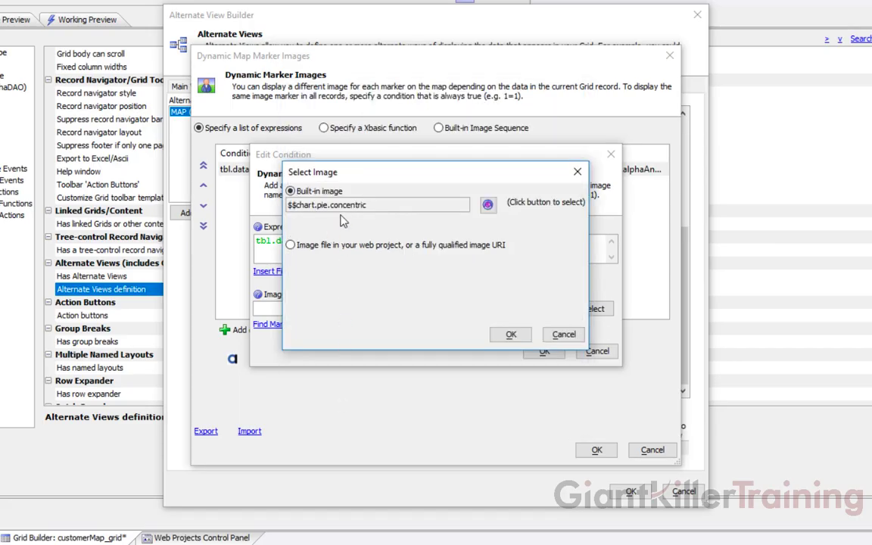
left_click(511, 334)
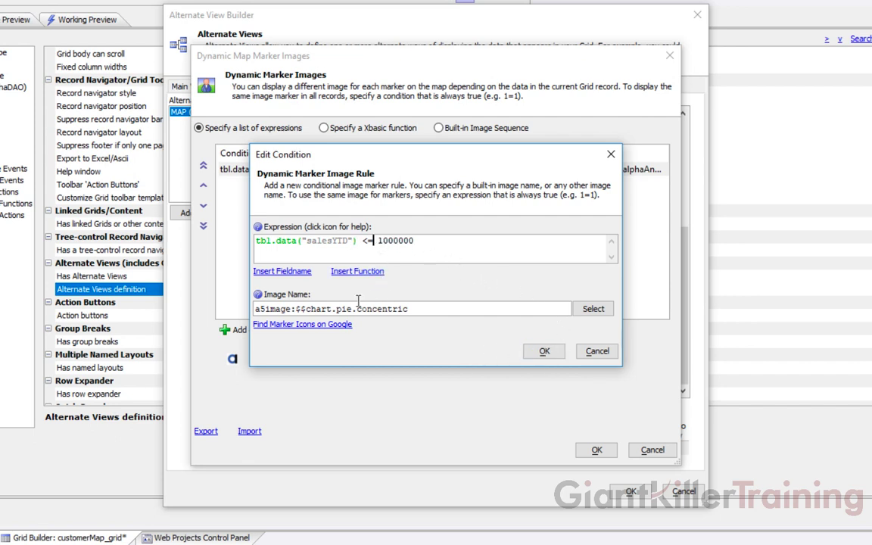
left_click(539, 351)
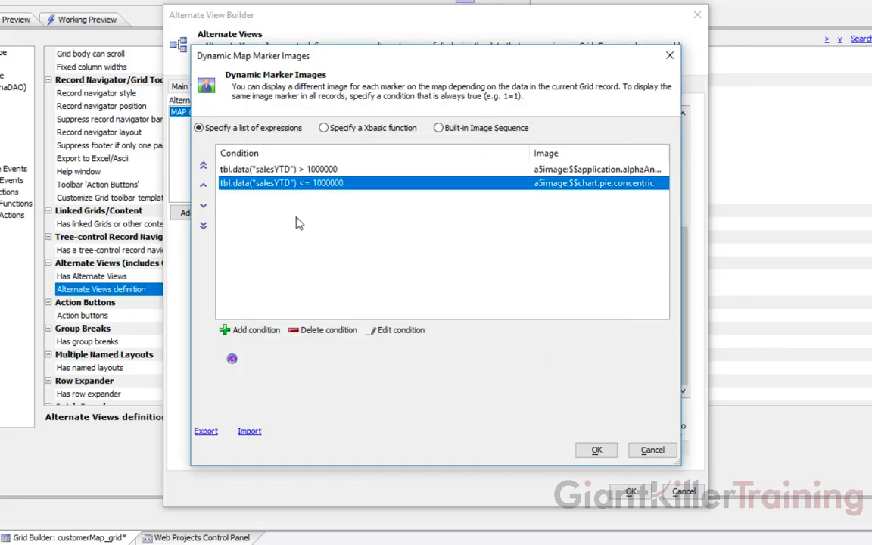
Accept the dynamic marker images and the alternate view definition, and save the grid.
left_click(596, 450)
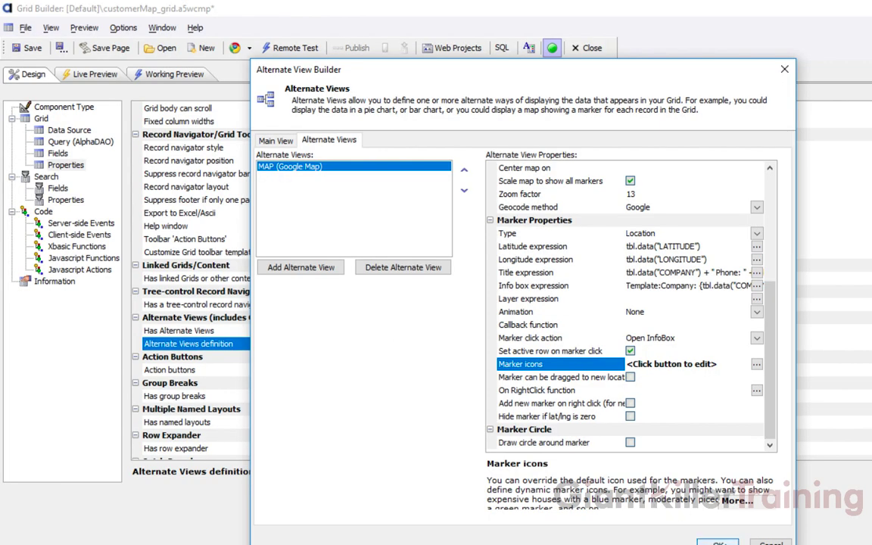
left_click(718, 542)
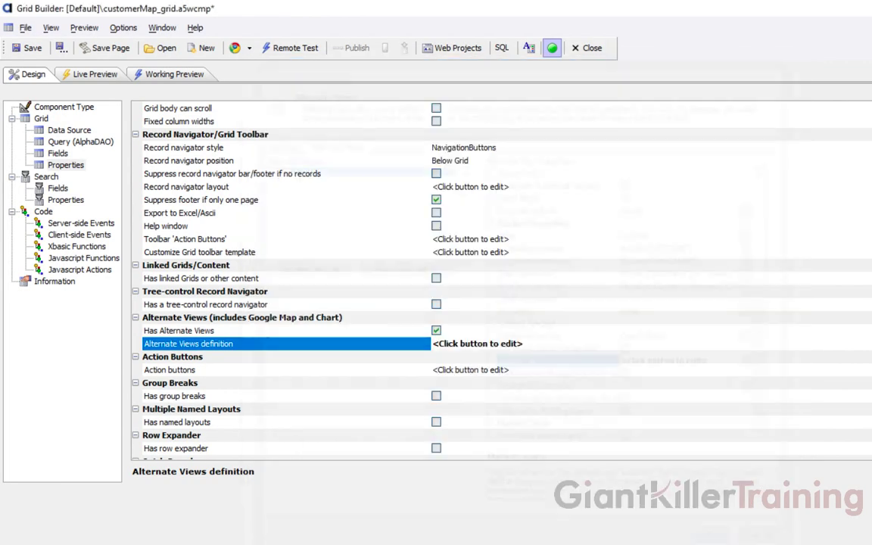
left_click(30, 48)
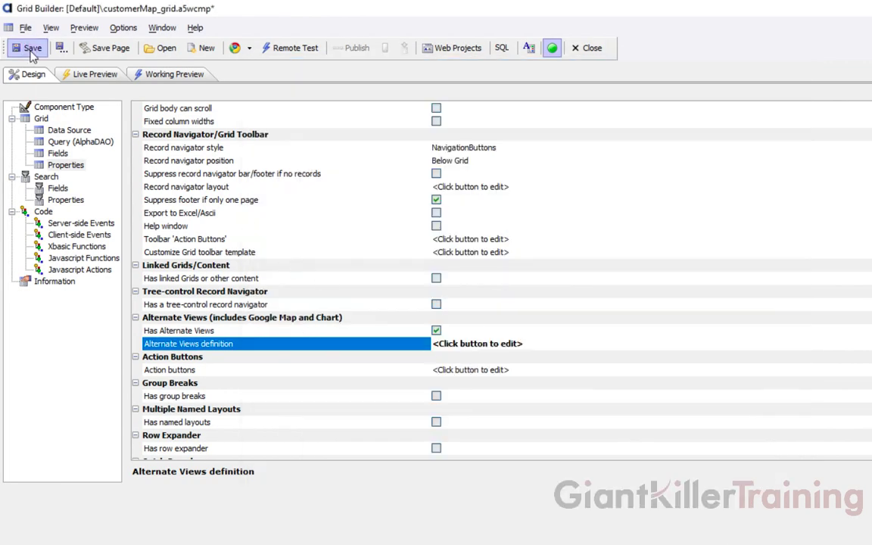
Inspect the sales-based marker icons across the eastern United States on the Customer Map in the Working Preview.
left_click(151, 73)
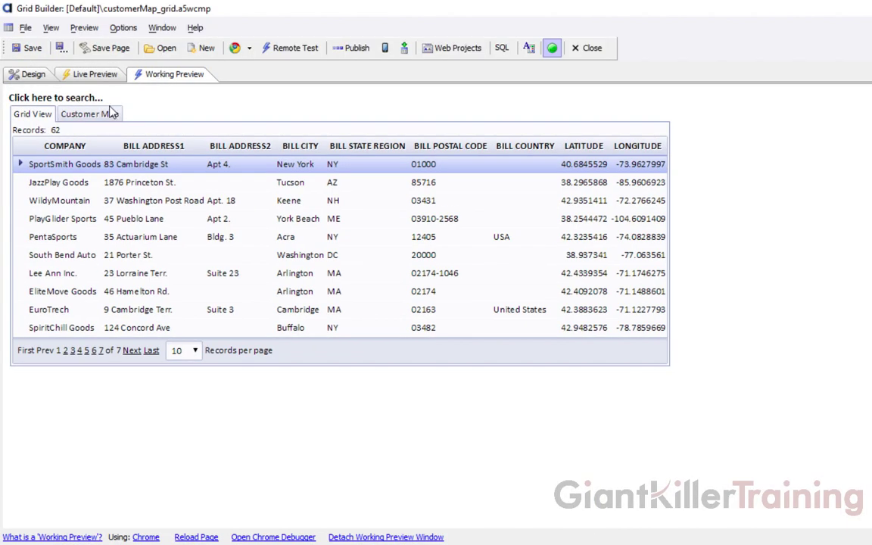
left_click(107, 115)
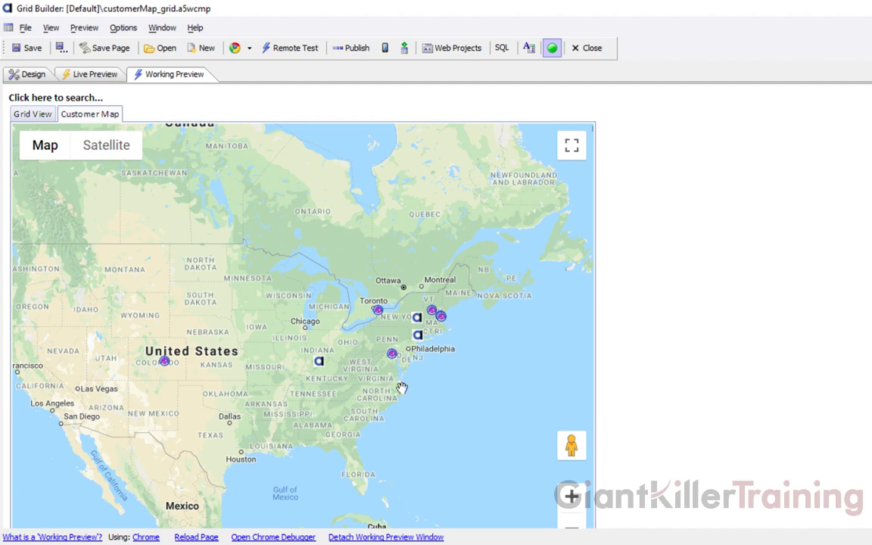
left_click(572, 496)
scroll(432, 413, "down", 3)
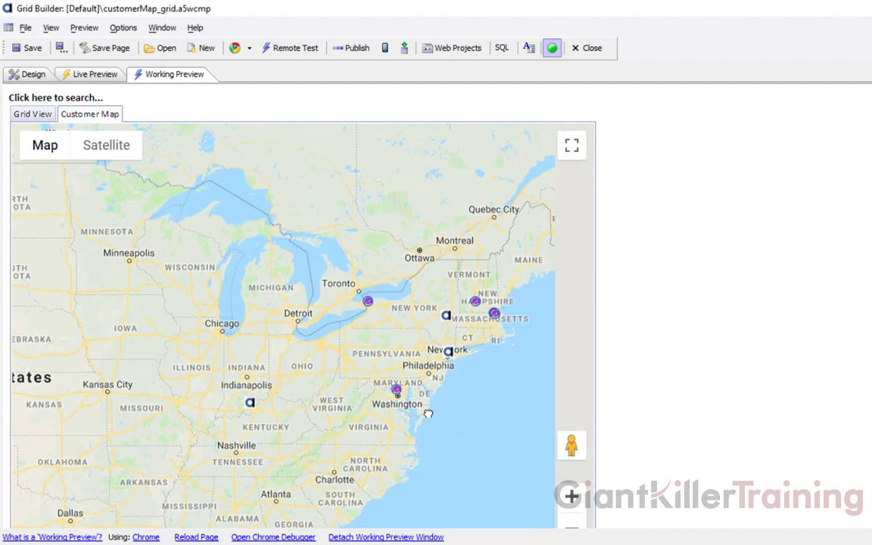
Open the info windows of the southern New Hampshire marker and the marker near Albany to compare their sales figures with their icons.
scroll(427, 380, "up", 4)
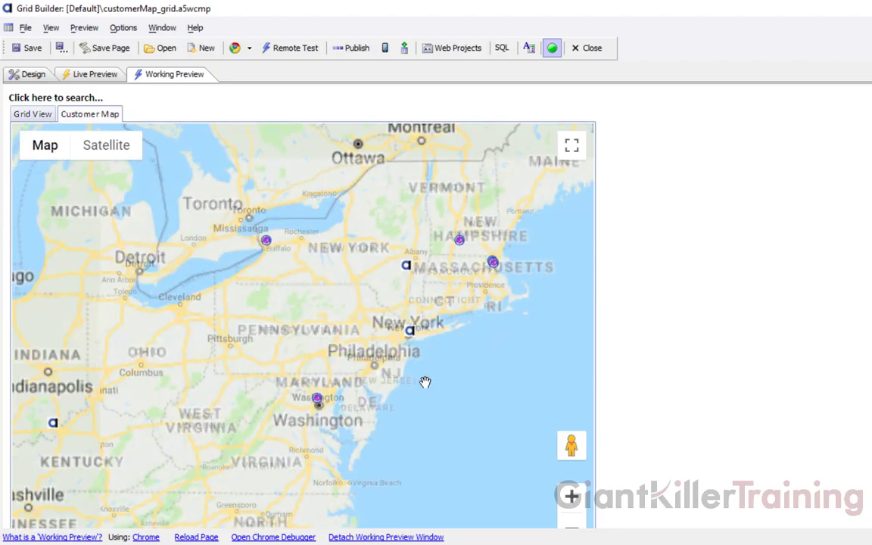
left_click_drag(446, 306, 301, 422)
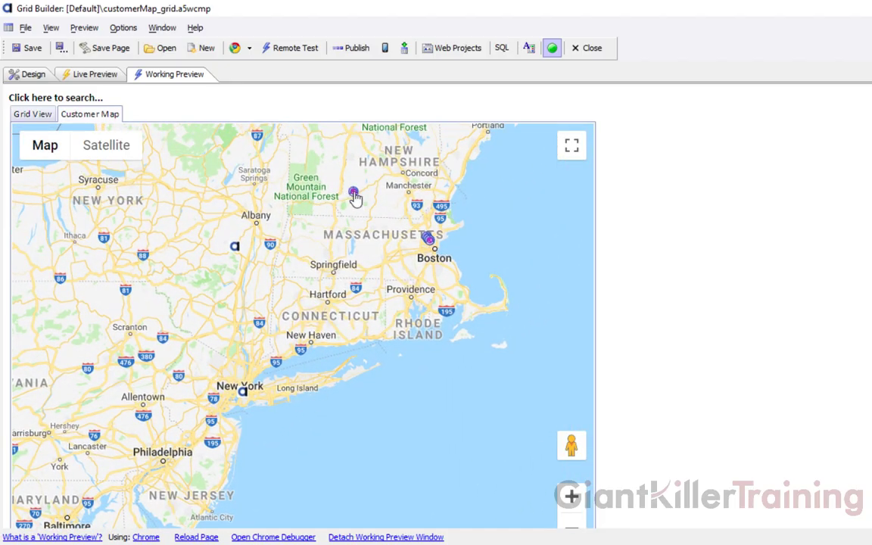
left_click(353, 196)
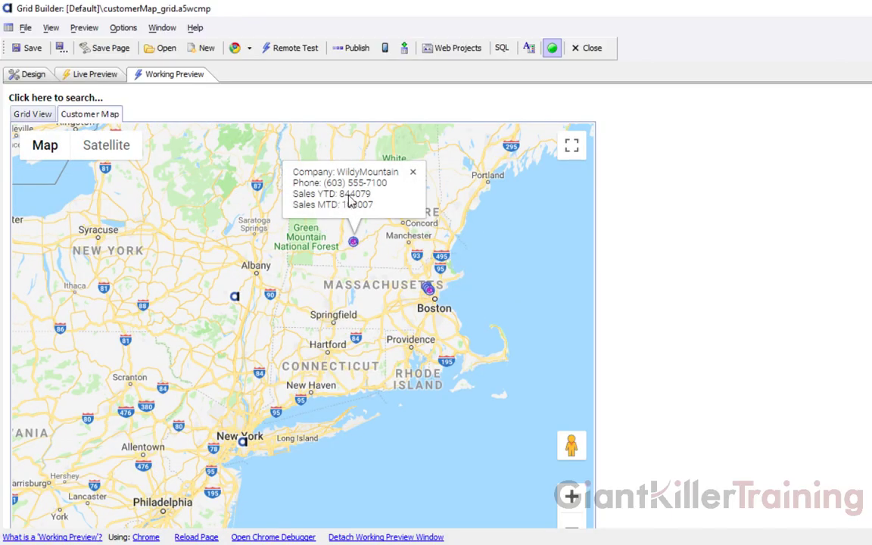
left_click(235, 297)
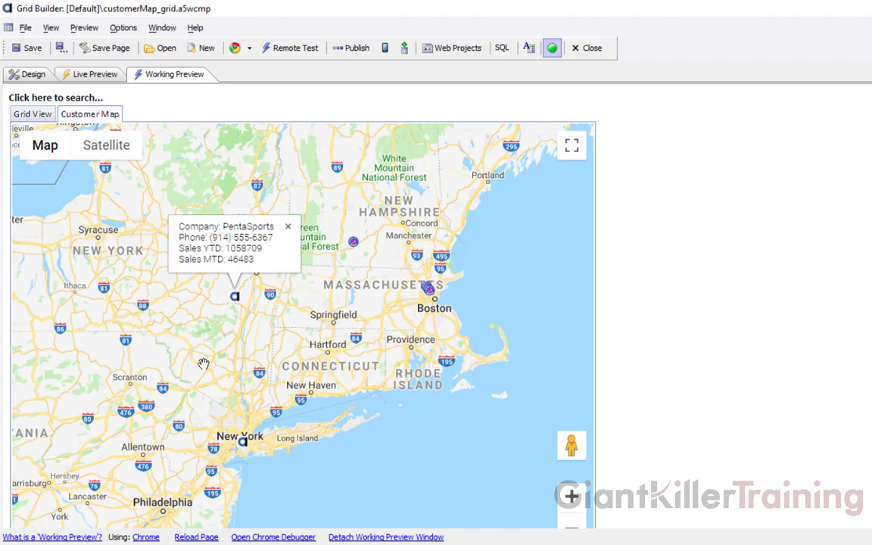
Examine the sales-based marker icons across the whole United States and the tooltip of the marker near Indiana.
scroll(201, 361, "down", 2)
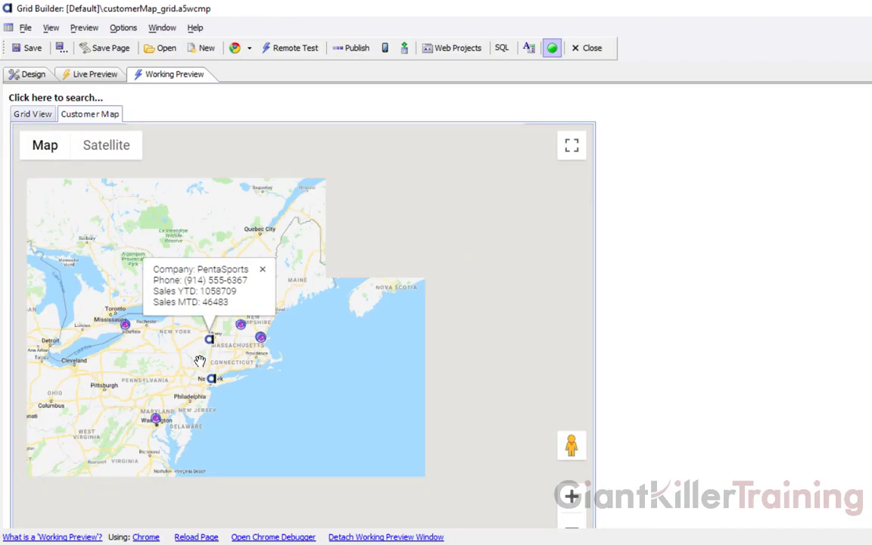
scroll(198, 362, "down", 1)
left_click_drag(150, 413, 348, 369)
left_click_drag(195, 371, 261, 371)
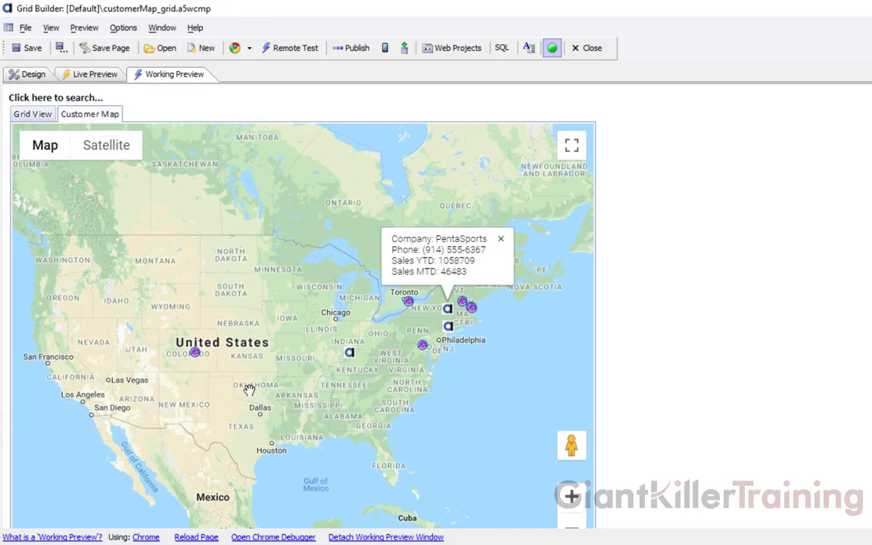
mouse_move(352, 359)
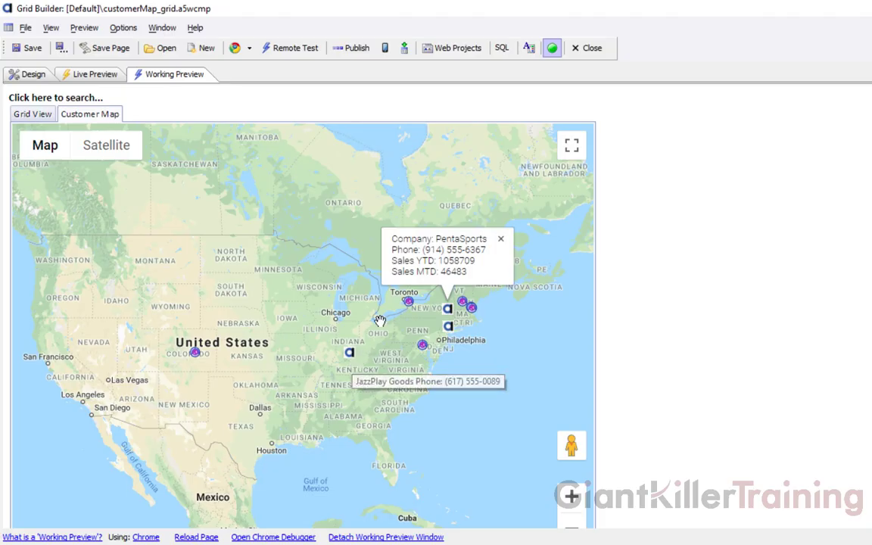